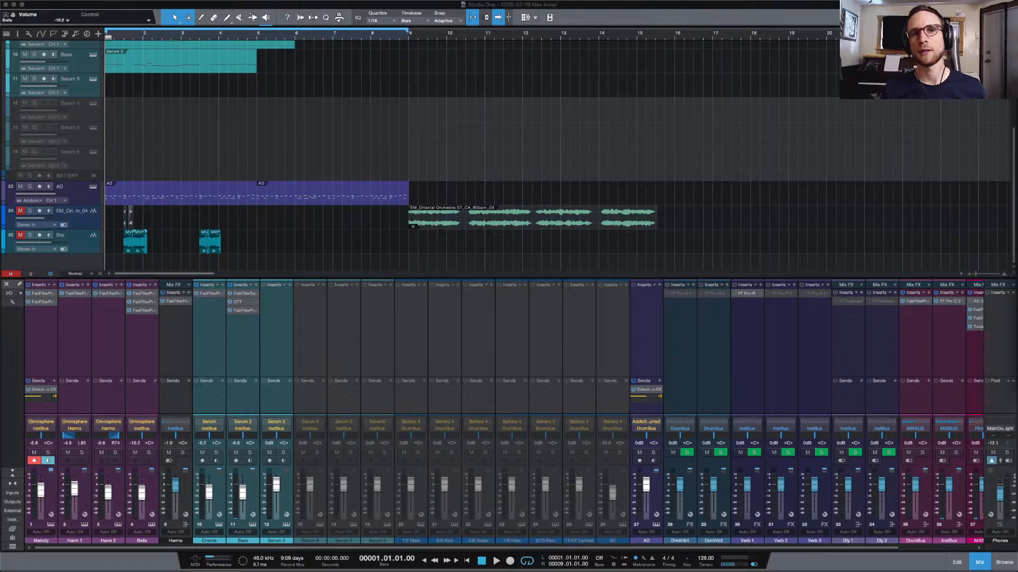
# Reset the Phones main output fader to 0 dB
pyautogui.scroll(5, 813, 116)
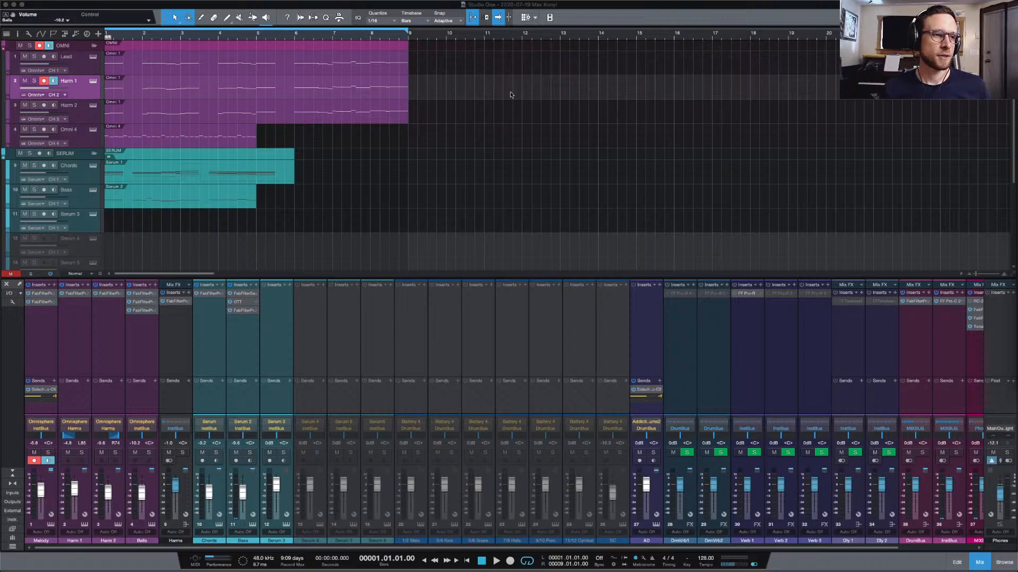
pyautogui.scroll(-5, 466, 130)
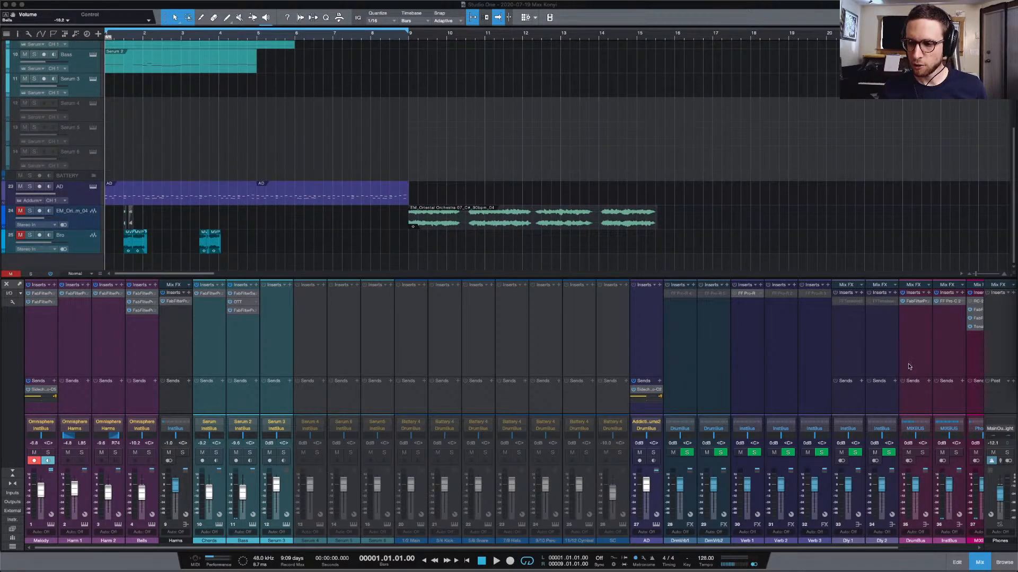
pyautogui.keyDown('alt'); pyautogui.click(1001, 493); pyautogui.keyUp('alt')
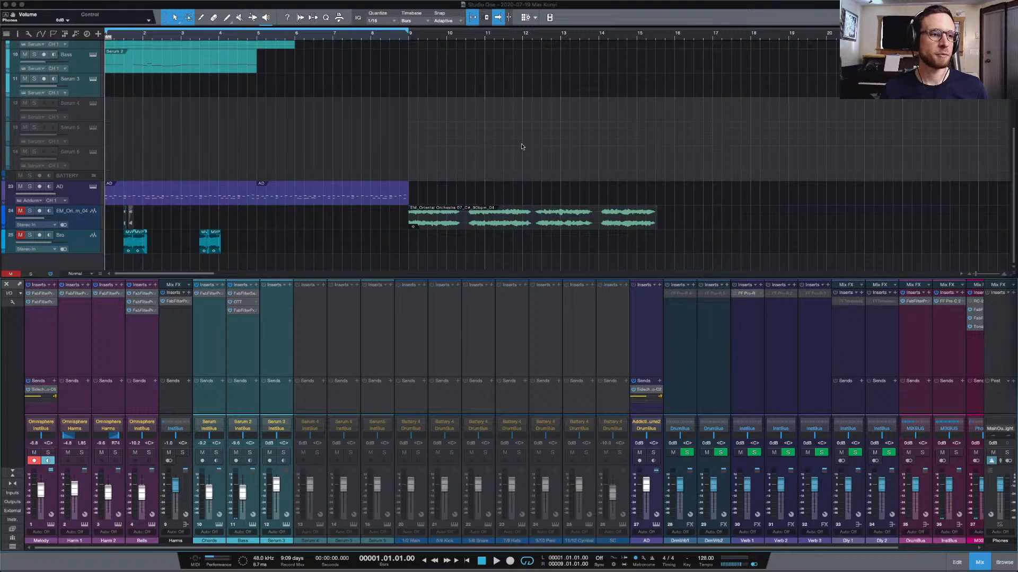
# Play the arrangement from bar 1 into bar 7 to hear the current mix, and stop it
pyautogui.scroll(5, 522, 146)
pyautogui.scroll(-4, 522, 147)
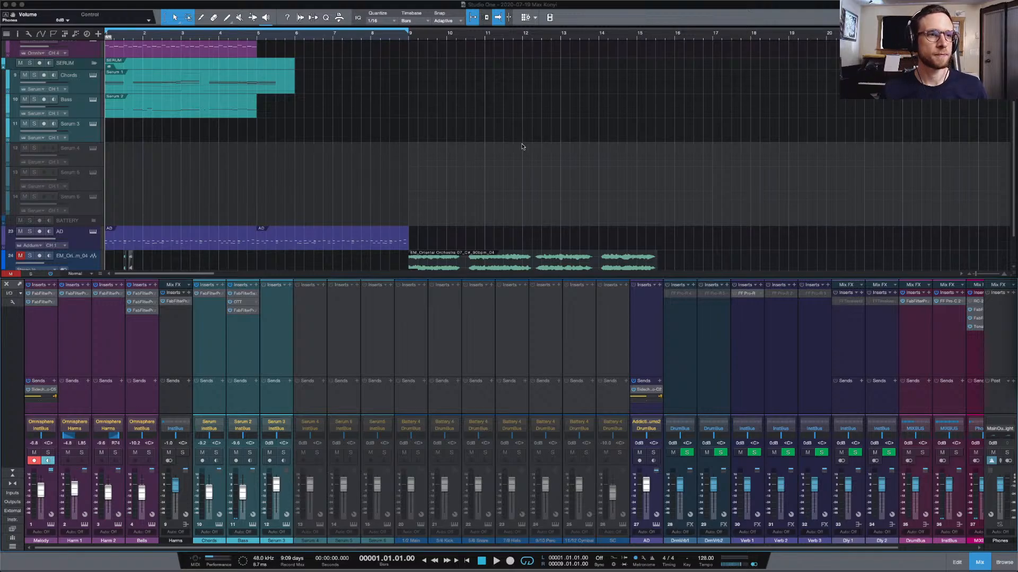
pyautogui.press('space')
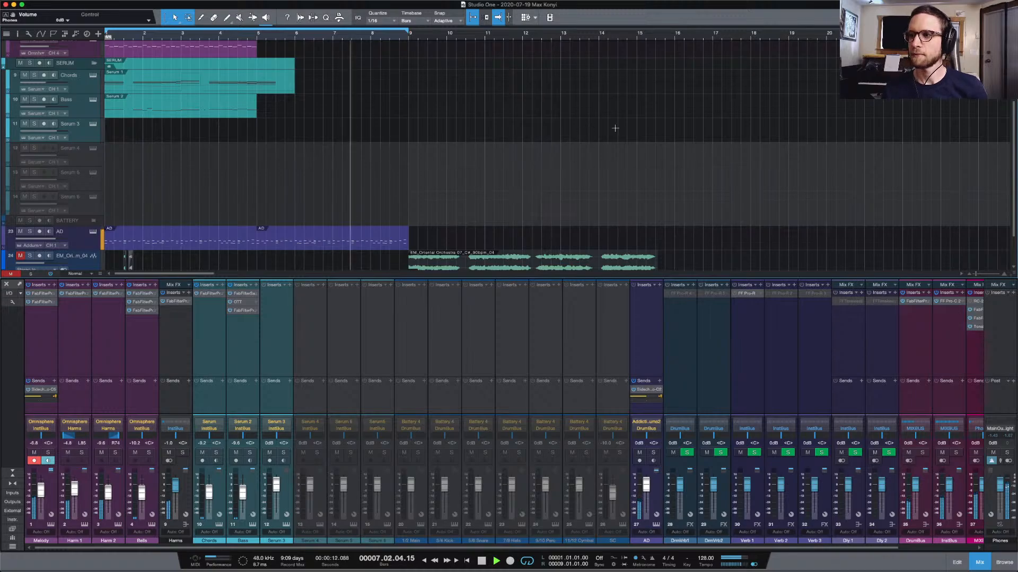
pyautogui.press('space')
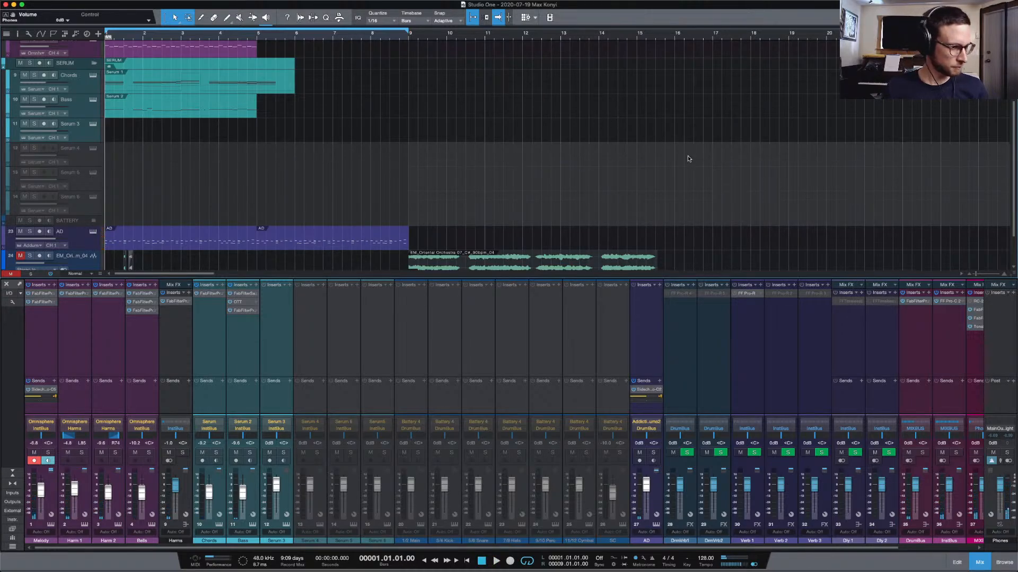
# Lower the MIXBUS fader to about -2.9 dB and play the arrangement from bar 1 to check the level
pyautogui.hscroll(2, 901, 342)
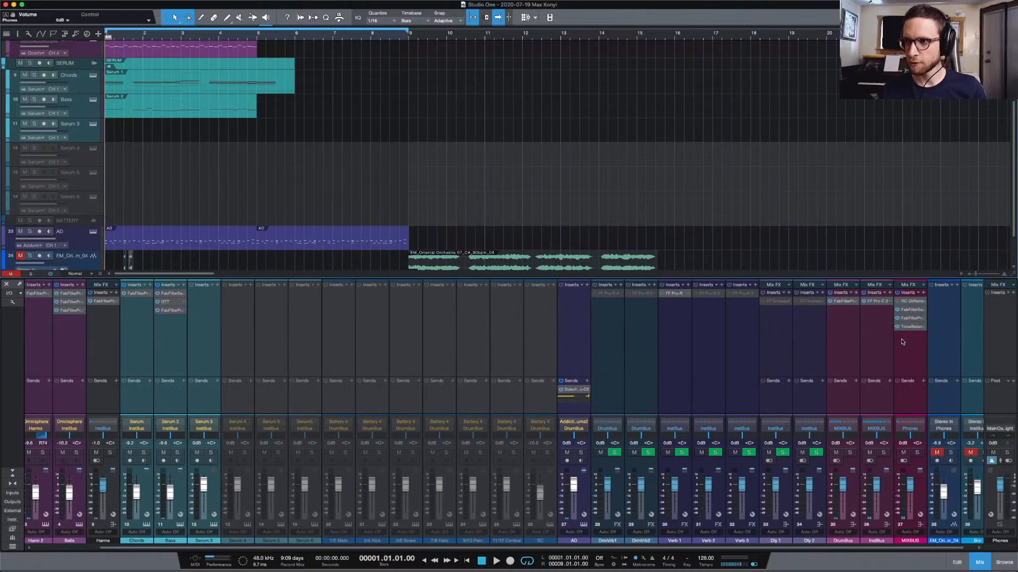
pyautogui.hscroll(1, 901, 342)
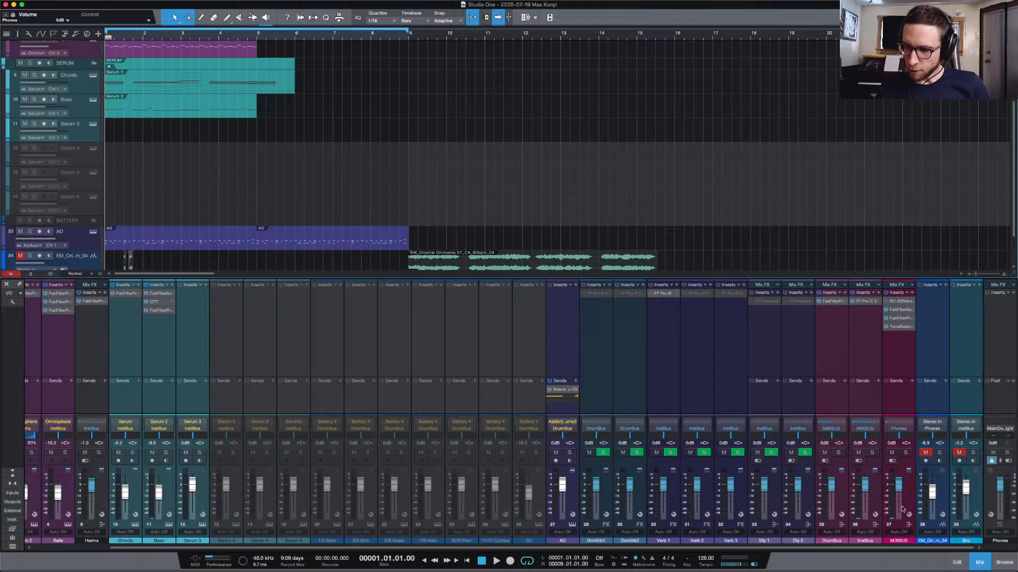
pyautogui.moveTo(900, 488); pyautogui.dragTo(899, 490)
pyautogui.press('space')
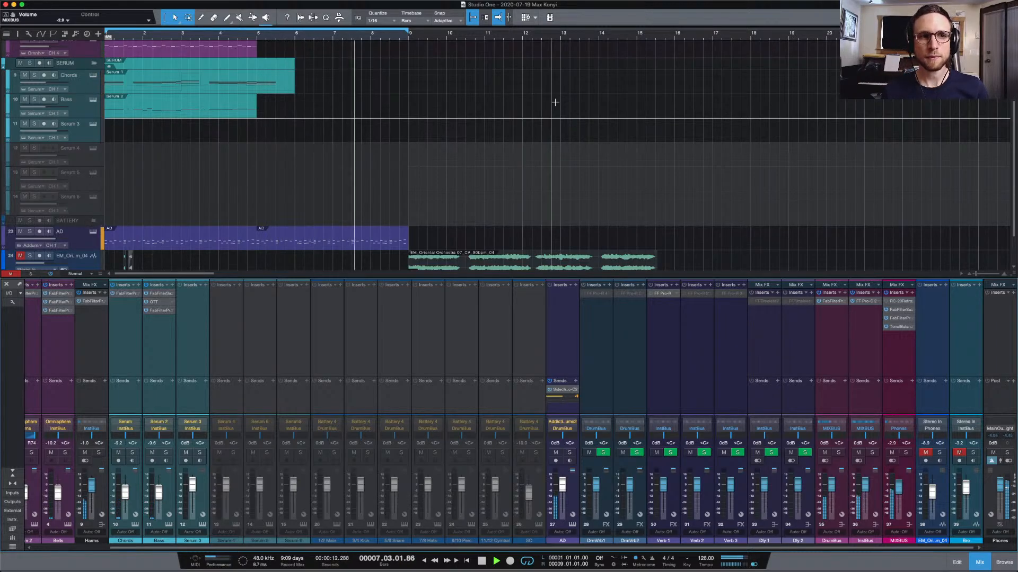
pyautogui.press('space')
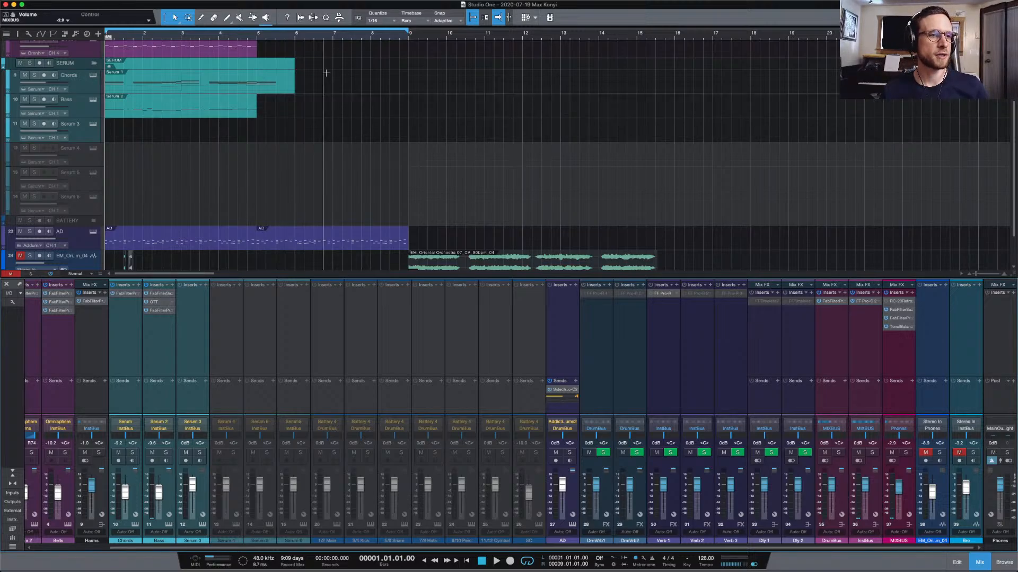
# Look through the arrangement from the Omni melody tracks down to the drum and audio tracks
pyautogui.scroll(3, 324, 75)
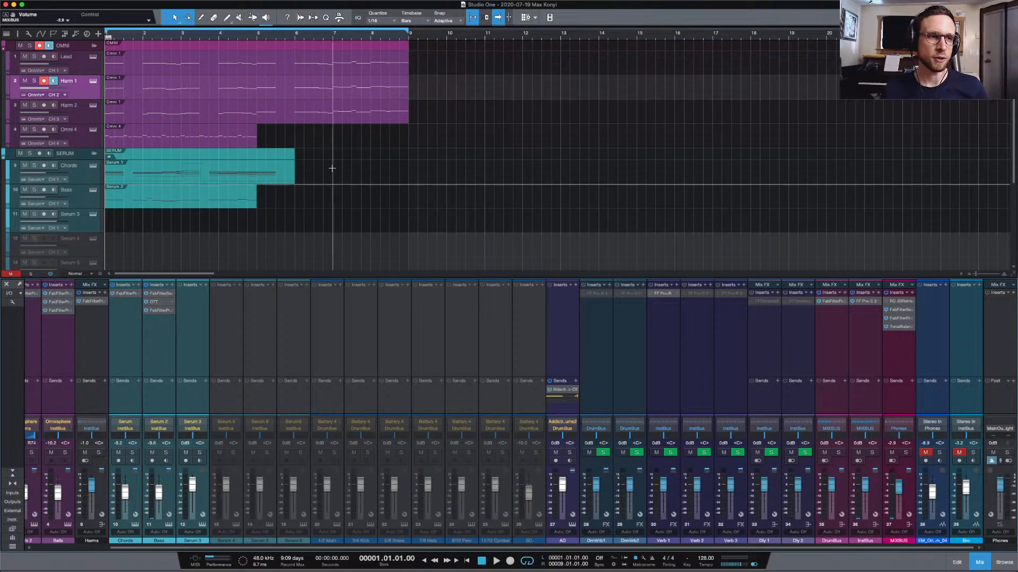
pyautogui.scroll(-4, 433, 136)
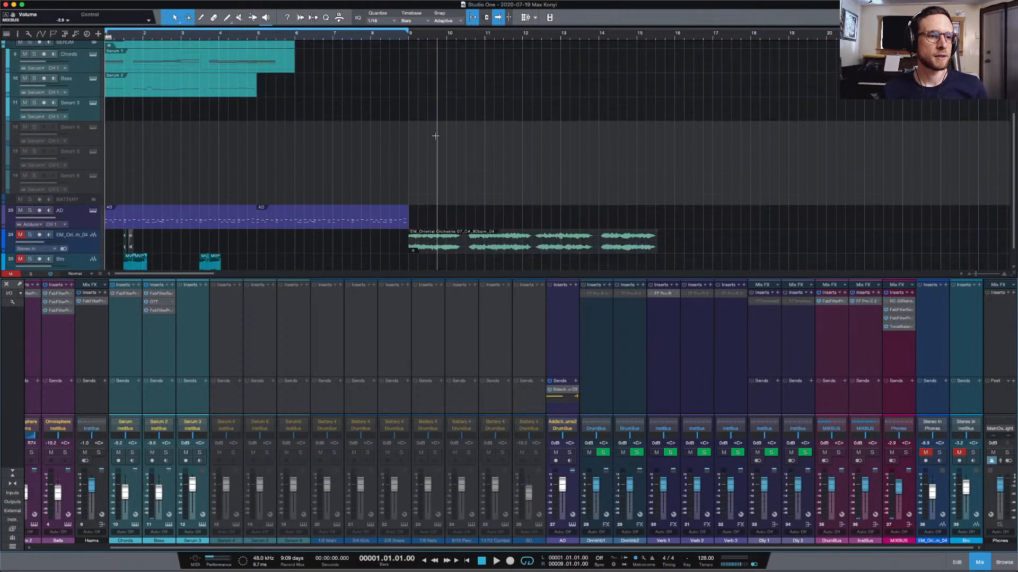
pyautogui.scroll(-1, 435, 136)
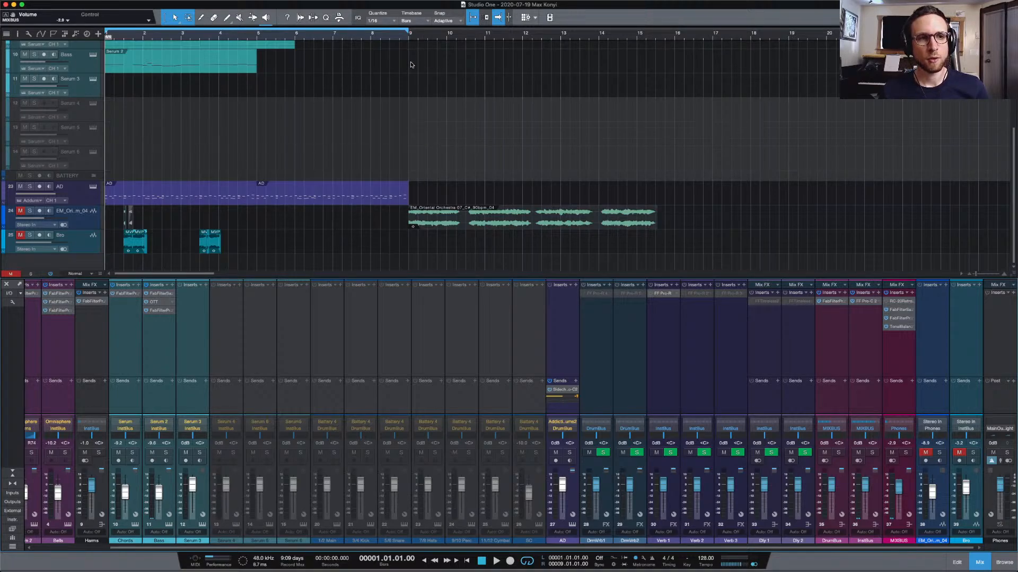
pyautogui.scroll(5, 411, 65)
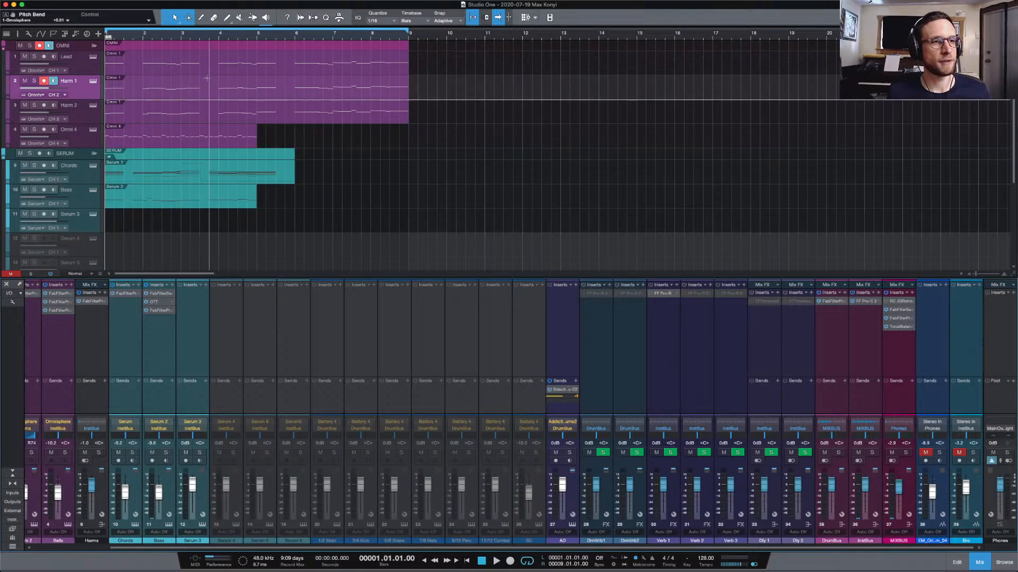
pyautogui.scroll(-1, 510, 111)
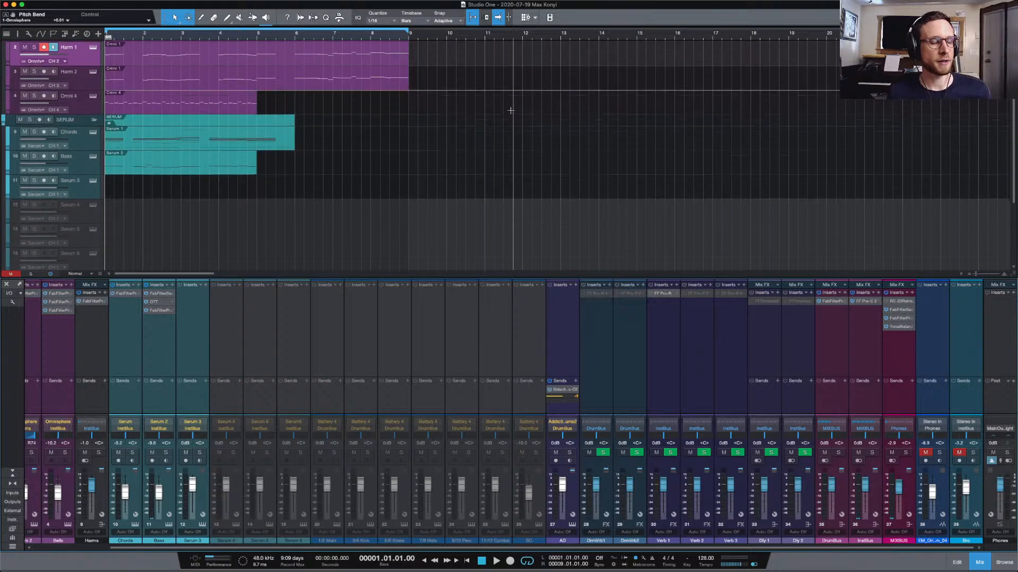
pyautogui.scroll(-4, 510, 110)
pyautogui.scroll(5, 511, 110)
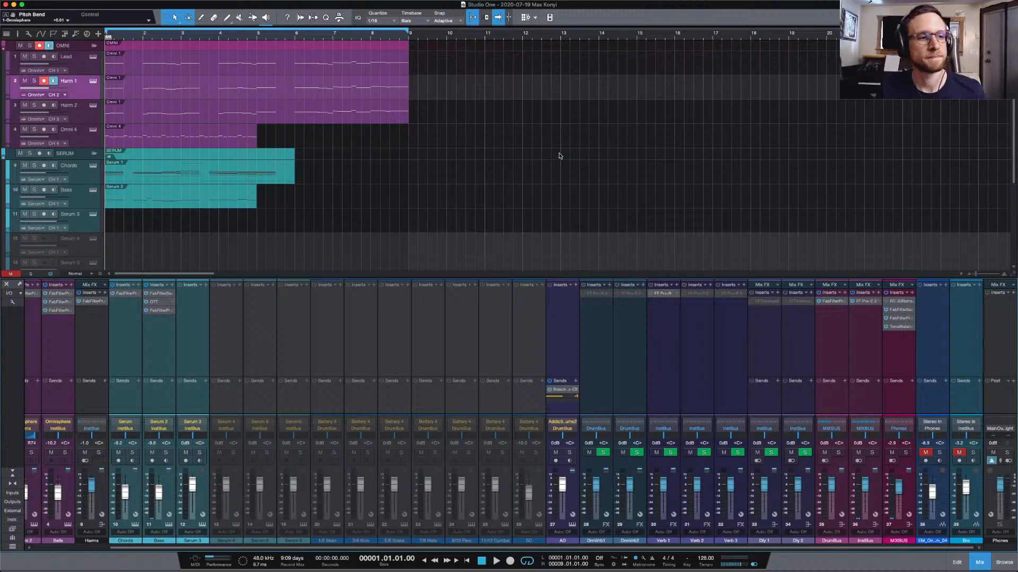
# Play the eight-bar section from its start to bar 8 and stop
pyautogui.scroll(-5, 563, 159)
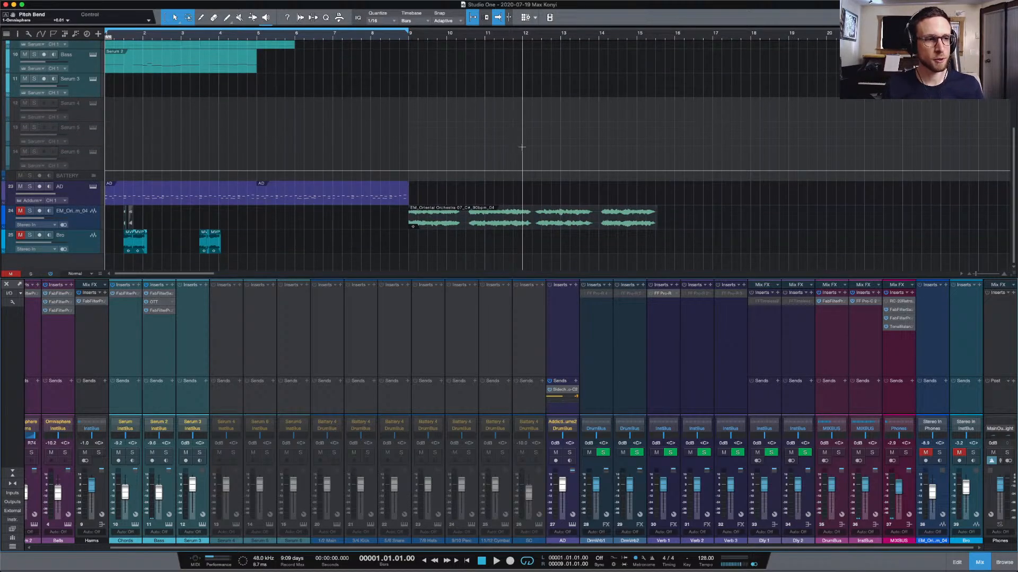
pyautogui.press('space')
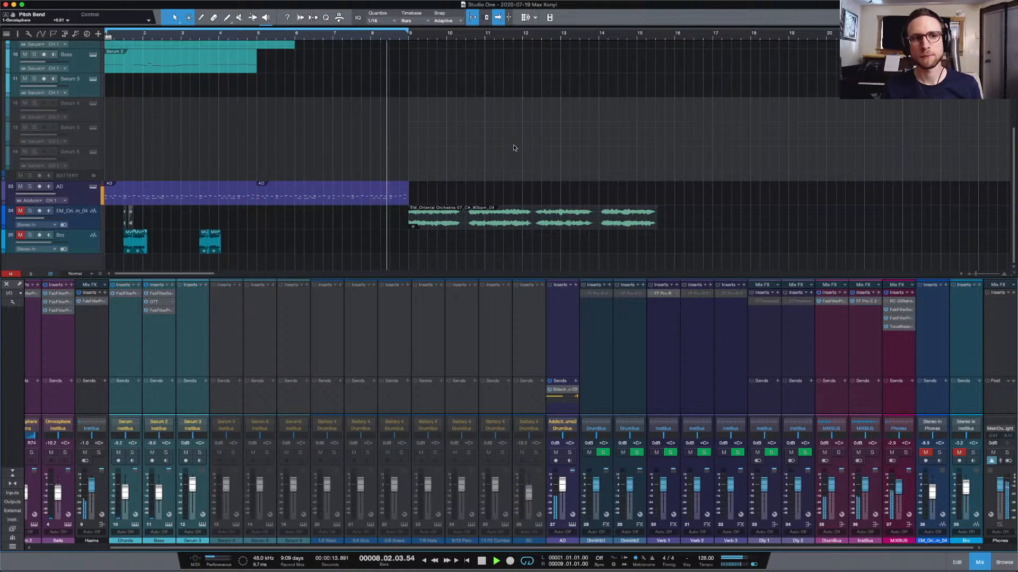
pyautogui.press('space')
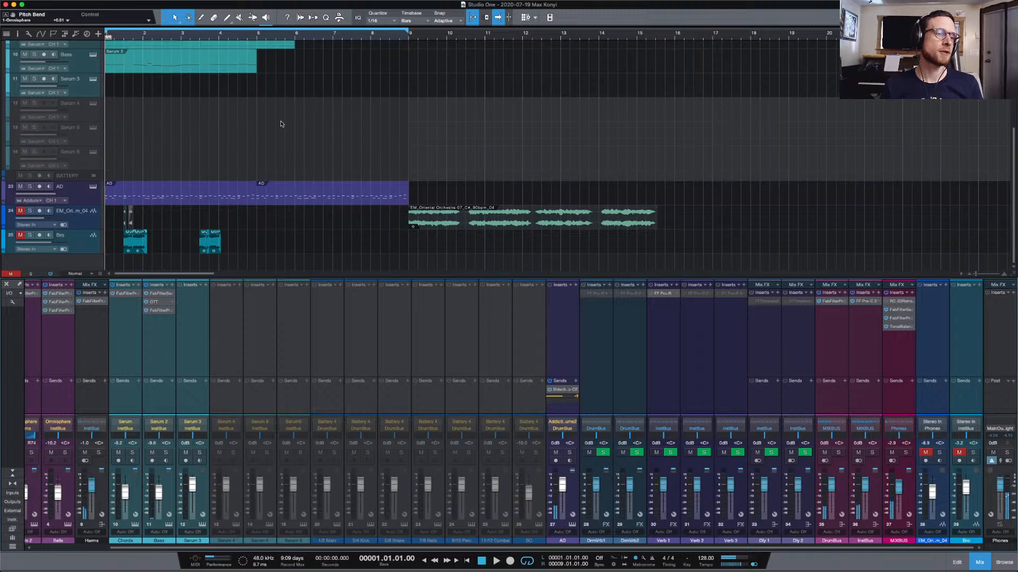
# Play the transition into bar 5 repeatedly, starting from bar 4 beat 4, to judge the harmony there
pyautogui.scroll(5, 288, 119)
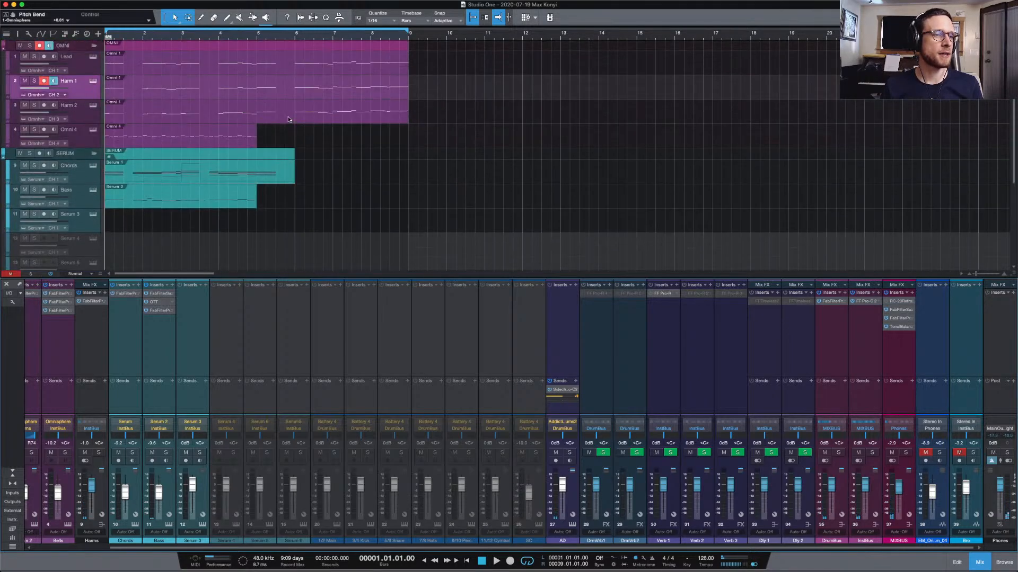
pyautogui.click(247, 37)
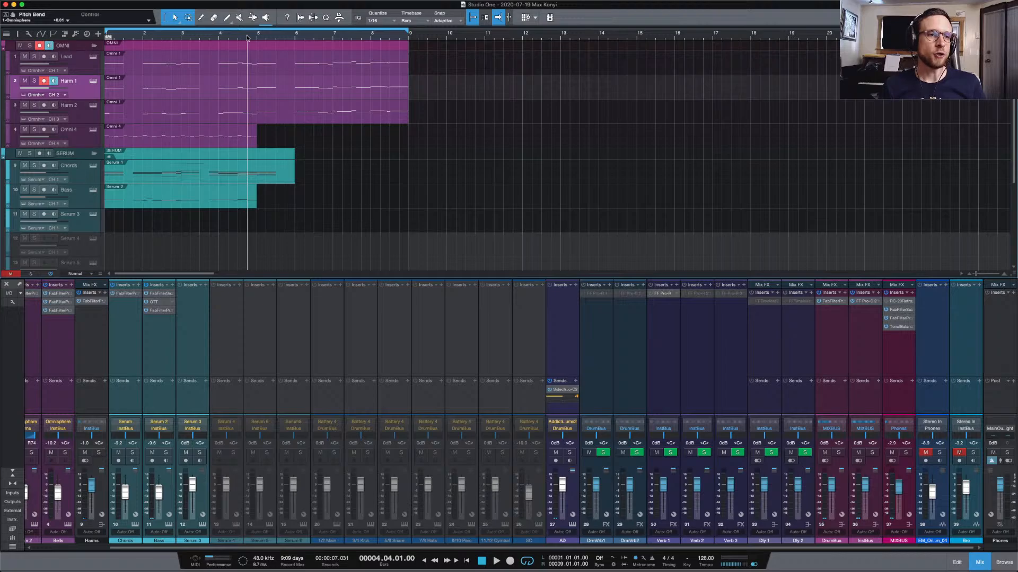
pyautogui.press('space')
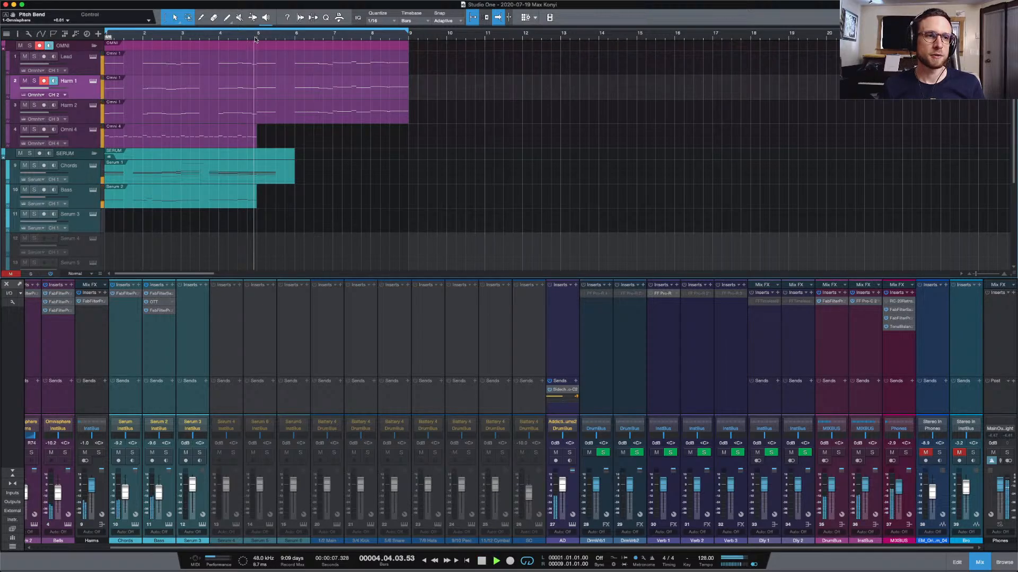
pyautogui.press('space')
pyautogui.press('space')
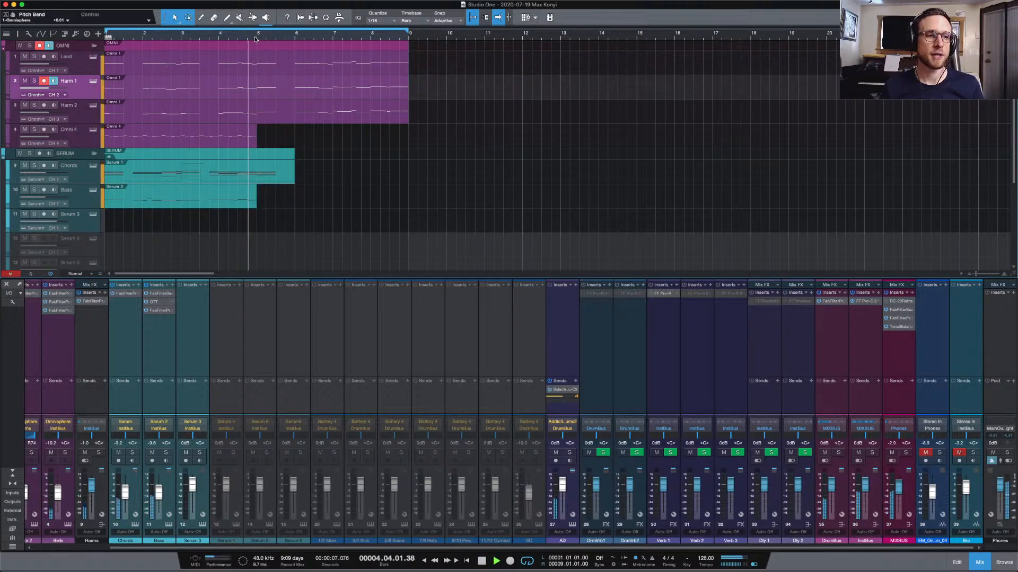
pyautogui.press('space')
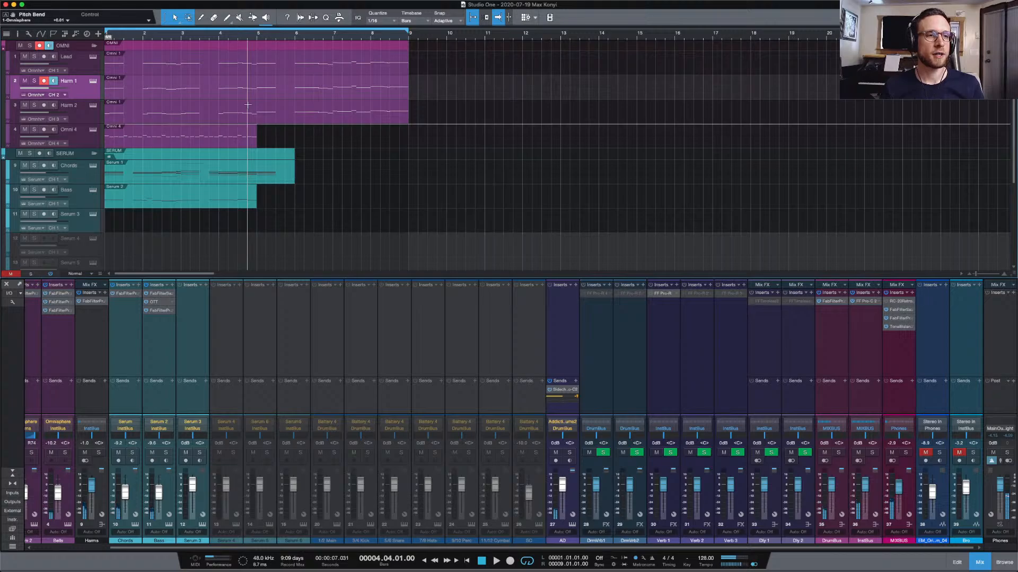
pyautogui.press('space')
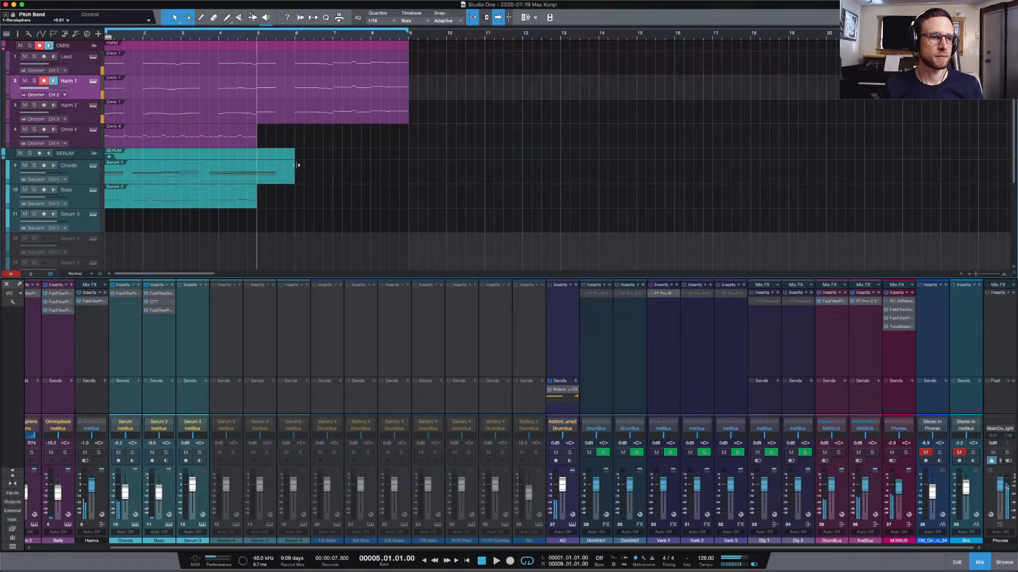
pyautogui.press('space')
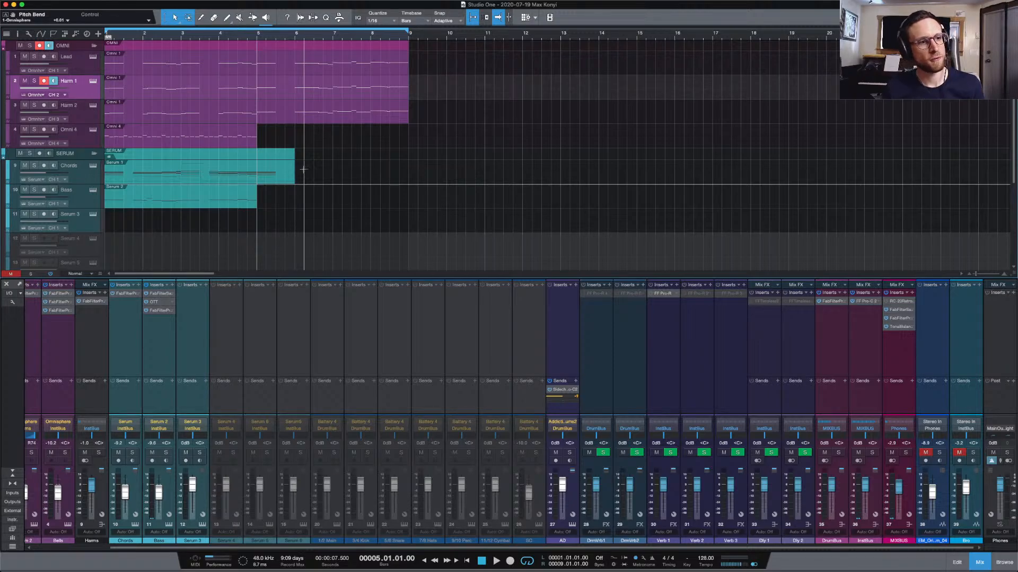
# Open the Serum Chords part in the note editor and play it from bar 4 beat 4 into bar 5
pyautogui.click(249, 36)
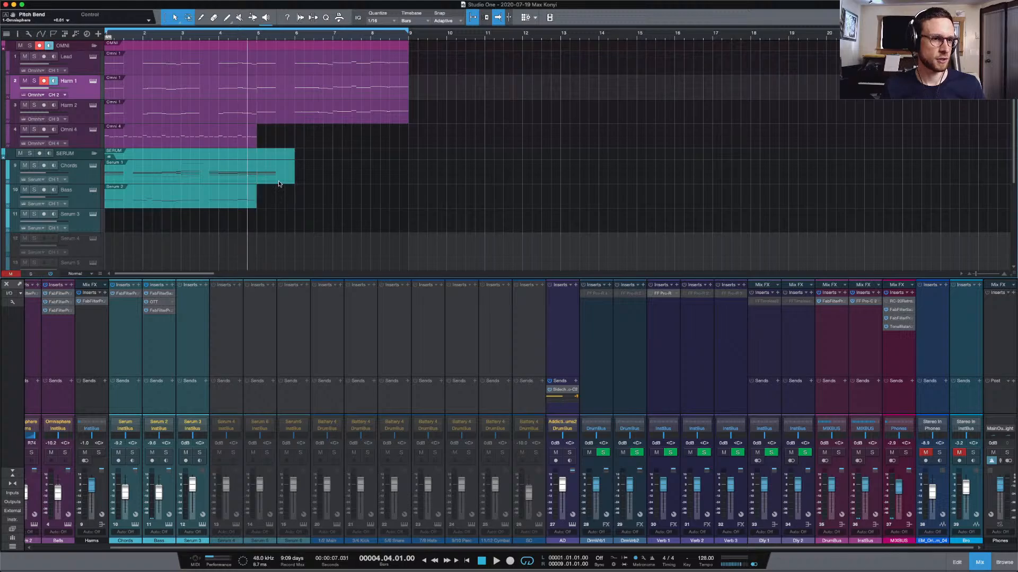
pyautogui.doubleClick(279, 183)
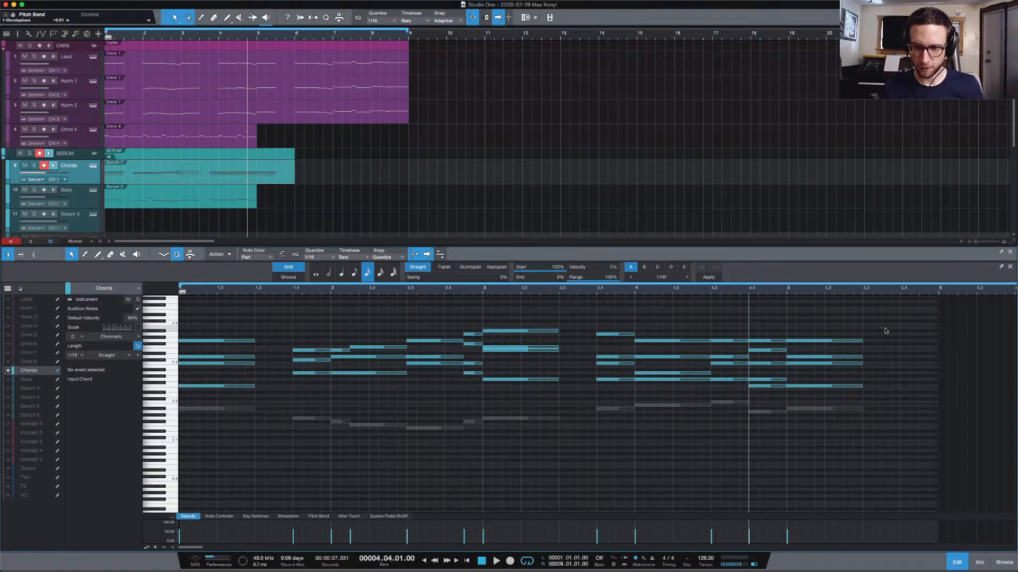
pyautogui.press('space')
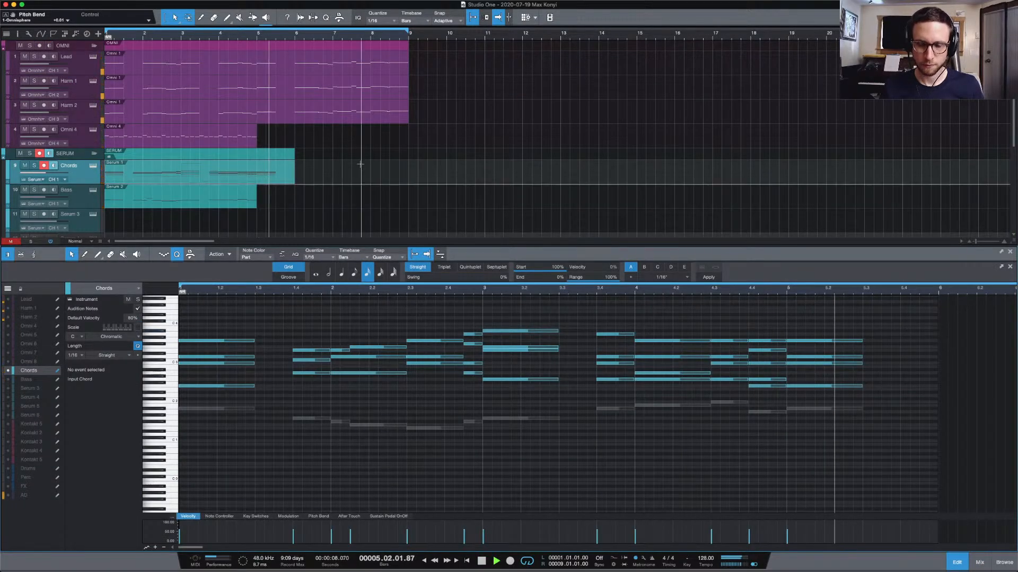
pyautogui.press('space')
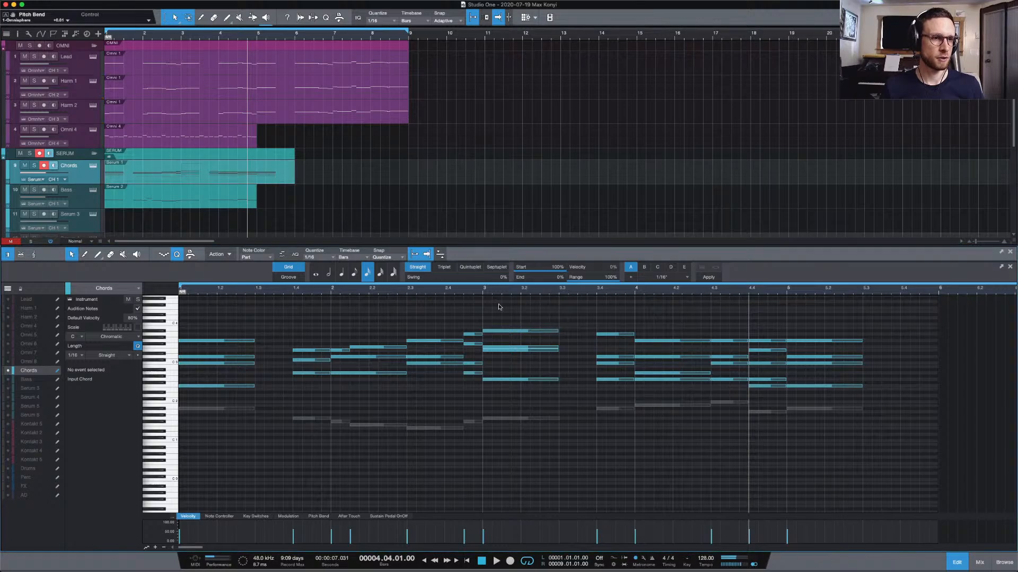
# Revoice the last chord of the Chords part at bar 5 by moving a middle note to A#2 and the top note to A3
pyautogui.hscroll(5, 710, 411)
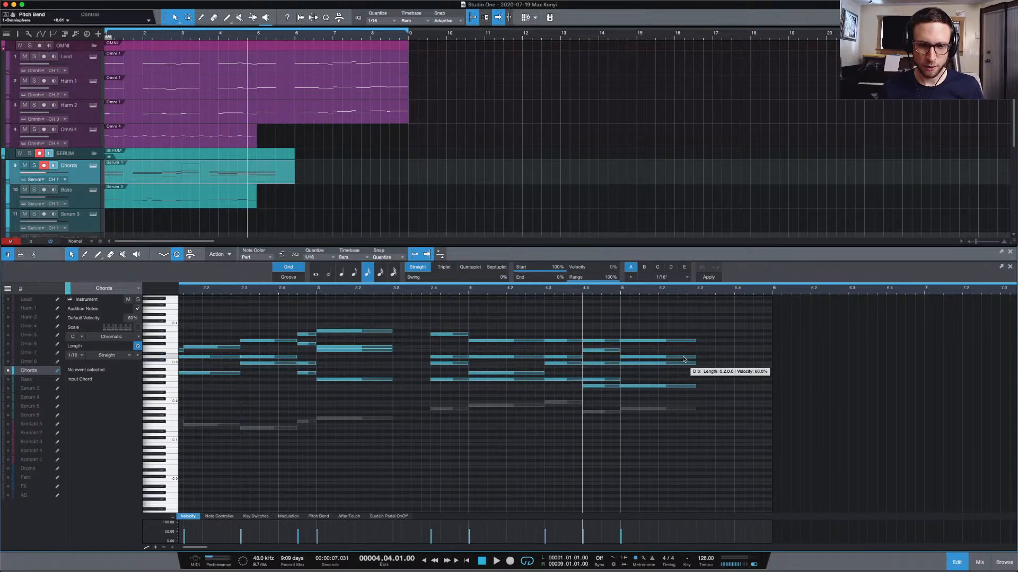
pyautogui.moveTo(685, 363); pyautogui.dragTo(683, 371)
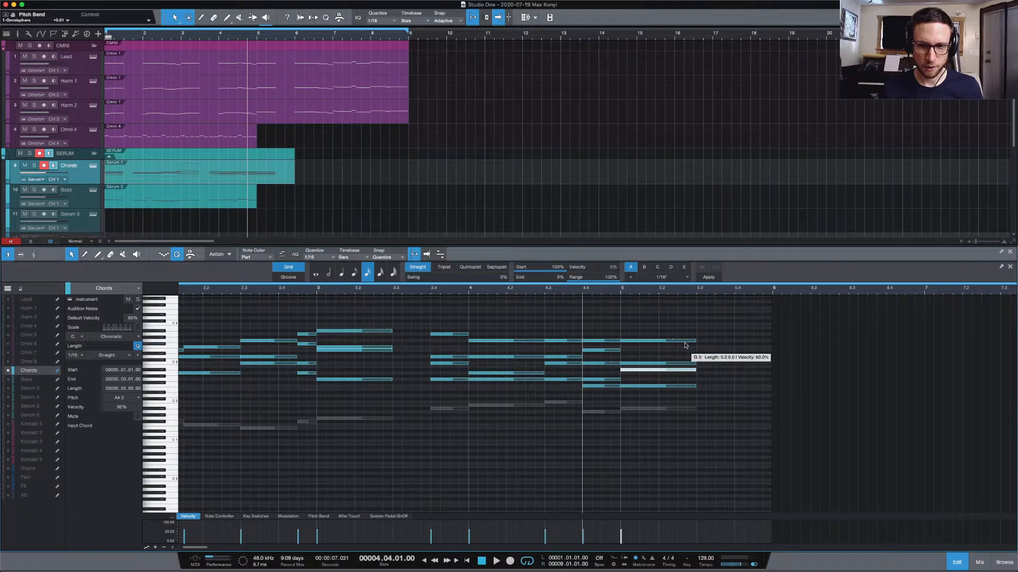
pyautogui.moveTo(674, 340); pyautogui.dragTo(678, 336)
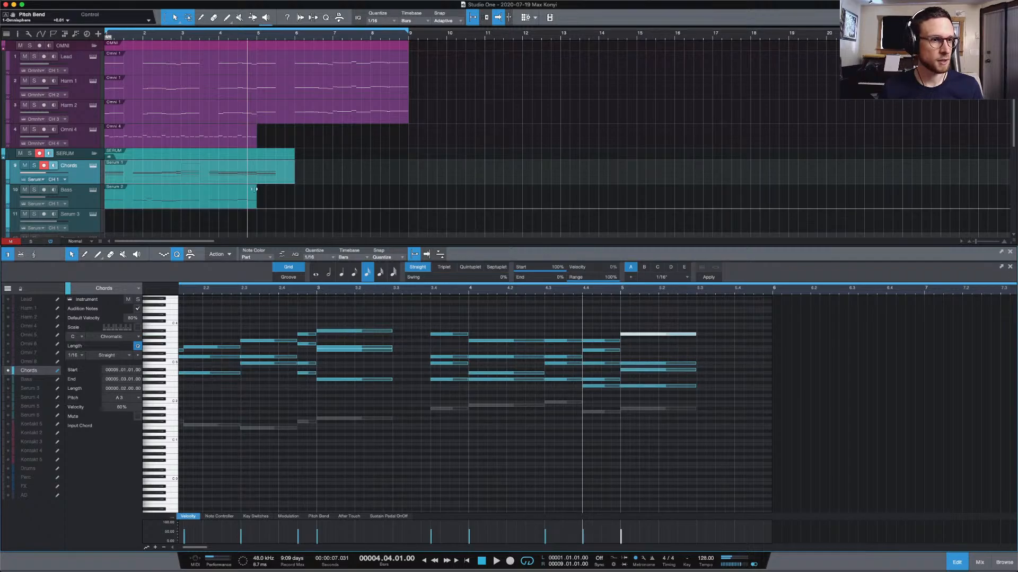
# Lower the last note of the Bass part, at bar 4 beat 4, to G1 and start playback from late in bar 3
pyautogui.press('Down')
pyautogui.moveTo(763, 413); pyautogui.dragTo(763, 420)
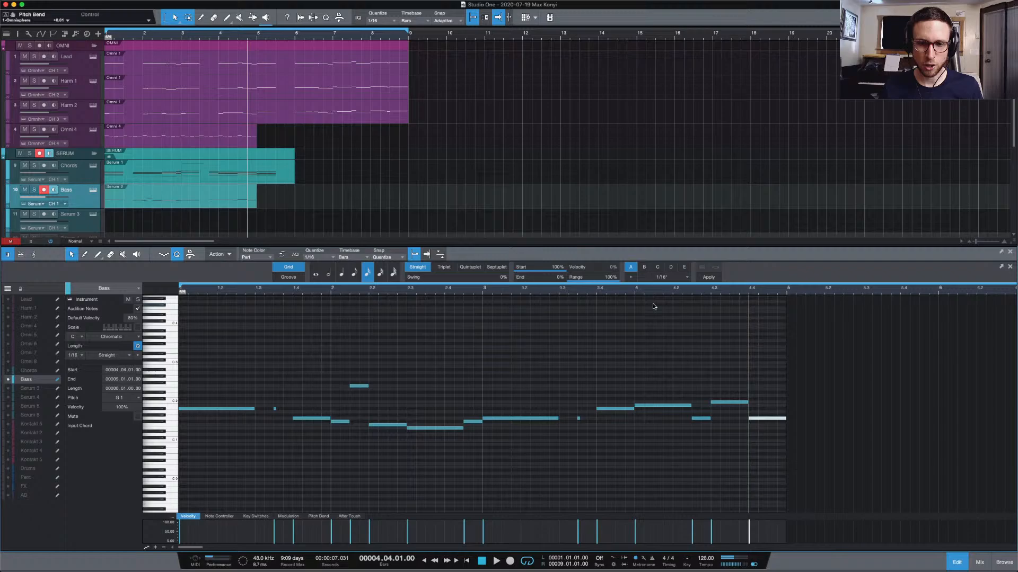
pyautogui.click(607, 290)
pyautogui.press('space')
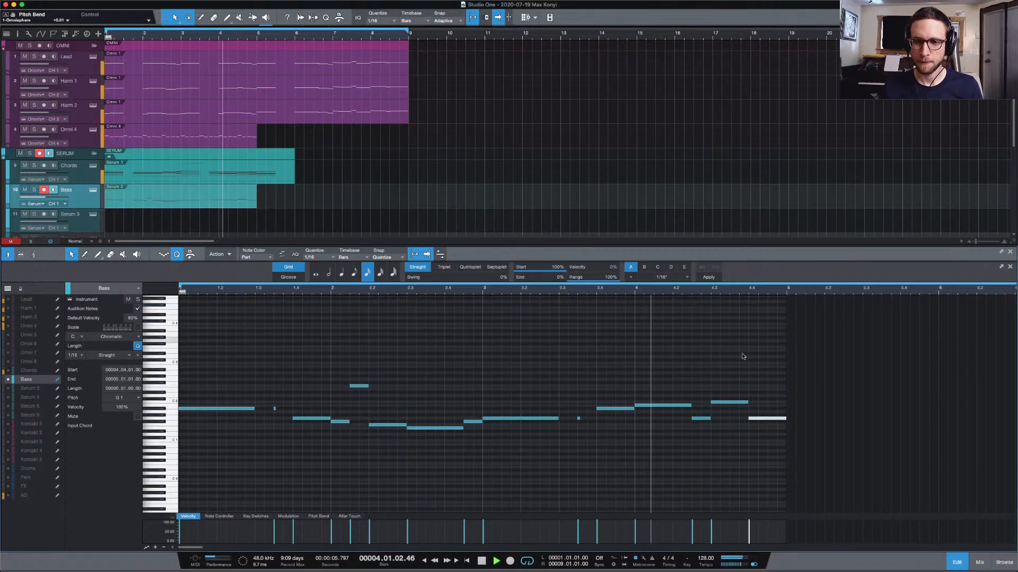
# Stop playback and raise the last note of the Bass part, at bar 4 beat 4, to A1
pyautogui.press('space')
pyautogui.hotkey('alt', 'Up')
pyautogui.hotkey('alt', 'Up')
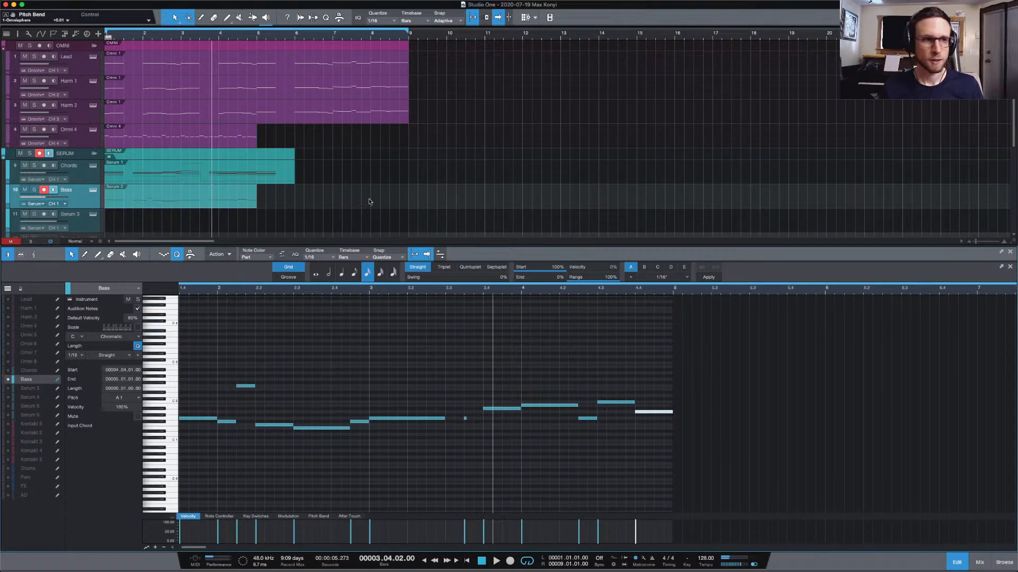
# Extend the Bass part to bar 9 and add a one-beat G1 note at bar 5 beat 1
pyautogui.moveTo(257, 200); pyautogui.dragTo(408, 206)
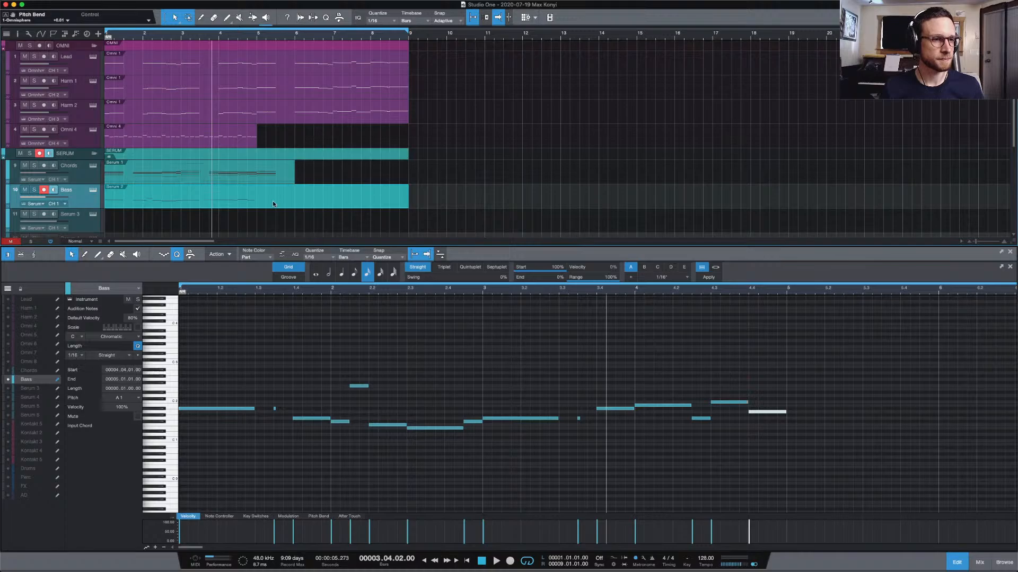
pyautogui.hscroll(3, 689, 349)
pyautogui.hscroll(3, 719, 357)
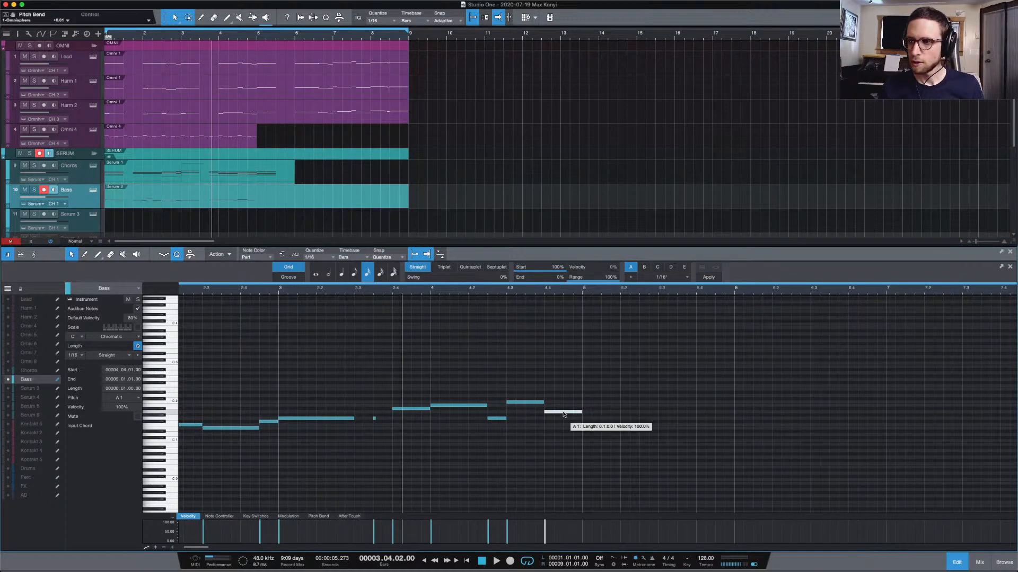
pyautogui.moveTo(586, 418); pyautogui.dragTo(620, 419)
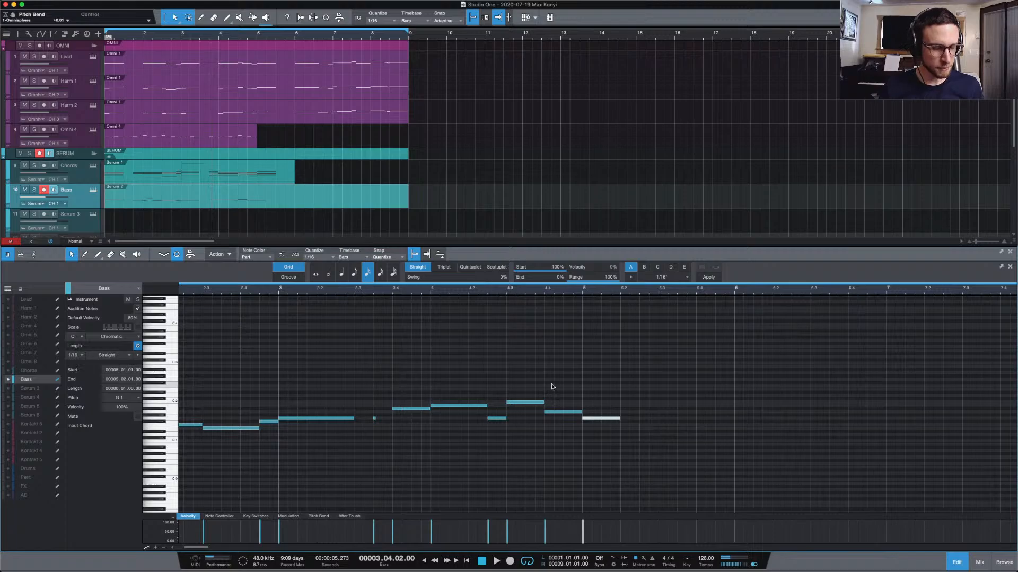
pyautogui.click(549, 357)
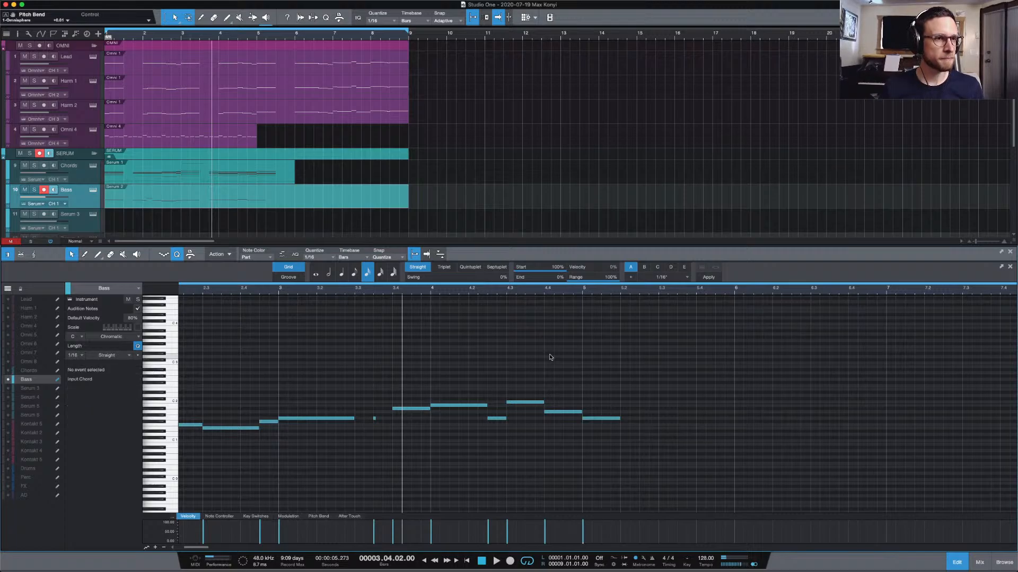
# Play from the start of bar 4 and repeatedly from bar 5 to judge the bass against the chord
pyautogui.click(218, 37)
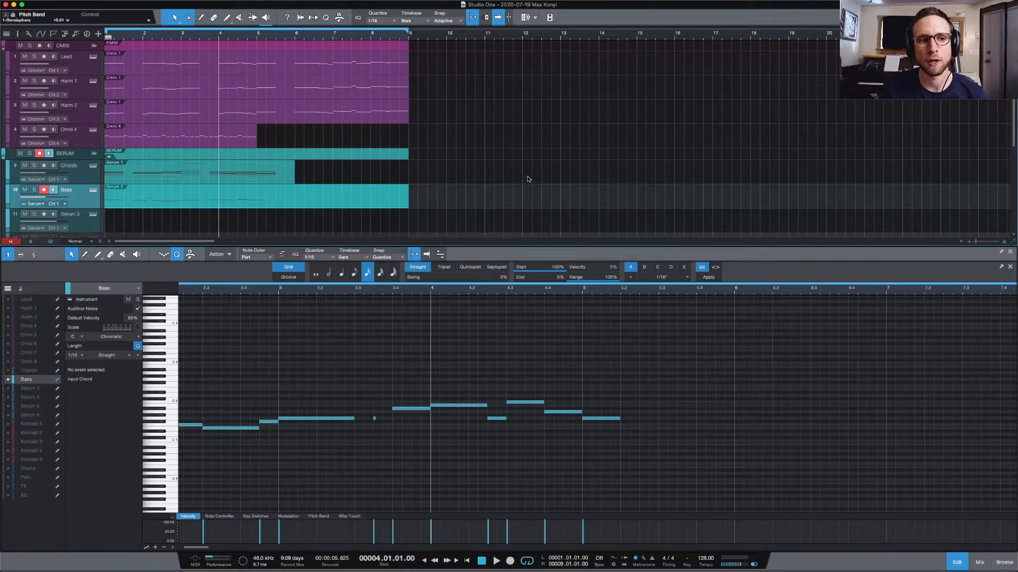
pyautogui.press('space')
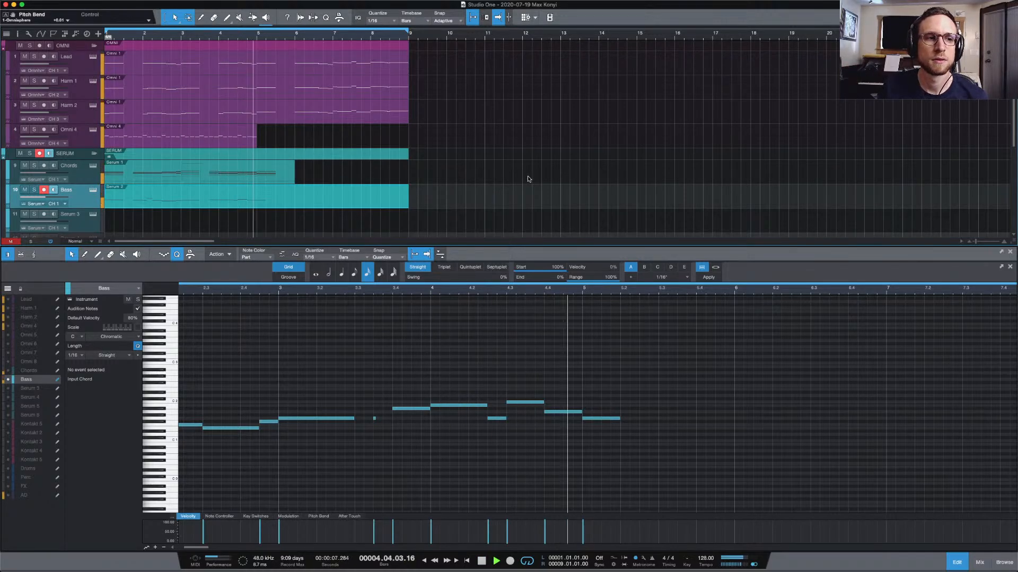
pyautogui.press('space')
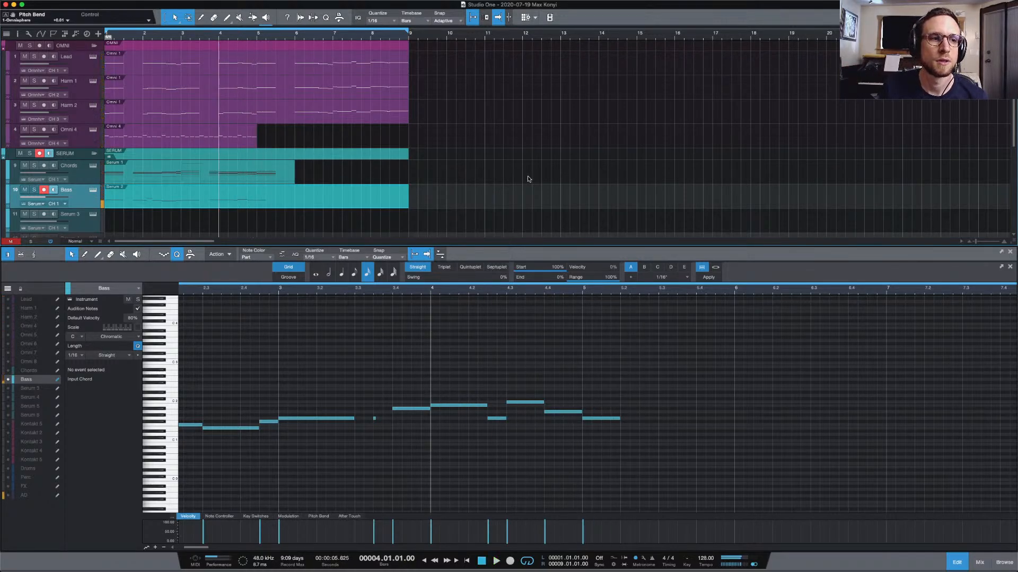
pyautogui.click(584, 293)
pyautogui.press('space')
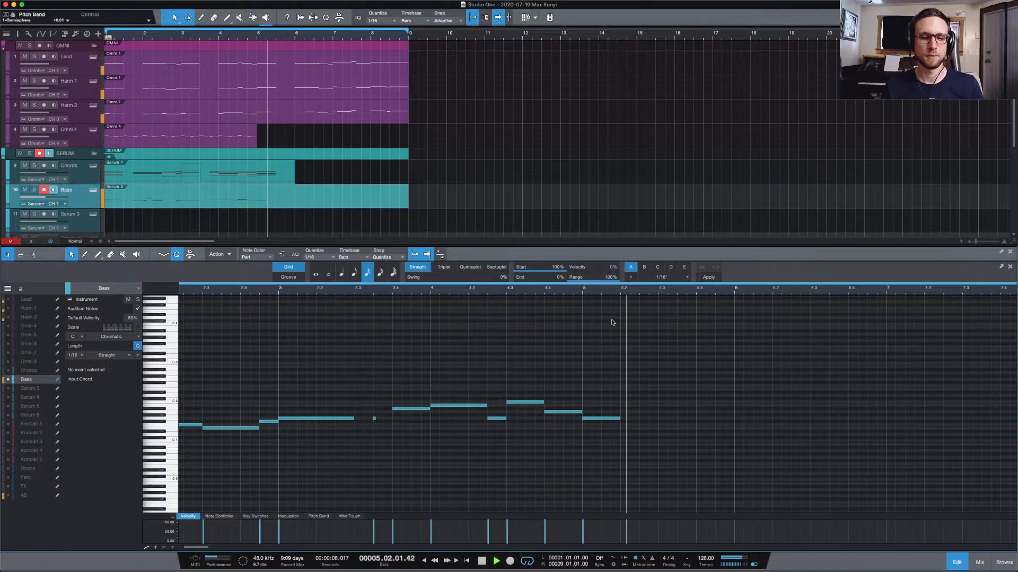
pyautogui.press('space')
pyautogui.press('space')
pyautogui.press('space')
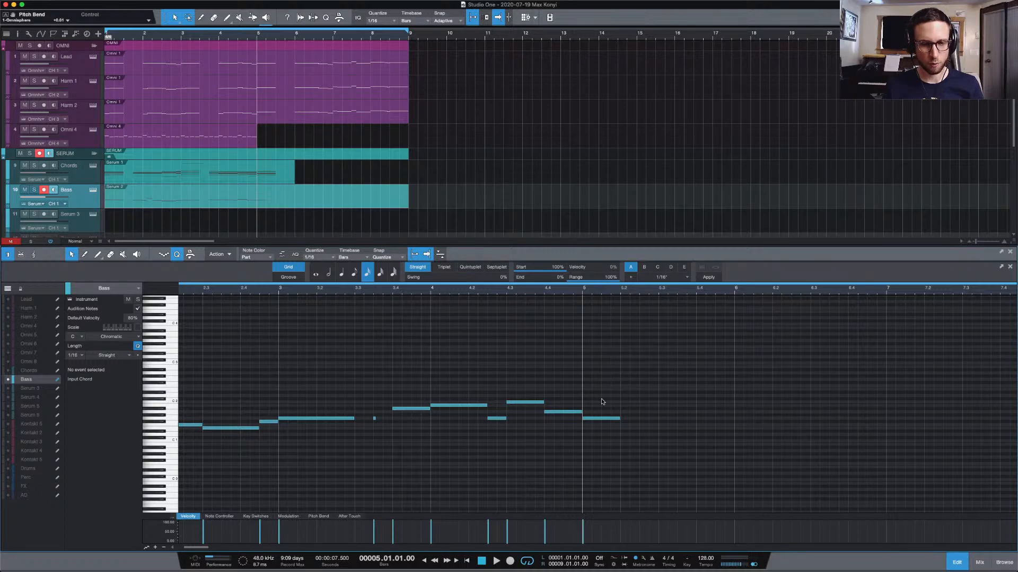
# Raise the Bass note at bar 5 to A#1, revoice the Chords there with G3 and D3 as the upper notes, and audition it
pyautogui.moveTo(599, 420); pyautogui.dragTo(599, 411)
pyautogui.click(265, 176)
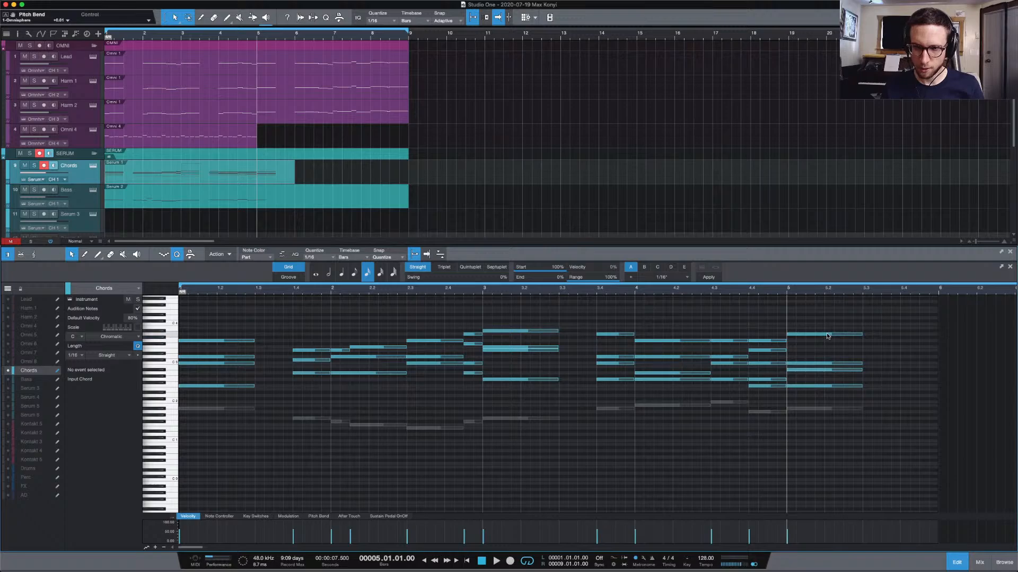
pyautogui.moveTo(827, 337); pyautogui.dragTo(840, 359)
pyautogui.press('space')
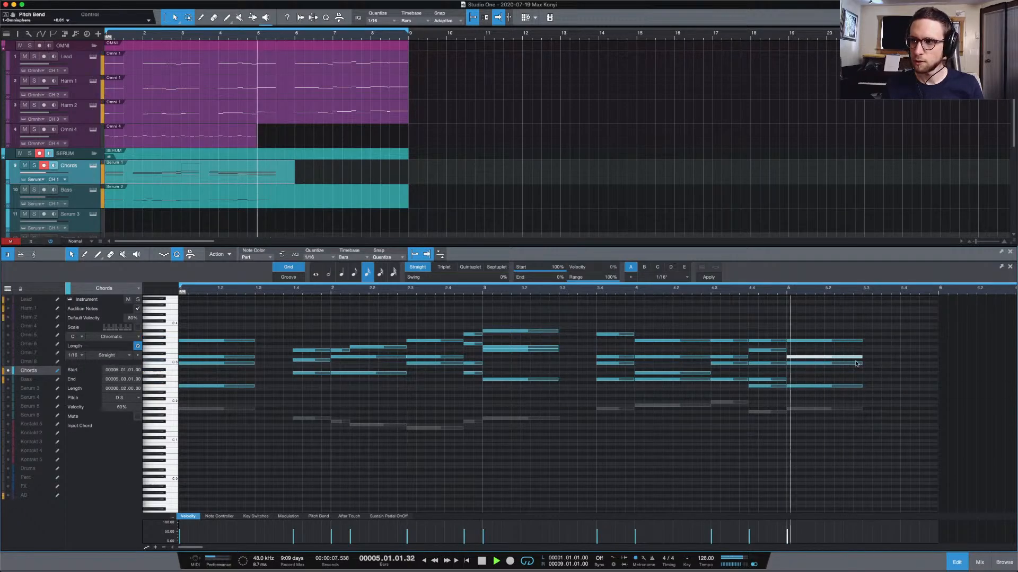
pyautogui.press('space')
pyautogui.press('space')
pyautogui.press('space')
pyautogui.press('space')
pyautogui.press('space')
# Lengthen the Bass note at bar 5 to two beats and play the song from the beginning into bar 5
pyautogui.click(291, 195)
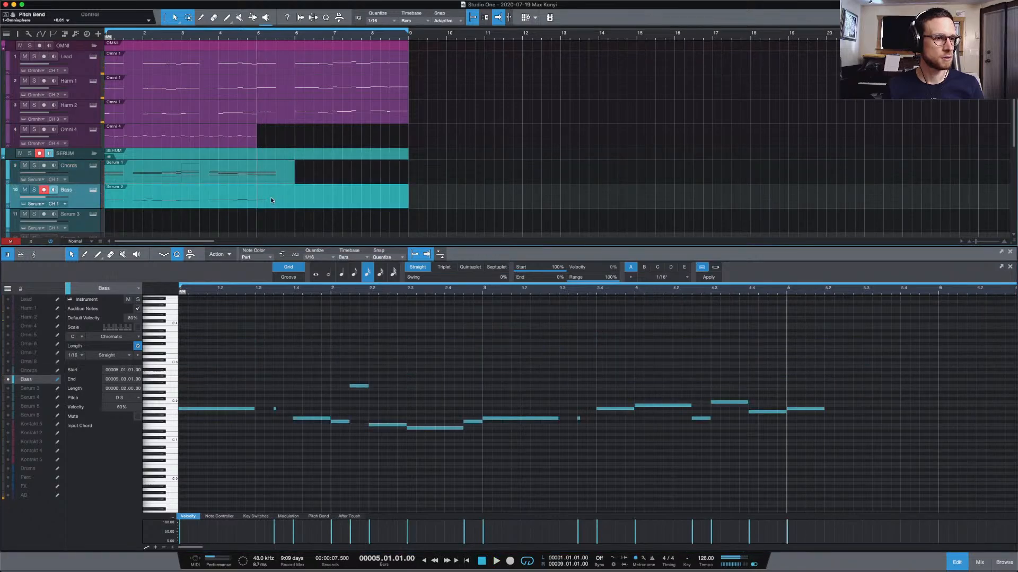
pyautogui.moveTo(825, 408); pyautogui.dragTo(860, 408)
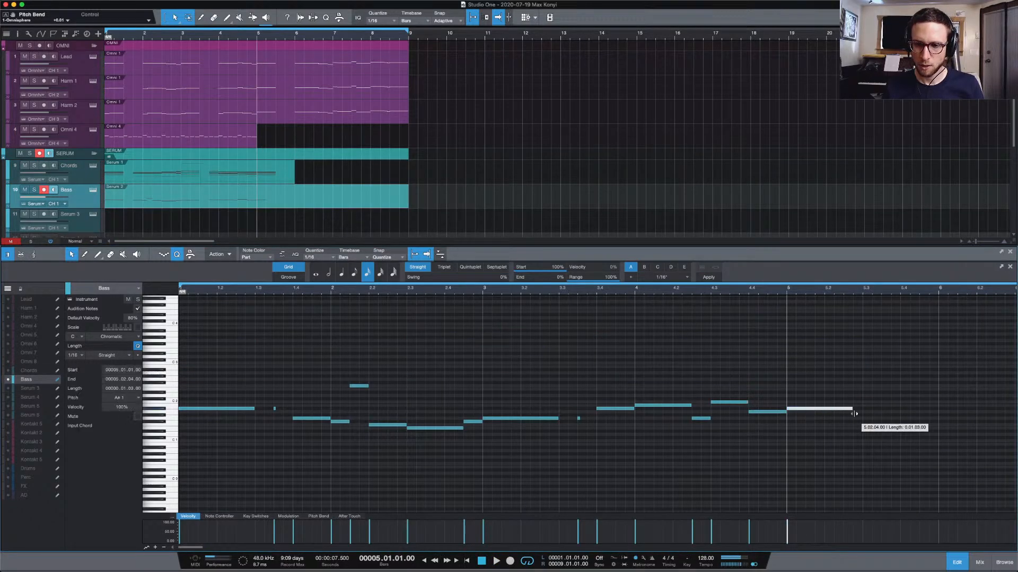
pyautogui.press('Home')
pyautogui.press('space')
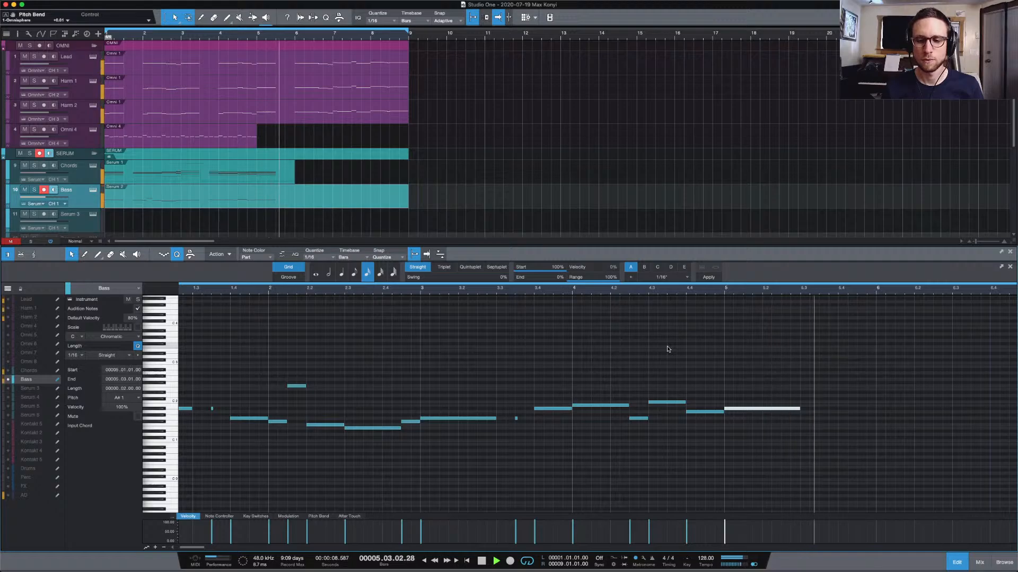
pyautogui.press('space')
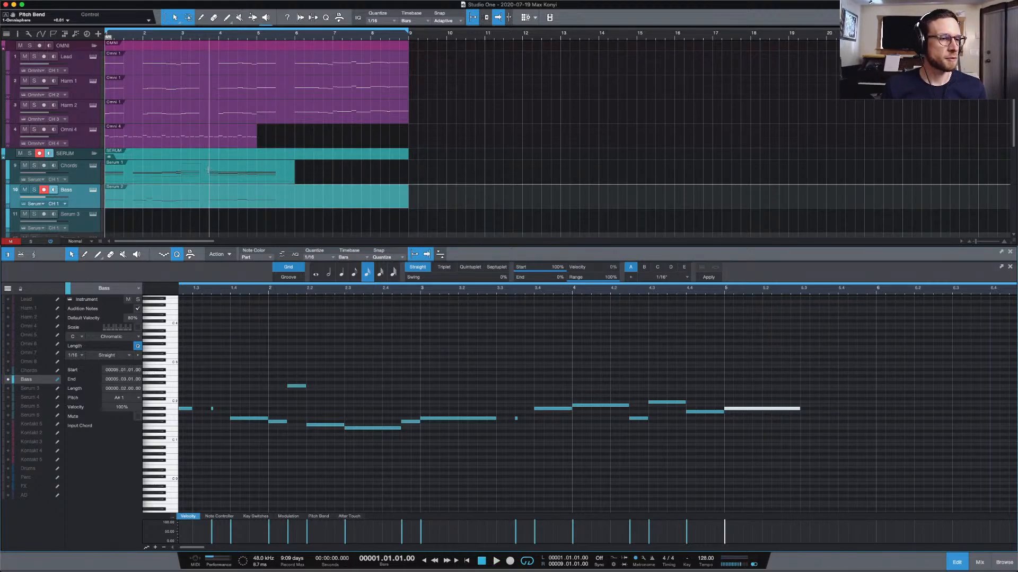
# Cut the Chords and Bass parts back to bar 5 and duplicate each four-bar part into bars 5 to 8
pyautogui.click(270, 173)
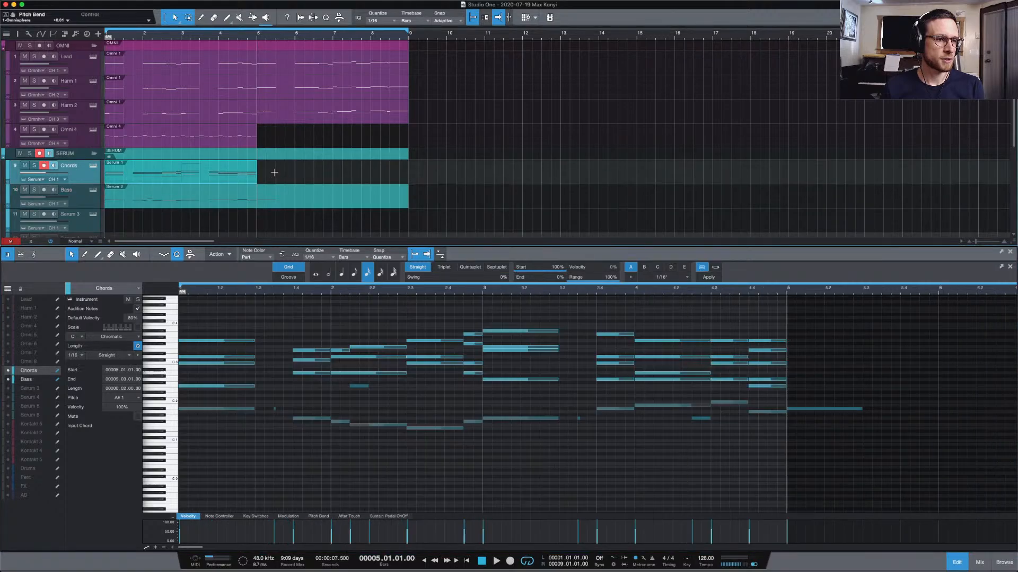
pyautogui.press('d')
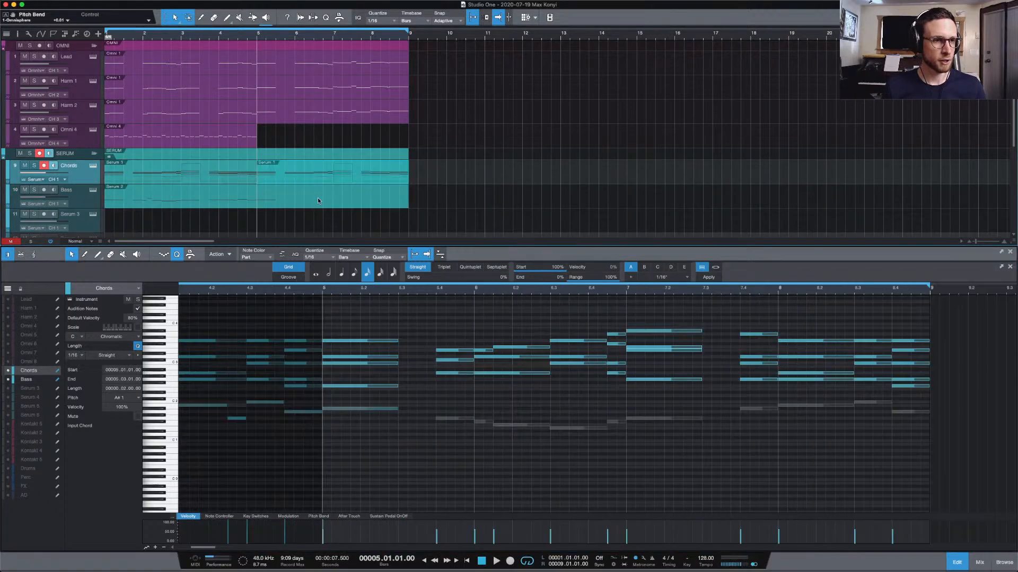
pyautogui.click(284, 206)
pyautogui.keyDown('alt'); pyautogui.click(257, 190); pyautogui.keyUp('alt')
pyautogui.press('Delete')
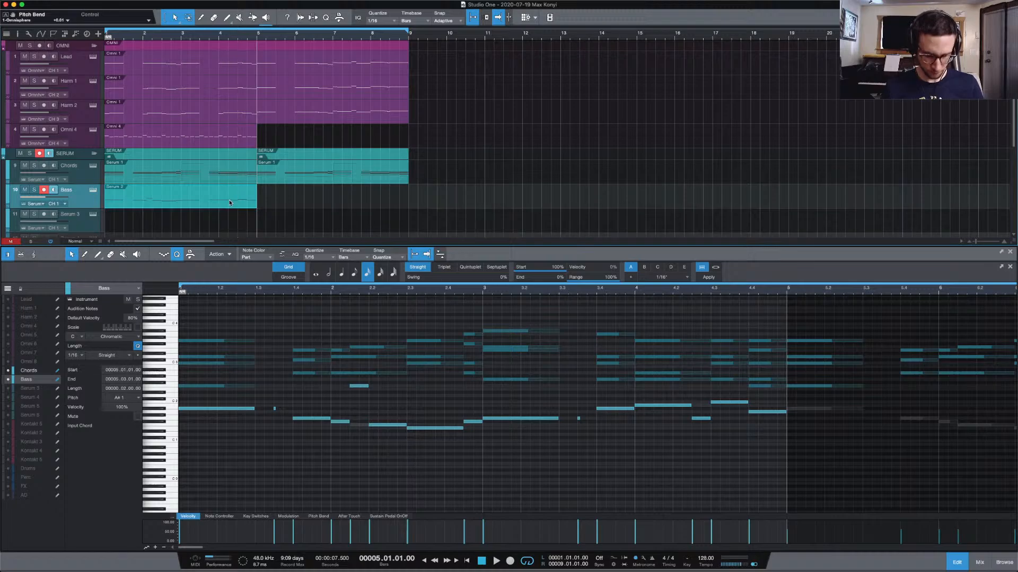
pyautogui.press('d')
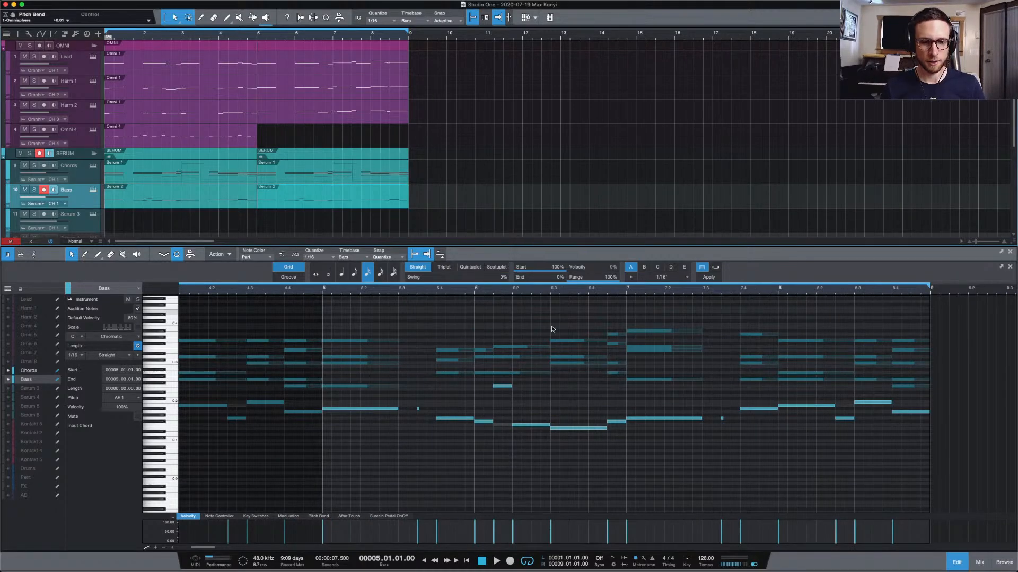
# Play the duplicated Chords and Bass parts from bar 5 to hear them against the melody
pyautogui.click(456, 319)
pyautogui.press('space')
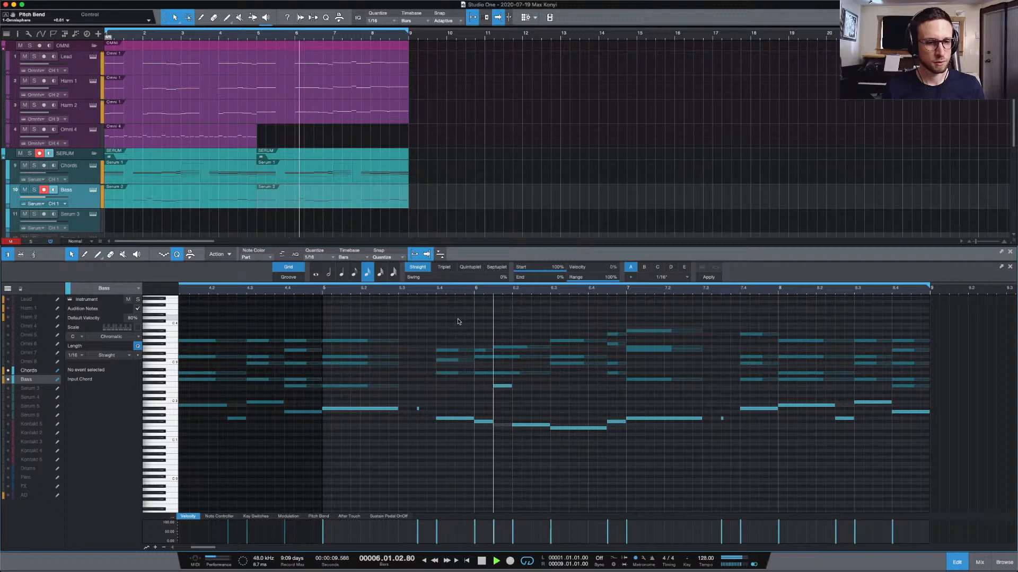
pyautogui.press('space')
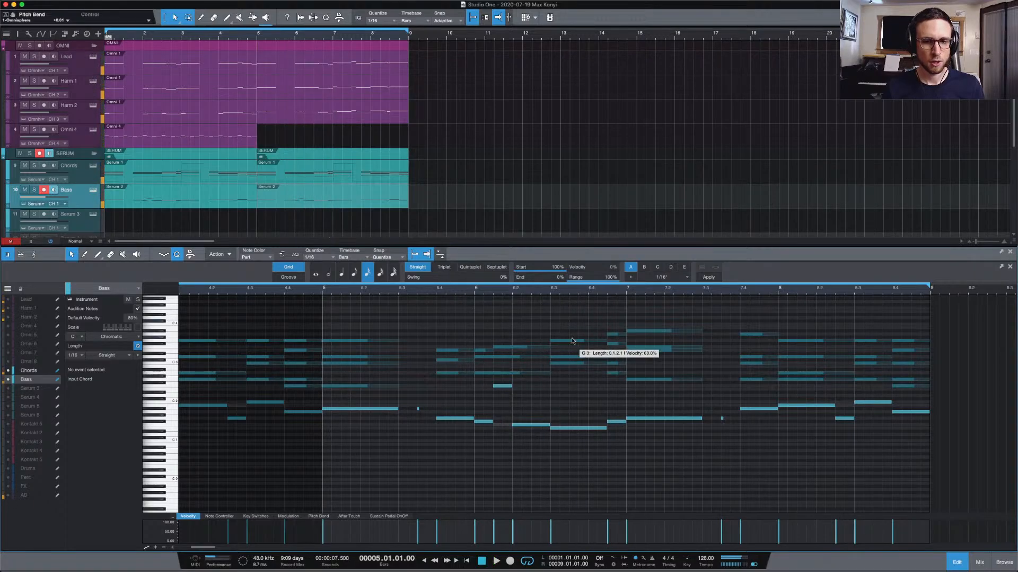
pyautogui.press('space')
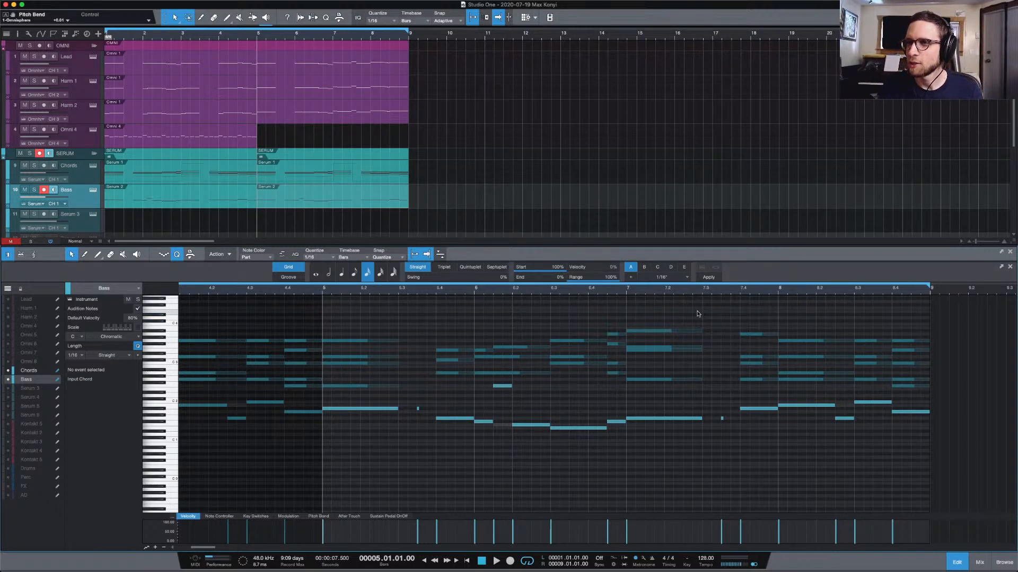
# Split the duplicated Chords and Bass parts at bar 7, move their last two bars to bar 14, and extend the remaining Chords part to bar 9
pyautogui.click(342, 179)
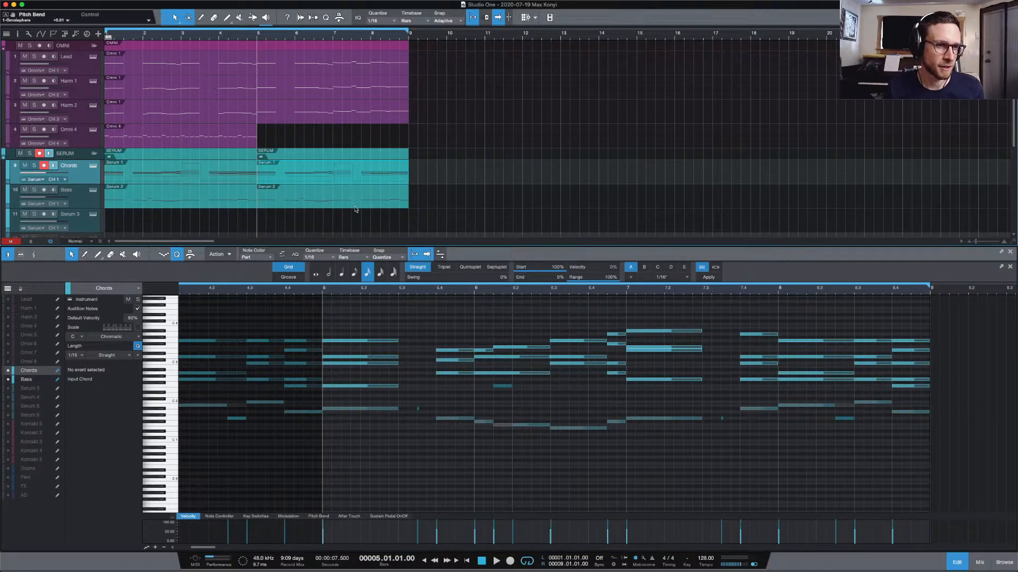
pyautogui.click(355, 207)
pyautogui.doubleClick(332, 166)
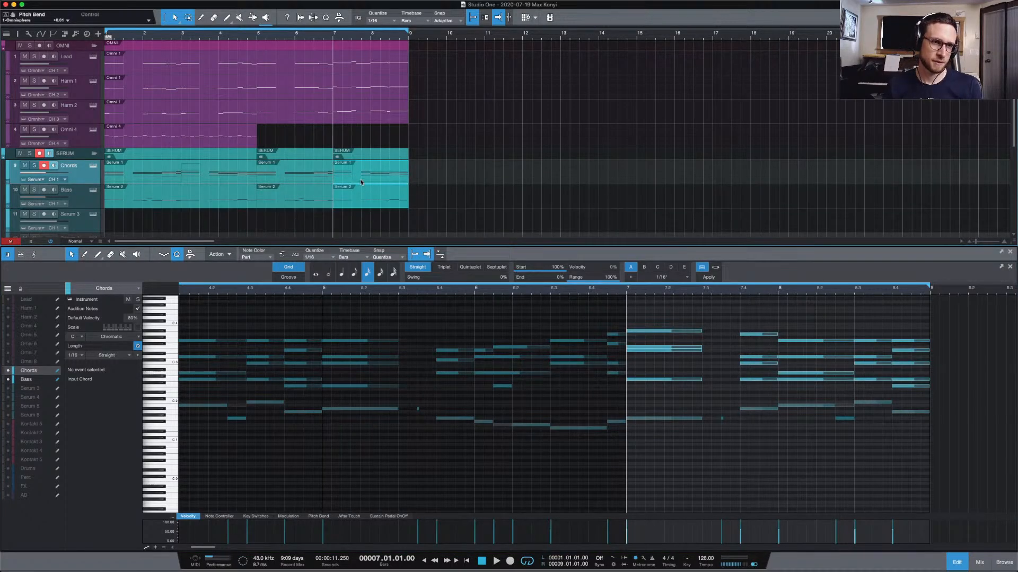
pyautogui.moveTo(359, 181); pyautogui.dragTo(626, 182)
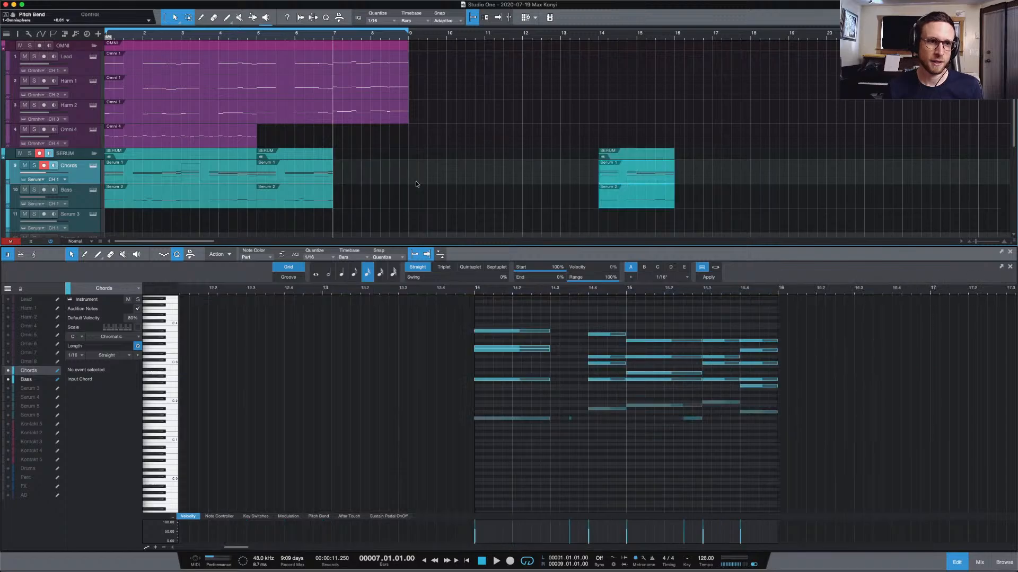
pyautogui.moveTo(333, 180); pyautogui.dragTo(408, 180)
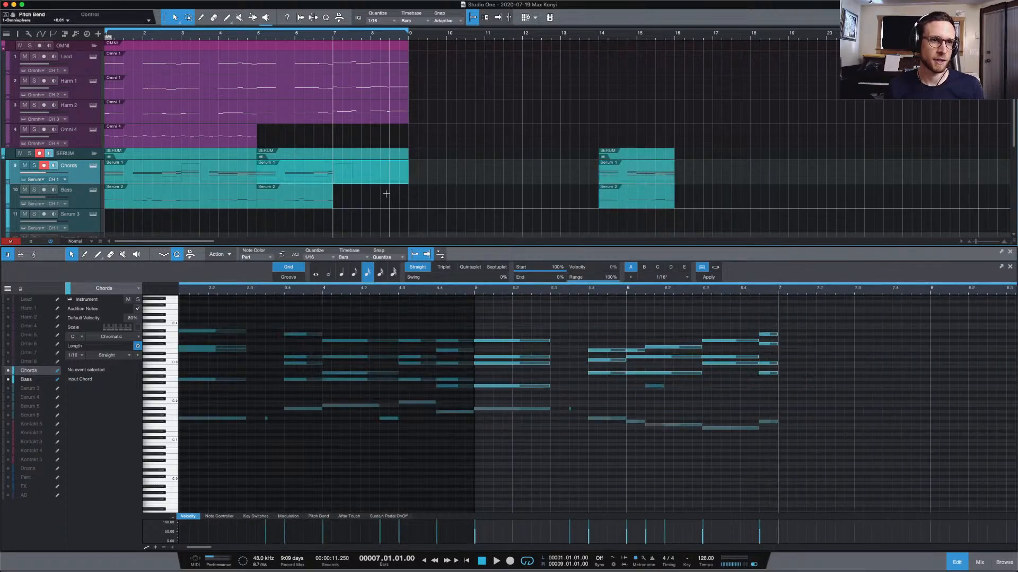
# Play from bar 5 through bar 7 to hear the melody without its Chords and Bass ending
pyautogui.click(260, 34)
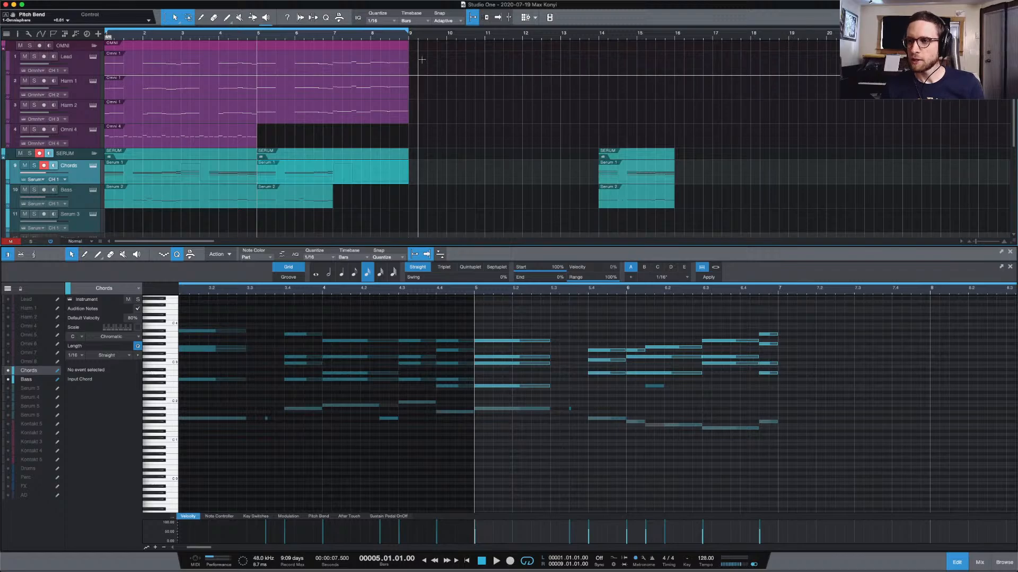
pyautogui.press('space')
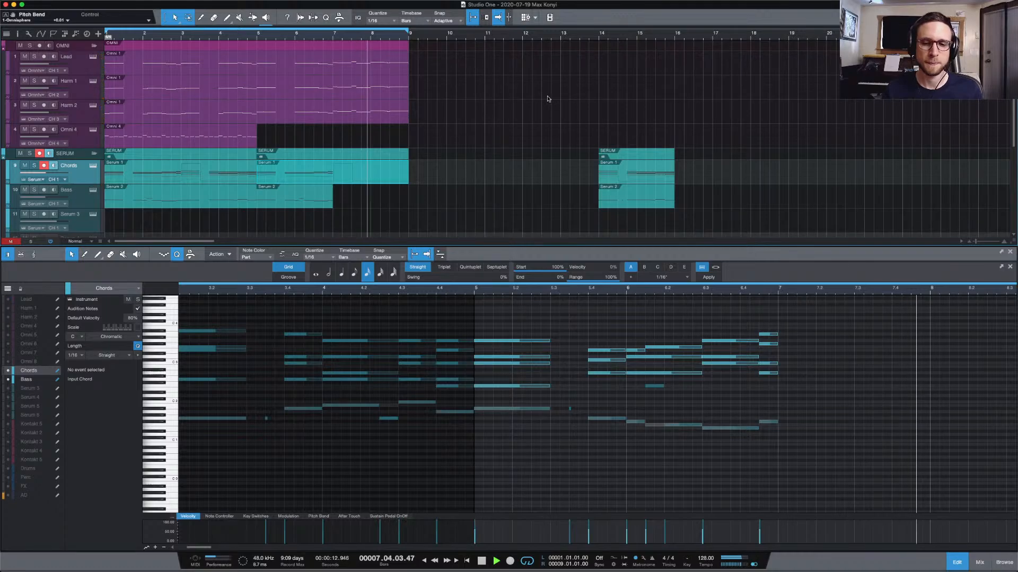
pyautogui.press('space')
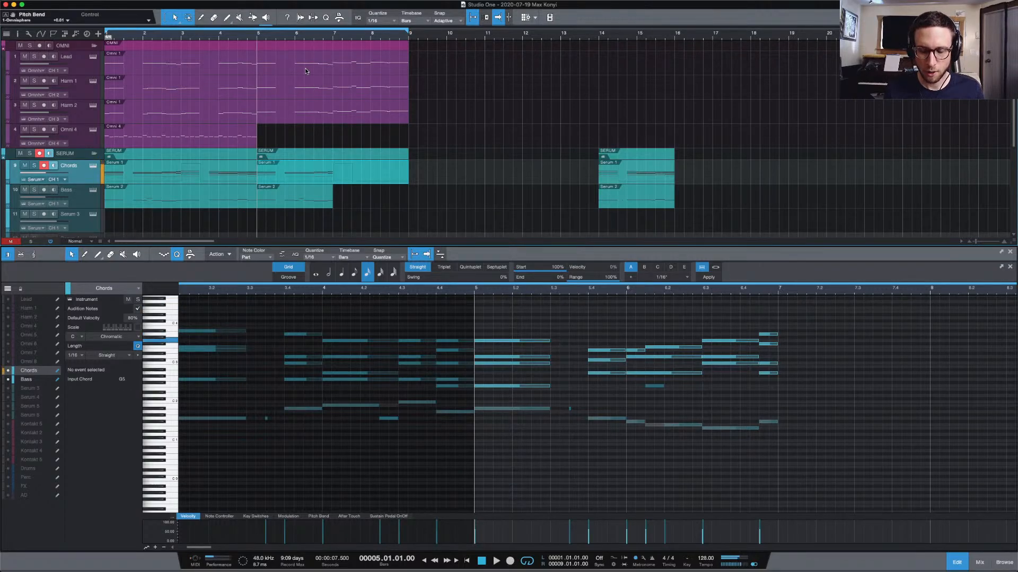
# Play the passage from bar 6 into bar 7 repeatedly to judge where the harmony should go
pyautogui.click(334, 38)
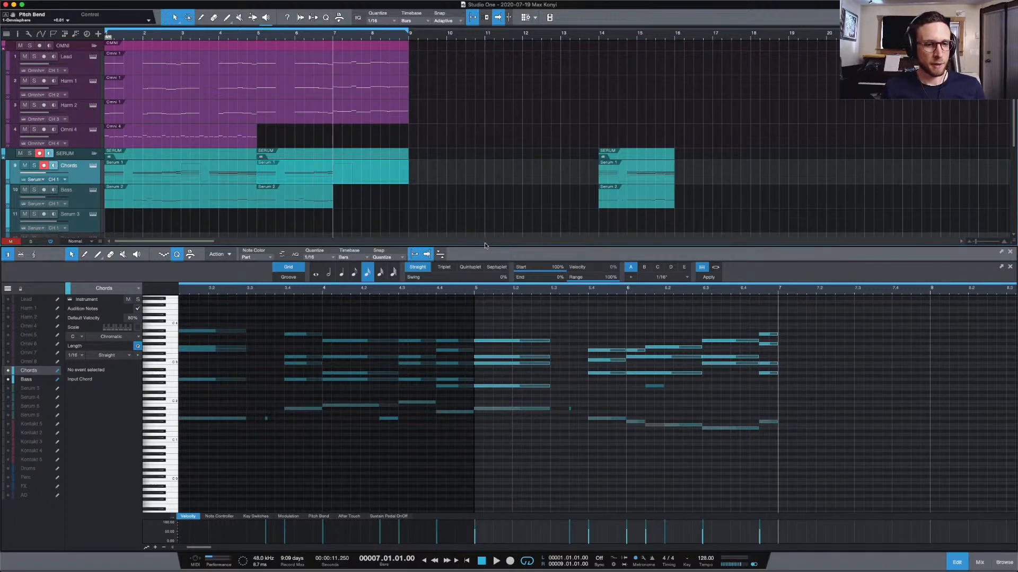
pyautogui.click(624, 292)
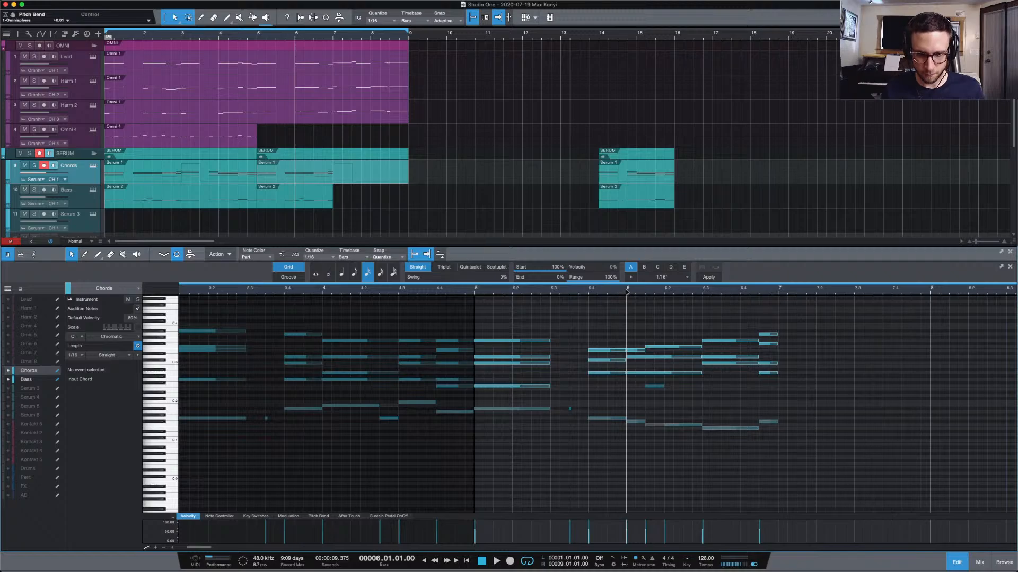
pyautogui.press('space')
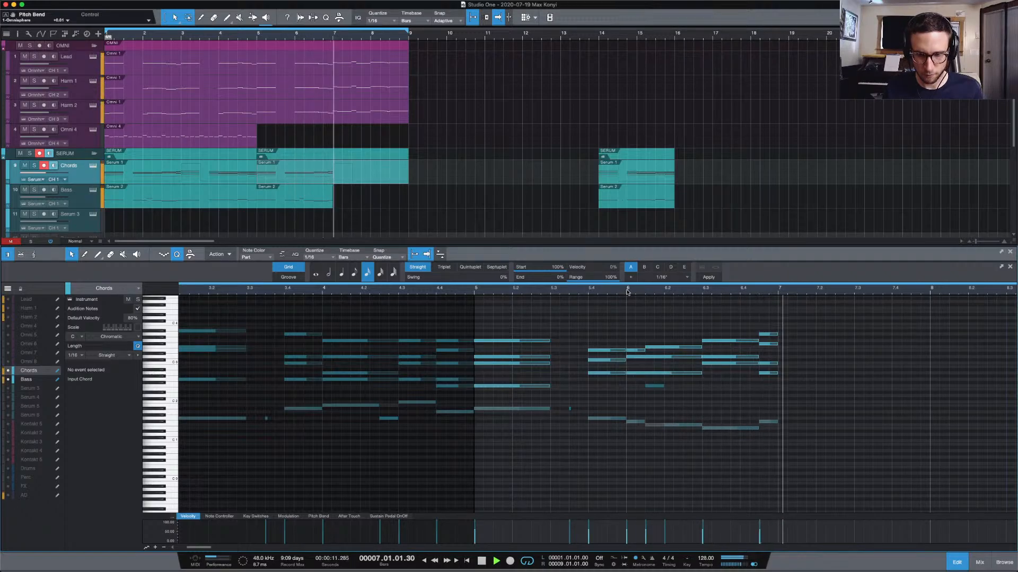
pyautogui.click(627, 292)
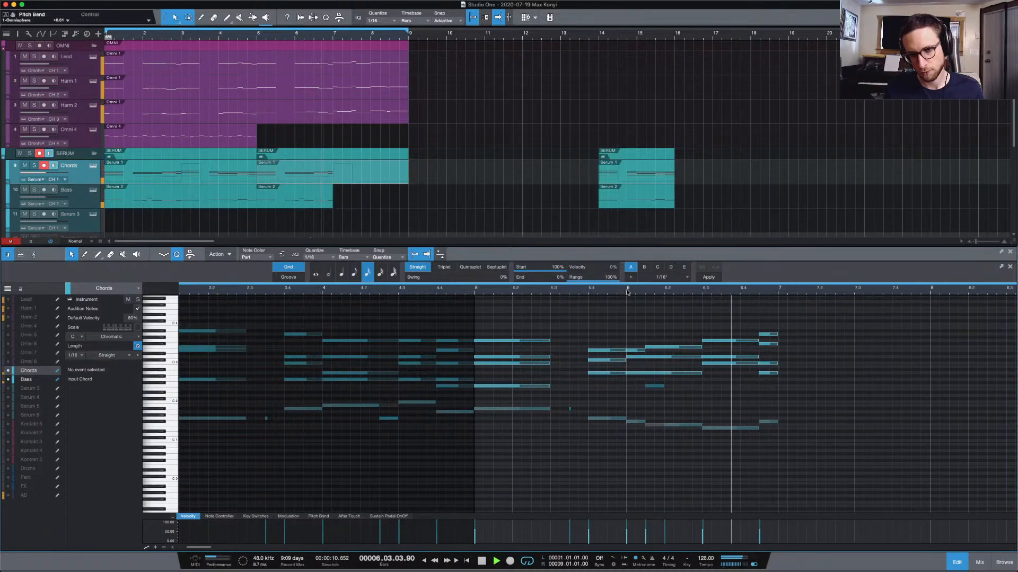
pyautogui.press('space')
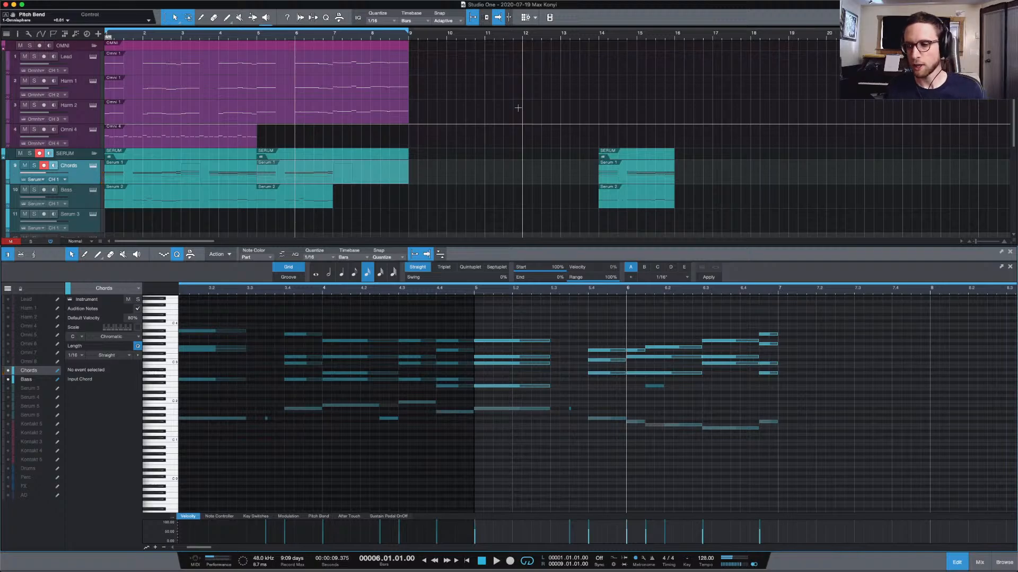
# Open Chordie, check its view options and place its window over the note editor
pyautogui.press('super+space')
pyautogui.write('cho')
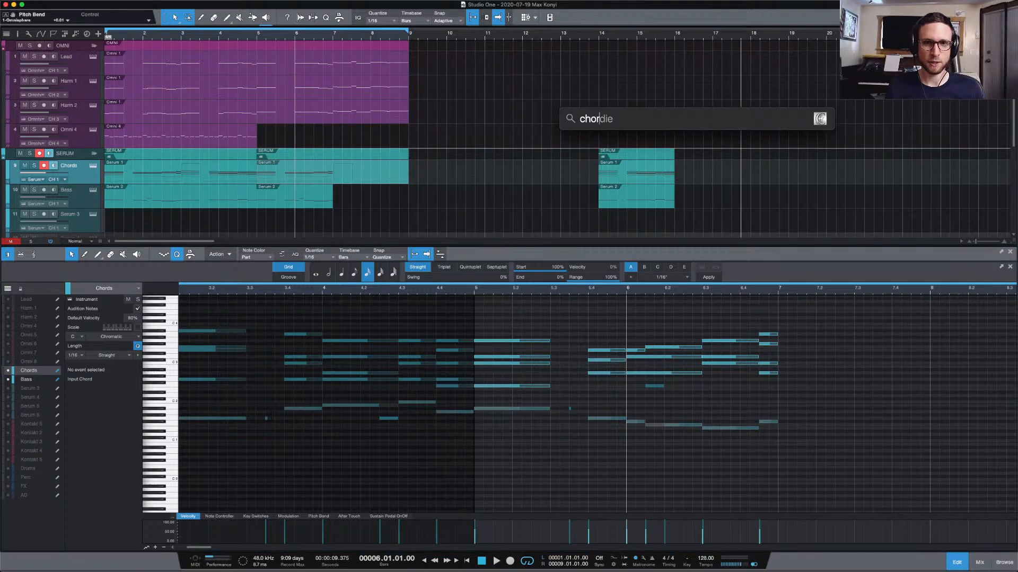
pyautogui.press('Return')
pyautogui.click(444, 149)
pyautogui.moveTo(465, 159)
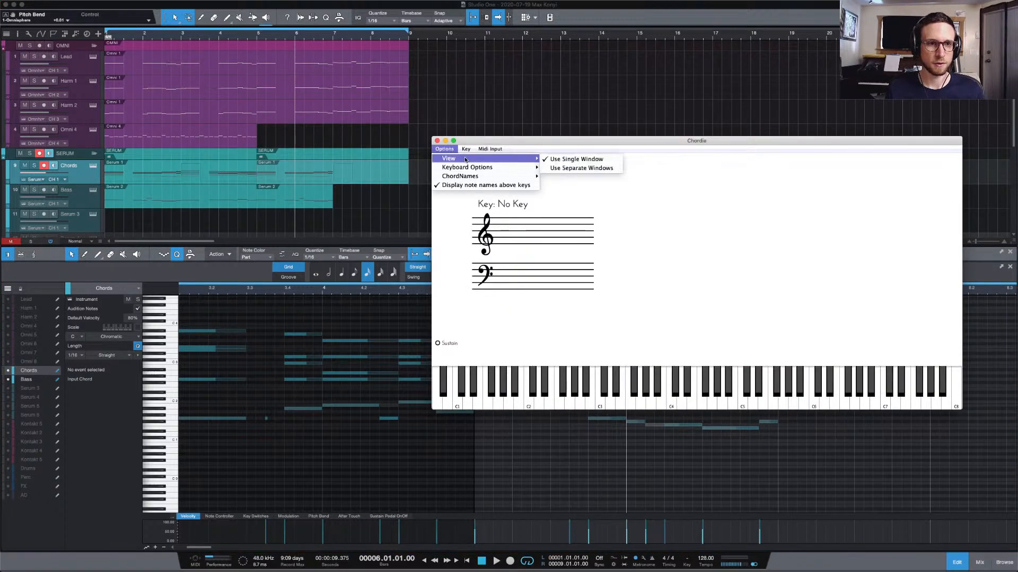
pyautogui.click(789, 160)
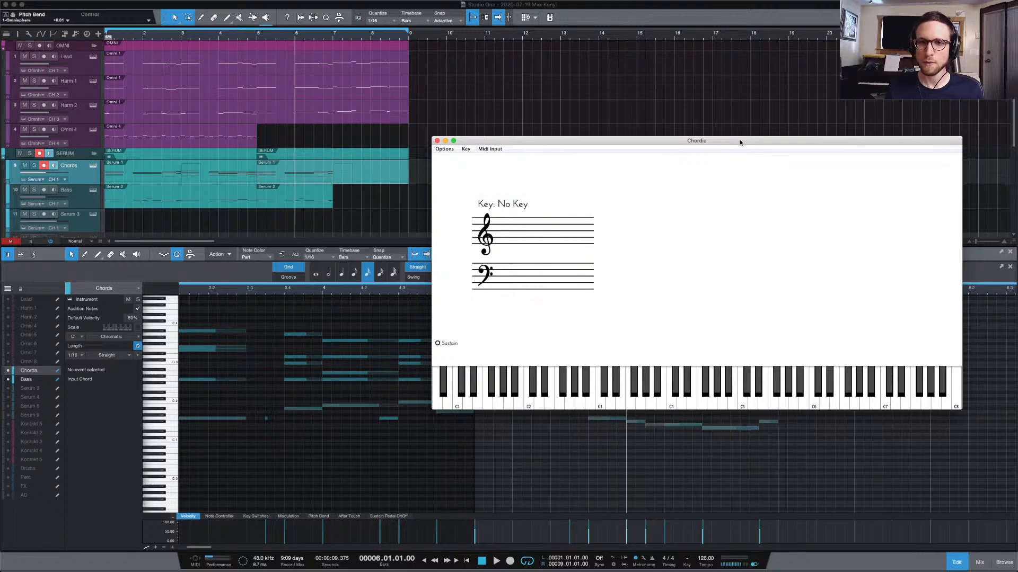
pyautogui.moveTo(740, 142); pyautogui.dragTo(683, 238)
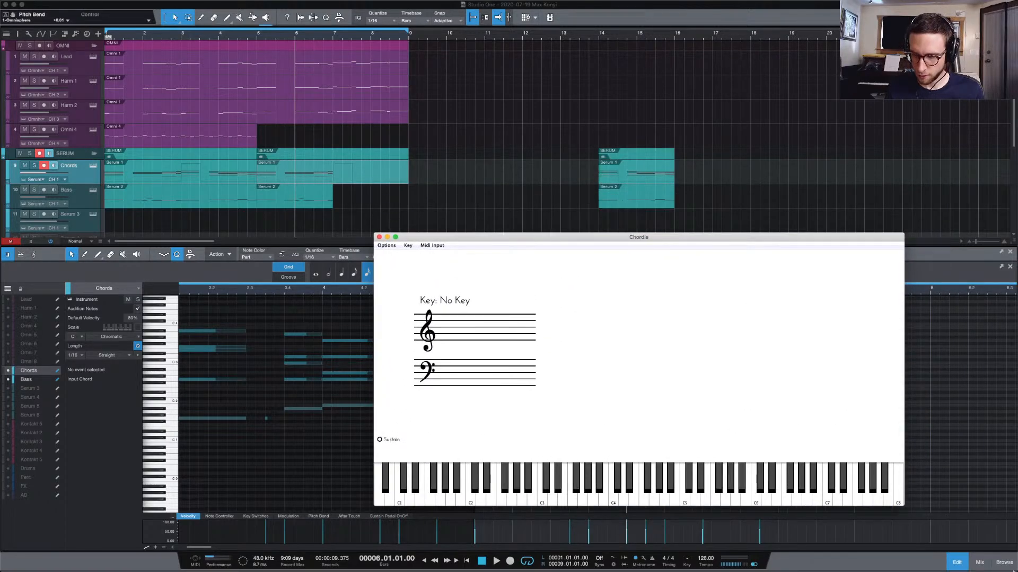
pyautogui.moveTo(1014, 570); pyautogui.dragTo(1014, 550)
pyautogui.press('super+Tab')
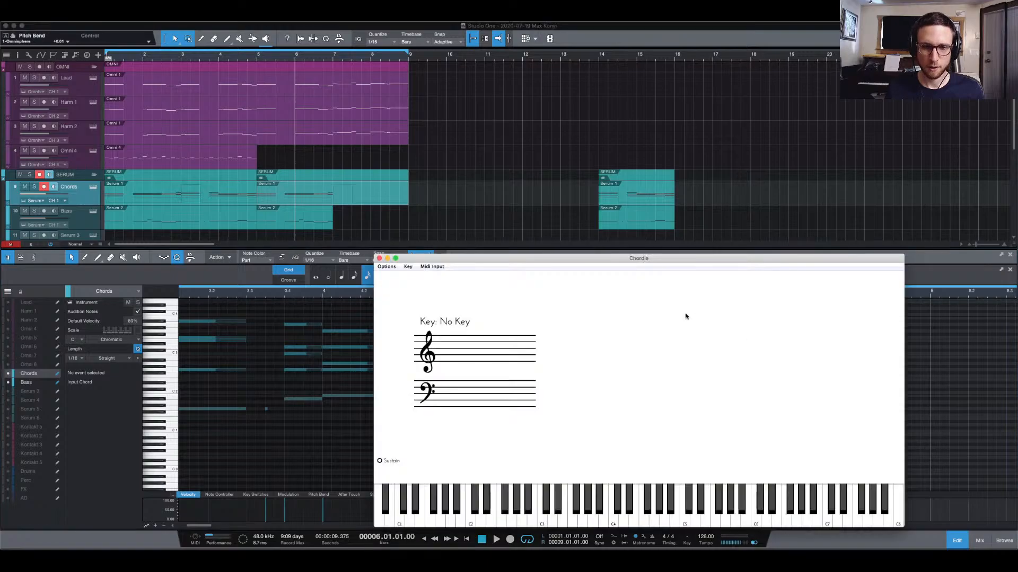
pyautogui.moveTo(626, 257); pyautogui.dragTo(513, 329)
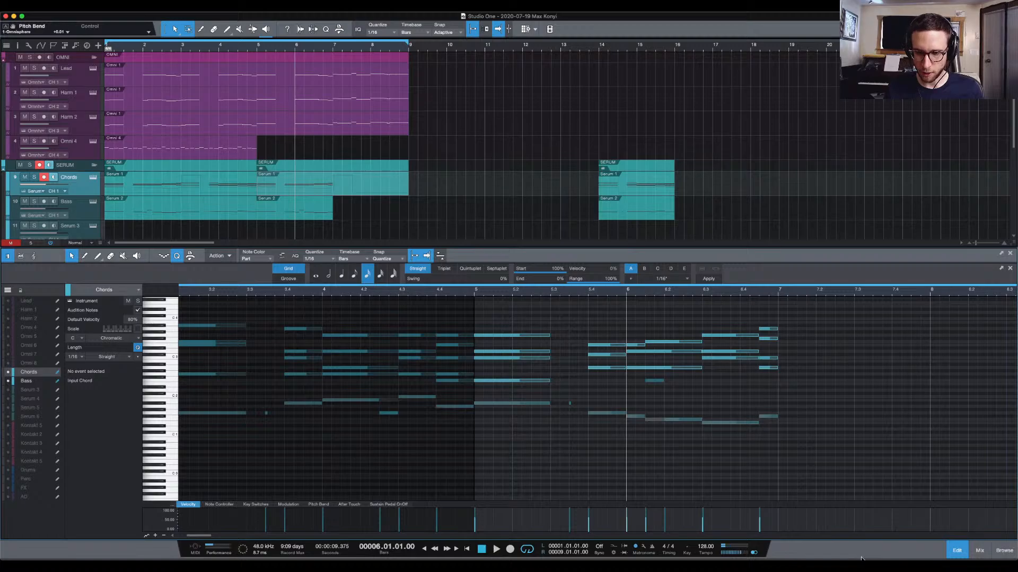
# Quit Chordie and return to the Studio One song
pyautogui.moveTo(861, 557); pyautogui.dragTo(861, 556)
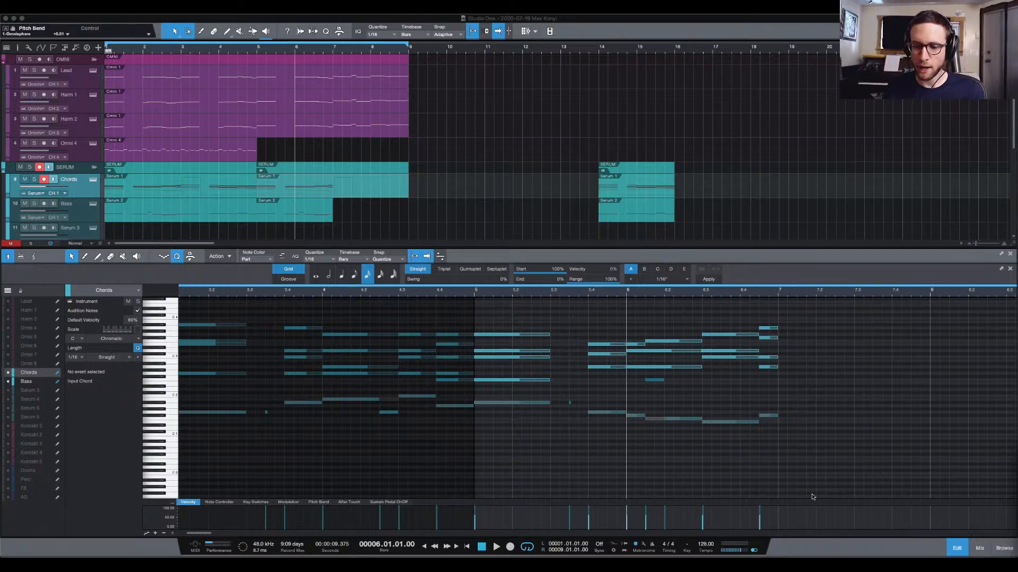
pyautogui.click(847, 553)
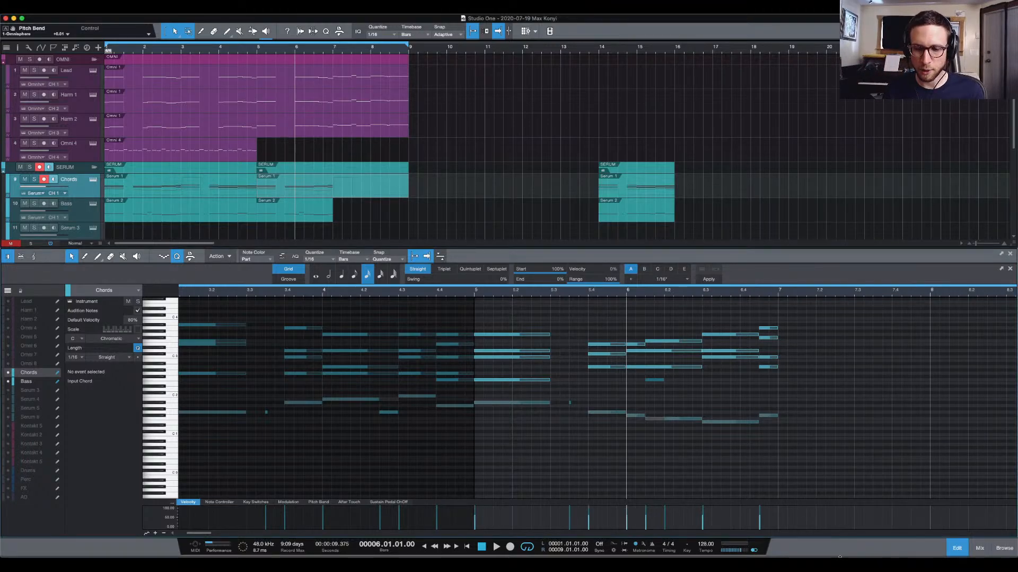
pyautogui.moveTo(840, 557); pyautogui.dragTo(840, 571)
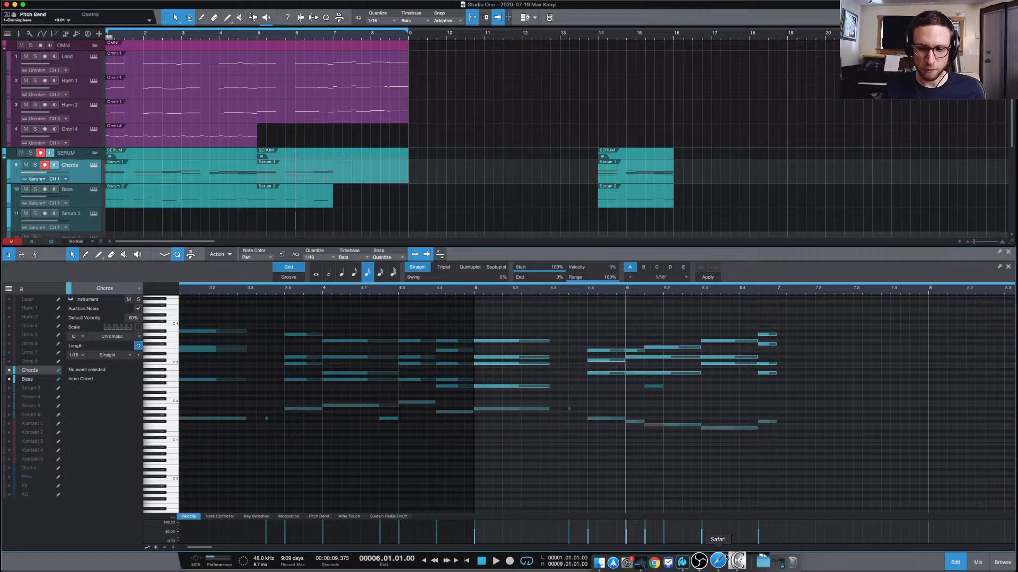
pyautogui.rightClick(732, 557)
pyautogui.click(739, 534)
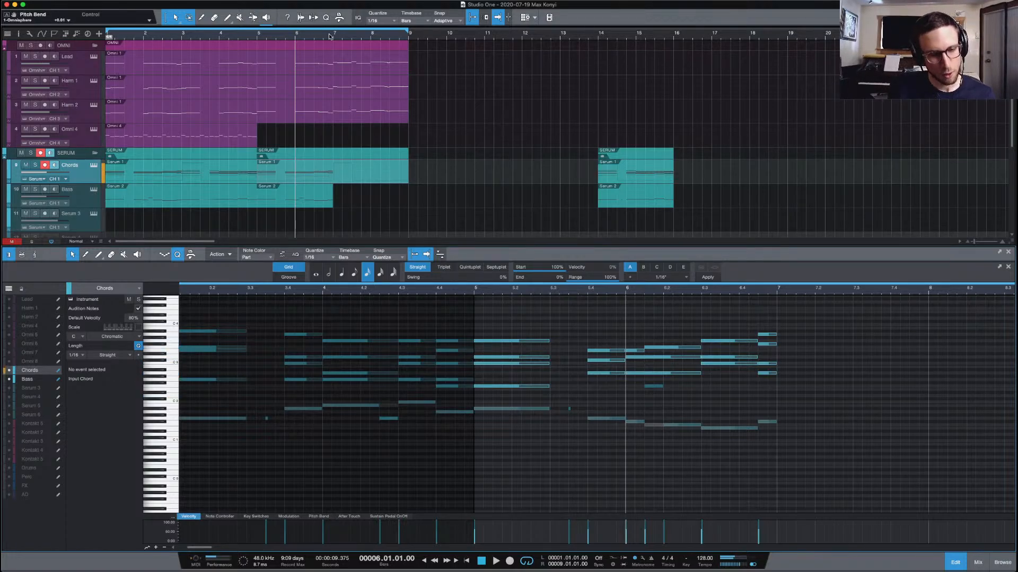
# Play the passage from bar 5 into bar 7 twice to hear where the chords stop
pyautogui.click(475, 291)
pyautogui.press('space')
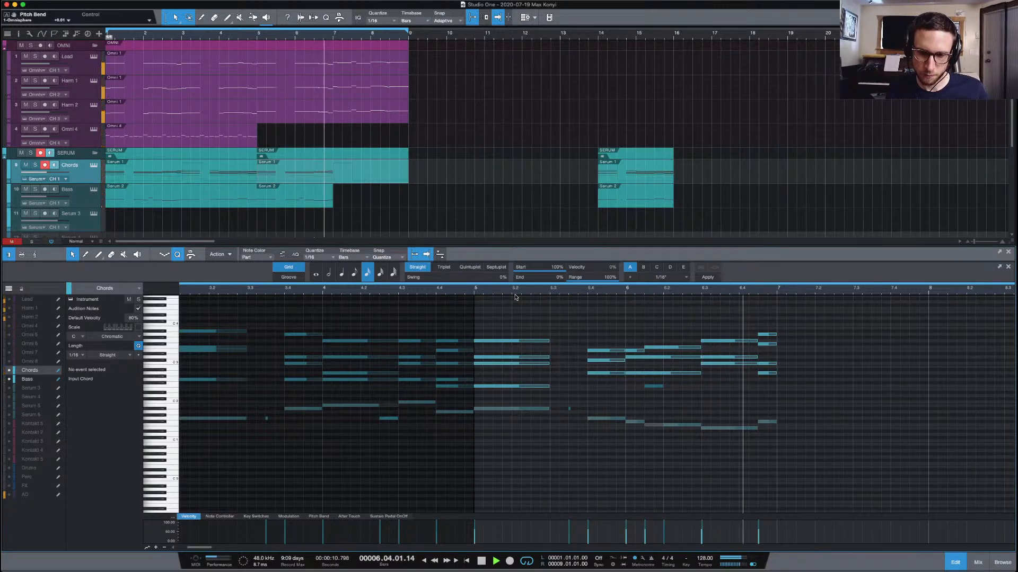
pyautogui.press('space')
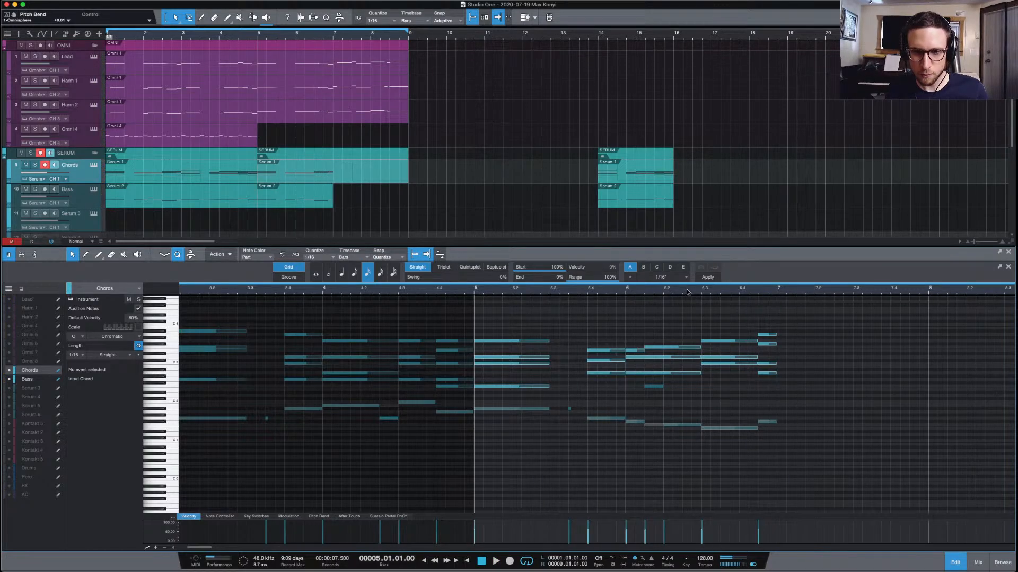
pyautogui.press('space')
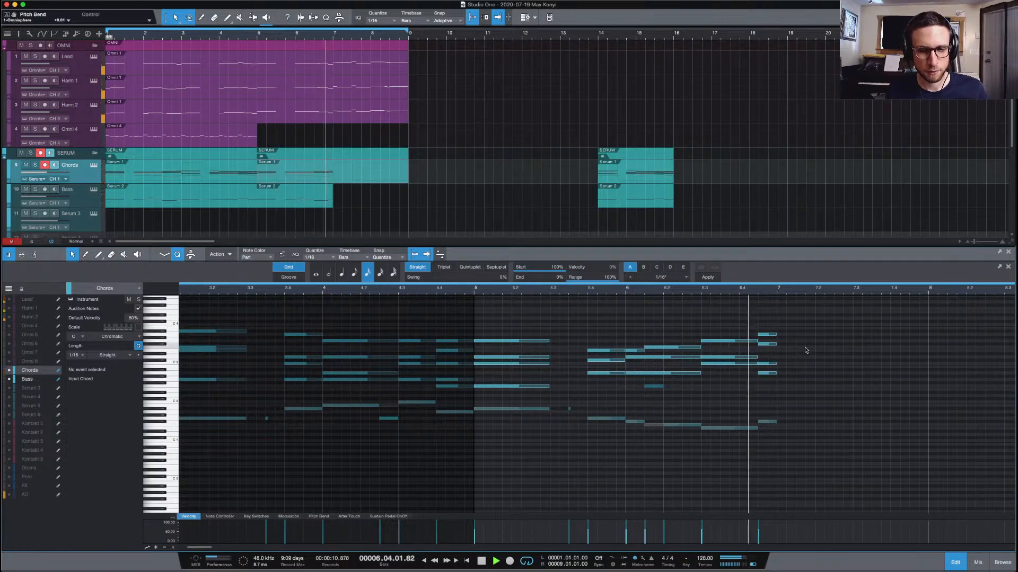
pyautogui.press('space')
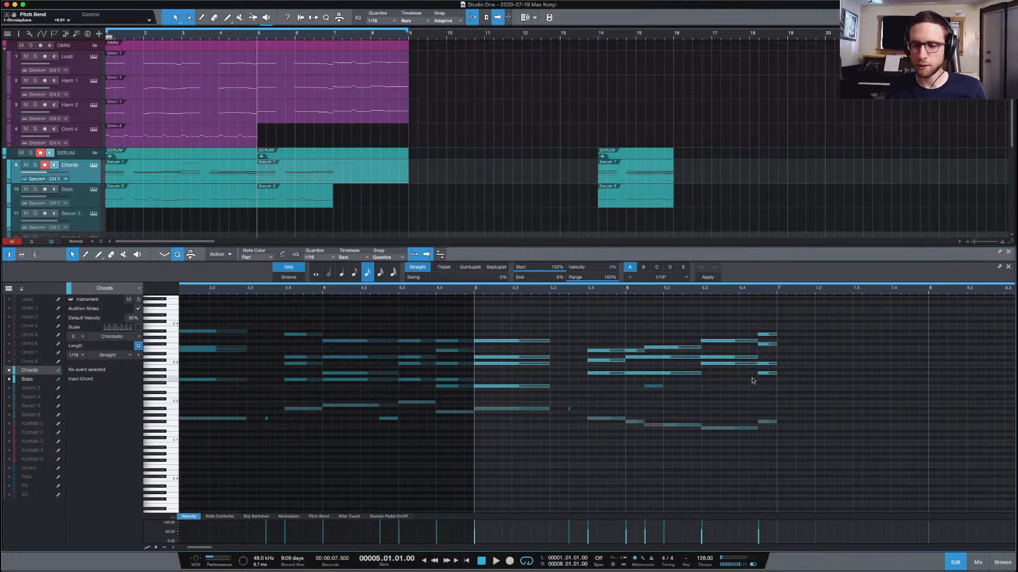
# Copy the bar 5 chord to the start of bar 7 in the Chords part and add a D1 root below it
pyautogui.hscroll(4, 795, 371)
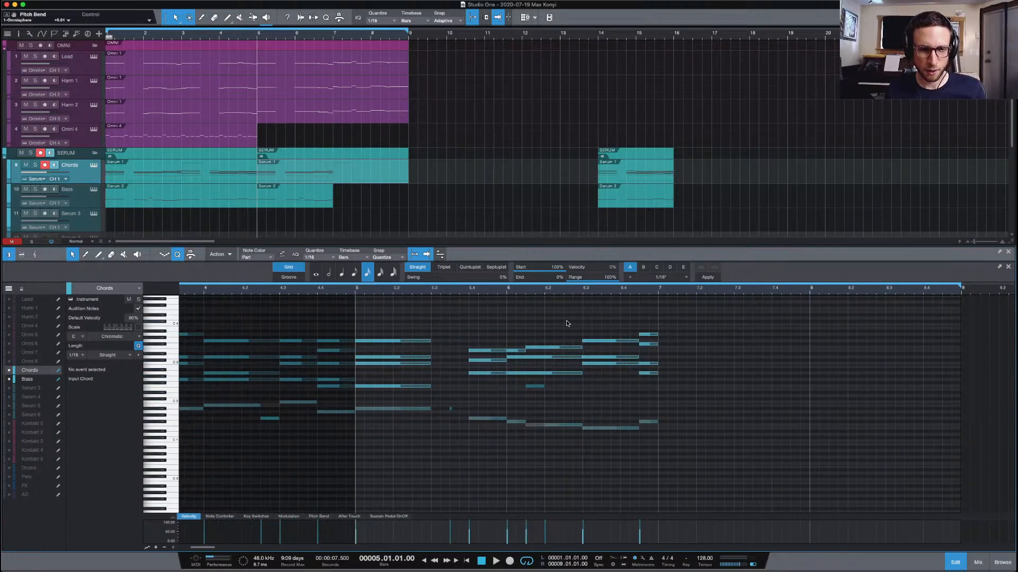
pyautogui.moveTo(605, 319); pyautogui.dragTo(609, 432)
pyautogui.moveTo(439, 334); pyautogui.dragTo(685, 433)
pyautogui.click(691, 395)
pyautogui.click(687, 412)
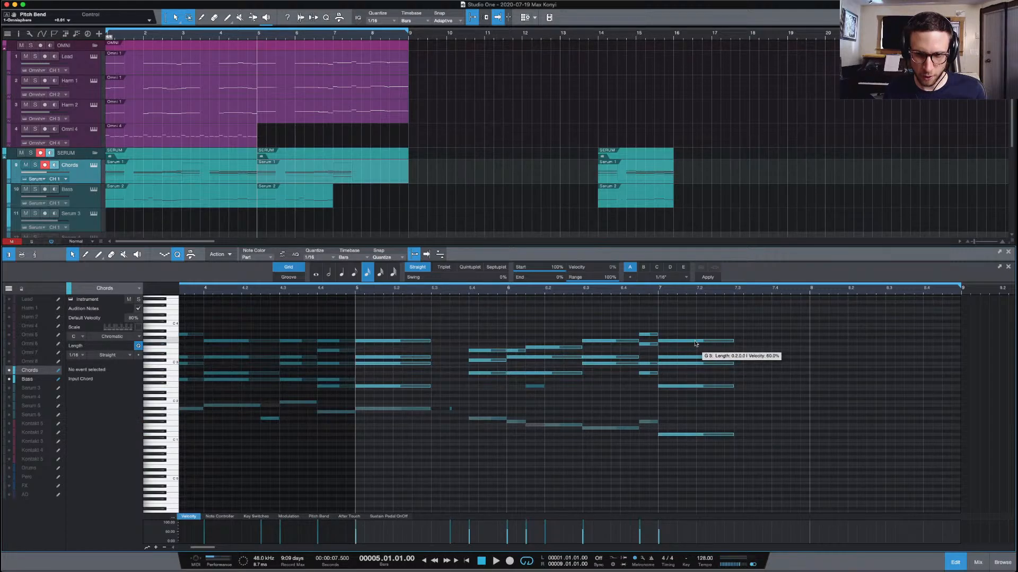
# Revoice the copied bar 7 chord above its D1 root as F2, A2, E3 and C4
pyautogui.moveTo(695, 343)
pyautogui.mouseDown()
pyautogui.moveTo(677, 353)
pyautogui.moveTo(683, 363)
pyautogui.moveTo(685, 327)
pyautogui.moveTo(682, 351)
pyautogui.mouseUp()
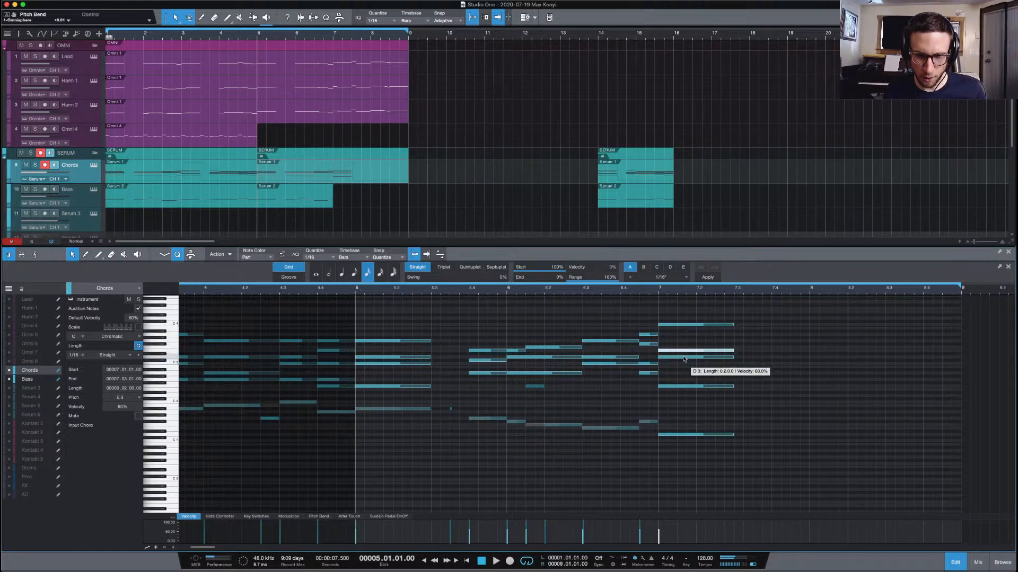
pyautogui.click(685, 386)
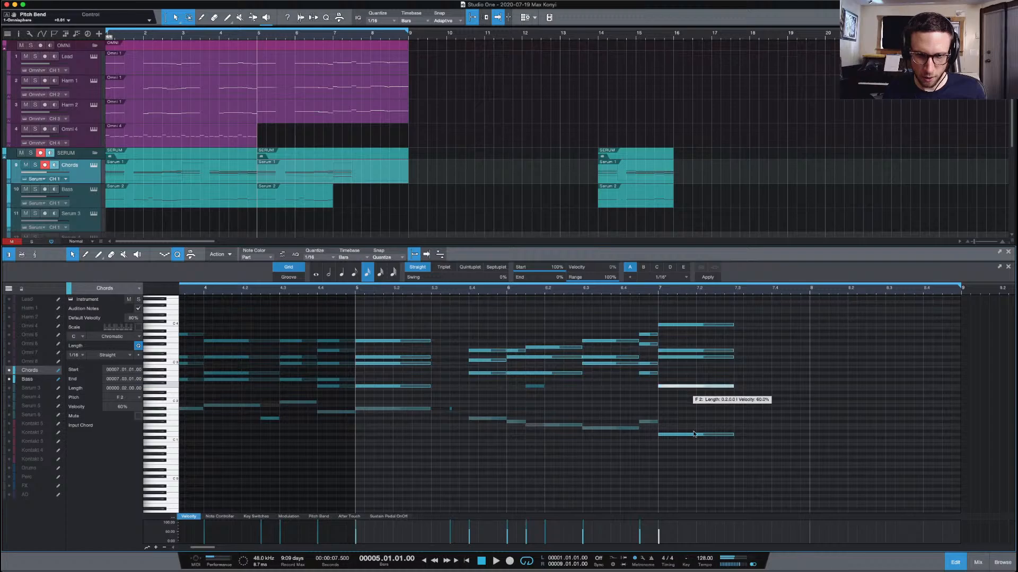
pyautogui.moveTo(694, 357); pyautogui.dragTo(694, 373)
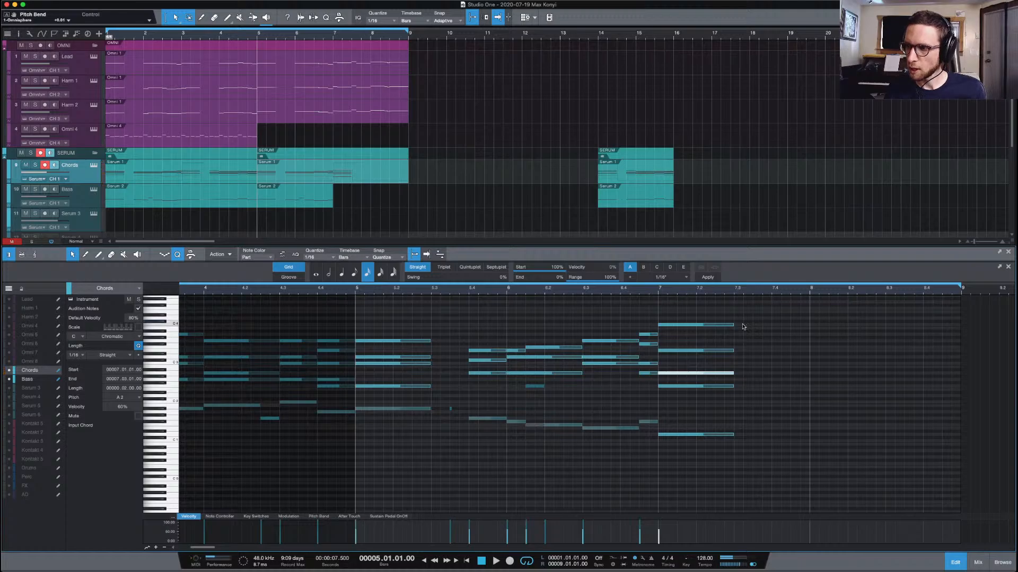
pyautogui.click(741, 353)
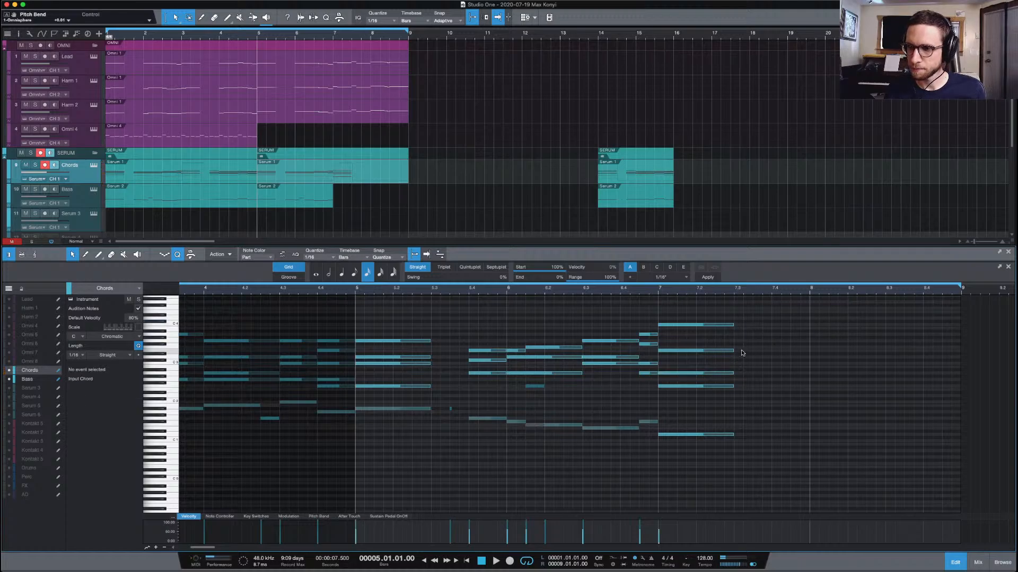
# Play from bar 7 repeatedly to judge the new chord against the melody
pyautogui.click(658, 289)
pyautogui.press('space')
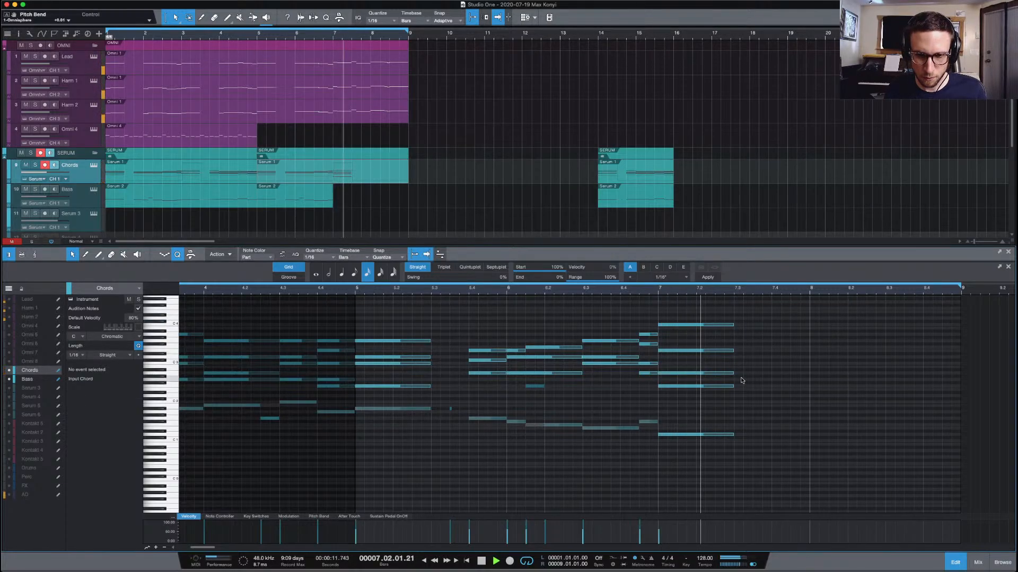
pyautogui.press('space')
pyautogui.press('space')
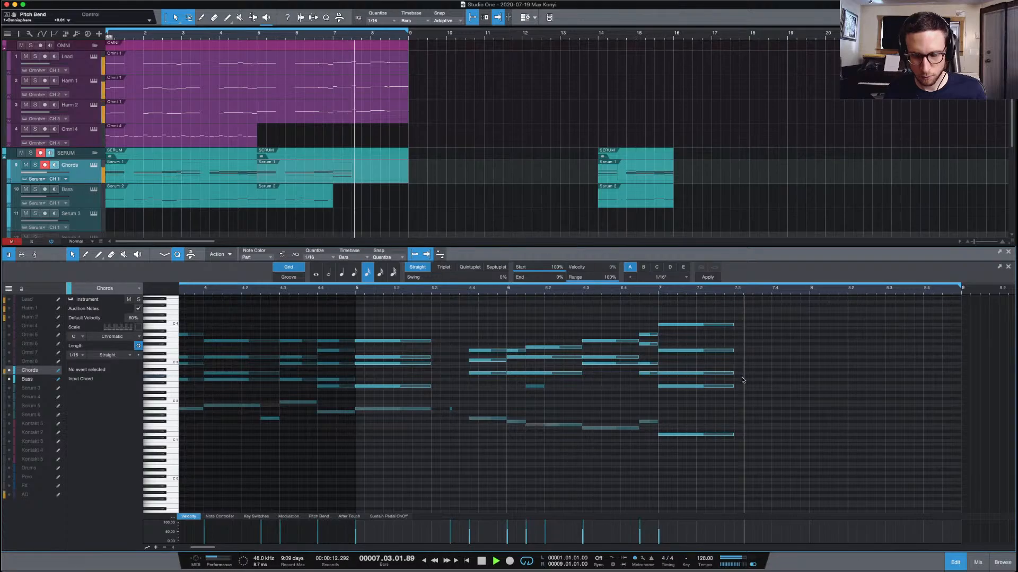
pyautogui.press('space')
pyautogui.press('space')
pyautogui.press('space')
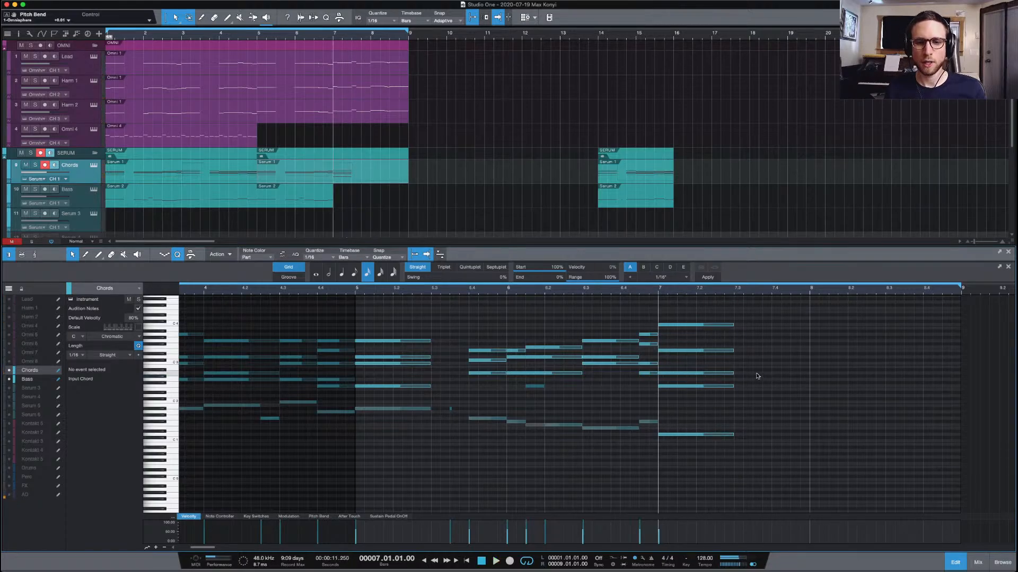
pyautogui.press('space')
pyautogui.press('space')
pyautogui.press('space')
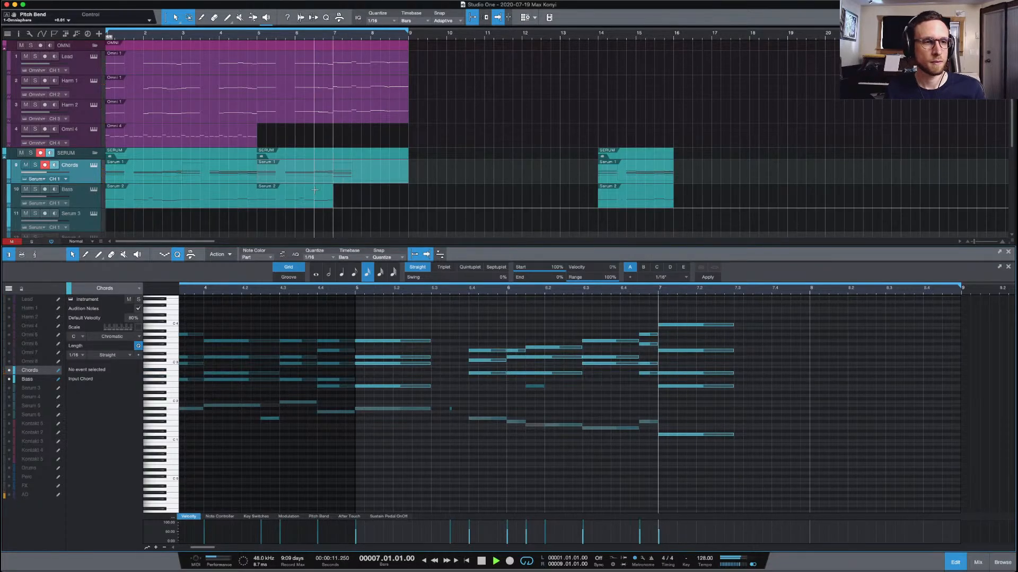
pyautogui.press('space')
# Extend the Bass part past the bar 7 chord, draw a two-beat D1 note at bar 7 and play it
pyautogui.moveTo(332, 201); pyautogui.dragTo(346, 204)
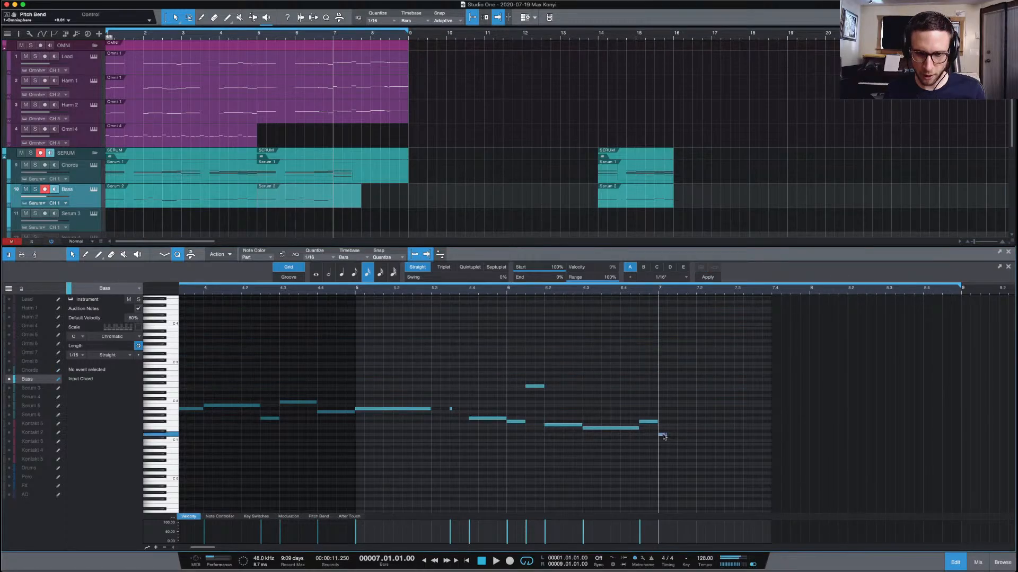
pyautogui.moveTo(663, 436); pyautogui.dragTo(724, 437)
pyautogui.press('space')
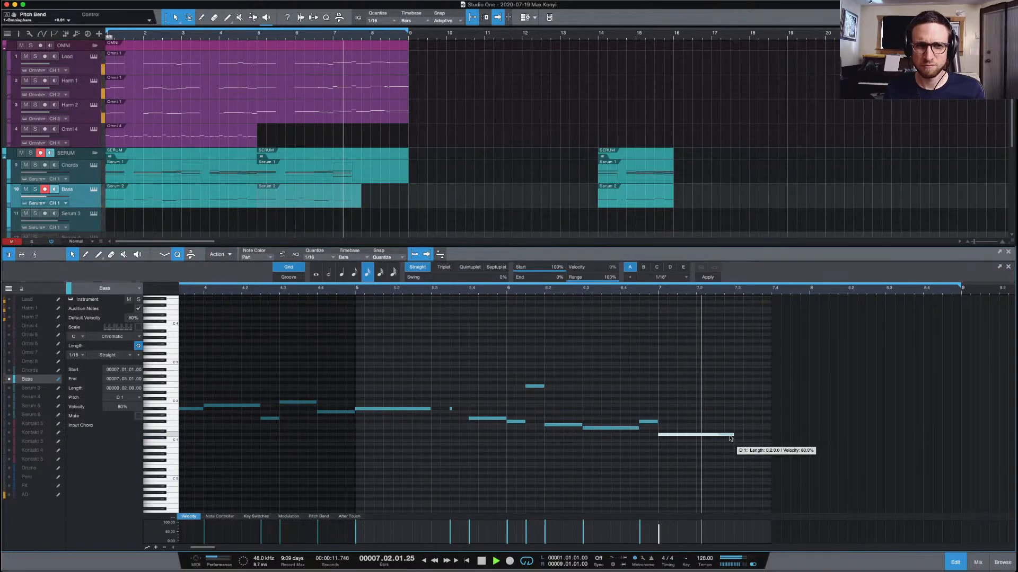
pyautogui.press('space')
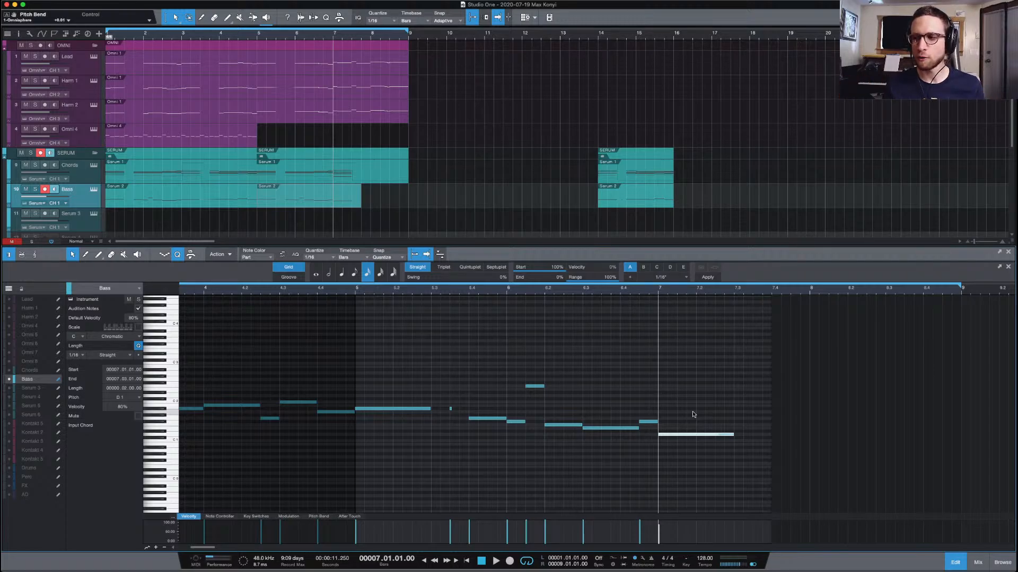
# Solo the Bass track, listen to its bar 7 note alone, and turn the solo off again
pyautogui.click(35, 189)
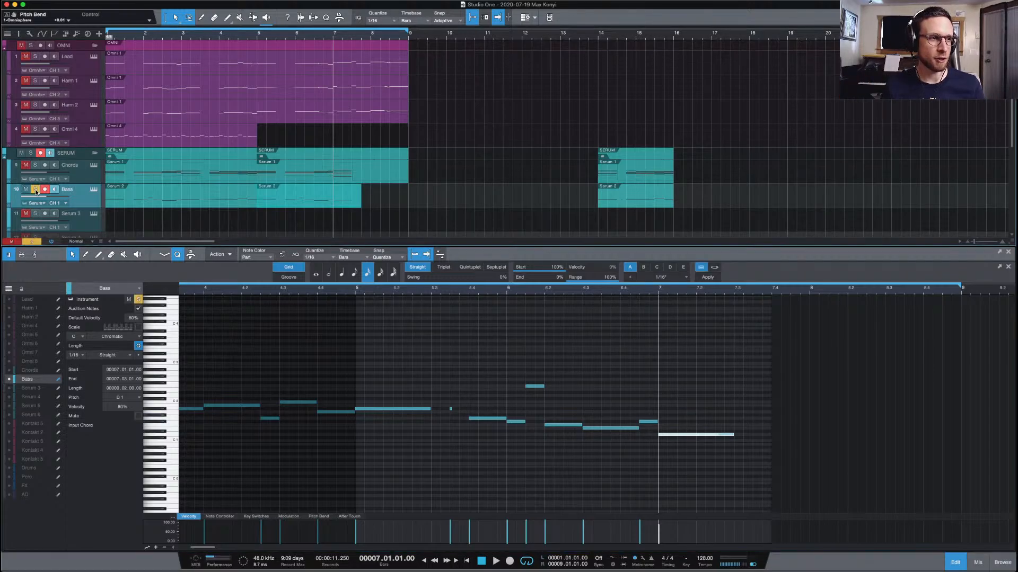
pyautogui.press('space')
pyautogui.press('space')
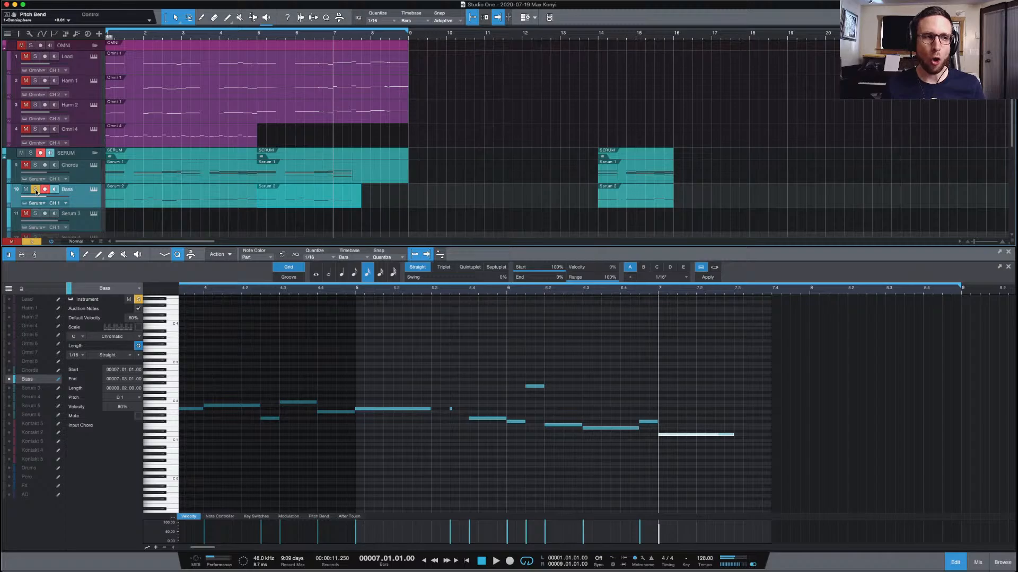
pyautogui.click(35, 189)
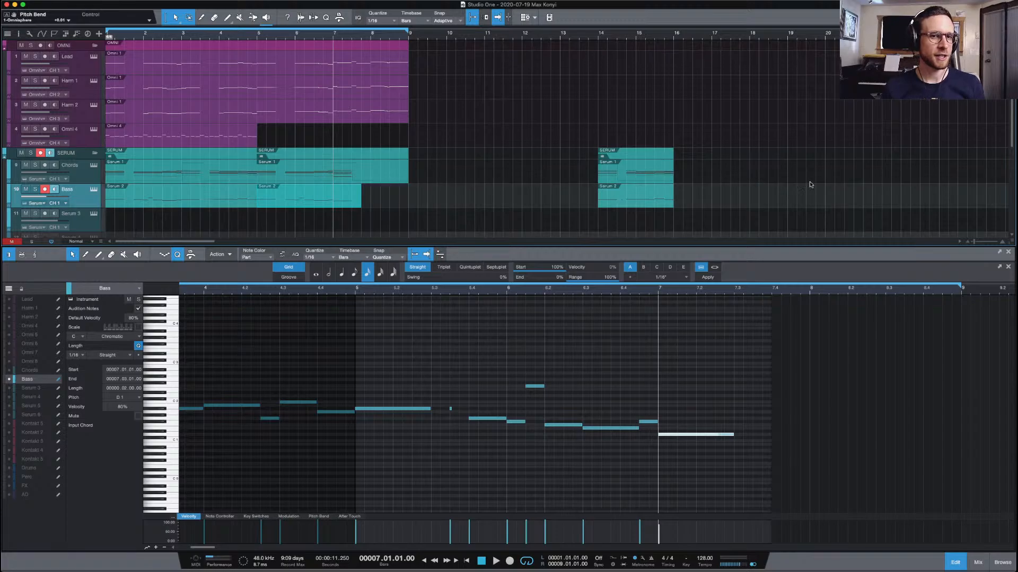
pyautogui.click(738, 349)
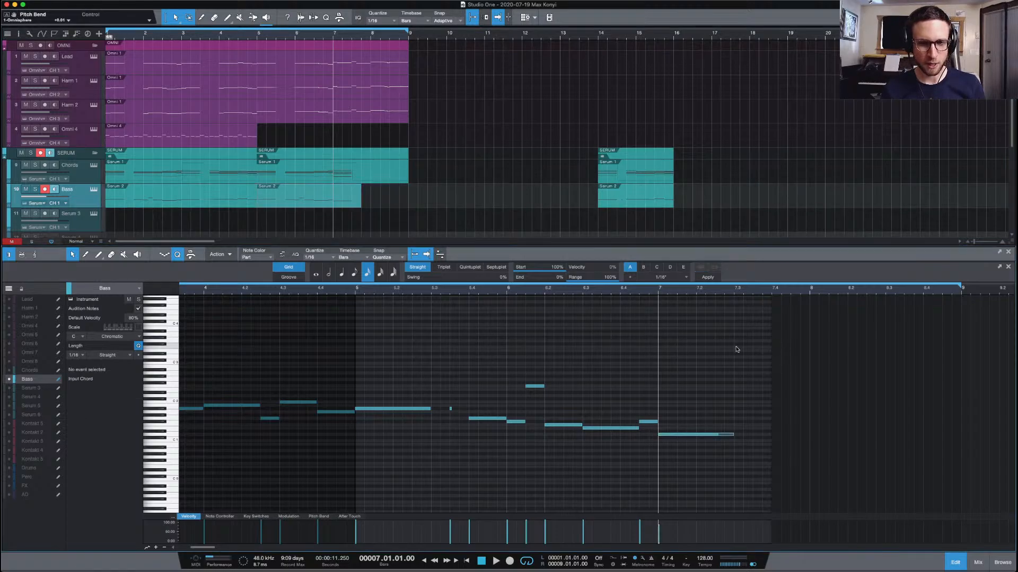
# Play bar 7 with all tracks to hear the bass note under the chord and melody
pyautogui.press('space')
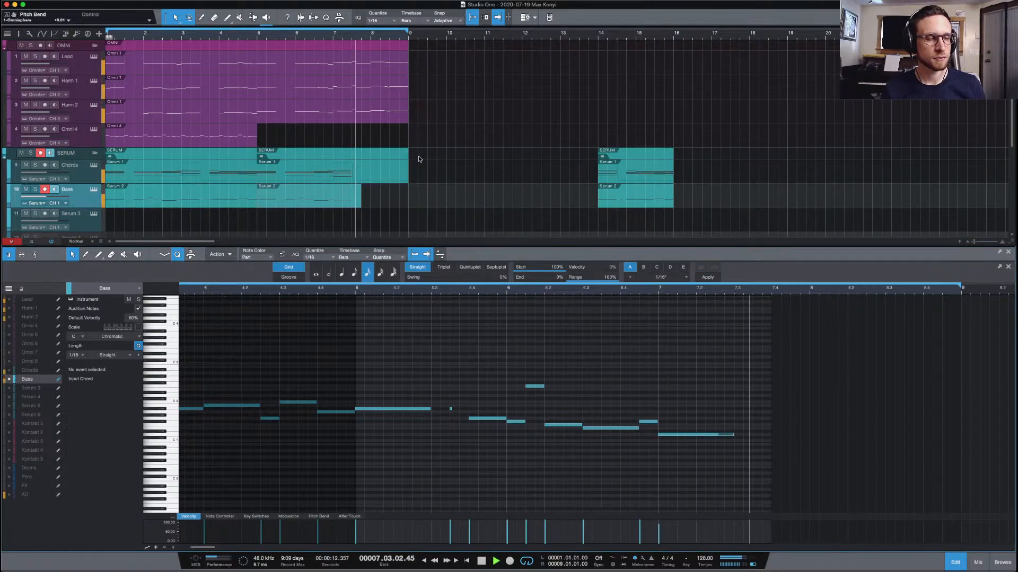
pyautogui.press('space')
pyautogui.press('space')
pyautogui.press('space')
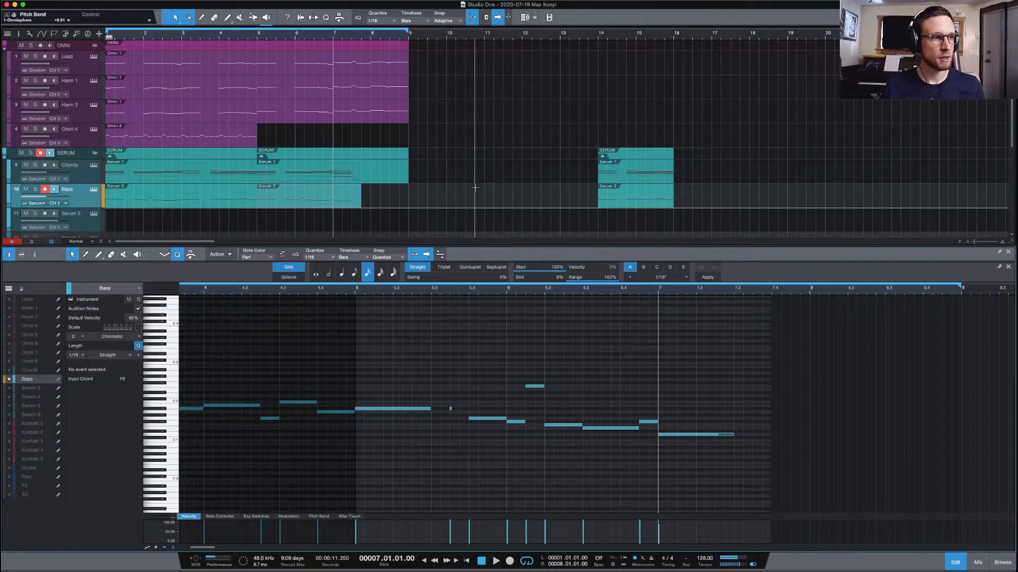
# In the Chords part, duplicate the bar 7 chord onto beat 3 and lower the copy's bottom note to C#1
pyautogui.click(81, 171)
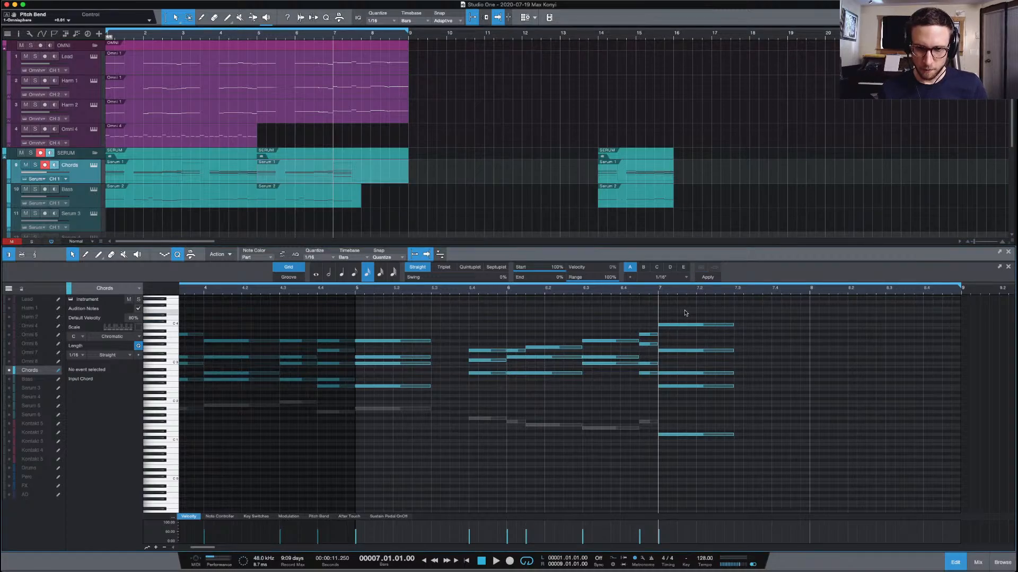
pyautogui.moveTo(685, 313); pyautogui.dragTo(770, 438)
pyautogui.press('d')
pyautogui.click(770, 418)
pyautogui.click(770, 434)
pyautogui.click(755, 325)
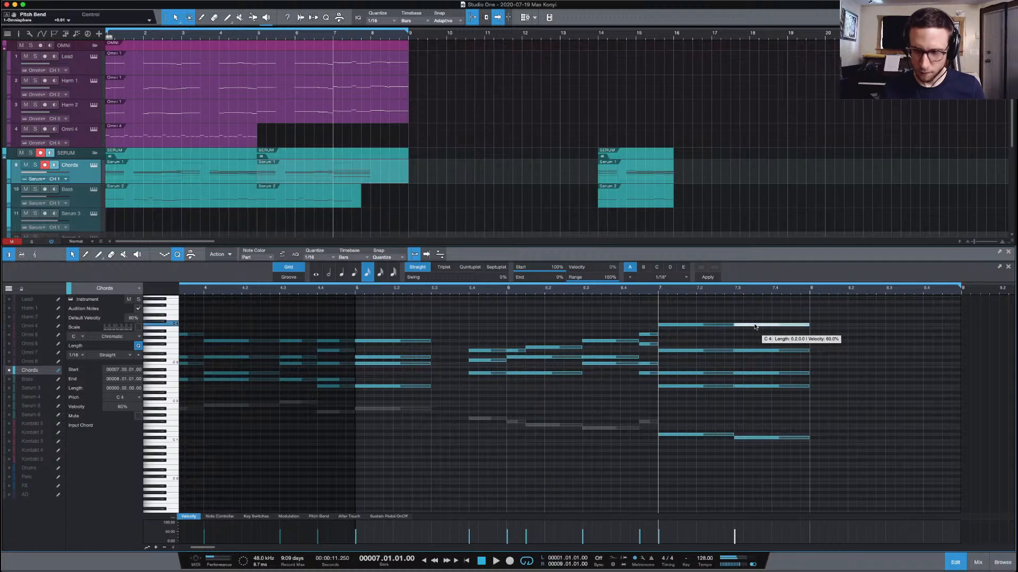
pyautogui.click(878, 365)
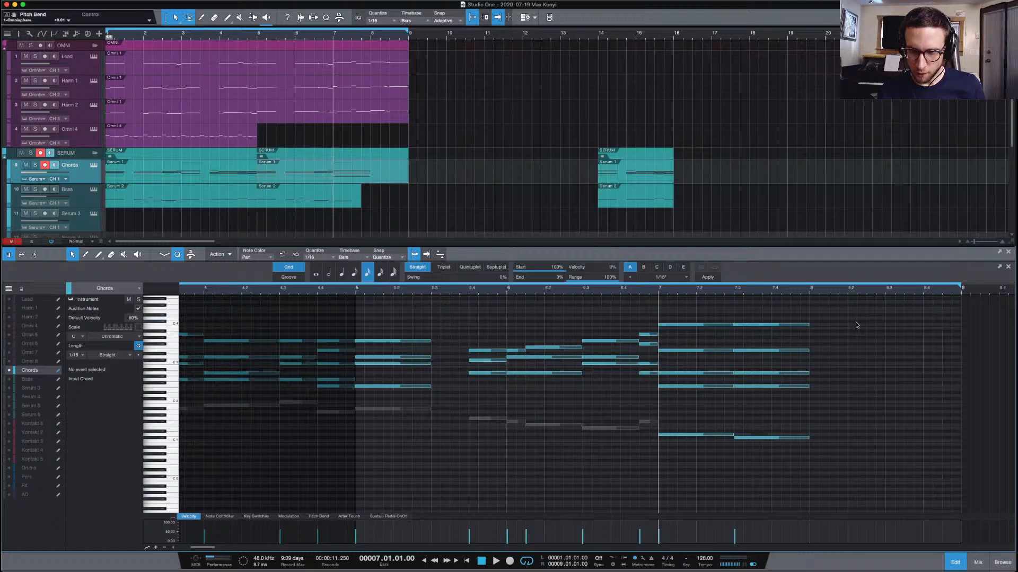
# Revoice the chord on beat 3 of bar 7, setting its inner notes to D#3 and G#2
pyautogui.click(769, 351)
pyautogui.moveTo(769, 351); pyautogui.dragTo(769, 347)
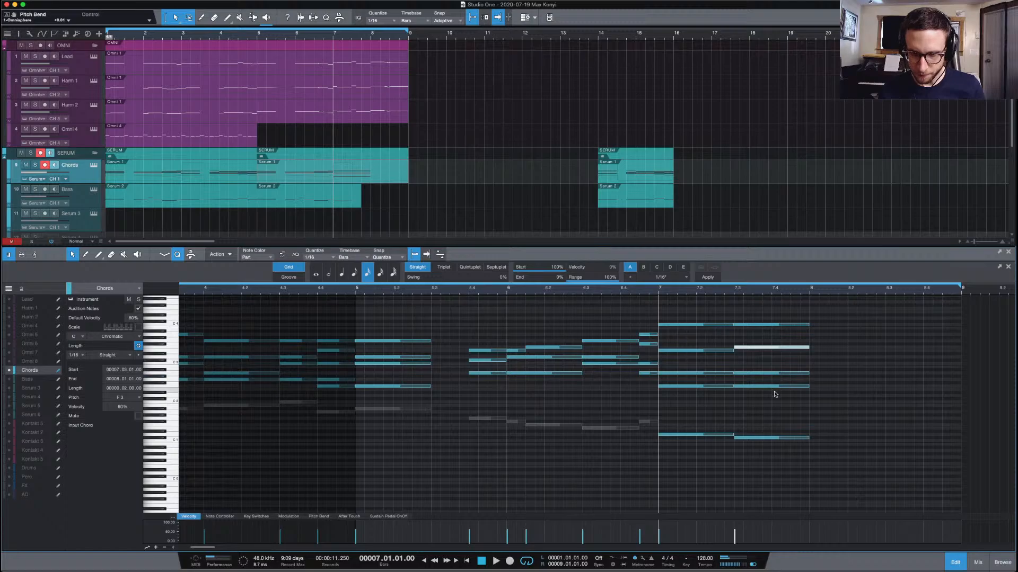
pyautogui.click(781, 438)
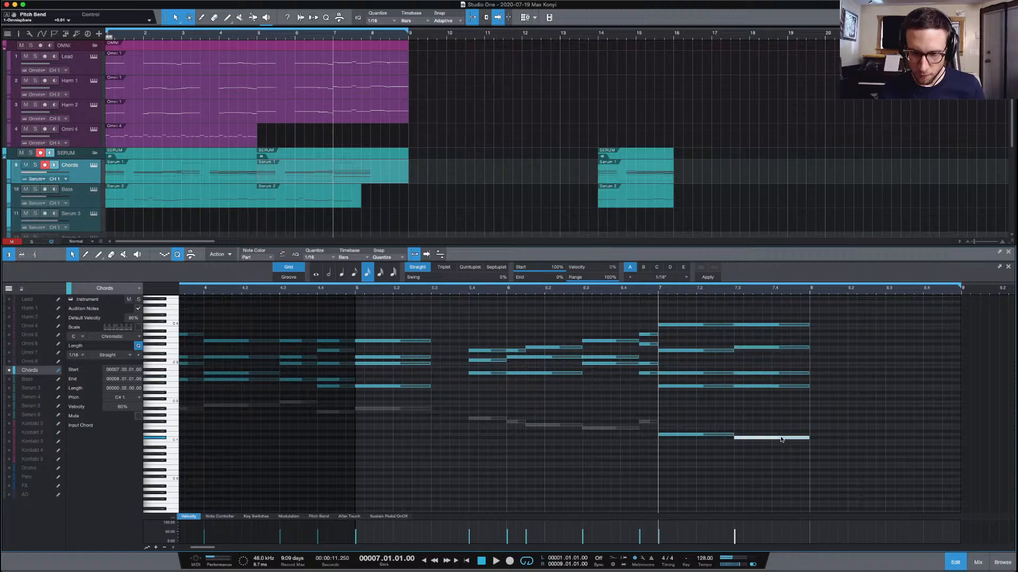
pyautogui.click(763, 387)
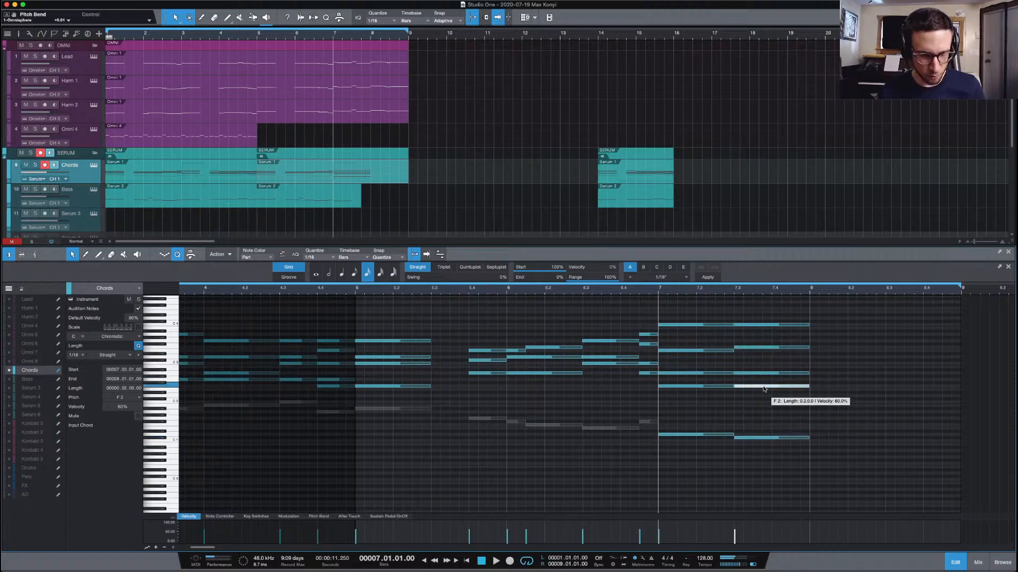
pyautogui.click(769, 350)
pyautogui.moveTo(770, 354); pyautogui.dragTo(767, 376)
pyautogui.click(769, 419)
# Play from beat 3 of bar 7 to hear the revoiced chord with the melody
pyautogui.click(734, 290)
pyautogui.press('space')
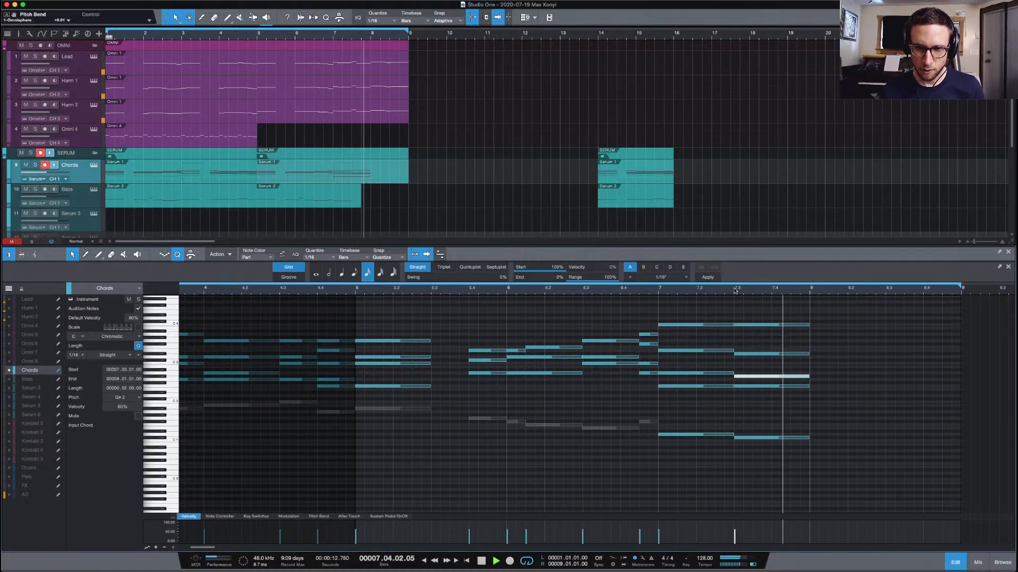
pyautogui.click(735, 291)
pyautogui.press('space')
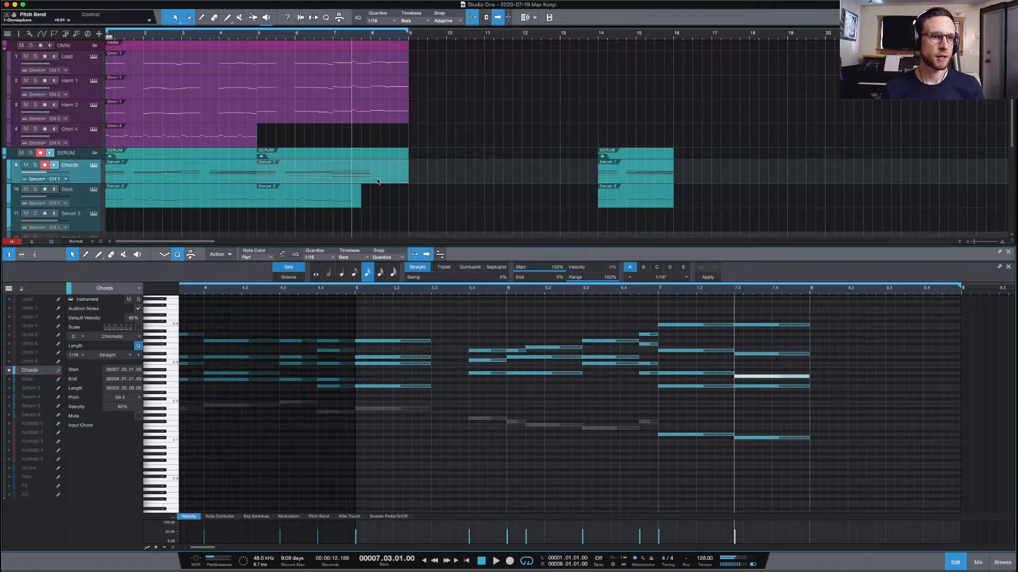
# Extend the Bass part to bar 9 and duplicate its bar 7 note onto beat 3 as C#1
pyautogui.click(349, 197)
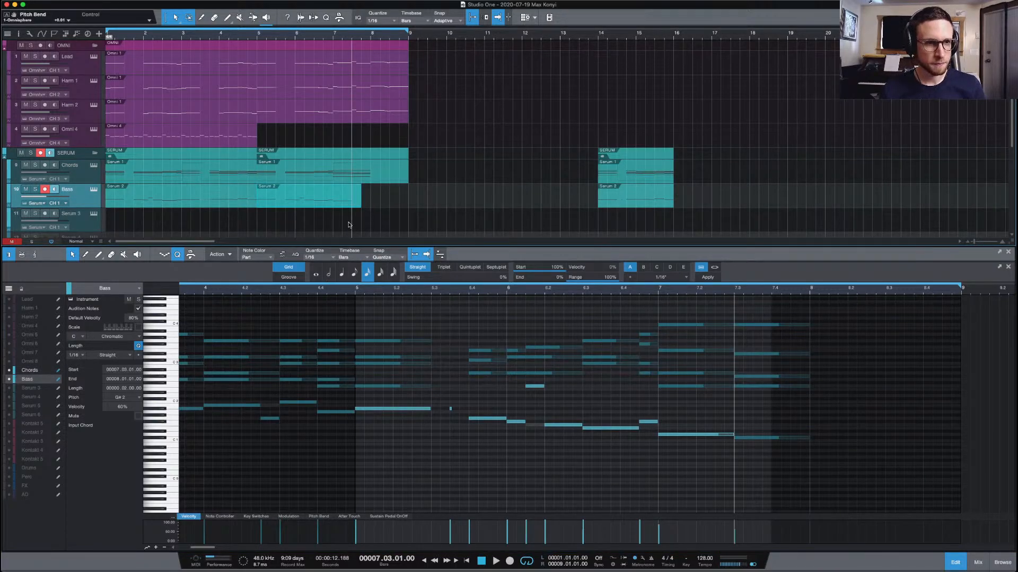
pyautogui.click(343, 206)
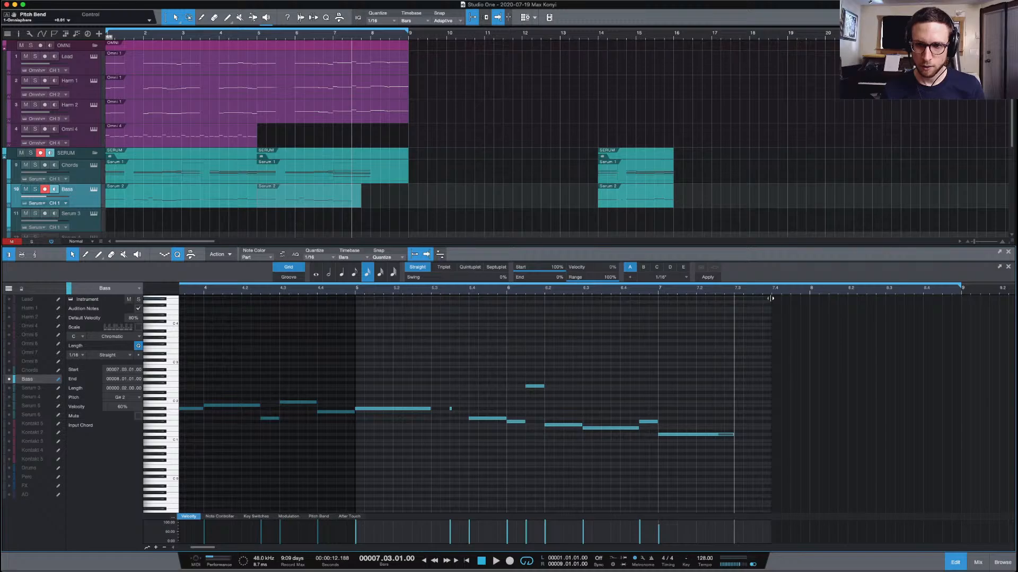
pyautogui.moveTo(770, 299); pyautogui.dragTo(960, 313)
pyautogui.click(753, 435)
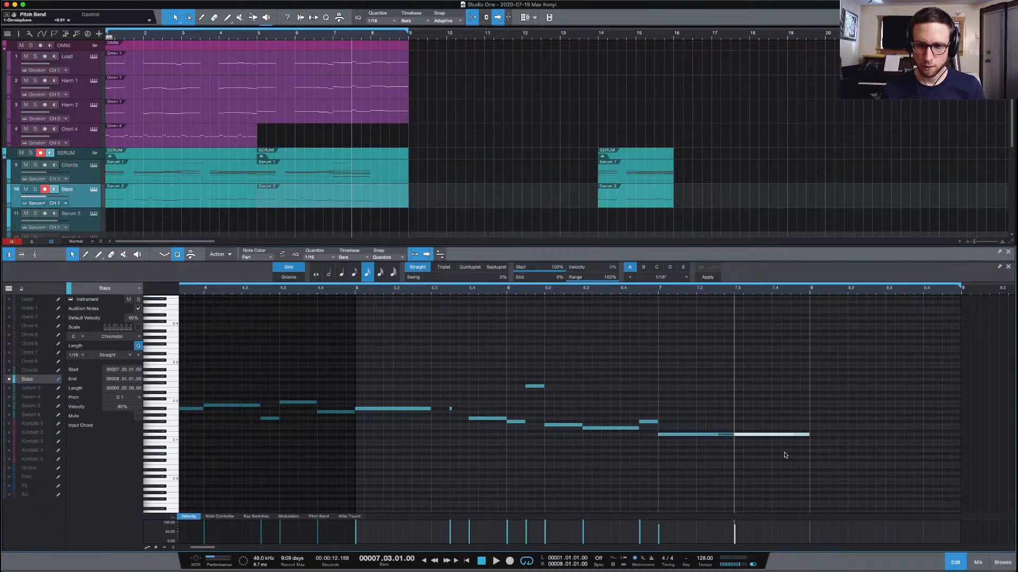
pyautogui.moveTo(766, 437); pyautogui.dragTo(767, 439)
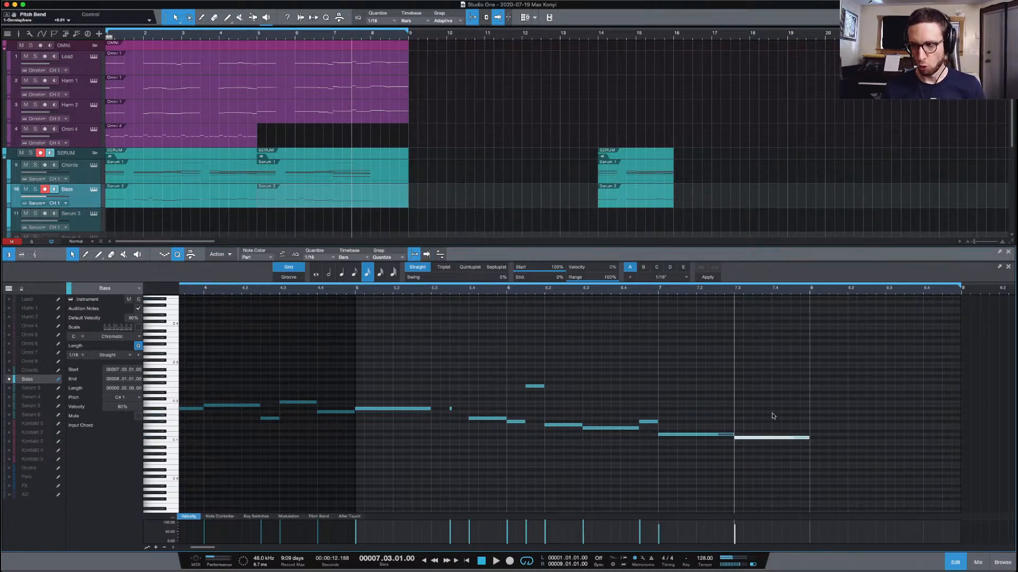
pyautogui.click(770, 416)
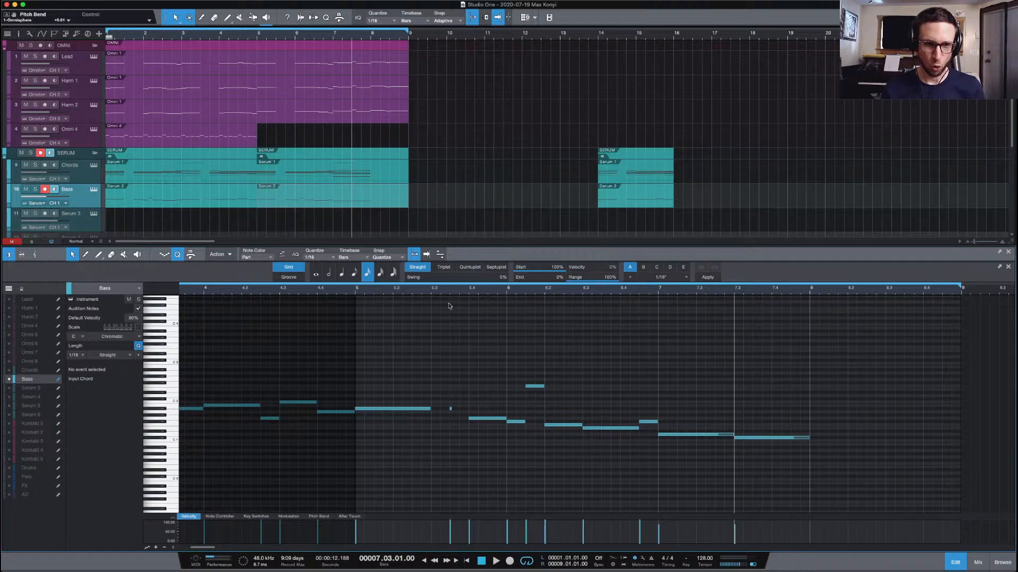
# Play bar 7 repeatedly to judge the two-chord progression with its bass notes under the melody
pyautogui.press('space')
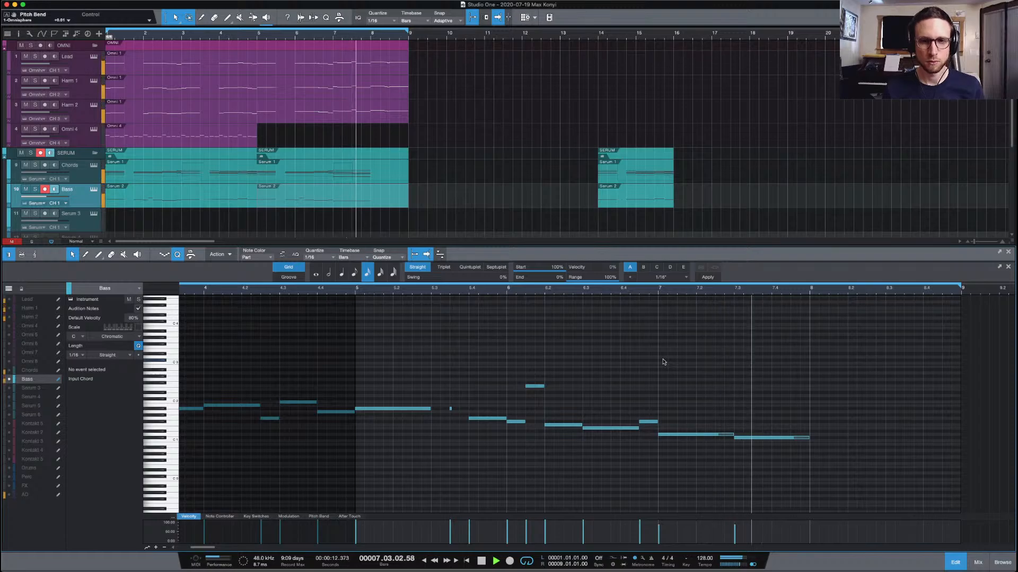
pyautogui.press('space')
pyautogui.click(661, 293)
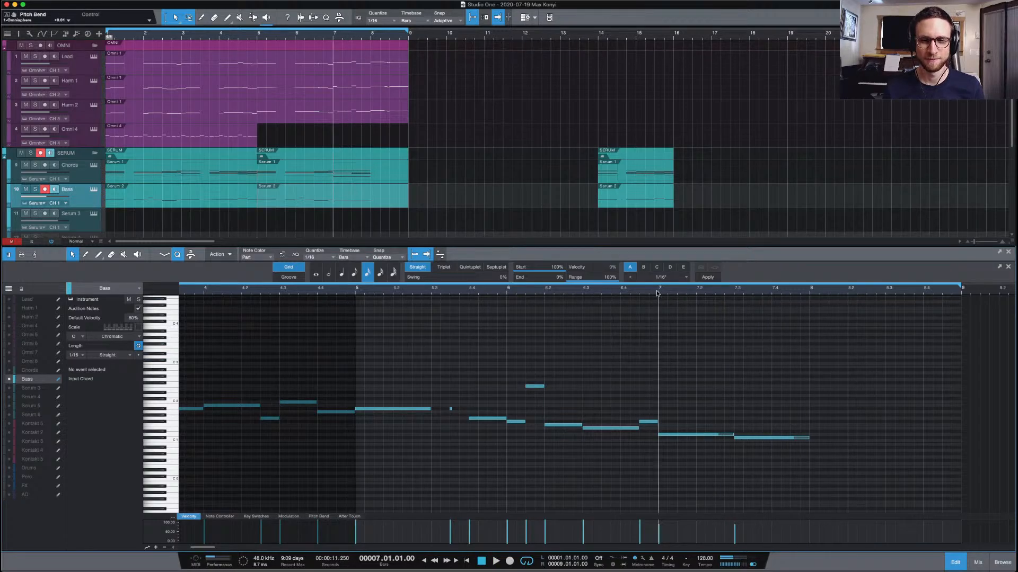
pyautogui.press('space')
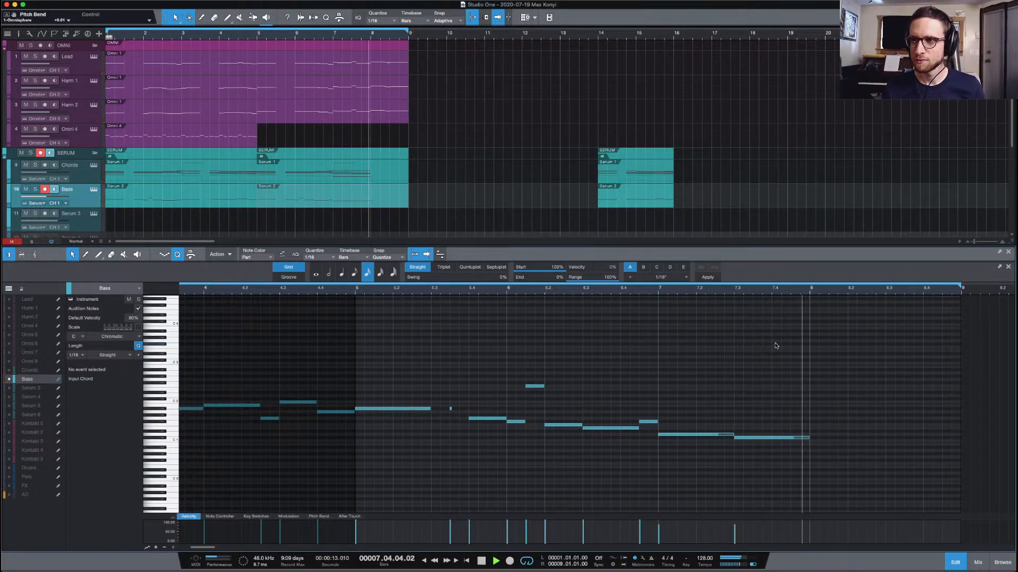
pyautogui.press('space')
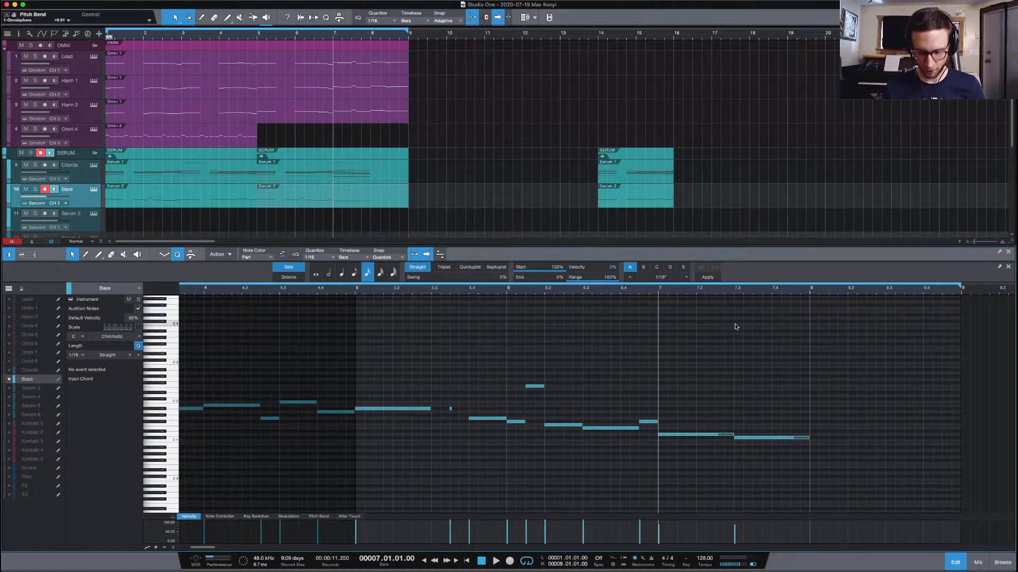
pyautogui.press('space')
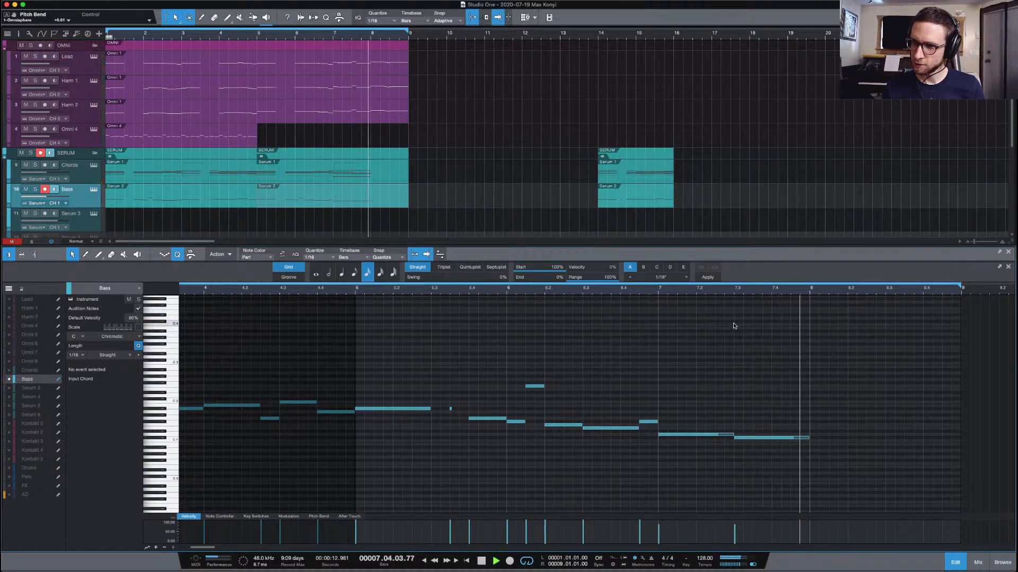
pyautogui.press('space')
pyautogui.press('space')
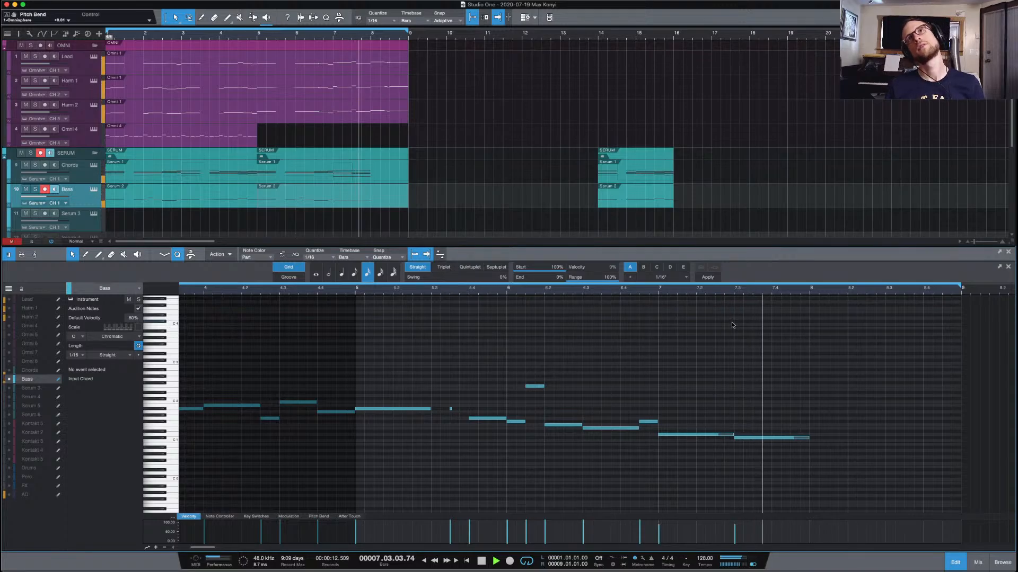
pyautogui.press('space')
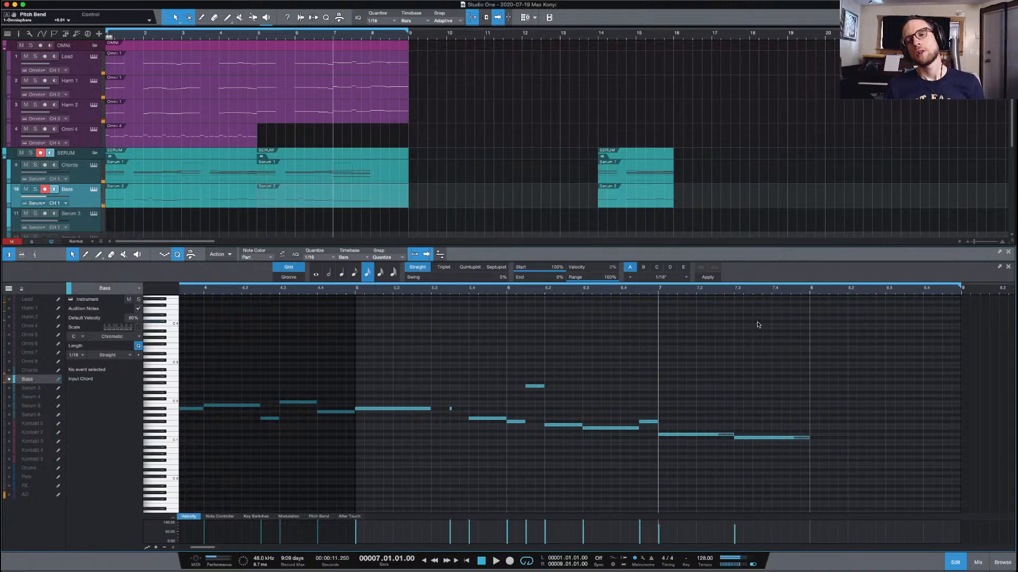
# Play from bar 6 to hear how the passage leads through bar 7 into bar 8
pyautogui.click(810, 291)
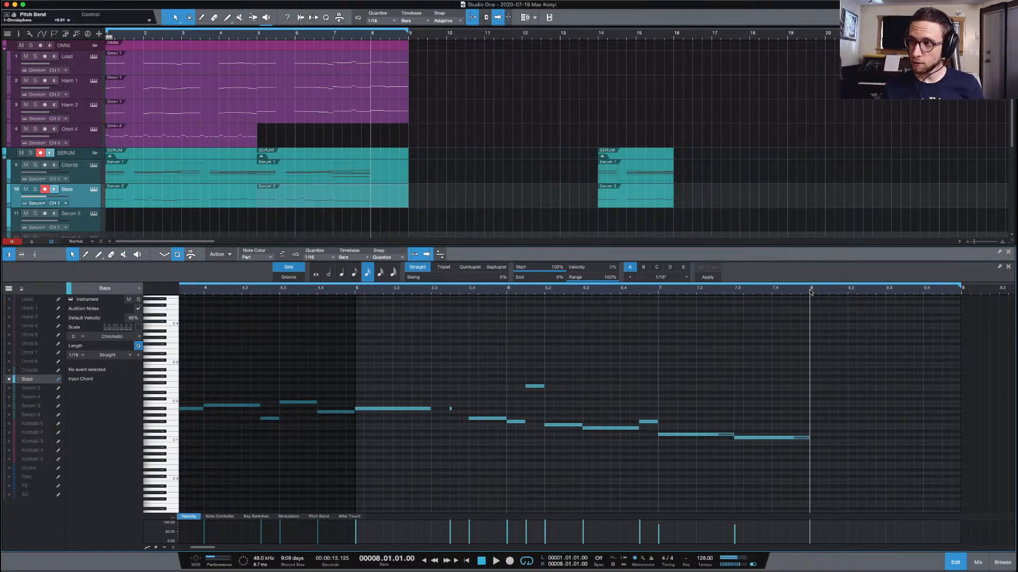
pyautogui.click(507, 291)
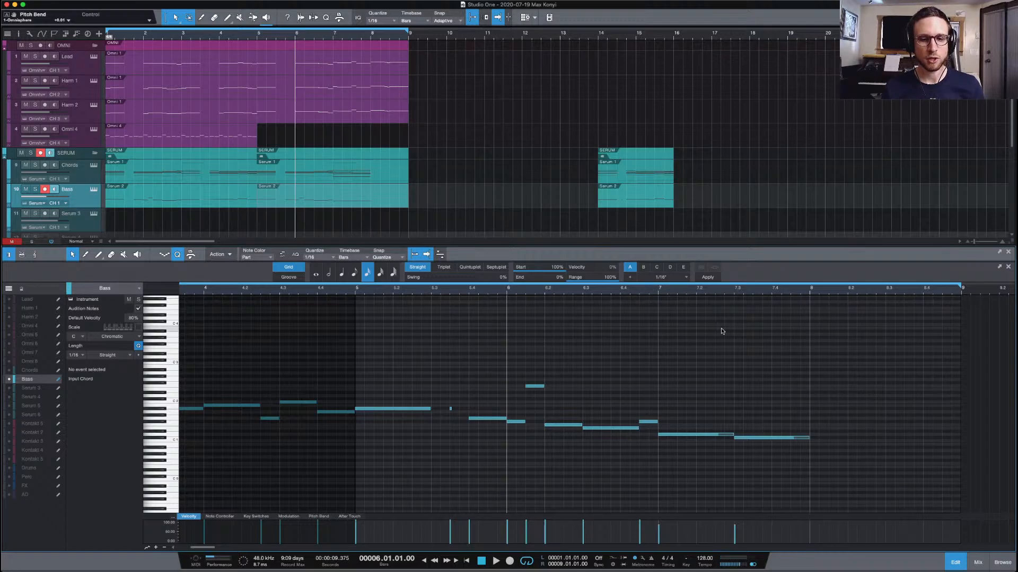
pyautogui.press('space')
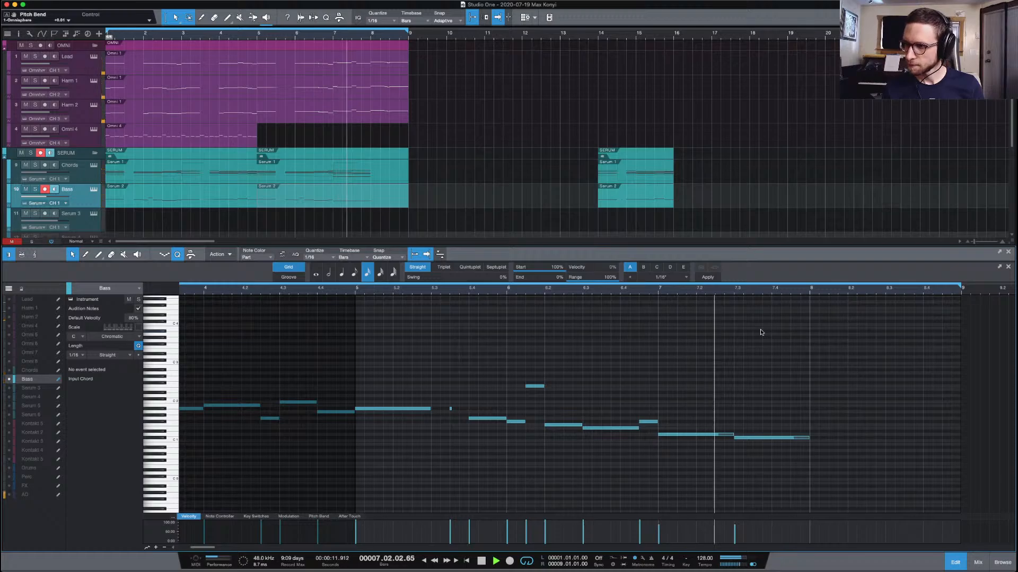
pyautogui.press('space')
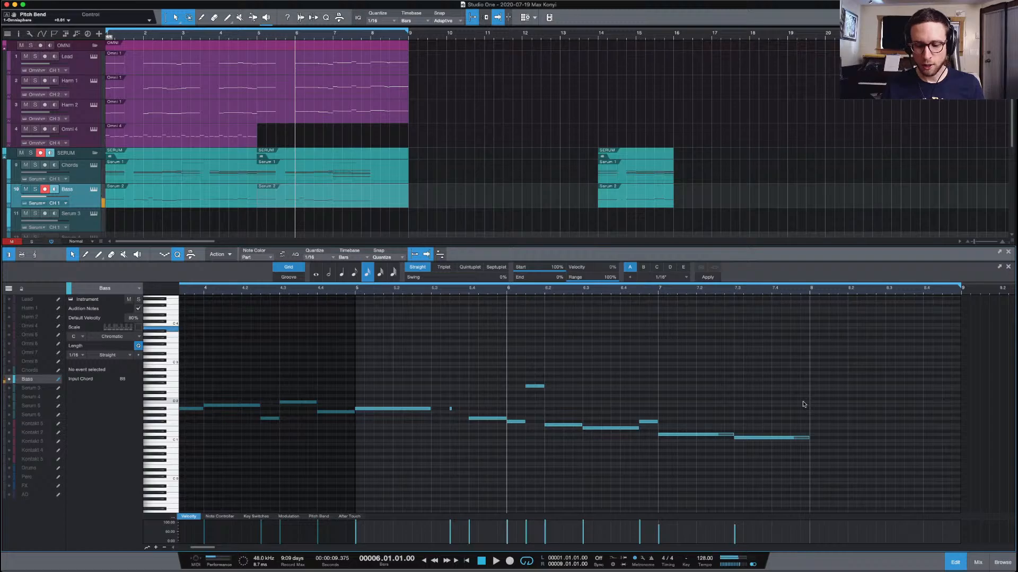
# In the Chords part, duplicate the second bar 7 chord to the start of bar 8 with its bottom note at C1
pyautogui.click(91, 179)
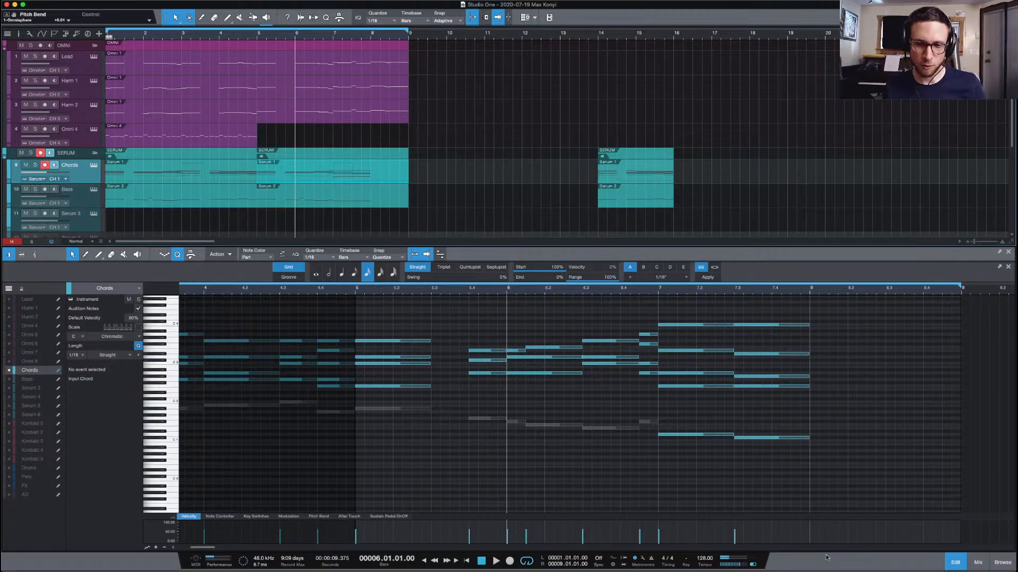
pyautogui.hscroll(4, 678, 350)
pyautogui.moveTo(663, 315); pyautogui.dragTo(734, 441)
pyautogui.press('d')
pyautogui.click(743, 424)
pyautogui.click(826, 398)
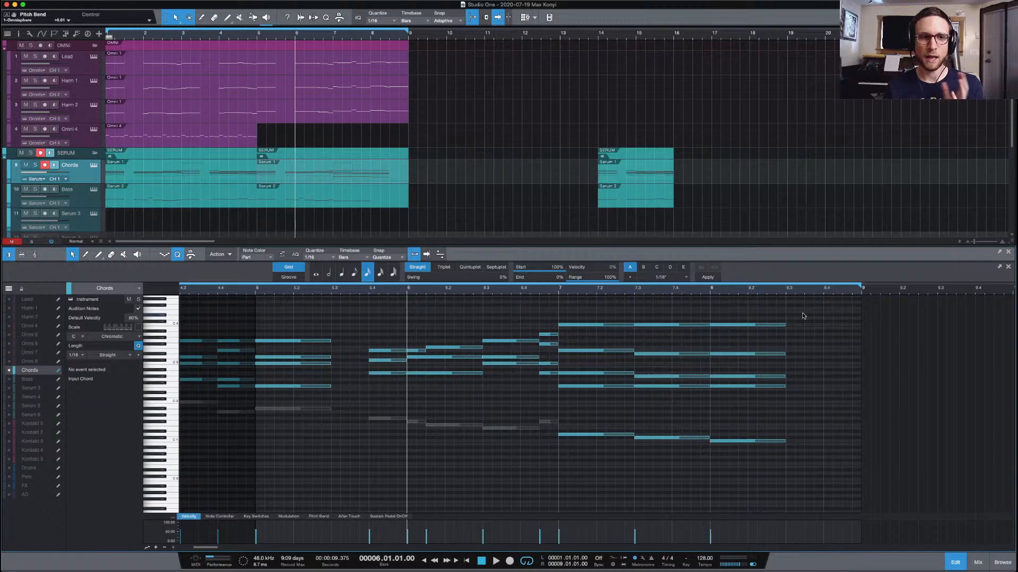
# Revoice the bar 8 chord with G2, B2 and a D4 top note, and add a G3 by copying the top note
pyautogui.click(741, 328)
pyautogui.press('Down')
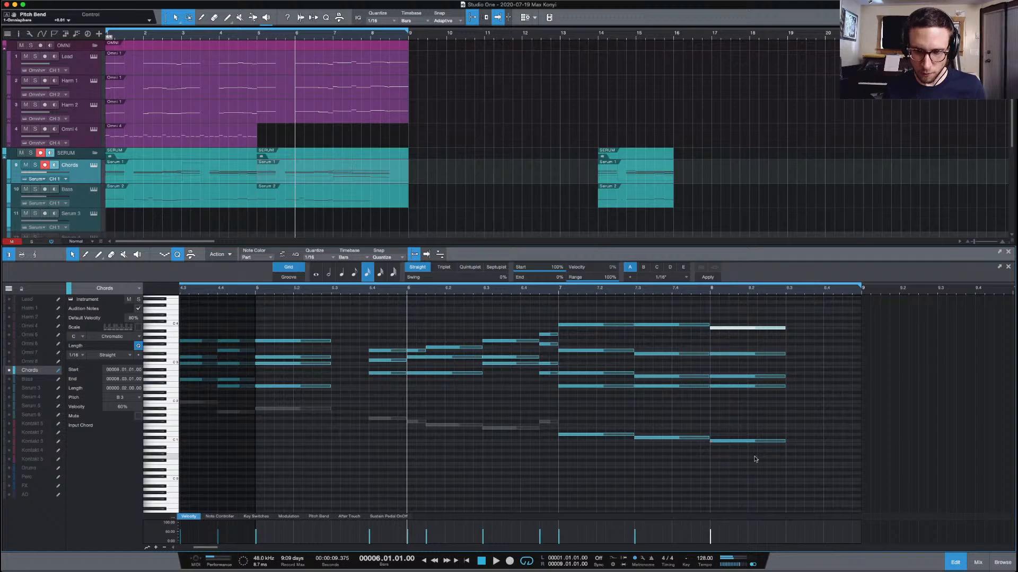
pyautogui.click(747, 441)
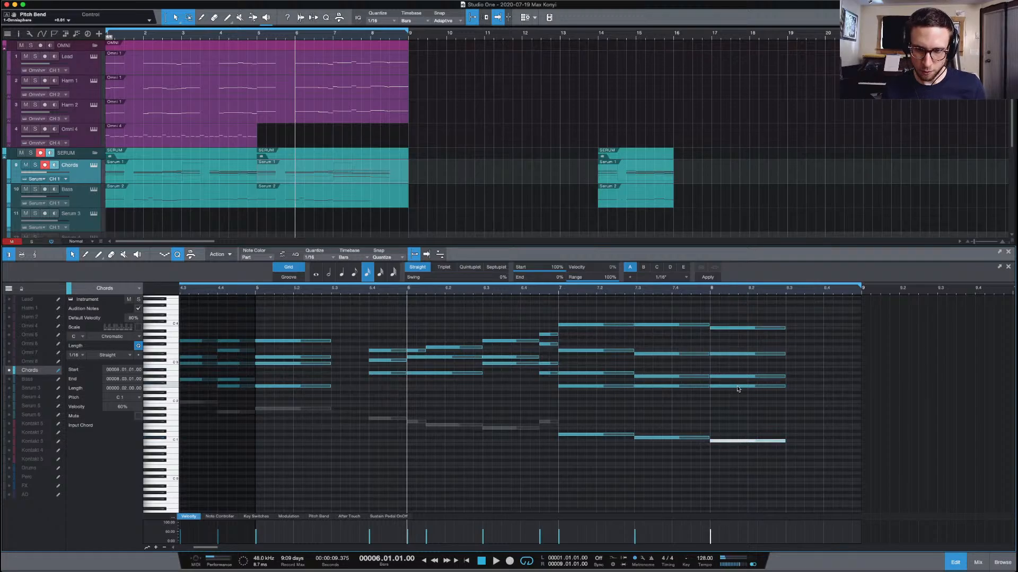
pyautogui.click(737, 386)
pyautogui.moveTo(737, 387)
pyautogui.mouseDown()
pyautogui.moveTo(740, 354)
pyautogui.moveTo(737, 377)
pyautogui.moveTo(737, 367)
pyautogui.mouseUp()
pyautogui.moveTo(736, 329); pyautogui.dragTo(733, 318)
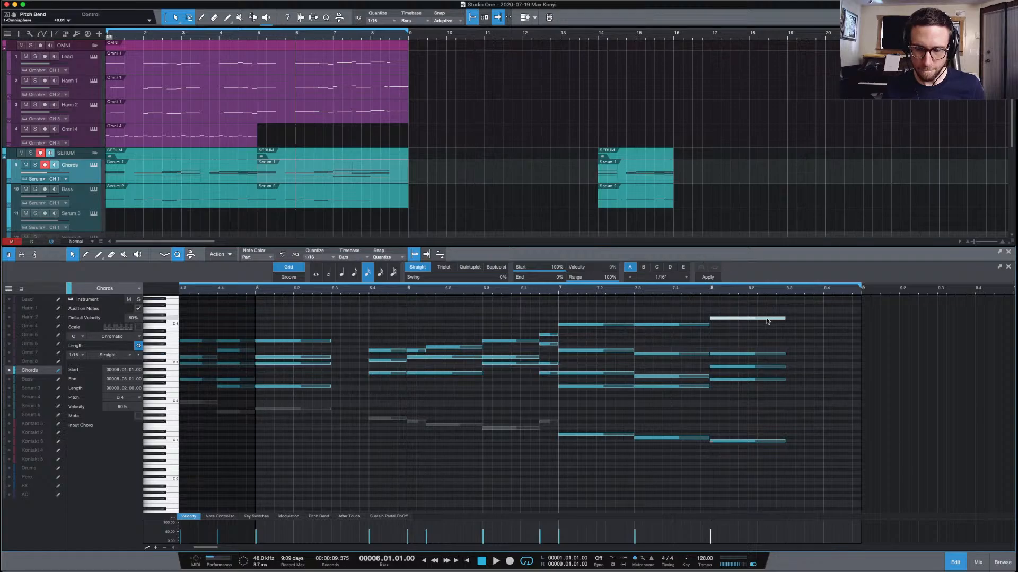
pyautogui.moveTo(756, 320); pyautogui.dragTo(741, 344)
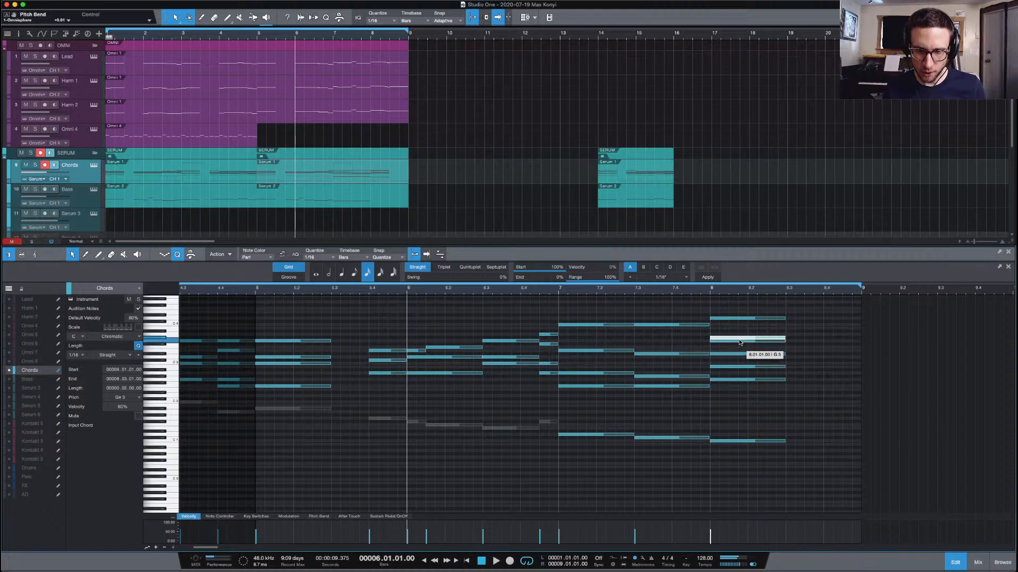
# Duplicate the Bass part's C#1 note to the start of bar 8 as C1, with playback positioned at bar 7
pyautogui.click(558, 293)
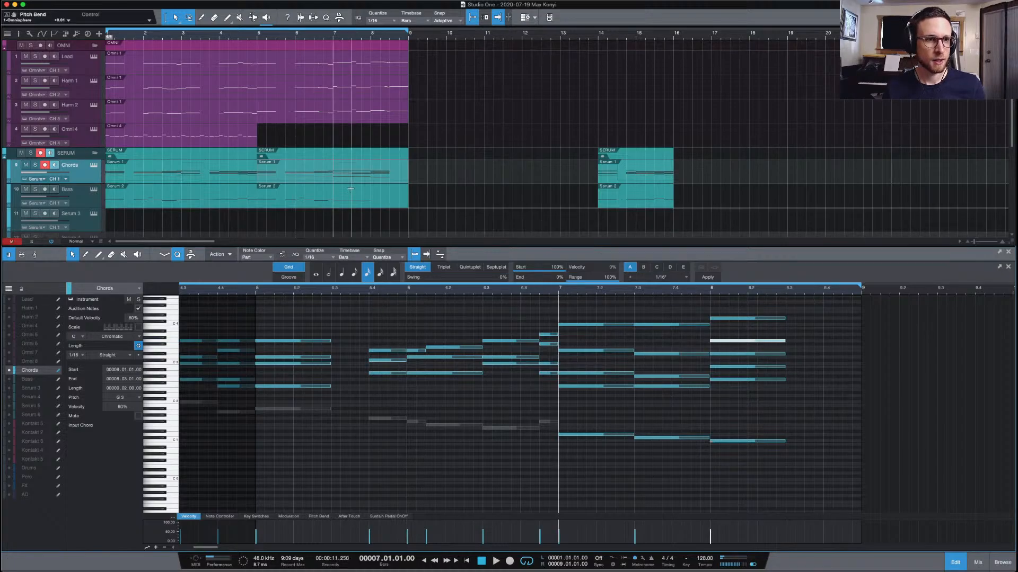
pyautogui.click(370, 199)
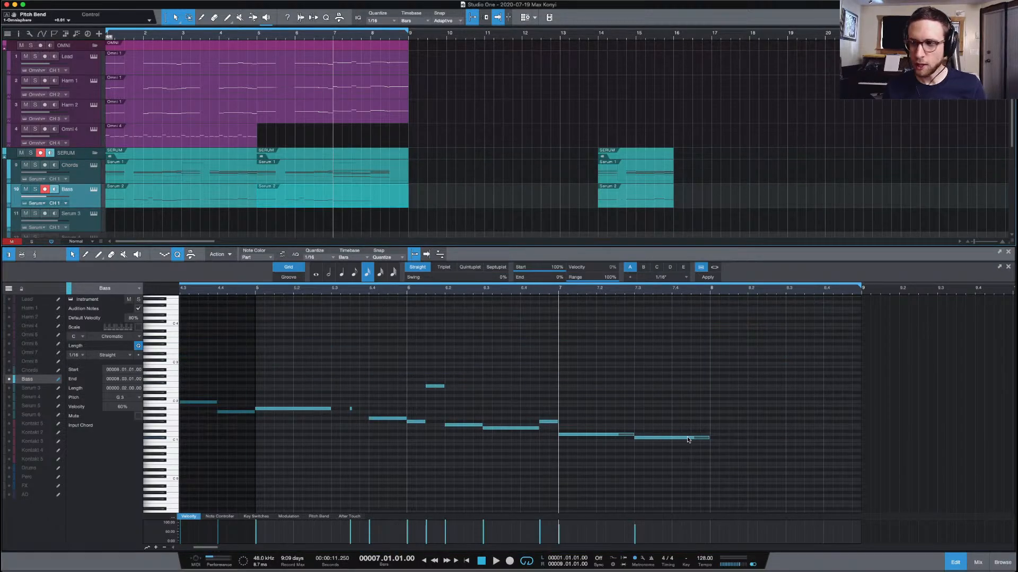
pyautogui.moveTo(685, 439); pyautogui.dragTo(771, 445)
# Play from bar 7 into bar 8 repeatedly to hear the new chord and bass note with the melody
pyautogui.press('space')
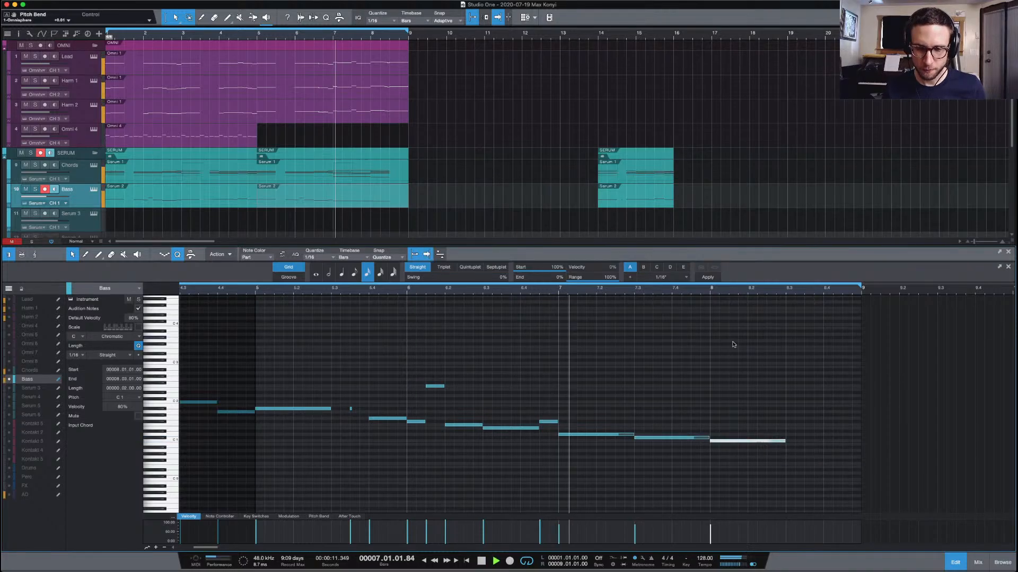
pyautogui.click(756, 348)
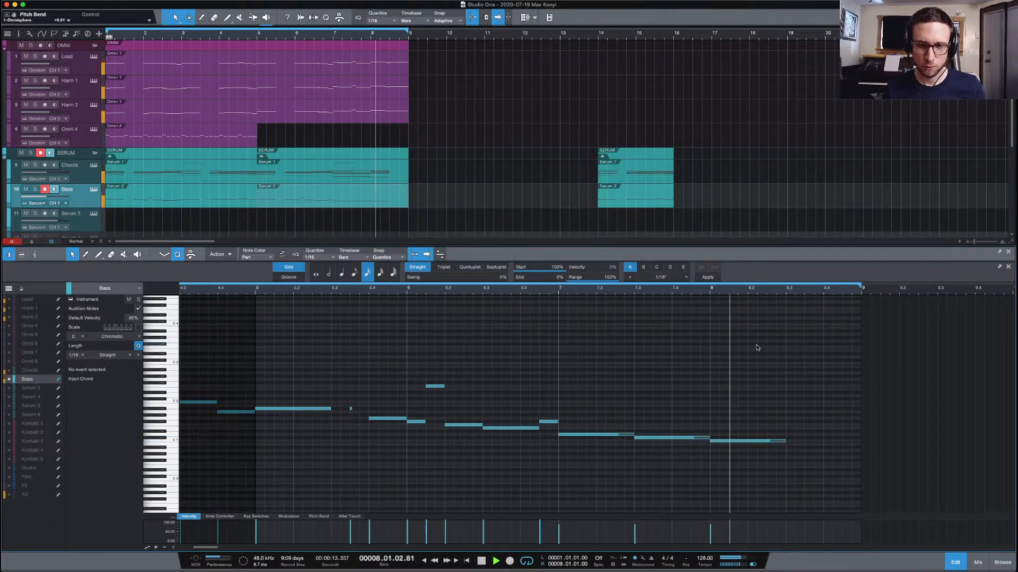
pyautogui.press('space')
pyautogui.press('space')
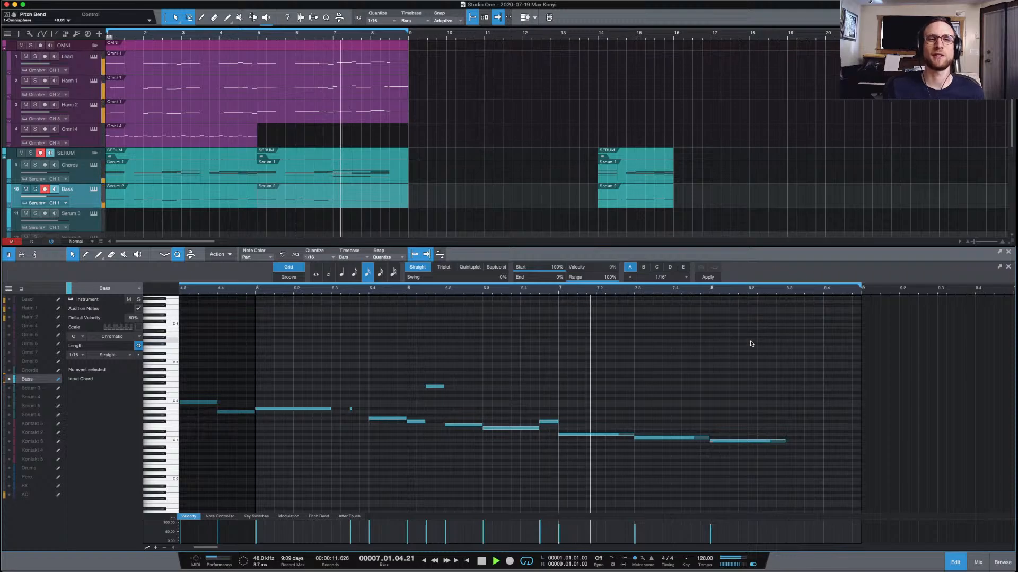
# Position playback at the start of bar 8 and play it repeatedly to hear the new chord against the melody
pyautogui.press('space')
pyautogui.click(711, 292)
pyautogui.press('space')
pyautogui.press('space')
pyautogui.press('space')
pyautogui.press('space')
pyautogui.press('space')
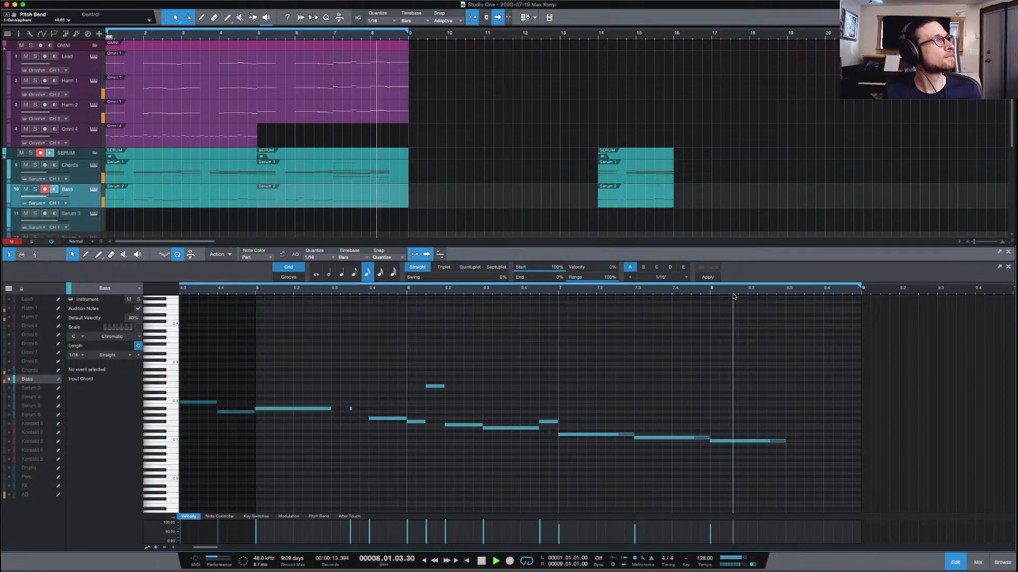
pyautogui.press('space')
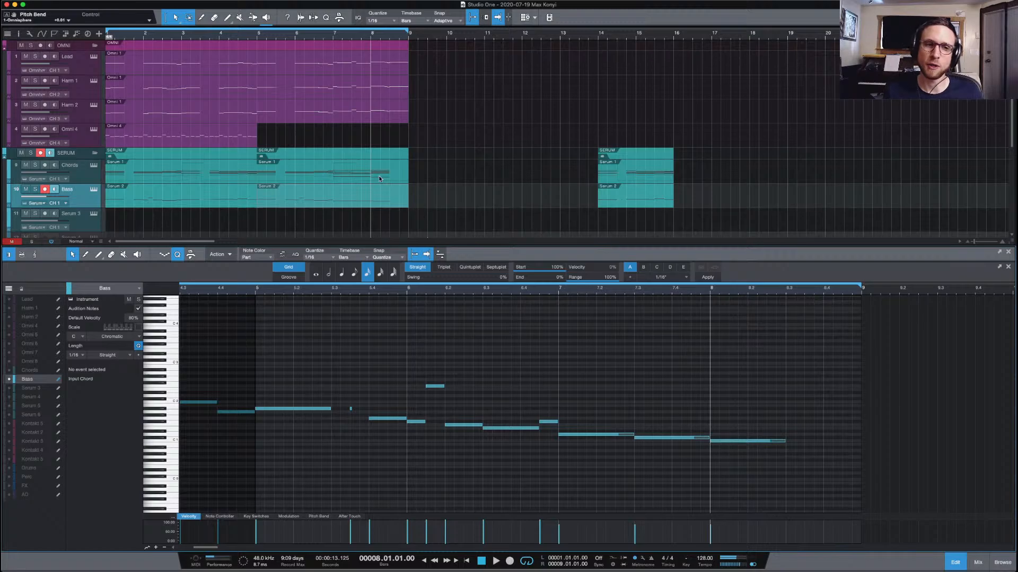
# In the Chords part, revoice the bar 8 chord as E2, G2, D3 and B3 above C1, and play it from bars 8 and 7
pyautogui.click(381, 179)
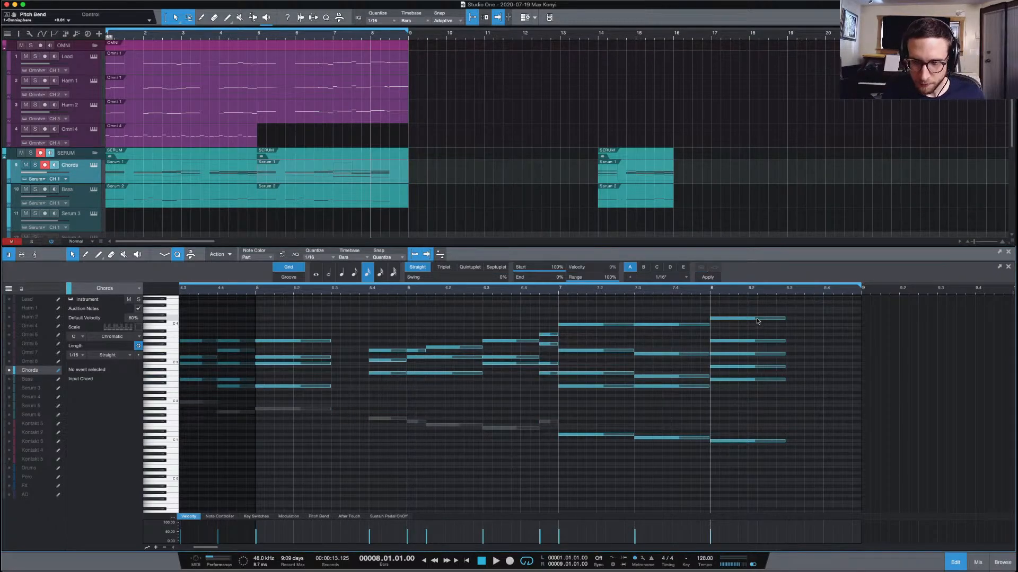
pyautogui.moveTo(756, 320)
pyautogui.moveTo(755, 327); pyautogui.dragTo(741, 380)
pyautogui.press('space')
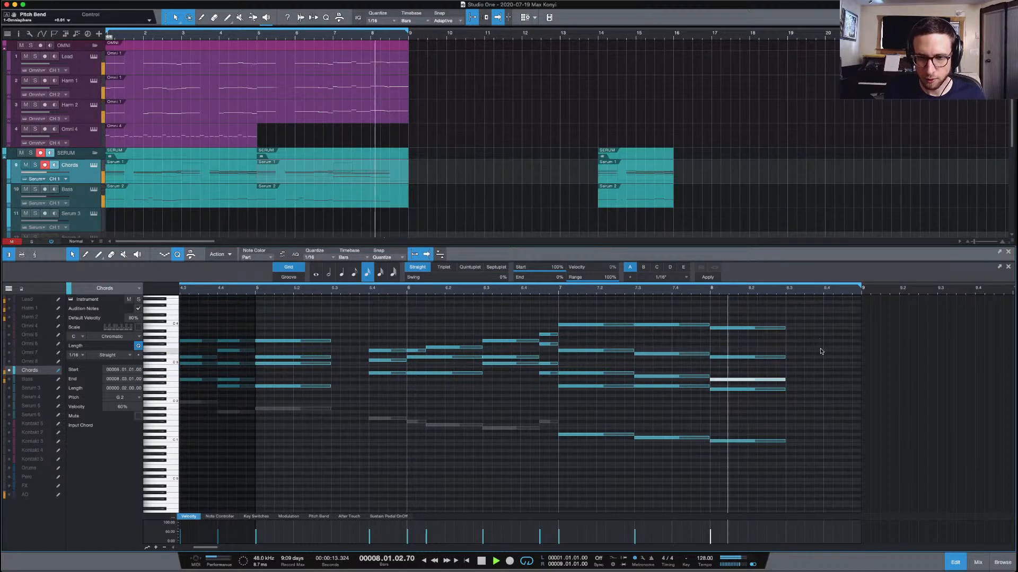
pyautogui.press('space')
pyautogui.click(767, 389)
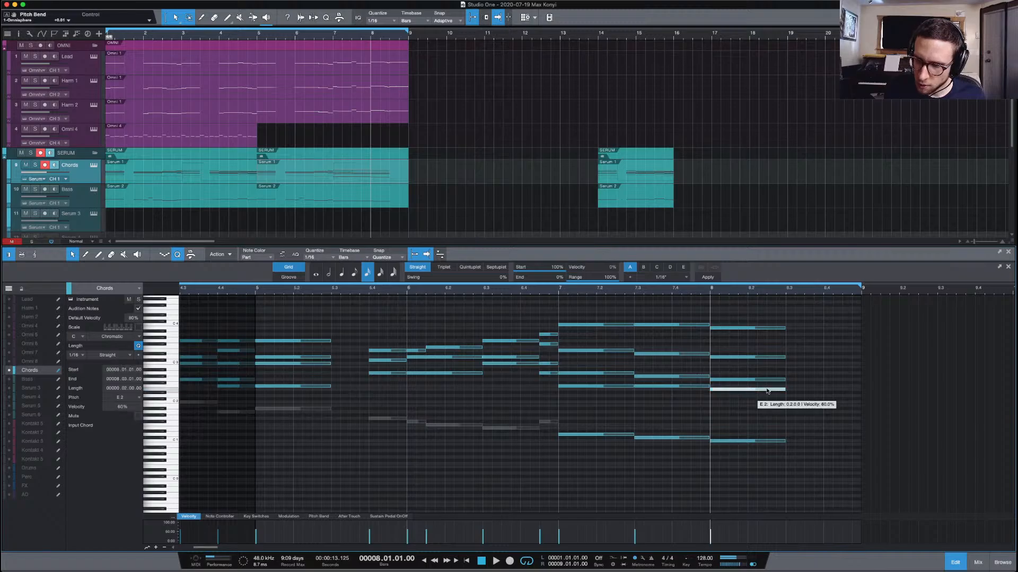
pyautogui.press('space')
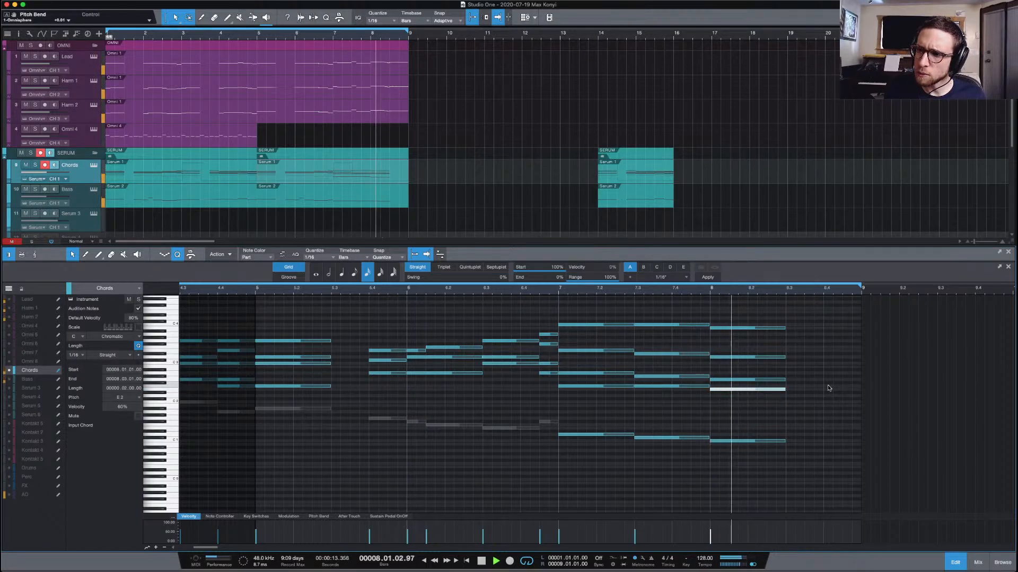
pyautogui.click(559, 290)
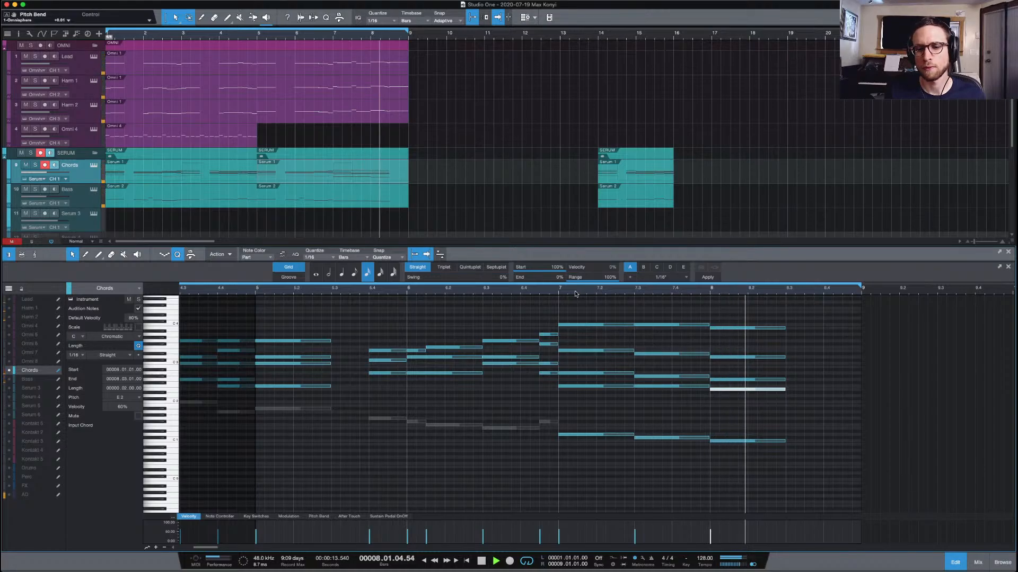
pyautogui.click(576, 293)
pyautogui.click(815, 341)
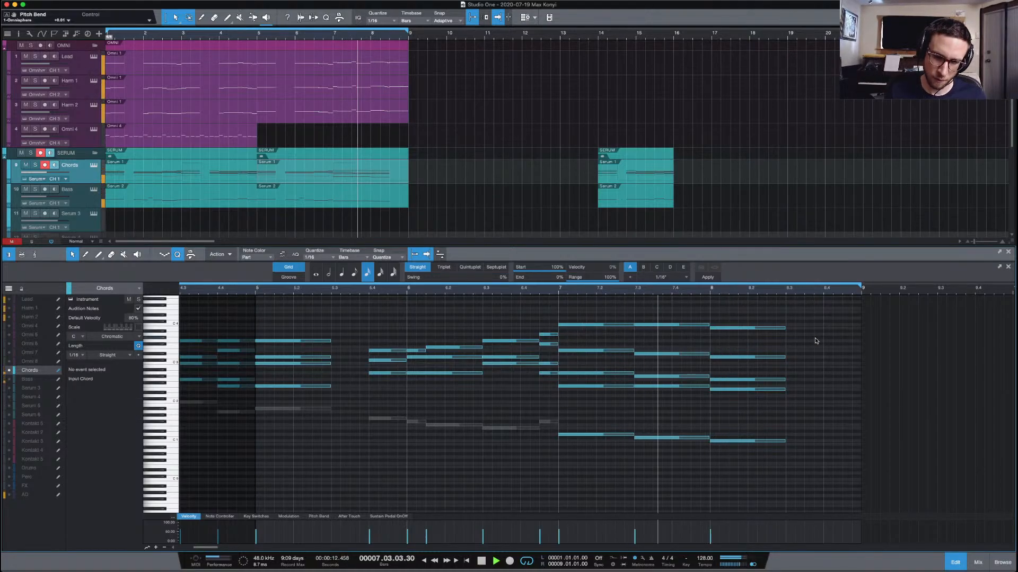
pyautogui.press('space')
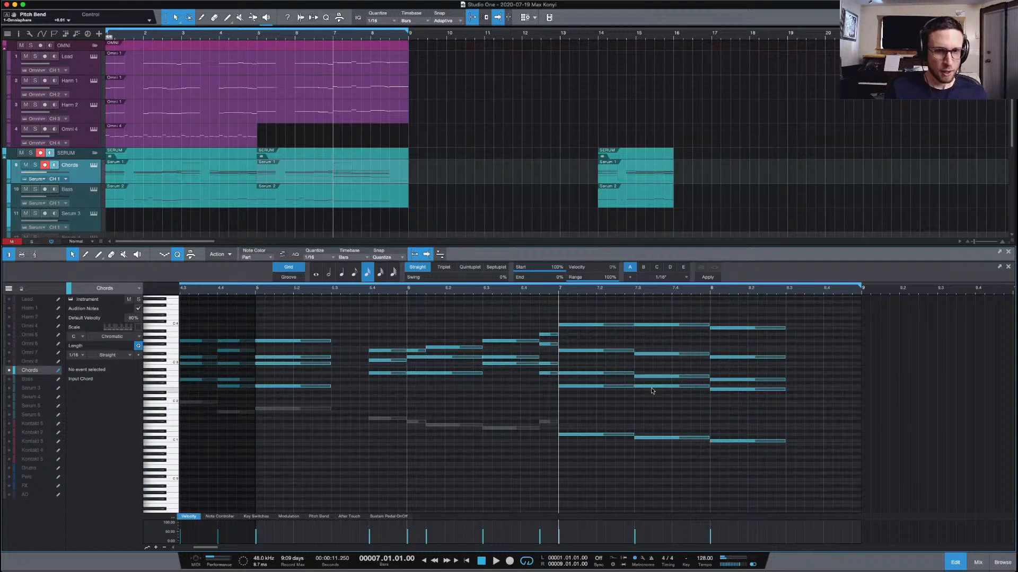
# Move the bar 8 chord's bottom note to G1 and its E2 note to D2, auditioning the upper notes
pyautogui.moveTo(726, 440); pyautogui.dragTo(726, 419)
pyautogui.click(728, 391)
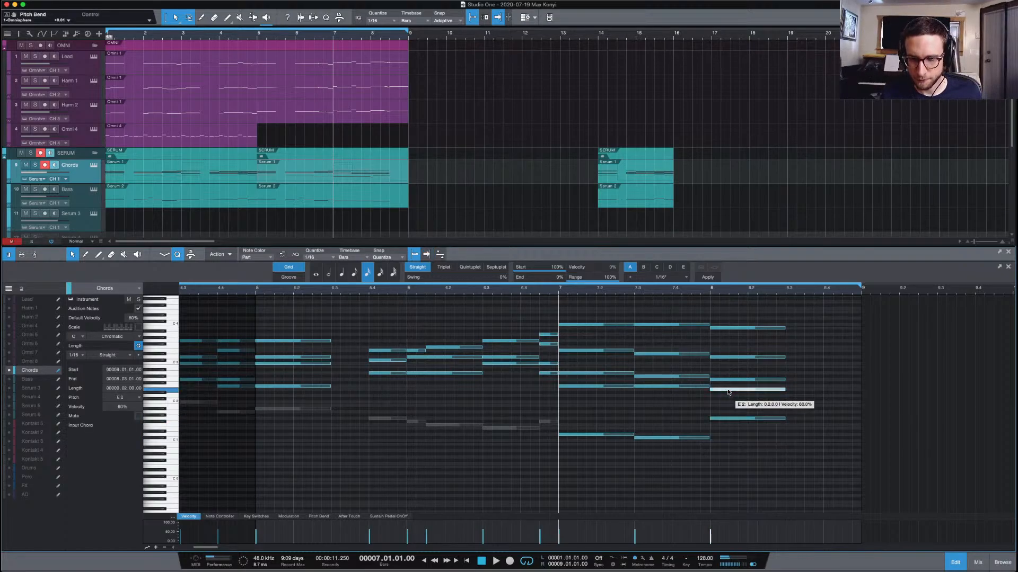
pyautogui.click(734, 329)
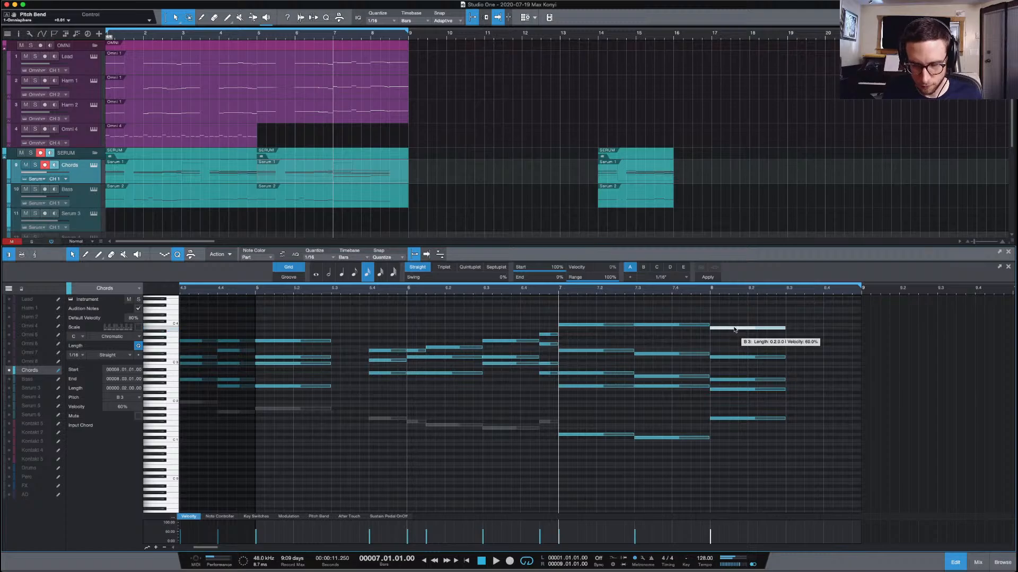
pyautogui.moveTo(739, 380)
pyautogui.mouseDown()
pyautogui.moveTo(740, 399)
pyautogui.moveTo(740, 381)
pyautogui.mouseUp()
pyautogui.click(739, 374)
pyautogui.click(810, 347)
pyautogui.press('space')
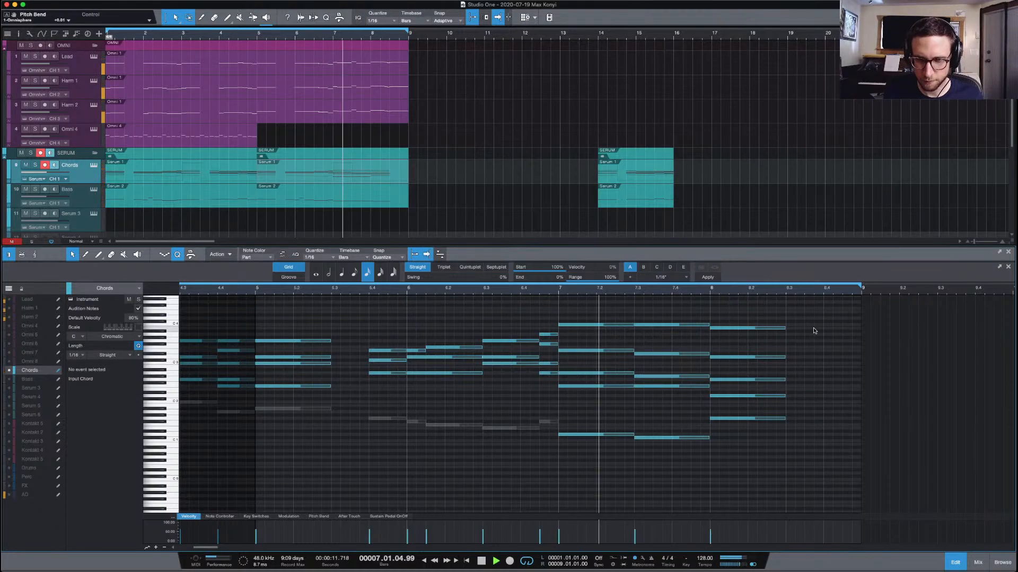
pyautogui.press('space')
# Raise the Bass part's bar 8 note to G1 and play the change from bar 7 into bar 8
pyautogui.click(387, 202)
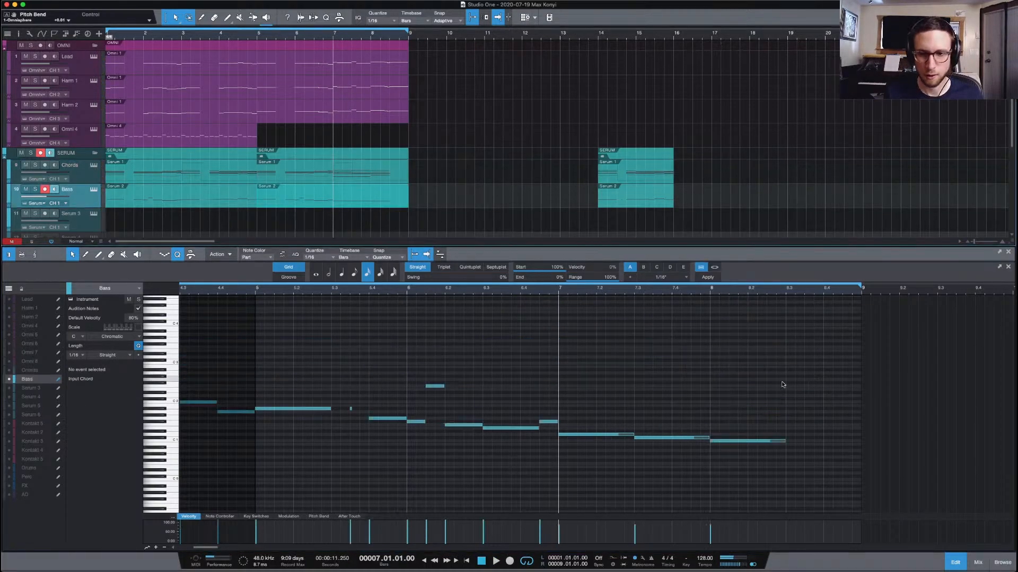
pyautogui.moveTo(763, 441); pyautogui.dragTo(761, 419)
pyautogui.click(747, 387)
pyautogui.press('space')
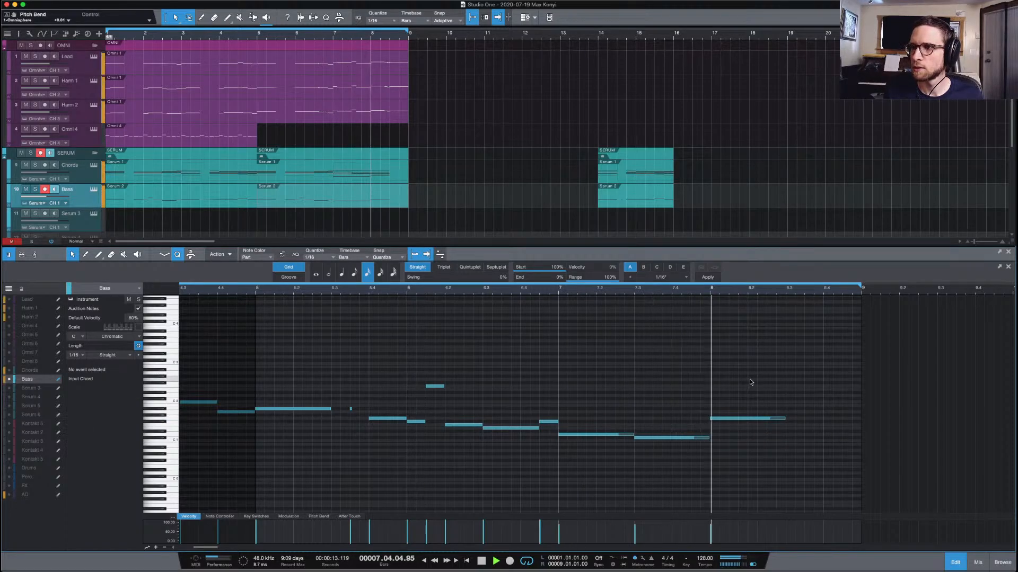
pyautogui.press('space')
pyautogui.press('space')
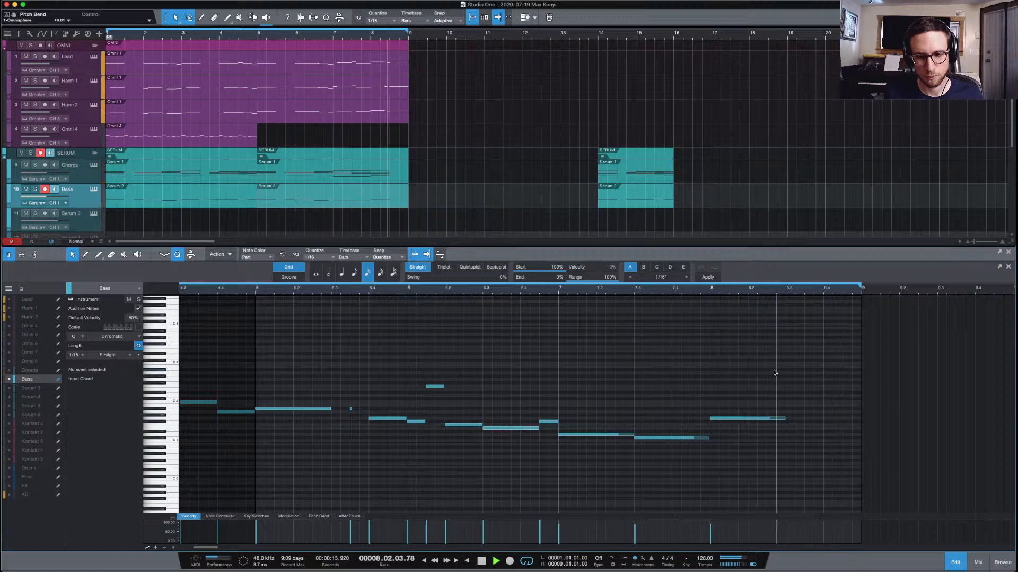
pyautogui.press('space')
# Play the whole sketch from the beginning, and replay it from the start of bar 7
pyautogui.press('Home')
pyautogui.press('space')
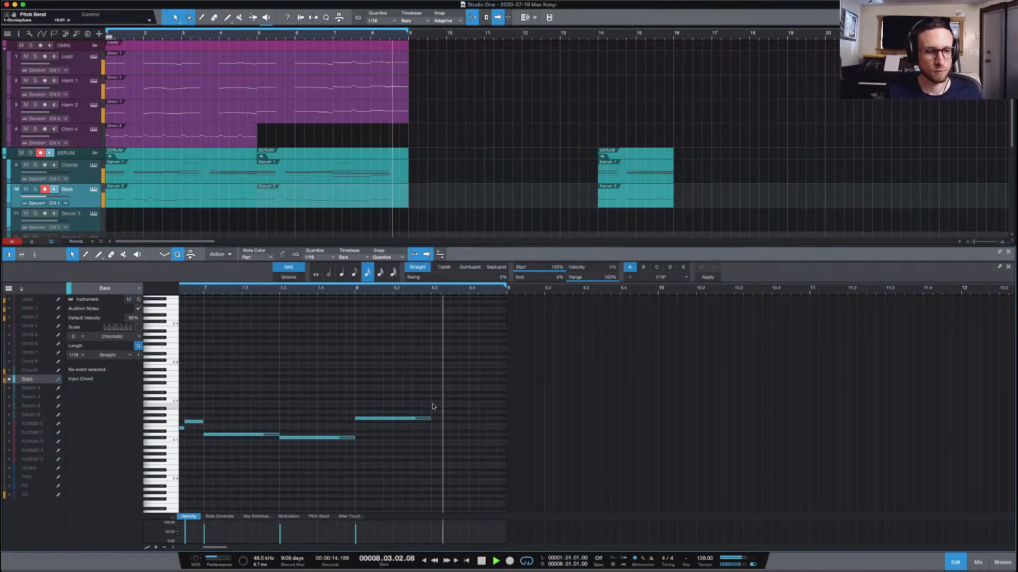
pyautogui.press('space')
pyautogui.hscroll(10, 811, 352)
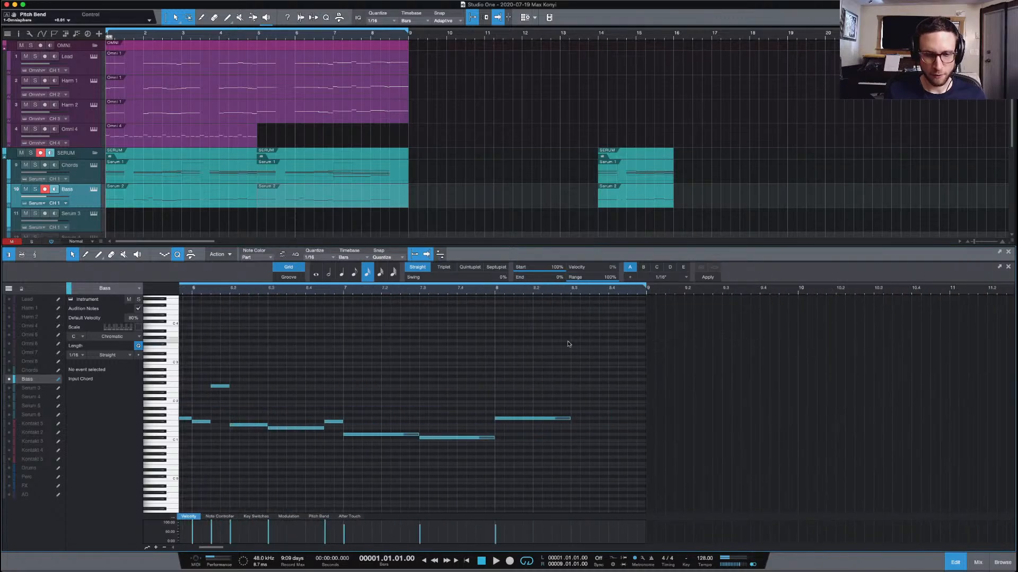
pyautogui.click(344, 291)
pyautogui.press('space')
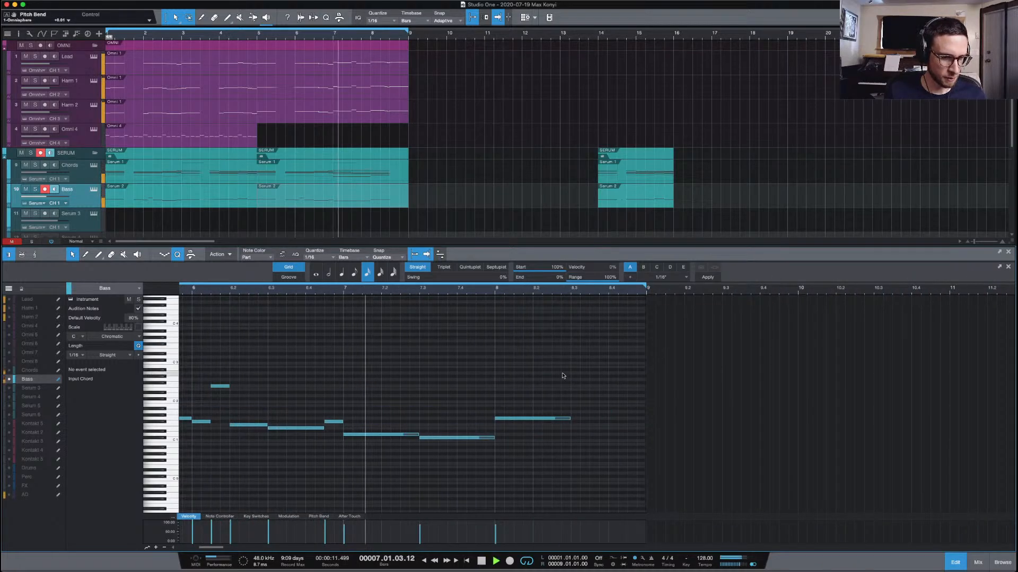
pyautogui.press('space')
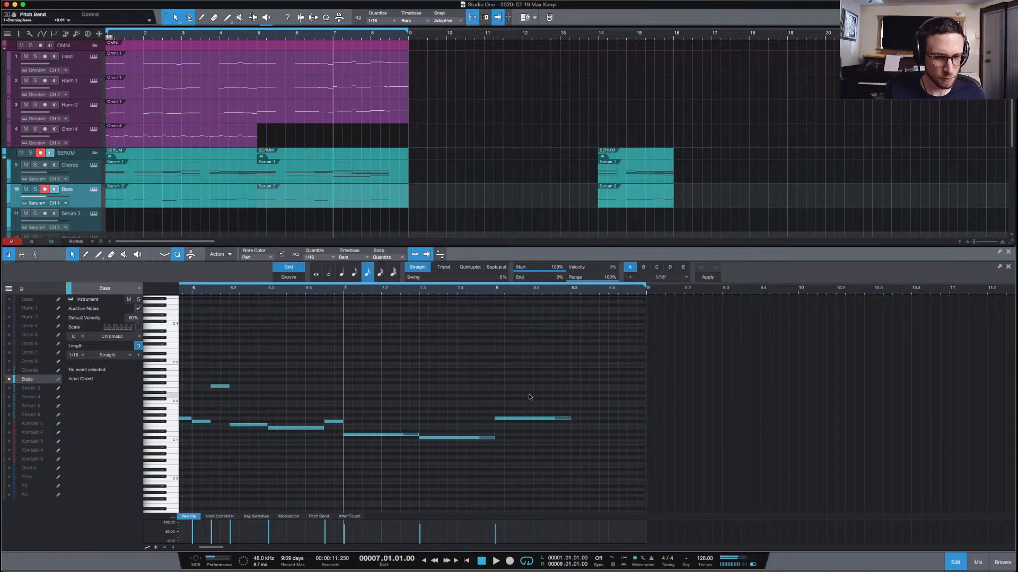
# In the Chords part, lower the bar 8 chord's bottom note to F1 and raise its G2 note to A2
pyautogui.click(85, 175)
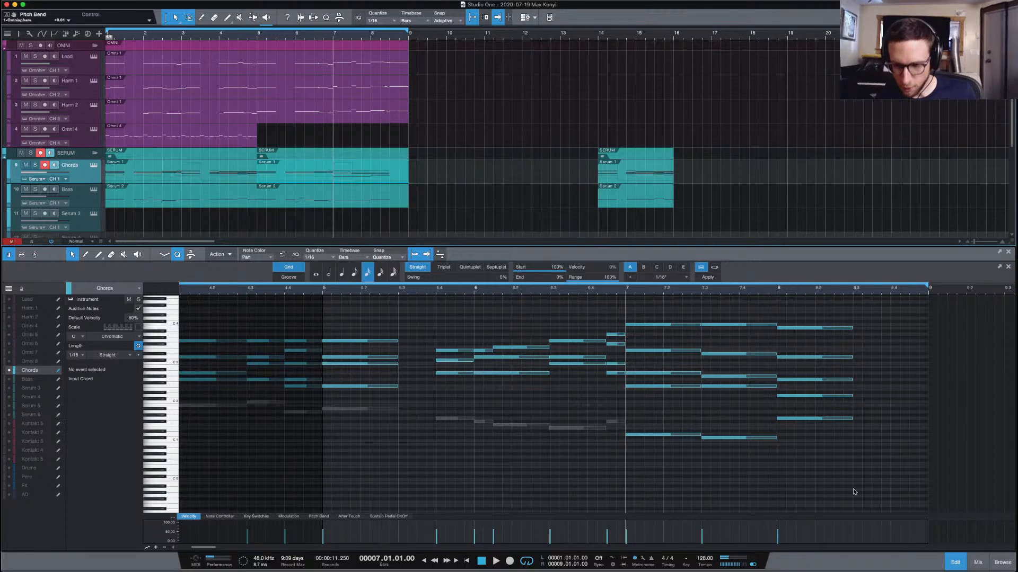
pyautogui.moveTo(802, 421); pyautogui.dragTo(801, 425)
pyautogui.click(816, 328)
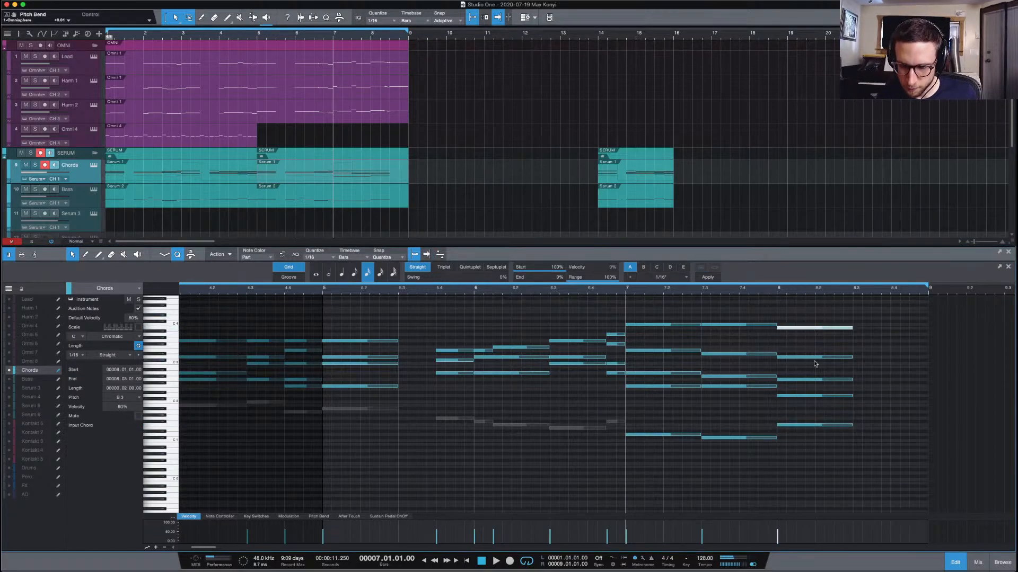
pyautogui.moveTo(814, 334); pyautogui.dragTo(804, 333)
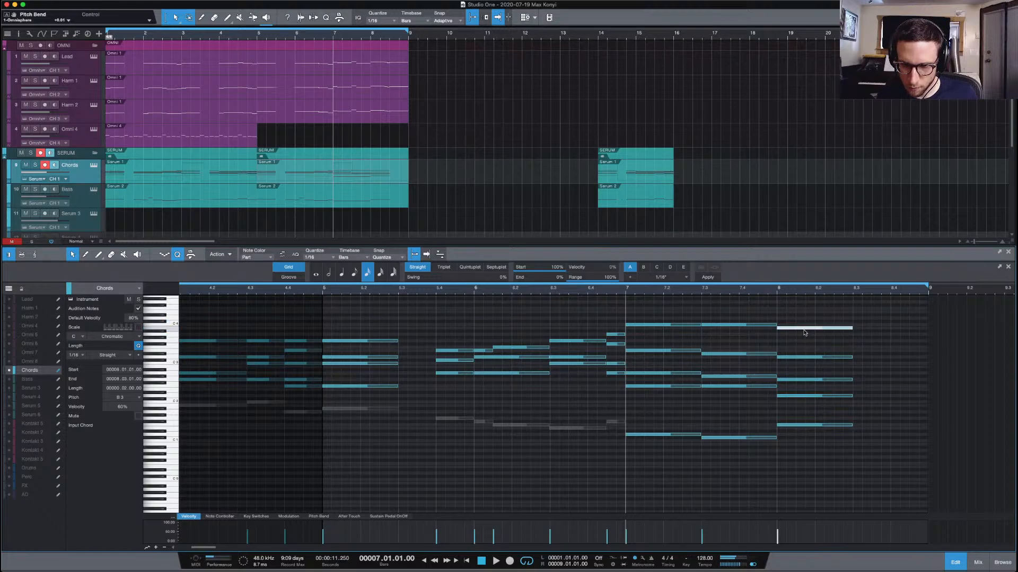
pyautogui.click(801, 398)
pyautogui.moveTo(795, 381); pyautogui.dragTo(799, 378)
pyautogui.click(799, 358)
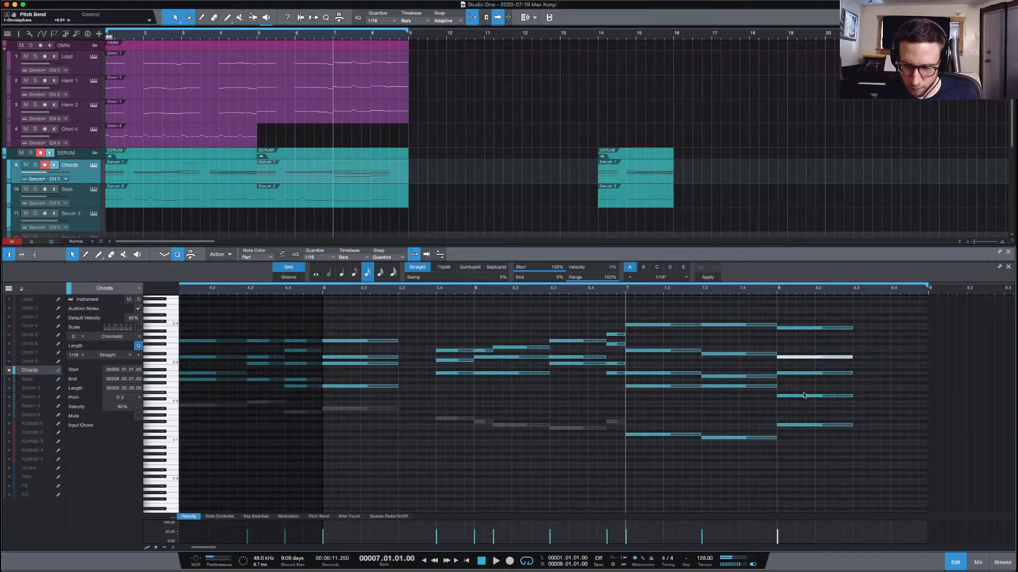
# Move the bar 8 chord's D2 note up to G2, audition the chord's notes and play it from bar 7
pyautogui.click(803, 395)
pyautogui.moveTo(804, 395); pyautogui.dragTo(803, 379)
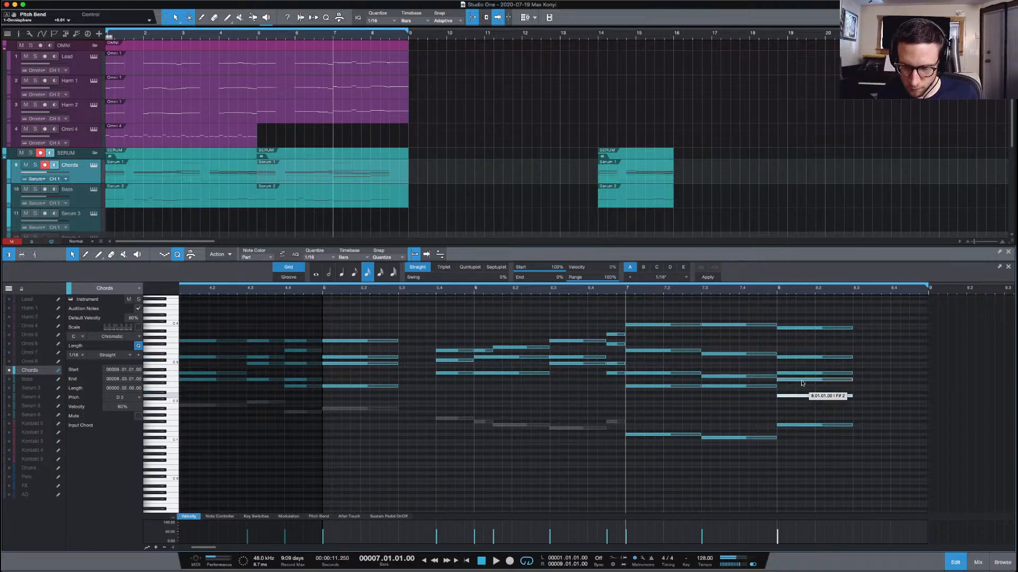
pyautogui.click(807, 427)
pyautogui.click(804, 380)
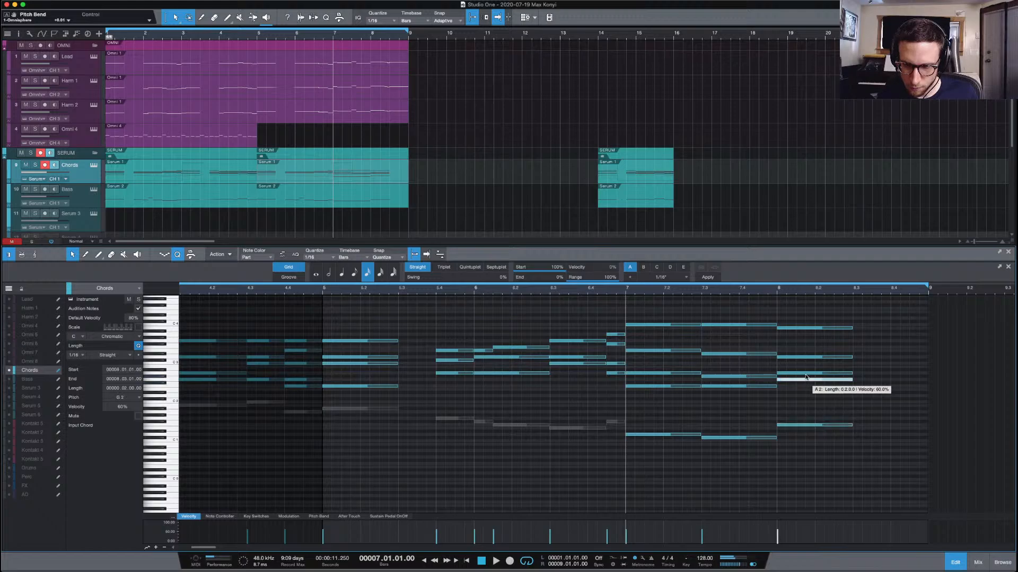
pyautogui.click(801, 358)
pyautogui.click(807, 329)
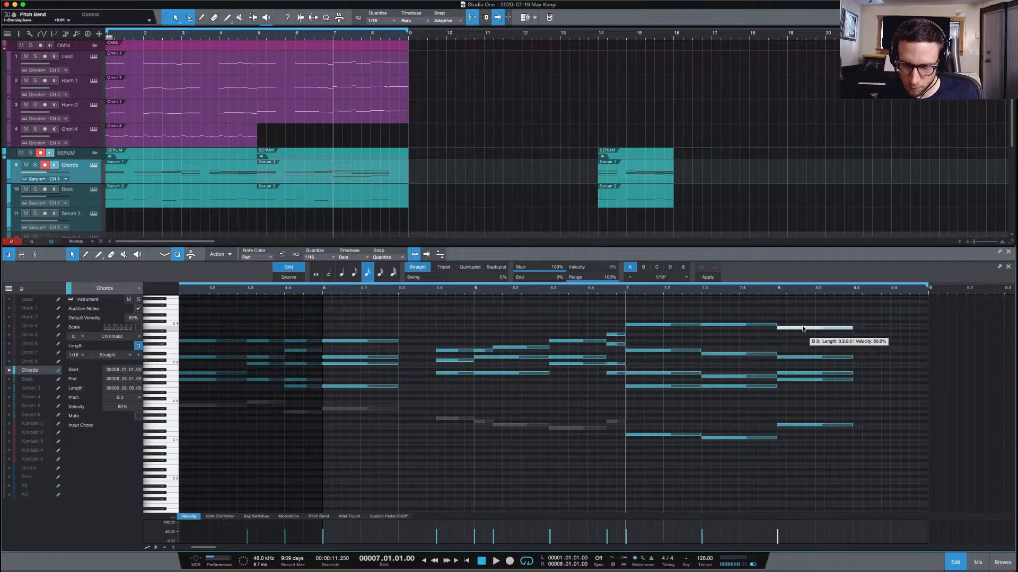
pyautogui.press('space')
pyautogui.click(757, 295)
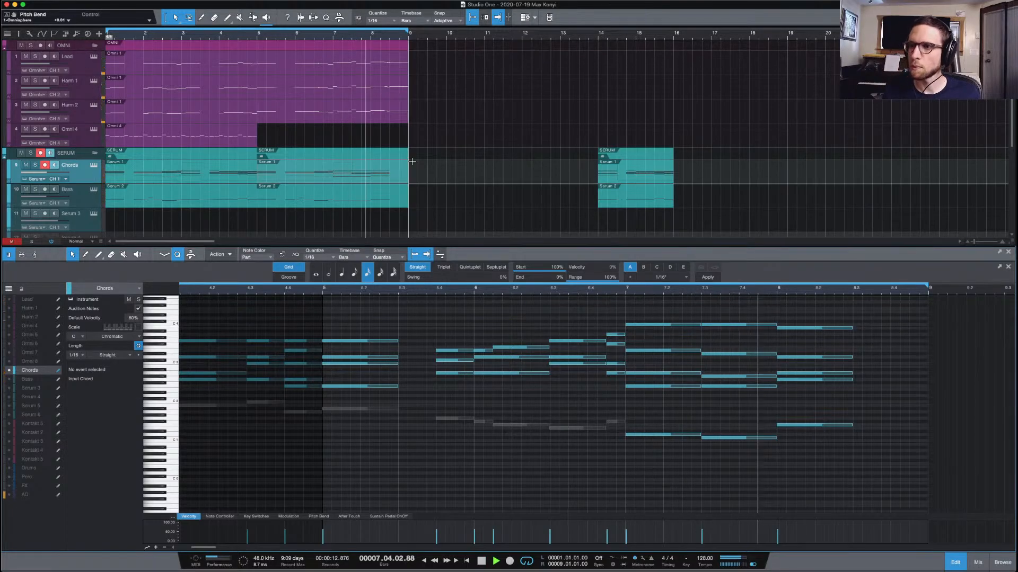
pyautogui.press('space')
# Lower the Bass part's bar 8 note to F1 and play it with the chord from bar 7
pyautogui.press('Down')
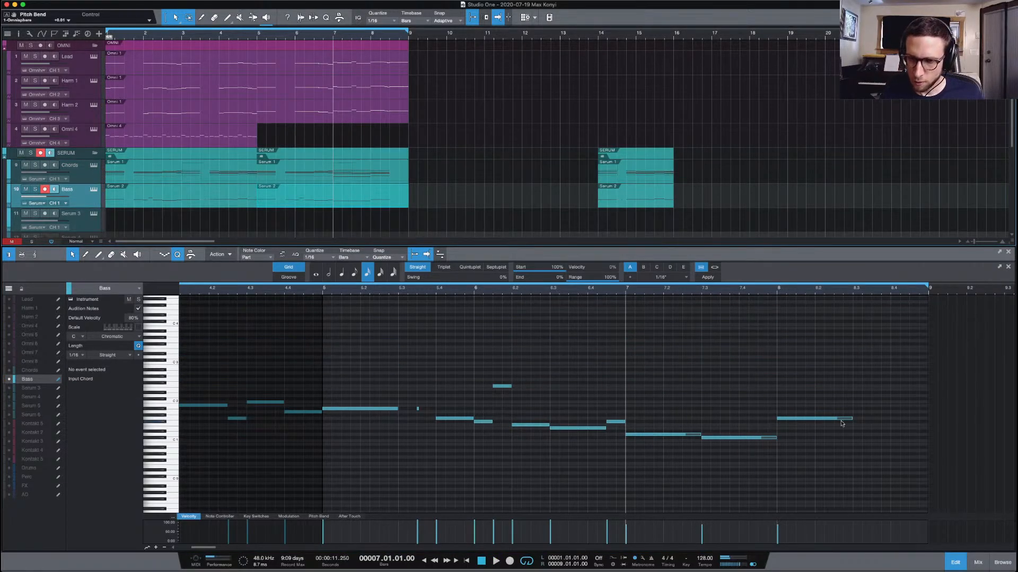
pyautogui.moveTo(841, 423); pyautogui.dragTo(842, 428)
pyautogui.click(818, 380)
pyautogui.press('space')
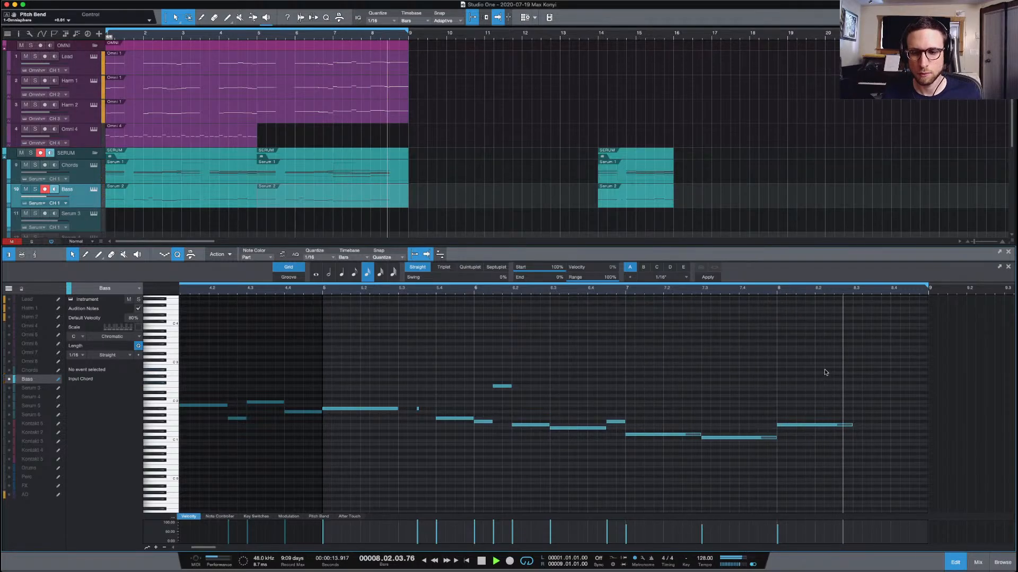
pyautogui.press('space')
# Play from bar 7 into bar 8 repeatedly, and from the start of bar 8, to judge the revised chord and bass
pyautogui.press('space')
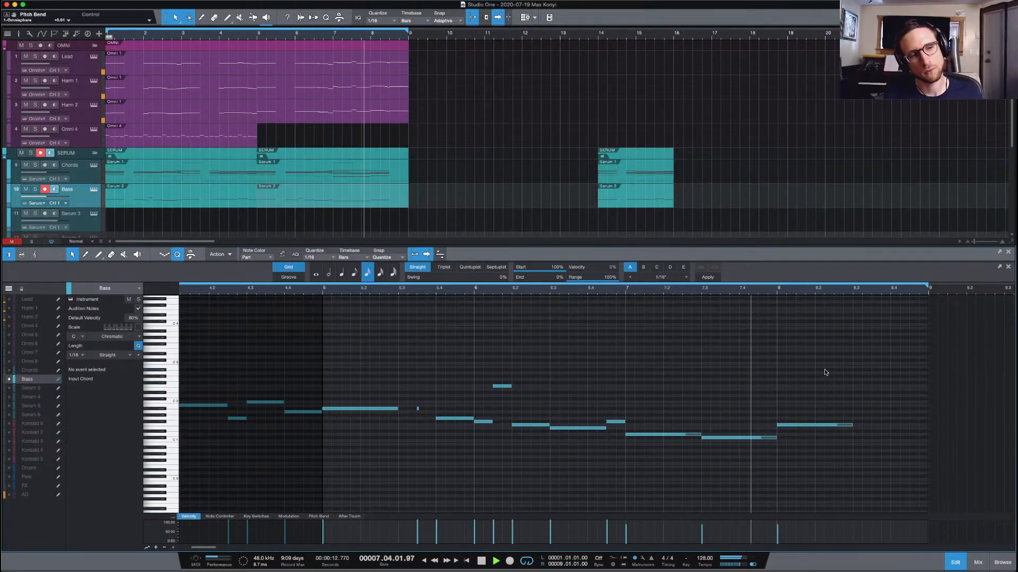
pyautogui.press('space')
pyautogui.press('space')
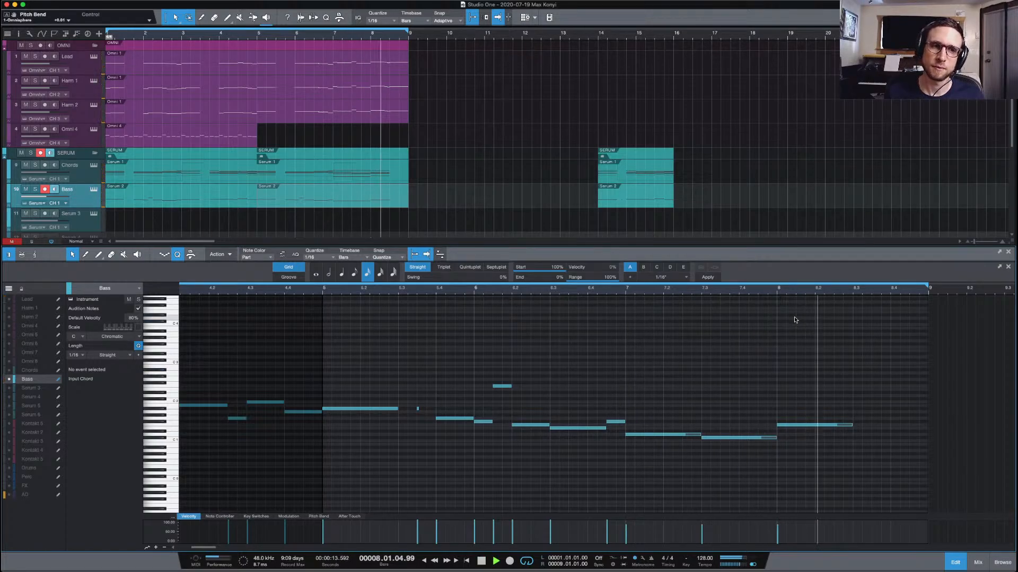
pyautogui.press('space')
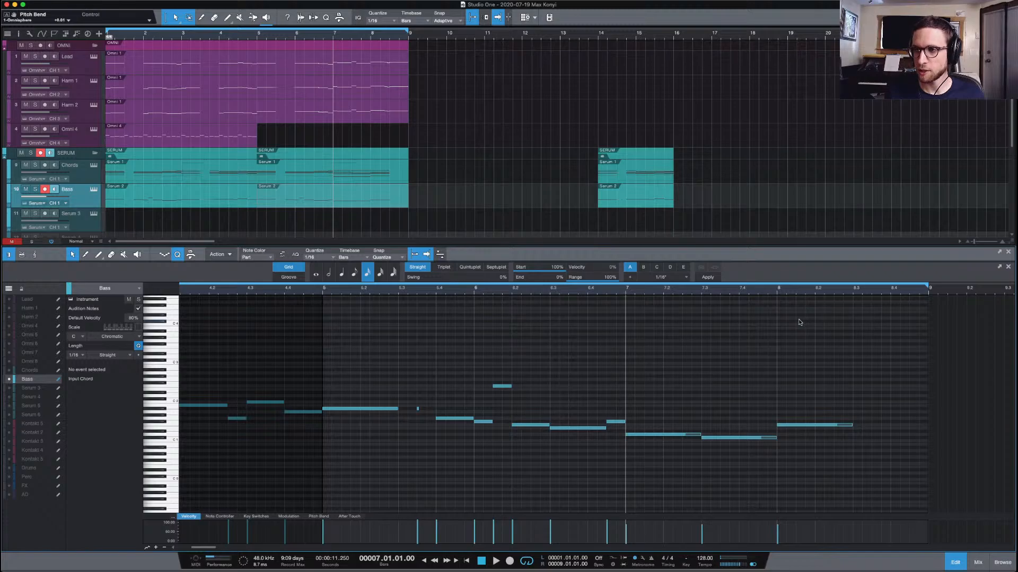
pyautogui.press('space')
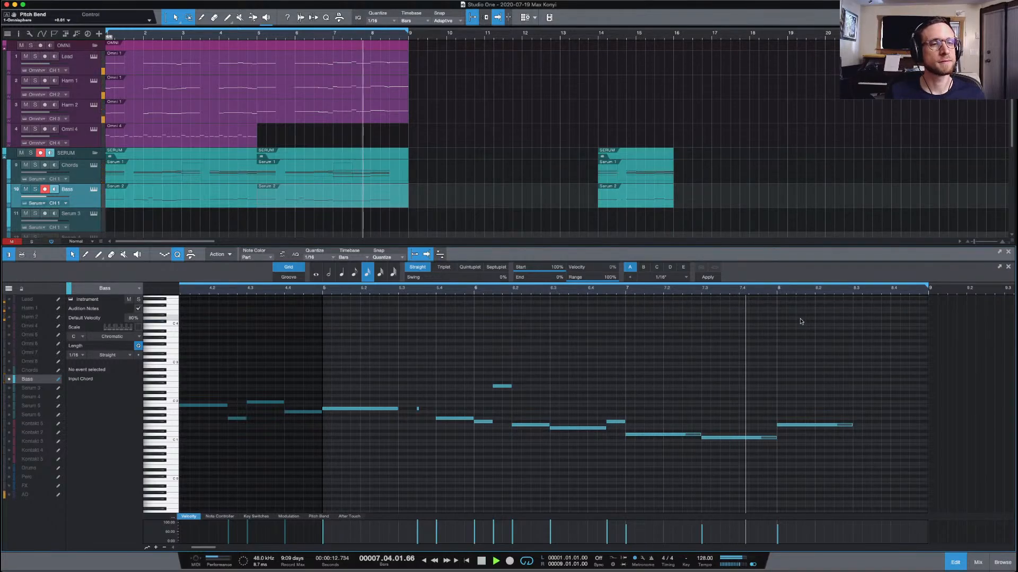
pyautogui.press('space')
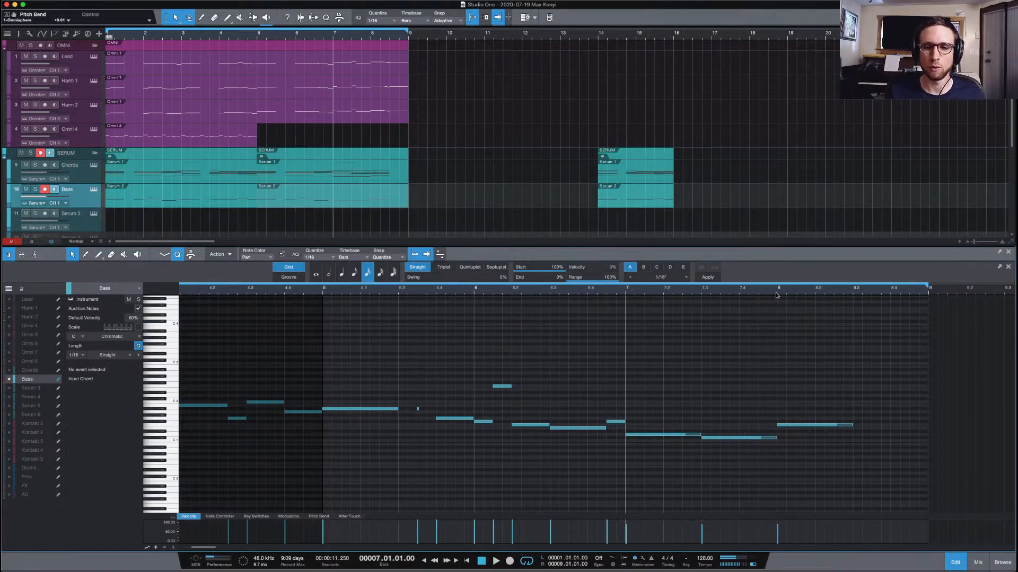
pyautogui.click(777, 292)
pyautogui.press('space')
pyautogui.press('space')
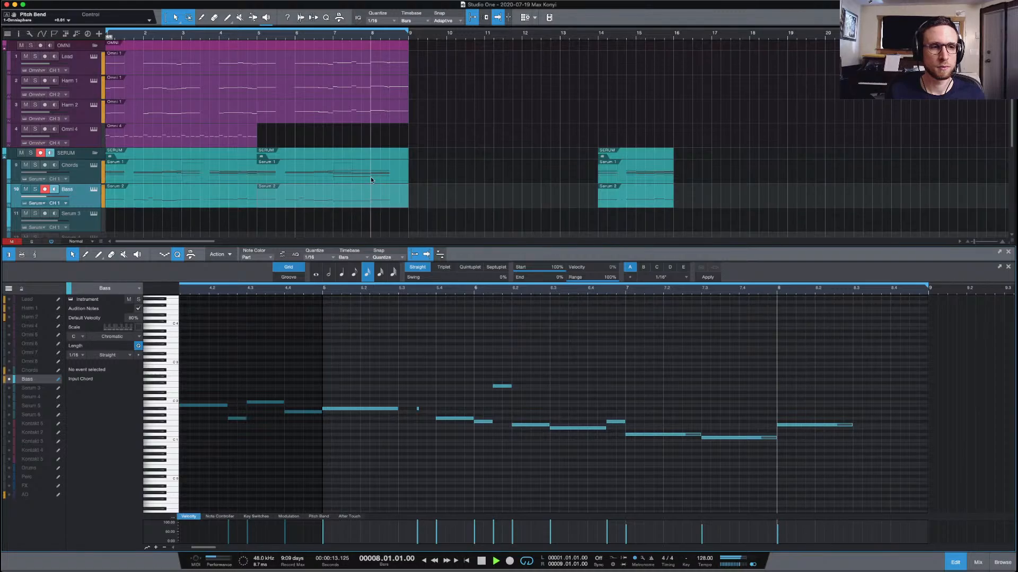
# In the Chords part, move the bar 8 chord's top note down to G3 and then up to D4
pyautogui.click(385, 179)
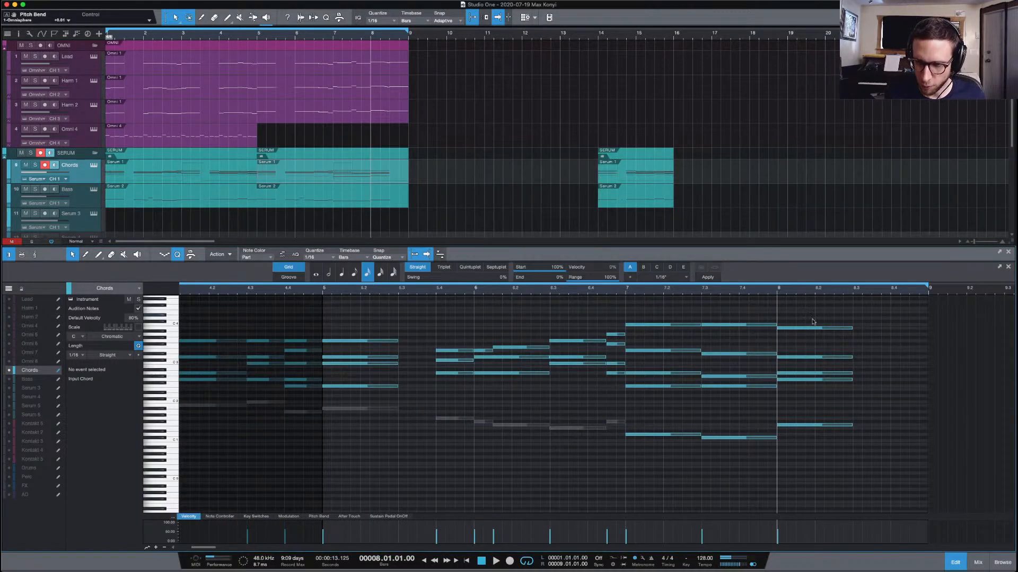
pyautogui.moveTo(811, 330); pyautogui.dragTo(814, 341)
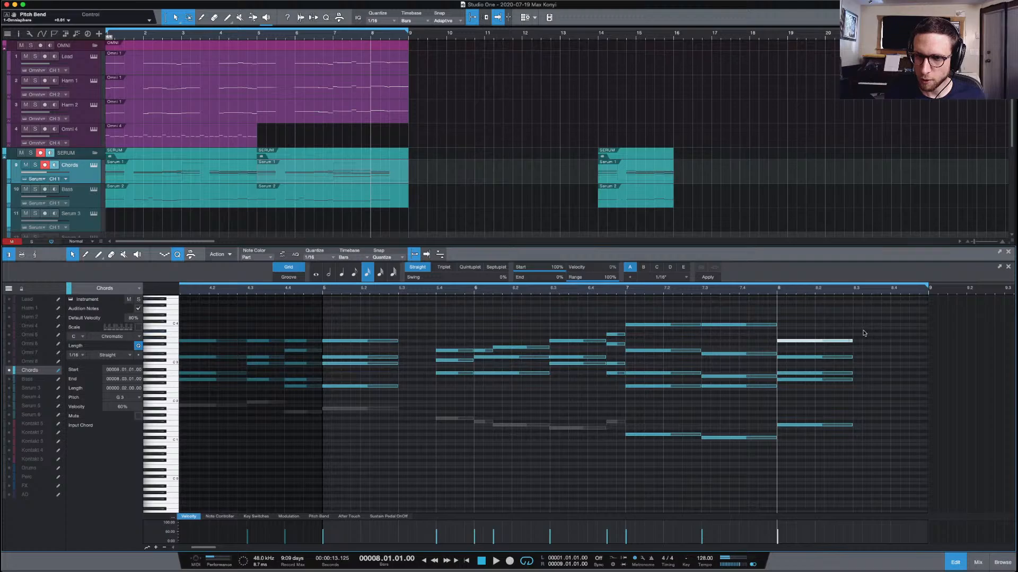
pyautogui.press('Up')
pyautogui.press('Up')
pyautogui.press('Up')
pyautogui.press('Up')
pyautogui.press('Up')
pyautogui.press('Up')
pyautogui.press('Up')
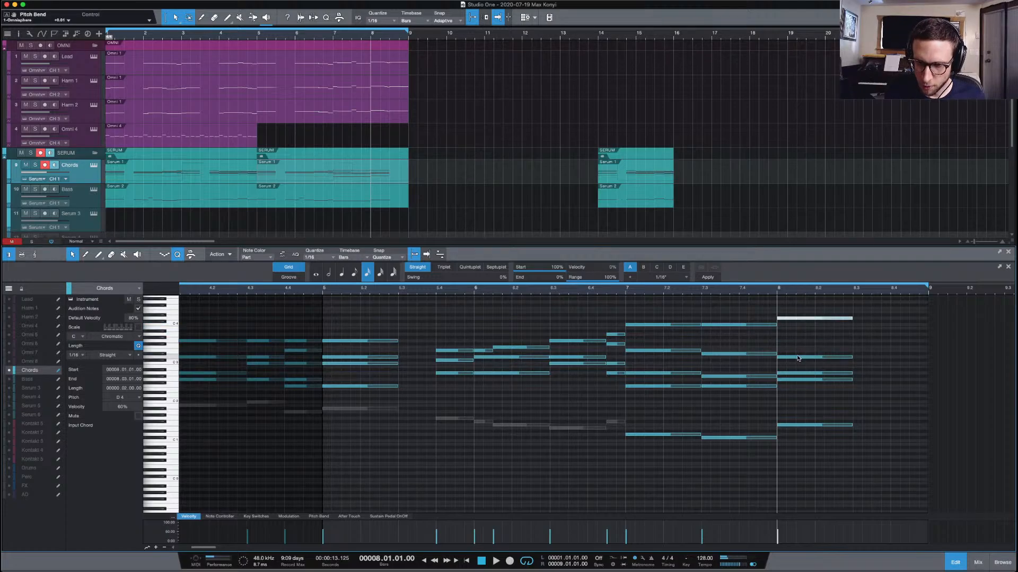
# Raise the bar 8 chord's D3 note to F3 and play the chord from the start of bar 8
pyautogui.click(797, 357)
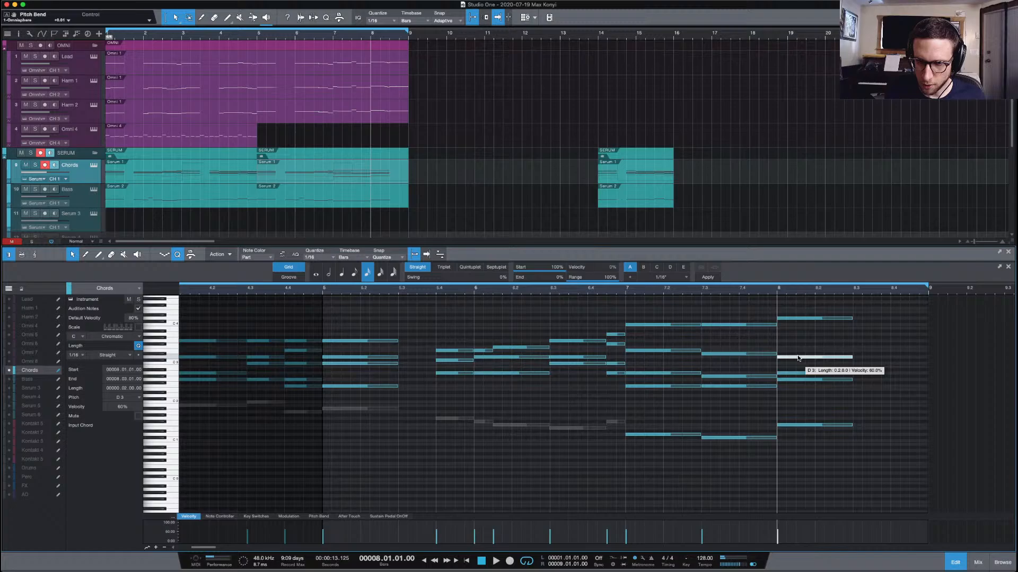
pyautogui.moveTo(799, 358); pyautogui.dragTo(797, 348)
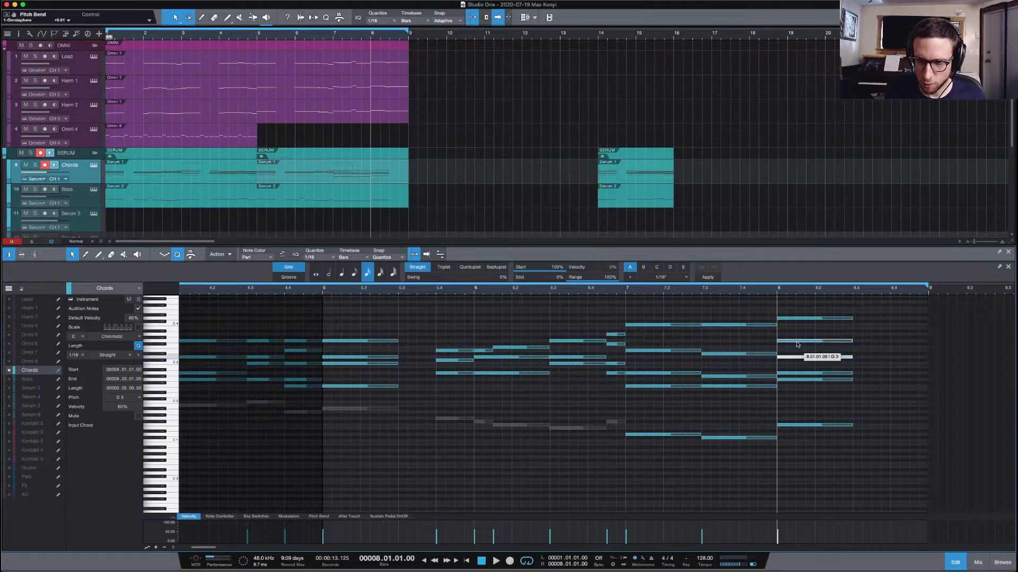
pyautogui.moveTo(798, 345); pyautogui.dragTo(797, 346)
pyautogui.press('space')
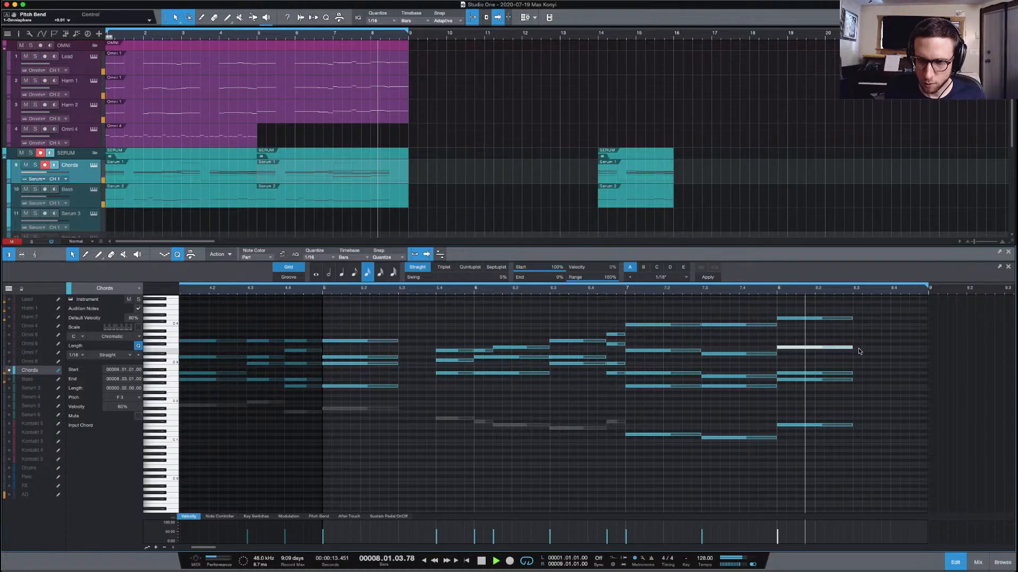
pyautogui.press('space')
pyautogui.press('space')
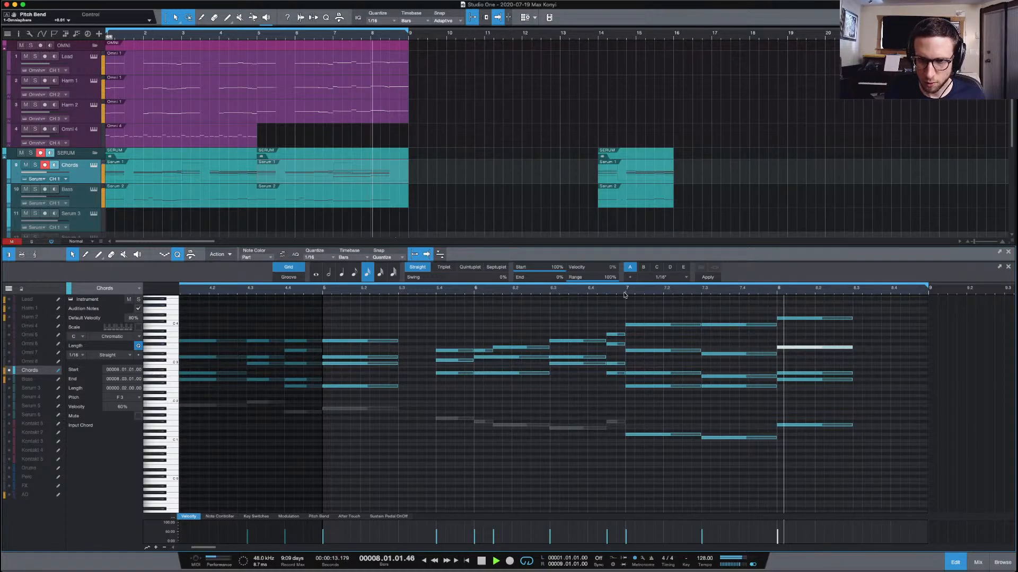
# Play from bar 7 through the bar 8 chord, and then the whole sketch from bar 1 into bar 8
pyautogui.click(628, 293)
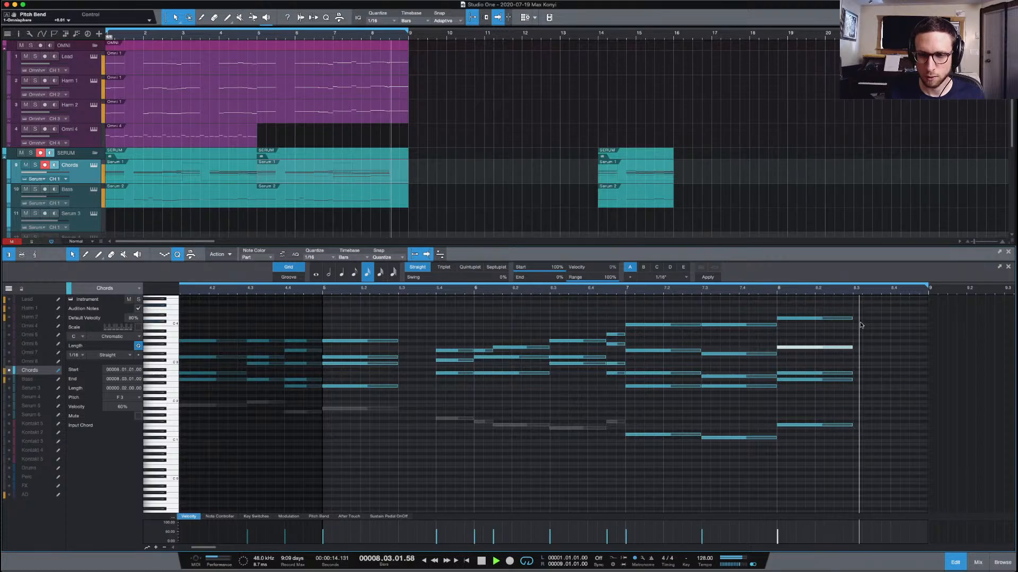
pyautogui.press('space')
pyautogui.press('Home')
pyautogui.press('space')
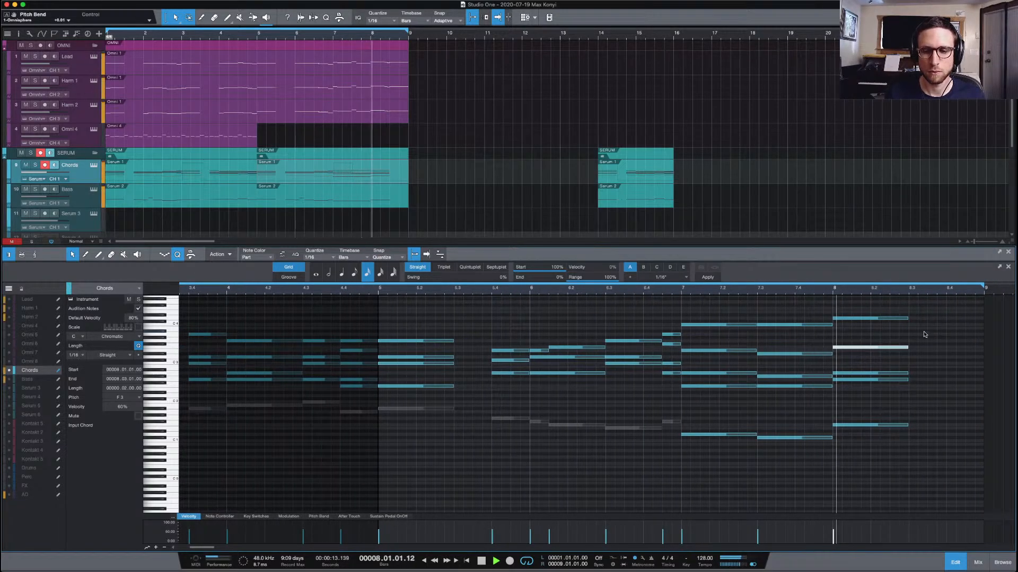
pyautogui.press('space')
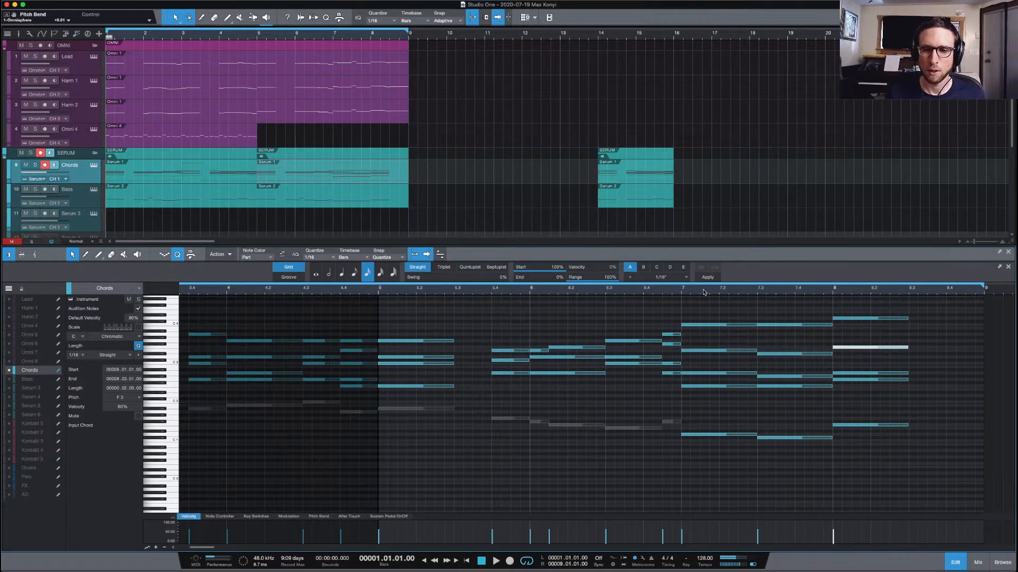
# Replay the passage from bar 7 into bar 8 several times to judge the bar 8 chord
pyautogui.click(683, 293)
pyautogui.press('space')
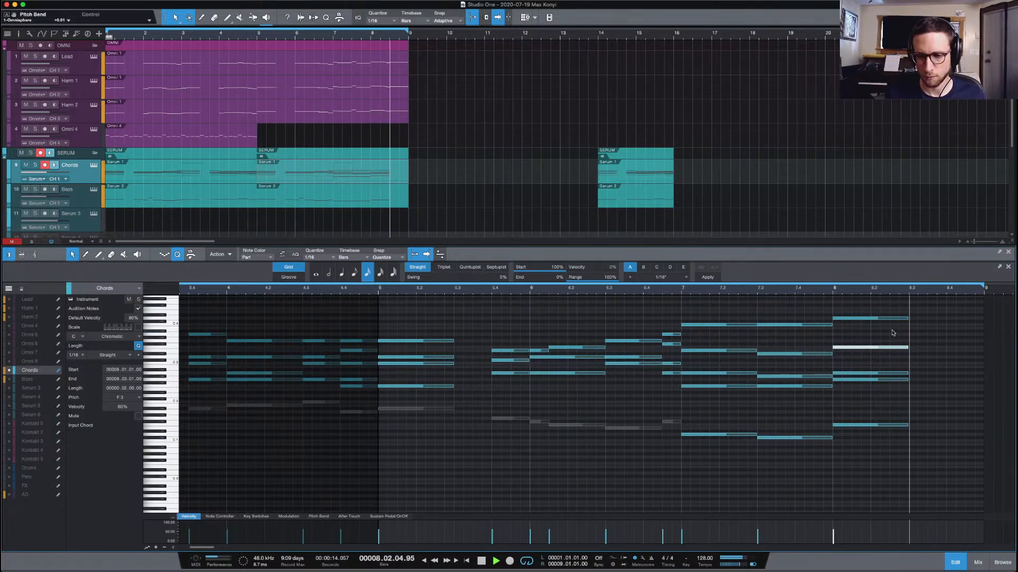
pyautogui.press('space')
pyautogui.press('space')
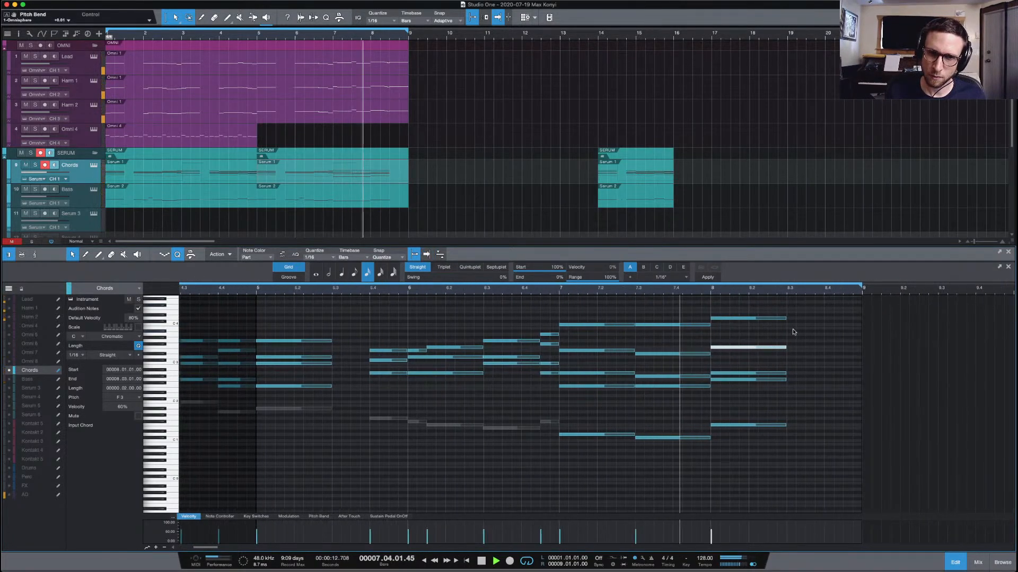
pyautogui.press('space')
pyautogui.press('space')
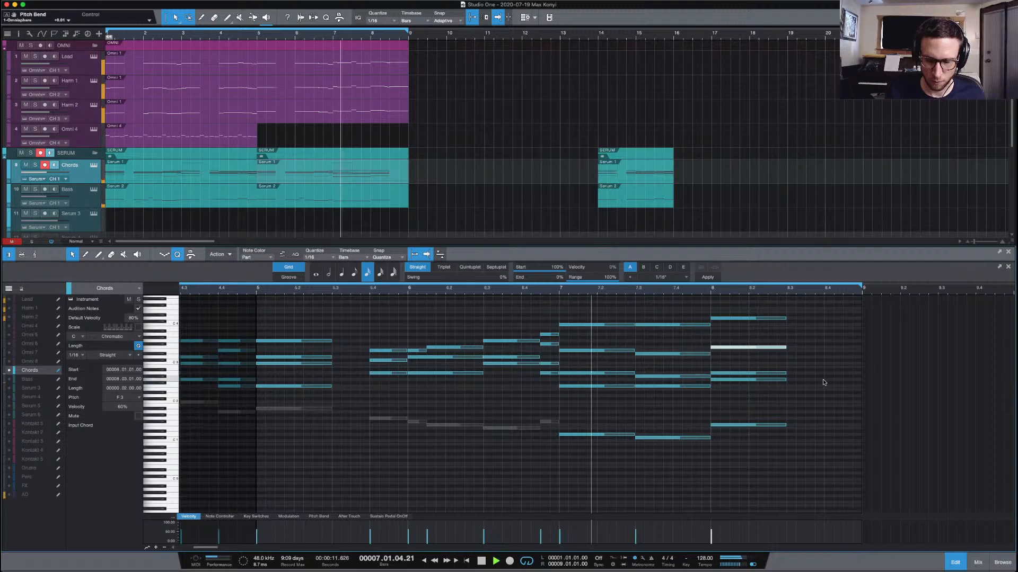
pyautogui.click(823, 379)
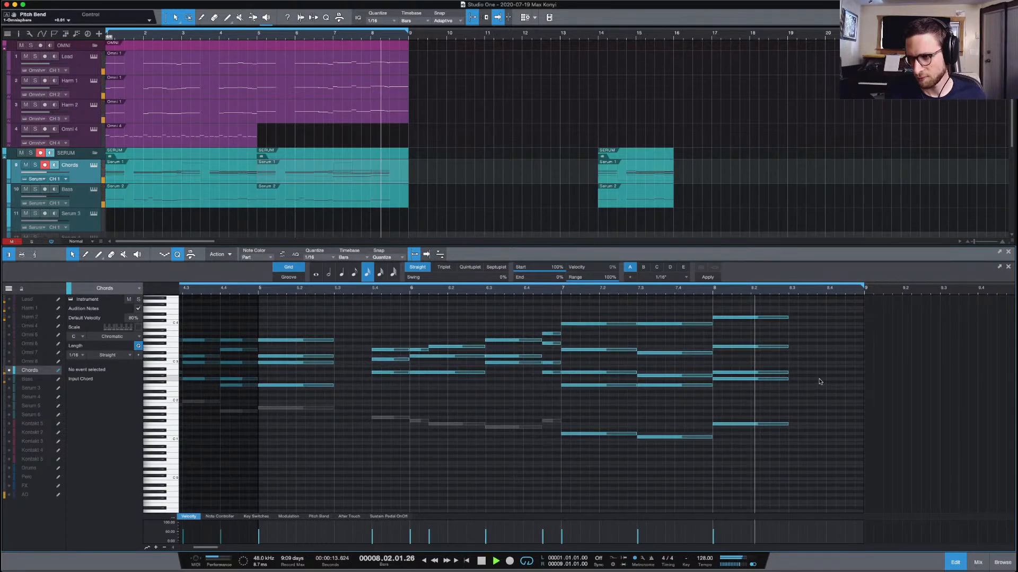
pyautogui.press('space')
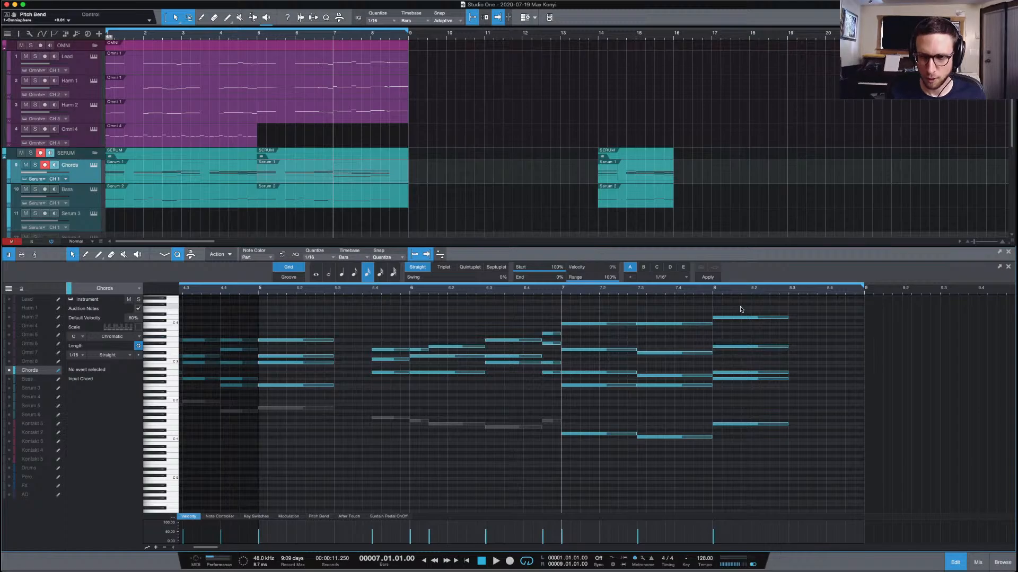
# Delete the whole bar 8 chord from the Chords part and set the playback position to bar 6
pyautogui.moveTo(738, 308); pyautogui.dragTo(804, 446)
pyautogui.press('Delete')
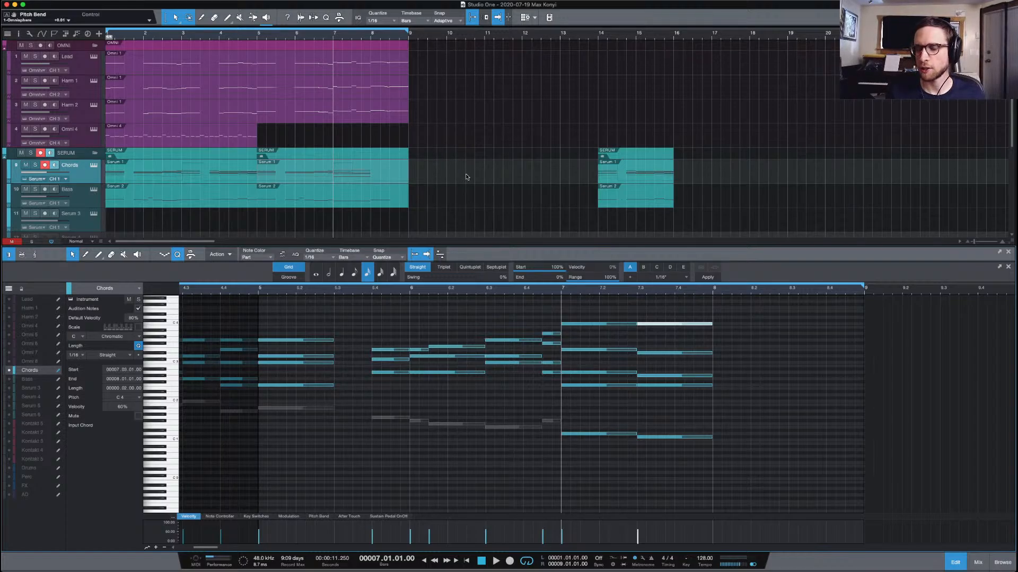
pyautogui.click(369, 37)
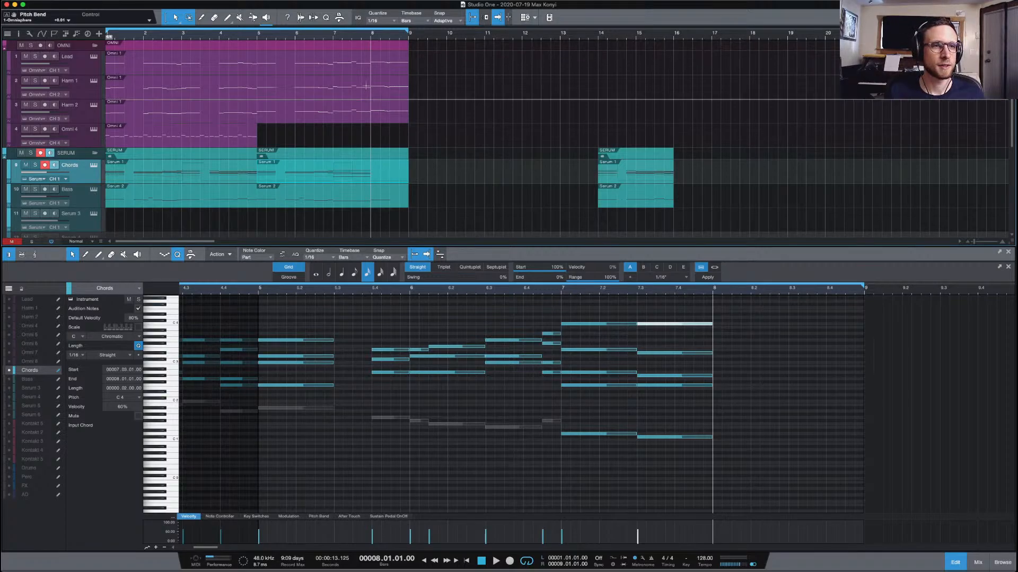
pyautogui.click(295, 39)
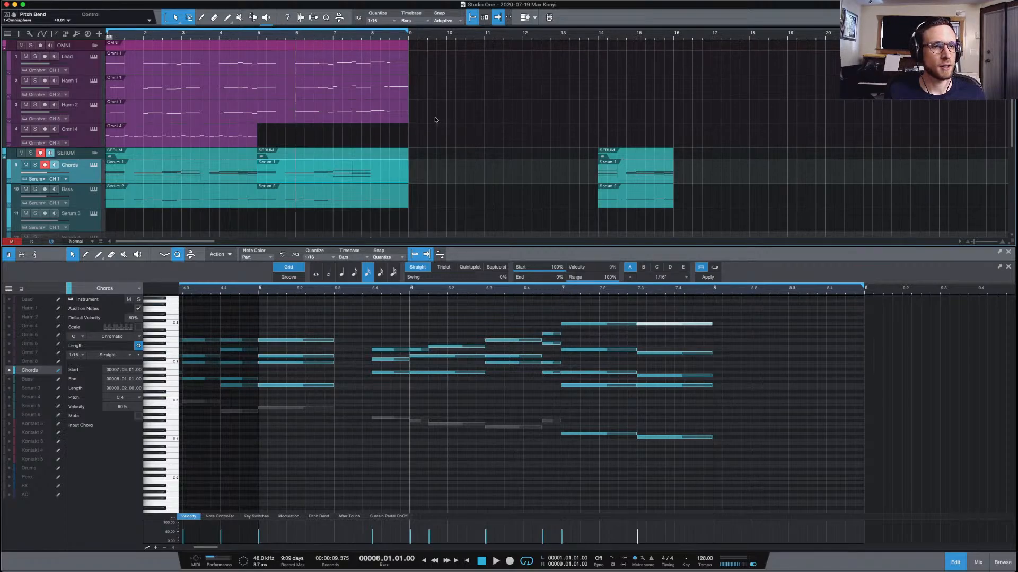
pyautogui.click(763, 339)
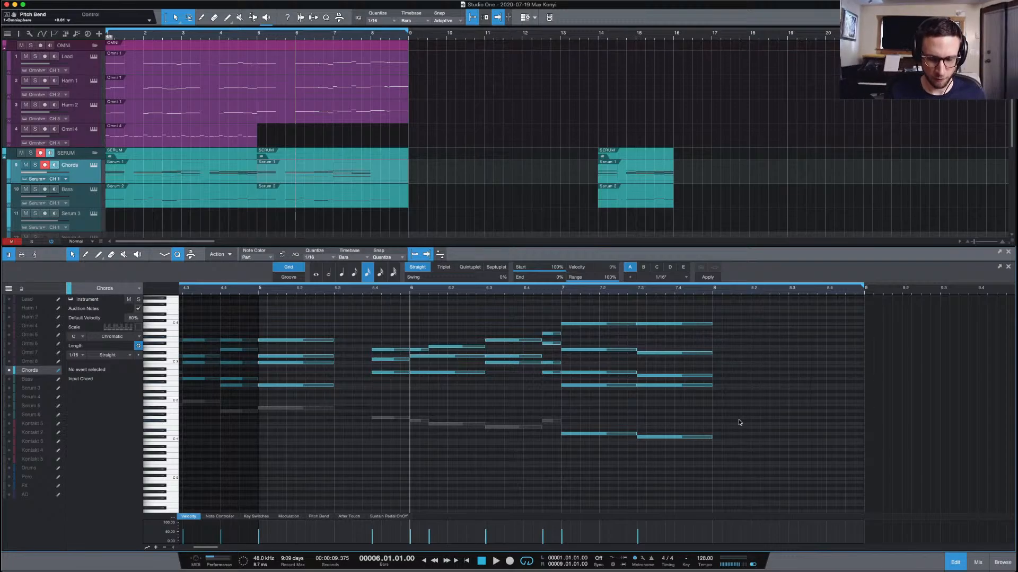
# Audition the two lowest notes of bar 7 in the Chords part and play from bar 6 through bar 7
pyautogui.click(603, 434)
pyautogui.click(636, 445)
pyautogui.click(670, 437)
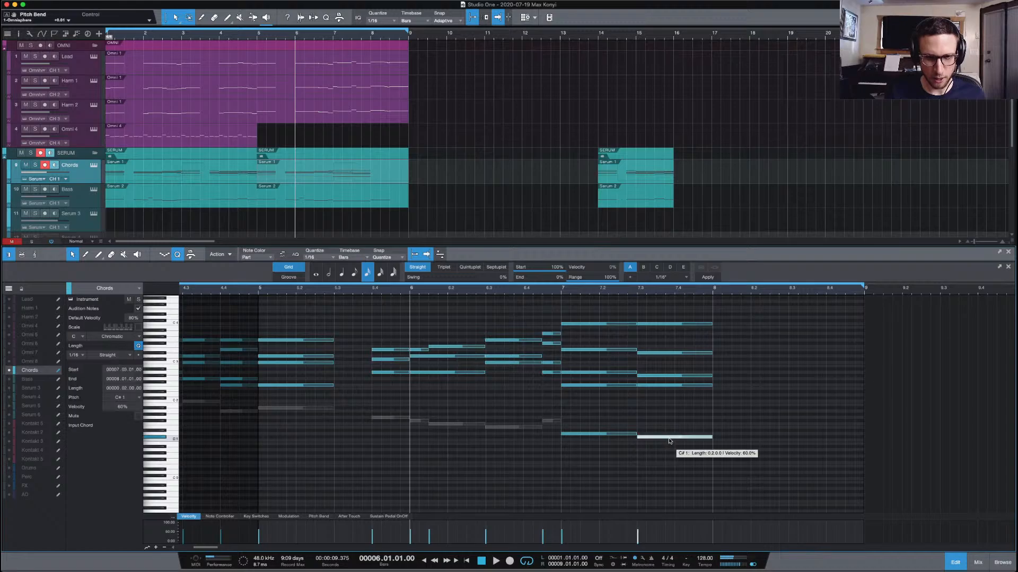
pyautogui.click(762, 423)
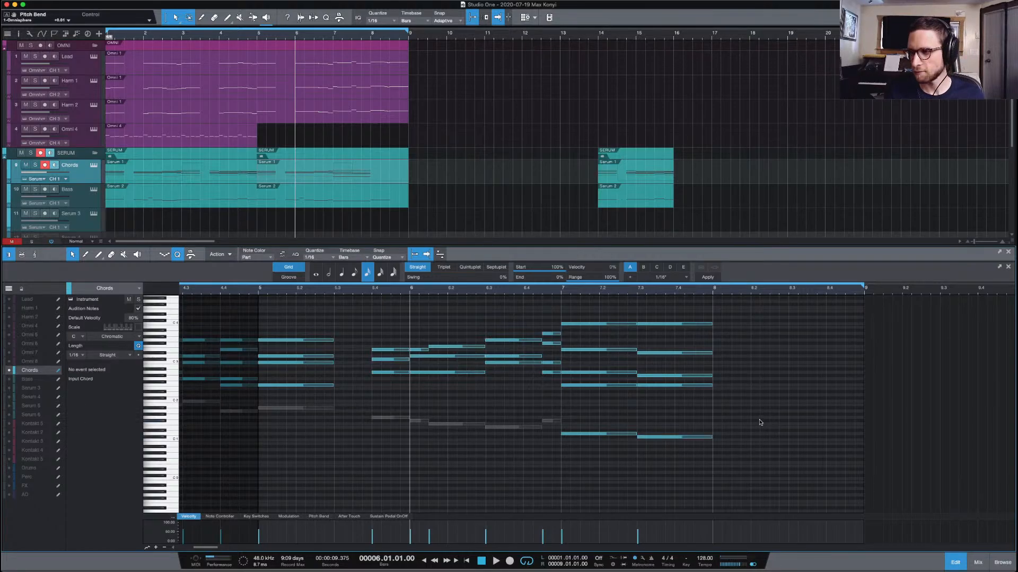
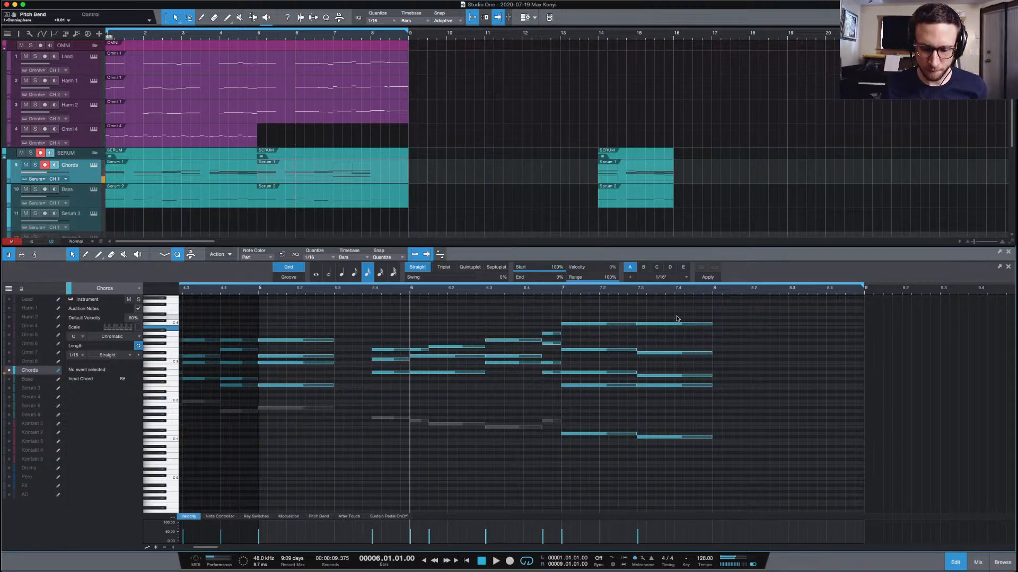
pyautogui.press('space')
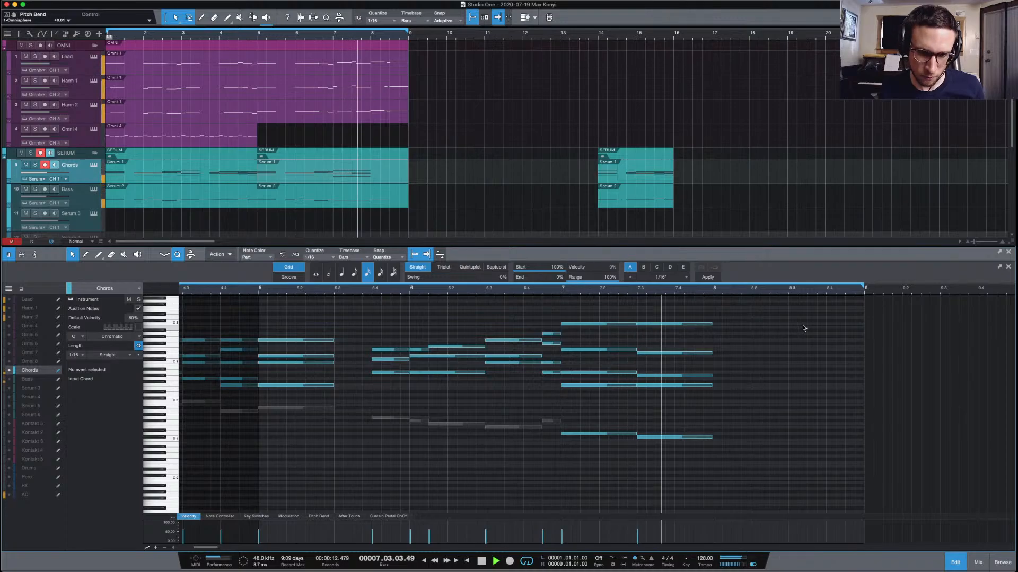
pyautogui.press('space')
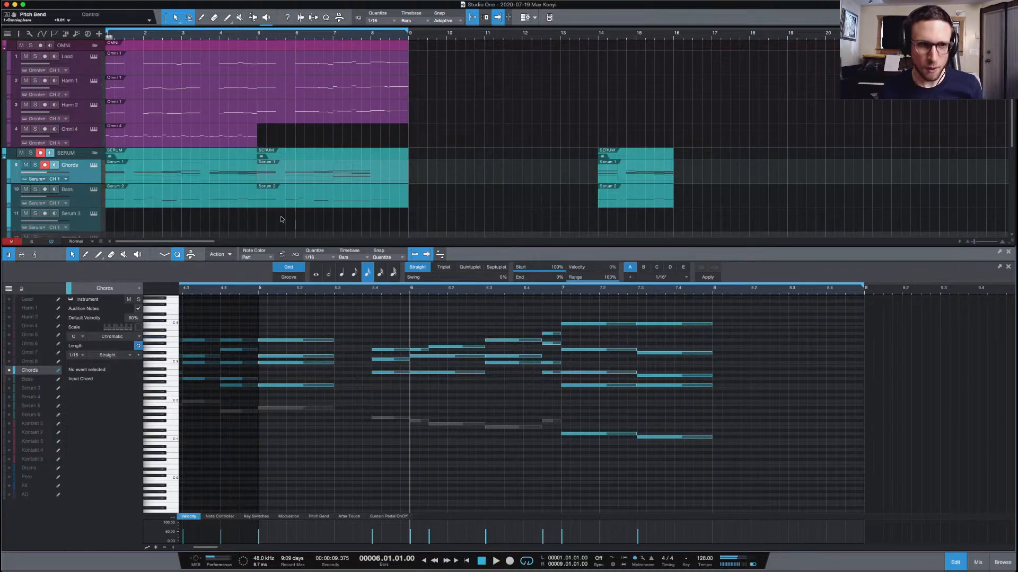
# Raise the Bass part's bar 8 note to G1 and play from bar 6 to try it
pyautogui.click(372, 205)
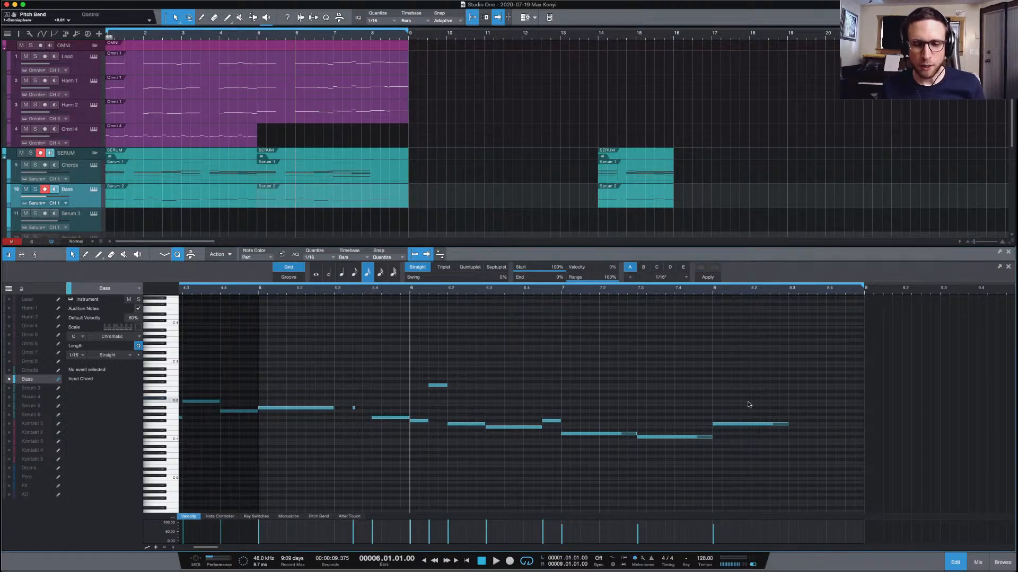
pyautogui.moveTo(750, 424); pyautogui.dragTo(750, 417)
pyautogui.click(714, 391)
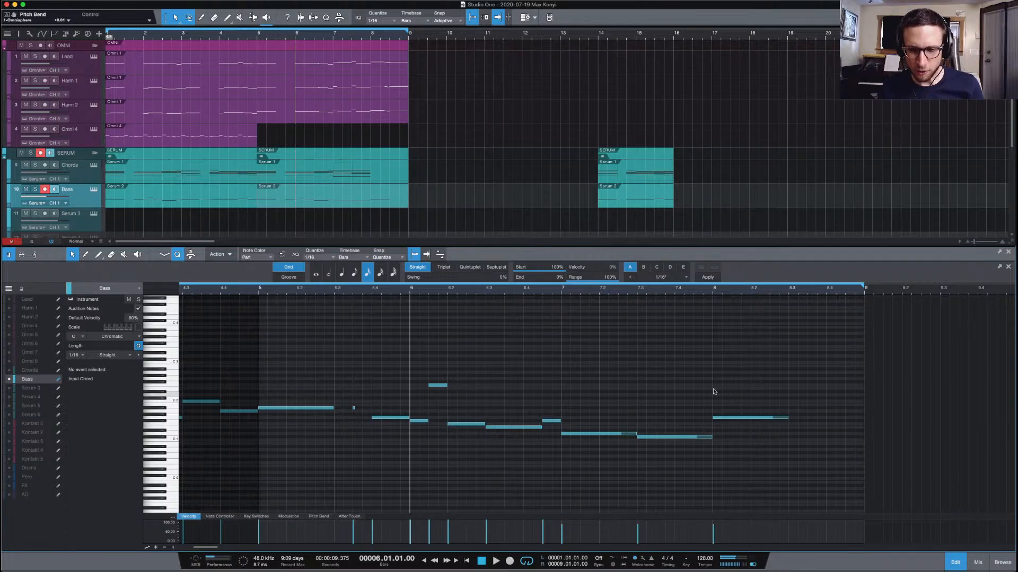
pyautogui.press('space')
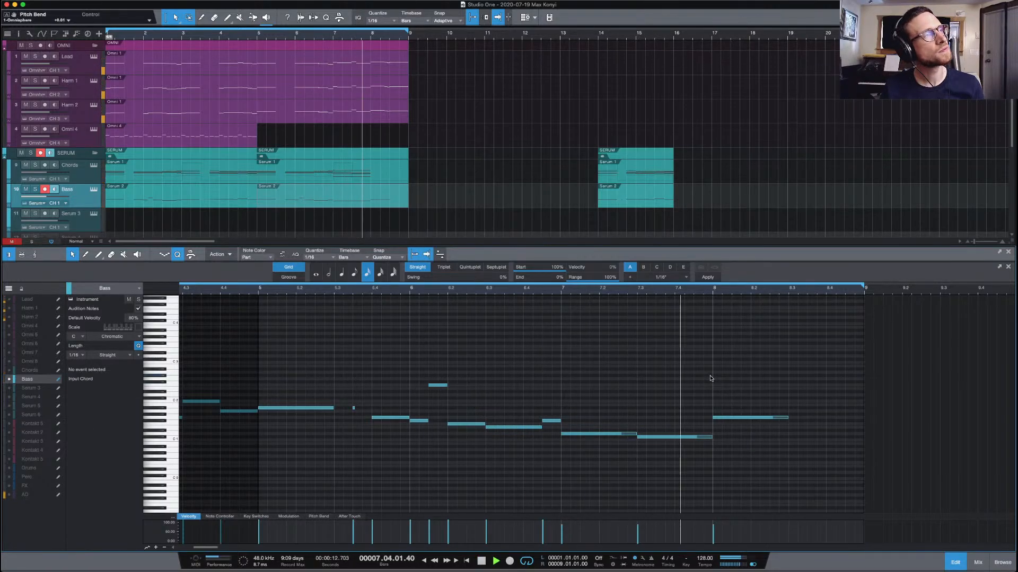
pyautogui.press('space')
pyautogui.press('space')
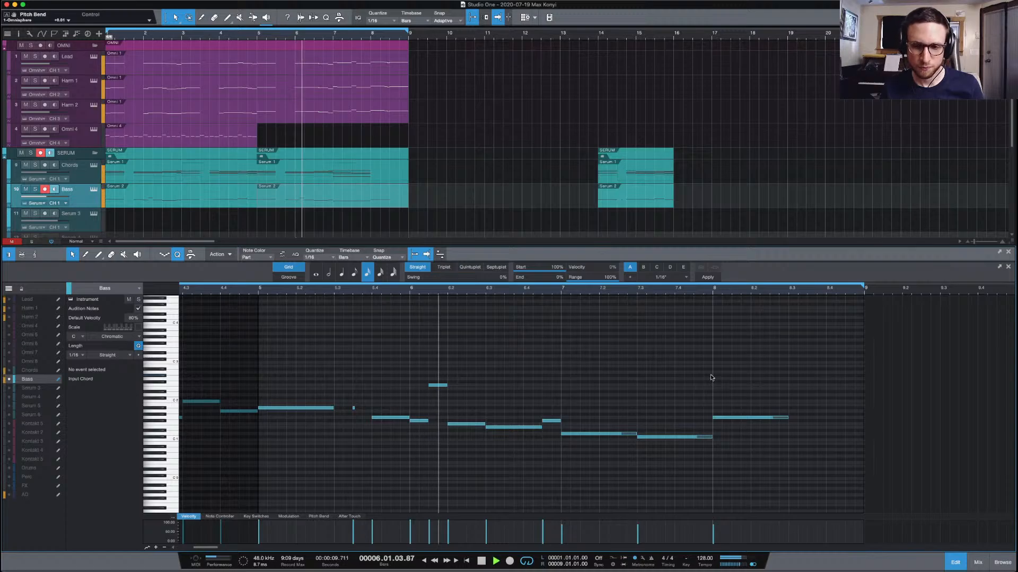
# Stop playback and lower the Bass part's bar 8 note to C1
pyautogui.click(743, 418)
pyautogui.press('space')
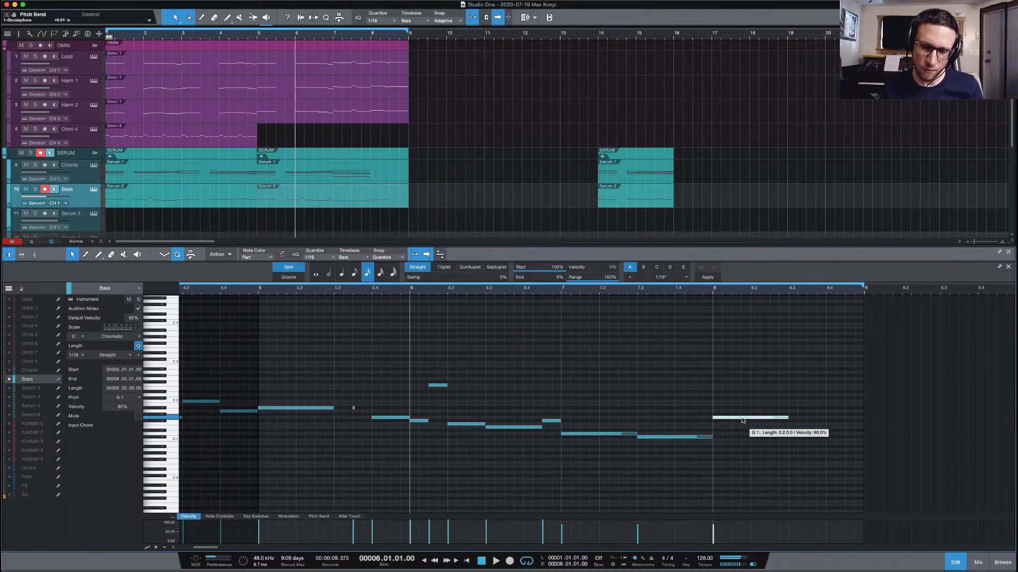
pyautogui.moveTo(742, 418); pyautogui.dragTo(745, 440)
pyautogui.click(756, 416)
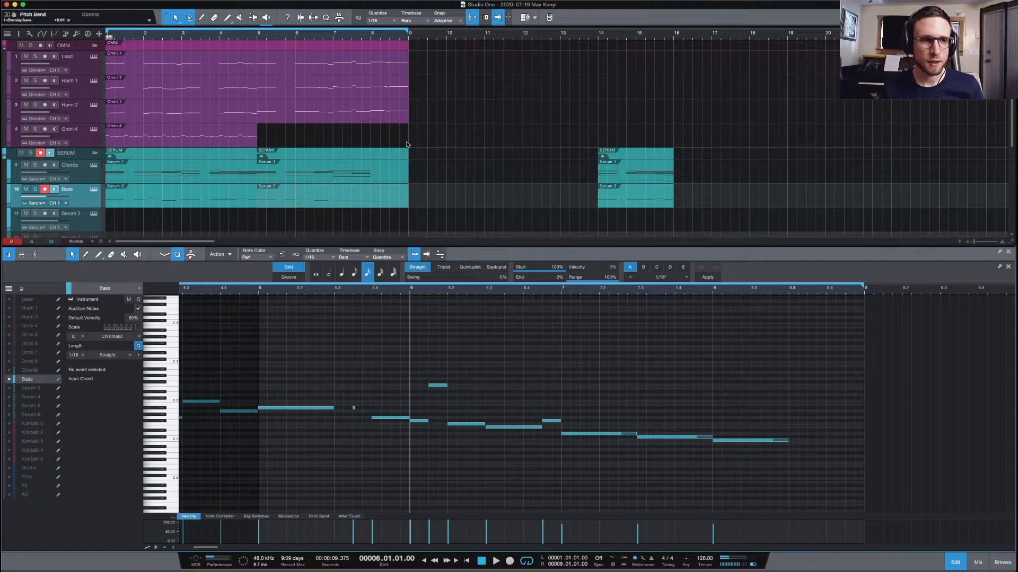
# In the Chords part, copy bar 7's second chord into bar 8 and lower its upper four notes a semitone, putting B3 on top
pyautogui.click(383, 178)
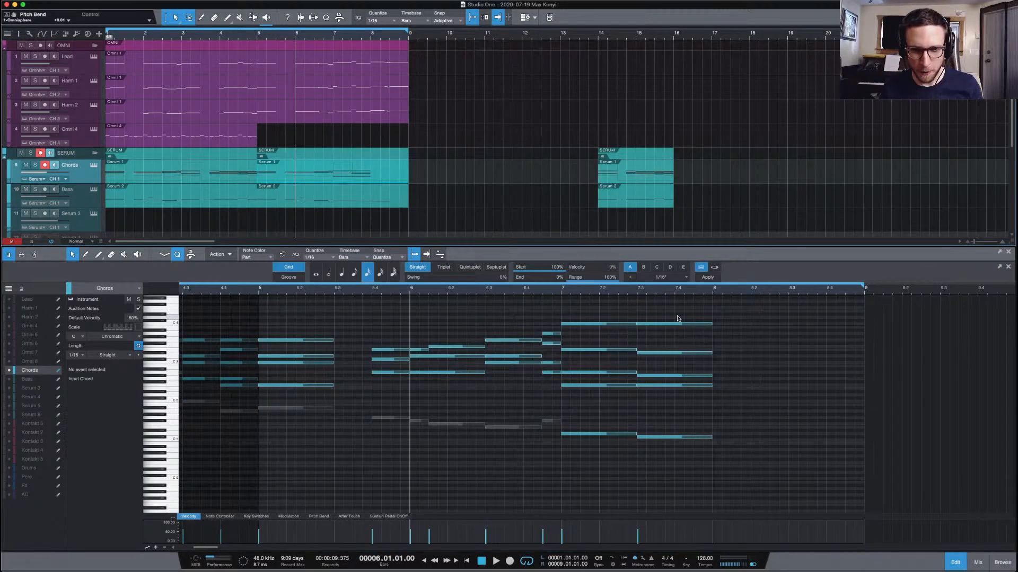
pyautogui.moveTo(705, 313); pyautogui.dragTo(664, 401)
pyautogui.press('d')
pyautogui.moveTo(738, 388); pyautogui.dragTo(744, 326)
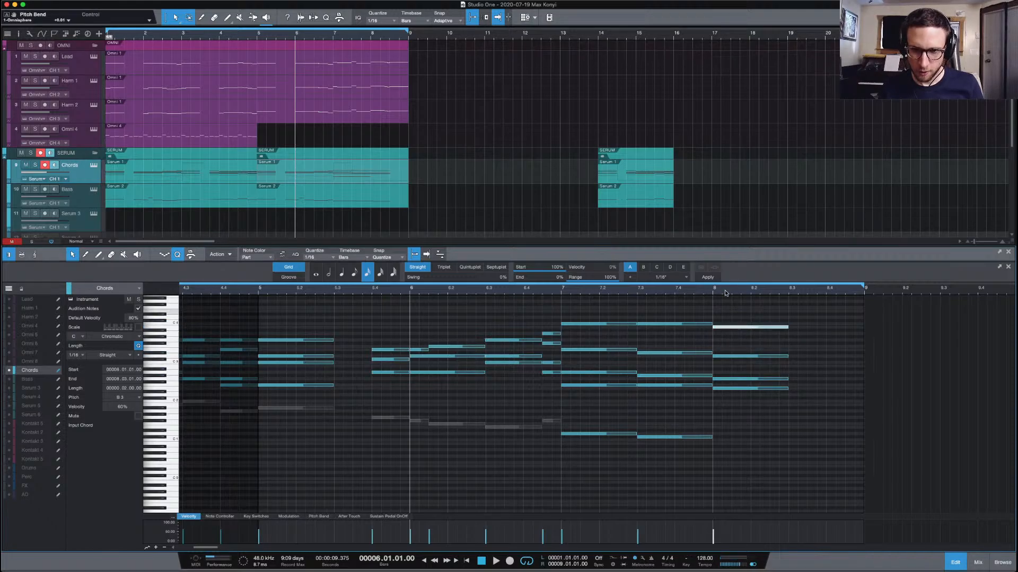
pyautogui.click(730, 438)
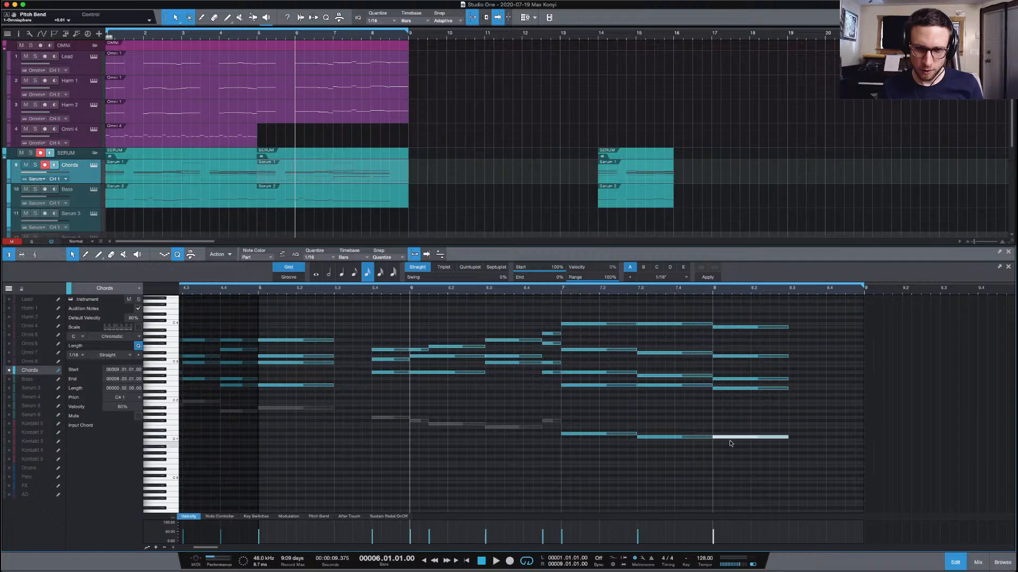
# Open the Bass part and play from bar 6 to hear the new bar 8 chord with its bass note
pyautogui.click(386, 205)
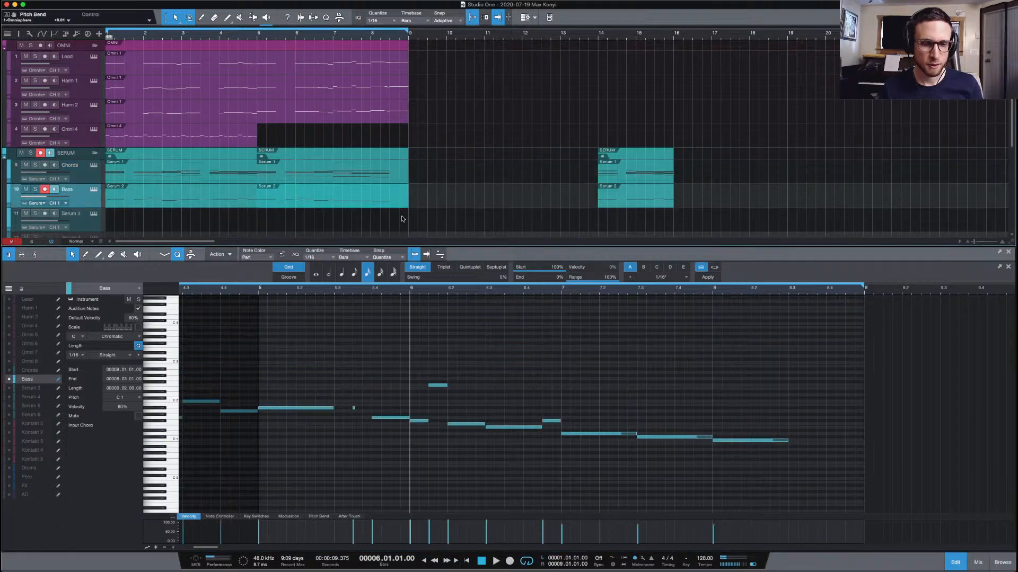
pyautogui.click(758, 424)
pyautogui.press('space')
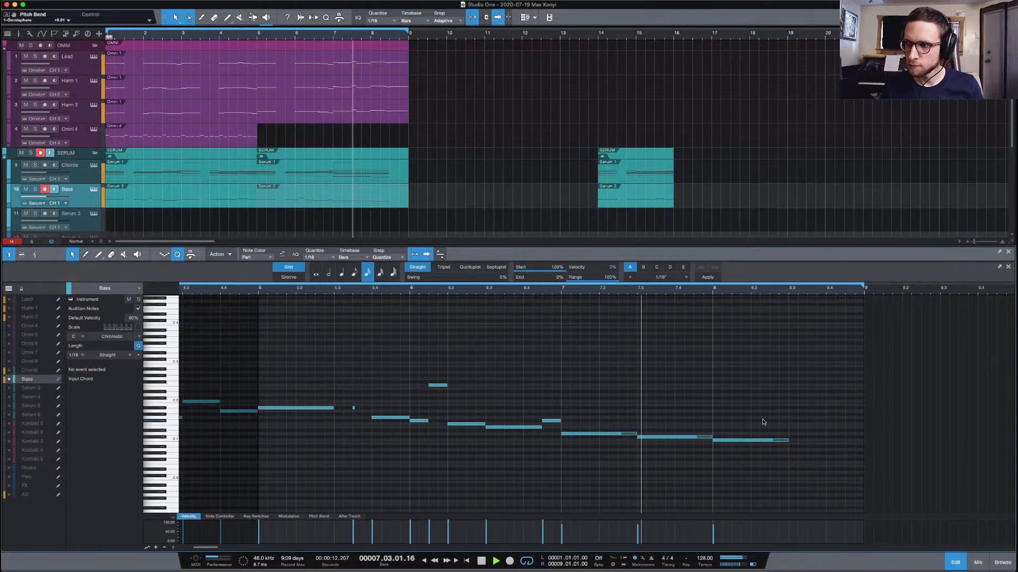
# In the Bass part, raise the bar 8 note an octave to C2 and lead into it with a short C#2 at 7.4.3
pyautogui.press('space')
pyautogui.press('space')
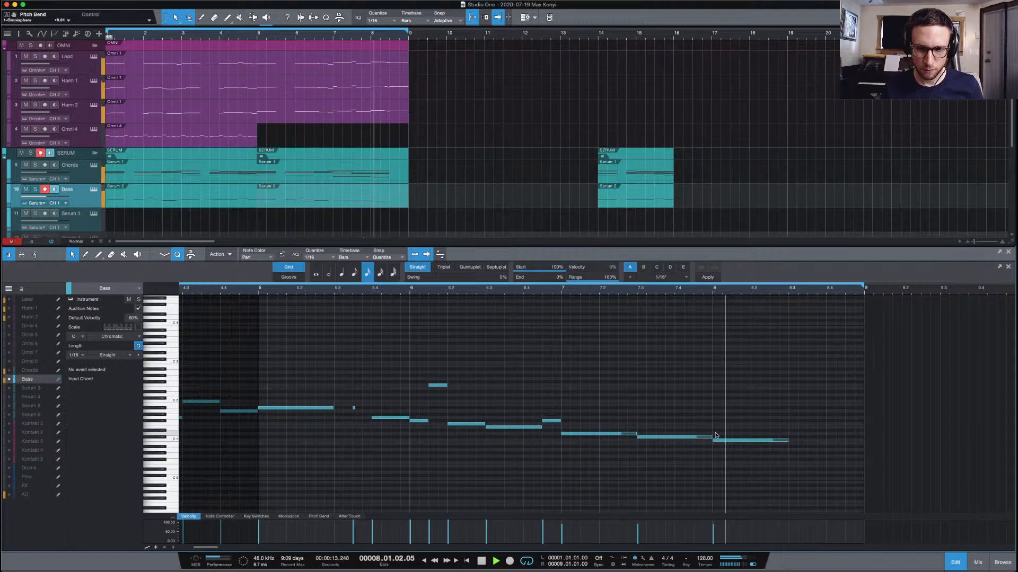
pyautogui.press('space')
pyautogui.moveTo(711, 438); pyautogui.dragTo(712, 399)
# Play from bar 6 and again from bar 7 to hear the bass line moving into bar 8
pyautogui.press('space')
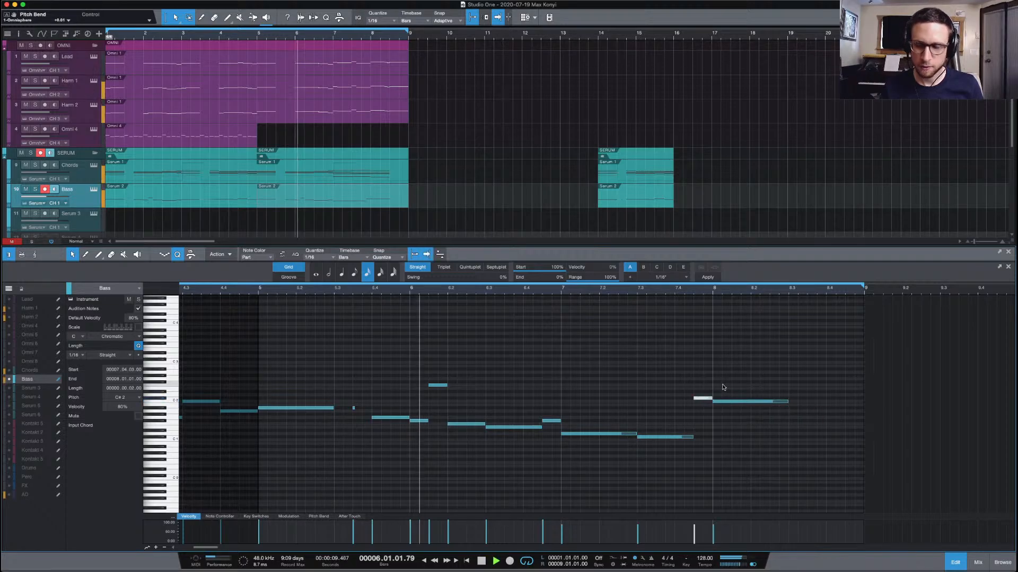
pyautogui.click(727, 370)
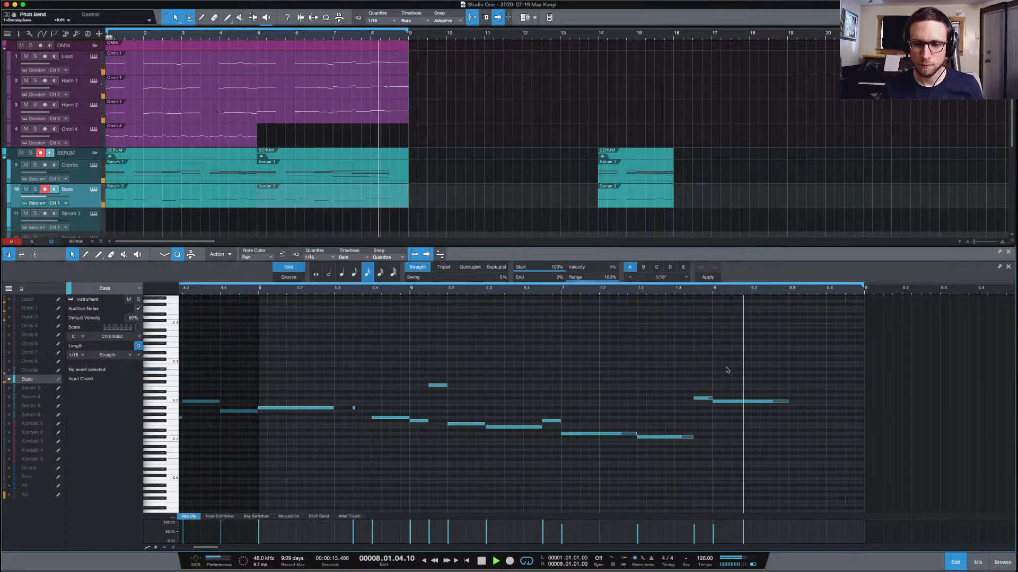
pyautogui.press('space')
pyautogui.press('space')
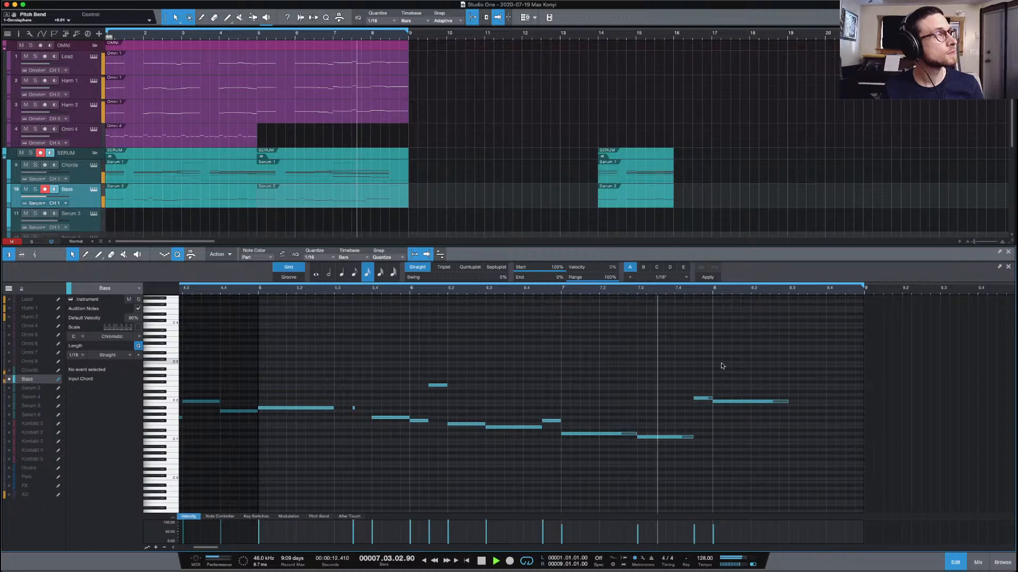
pyautogui.press('space')
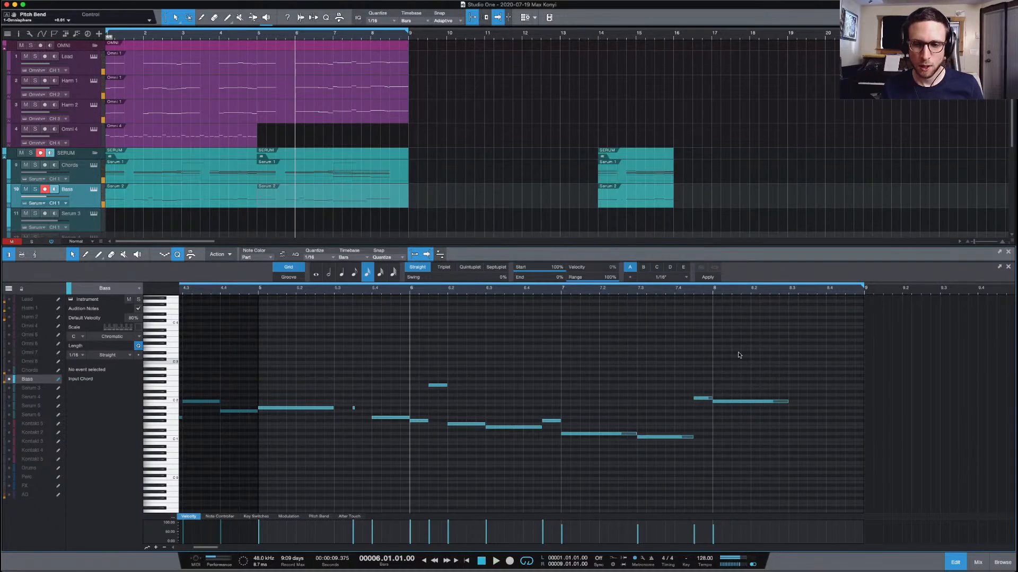
pyautogui.click(562, 293)
pyautogui.press('space')
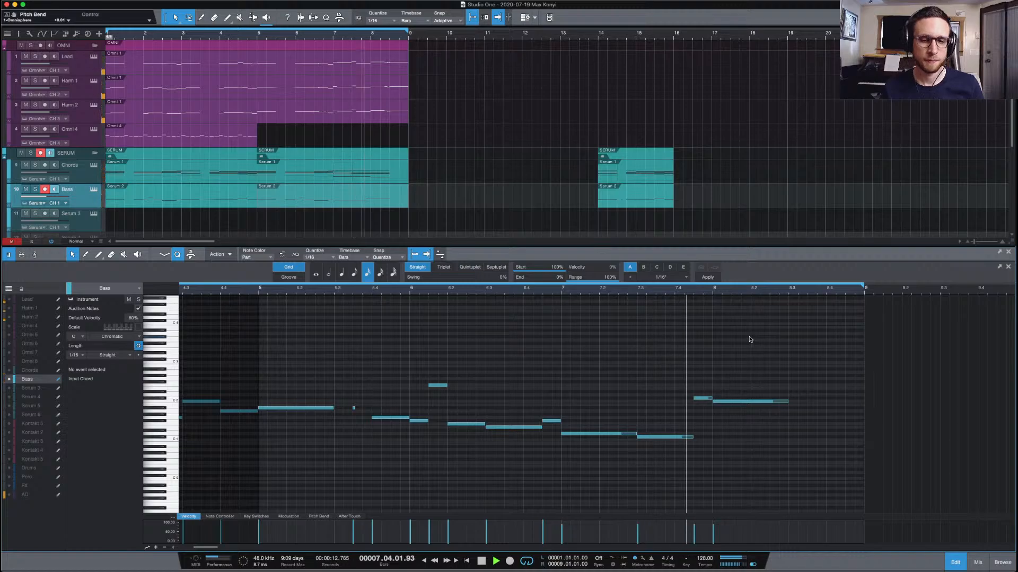
pyautogui.press('space')
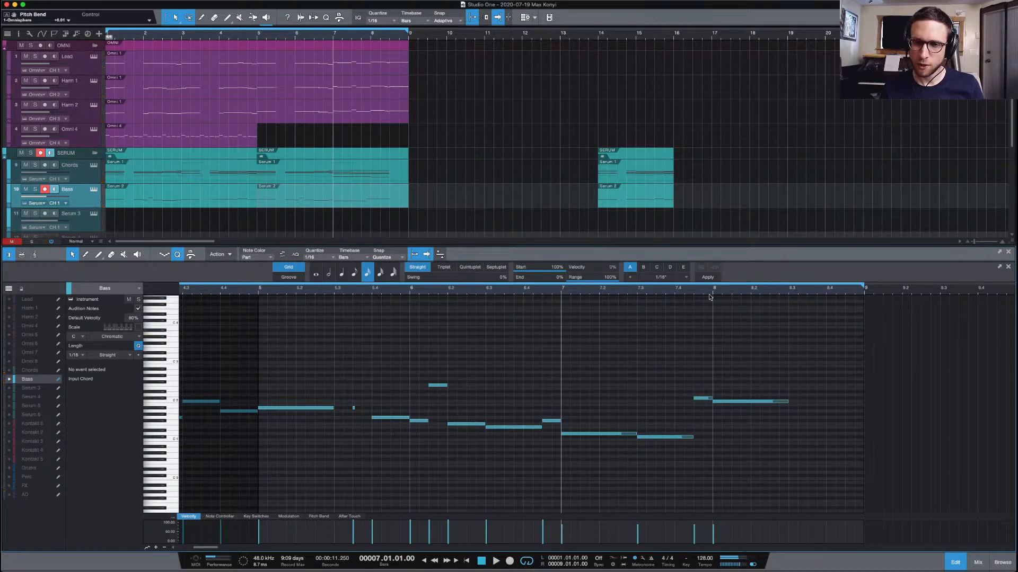
# Play repeatedly from 7.4.3 to check how the C#2 lead-in note resolves into bar 8, finishing with playback stopped
pyautogui.click(684, 294)
pyautogui.press('space')
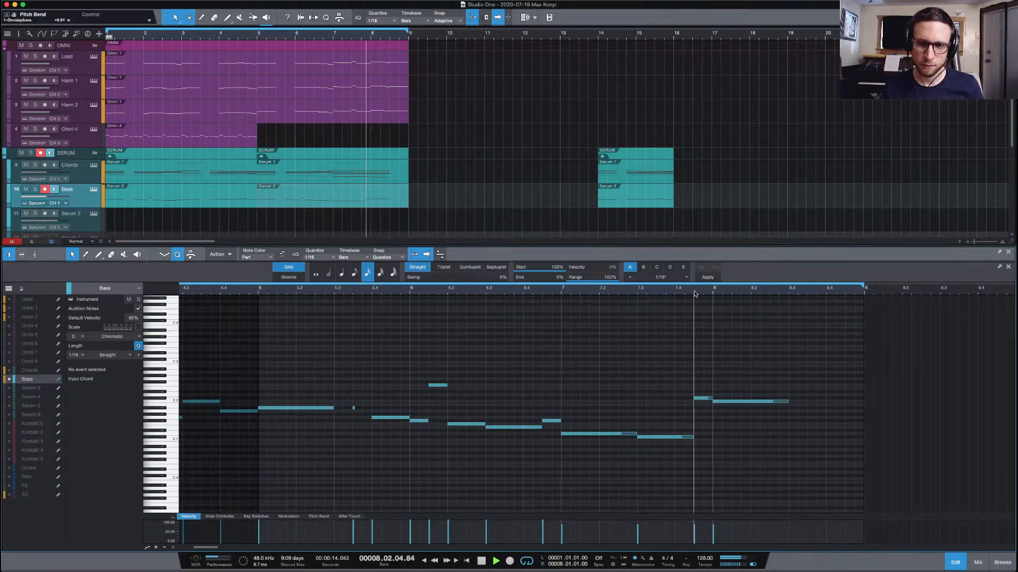
pyautogui.click(696, 295)
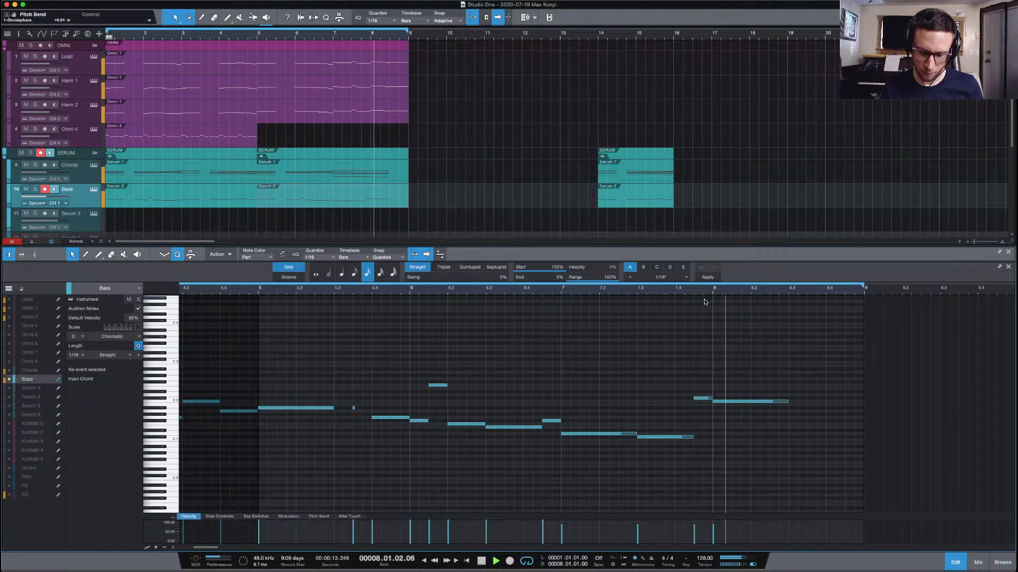
pyautogui.click(694, 296)
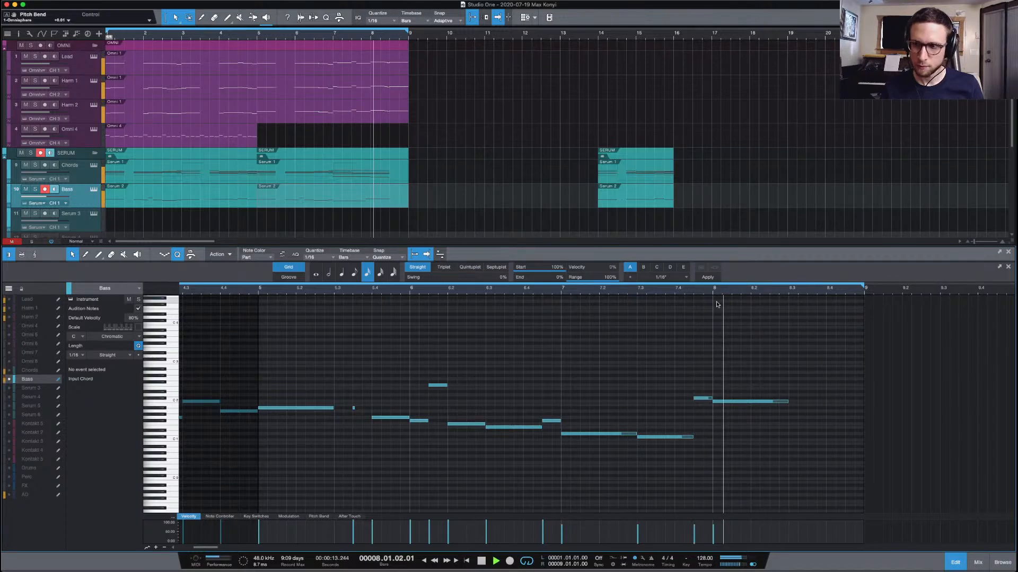
pyautogui.press('space')
pyautogui.press('space')
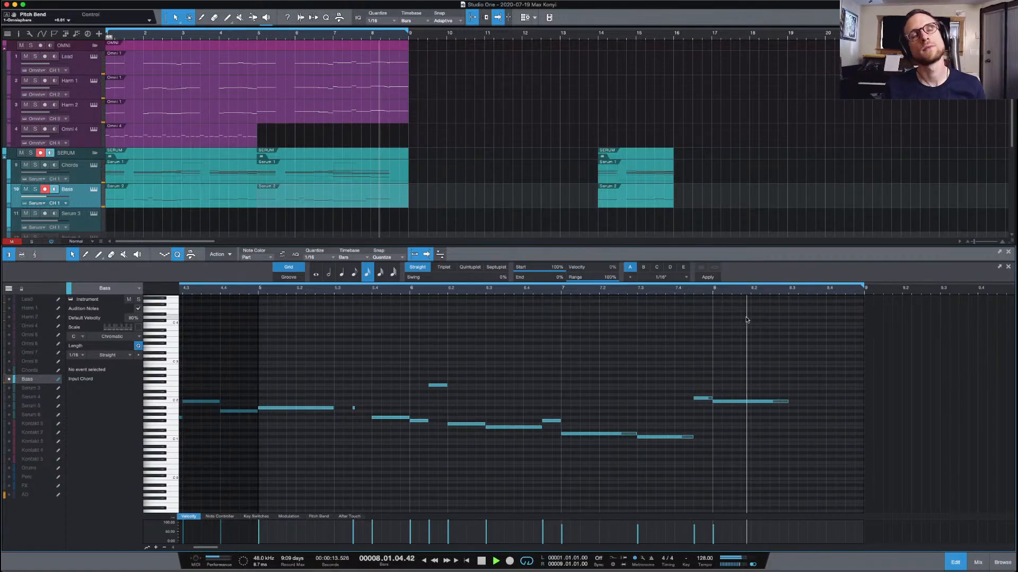
pyautogui.press('space')
pyautogui.press('space')
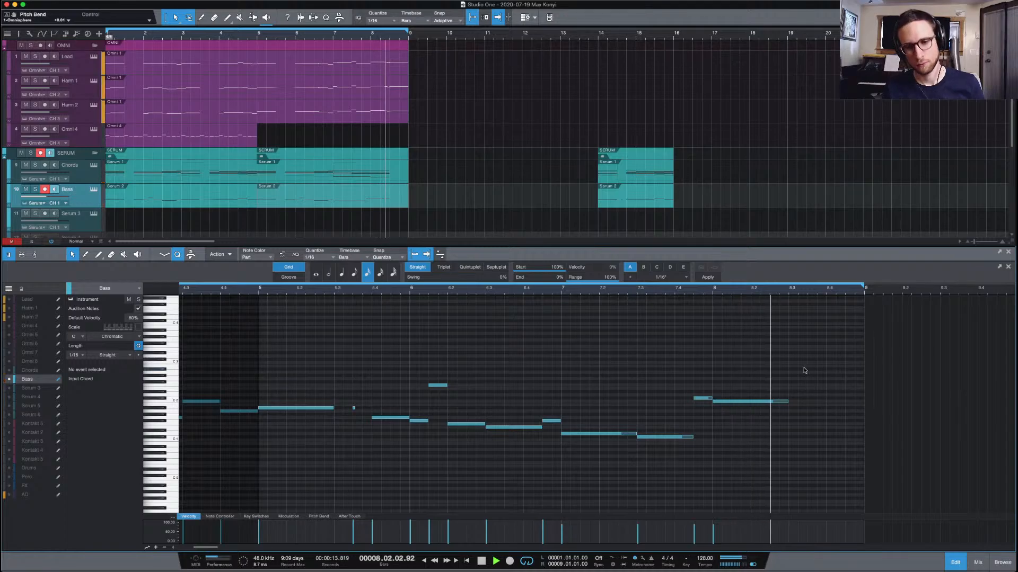
pyautogui.press('space')
pyautogui.press('space')
pyautogui.press('space')
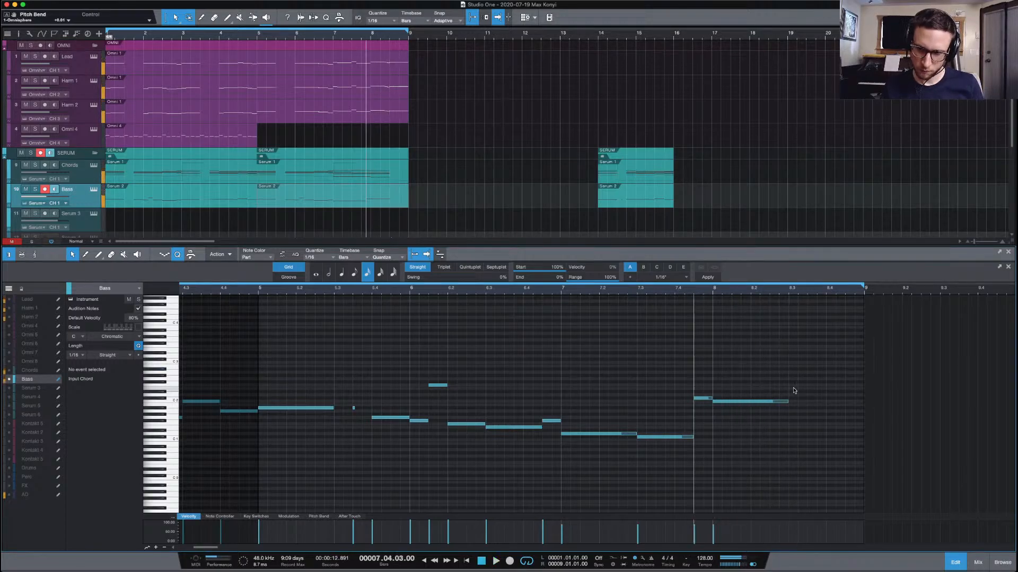
pyautogui.press('space')
pyautogui.press('space')
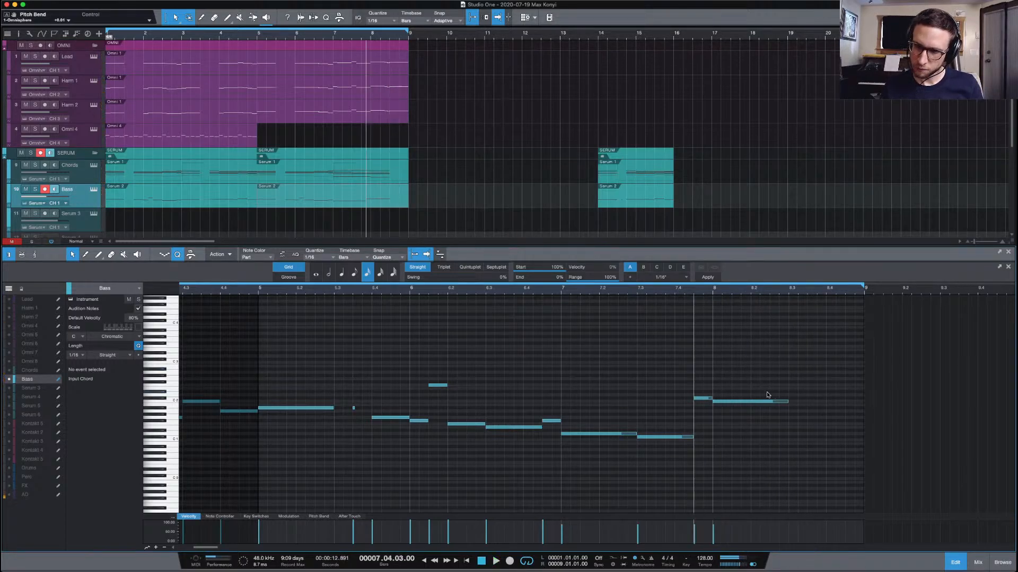
# Duplicate the Bass part's bar 8 note into the second half of the bar and lower the copy to A#1
pyautogui.click(786, 401)
pyautogui.press('d')
pyautogui.moveTo(822, 406); pyautogui.dragTo(821, 412)
pyautogui.click(795, 461)
# In the Chords part, duplicate bar 8's upper four notes to beat 3, raising the copy's top note to C4 and the next one to C#3
pyautogui.click(385, 175)
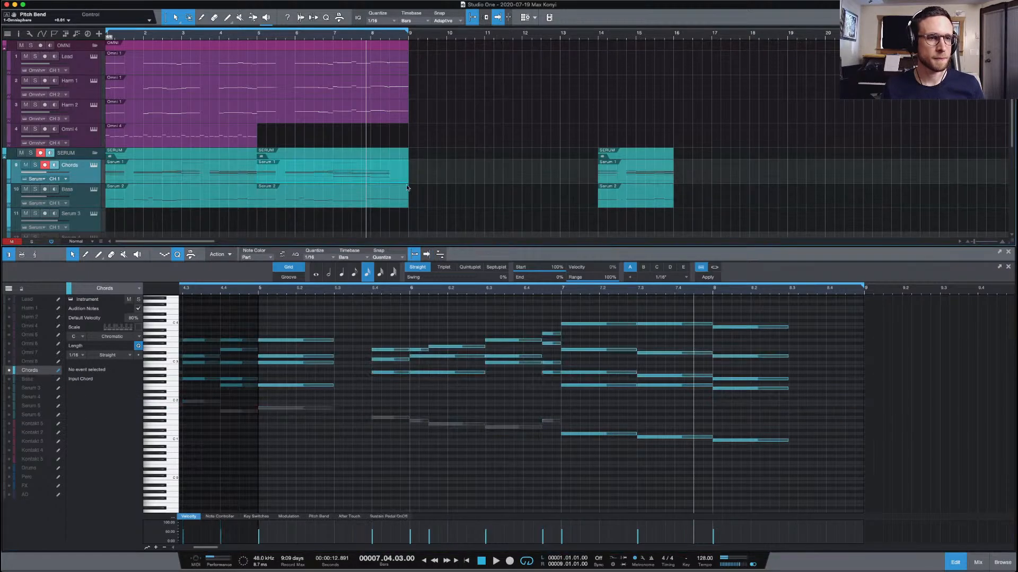
pyautogui.click(556, 390)
pyautogui.click(563, 402)
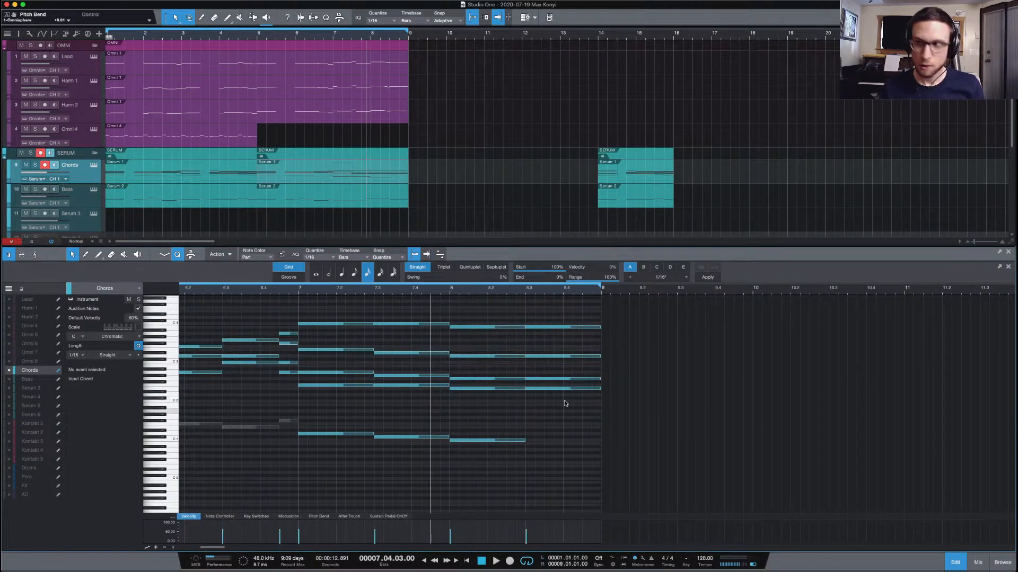
pyautogui.click(560, 328)
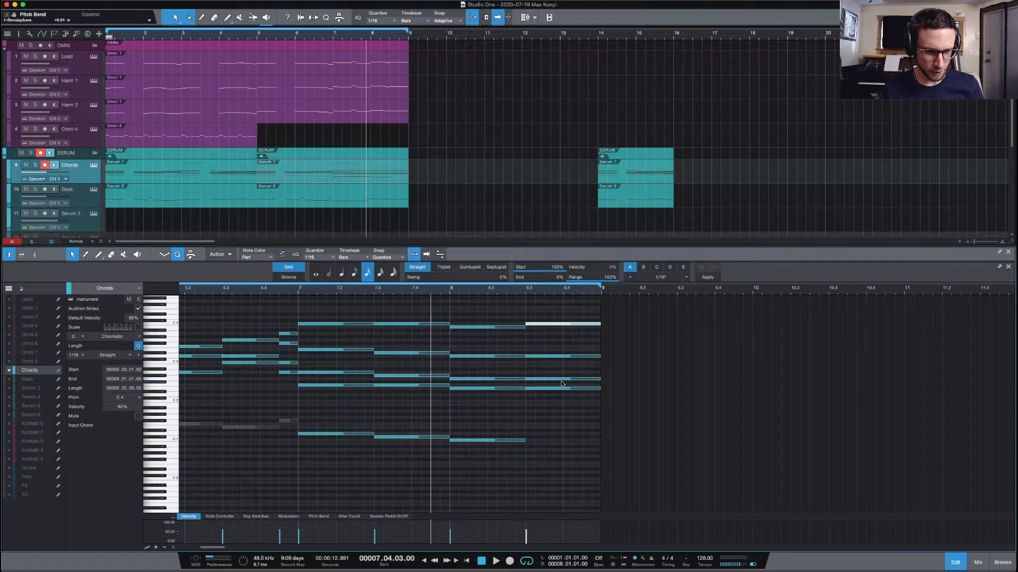
pyautogui.moveTo(565, 359); pyautogui.dragTo(565, 362)
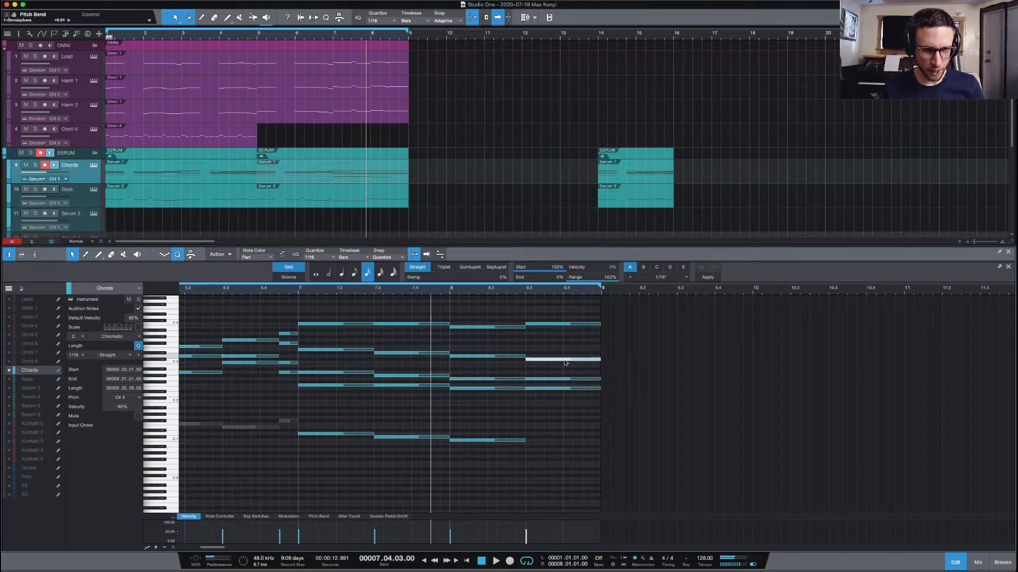
pyautogui.click(604, 365)
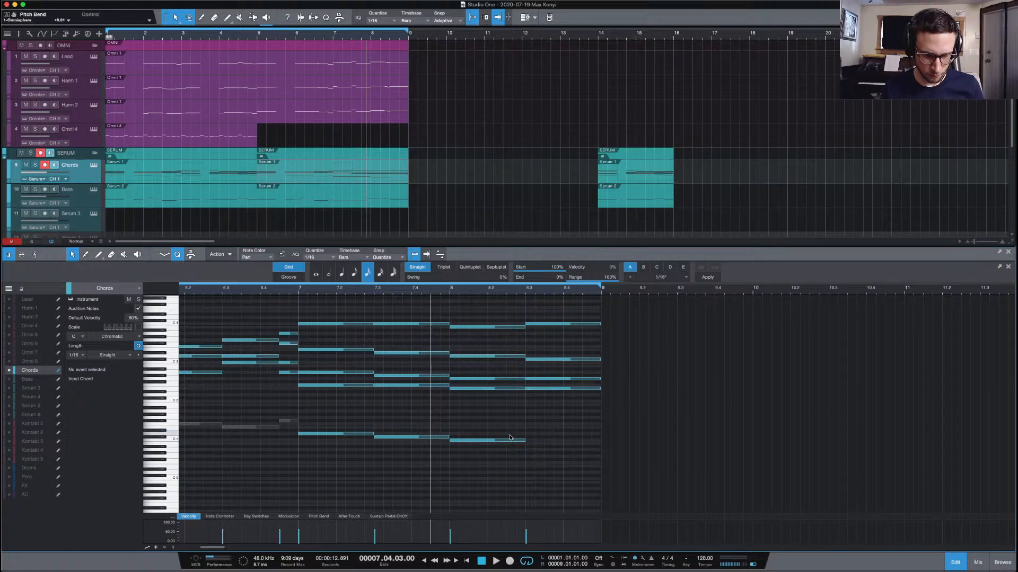
# Complete the beat 3 chord of bar 8 with a copied A#0 bottom note, F2 and A2 inner notes, and an added G3
pyautogui.moveTo(508, 441); pyautogui.dragTo(587, 450)
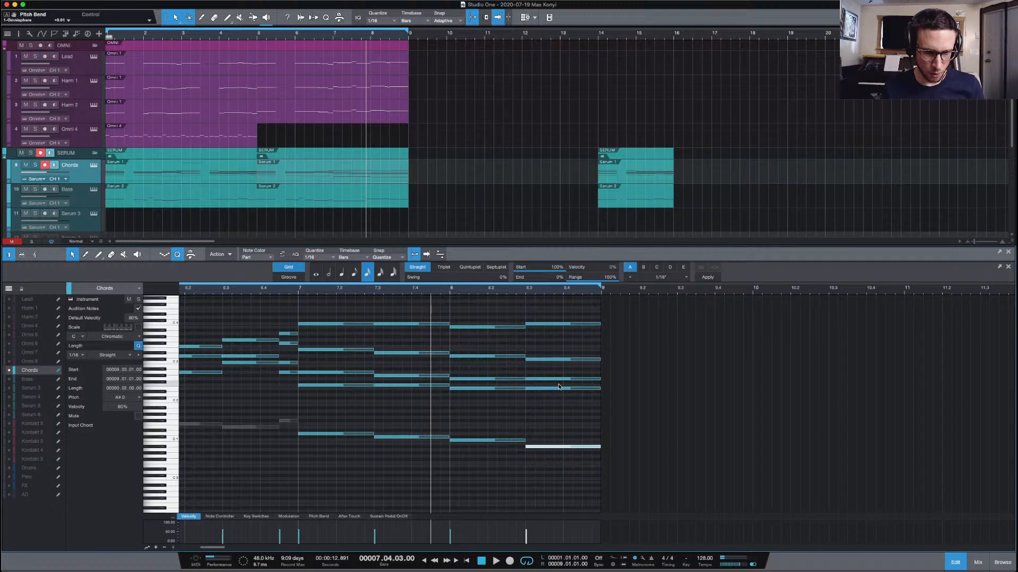
pyautogui.moveTo(556, 390); pyautogui.dragTo(554, 375)
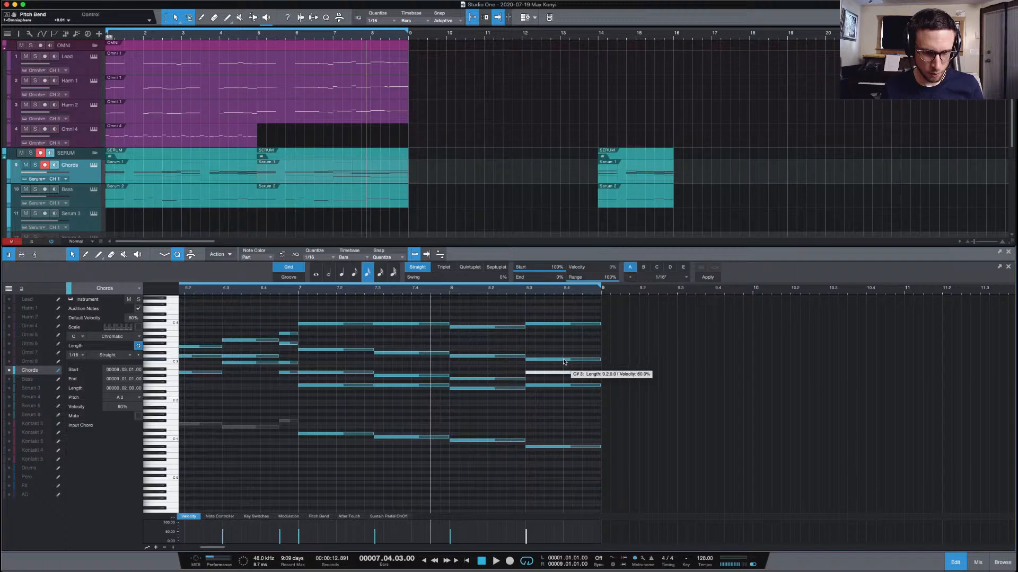
pyautogui.moveTo(561, 372); pyautogui.dragTo(563, 342)
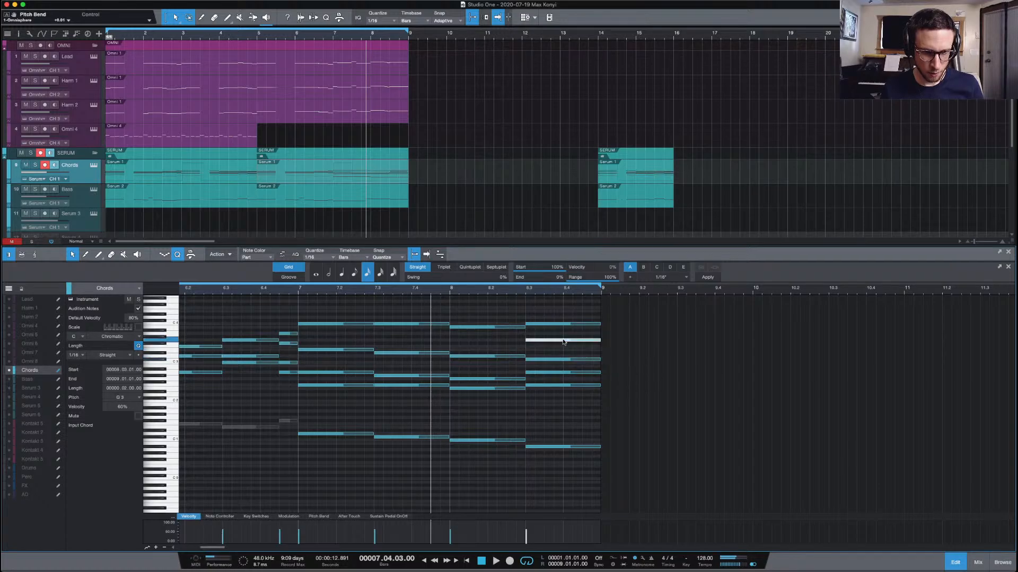
# Play from bar 8 beat 3 to hear the new last chord, then stop playback
pyautogui.click(529, 287)
pyautogui.press('space')
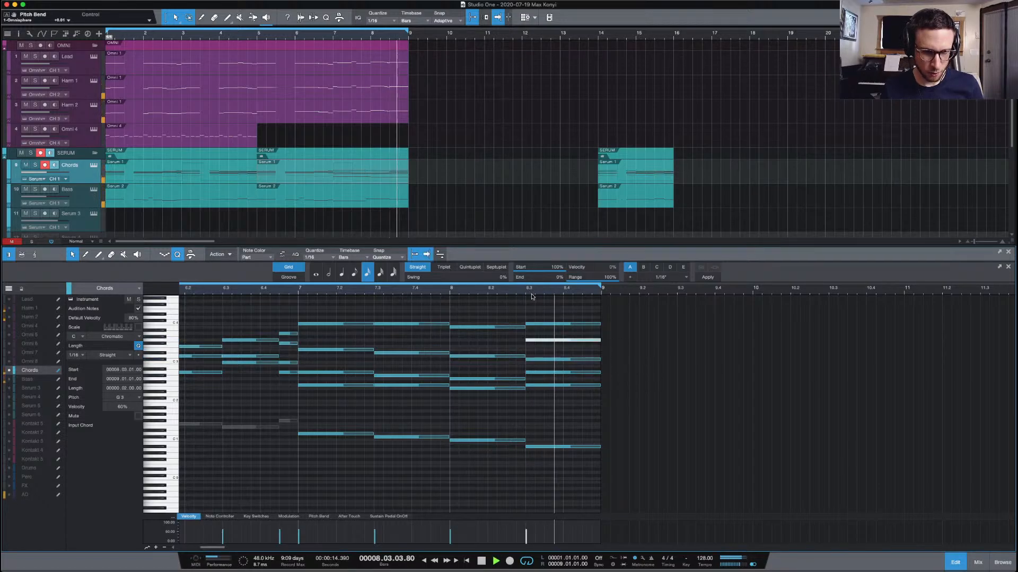
pyautogui.click(530, 290)
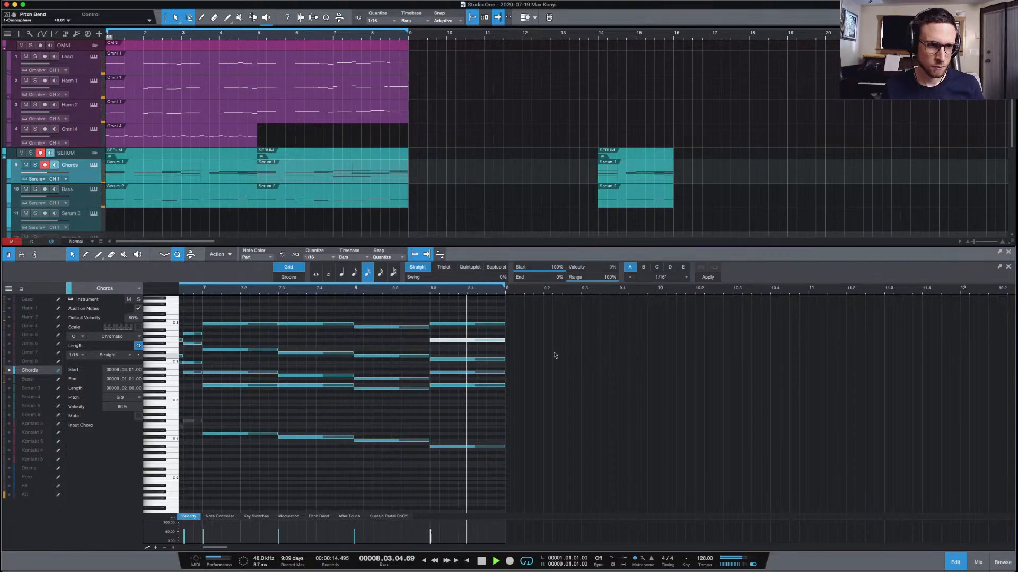
pyautogui.press('space')
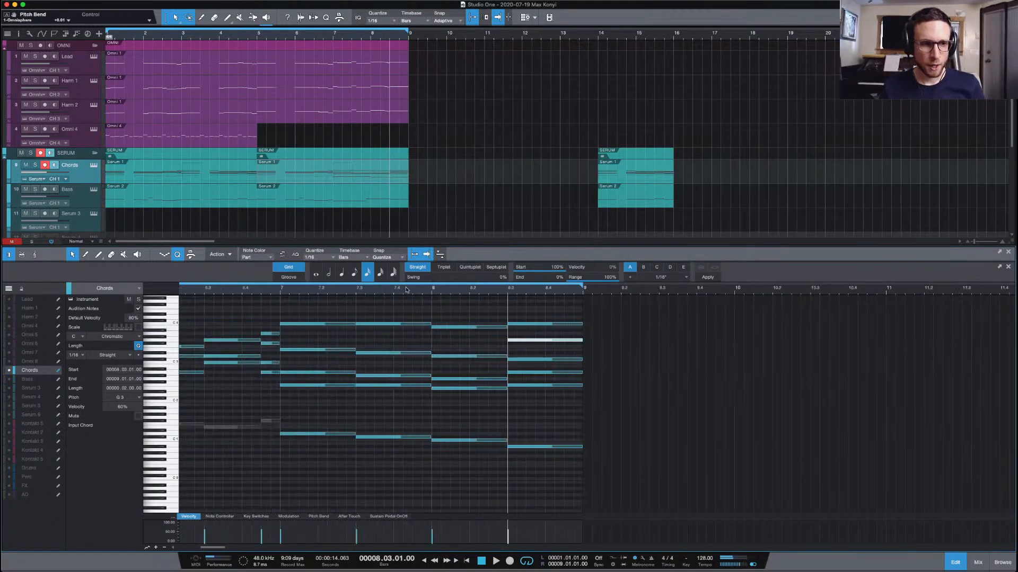
# Play from bar 7 and from bar 8 beat 3 to judge the last chord within the progression
pyautogui.click(274, 294)
pyautogui.press('space')
pyautogui.click(465, 310)
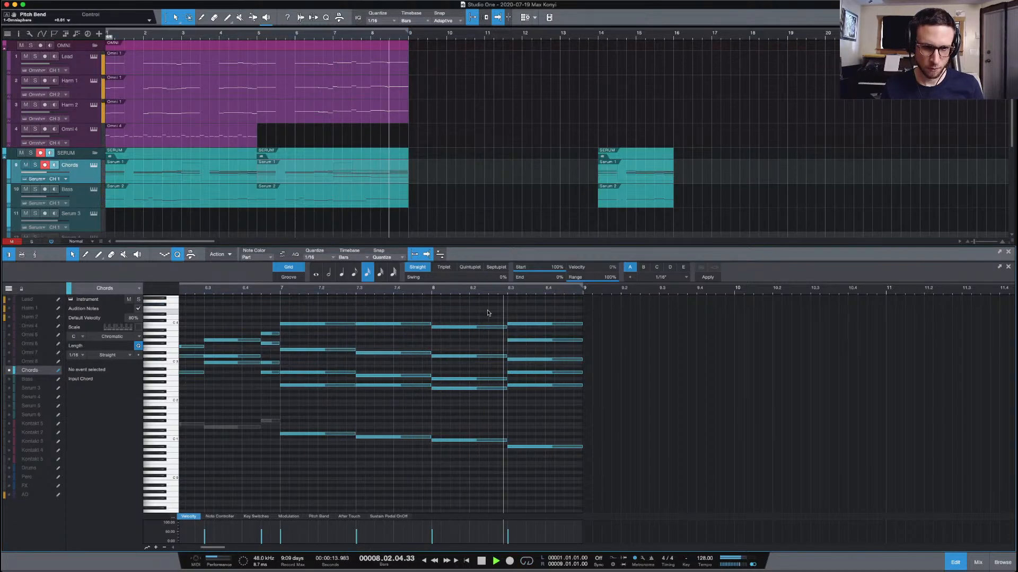
pyautogui.press('space')
pyautogui.click(508, 290)
pyautogui.press('space')
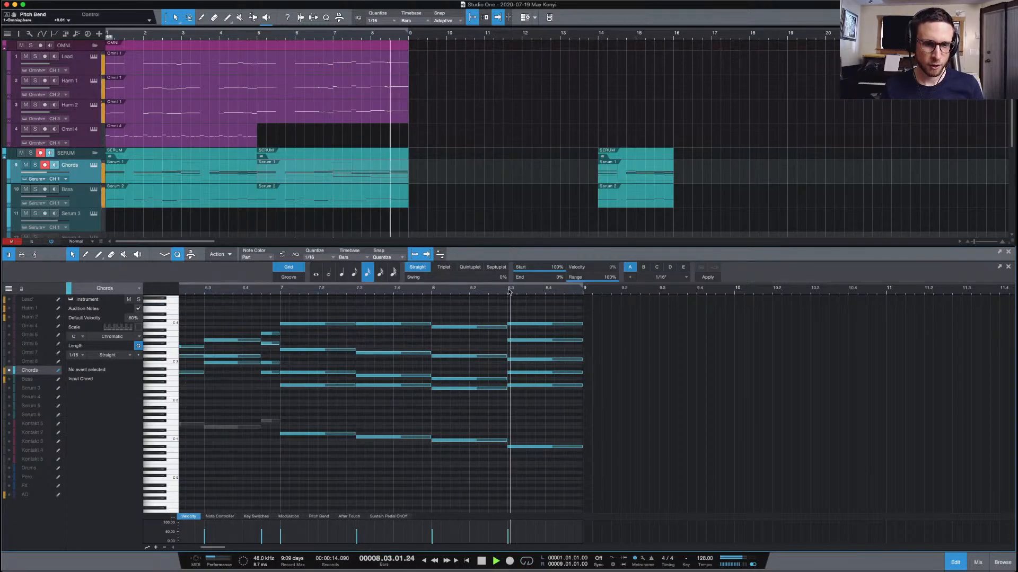
pyautogui.press('space')
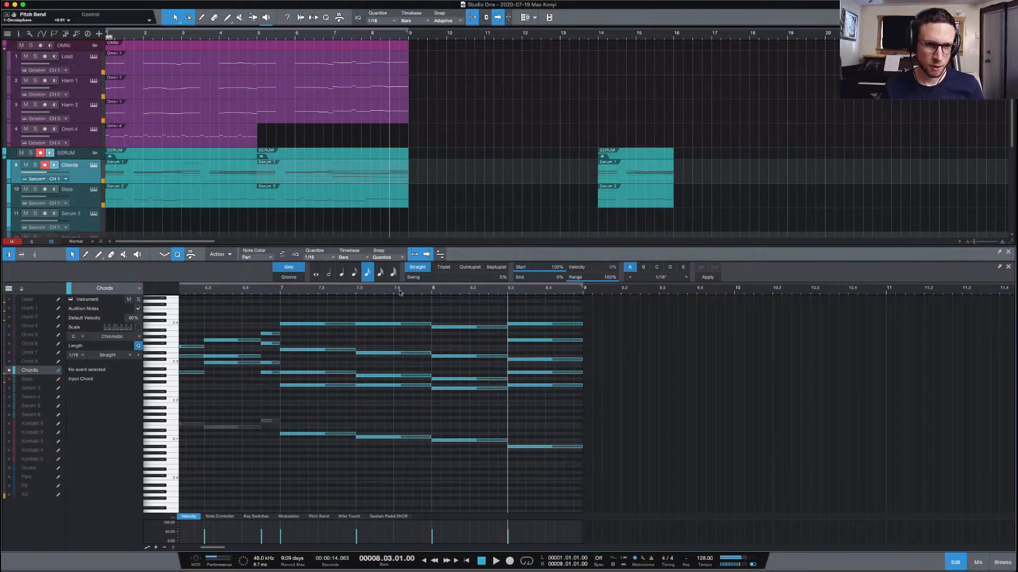
pyautogui.click(281, 290)
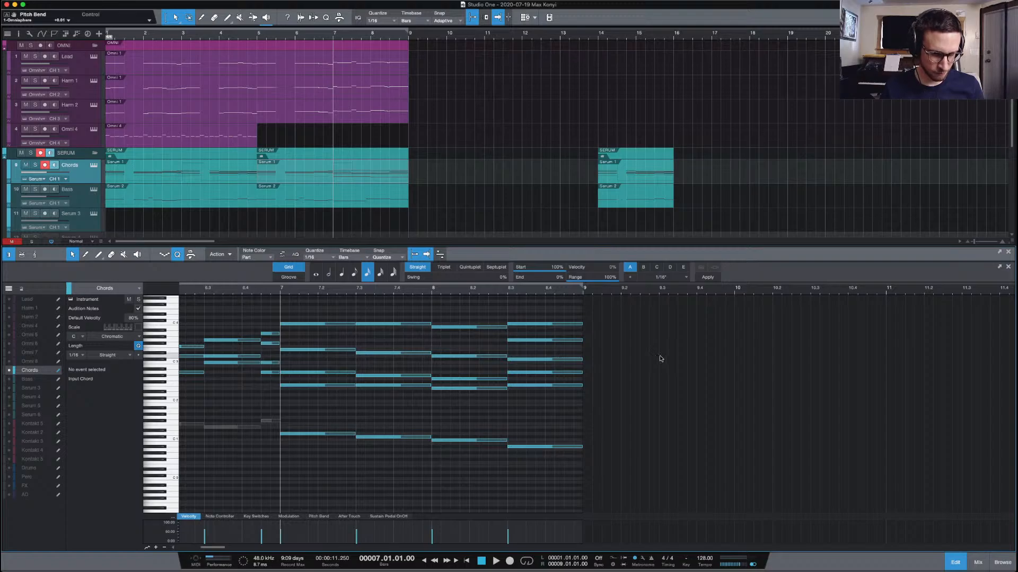
pyautogui.press('space')
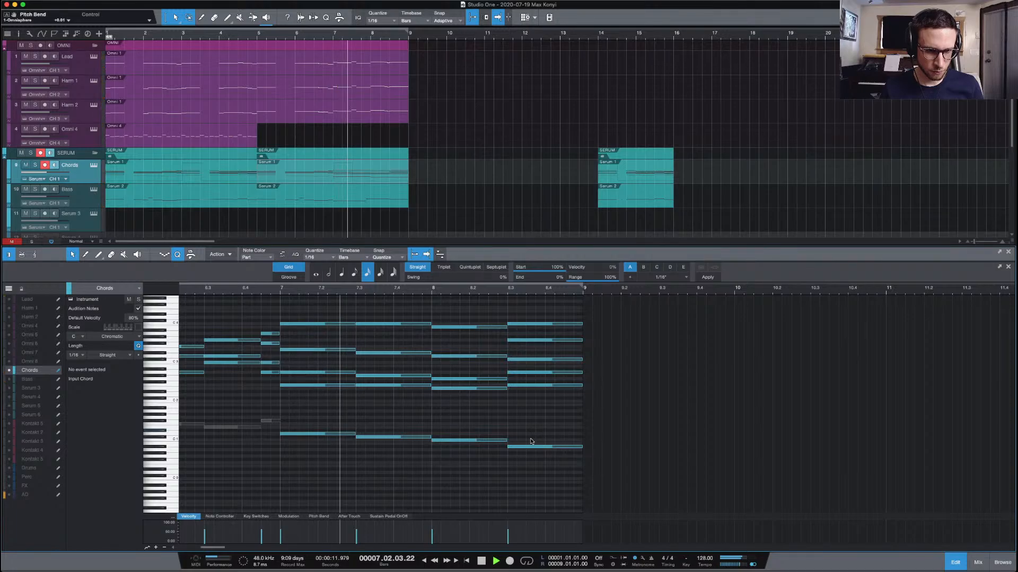
pyautogui.press('space')
# Raise the bottom note of the Chords part's last chord to G1 and lower the Bass part's last note to G1
pyautogui.moveTo(532, 447); pyautogui.dragTo(531, 416)
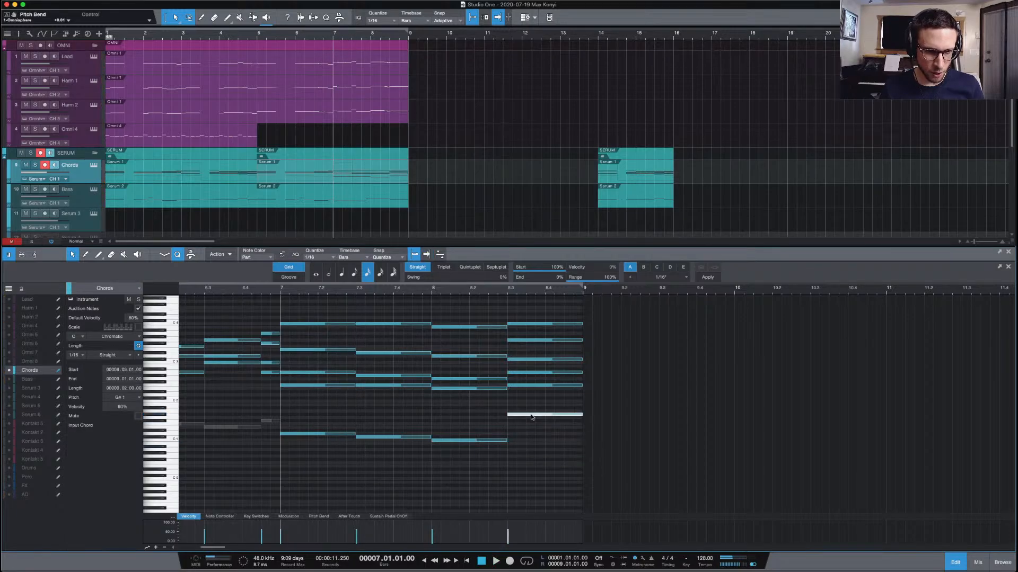
pyautogui.click(392, 207)
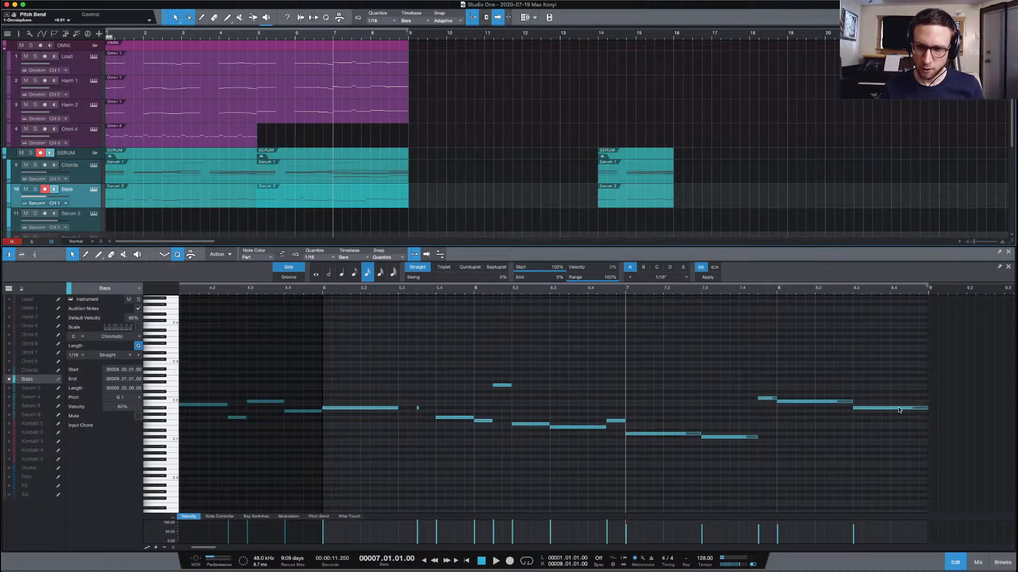
pyautogui.moveTo(900, 410); pyautogui.dragTo(899, 419)
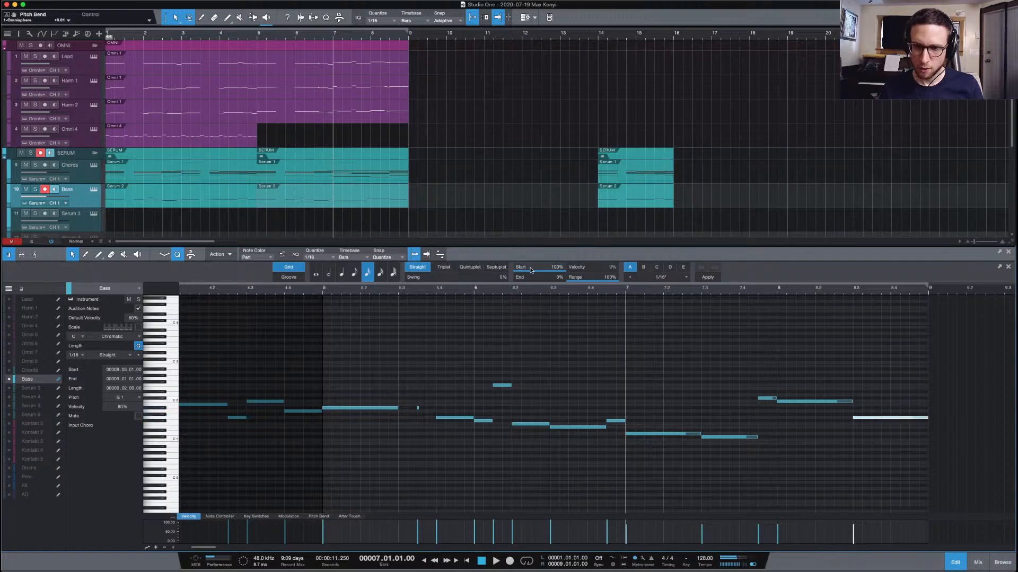
# Raise the A2 to A#2 and the G3 to A3 in the Chords part's last chord
pyautogui.click(401, 171)
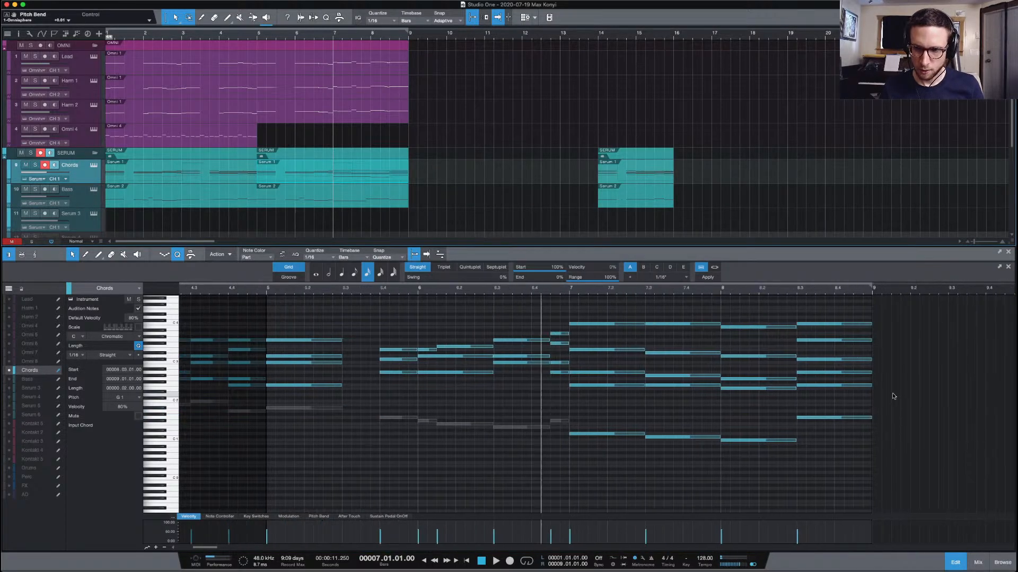
pyautogui.click(795, 409)
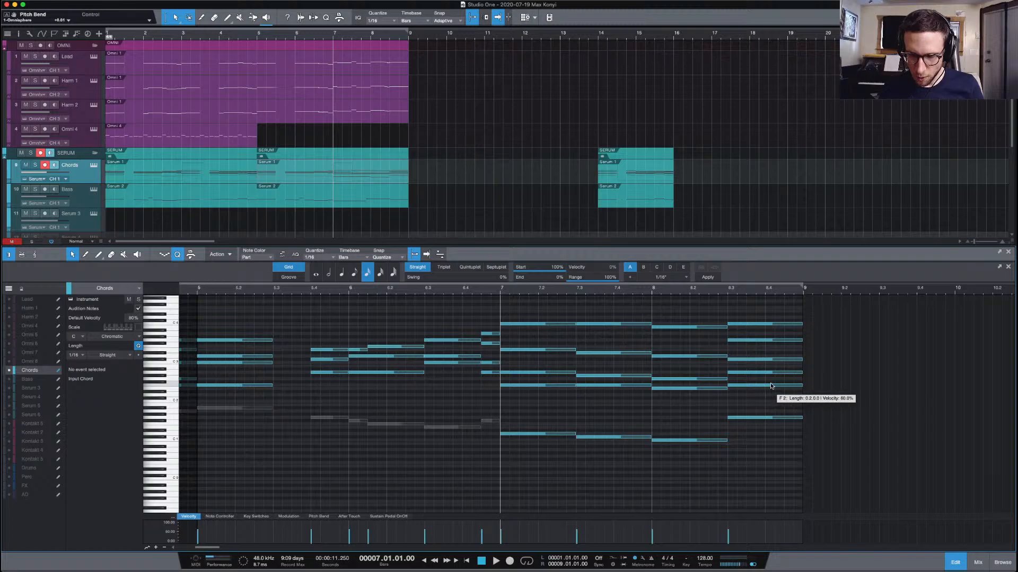
pyautogui.click(757, 373)
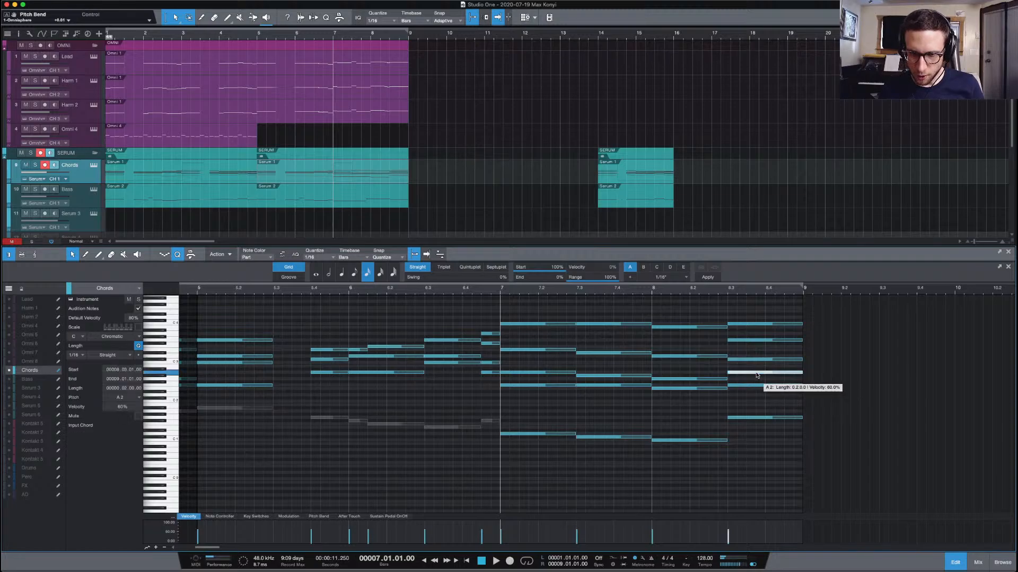
pyautogui.moveTo(757, 374); pyautogui.dragTo(756, 372)
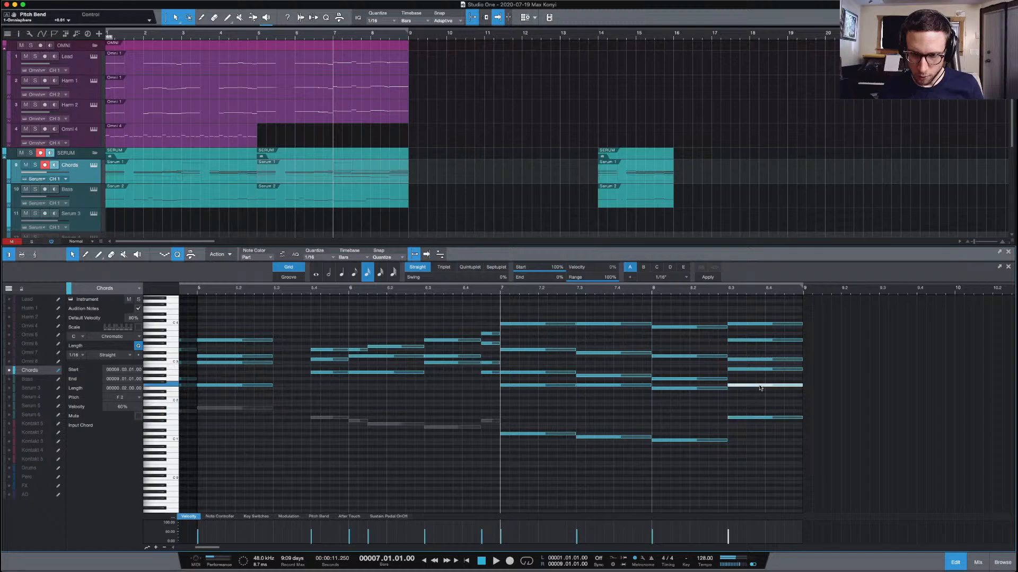
pyautogui.moveTo(760, 388); pyautogui.dragTo(757, 334)
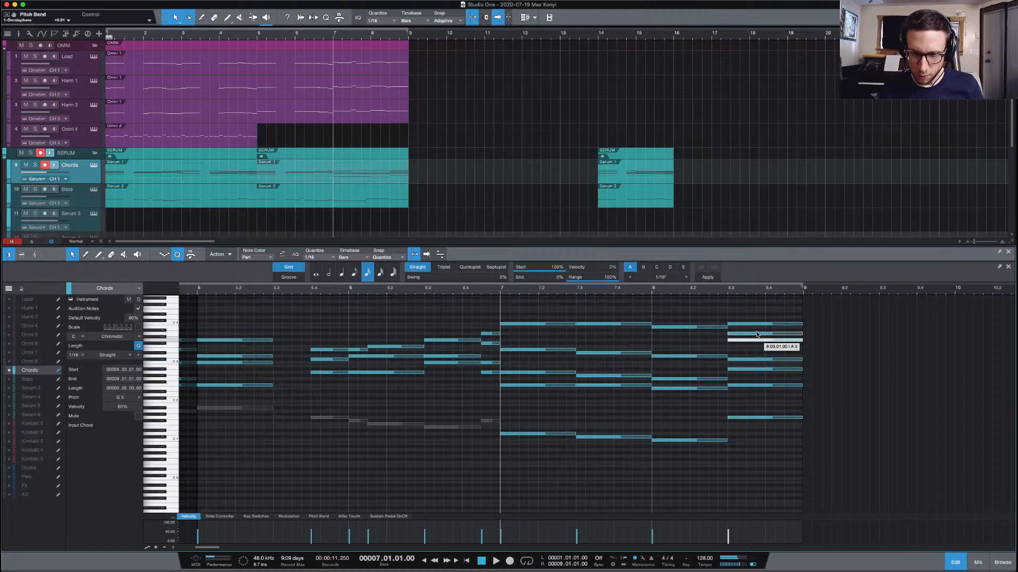
# Play the last chord from bar 8 beat 3 in the full mix and with the Chords track soloed
pyautogui.click(734, 295)
pyautogui.press('space')
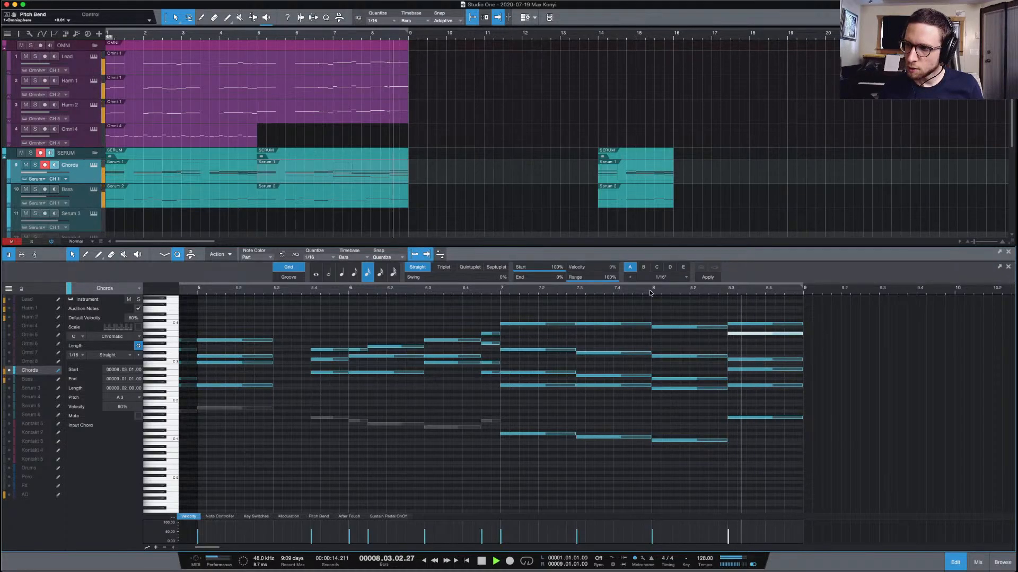
pyautogui.press('space')
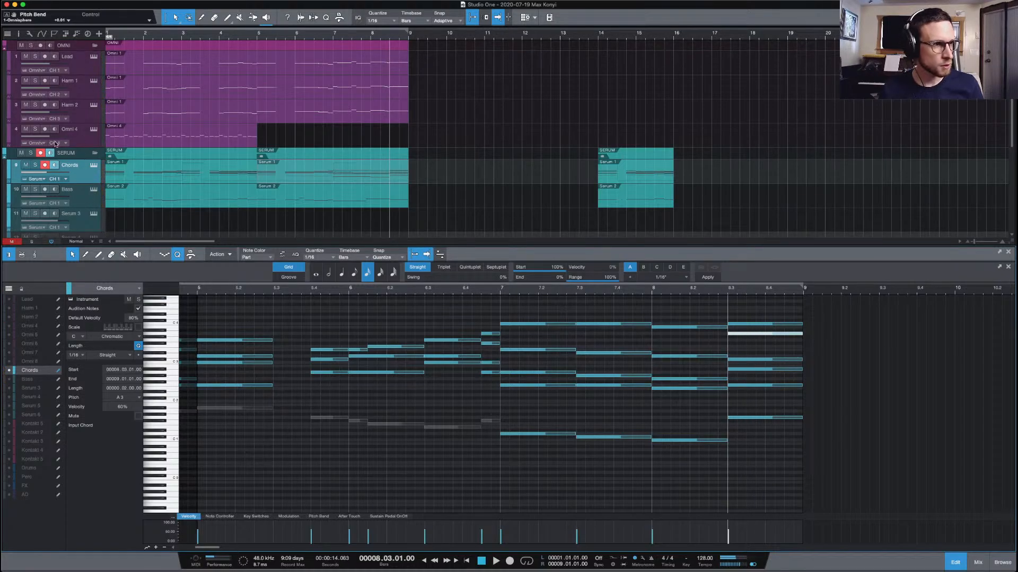
pyautogui.click(35, 165)
pyautogui.press('space')
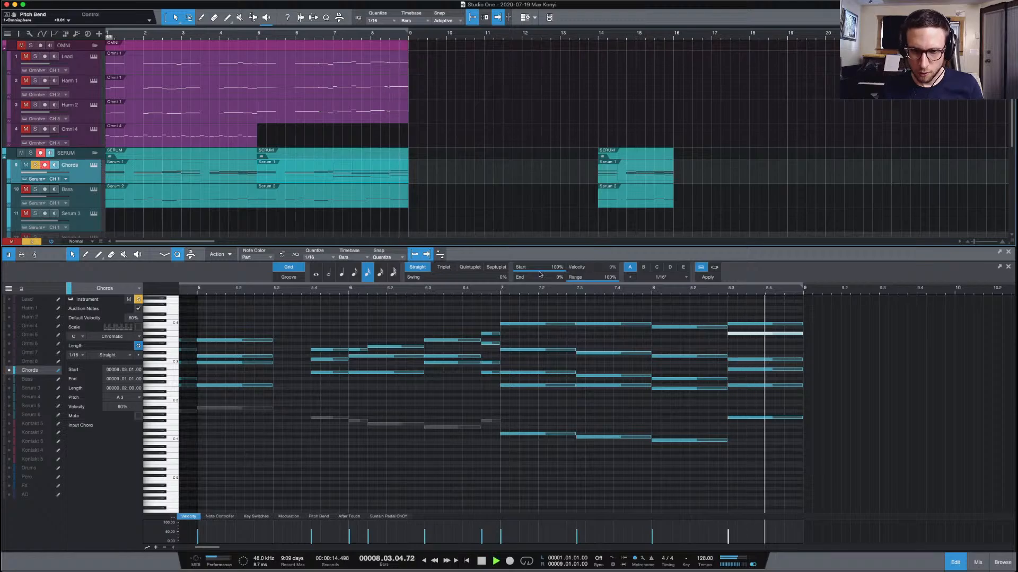
pyautogui.press('space')
# Lower the last chord's bottom note to A#0 and play the soloed chord from bar 8 beat 3
pyautogui.click(759, 417)
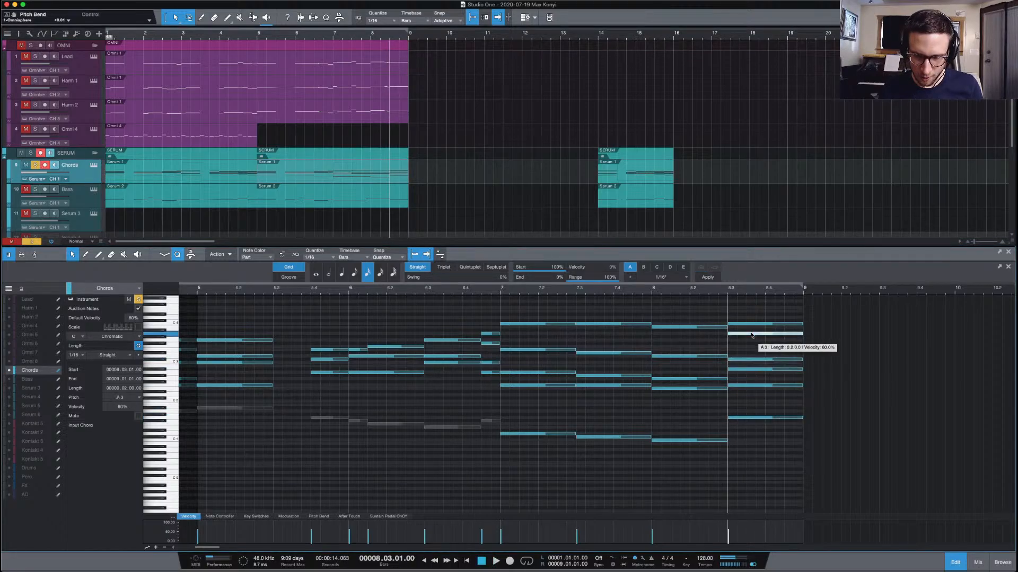
pyautogui.click(787, 309)
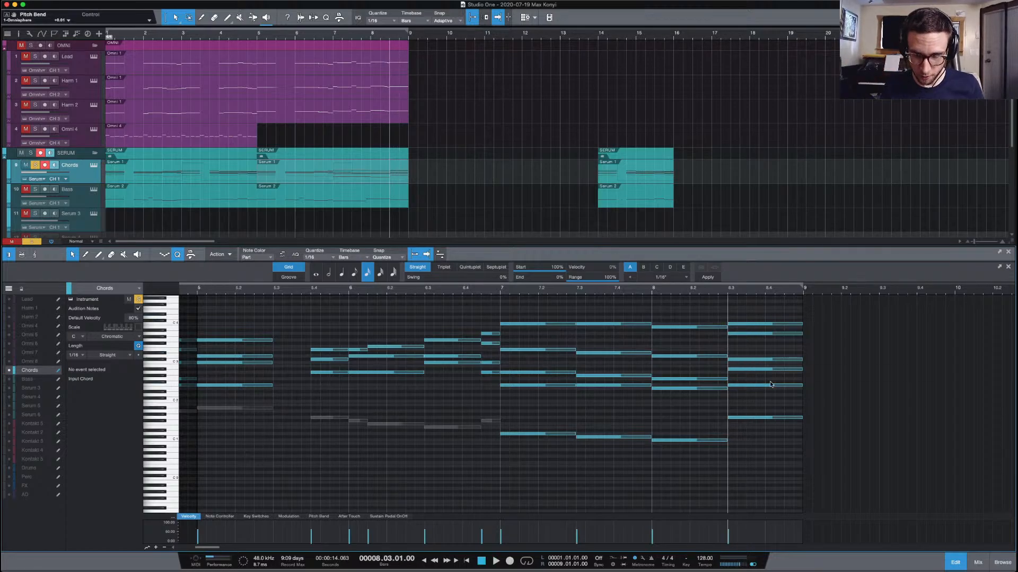
pyautogui.moveTo(755, 420); pyautogui.dragTo(755, 448)
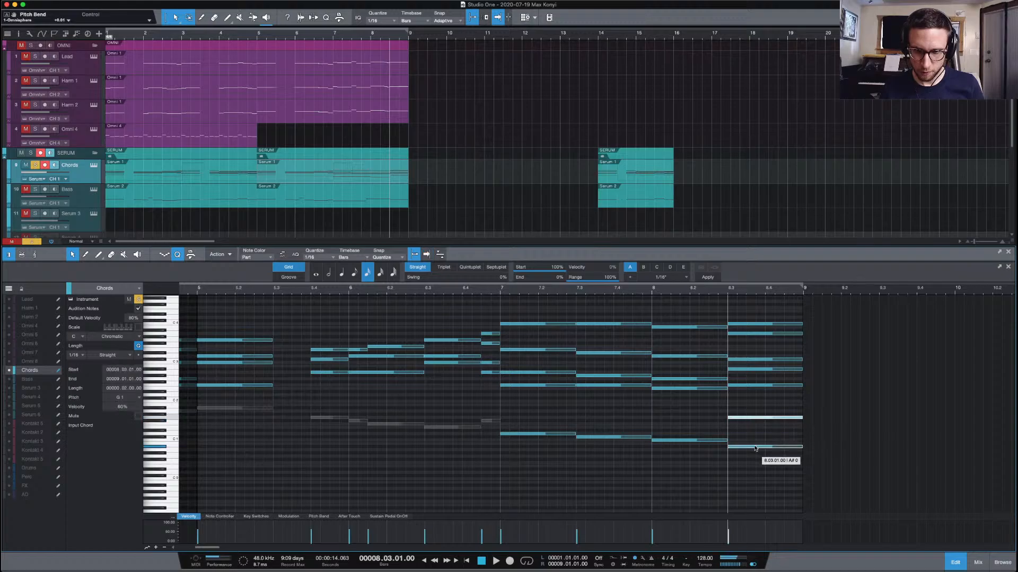
pyautogui.click(756, 360)
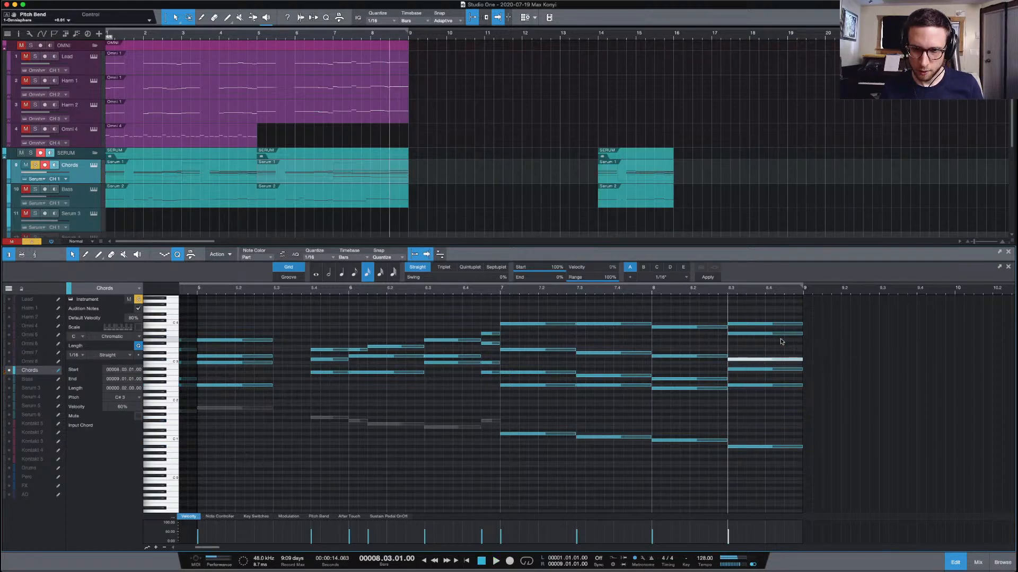
pyautogui.press('space')
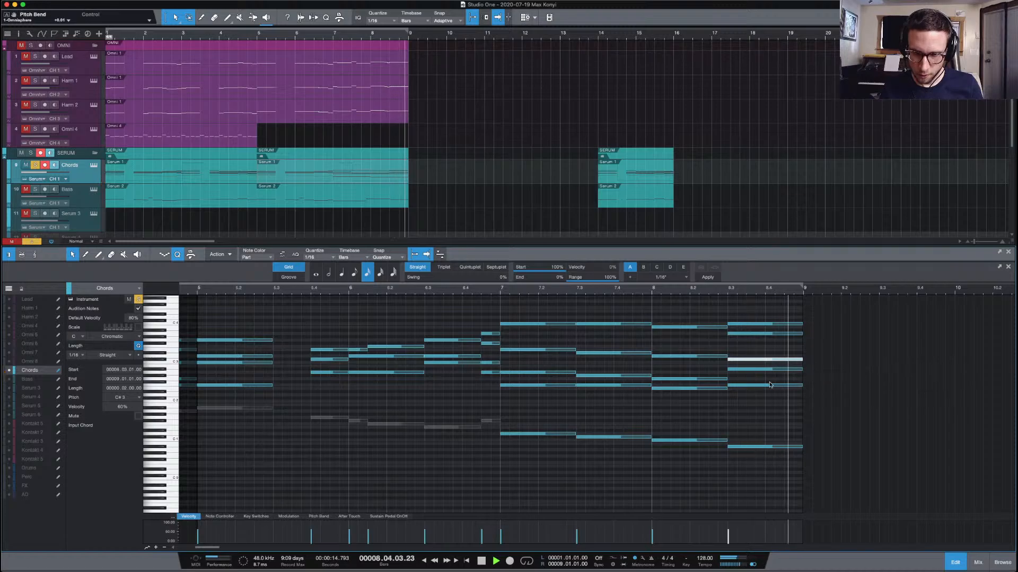
pyautogui.press('space')
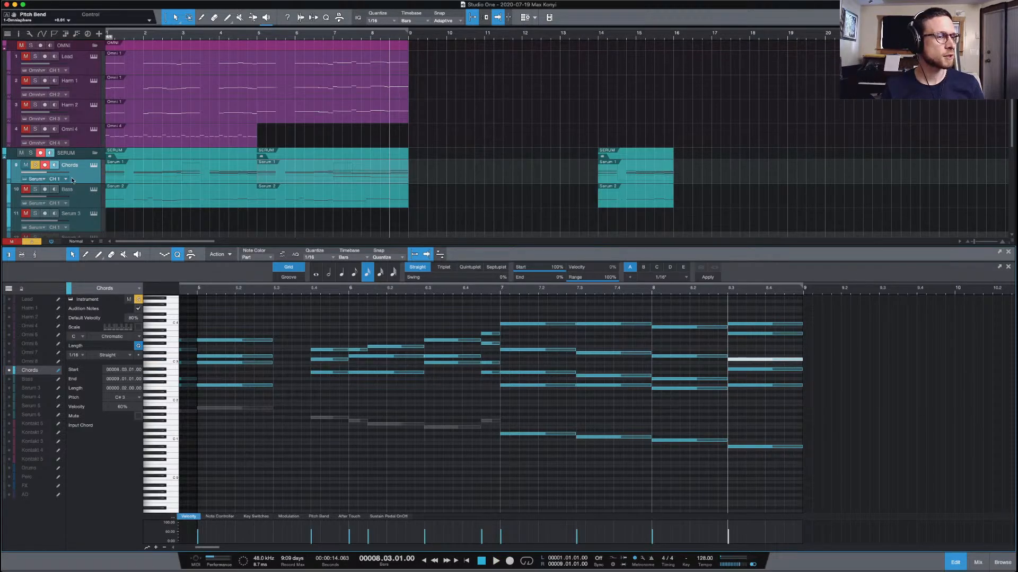
# Unsolo the Chords track and raise the Bass part's last note to A#1, checking it in playback from bar 8 beat 3
pyautogui.click(35, 165)
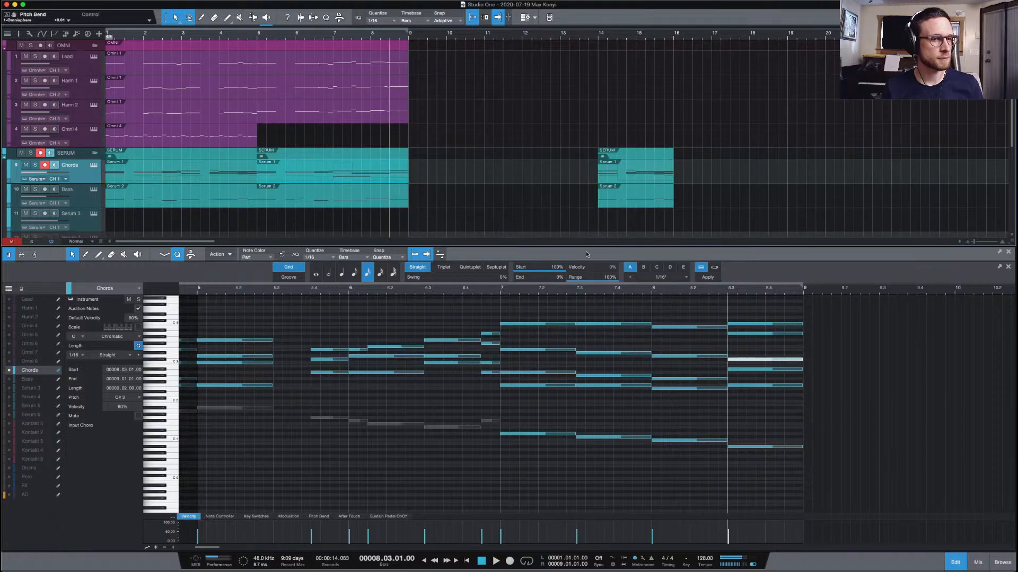
pyautogui.press('space')
pyautogui.click(402, 207)
pyautogui.press('space')
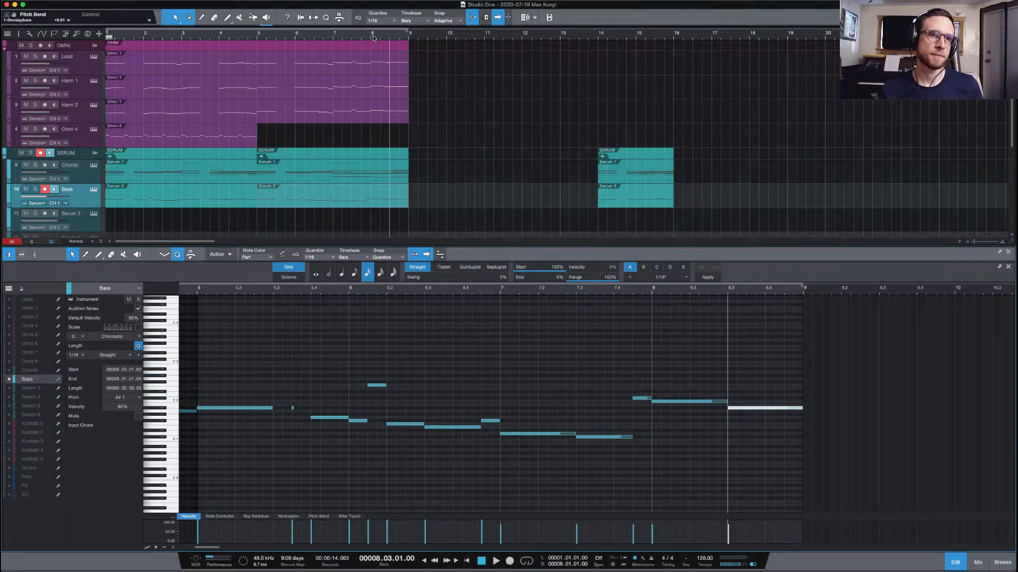
pyautogui.press('space')
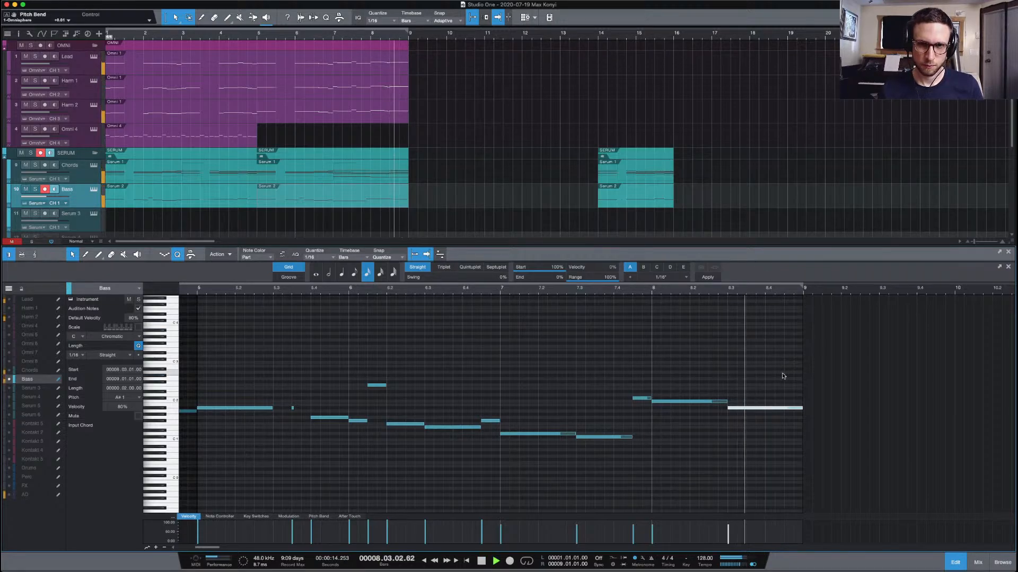
pyautogui.press('space')
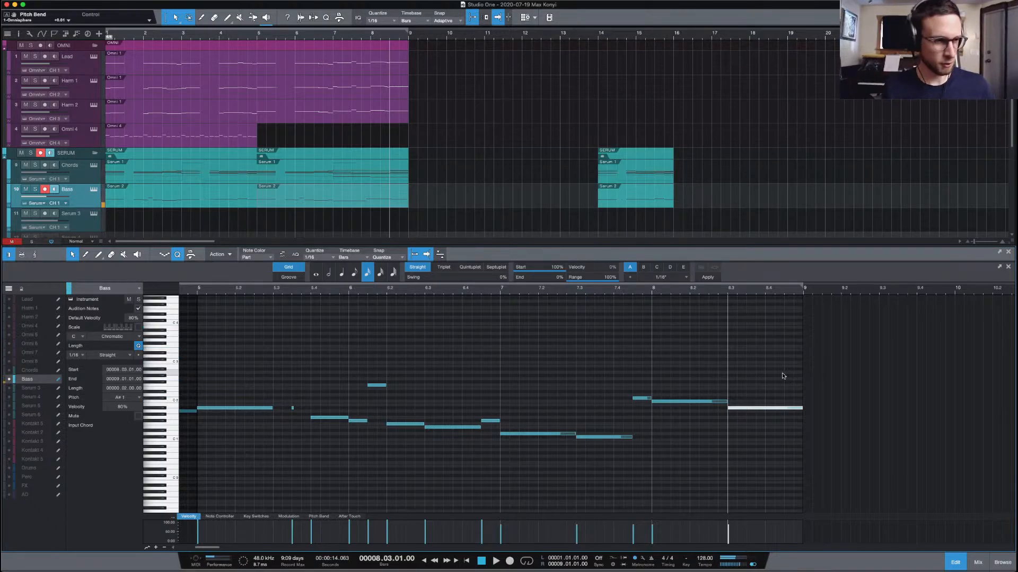
# Raise the bottom note of the Chords part's last chord to C#1 and delete its C4 top note
pyautogui.click(90, 180)
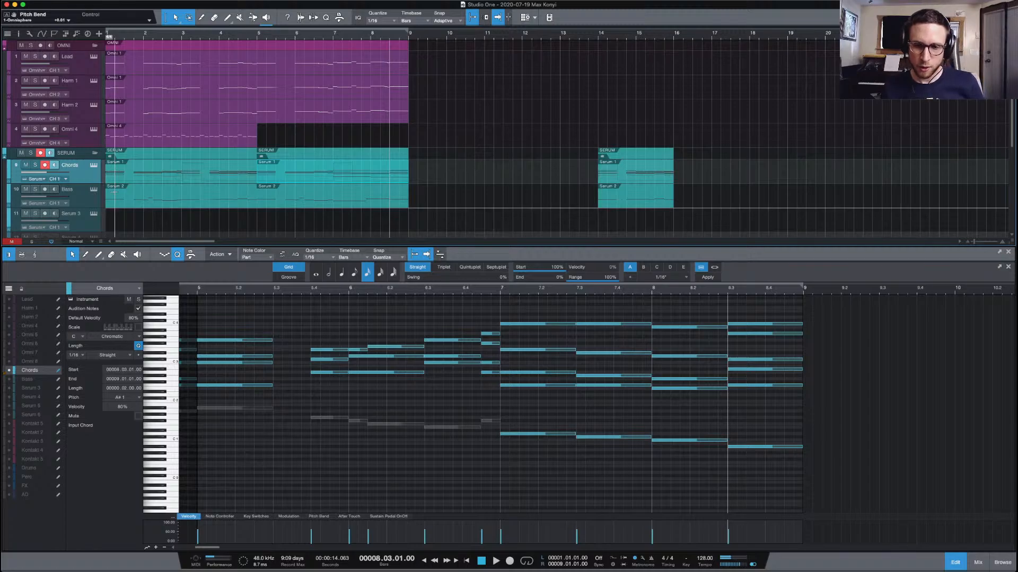
pyautogui.moveTo(757, 446); pyautogui.dragTo(757, 440)
pyautogui.click(756, 424)
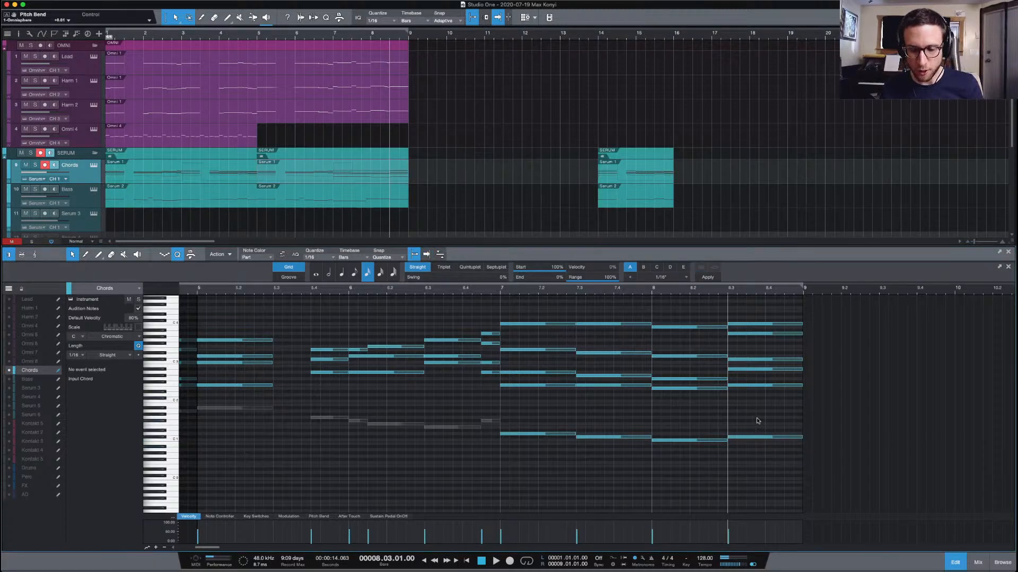
pyautogui.click(760, 325)
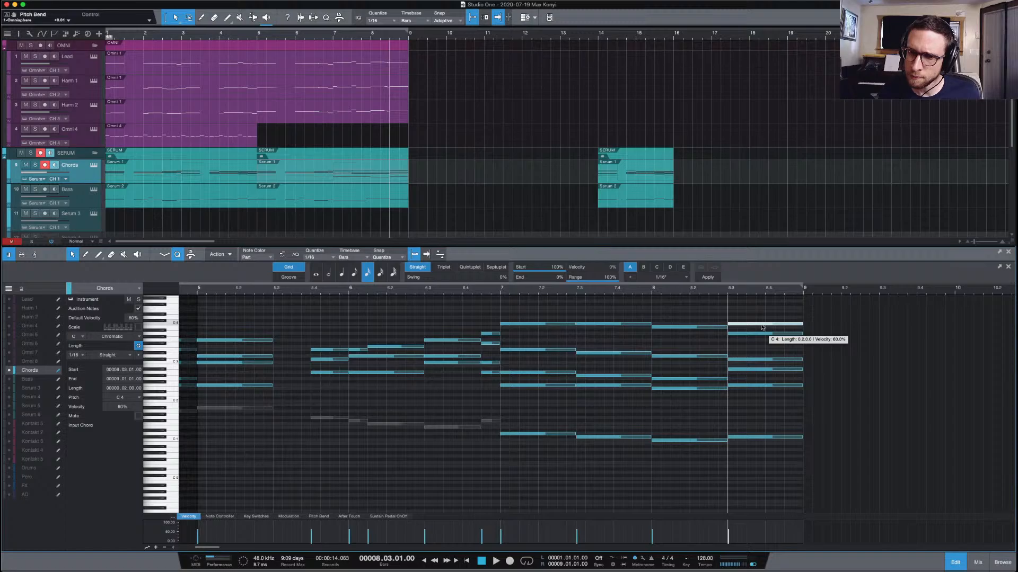
pyautogui.moveTo(761, 327); pyautogui.dragTo(759, 337)
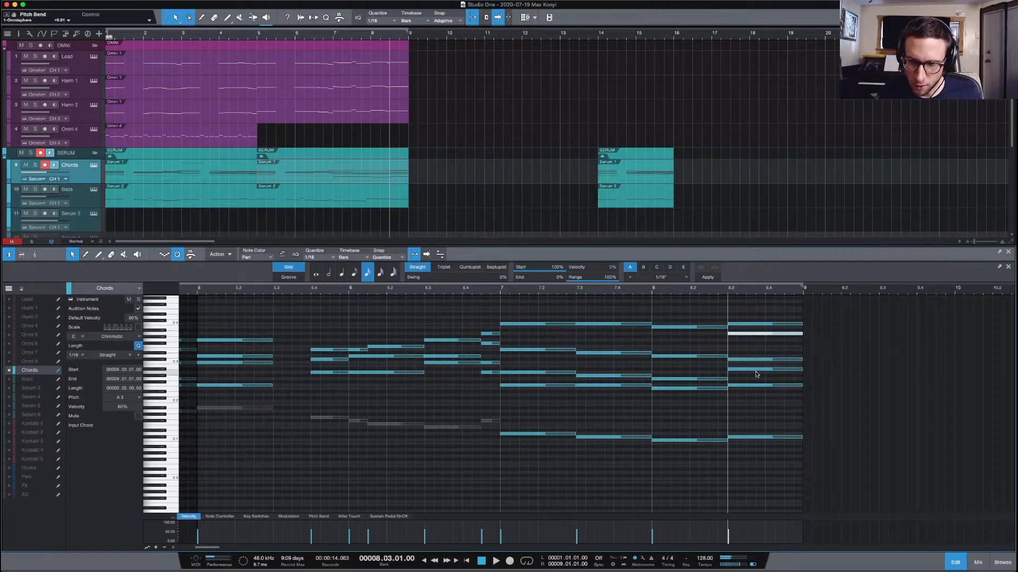
pyautogui.doubleClick(748, 325)
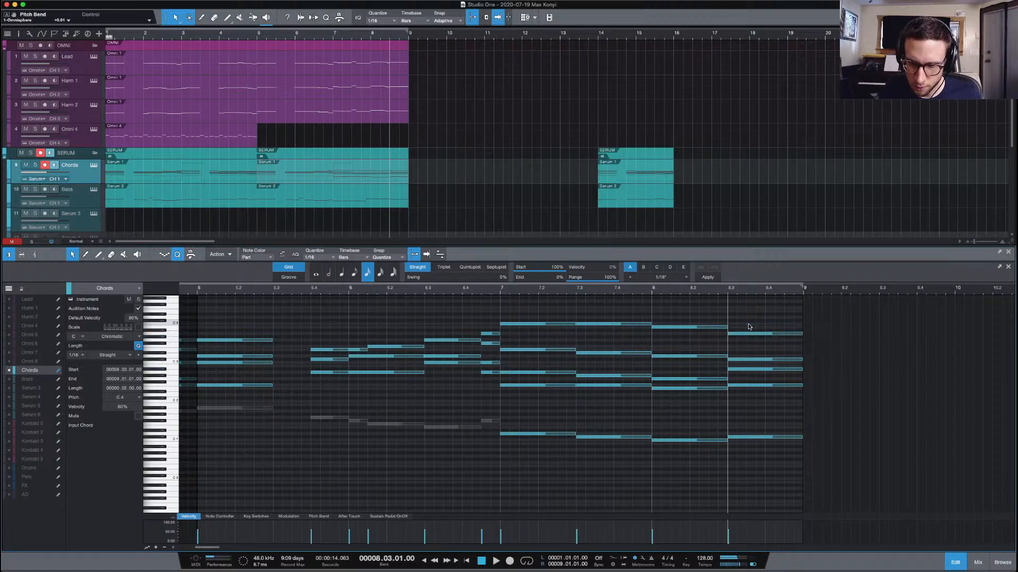
pyautogui.click(766, 447)
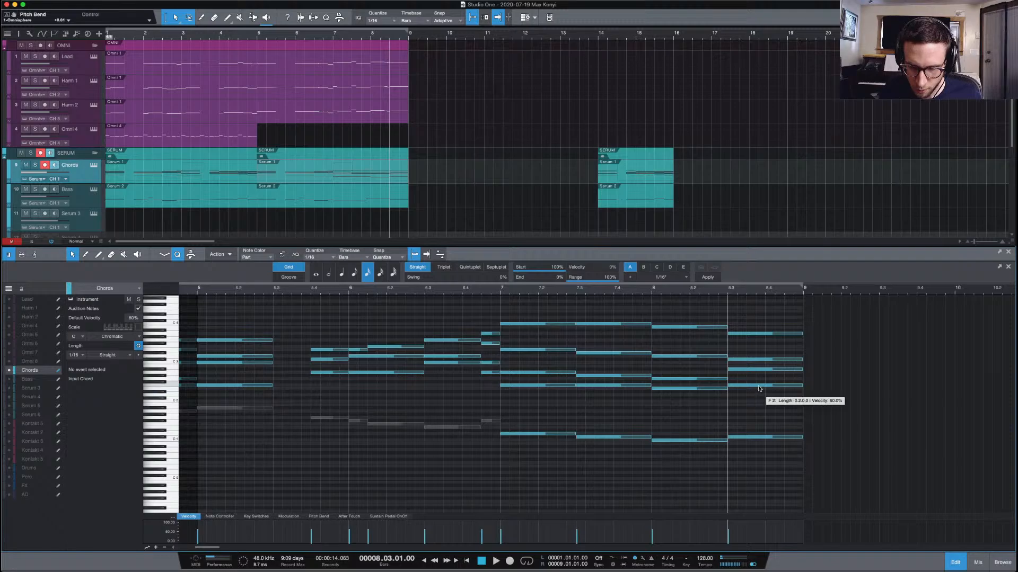
# Lower the last chord's F2 to E2, raise its A#2 to B2, and audition the notes
pyautogui.click(760, 386)
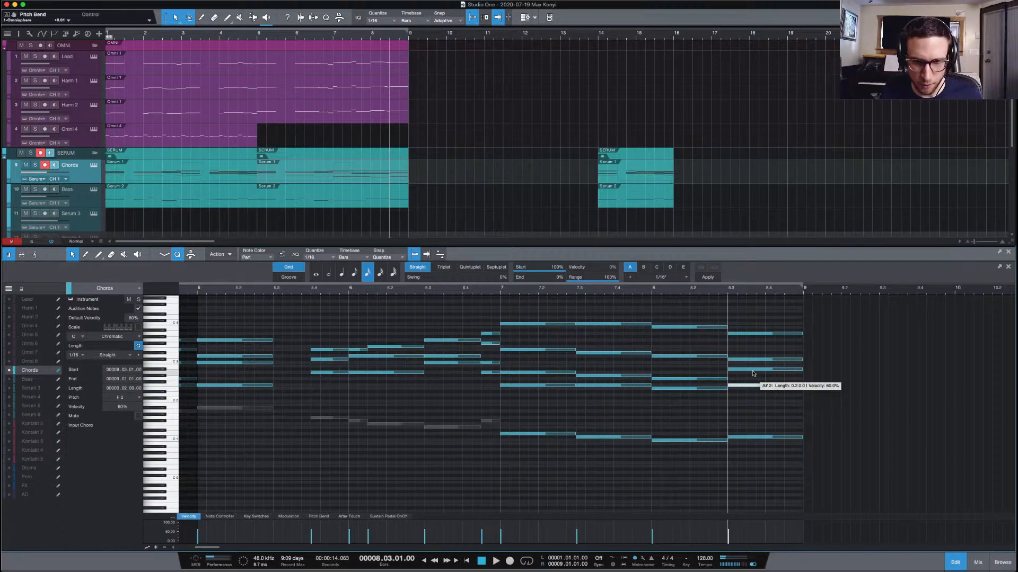
pyautogui.moveTo(760, 386); pyautogui.dragTo(750, 364)
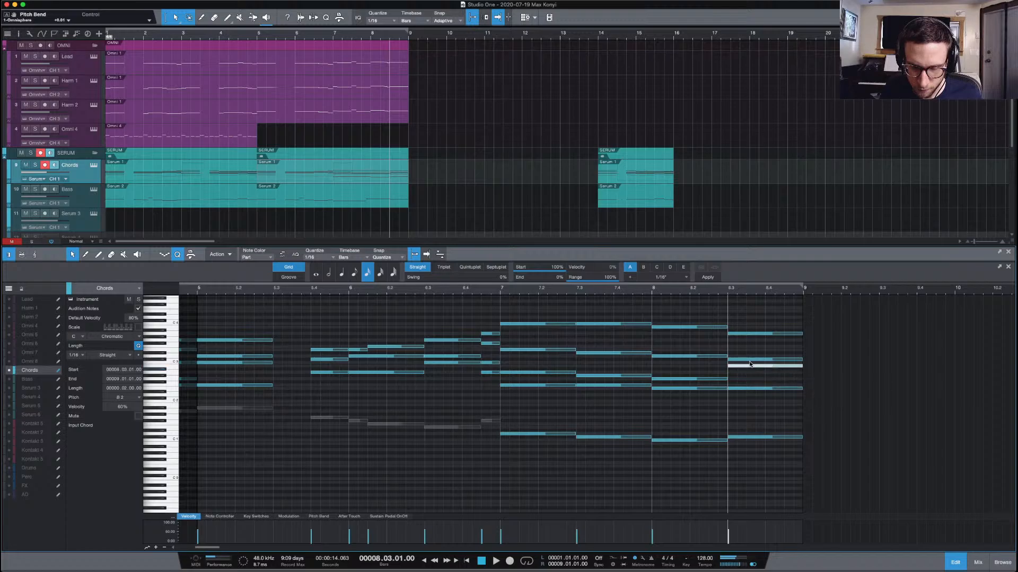
pyautogui.click(761, 438)
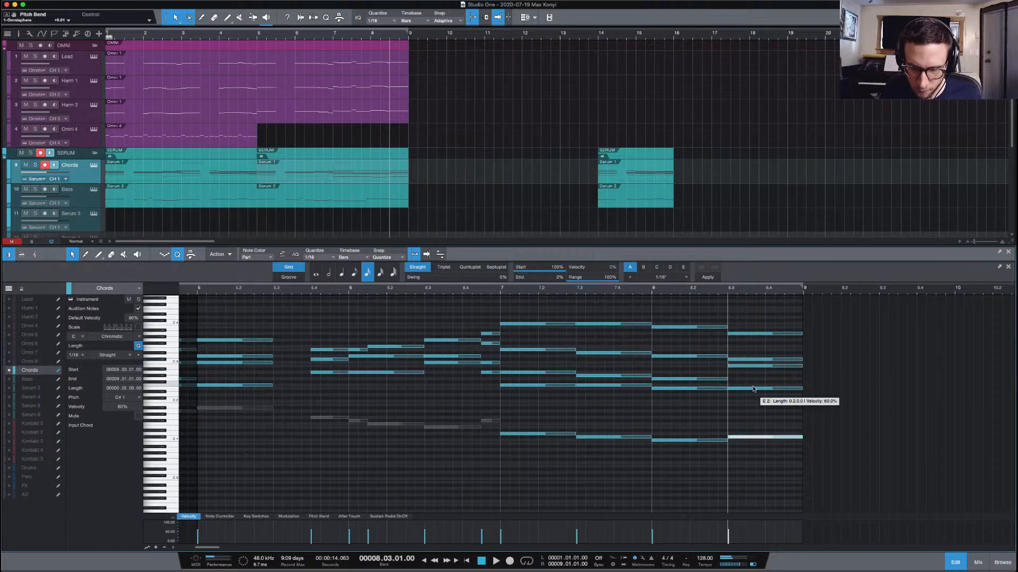
pyautogui.click(762, 389)
pyautogui.click(752, 366)
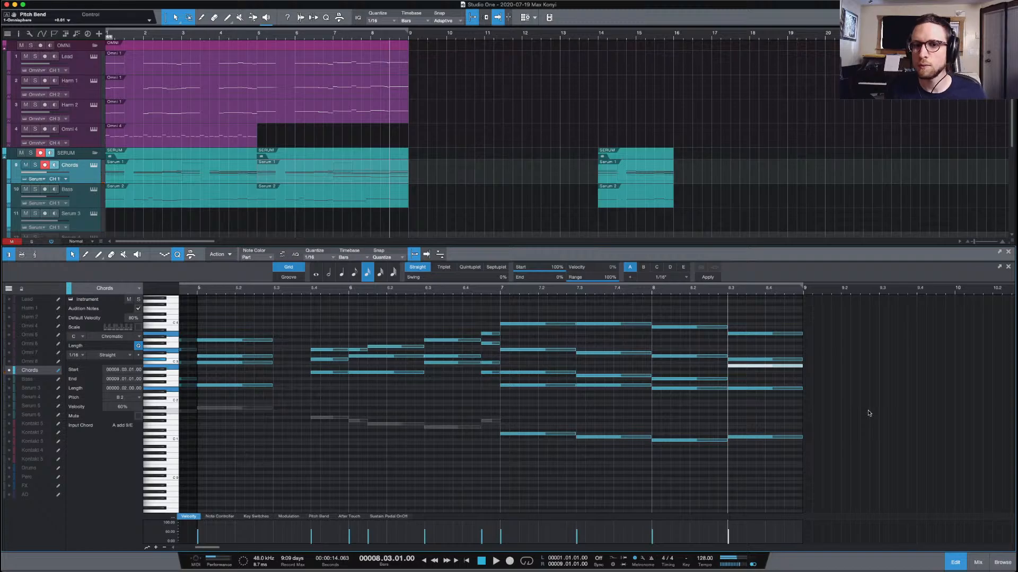
# Lower the last chord's C#3 to A2 and play the revised chord from bar 8 beat 3
pyautogui.click(751, 329)
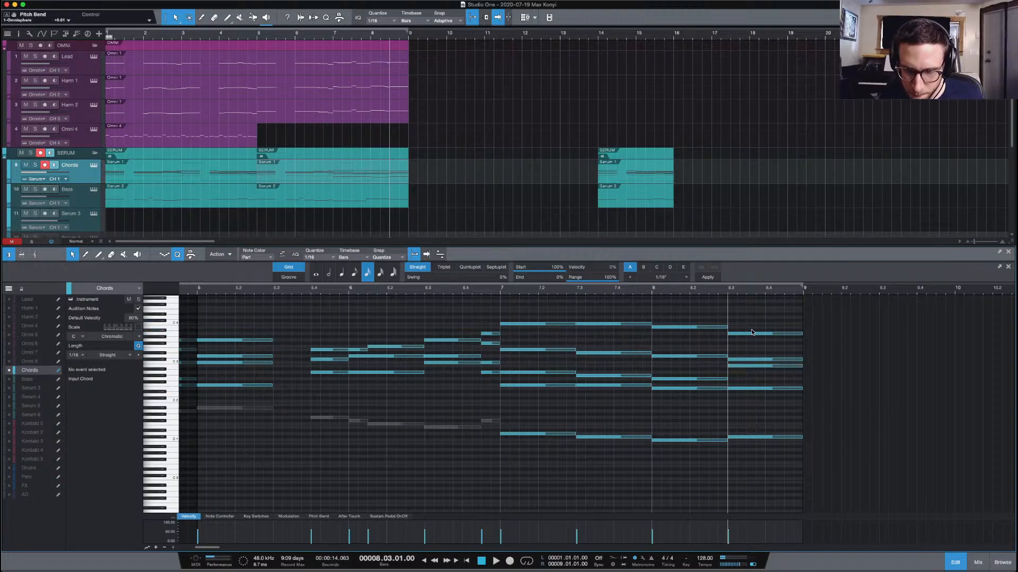
pyautogui.moveTo(758, 358); pyautogui.dragTo(765, 440)
pyautogui.press('space')
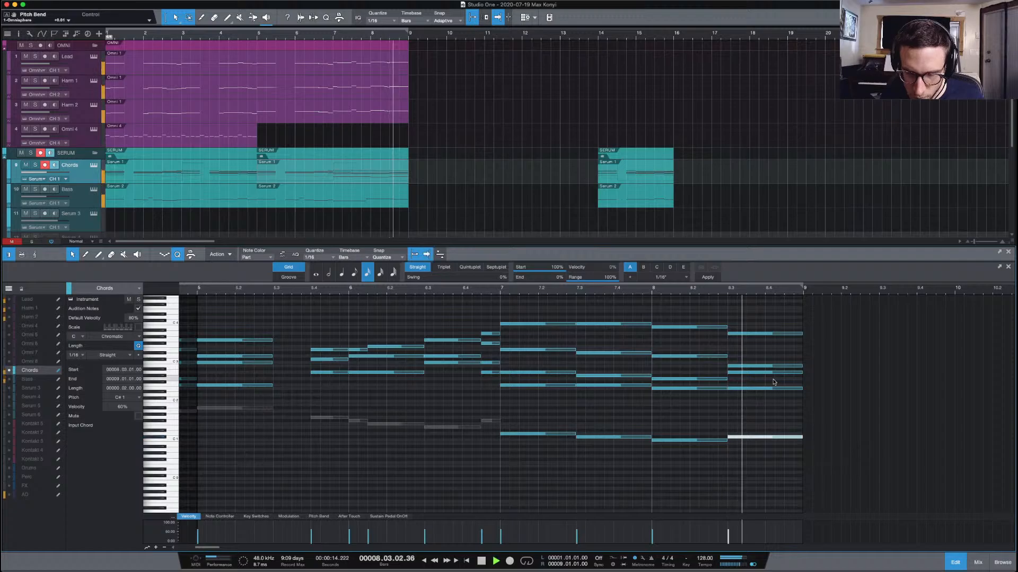
pyautogui.press('space')
# Raise the Bass part's last note to C#2, play it from bar 8 beat 3, and reopen the Chords part
pyautogui.click(402, 196)
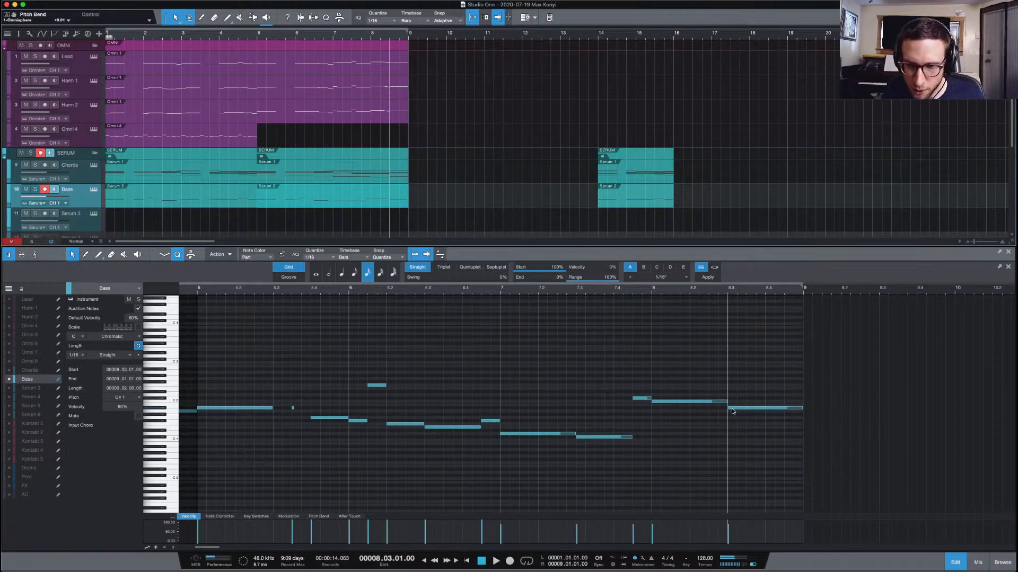
pyautogui.moveTo(758, 408); pyautogui.dragTo(758, 398)
pyautogui.press('space')
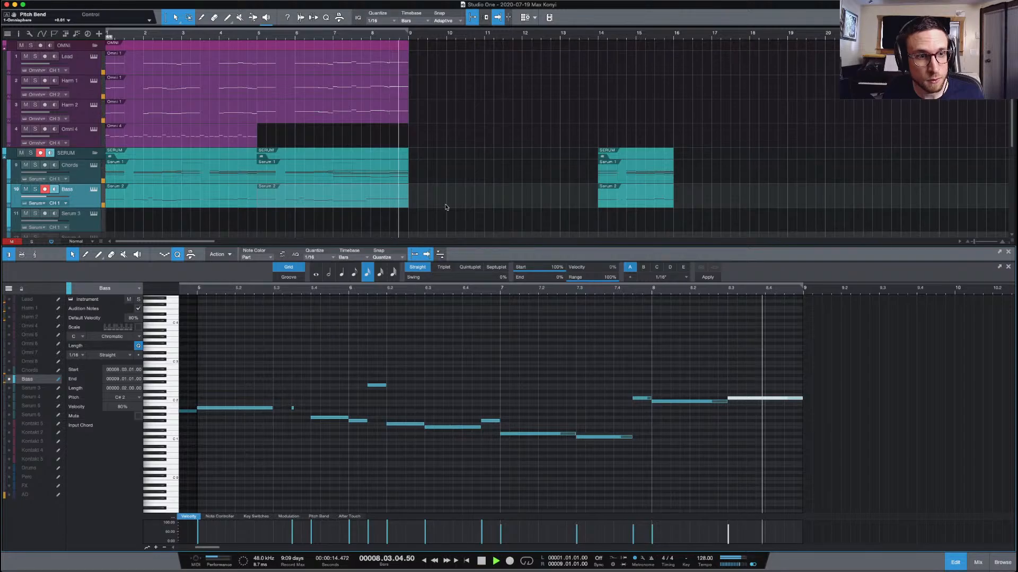
pyautogui.click(402, 179)
pyautogui.press('space')
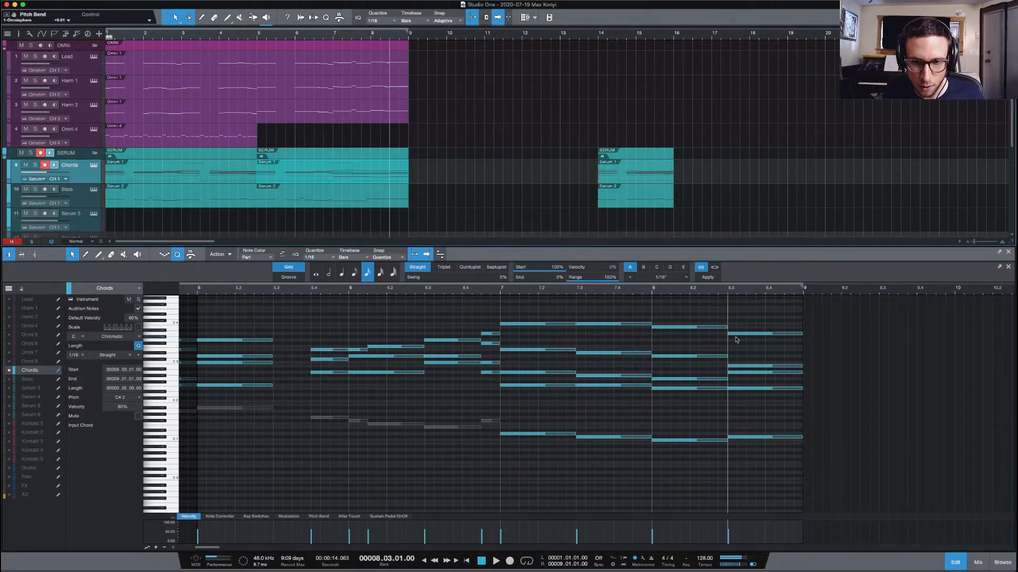
# Audition the individual notes of the Chords part's last chord, then play it from bar 8 beat 3
pyautogui.click(748, 334)
pyautogui.click(752, 365)
pyautogui.click(758, 372)
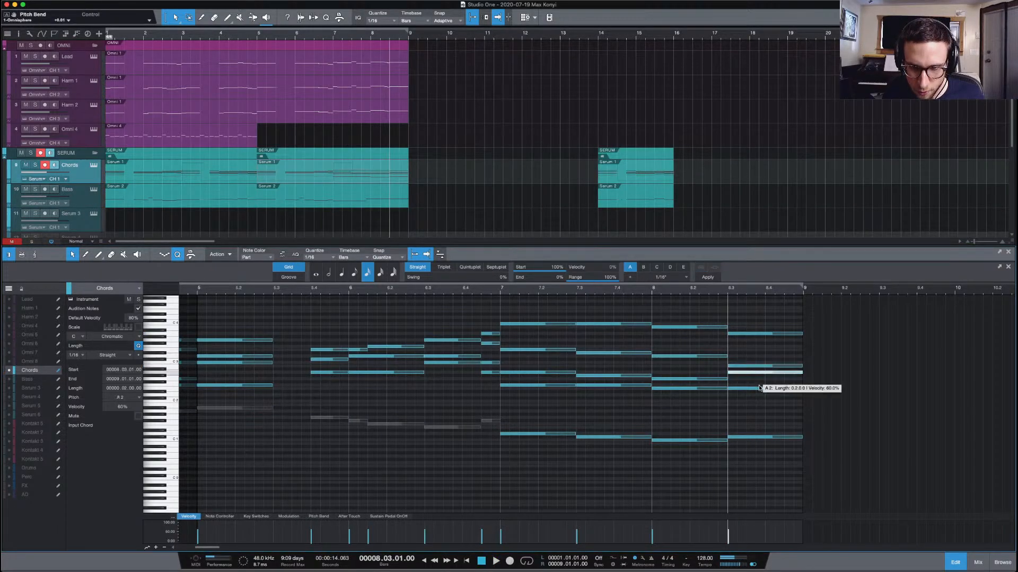
pyautogui.click(772, 436)
pyautogui.press('space')
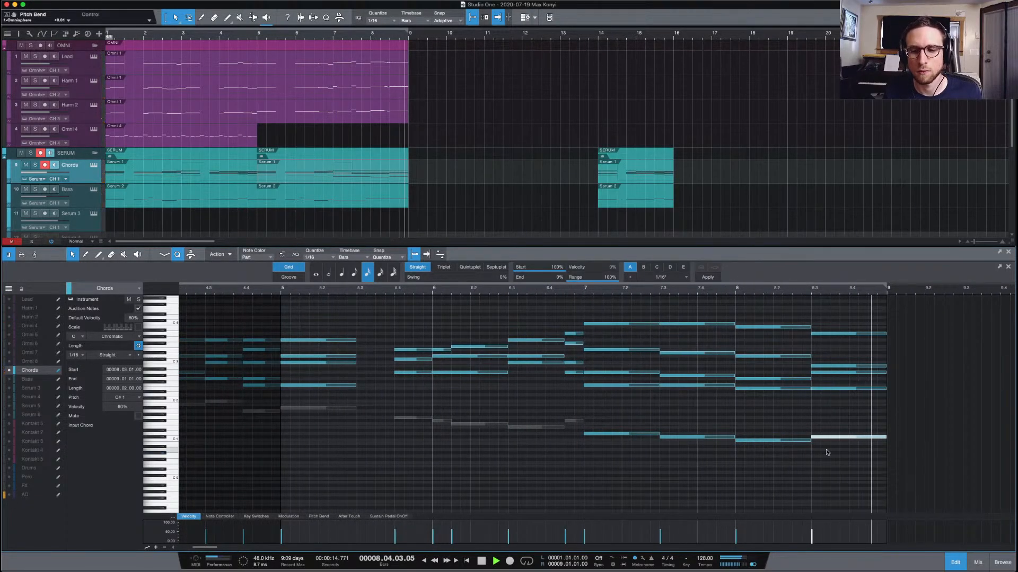
# Raise the A2 in the Chords part's last chord to C#3 and play the passage from bar 8
pyautogui.click(736, 292)
pyautogui.press('space')
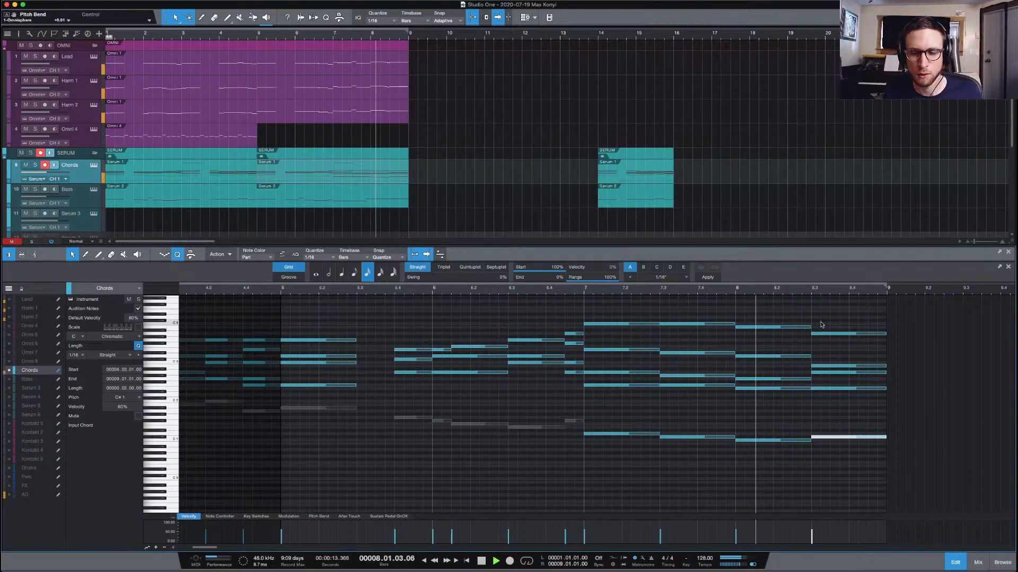
pyautogui.press('space')
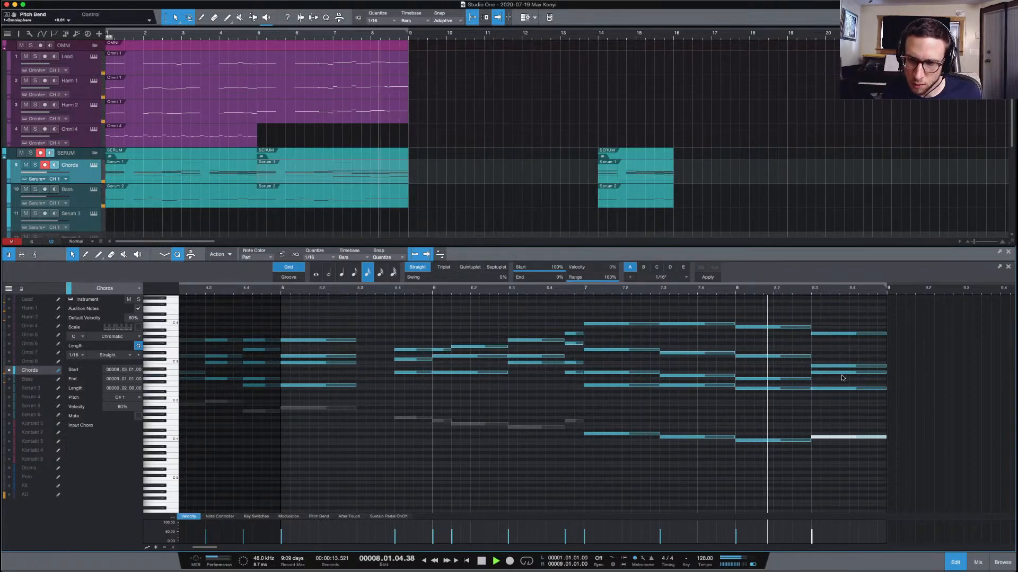
pyautogui.moveTo(840, 374); pyautogui.dragTo(831, 361)
pyautogui.press('space')
pyautogui.click(897, 355)
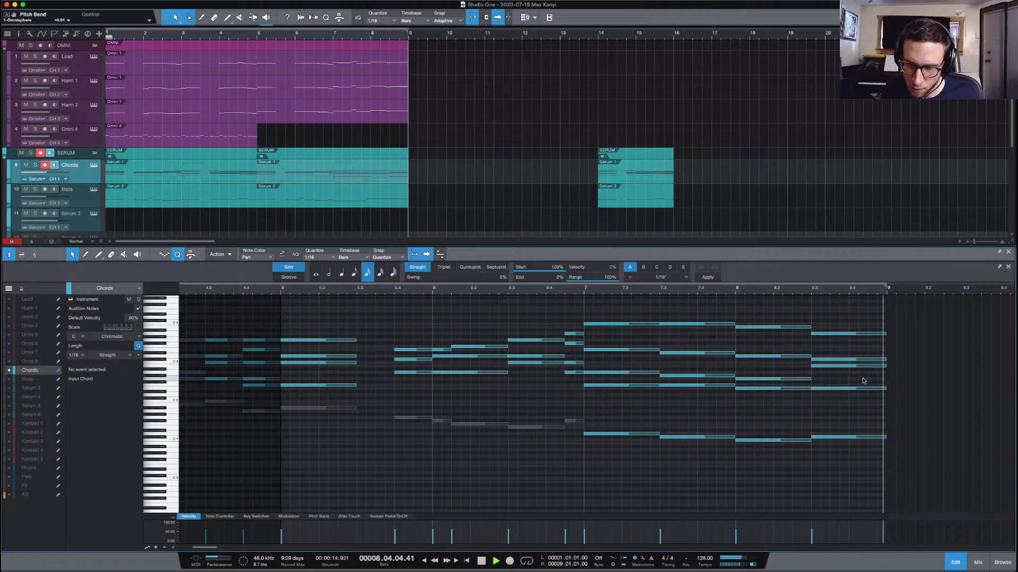
pyautogui.press('space')
pyautogui.press('space')
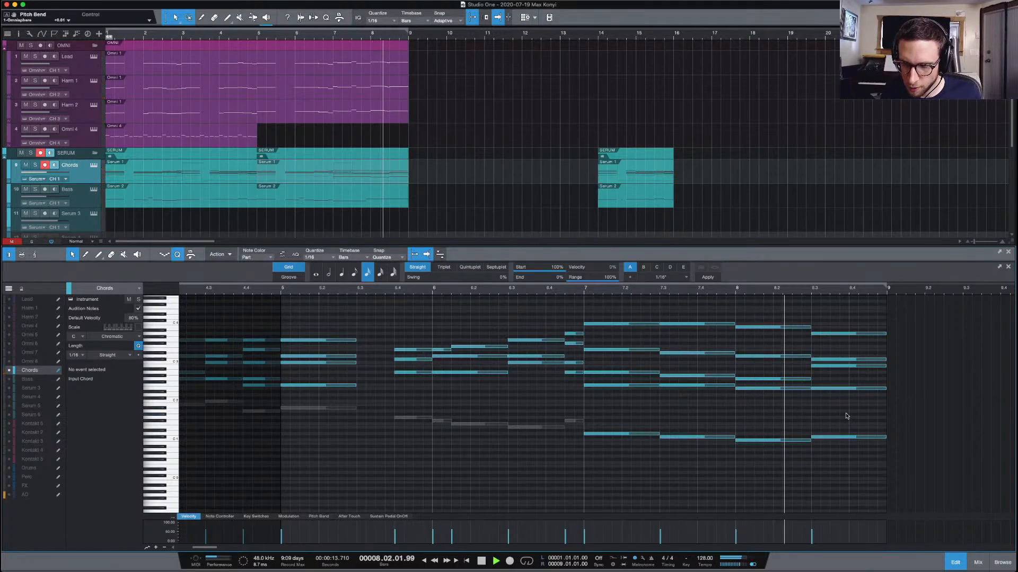
pyautogui.press('space')
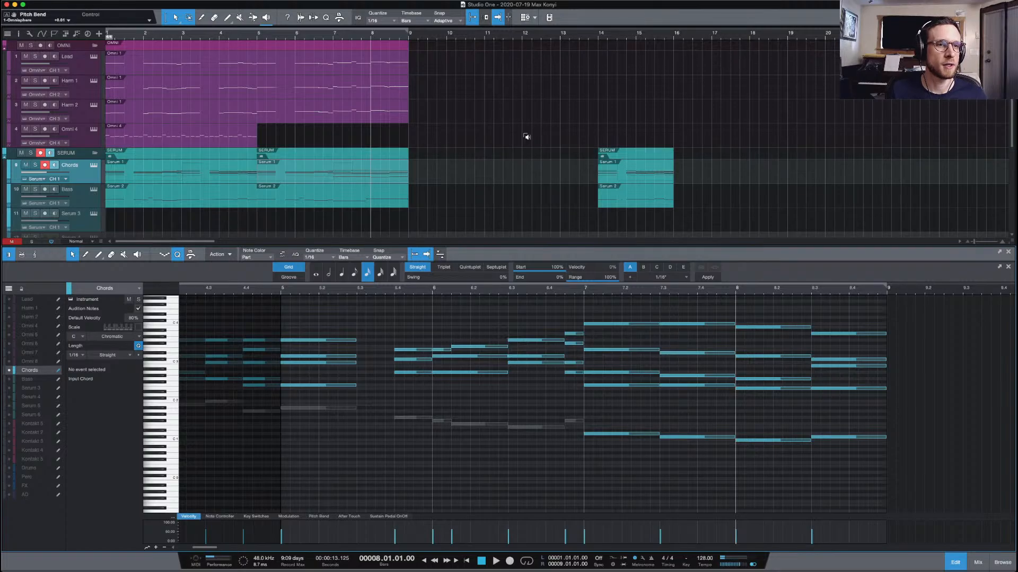
# Play the full eight-bar arrangement from bar 1 to check the reworked ending
pyautogui.press(',')
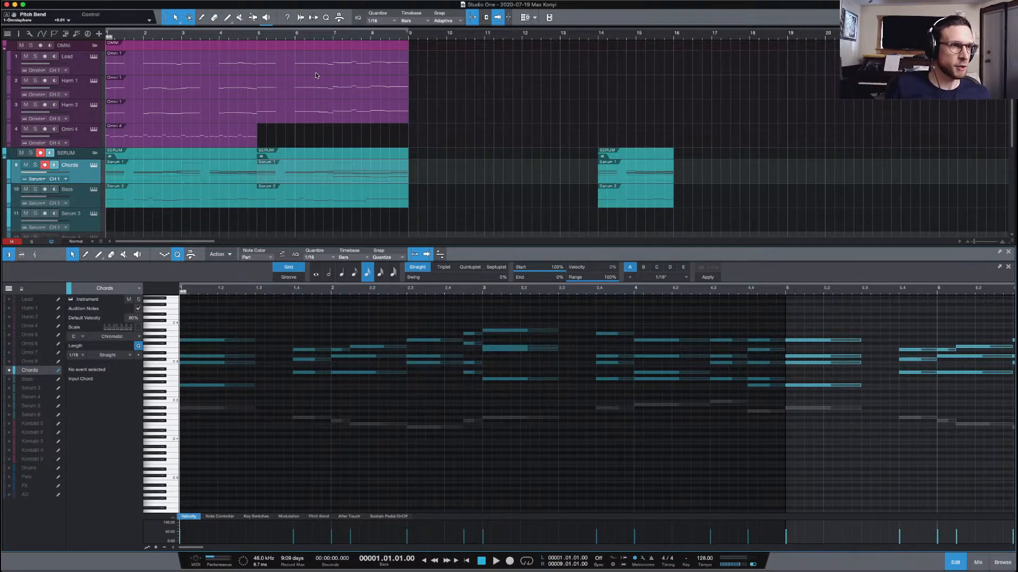
pyautogui.press('space')
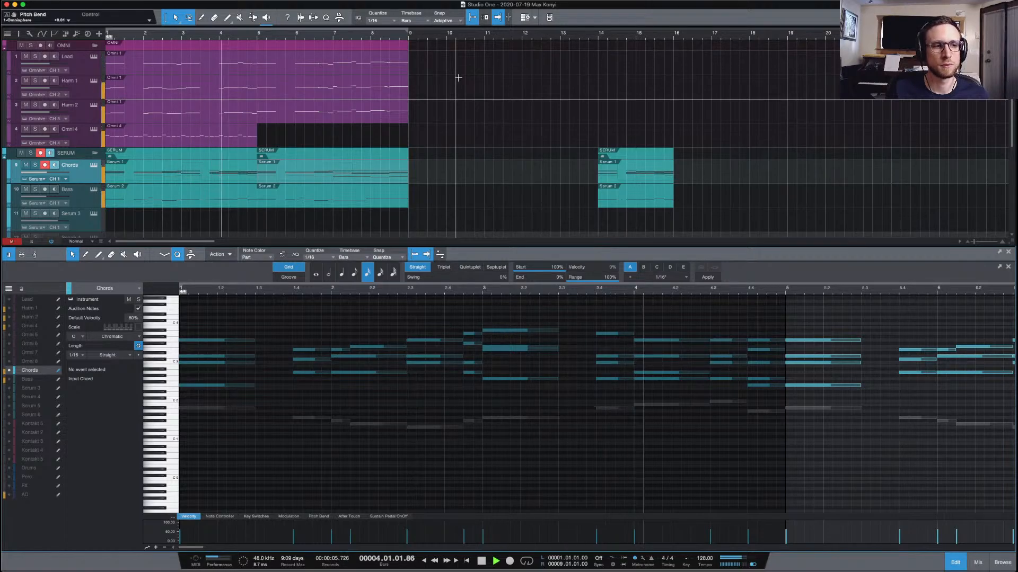
pyautogui.scroll(-5, 458, 78)
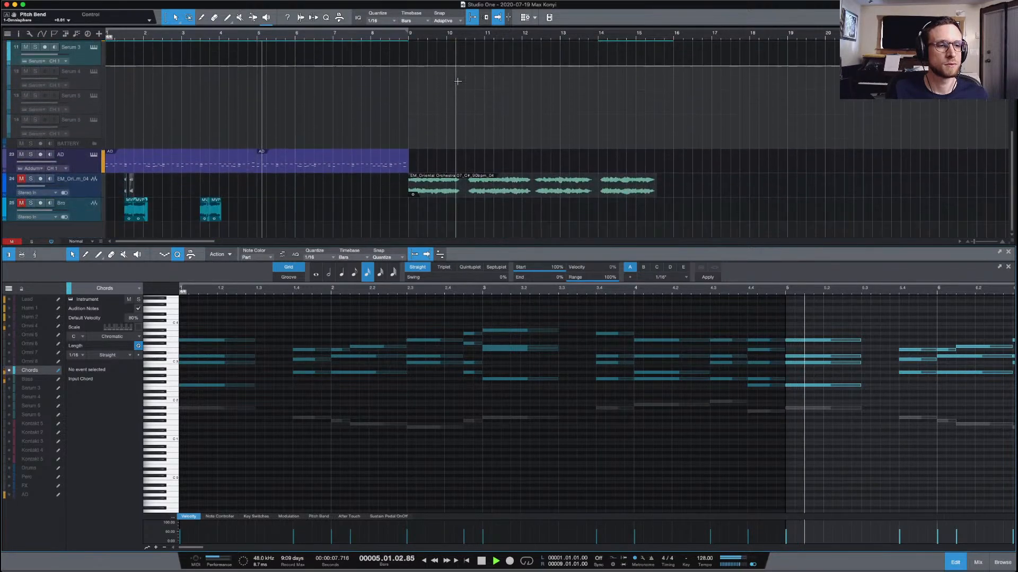
pyautogui.scroll(5, 458, 80)
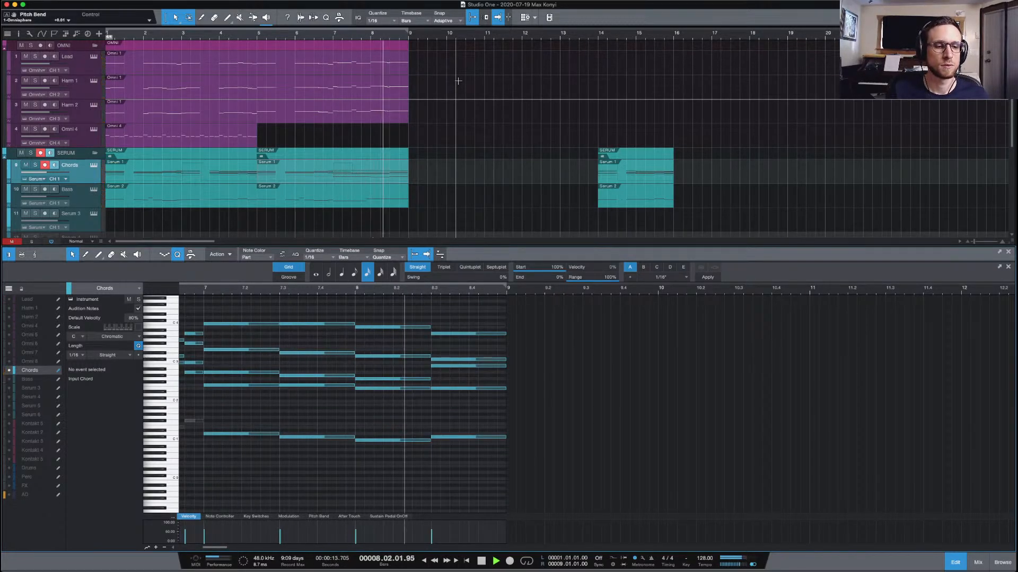
pyautogui.press('space')
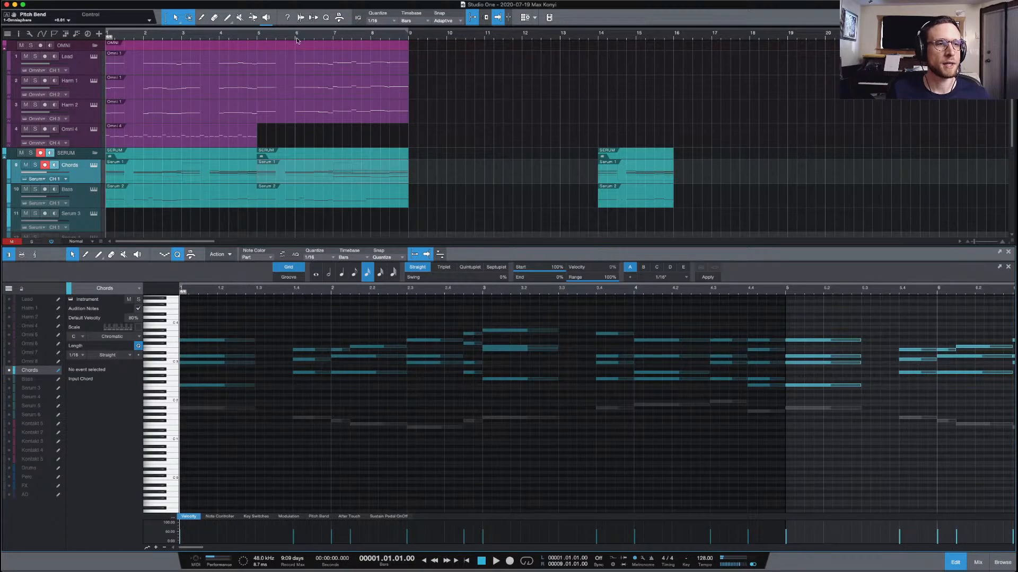
# Place a copy of the four-bar Omni 4 part at bar 5 and play it from there
pyautogui.click(261, 37)
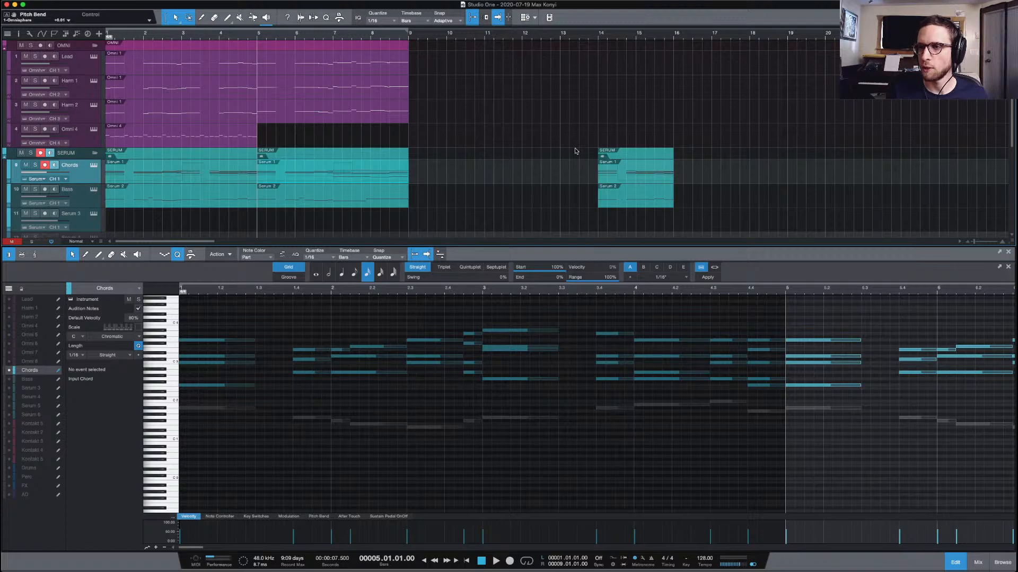
pyautogui.scroll(-5, 440, 159)
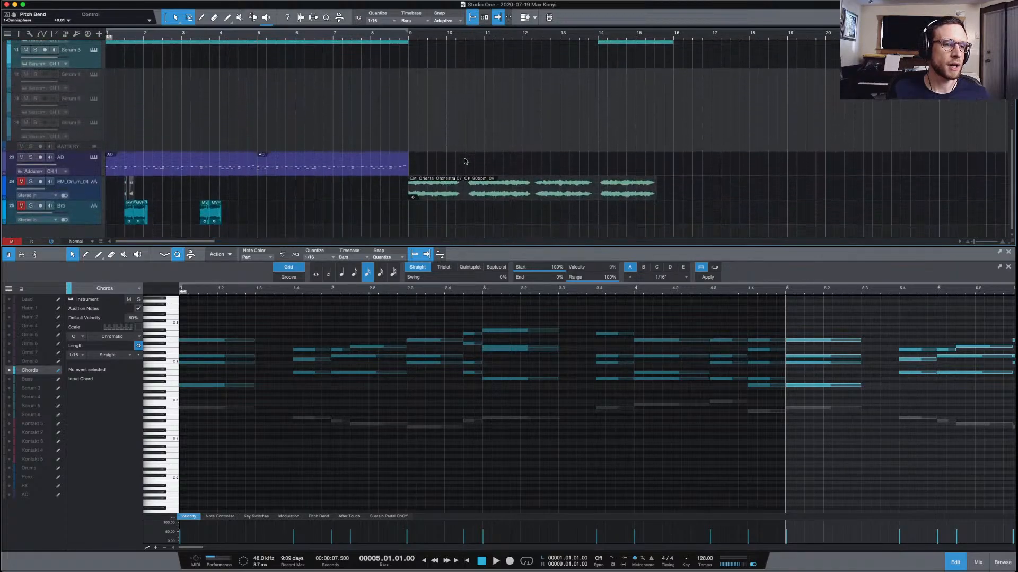
pyautogui.scroll(5, 419, 159)
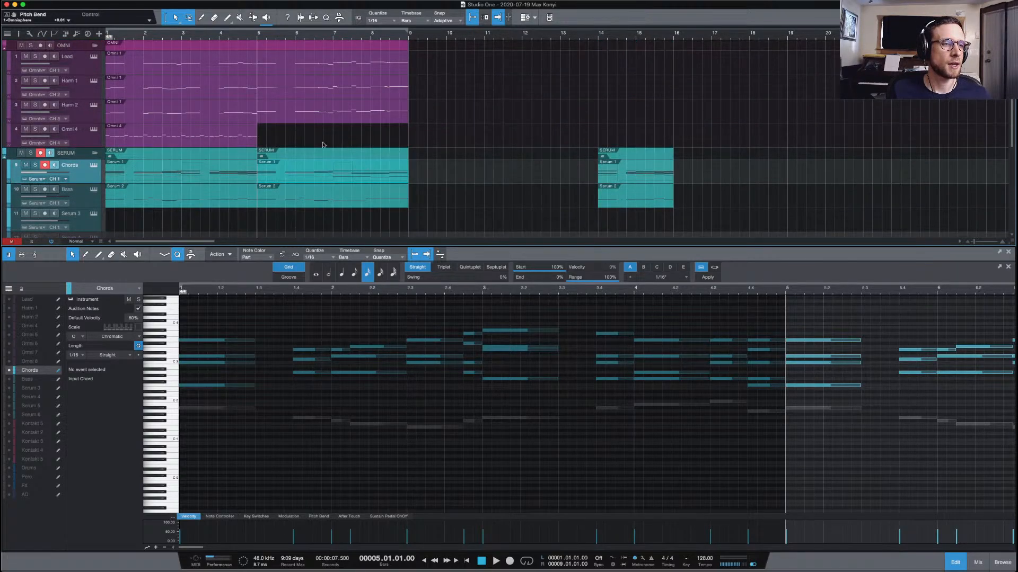
pyautogui.click(321, 140)
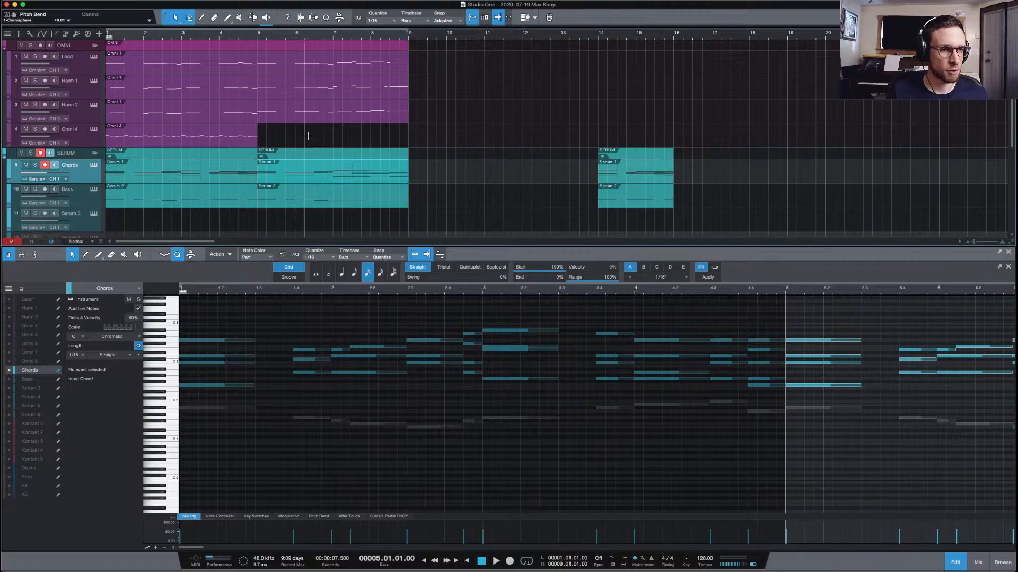
pyautogui.hotkey('ctrl', 'v')
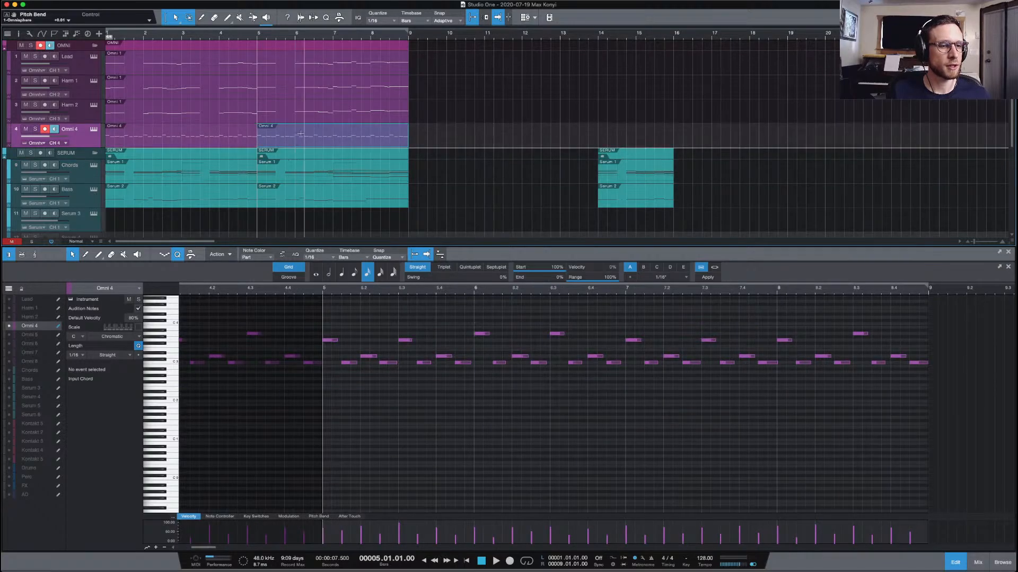
pyautogui.click(622, 390)
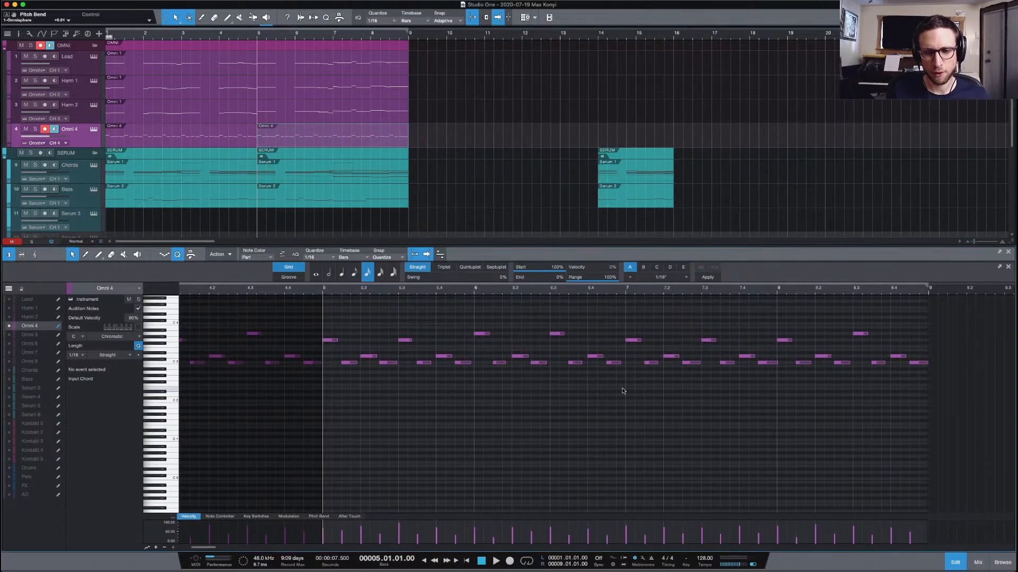
pyautogui.press('space')
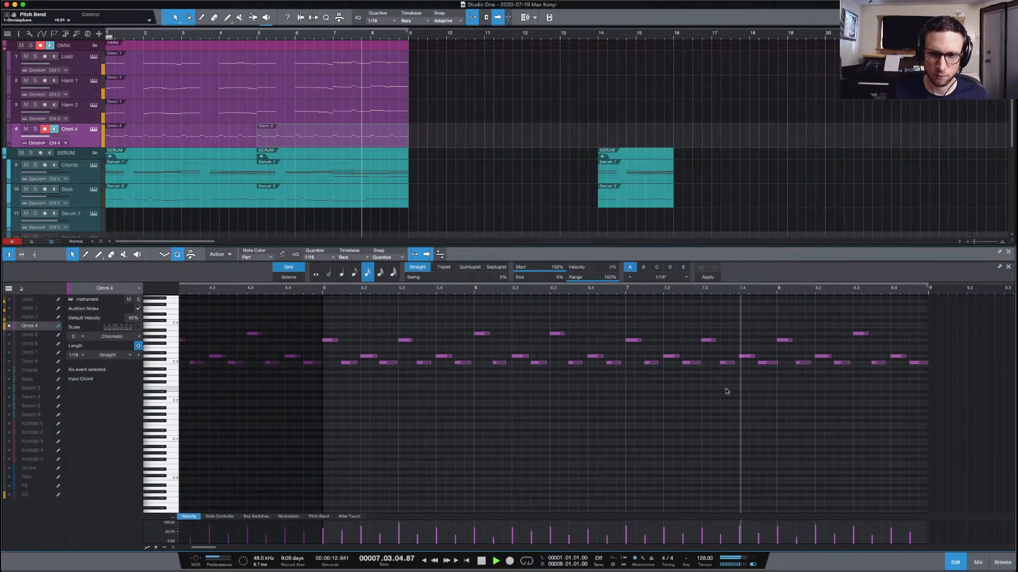
pyautogui.press('space')
# In bar 7 of the Omni 4 part, raise the beat 3 G3 to G#3 and lower the beat 4 D3 to C#3
pyautogui.click(626, 290)
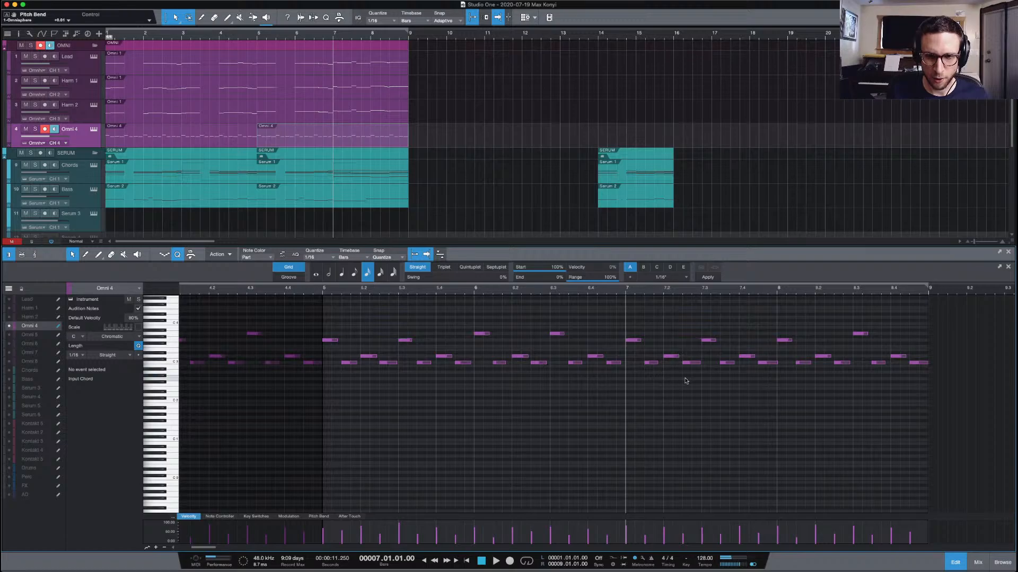
pyautogui.hscroll(3, 705, 381)
pyautogui.press('space')
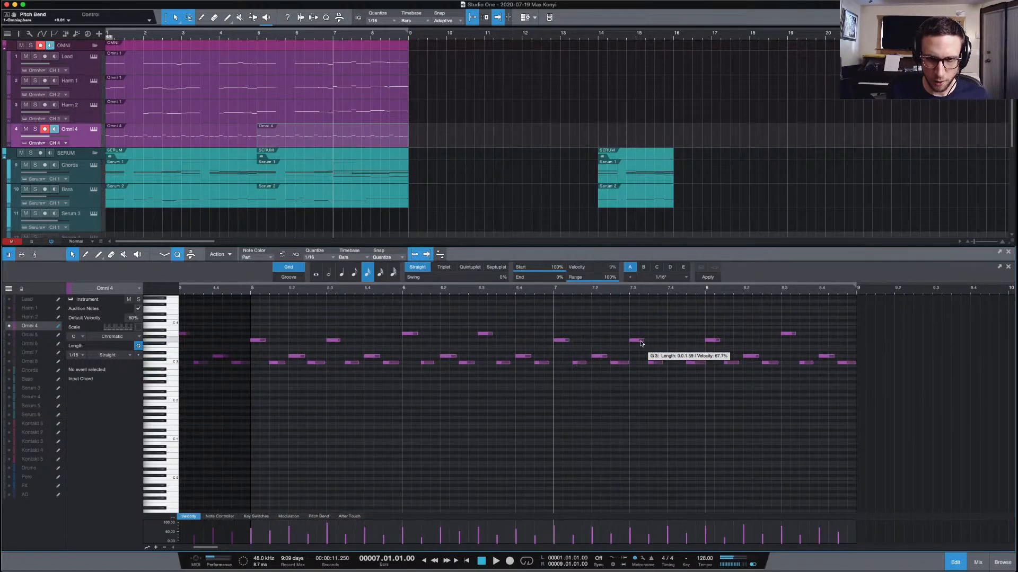
pyautogui.moveTo(639, 343); pyautogui.dragTo(638, 340)
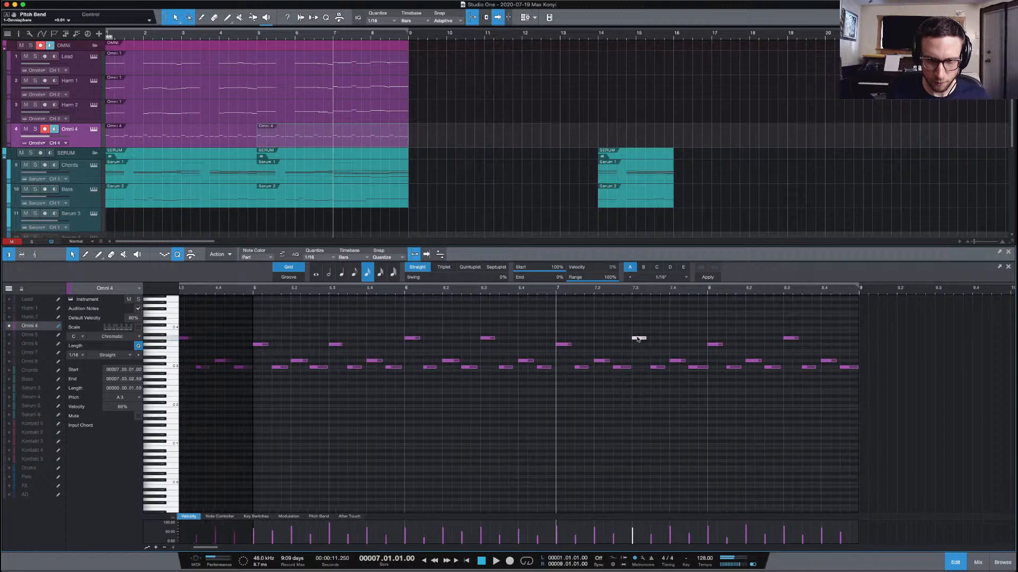
pyautogui.click(673, 336)
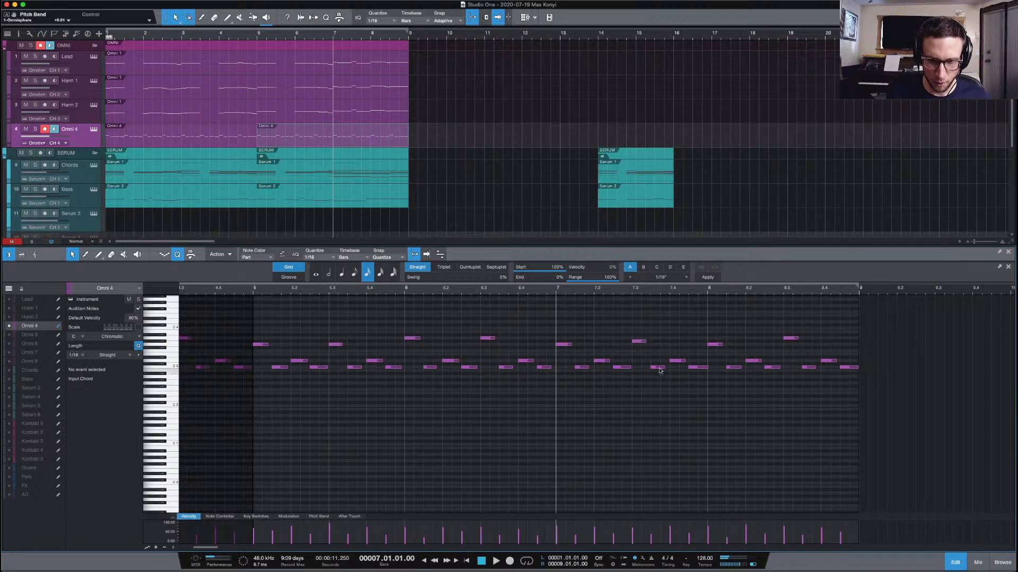
pyautogui.moveTo(680, 364); pyautogui.dragTo(684, 368)
pyautogui.click(692, 348)
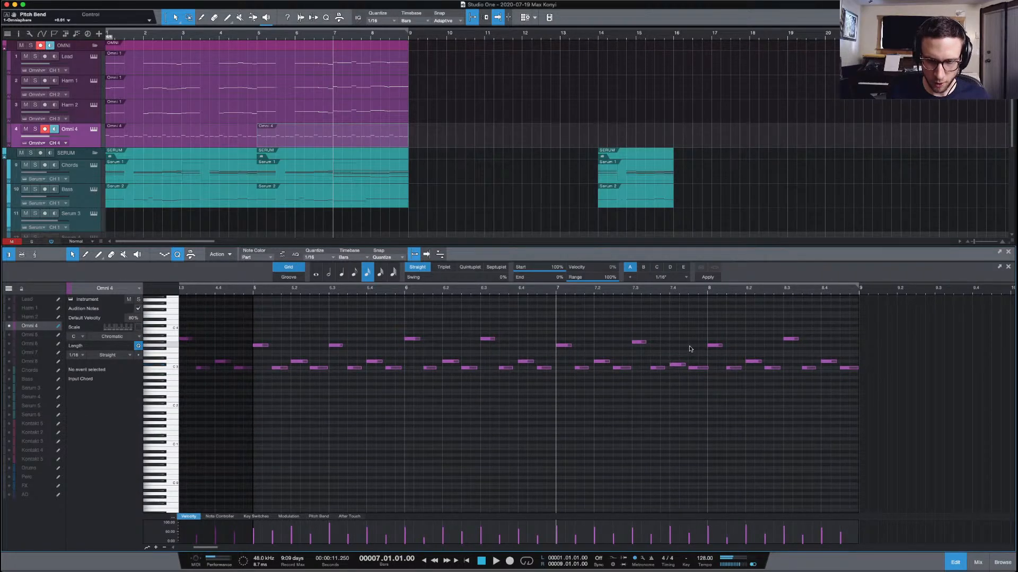
# Play the edited Omni 4 arpeggio from bar 7 against the other parts
pyautogui.hscroll(3, 697, 349)
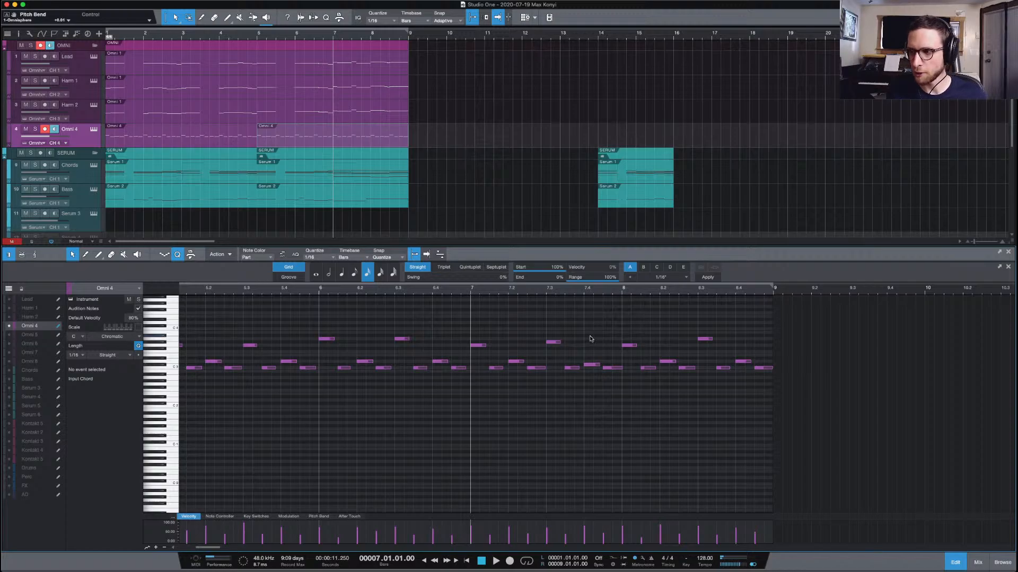
pyautogui.press('space')
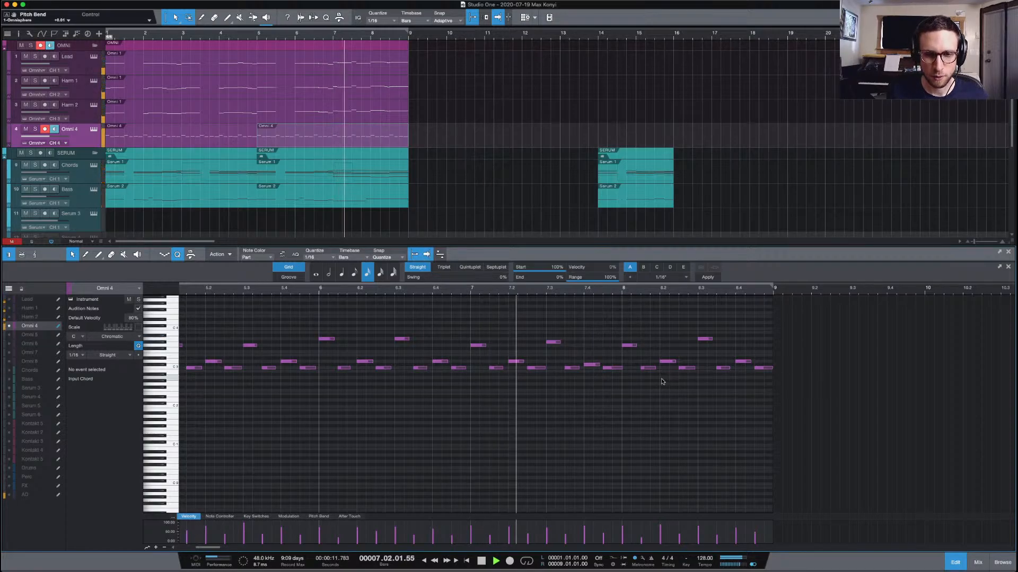
pyautogui.press('space')
pyautogui.press('space')
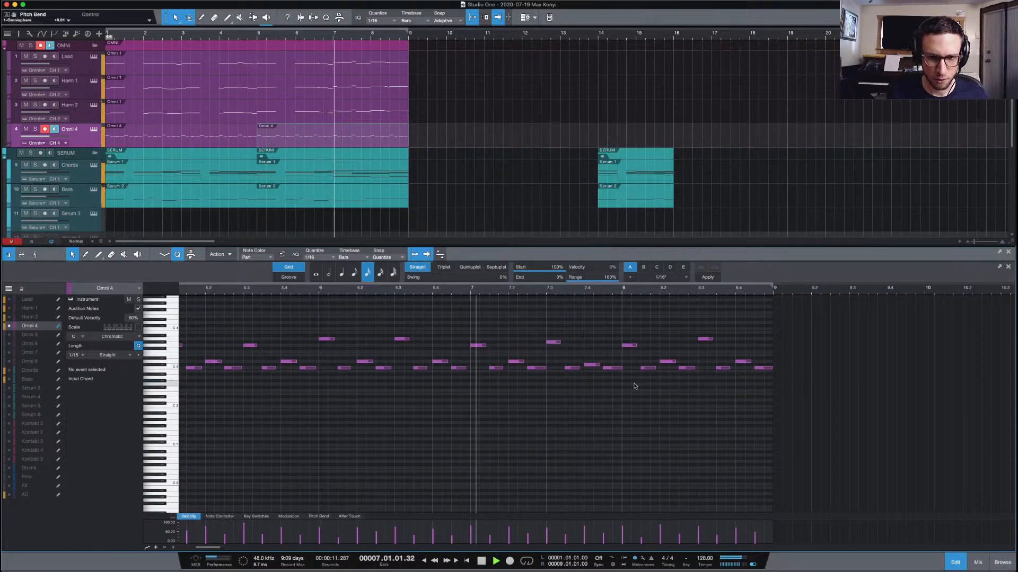
pyautogui.press('space')
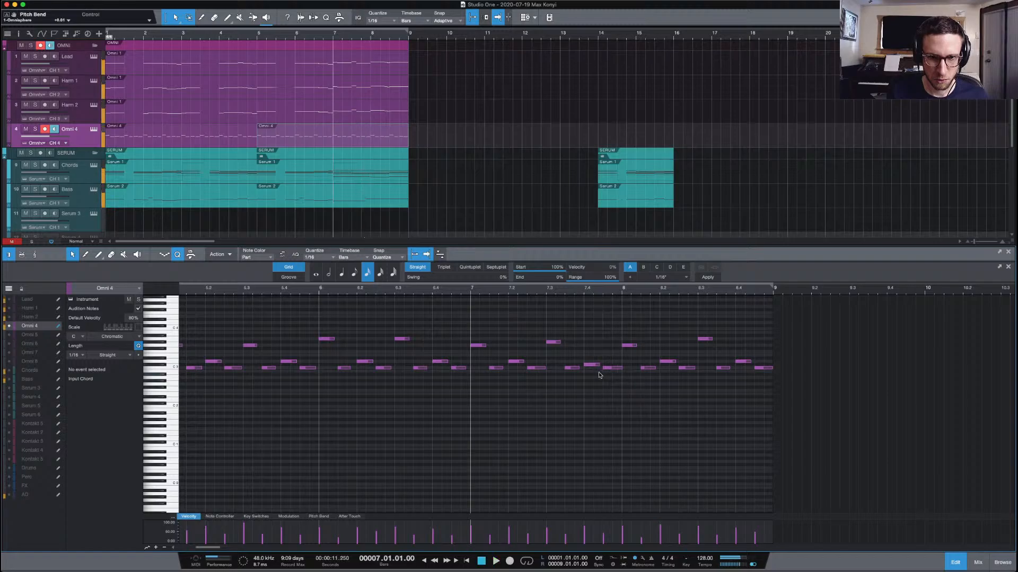
# Raise the Omni 4 part's bar 7 beat 4 note to D#3 and play it from bar 7
pyautogui.click(592, 365)
pyautogui.click(611, 357)
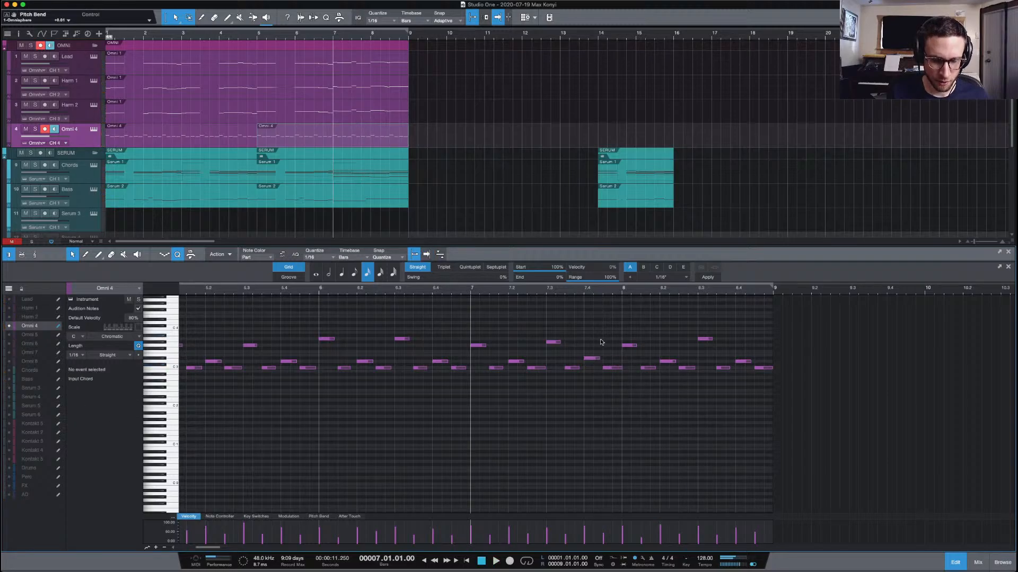
pyautogui.press('space')
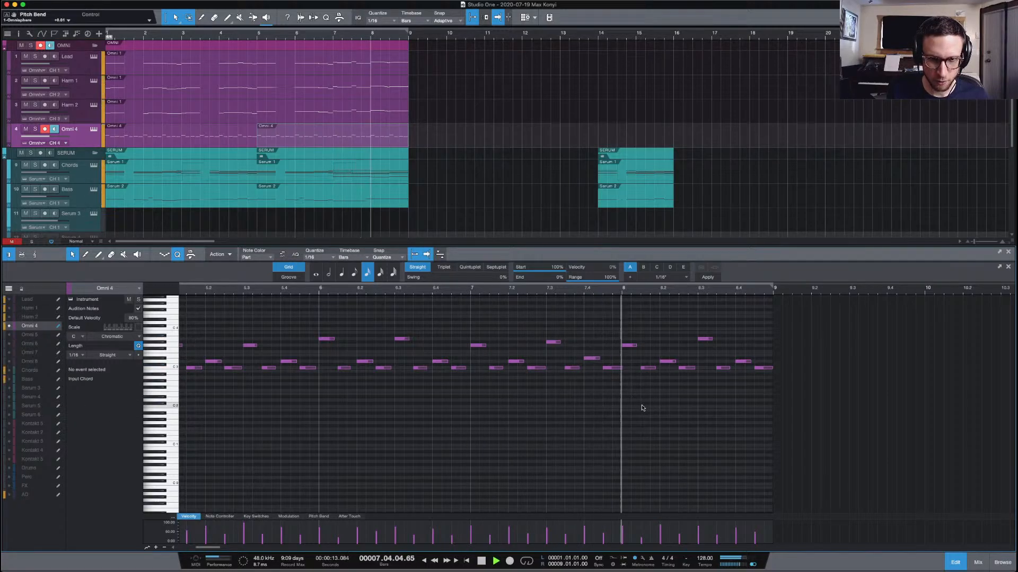
pyautogui.press('space')
pyautogui.press('space')
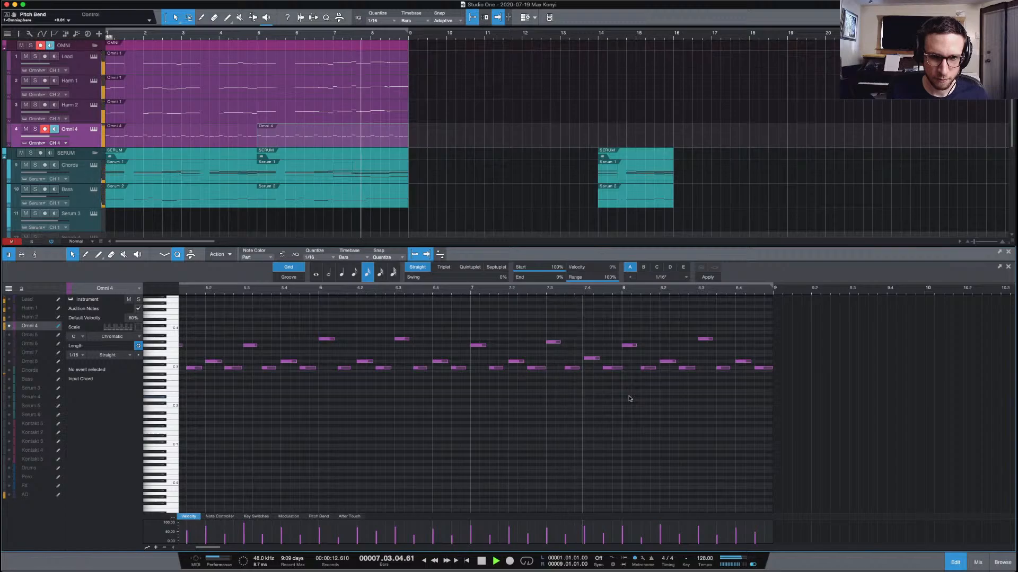
pyautogui.press('space')
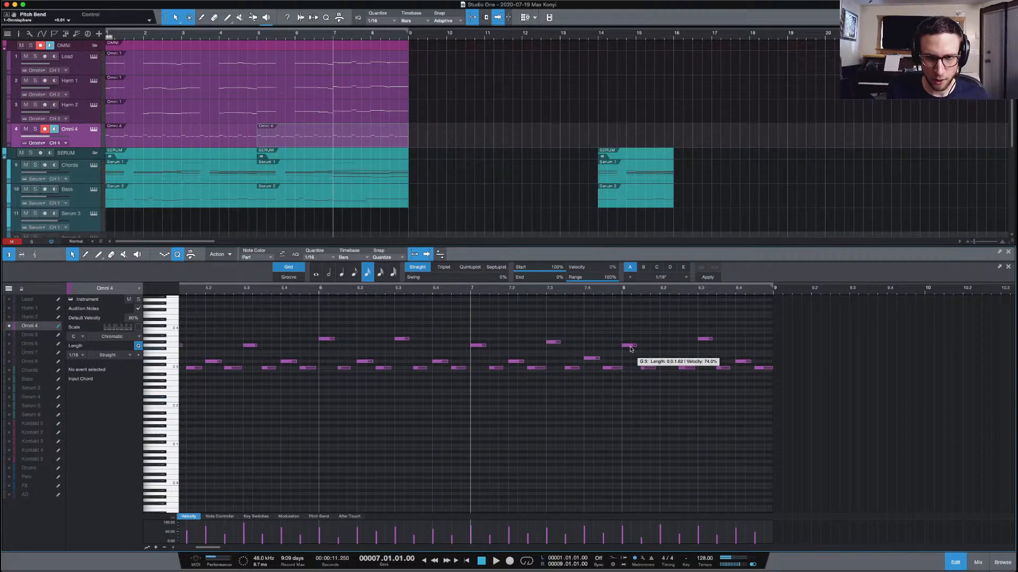
# Lower the Omni 4 part's four C3 notes in bar 8 to B2 and its beat 4 D3 to C#3, and play from bar 7
pyautogui.click(630, 347)
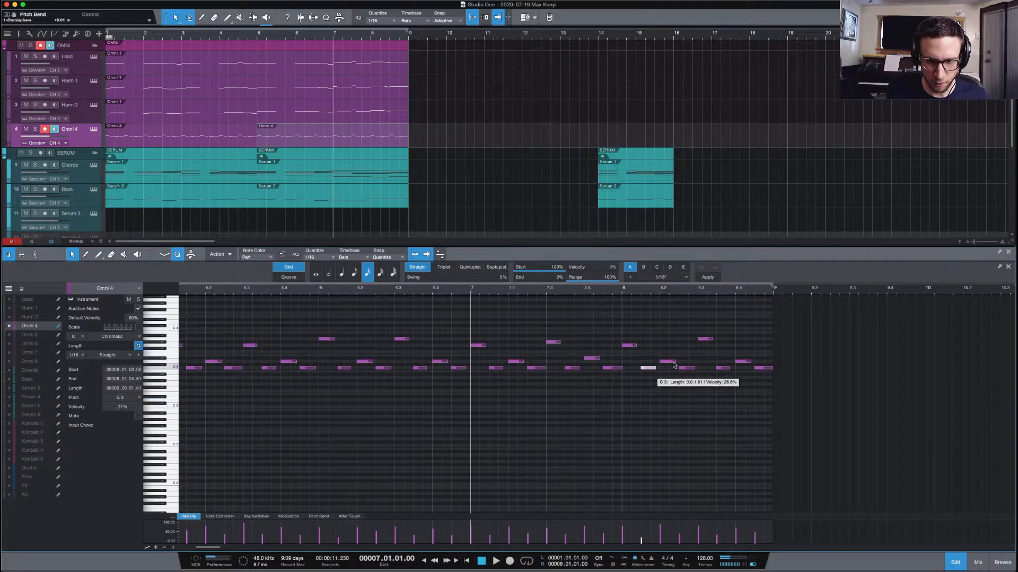
pyautogui.click(674, 362)
pyautogui.moveTo(684, 369); pyautogui.dragTo(696, 371)
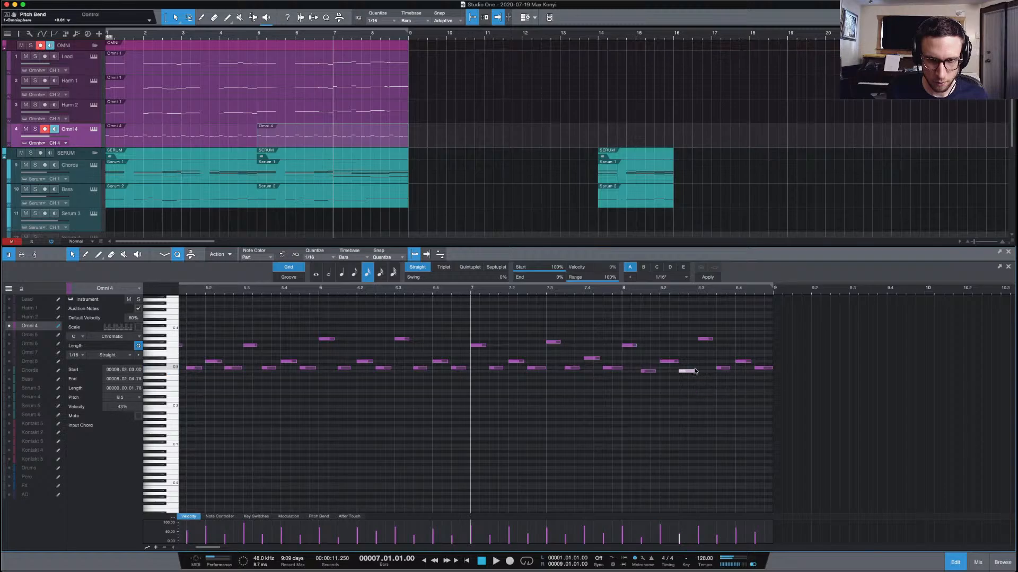
pyautogui.click(706, 340)
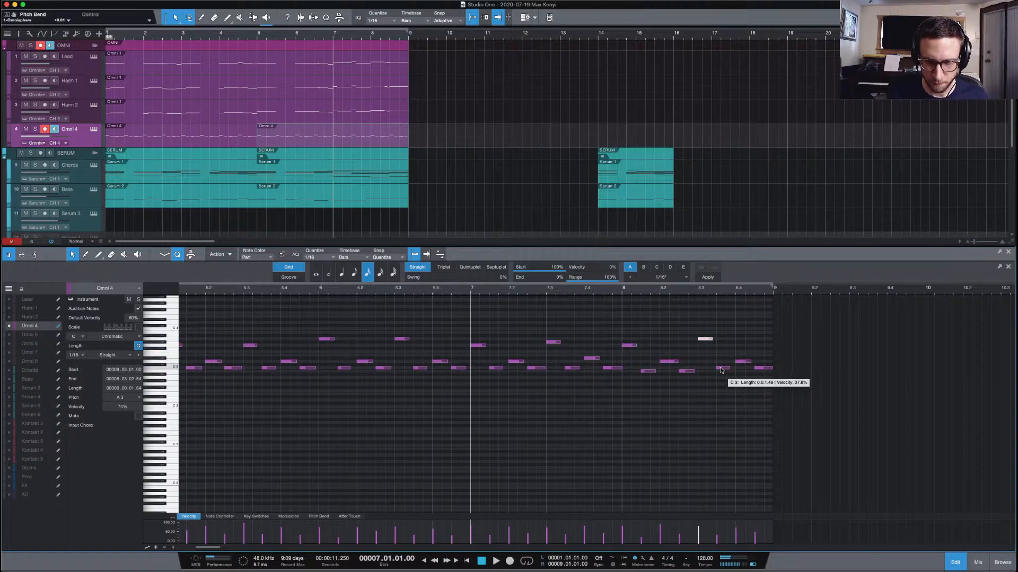
pyautogui.moveTo(720, 370); pyautogui.dragTo(747, 371)
pyautogui.moveTo(763, 368); pyautogui.dragTo(764, 374)
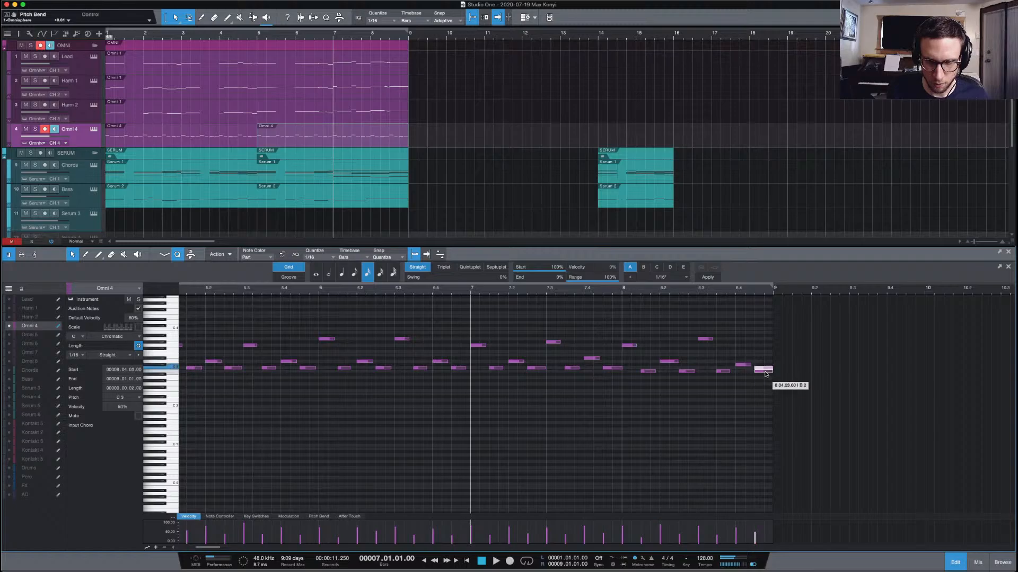
pyautogui.click(753, 347)
pyautogui.press('space')
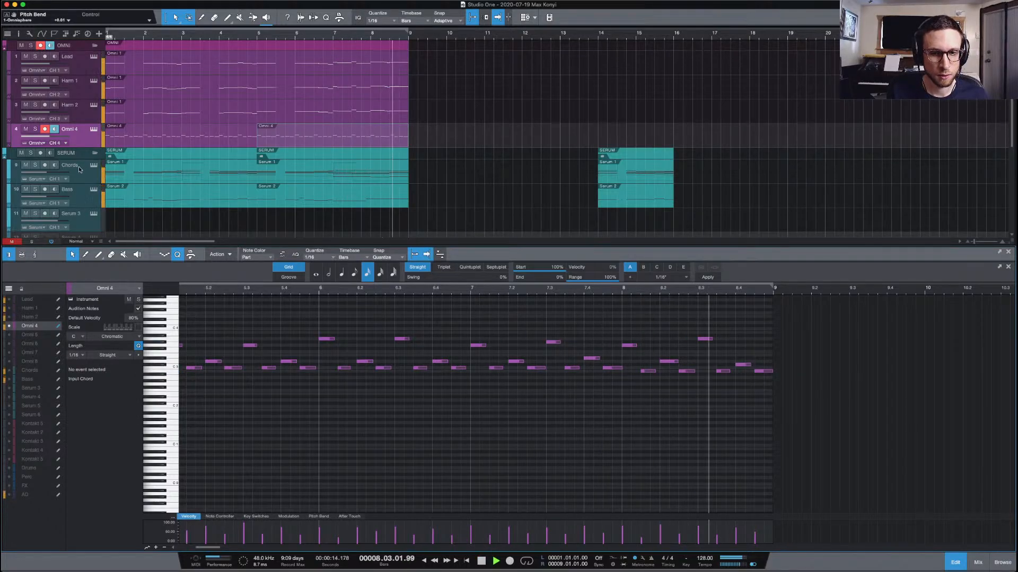
# Solo the Omni 4 track and play its edited arpeggio from bar 7
pyautogui.press('space')
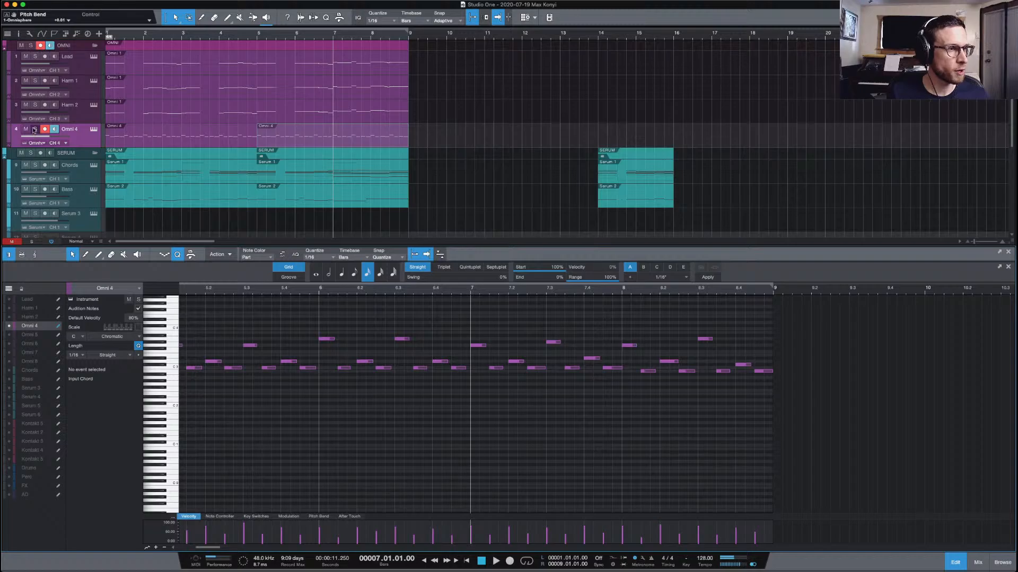
pyautogui.click(33, 130)
pyautogui.press('space')
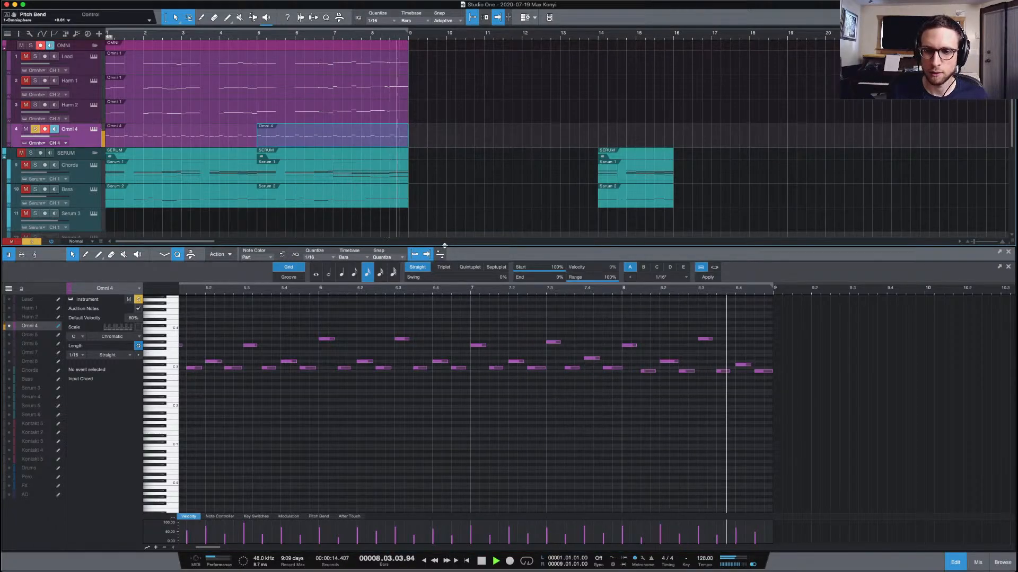
pyautogui.press('space')
pyautogui.press('space')
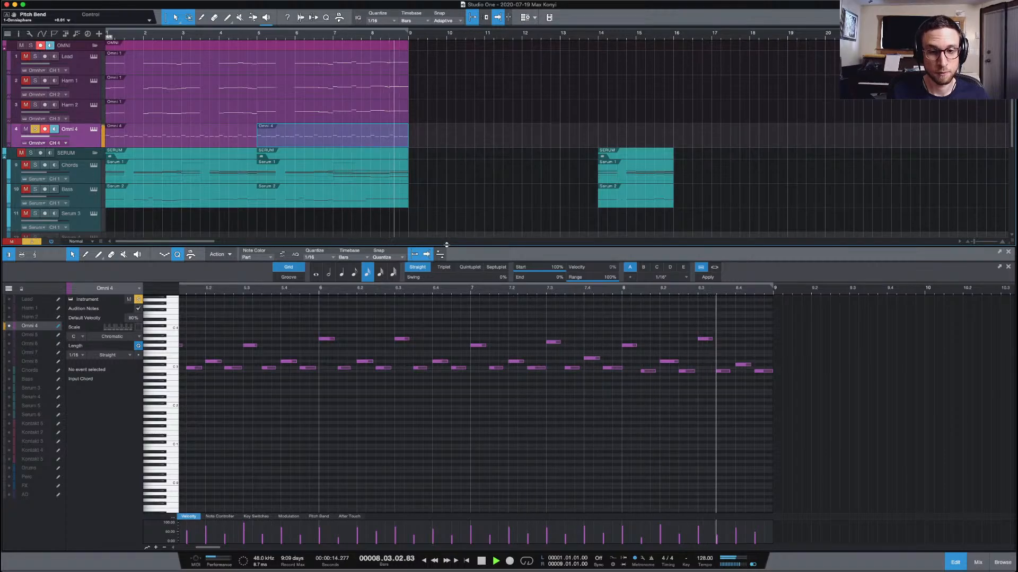
pyautogui.press('space')
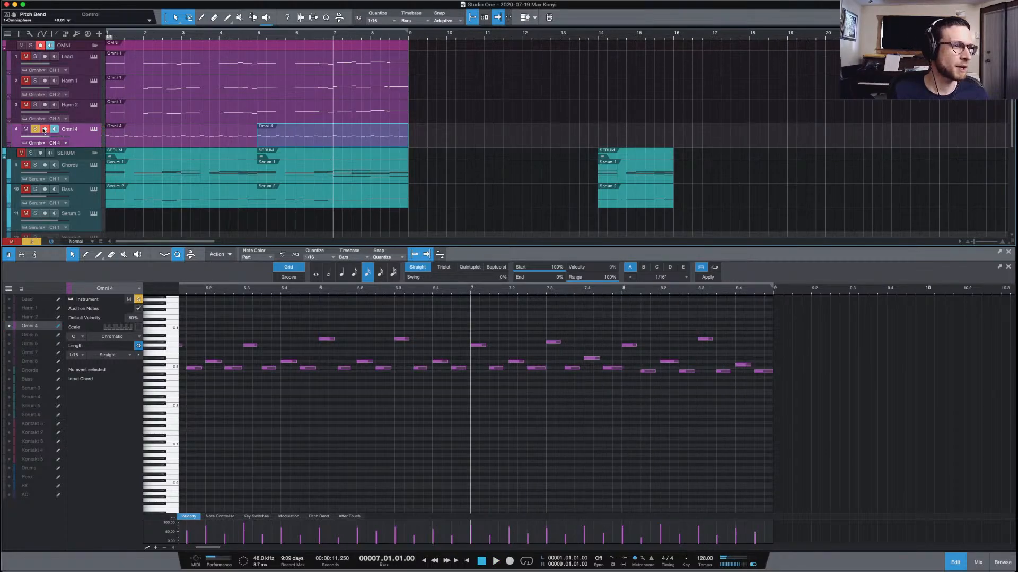
# Take Omni 4 out of solo, play all parts together from bar 7, and save the song
pyautogui.press('space')
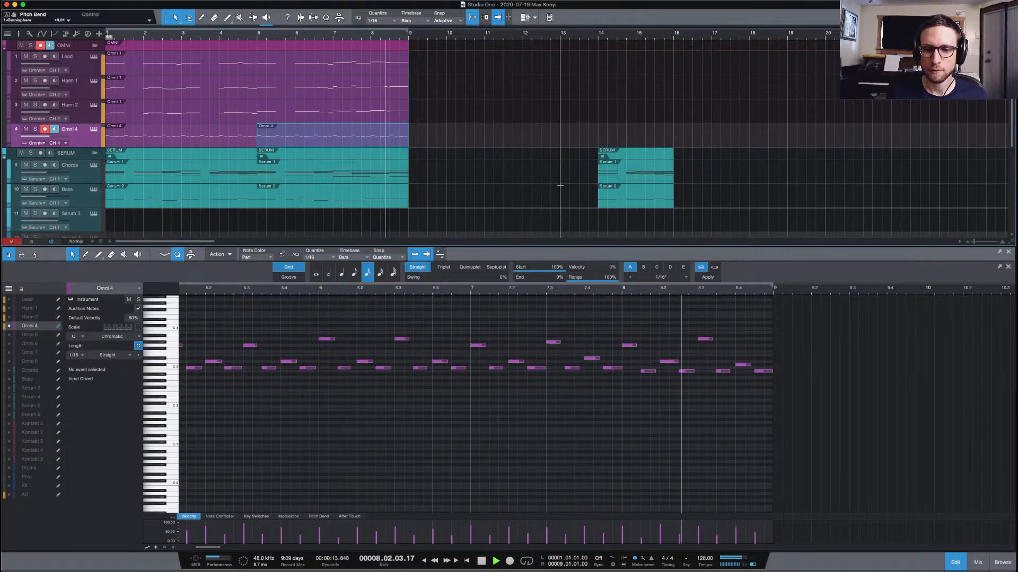
pyautogui.press('space')
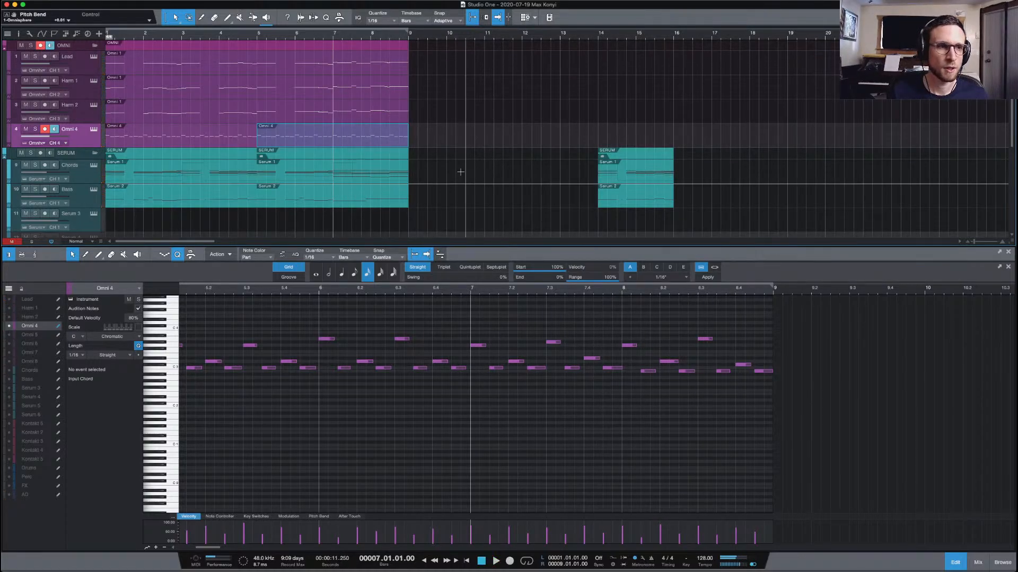
pyautogui.hotkey('ctrl', 's')
pyautogui.scroll(-5, 440, 171)
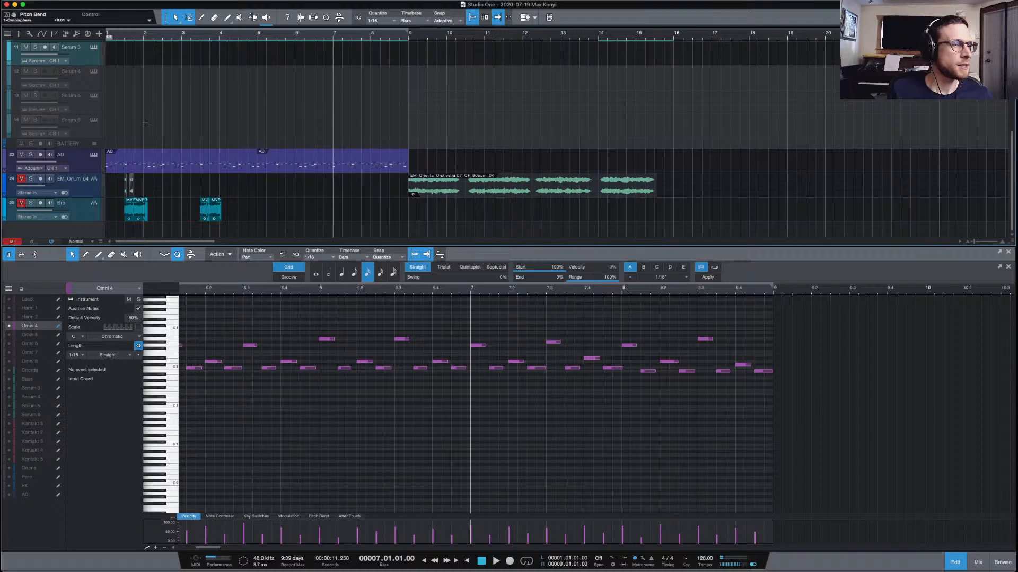
pyautogui.scroll(2, 366, 129)
pyautogui.scroll(-2, 365, 129)
pyautogui.scroll(-1, 919, 314)
pyautogui.scroll(-2, 918, 315)
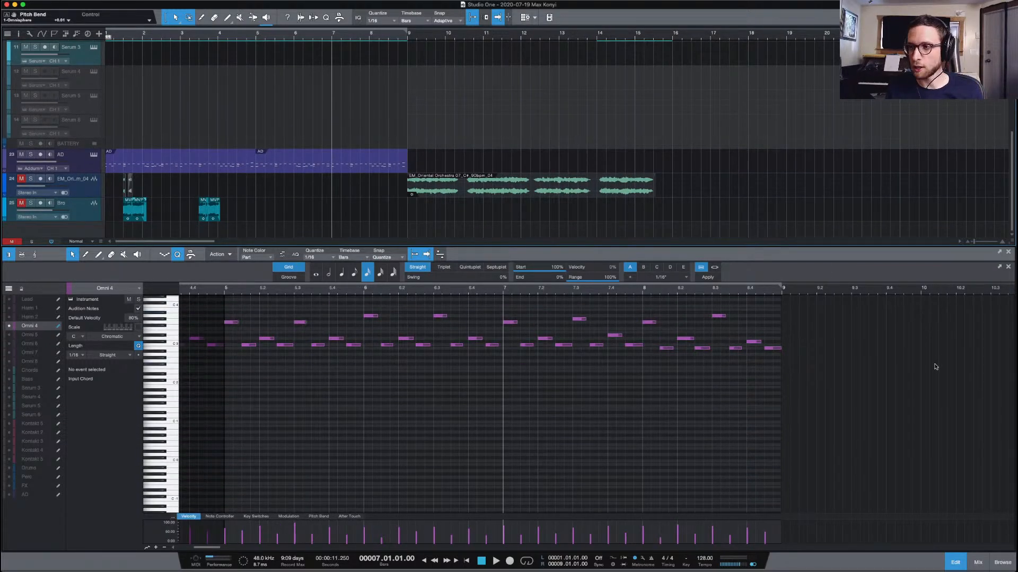
# Add Output's Arcade instrument from the browser as a new track between Omni 4 and the SERUM folder
pyautogui.scroll(6, 754, 178)
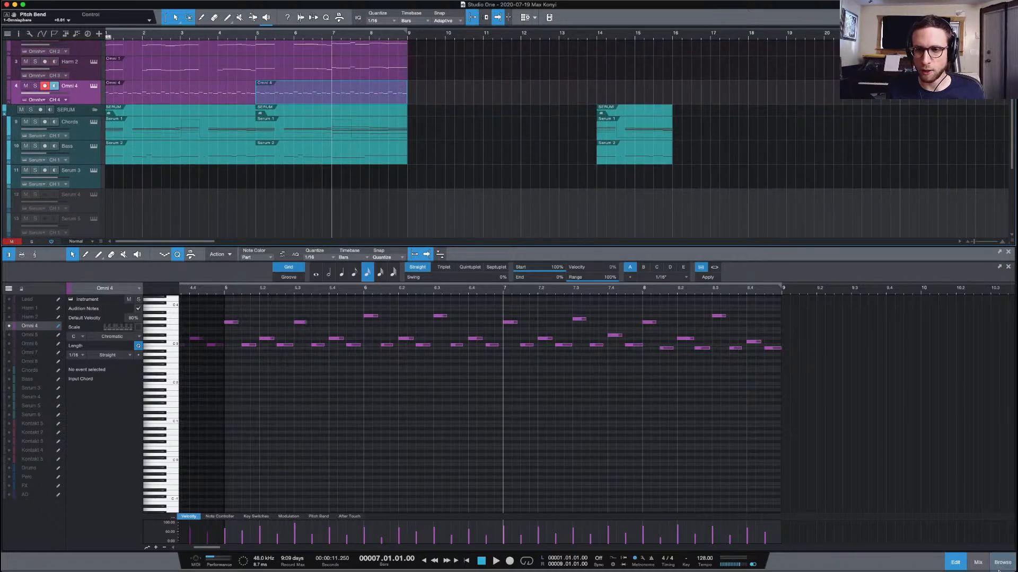
pyautogui.press('F5')
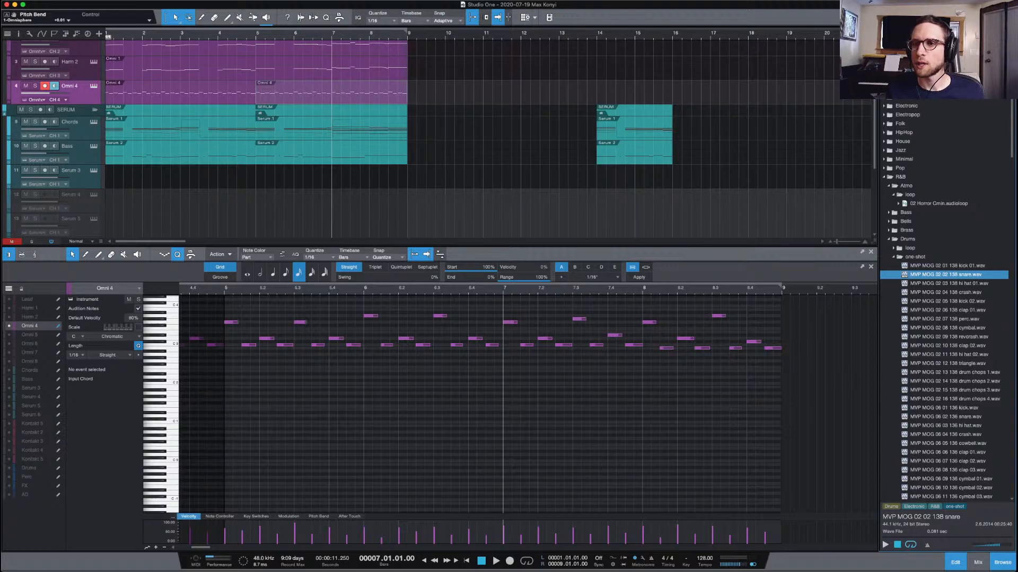
pyautogui.press('F7')
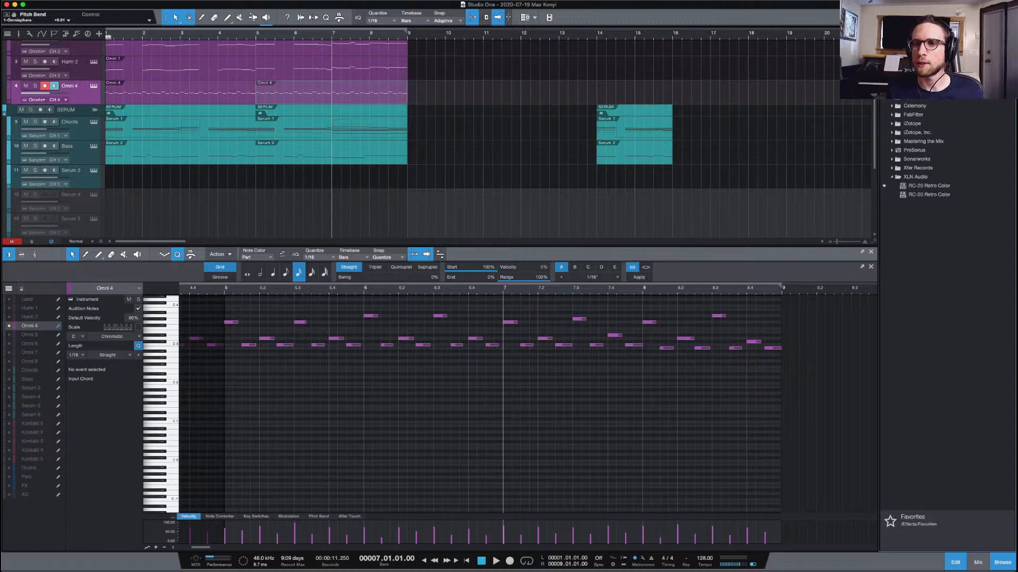
pyautogui.scroll(5, 958, 105)
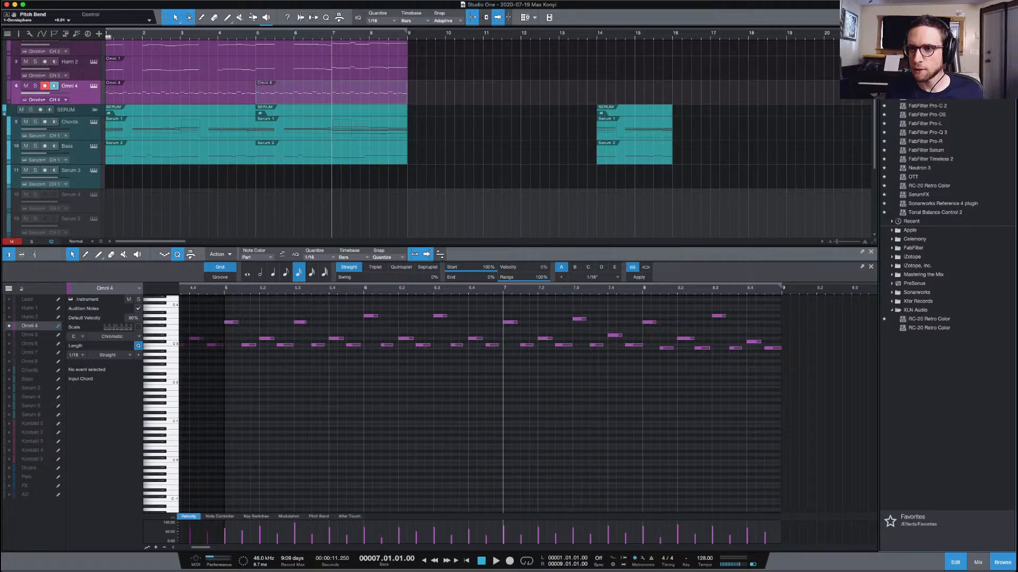
pyautogui.press('F6')
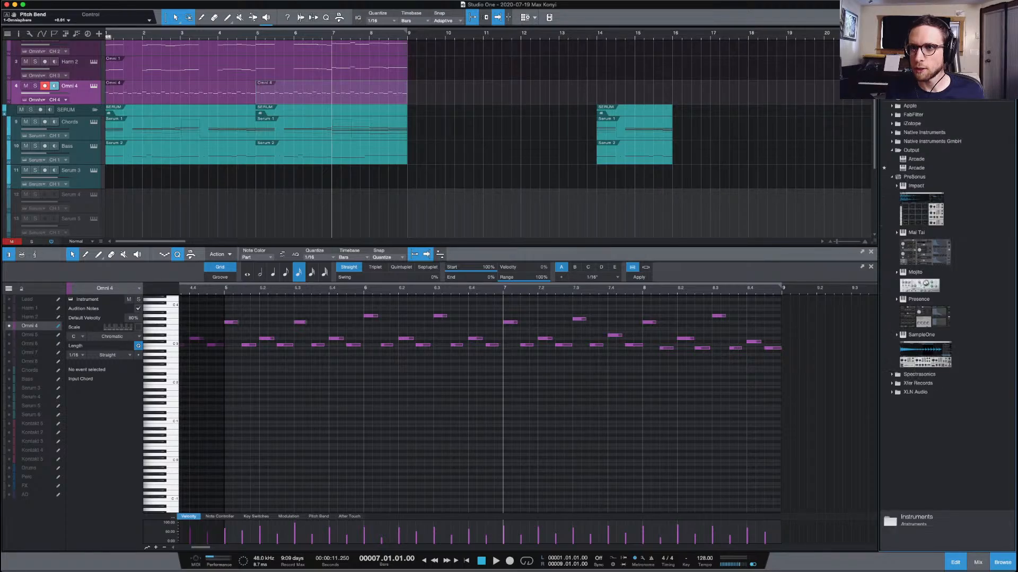
pyautogui.scroll(1, 933, 249)
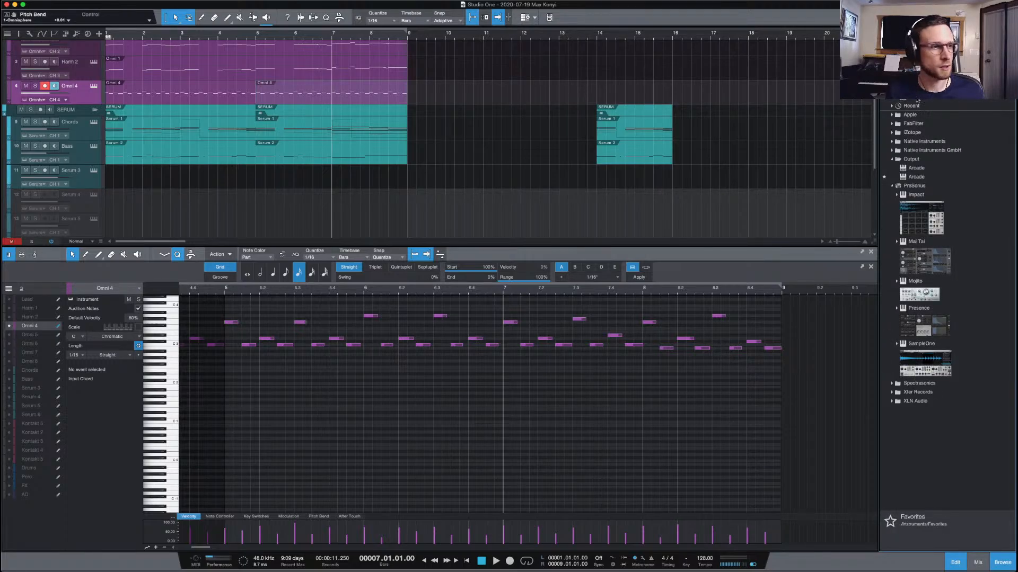
pyautogui.moveTo(915, 168); pyautogui.dragTo(129, 107)
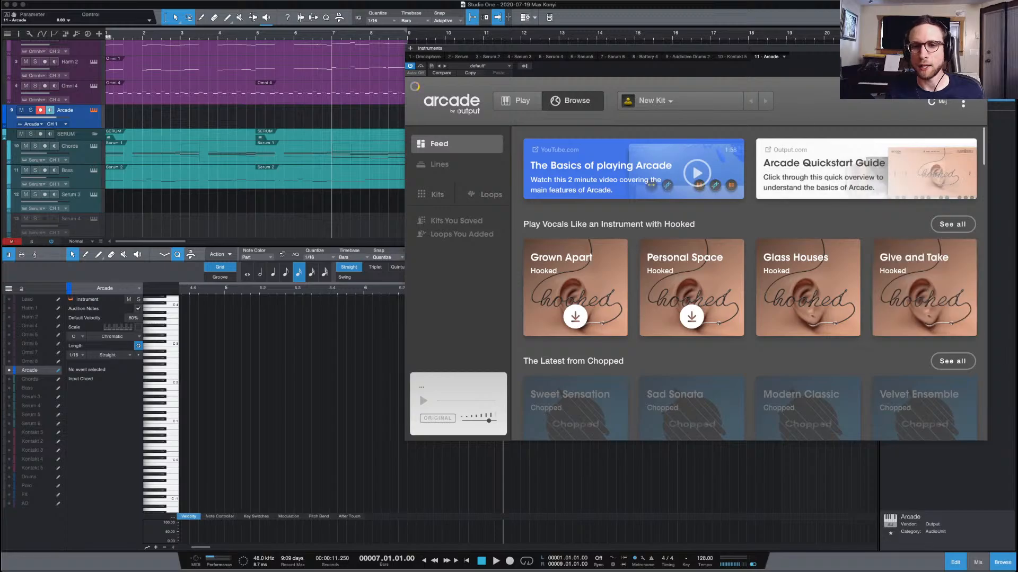
pyautogui.moveTo(804, 70); pyautogui.dragTo(673, 57)
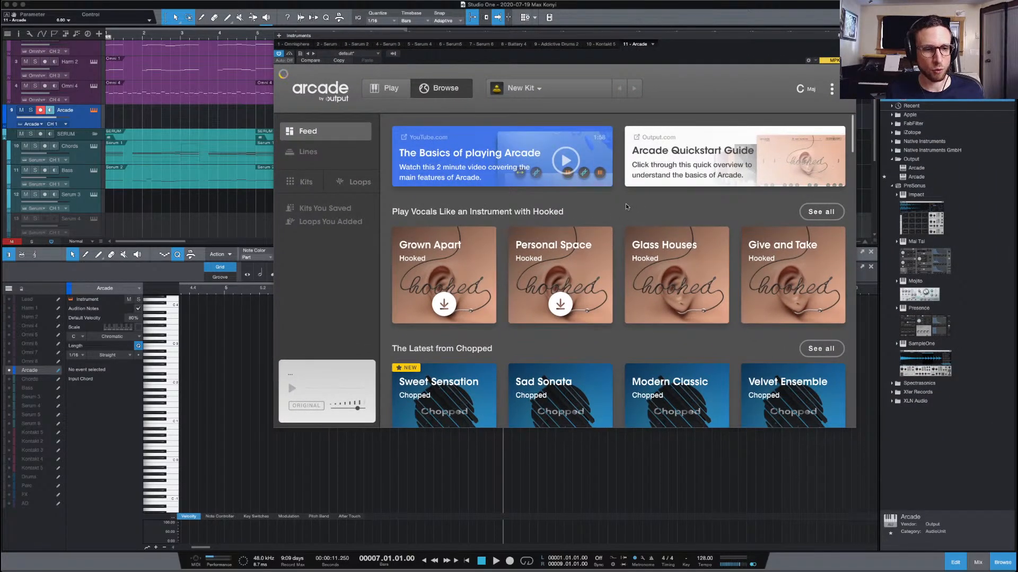
# Look through Arcade's available lines and open the Trash Drums line
pyautogui.scroll(-3, 618, 212)
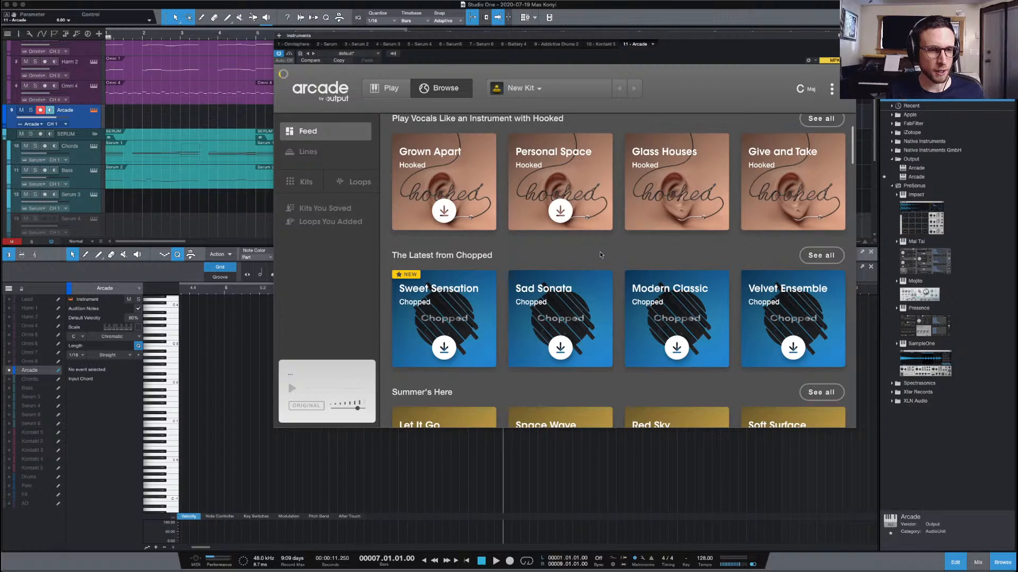
pyautogui.click(306, 153)
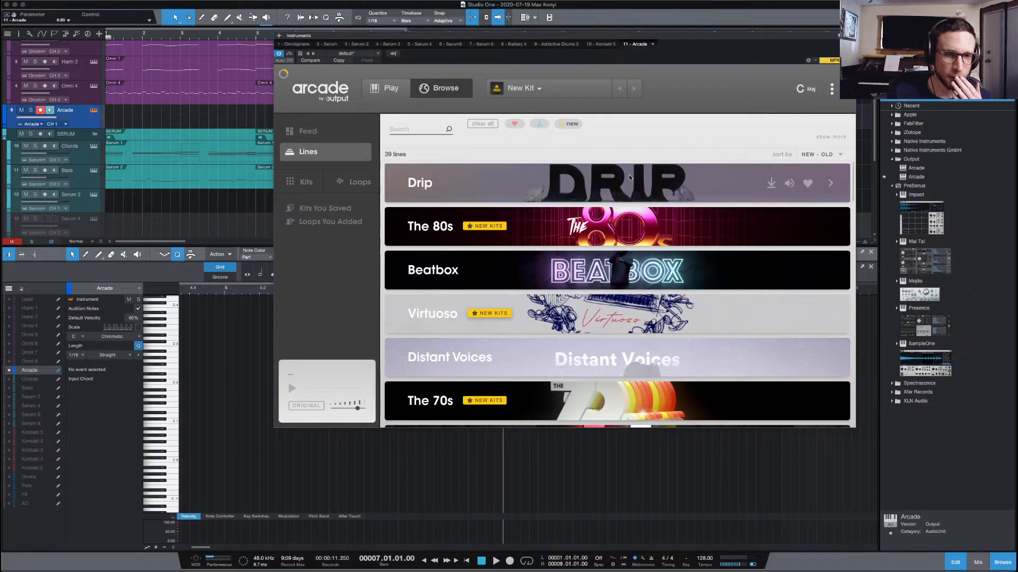
pyautogui.scroll(-9, 655, 200)
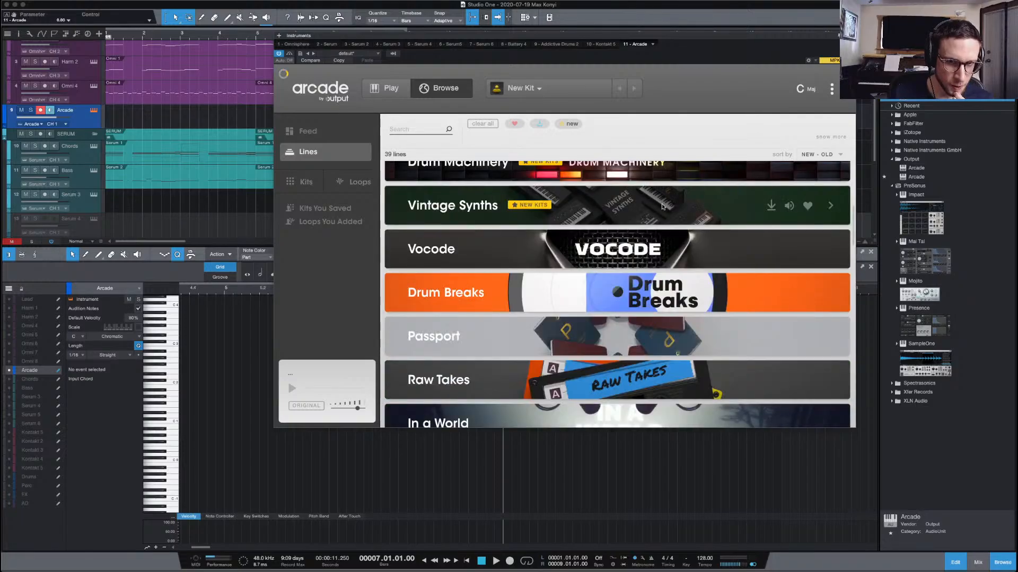
pyautogui.scroll(5, 661, 202)
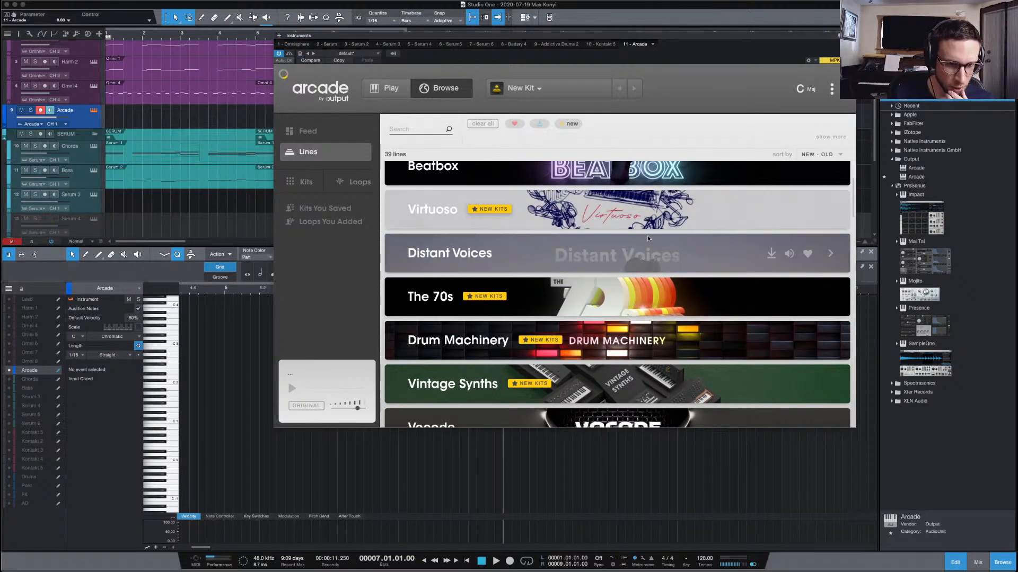
pyautogui.scroll(-2, 648, 238)
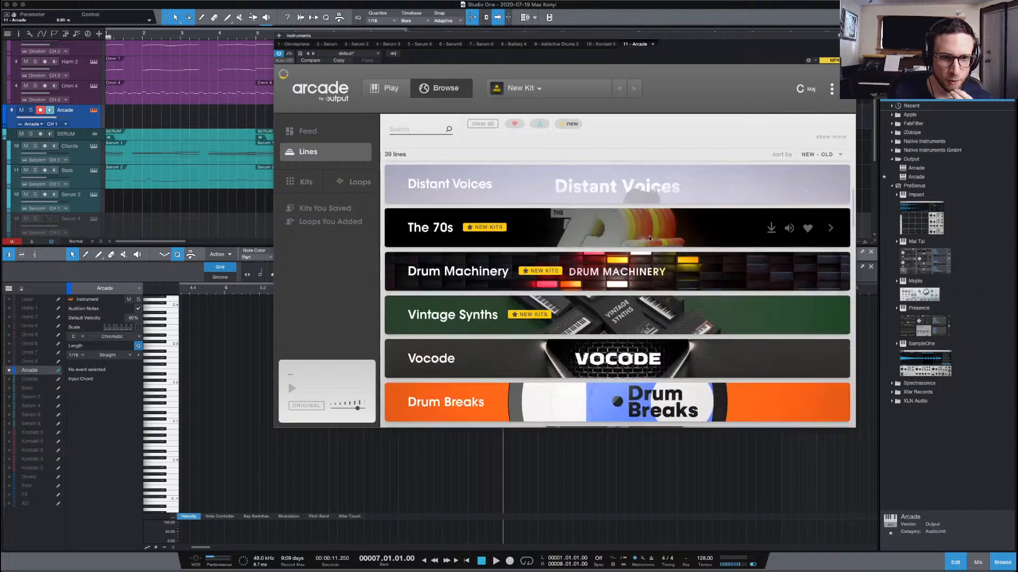
pyautogui.scroll(-3, 648, 239)
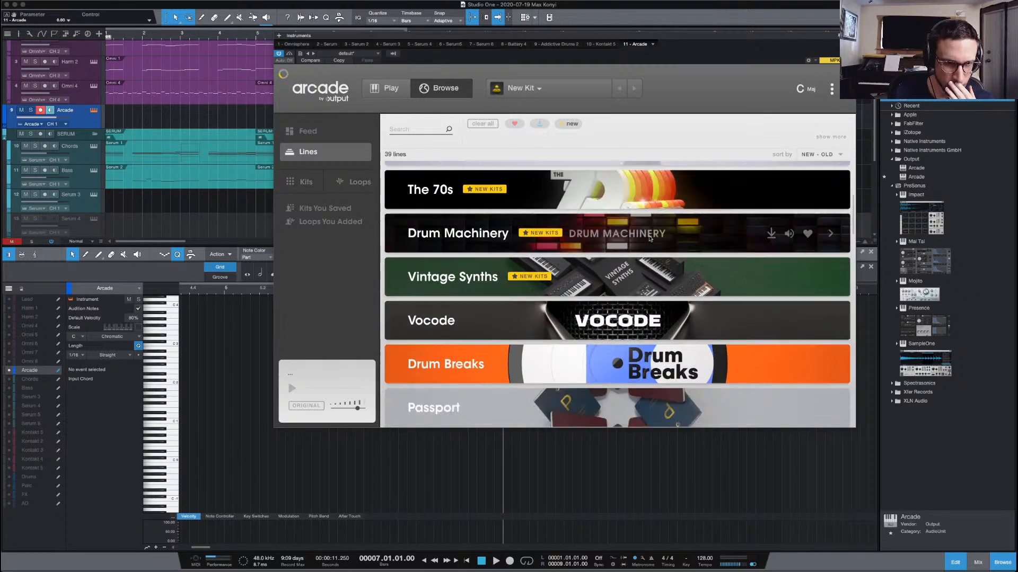
pyautogui.scroll(-1, 649, 238)
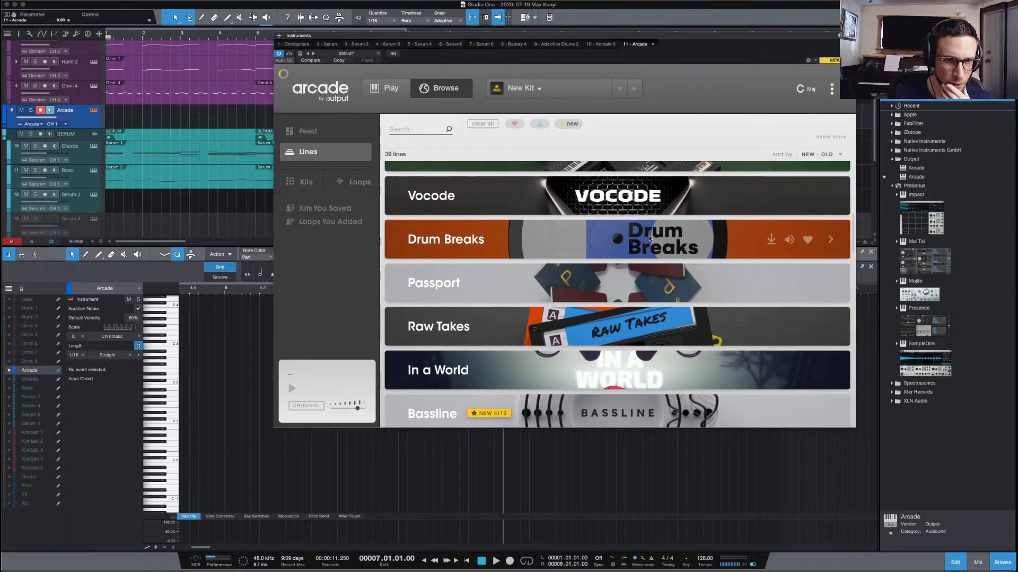
pyautogui.scroll(-3, 648, 239)
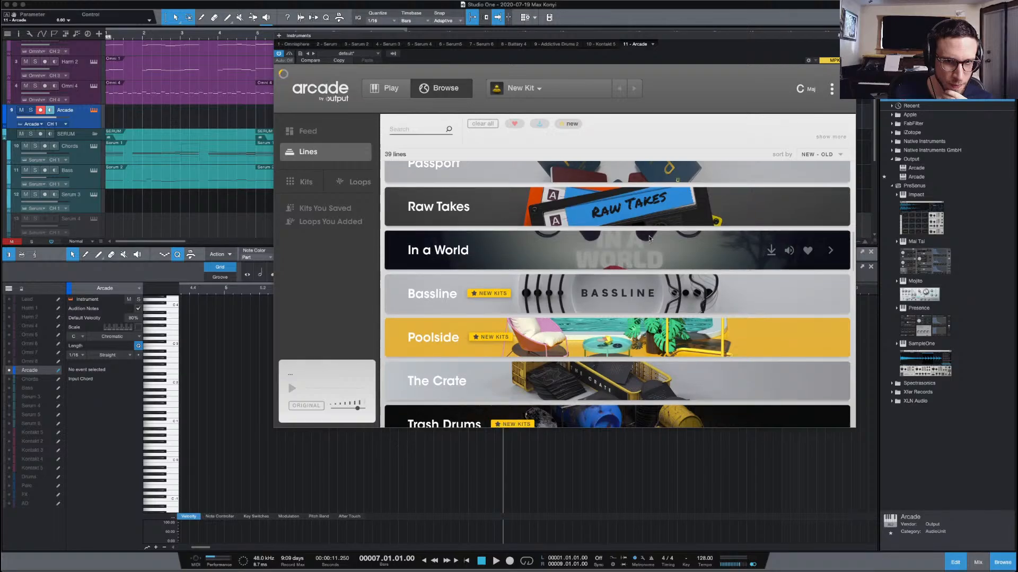
pyautogui.scroll(-2, 649, 239)
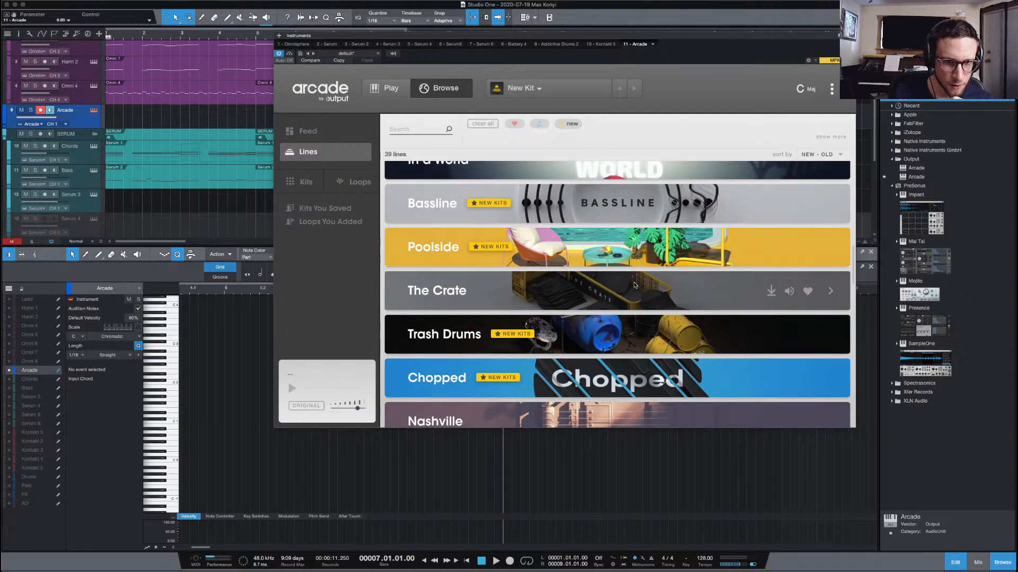
pyautogui.scroll(-2, 634, 285)
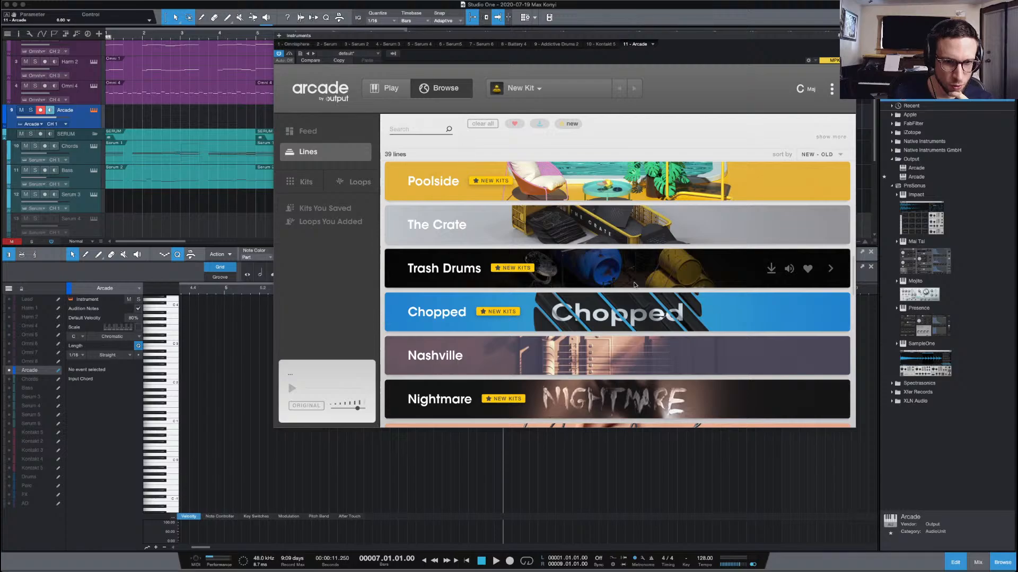
pyautogui.click(440, 269)
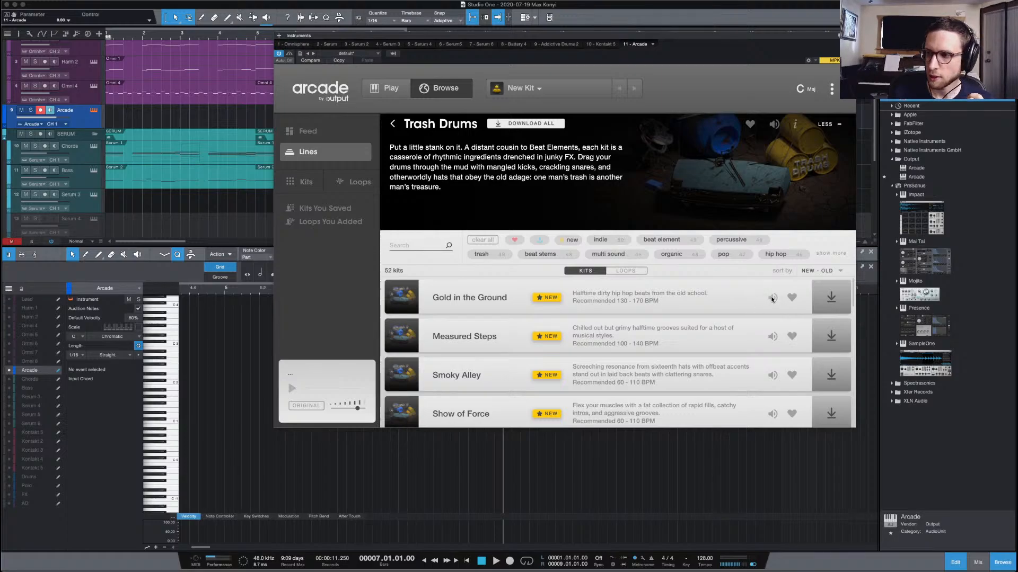
# Preview the Gold in the Ground, Soul Dust and Midtempo Grit kits in Trash Drums and return to the lines list
pyautogui.click(772, 299)
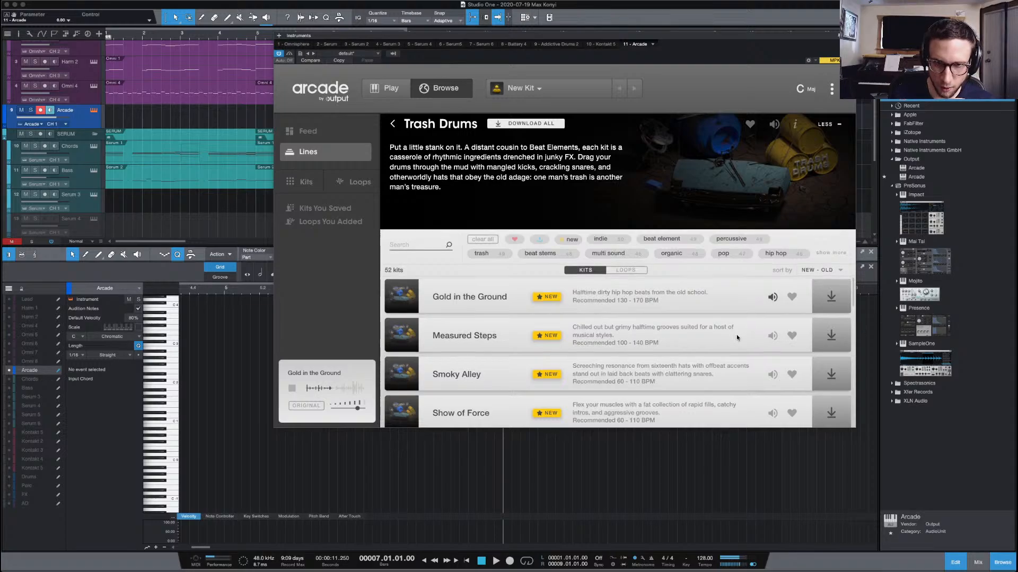
pyautogui.scroll(-1, 736, 335)
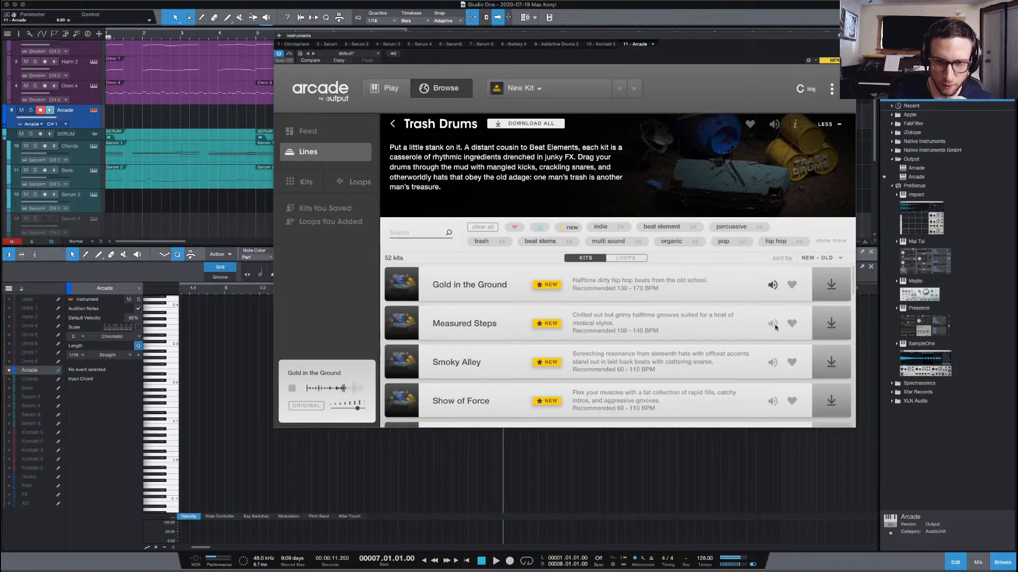
pyautogui.scroll(-3, 760, 328)
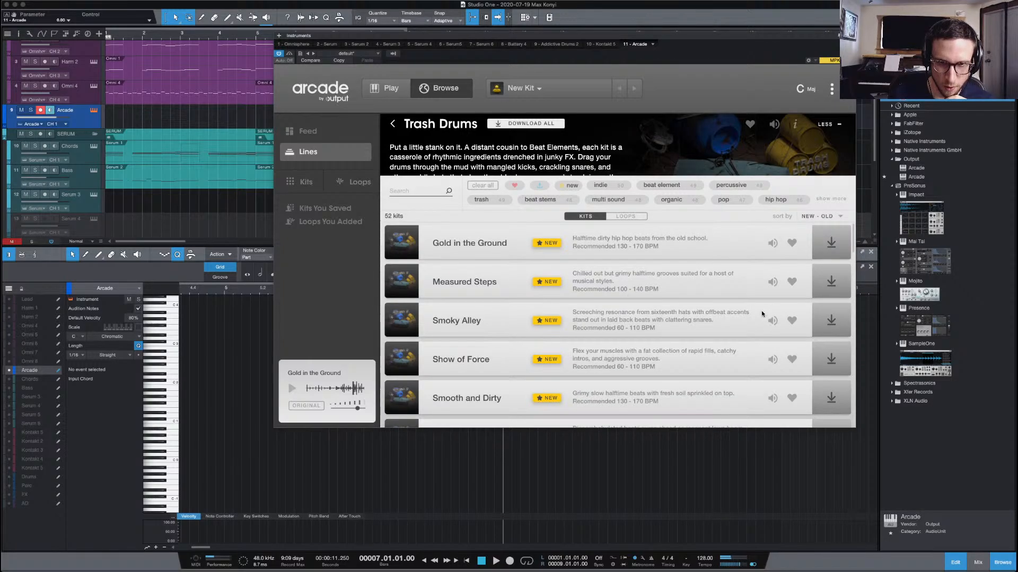
pyautogui.scroll(-2, 763, 318)
pyautogui.scroll(-1, 761, 313)
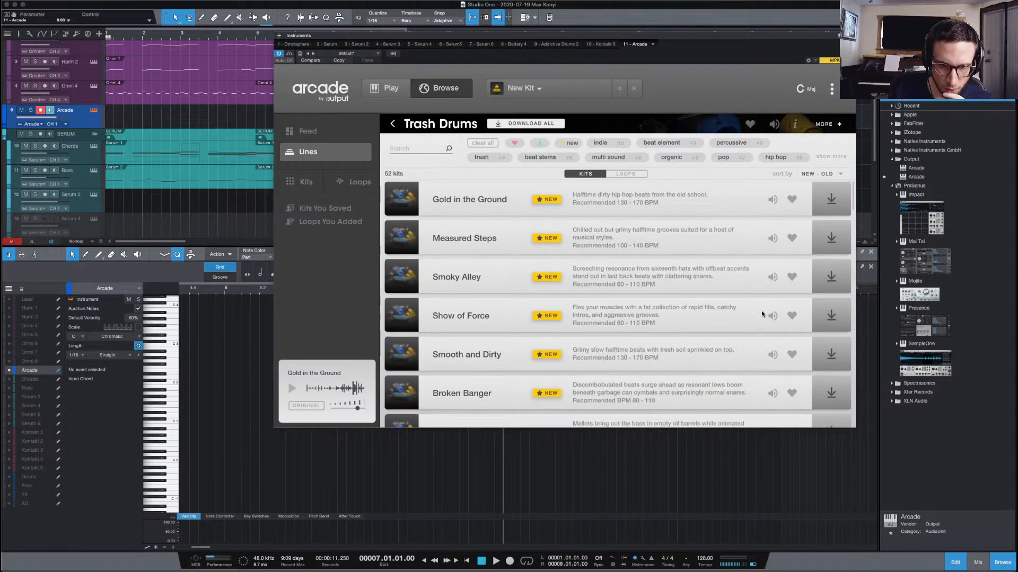
pyautogui.scroll(-15, 761, 313)
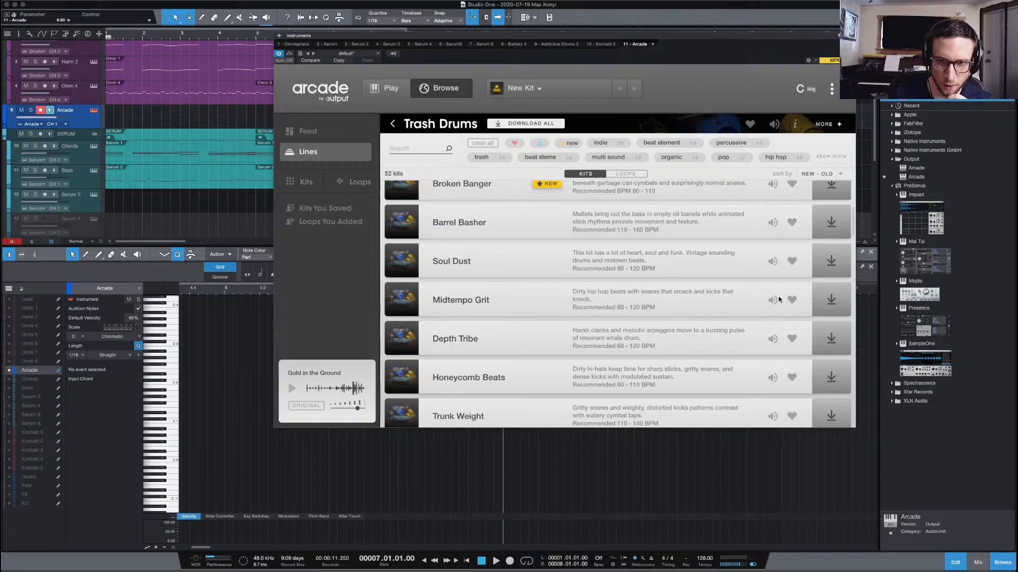
pyautogui.click(772, 261)
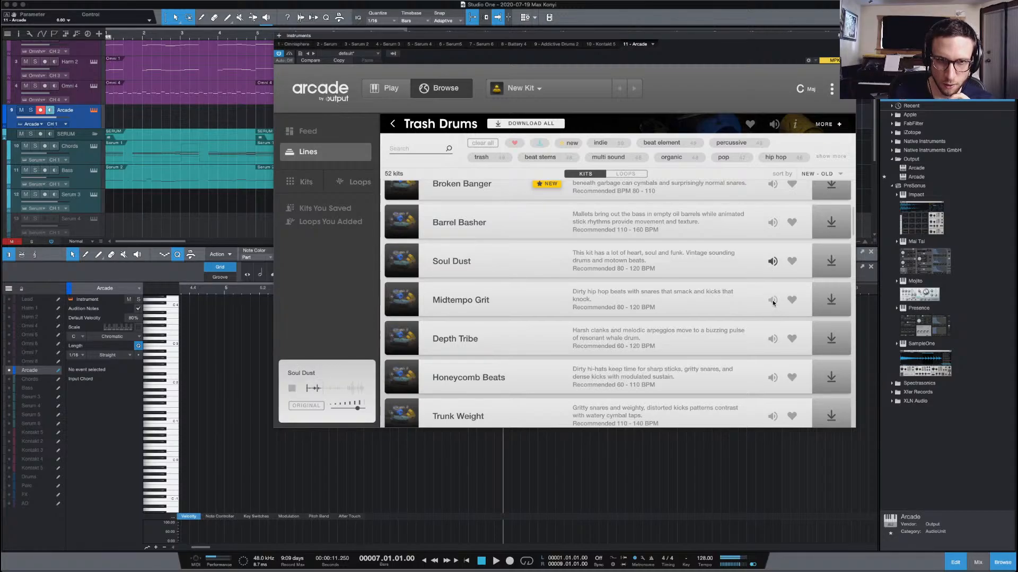
pyautogui.click(772, 301)
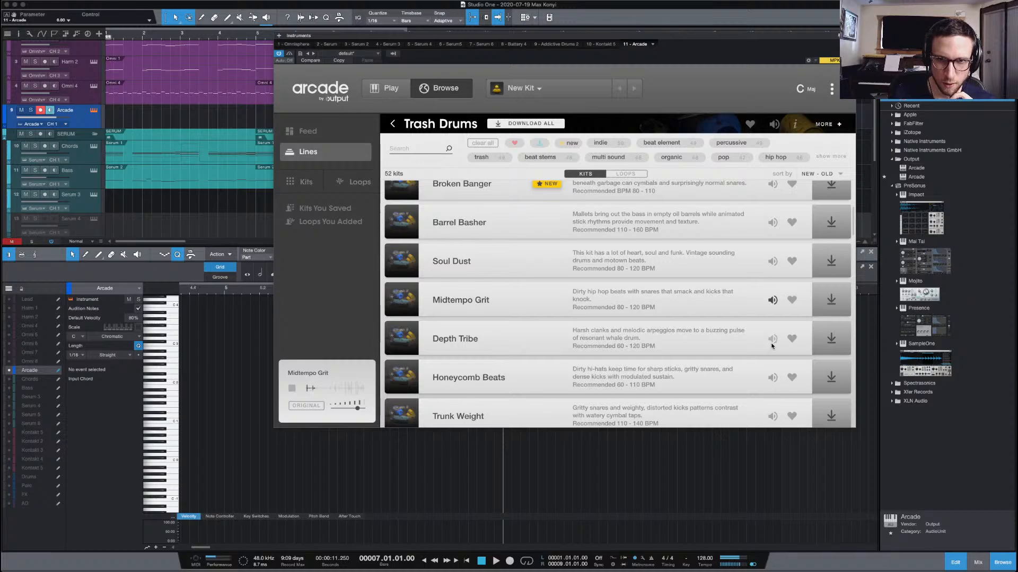
pyautogui.click(393, 124)
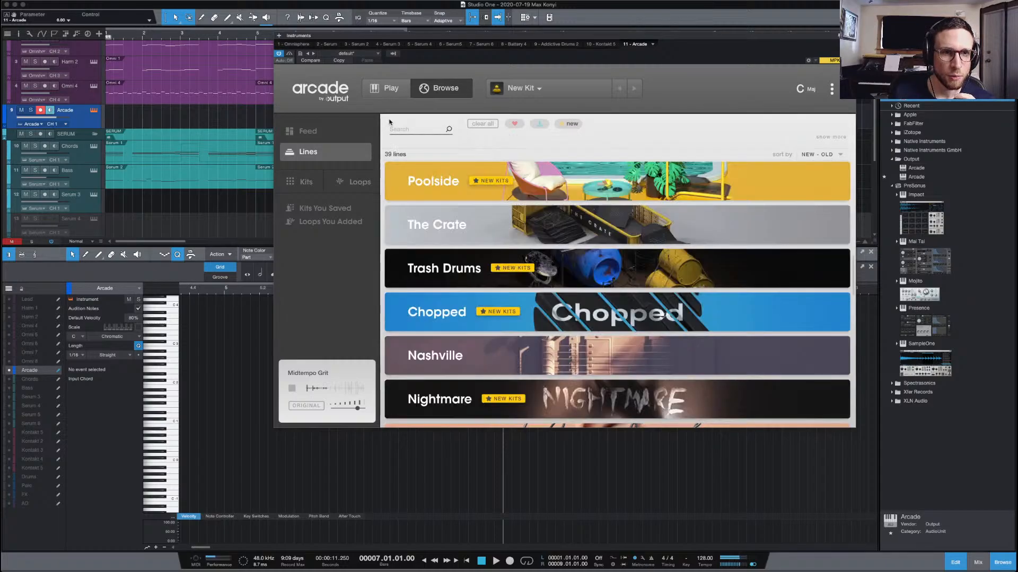
# Search Arcade's lines for "percussion" and open the Drum Machinery line
pyautogui.write('percussion')
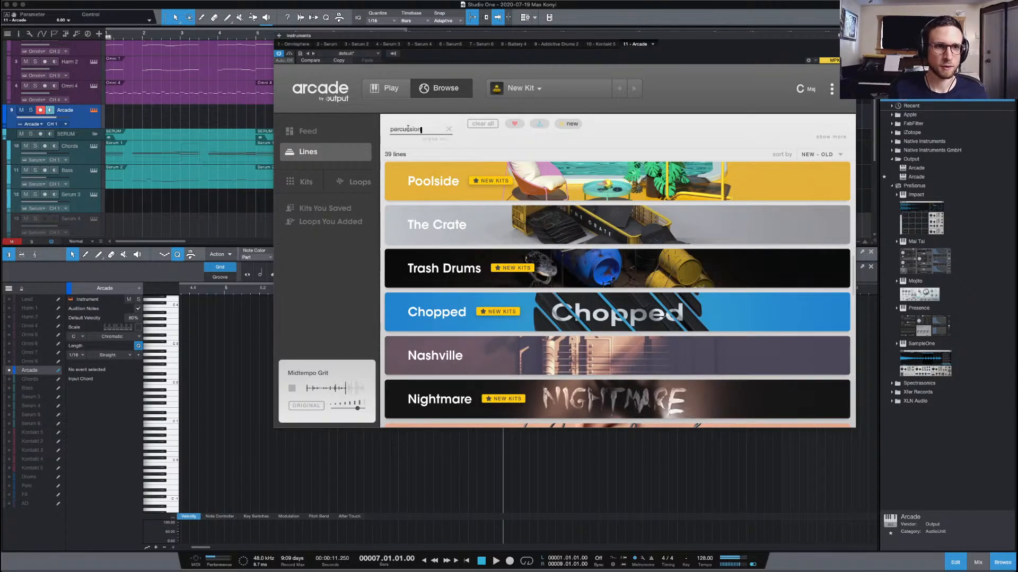
pyautogui.press('Return')
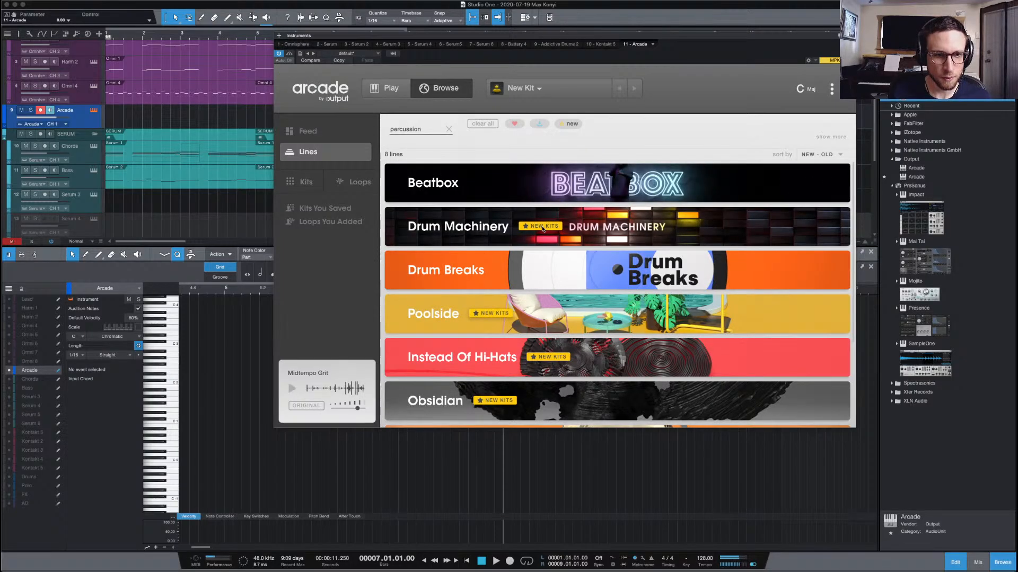
pyautogui.moveTo(543, 228)
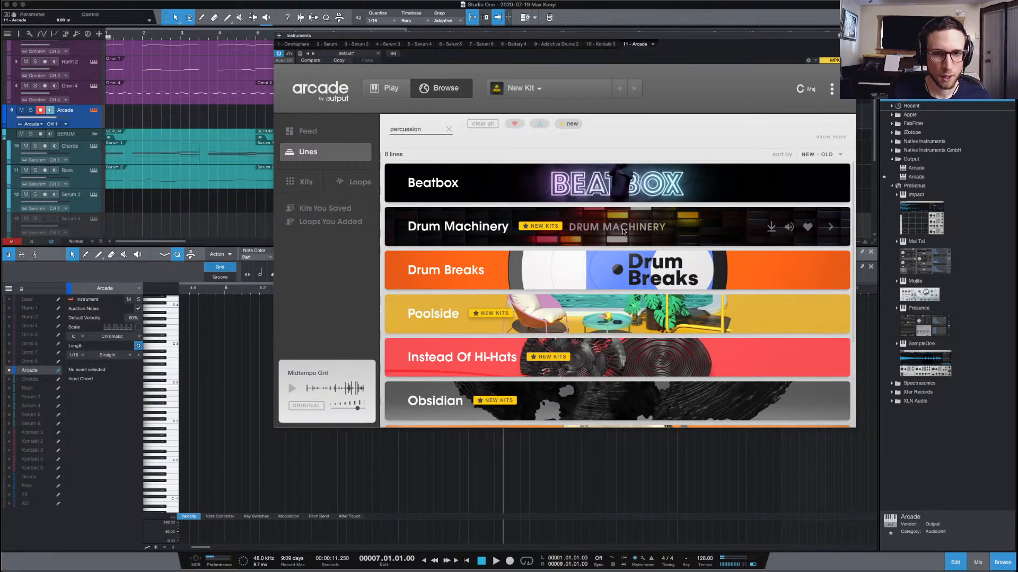
pyautogui.click(488, 229)
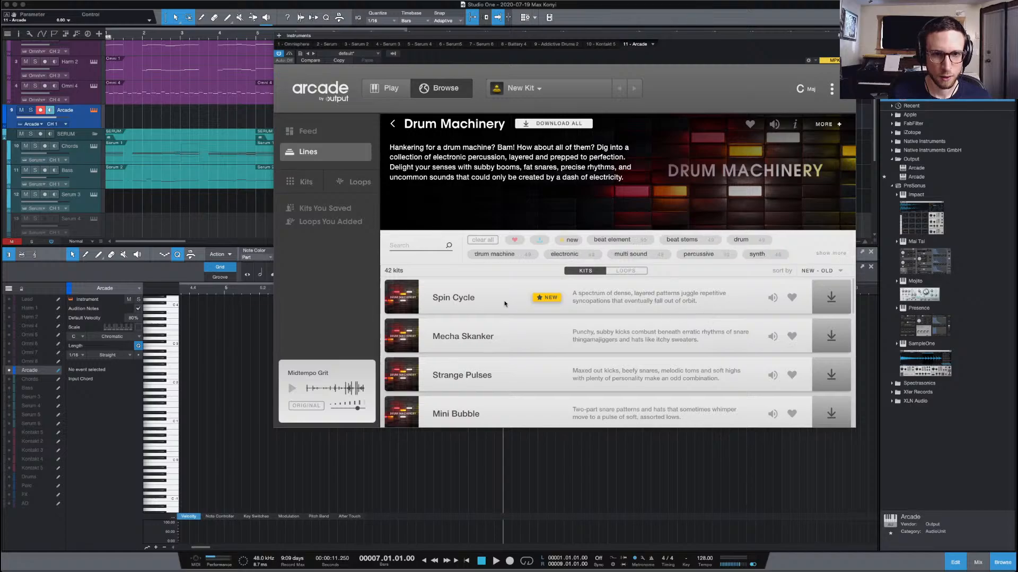
# Preview the Spin Cycle and Mecha Skanker kits in the Drum Machinery line
pyautogui.click(772, 298)
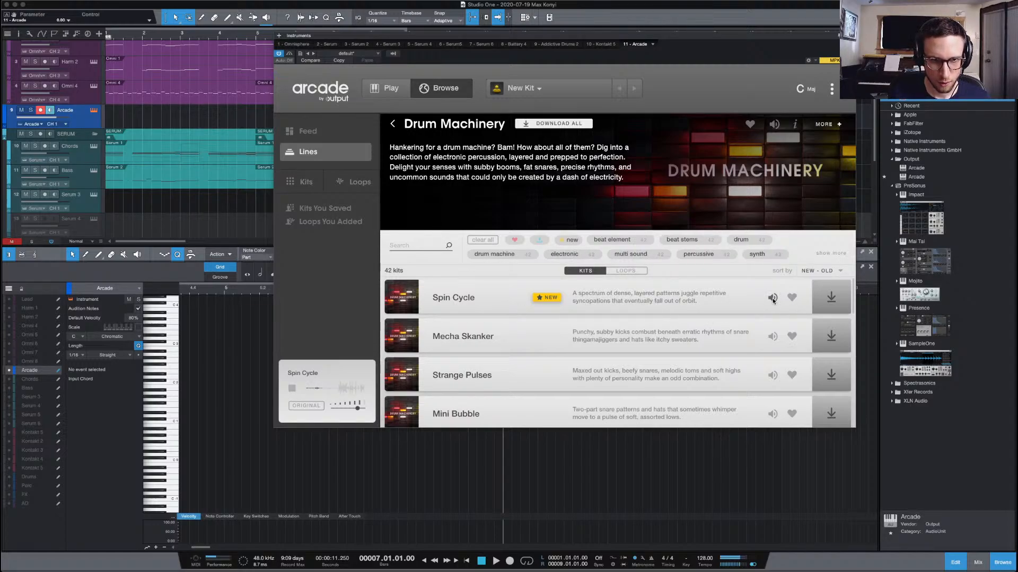
pyautogui.click(772, 338)
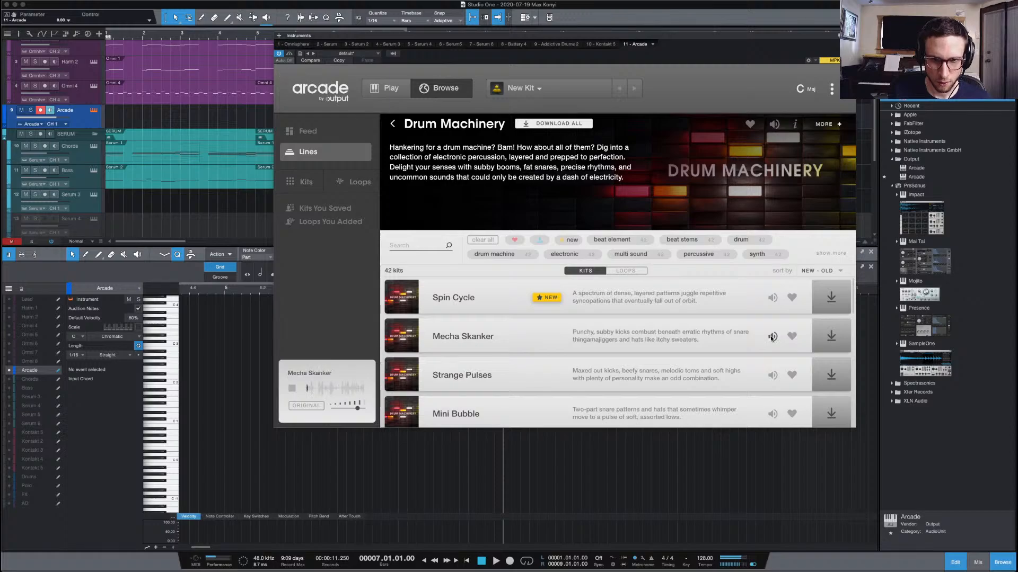
# Preview more kits in the Drum Machinery line, including Mini Bubble and Foreign Substance
pyautogui.scroll(-3, 756, 331)
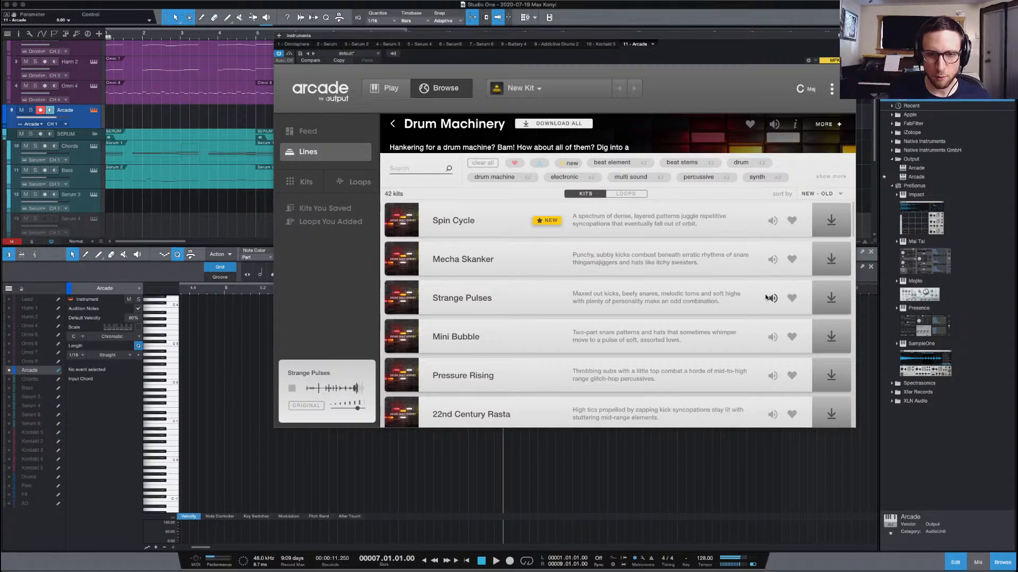
pyautogui.click(772, 337)
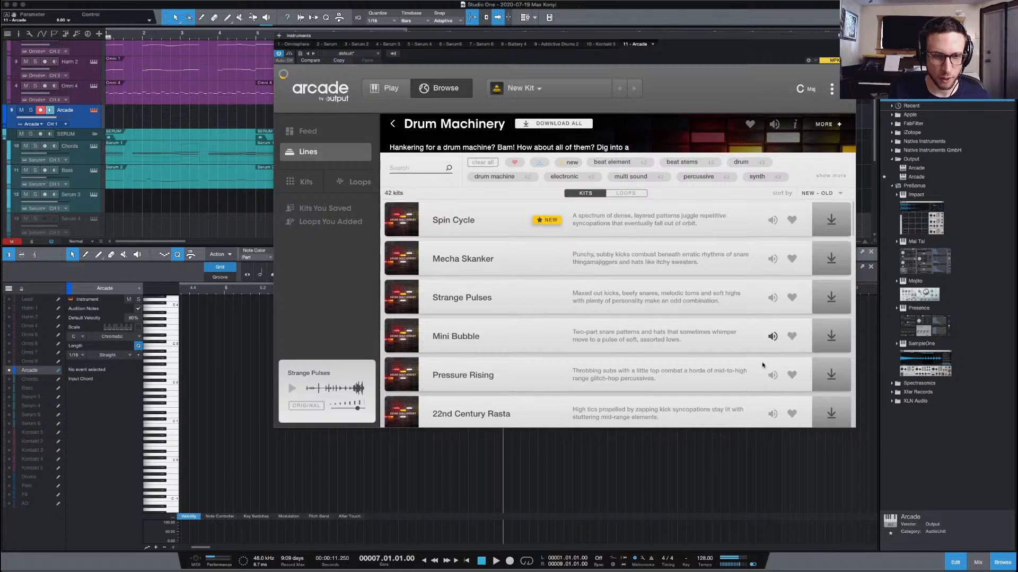
pyautogui.scroll(-3, 763, 360)
pyautogui.click(773, 381)
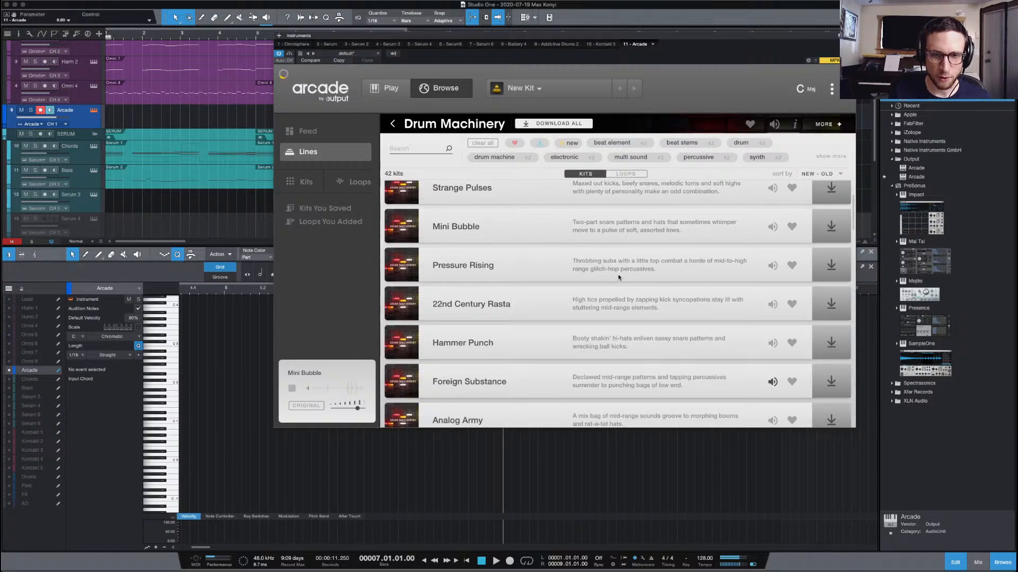
# Open the Instead Of Hi-Hats line from the percussion results and preview its Tech Talk and Artificial Deep kits
pyautogui.click(394, 124)
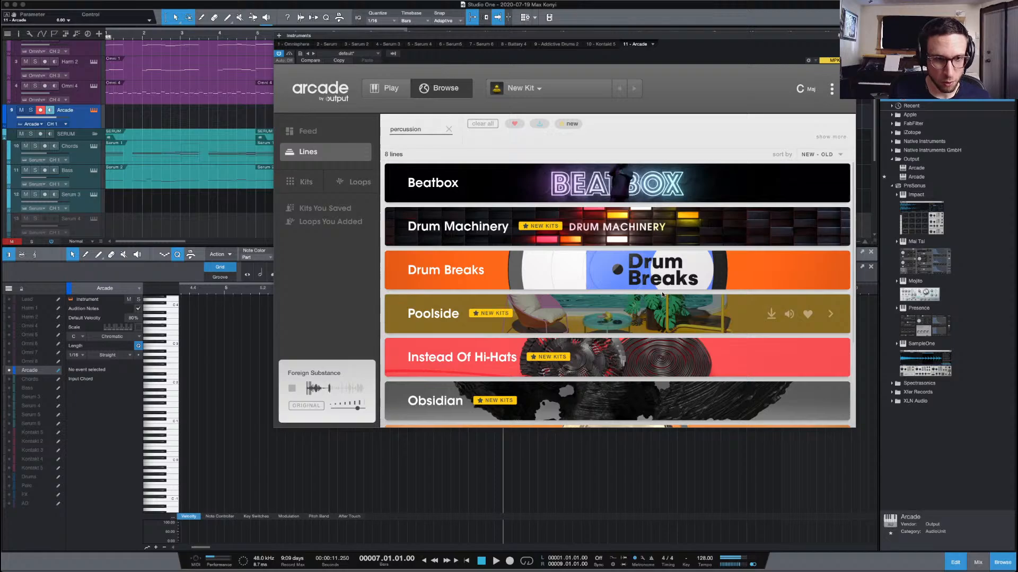
pyautogui.scroll(-3, 661, 292)
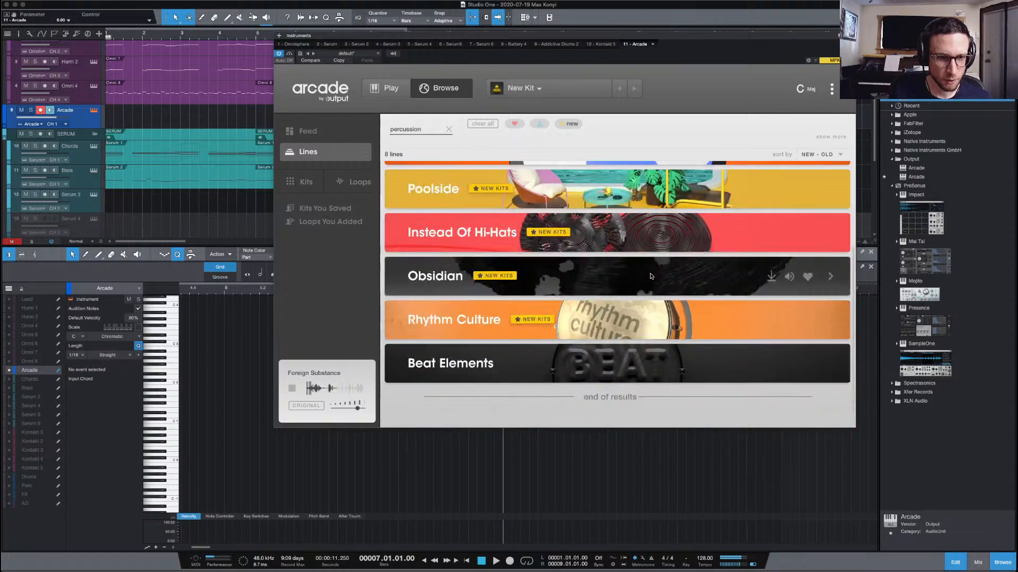
pyautogui.click(559, 231)
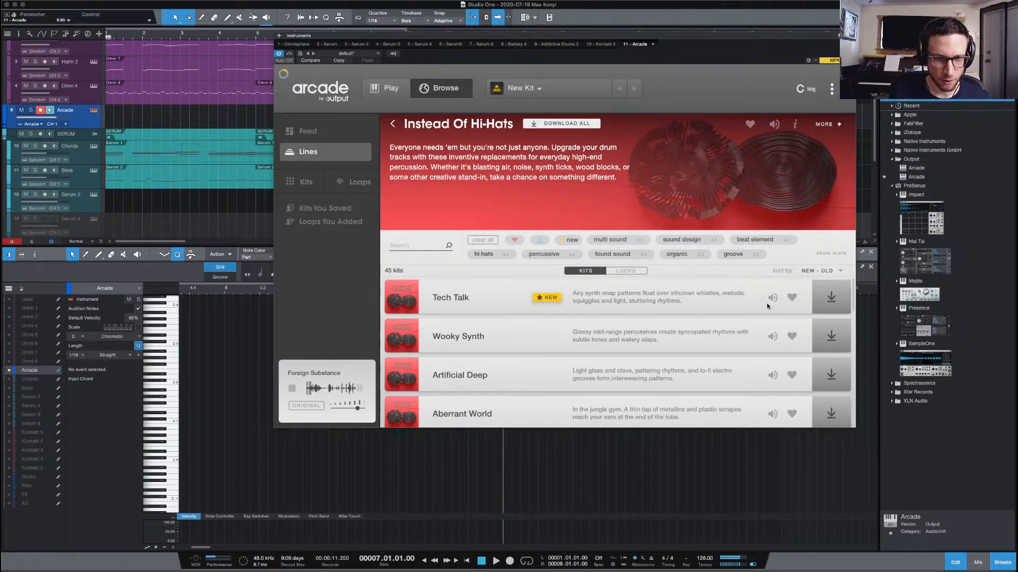
pyautogui.click(773, 298)
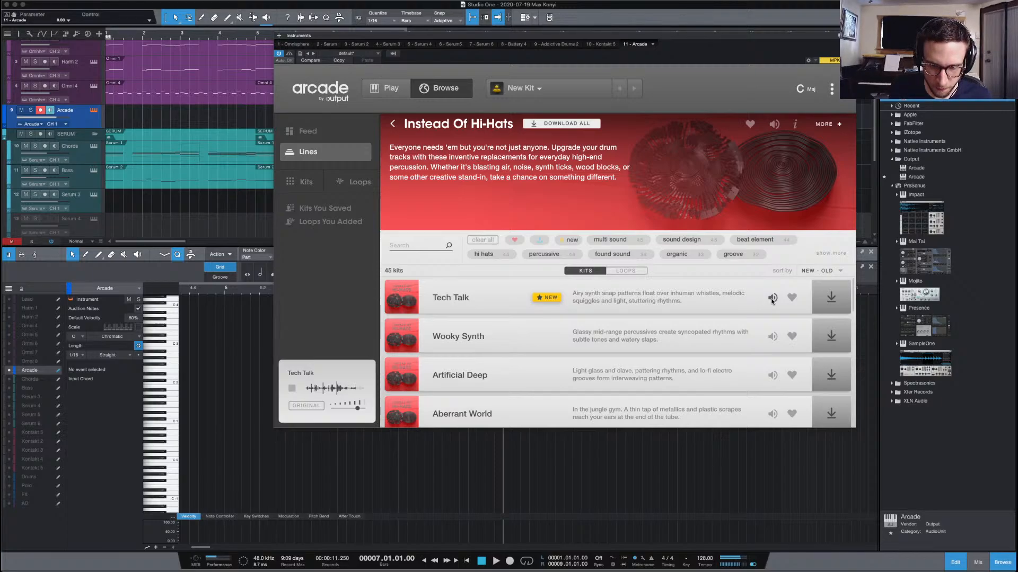
pyautogui.click(773, 375)
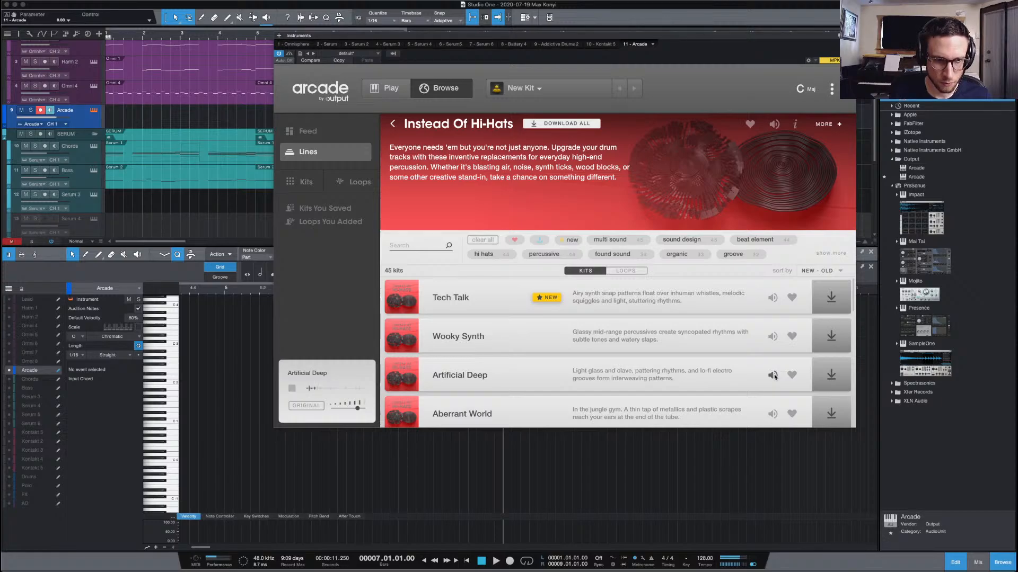
# Download the Artificial Deep kit and load it for playing, checking its session key options
pyautogui.click(831, 375)
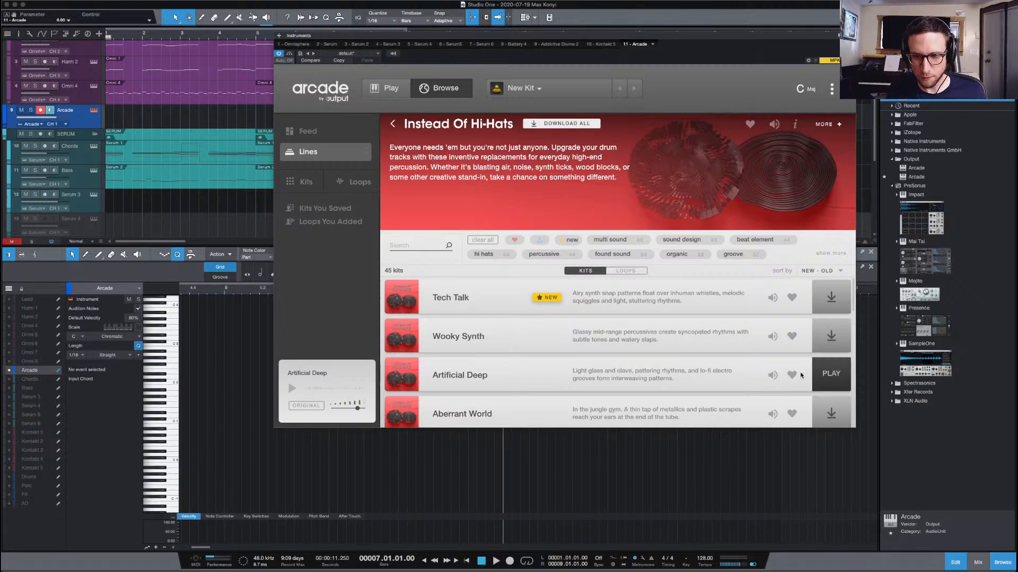
pyautogui.click(831, 374)
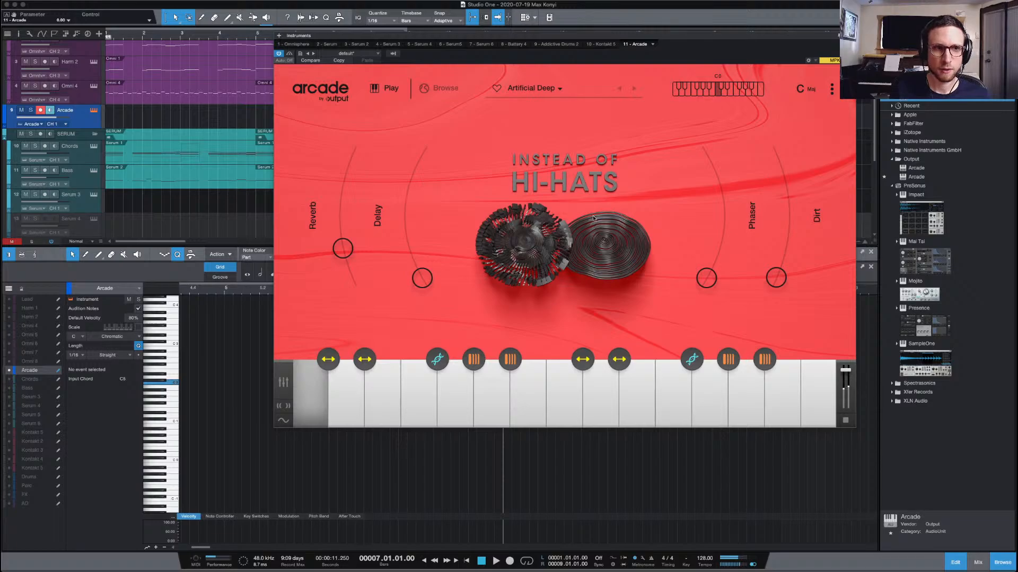
pyautogui.click(802, 90)
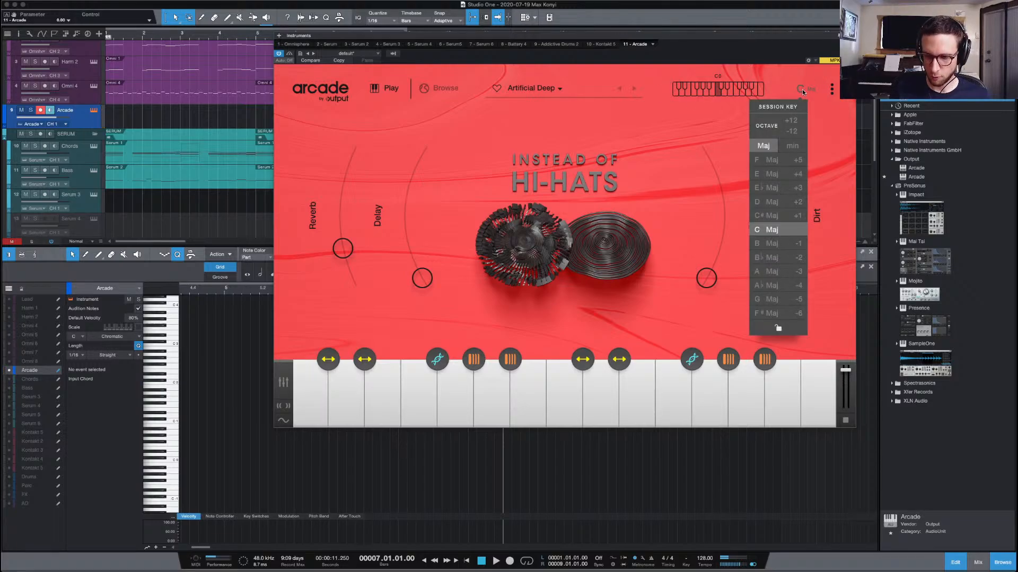
pyautogui.click(716, 127)
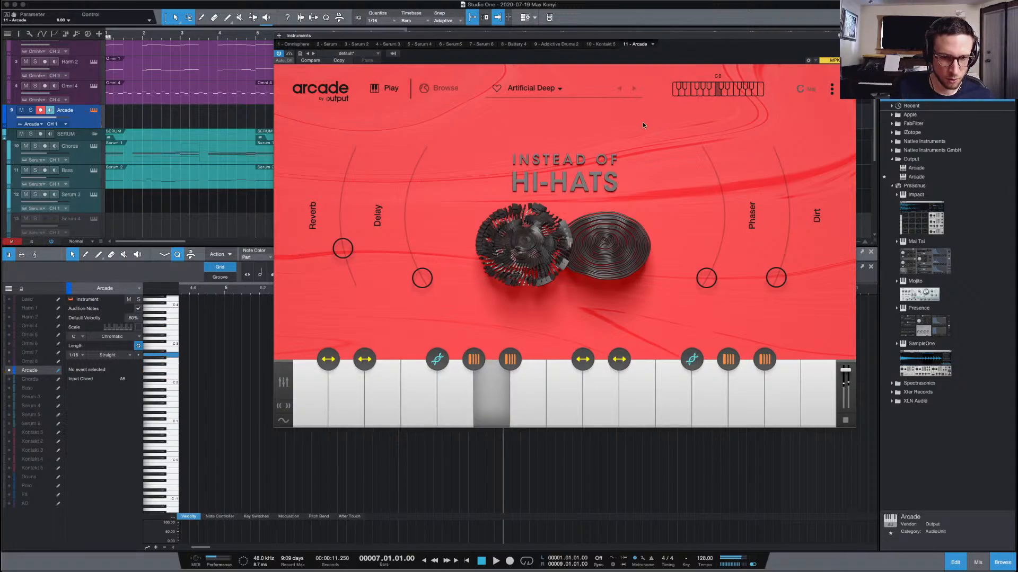
# Move the instrument window clear of the arrangement and turn on looping from bar 7 to bar 9
pyautogui.moveTo(782, 34); pyautogui.dragTo(824, 307)
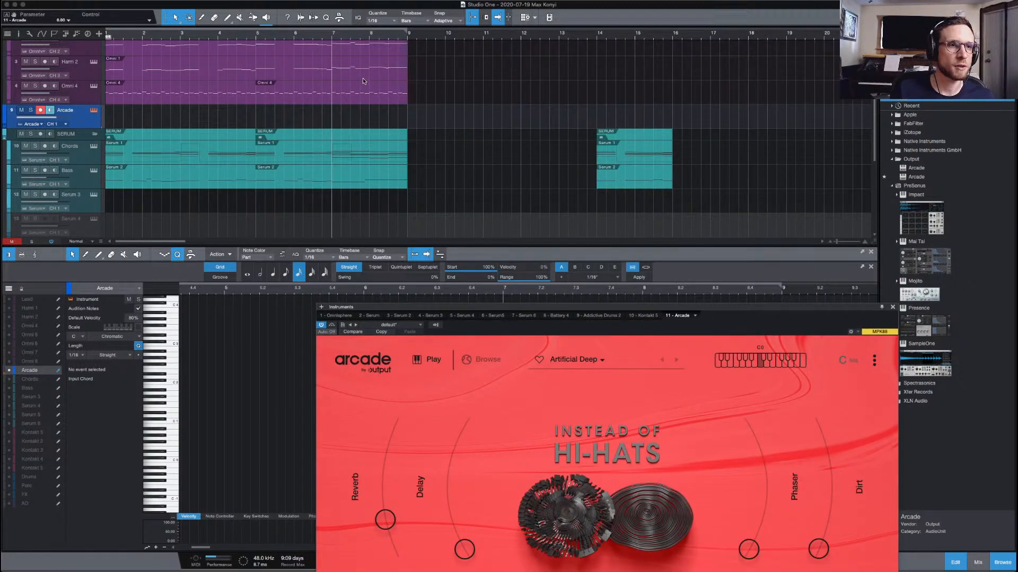
pyautogui.click(332, 33)
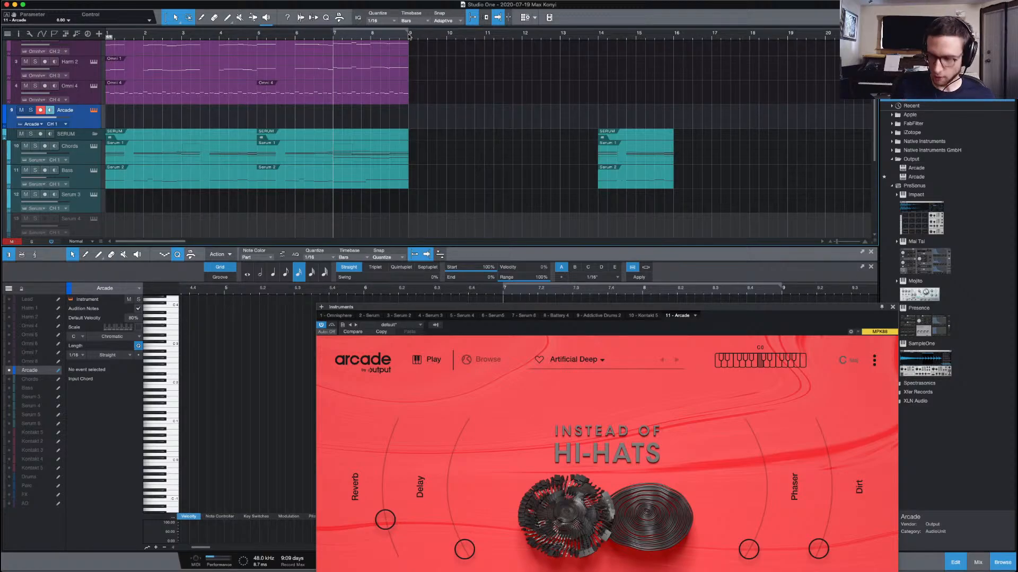
pyautogui.press('KP_Divide')
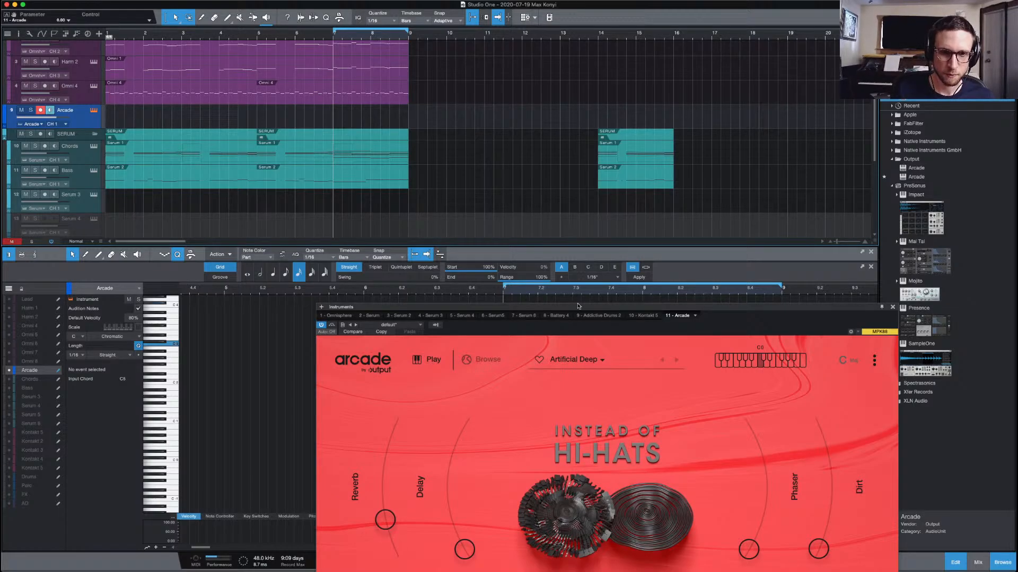
# Audition the Artificial Deep kit's sounds against the looped section of the song
pyautogui.moveTo(578, 309); pyautogui.dragTo(808, 143)
pyautogui.press('space')
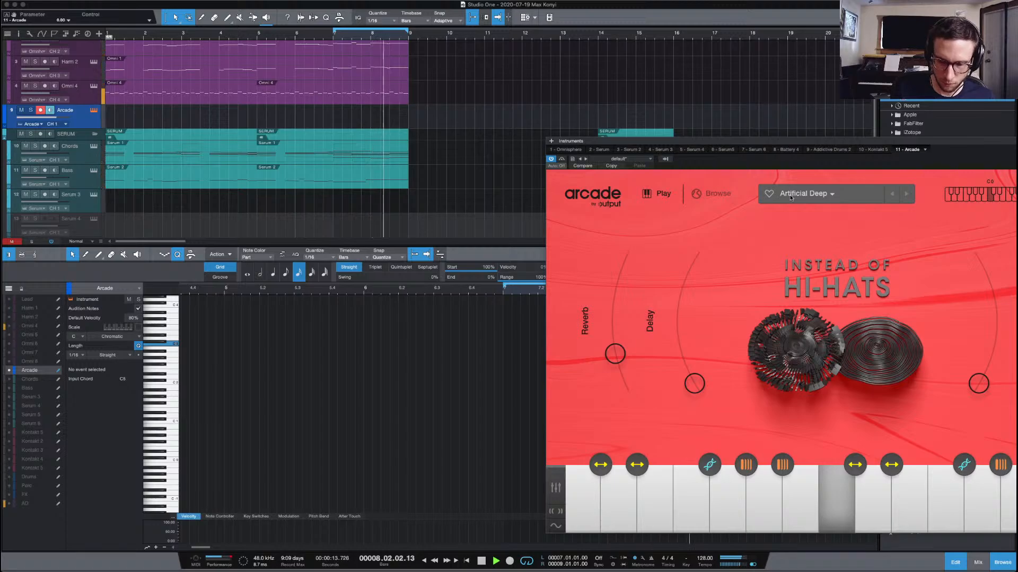
pyautogui.press('space')
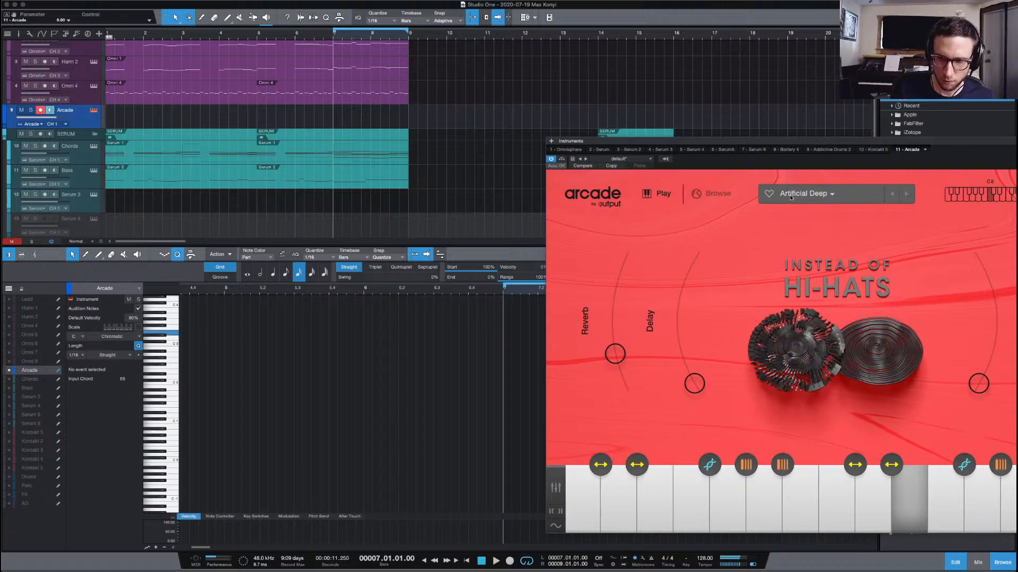
pyautogui.press('space')
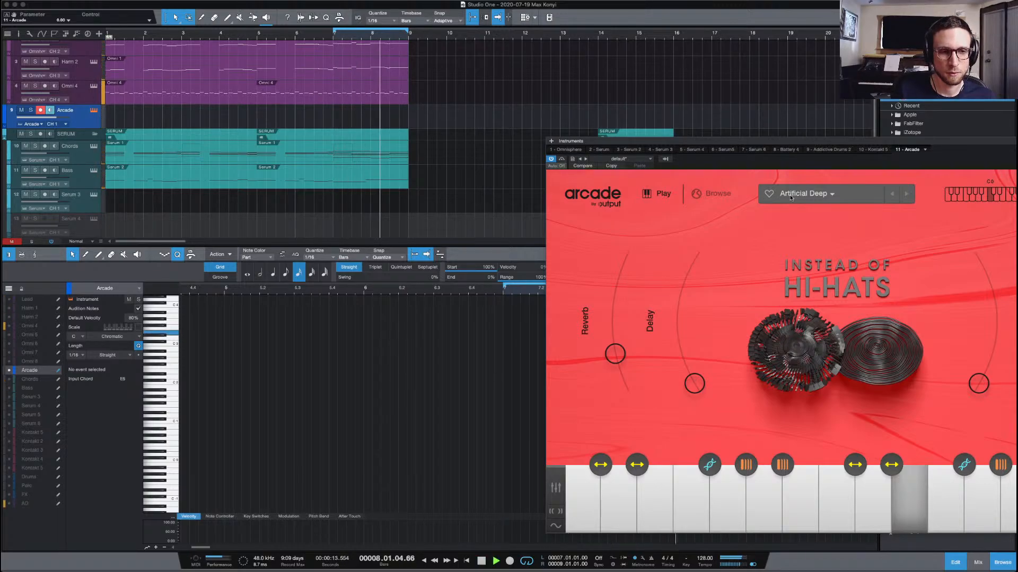
pyautogui.press('space')
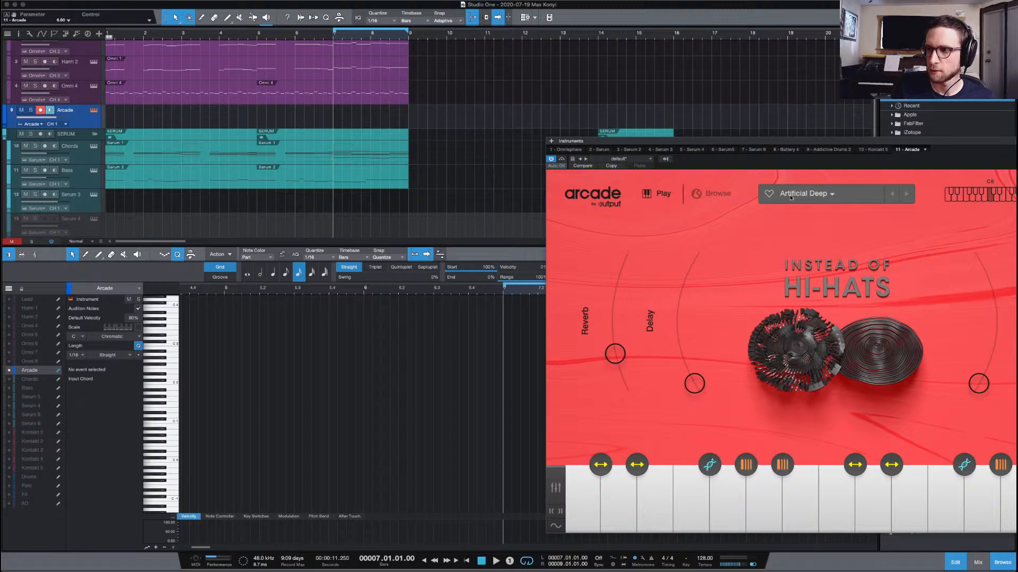
# Record a sustained E3 note on the Arcade track from bar 7 to bar 9 and quantize it
pyautogui.press('KP_Multiply')
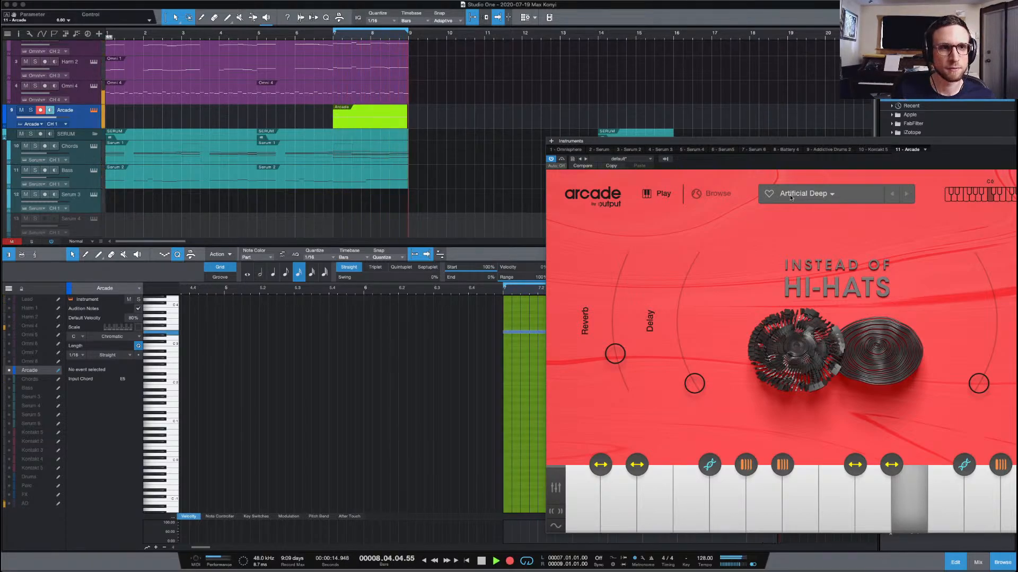
pyautogui.press('space')
pyautogui.click(366, 124)
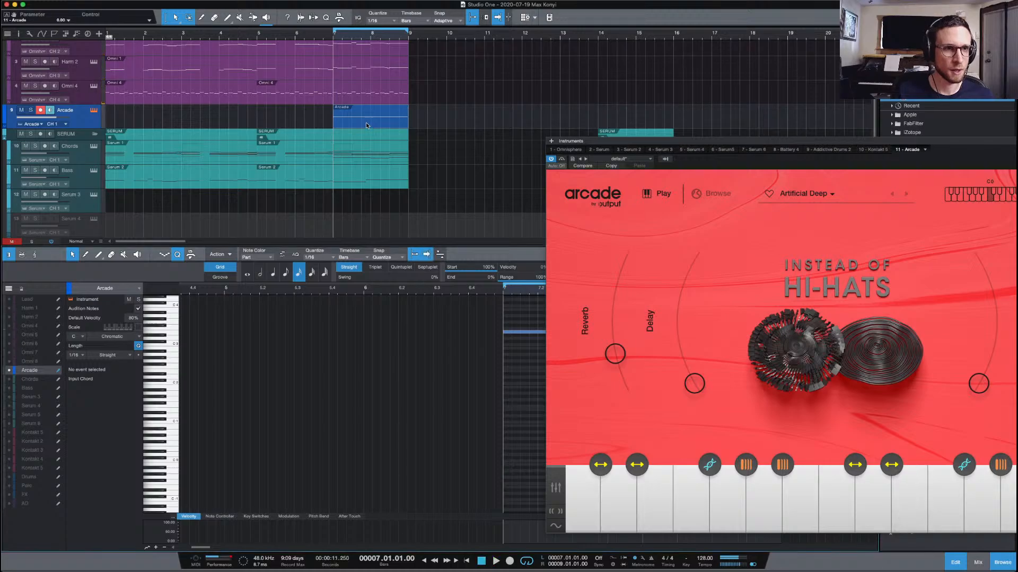
pyautogui.click(525, 332)
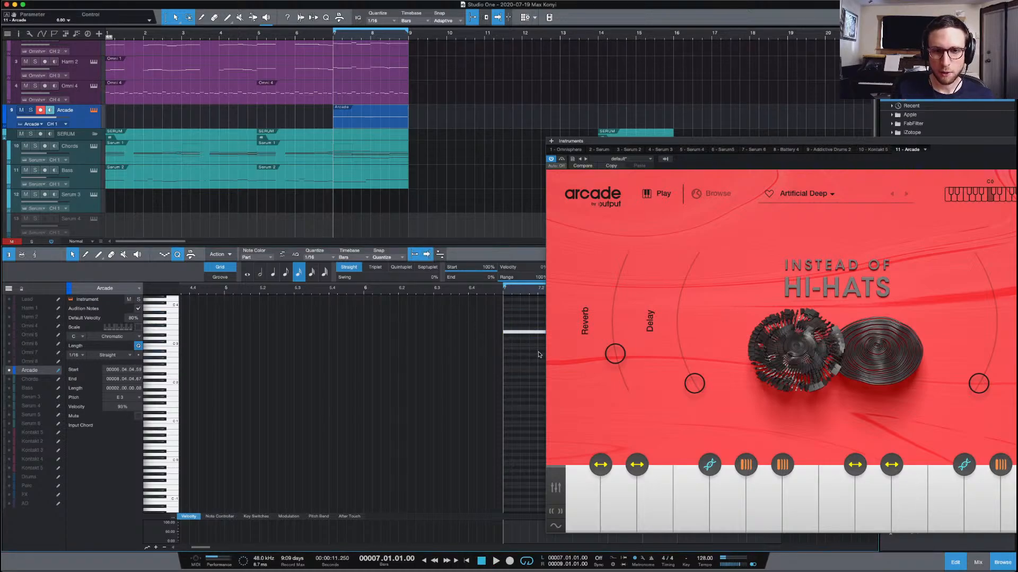
pyautogui.press('q')
# Play back the loop with the recorded Arcade note, repositioning the instrument window to reveal the note and the kit's keys
pyautogui.moveTo(760, 141); pyautogui.dragTo(510, 95)
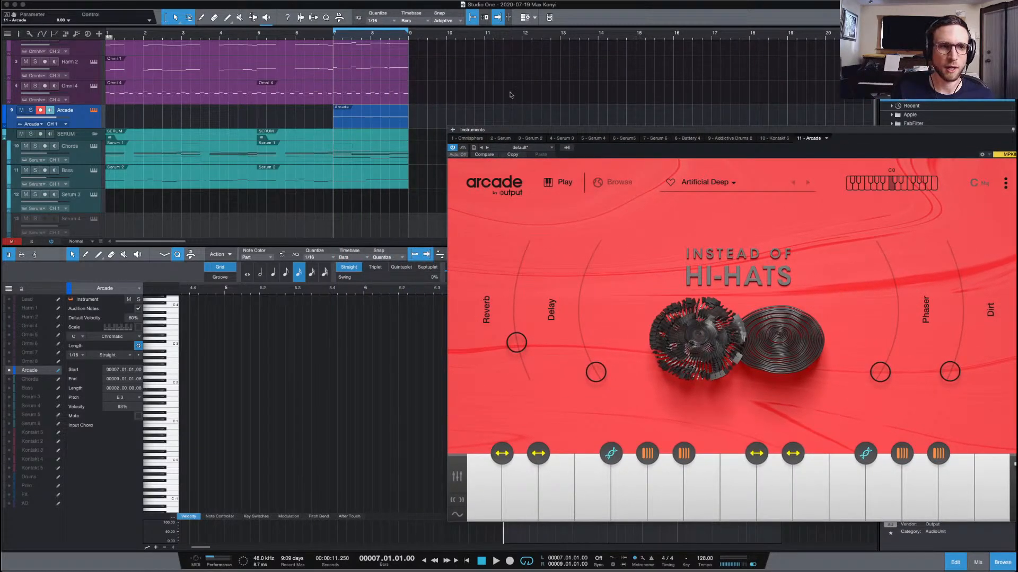
pyautogui.moveTo(563, 130); pyautogui.dragTo(841, 116)
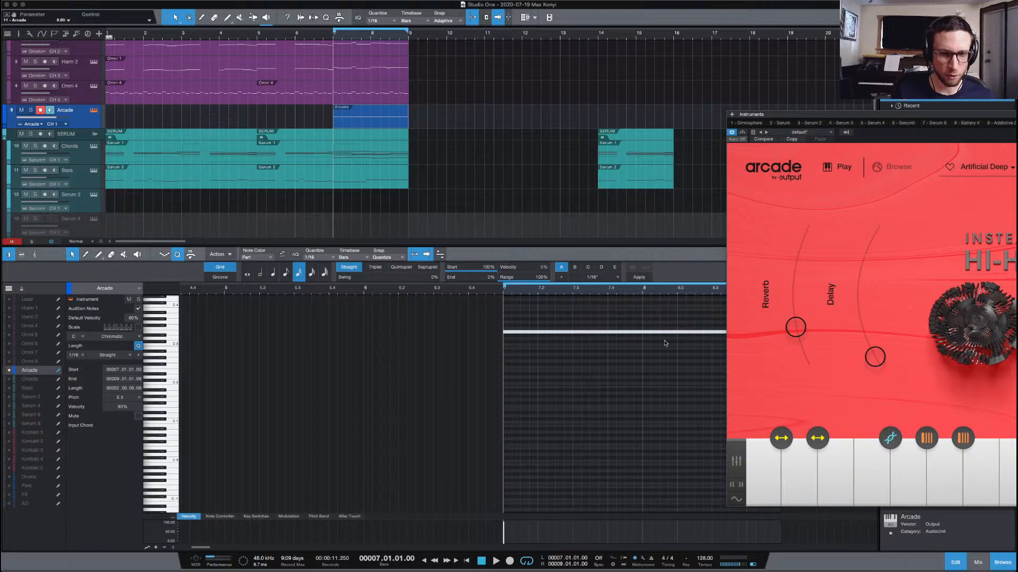
pyautogui.press('space')
pyautogui.moveTo(858, 112); pyautogui.dragTo(589, 91)
pyautogui.press('space')
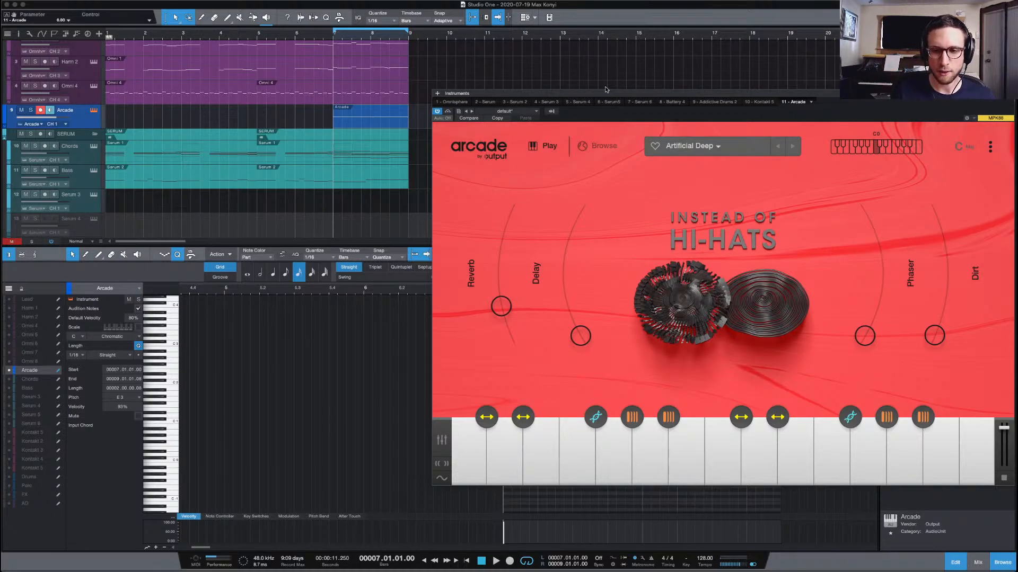
# Record two short F#2 modifier notes into the Arcade part during bar 8 of the loop
pyautogui.press('space')
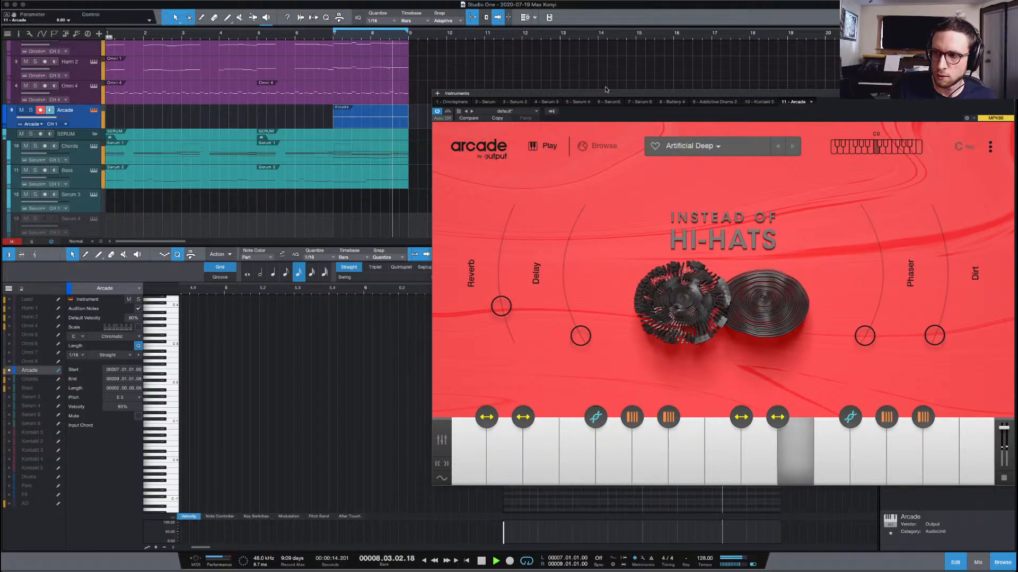
pyautogui.press('KP_Multiply')
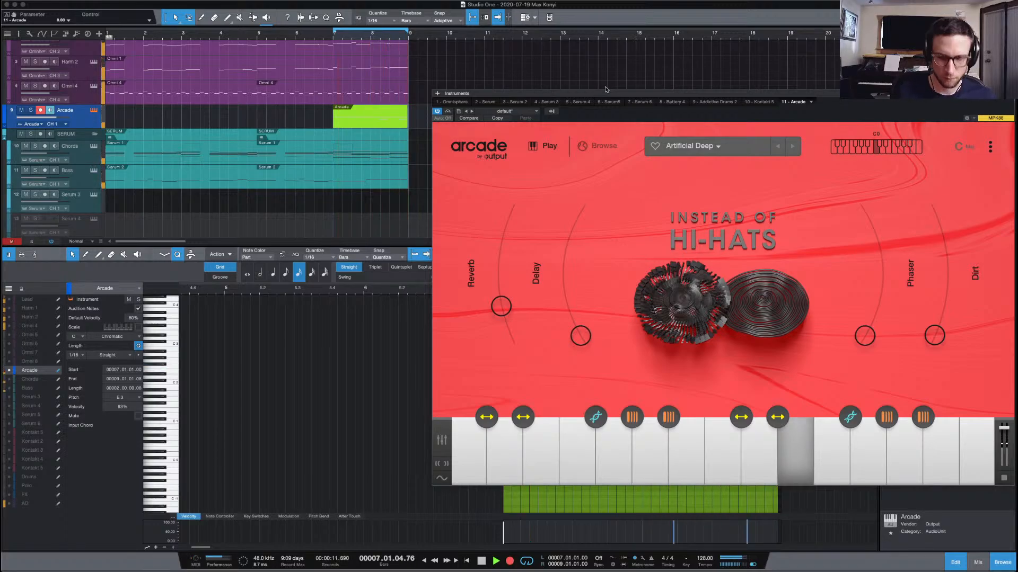
pyautogui.press('KP_Multiply')
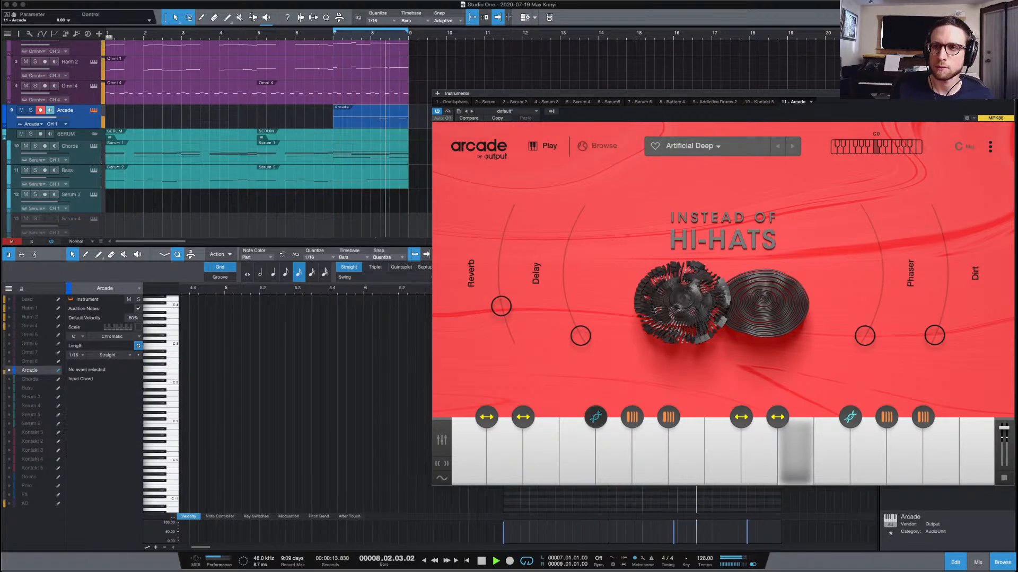
# Quantize the two F#2 notes in the Arcade part, aligning both their starts and ends to the grid
pyautogui.moveTo(551, 93); pyautogui.dragTo(959, 186)
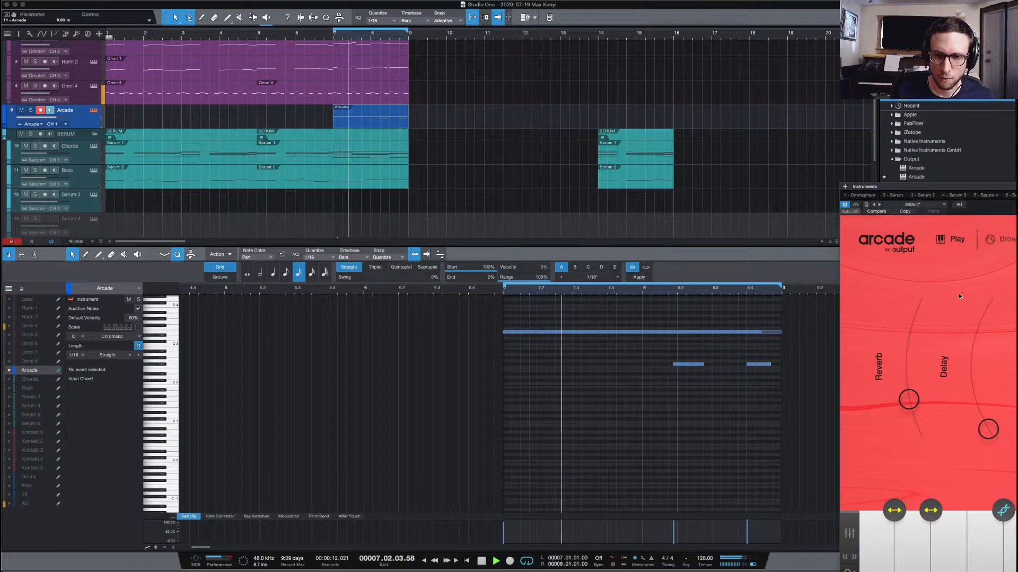
pyautogui.moveTo(658, 353); pyautogui.dragTo(798, 395)
pyautogui.press('space')
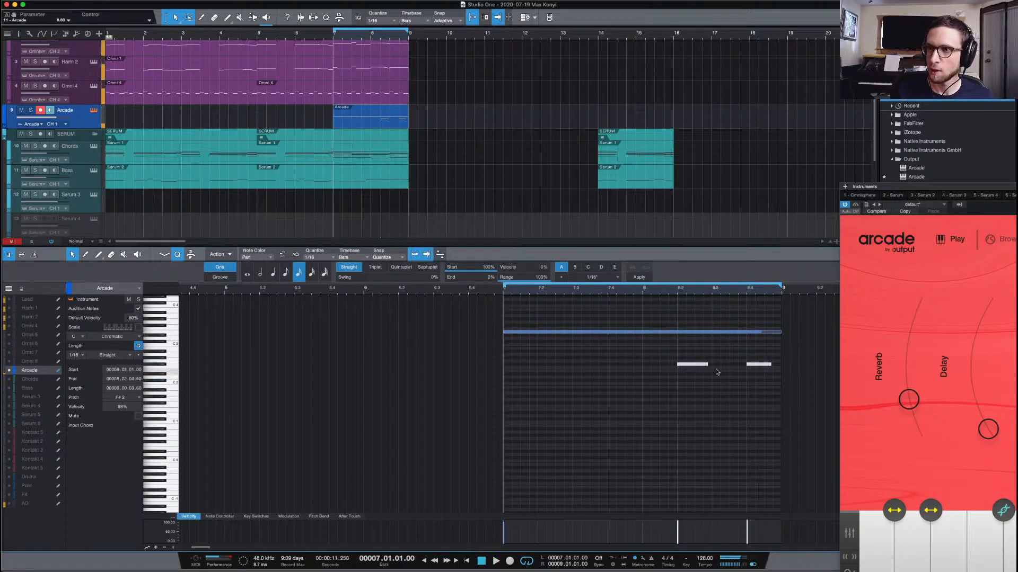
pyautogui.click(643, 361)
pyautogui.moveTo(692, 355); pyautogui.dragTo(781, 366)
pyautogui.click(728, 381)
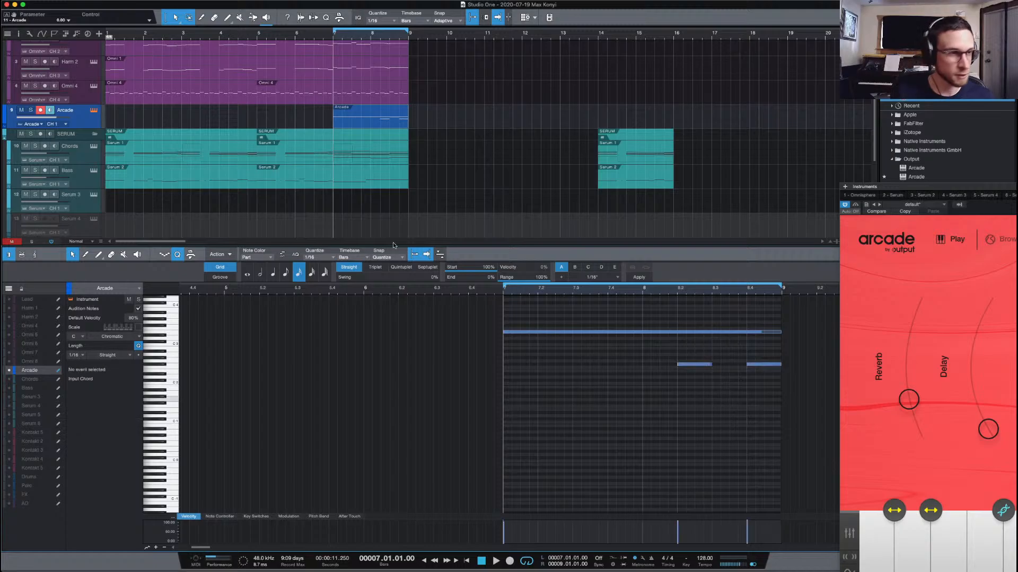
# Solo the Arcade track and raise the kit's Phaser to about the middle of its range while the loop plays
pyautogui.click(30, 111)
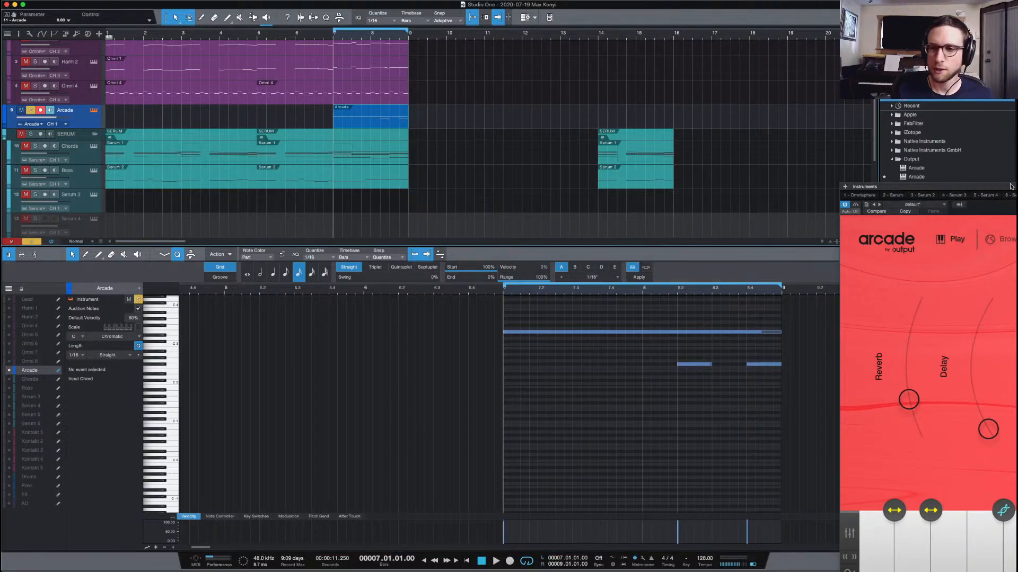
pyautogui.moveTo(999, 191); pyautogui.dragTo(465, 54)
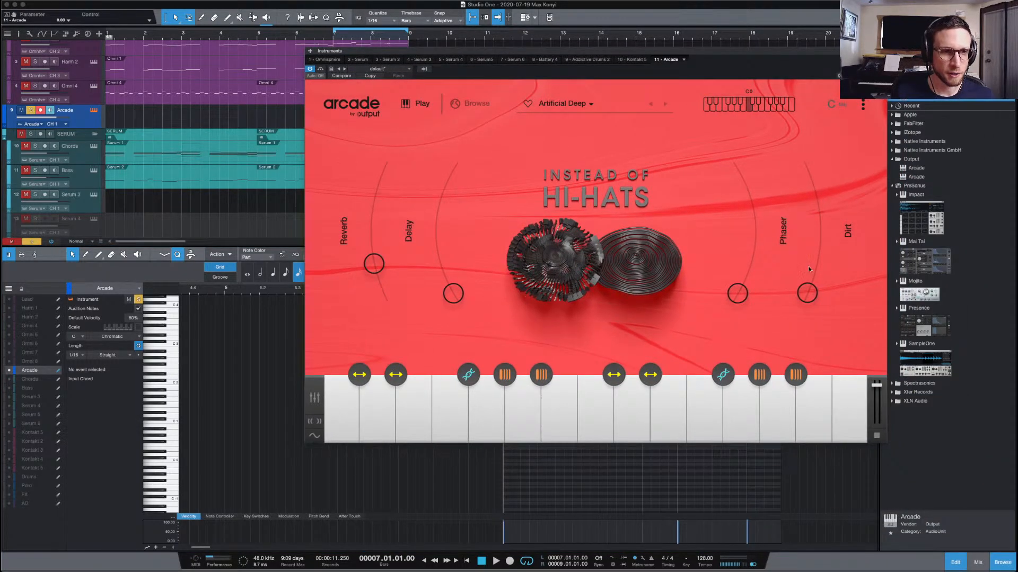
pyautogui.press('space')
pyautogui.moveTo(733, 300); pyautogui.dragTo(752, 252)
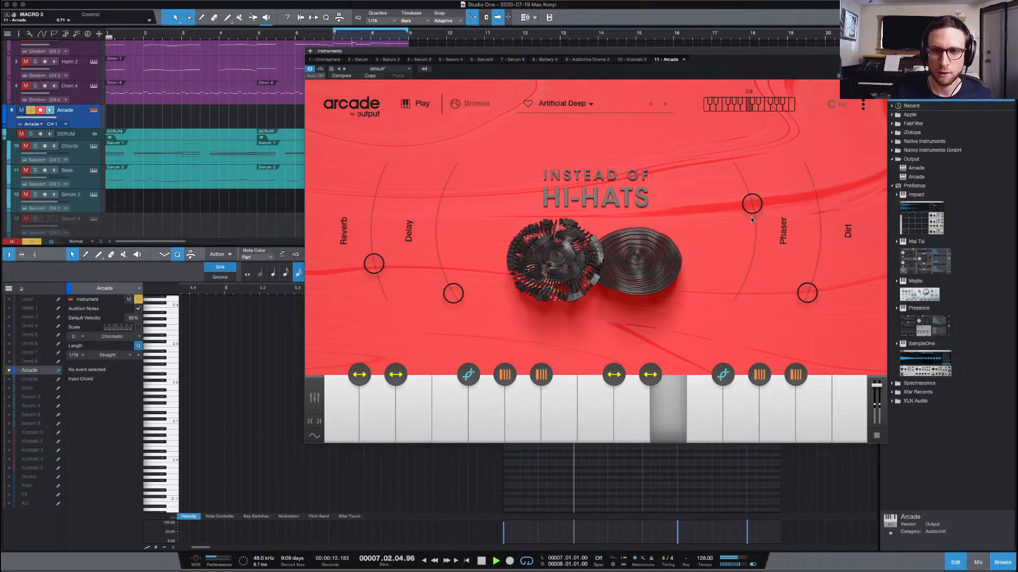
pyautogui.moveTo(723, 182); pyautogui.dragTo(736, 255)
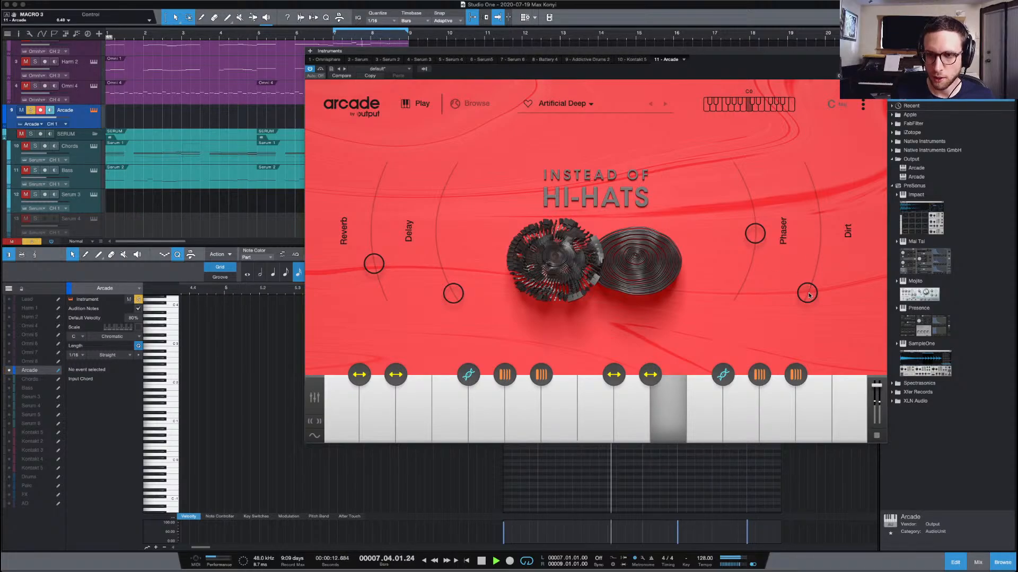
# Balance the kit's Phaser and Dirt while the loop plays, setting Phaser near mid-range and Dirt just above its minimum
pyautogui.moveTo(831, 223); pyautogui.dragTo(831, 262)
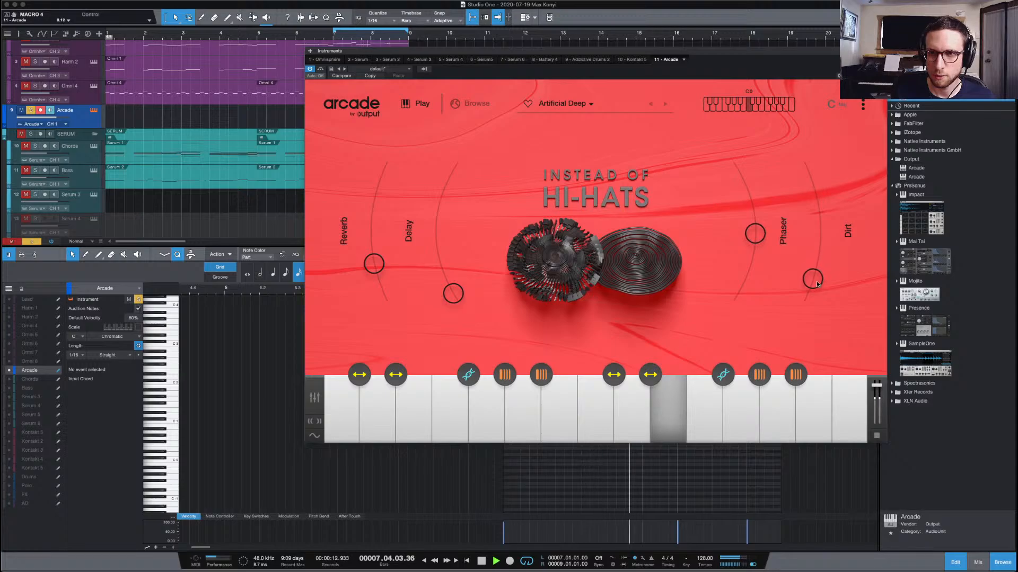
pyautogui.moveTo(817, 284)
pyautogui.mouseDown()
pyautogui.moveTo(809, 297)
pyautogui.moveTo(819, 273)
pyautogui.mouseUp()
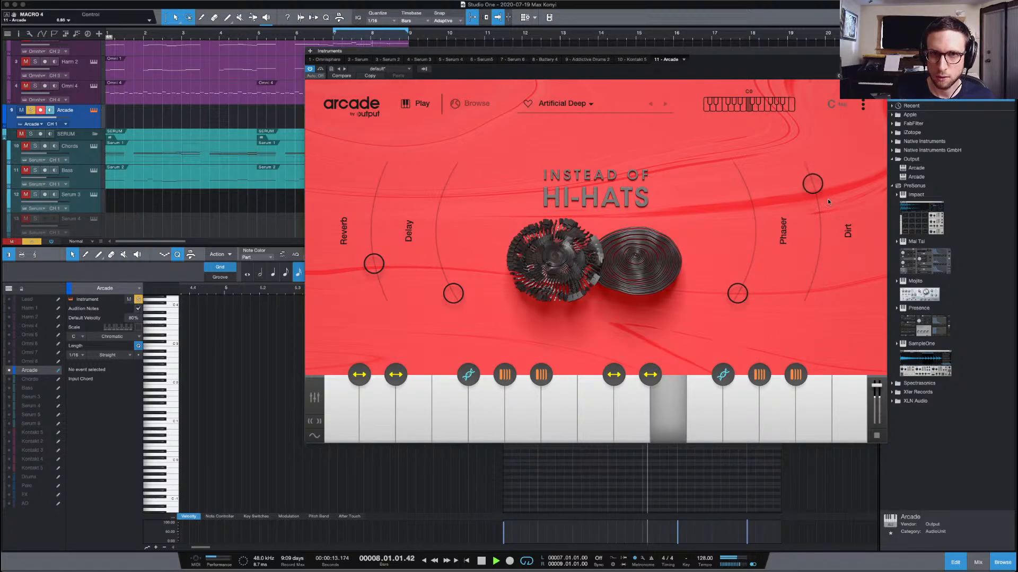
pyautogui.moveTo(828, 202); pyautogui.dragTo(829, 268)
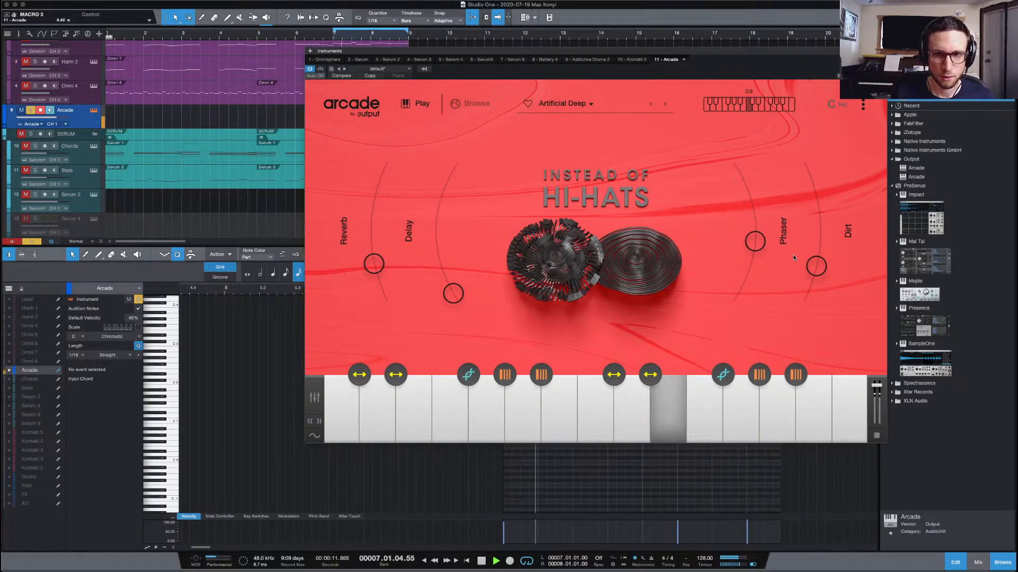
pyautogui.moveTo(813, 264); pyautogui.dragTo(810, 293)
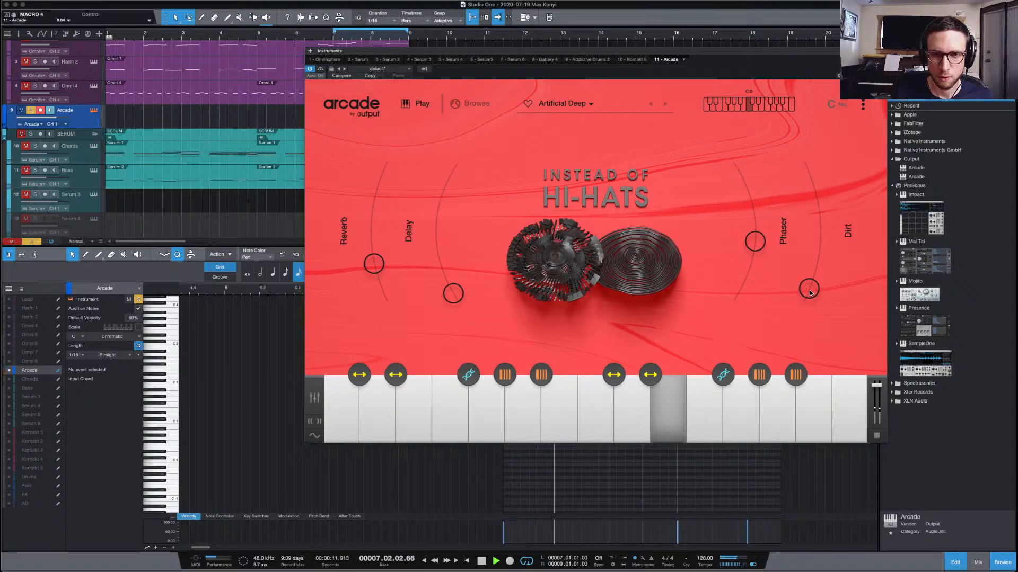
pyautogui.moveTo(812, 291); pyautogui.dragTo(813, 289)
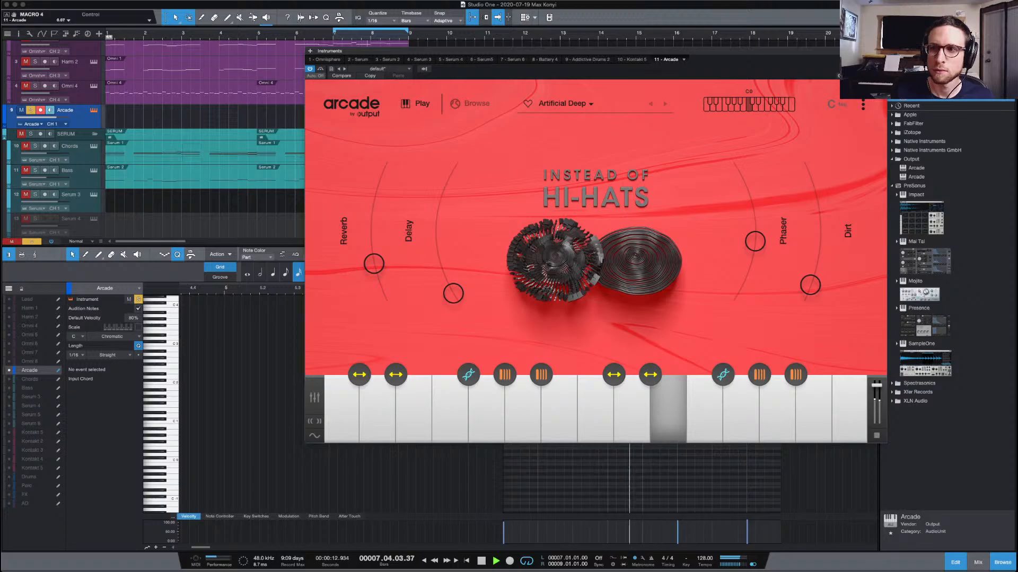
# Close the instrument window, stop playback and bounce the Arcade part in bars 7 to 9 to an audio track
pyautogui.click(880, 52)
pyautogui.moveTo(703, 354); pyautogui.dragTo(778, 365)
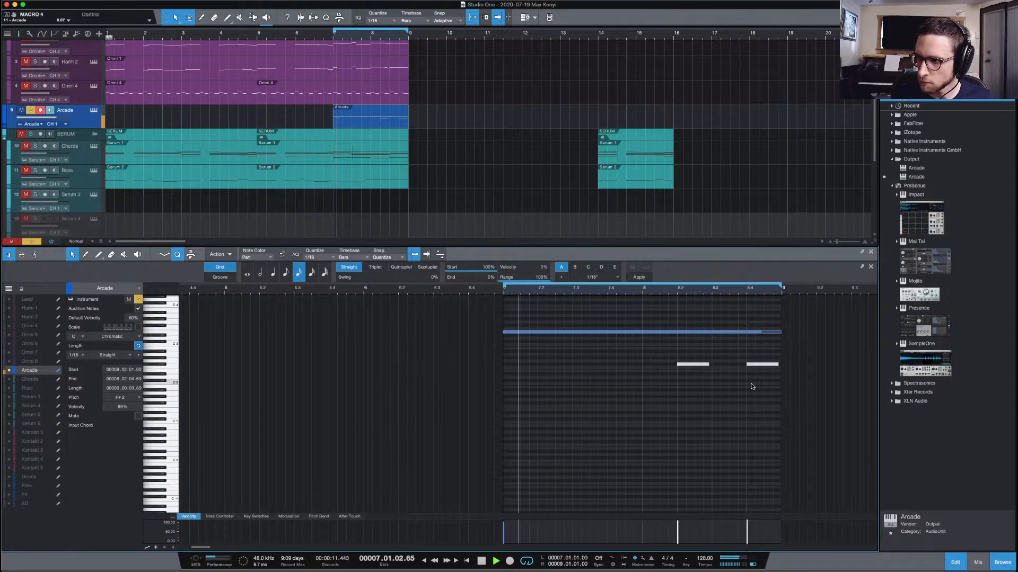
pyautogui.click(720, 378)
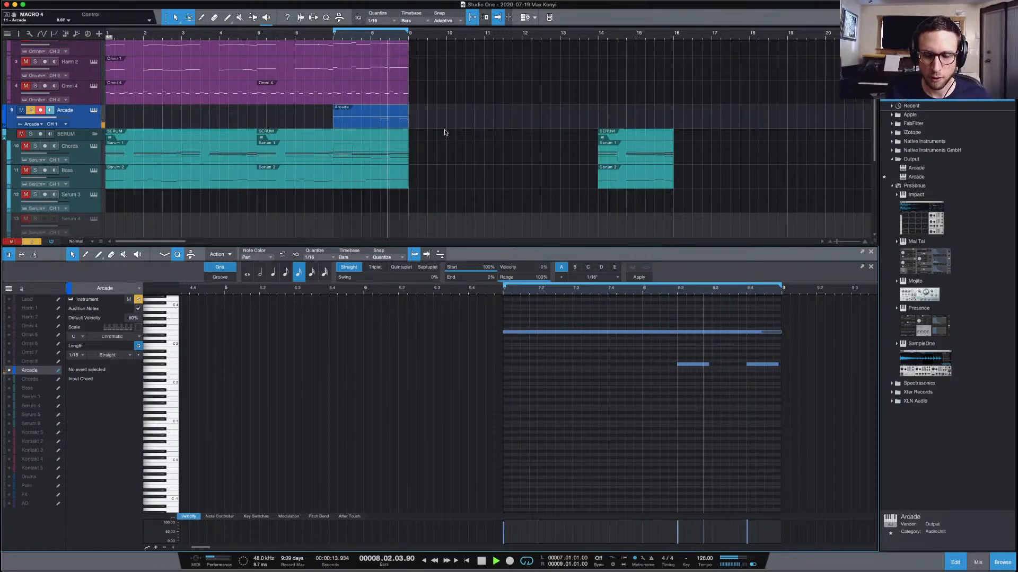
pyautogui.press('space')
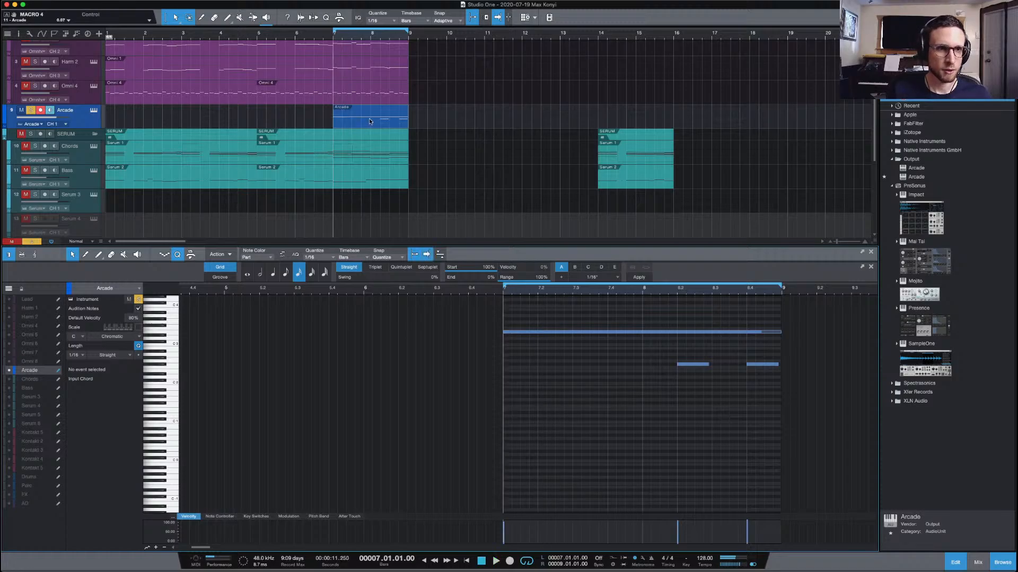
pyautogui.hotkey('ctrl', 'b')
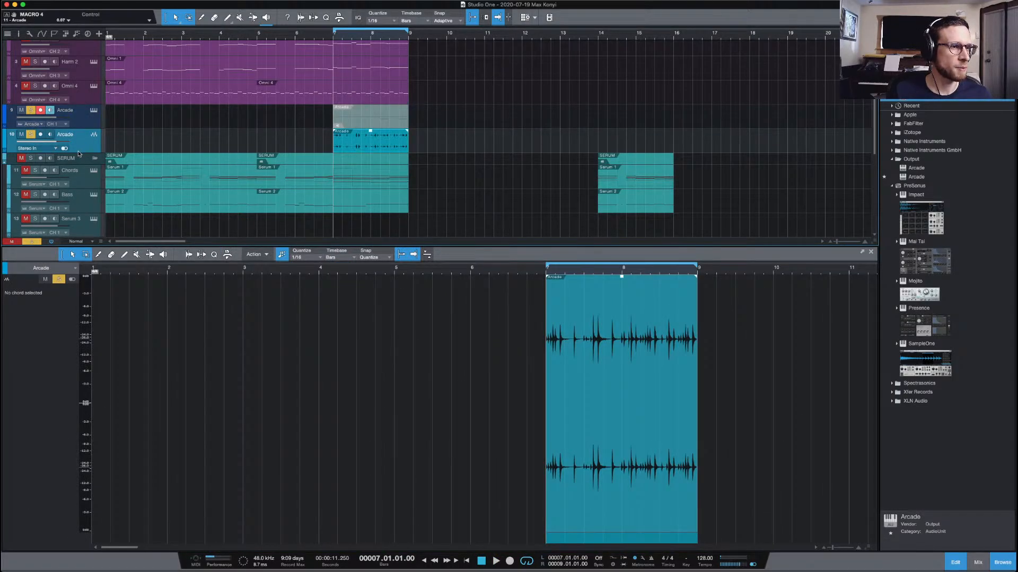
# Route the bounced Arcade audio track's output to DrumBus in the track inspector
pyautogui.click(16, 34)
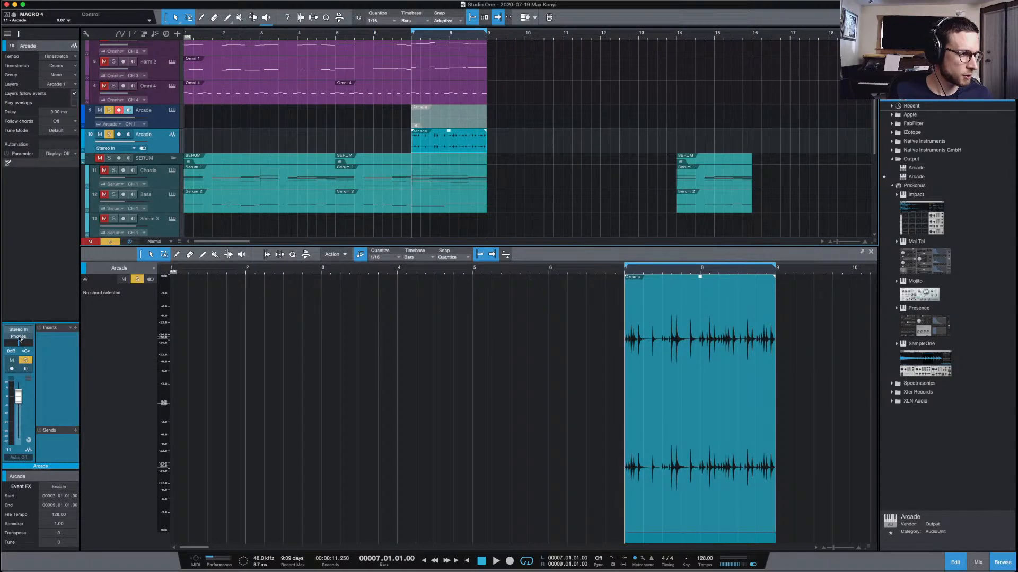
pyautogui.click(19, 338)
pyautogui.click(69, 390)
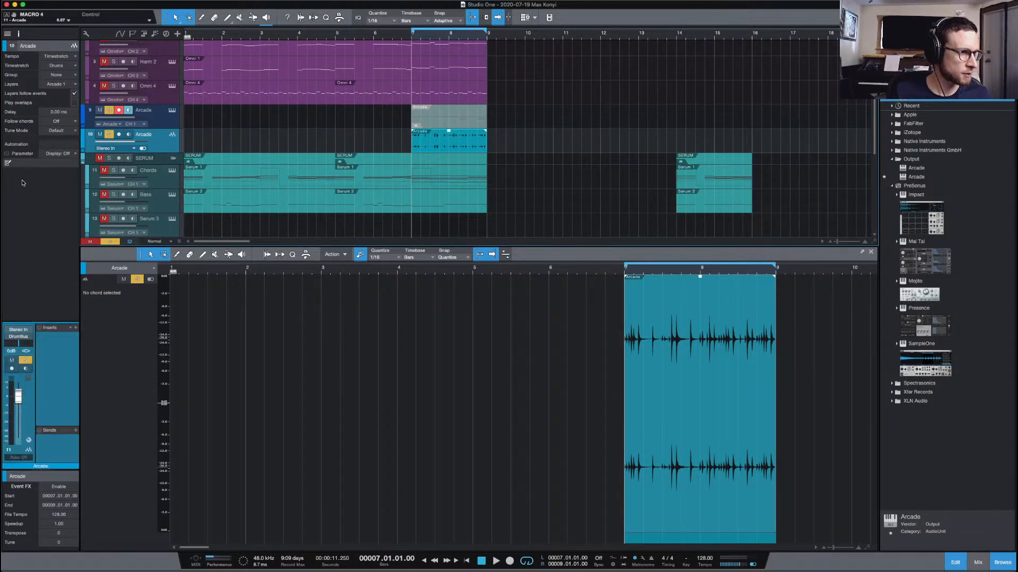
pyautogui.click(21, 35)
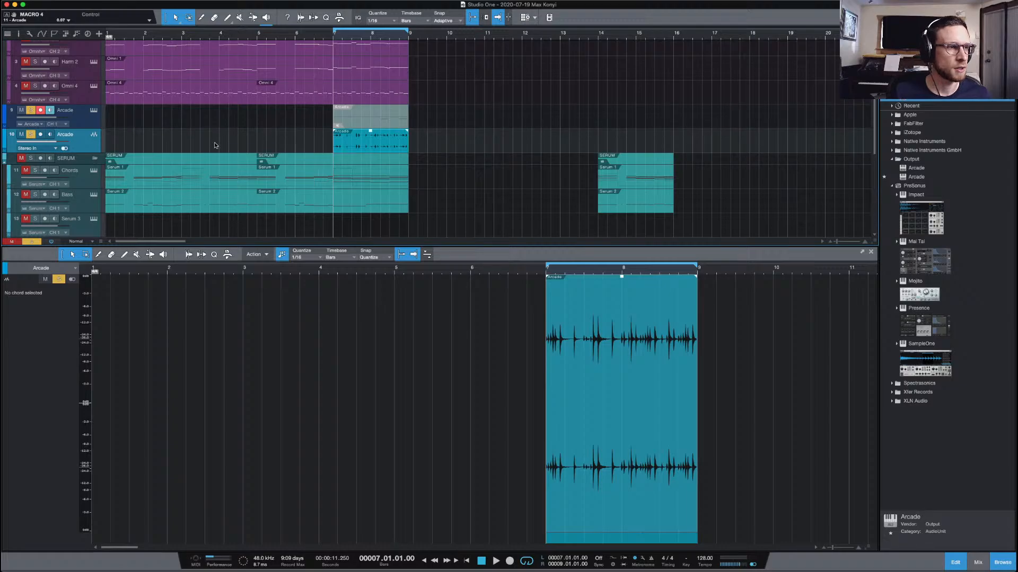
# Unsolo the original Arcade instrument track and play back the bounced audio in the loop
pyautogui.press('space')
pyautogui.click(31, 110)
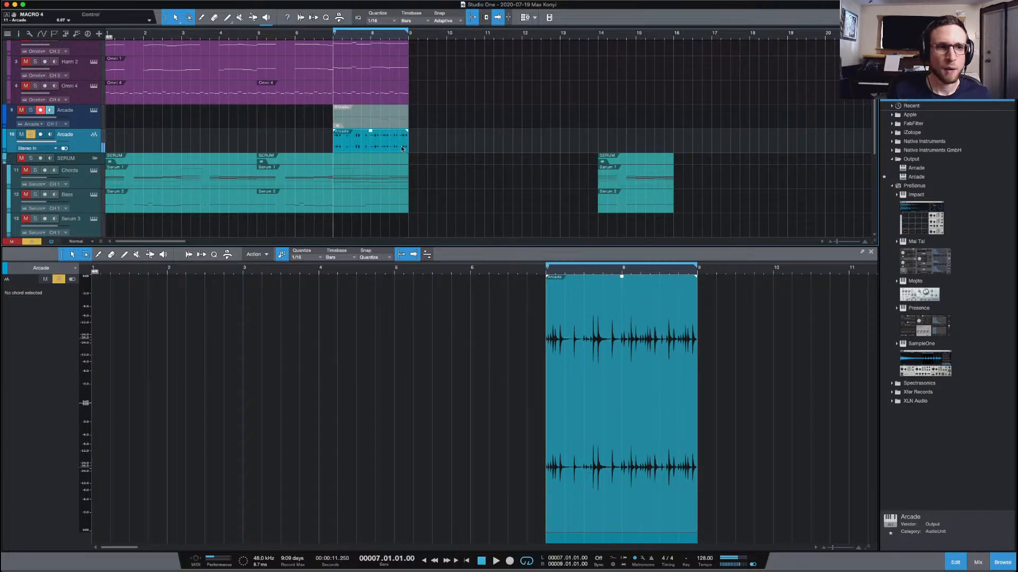
pyautogui.press('space')
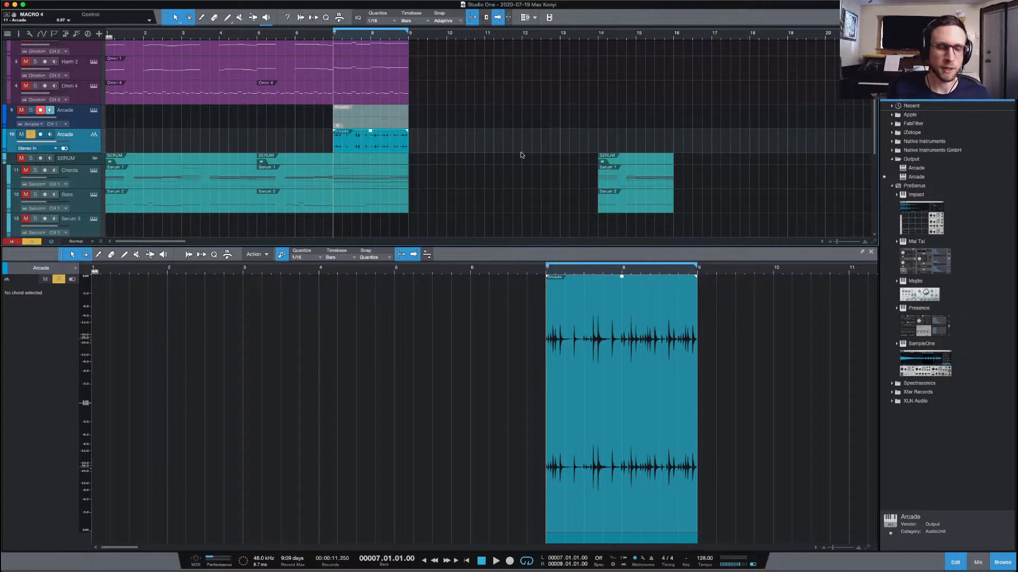
pyautogui.press('e')
pyautogui.press('e')
pyautogui.press('space')
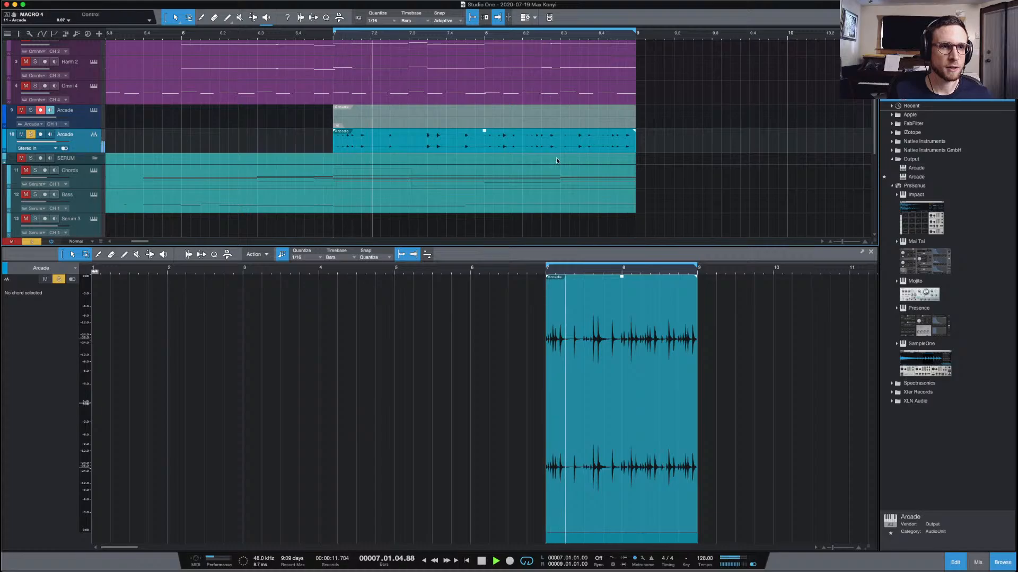
pyautogui.press('space')
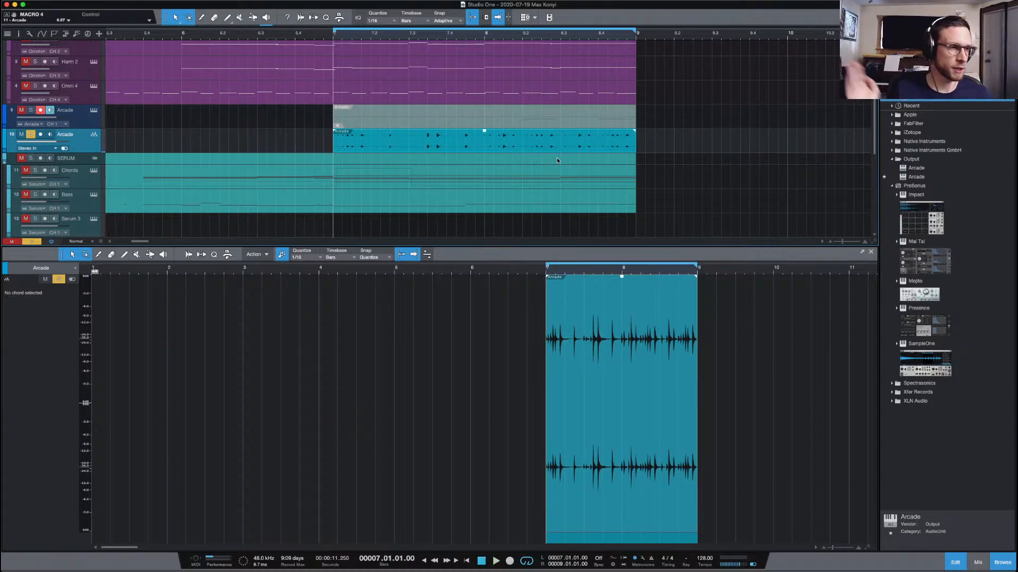
# Show the mixer and insert FabFilter Pro-Q 3 on the bounced Arcade audio channel
pyautogui.click(963, 566)
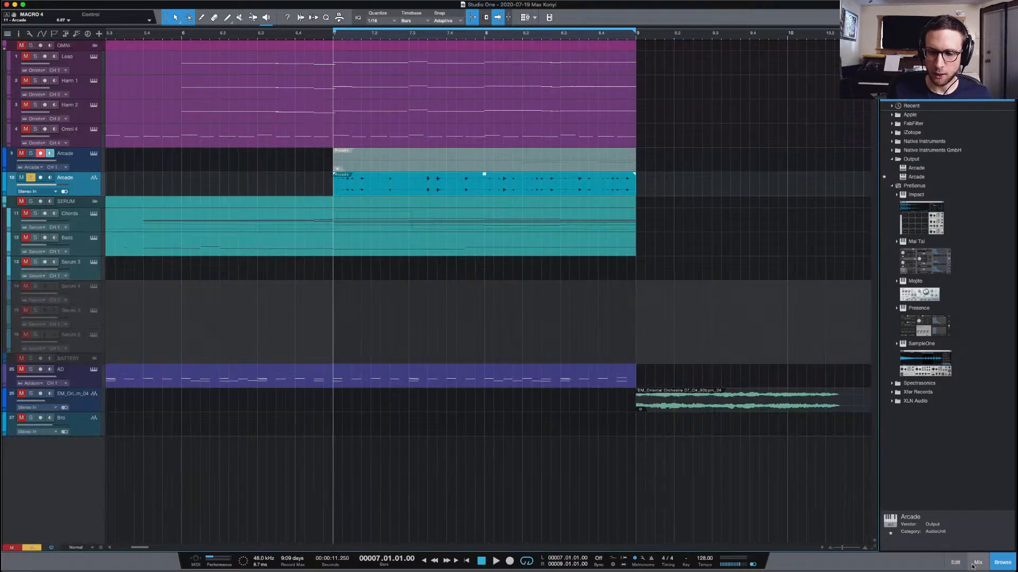
pyautogui.click(993, 563)
pyautogui.click(978, 563)
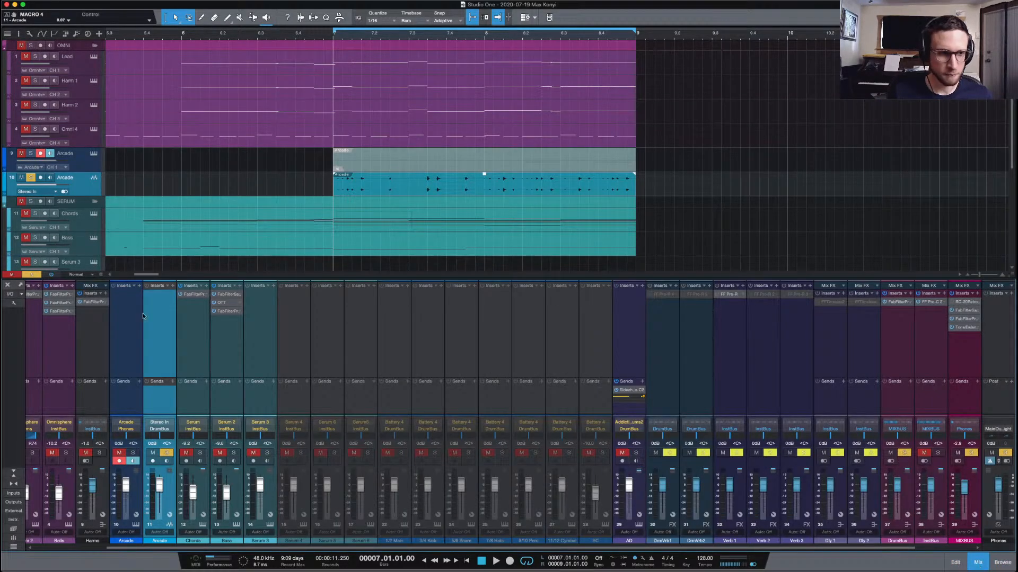
pyautogui.click(171, 285)
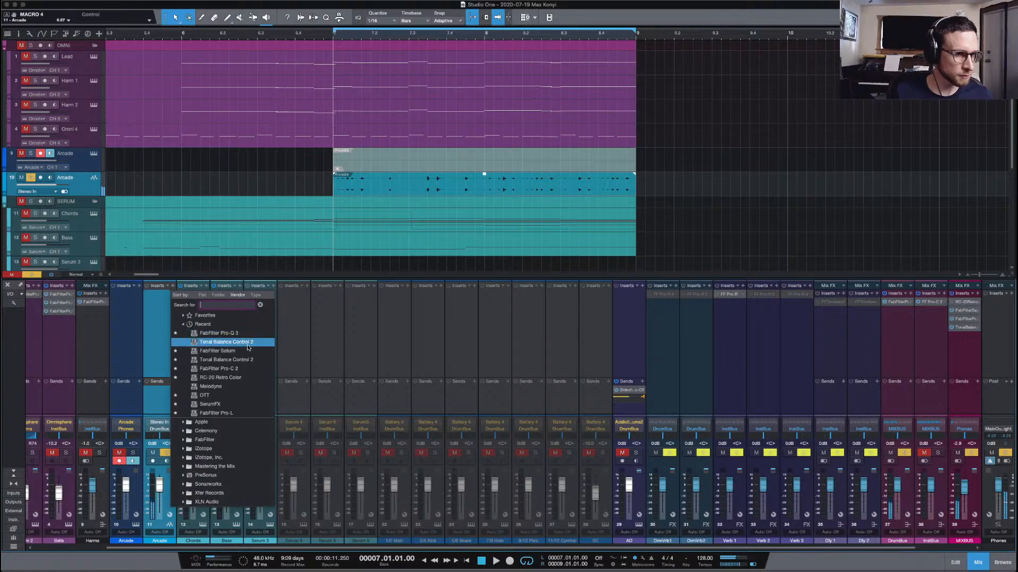
pyautogui.click(261, 332)
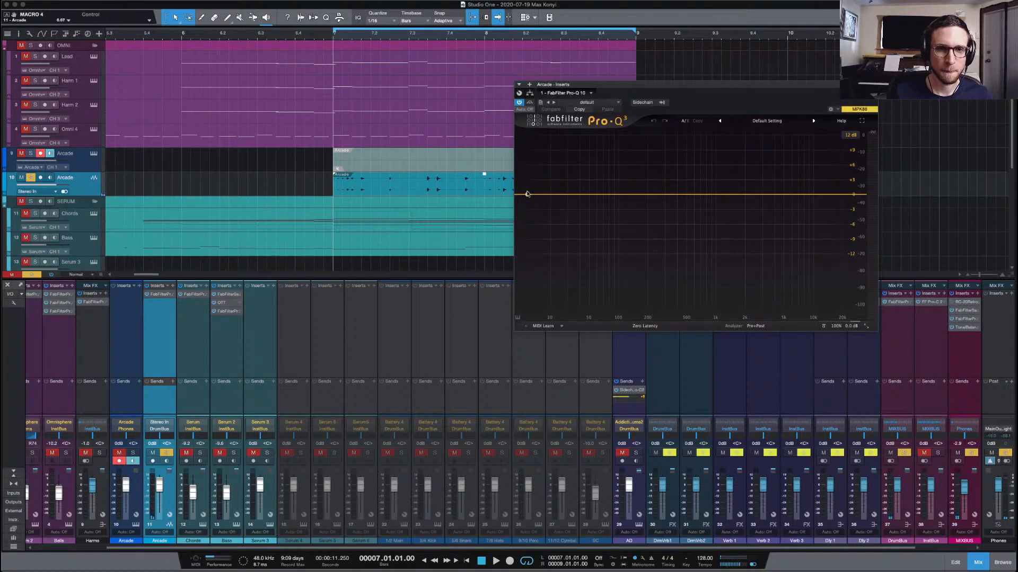
# Add a 24 dB/oct low-cut band reaching into the low mids of the Arcade audio and play the loop
pyautogui.moveTo(526, 194); pyautogui.dragTo(674, 221)
pyautogui.press('space')
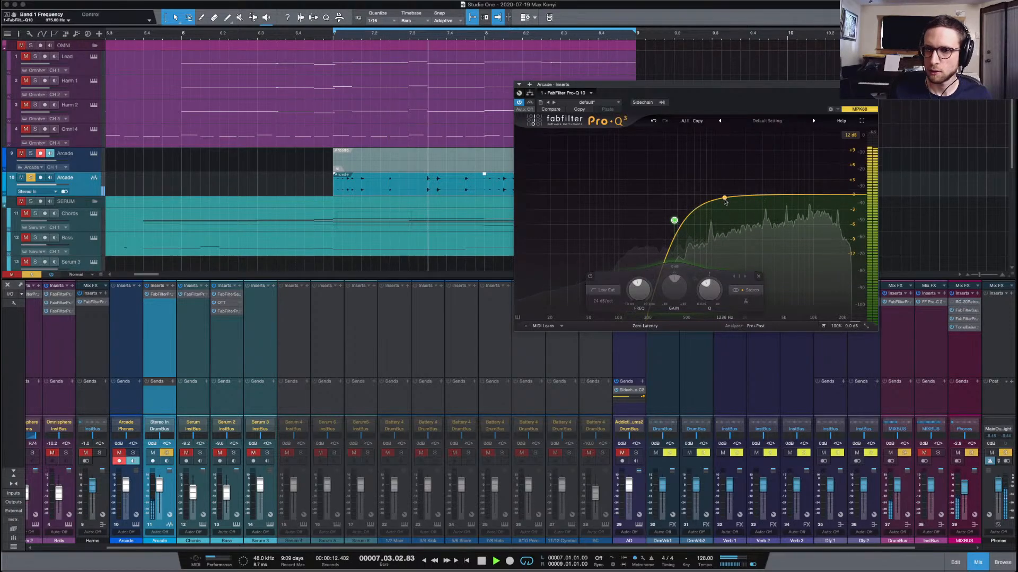
pyautogui.moveTo(721, 199); pyautogui.dragTo(766, 195)
pyautogui.scroll(5, 715, 144)
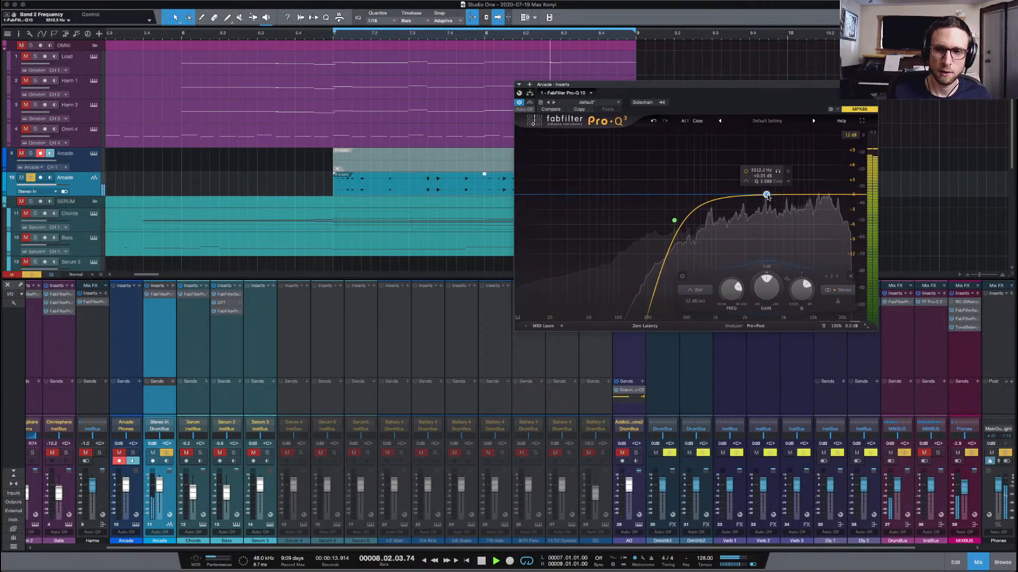
pyautogui.click(786, 171)
# Close the EQ, stop playback and insert the PreSonus Autofilter on the bounced Arcade audio channel
pyautogui.press('super+w')
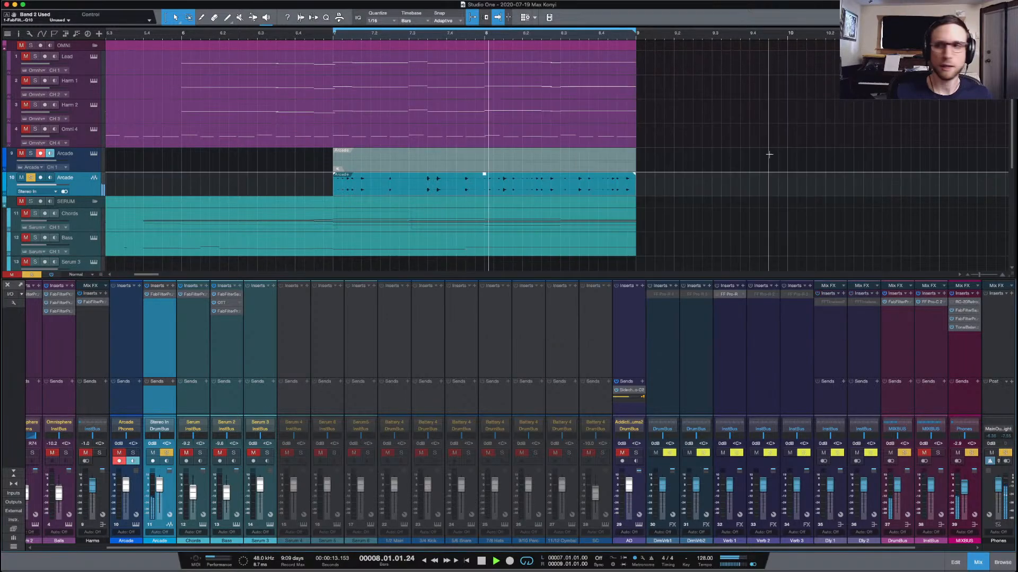
pyautogui.press('space')
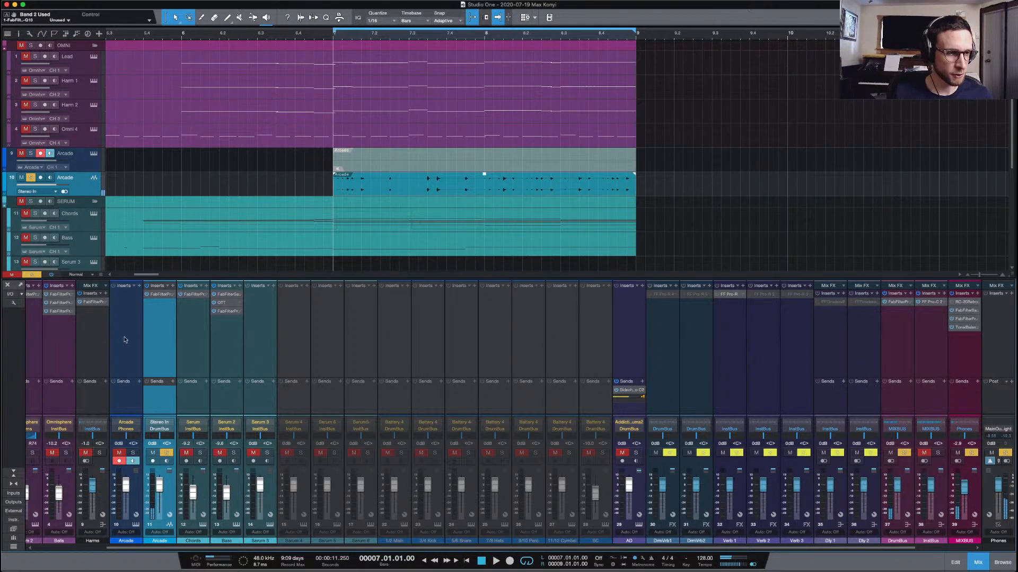
pyautogui.click(168, 287)
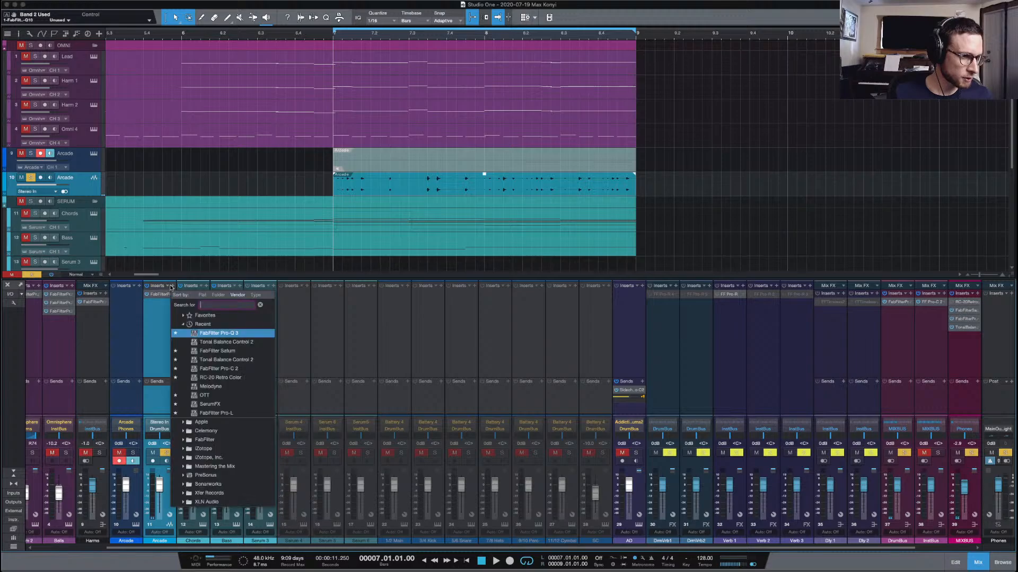
pyautogui.click(251, 475)
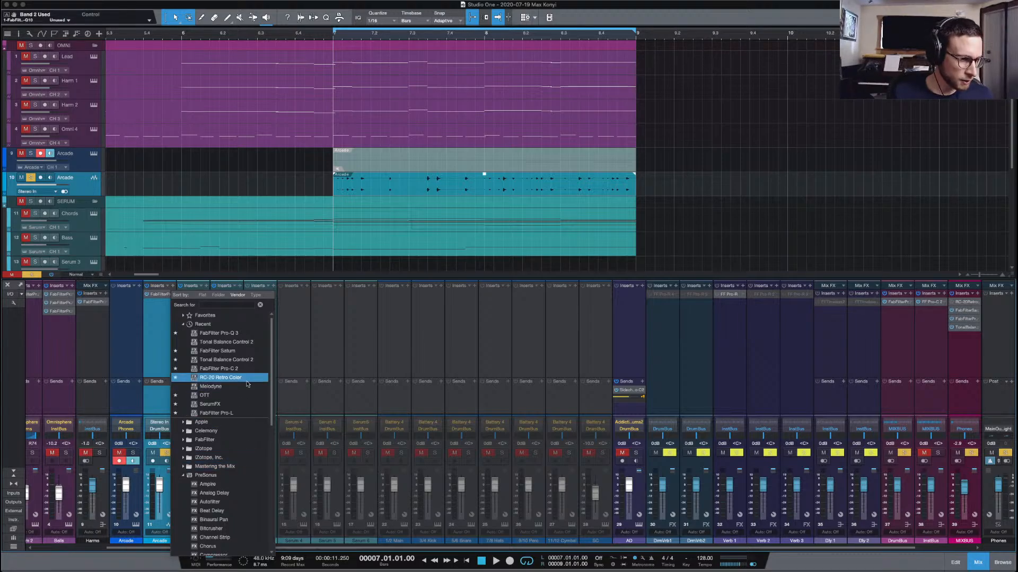
pyautogui.scroll(-3, 243, 429)
pyautogui.scroll(-2, 242, 429)
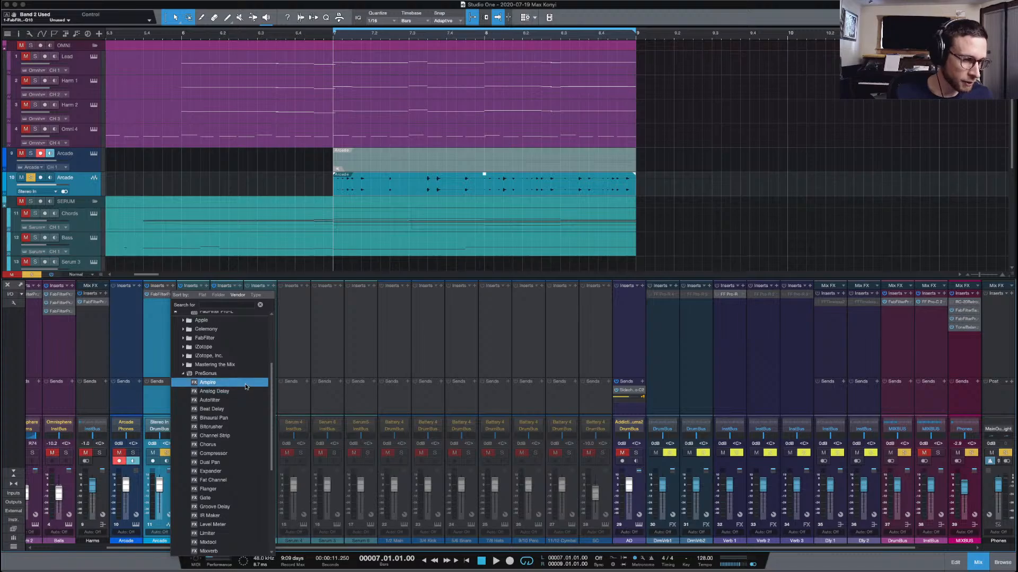
pyautogui.scroll(-2, 242, 403)
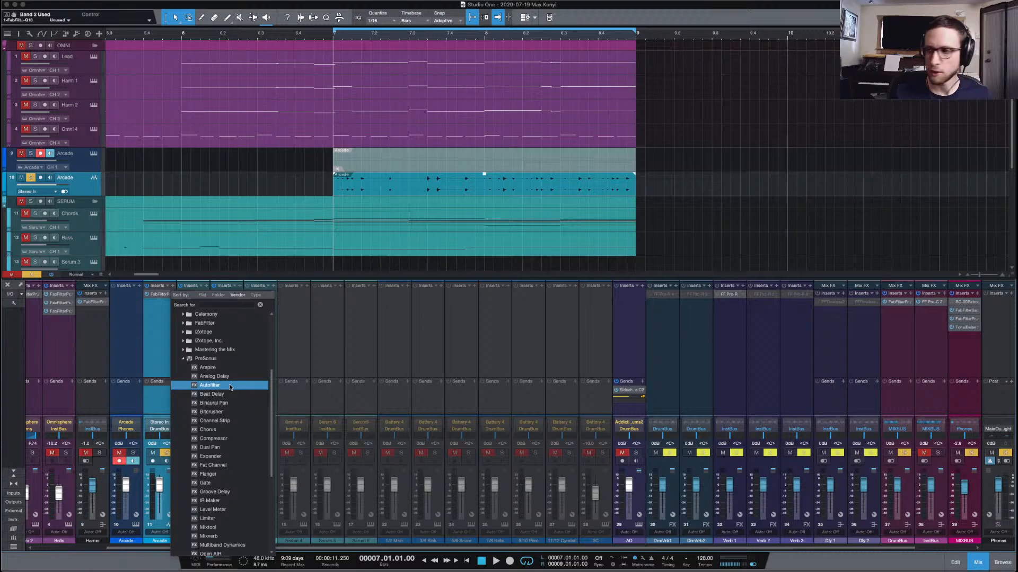
pyautogui.click(230, 385)
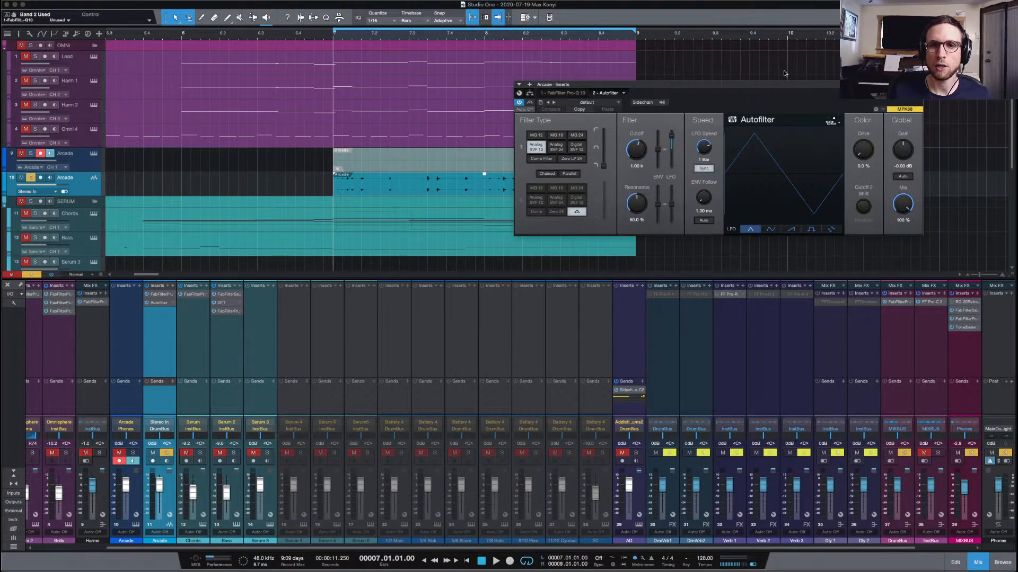
pyautogui.moveTo(759, 88); pyautogui.dragTo(616, 146)
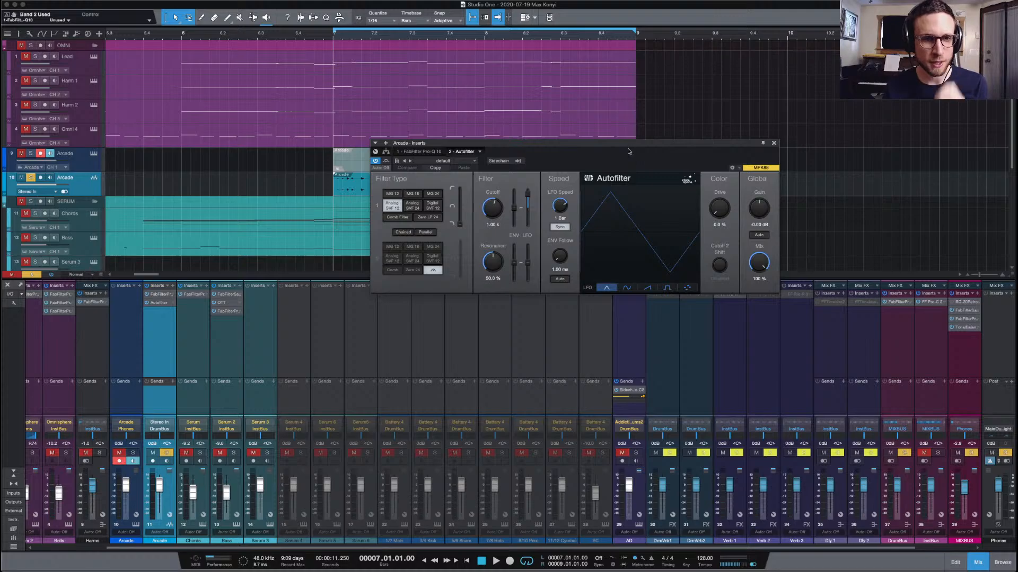
pyautogui.moveTo(597, 143); pyautogui.dragTo(793, 84)
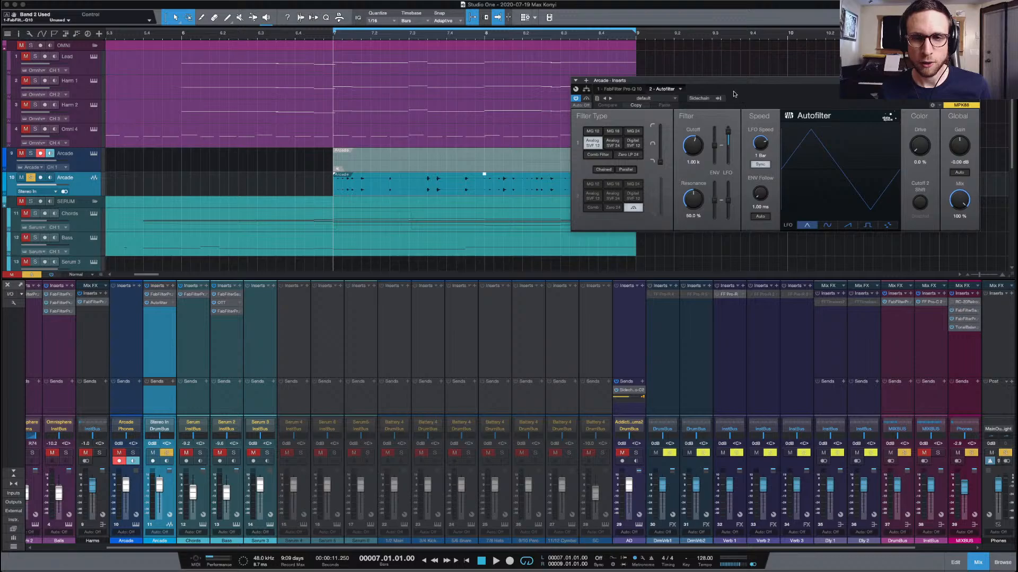
pyautogui.moveTo(743, 83); pyautogui.dragTo(643, 84)
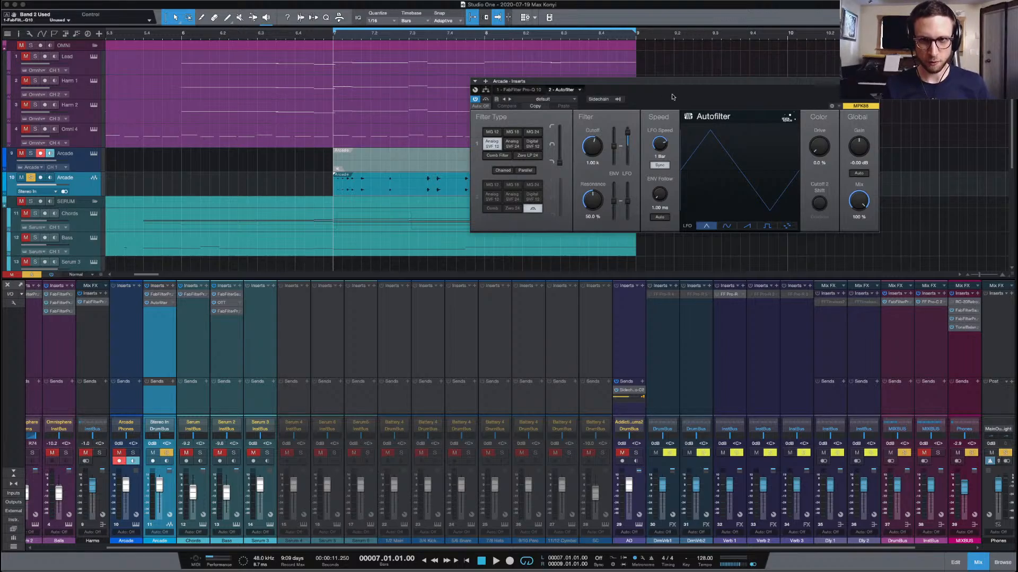
pyautogui.click(569, 101)
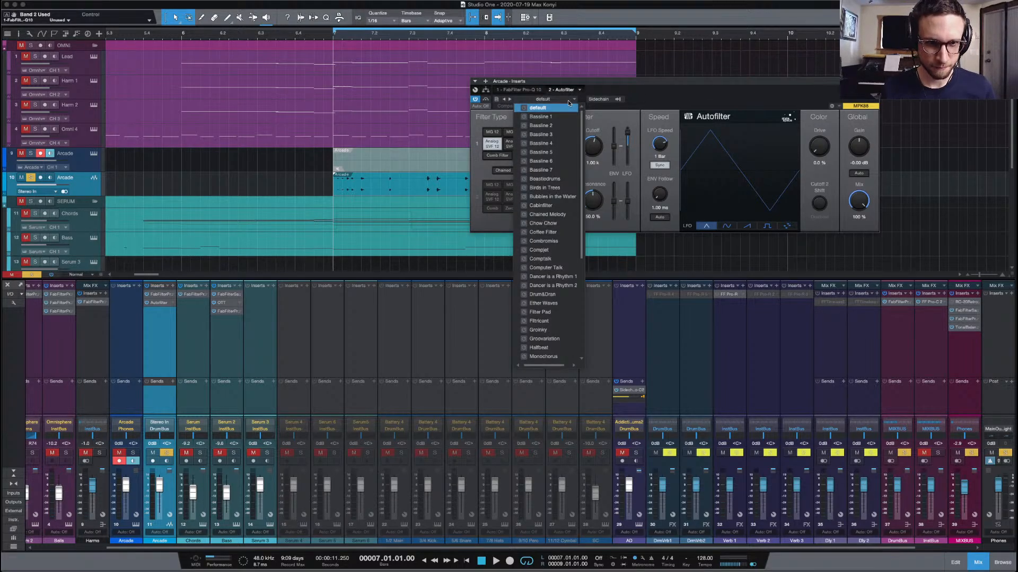
pyautogui.click(568, 100)
# Set the Autofilter's first filter to the band-pass (BP) type while the loop plays
pyautogui.press('space')
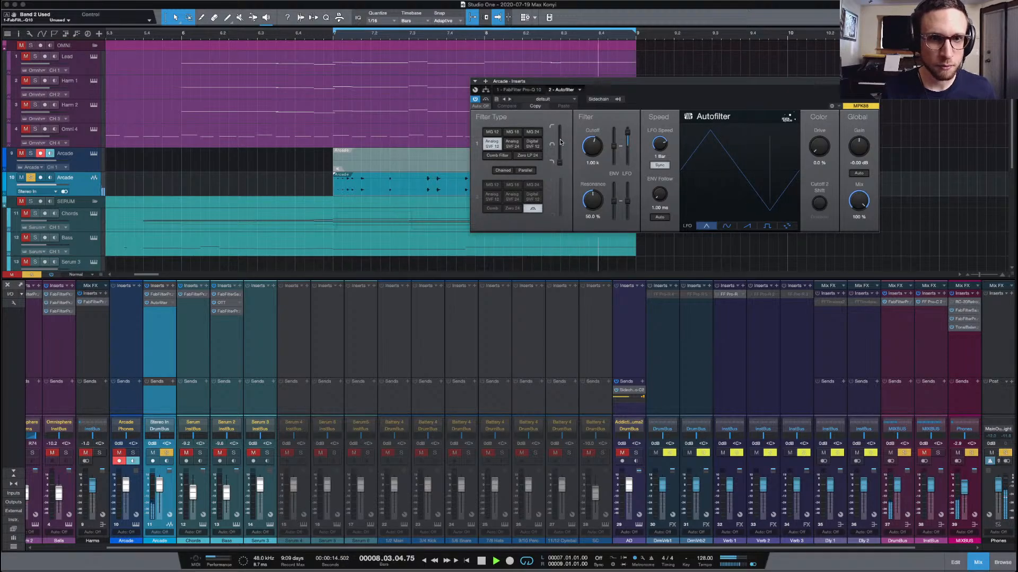
pyautogui.moveTo(558, 165); pyautogui.dragTo(560, 144)
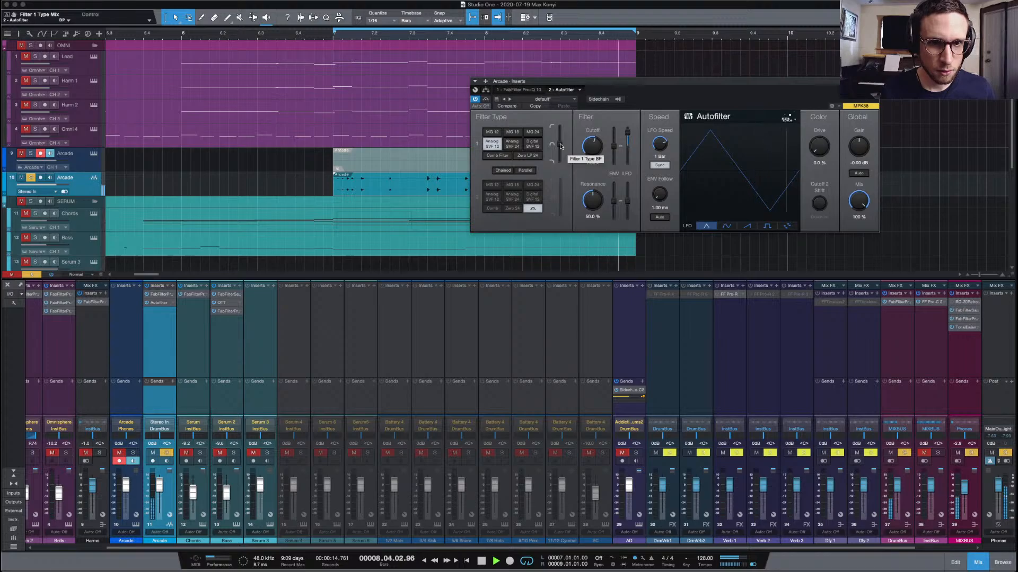
# Set the Autofilter's first filter to Comb Filter, lower its cutoff to 92.0 Hz and raise the resonance while the loop plays
pyautogui.click(503, 155)
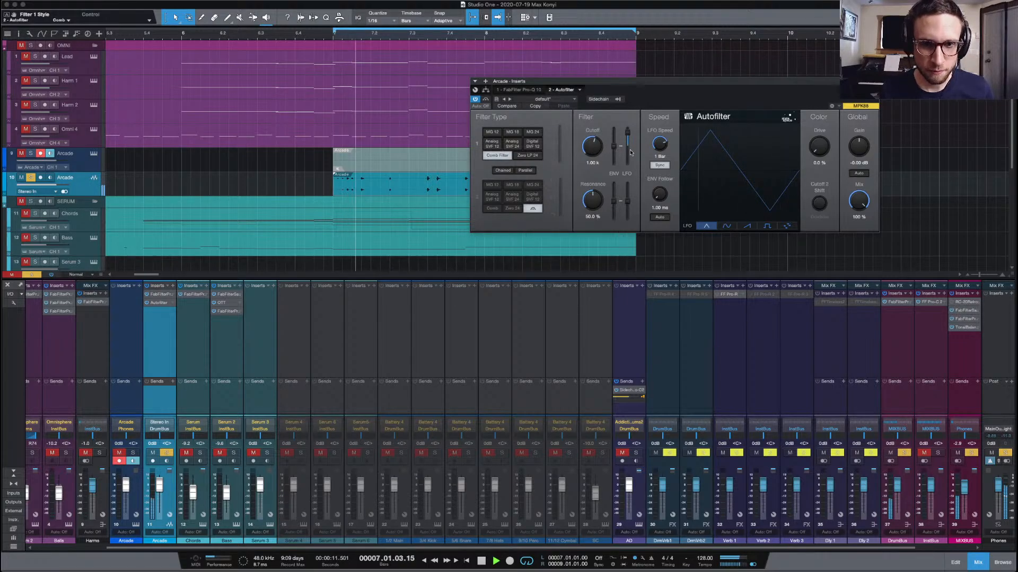
pyautogui.moveTo(594, 151); pyautogui.dragTo(592, 154)
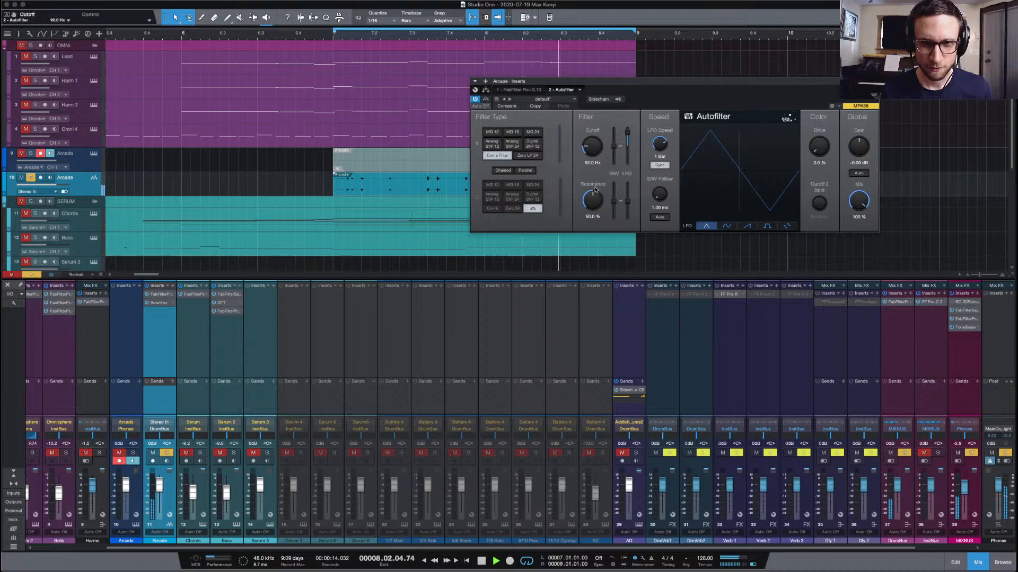
pyautogui.moveTo(592, 201); pyautogui.dragTo(592, 182)
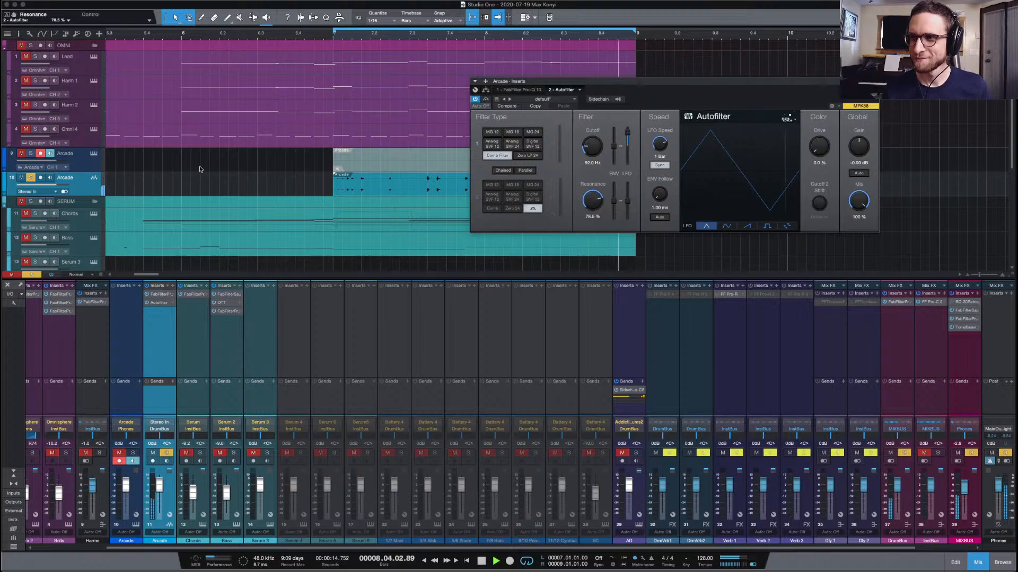
# Unsolo the bounced Arcade audio track and play the loop with the full mix
pyautogui.press('space')
pyautogui.click(31, 179)
pyautogui.press('space')
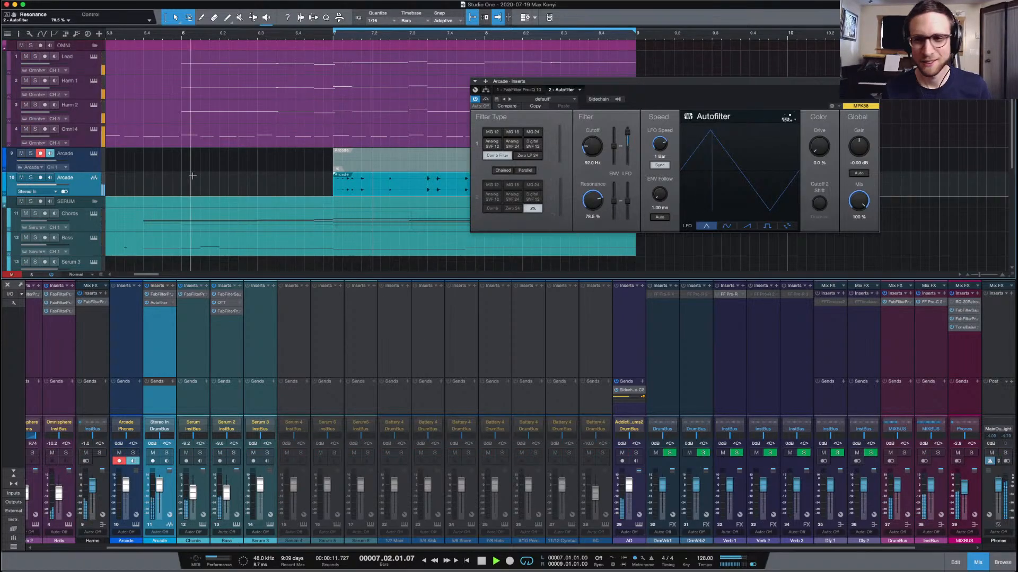
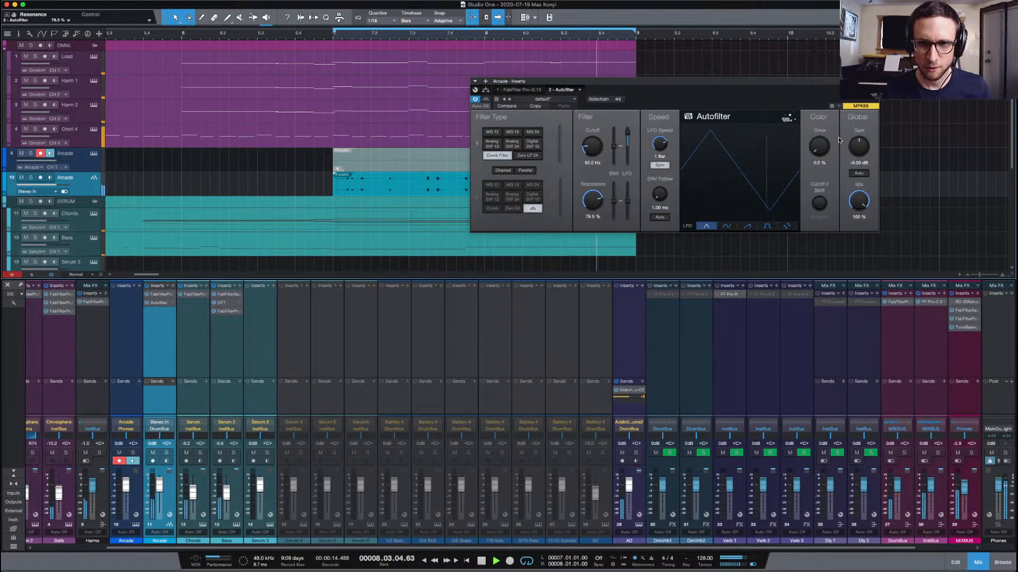
pyautogui.press('space')
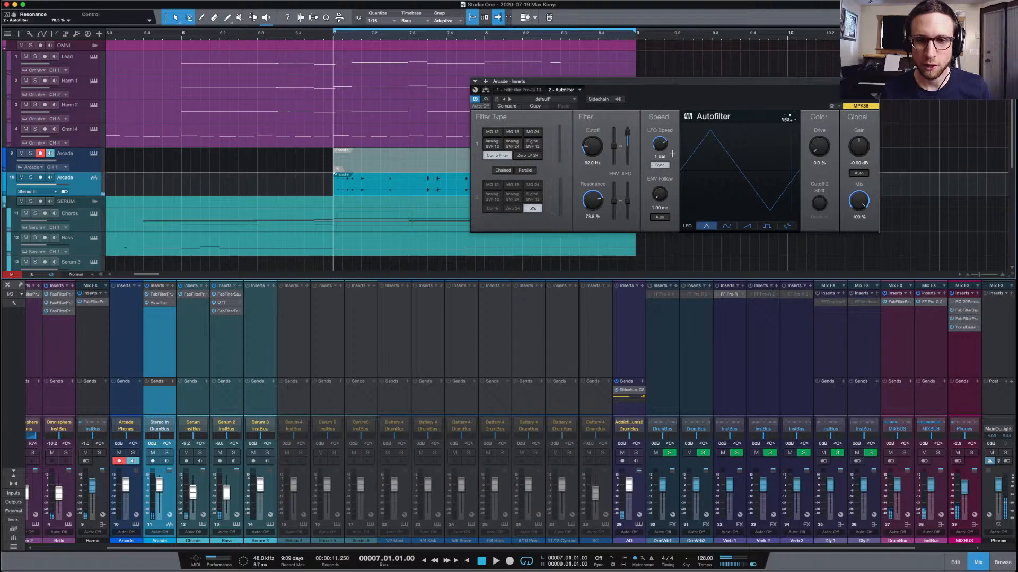
pyautogui.press('space')
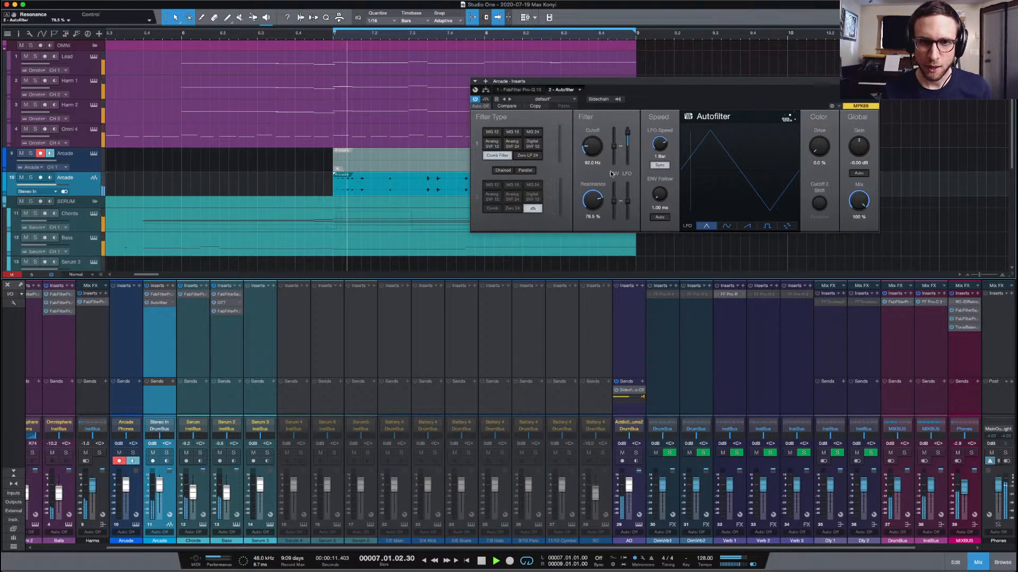
# Reduce the Autofilter's resonance to 52.0 % while listening to the looped mix
pyautogui.press('space')
pyautogui.moveTo(591, 202); pyautogui.dragTo(592, 208)
pyautogui.press('space')
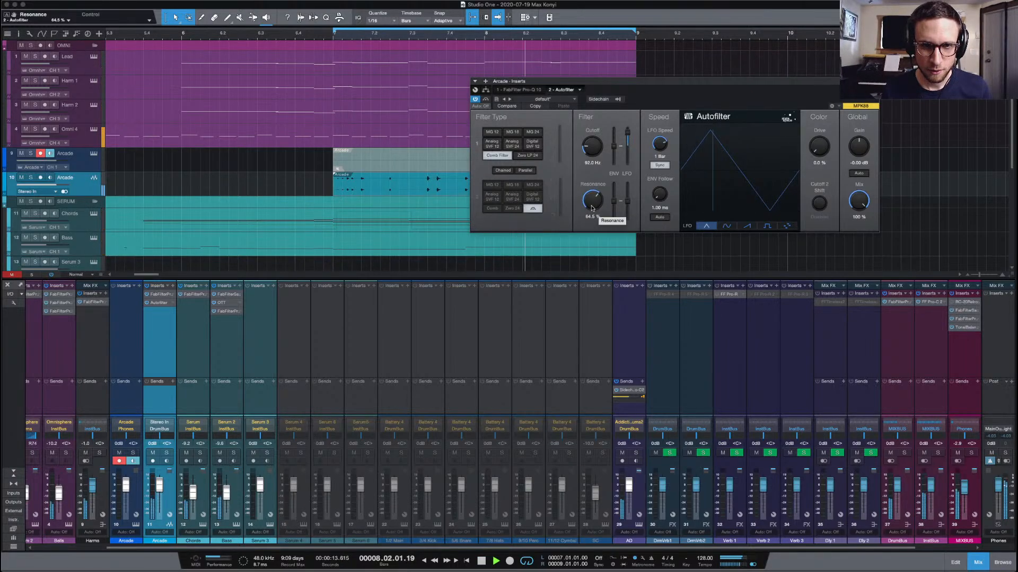
pyautogui.moveTo(591, 202); pyautogui.dragTo(590, 208)
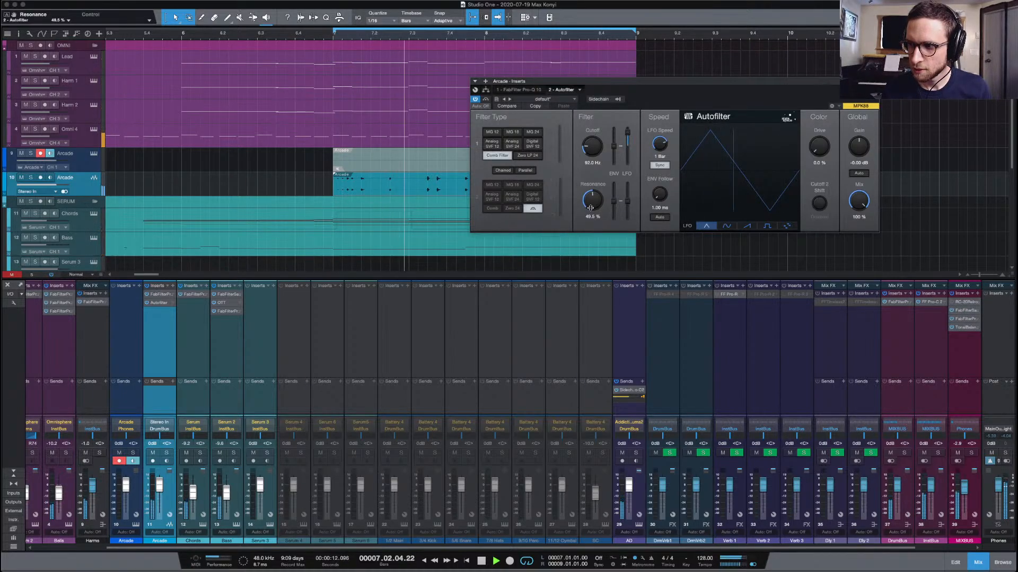
pyautogui.moveTo(590, 209); pyautogui.dragTo(591, 208)
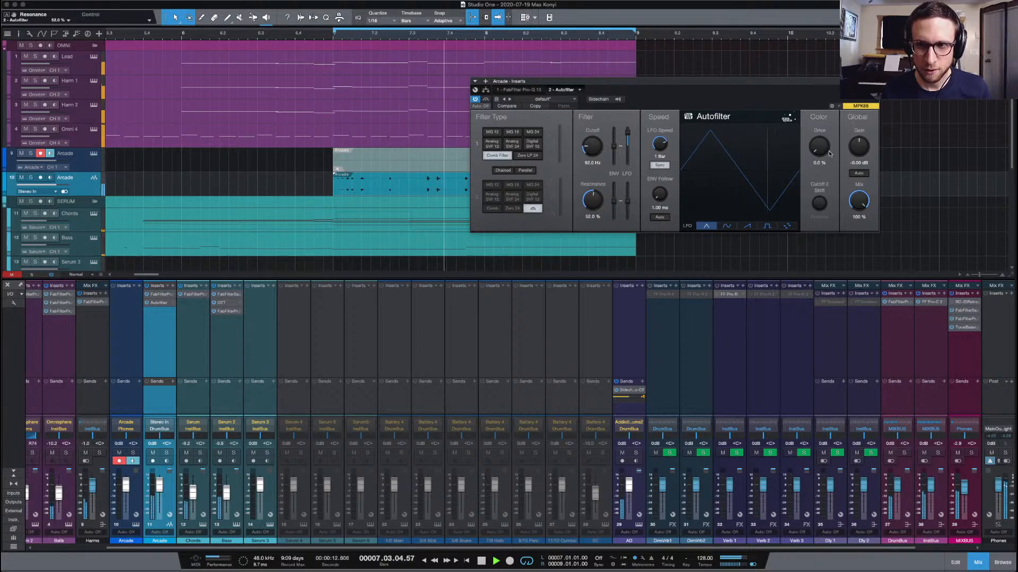
# Set the Autofilter's Drive to 59.5 % and audition the bounced Arcade audio track in solo
pyautogui.moveTo(820, 148)
pyautogui.mouseDown()
pyautogui.moveTo(825, 128)
pyautogui.moveTo(820, 149)
pyautogui.mouseUp()
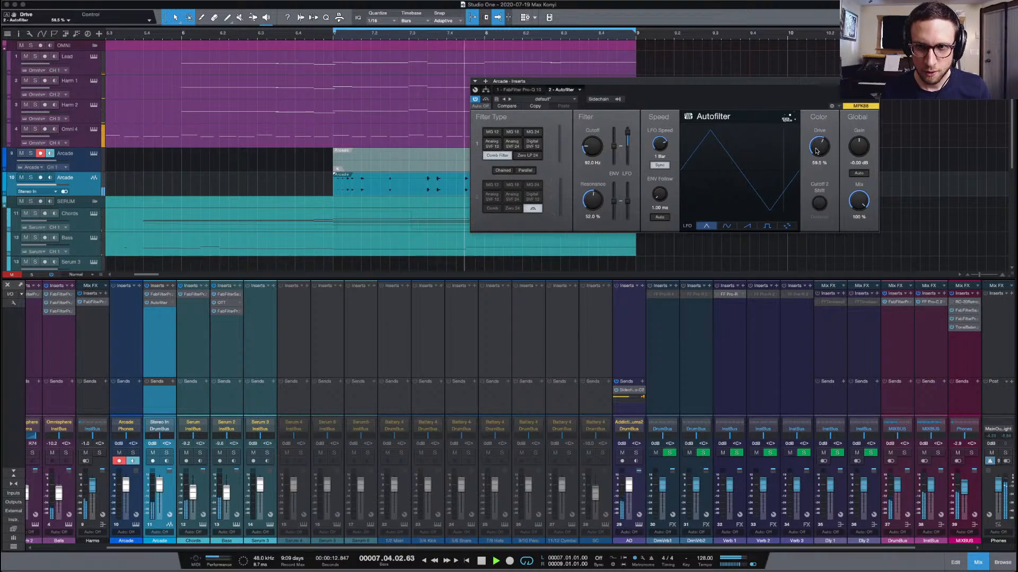
pyautogui.press('s')
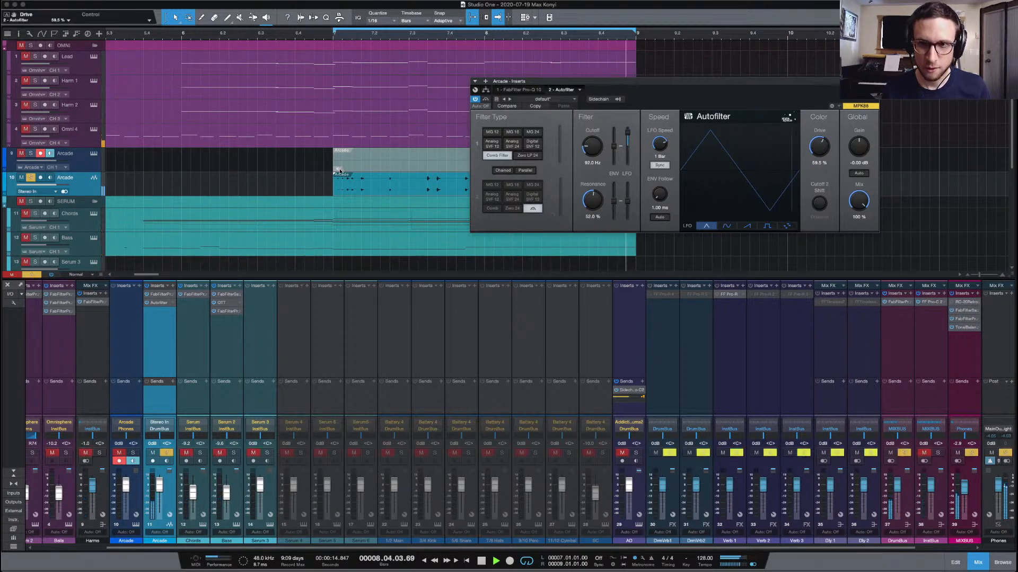
pyautogui.moveTo(820, 147); pyautogui.dragTo(817, 175)
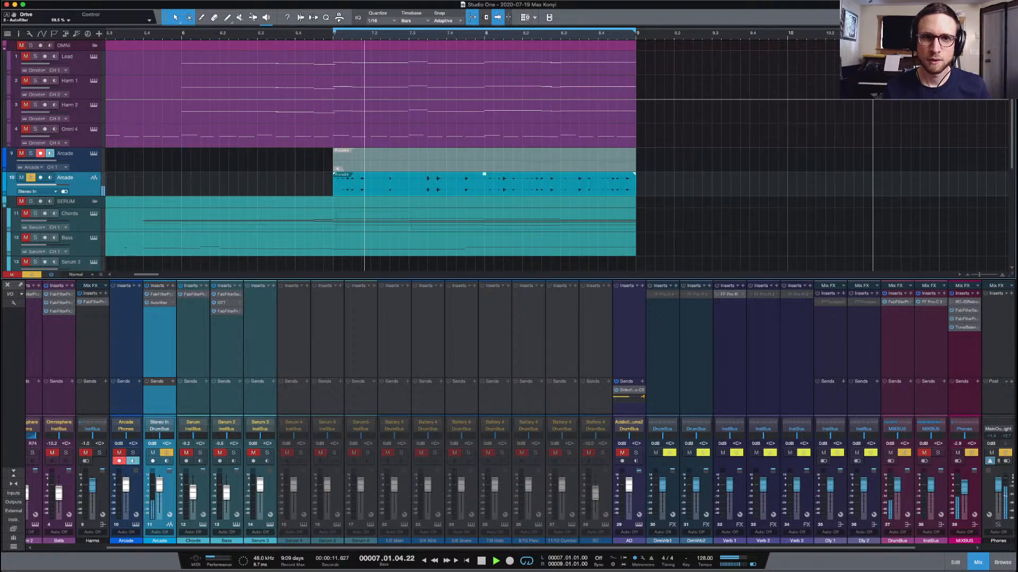
pyautogui.click(154, 300)
pyautogui.press('space')
# Try the PreSonus Binaural Pan on the bounced Arcade audio channel, and remove it again
pyautogui.click(170, 287)
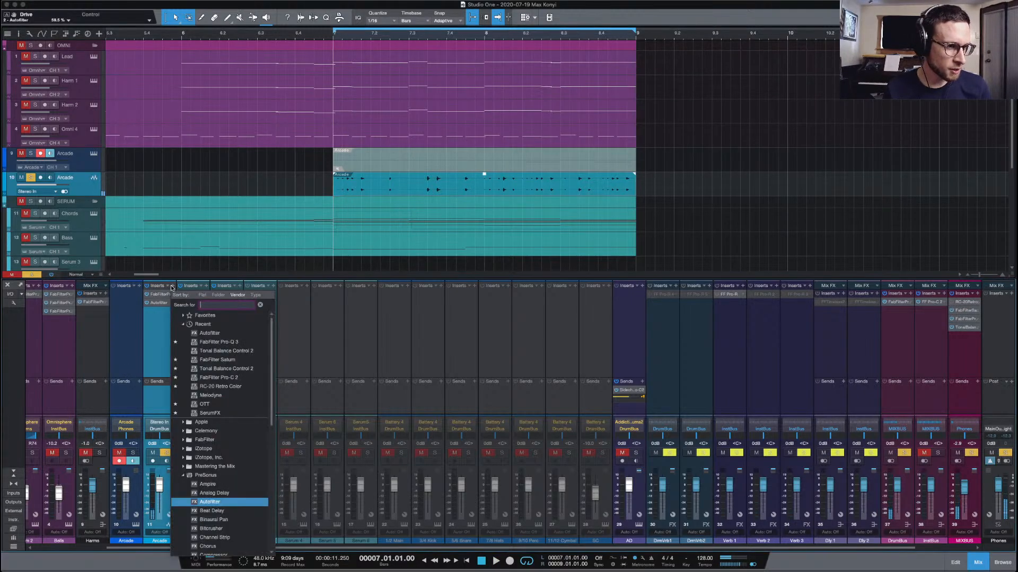
pyautogui.scroll(-2, 238, 530)
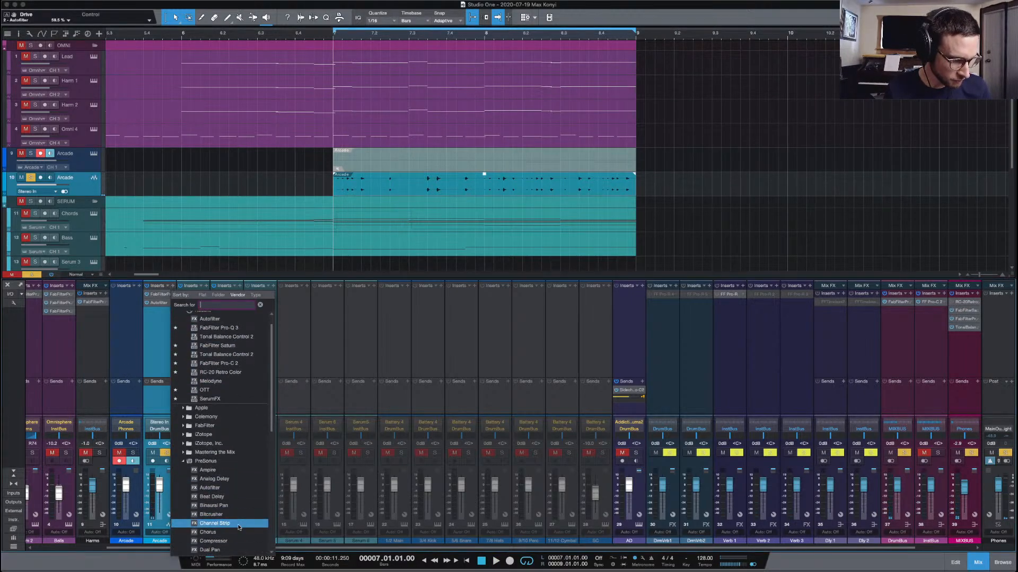
pyautogui.click(233, 506)
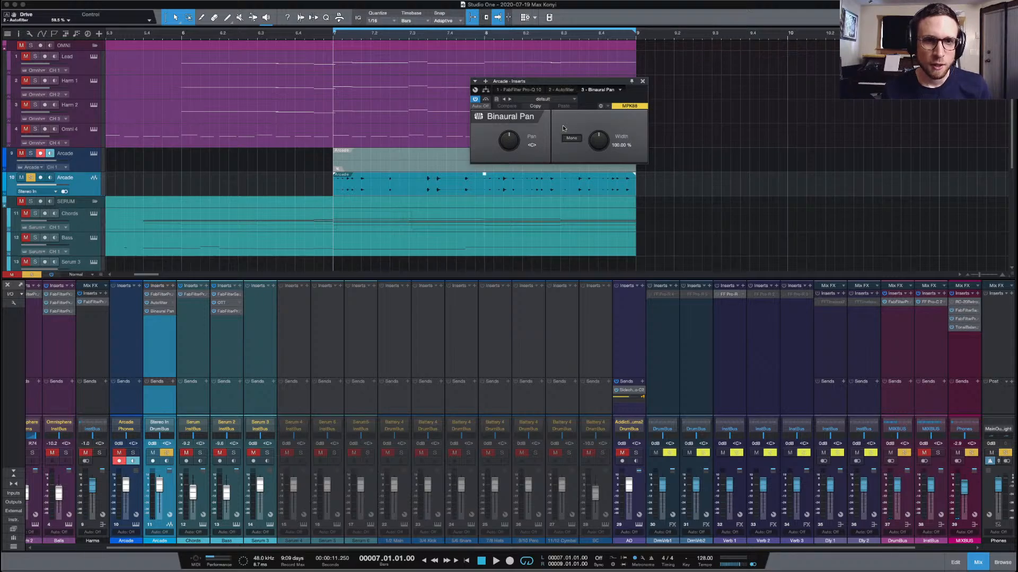
pyautogui.click(620, 91)
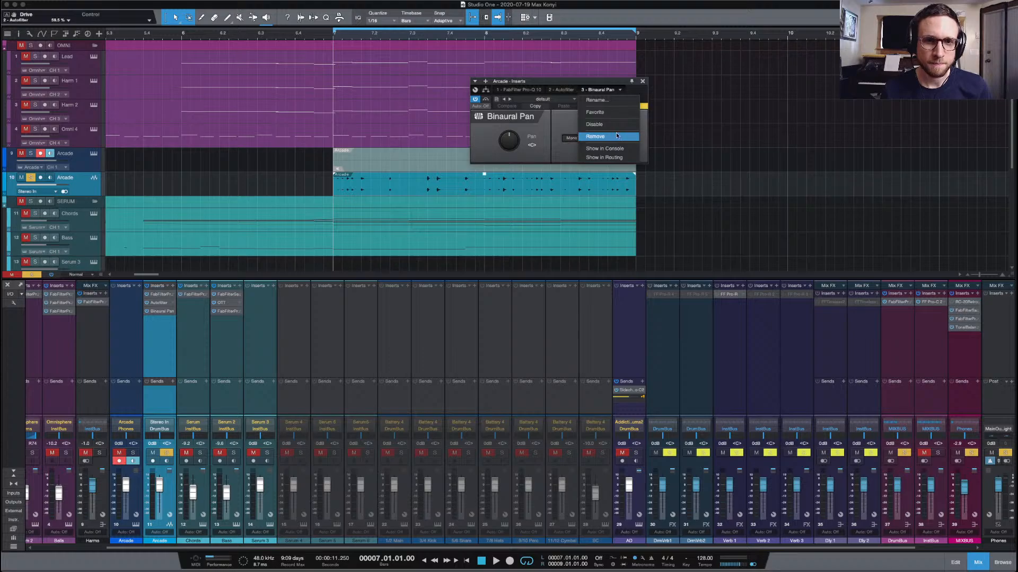
pyautogui.click(617, 136)
pyautogui.click(874, 81)
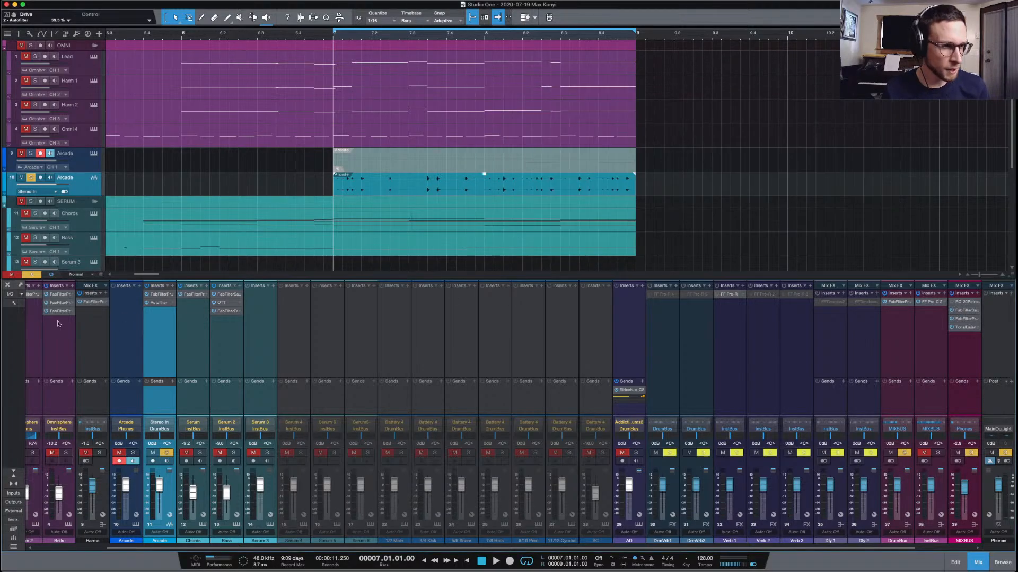
# Try the PreSonus Dual Pan on the bounced Arcade audio channel, and remove it again
pyautogui.click(171, 287)
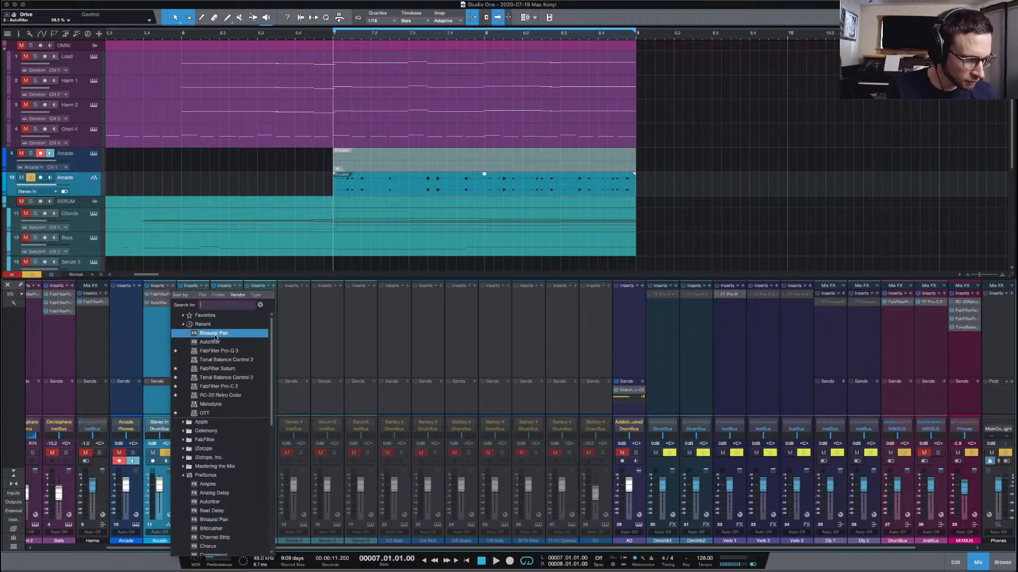
pyautogui.scroll(-5, 241, 396)
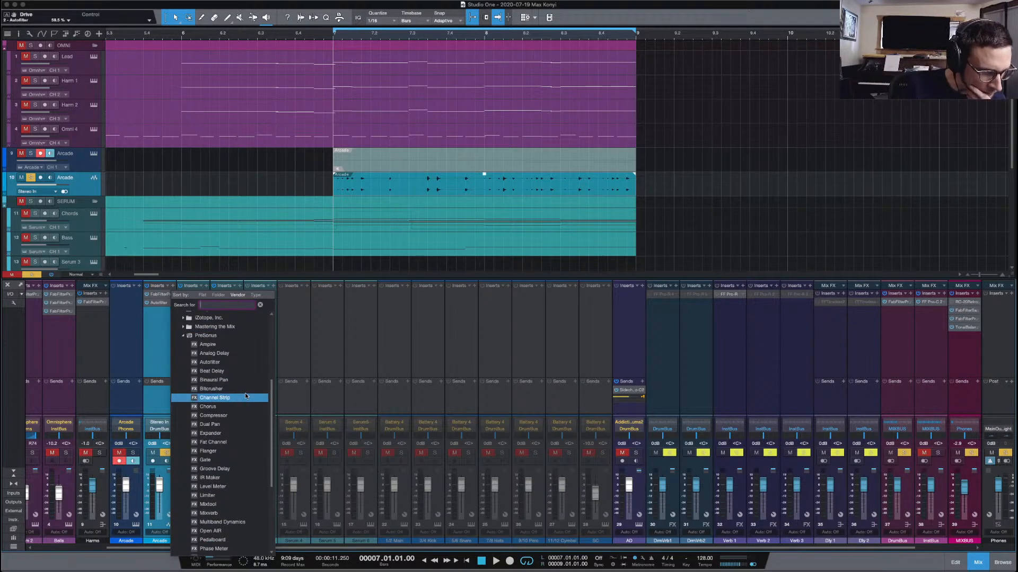
pyautogui.click(240, 426)
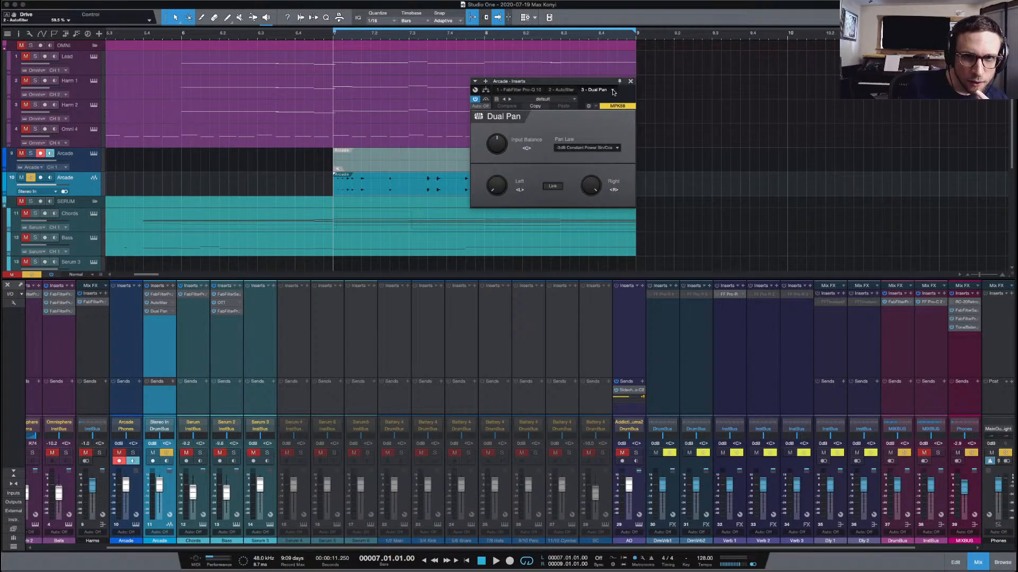
pyautogui.click(613, 92)
pyautogui.click(610, 138)
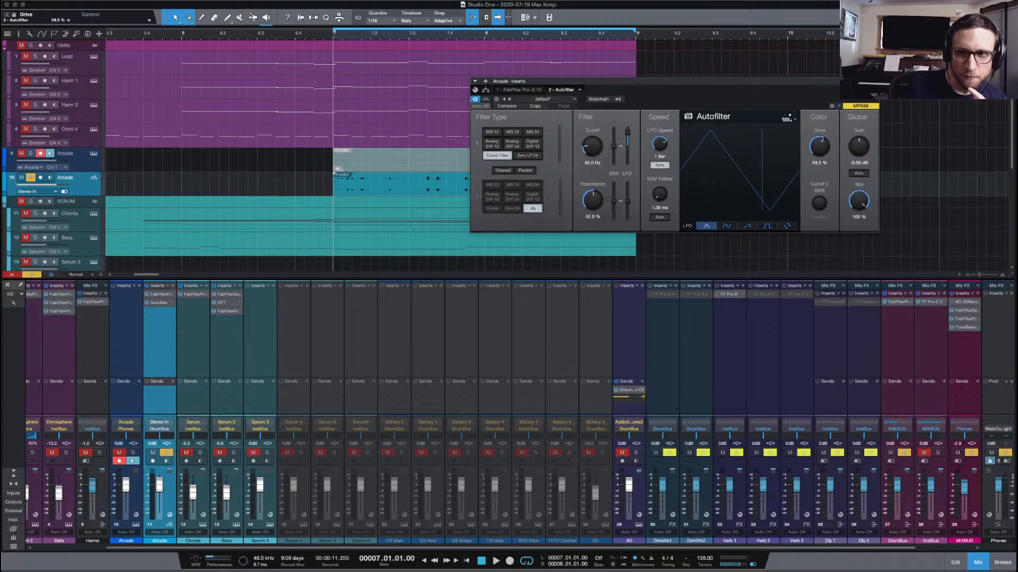
pyautogui.click(874, 81)
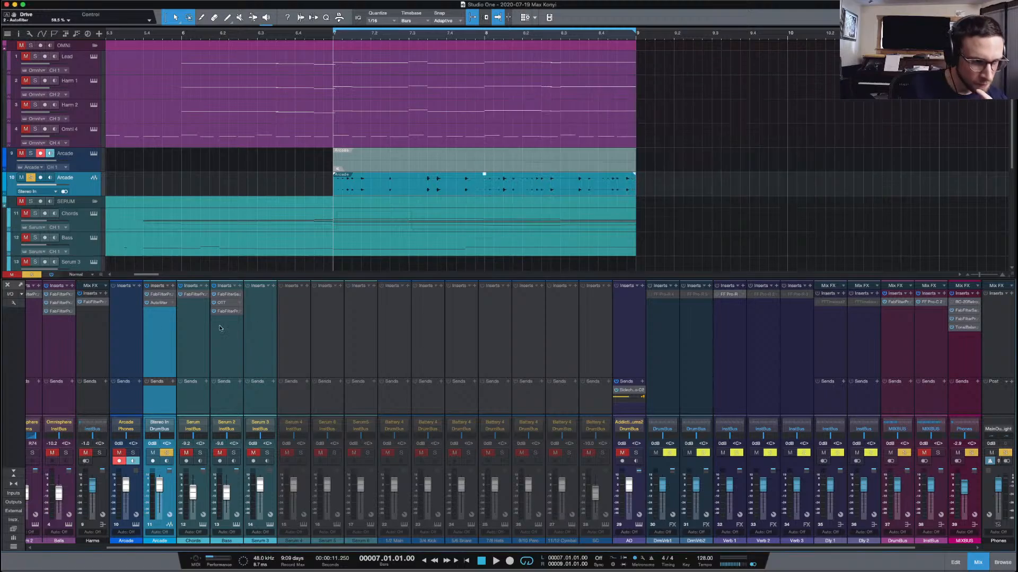
pyautogui.click(172, 287)
pyautogui.scroll(-6, 222, 440)
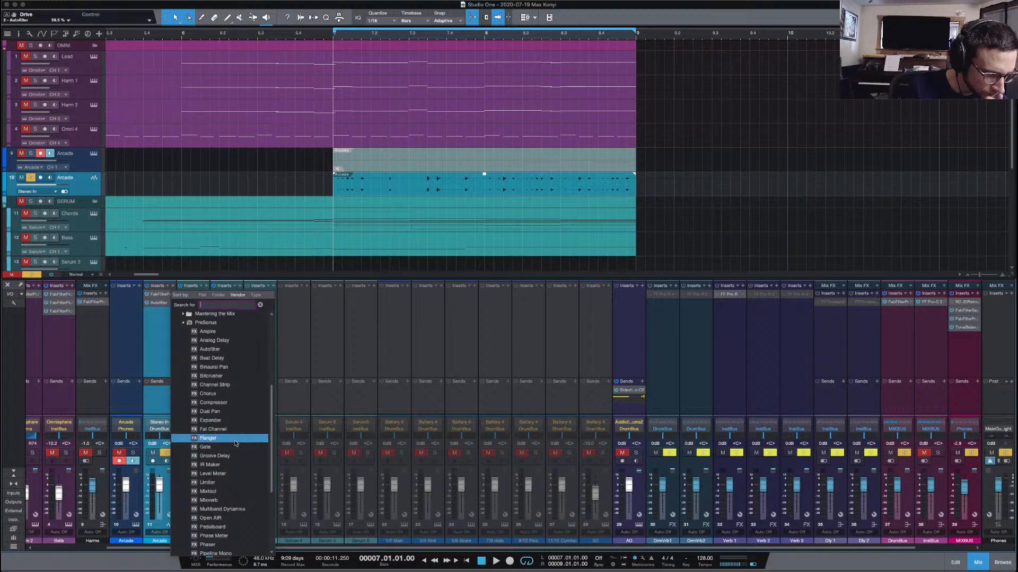
pyautogui.scroll(-2, 235, 443)
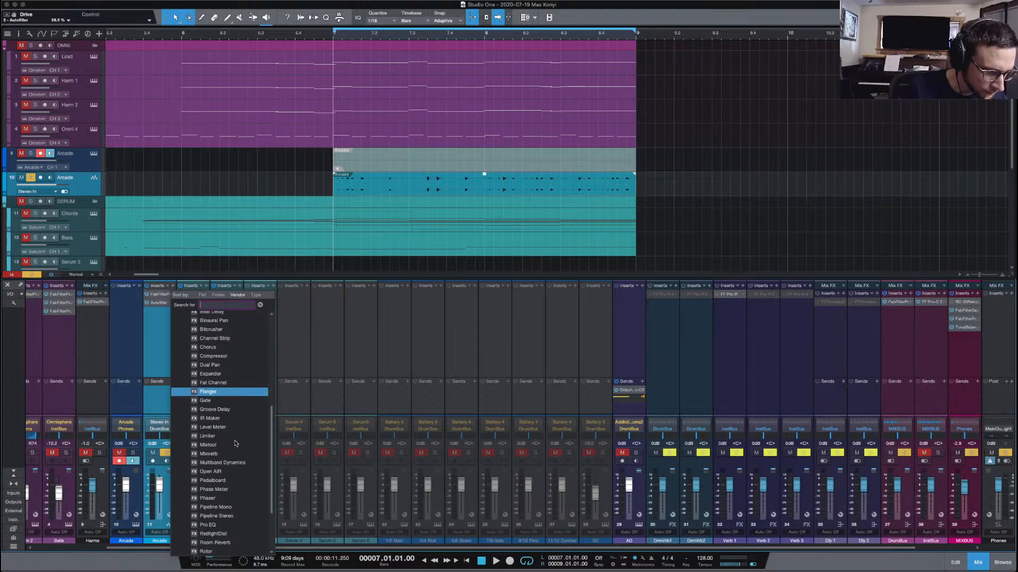
pyautogui.scroll(-2, 235, 443)
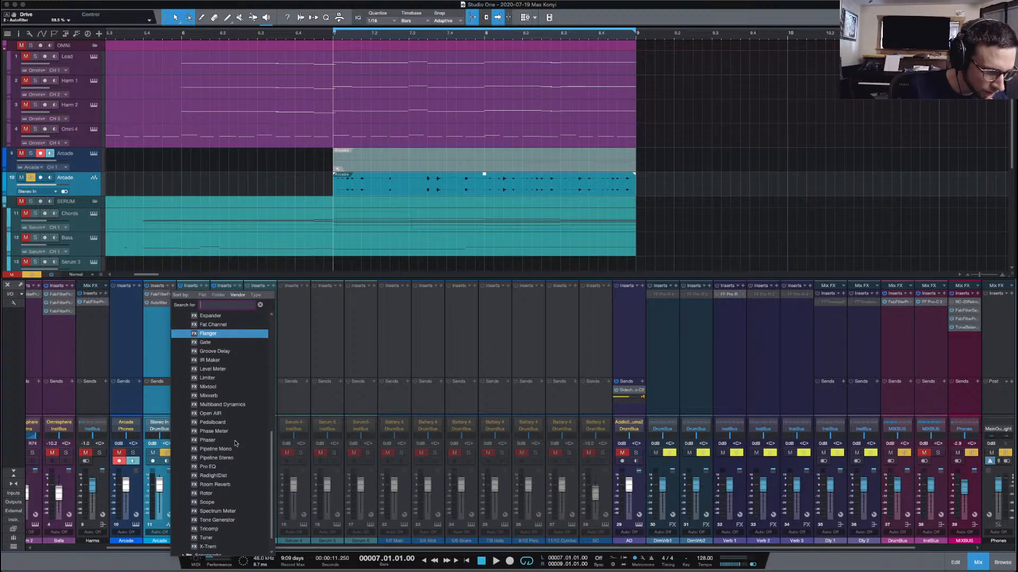
pyautogui.scroll(-1, 236, 443)
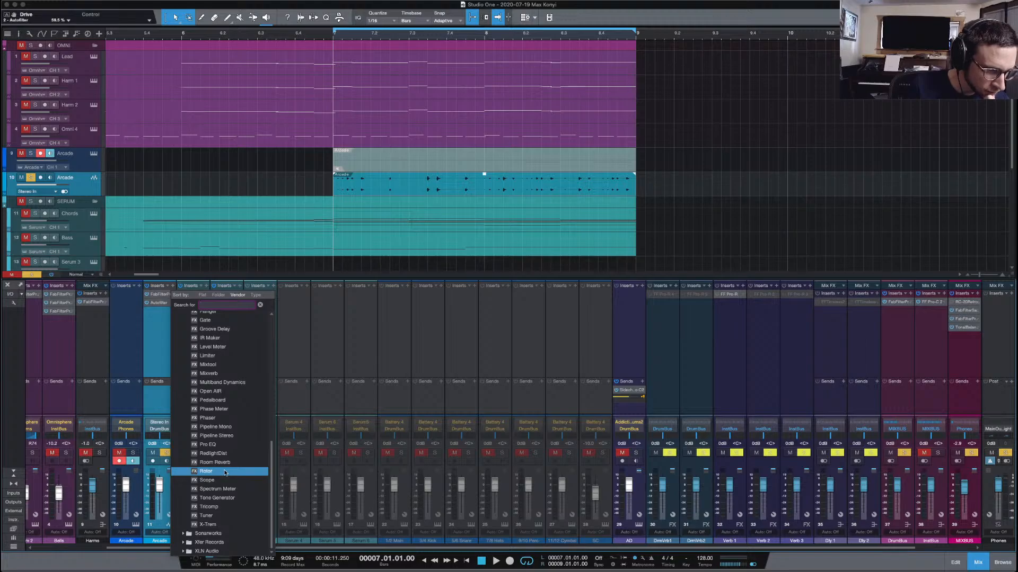
pyautogui.click(362, 342)
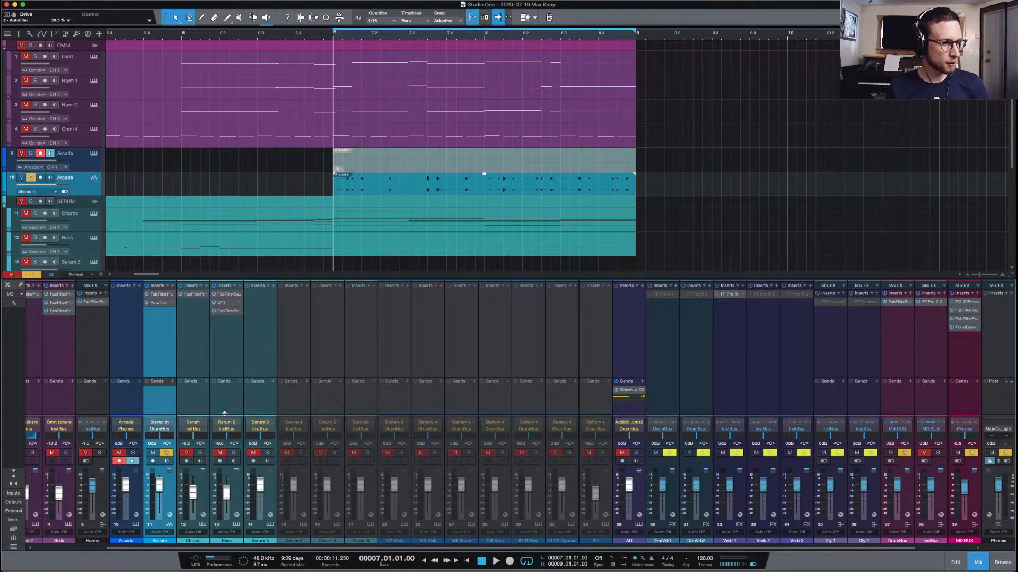
# Show the Pan automation envelope of the bounced Arcade audio track, zoomed in around the start of bar 7
pyautogui.rightClick(160, 439)
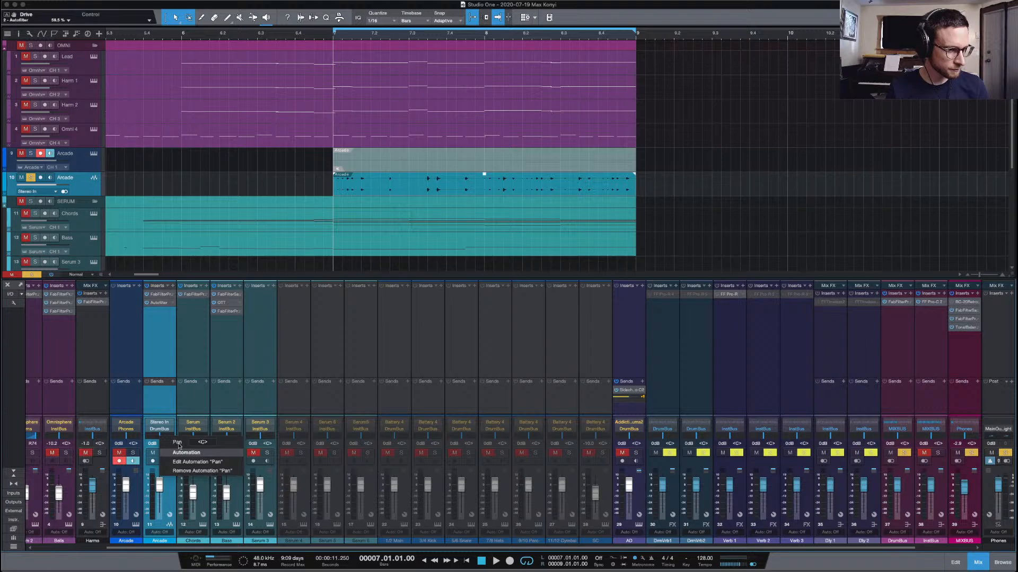
pyautogui.click(185, 461)
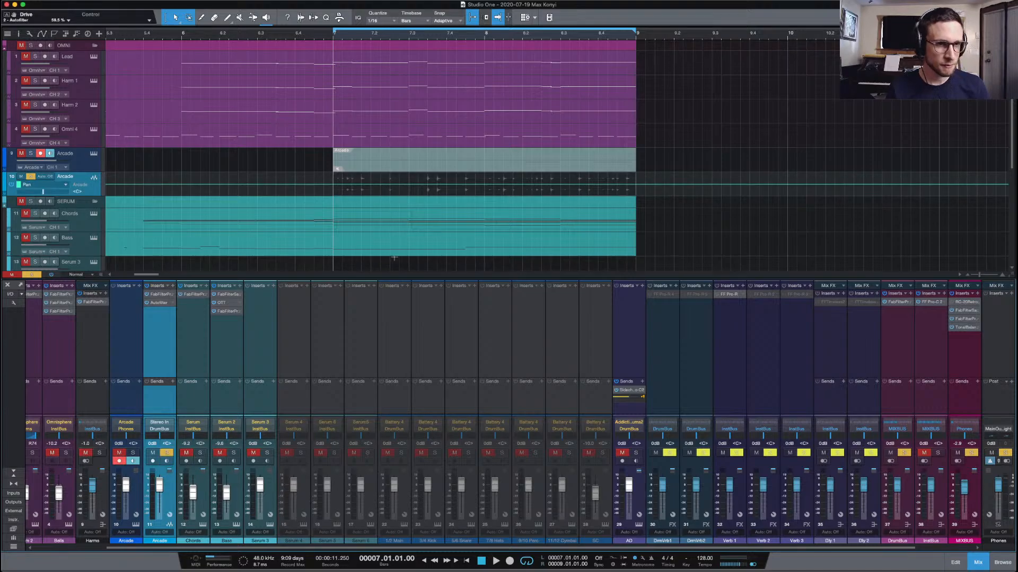
pyautogui.press('e')
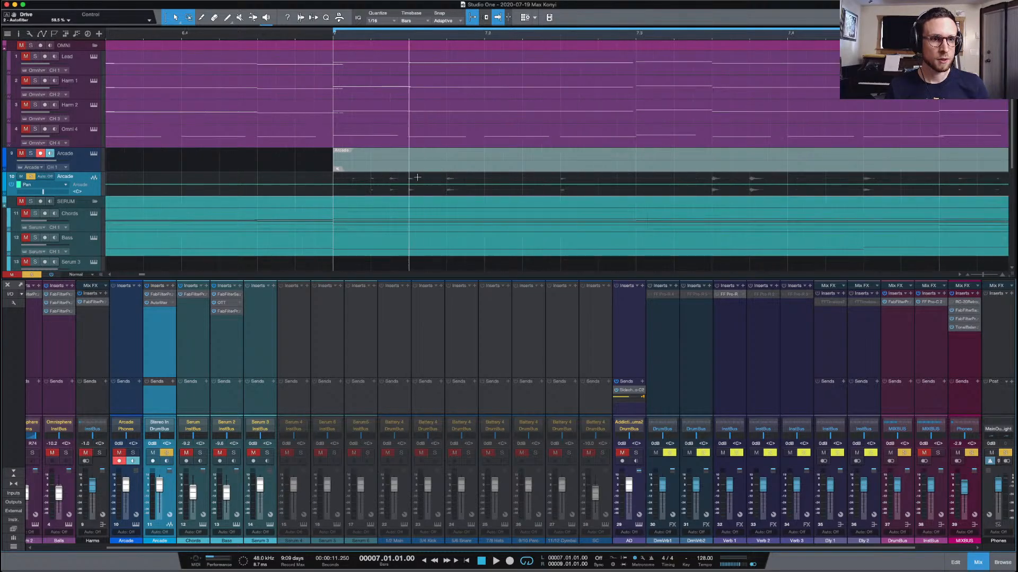
# Draw Arcade pan automation from fully left at the start of bar 7 to fully right at 7.2 and back to left at 7.3
pyautogui.click(333, 186)
pyautogui.moveTo(333, 187); pyautogui.dragTo(333, 168)
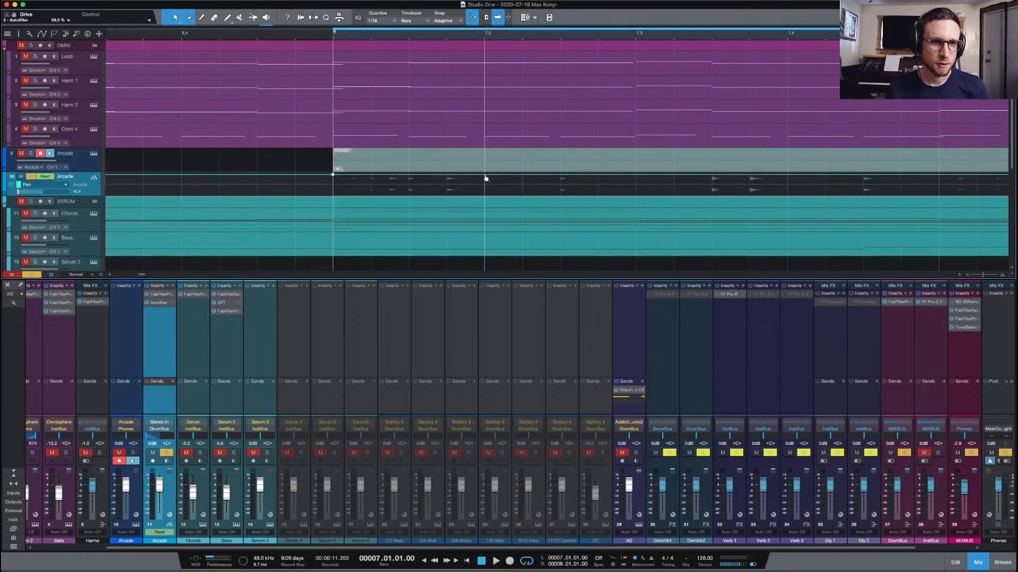
pyautogui.moveTo(484, 174); pyautogui.dragTo(484, 194)
pyautogui.click(635, 194)
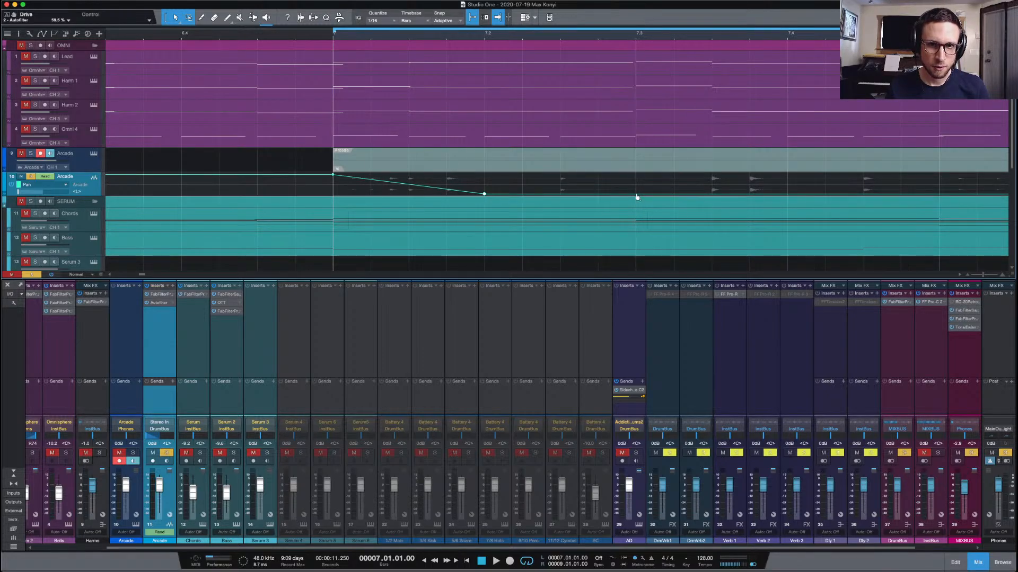
pyautogui.moveTo(635, 194); pyautogui.dragTo(638, 175)
pyautogui.press('w')
pyautogui.press('w')
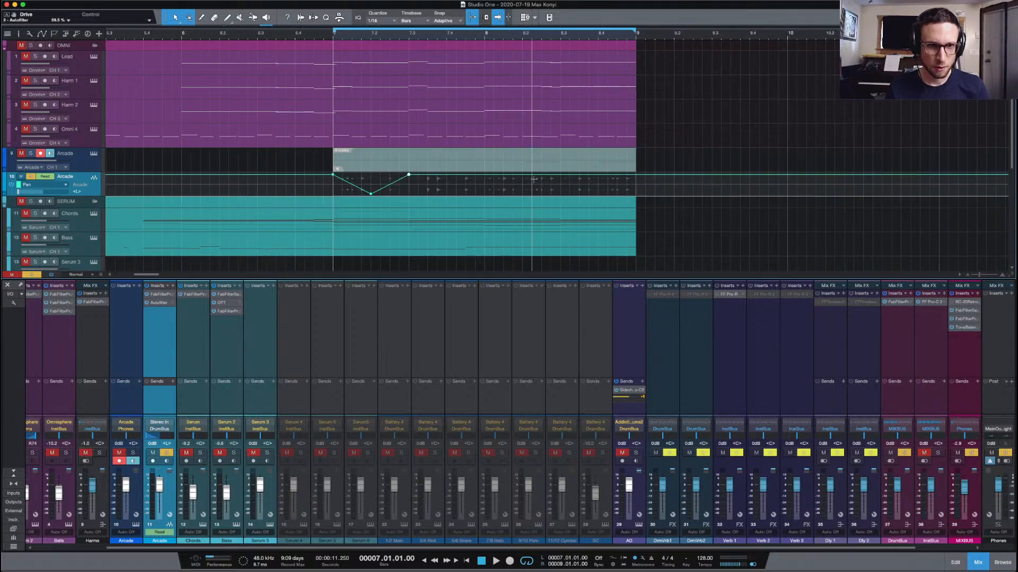
pyautogui.click(351, 184)
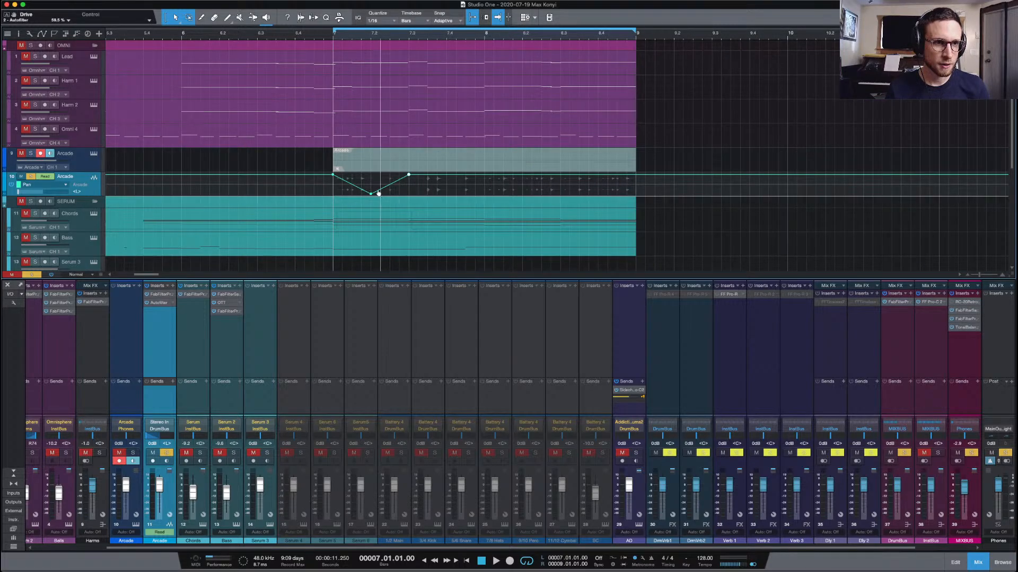
# Duplicate the left-right-left Arcade pan shape every half bar up to bar 9 and play it back soloed
pyautogui.hotkey('ctrl', 'z')
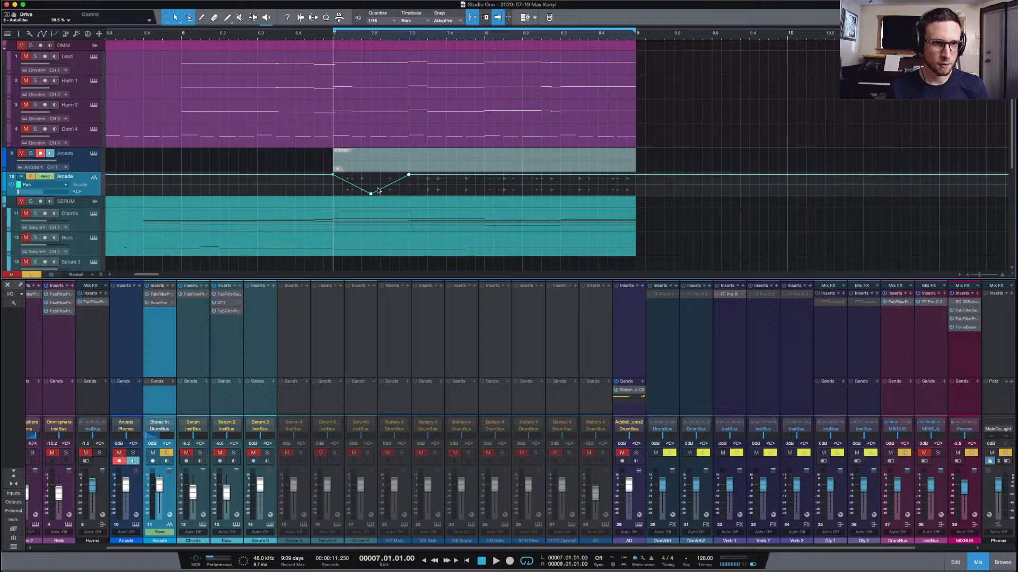
pyautogui.press('d')
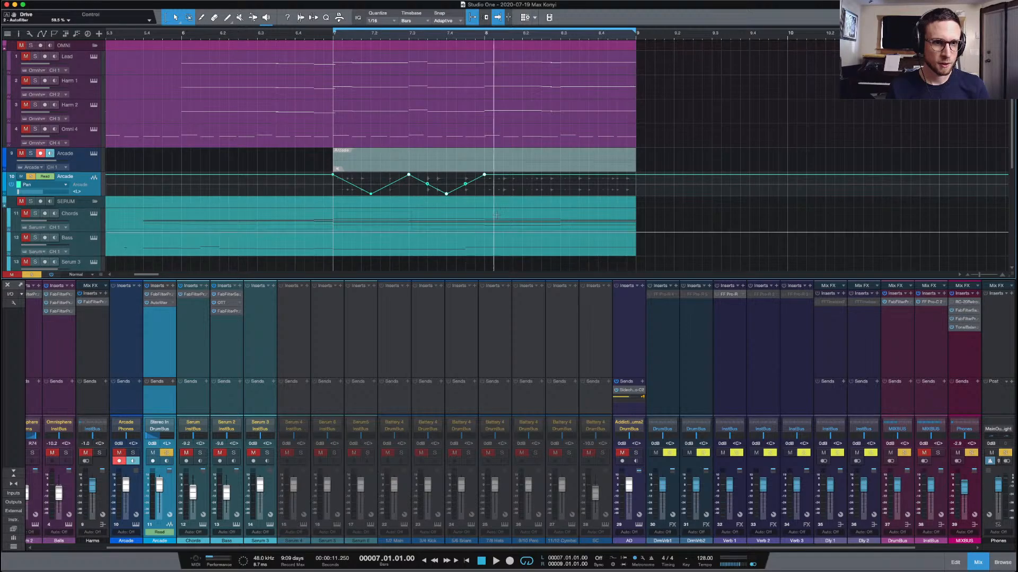
pyautogui.press('d')
pyautogui.press('d')
pyautogui.press('space')
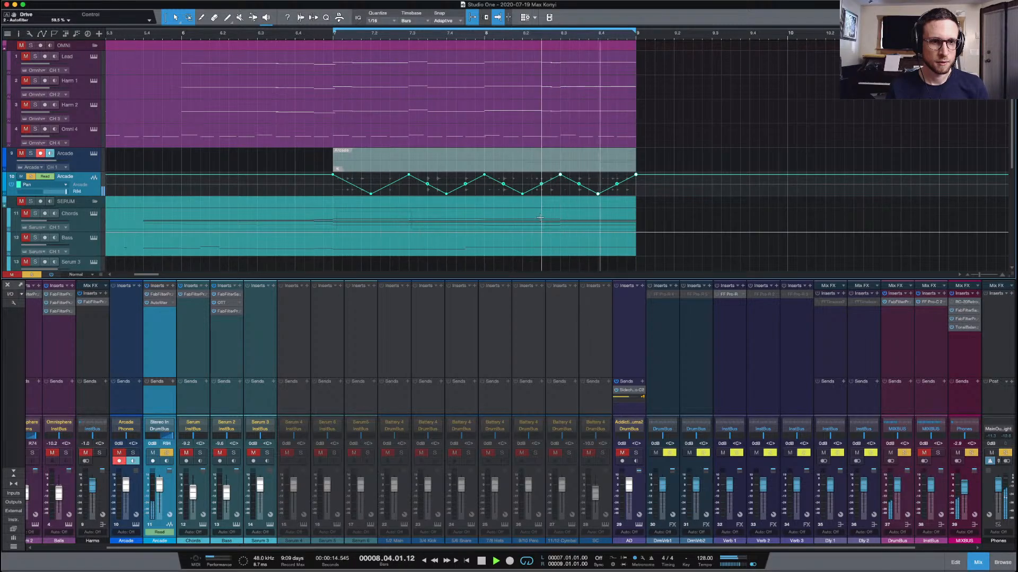
pyautogui.press('space')
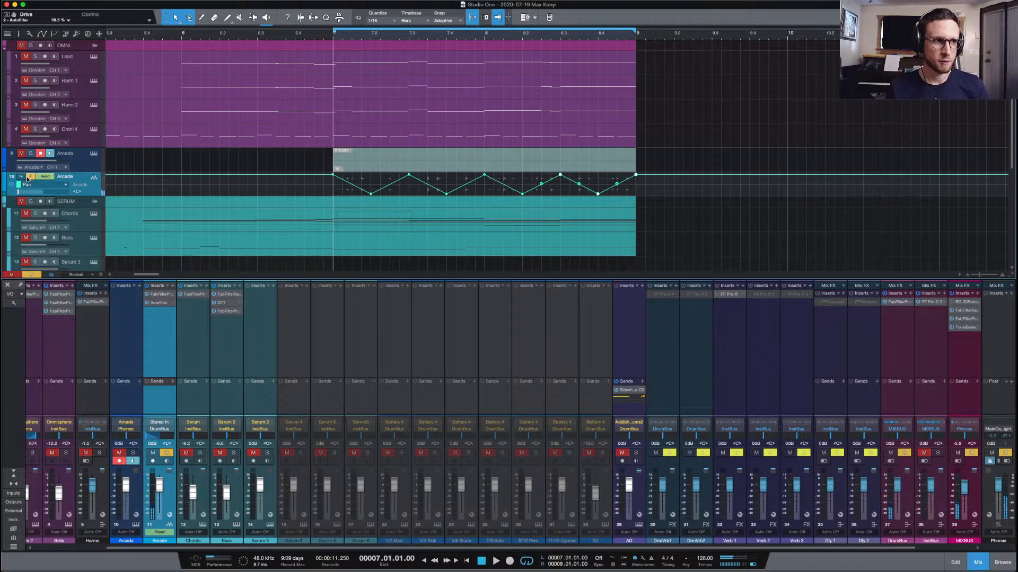
# Unsolo the bounced Arcade audio track and play bars 7 to 9 with the full mix
pyautogui.click(29, 177)
pyautogui.press('space')
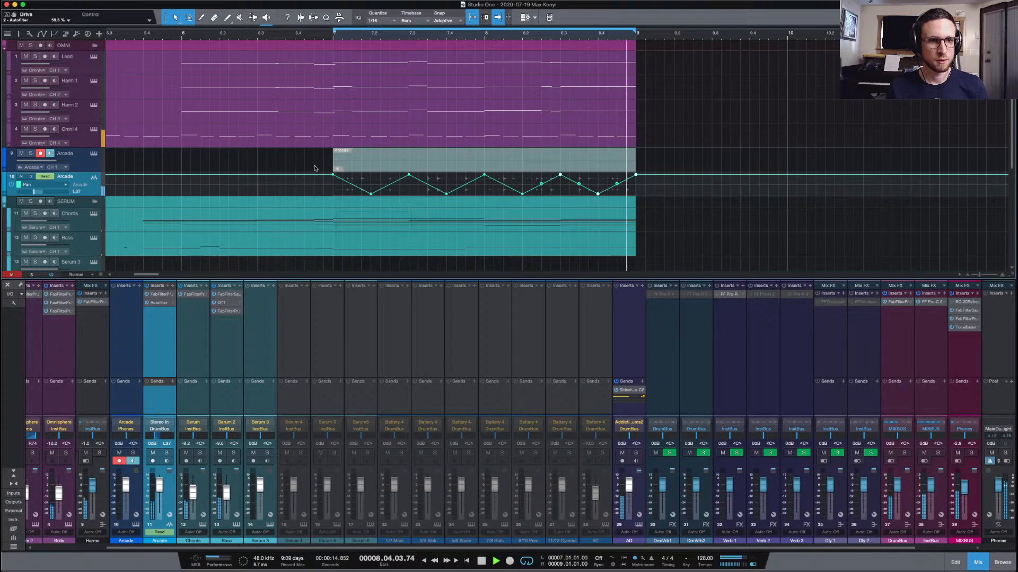
pyautogui.press('space')
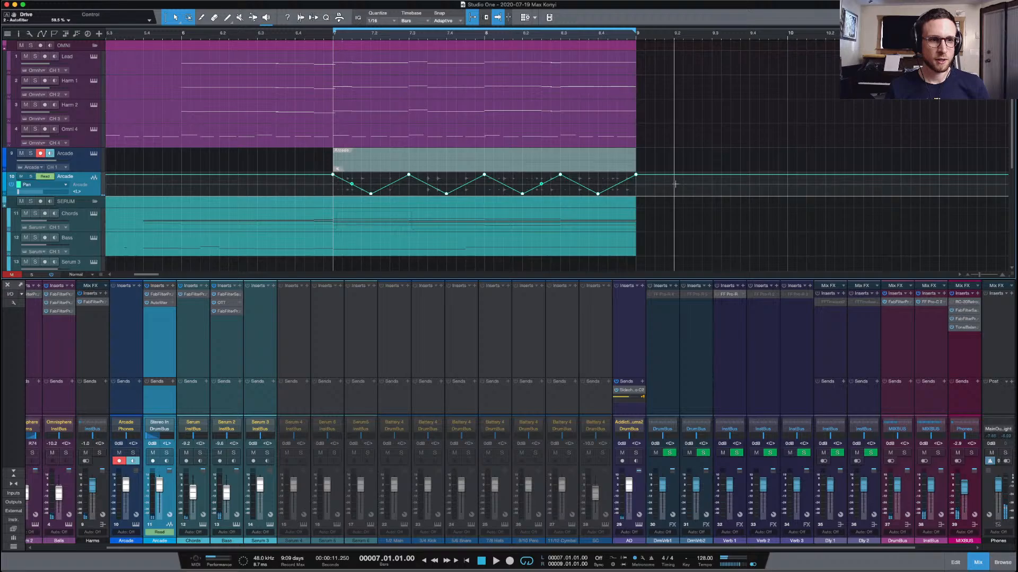
# Replace the Arcade pan shape with a slower one, right at 7.3 and 8.3 and left at 8 and 9, and audition it
pyautogui.moveTo(638, 177)
pyautogui.mouseDown()
pyautogui.moveTo(670, 185)
pyautogui.moveTo(630, 174)
pyautogui.moveTo(684, 175)
pyautogui.moveTo(623, 174)
pyautogui.mouseUp()
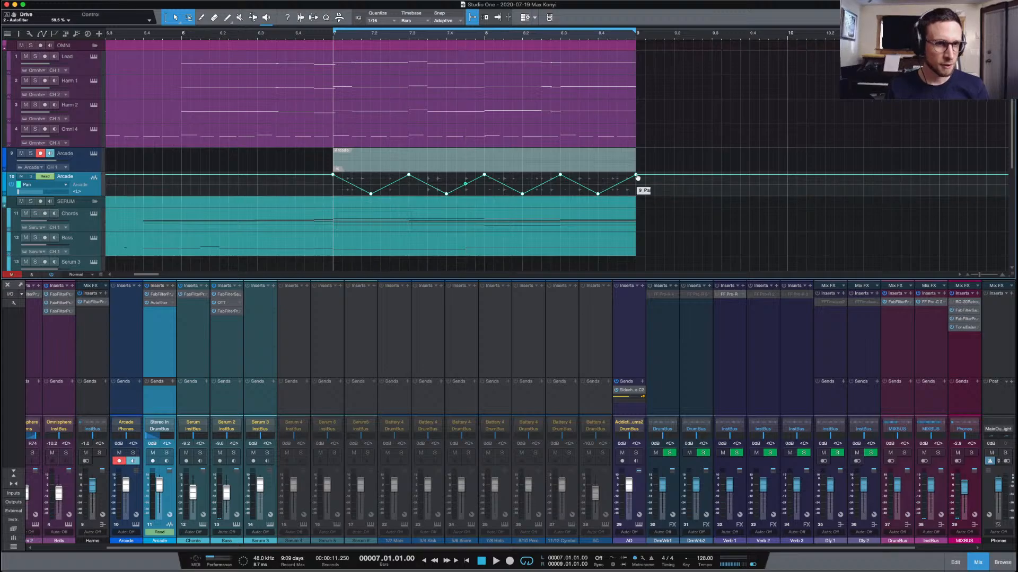
pyautogui.moveTo(636, 175)
pyautogui.mouseDown()
pyautogui.moveTo(756, 178)
pyautogui.moveTo(586, 178)
pyautogui.moveTo(641, 179)
pyautogui.mouseUp()
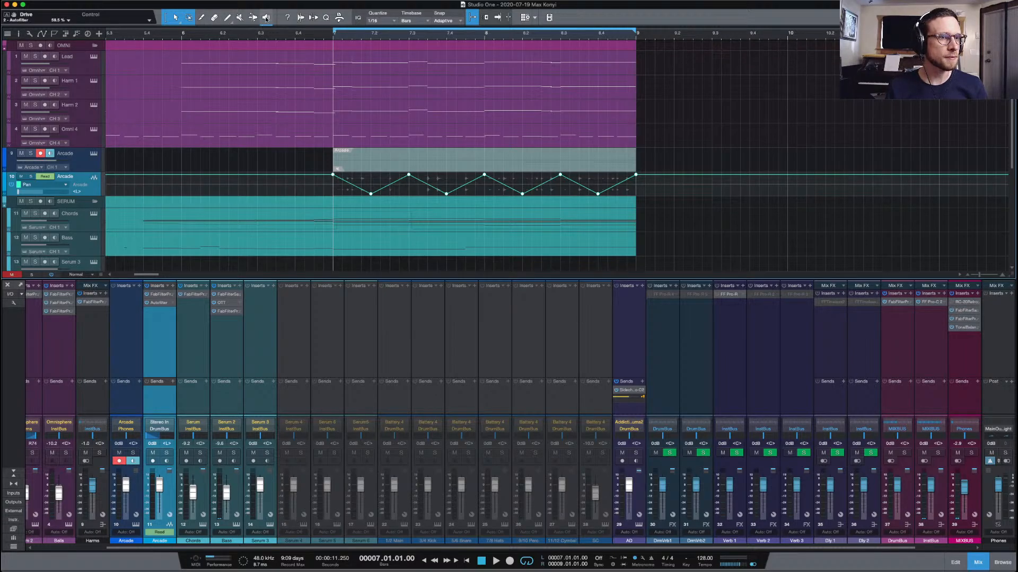
pyautogui.moveTo(663, 194); pyautogui.dragTo(408, 194)
pyautogui.press('Delete')
pyautogui.moveTo(484, 194); pyautogui.dragTo(484, 176)
pyautogui.moveTo(560, 174); pyautogui.dragTo(560, 208)
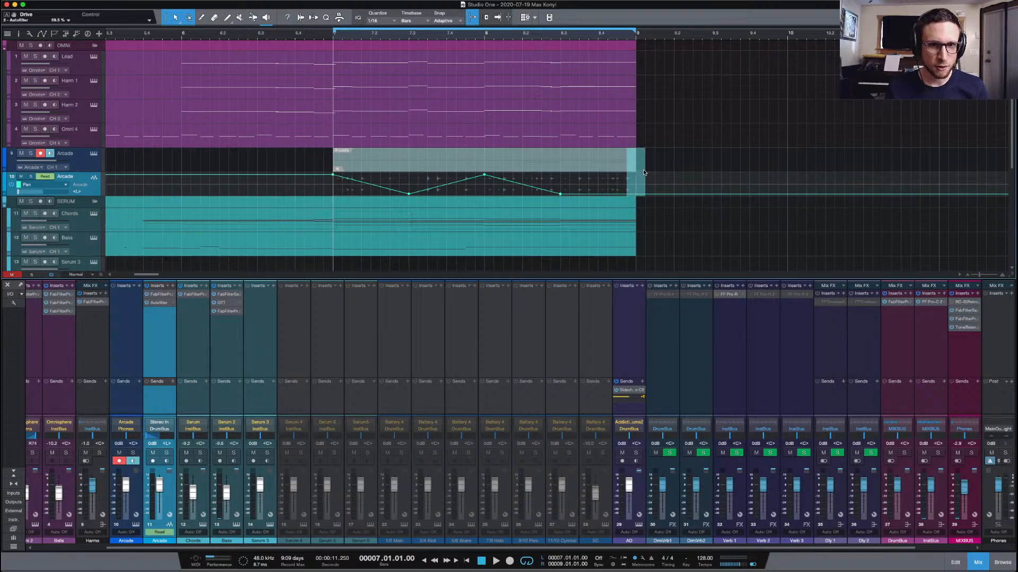
pyautogui.moveTo(643, 173); pyautogui.dragTo(668, 180)
pyautogui.press('space')
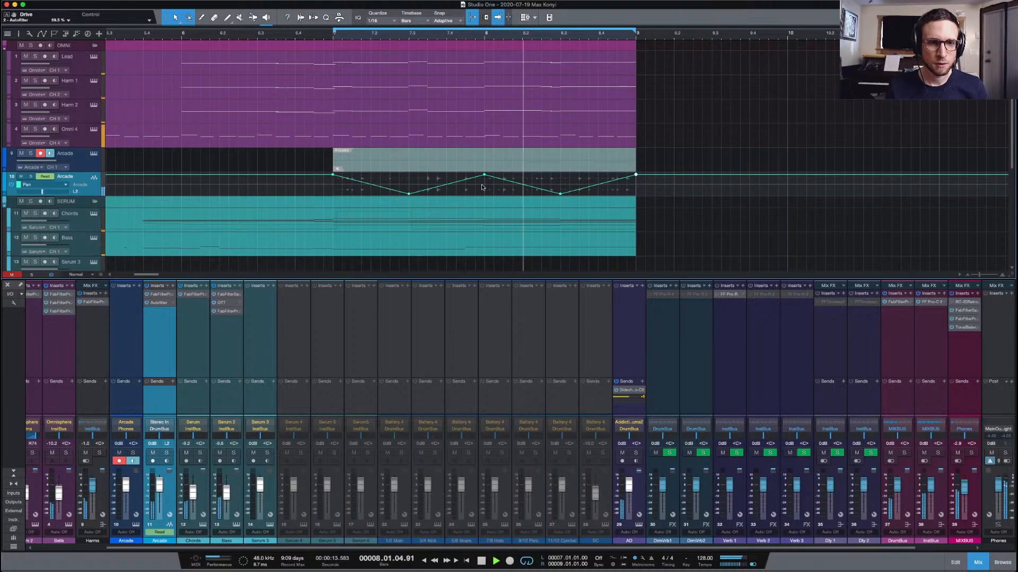
pyautogui.click(446, 184)
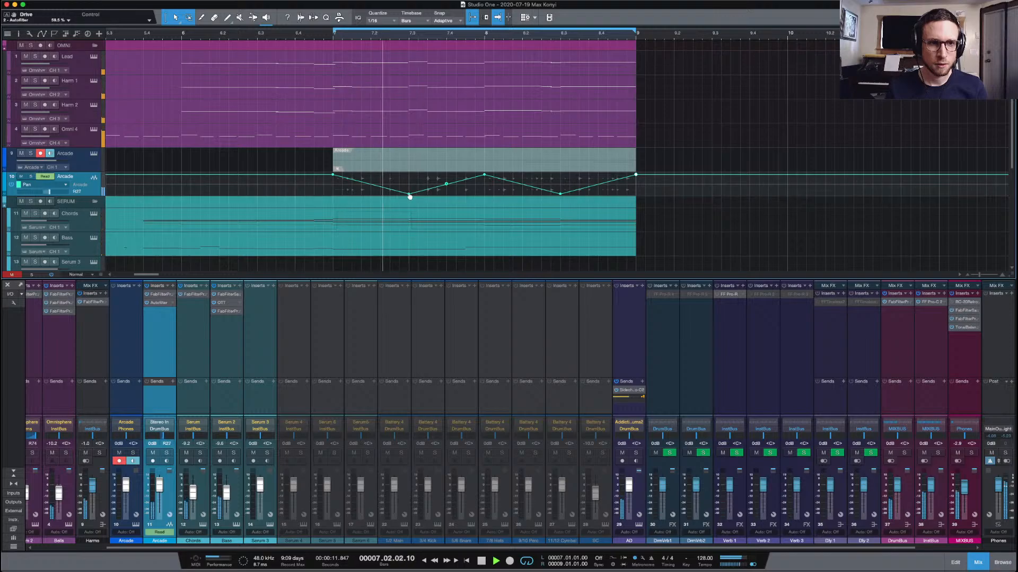
pyautogui.press('space')
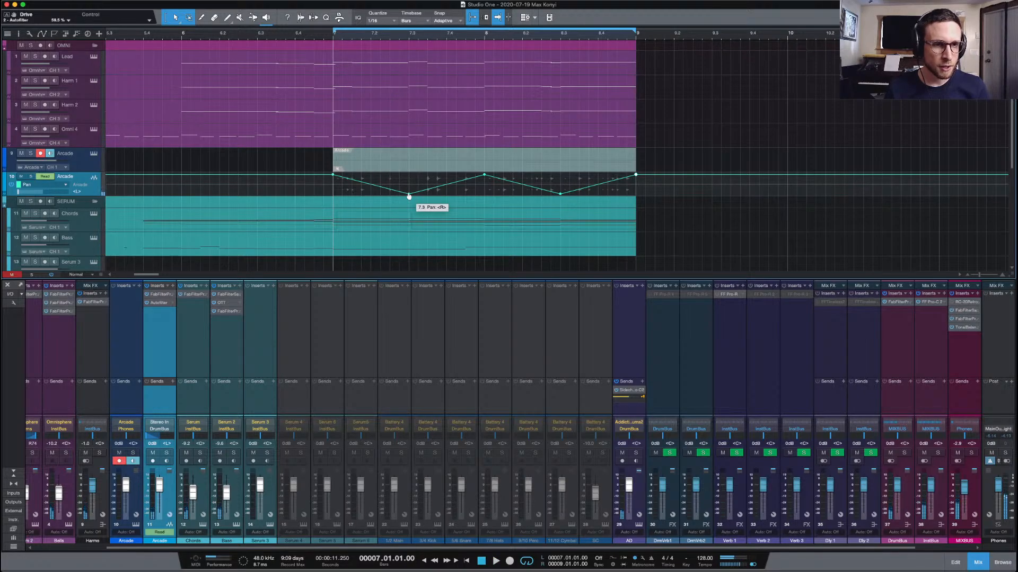
# Reshape the Arcade pan automation into dotted spacing, right at 7.2.2, 8 and 8.3.3, left at 7.3.3 and 8.2.2
pyautogui.moveTo(484, 179); pyautogui.dragTo(484, 196)
pyautogui.moveTo(410, 197); pyautogui.dragTo(427, 165)
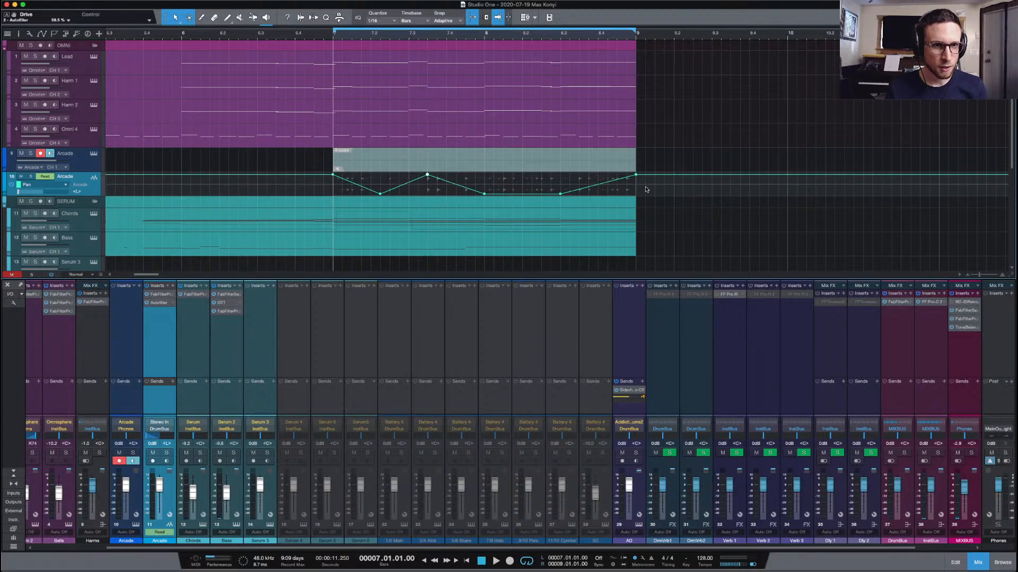
pyautogui.press('space')
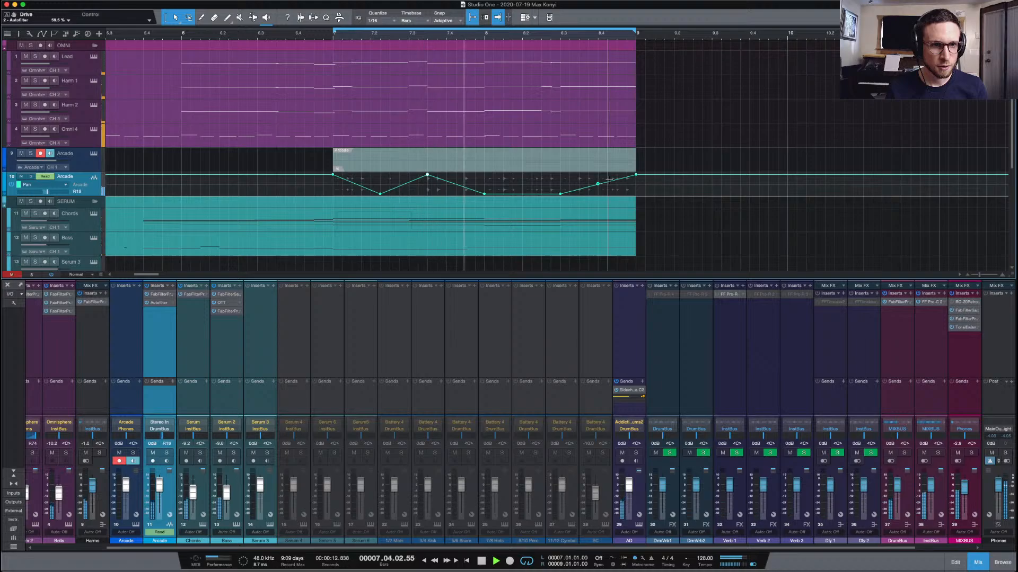
pyautogui.press('space')
pyautogui.moveTo(560, 194); pyautogui.dragTo(580, 200)
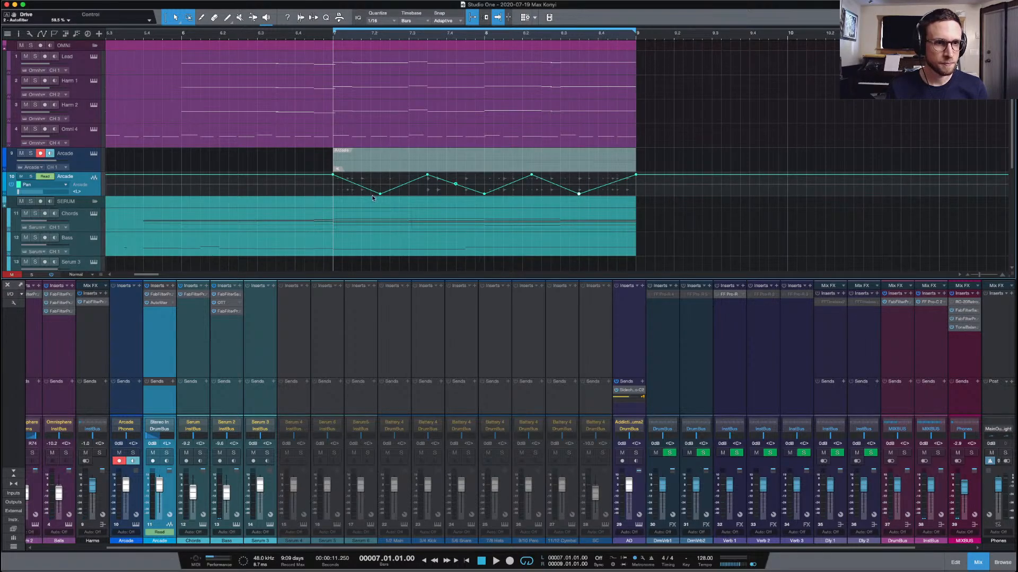
# Move the two inner fully-left pan points to 7.3.4 and 8.2.3 while auditioning the loop
pyautogui.moveTo(380, 197); pyautogui.dragTo(389, 196)
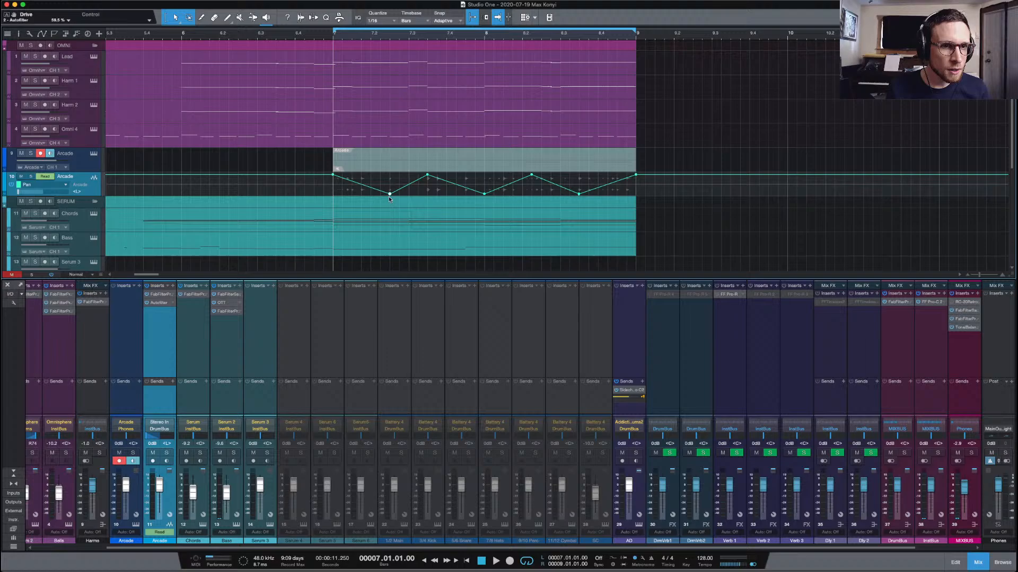
pyautogui.click(427, 176)
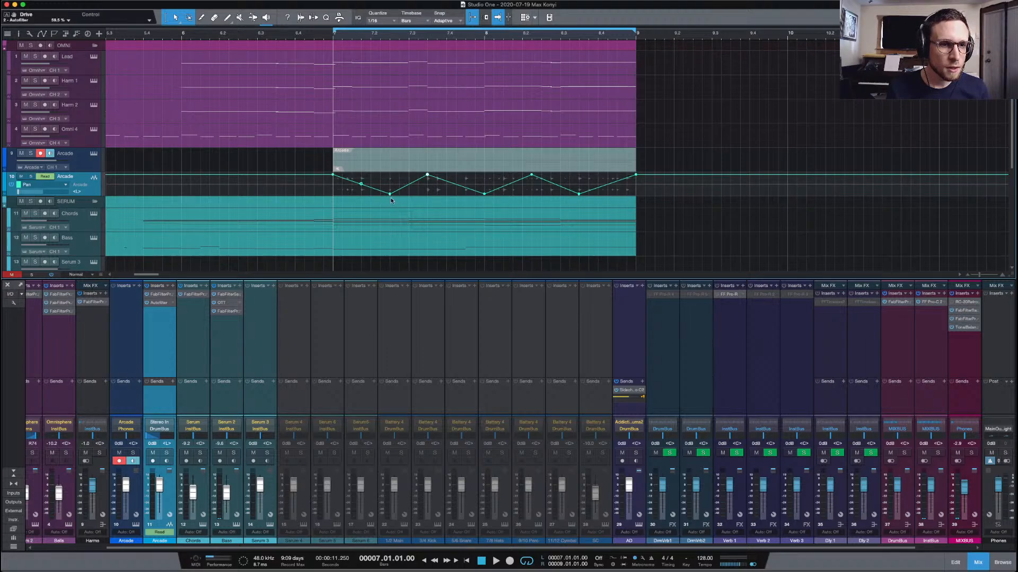
pyautogui.moveTo(391, 198); pyautogui.dragTo(437, 175)
pyautogui.press('space')
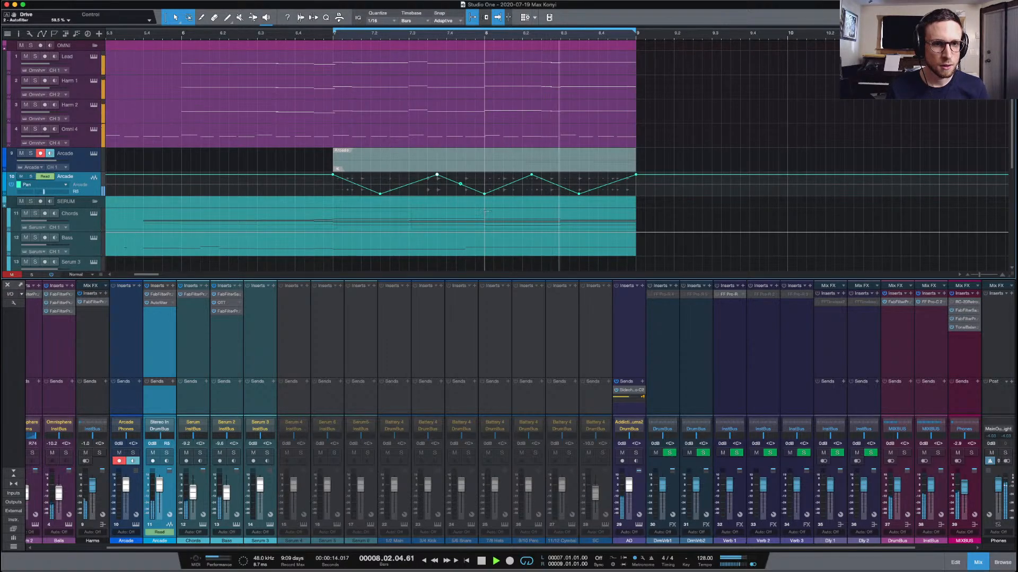
pyautogui.moveTo(532, 175); pyautogui.dragTo(548, 174)
pyautogui.press('space')
pyautogui.press('space')
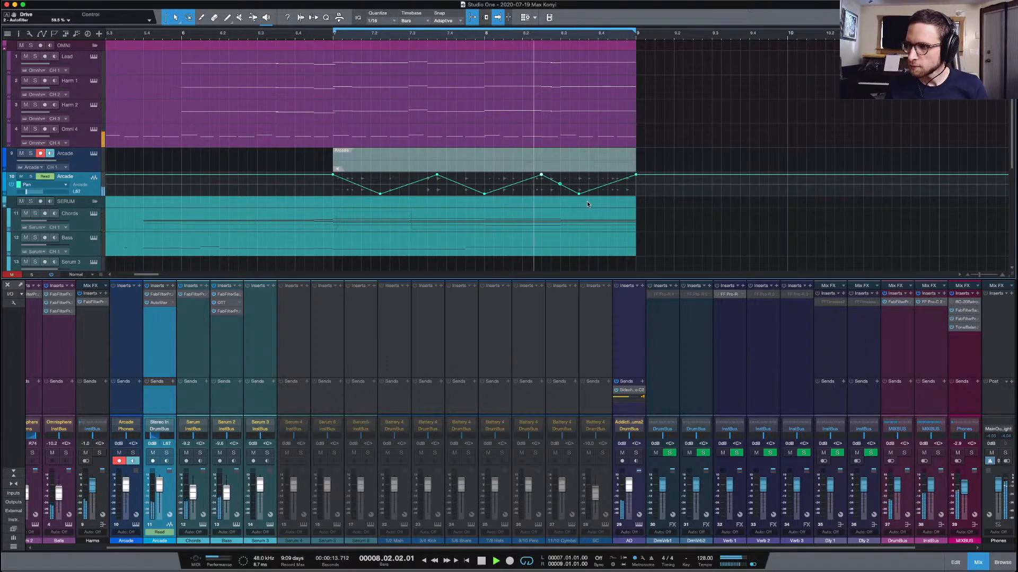
pyautogui.click(605, 185)
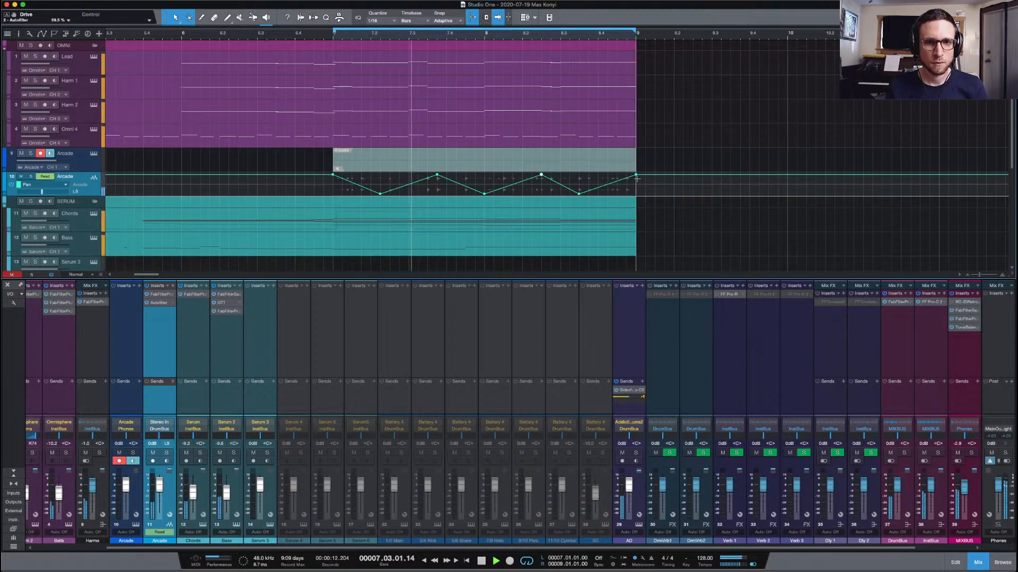
# End the Arcade pan fully right at bar 9, without the 8.3.3 point, and curve the final segment into a fast initial sweep
pyautogui.moveTo(637, 178)
pyautogui.mouseDown()
pyautogui.moveTo(578, 195)
pyautogui.moveTo(637, 195)
pyautogui.mouseUp()
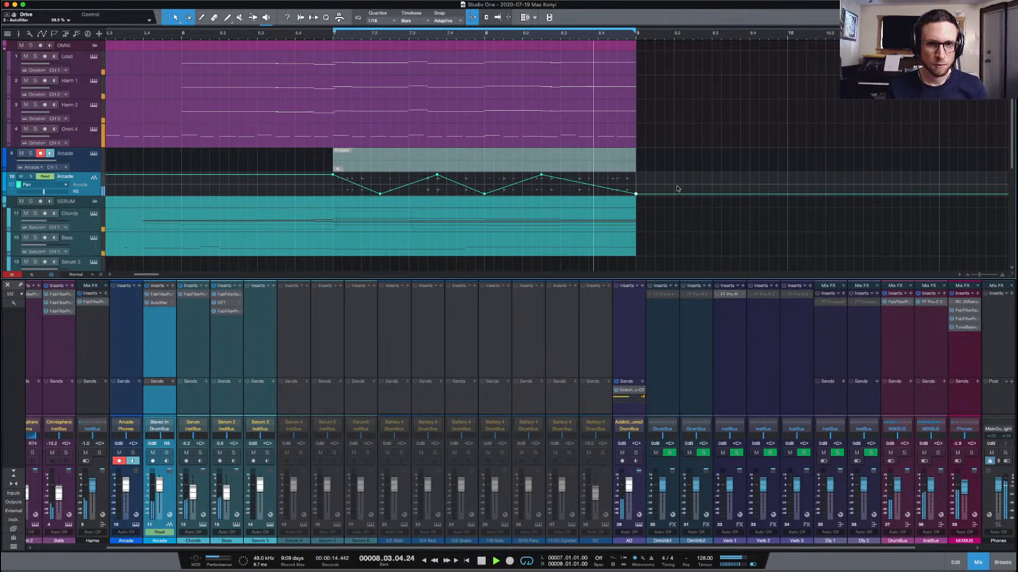
pyautogui.click(587, 193)
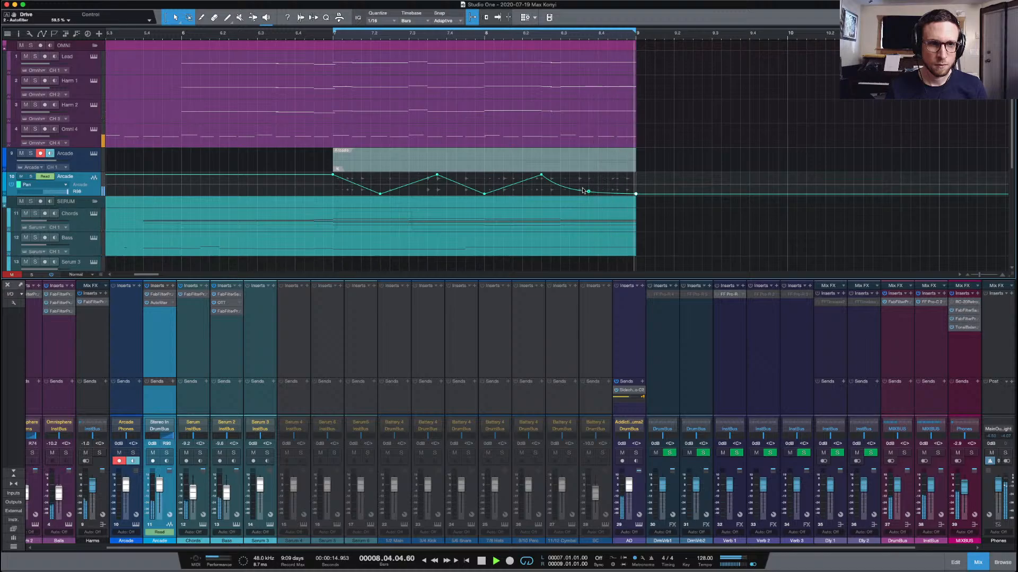
pyautogui.click(408, 184)
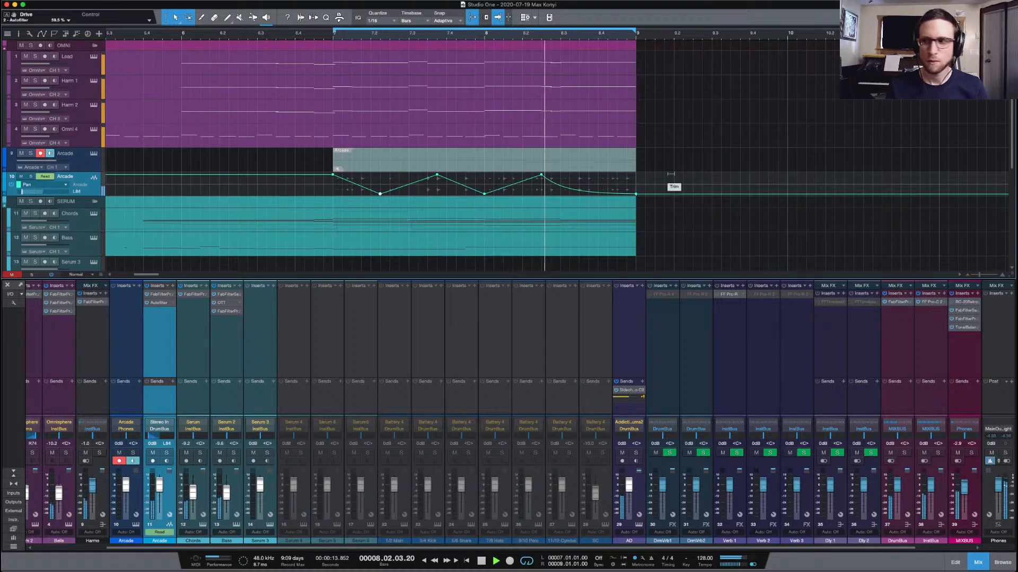
pyautogui.press('space')
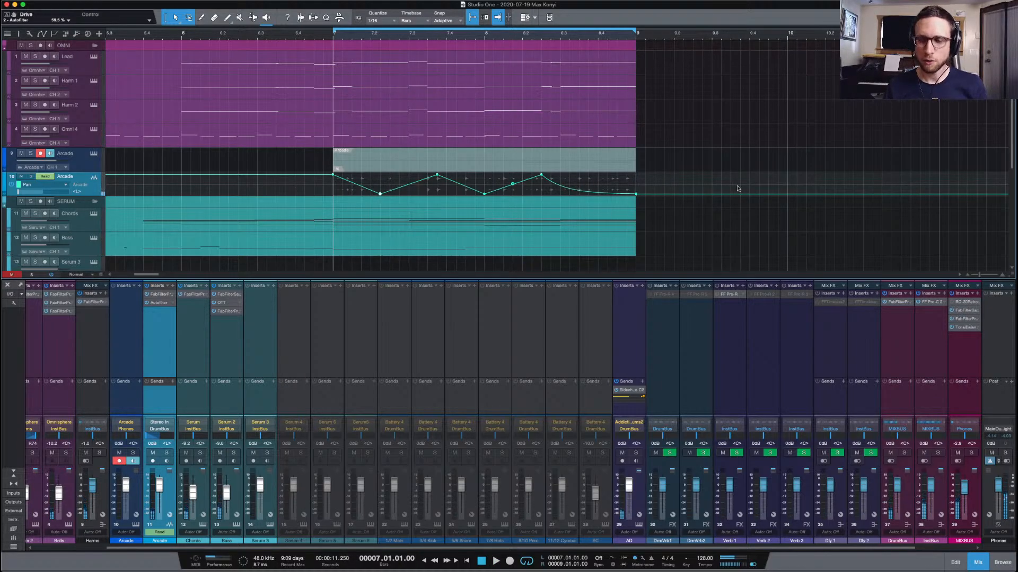
# Delete the leftover muted Arcade instrument event in bars 7 to 9 and hide the track automation
pyautogui.click(468, 171)
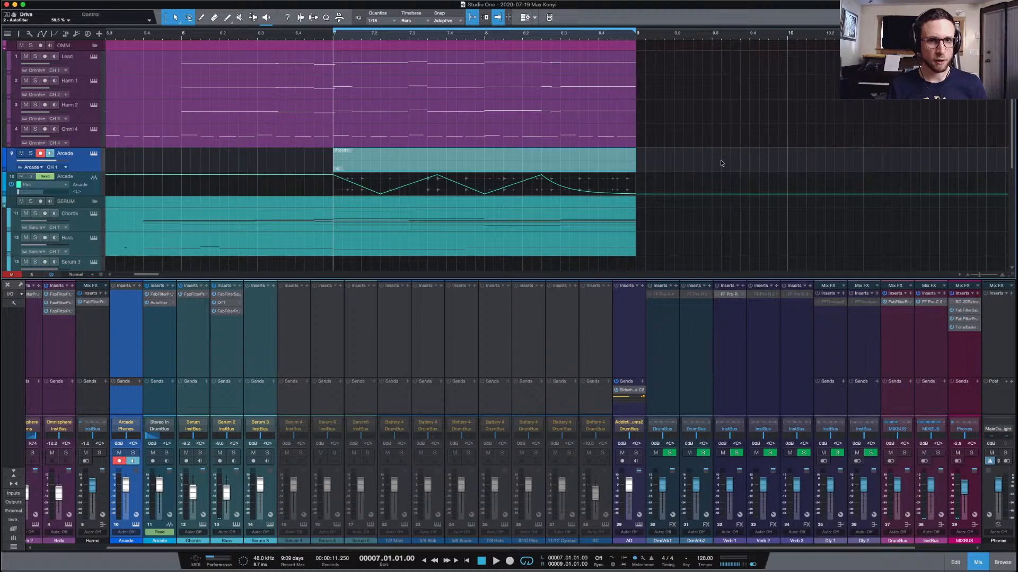
pyautogui.press('Delete')
pyautogui.press('a')
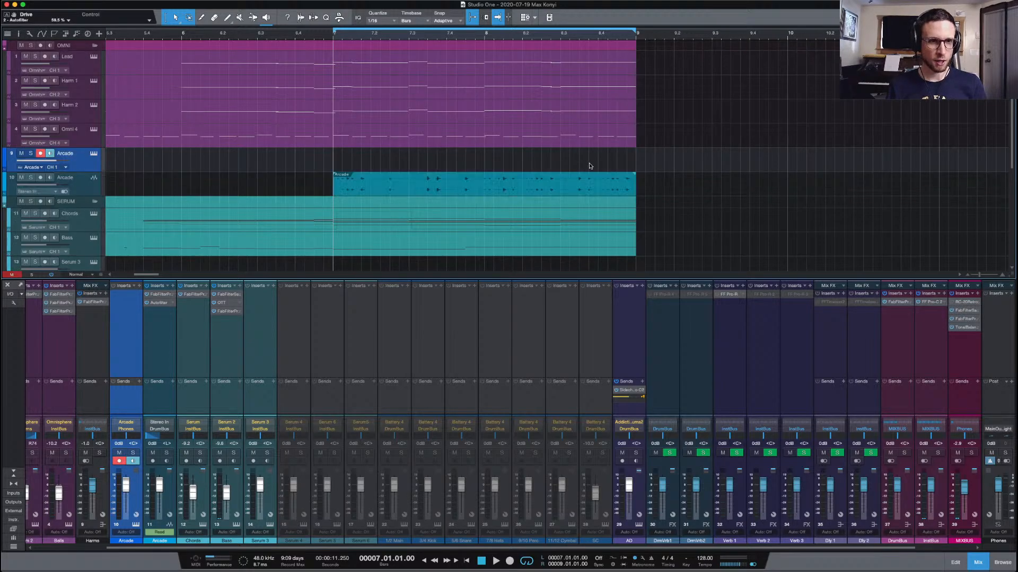
# Extend the loop range to cover bars 1 to 9 and play the arrangement from the start
pyautogui.press('Home')
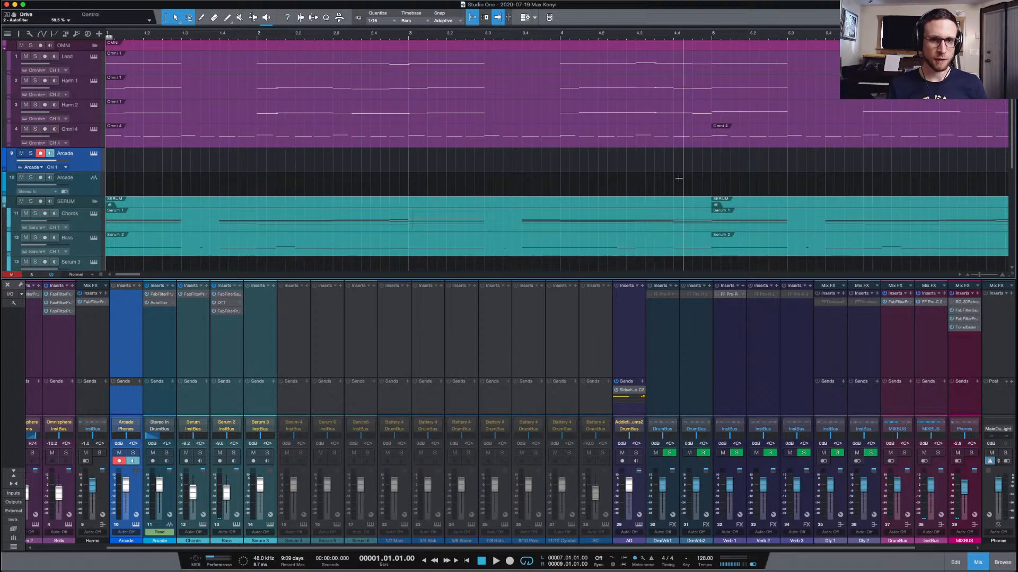
pyautogui.press('w')
pyautogui.press('w')
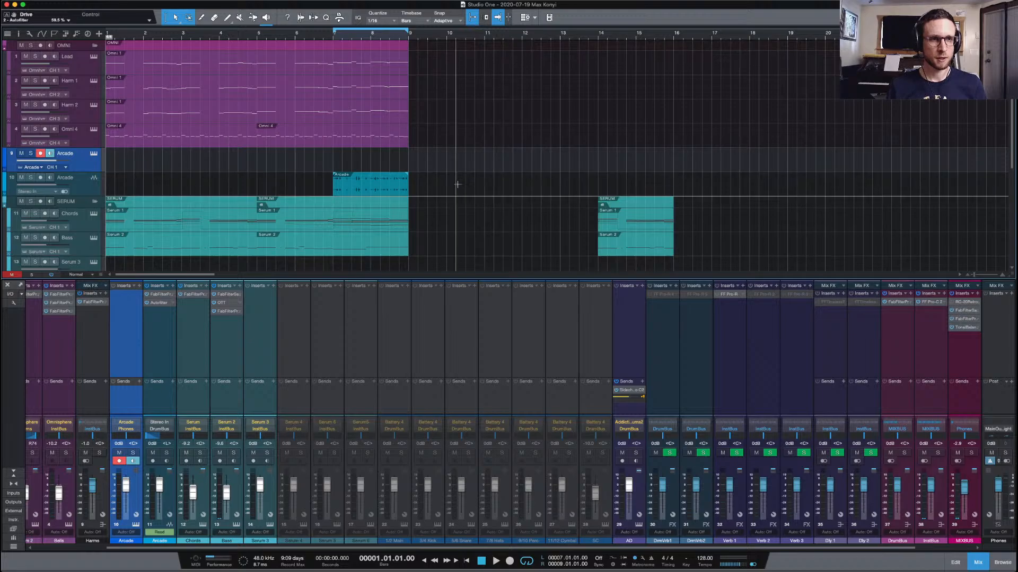
pyautogui.moveTo(332, 33); pyautogui.dragTo(108, 34)
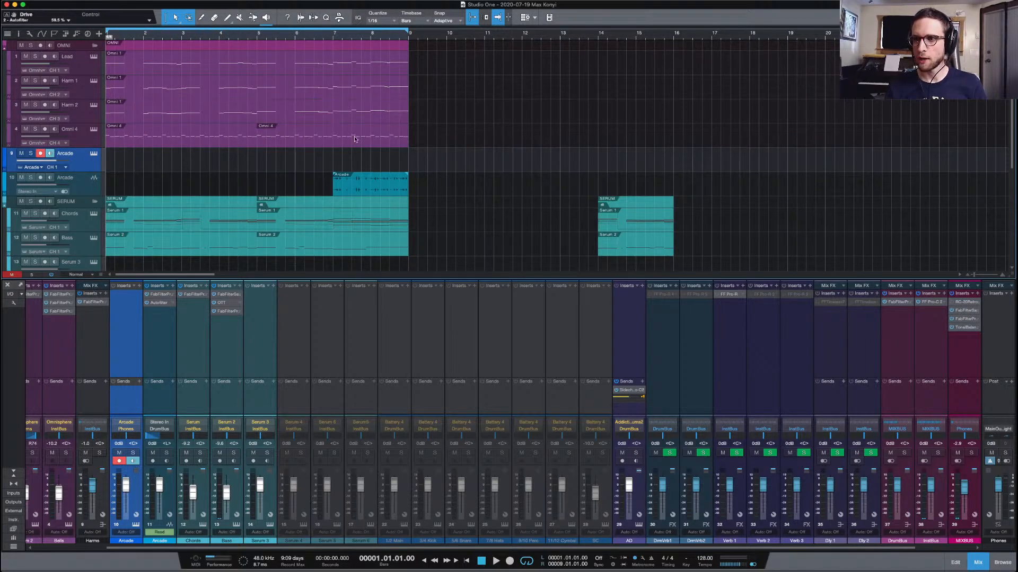
pyautogui.press('space')
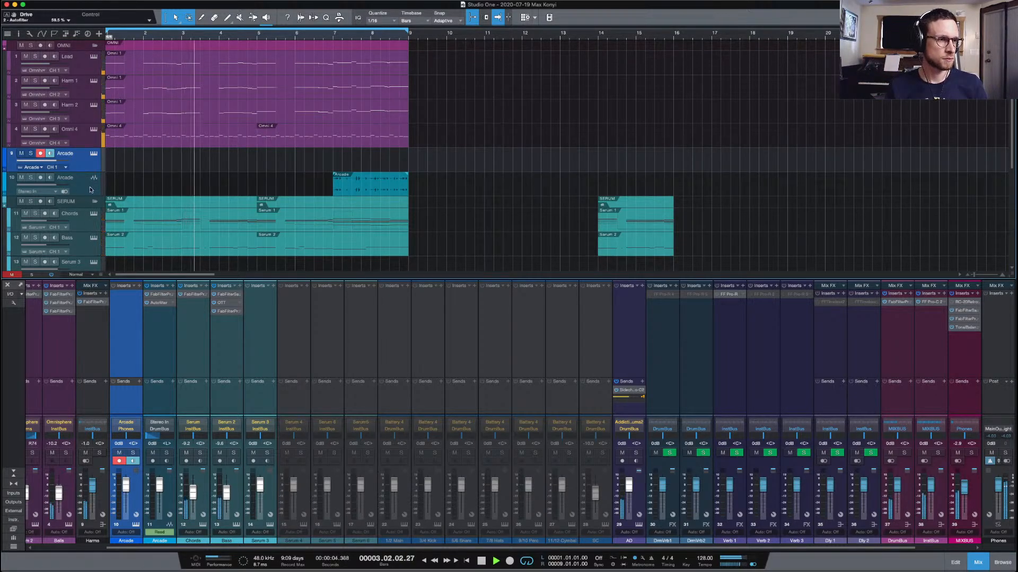
# Lower the bounced Arcade audio track's volume to about -4 dB and rename the track RoboHats
pyautogui.moveTo(53, 184); pyautogui.dragTo(49, 185)
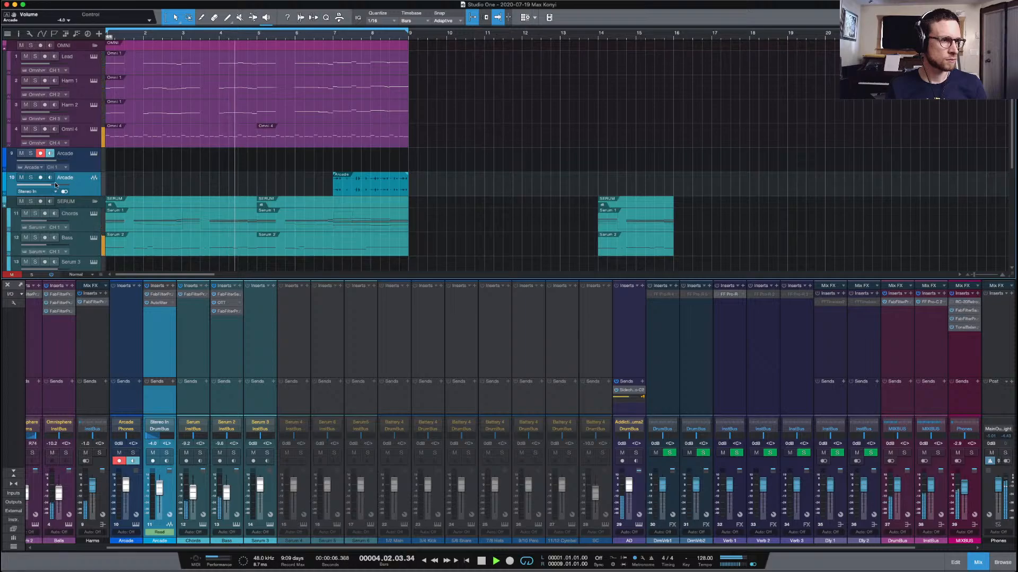
pyautogui.doubleClick(62, 178)
pyautogui.write('R')
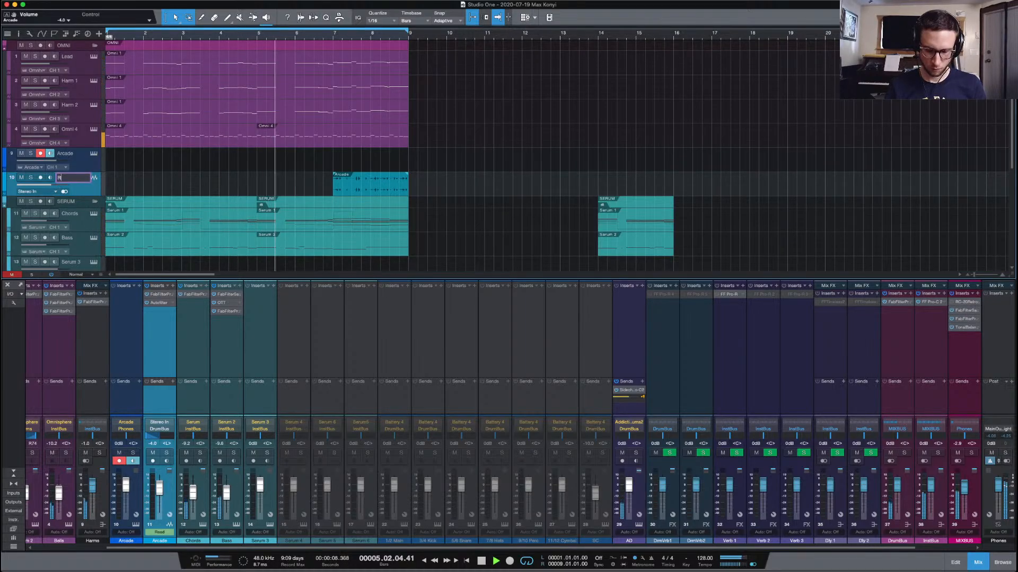
pyautogui.write('oboHats')
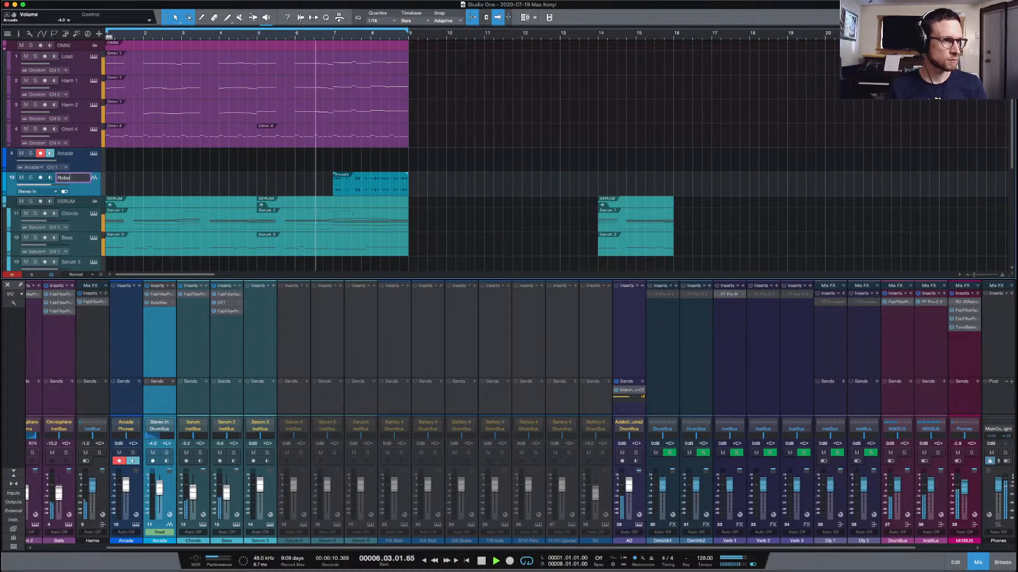
pyautogui.press('Return')
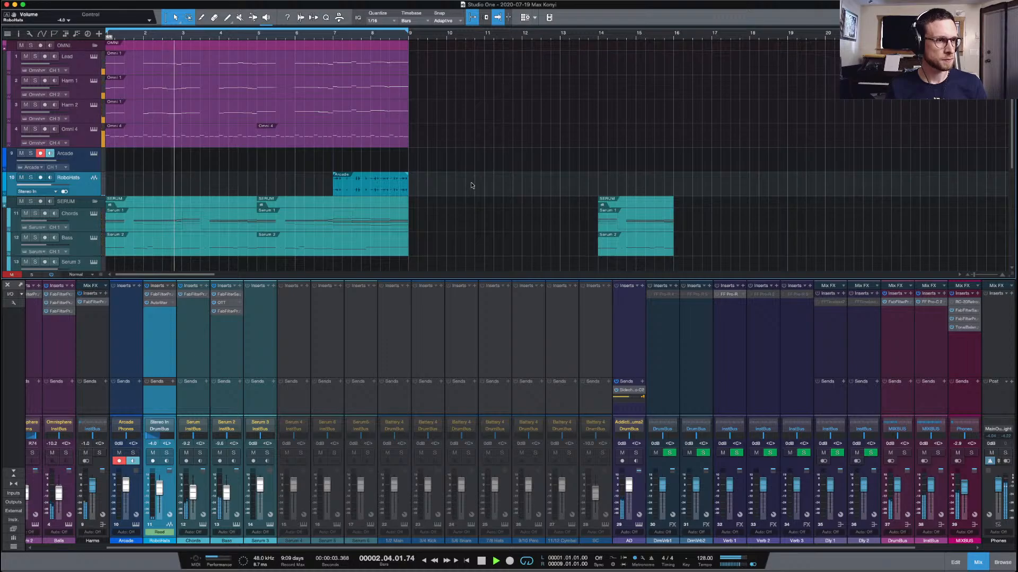
pyautogui.scroll(-2, 475, 210)
pyautogui.scroll(-1, 476, 210)
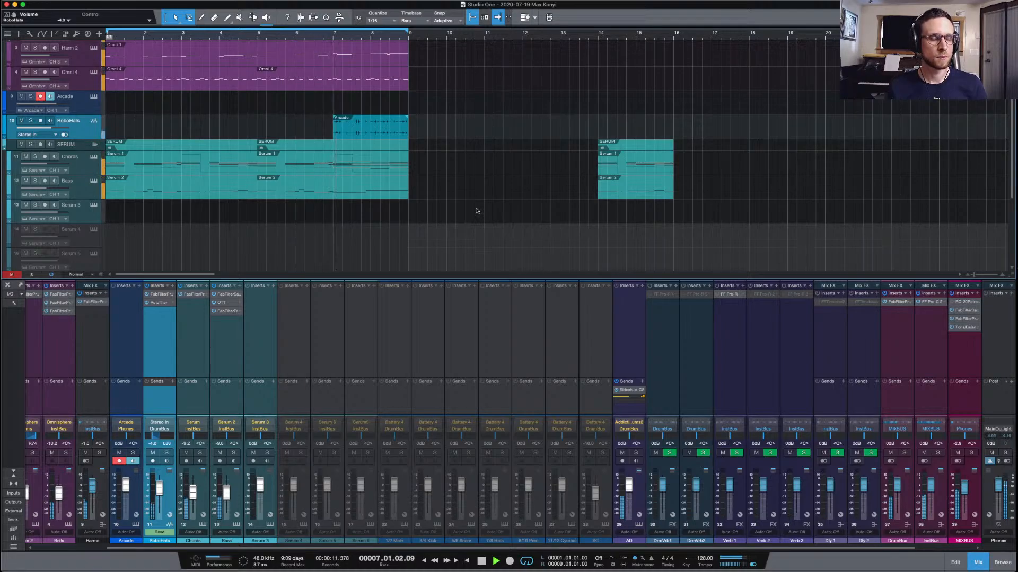
# Open the second AD drum event in the note editor and play it from bar 5
pyautogui.press('space')
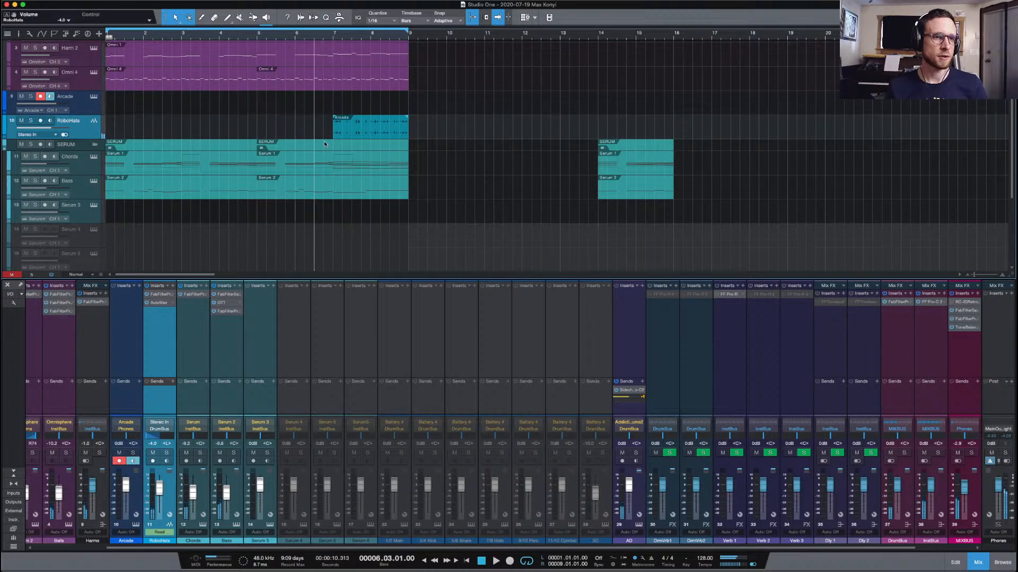
pyautogui.scroll(-10, 325, 144)
pyautogui.doubleClick(344, 203)
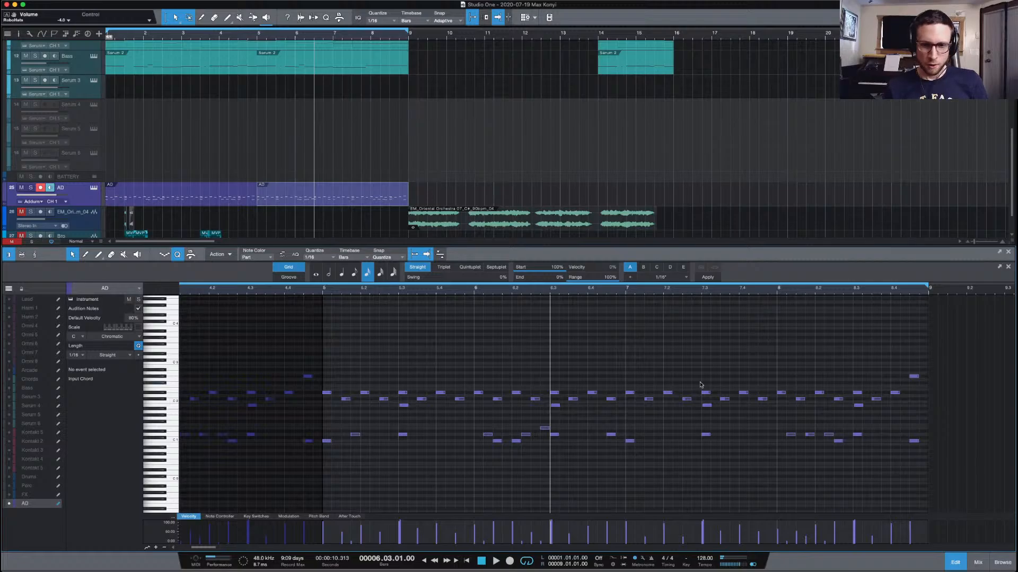
pyautogui.press('space')
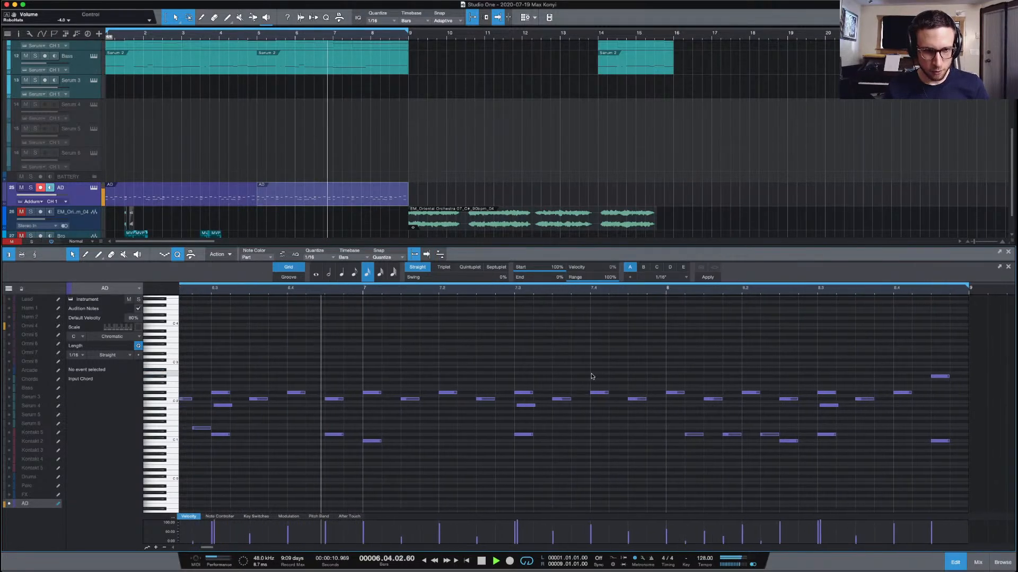
pyautogui.press('space')
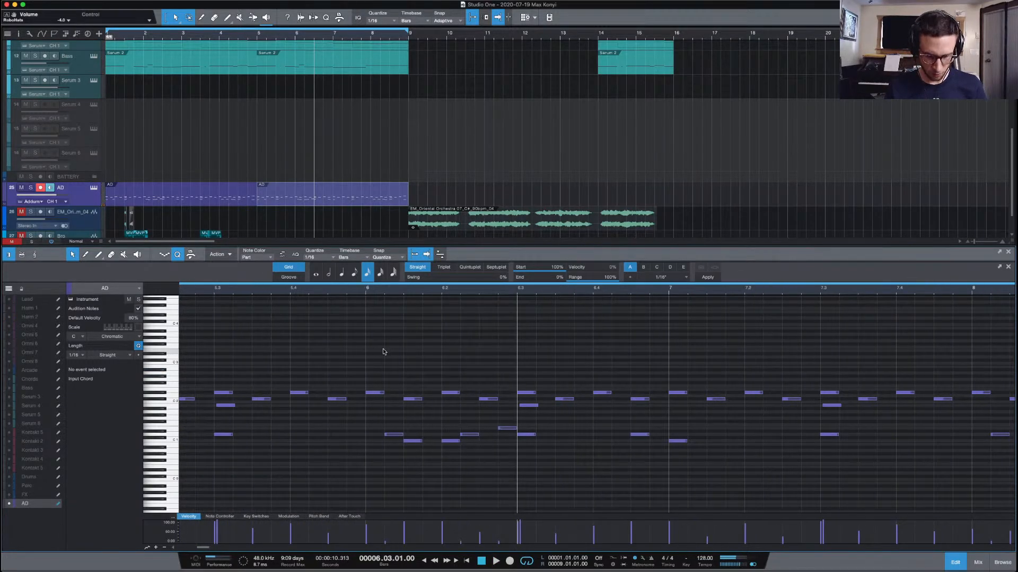
pyautogui.press('w')
pyautogui.click(289, 290)
pyautogui.press('space')
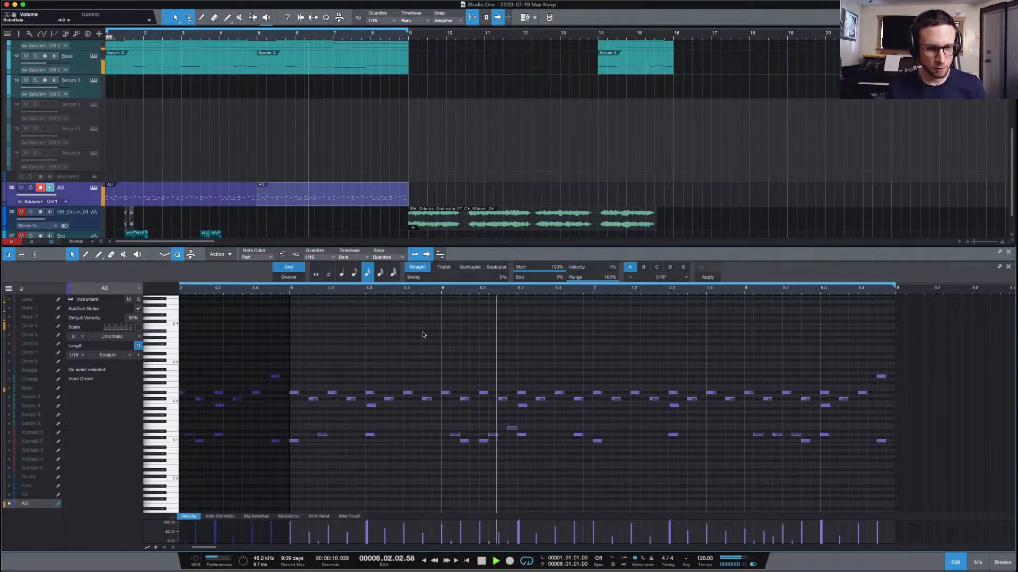
pyautogui.press('space')
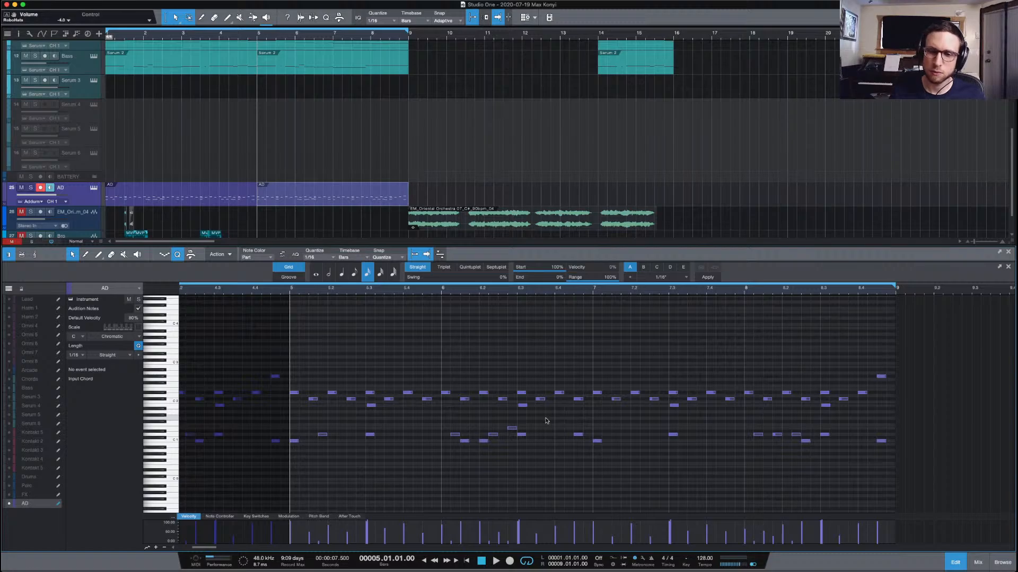
# Replace the hi-hat notes from 6.3.3 to bar 7 with a fill of copied drum notes ending on F 3 at 6.4.3, and play it
pyautogui.moveTo(549, 392); pyautogui.dragTo(593, 424)
pyautogui.press('Delete')
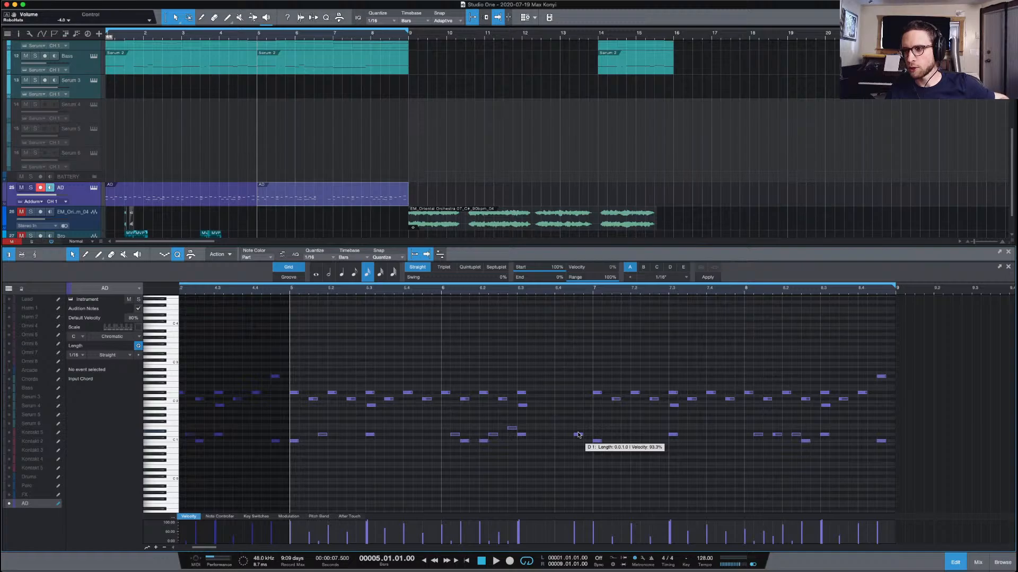
pyautogui.click(522, 406)
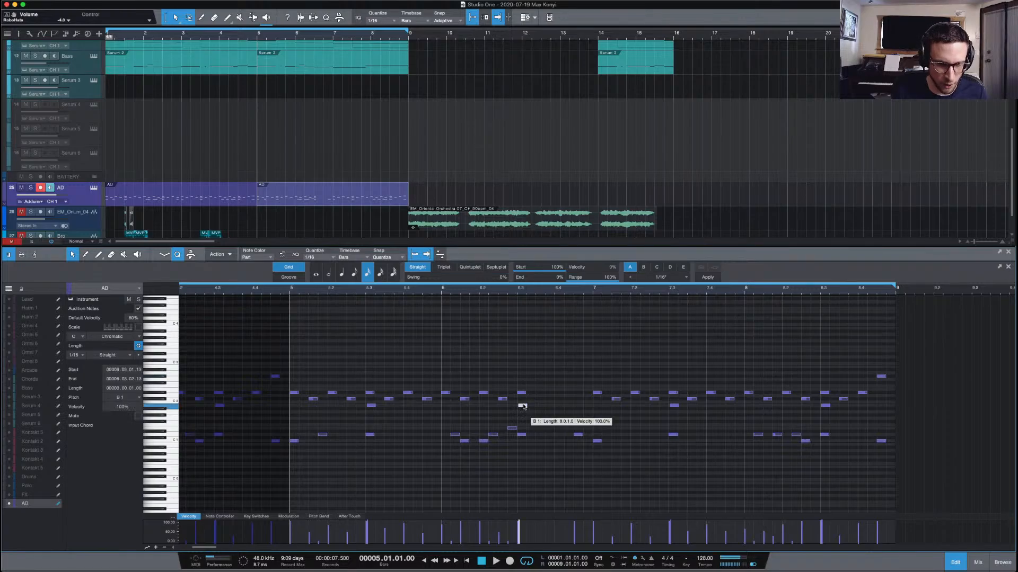
pyautogui.click(522, 435)
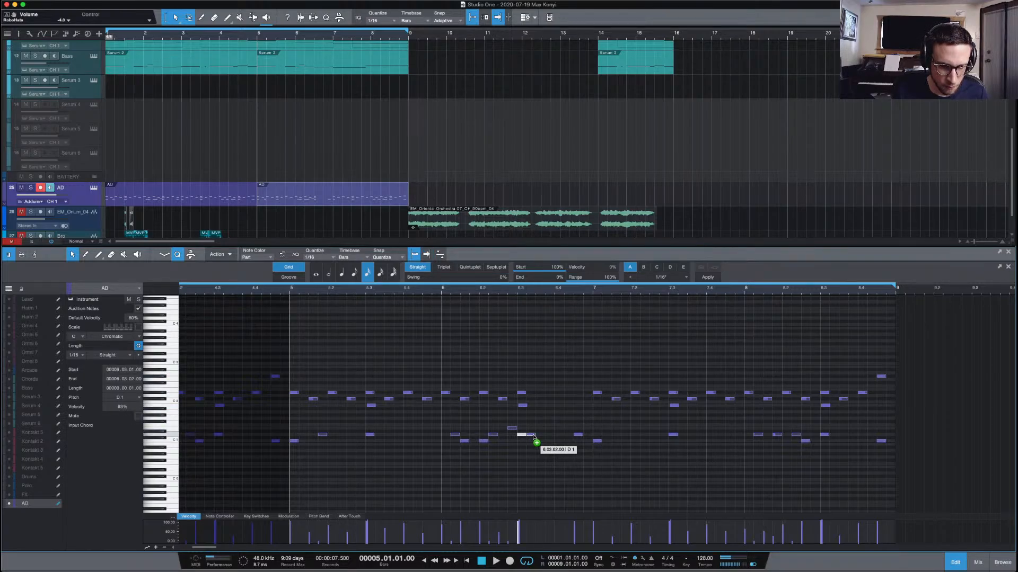
pyautogui.moveTo(534, 436); pyautogui.dragTo(578, 351)
pyautogui.press('space')
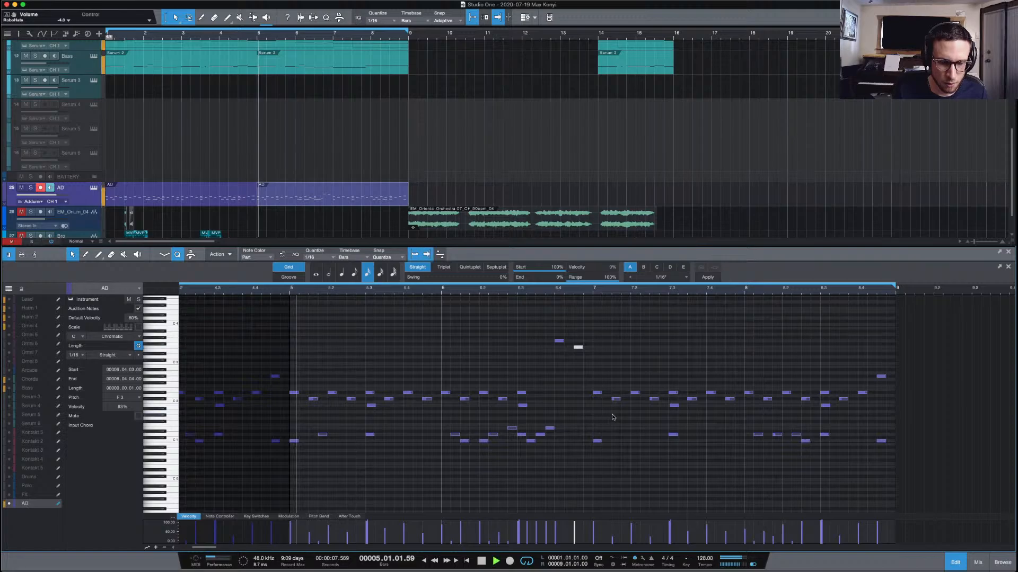
pyautogui.click(644, 357)
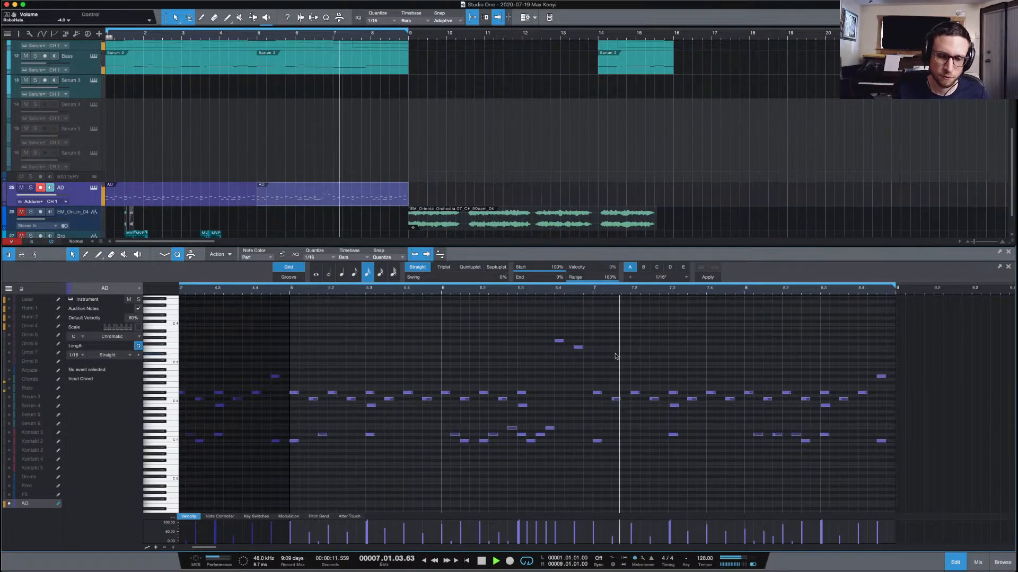
pyautogui.press('space')
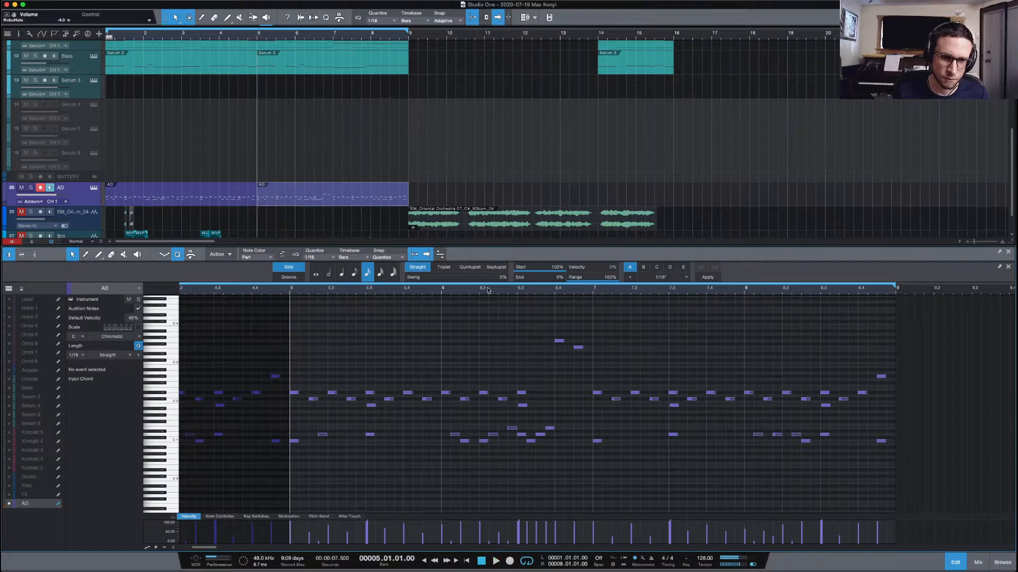
# Delete the C 1 note at 6.3.2 from the fill and replay the passage from 6.2.2
pyautogui.click(489, 289)
pyautogui.press('space')
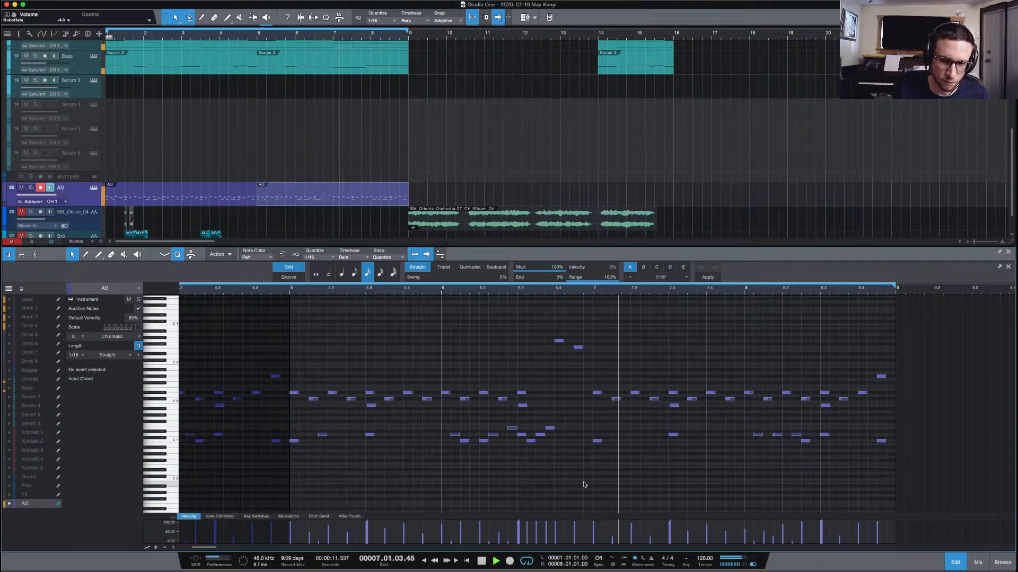
pyautogui.press('space')
pyautogui.doubleClick(531, 441)
pyautogui.press('space')
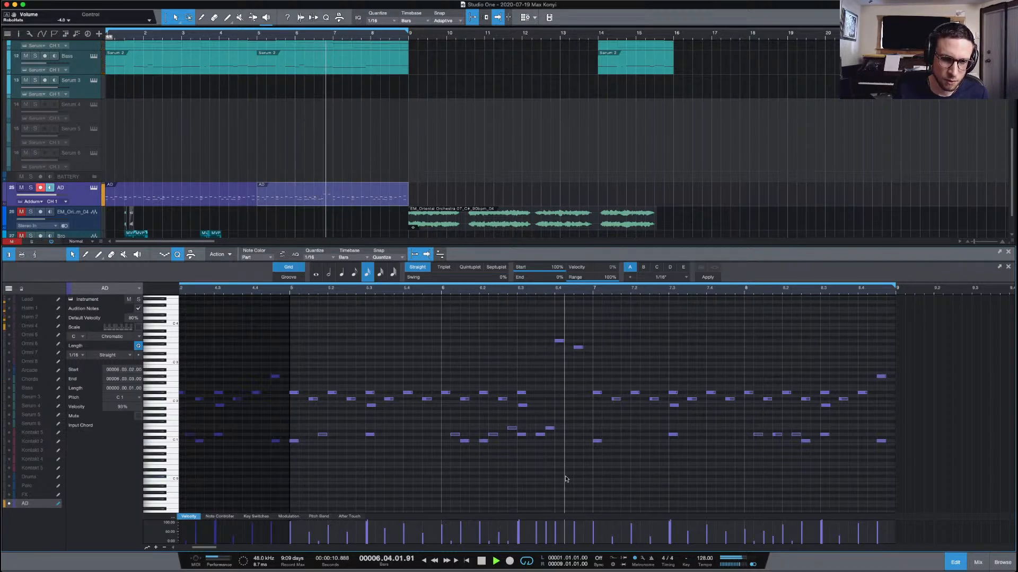
pyautogui.press('space')
# Move the hi-hat note on the downbeat of bar 7 to F 4 and replay the fill from 6.2.2
pyautogui.moveTo(597, 393); pyautogui.dragTo(599, 303)
pyautogui.scroll(3, 602, 316)
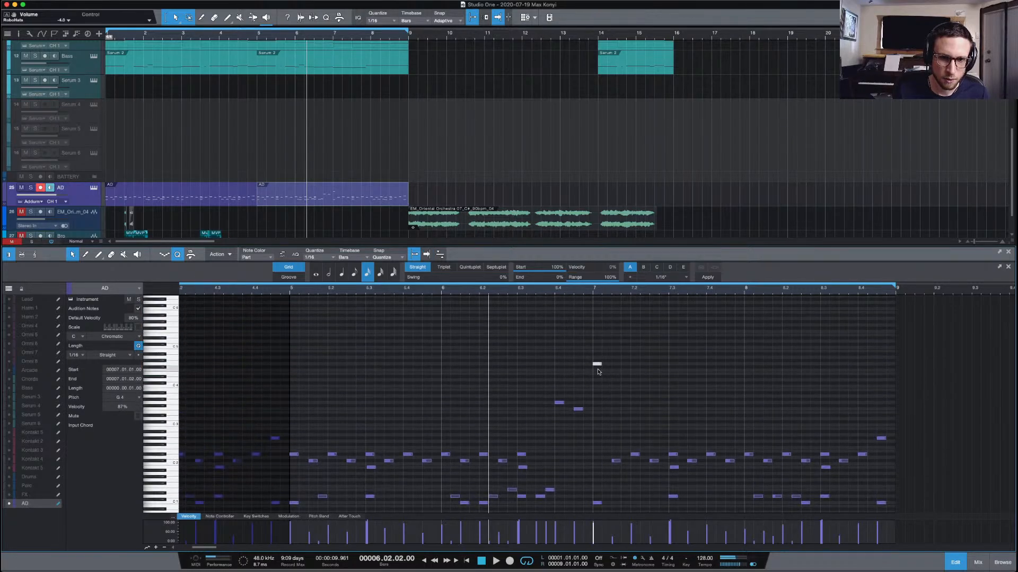
pyautogui.moveTo(598, 364); pyautogui.dragTo(598, 371)
pyautogui.press('space')
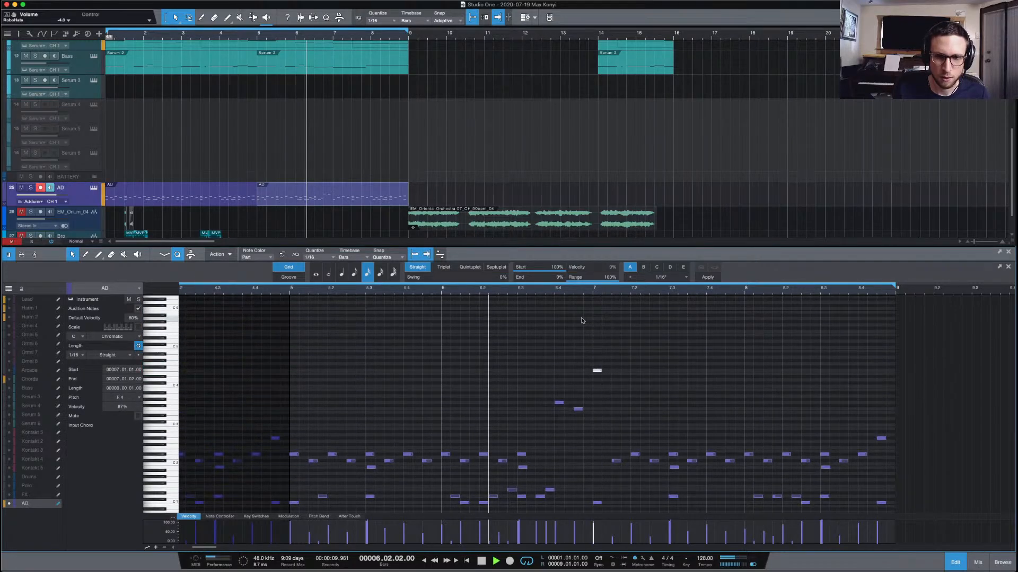
pyautogui.click(638, 340)
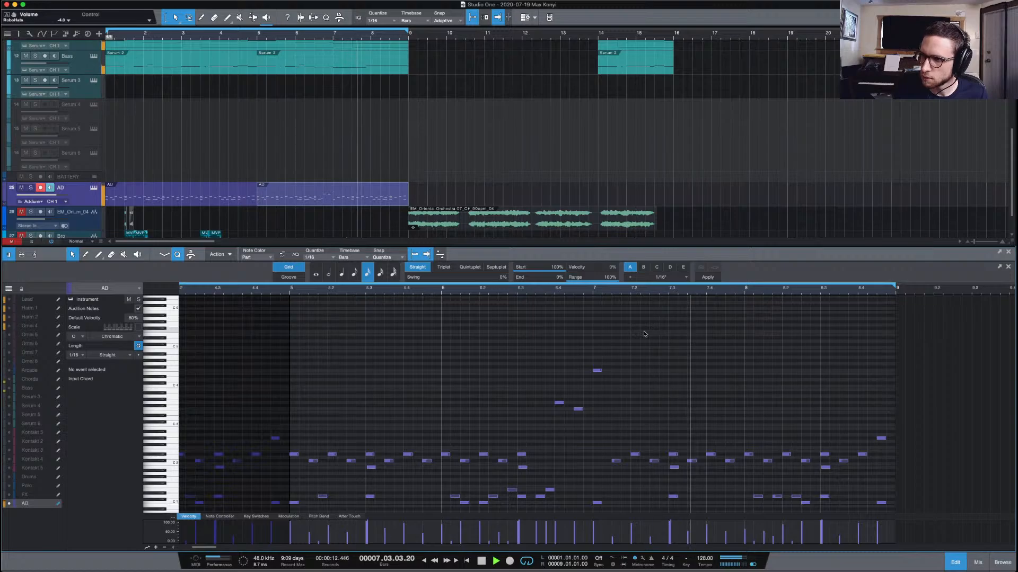
pyautogui.press('space')
pyautogui.press('space')
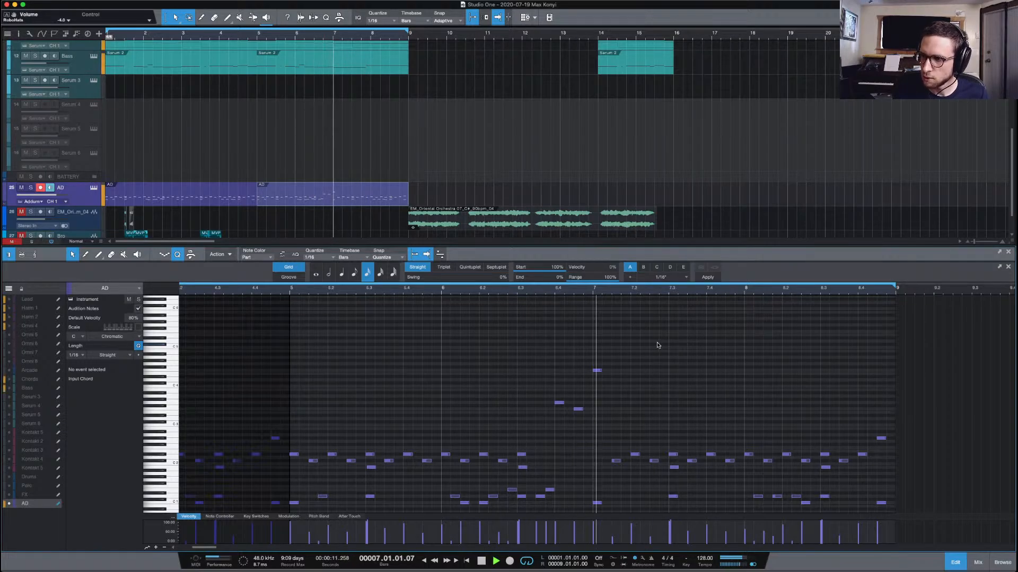
pyautogui.press('space')
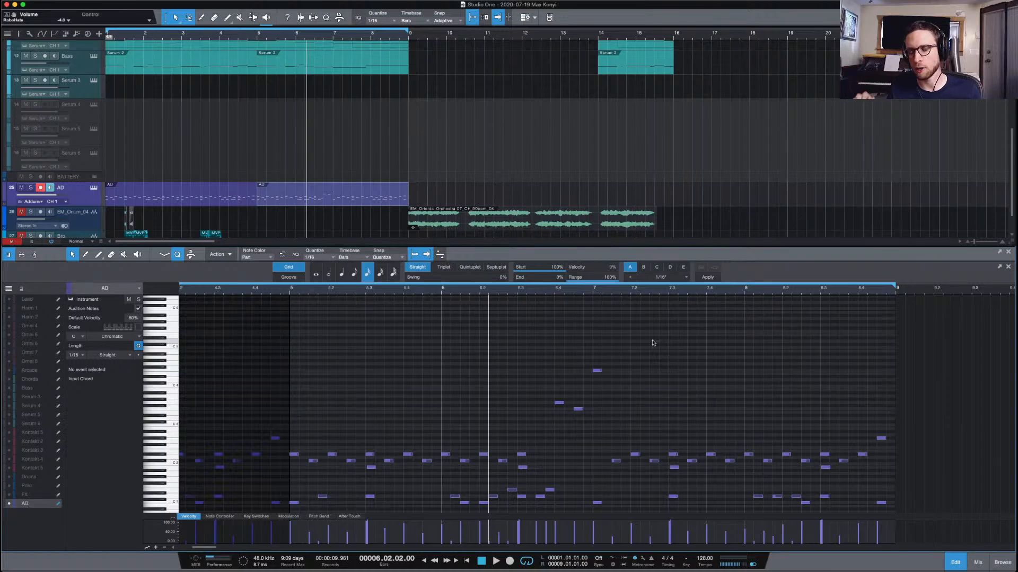
# Double the two high fill notes before bar 7 with copies at 6.4.2 and 6.4.4, and replay the fill
pyautogui.scroll(-3, 712, 365)
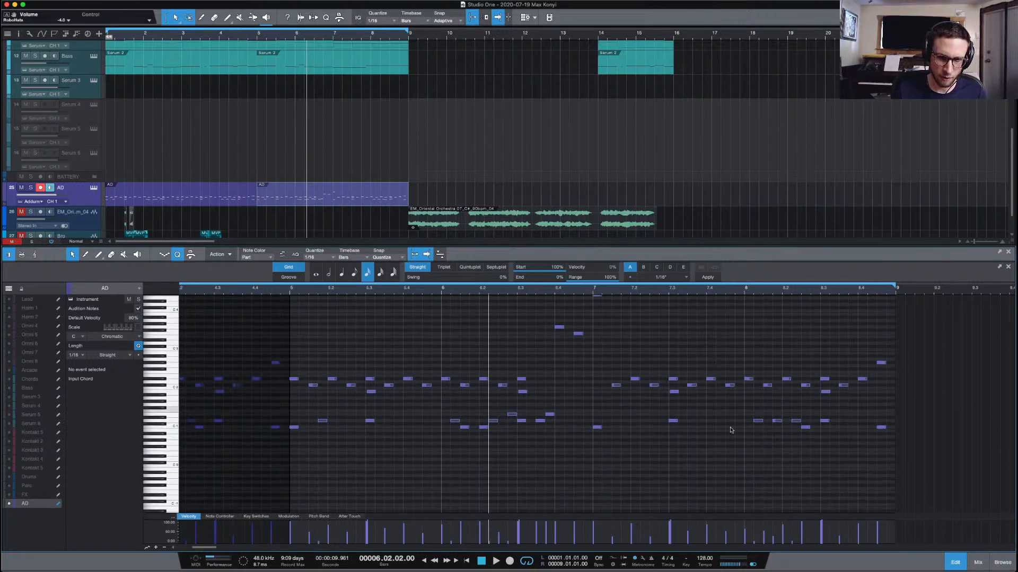
pyautogui.press('space')
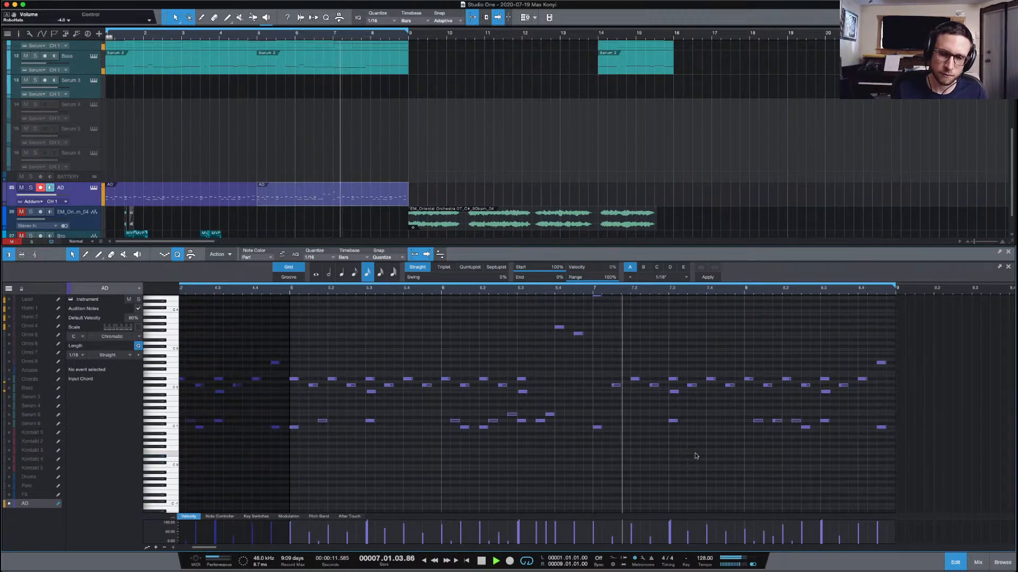
pyautogui.press('space')
pyautogui.press('space')
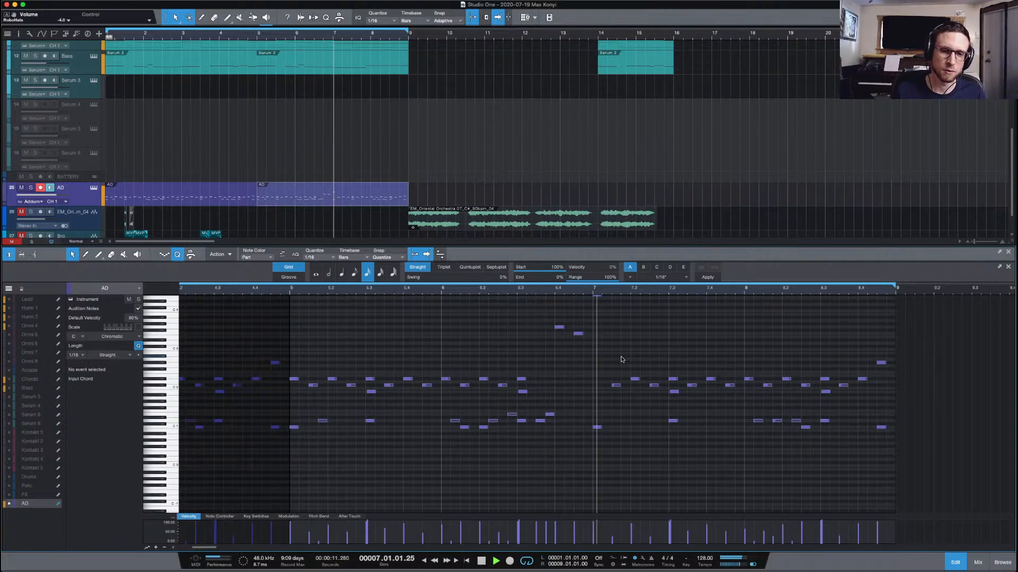
pyautogui.press('space')
pyautogui.press('space')
pyautogui.press('space')
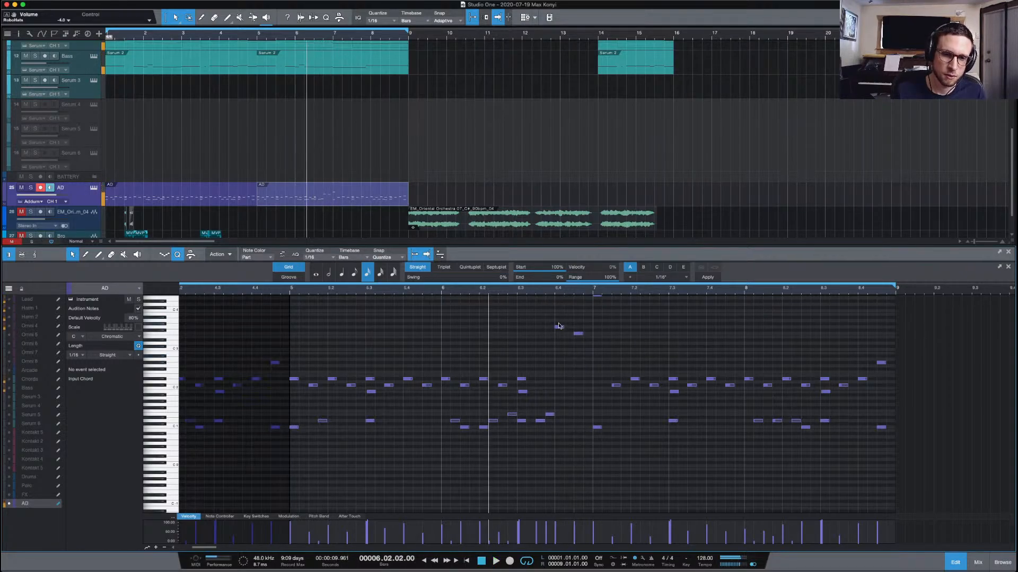
pyautogui.click(568, 327)
pyautogui.moveTo(578, 334); pyautogui.dragTo(589, 334)
pyautogui.press('space')
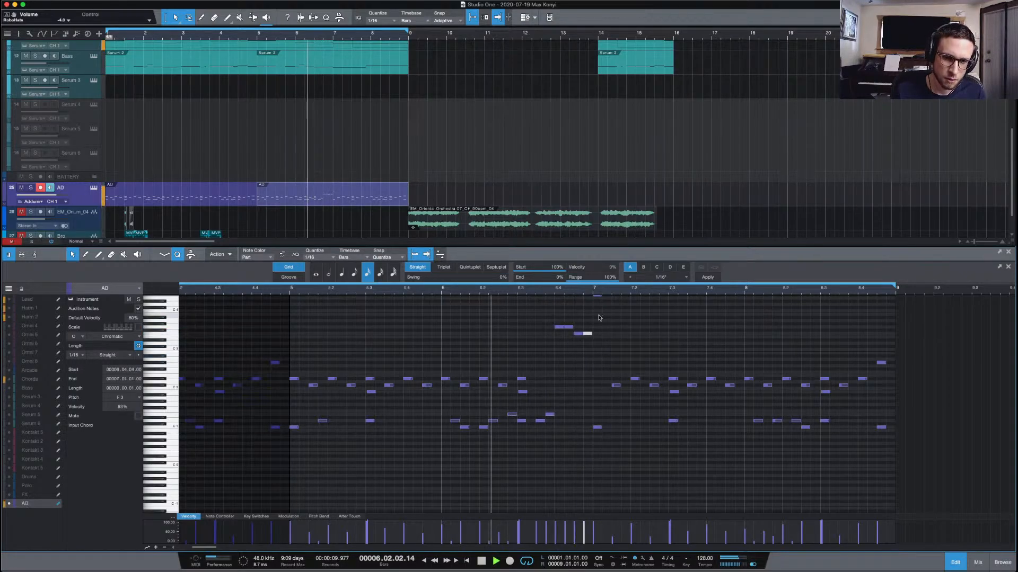
pyautogui.click(639, 334)
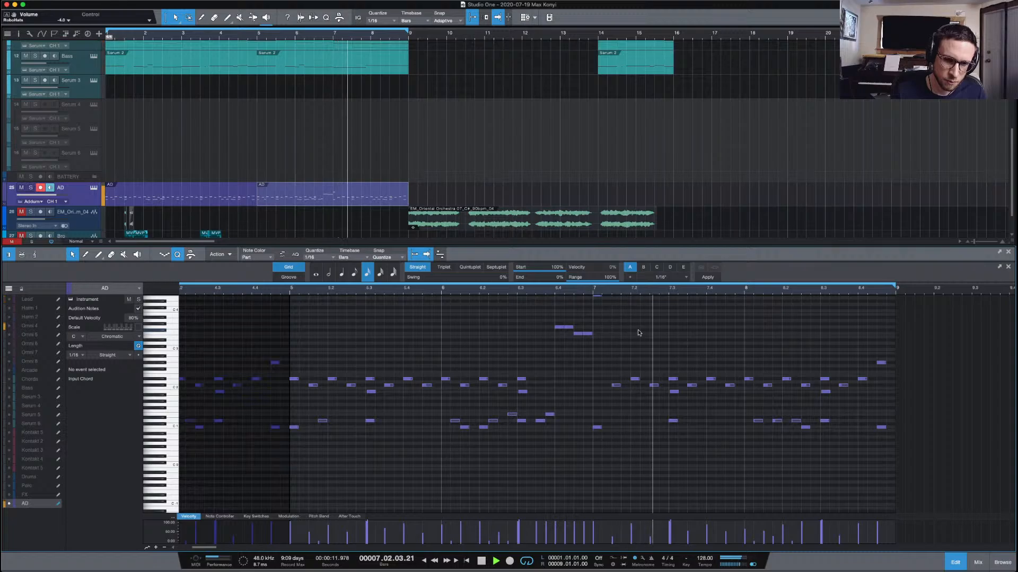
pyautogui.press('space')
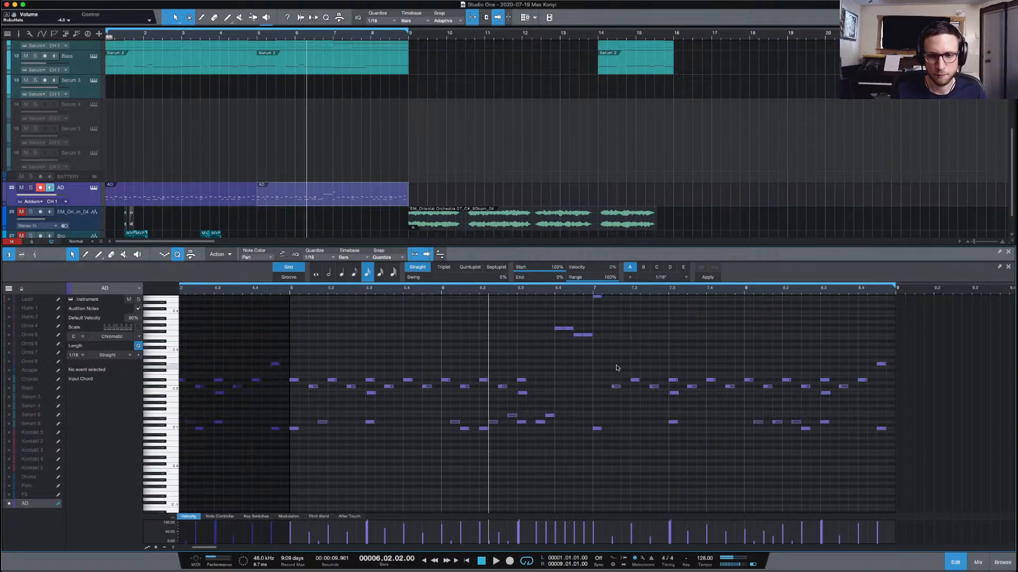
# Delete the remaining hi-hat notes in bars 7 and 8 and set playback to start at bar 7
pyautogui.scroll(1, 616, 368)
pyautogui.moveTo(603, 388); pyautogui.dragTo(848, 397)
pyautogui.press('Delete')
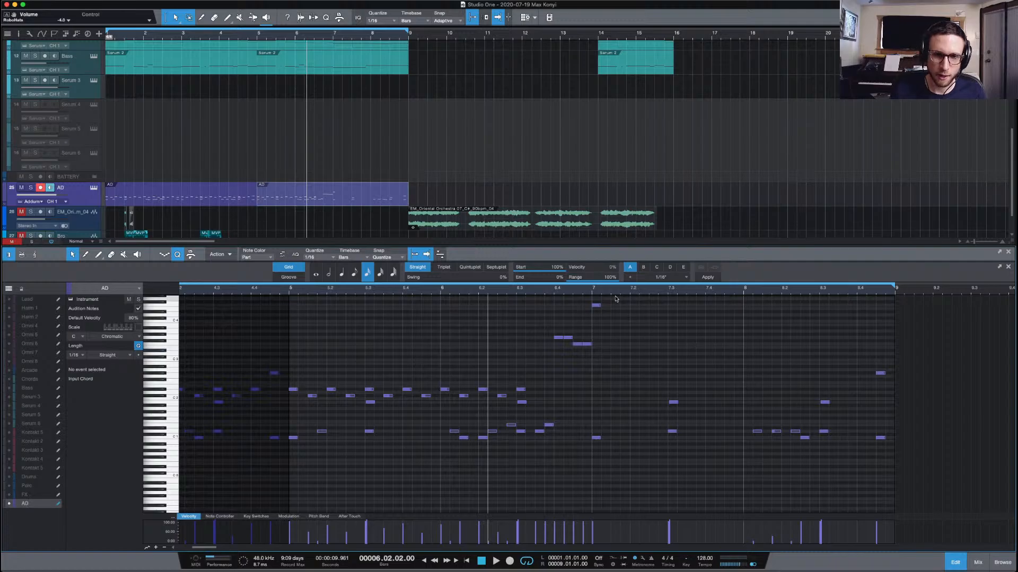
pyautogui.click(589, 292)
pyautogui.press('space')
pyautogui.press('space')
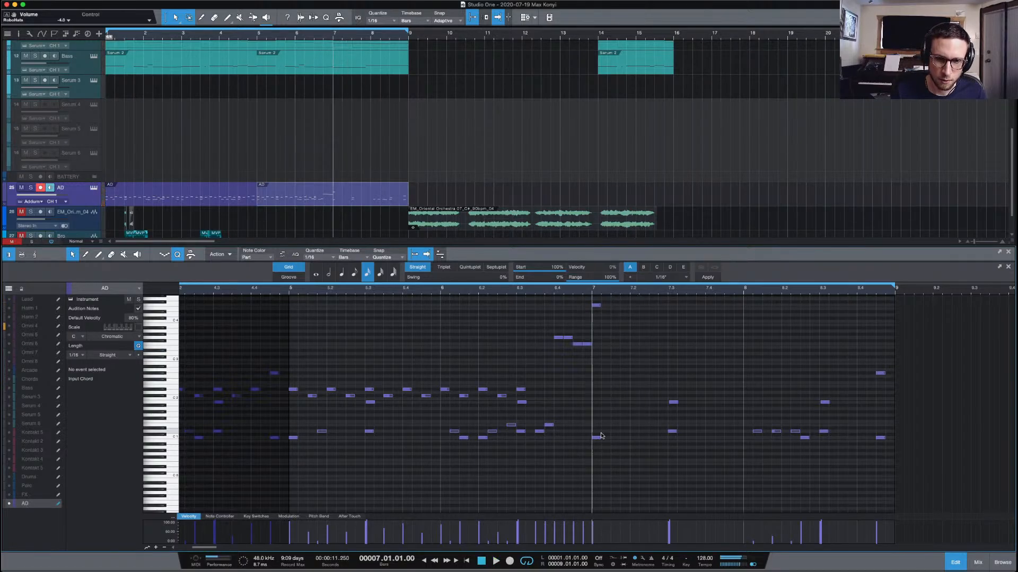
# Add G# 2 notes on beats 2, 3 and 4 of bar 7 and listen to the new pattern
pyautogui.moveTo(593, 439); pyautogui.dragTo(615, 374)
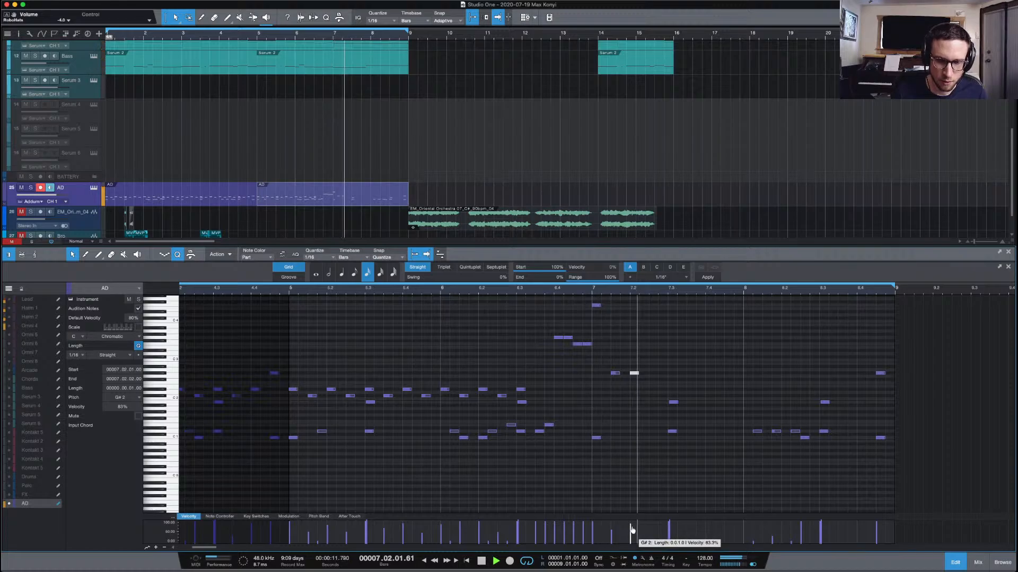
pyautogui.click(632, 373)
pyautogui.moveTo(634, 374); pyautogui.dragTo(714, 377)
pyautogui.press('space')
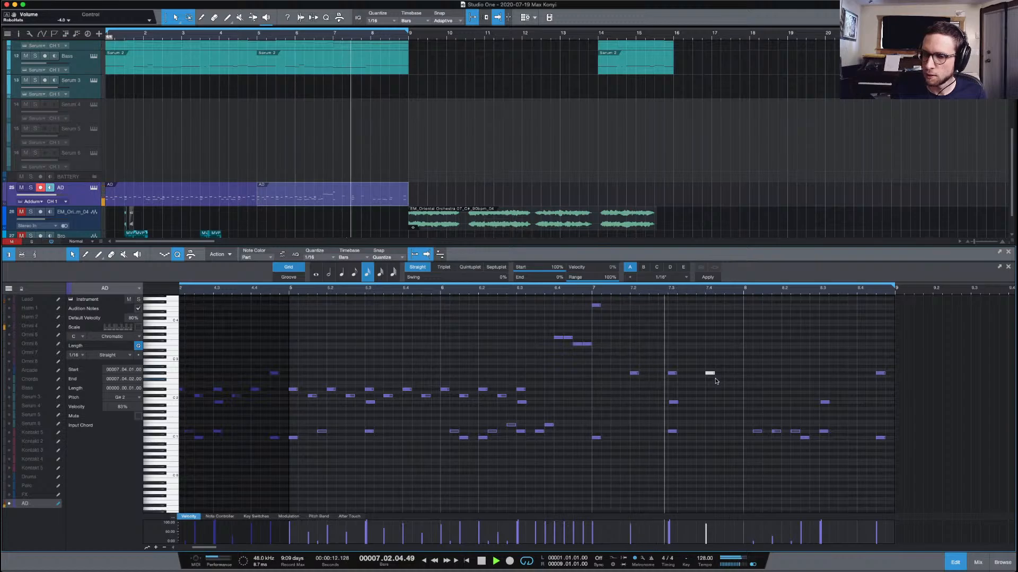
pyautogui.press('space')
pyautogui.press('space')
pyautogui.click(639, 431)
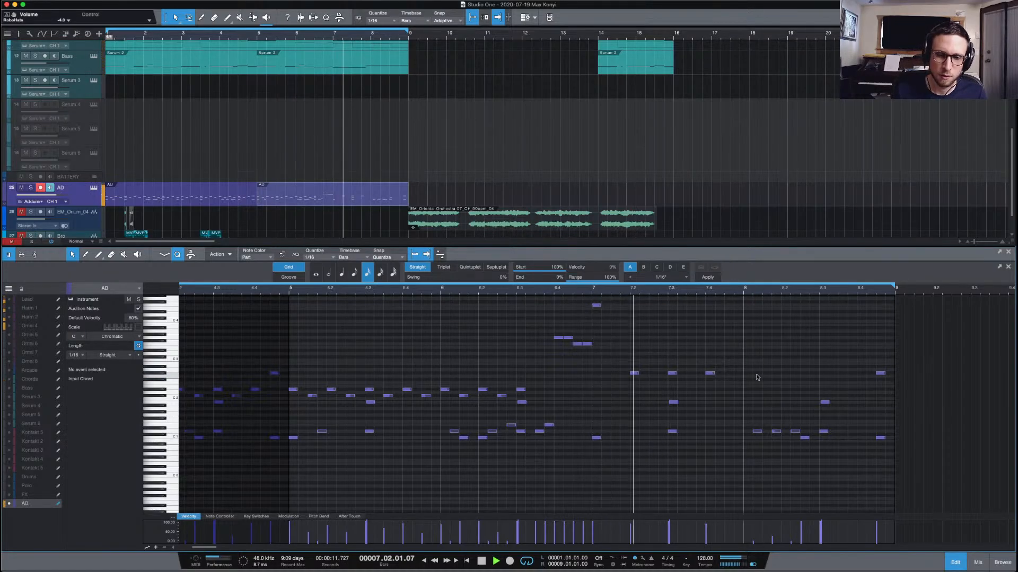
pyautogui.press('space')
# Copy the bar 7 C 1 note to 7.2.3, 7.4.3 and 7.4.4, and replay the pattern from bar 7
pyautogui.moveTo(597, 440); pyautogui.dragTo(653, 439)
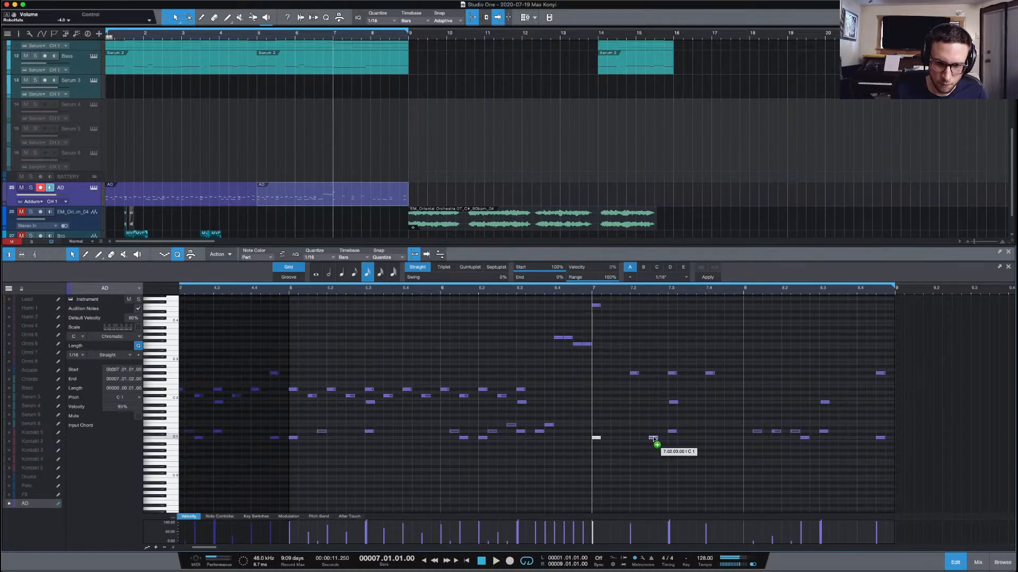
pyautogui.press('space')
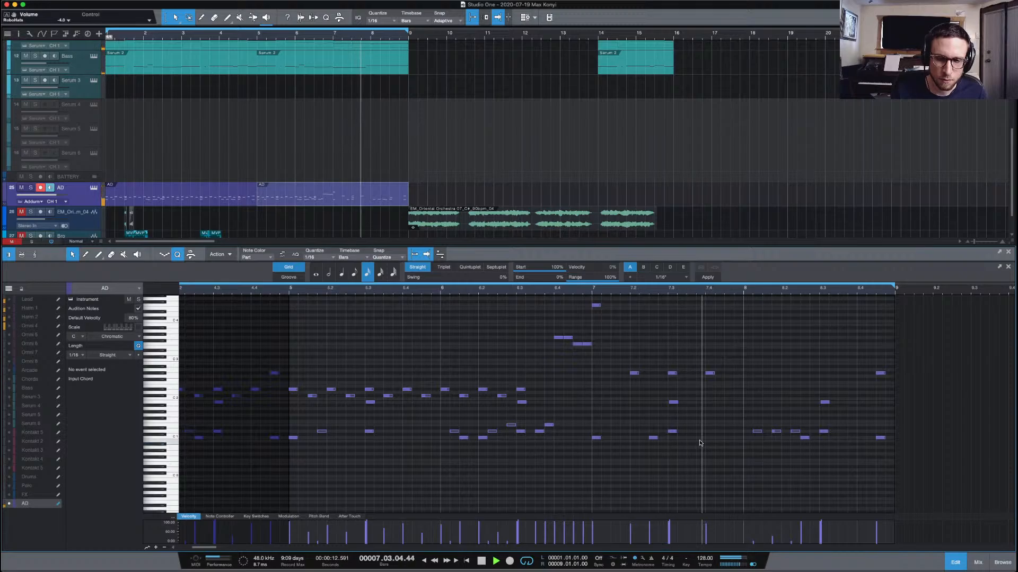
pyautogui.press('space')
pyautogui.moveTo(653, 437); pyautogui.dragTo(733, 442)
pyautogui.press('space')
pyautogui.click(756, 453)
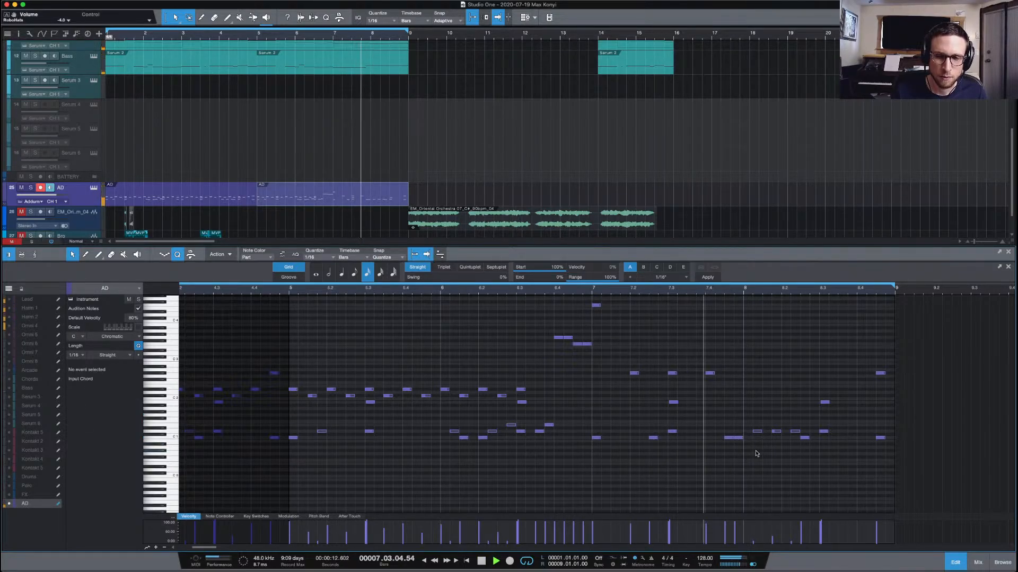
pyautogui.press('space')
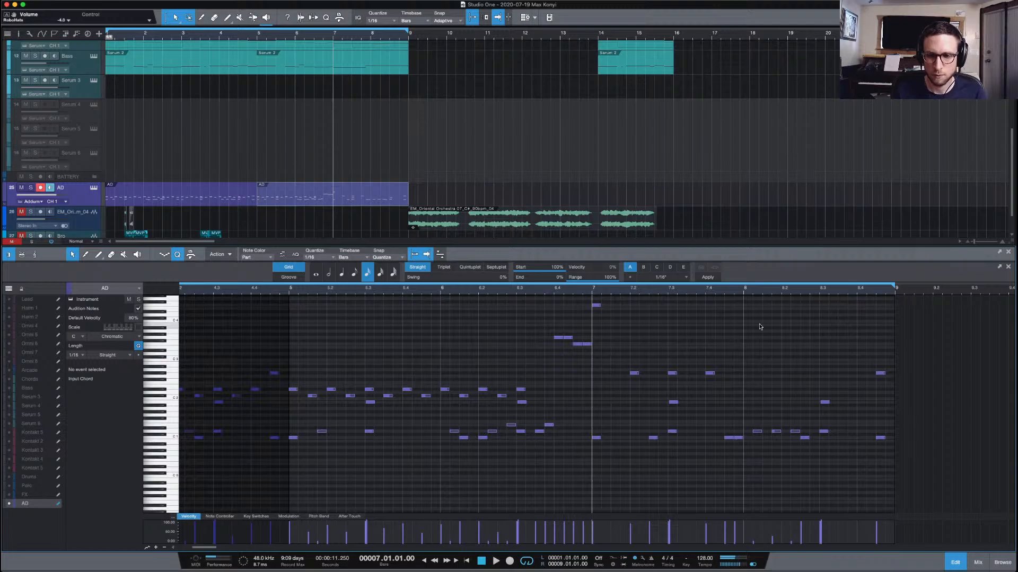
# Delete the three soft snare notes early in bar 8 and copy the C 1 note at 7.4.4 to 8.1.1
pyautogui.moveTo(760, 327); pyautogui.dragTo(810, 372)
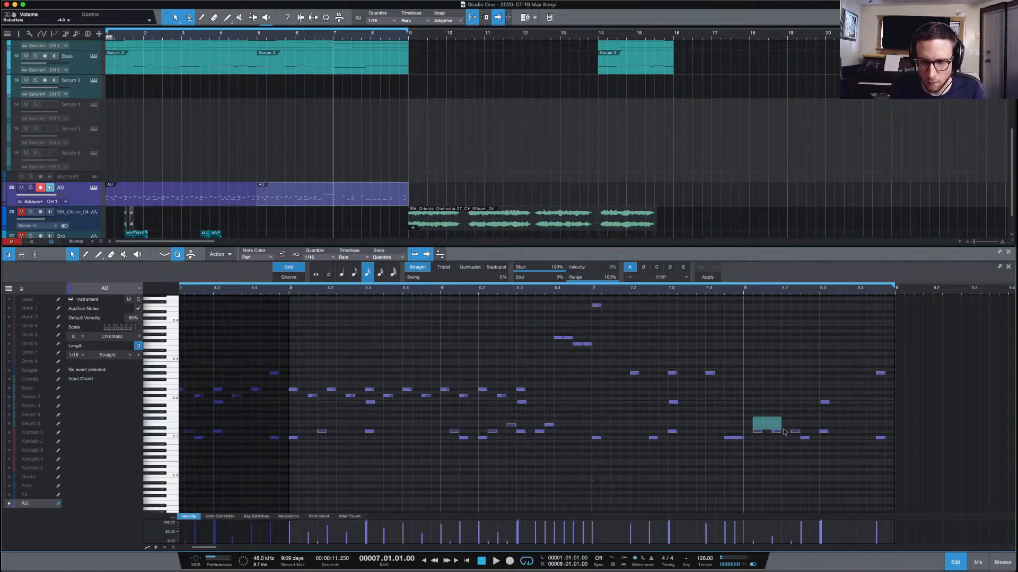
pyautogui.moveTo(784, 432); pyautogui.dragTo(807, 433)
pyautogui.click(739, 438)
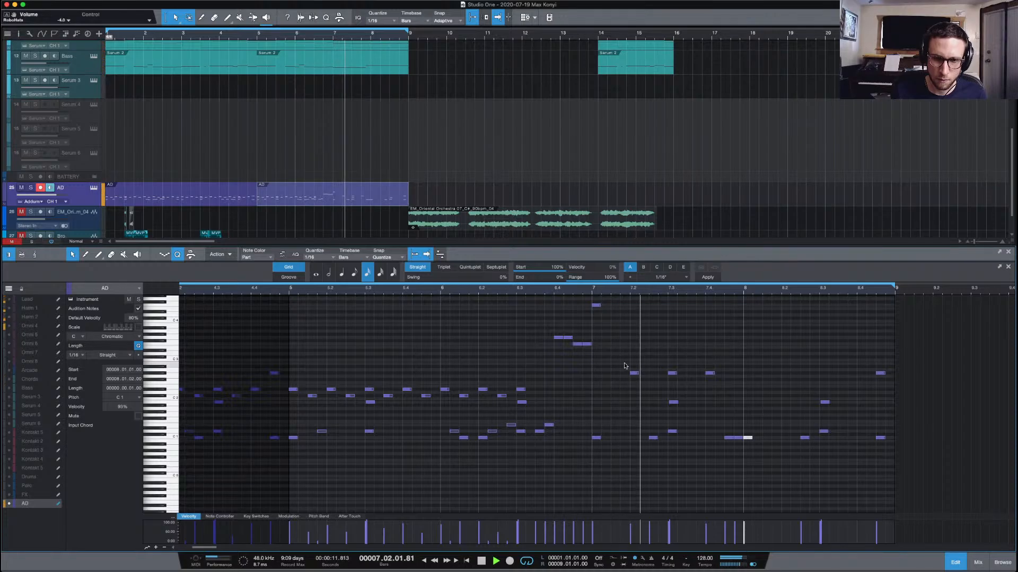
# Raise the three G# 2 notes on beats 2, 3 and 4 of bar 7 to C 3 during playback
pyautogui.moveTo(620, 362); pyautogui.dragTo(713, 360)
pyautogui.press('space')
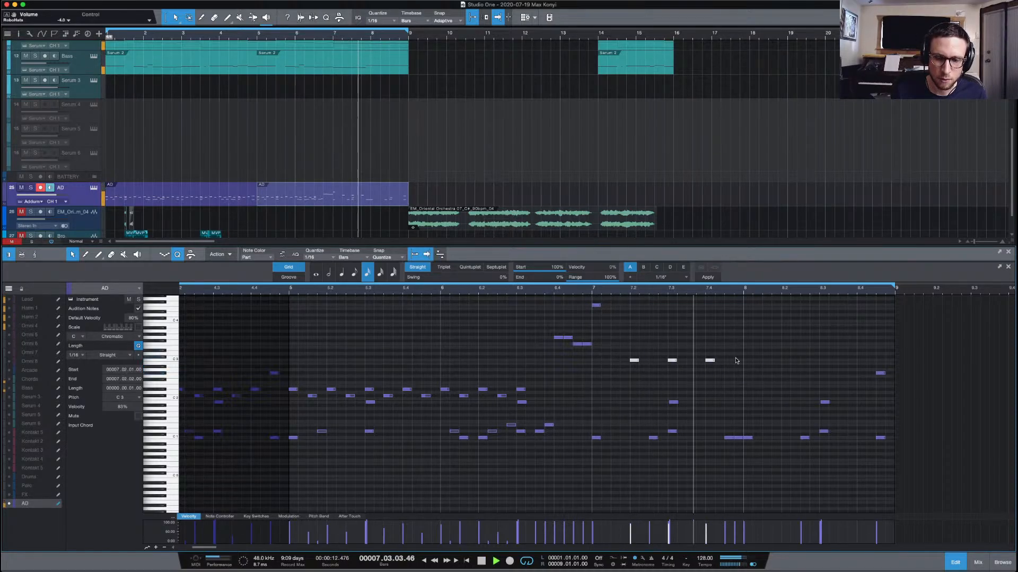
pyautogui.press('space')
pyautogui.click(748, 383)
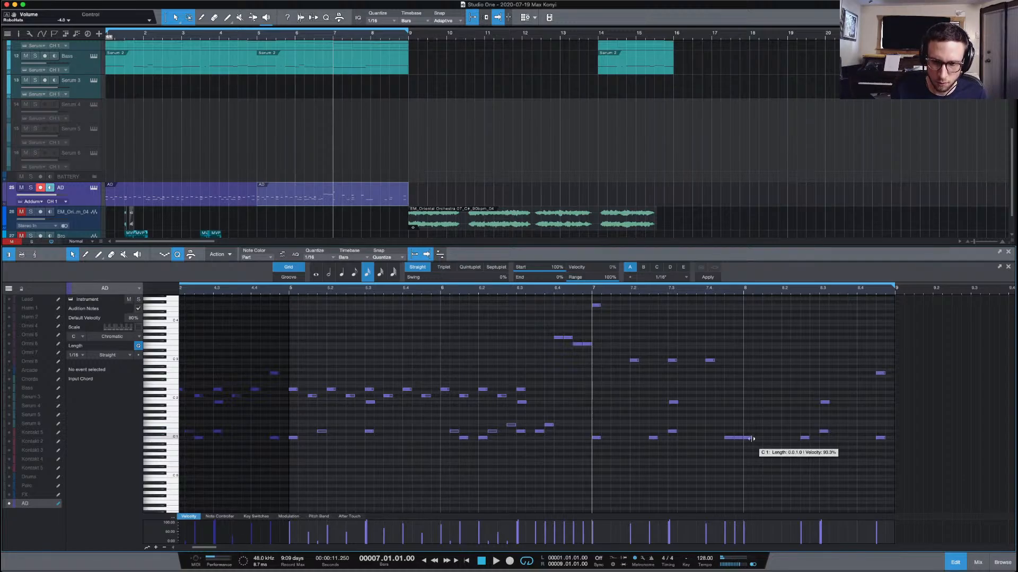
# Copy the C 1 note at 8.1.1 to D 1 at 8.1.3 and play the drums through from bar 1
pyautogui.moveTo(753, 439); pyautogui.dragTo(767, 434)
pyautogui.press('space')
pyautogui.click(776, 462)
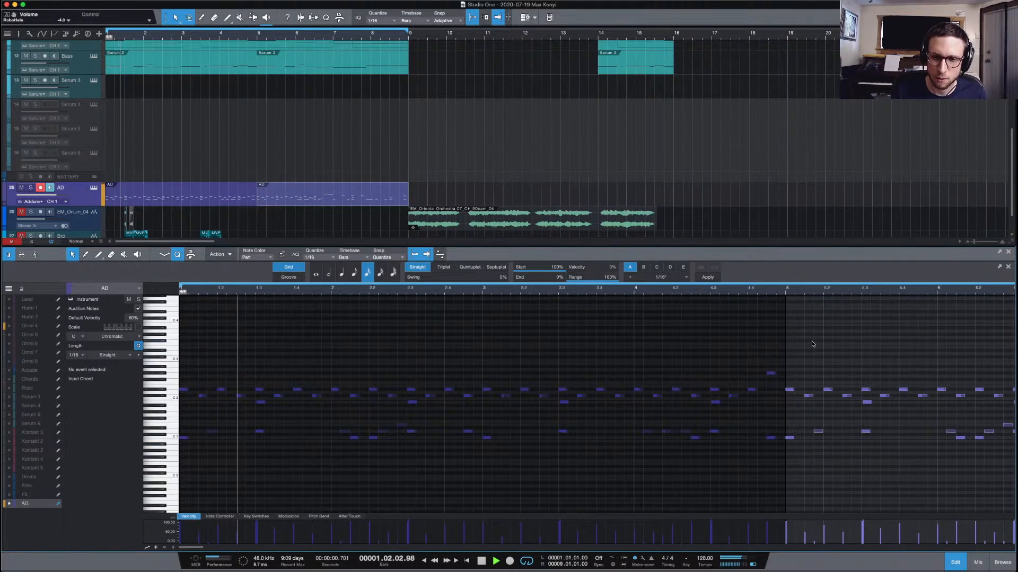
pyautogui.hscroll(5, 812, 344)
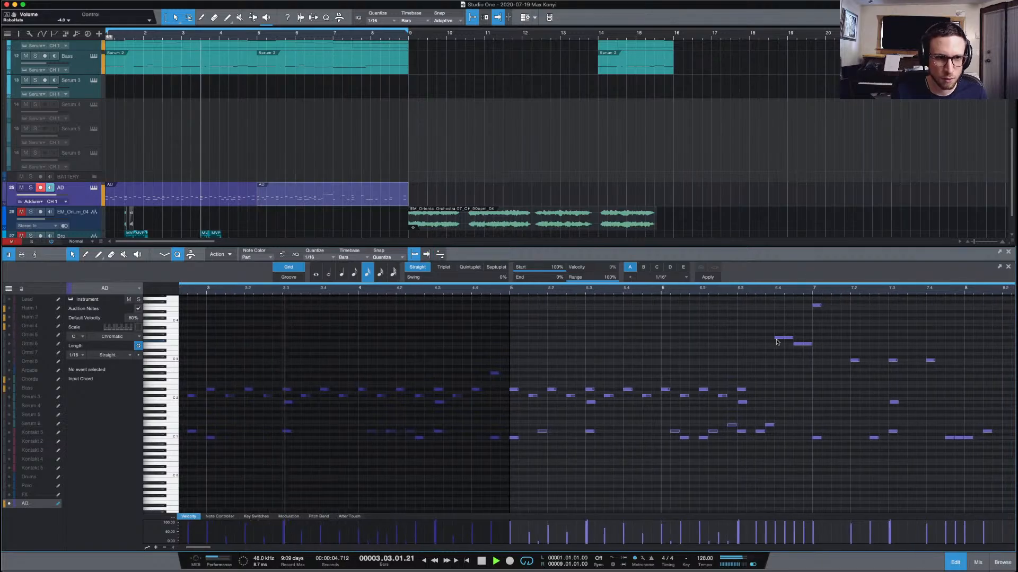
pyautogui.hscroll(5, 775, 341)
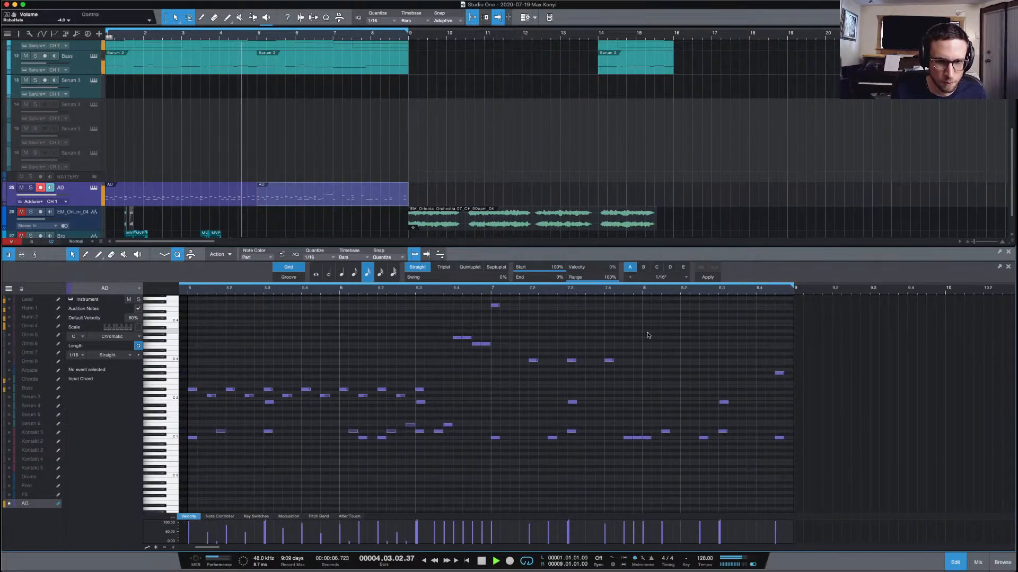
pyautogui.scroll(1, 493, 310)
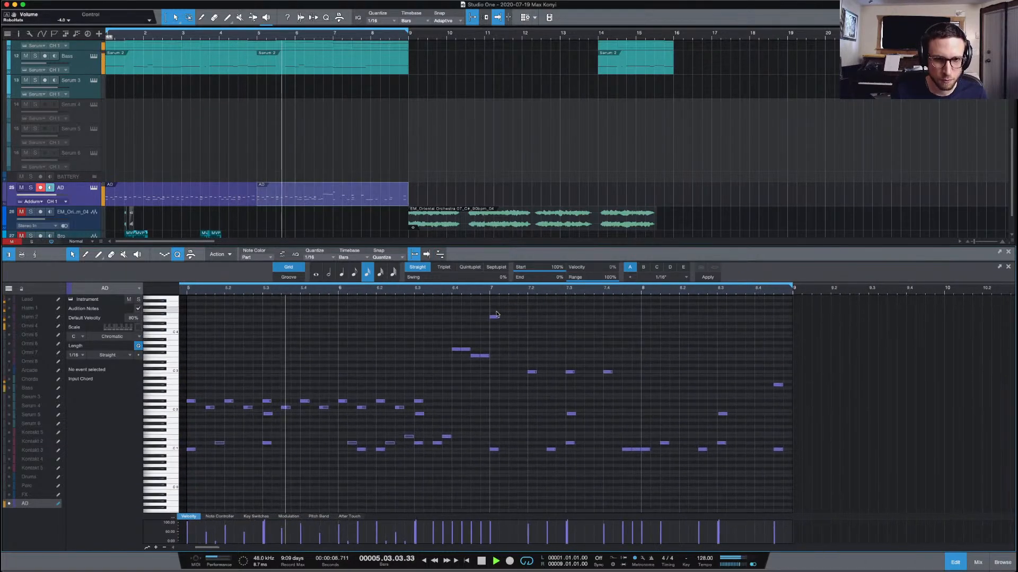
pyautogui.moveTo(495, 317)
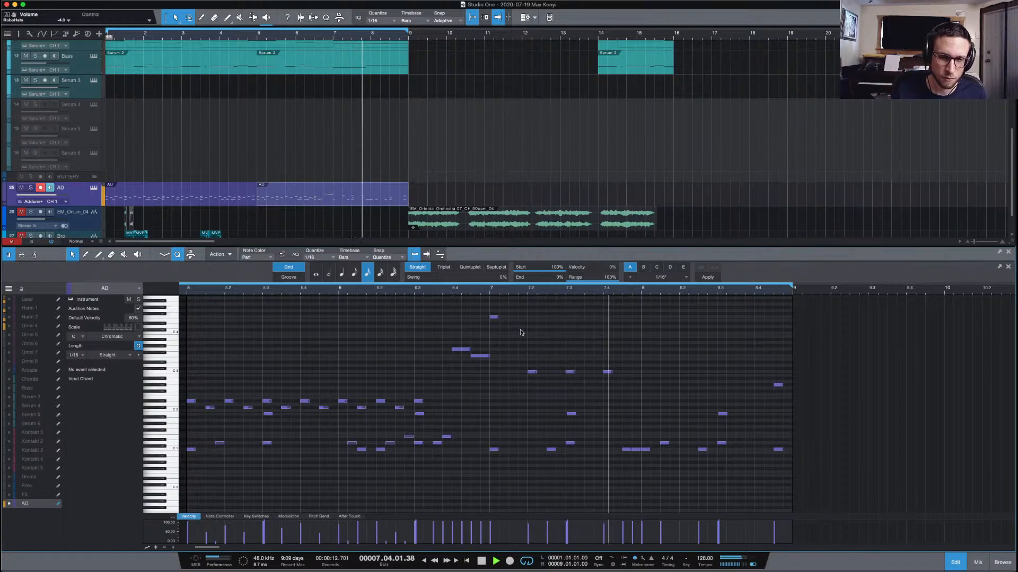
pyautogui.press('space')
# Try the C 3 note on beat 3 of bar 7 at G 4 and replay the pattern from bar 7
pyautogui.click(570, 372)
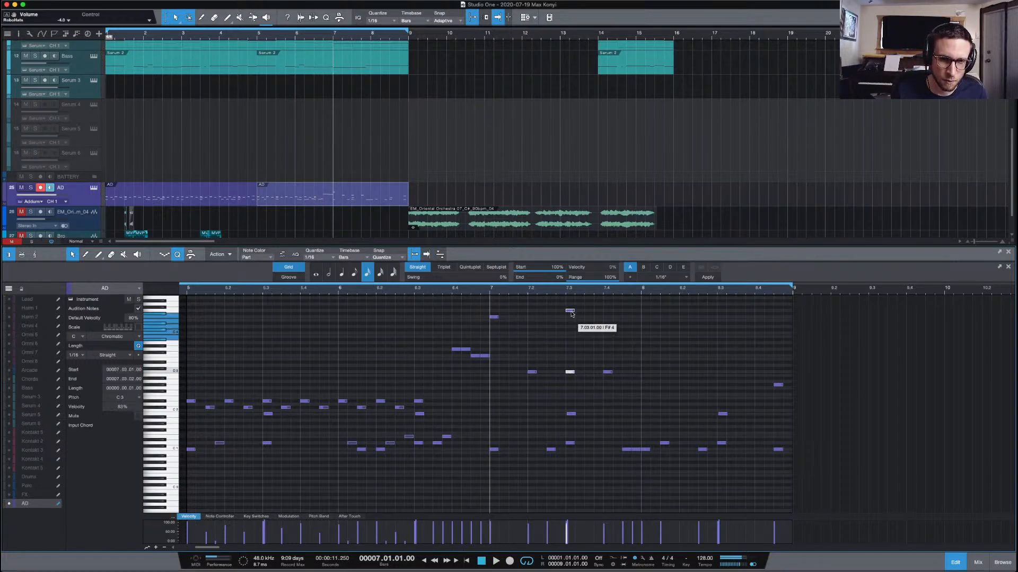
pyautogui.press('space')
pyautogui.click(601, 320)
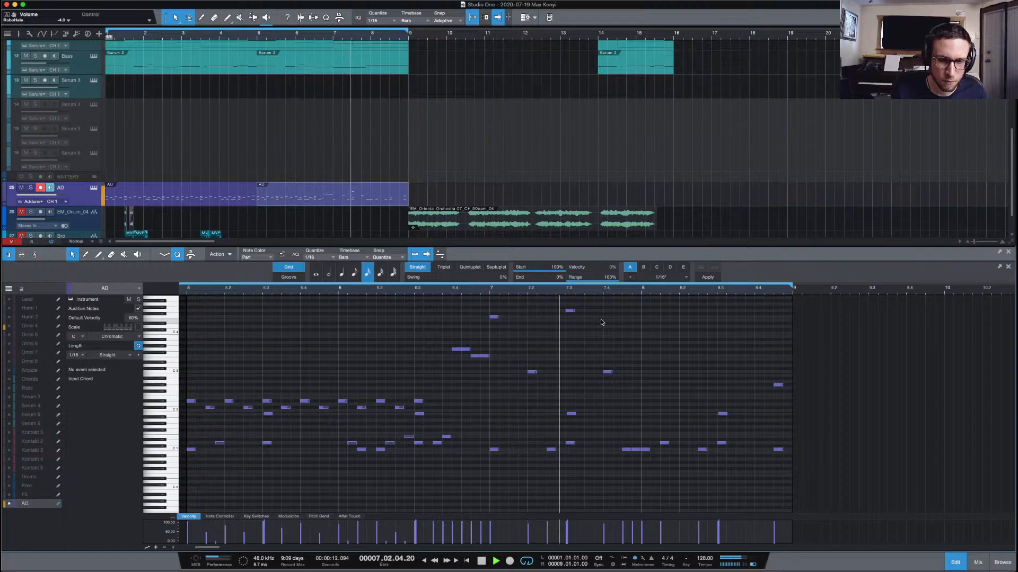
# Duplicate bar 7's two high notes and its C 3 notes on beats 2 and 4 into bar 8, and replay from bar 7
pyautogui.moveTo(467, 306); pyautogui.dragTo(655, 345)
pyautogui.press('d')
pyautogui.click(683, 347)
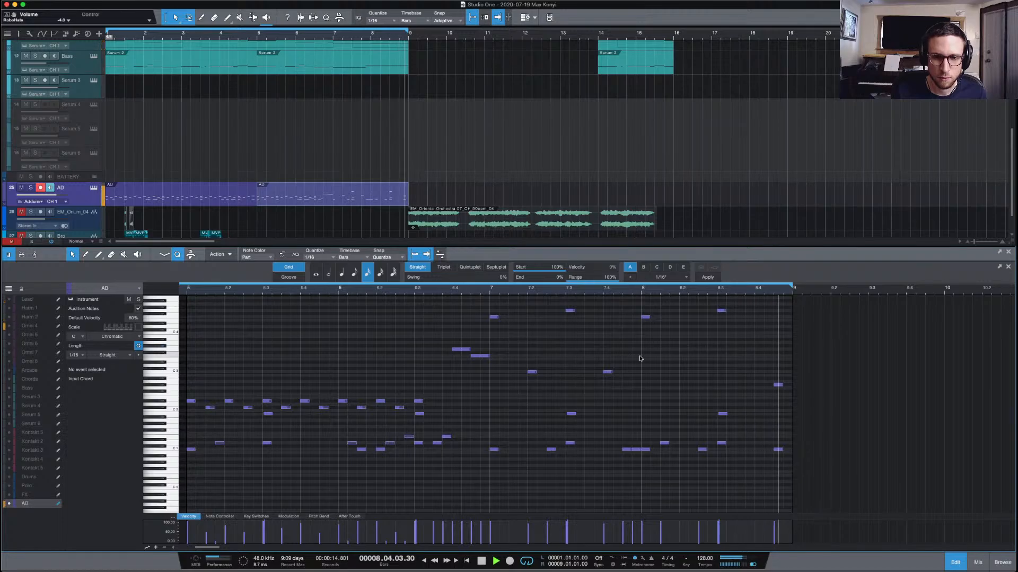
pyautogui.press('space')
pyautogui.moveTo(646, 364); pyautogui.dragTo(518, 391)
pyautogui.click(808, 374)
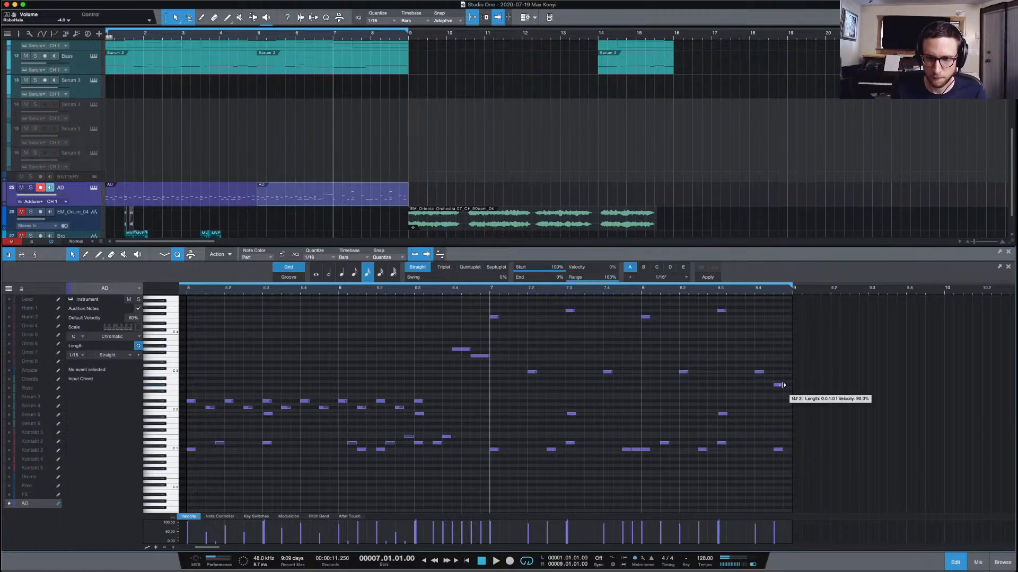
pyautogui.press('space')
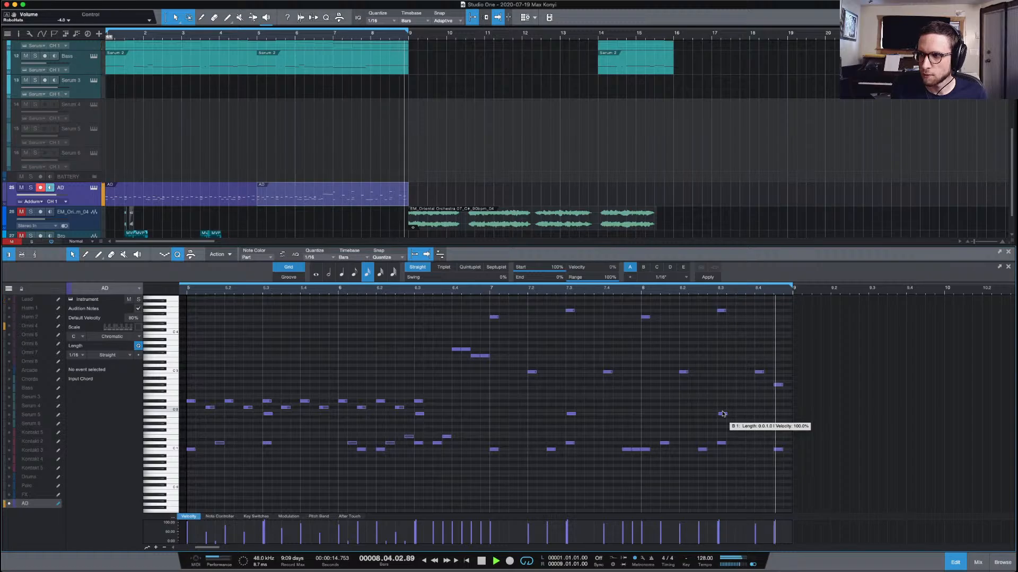
pyautogui.press('space')
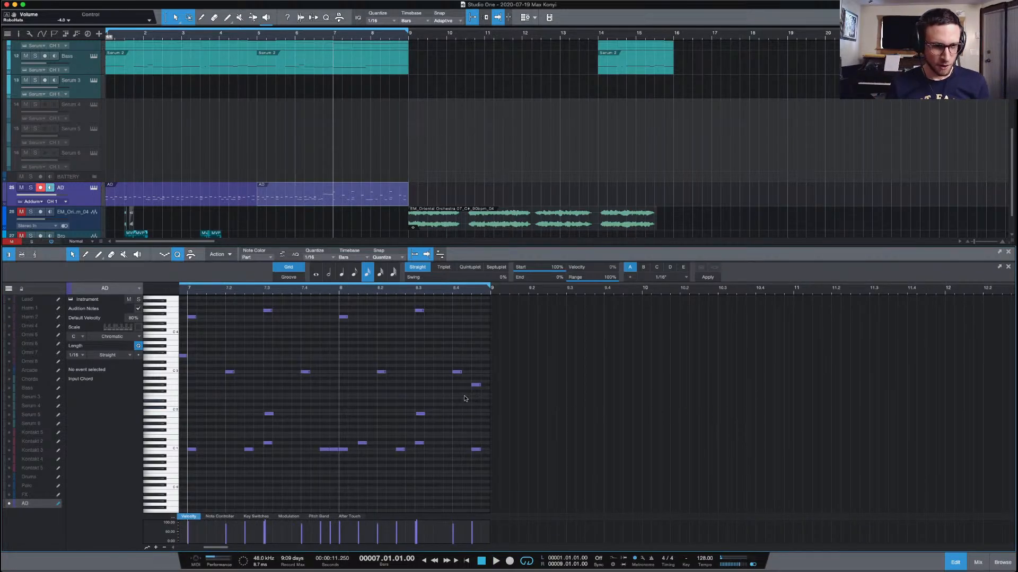
# Move the high G 4 note at 7.3.1 down to C 3 and replay the pattern from 6.4 and from 7.4
pyautogui.hscroll(-5, 429, 378)
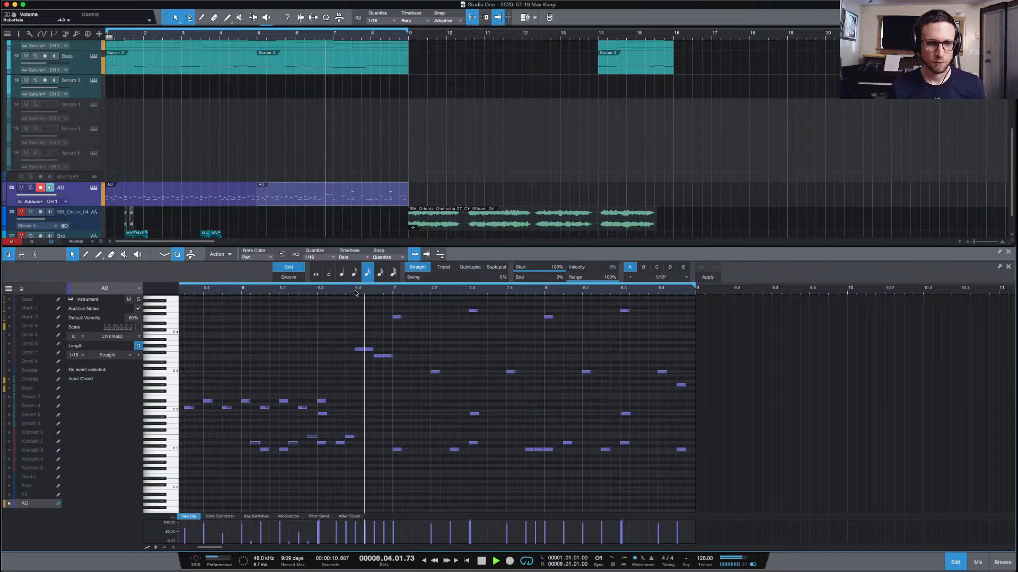
pyautogui.press('space')
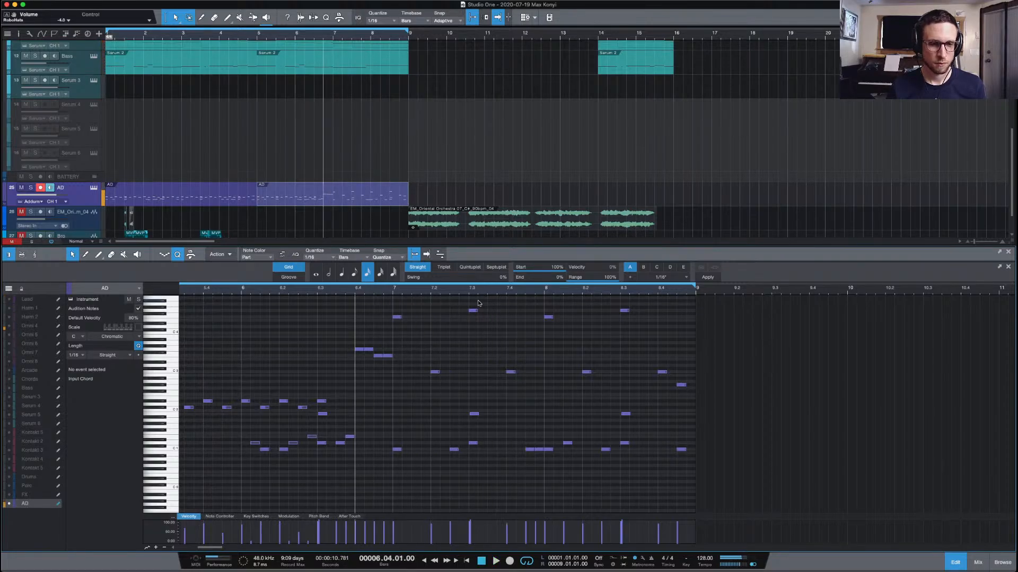
pyautogui.click(475, 311)
pyautogui.moveTo(475, 322); pyautogui.dragTo(475, 375)
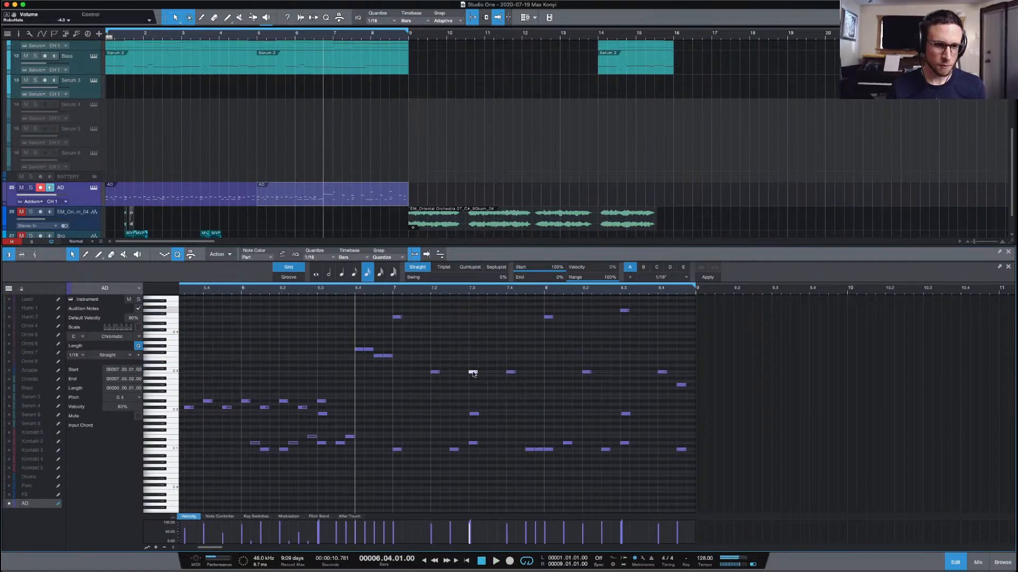
pyautogui.press('space')
pyautogui.click(493, 359)
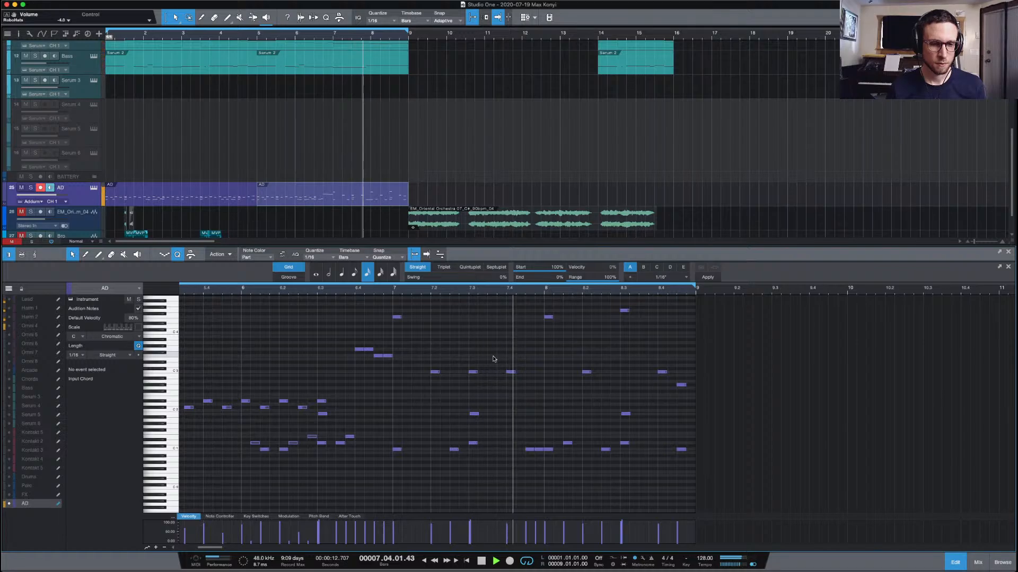
pyautogui.press('space')
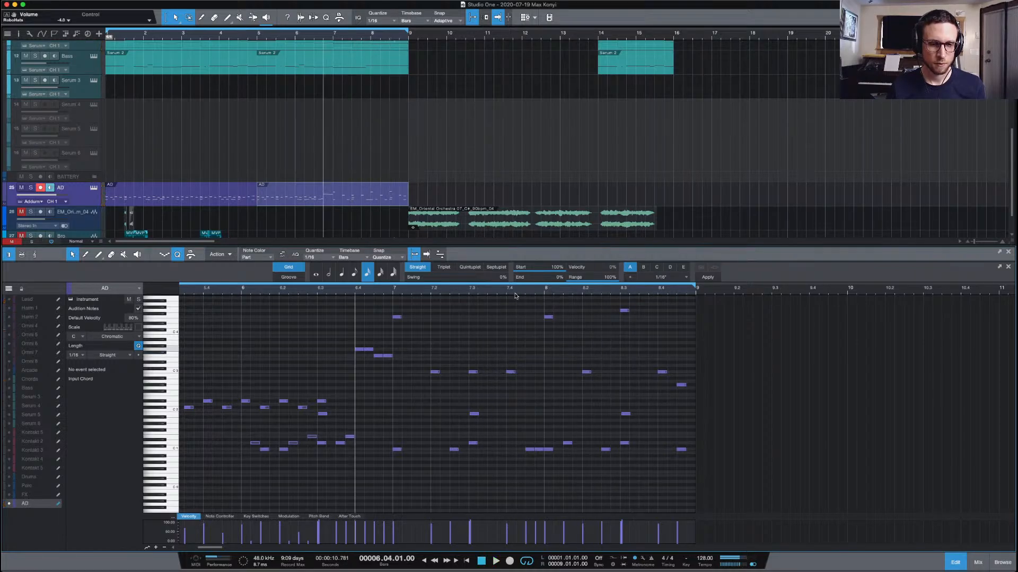
pyautogui.press('space')
pyautogui.press('space')
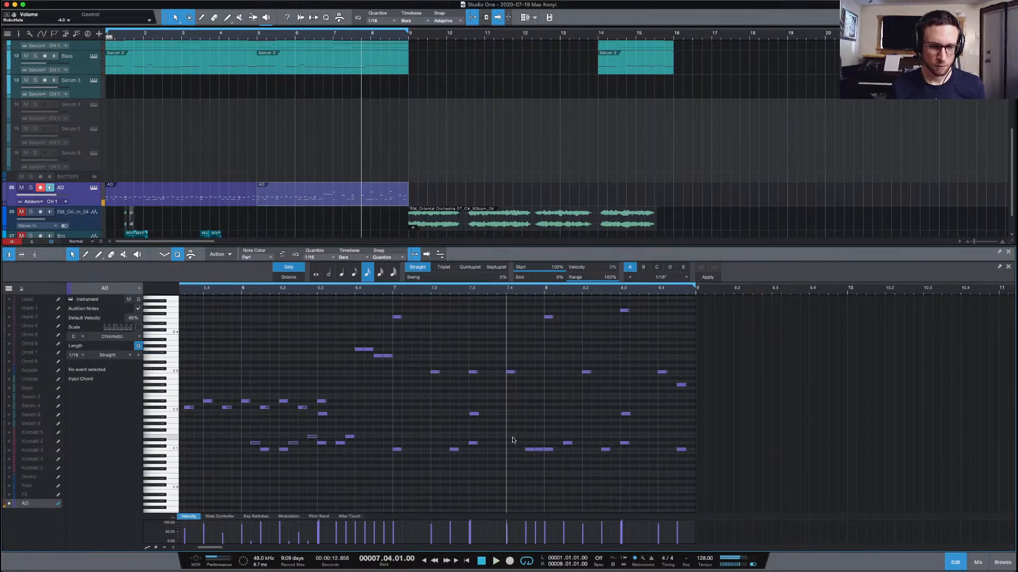
# Lower the velocity of the C 1 note at 7.4.3 to about 65% and replay from 7.4
pyautogui.click(532, 450)
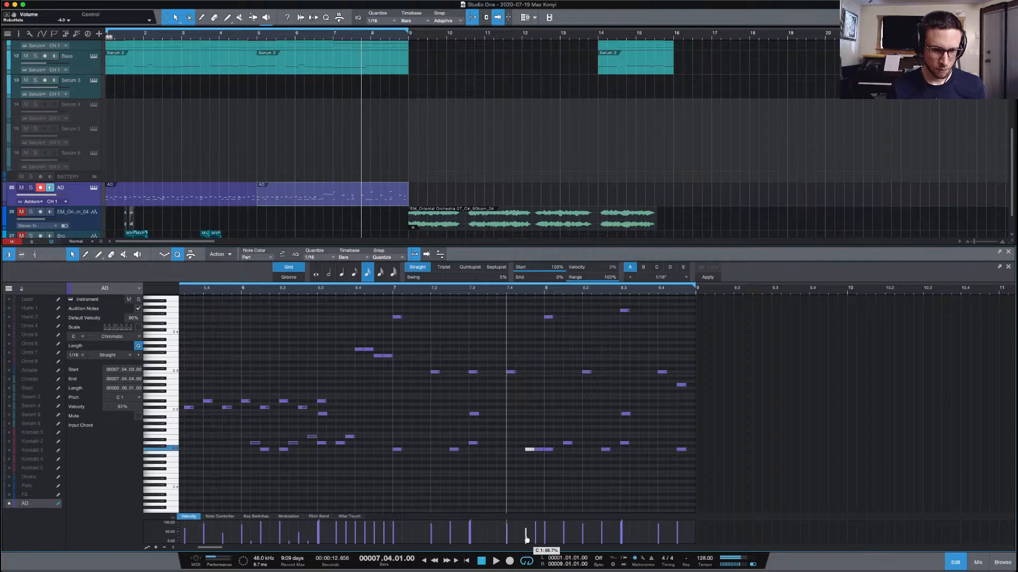
pyautogui.press('space')
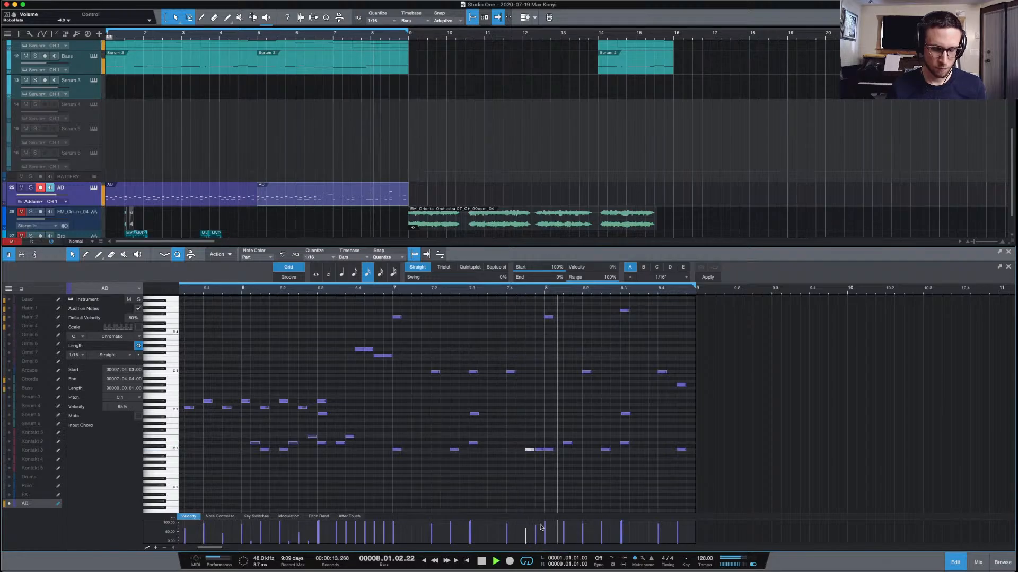
pyautogui.click(571, 488)
pyautogui.press('space')
pyautogui.press('space')
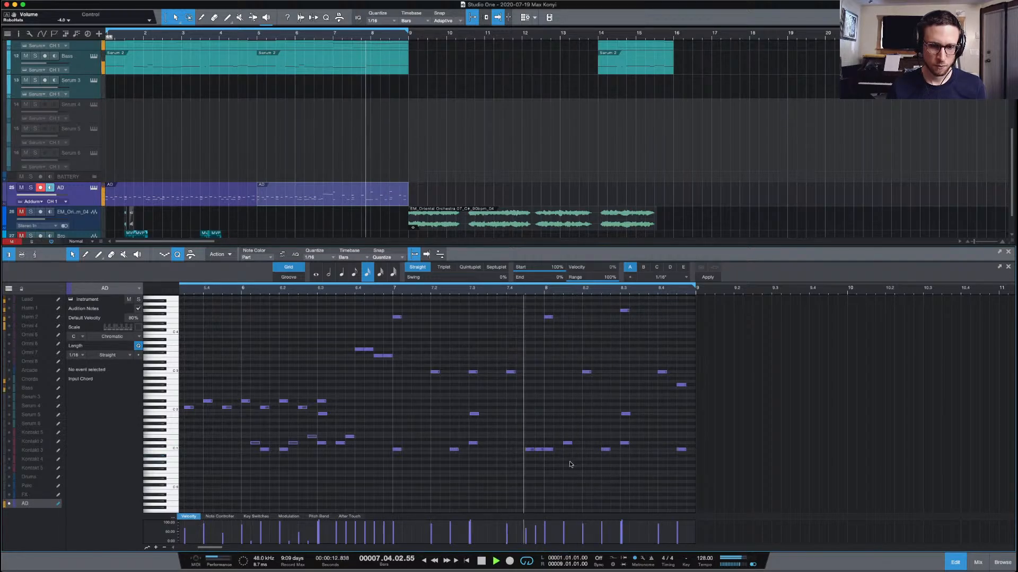
pyautogui.press('space')
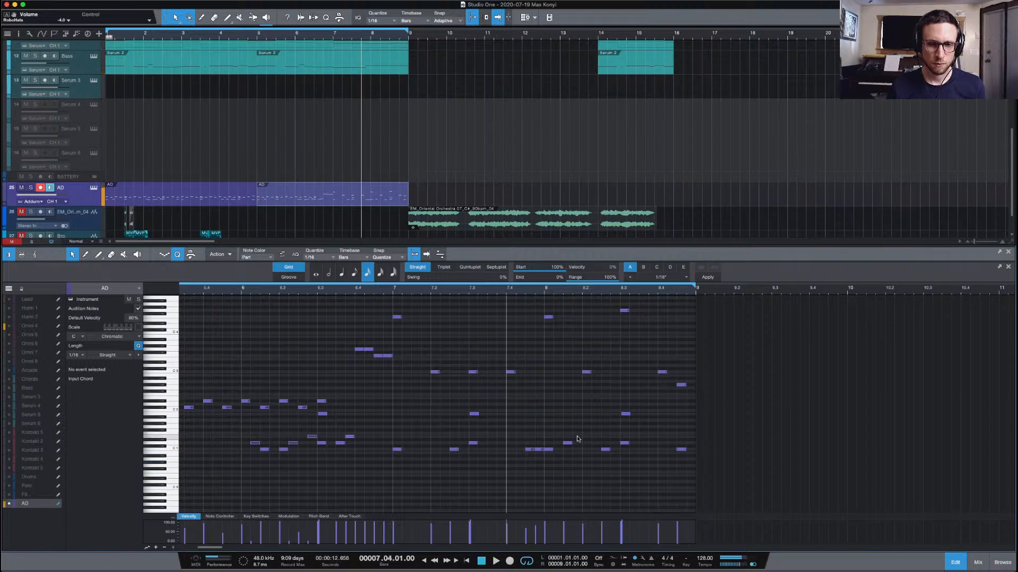
# Move the high G 4 note at 8.3.1 down to C 3 and replay the fill from 6.2 and from 5.4.2
pyautogui.click(625, 311)
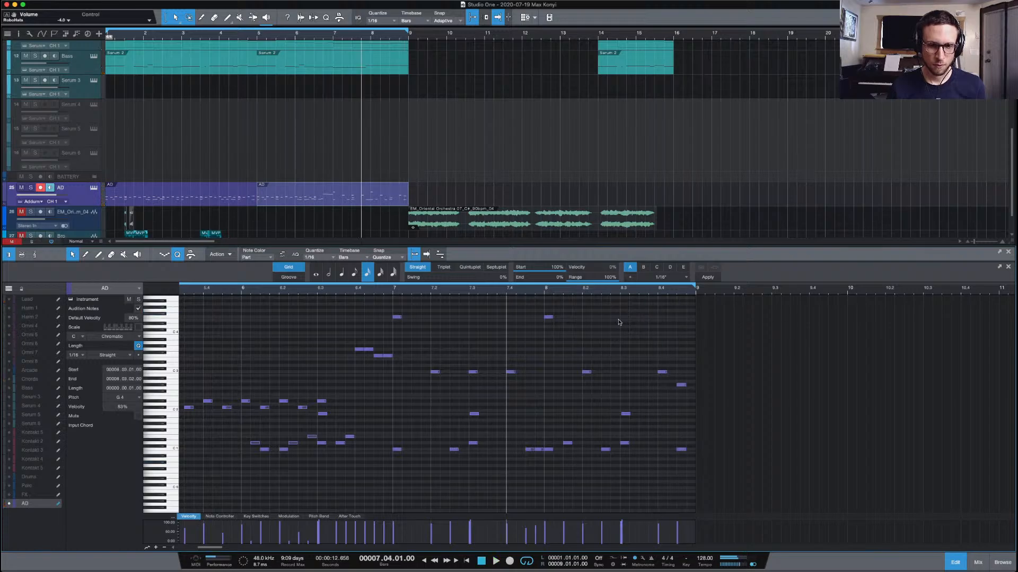
pyautogui.press('space')
pyautogui.click(622, 360)
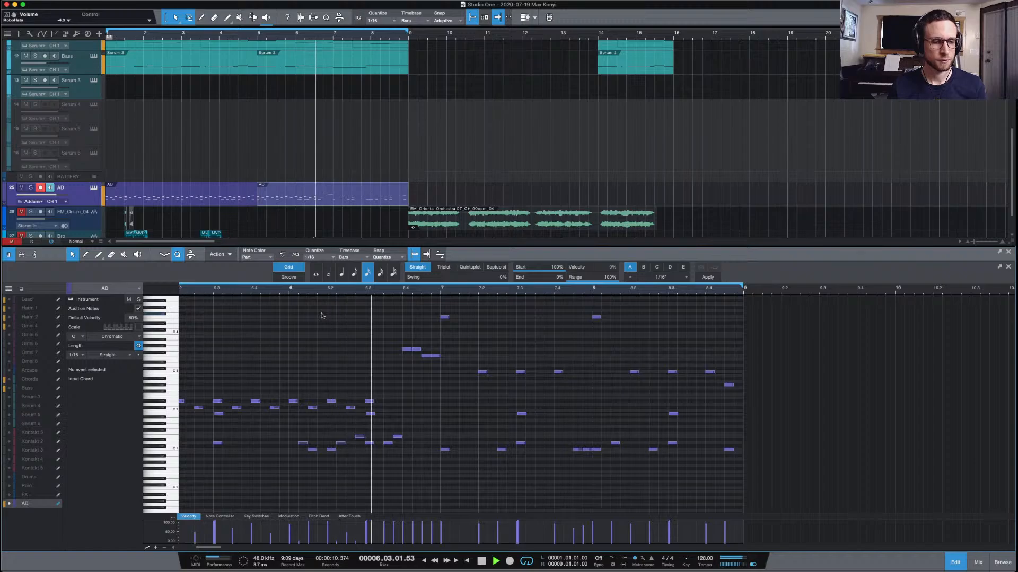
pyautogui.press('space')
pyautogui.click(335, 291)
pyautogui.press('space')
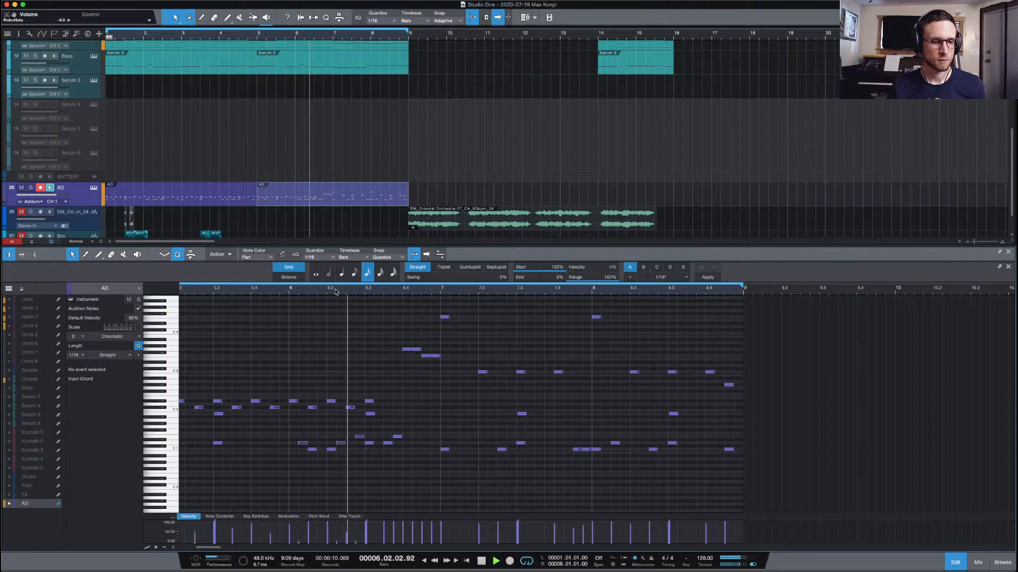
pyautogui.click(266, 292)
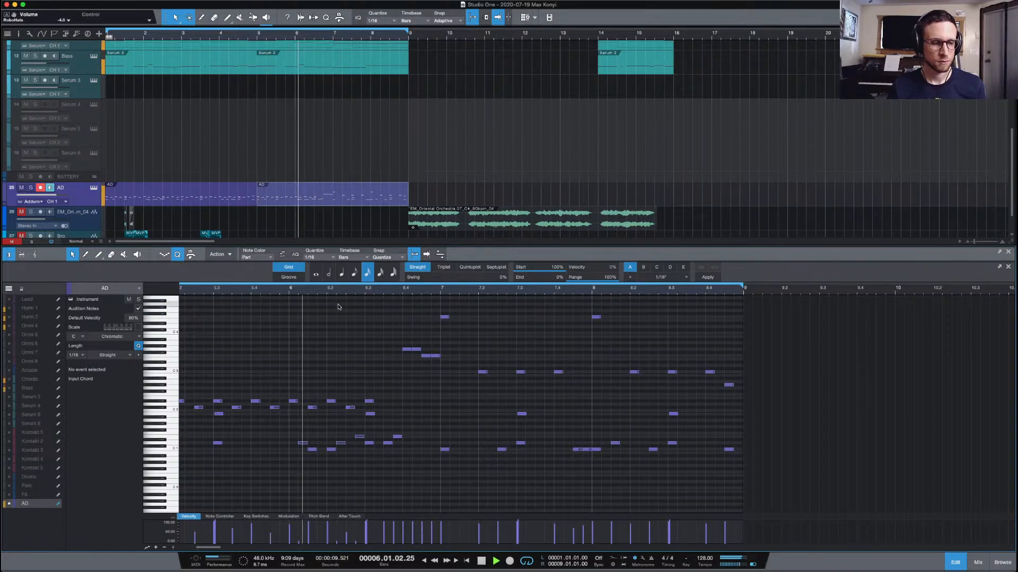
pyautogui.press('space')
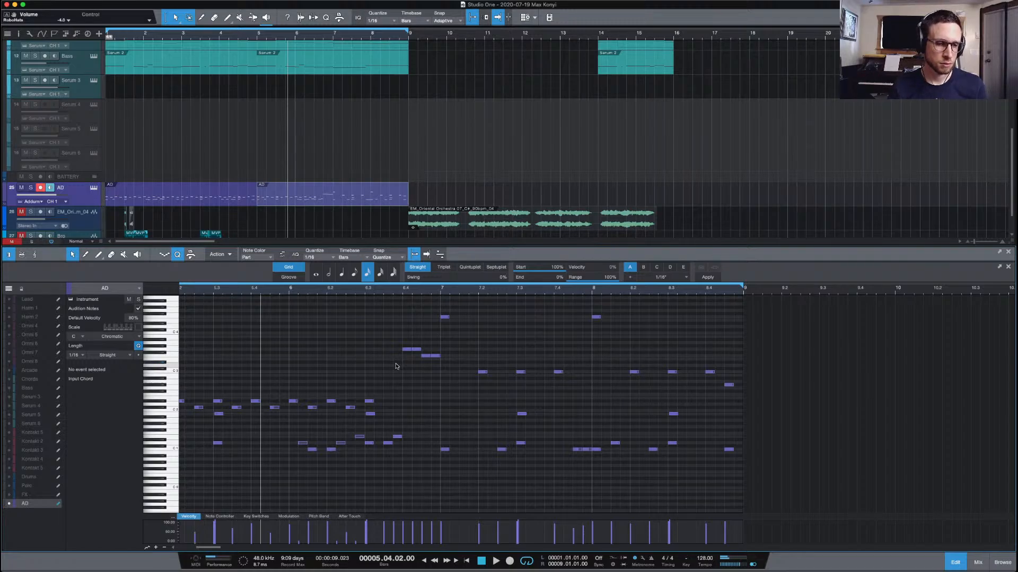
# Move the D# 2 note at 6.3.1 up to A 2 and replay from 5.4.2
pyautogui.click(370, 402)
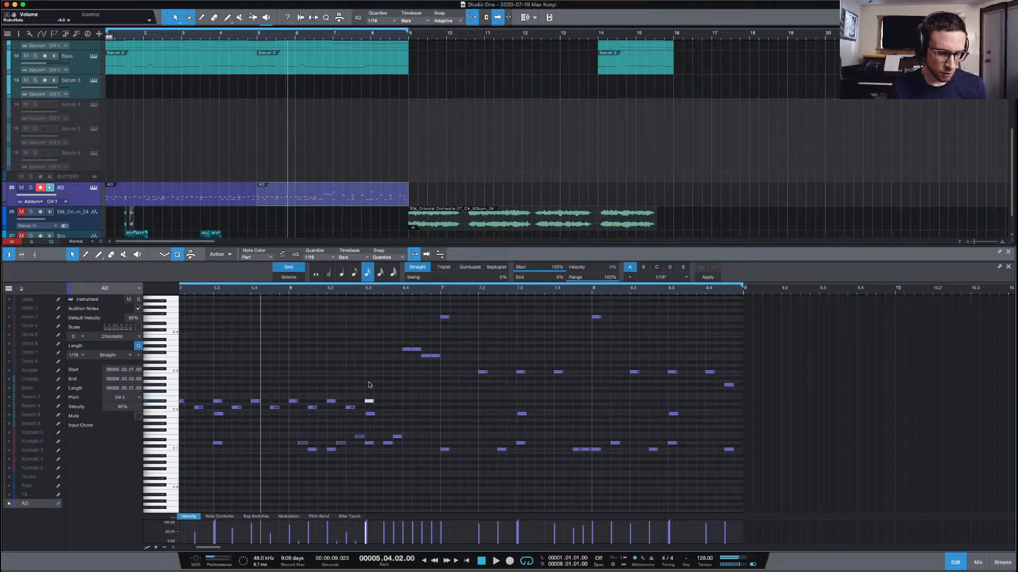
pyautogui.press('space')
pyautogui.click(400, 397)
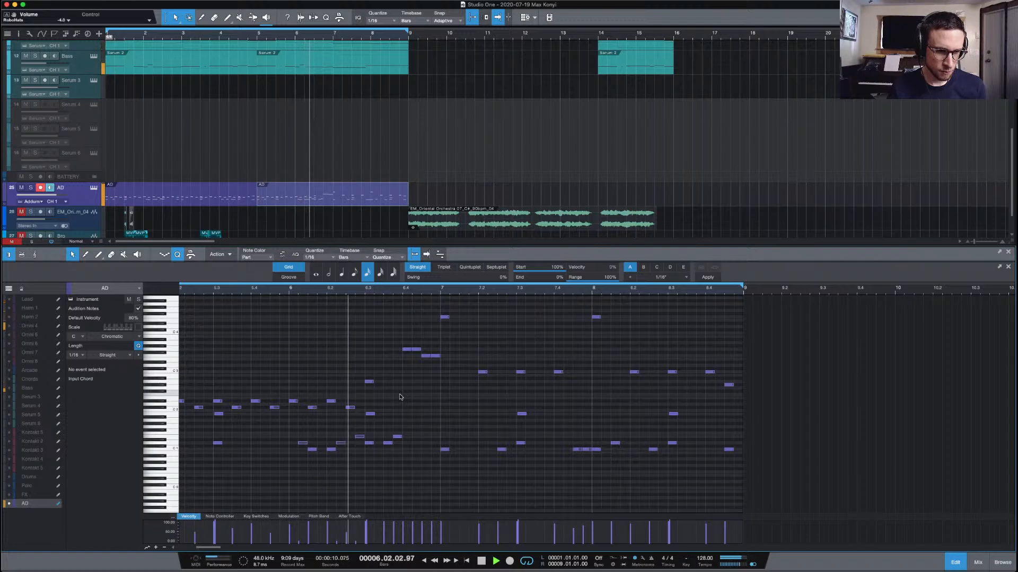
pyautogui.press('space')
pyautogui.press('space')
pyautogui.press('space')
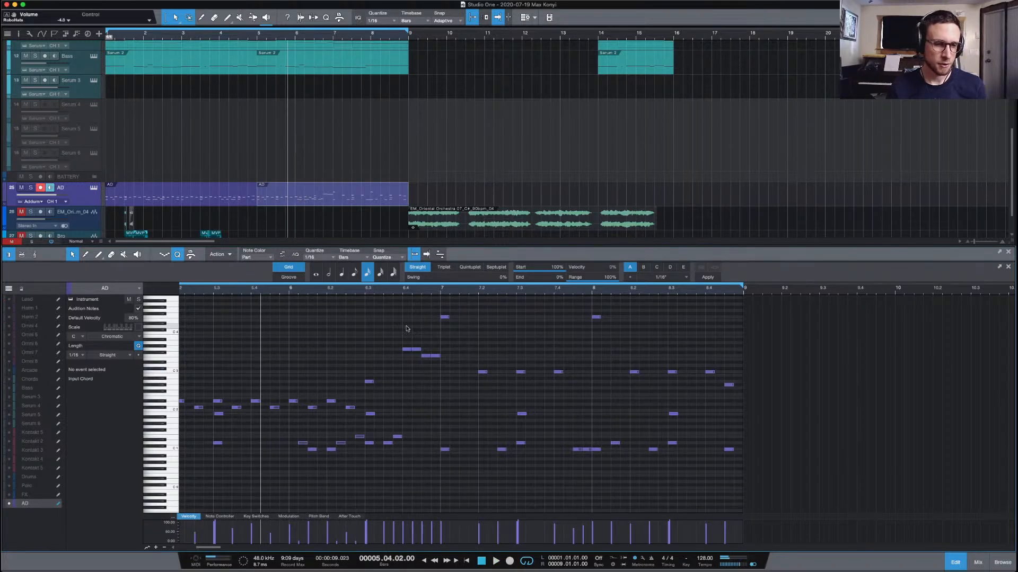
# Raise the first high fill note at 6.4.1 from the G 3 pair to A 3 and replay the fill
pyautogui.click(416, 350)
pyautogui.moveTo(407, 351); pyautogui.dragTo(407, 344)
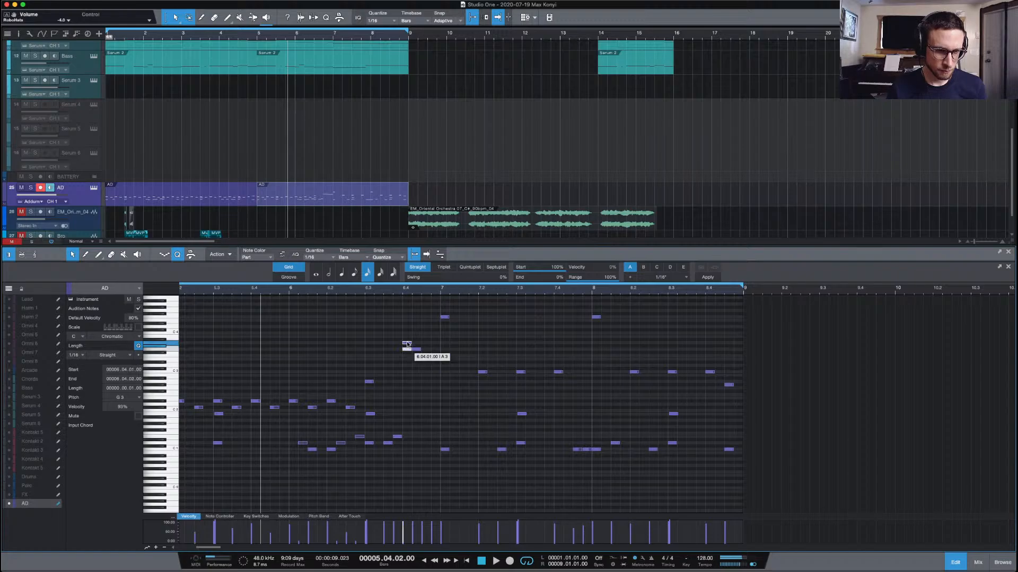
pyautogui.click(430, 342)
pyautogui.press('space')
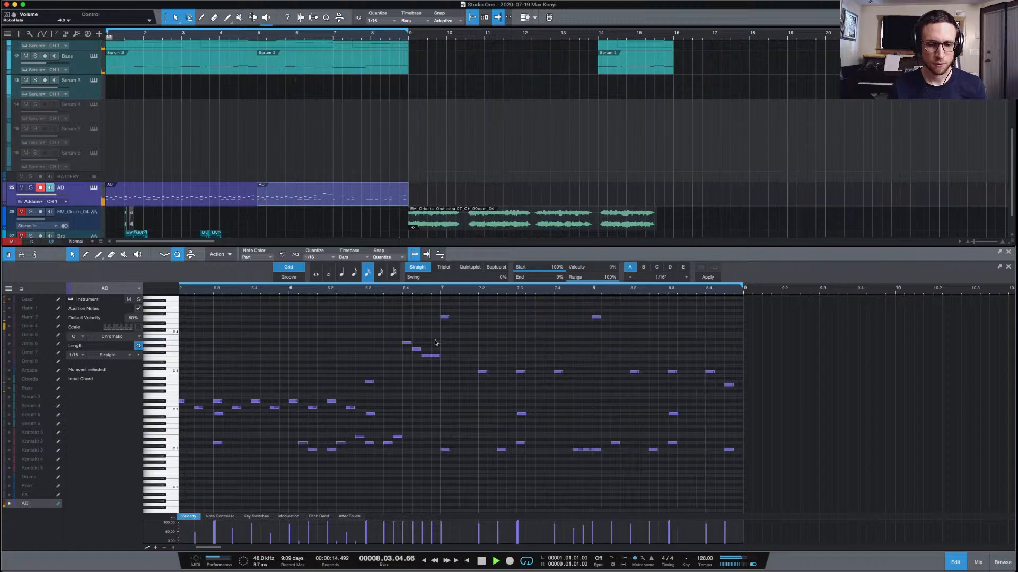
# Add another C 1 note at 8.2.4, directly after the one at 8.2.3, in the AD drum part
pyautogui.click(656, 450)
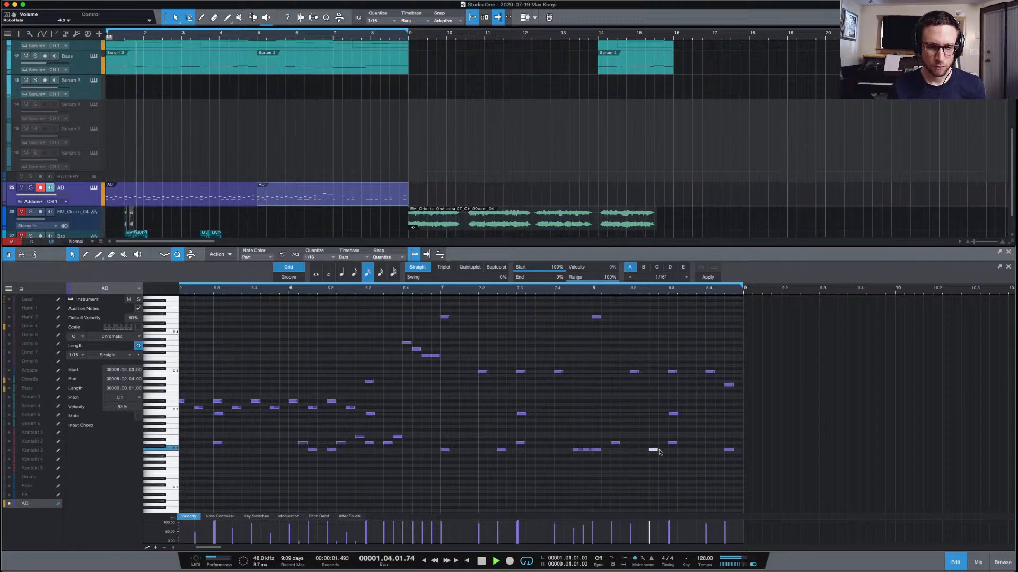
pyautogui.click(668, 470)
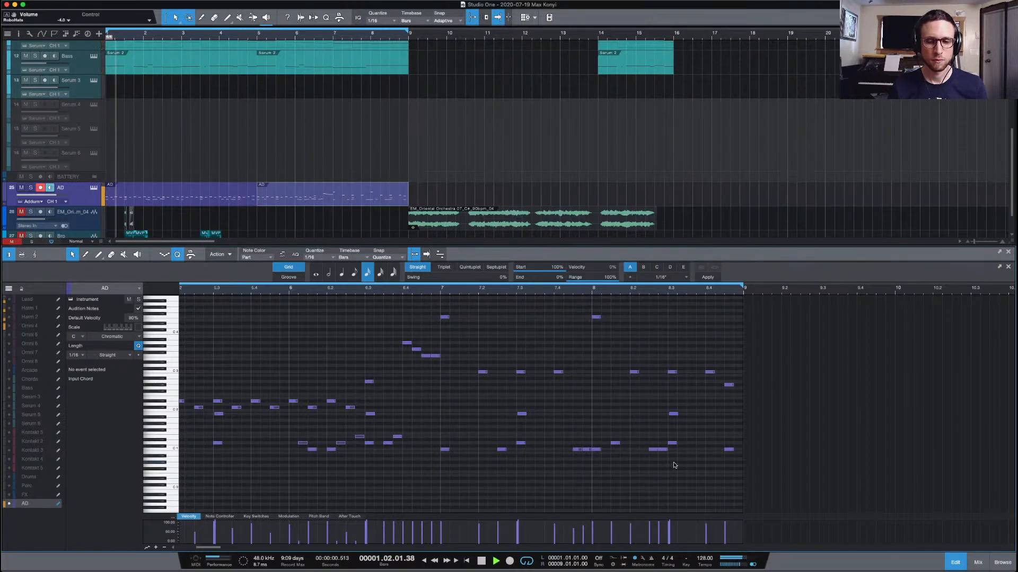
# Open the second Bass part for note editing and play it from bar 7
pyautogui.scroll(-2, 385, 157)
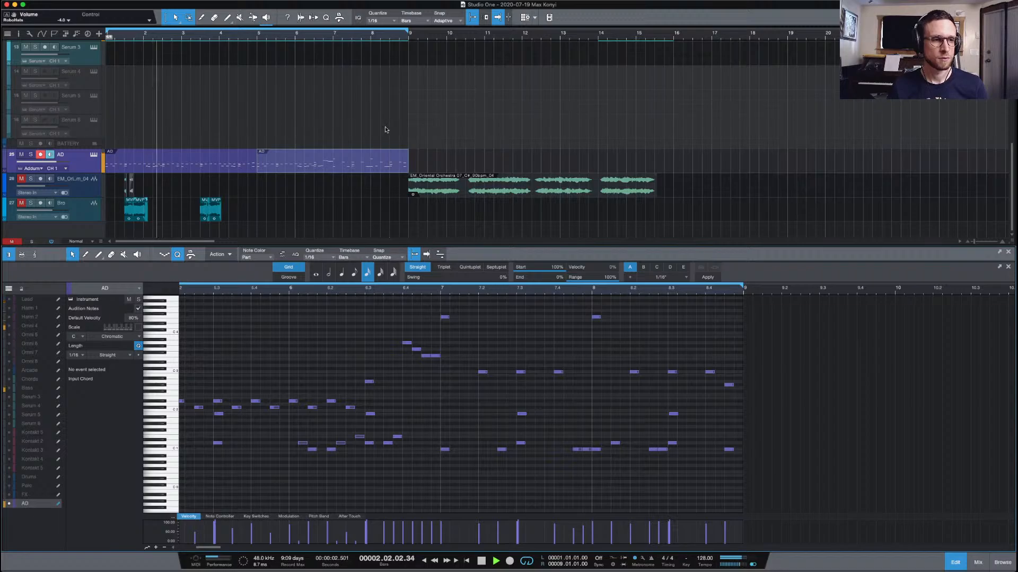
pyautogui.scroll(6, 382, 129)
pyautogui.click(378, 188)
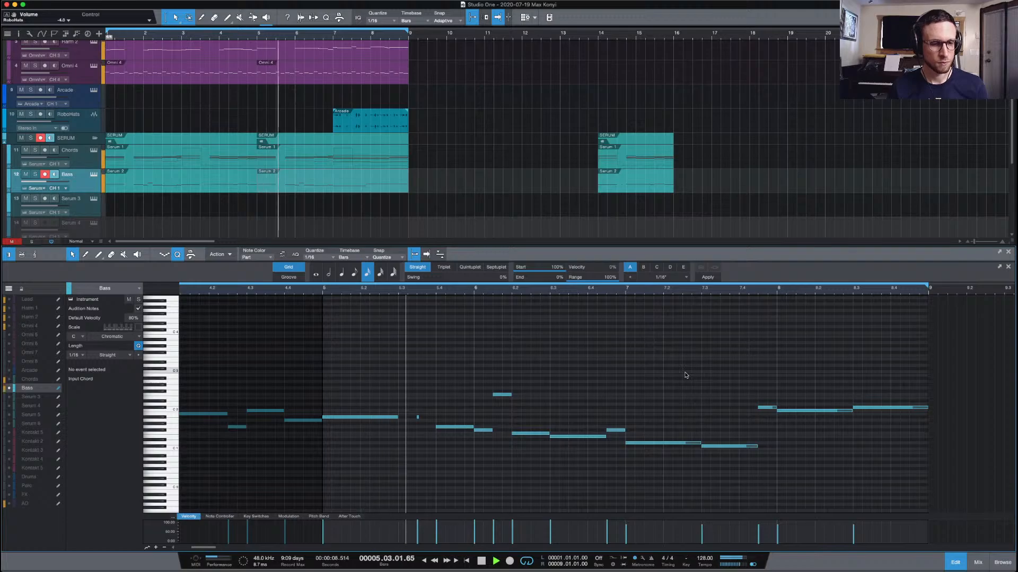
pyautogui.hscroll(3, 686, 375)
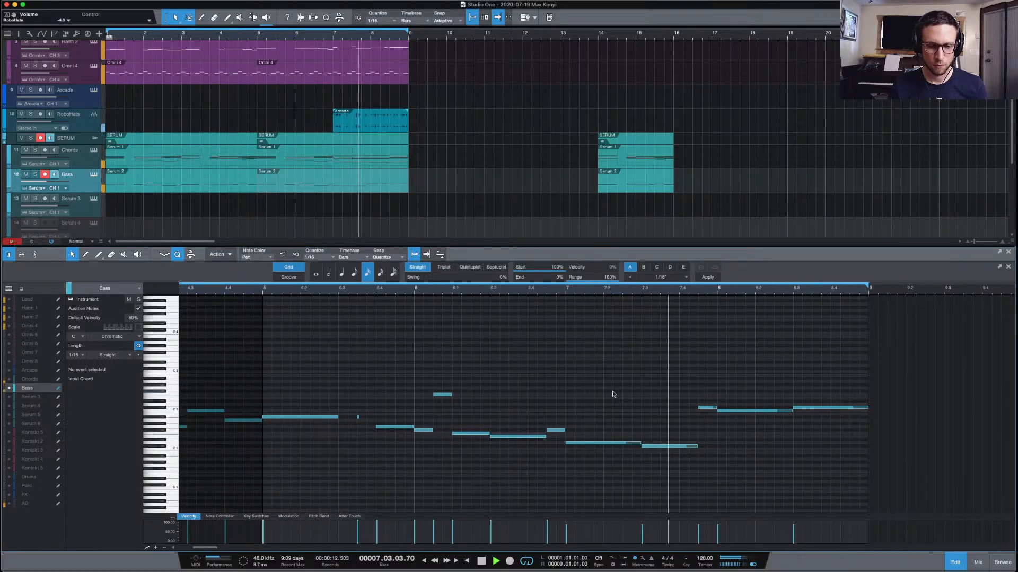
pyautogui.press('space')
pyautogui.click(565, 291)
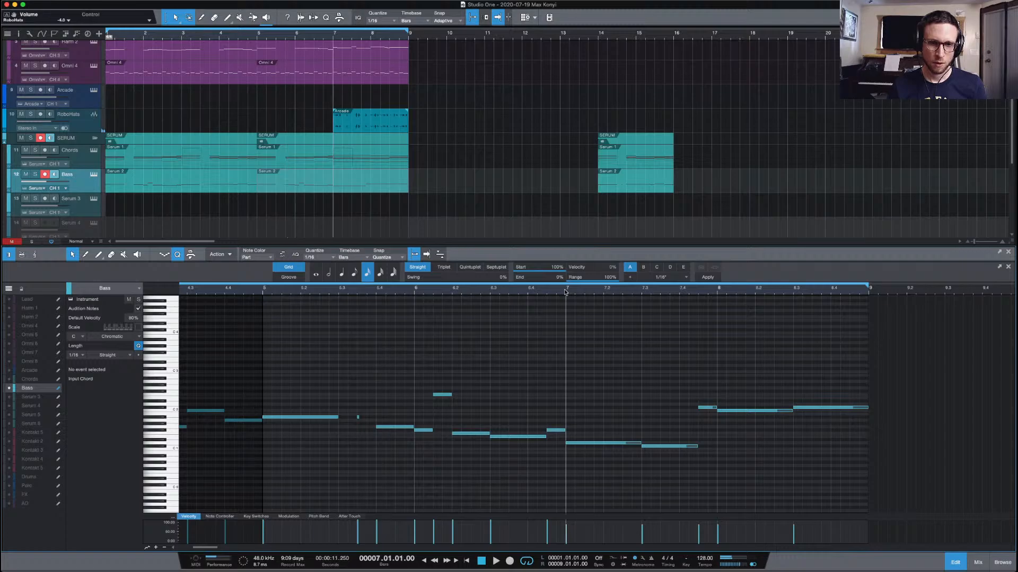
pyautogui.press('space')
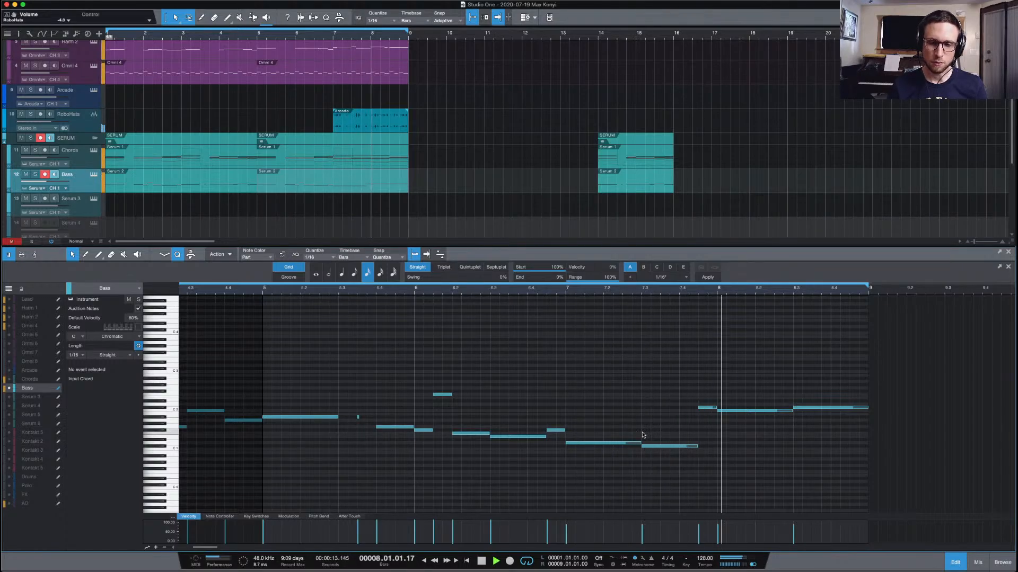
# Shorten the D 1 bass note in bar 7 to end at 7.2.3 and add a 0.0.2.0 note on D 2 there
pyautogui.press('space')
pyautogui.press('space')
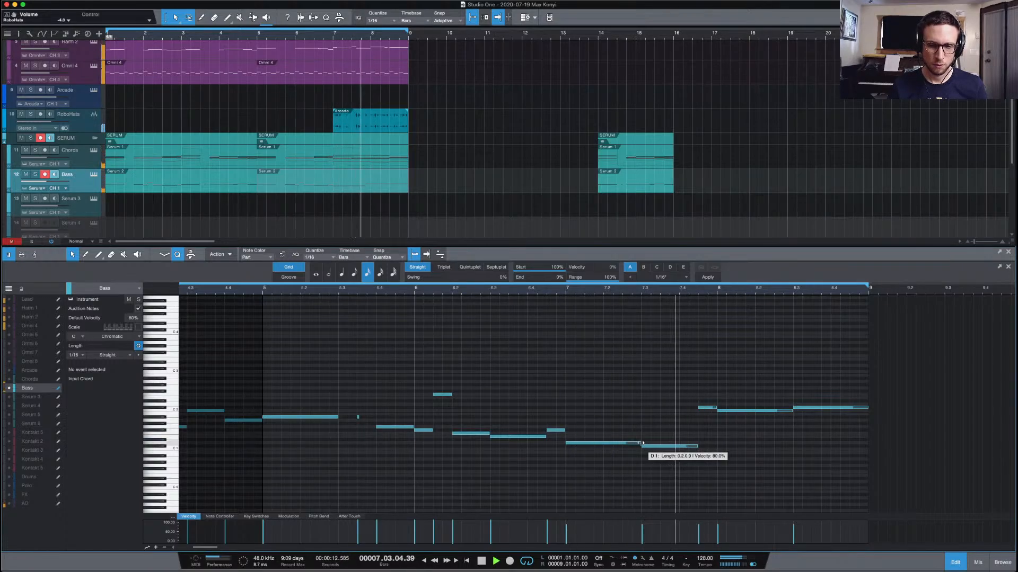
pyautogui.press('space')
pyautogui.press('space')
pyautogui.press('space')
pyautogui.moveTo(643, 444); pyautogui.dragTo(631, 443)
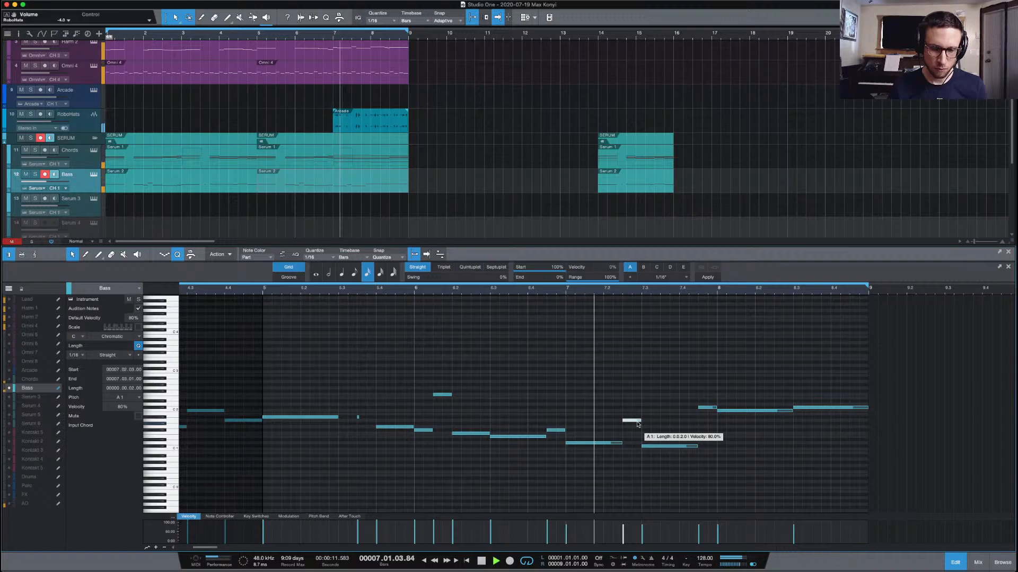
pyautogui.moveTo(638, 421); pyautogui.dragTo(639, 404)
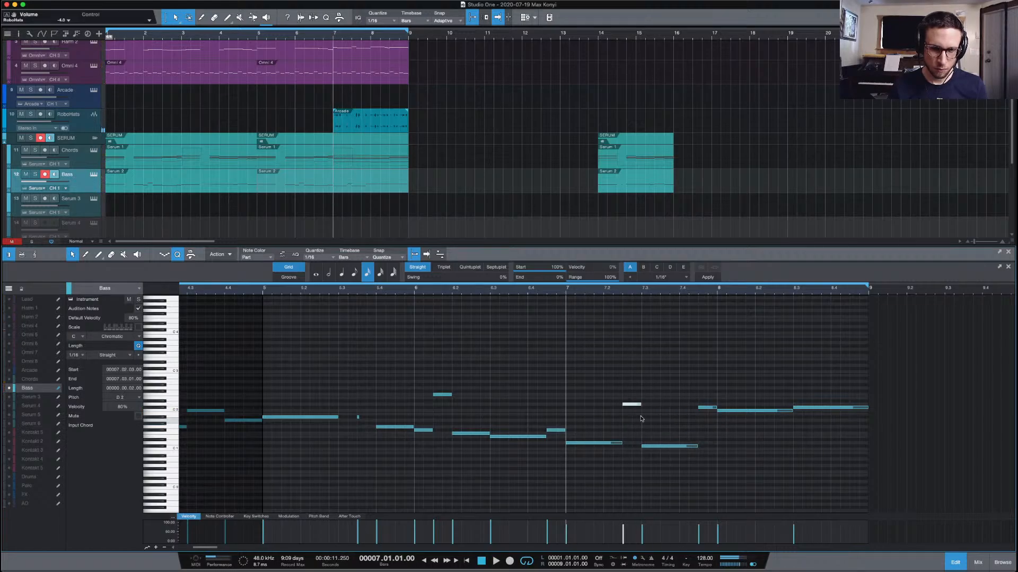
pyautogui.click(650, 429)
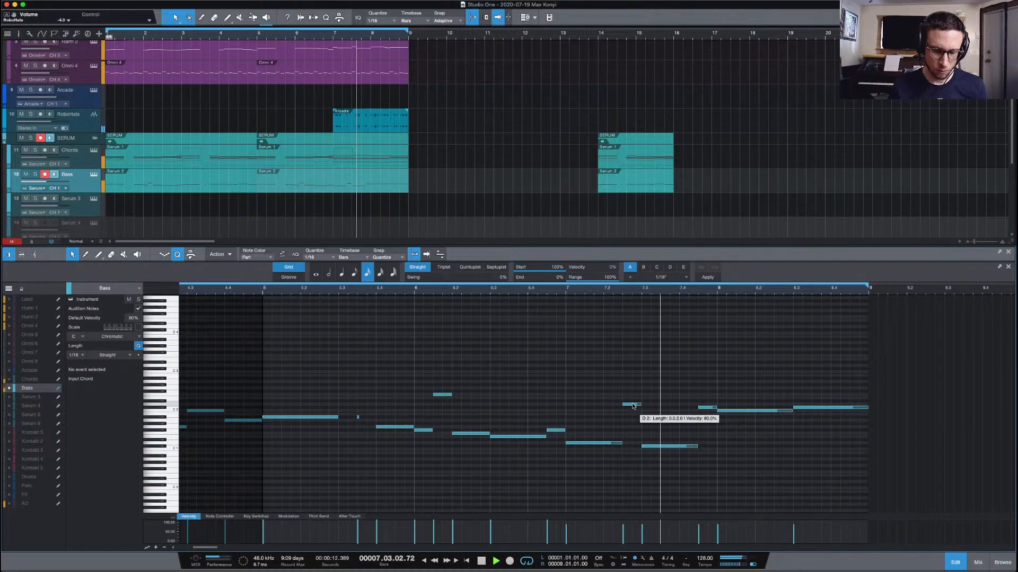
# Lower the short bass note at 7.2.3 to A 1 and replay from bar 7
pyautogui.moveTo(633, 406); pyautogui.dragTo(660, 417)
pyautogui.click(660, 416)
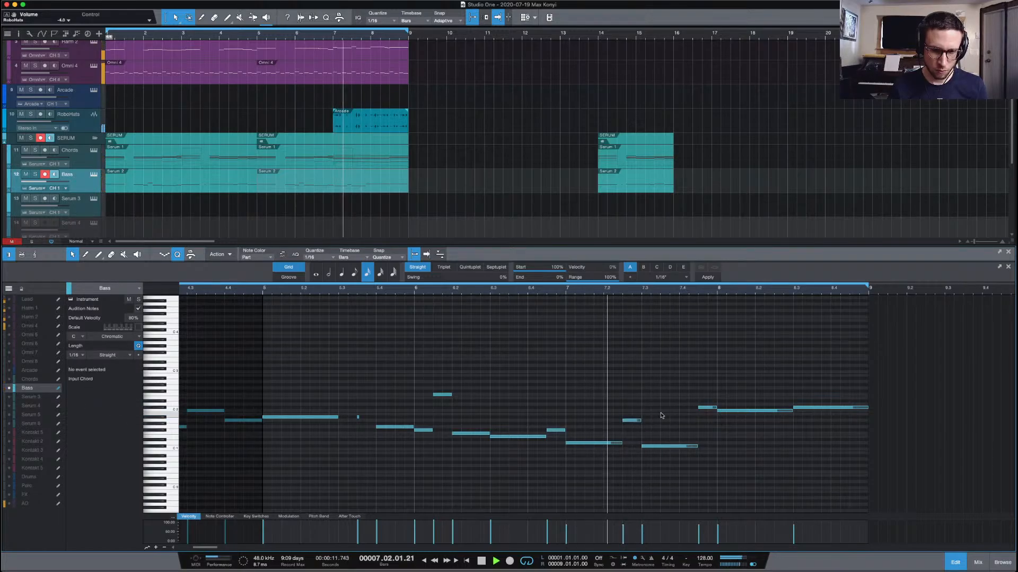
pyautogui.press('space')
pyautogui.press('space')
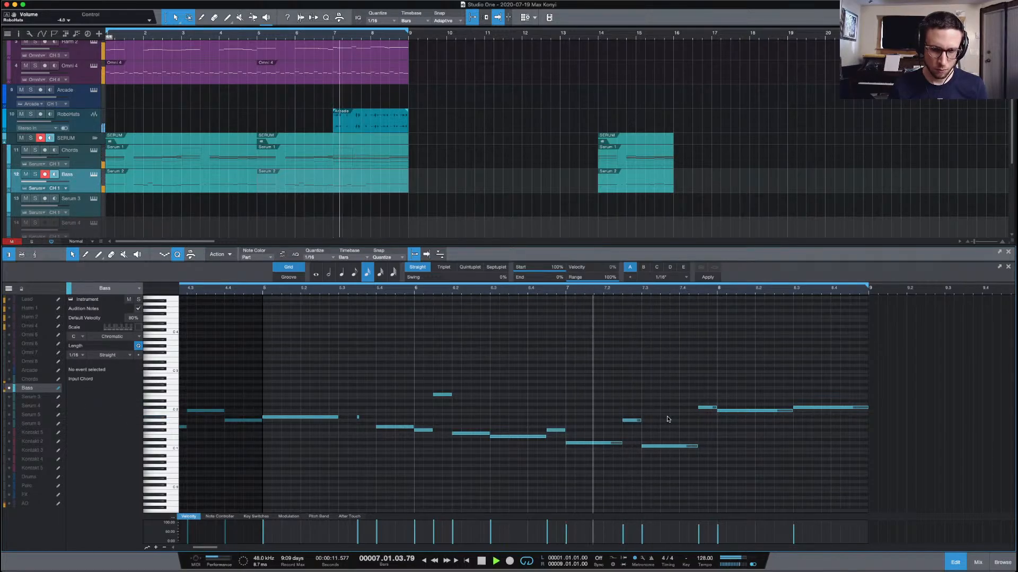
pyautogui.press('space')
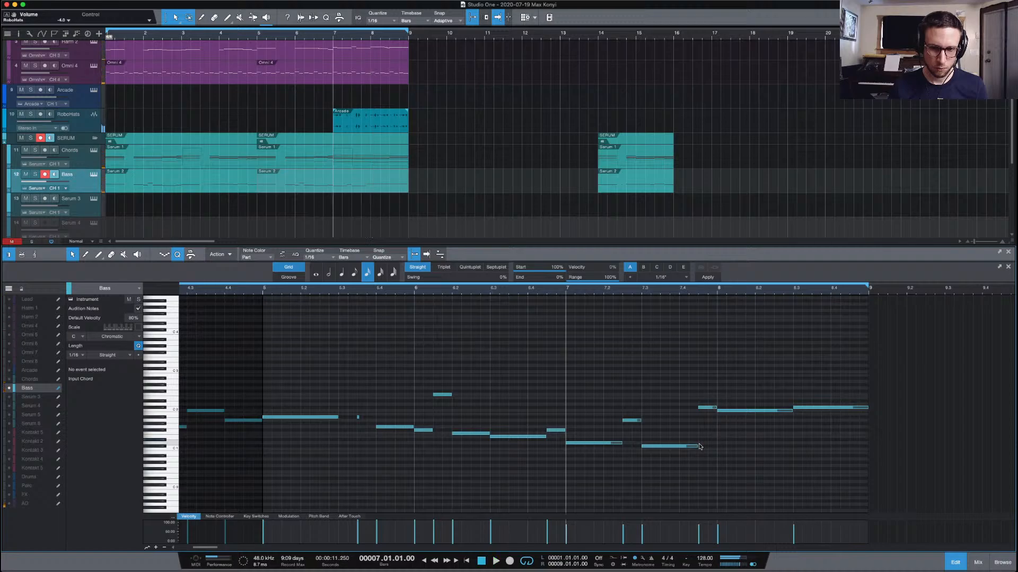
# Shorten the C# 1 bass note at 7.3.1 to end at 7.4.1 and extend the following C# 2 note's start back to 7.4.1
pyautogui.moveTo(698, 447); pyautogui.dragTo(684, 448)
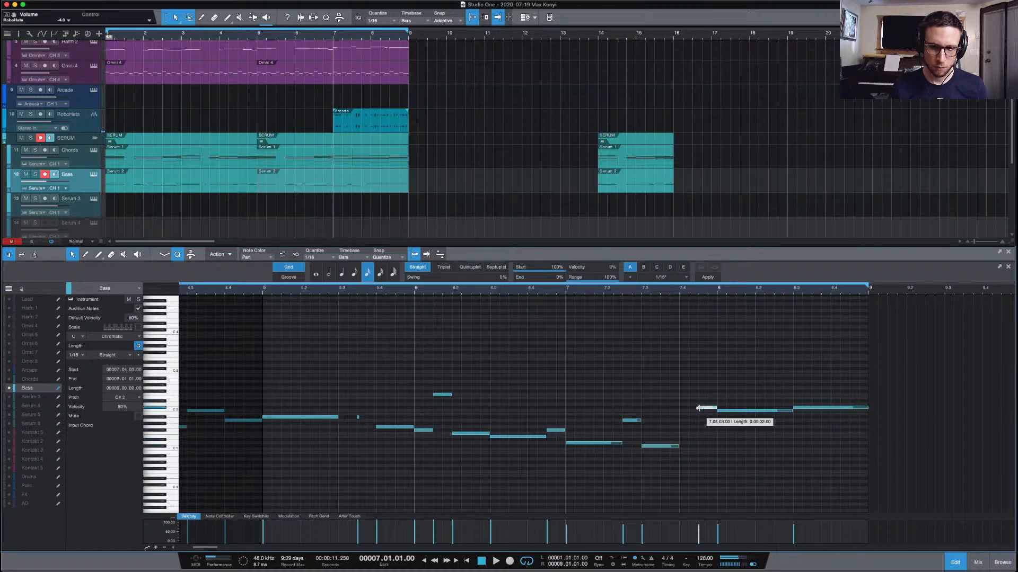
pyautogui.press('space')
pyautogui.click(703, 431)
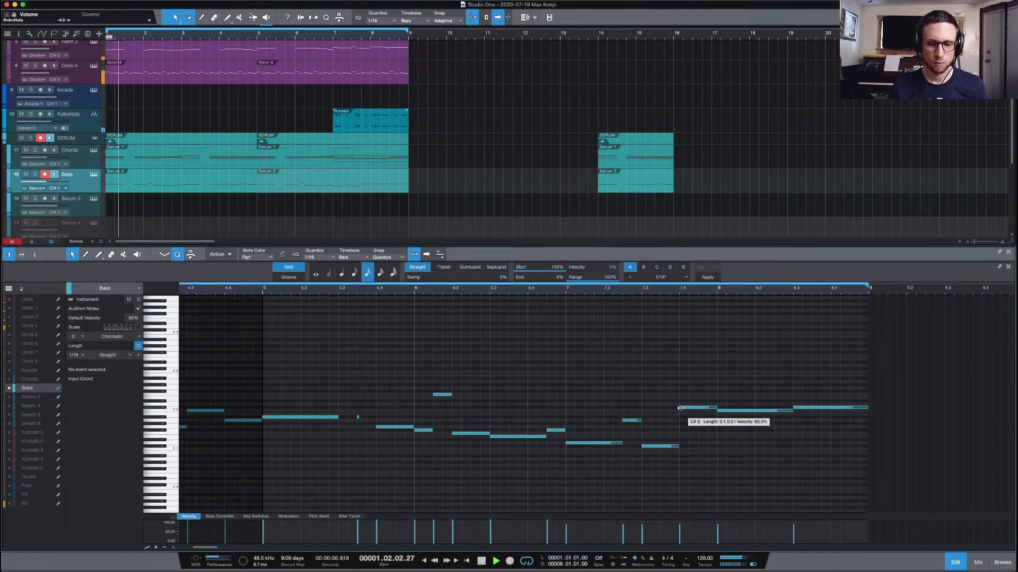
# Lower the bass note at 7.4.1, trying G 1 before settling on G# 1, and replay from bar 7
pyautogui.moveTo(681, 408); pyautogui.dragTo(683, 427)
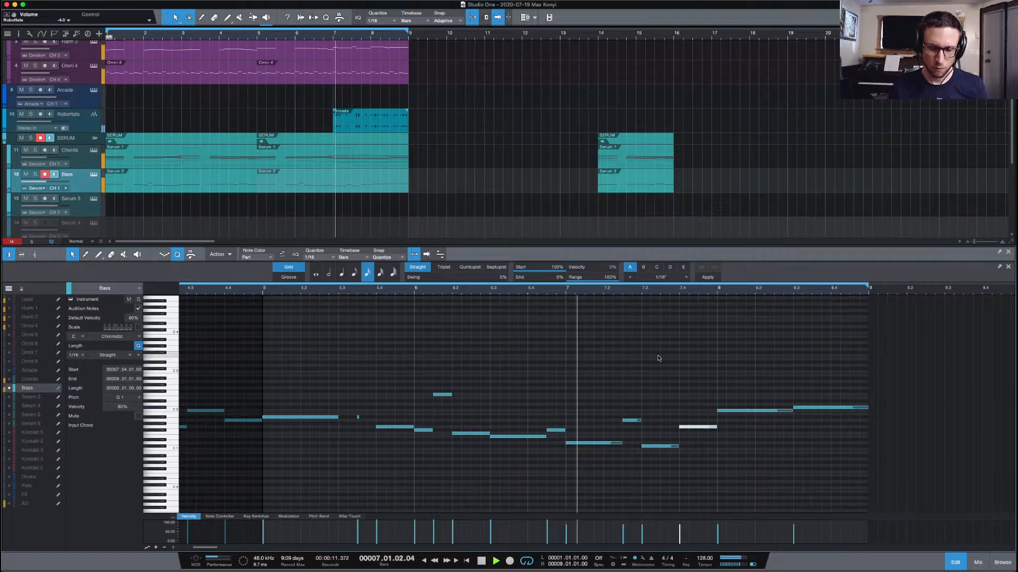
pyautogui.click(659, 358)
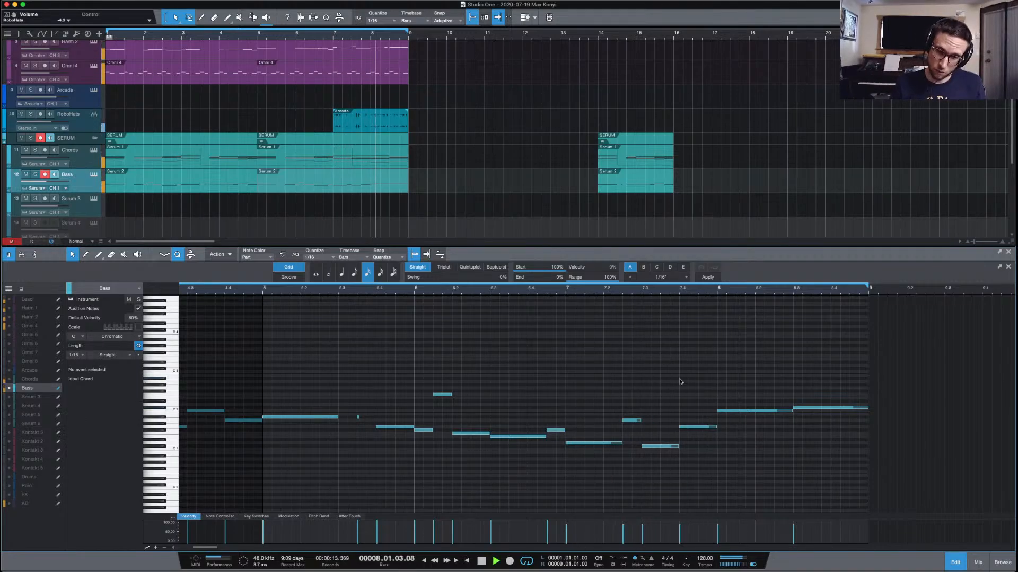
pyautogui.click(696, 427)
pyautogui.press('space')
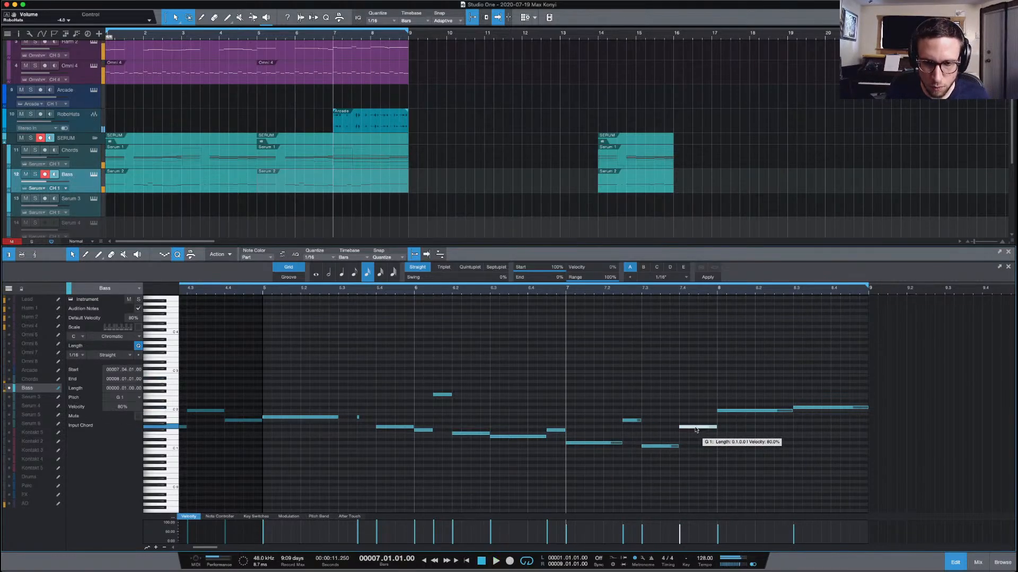
pyautogui.press('space')
pyautogui.click(678, 408)
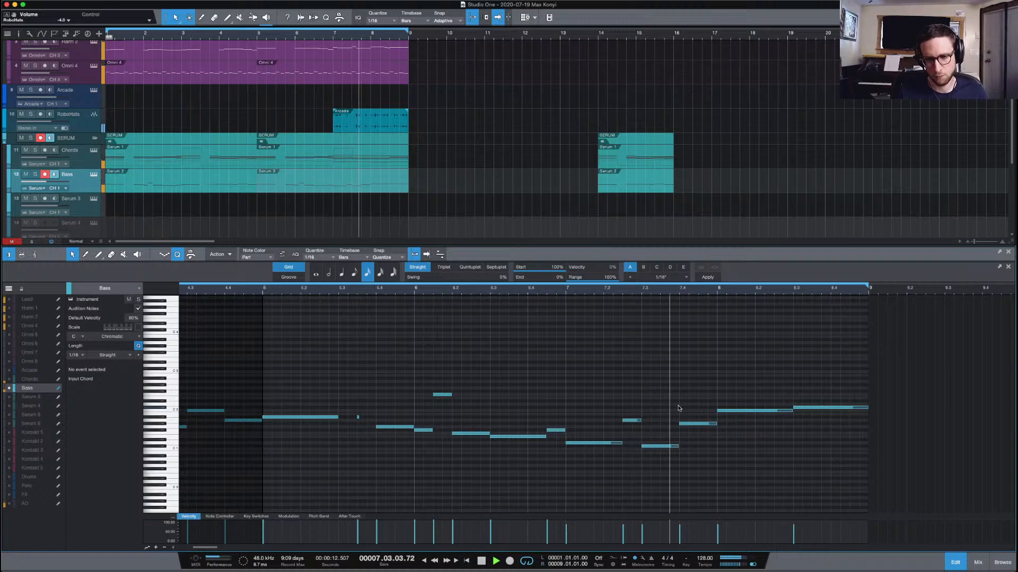
pyautogui.press('space')
# Move the boundary between the C# 1 and G# 1 bass notes to 7.4.3 and replay the line
pyautogui.moveTo(680, 424); pyautogui.dragTo(700, 448)
pyautogui.press('space')
pyautogui.click(753, 451)
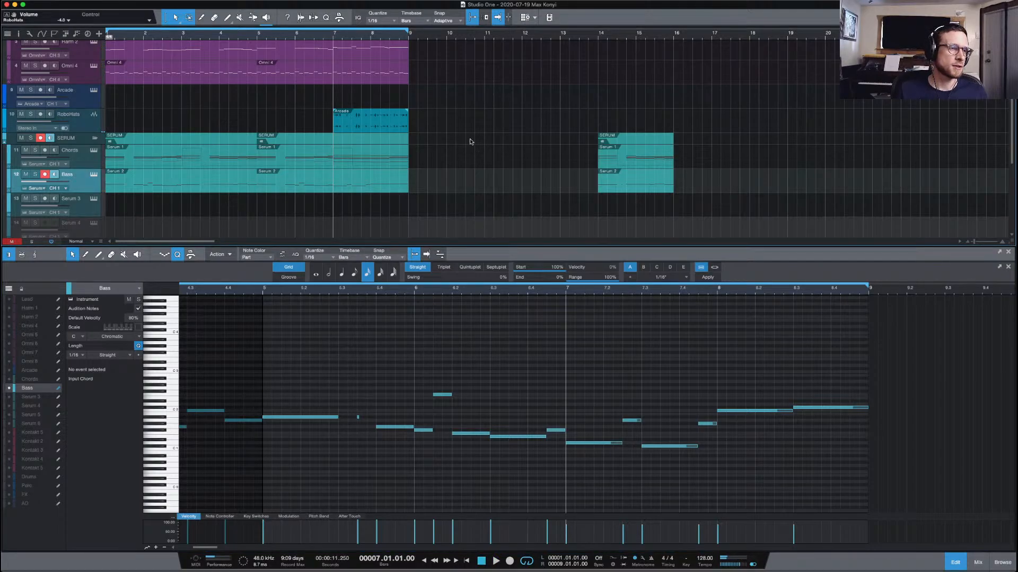
# Open the AD track's Addictive Drums 2 instrument, examine its kit overview and close it
pyautogui.scroll(-3, 318, 154)
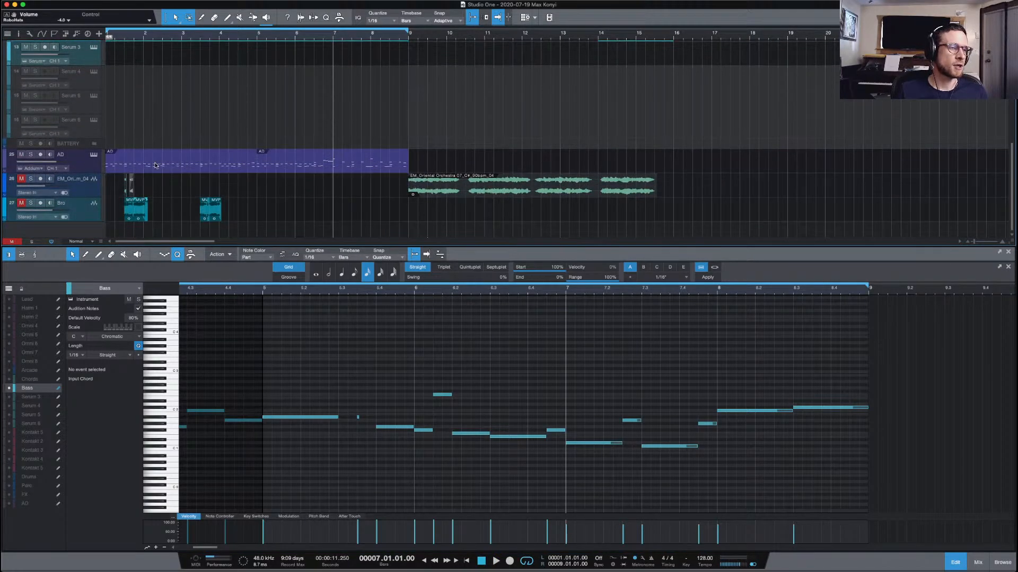
pyautogui.click(93, 156)
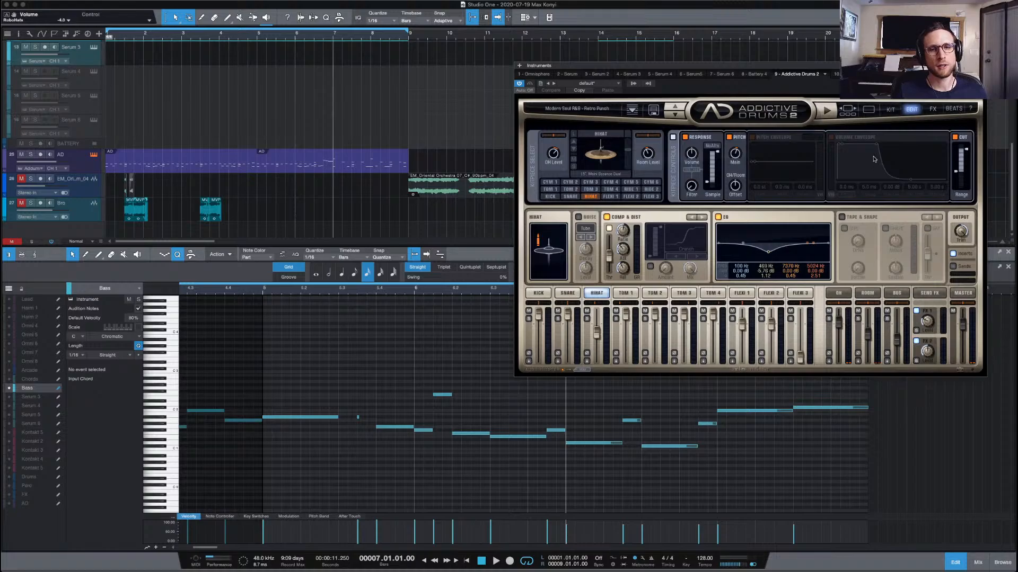
pyautogui.click(891, 110)
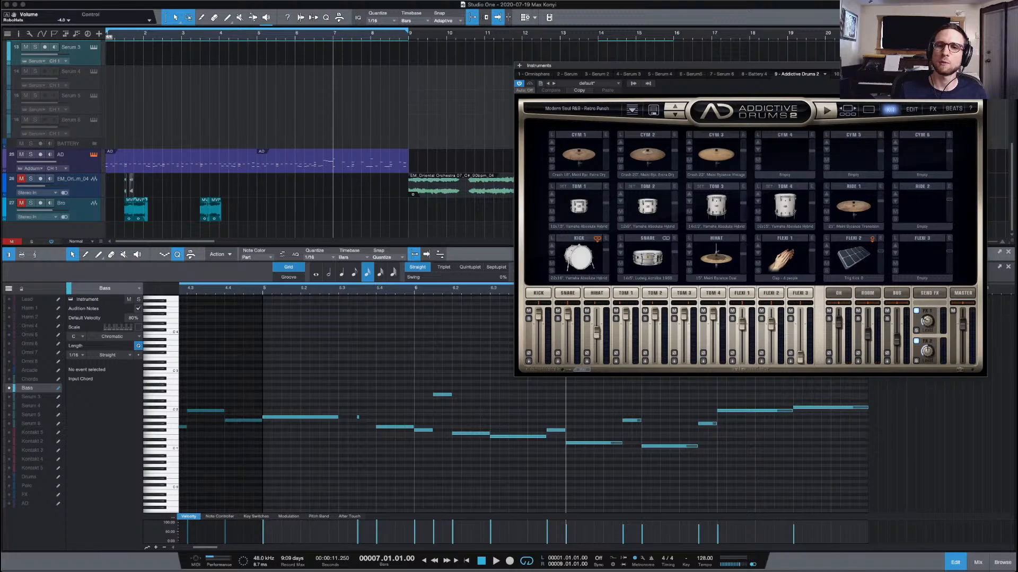
pyautogui.click(980, 66)
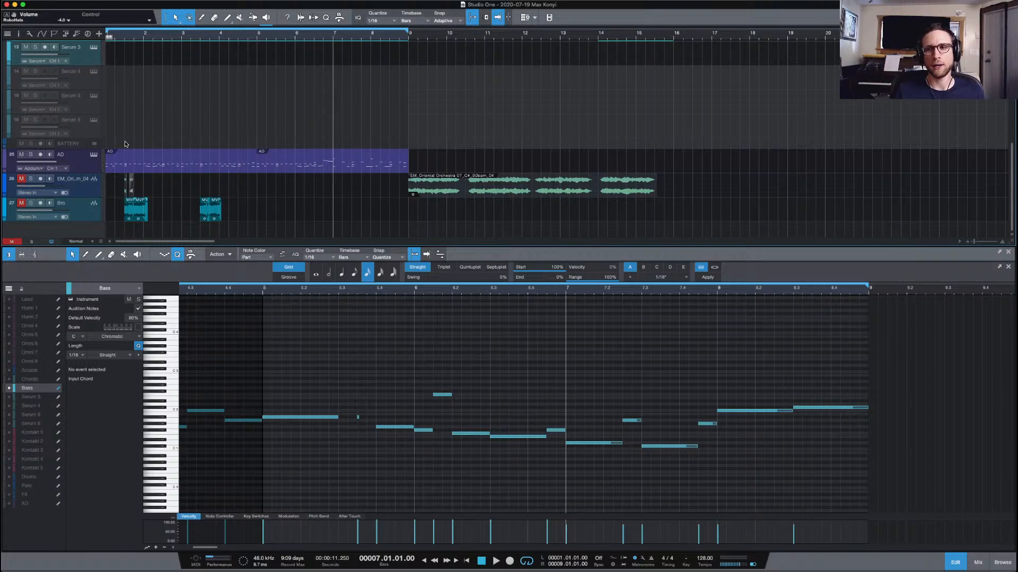
# Enable the Drums track inside the BATTERY folder and open its Battery 4 instrument
pyautogui.click(96, 145)
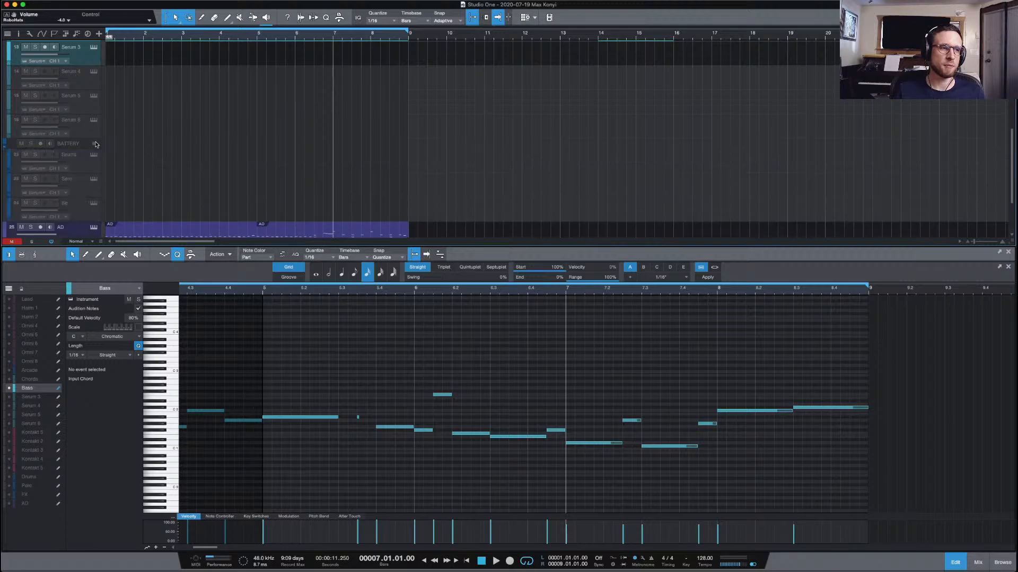
pyautogui.rightClick(85, 169)
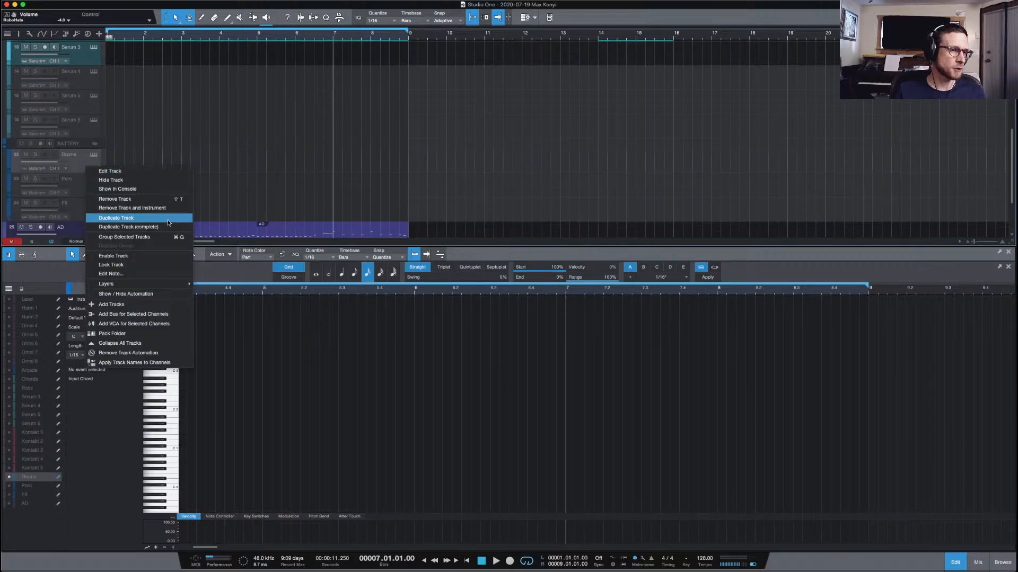
pyautogui.click(118, 215)
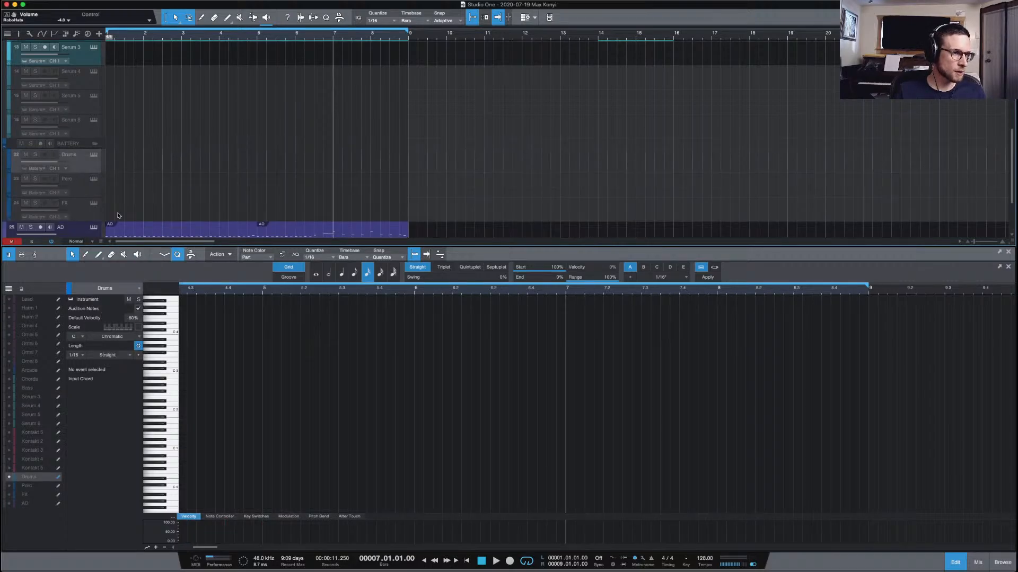
pyautogui.click(95, 162)
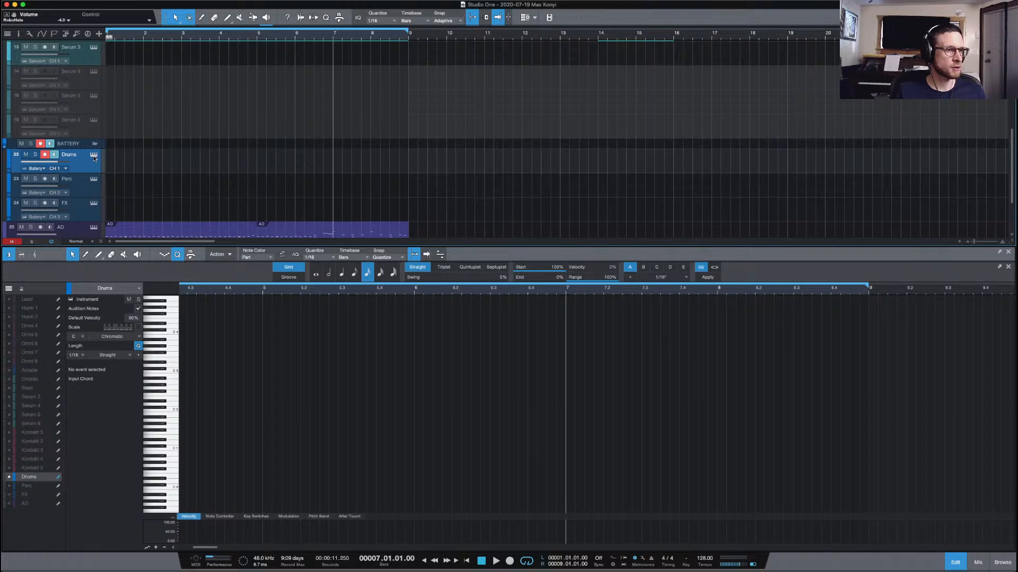
pyautogui.click(94, 155)
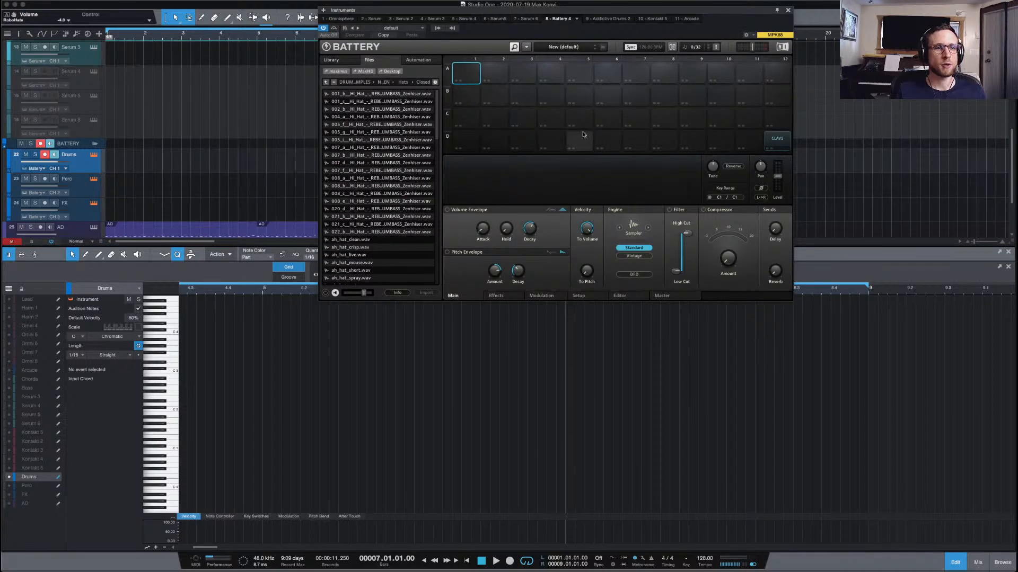
# Browse Battery's files up to the DRUMS AND SAMPLES folder and examine the Effects and Modulation pages
pyautogui.scroll(-1, 372, 195)
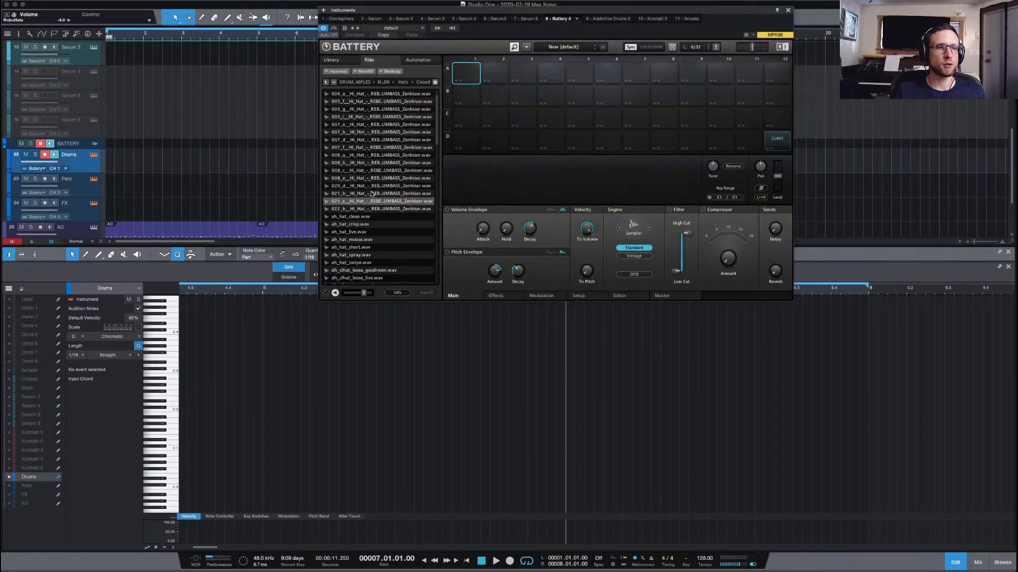
pyautogui.scroll(-1, 372, 194)
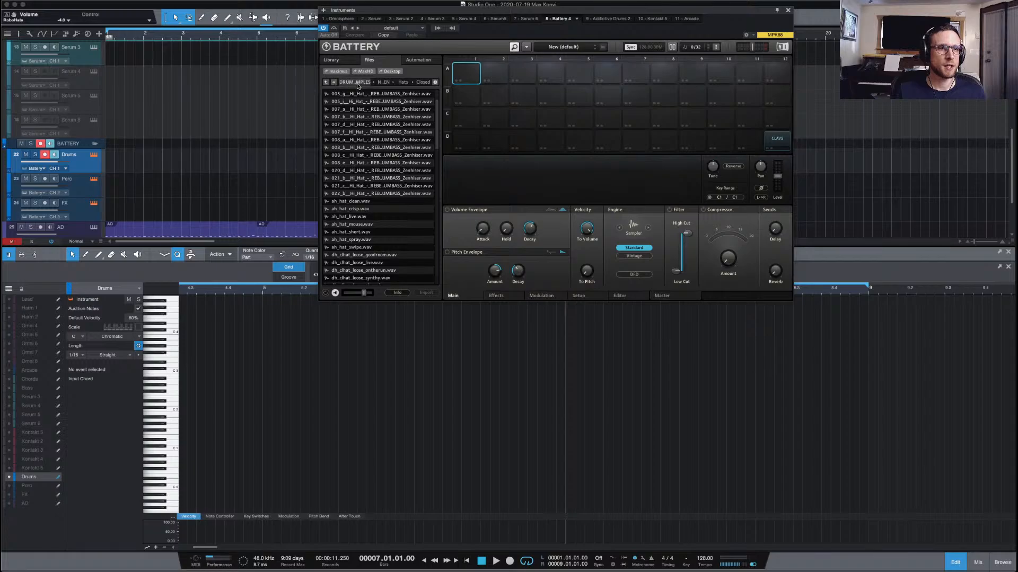
pyautogui.click(357, 83)
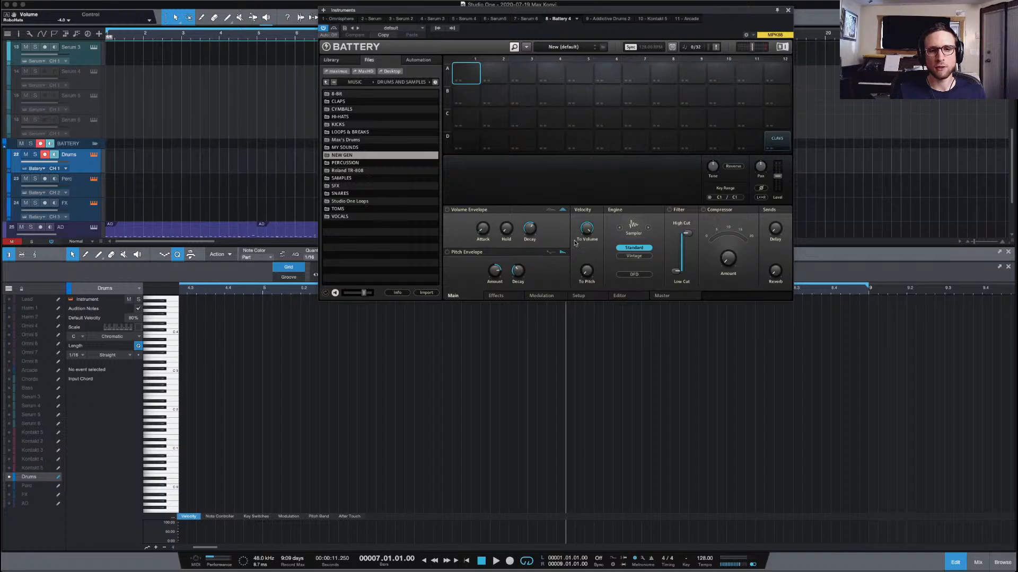
pyautogui.click(497, 295)
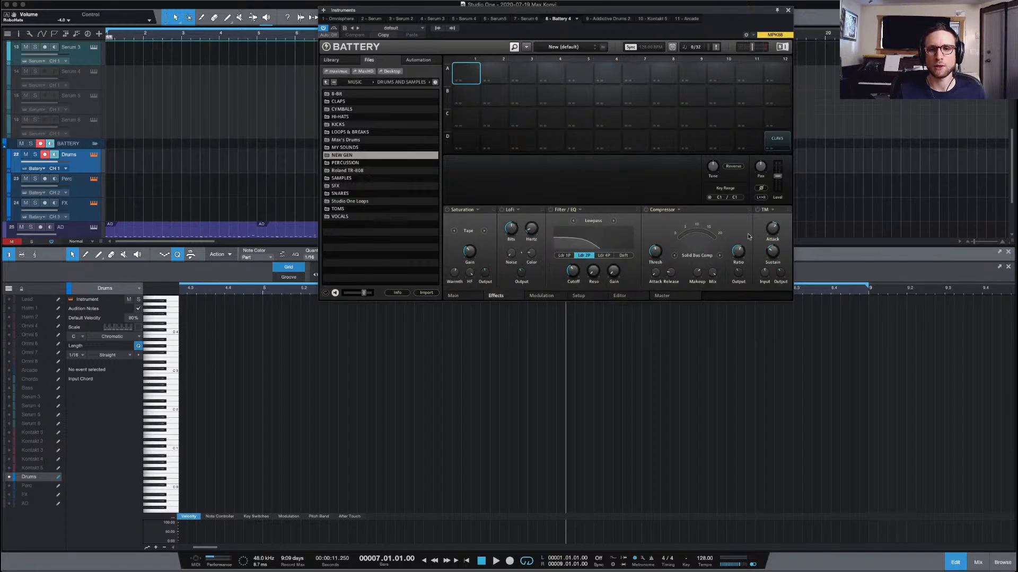
pyautogui.click(542, 297)
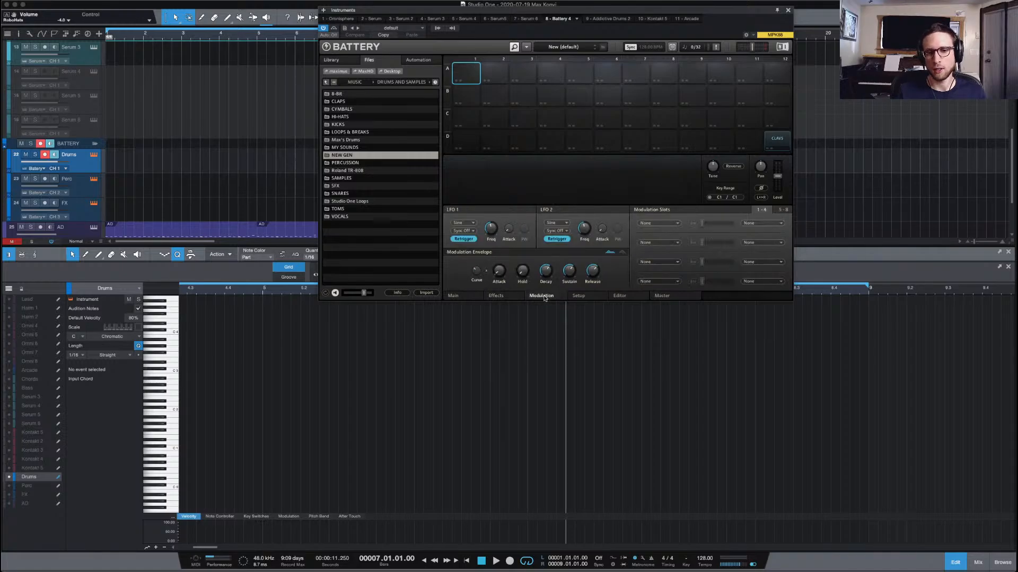
# Examine Battery's Setup and Editor pages and return to its Main page
pyautogui.click(579, 296)
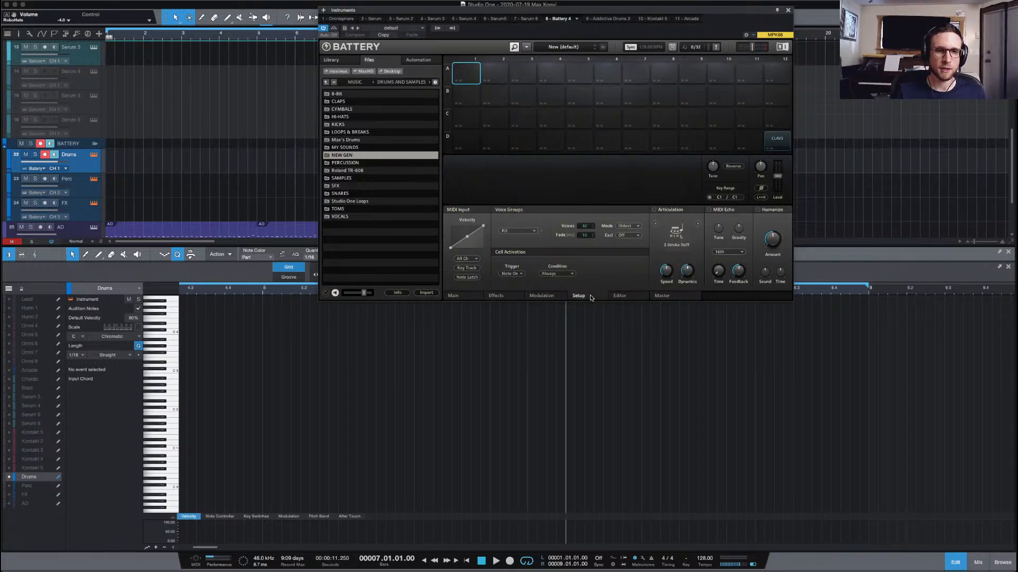
pyautogui.click(620, 297)
pyautogui.click(452, 297)
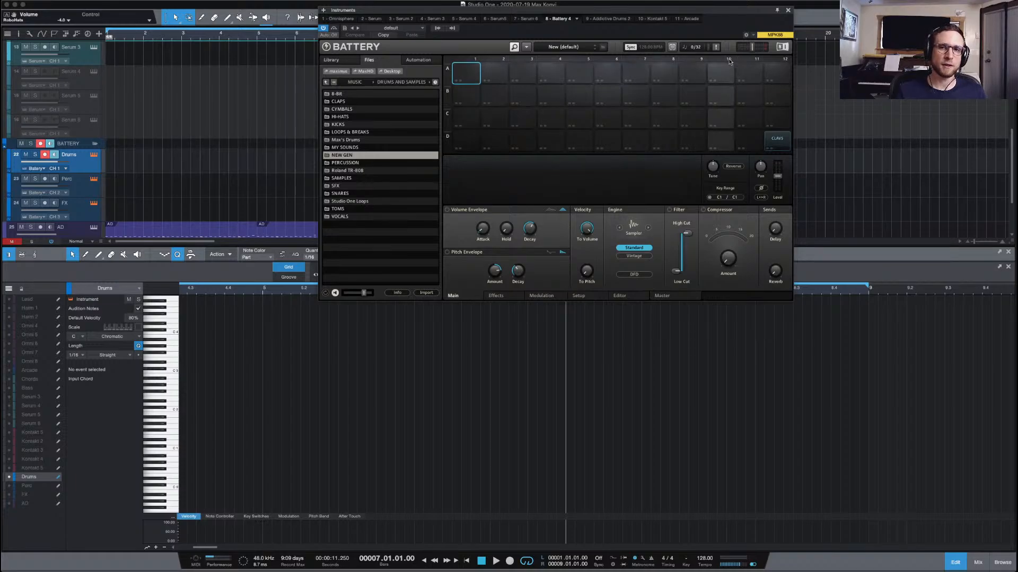
# Close the Battery instrument window and disable the Drums track
pyautogui.click(788, 11)
pyautogui.rightClick(84, 157)
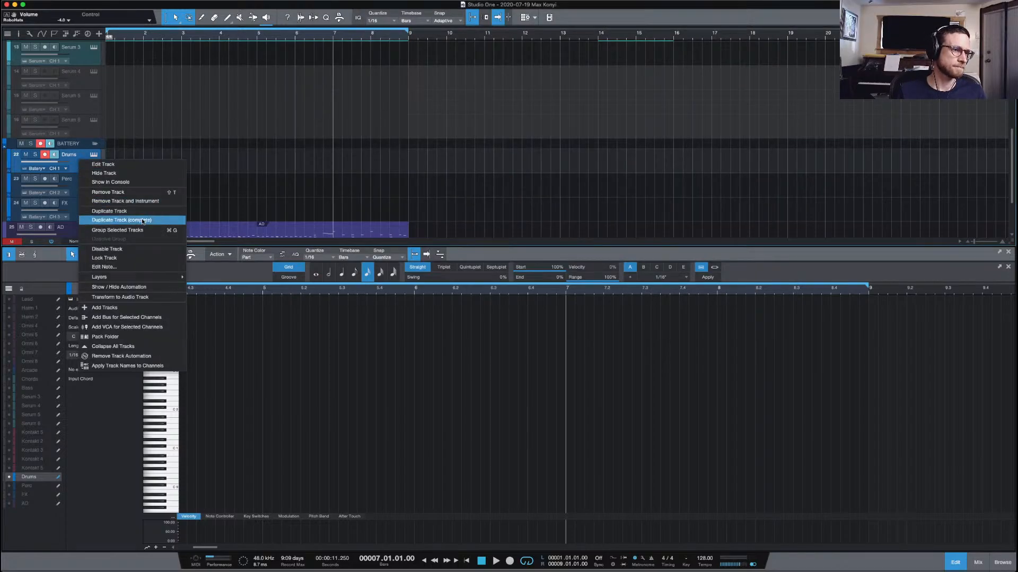
pyautogui.click(136, 251)
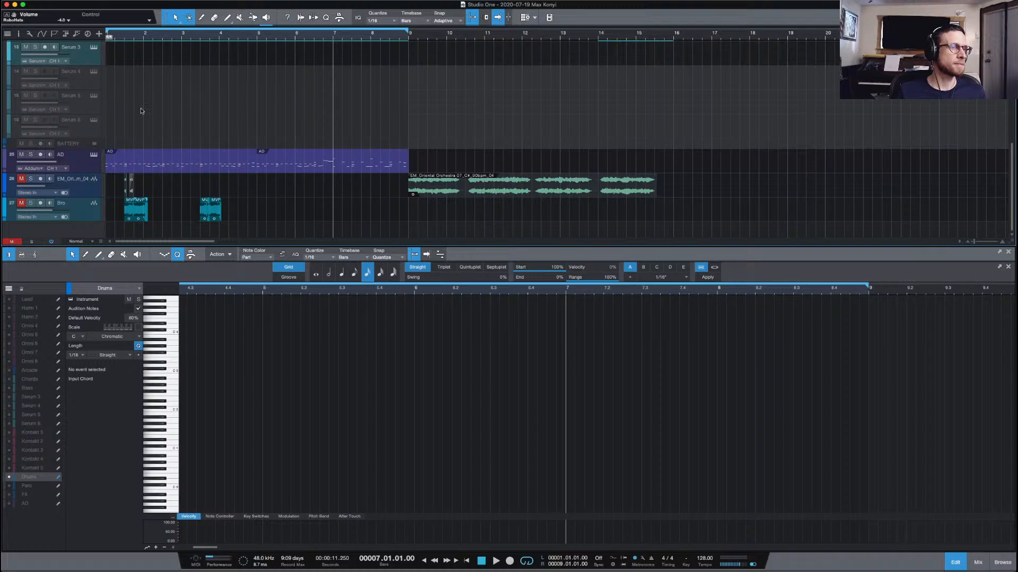
# Play back the arrangement through bars 7 and 8
pyautogui.press('space')
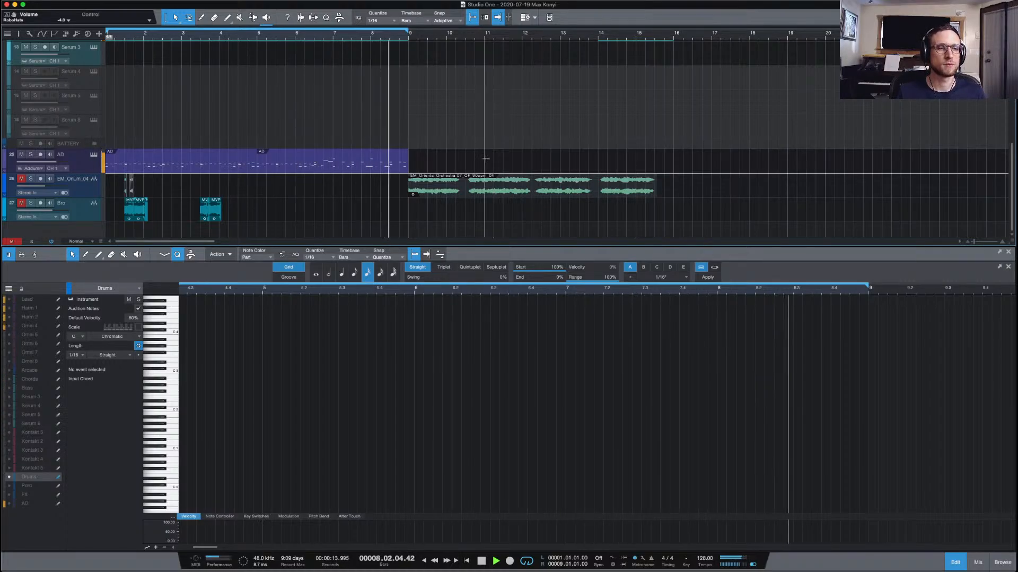
pyautogui.click(326, 36)
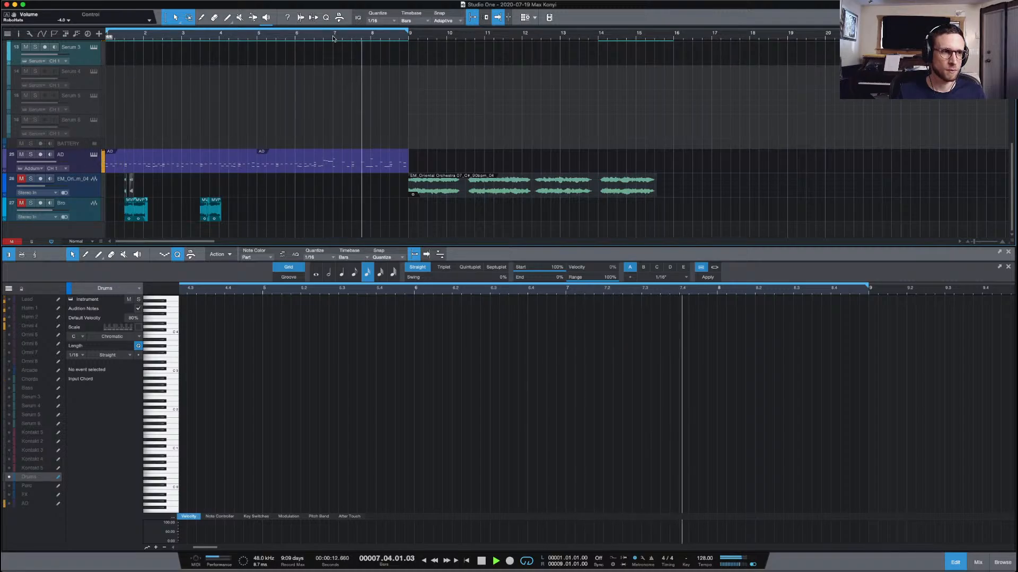
pyautogui.press('space')
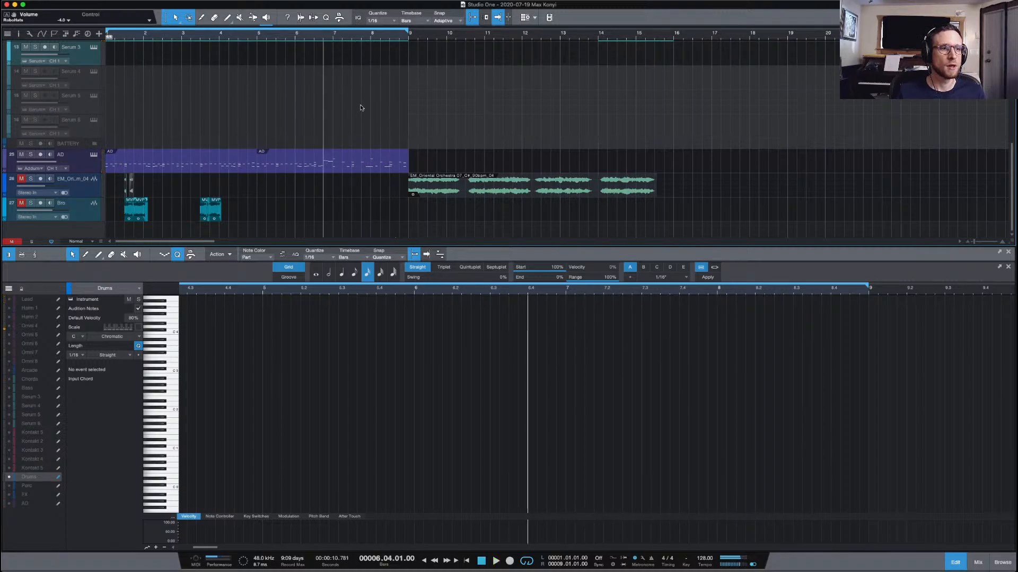
# Solo the Lead, Harm 1 and Harm 2 tracks in the OMNI folder while playing from bar 6
pyautogui.scroll(10, 361, 106)
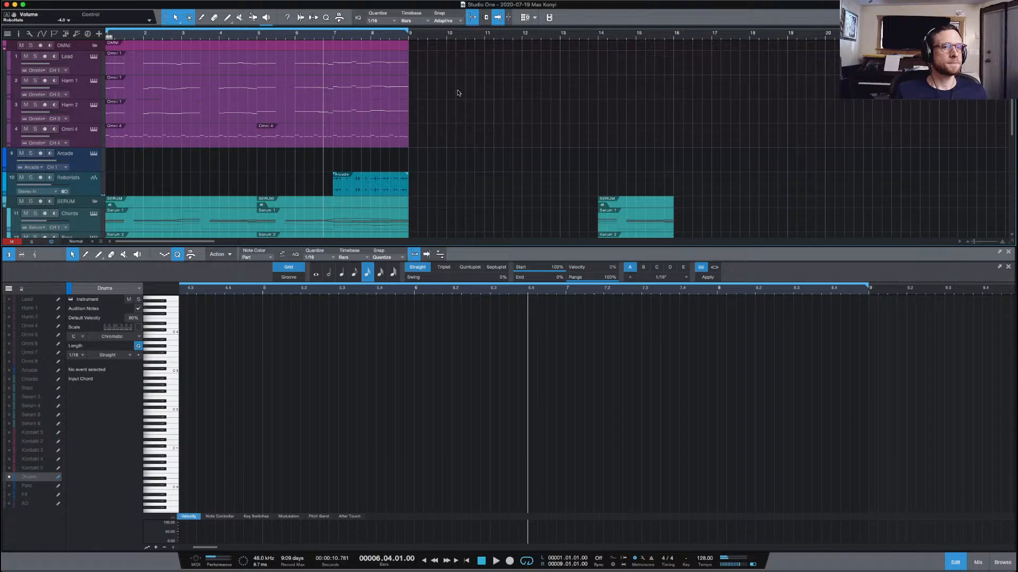
pyautogui.click(293, 35)
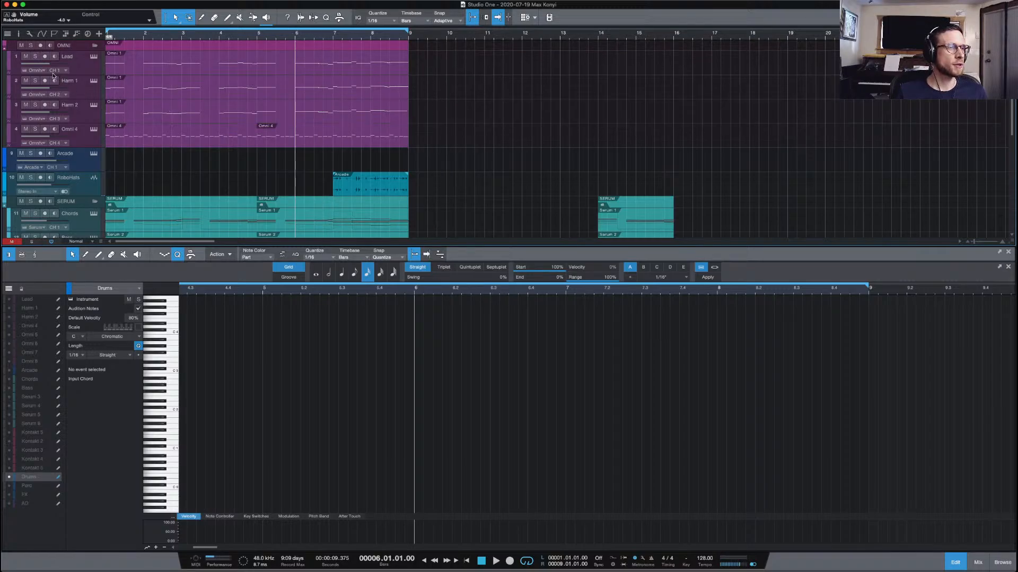
pyautogui.press('space')
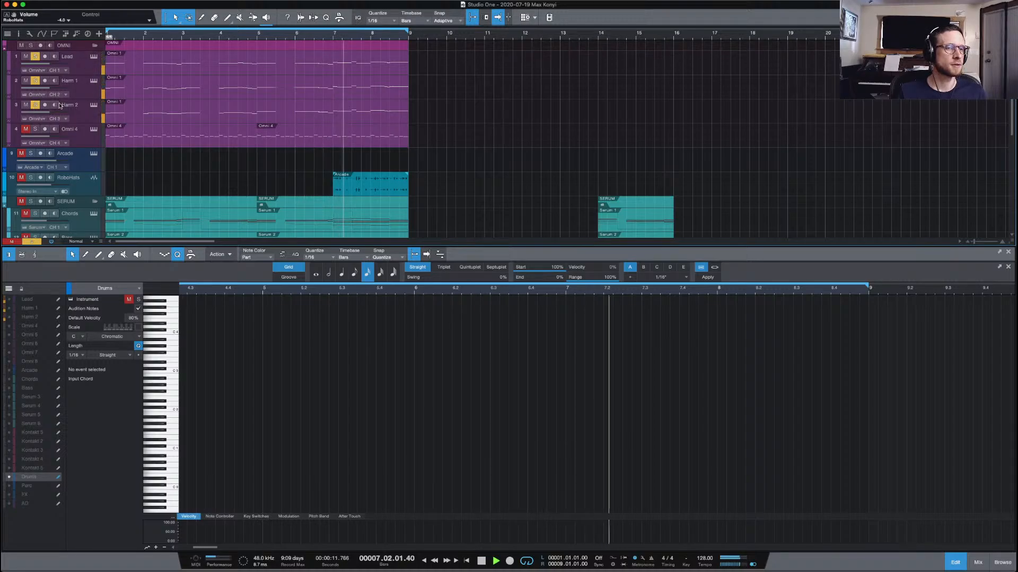
pyautogui.press('space')
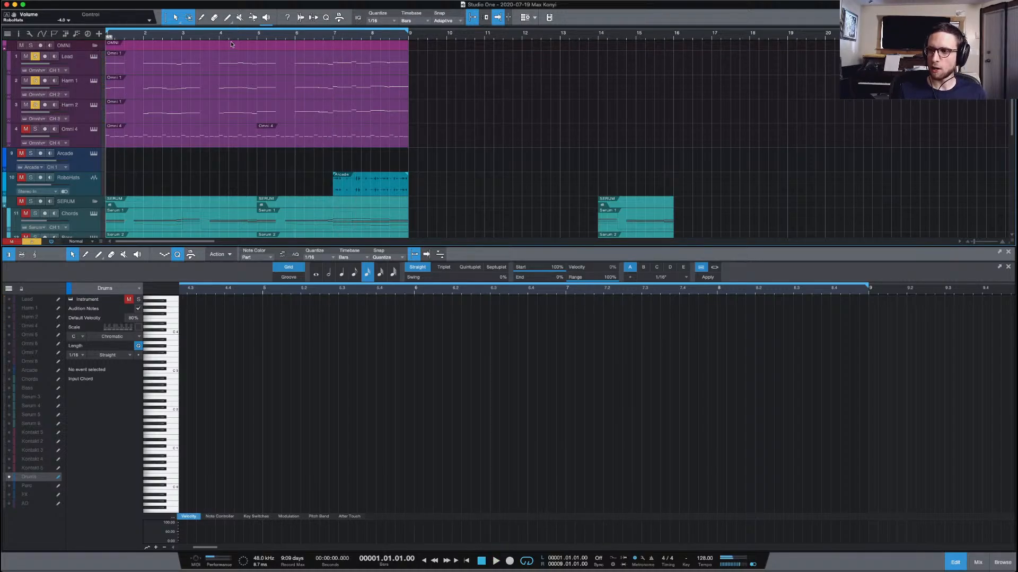
# Play the soloed lead and harmony parts from the start of the song
pyautogui.press('Home')
pyautogui.press('space')
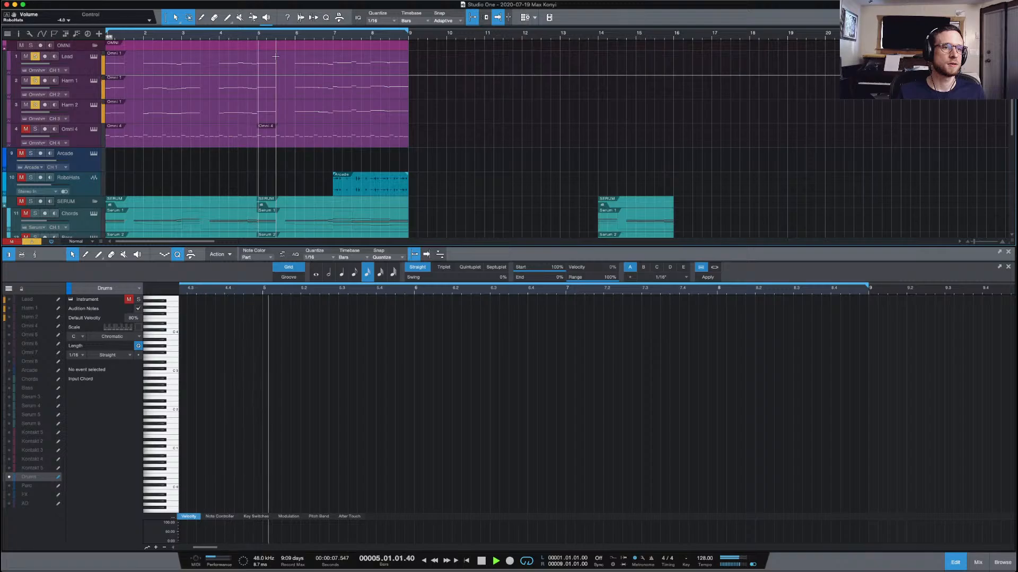
pyautogui.press('space')
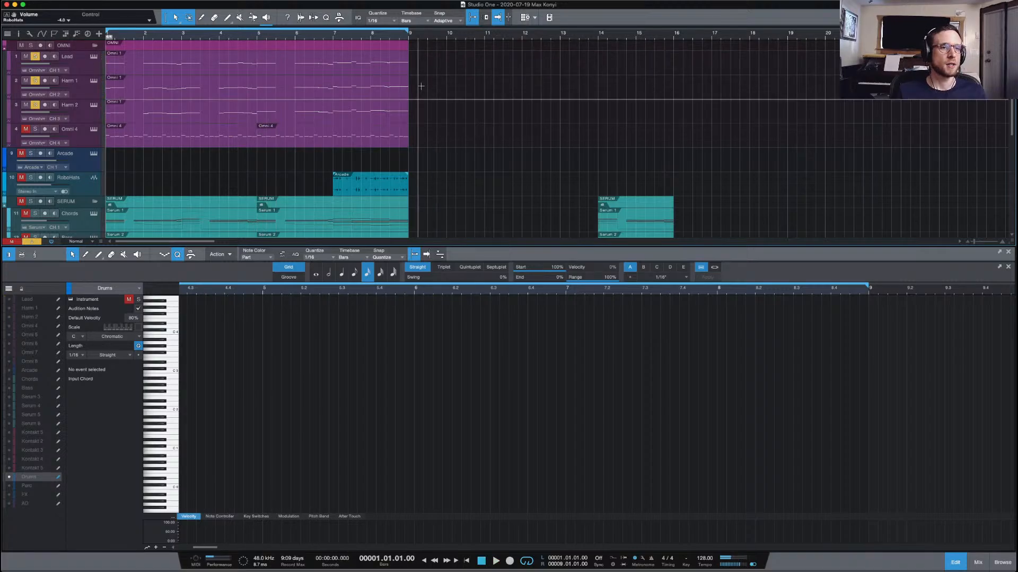
# Replace the Harm 1 and Harm 2 parts in bars 5 to 8 with duplicates of their first four bars and replay them from bar 5
pyautogui.moveTo(419, 122); pyautogui.dragTo(196, 110)
pyautogui.press('Delete')
pyautogui.click(251, 107)
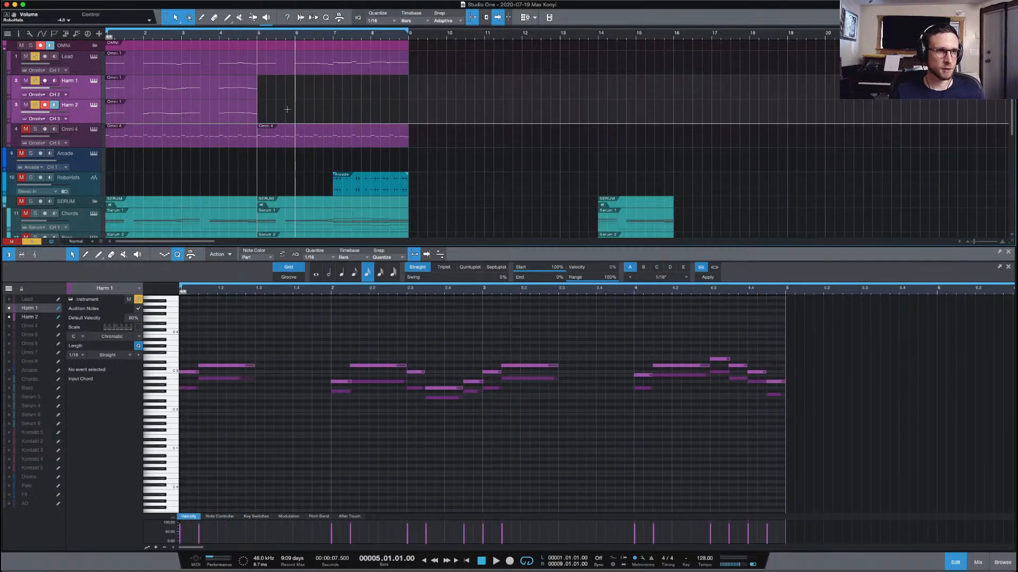
pyautogui.press('d')
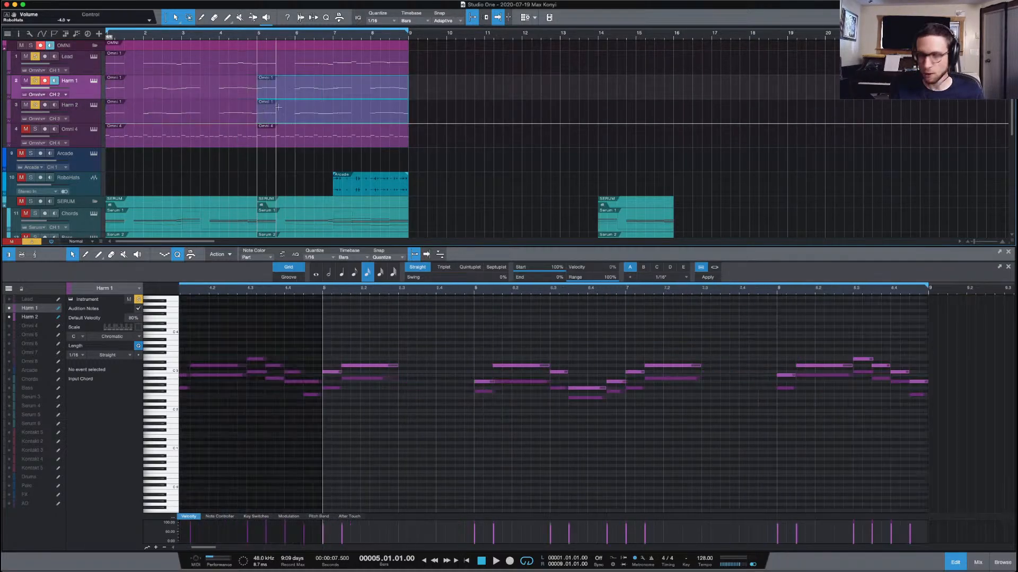
pyautogui.click(454, 104)
pyautogui.press('space')
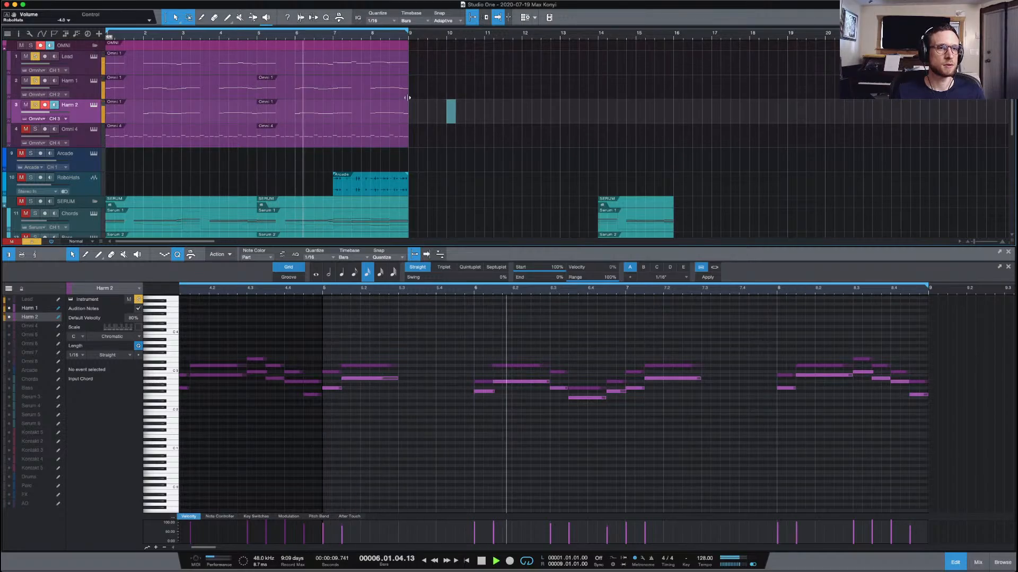
pyautogui.press('space')
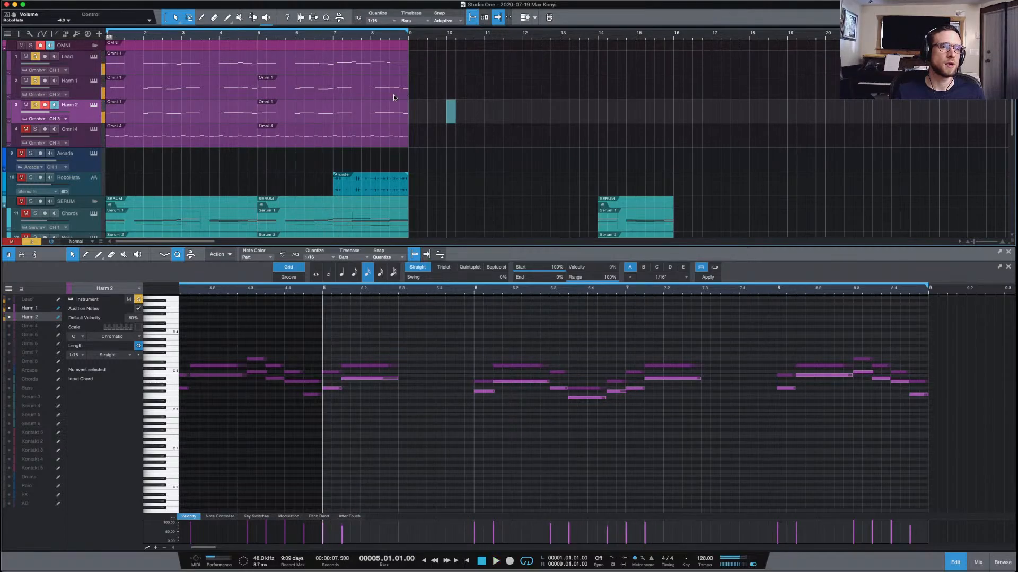
# Show only the Harm 1 part of bars 5 to 8 in the note editor and play it from 6.3.3
pyautogui.click(380, 94)
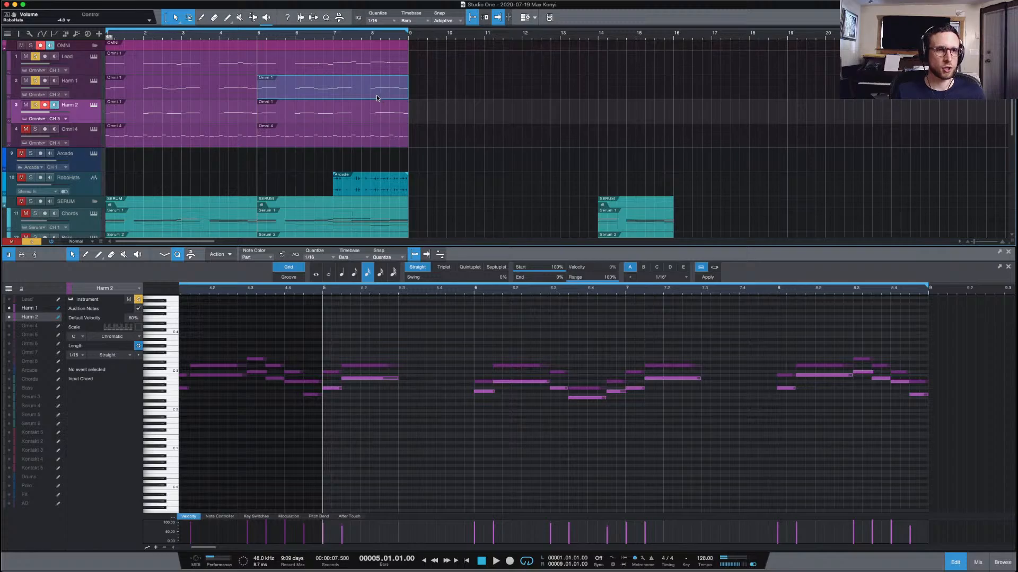
pyautogui.click(372, 101)
pyautogui.click(373, 93)
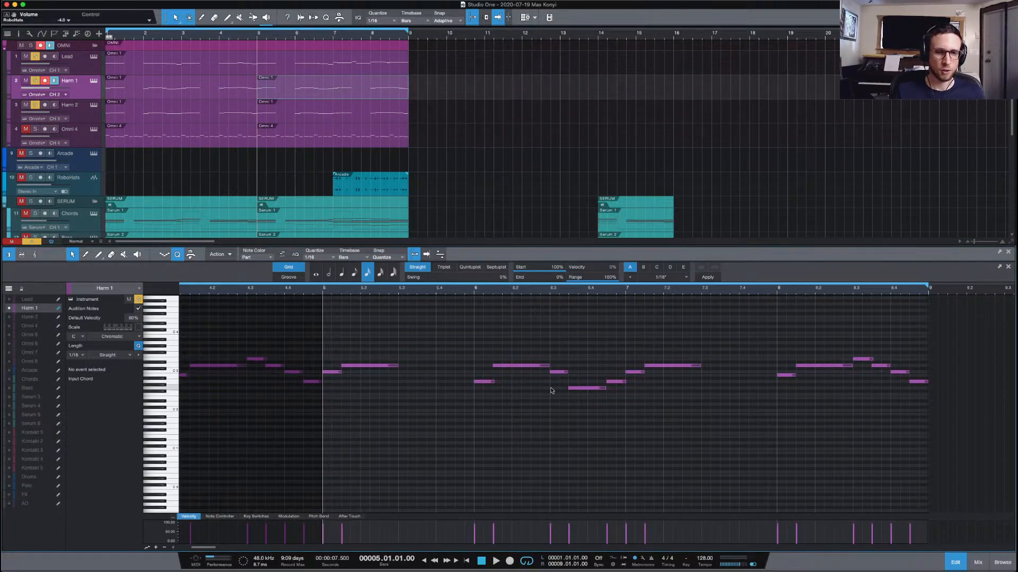
pyautogui.click(571, 289)
pyautogui.press('space')
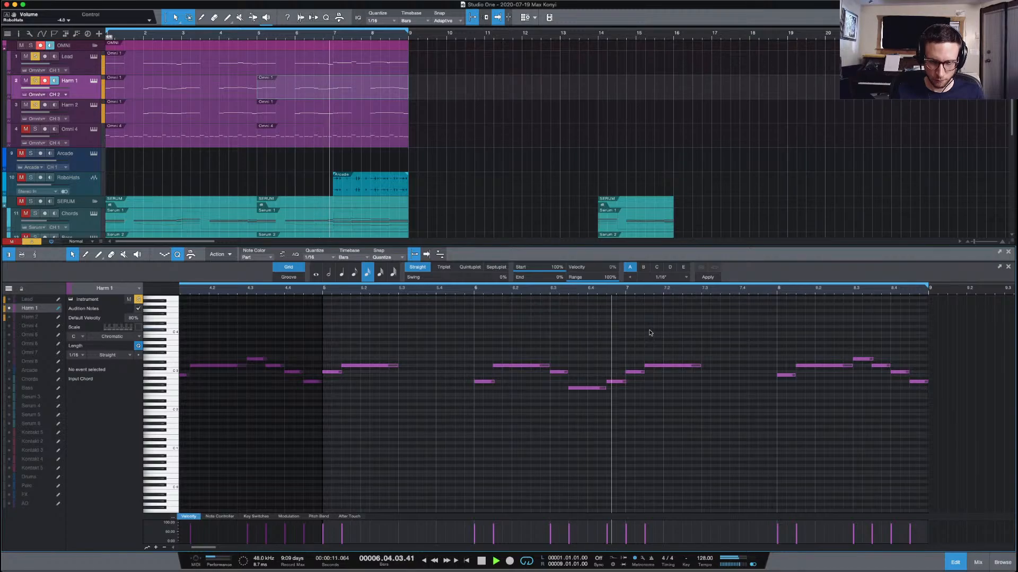
pyautogui.press('space')
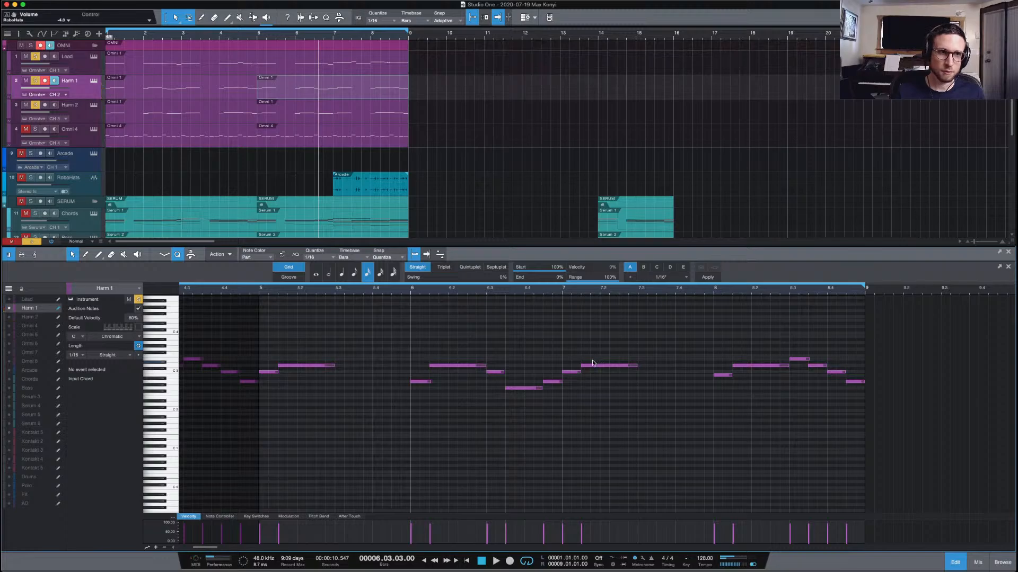
pyautogui.press('space')
pyautogui.press('space')
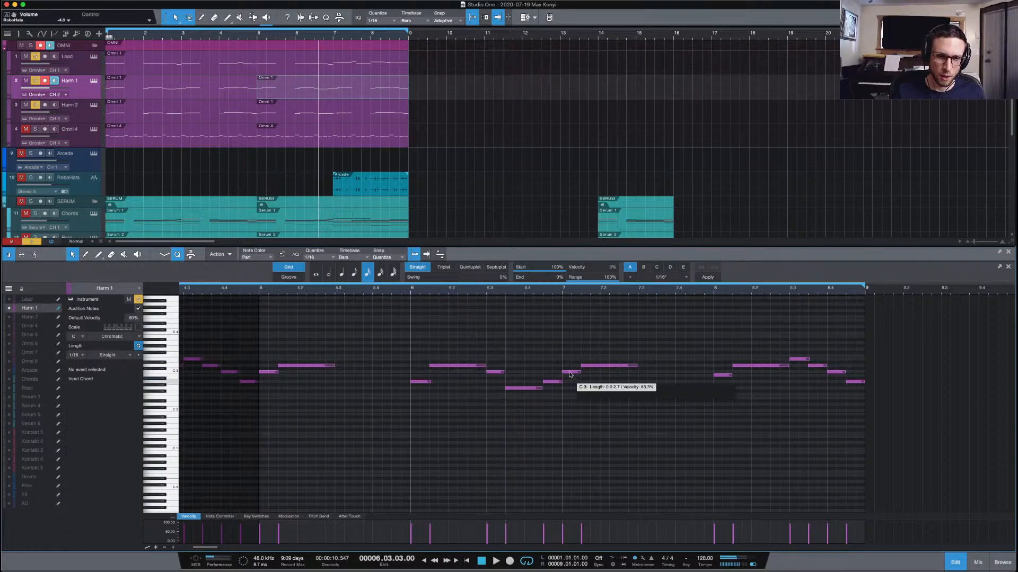
# Delete Harm 1's D 3 note in bar 7, extend the C 3 note over two beats, duplicate it up to bar 8 and replay
pyautogui.click(595, 365)
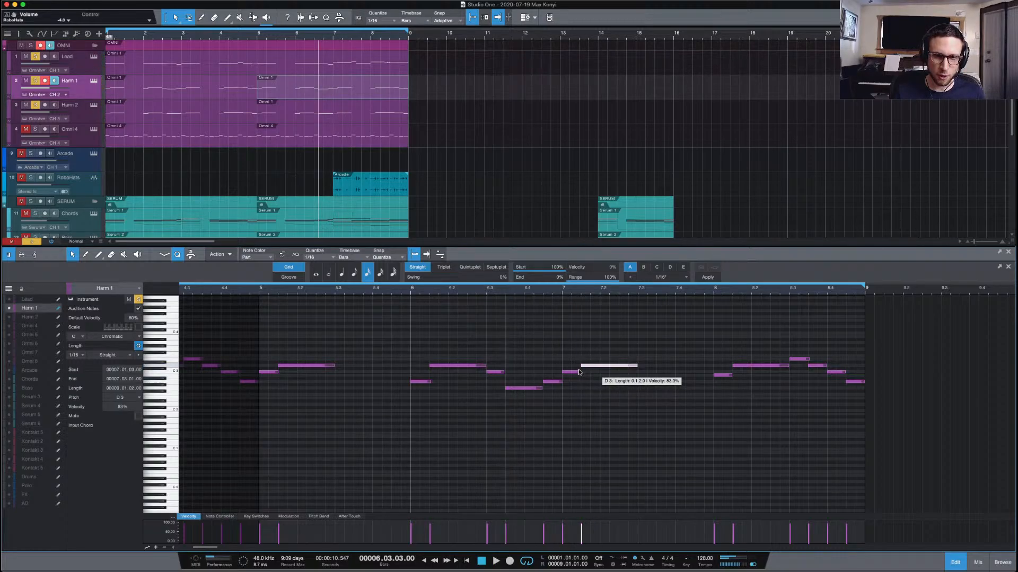
pyautogui.click(551, 382)
pyautogui.press('Right')
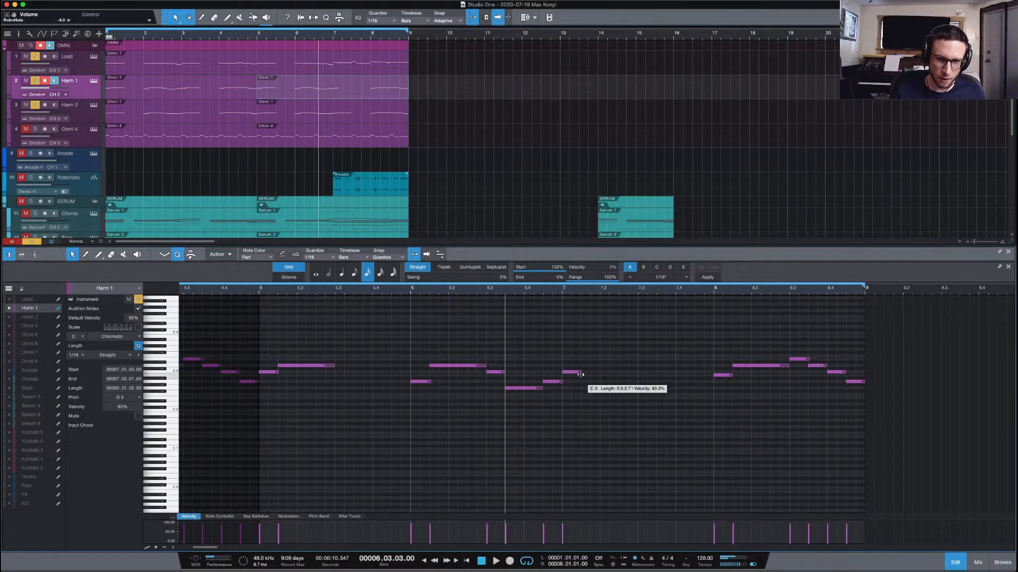
pyautogui.moveTo(580, 372); pyautogui.dragTo(636, 379)
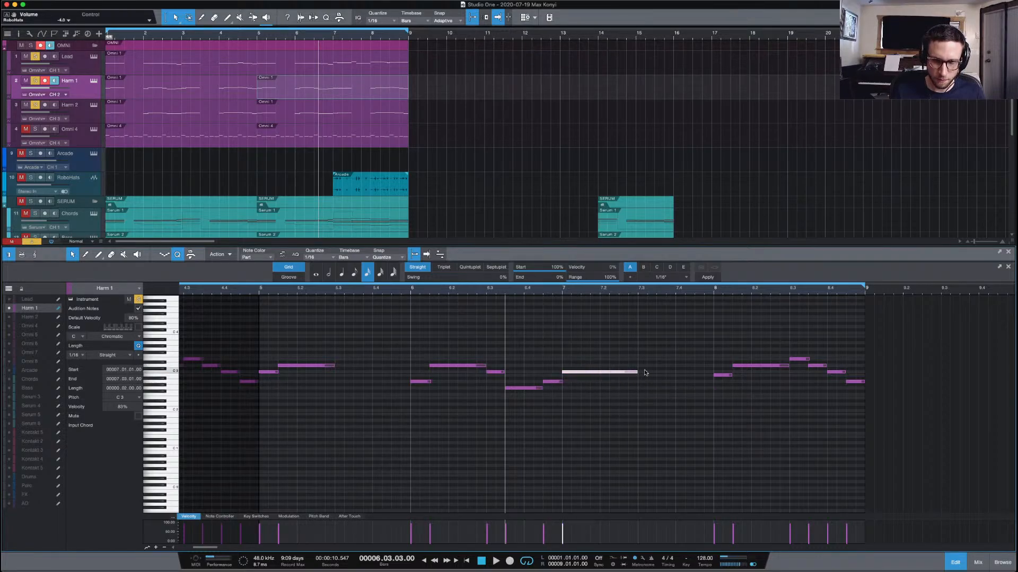
pyautogui.press('d')
pyautogui.press('space')
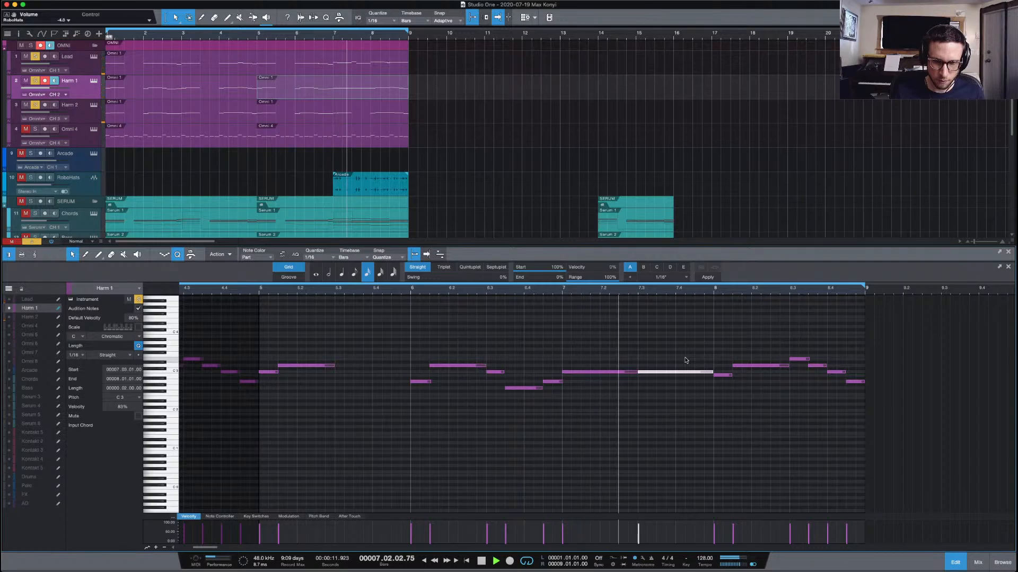
pyautogui.press('space')
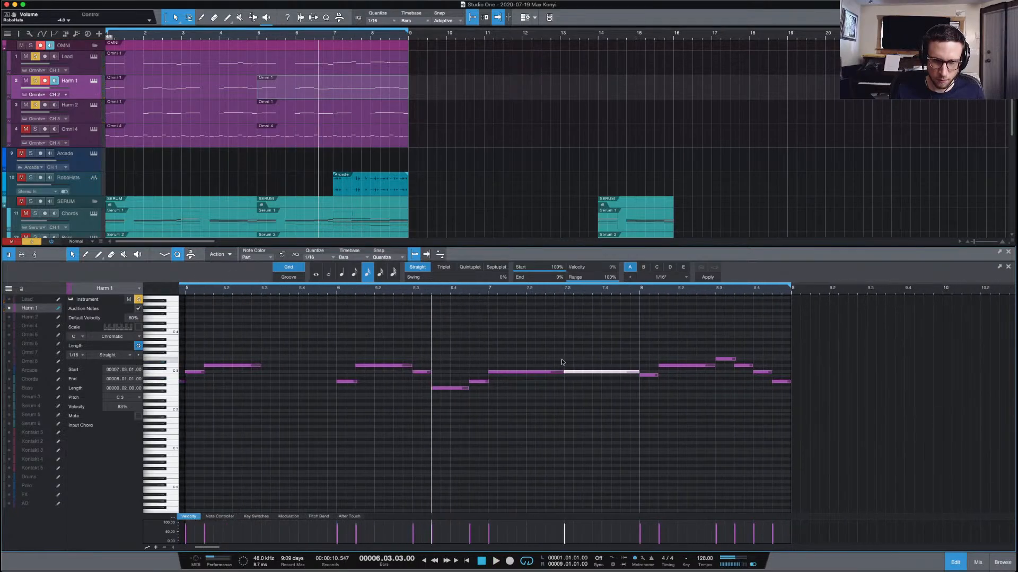
# Merge the two C 3 notes in bar 7 of Harm 1 into one bar-long note
pyautogui.moveTo(546, 357); pyautogui.dragTo(609, 386)
pyautogui.press('g')
pyautogui.click(606, 348)
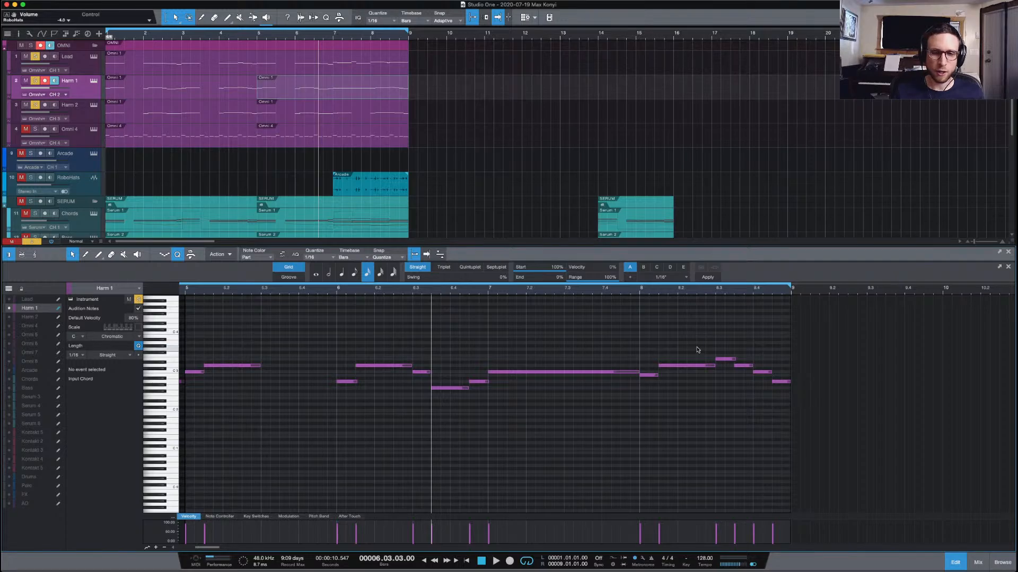
# Replace Harm 1's bar 8 notes with a duplicate of the bar-long C 3 note, raised to D 3
pyautogui.moveTo(646, 342); pyautogui.dragTo(843, 442)
pyautogui.press('Delete')
pyautogui.click(610, 372)
pyautogui.click(612, 378)
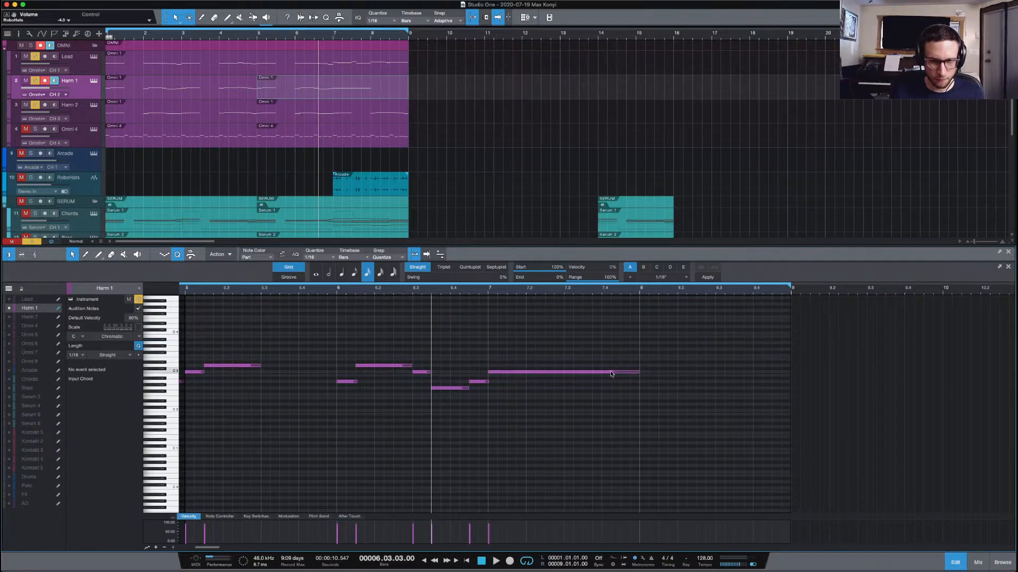
pyautogui.click(601, 372)
pyautogui.press('d')
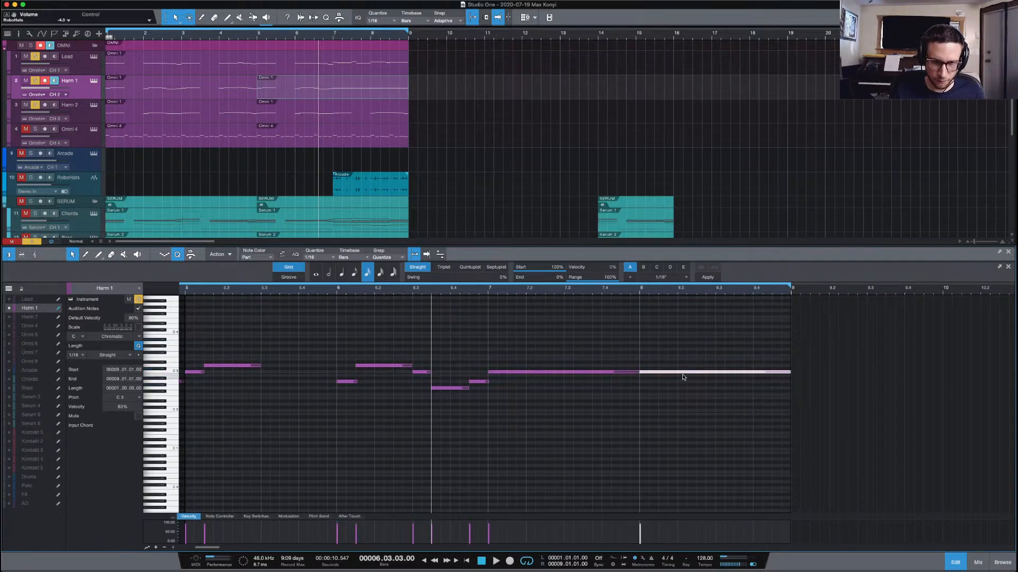
pyautogui.moveTo(682, 377); pyautogui.dragTo(669, 371)
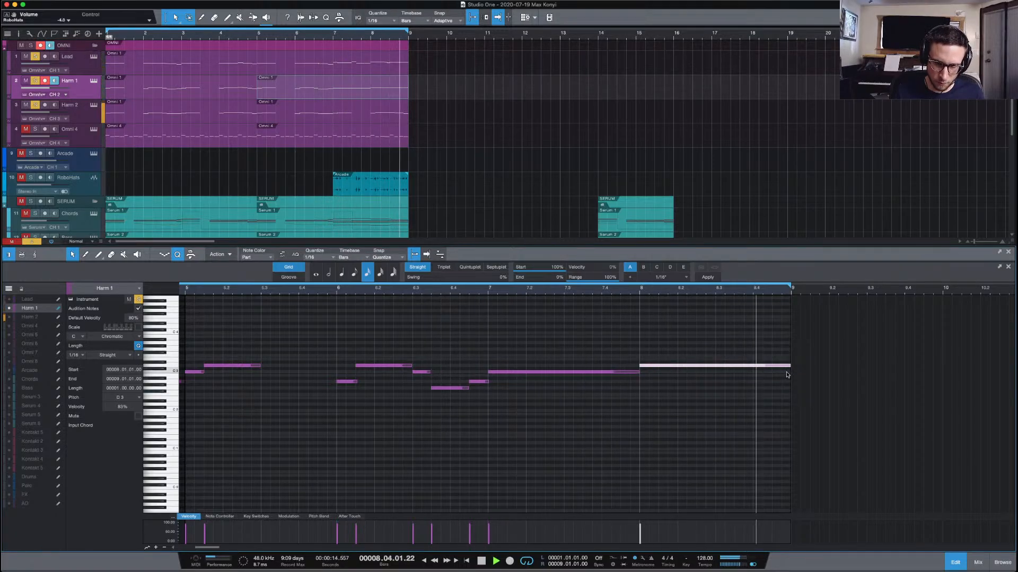
# Replay the Harm 1 ending, split its bar 8 D 3 note at 8.3 and raise the second half to E 3
pyautogui.press('space')
pyautogui.press('space')
pyautogui.click(738, 355)
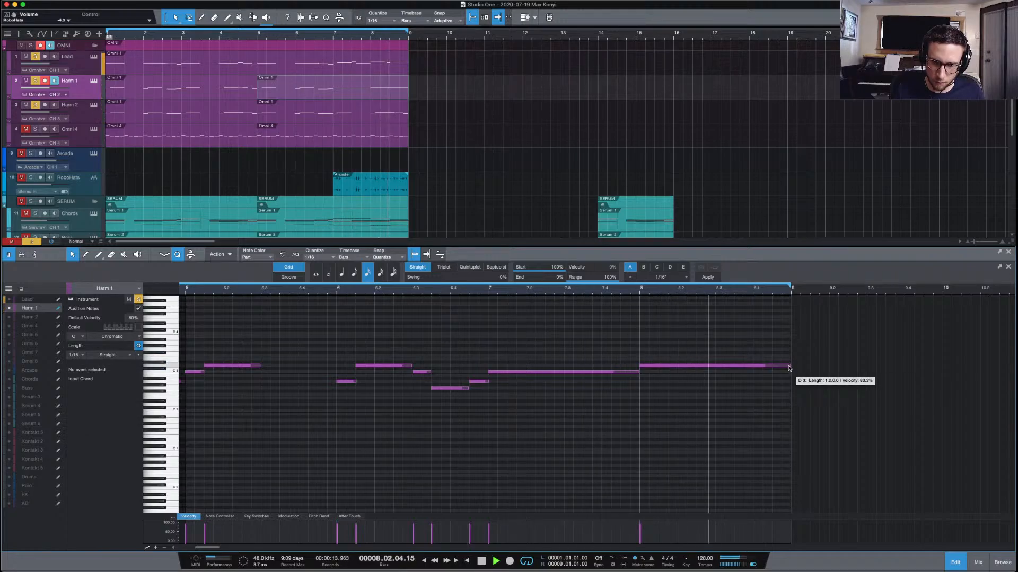
pyautogui.press('space')
pyautogui.click(763, 366)
pyautogui.keyDown('alt'); pyautogui.click(715, 365); pyautogui.keyUp('alt')
pyautogui.moveTo(735, 365); pyautogui.dragTo(735, 361)
# Open the Harm 2 part of bars 5 to 8 and delete its bar 8 notes
pyautogui.click(351, 115)
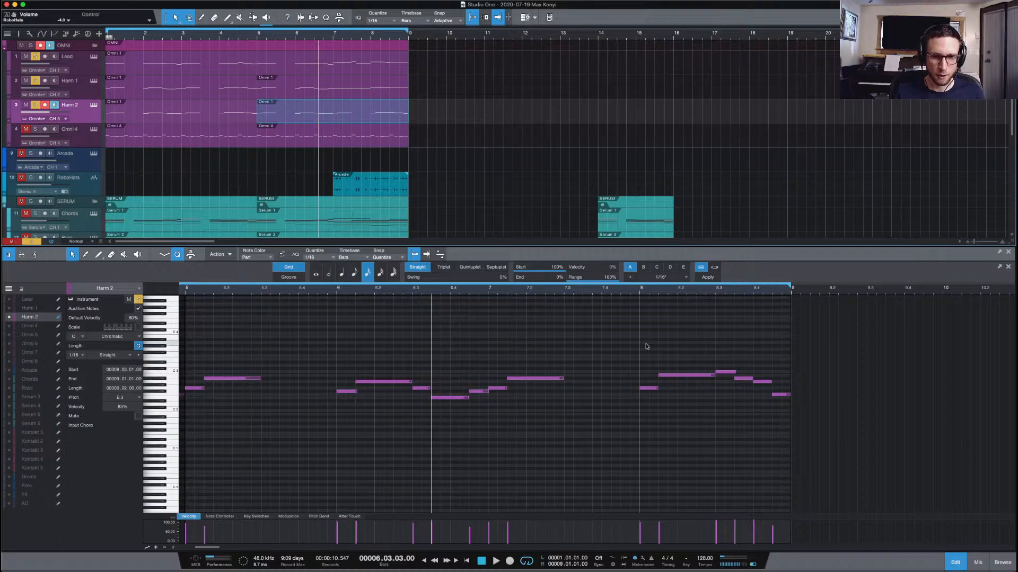
pyautogui.moveTo(646, 347); pyautogui.dragTo(902, 496)
pyautogui.press('Delete')
# Replay the phrase and move both Harm 2 notes in bar 7 to A 2
pyautogui.click(534, 378)
pyautogui.press('space')
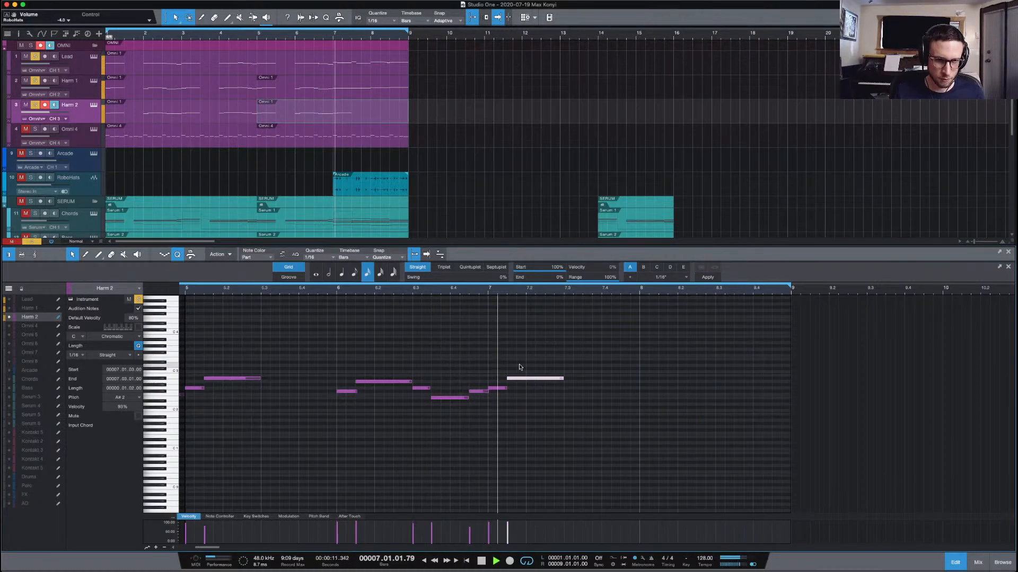
pyautogui.press('space')
pyautogui.moveTo(518, 380); pyautogui.dragTo(578, 397)
pyautogui.click(500, 390)
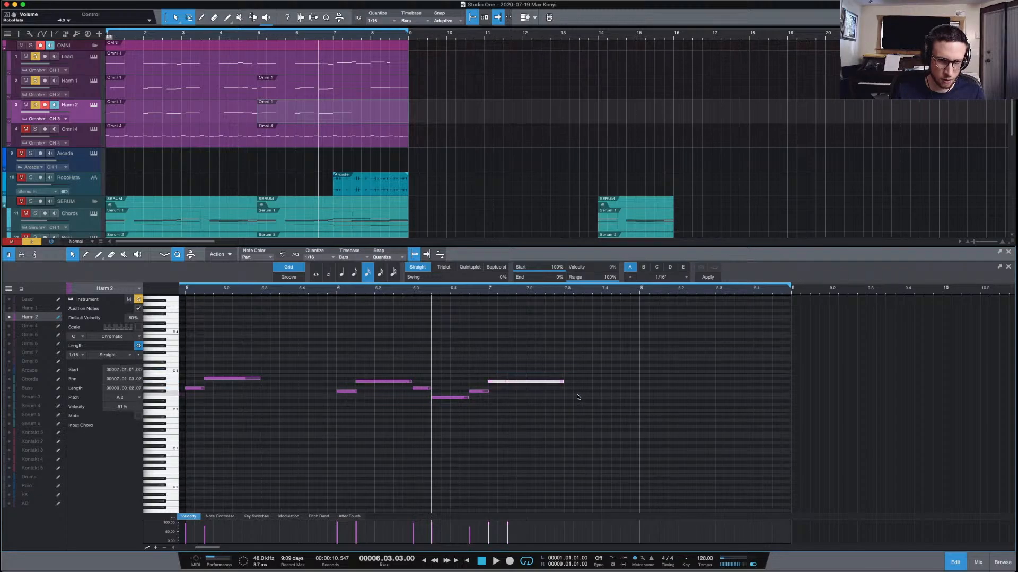
# Merge Harm 2's two bar 7 A 2 notes, then duplicate the result to a G# 2 at 7.3 and a G 2 at bar 8
pyautogui.press('g')
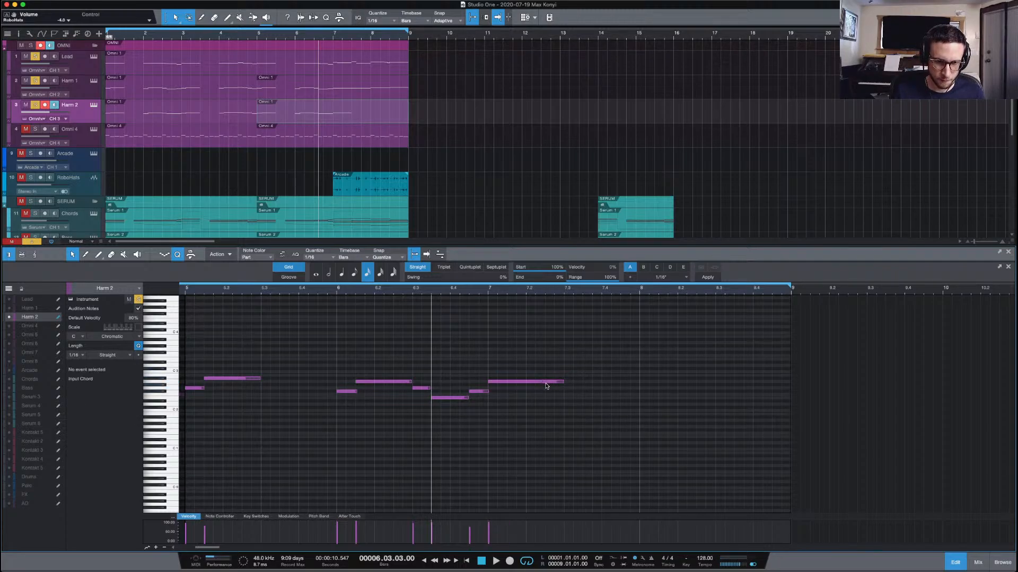
pyautogui.press('d')
pyautogui.press('Down')
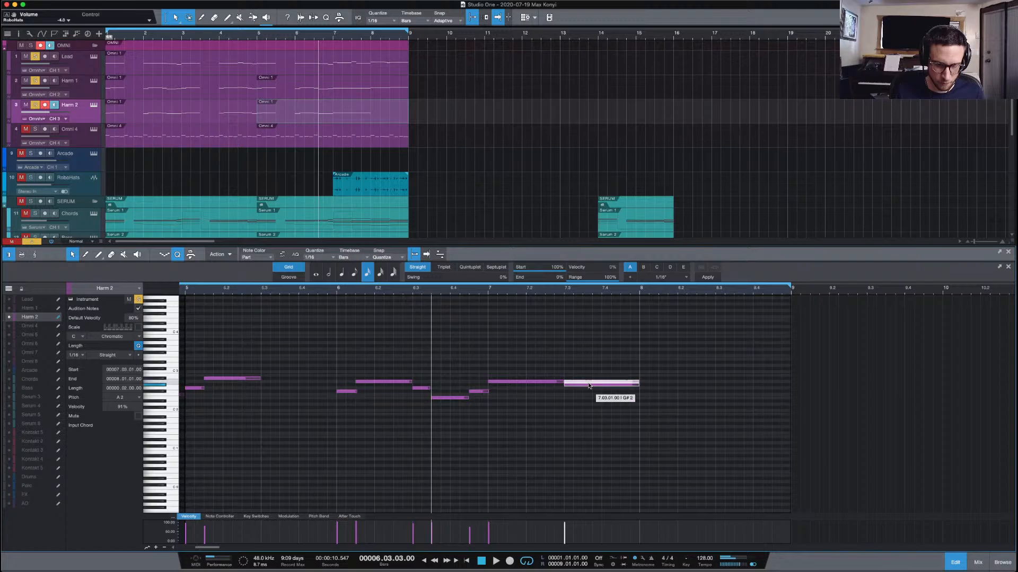
pyautogui.press('d')
pyautogui.press('Down')
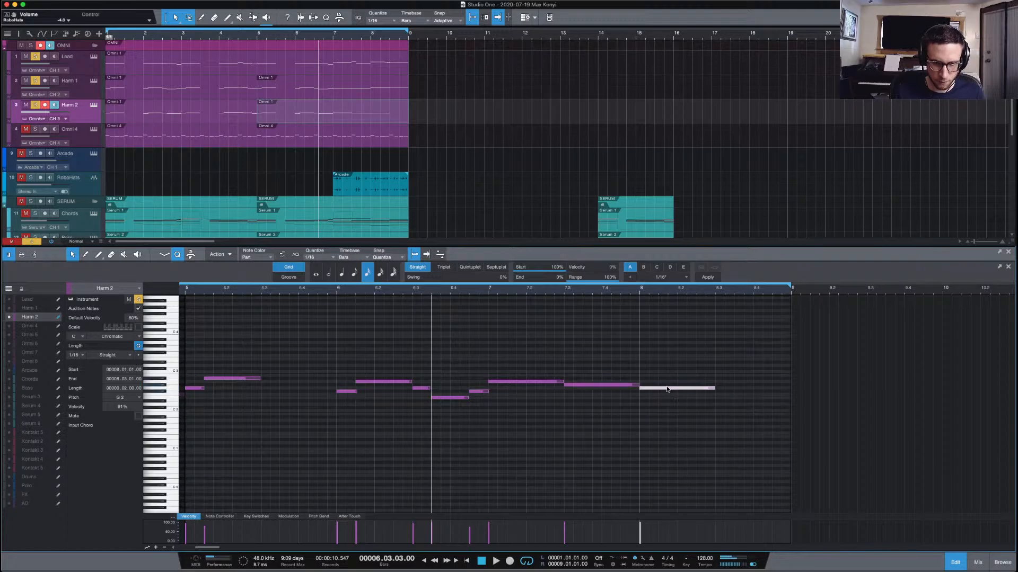
# Duplicate Harm 2's G 2 note to 8.3, raise the copy to A 2 and replay the phrase
pyautogui.press('d')
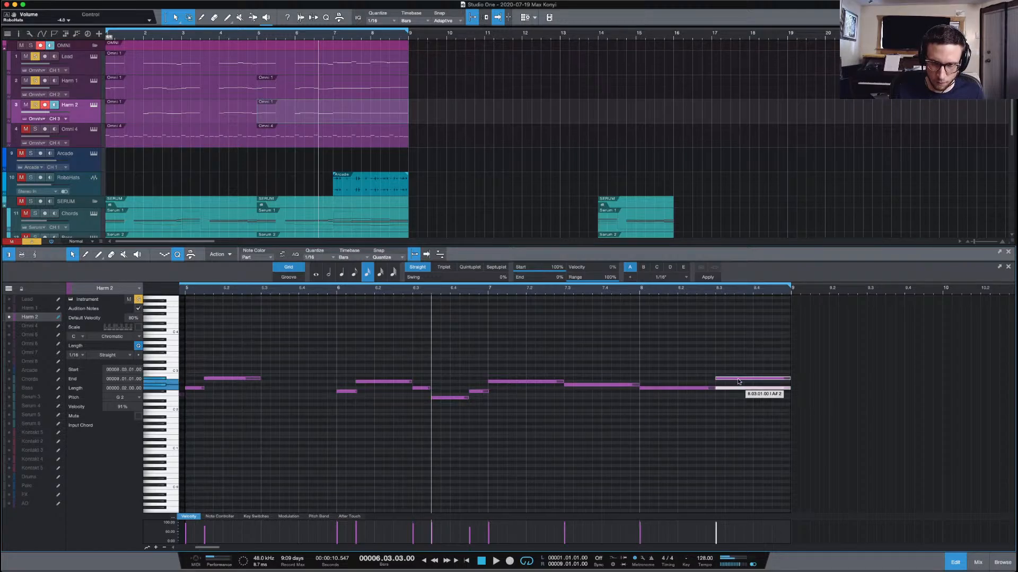
pyautogui.press('Up')
pyautogui.press('Up')
pyautogui.click(723, 357)
pyautogui.press('space')
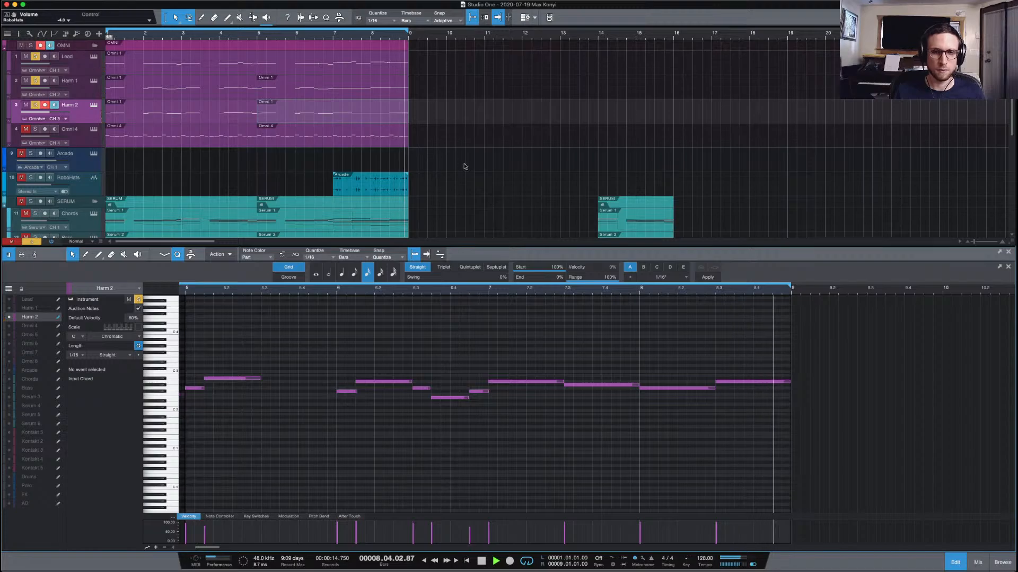
pyautogui.press('space')
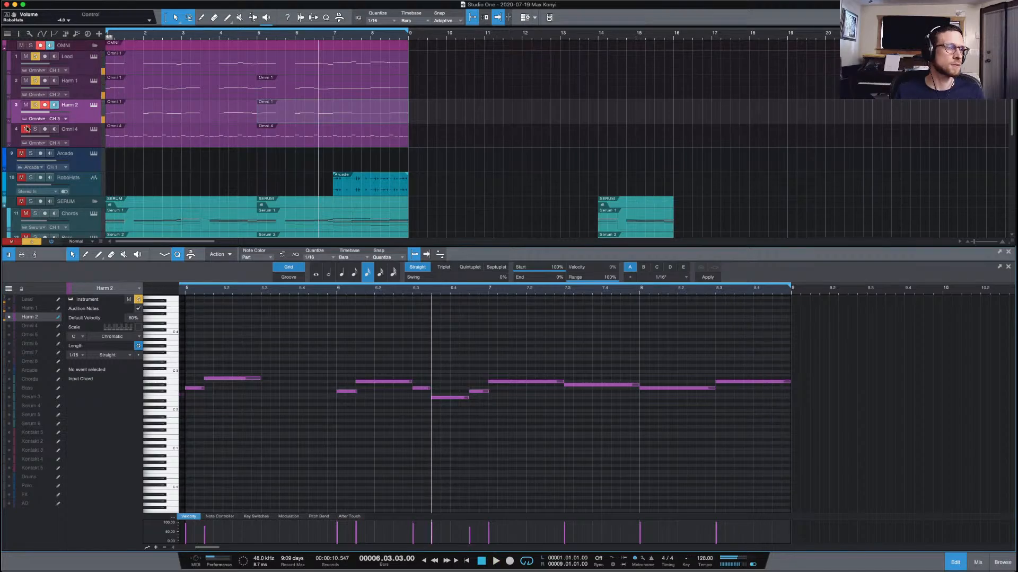
# Clear all track solos and play back the full mix of the eight-bar idea
pyautogui.click(31, 242)
pyautogui.press('space')
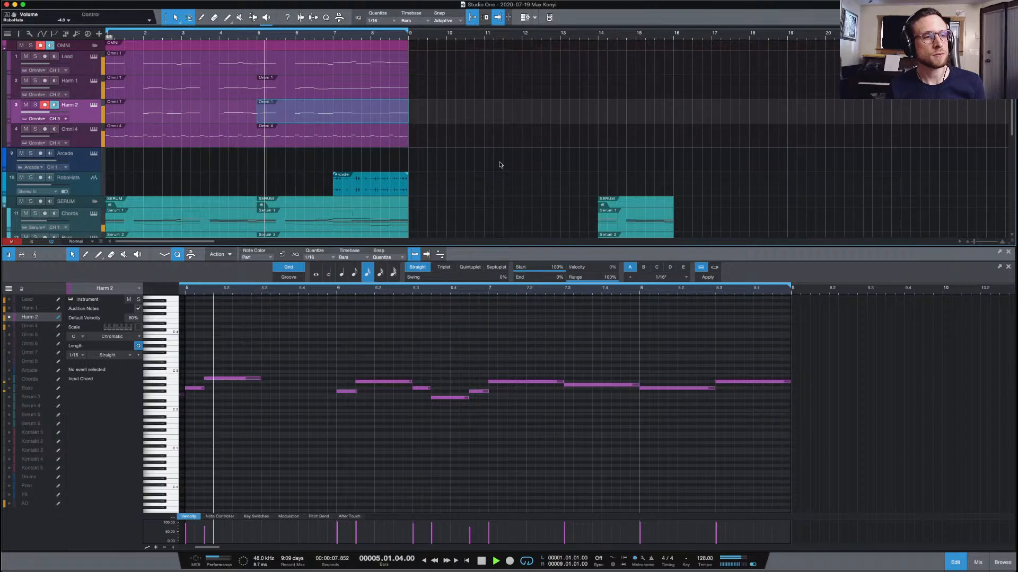
pyautogui.press('space')
# Open the Arcade track's instrument and switch it to its content browser
pyautogui.click(87, 165)
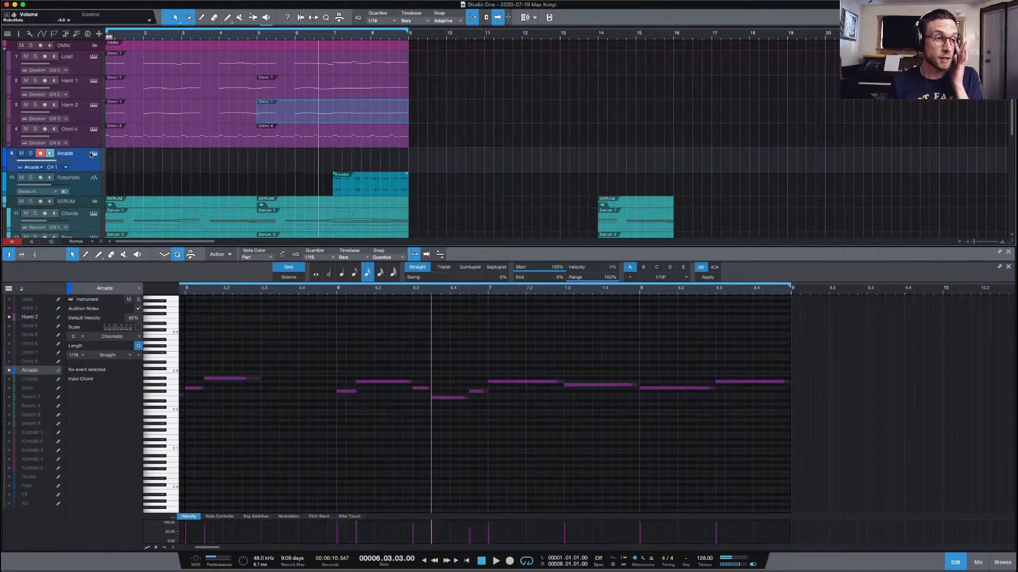
pyautogui.press('F11')
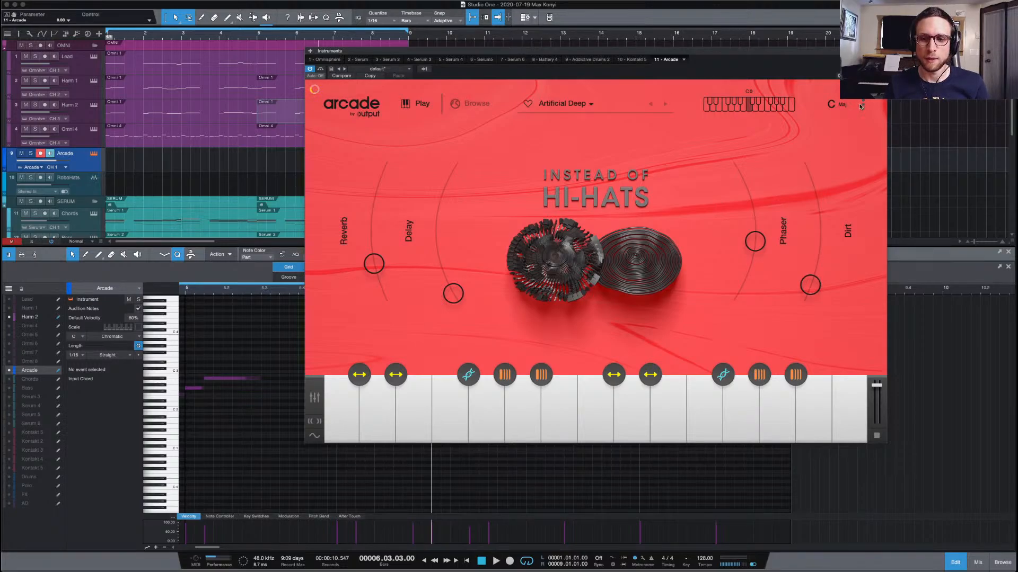
pyautogui.click(374, 113)
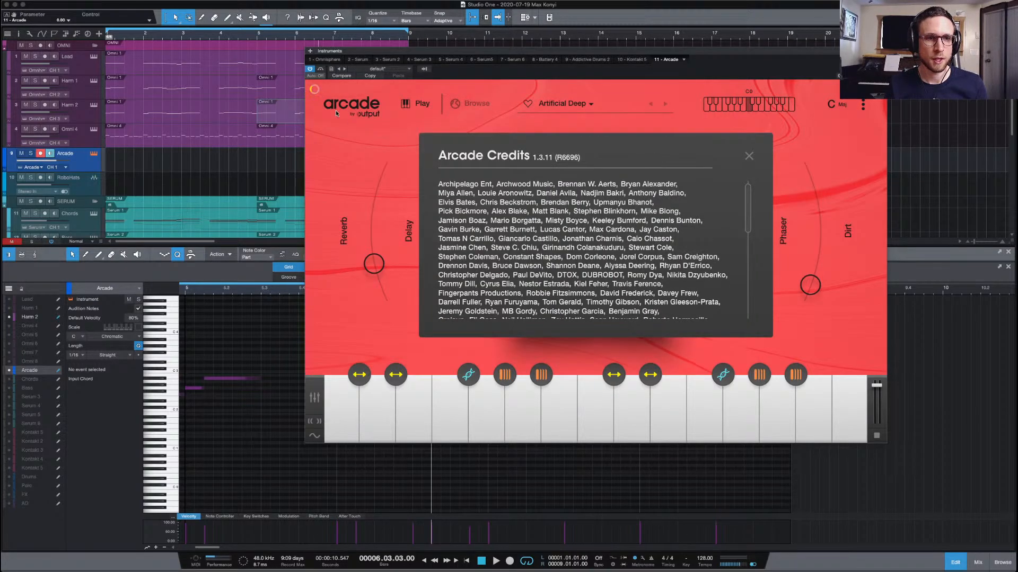
pyautogui.click(414, 104)
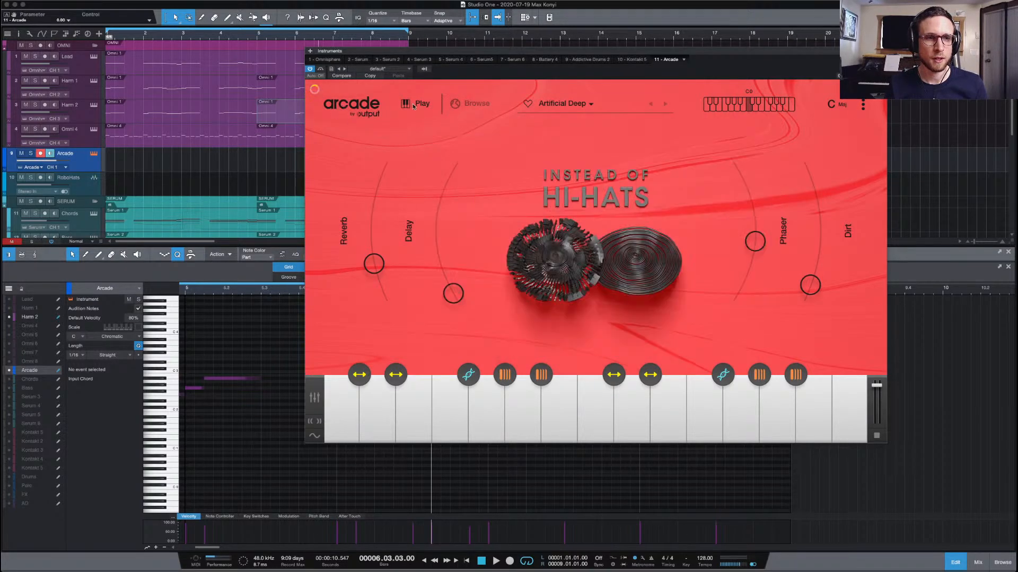
pyautogui.click(459, 105)
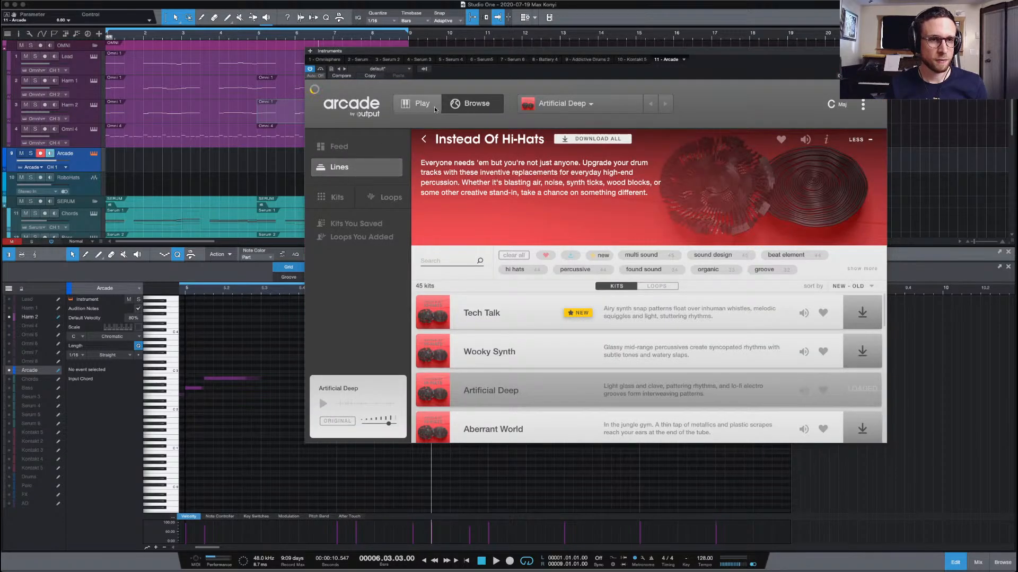
# Search Arcade's Lines for "vocal" and open the Hooked line
pyautogui.click(355, 150)
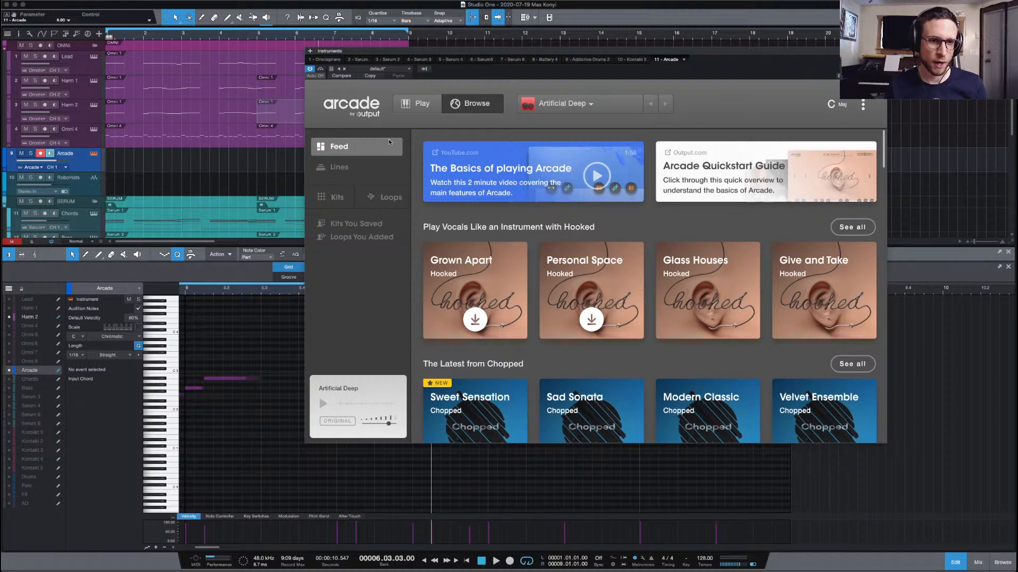
pyautogui.moveTo(491, 259)
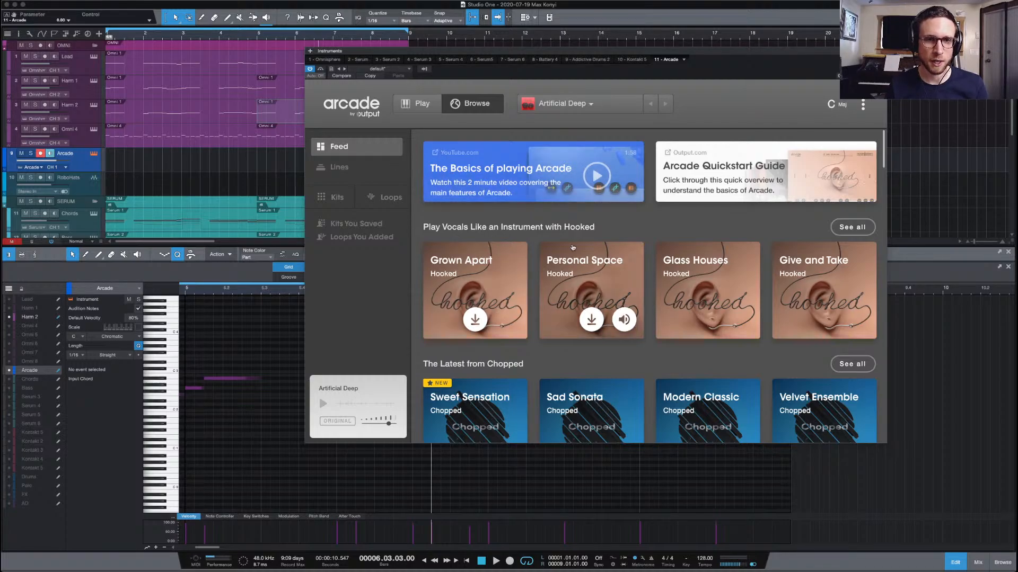
pyautogui.click(360, 169)
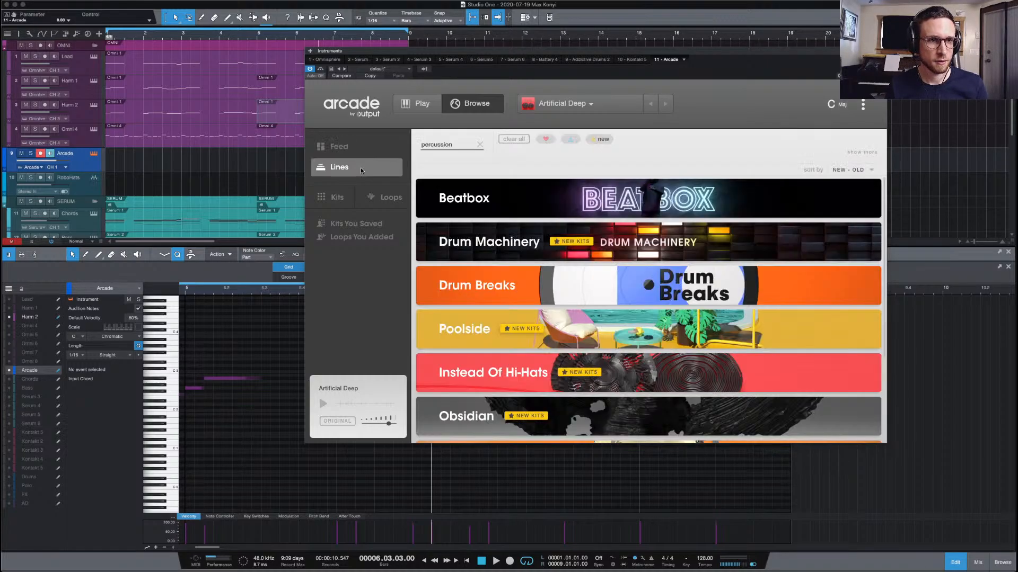
pyautogui.click(458, 143)
pyautogui.write('vocal')
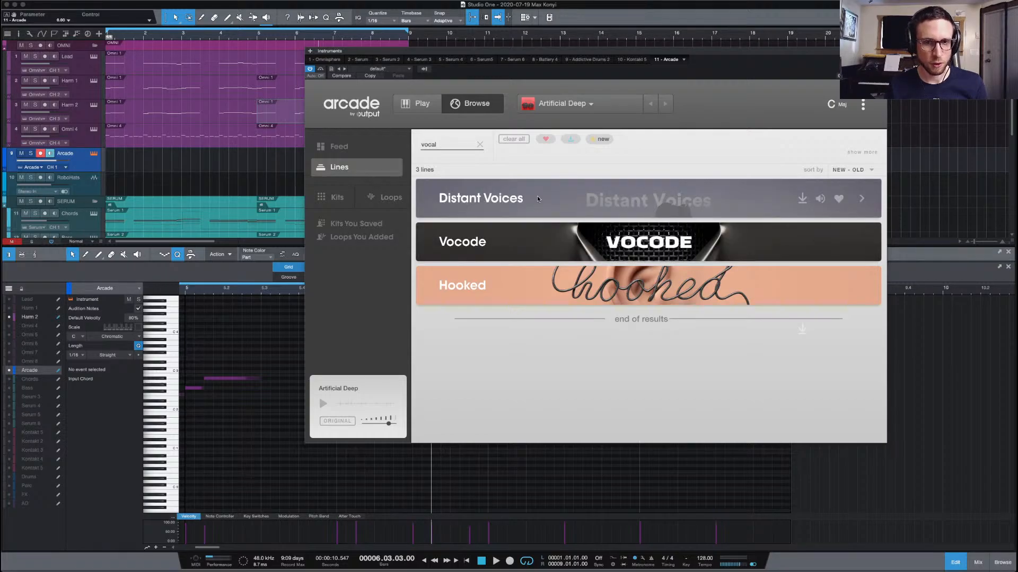
pyautogui.click(554, 292)
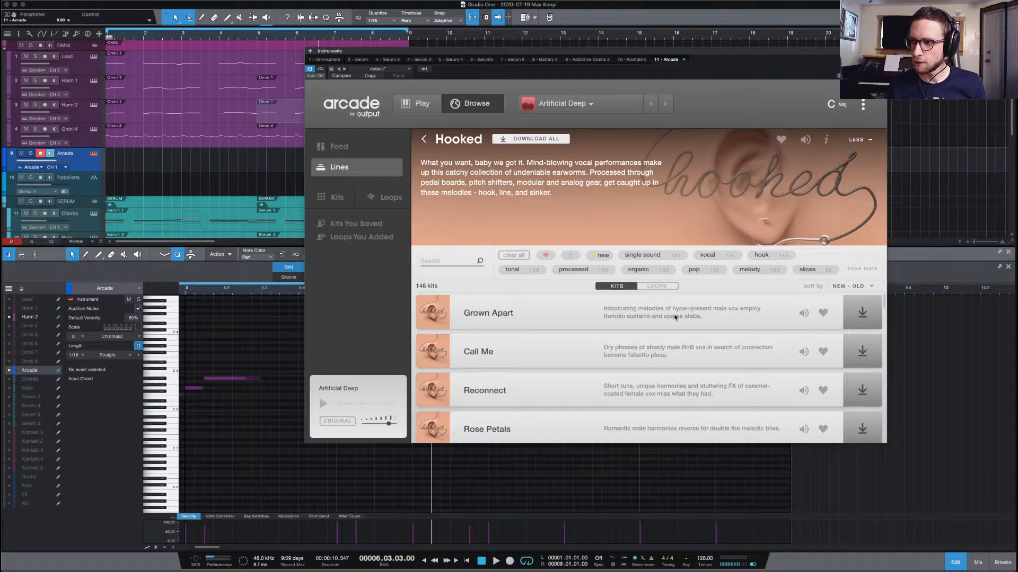
# Audition the Hooked vocal kits, from Call Me and Reconnect down to Projection and The Right Words
pyautogui.scroll(-1, 672, 338)
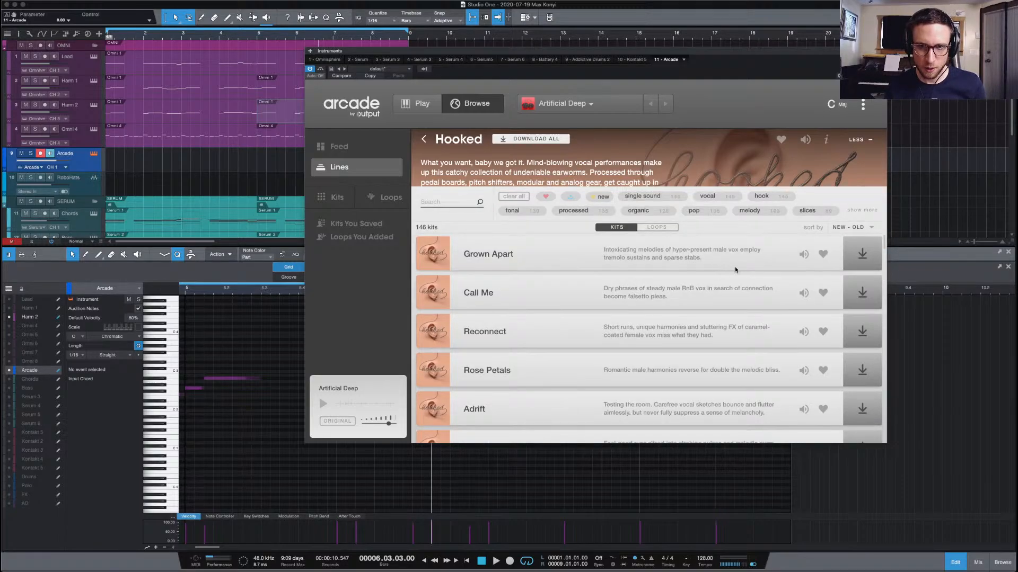
pyautogui.click(804, 293)
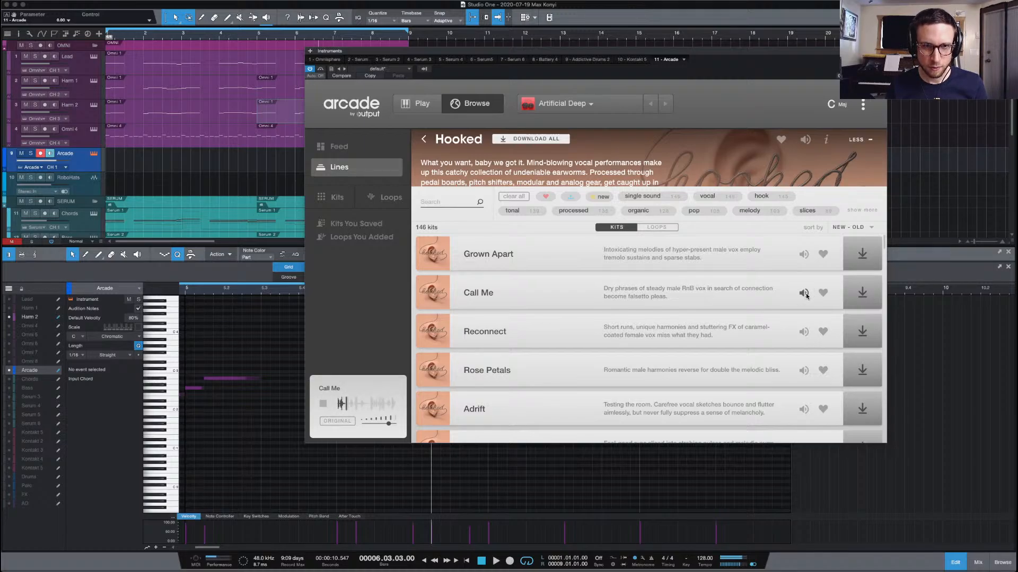
pyautogui.click(805, 332)
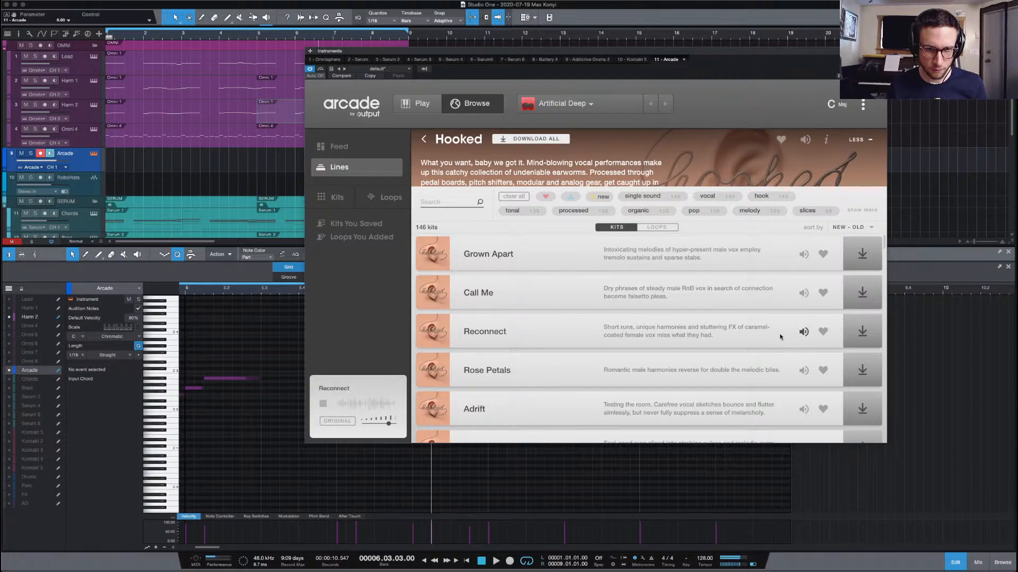
pyautogui.scroll(-3, 785, 335)
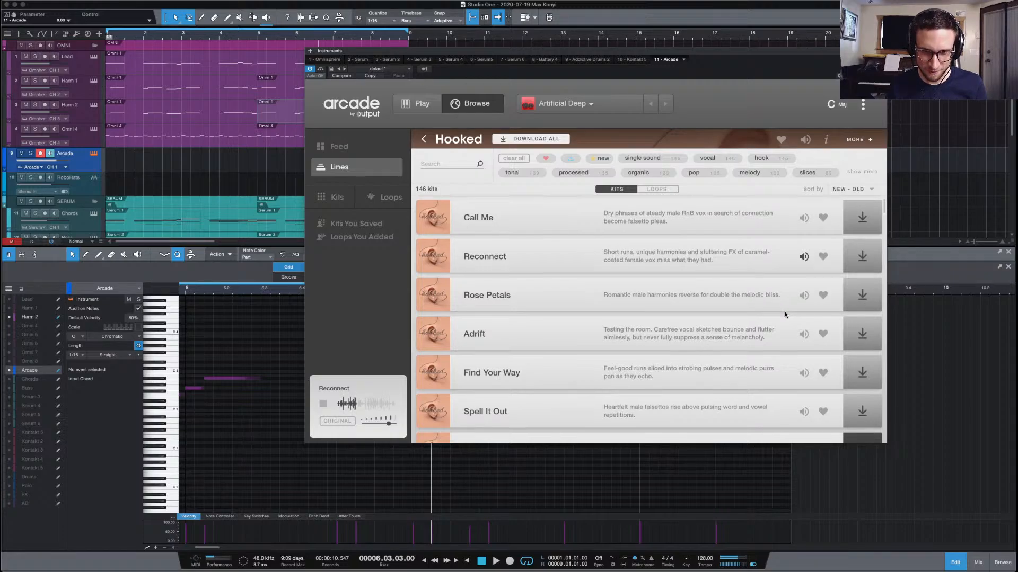
pyautogui.scroll(-3, 787, 314)
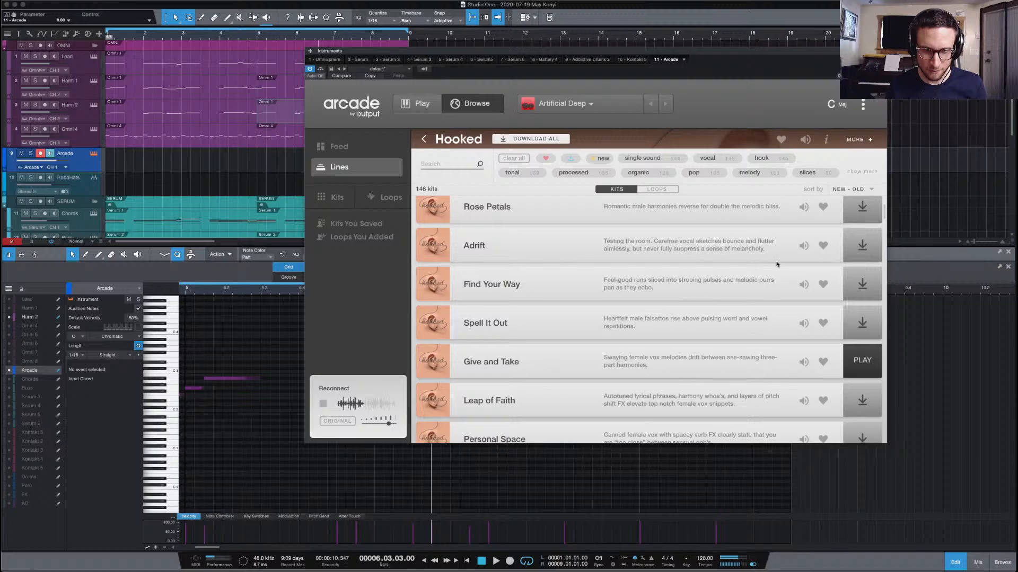
pyautogui.click(803, 286)
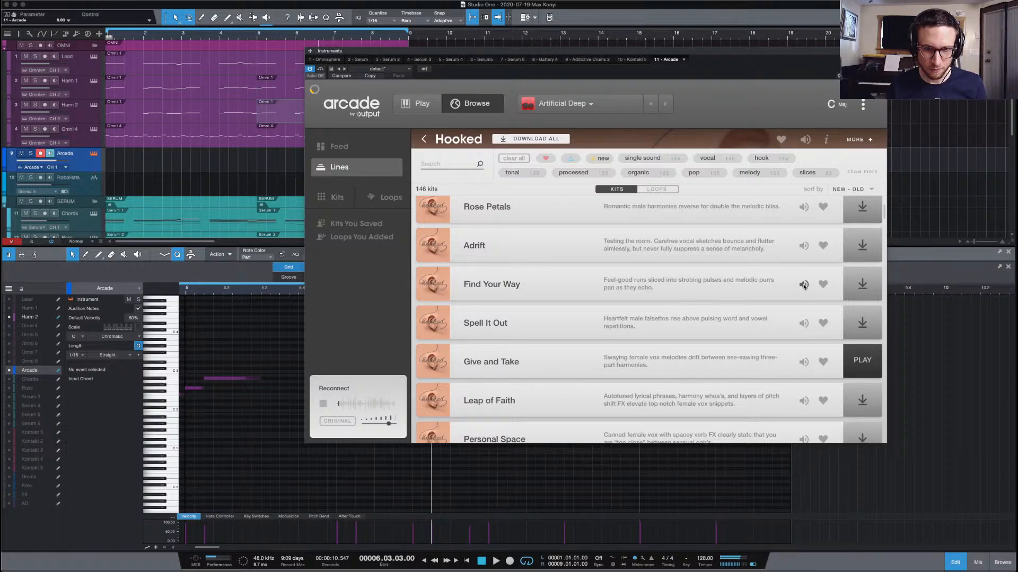
pyautogui.click(804, 246)
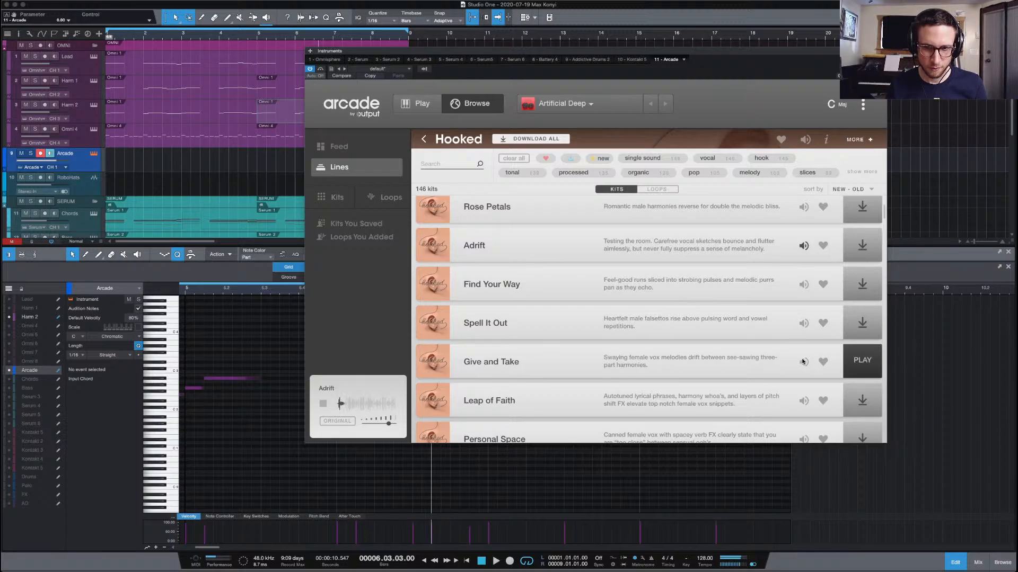
pyautogui.scroll(-3, 766, 350)
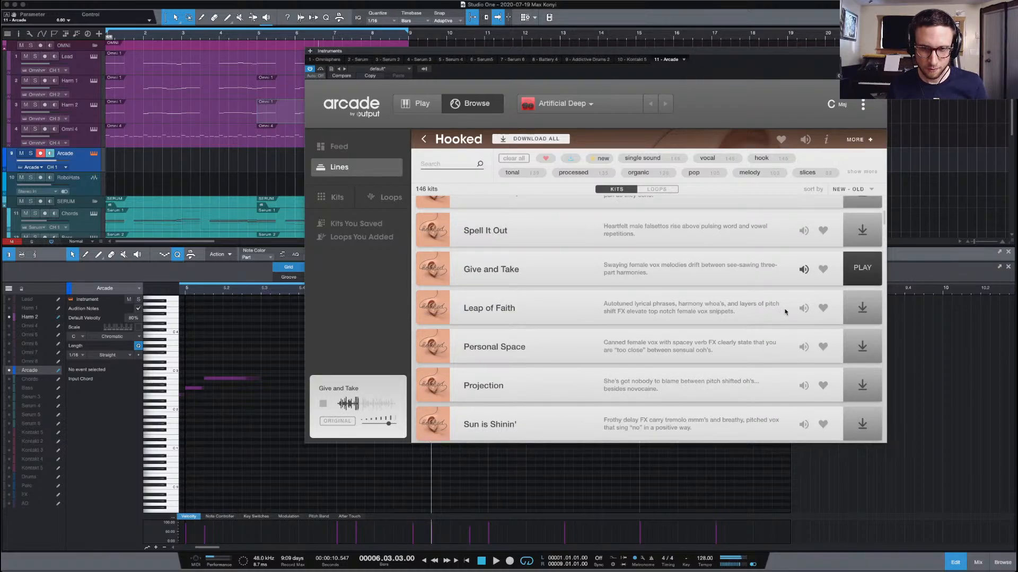
pyautogui.click(804, 308)
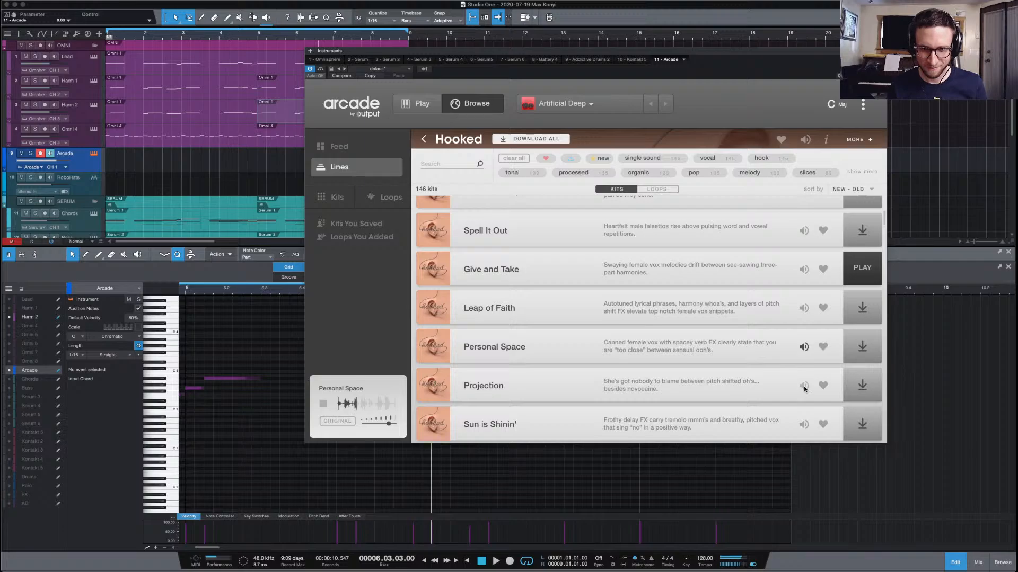
pyautogui.scroll(-5, 762, 377)
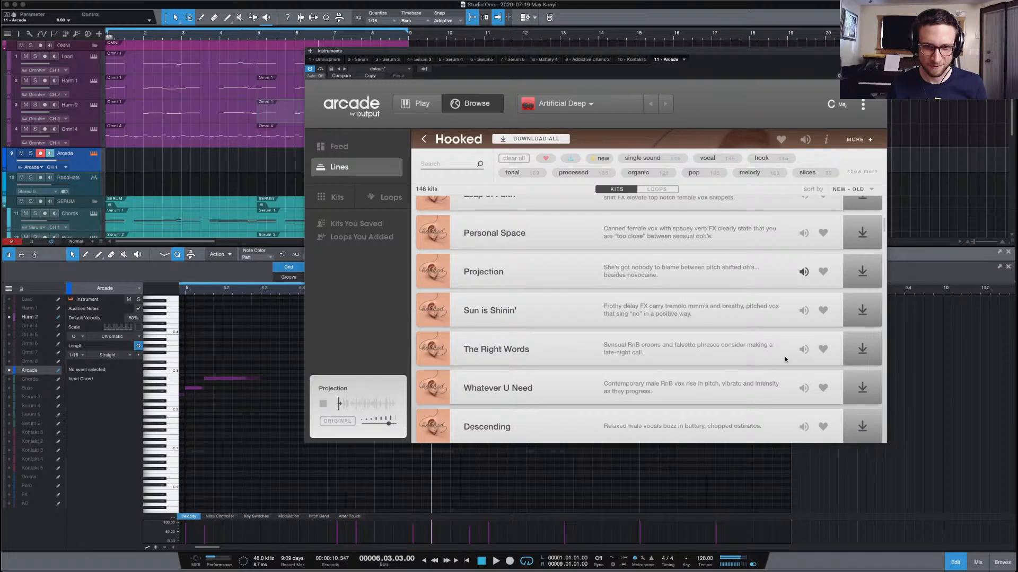
pyautogui.click(803, 349)
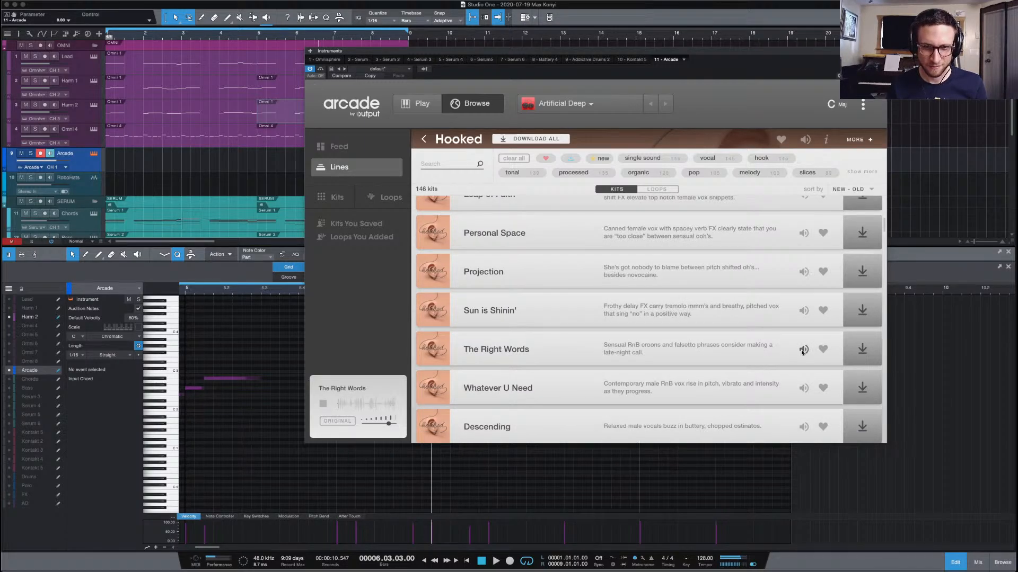
pyautogui.scroll(-3, 770, 354)
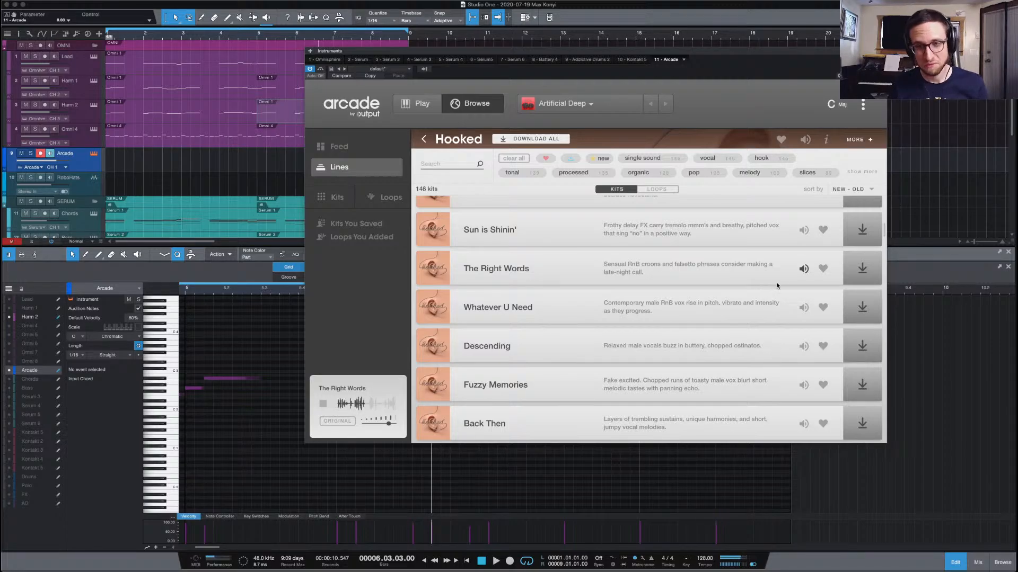
# Stop the preview, download The Right Words kit and load it for playing
pyautogui.click(803, 268)
pyautogui.click(802, 279)
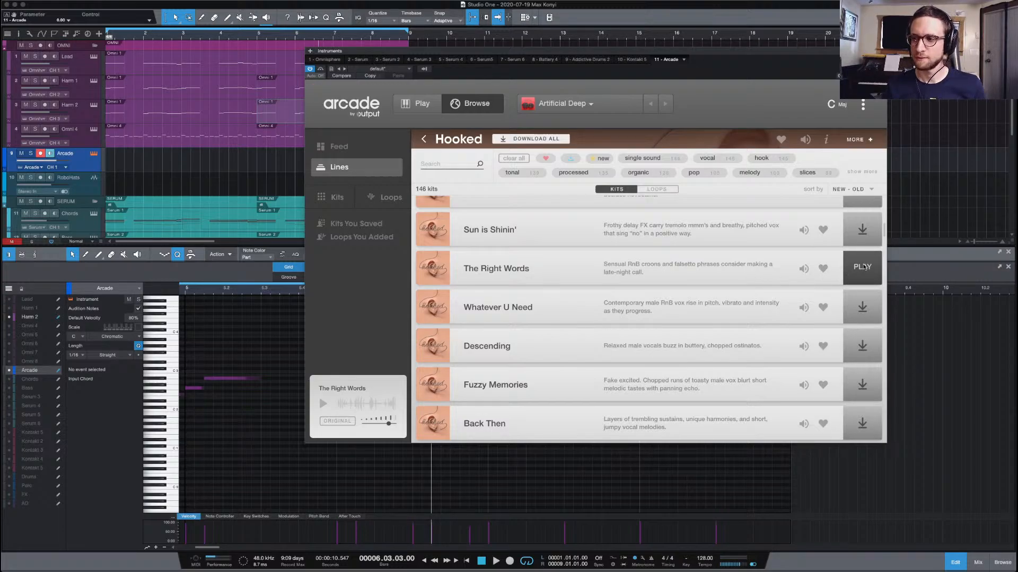
pyautogui.click(863, 267)
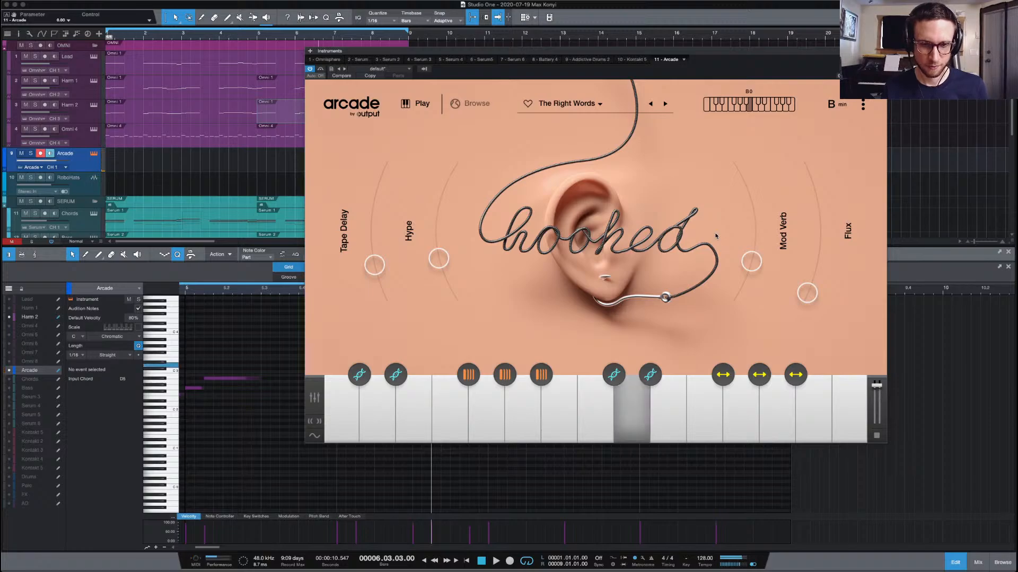
# Set Arcade's session key to D min for The Right Words kit
pyautogui.click(839, 105)
pyautogui.click(795, 203)
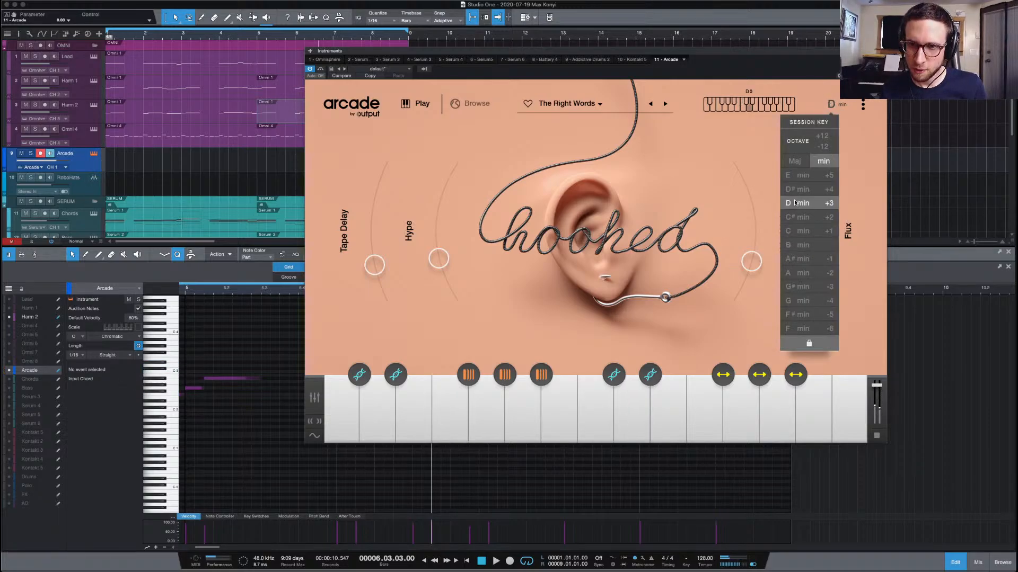
pyautogui.click(690, 208)
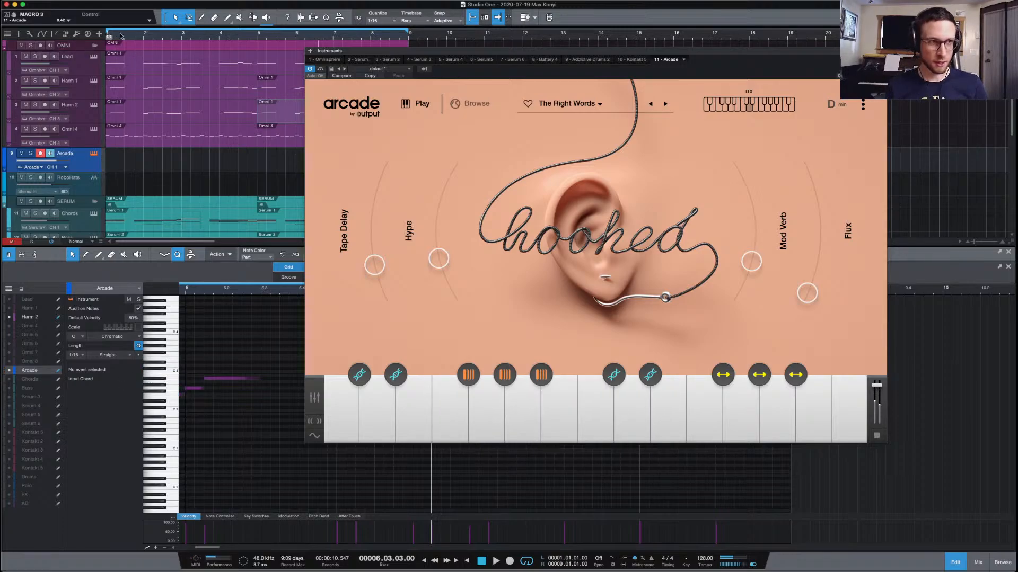
# Play the idea from bar 1 and try The Right Words kit's F2 vocal over it
pyautogui.click(121, 35)
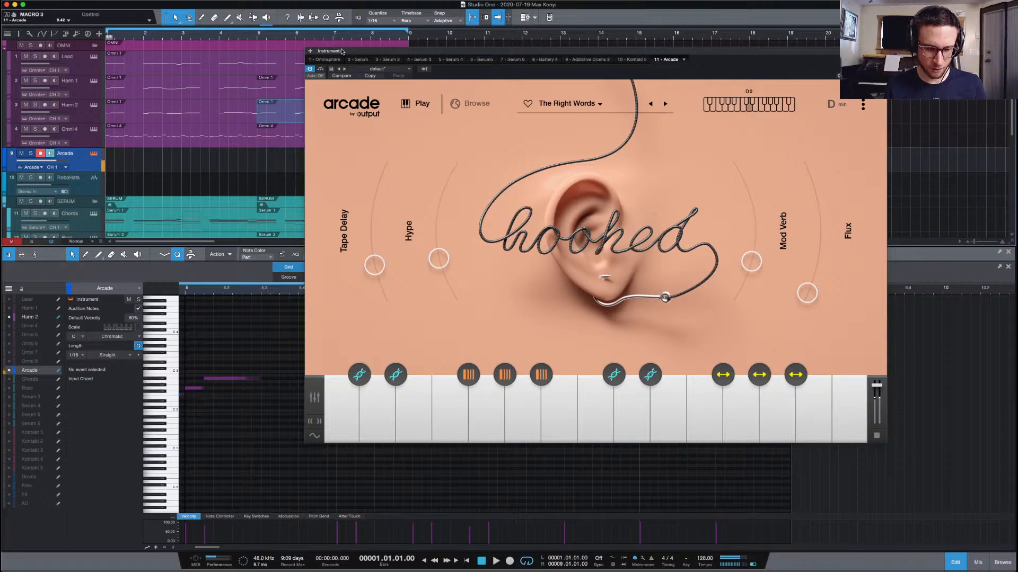
pyautogui.press('space')
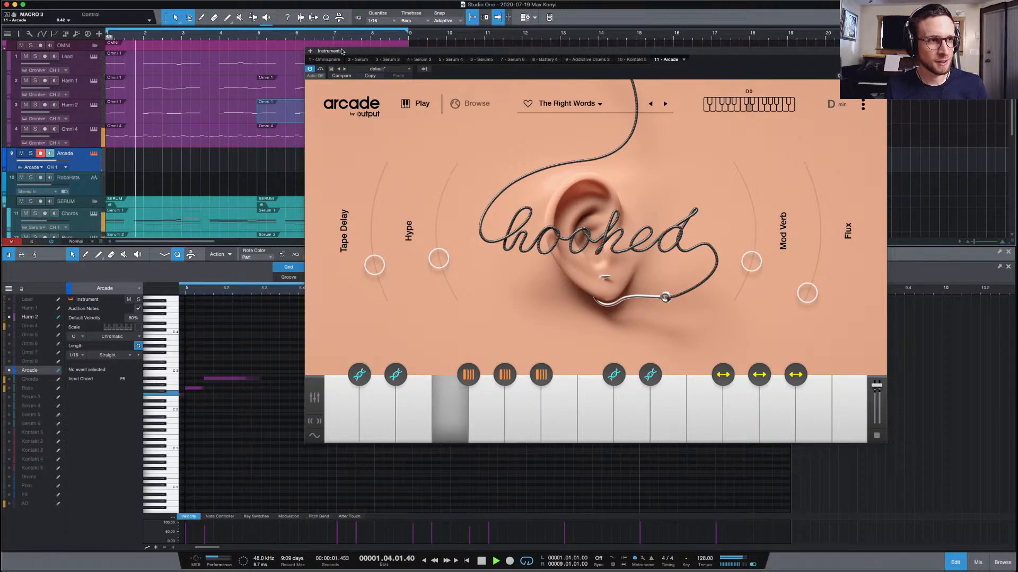
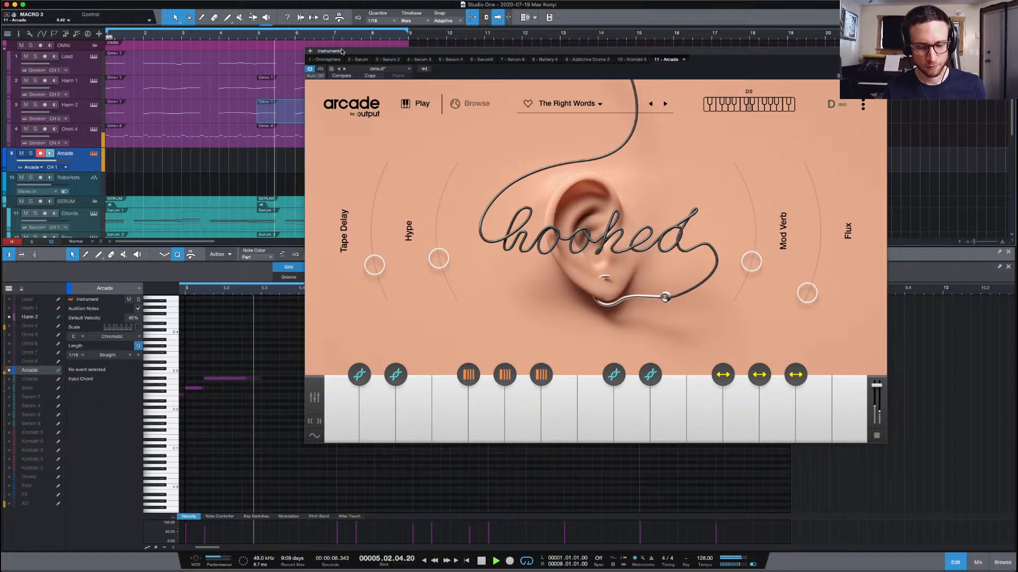
pyautogui.press('space')
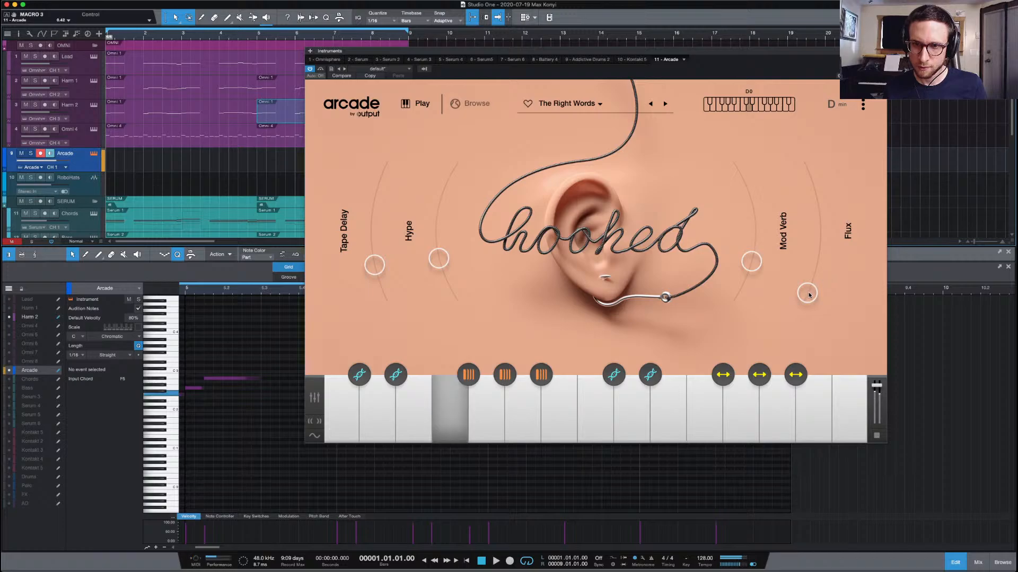
# Turn down the kit's Flux and Hype macros and close the Arcade window
pyautogui.moveTo(807, 293)
pyautogui.mouseDown()
pyautogui.moveTo(824, 192)
pyautogui.moveTo(821, 297)
pyautogui.mouseUp()
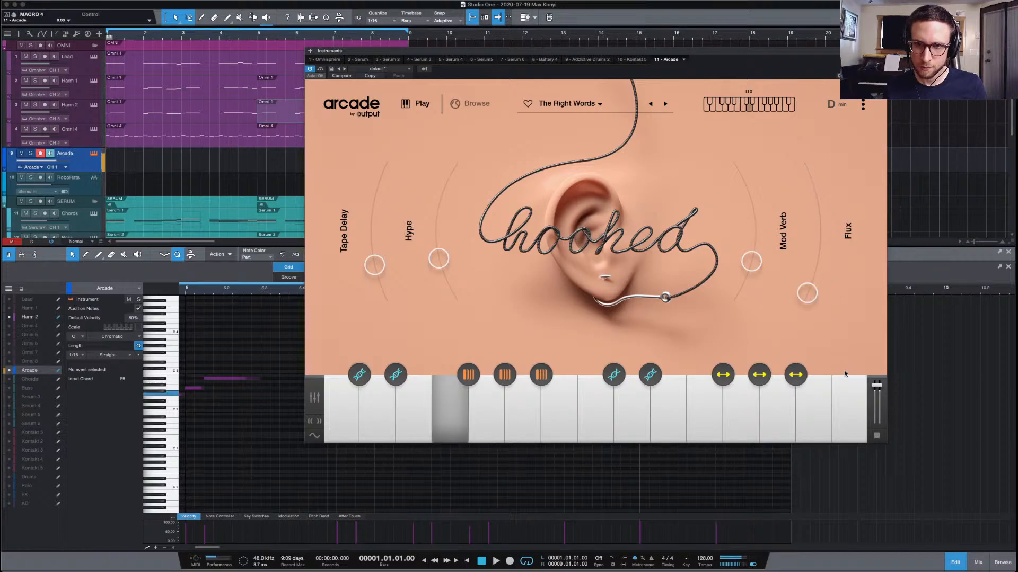
pyautogui.moveTo(439, 258)
pyautogui.mouseDown()
pyautogui.moveTo(454, 170)
pyautogui.moveTo(440, 312)
pyautogui.moveTo(452, 270)
pyautogui.mouseUp()
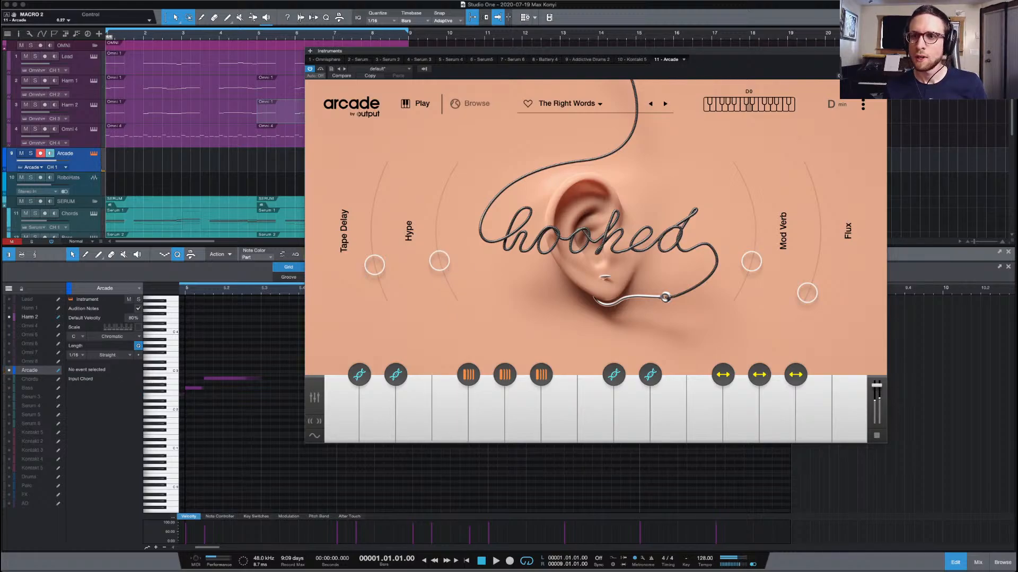
pyautogui.click(881, 51)
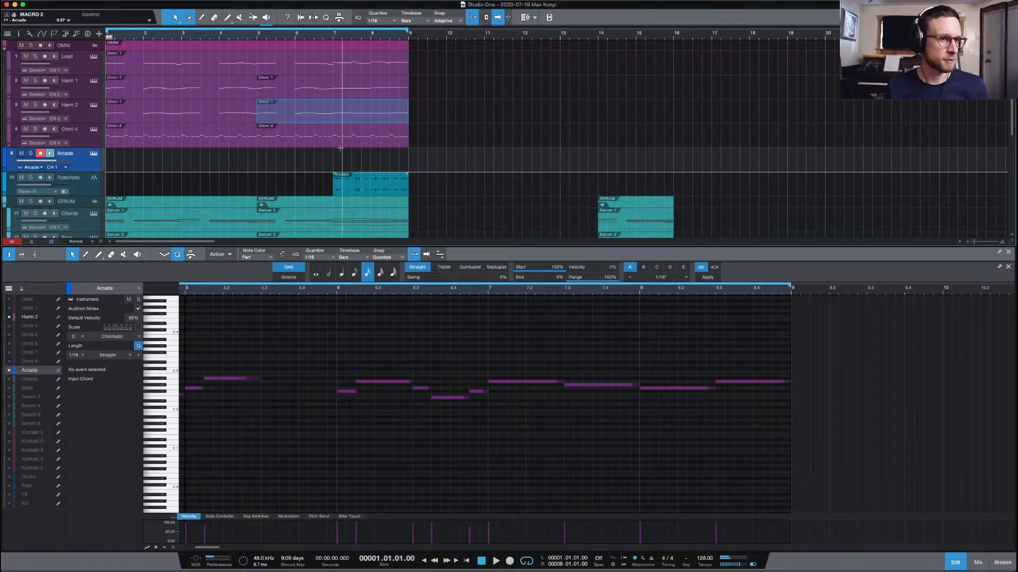
# Record a single vocal note onto the Arcade track from bar 3
pyautogui.click(186, 36)
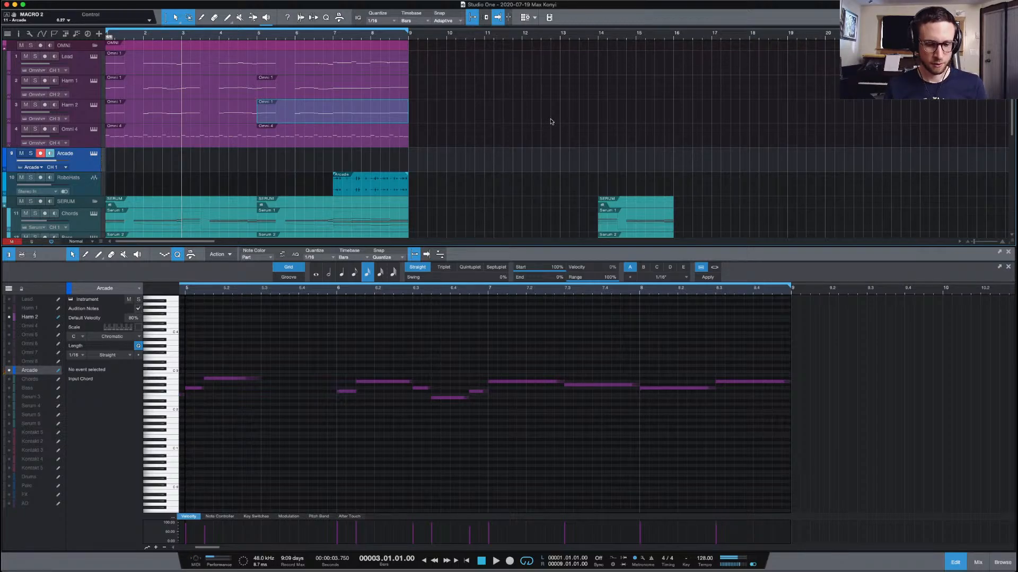
pyautogui.press('KP_Multiply')
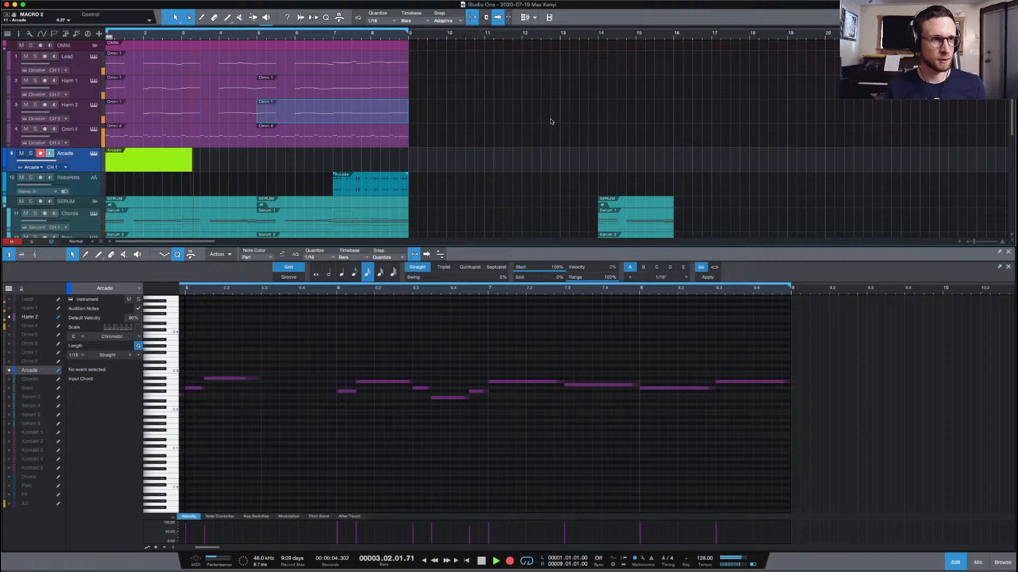
pyautogui.press('space')
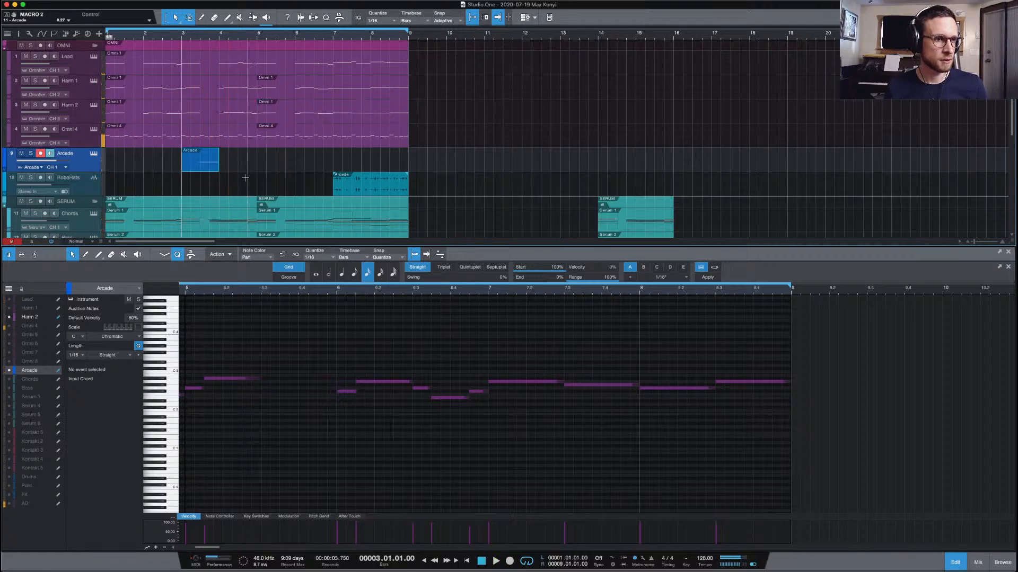
# Quantize the recorded Arcade vocal note and play it back in context
pyautogui.moveTo(544, 361); pyautogui.dragTo(729, 450)
pyautogui.press('q')
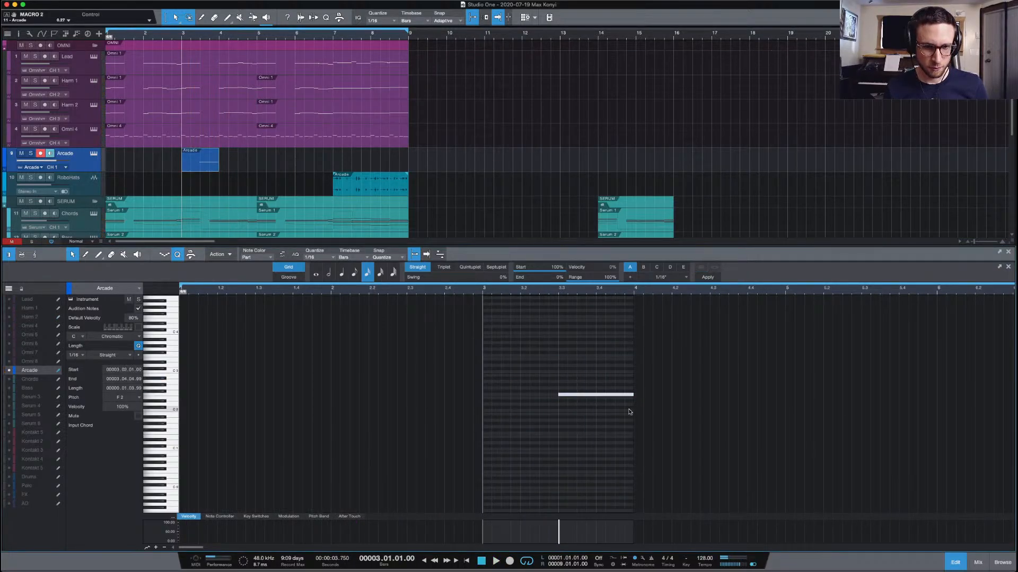
pyautogui.press('space')
pyautogui.click(613, 364)
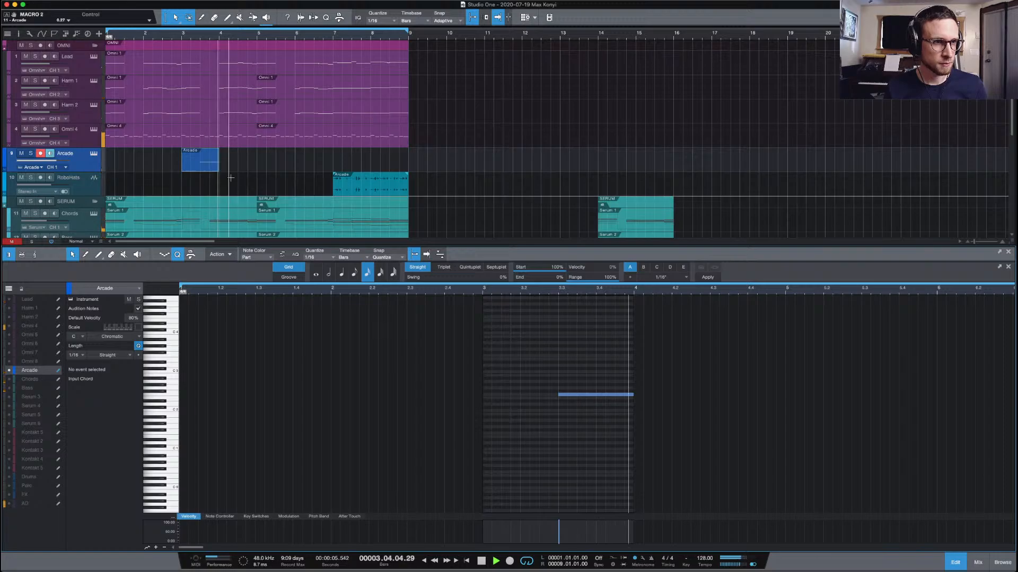
# Extend the Arcade part to bar 5 and bounce it to a new audio track
pyautogui.press('space')
pyautogui.moveTo(217, 164); pyautogui.dragTo(257, 162)
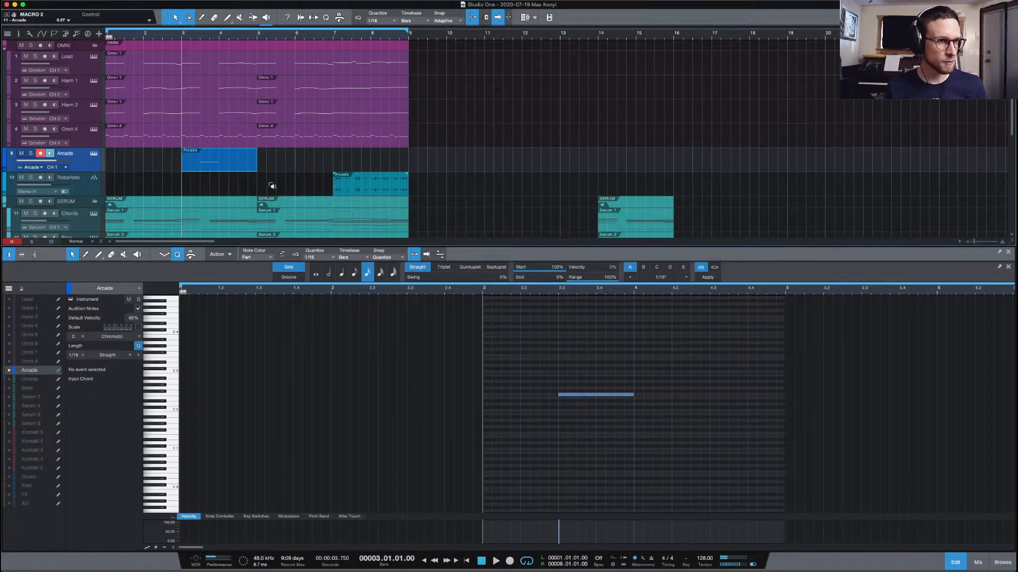
pyautogui.press('super+b')
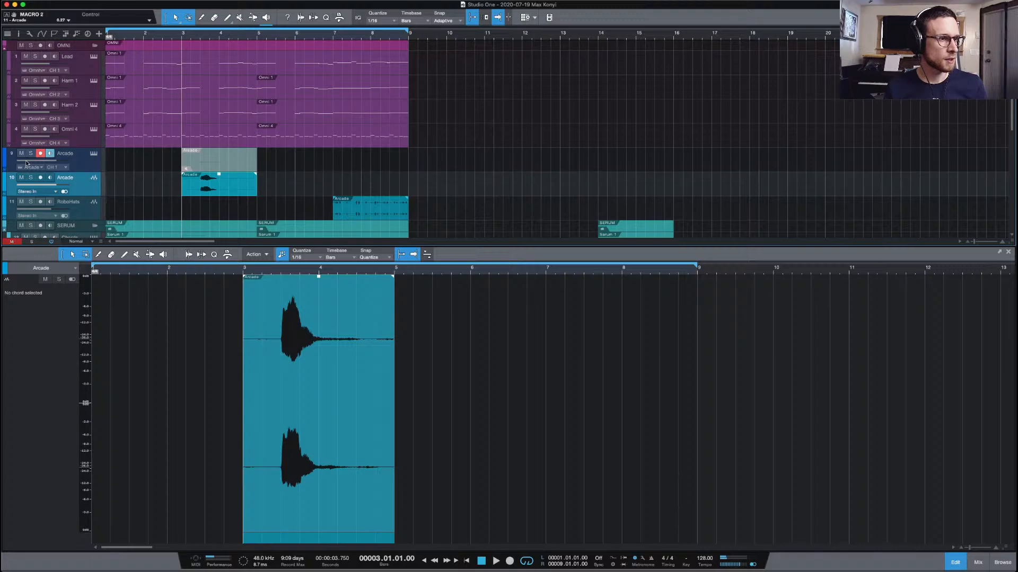
# Route the bounced Arcade audio track to InstBus and set the loop range from 3.3 to bar 5
pyautogui.click(19, 34)
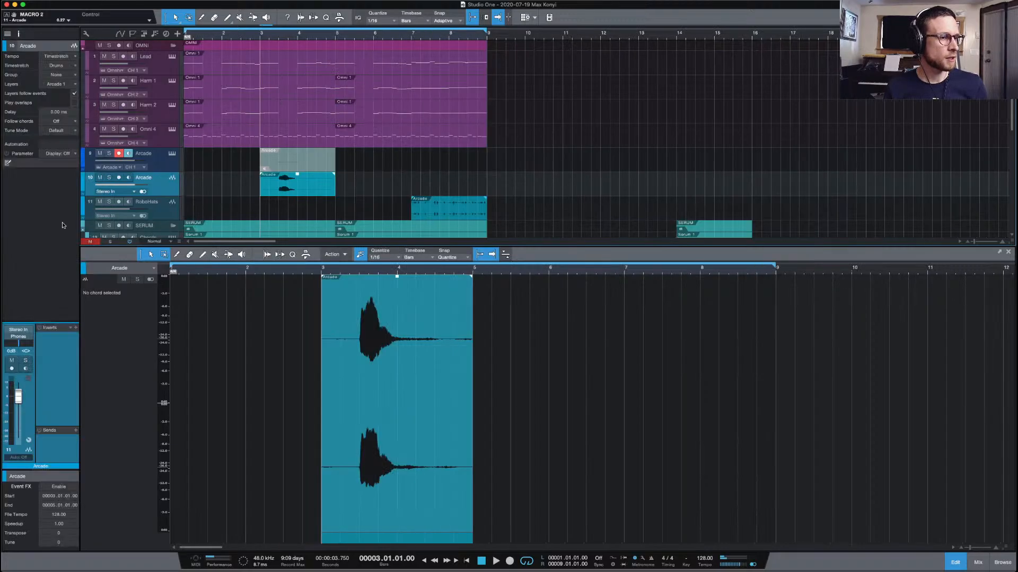
pyautogui.click(21, 343)
pyautogui.click(63, 415)
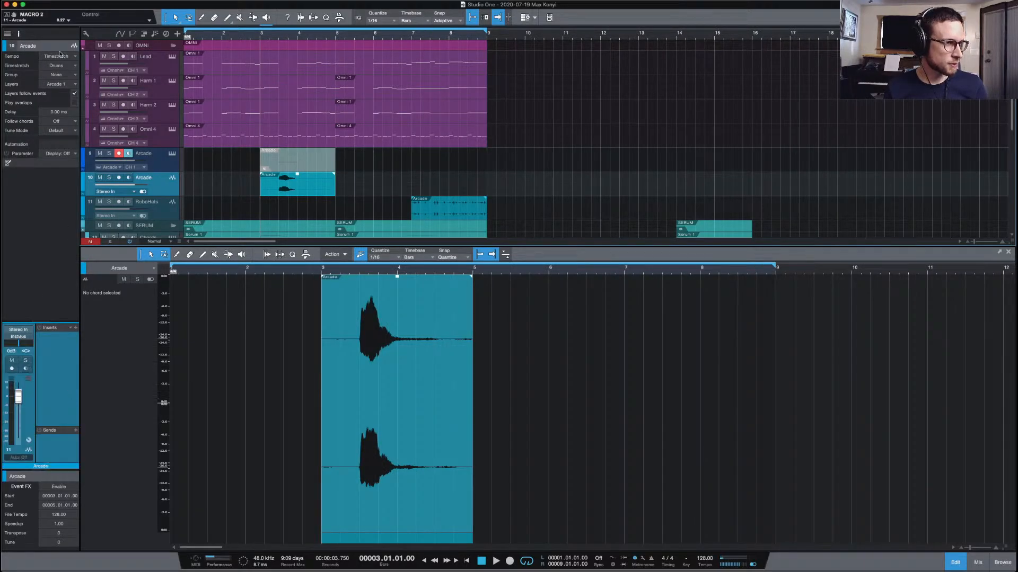
pyautogui.click(19, 34)
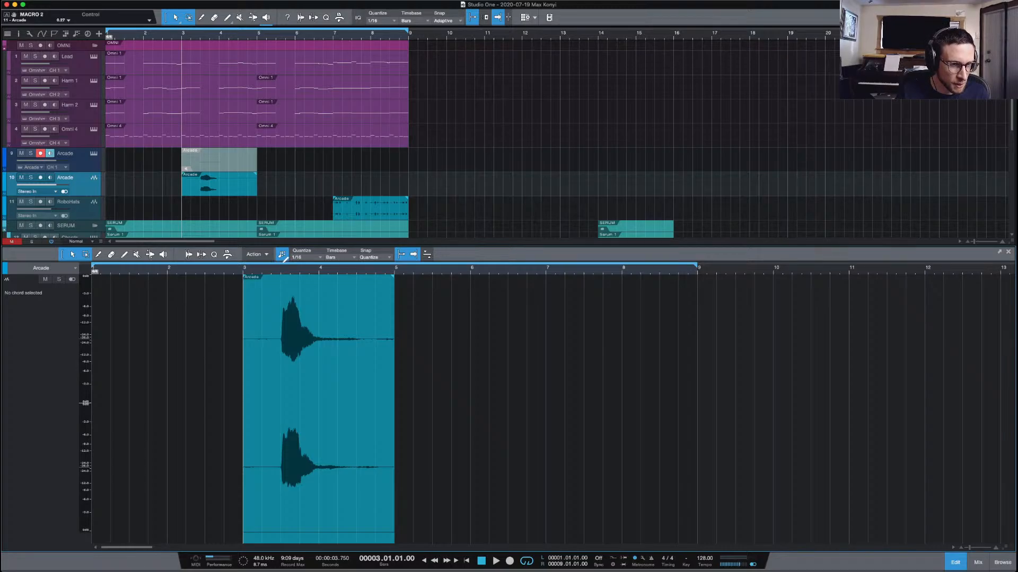
pyautogui.moveTo(281, 269); pyautogui.dragTo(395, 275)
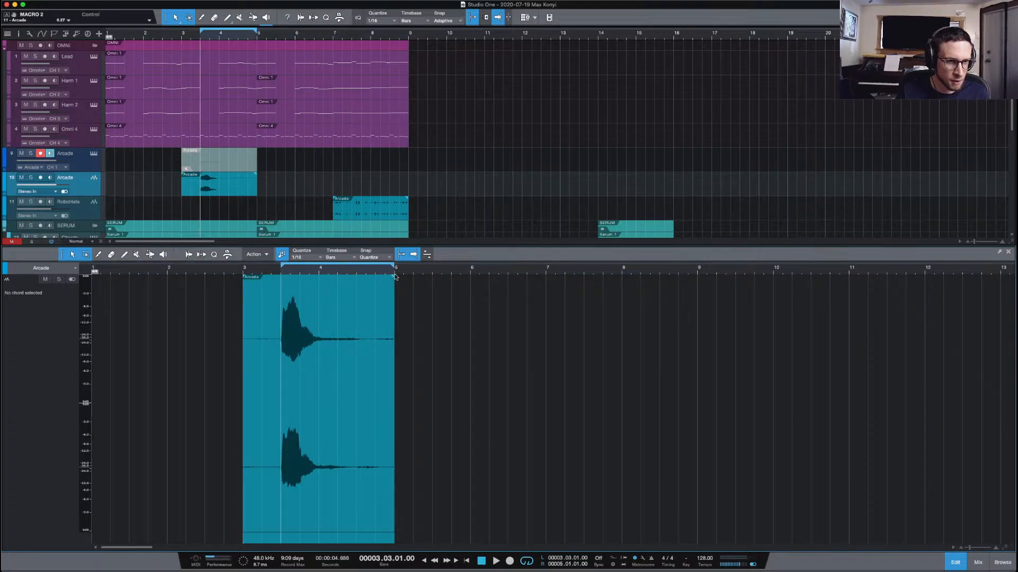
# Insert RC-20 Retro Color on the bounced Arcade channel and load its INIT preset
pyautogui.click(978, 563)
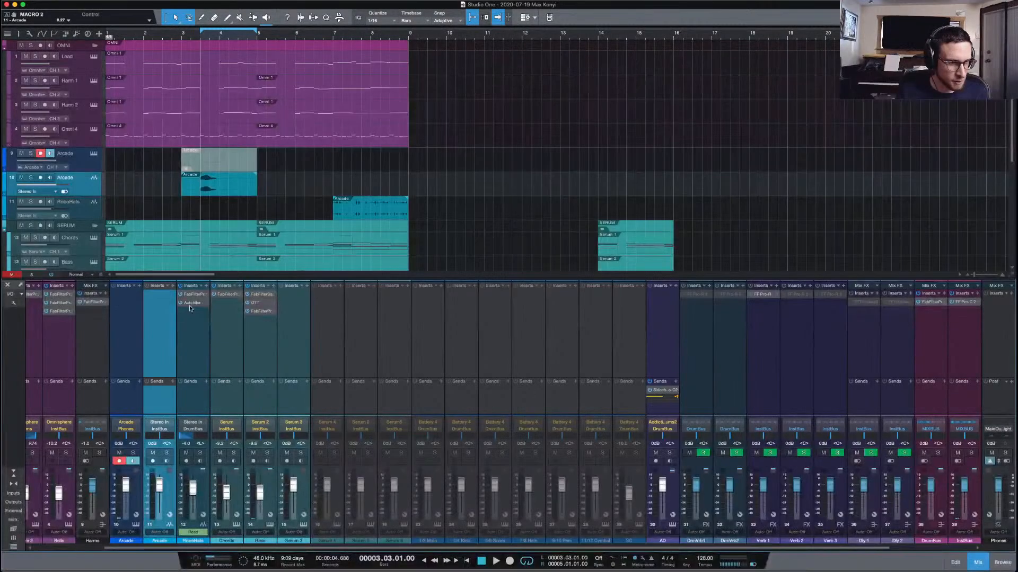
pyautogui.click(173, 287)
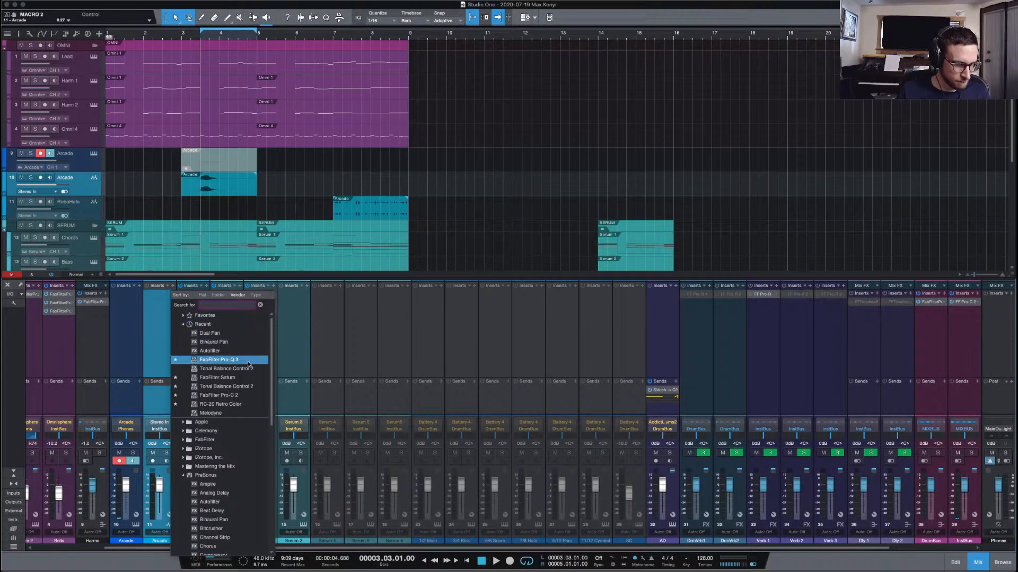
pyautogui.click(242, 404)
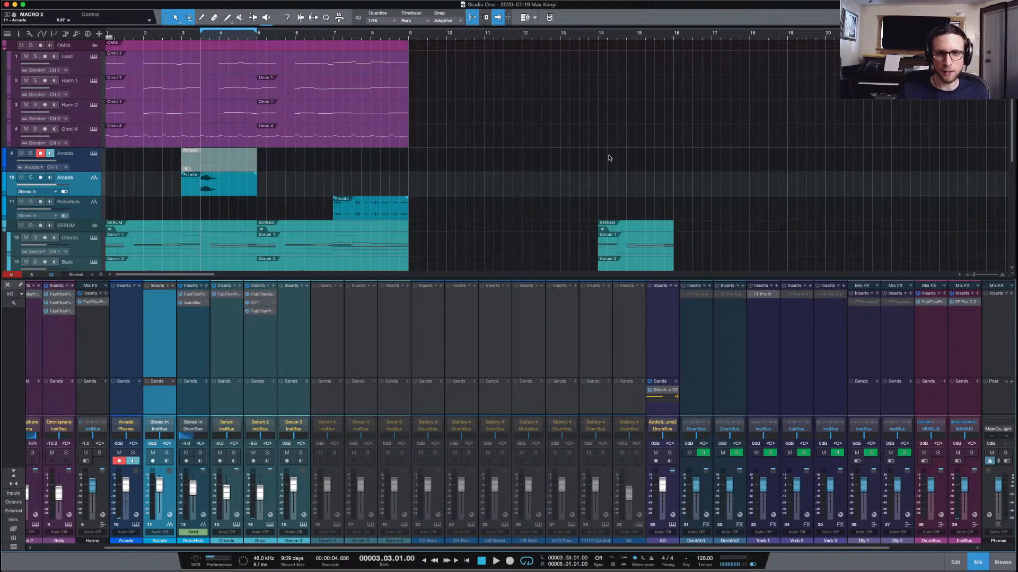
pyautogui.click(612, 127)
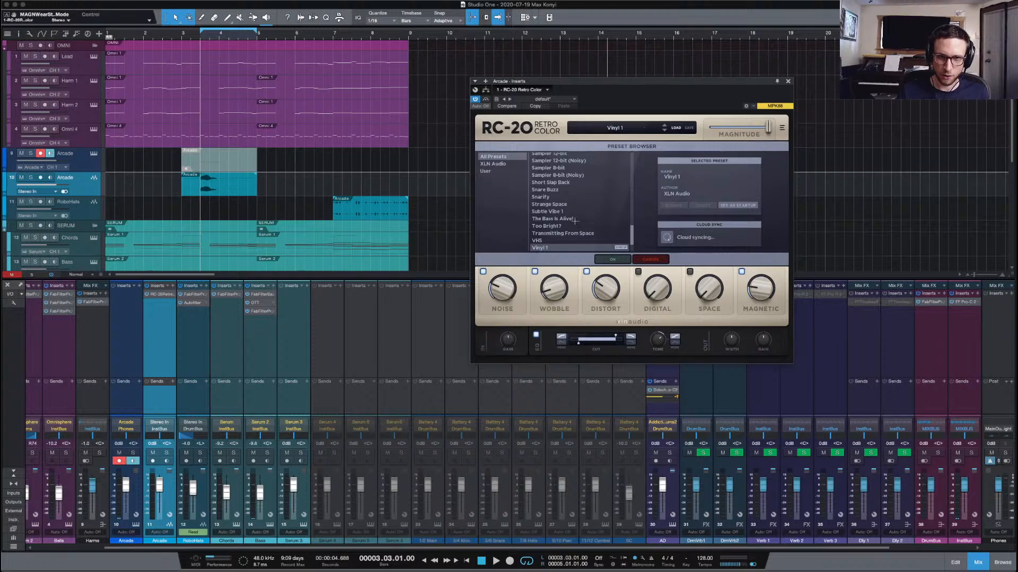
pyautogui.scroll(15, 574, 221)
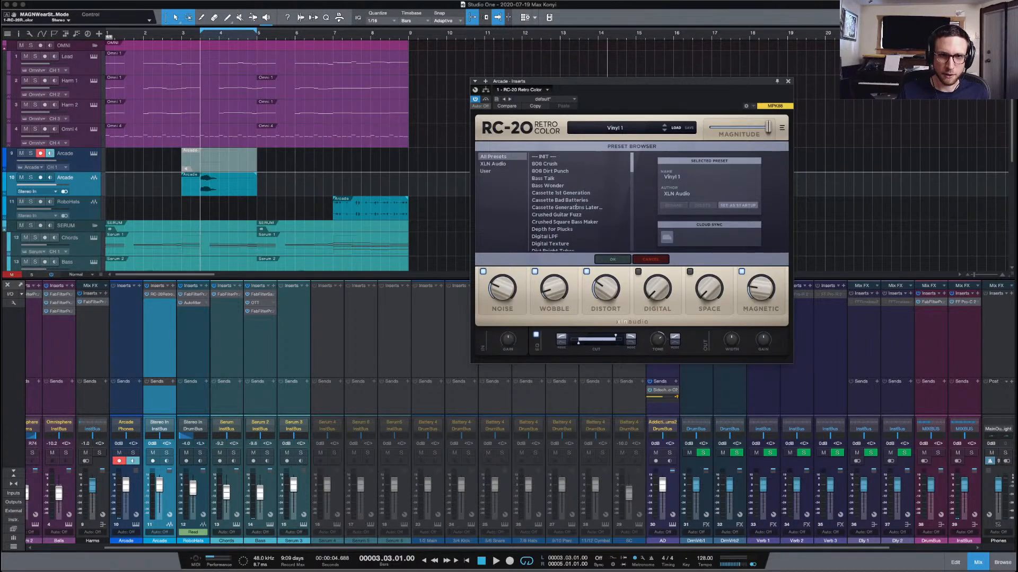
pyautogui.click(553, 158)
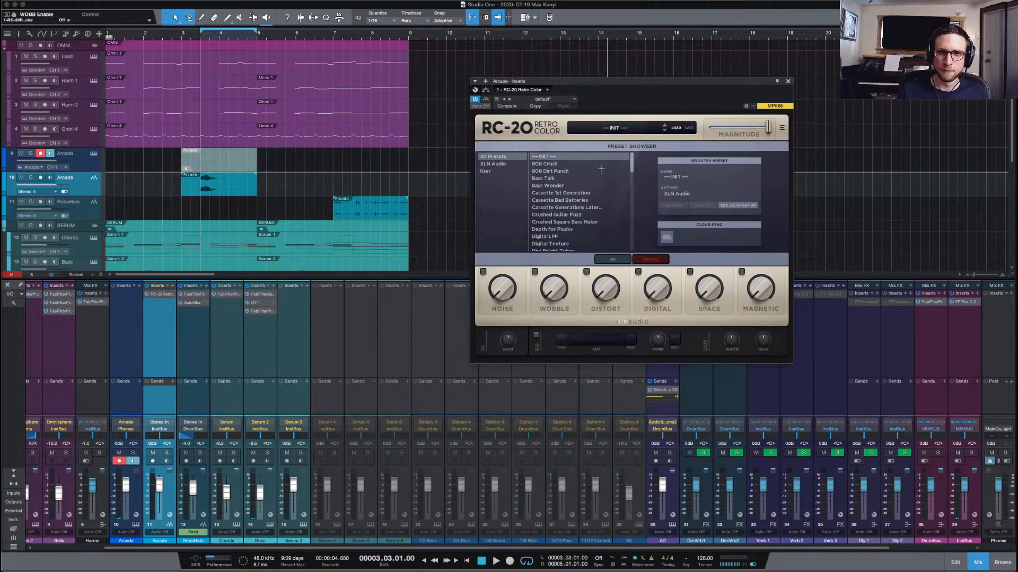
pyautogui.click(612, 259)
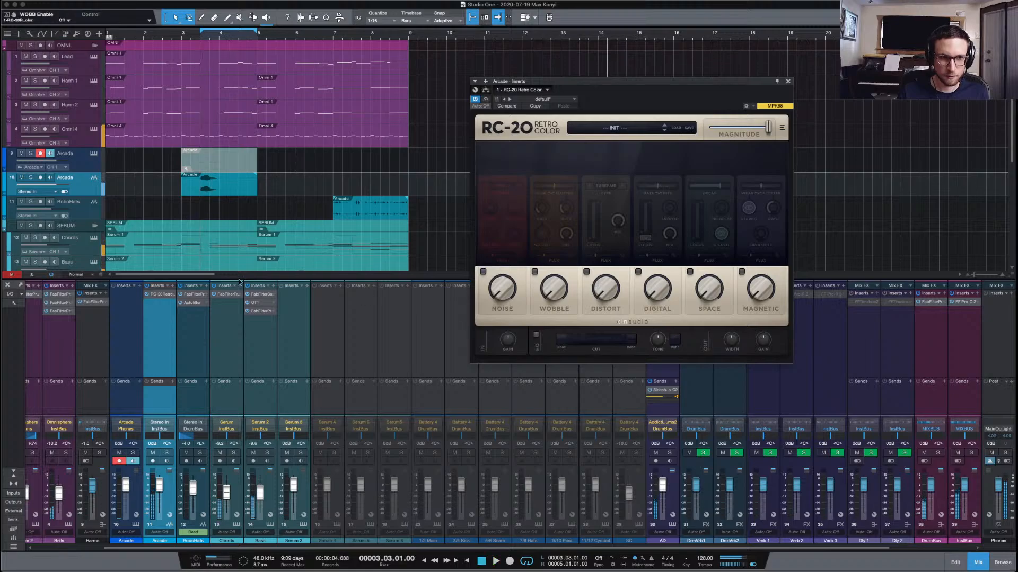
# Solo the bounced Arcade track and listen to the looped vocal alone
pyautogui.press('s')
pyautogui.press('space')
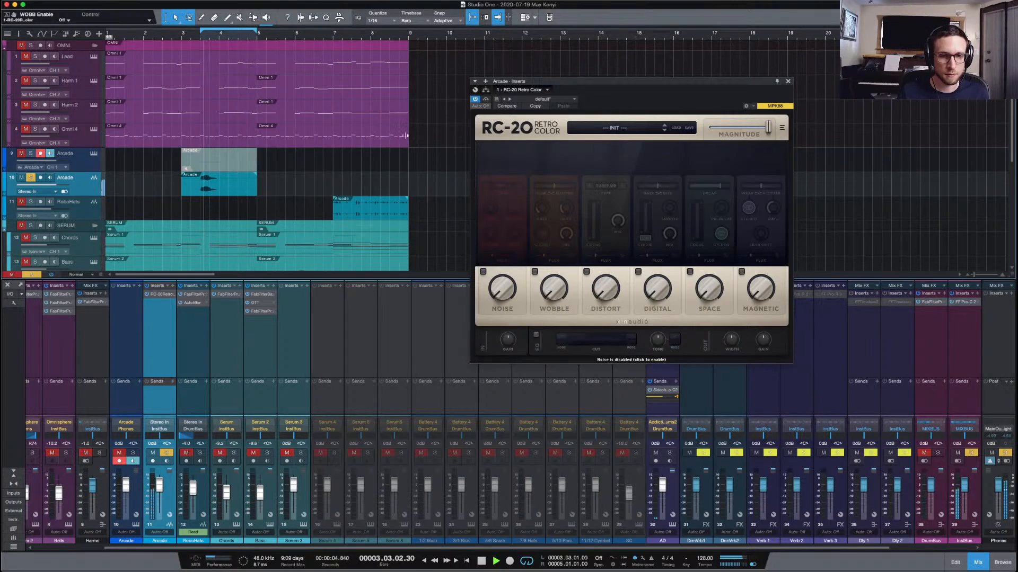
pyautogui.press('space')
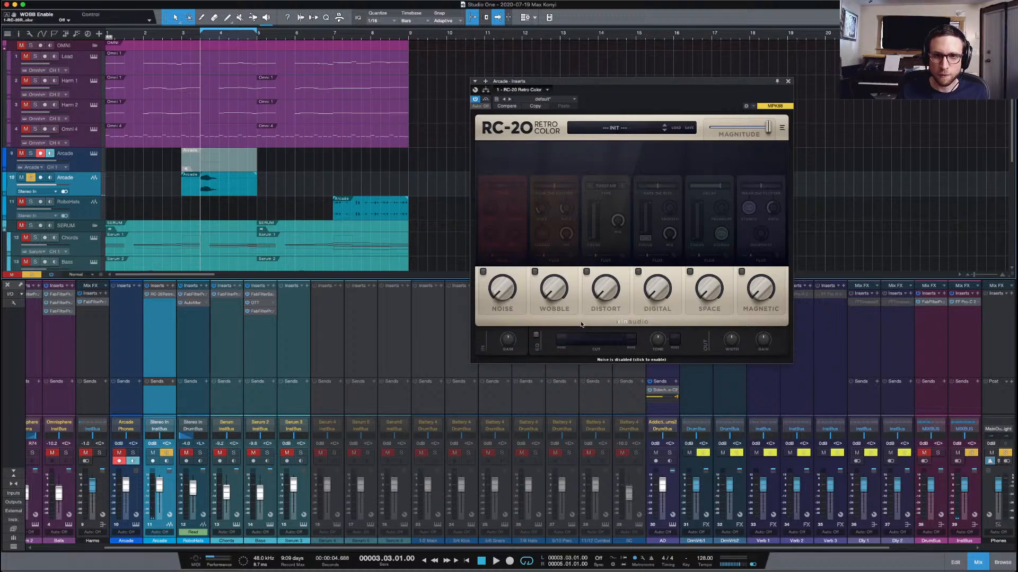
# Enable RC-20's master EQ with a hard low cut at about 1 kHz and a high cut at about 2 kHz
pyautogui.click(536, 335)
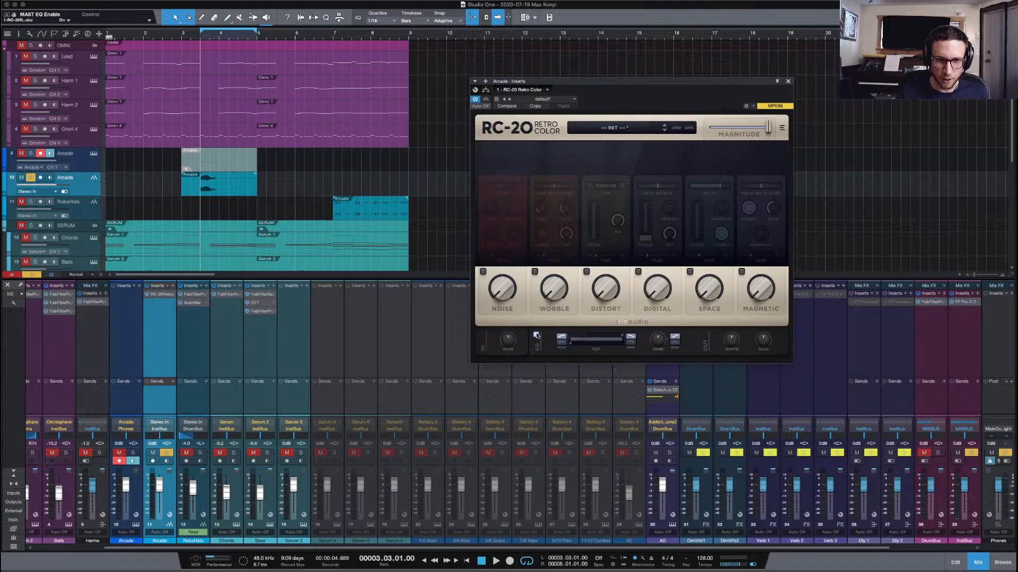
pyautogui.click(561, 341)
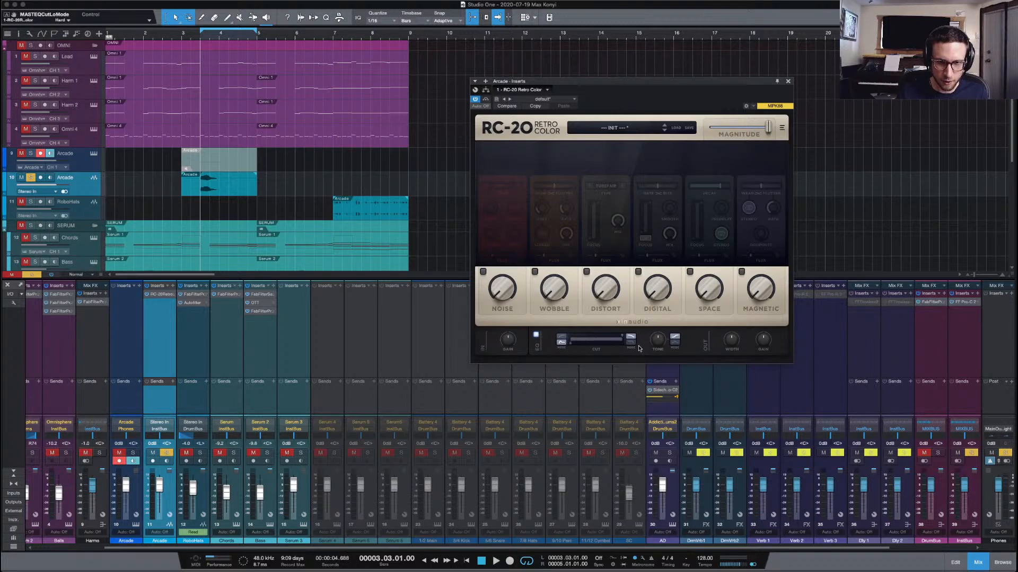
pyautogui.moveTo(626, 340); pyautogui.dragTo(605, 336)
pyautogui.press('space')
pyautogui.press('space')
pyautogui.press('space')
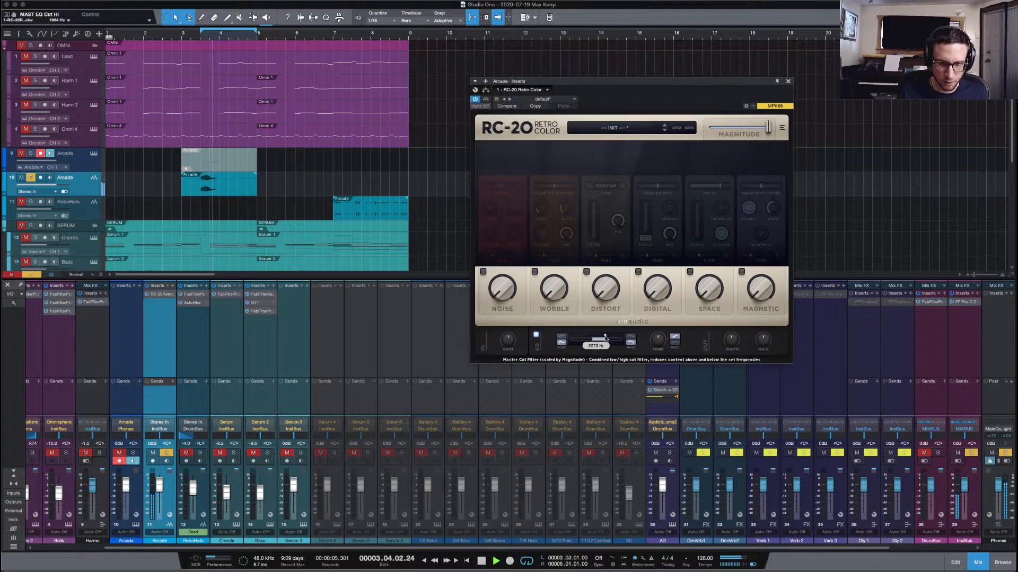
pyautogui.moveTo(594, 343); pyautogui.dragTo(601, 346)
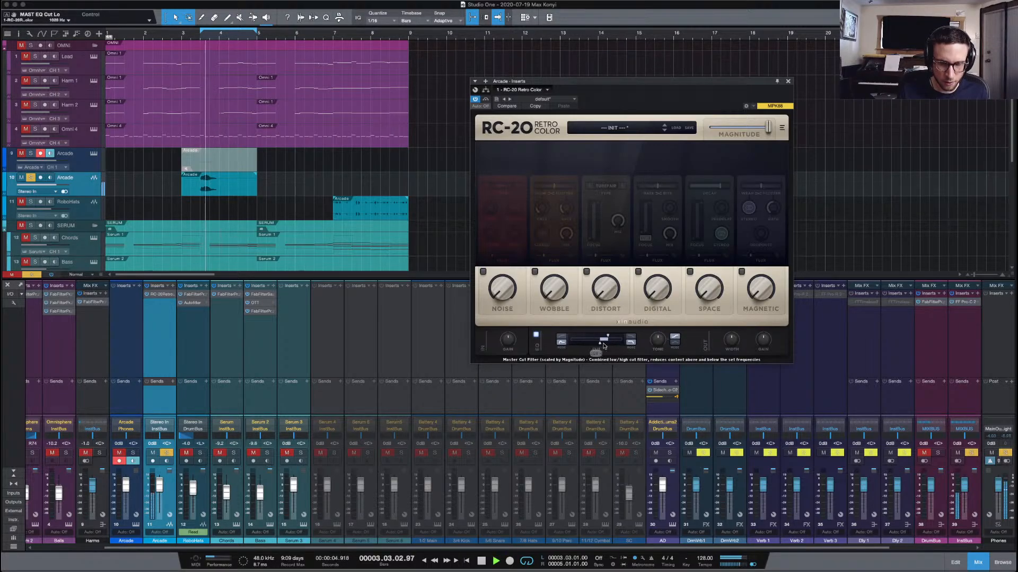
pyautogui.press('space')
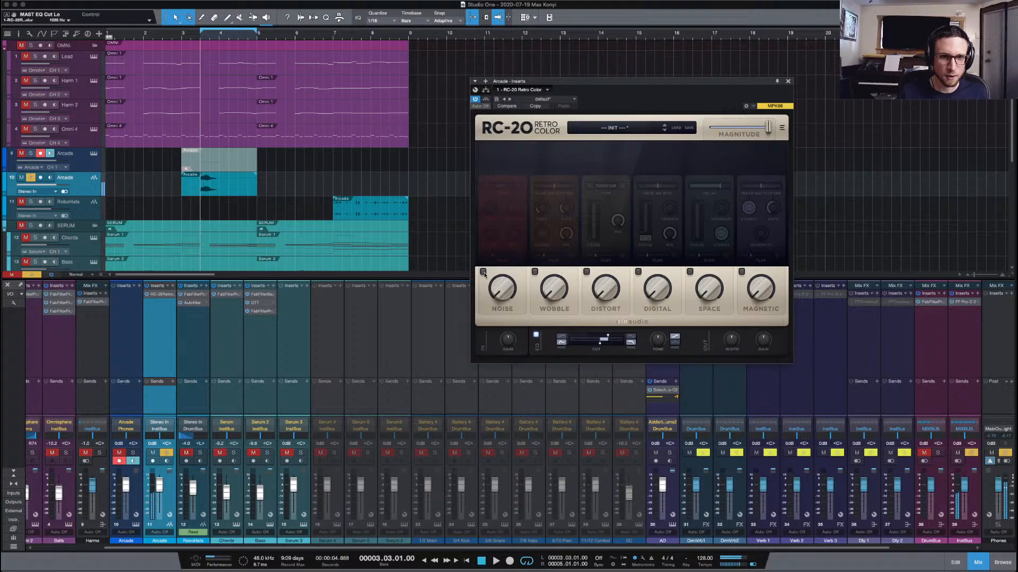
# Enable RC-20's Noise module at about 40%, set its type to White, and listen to the result
pyautogui.click(483, 272)
pyautogui.press('space')
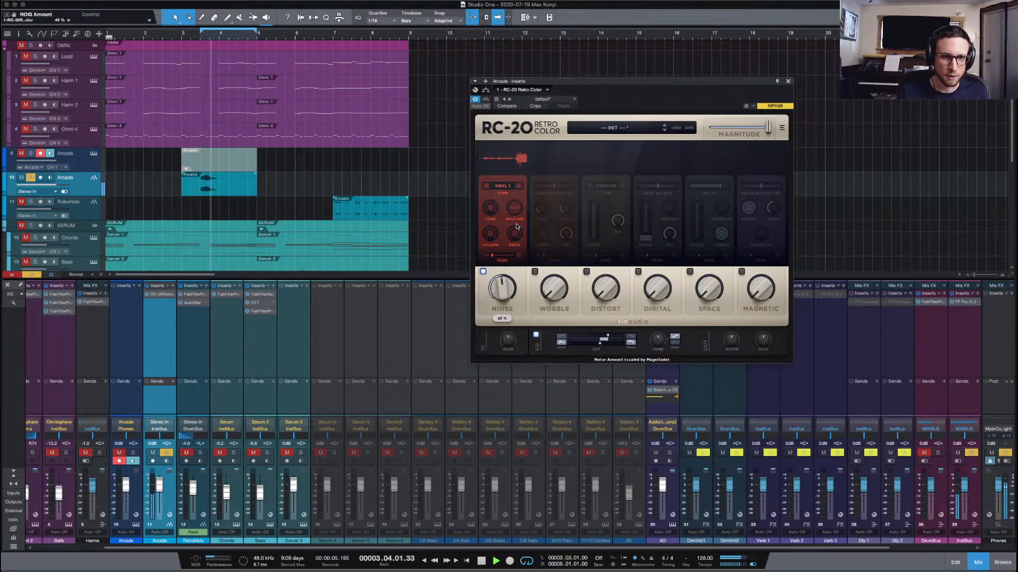
pyautogui.press('space')
pyautogui.click(518, 186)
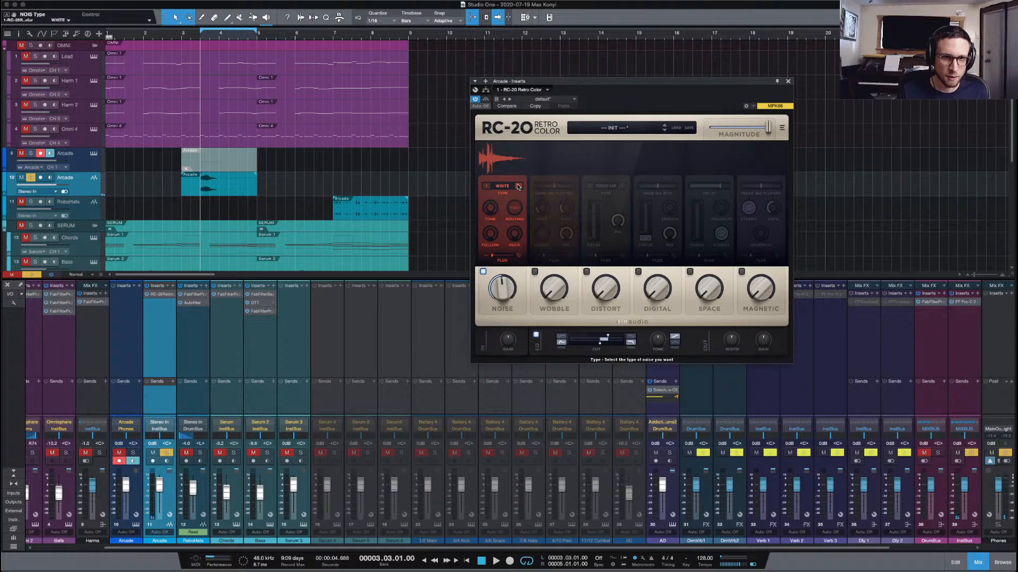
pyautogui.press('space')
pyautogui.press('space')
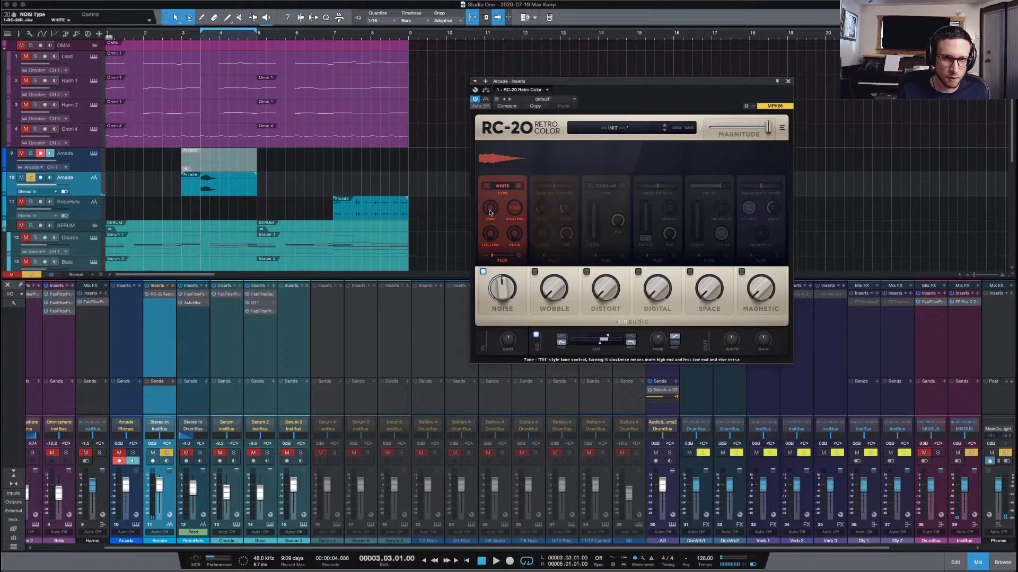
# During playback, raise the noise Tone to 12 dB and Follow to 100%, and lower the noise amount slightly
pyautogui.press('space')
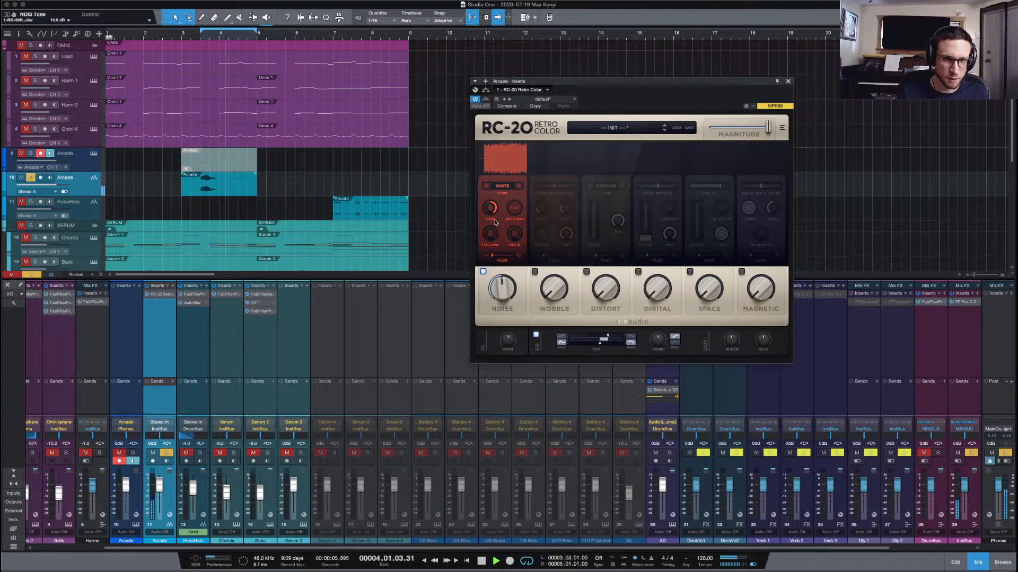
pyautogui.moveTo(493, 245); pyautogui.dragTo(522, 206)
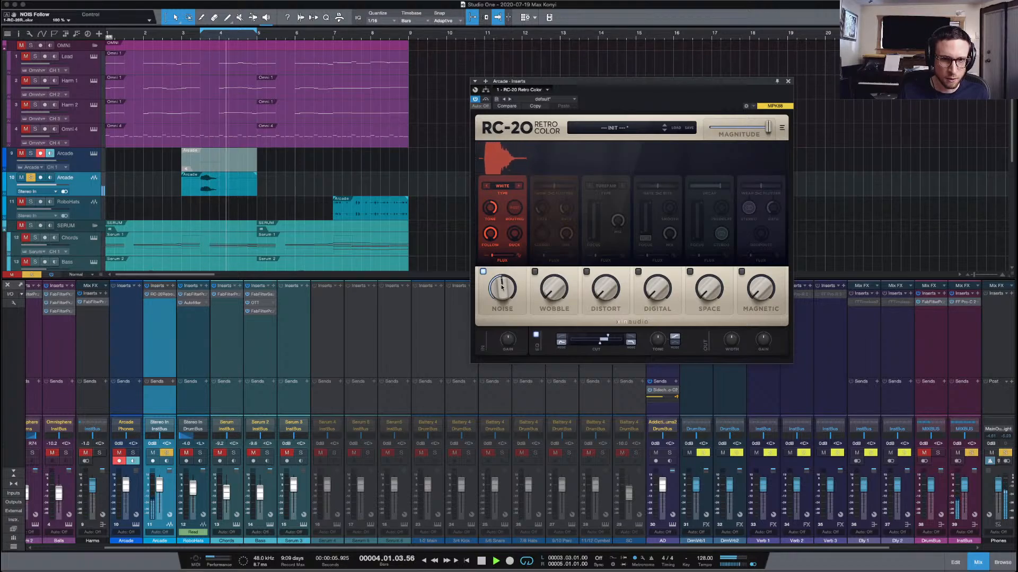
pyautogui.moveTo(501, 287); pyautogui.dragTo(499, 295)
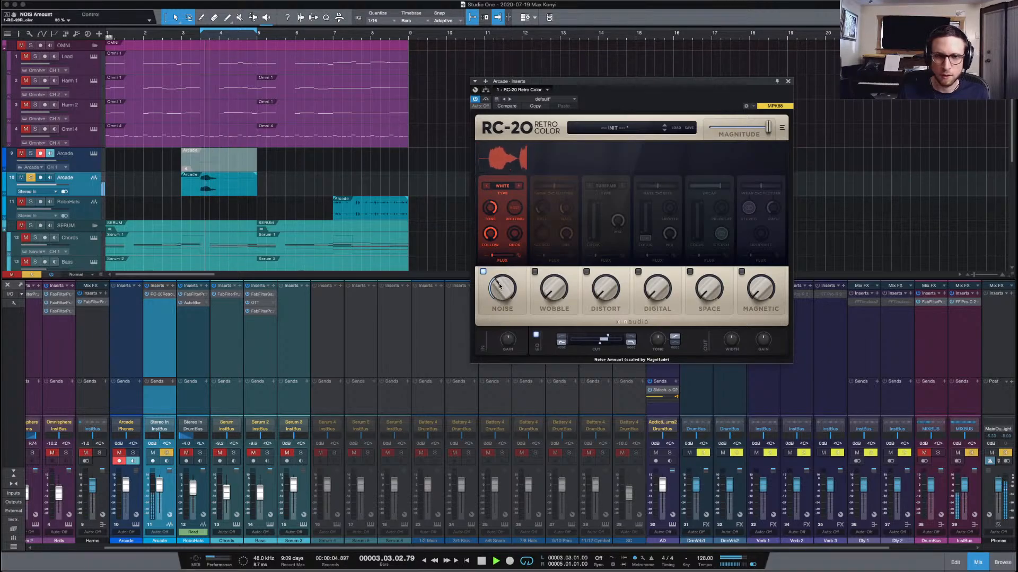
pyautogui.press('space')
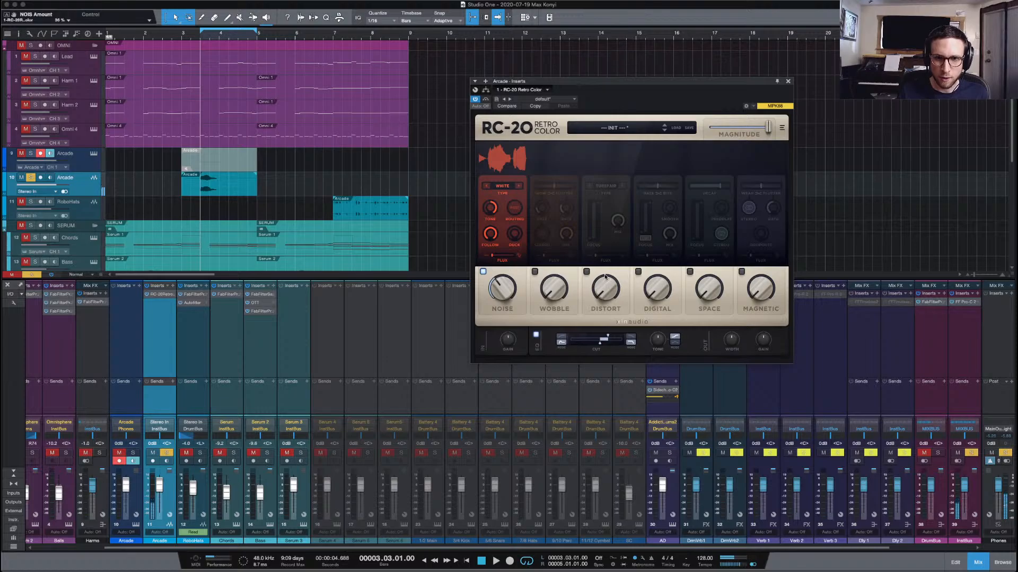
# Try the RC-20 Digital effect on the soloed Arcade audio at different amounts during playback, and switch it back off
pyautogui.click(638, 272)
pyautogui.press('space')
pyautogui.moveTo(656, 288); pyautogui.dragTo(655, 275)
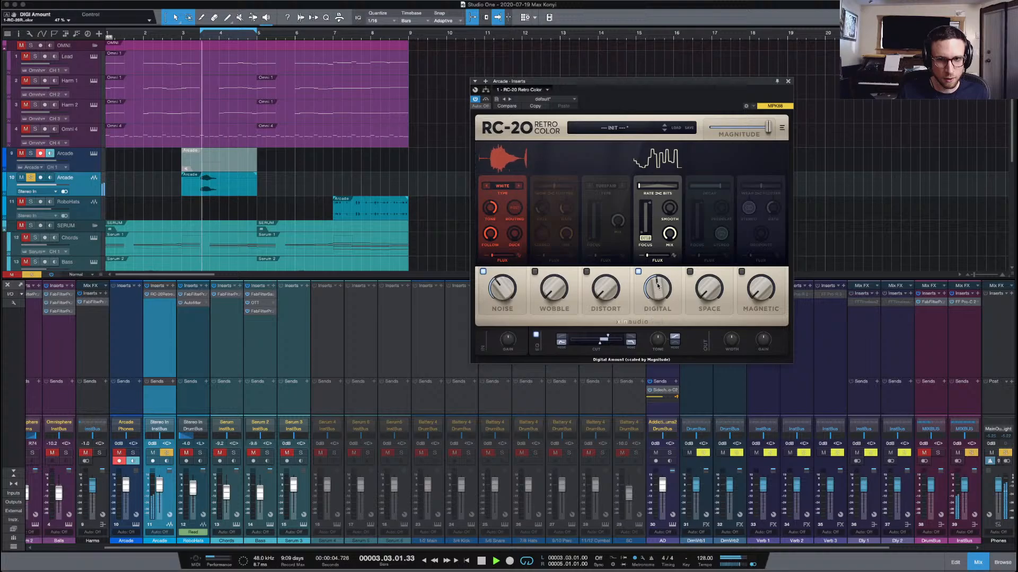
pyautogui.moveTo(658, 289); pyautogui.dragTo(656, 297)
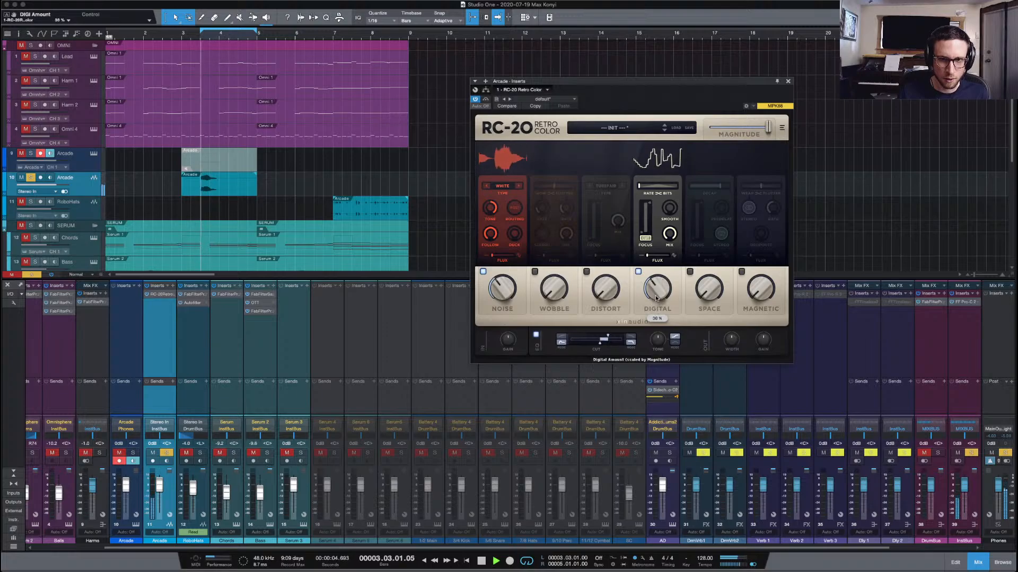
pyautogui.click(638, 272)
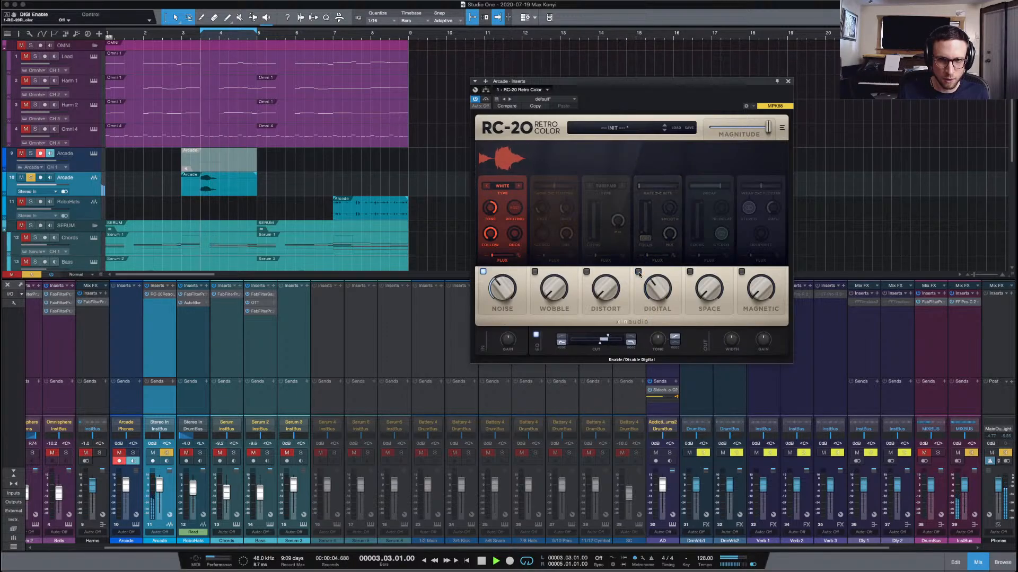
# Enable the Distort effect, raise its amount, and audition the Crunch and Heavy distortion types during playback
pyautogui.click(587, 272)
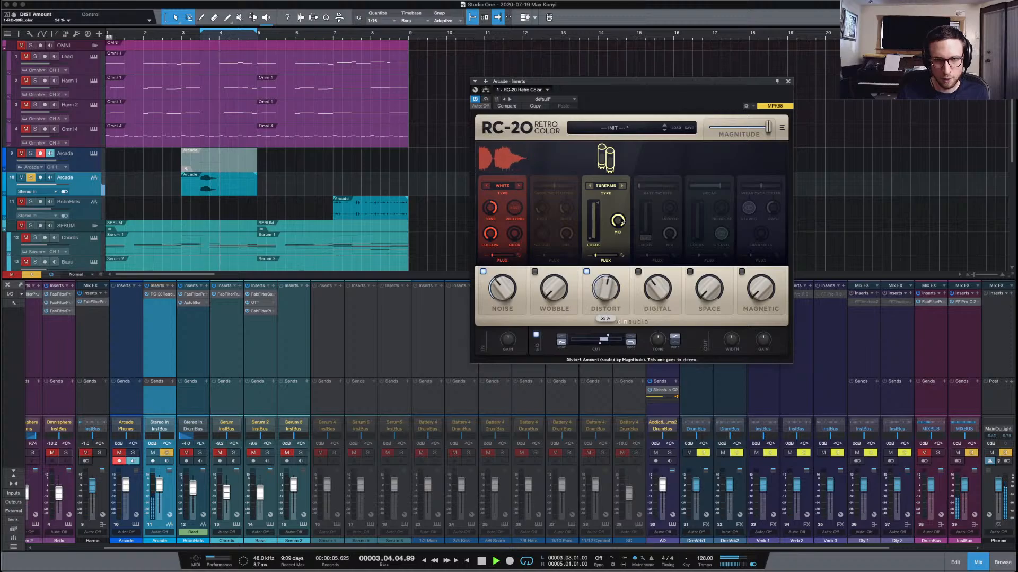
pyautogui.moveTo(614, 261); pyautogui.dragTo(618, 221)
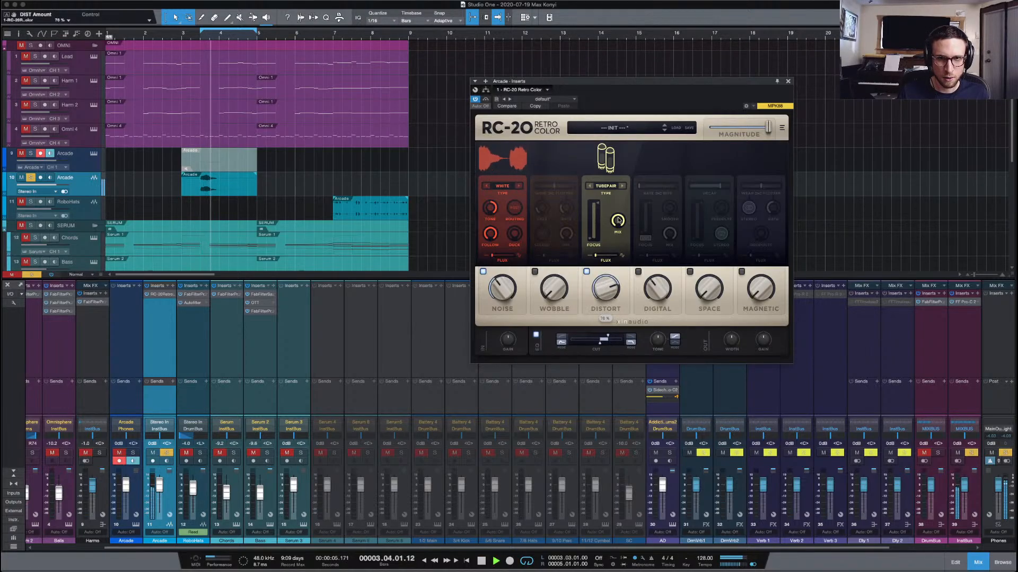
pyautogui.click(622, 186)
pyautogui.click(623, 186)
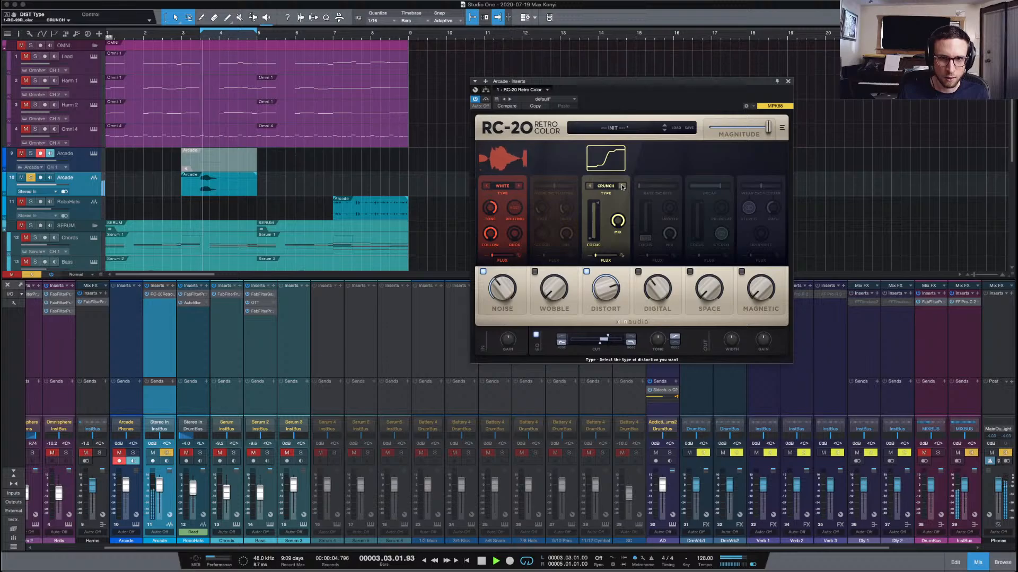
pyautogui.click(622, 186)
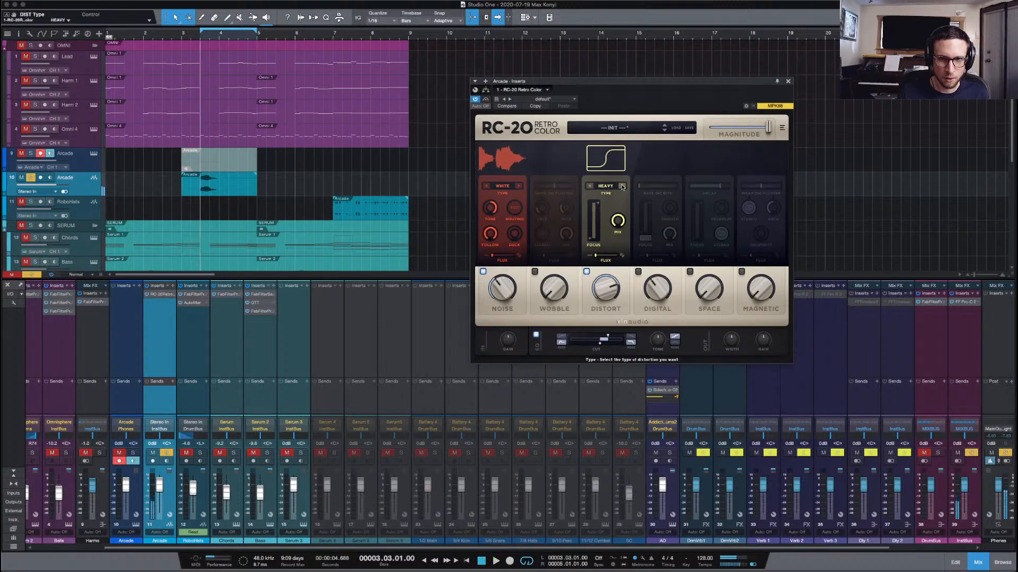
# Audition the remaining distortion types, choose Heavy, and lower the Distort amount to about 48%
pyautogui.click(623, 186)
pyautogui.click(621, 187)
pyautogui.press('space')
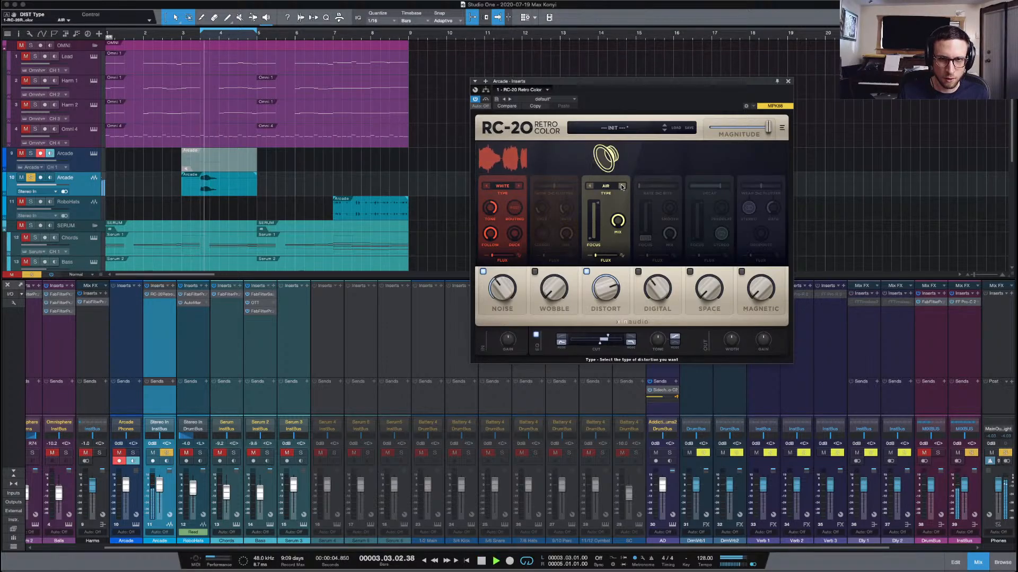
pyautogui.click(622, 186)
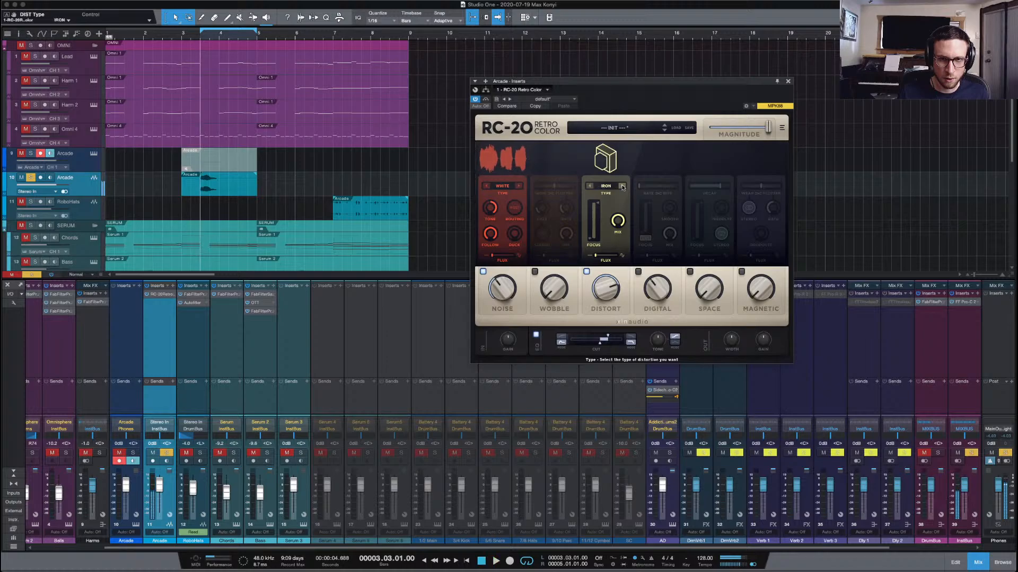
pyautogui.click(622, 186)
pyautogui.moveTo(603, 294); pyautogui.dragTo(604, 329)
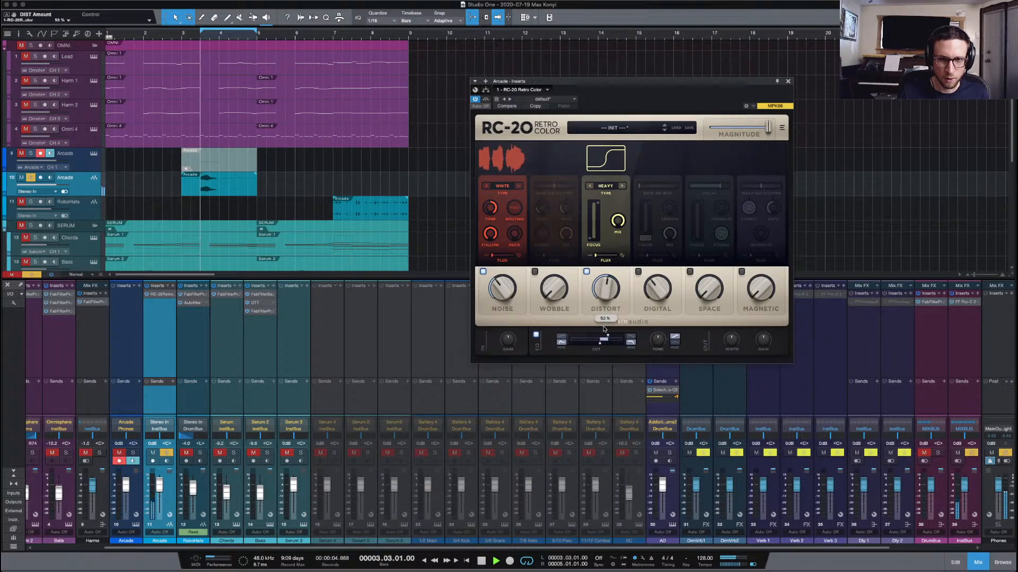
pyautogui.moveTo(608, 293); pyautogui.dragTo(607, 305)
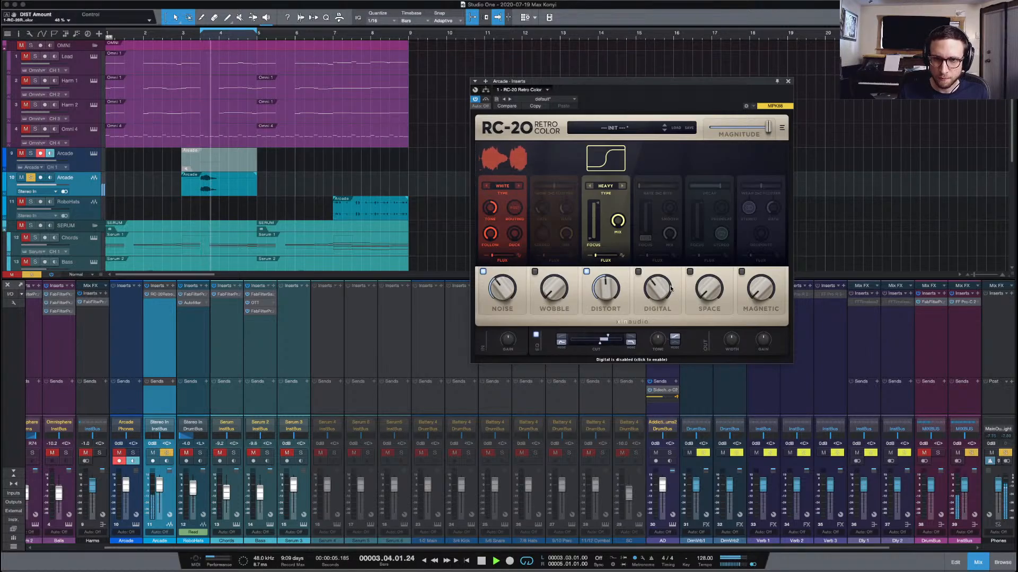
# Enable the Space effect with minimum decay and an amount of about 75%, and close the RC-20 window
pyautogui.click(690, 272)
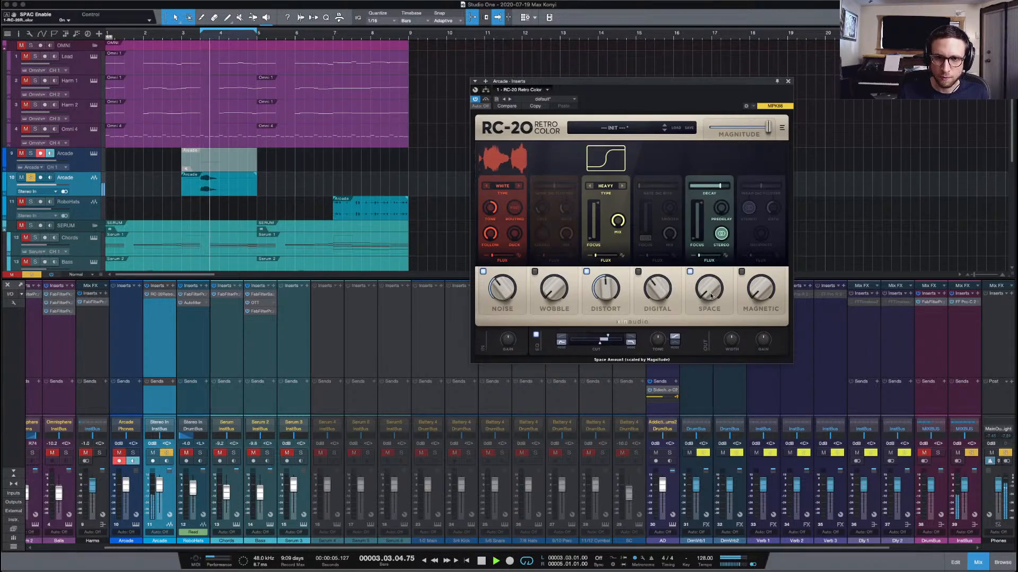
pyautogui.moveTo(712, 180); pyautogui.dragTo(611, 195)
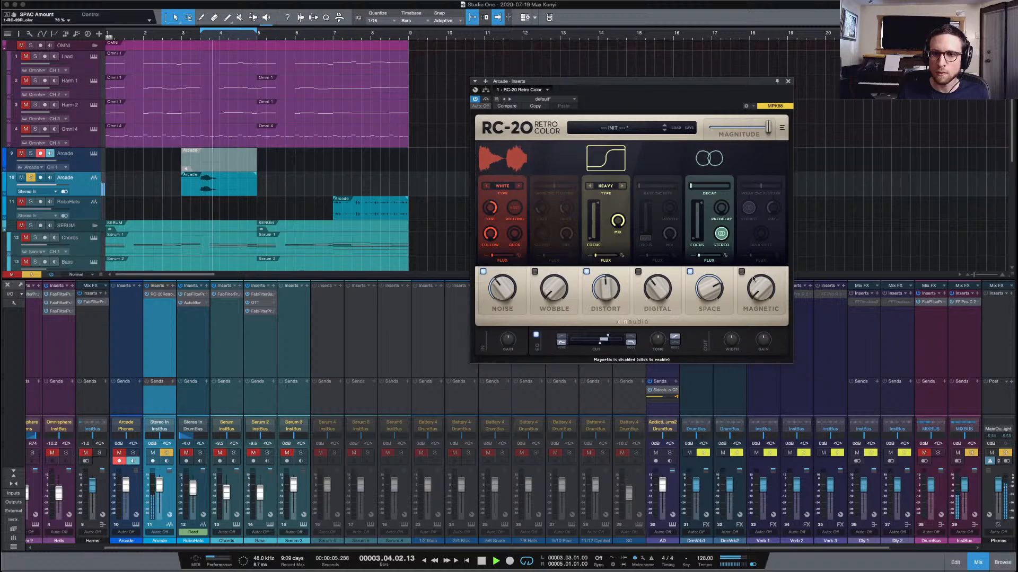
pyautogui.press('space')
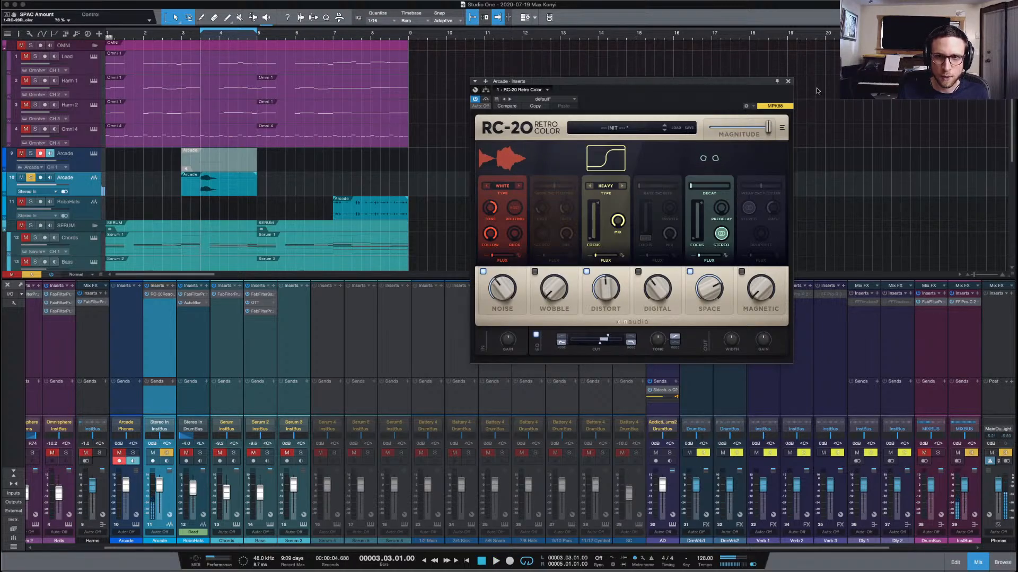
pyautogui.click(787, 82)
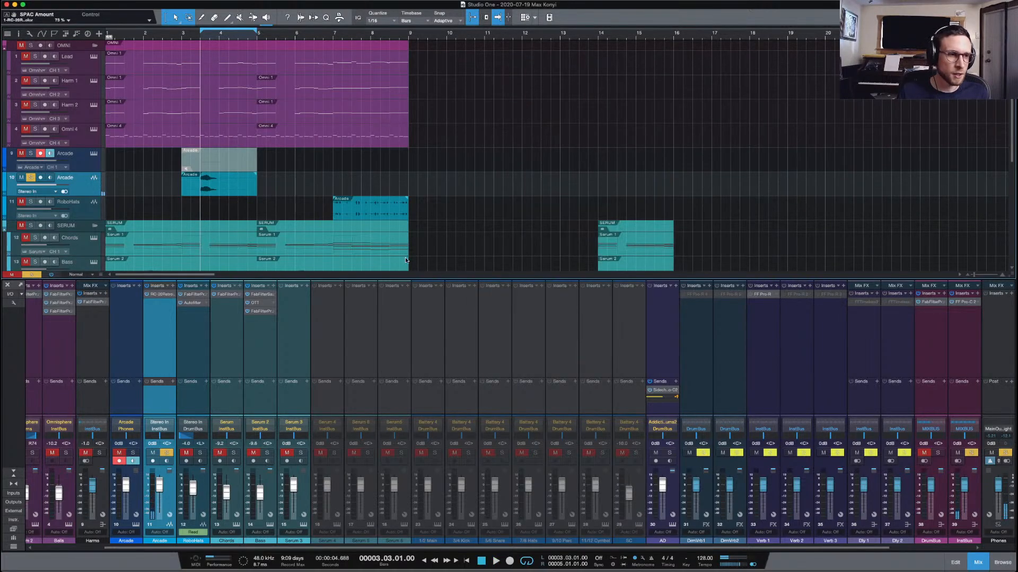
# Insert FabFilter Pro-Q 3 on the Arcade audio channel and add a low cut at about 530 Hz
pyautogui.click(174, 287)
pyautogui.click(397, 319)
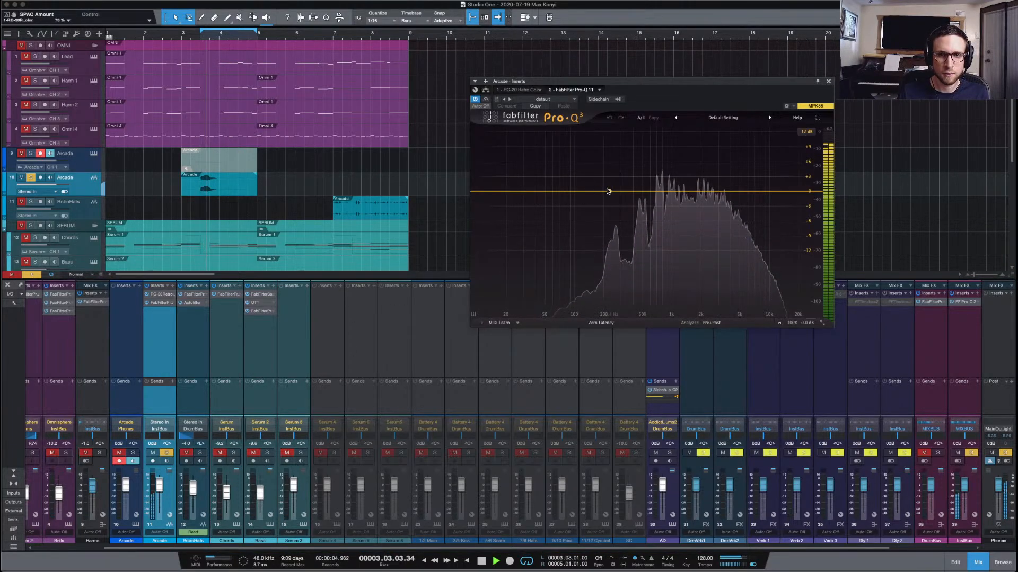
pyautogui.click(478, 190)
pyautogui.press('space')
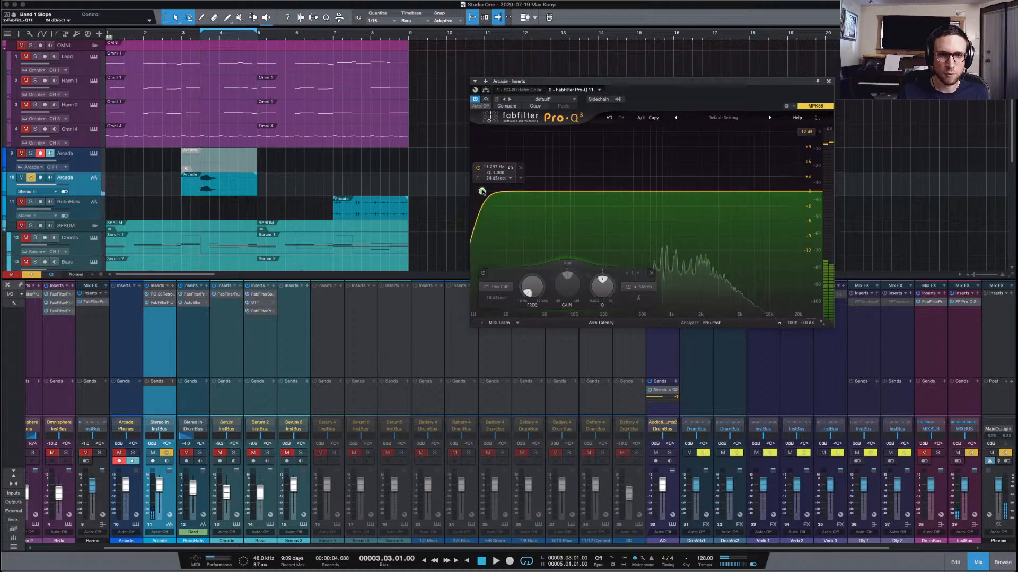
pyautogui.moveTo(482, 192); pyautogui.dragTo(656, 207)
pyautogui.press('space')
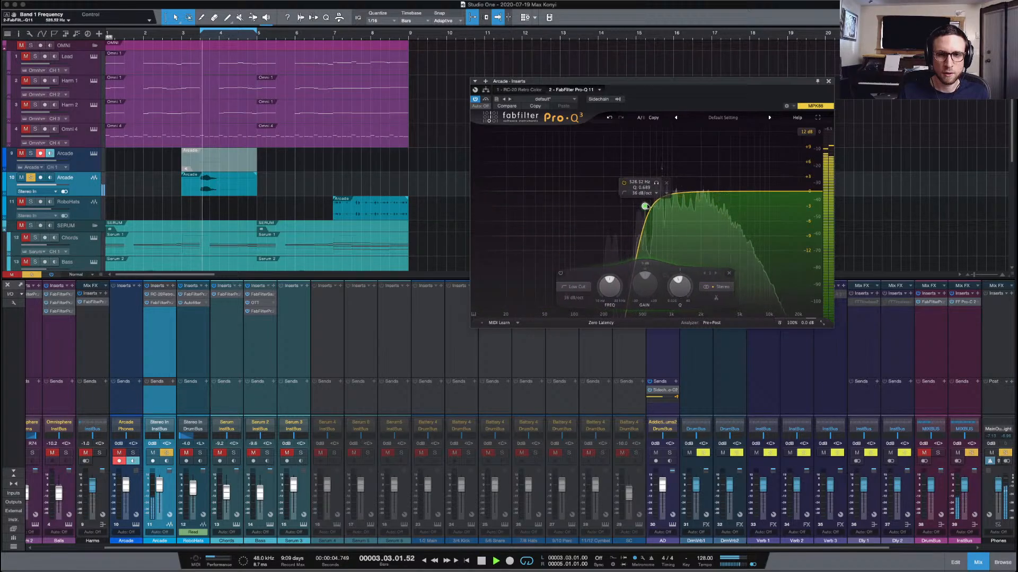
# Add a bell band, sweep it across the mids, and settle on a cut of about 5.5 dB near 1060 Hz
pyautogui.click(656, 231)
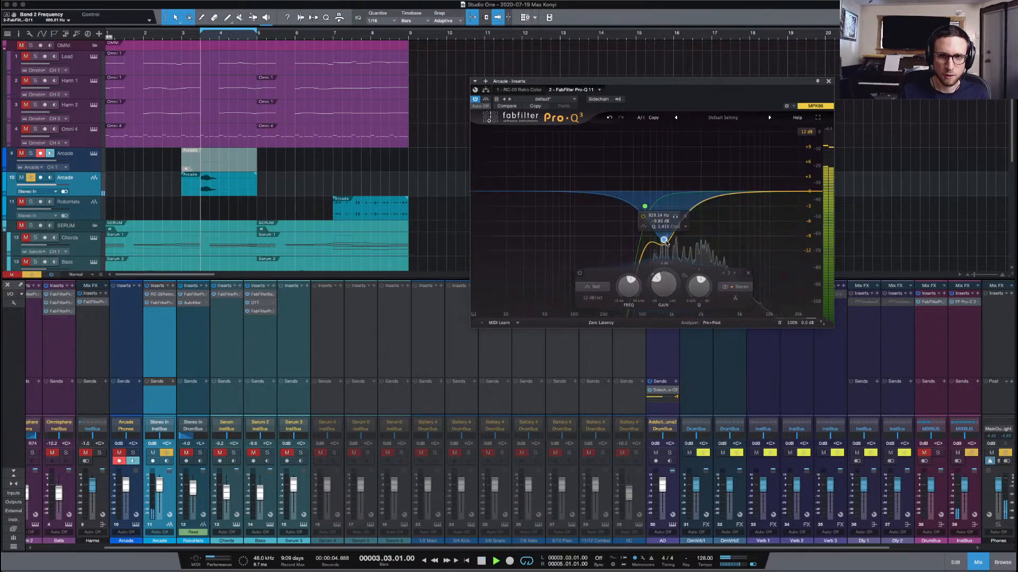
pyautogui.press('space')
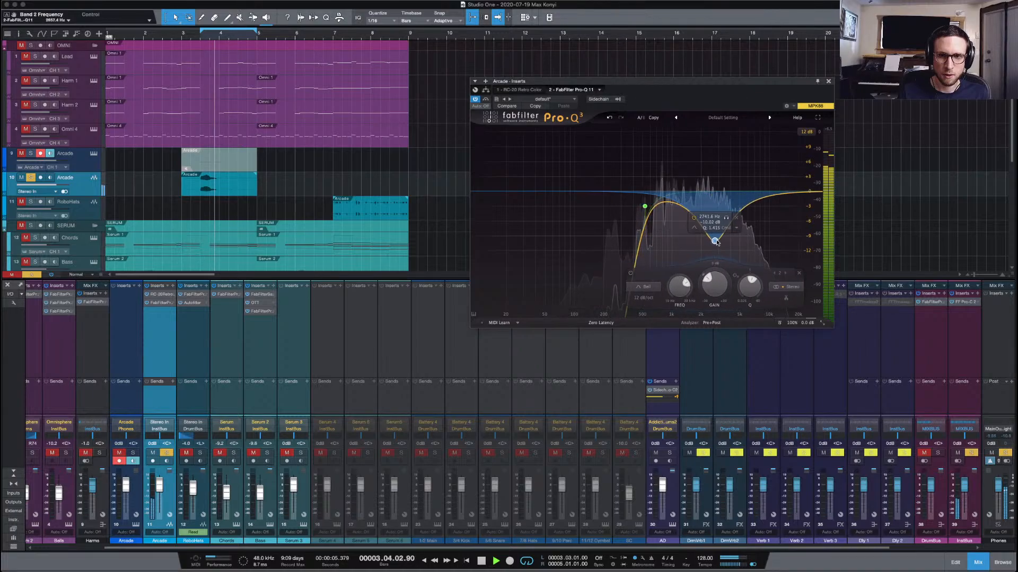
pyautogui.moveTo(681, 239); pyautogui.dragTo(679, 218)
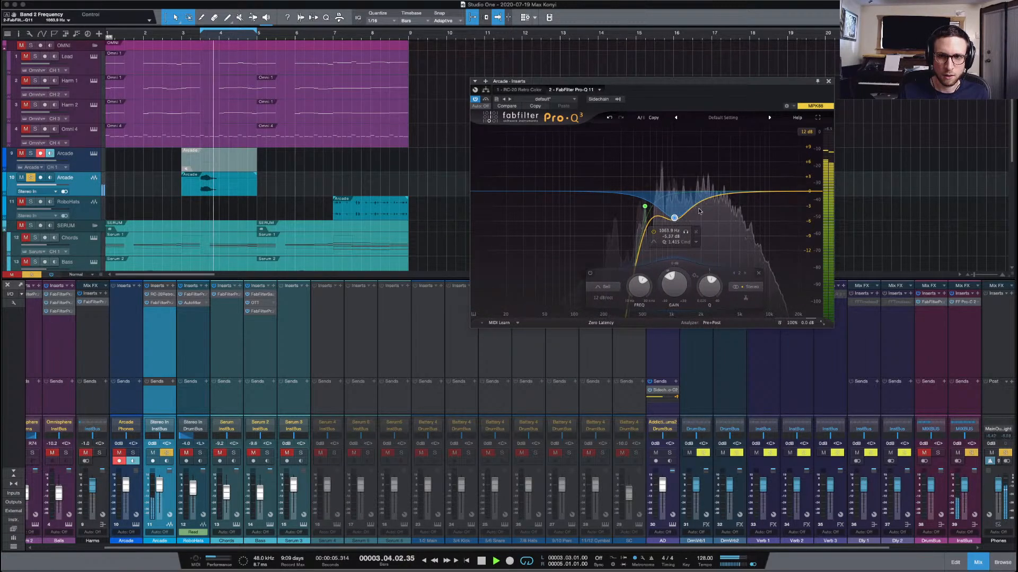
# Try another bell band in the upper mids with different Q widths, and remove it
pyautogui.moveTo(731, 194)
pyautogui.mouseDown()
pyautogui.moveTo(716, 153)
pyautogui.moveTo(676, 153)
pyautogui.moveTo(659, 134)
pyautogui.moveTo(746, 142)
pyautogui.moveTo(723, 192)
pyautogui.mouseUp()
pyautogui.scroll(-3, 700, 154)
pyautogui.scroll(6, 703, 153)
pyautogui.press('space')
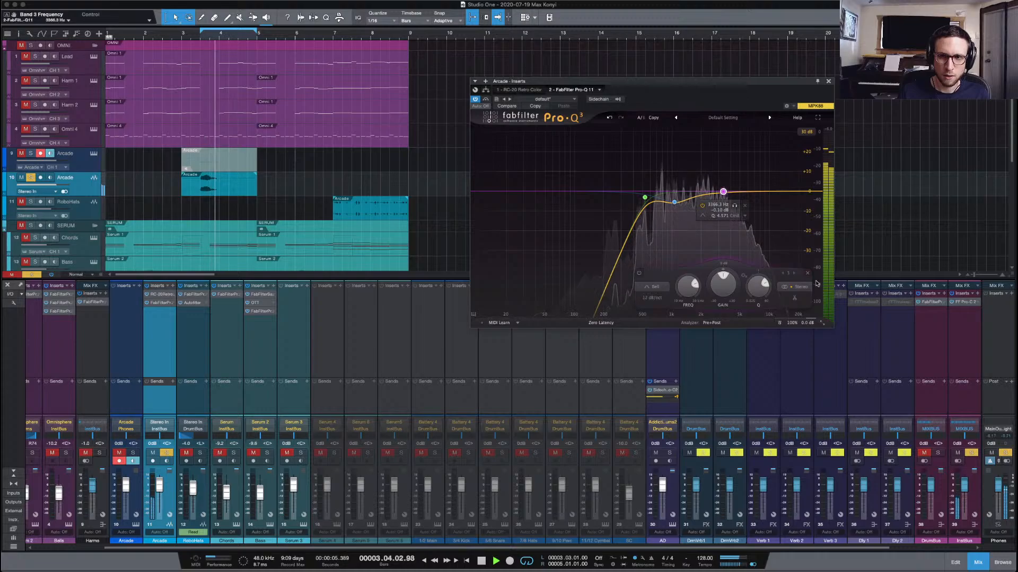
# Unsolo the Arcade audio track, pan it to about L62, and set its volume to about -2.3 dB in the full mix
pyautogui.click(829, 82)
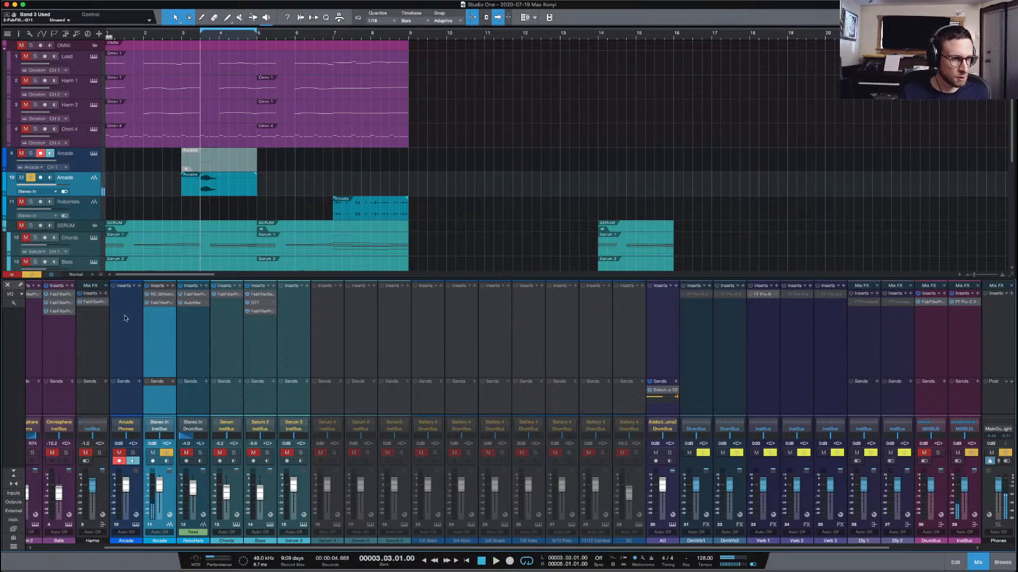
pyautogui.click(167, 452)
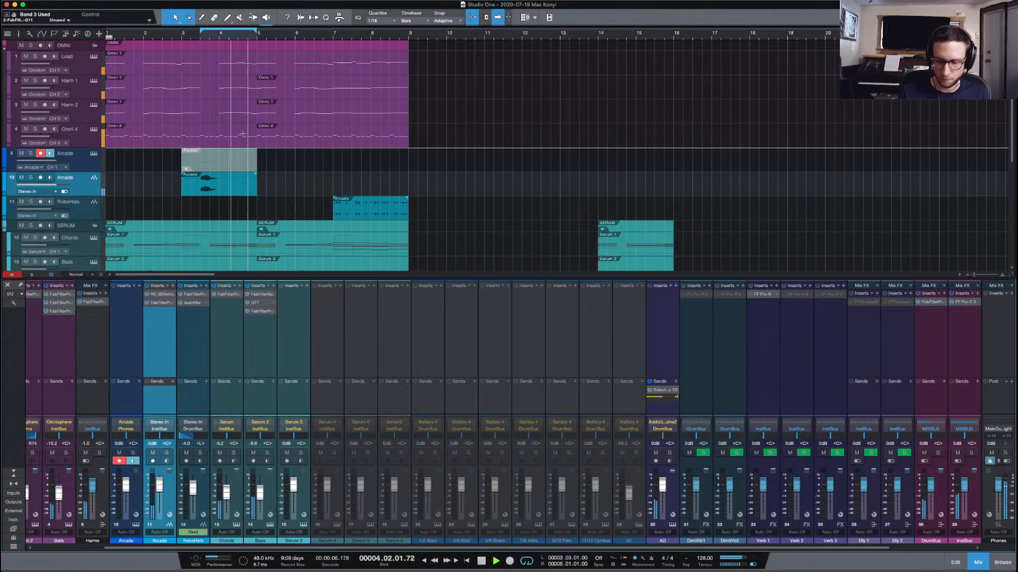
pyautogui.moveTo(52, 185); pyautogui.dragTo(43, 186)
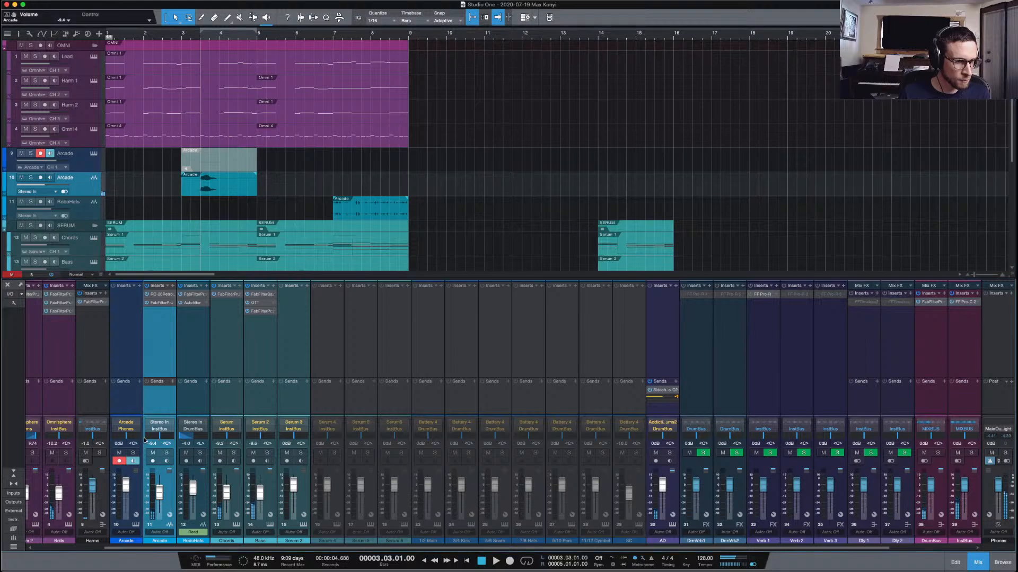
pyautogui.press('space')
pyautogui.moveTo(157, 440); pyautogui.dragTo(143, 440)
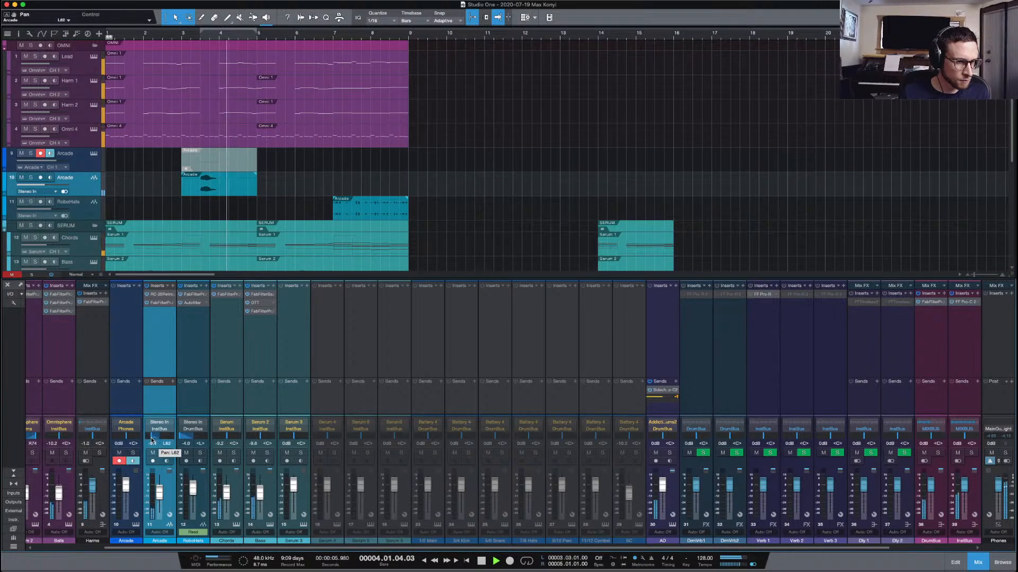
pyautogui.moveTo(49, 184); pyautogui.dragTo(55, 185)
# Play the full mix from the loop section and from the song start to check the Arcade sound in context
pyautogui.press('space')
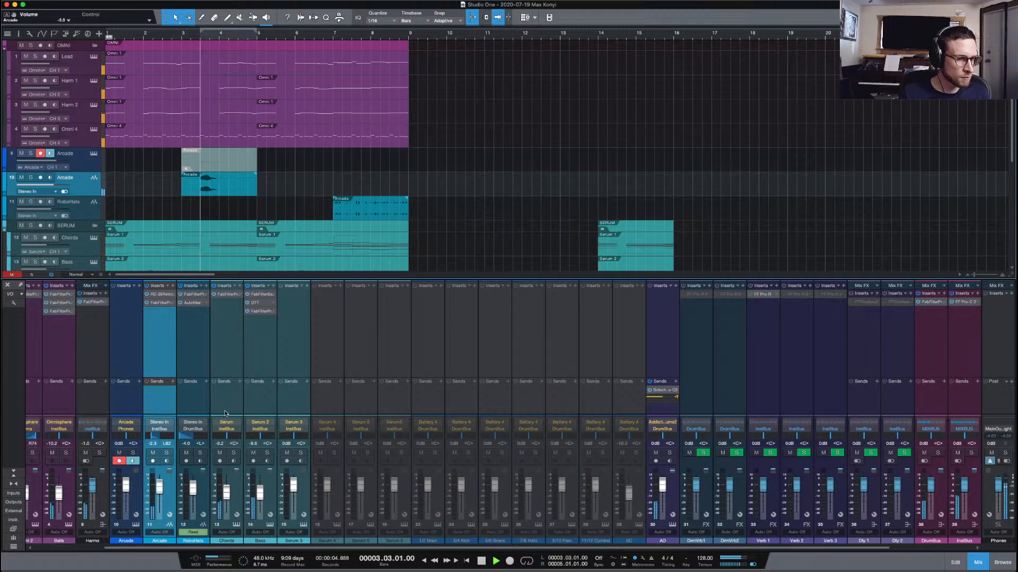
pyautogui.press('space')
pyautogui.press('space')
pyautogui.press('space')
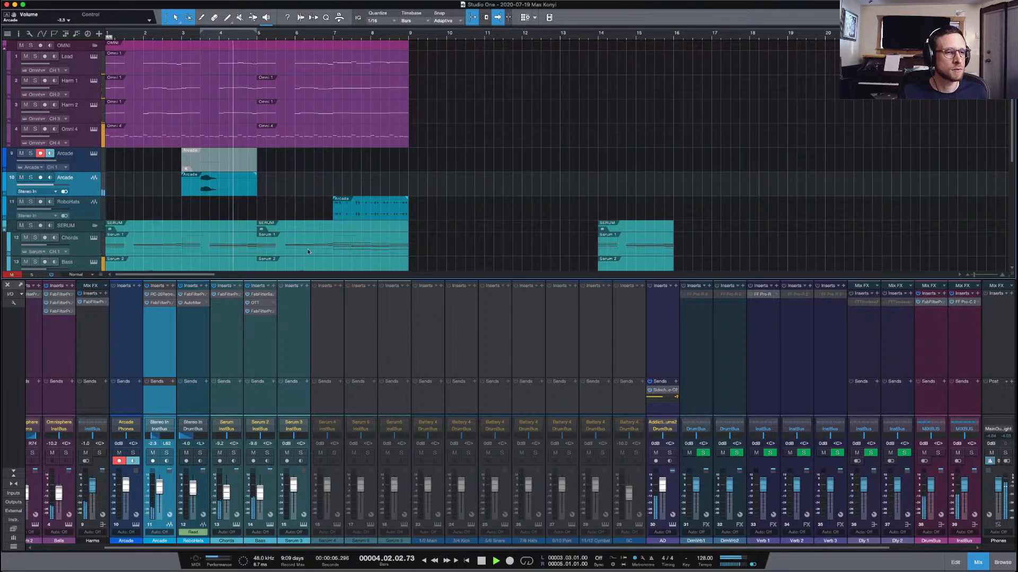
pyautogui.press('space')
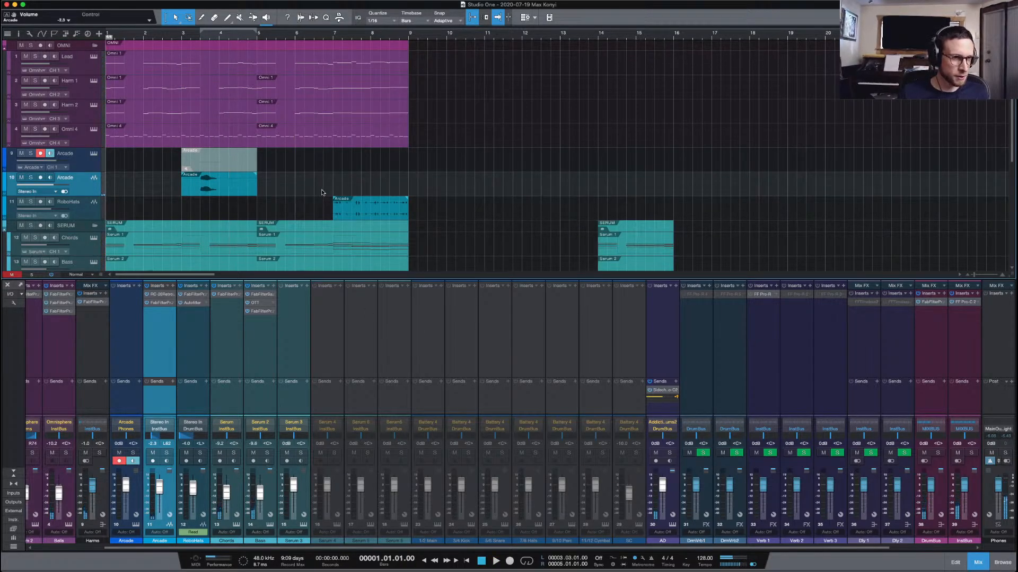
pyautogui.press('space')
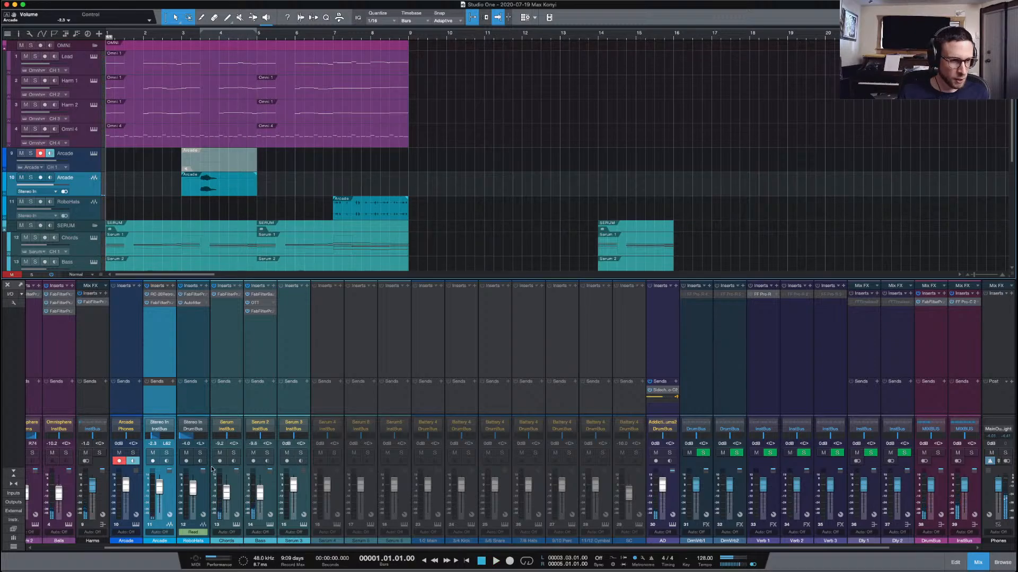
# Show the pan automation lane for the Arcade audio track, with the timeline magnified around the clip
pyautogui.rightClick(159, 439)
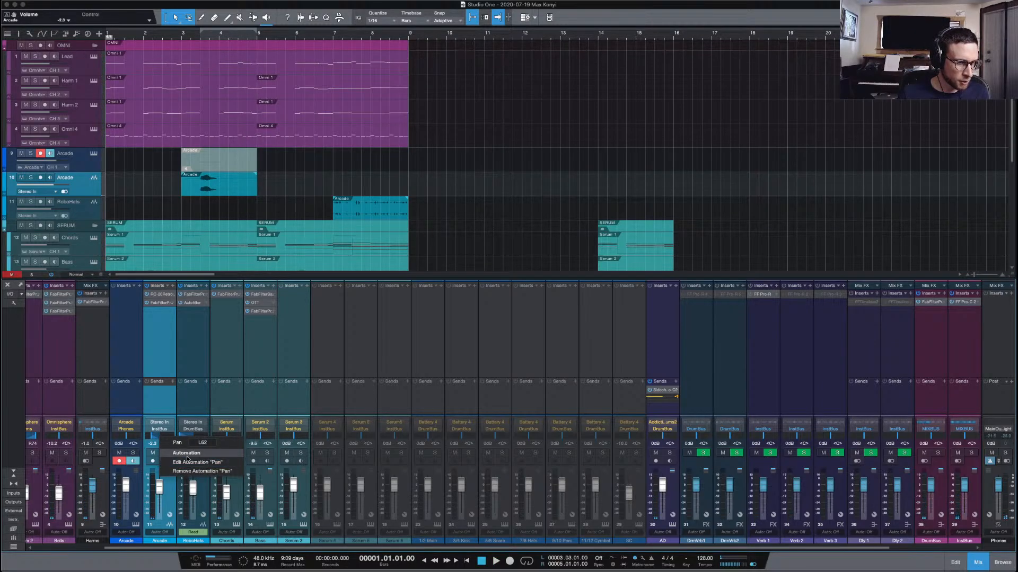
pyautogui.click(186, 463)
pyautogui.press('e')
pyautogui.press('e')
pyautogui.press('e')
# Draw a left-to-right pan sweep from beat 3.3 to bar 4 on the Arcade audio track, and play it back
pyautogui.hscroll(5, 565, 195)
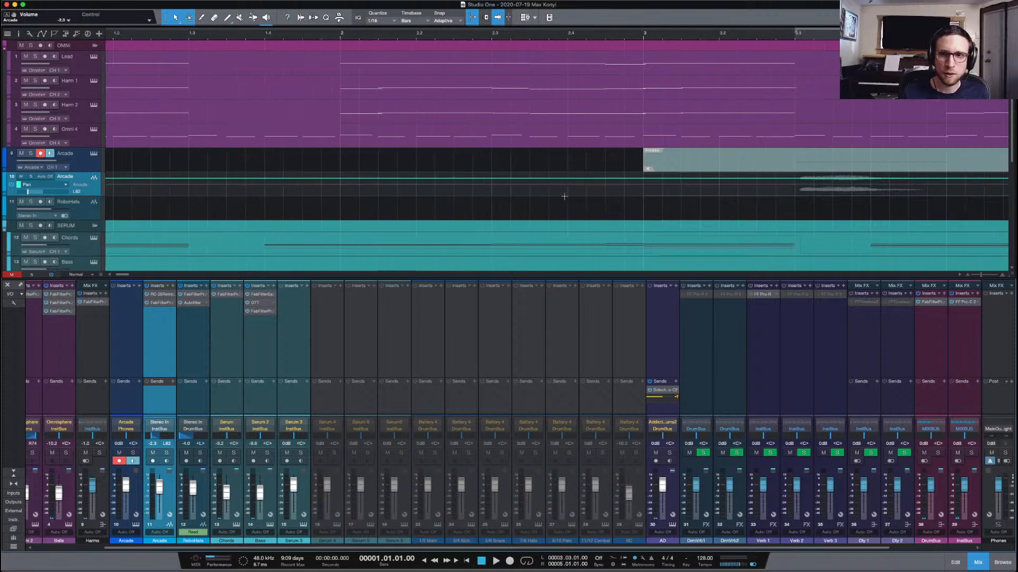
pyautogui.click(607, 178)
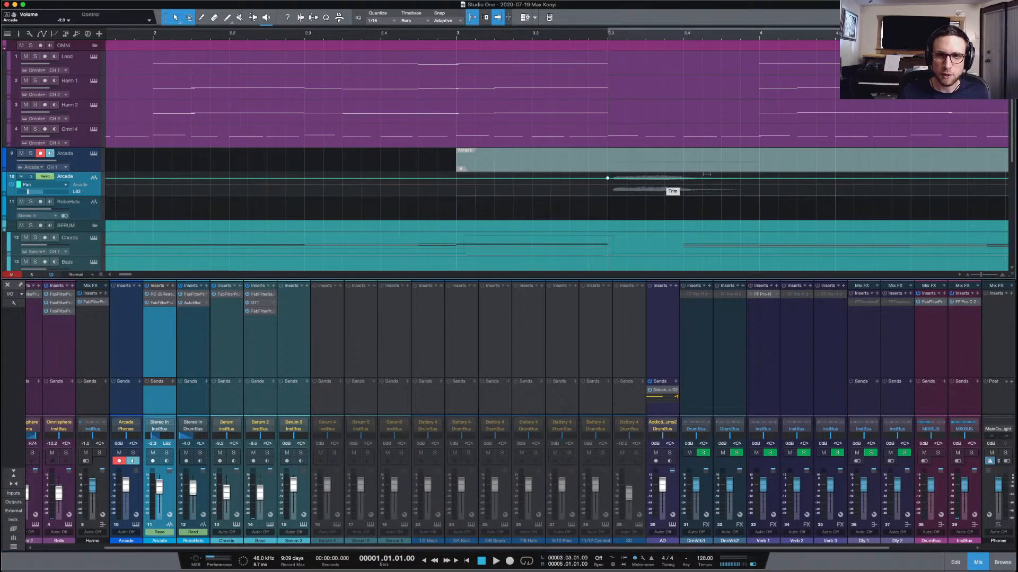
pyautogui.click(757, 194)
pyautogui.press('space')
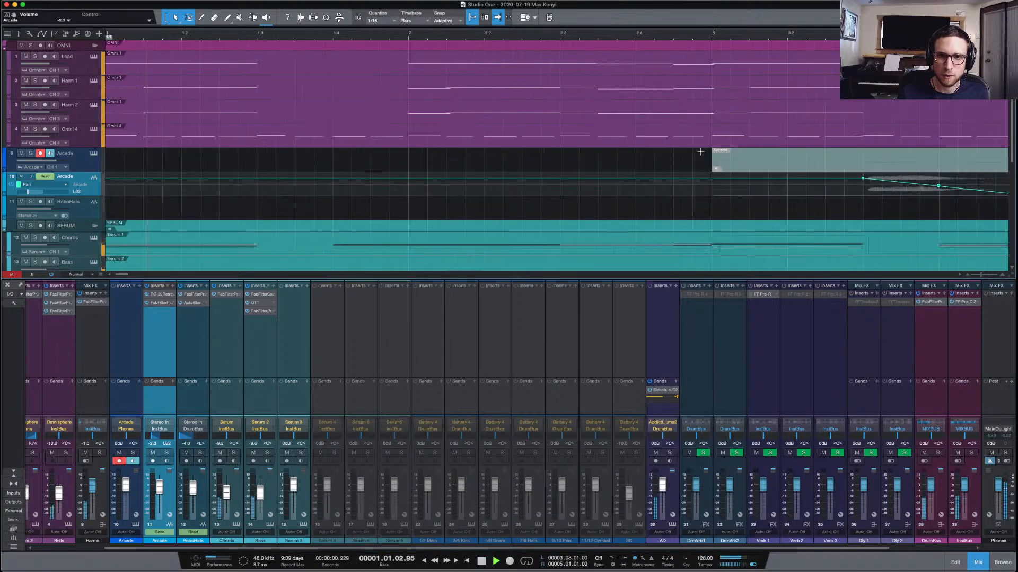
pyautogui.press('space')
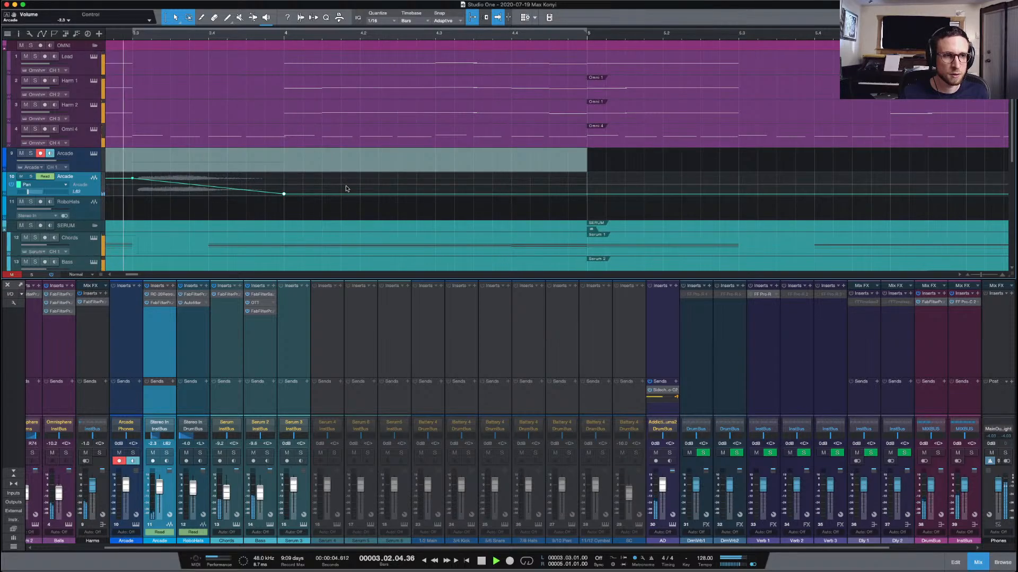
# Split the Arcade audio clip at every sixteenth from 3.4.2 to bar 4, and shorten the three short slices to leave gaps
pyautogui.press('space')
pyautogui.press('a')
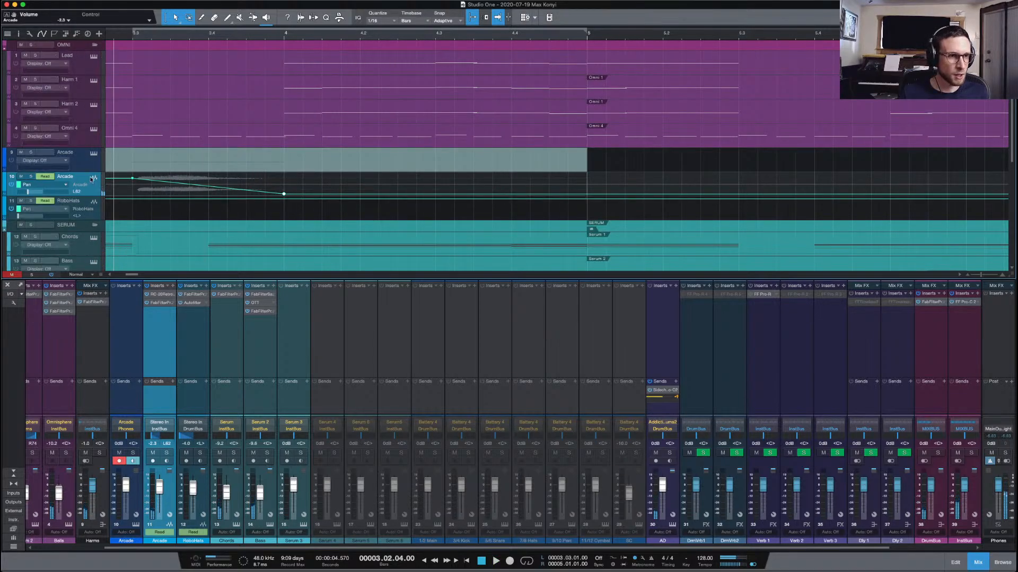
pyautogui.press('a')
pyautogui.click(226, 175)
pyautogui.press('space')
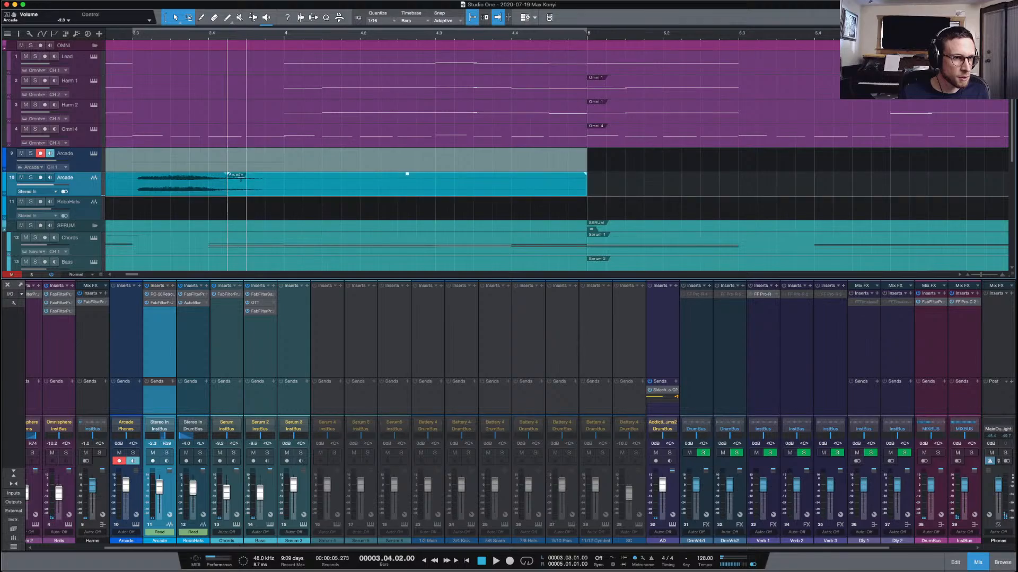
pyautogui.click(246, 179)
pyautogui.click(265, 179)
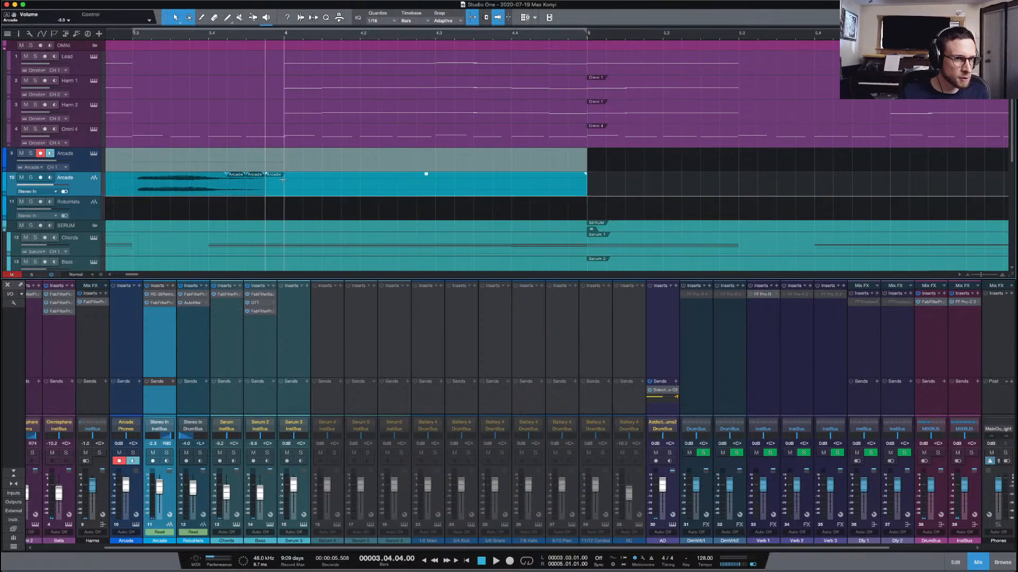
pyautogui.click(283, 179)
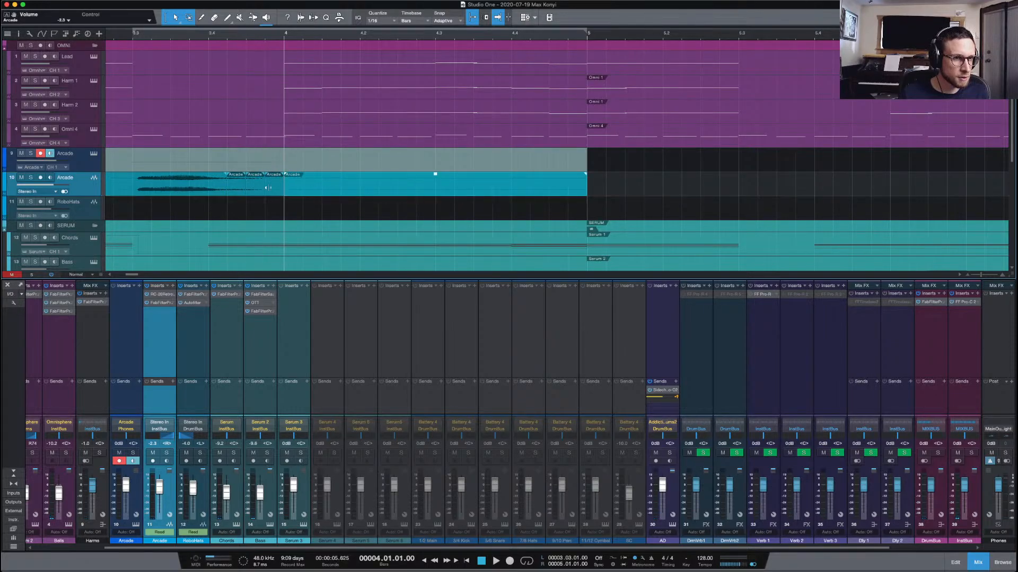
pyautogui.moveTo(236, 188); pyautogui.dragTo(274, 186)
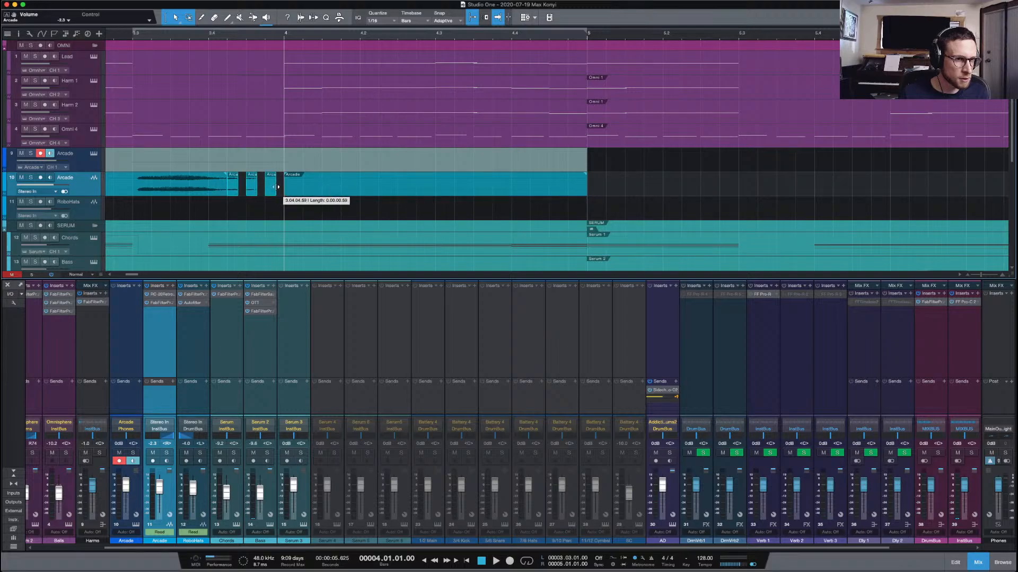
# Play the chopped Arcade clip from beat 3.3 in the mix, then solo the Arcade audio track to hear it alone
pyautogui.click(132, 35)
pyautogui.press('space')
pyautogui.press('space')
pyautogui.press('space')
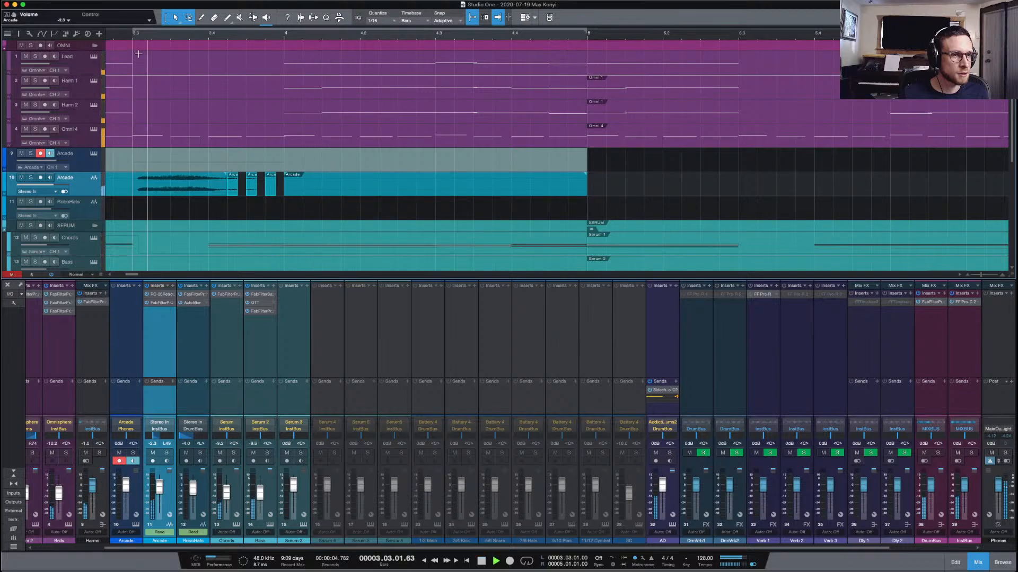
pyautogui.click(31, 178)
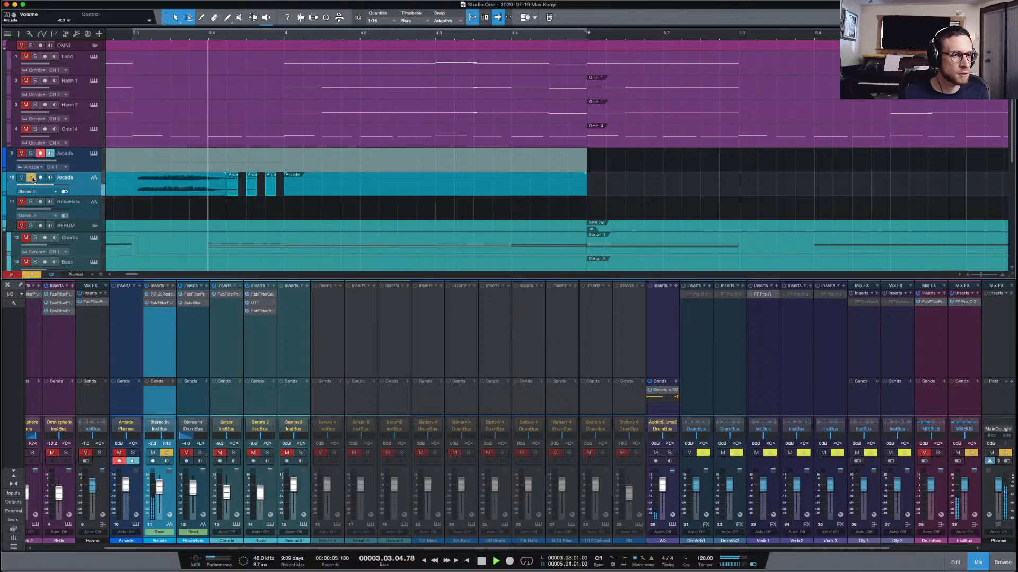
pyautogui.press('space')
pyautogui.press('space')
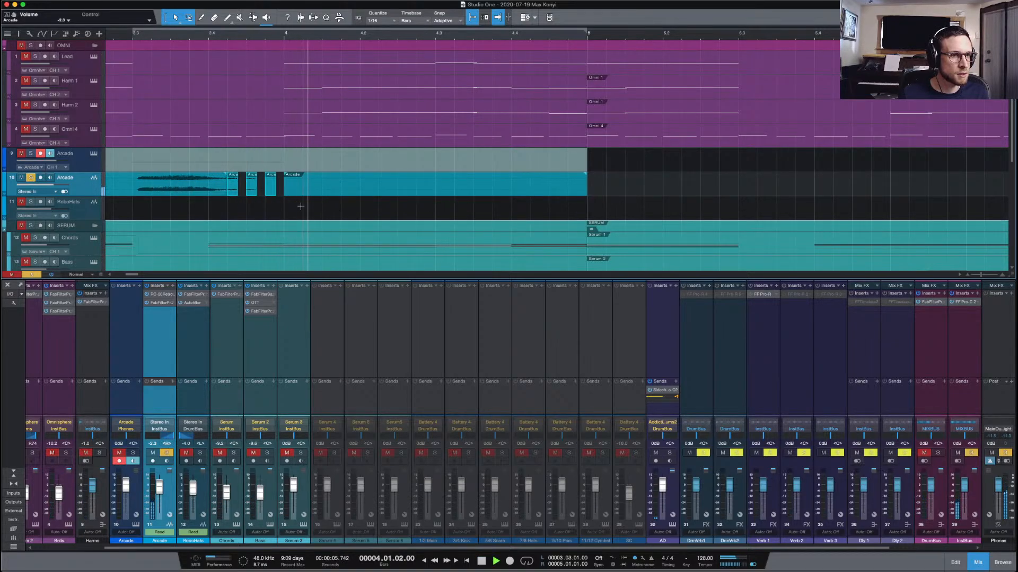
pyautogui.press('space')
# Split the remaining Arcade clip from bar 4 to bar 5 at the grid, shorten the slices to leave gaps, and play the result
pyautogui.click(487, 190)
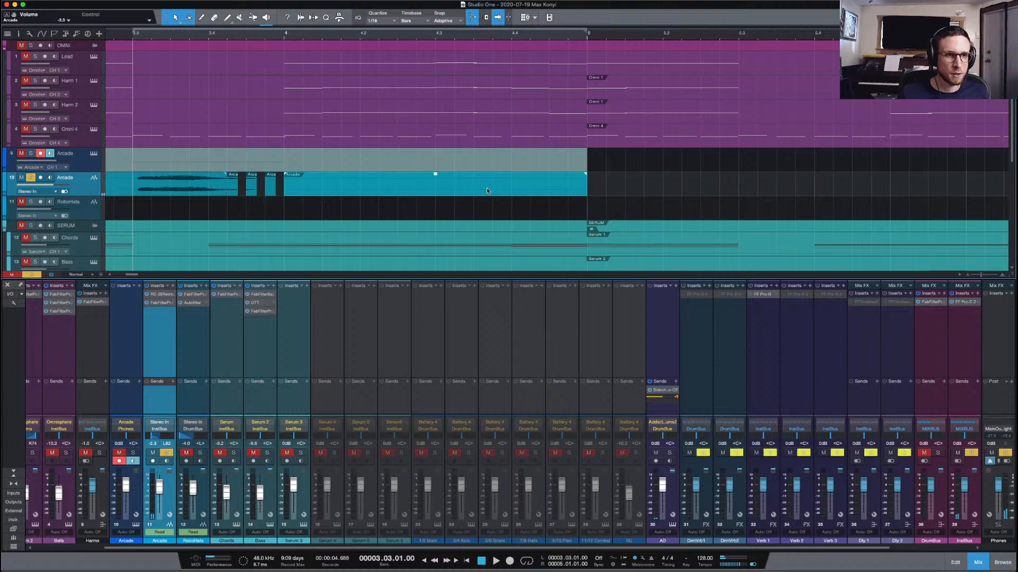
pyautogui.rightClick(458, 191)
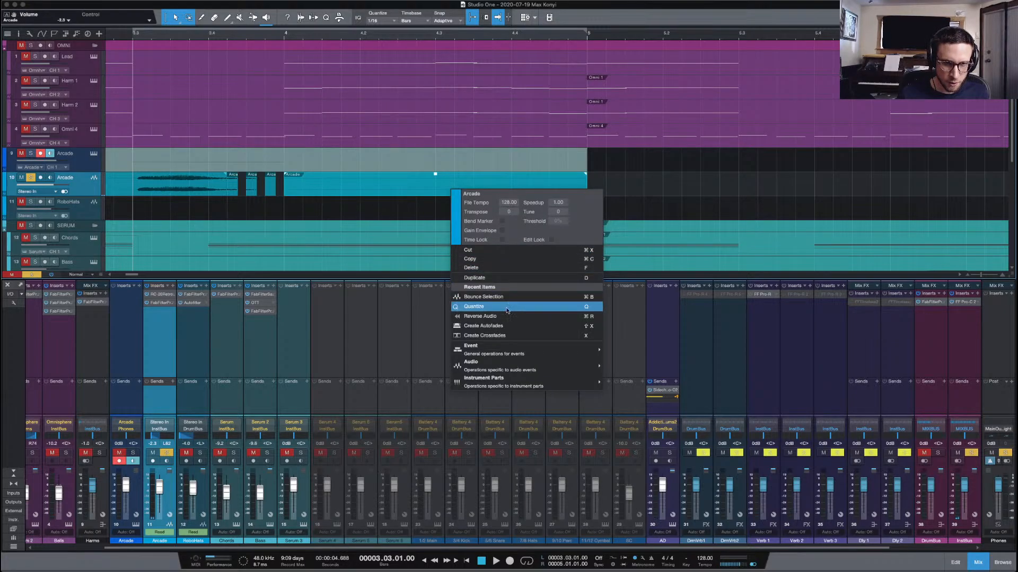
pyautogui.moveTo(507, 353)
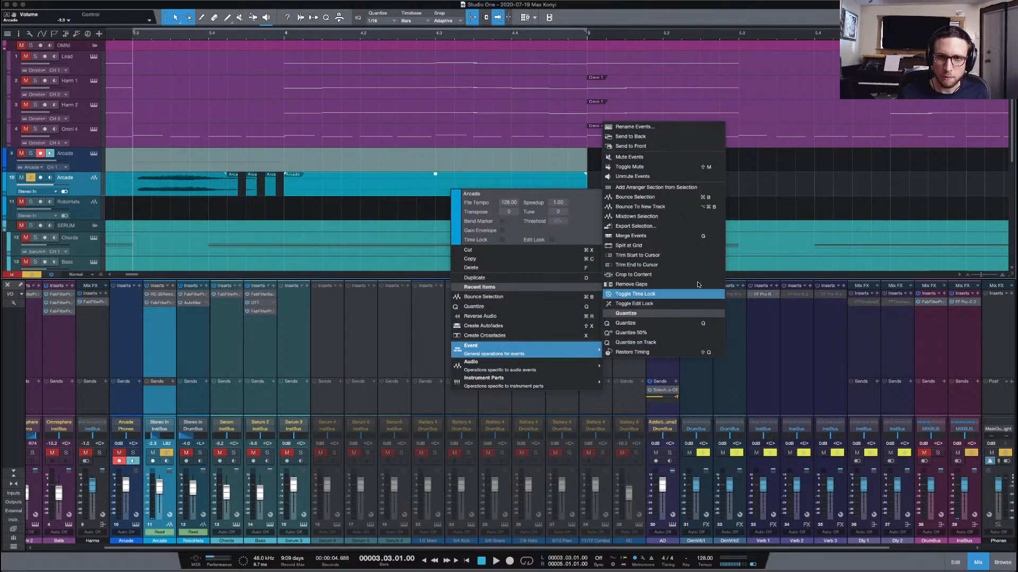
pyautogui.click(664, 245)
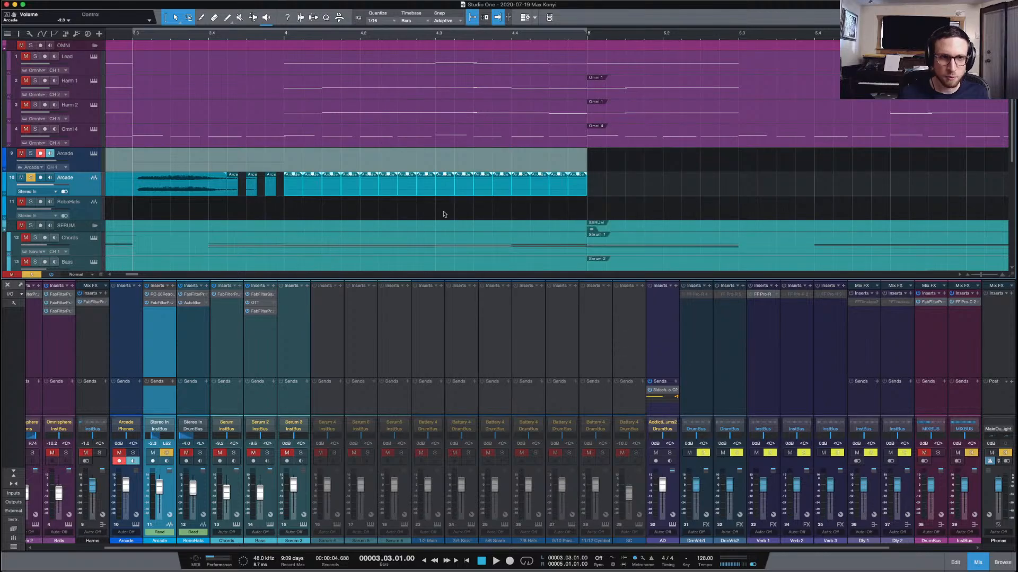
pyautogui.moveTo(587, 191)
pyautogui.mouseDown()
pyautogui.moveTo(569, 194)
pyautogui.moveTo(581, 194)
pyautogui.mouseUp()
pyautogui.press('space')
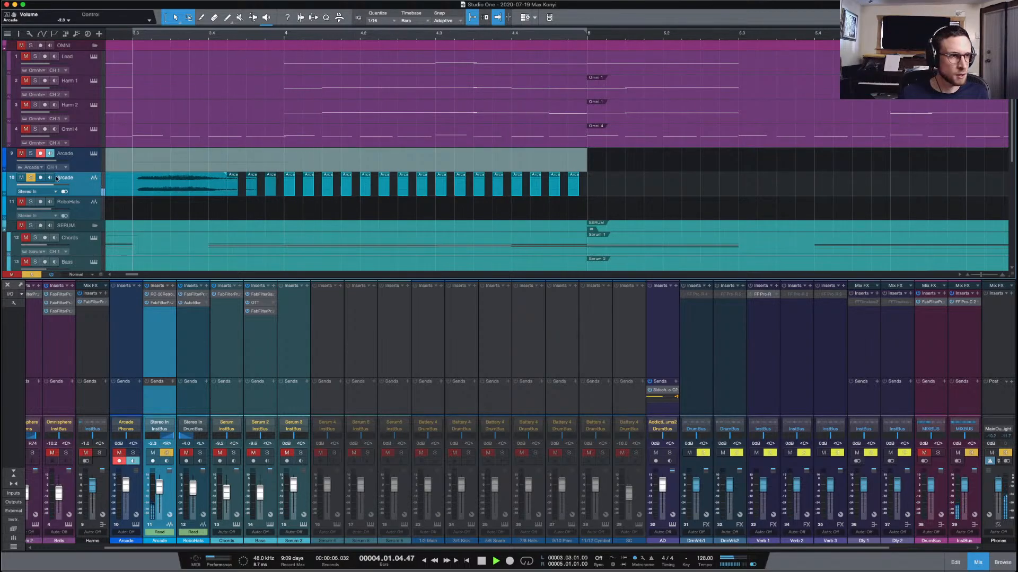
# Extend the Arcade audio track's pan automation with a right-to-left sweep from bar 4 to bar 5, and play it back
pyautogui.press('a')
pyautogui.press('space')
pyautogui.moveTo(586, 194); pyautogui.dragTo(587, 174)
pyautogui.press('space')
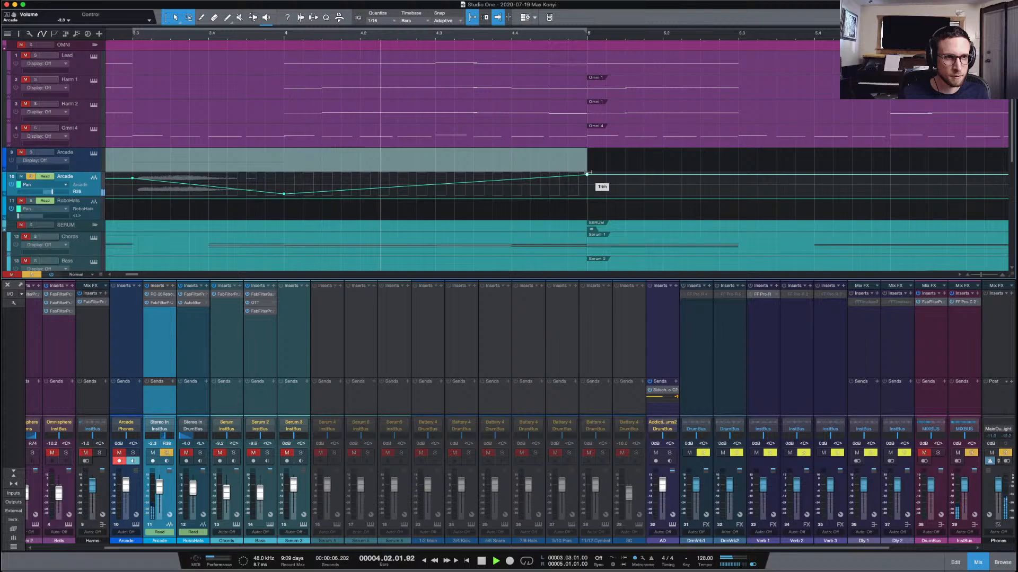
pyautogui.press('space')
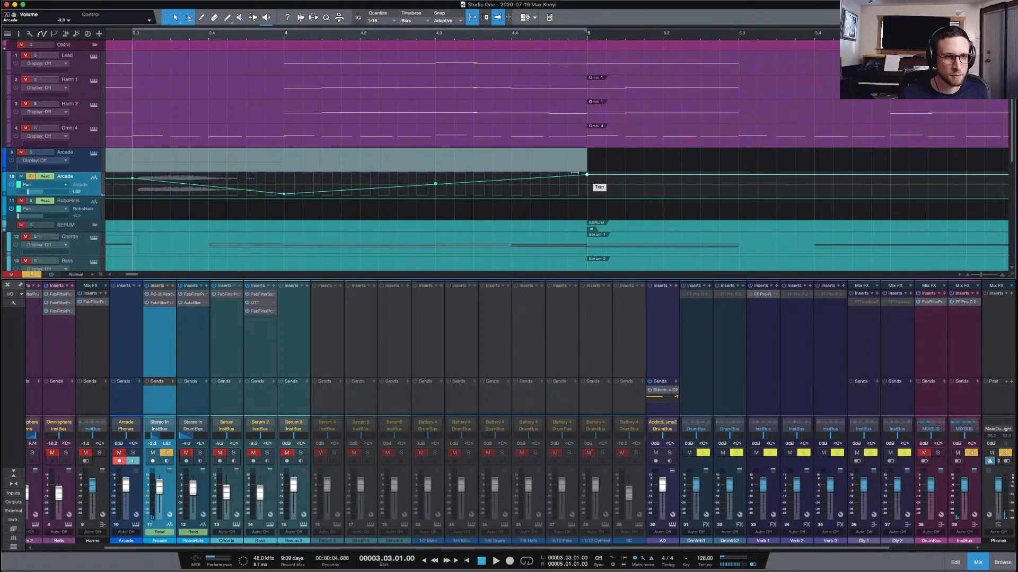
# Unsolo the Arcade audio track during playback and check the chopped, panned sound in the full mix
pyautogui.press('space')
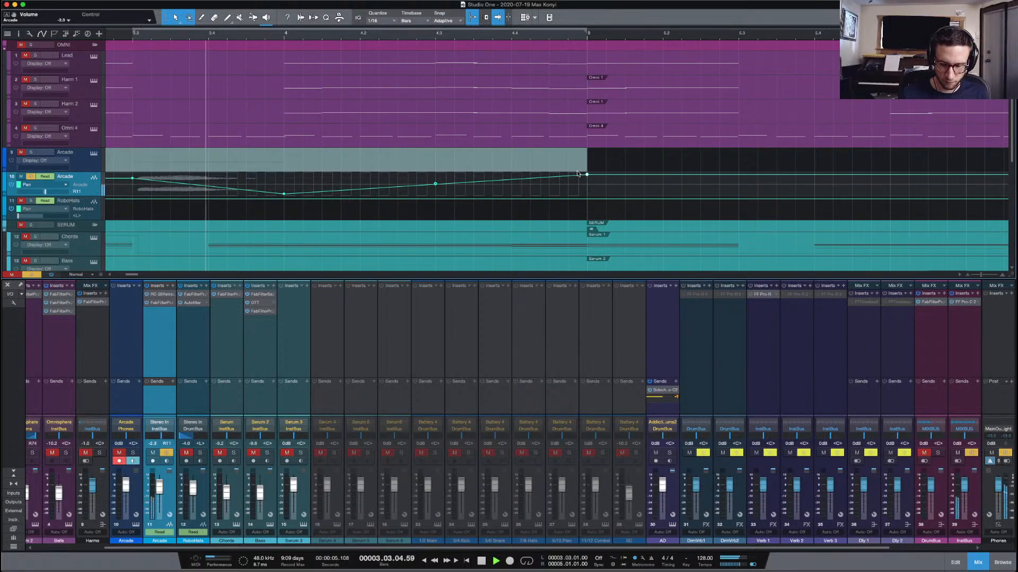
pyautogui.click(31, 177)
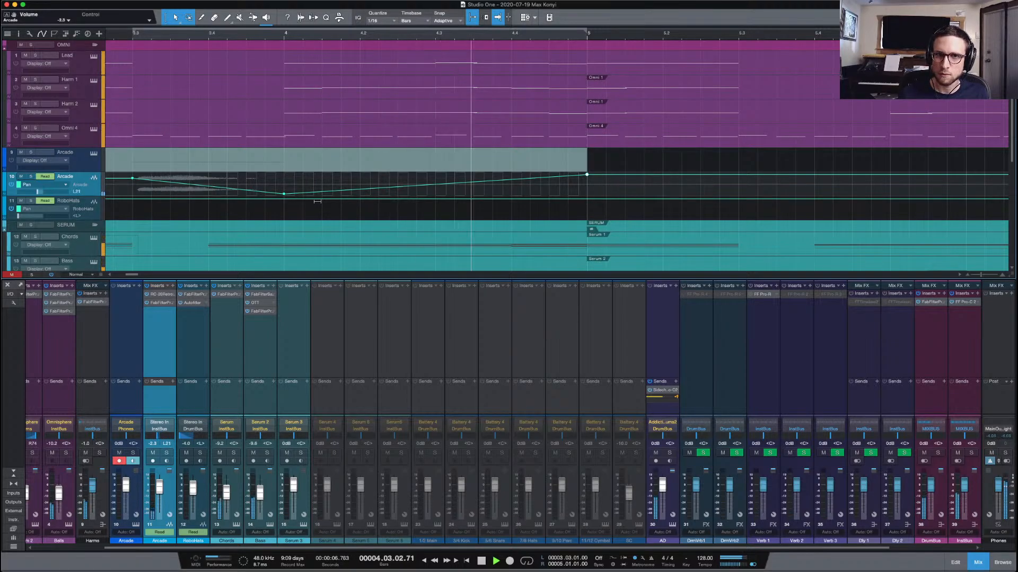
pyautogui.press('space')
# Hide the mixing console and the automation lanes to give the arrangement the full window
pyautogui.click(977, 565)
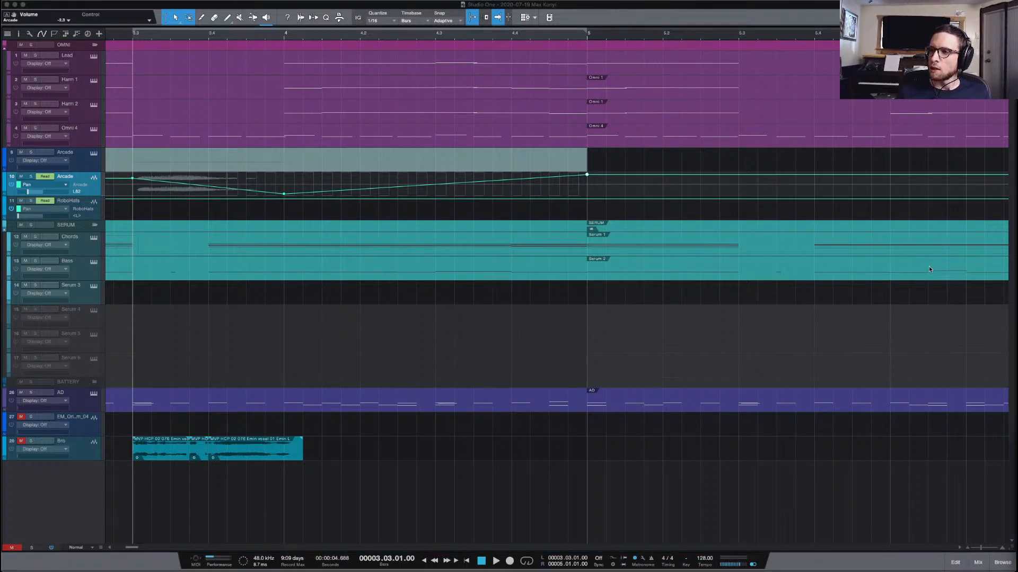
pyautogui.click(955, 563)
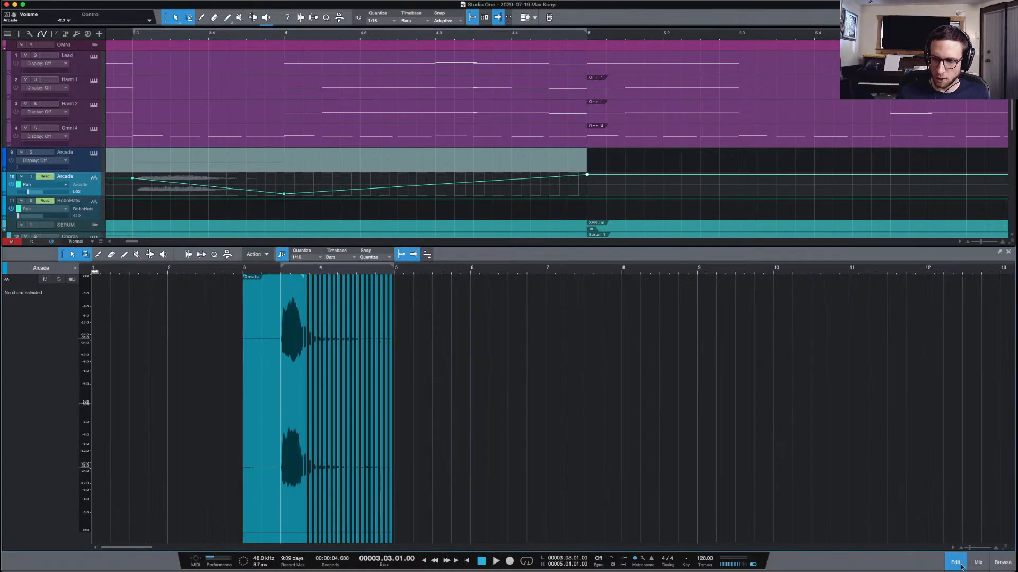
pyautogui.click(952, 562)
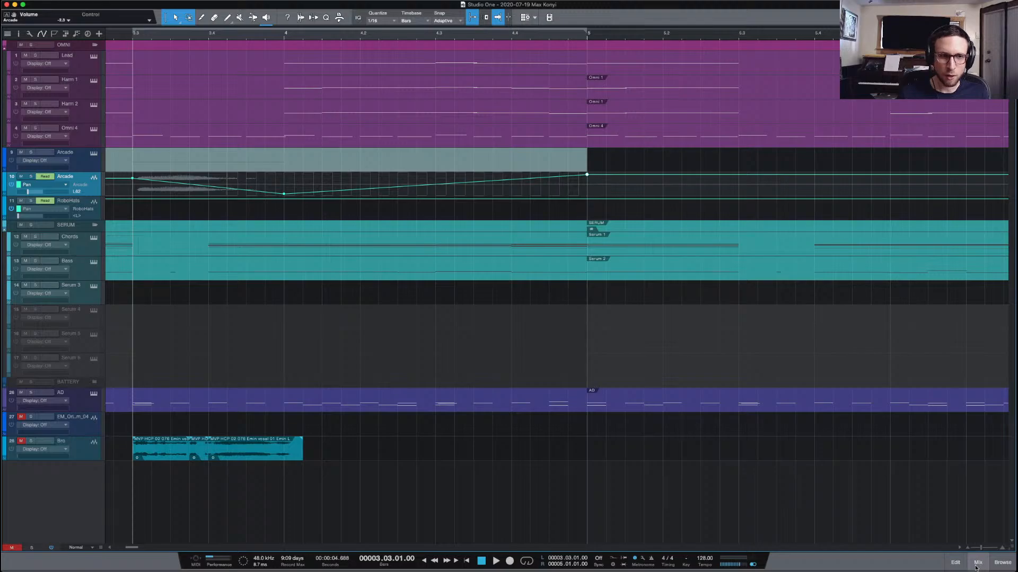
pyautogui.press('a')
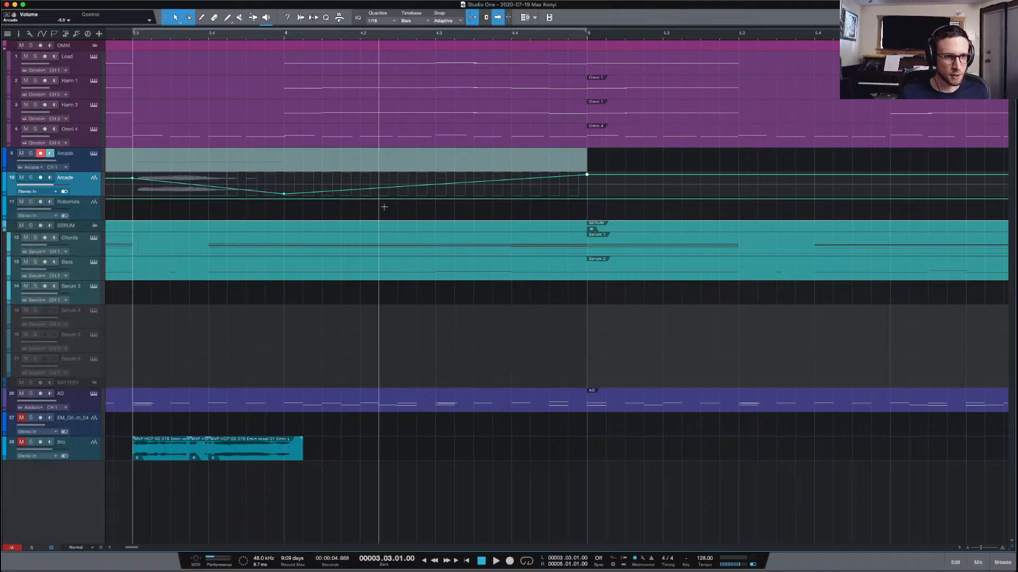
# Duplicate the Arcade audio track completely, including its clips and automation
pyautogui.press('w')
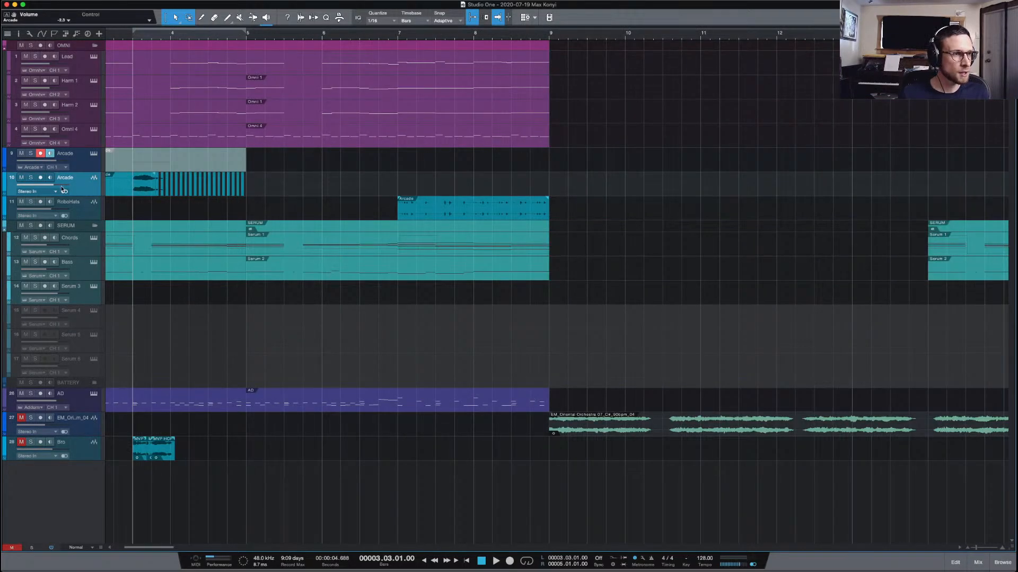
pyautogui.rightClick(87, 186)
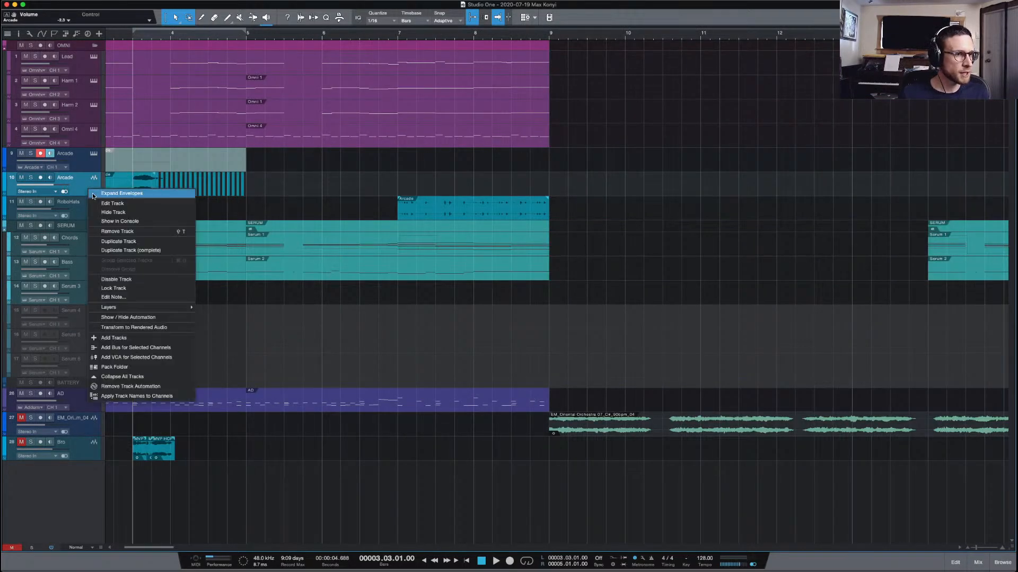
pyautogui.click(153, 250)
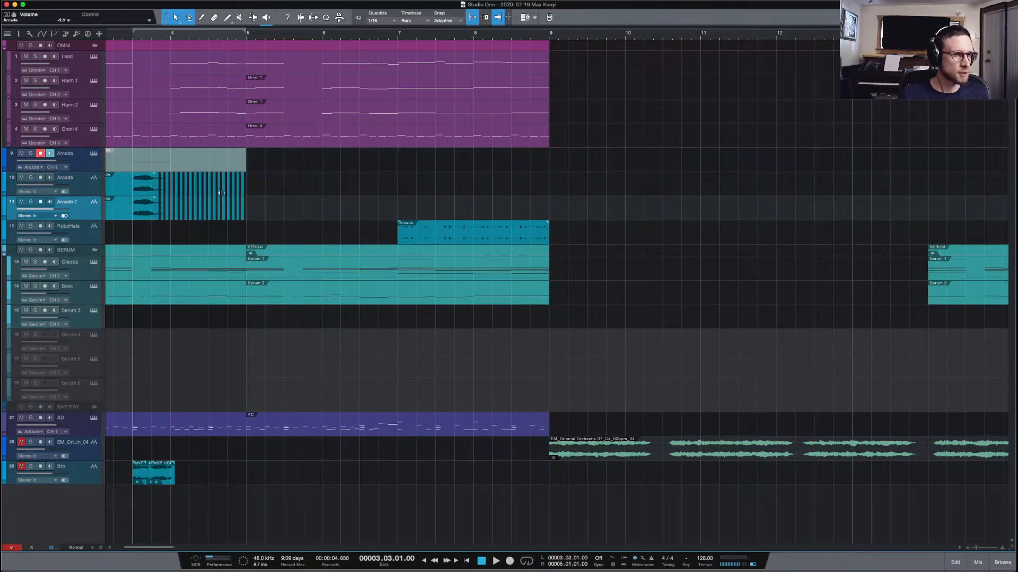
# Transpose the first, longer clip on the Arcade 2 track by 12 semitones
pyautogui.hscroll(-5, 221, 193)
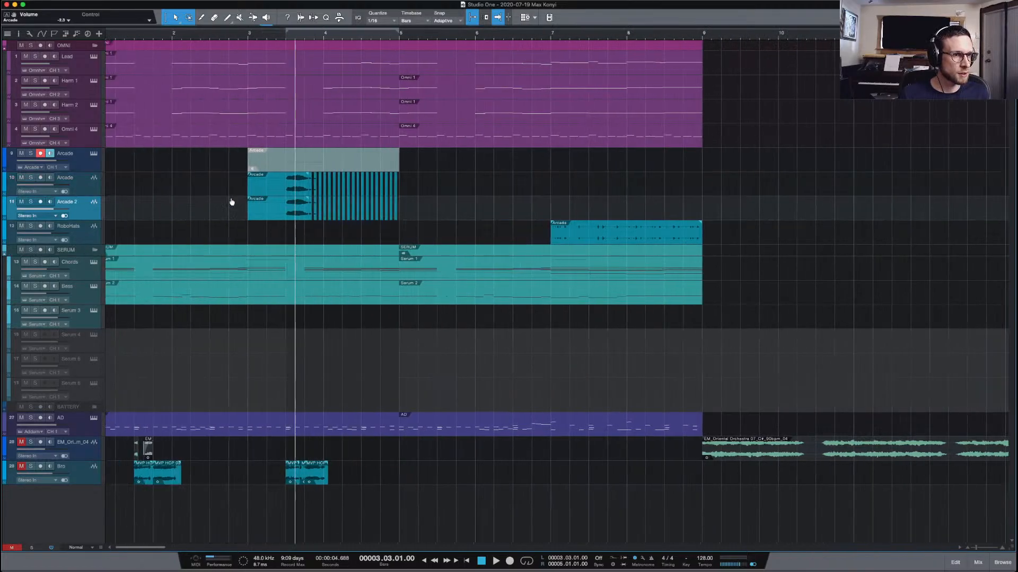
pyautogui.rightClick(286, 214)
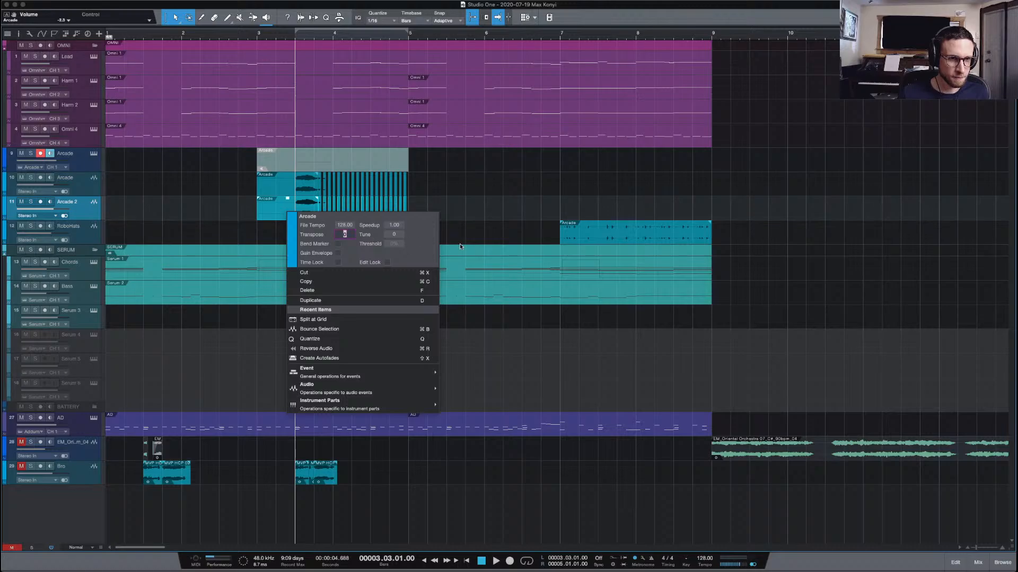
pyautogui.write('12')
pyautogui.press('Return')
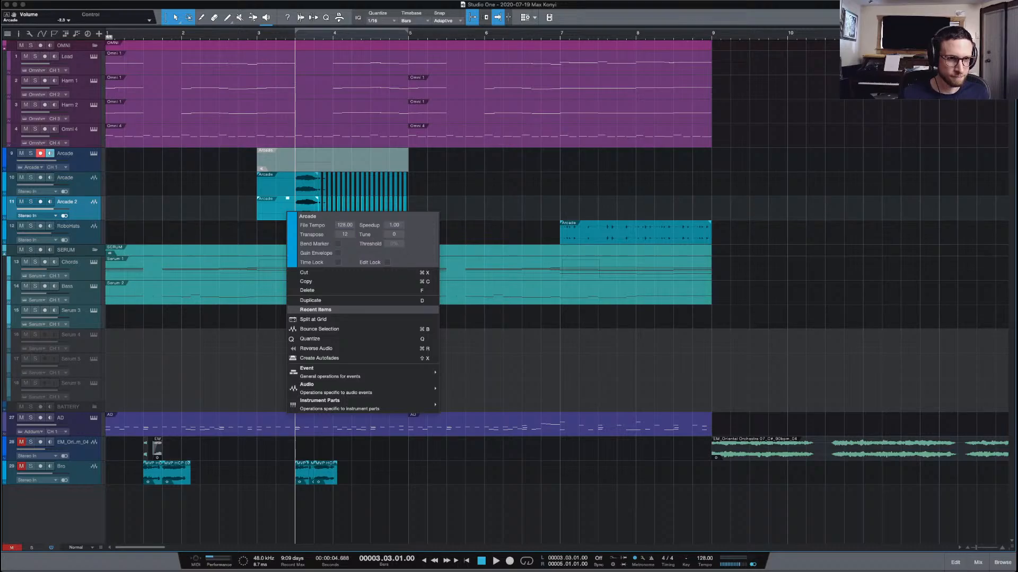
pyautogui.click(180, 213)
# Solo the Arcade 2 track and play the transposed clip from beat 3.3
pyautogui.press('space')
pyautogui.press('space')
pyautogui.press('space')
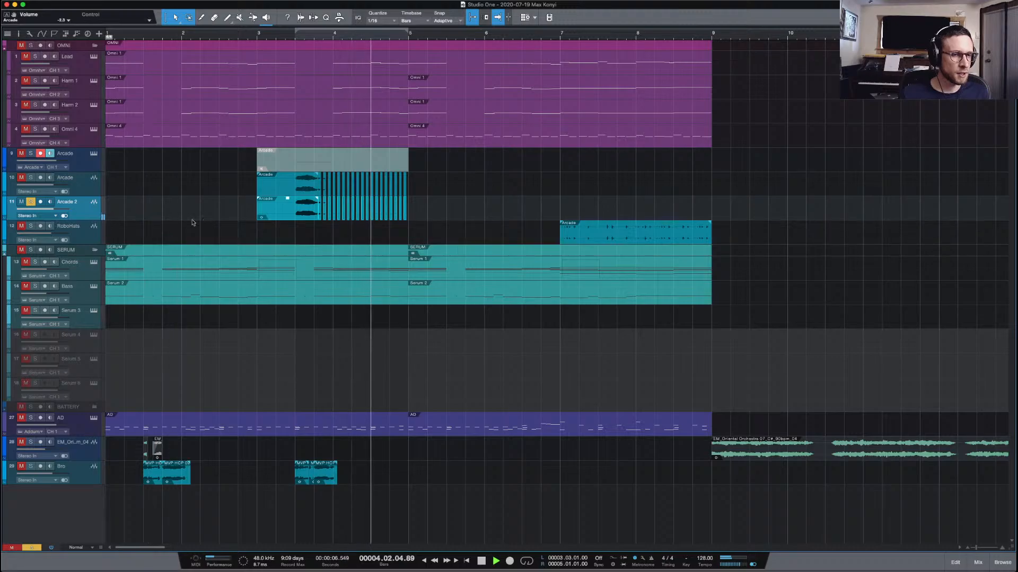
pyautogui.press('space')
pyautogui.press('space')
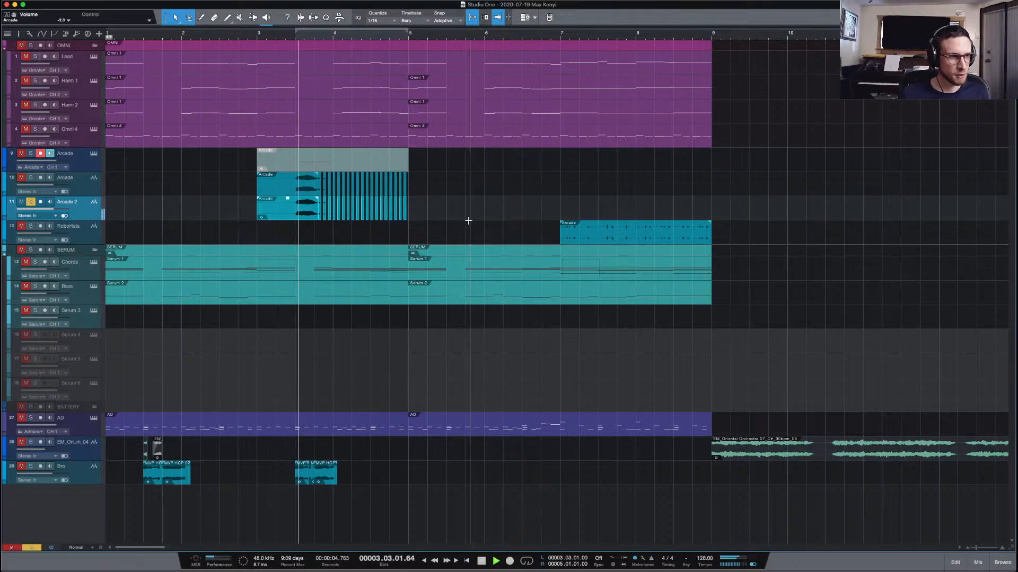
# Solo the original Arcade audio track too, and lower the Arcade 2 volume to about -8.1 dB while playing both
pyautogui.click(30, 178)
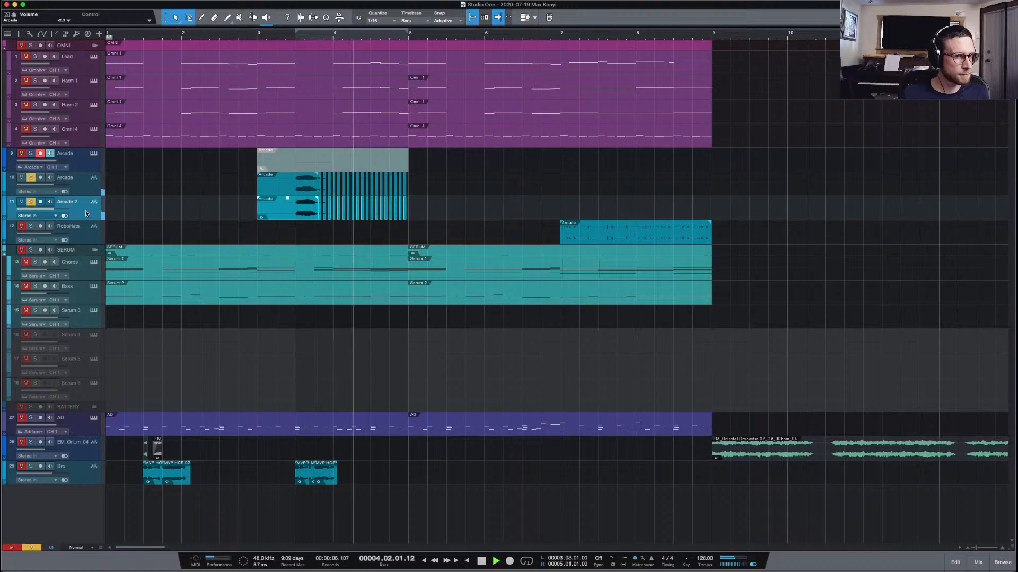
pyautogui.press('space')
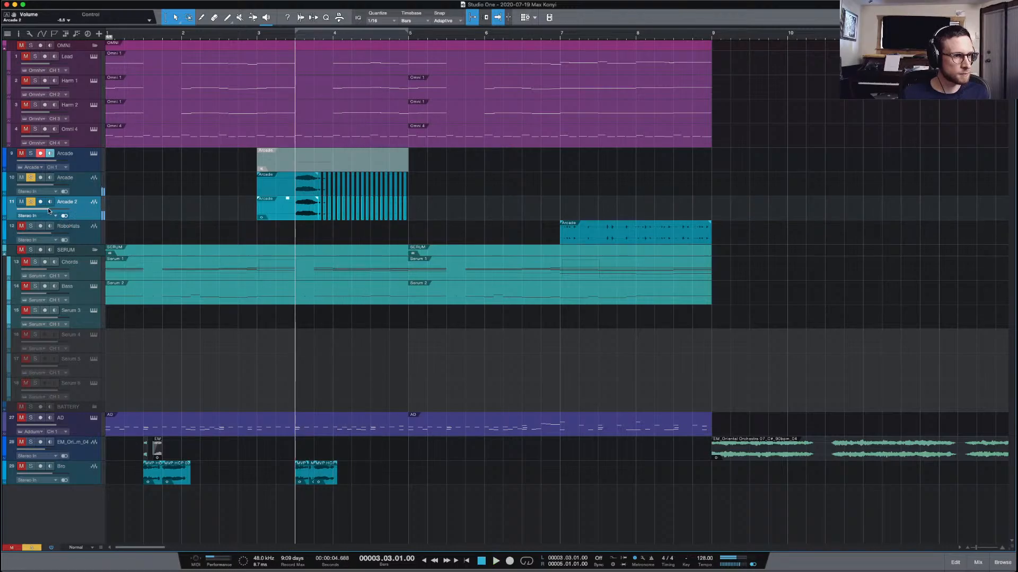
pyautogui.press('space')
pyautogui.moveTo(47, 207); pyautogui.dragTo(47, 210)
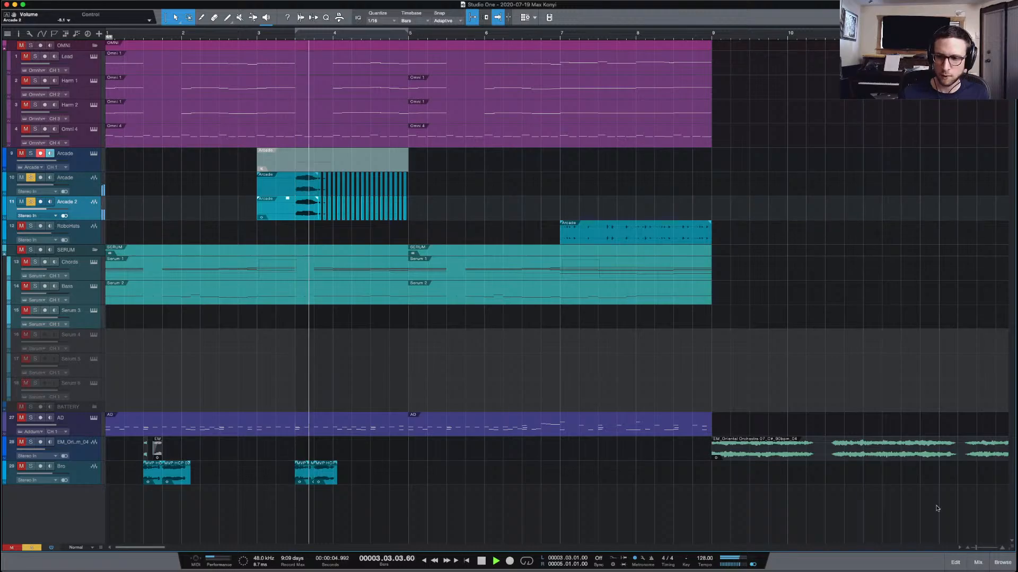
pyautogui.press('space')
# Rename the Arcade audio track to Yeah1 and its duplicate Arcade 2 to Yeah2 in the mixer
pyautogui.click(978, 562)
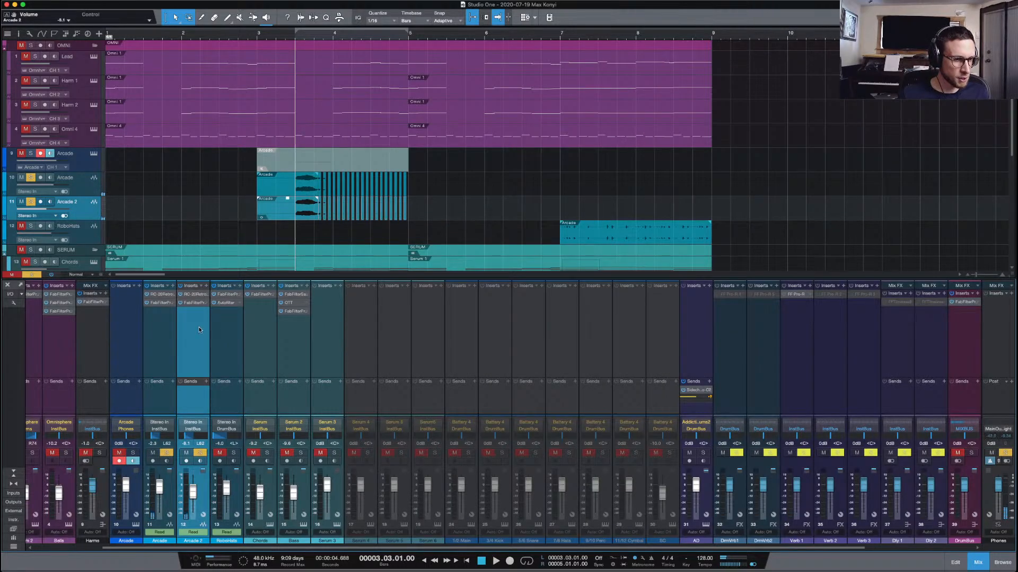
pyautogui.click(160, 540)
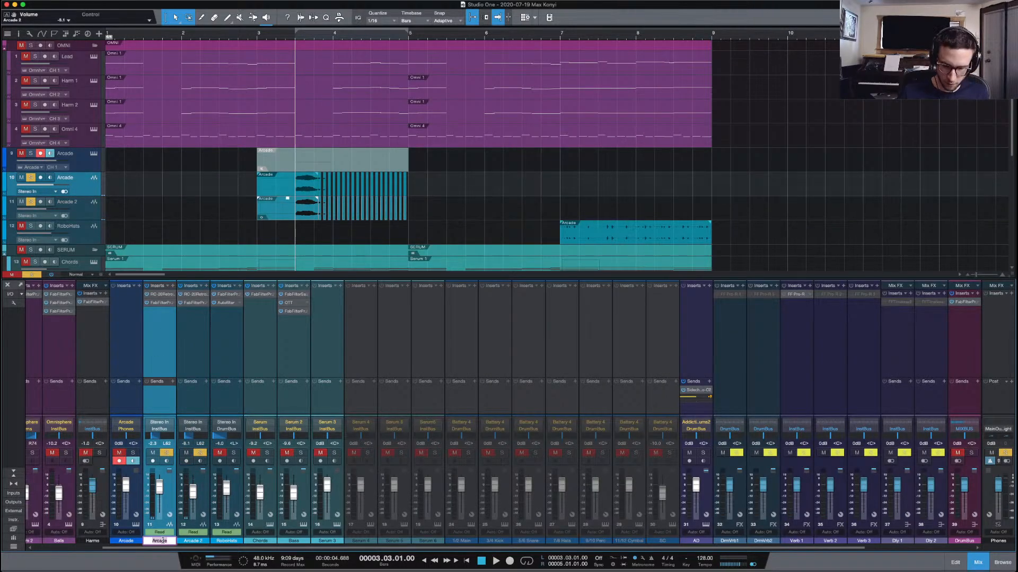
pyautogui.write('Yeah1')
pyautogui.press('Tab')
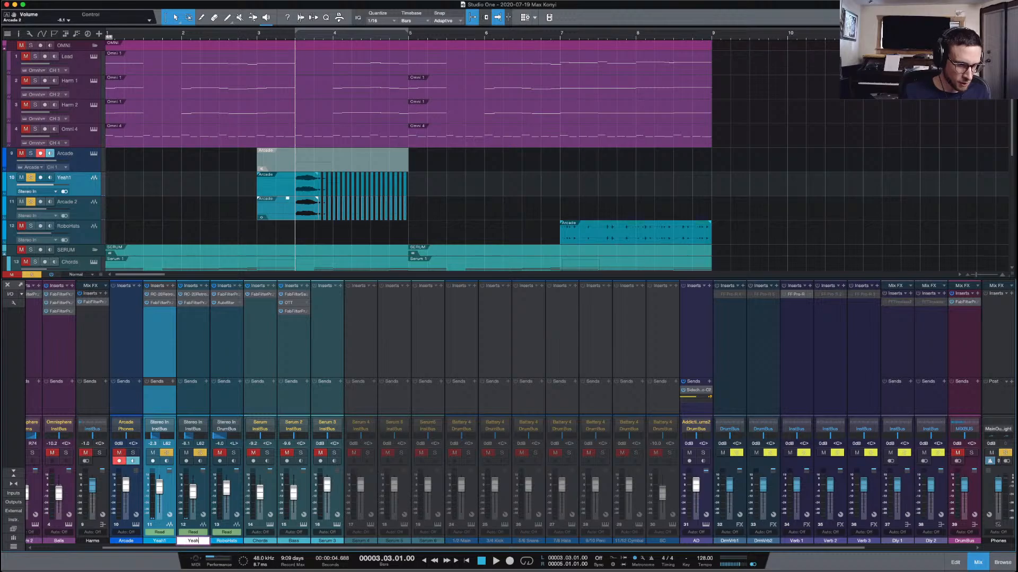
# Insert the OTT compressor from the favorite effects on the Yeah2 channel
pyautogui.click(206, 287)
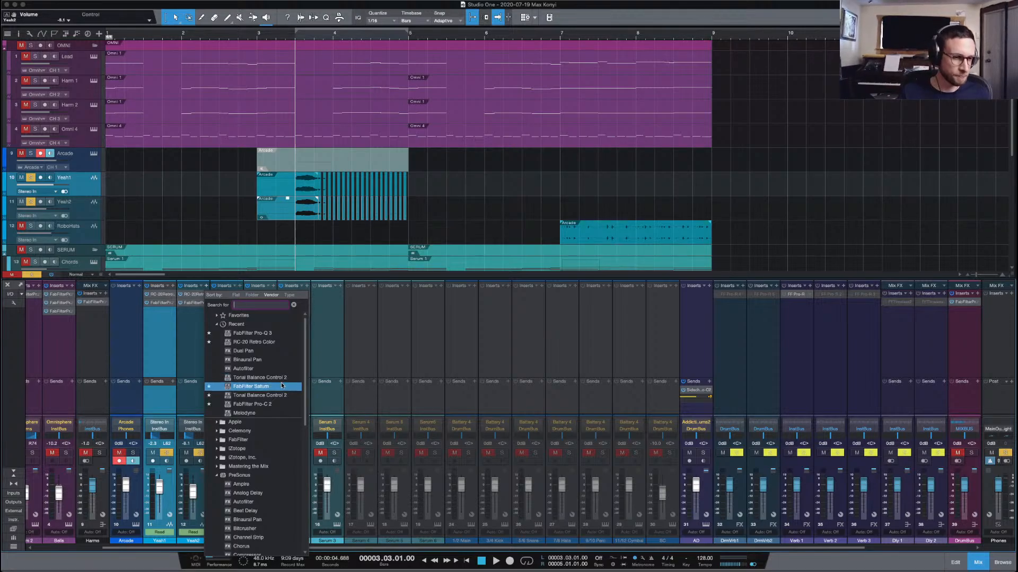
pyautogui.scroll(-5, 281, 449)
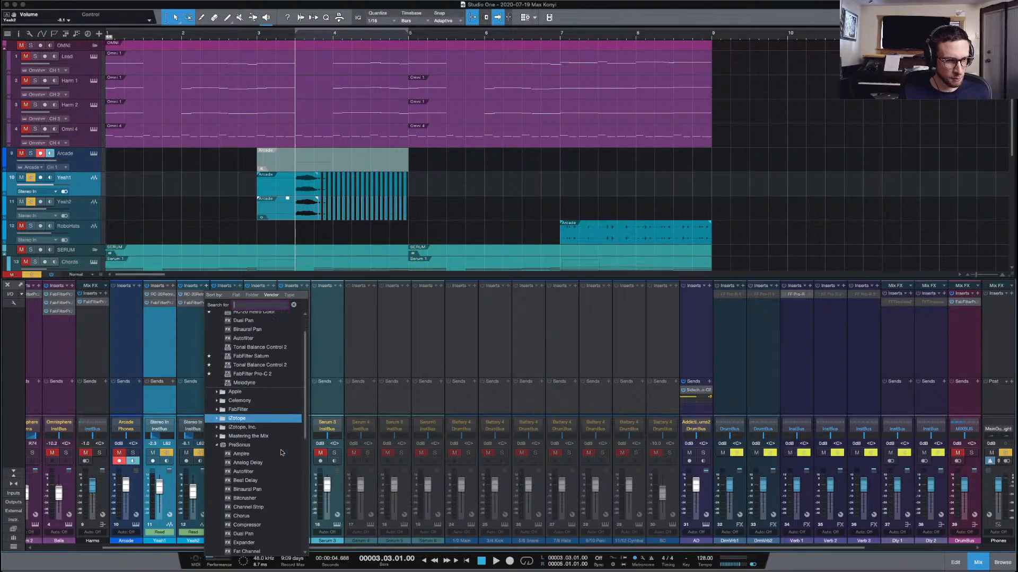
pyautogui.scroll(-4, 281, 450)
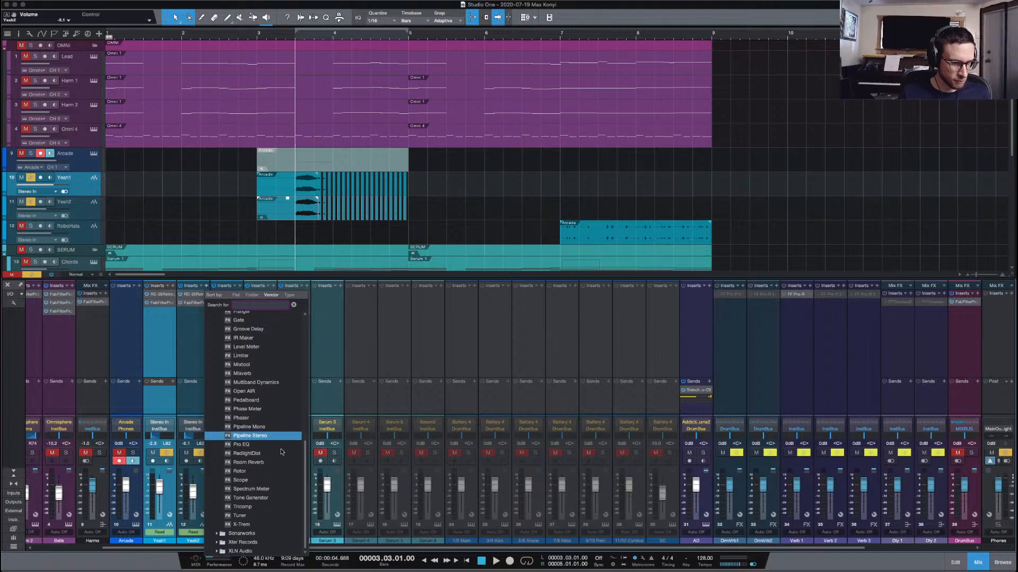
pyautogui.scroll(9, 284, 437)
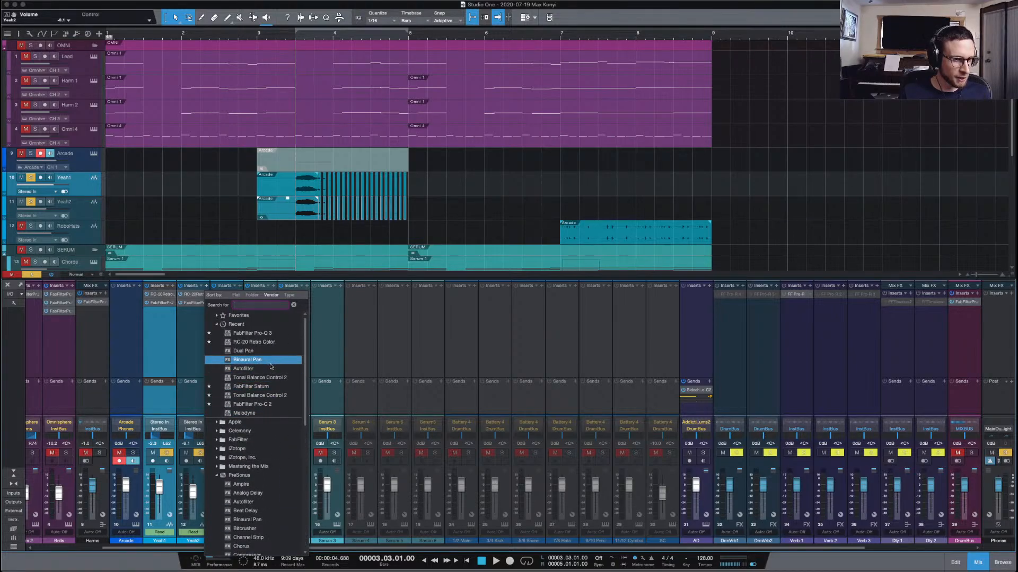
pyautogui.click(252, 318)
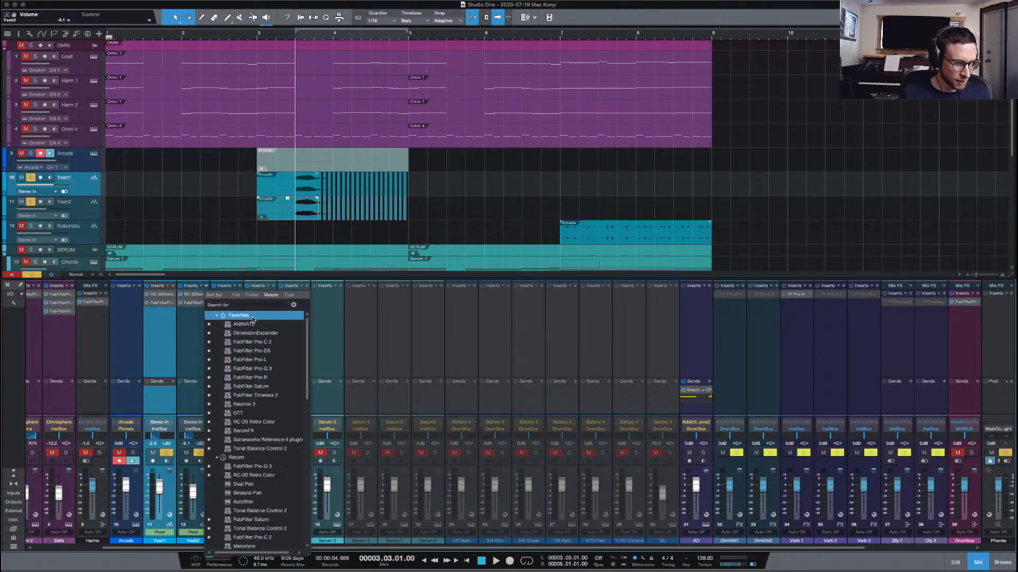
pyautogui.click(263, 459)
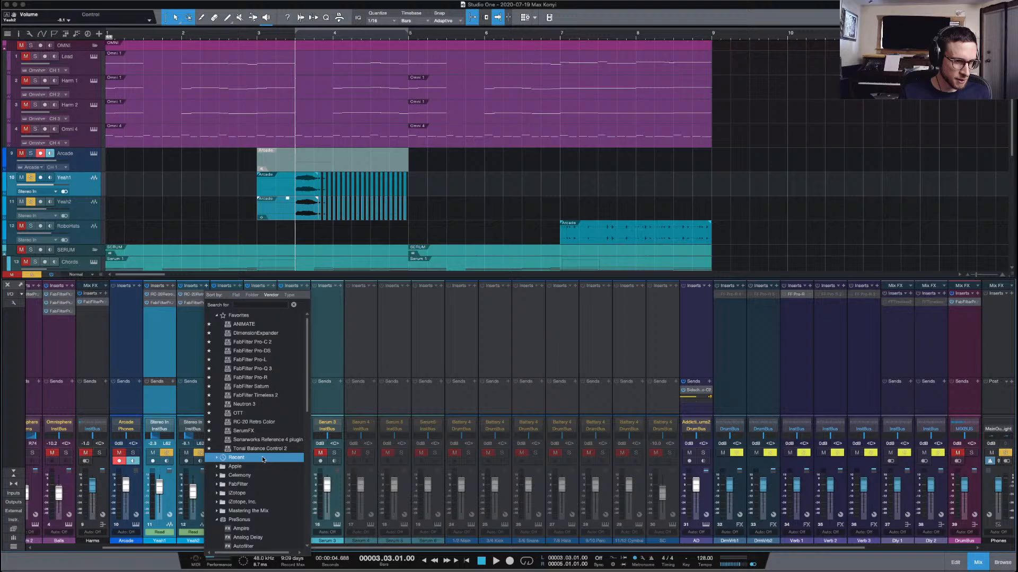
pyautogui.click(271, 414)
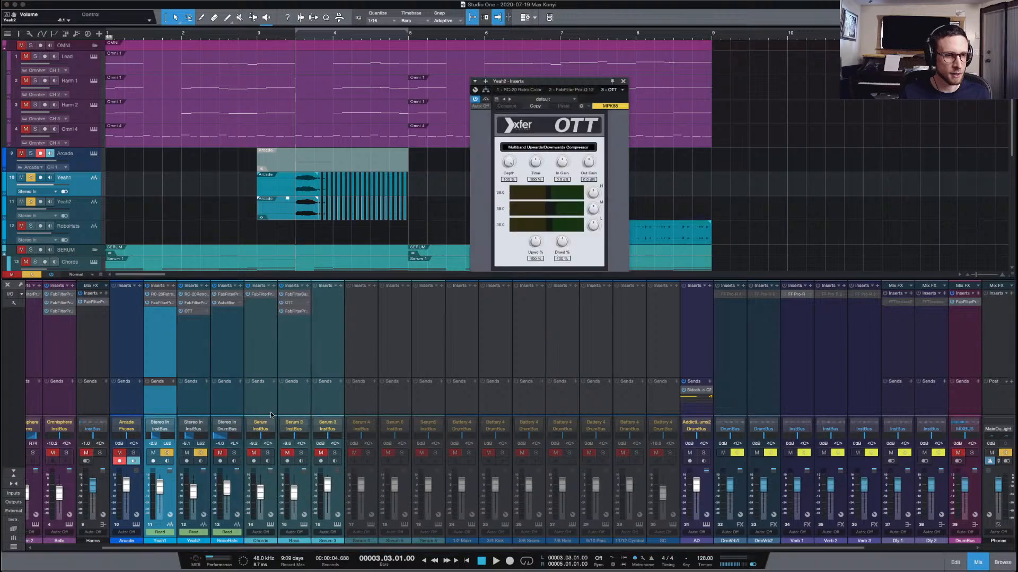
# Unsolo Yeah1 and listen to Yeah2 alone through OTT from beat 3.3
pyautogui.click(30, 178)
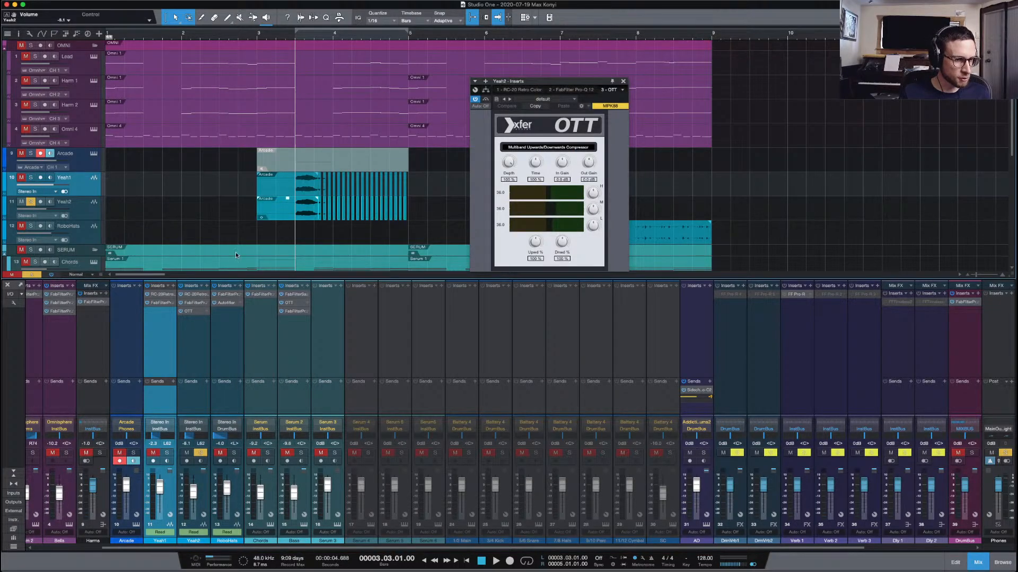
pyautogui.press('space')
pyautogui.press('space')
pyautogui.press('space')
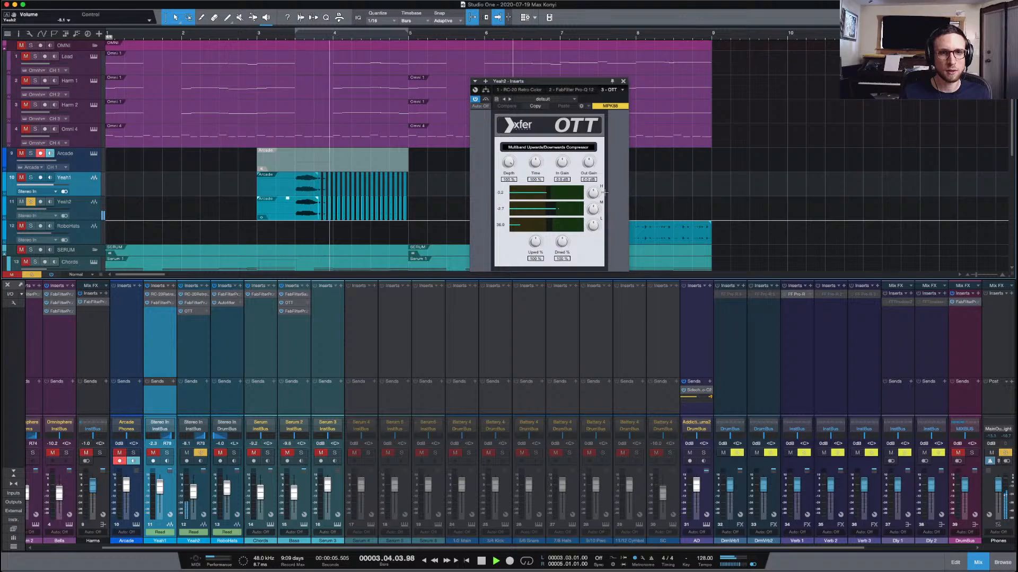
pyautogui.press('space')
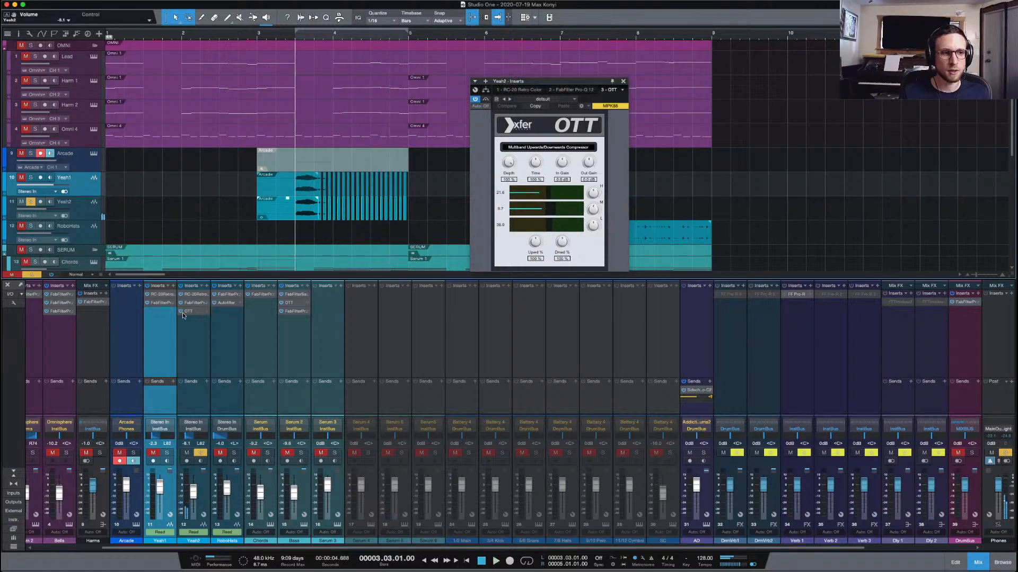
# Copy the OTT insert from Yeah2 to Yeah1, solo Yeah1 again, and play both tracks together
pyautogui.moveTo(190, 314); pyautogui.dragTo(157, 313)
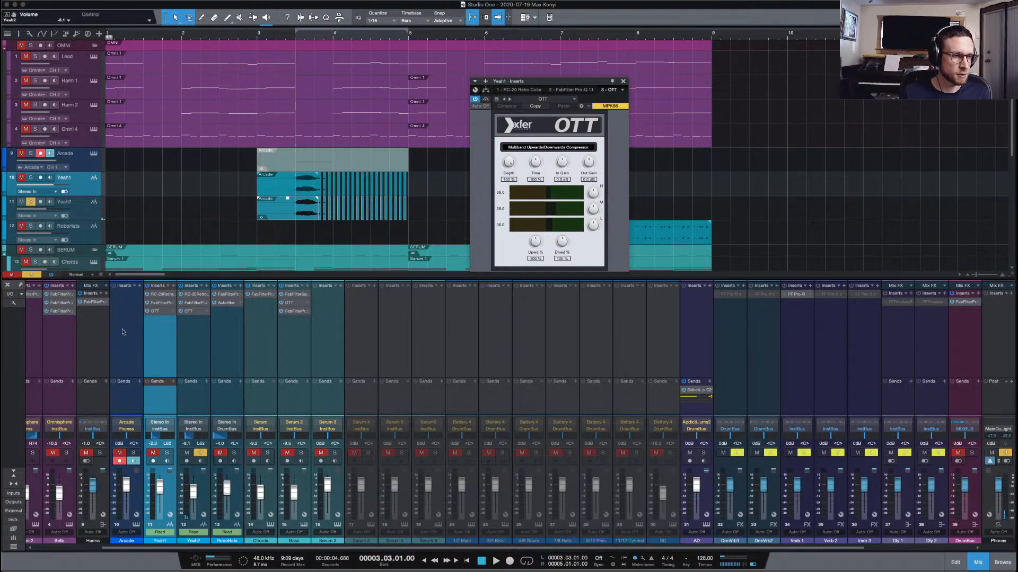
pyautogui.click(168, 453)
pyautogui.press('space')
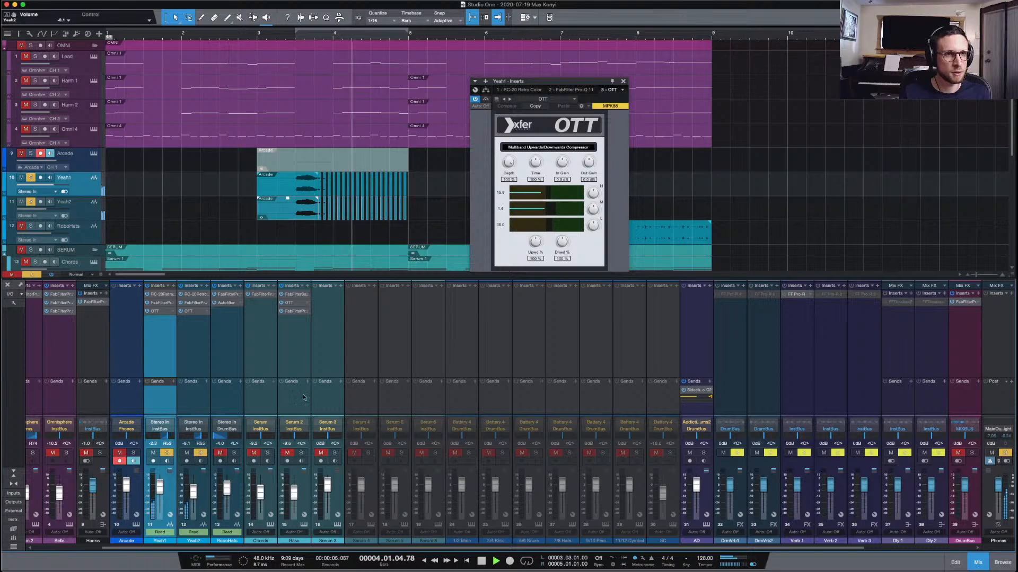
pyautogui.press('space')
pyautogui.click(622, 81)
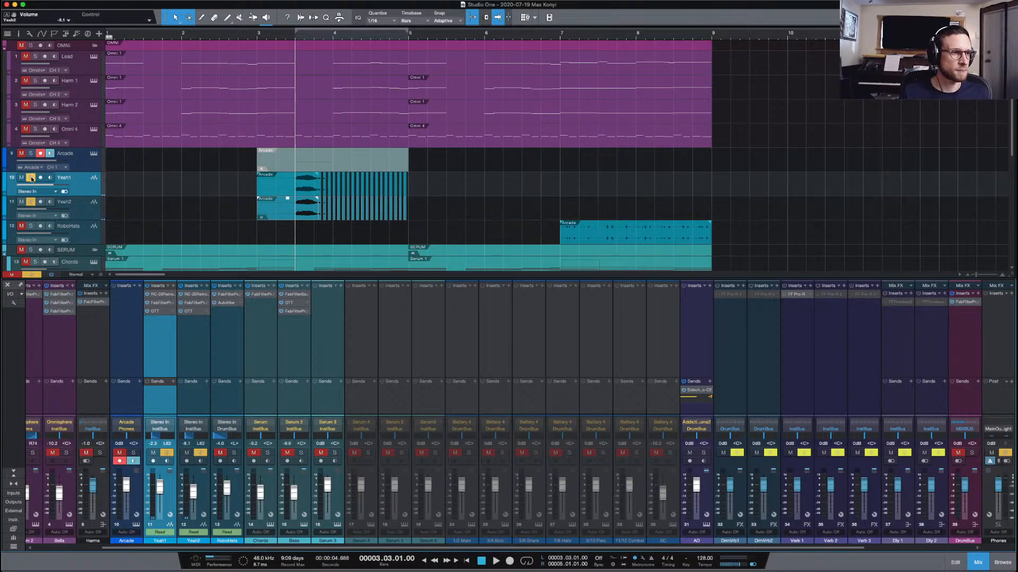
# Clear the solos on both Yeah tracks and play the full mix from beat 3.3 and from the start
pyautogui.click(31, 180)
pyautogui.press('space')
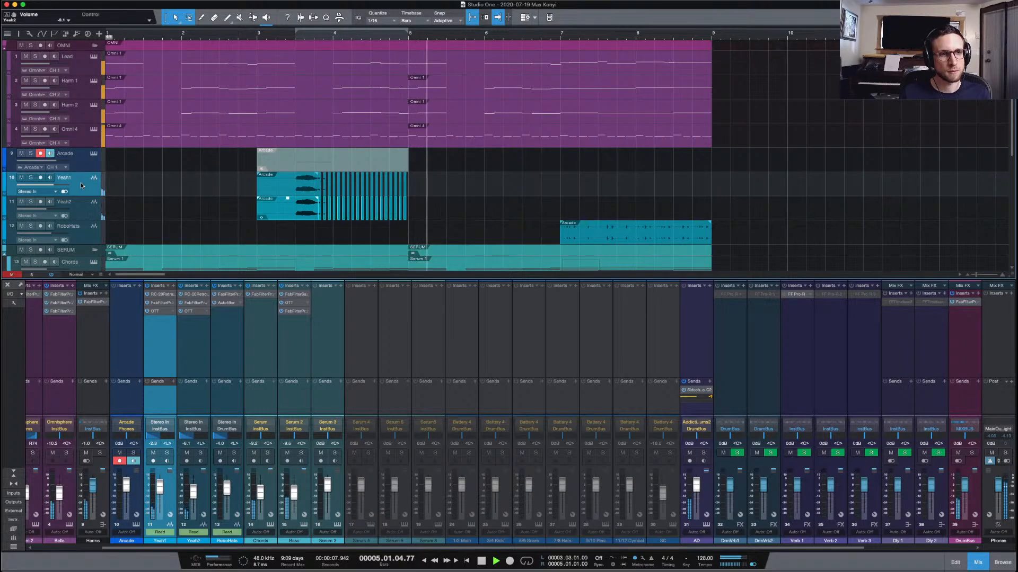
pyautogui.press('space')
pyautogui.press('Home')
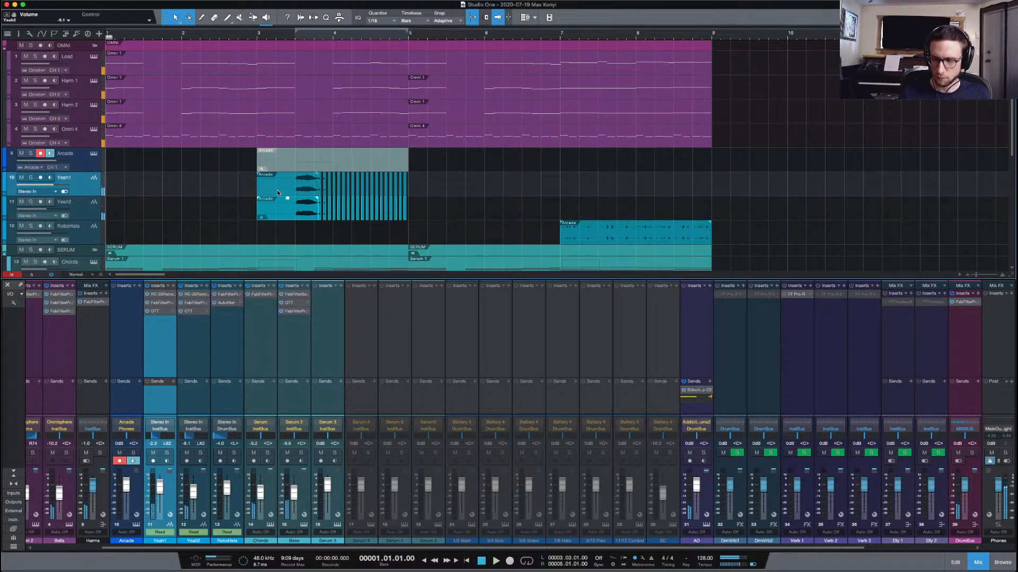
pyautogui.press('space')
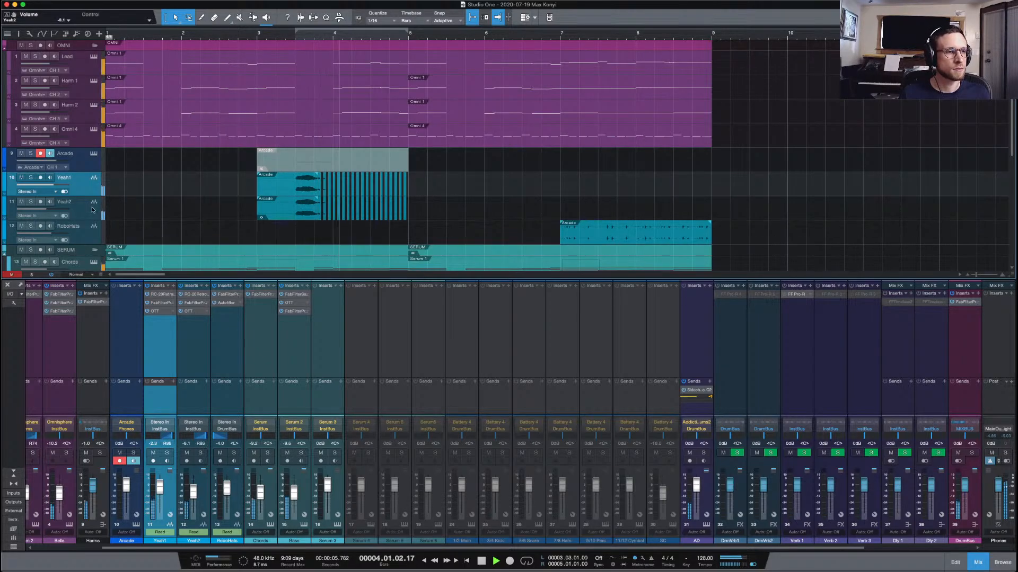
pyautogui.press('space')
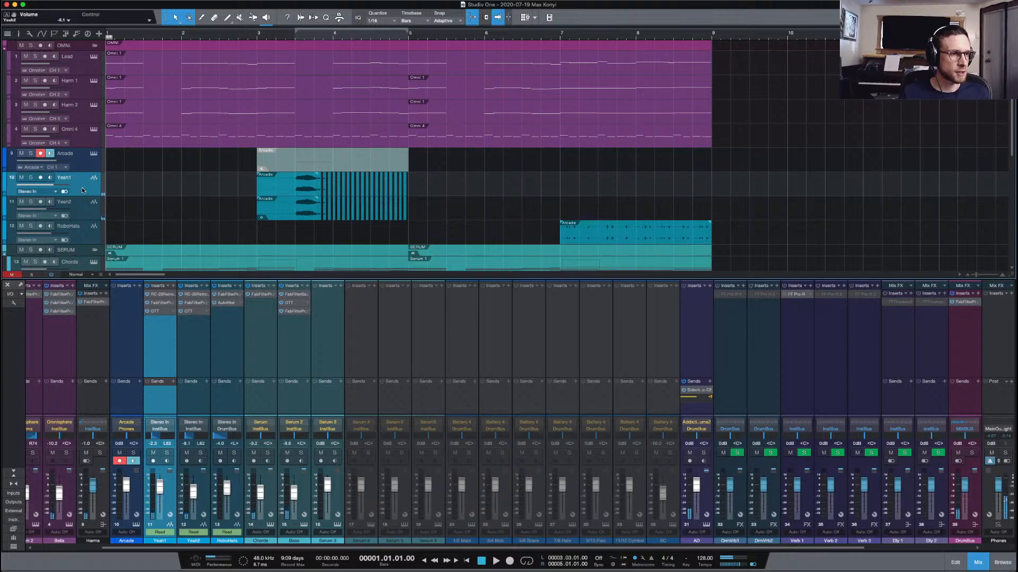
# Add a bus beside the Yeah channels, output it to InstBus, and lower its volume to about -4.8 dB
pyautogui.keyDown('shift'); pyautogui.click(82, 215); pyautogui.keyUp('shift')
pyautogui.rightClick(192, 356)
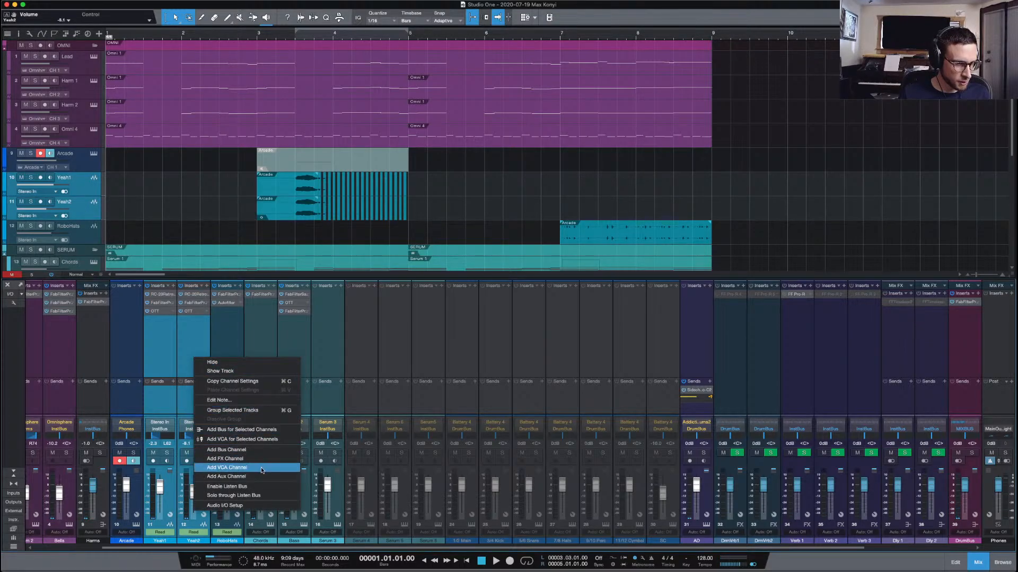
pyautogui.press('Escape')
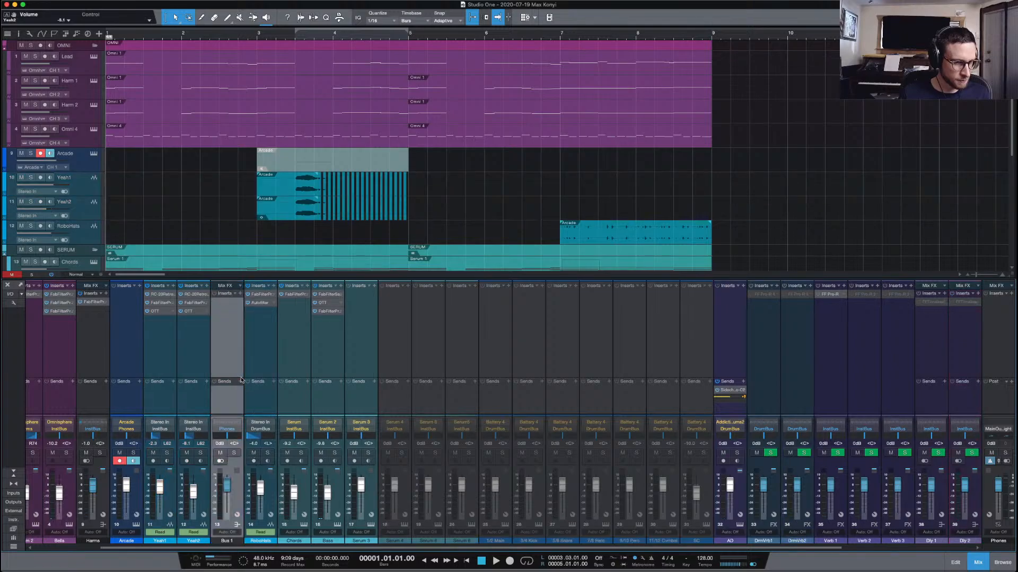
pyautogui.click(229, 433)
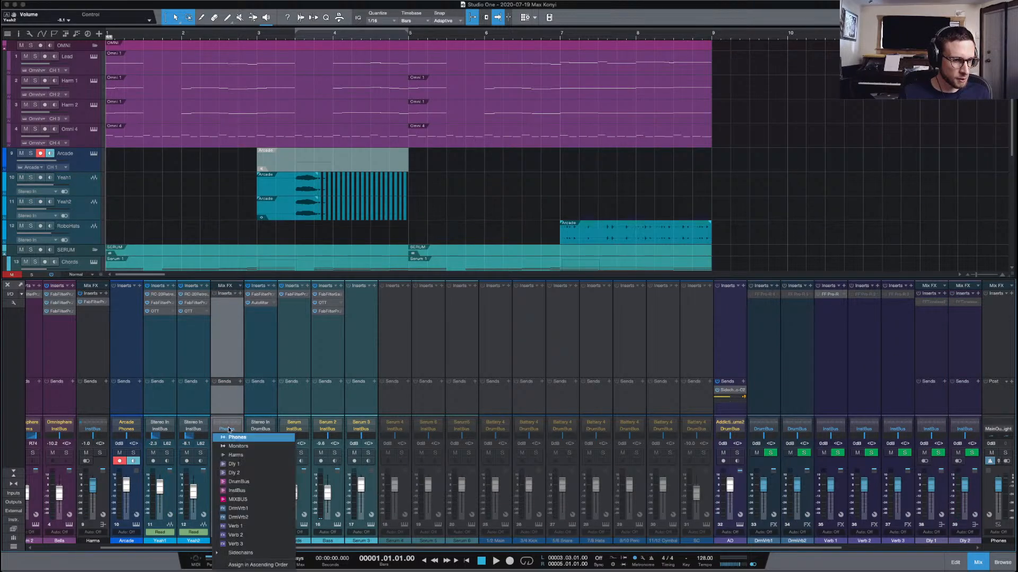
pyautogui.click(259, 492)
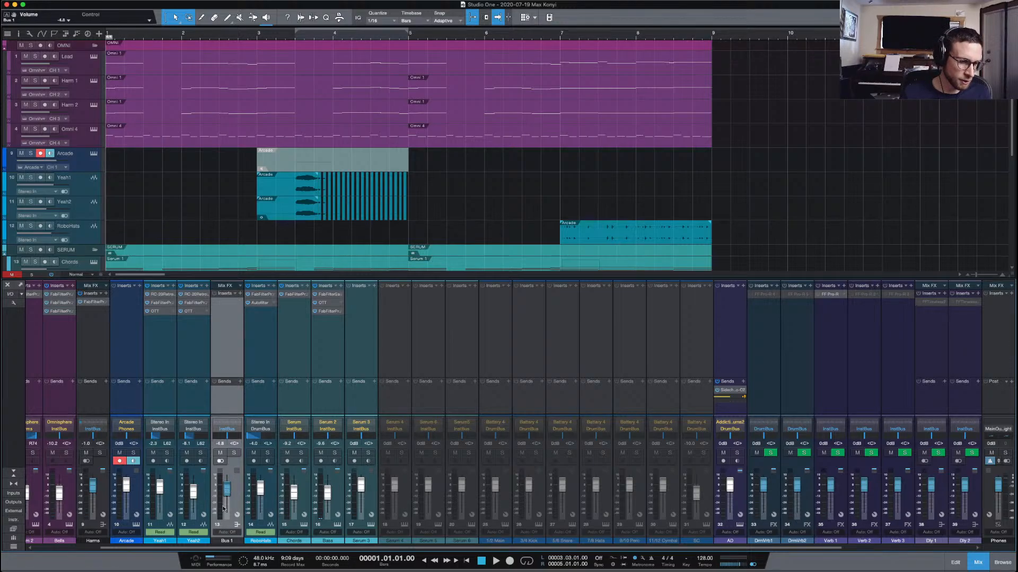
pyautogui.press('space')
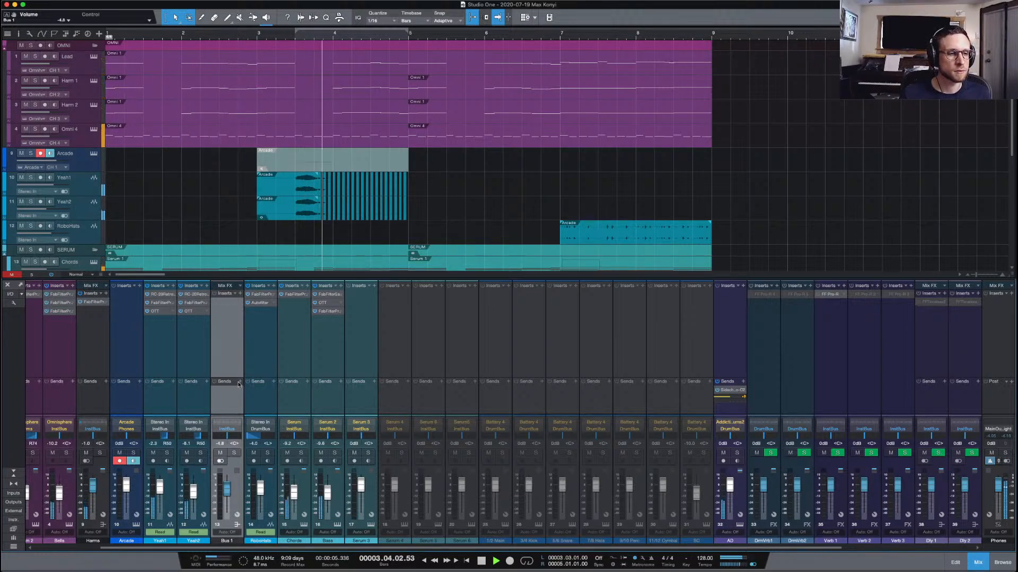
pyautogui.press('space')
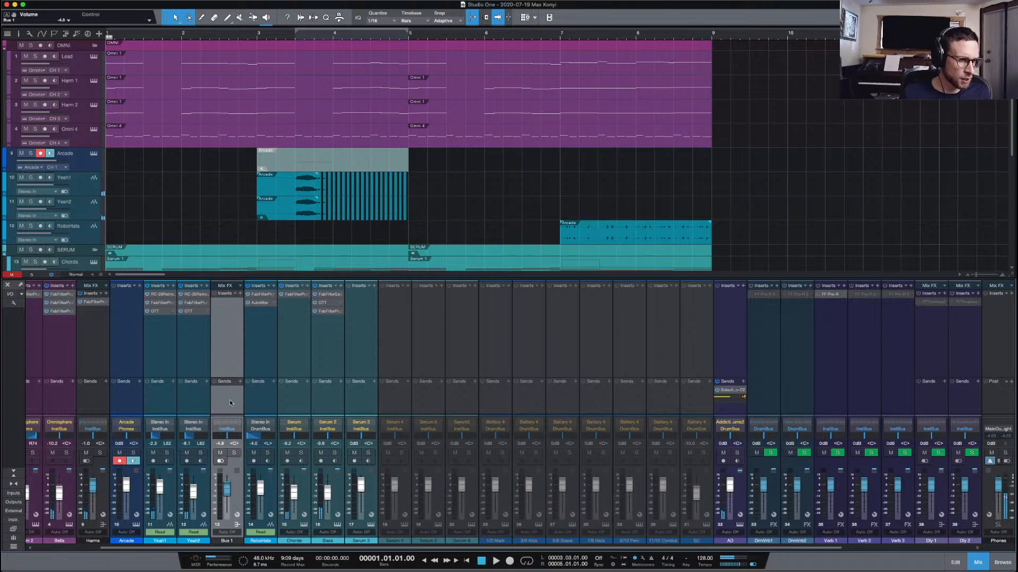
# Route the outputs of the Yeah1 and Yeah2 channels to Bus 1
pyautogui.click(145, 406)
pyautogui.keyDown('shift'); pyautogui.click(185, 404); pyautogui.keyUp('shift')
pyautogui.rightClick(185, 405)
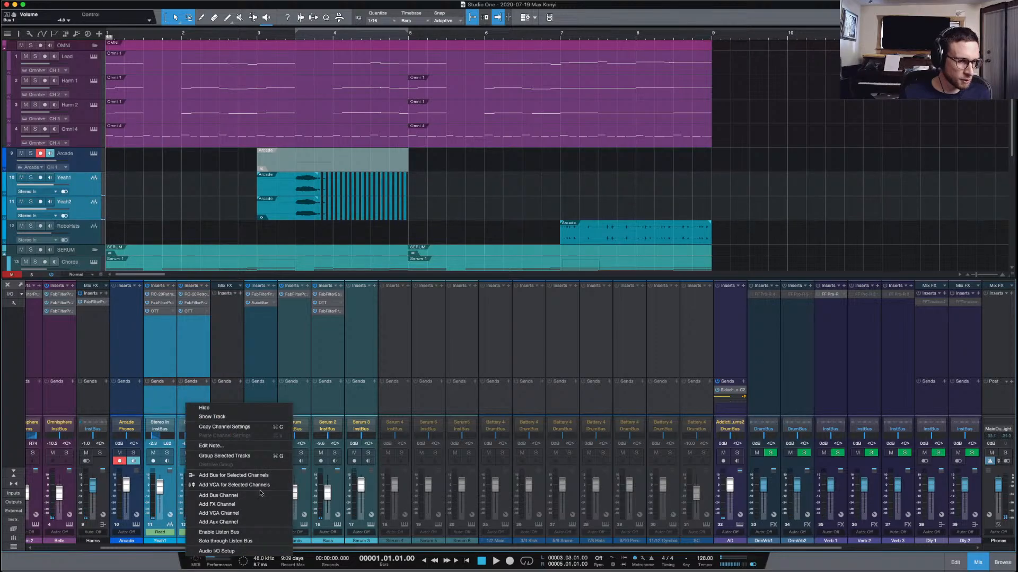
pyautogui.click(162, 399)
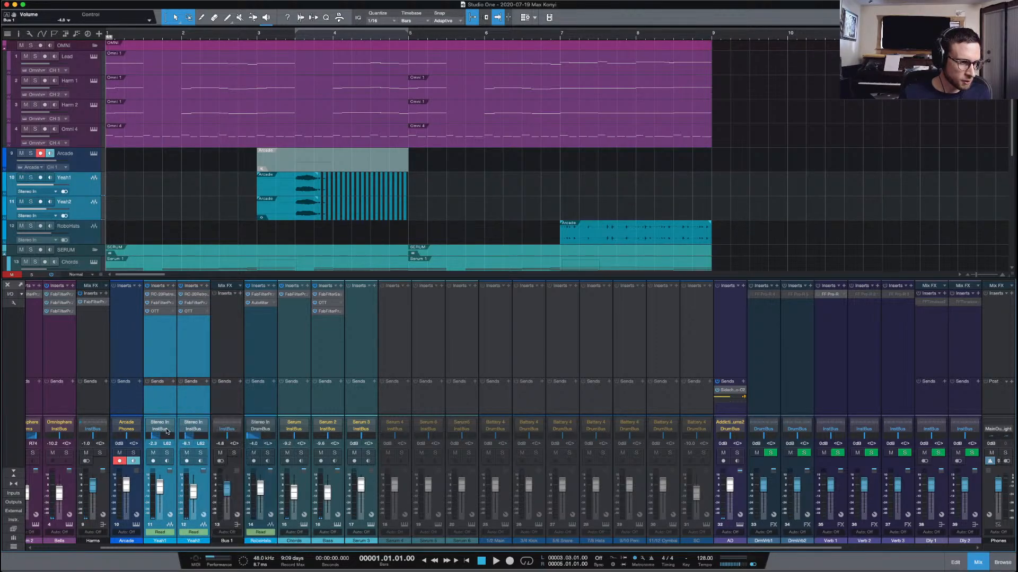
pyautogui.click(165, 428)
pyautogui.click(189, 316)
# Rename Bus 1 as YEAH
pyautogui.doubleClick(232, 541)
pyautogui.write('YEAH')
pyautogui.press('Return')
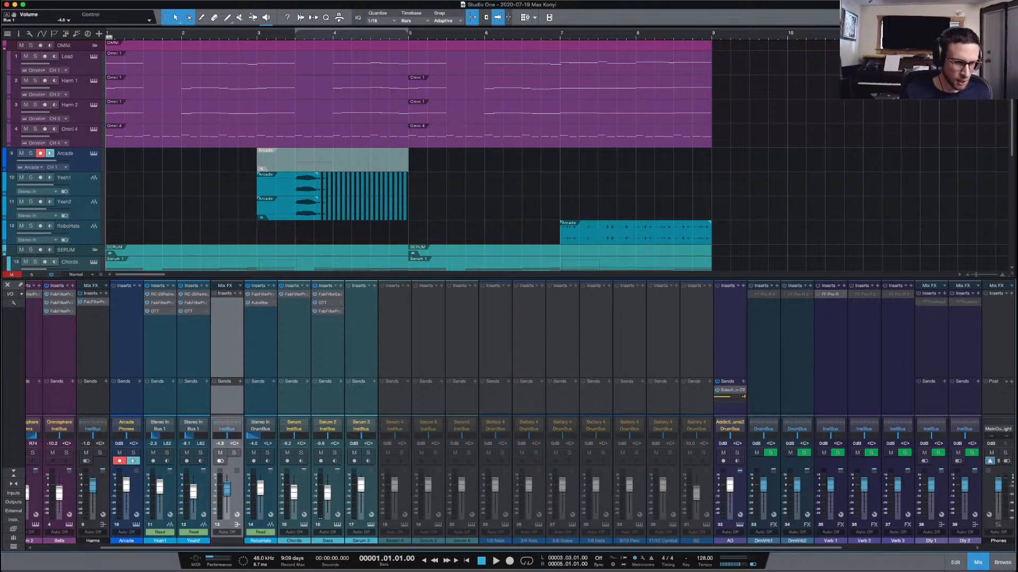
# Play the arrangement, then delete the small chopped clips after the first one on Yeah1 and Yeah2, up to bar 5
pyautogui.press('space')
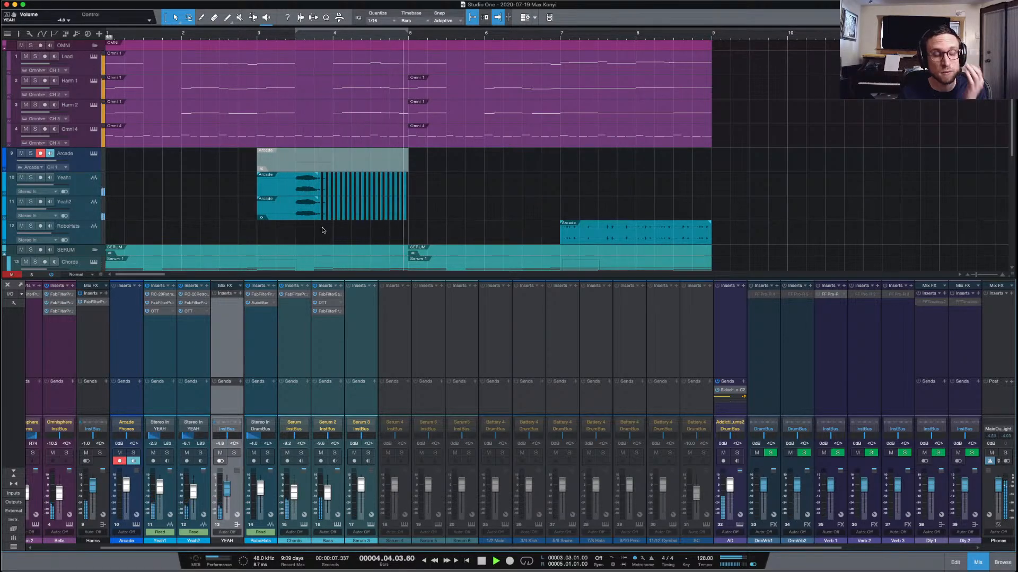
pyautogui.press('space')
pyautogui.moveTo(318, 217); pyautogui.dragTo(325, 211)
pyautogui.press('Delete')
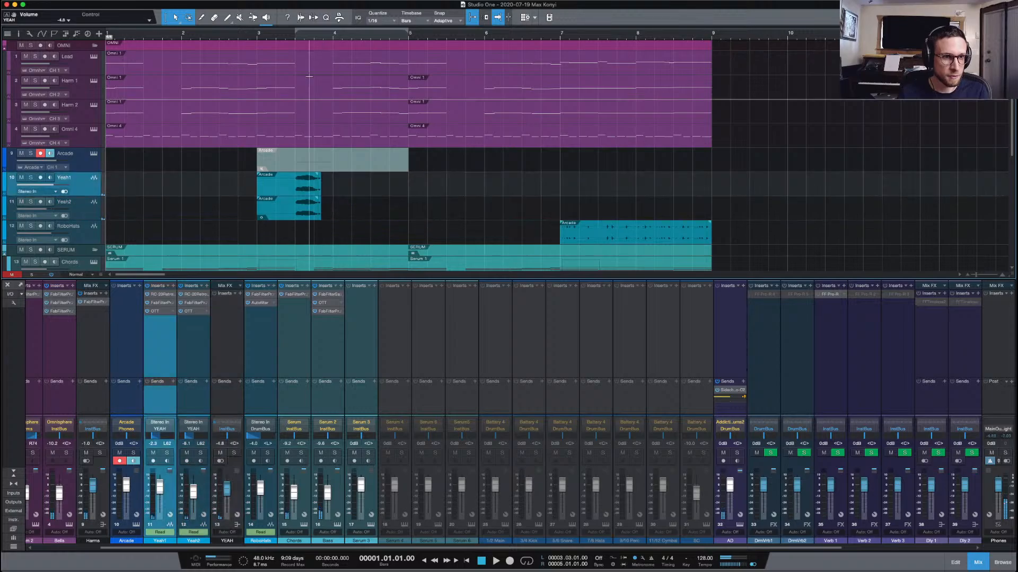
# Play the full mix repeatedly from around bar 3 to hear the shortened Yeah clips
pyautogui.click(266, 41)
pyautogui.press('space')
pyautogui.press('e')
pyautogui.press('e')
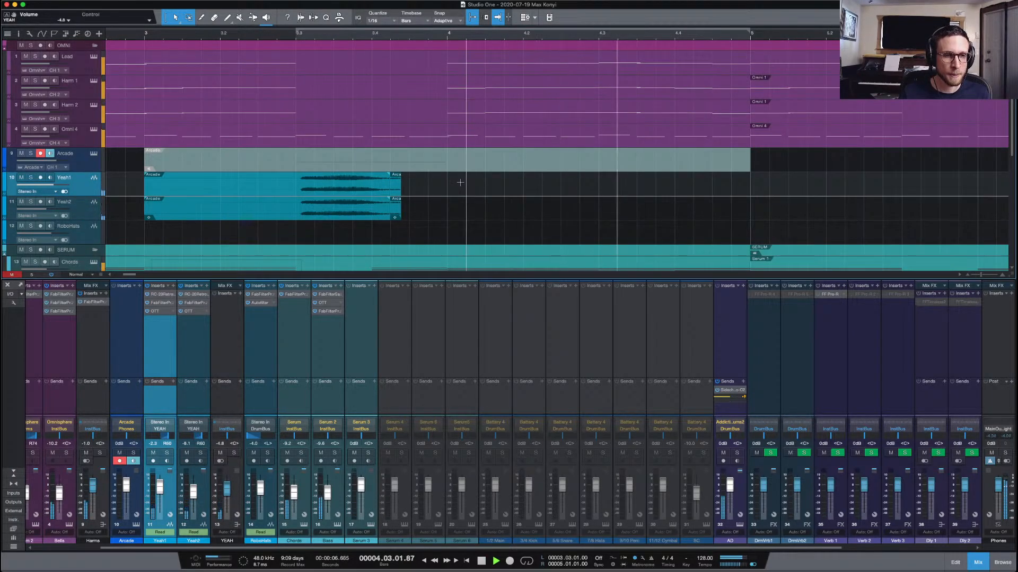
pyautogui.press('space')
pyautogui.press('space')
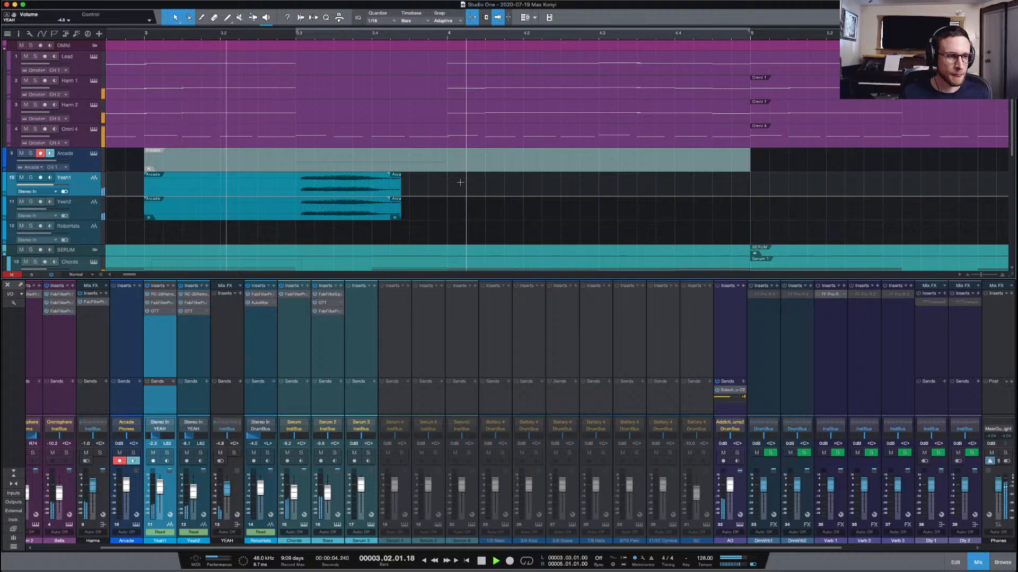
pyautogui.press('space')
pyautogui.press('space')
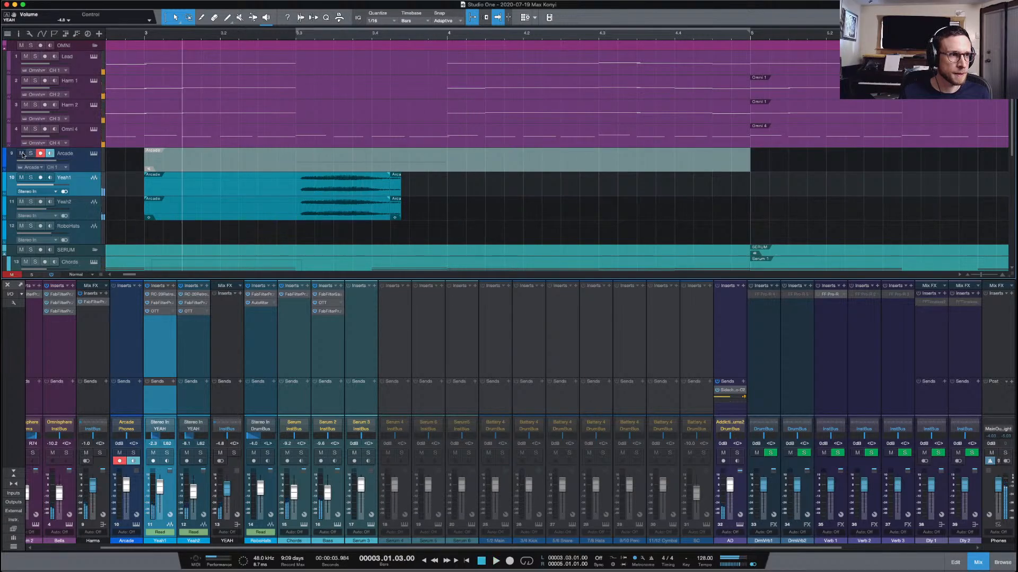
pyautogui.press('m')
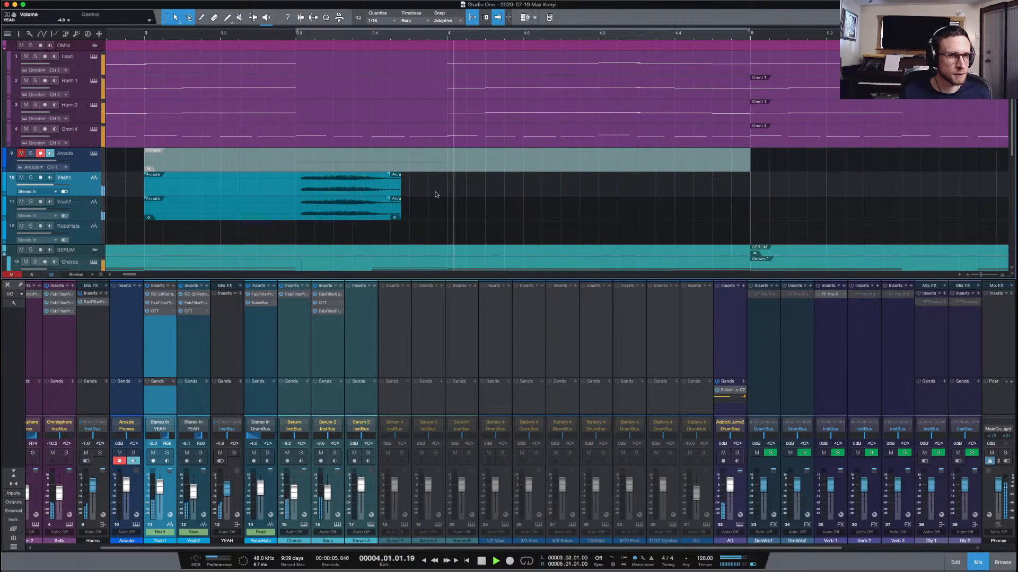
# Solo the Yeah1 and Yeah2 tracks and play their clips from around bar 3
pyautogui.press('space')
pyautogui.click(30, 178)
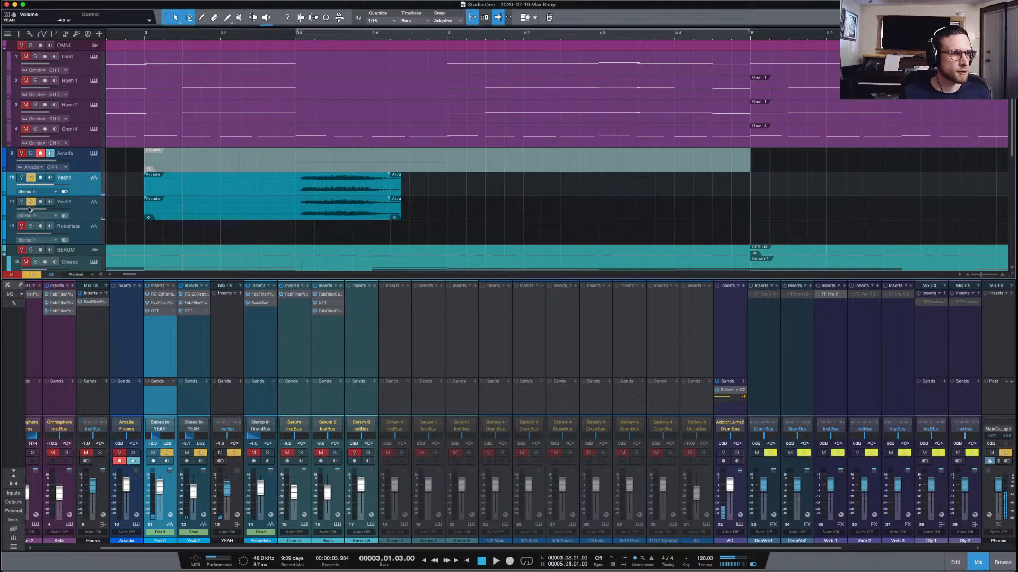
pyautogui.press('space')
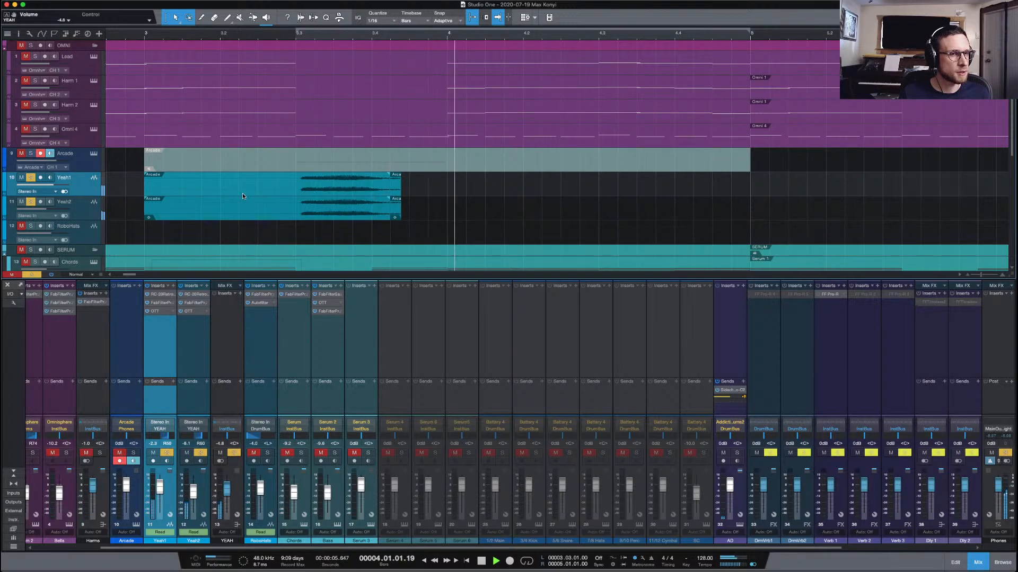
pyautogui.press('space')
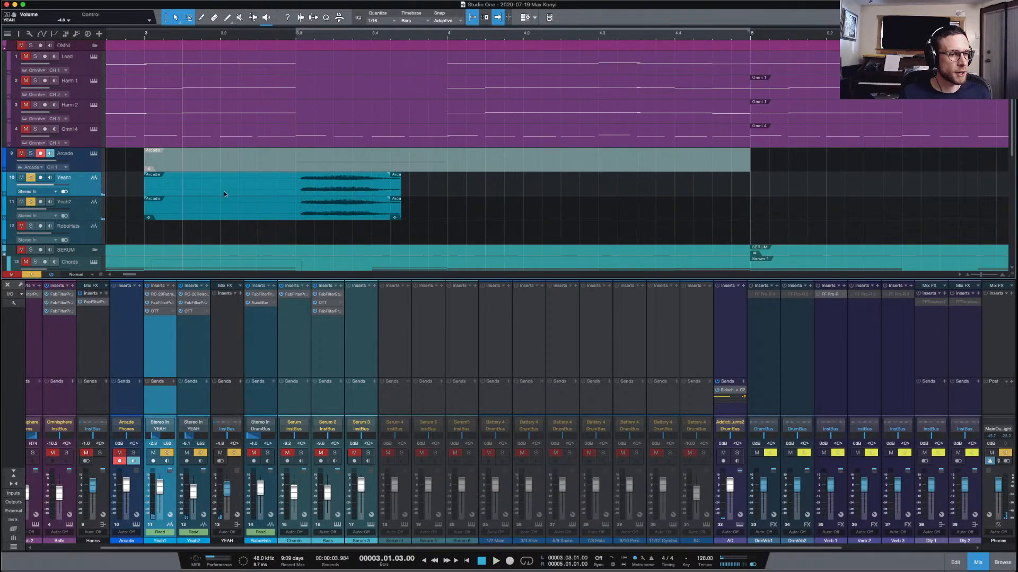
# Unsolo Yeah1 and Yeah2, play the full mix through to bar 9, and return the playhead to bar 1
pyautogui.click(30, 178)
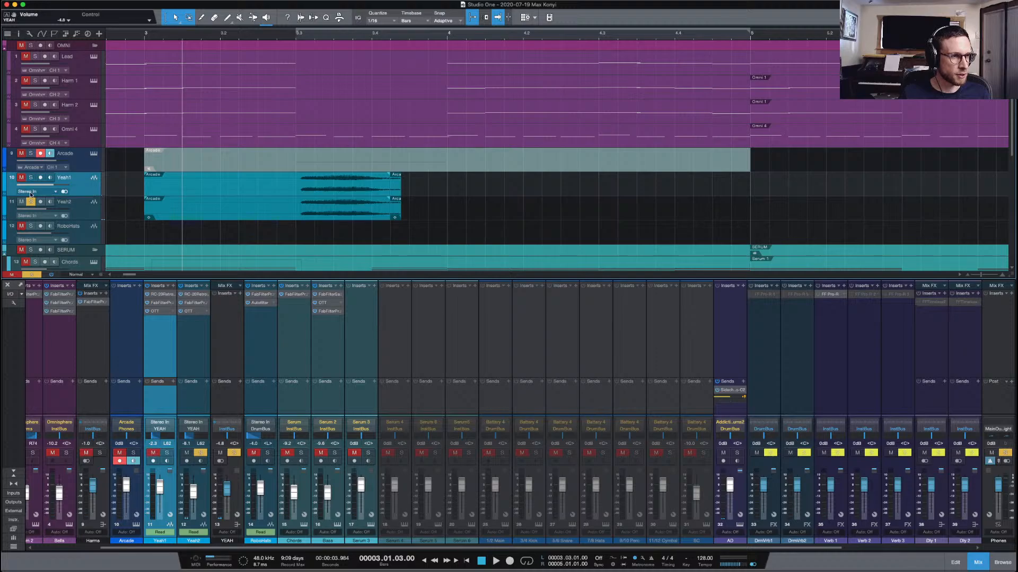
pyautogui.press('space')
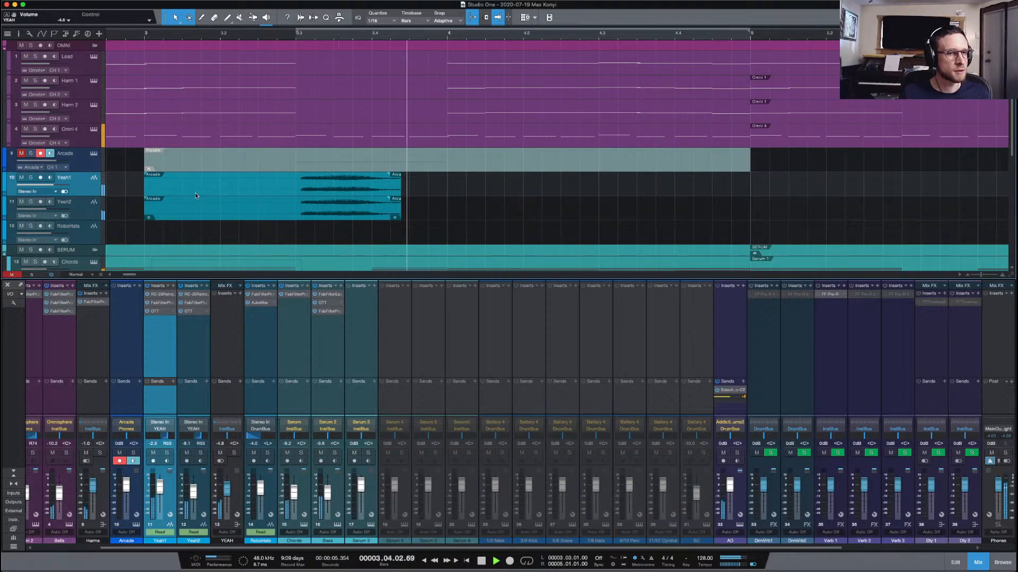
pyautogui.press('w')
pyautogui.press('w')
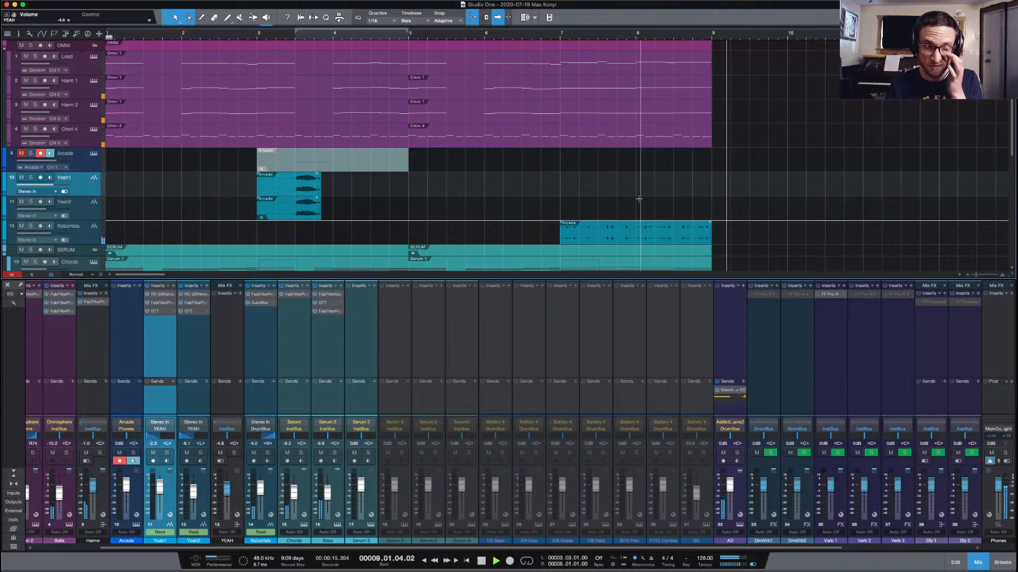
pyautogui.press('space')
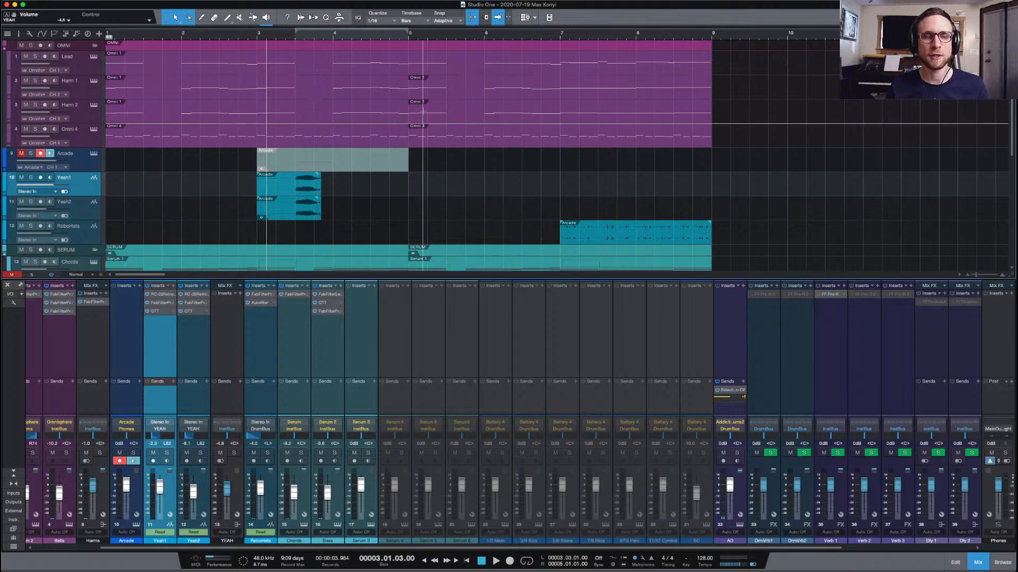
pyautogui.press('Home')
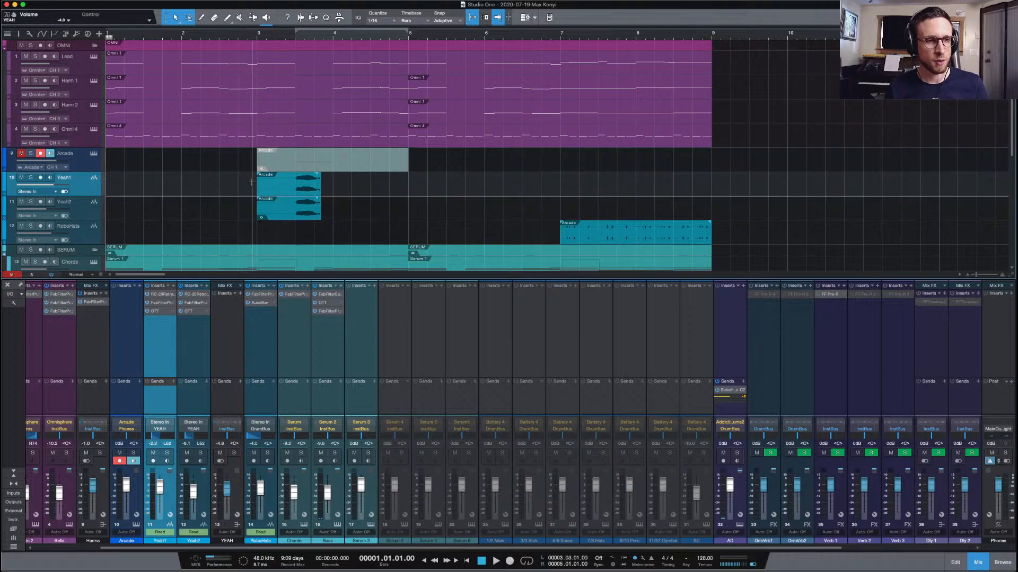
# Trim the start of the clips on Yeah1 and Yeah2 to position 3.3
pyautogui.moveTo(261, 205); pyautogui.dragTo(294, 197)
pyautogui.press('e')
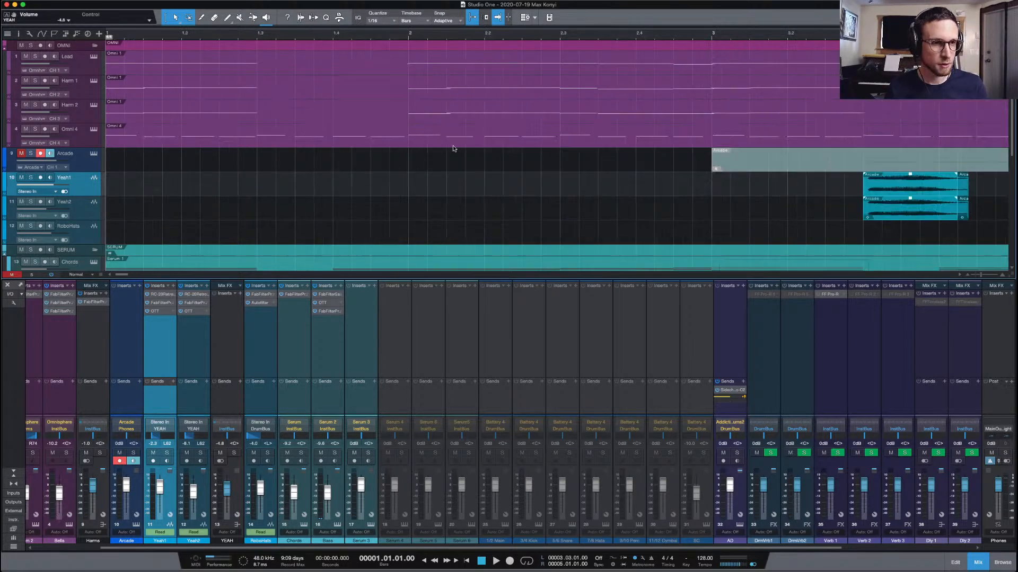
pyautogui.hscroll(5, 453, 149)
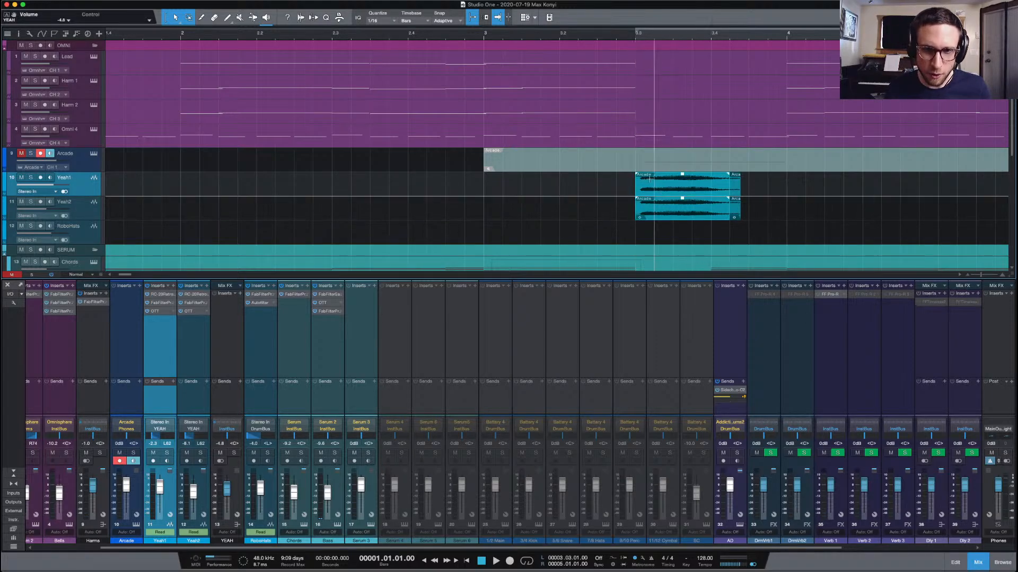
# Split the clips on Yeah1 and Yeah2 one and two sixteenths after their start at 3.3
pyautogui.press('e')
pyautogui.press('e')
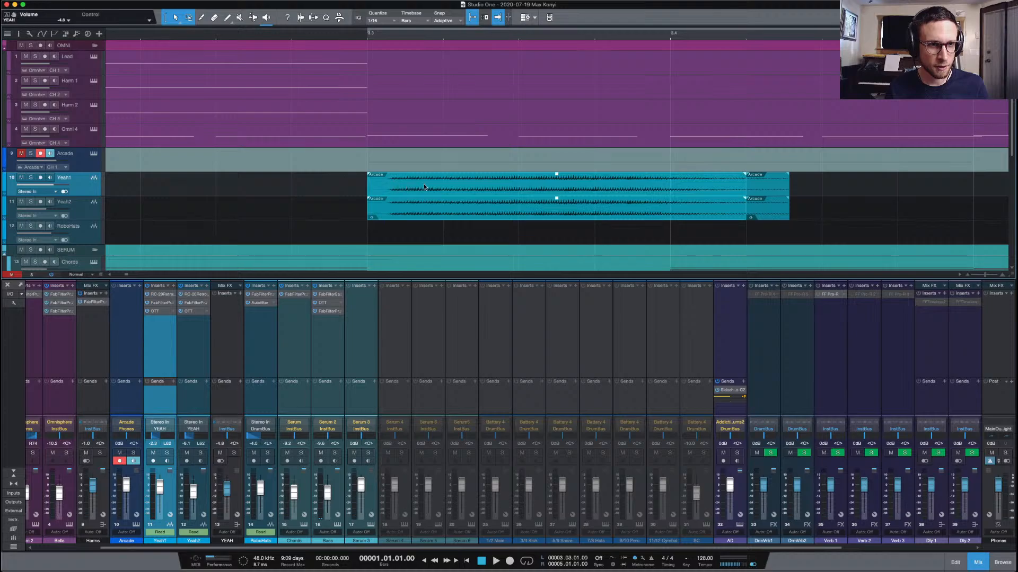
pyautogui.keyDown('alt'); pyautogui.click(443, 189); pyautogui.keyUp('alt')
pyautogui.keyDown('alt'); pyautogui.click(508, 194); pyautogui.keyUp('alt')
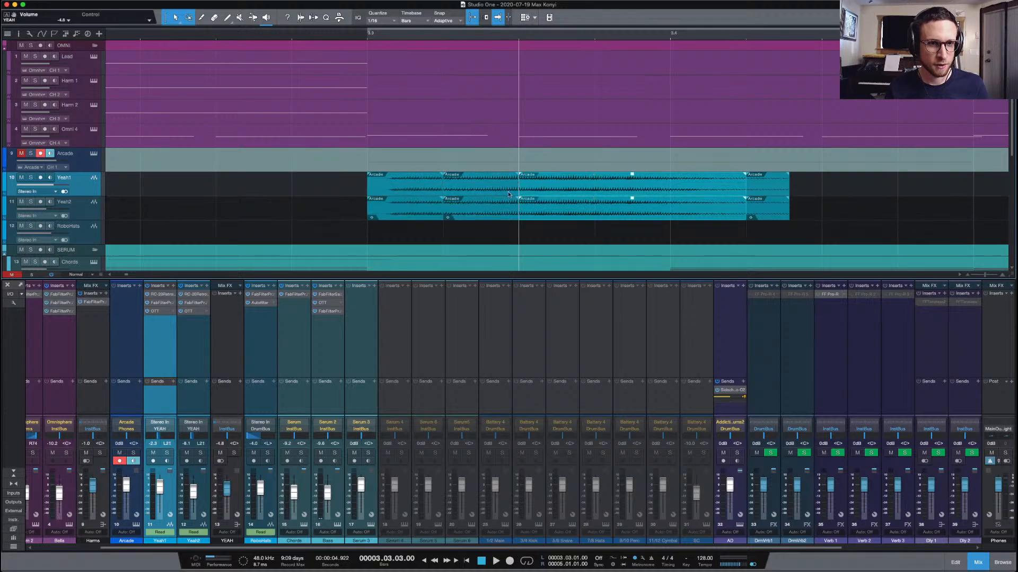
pyautogui.click(490, 212)
# Place shortened copies of the second slice on Yeah1 and Yeah2, two sixteenths and one sixteenth before 3.3, and play them back
pyautogui.press('w')
pyautogui.press('w')
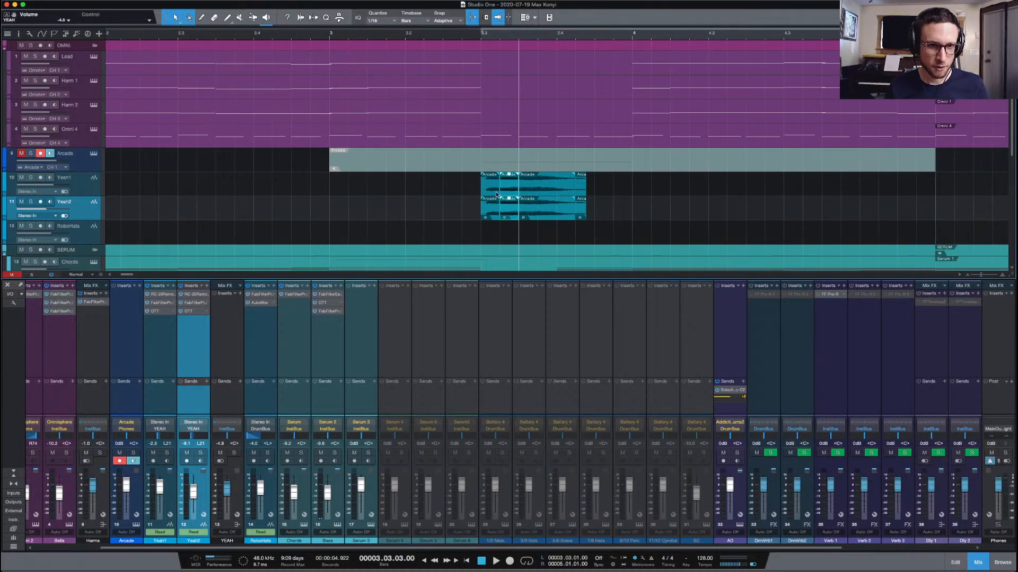
pyautogui.moveTo(511, 188); pyautogui.dragTo(452, 192)
pyautogui.press('super+z')
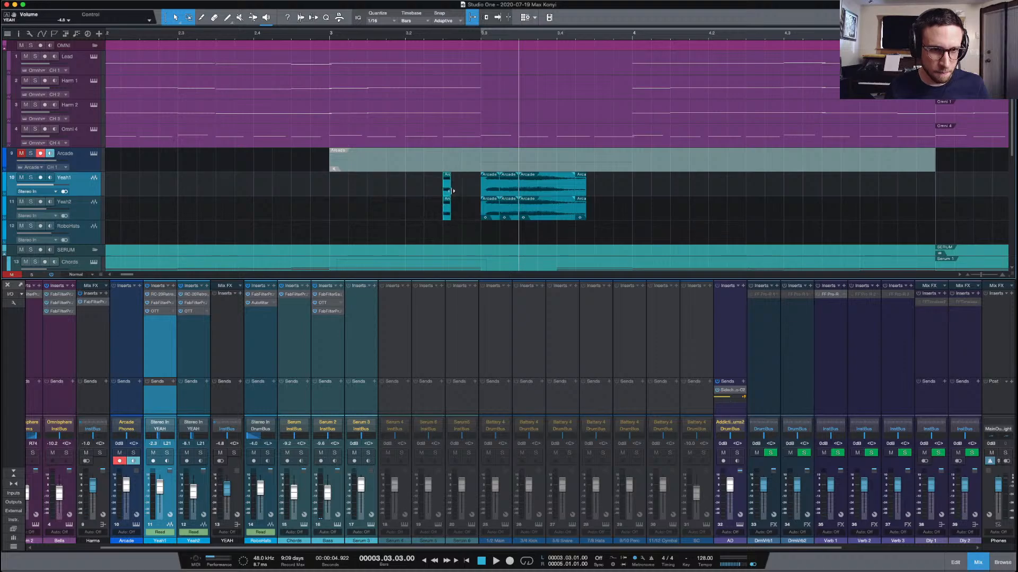
pyautogui.press('d')
pyautogui.moveTo(464, 191); pyautogui.dragTo(465, 190)
pyautogui.press('super+z')
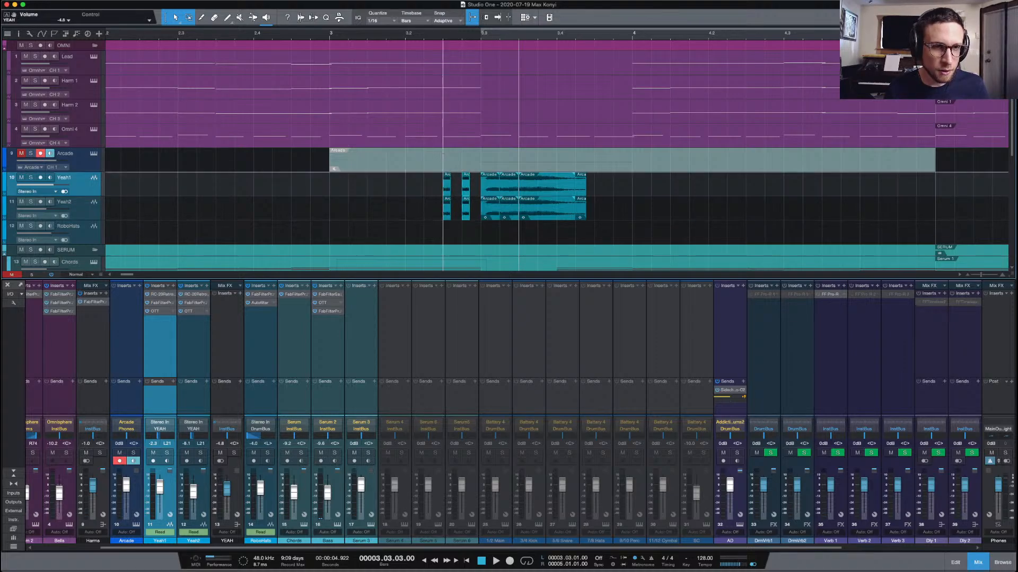
pyautogui.click(424, 34)
pyautogui.press('space')
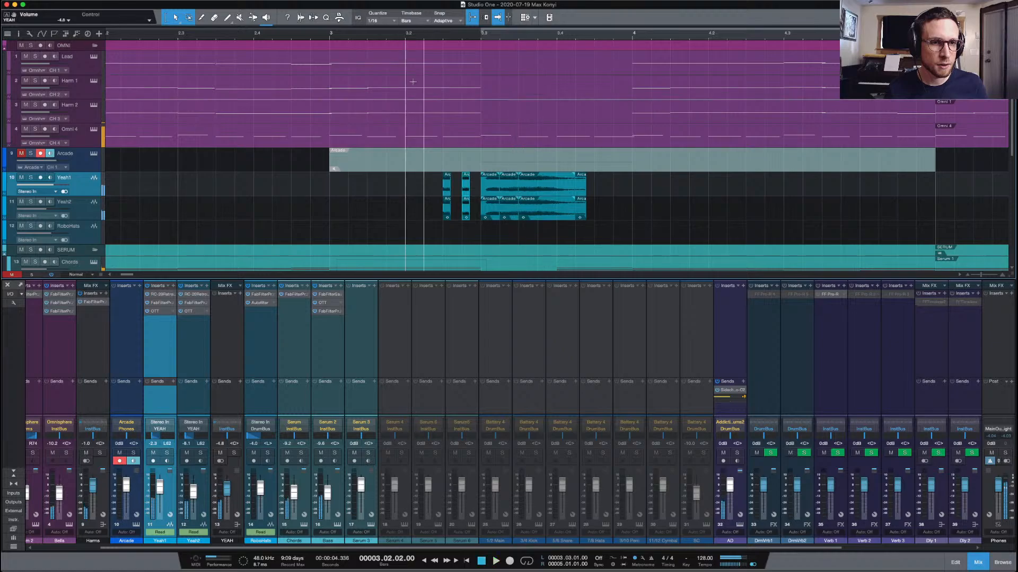
pyautogui.press('space')
# Move the second of the two short slices on Yeah1 and Yeah2 back to position 3.2
pyautogui.moveTo(406, 180); pyautogui.dragTo(447, 208)
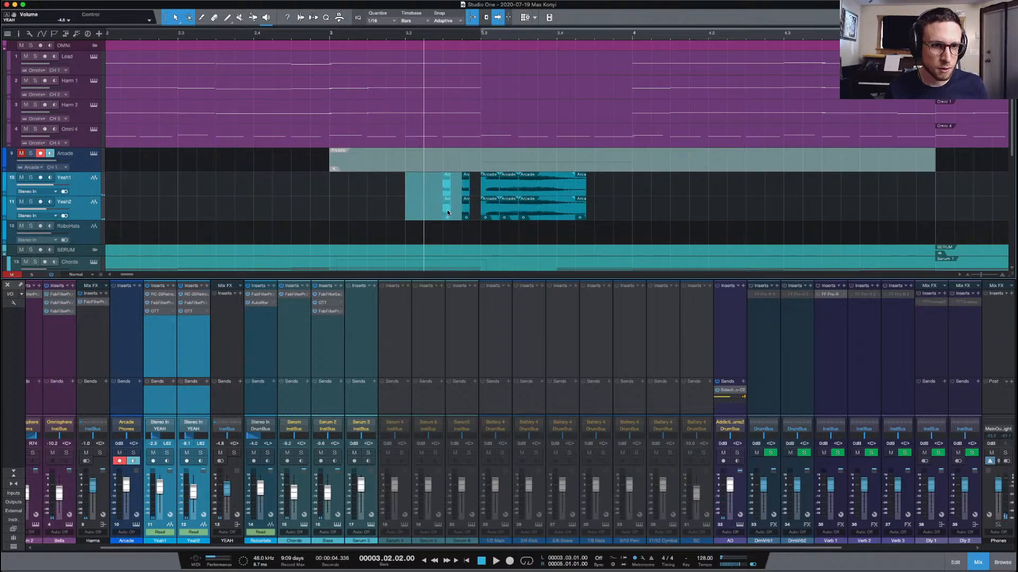
pyautogui.click(448, 212)
pyautogui.click(397, 221)
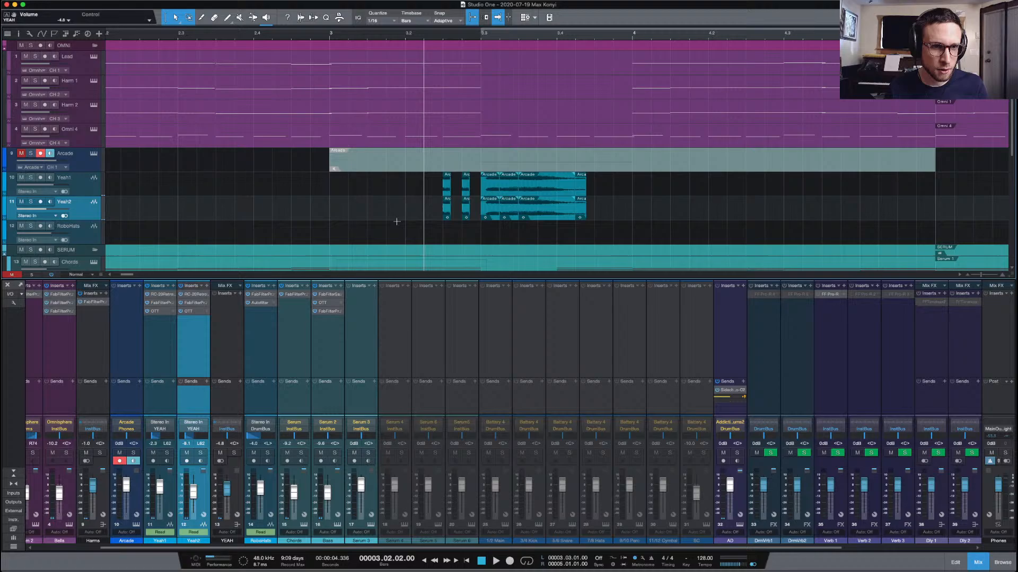
pyautogui.click(449, 191)
pyautogui.click(447, 214)
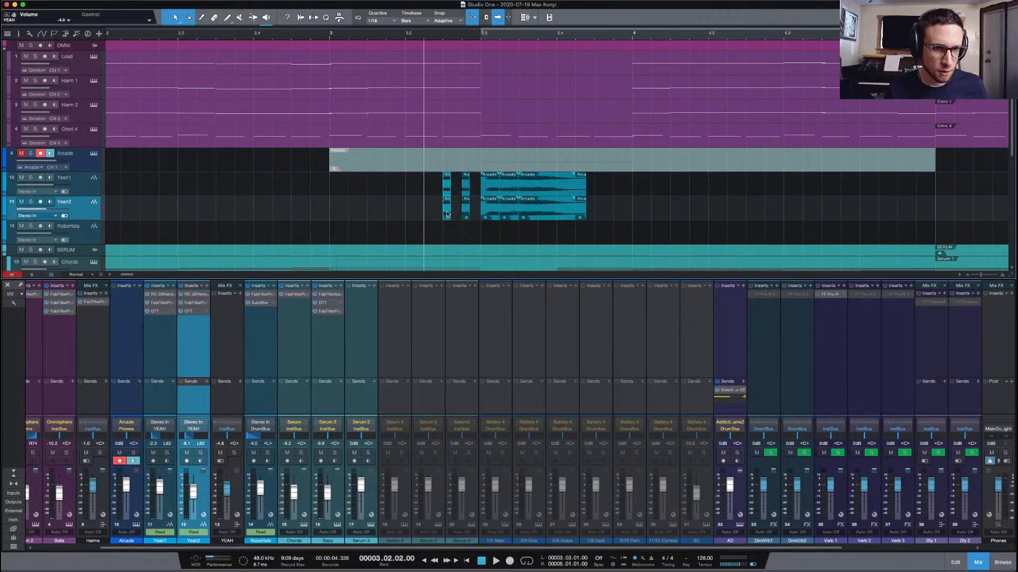
pyautogui.click(465, 200)
pyautogui.moveTo(465, 212); pyautogui.dragTo(409, 212)
# Play the mix repeatedly from bar 3 through bar 9 to hear the chopped Yeah pickup in the arrangement
pyautogui.click(335, 39)
pyautogui.press('space')
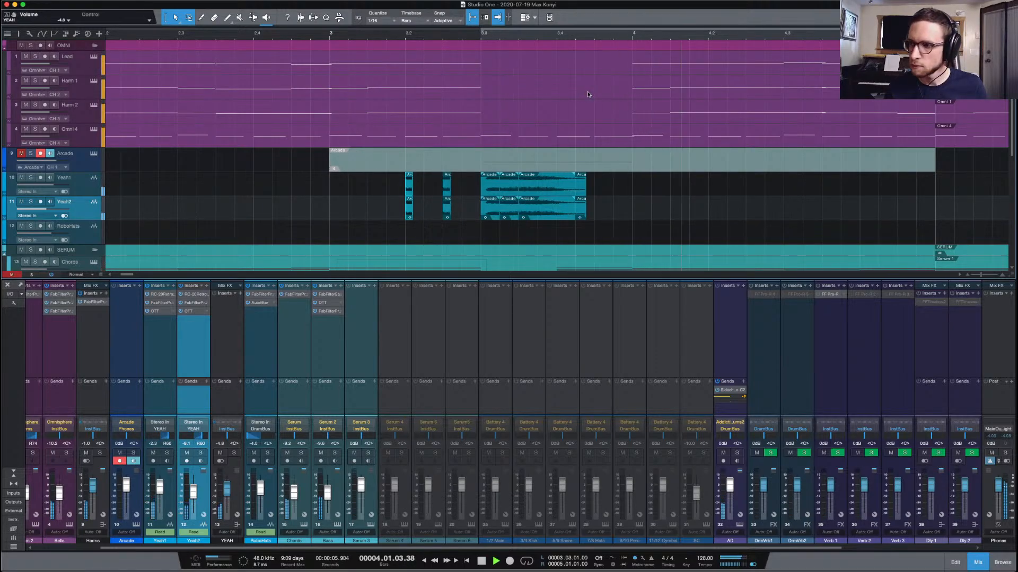
pyautogui.press('space')
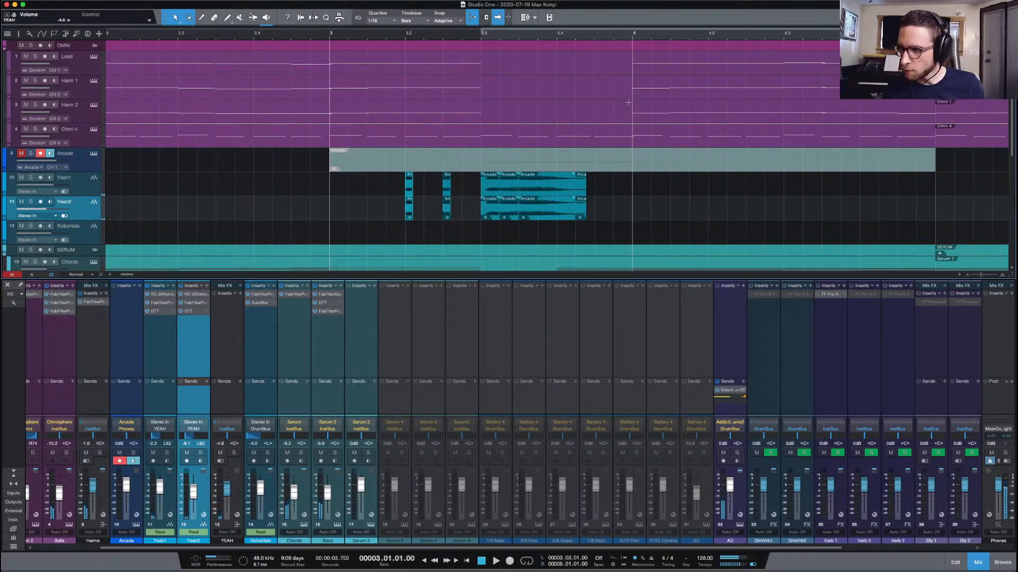
pyautogui.press('w')
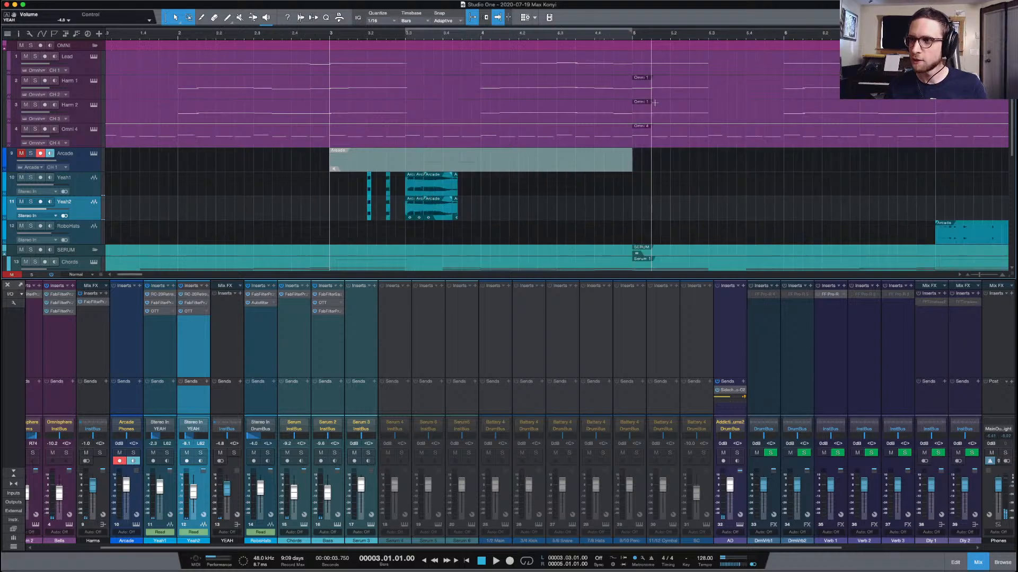
pyautogui.press('space')
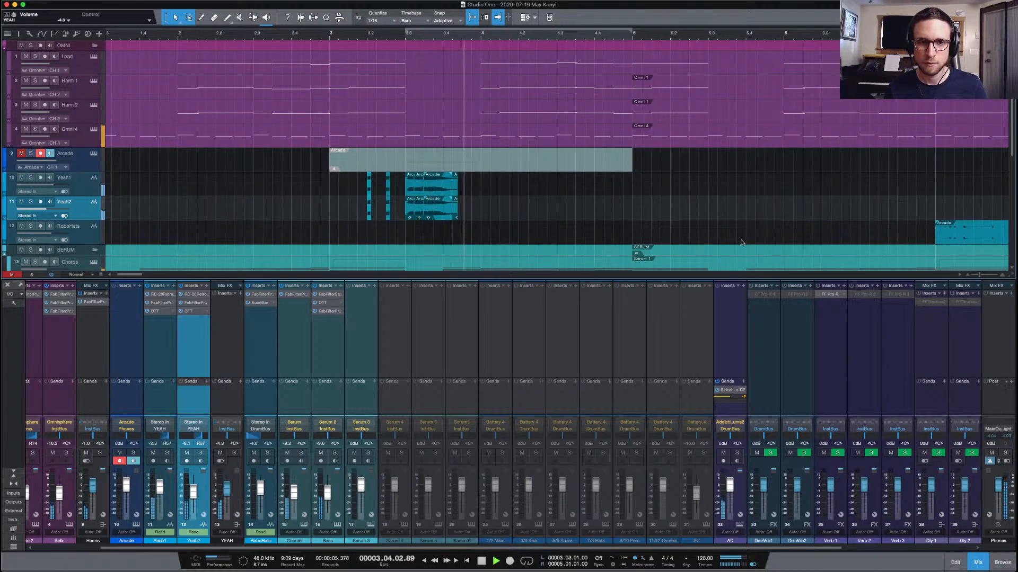
pyautogui.press('w')
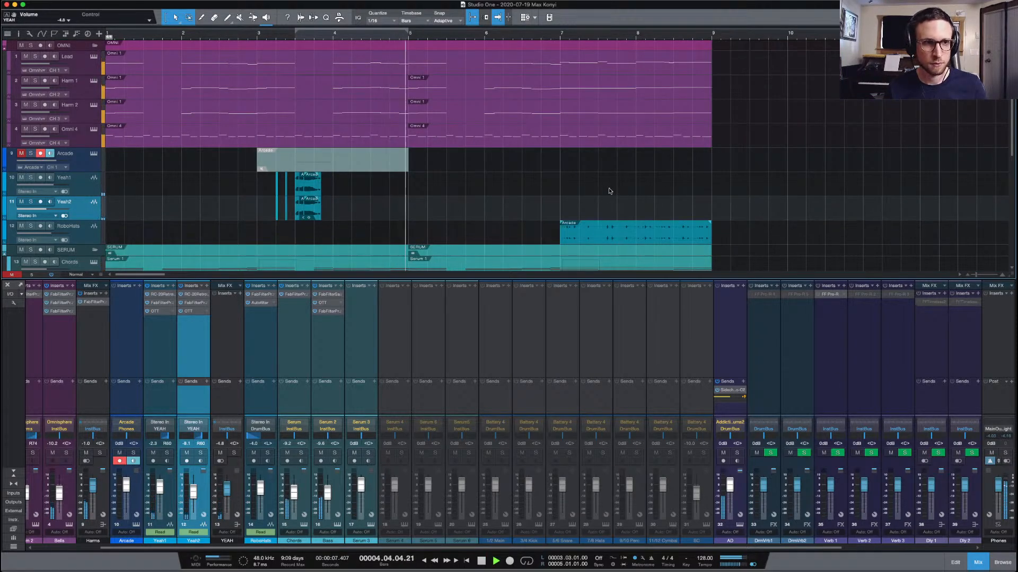
pyautogui.press('space')
pyautogui.press('w')
pyautogui.press('space')
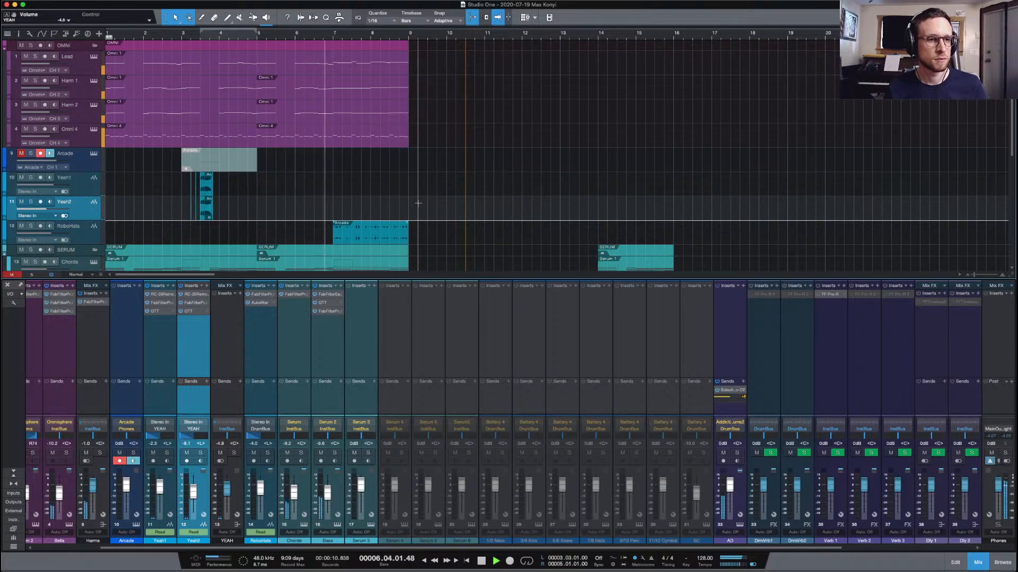
pyautogui.scroll(-5, 426, 209)
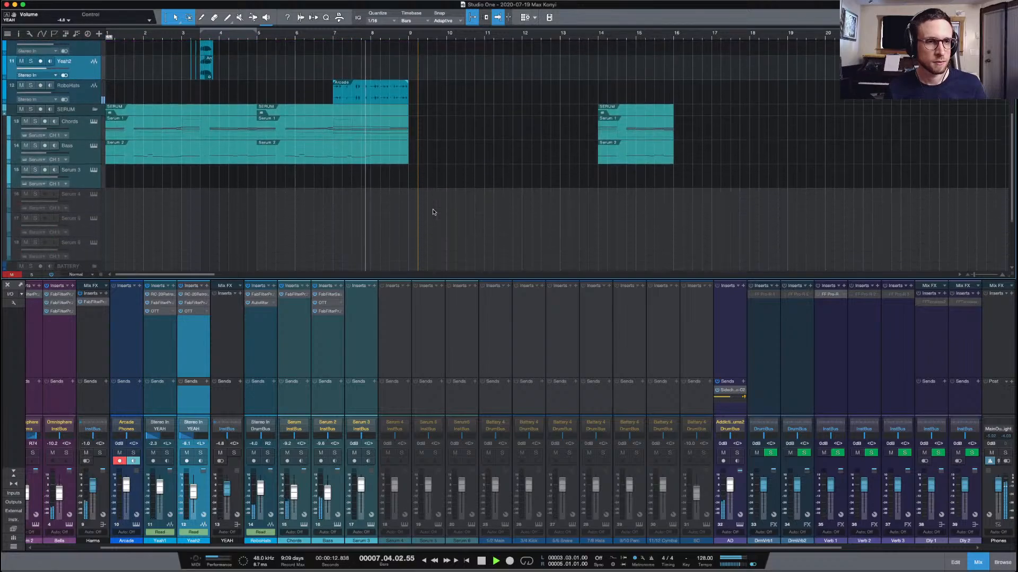
pyautogui.scroll(4, 433, 212)
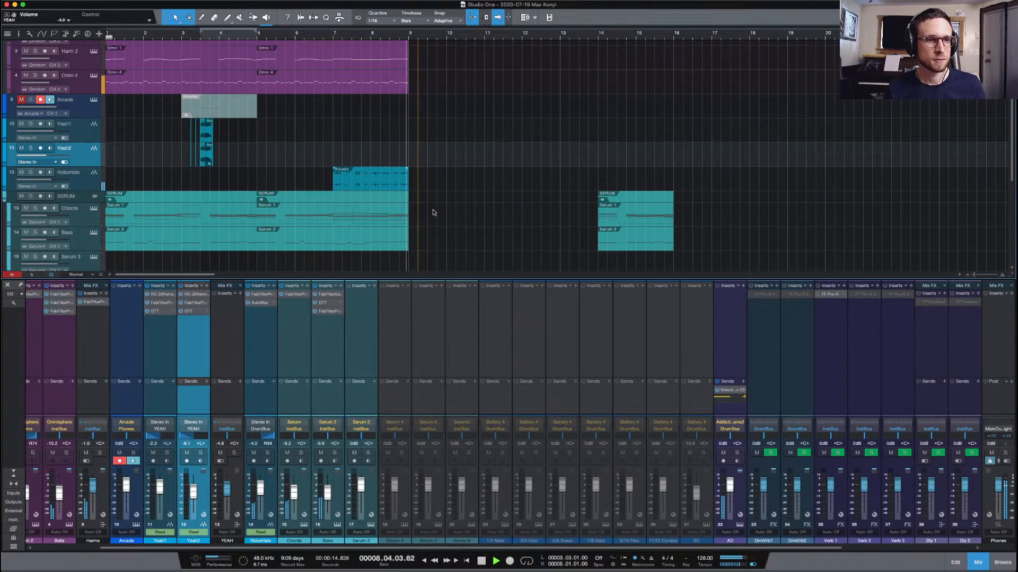
pyautogui.press('space')
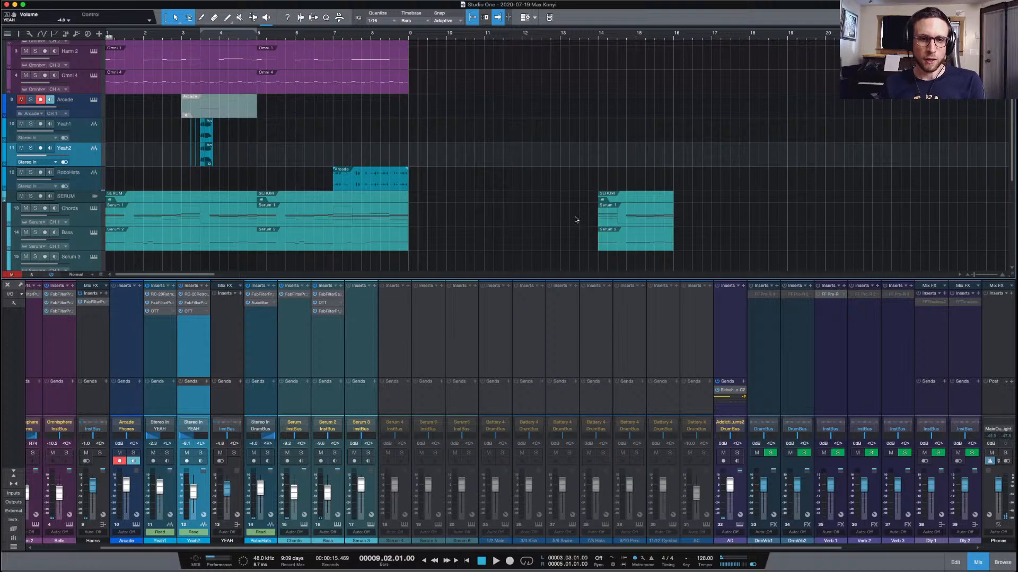
# Delete the leftover SERUM clips between bars 14 and 16
pyautogui.click(615, 217)
pyautogui.press('Delete')
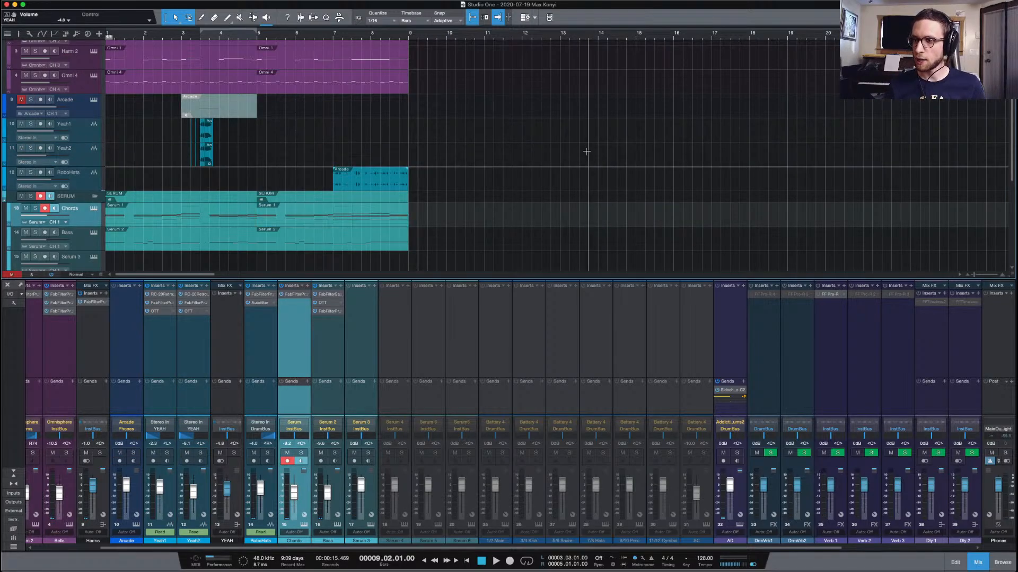
# Duplicate the first eight bars of the Omni, Arcade, Yeah, RoboHats and SERUM clips so the copies start at bar 9
pyautogui.scroll(-3, 533, 156)
pyautogui.scroll(-1, 484, 154)
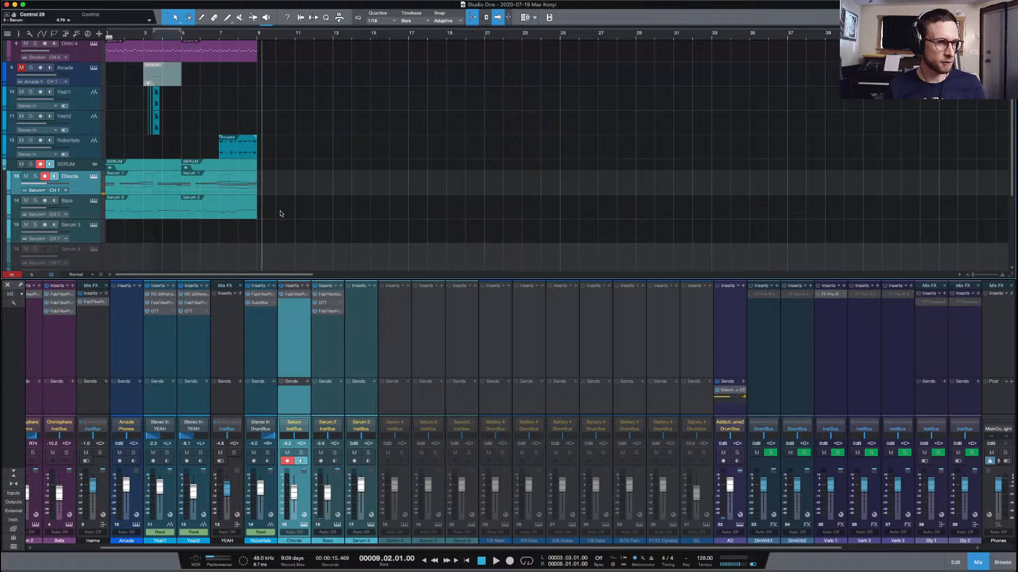
pyautogui.moveTo(280, 212); pyautogui.dragTo(108, 37)
pyautogui.press('d')
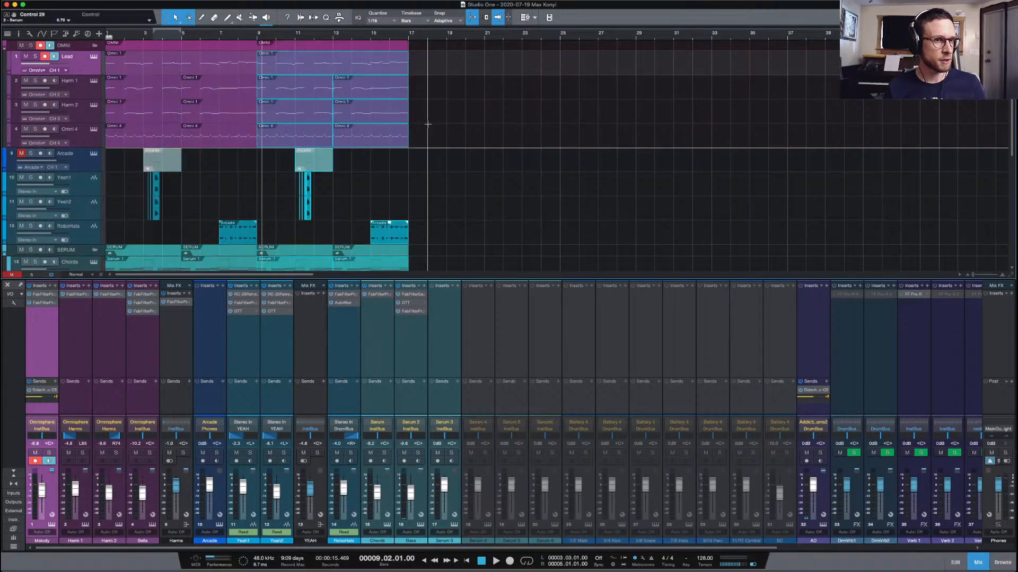
# Play across bar 9 to hear the transition into the duplicated section
pyautogui.scroll(-4, 364, 92)
pyautogui.press('space')
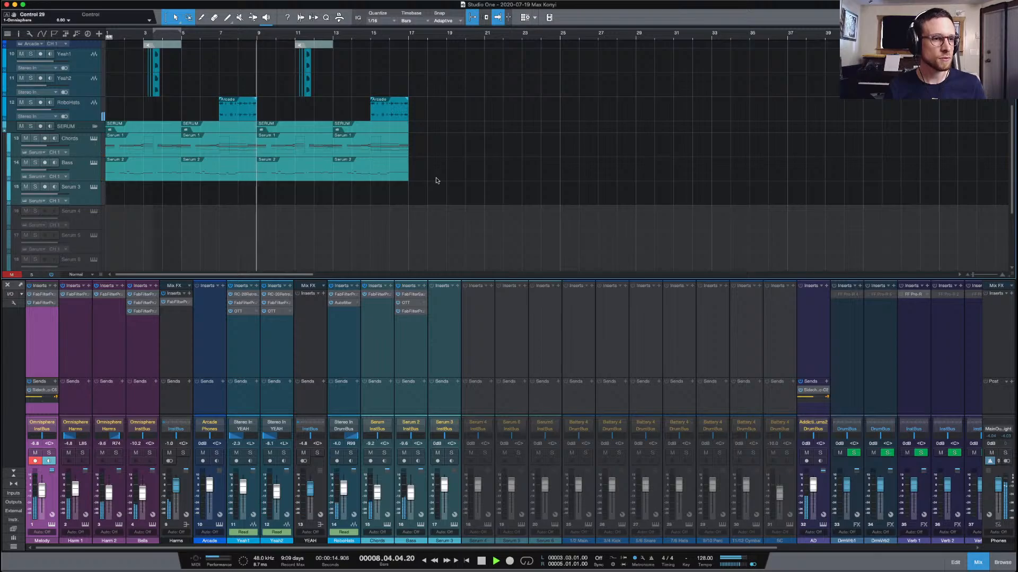
pyautogui.press('space')
pyautogui.press('space')
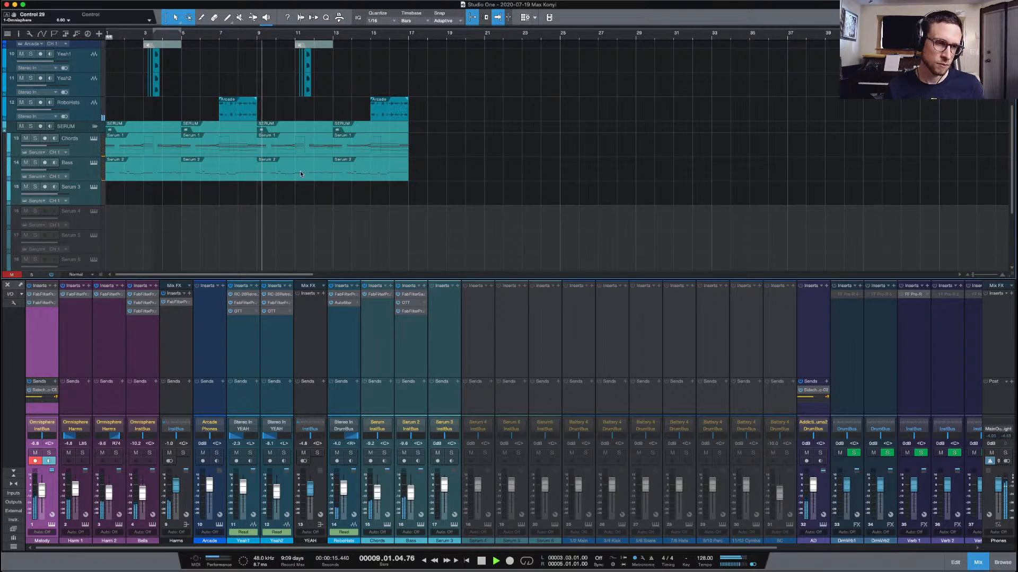
pyautogui.press('space')
# Merge the two AD drum clips in bars 1 to 9 and duplicate the merged clip at bar 9
pyautogui.scroll(-5, 271, 185)
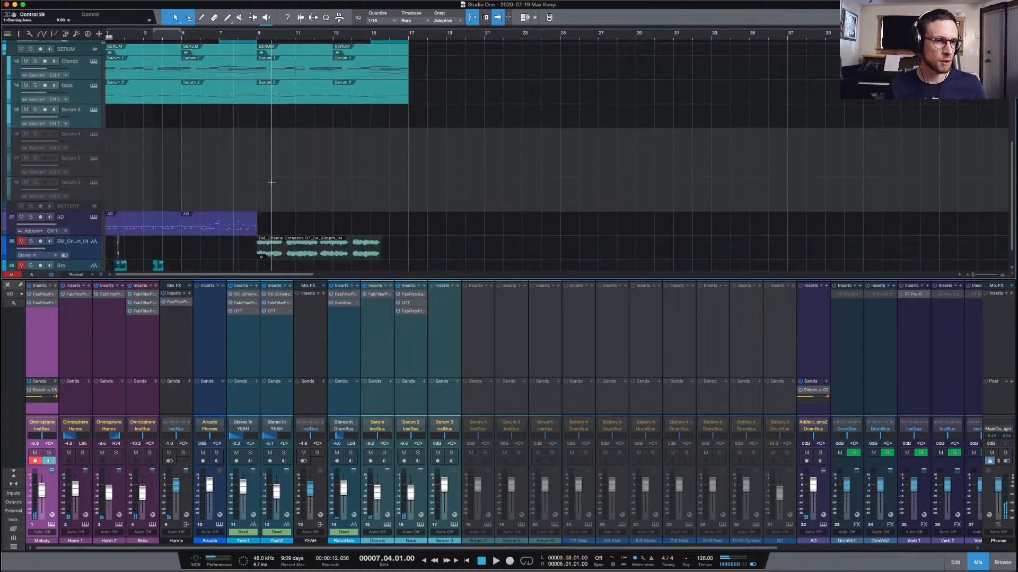
pyautogui.click(235, 190)
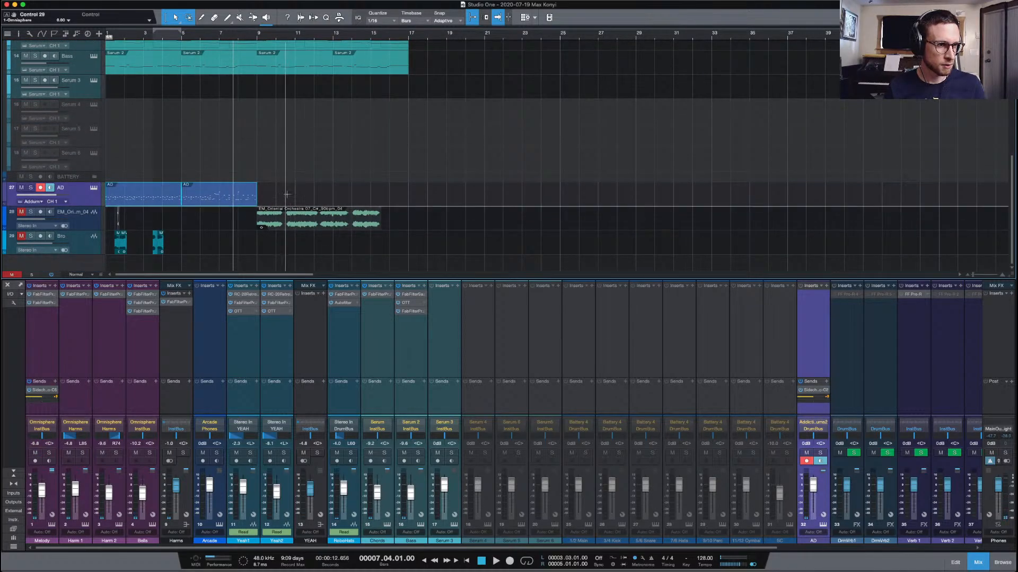
pyautogui.press('g')
pyautogui.press('d')
pyautogui.click(488, 181)
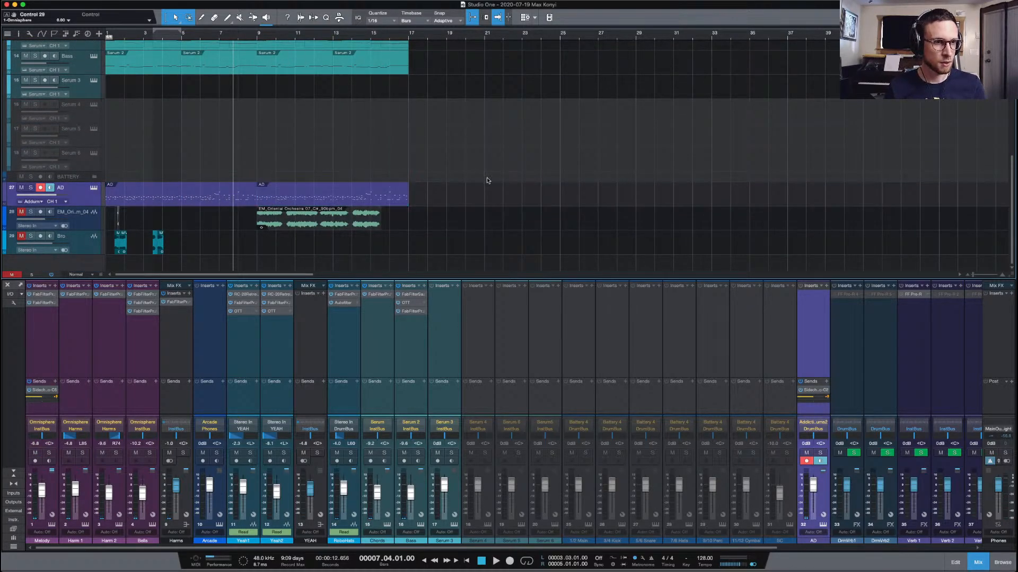
pyautogui.press('space')
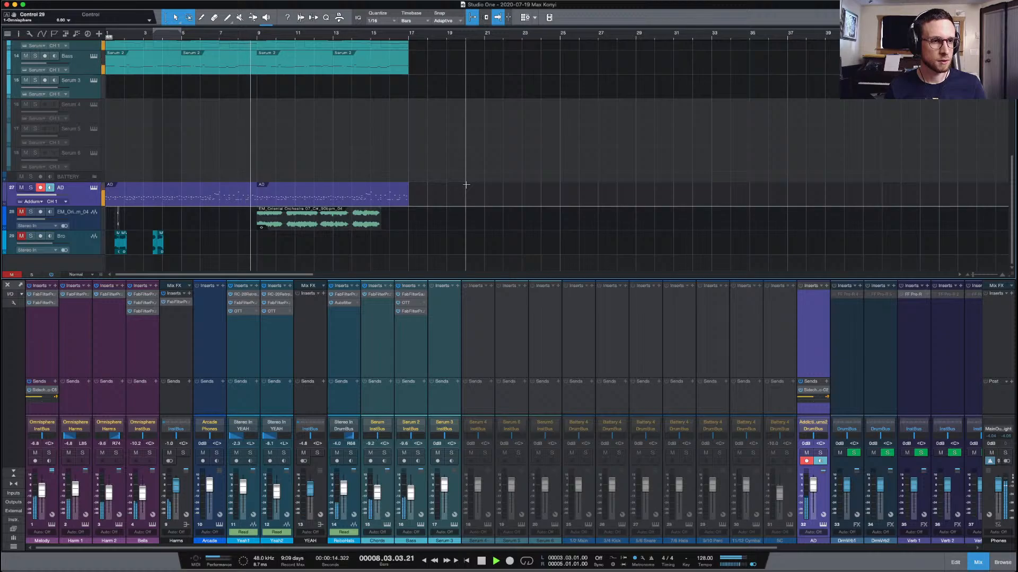
pyautogui.press('space')
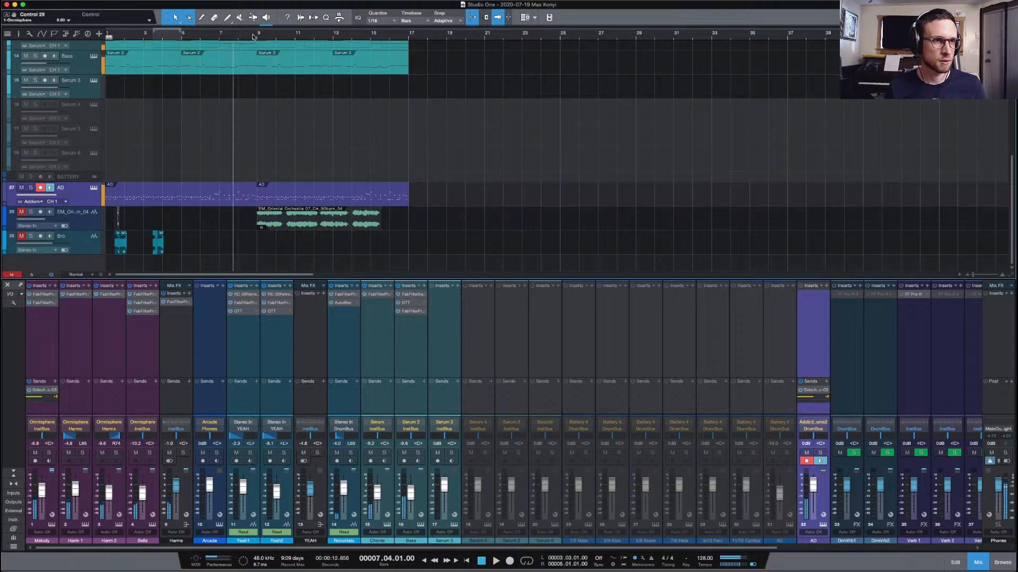
# Remove the C1 kick on the bar 9 downbeat and the low note just before 9.2 from the duplicated AD clip, checking by playback
pyautogui.doubleClick(318, 196)
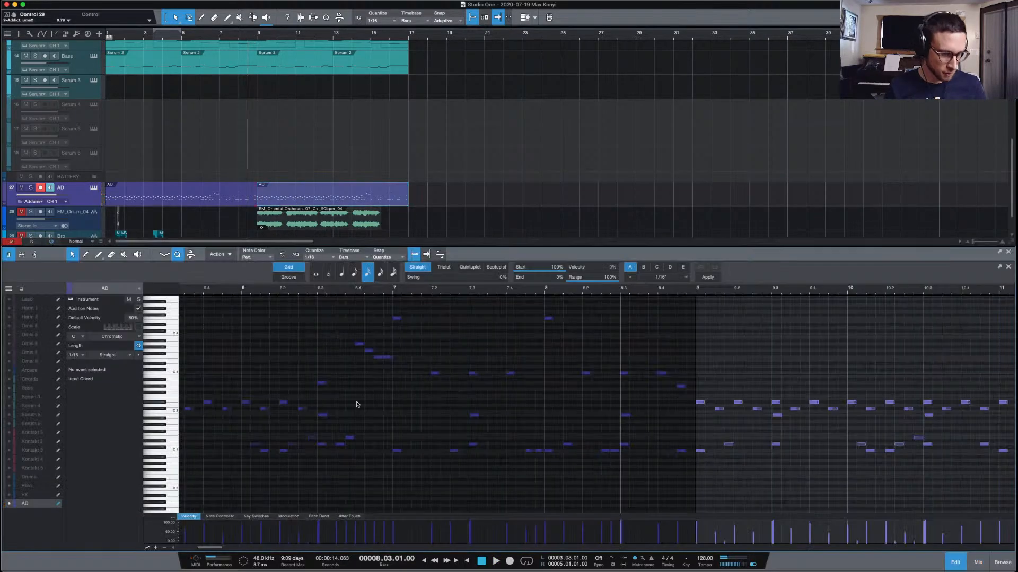
pyautogui.hscroll(5, 636, 387)
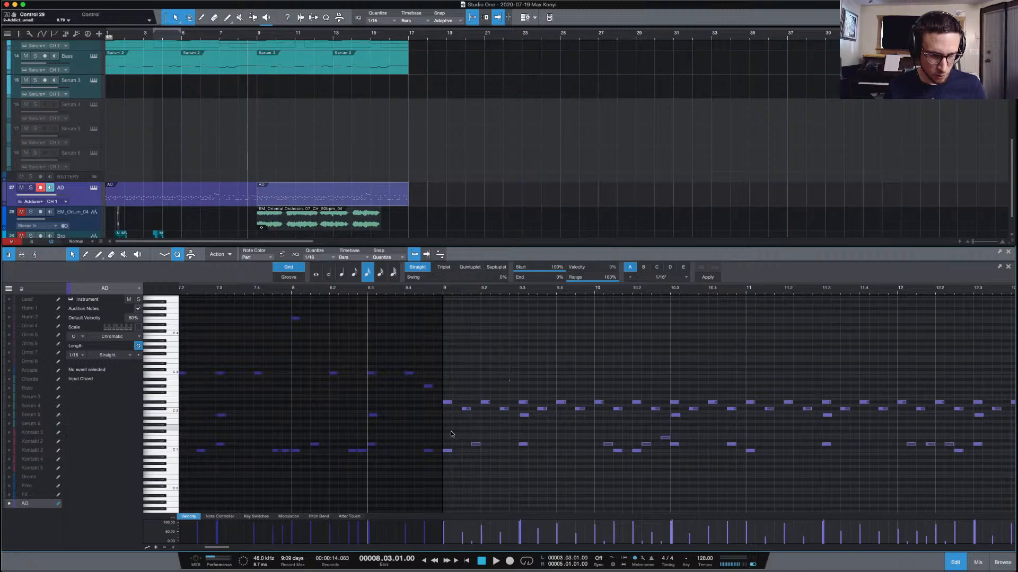
pyautogui.moveTo(448, 451); pyautogui.dragTo(451, 402)
pyautogui.press('space')
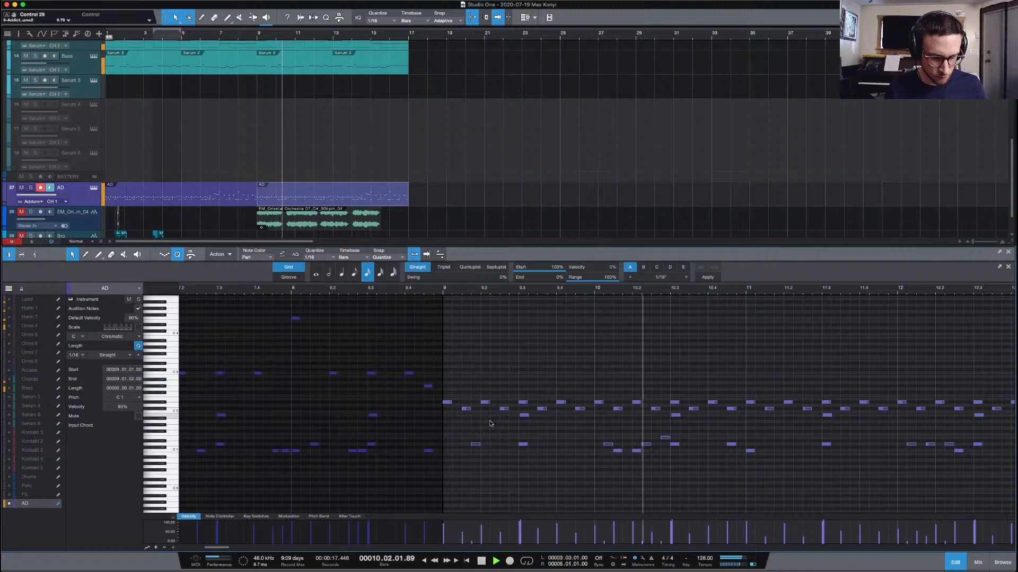
pyautogui.press('space')
pyautogui.click(475, 444)
pyautogui.click(493, 362)
pyautogui.press('space')
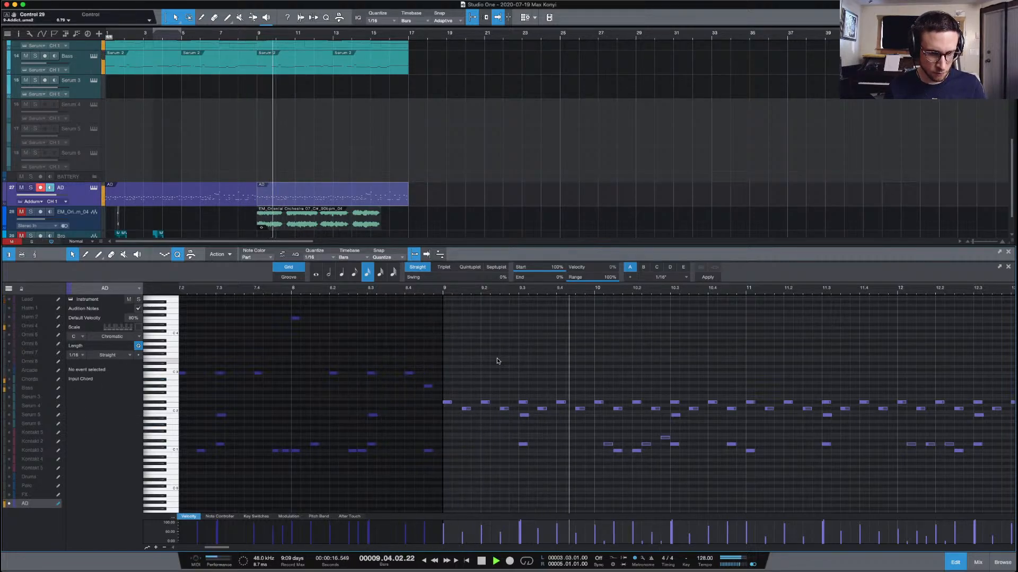
pyautogui.press('space')
# Delete the long opening note at bar 9 from the duplicated Bass clip and play the transition
pyautogui.click(291, 73)
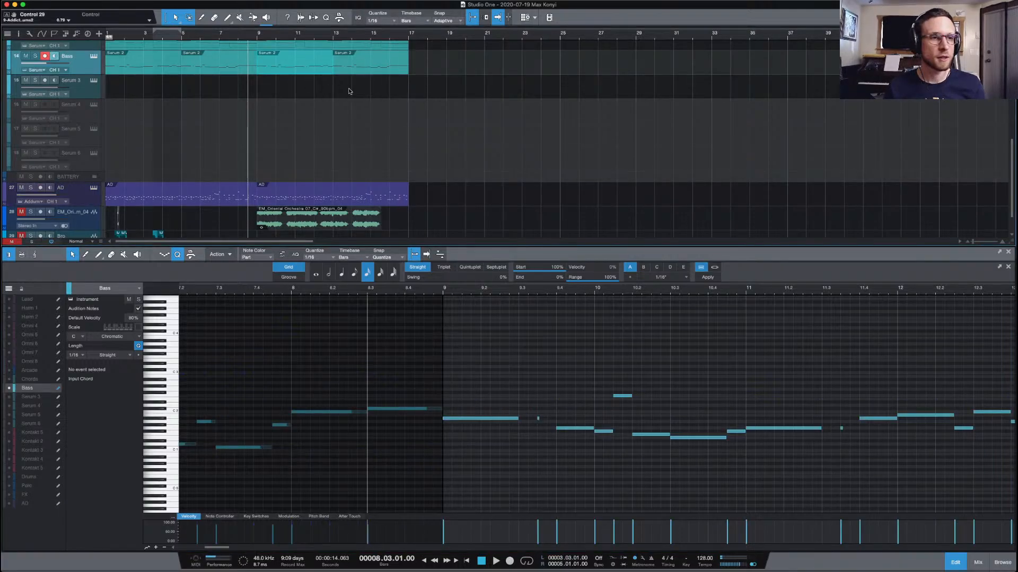
pyautogui.click(290, 68)
pyautogui.click(485, 418)
pyautogui.press('Delete')
pyautogui.press('space')
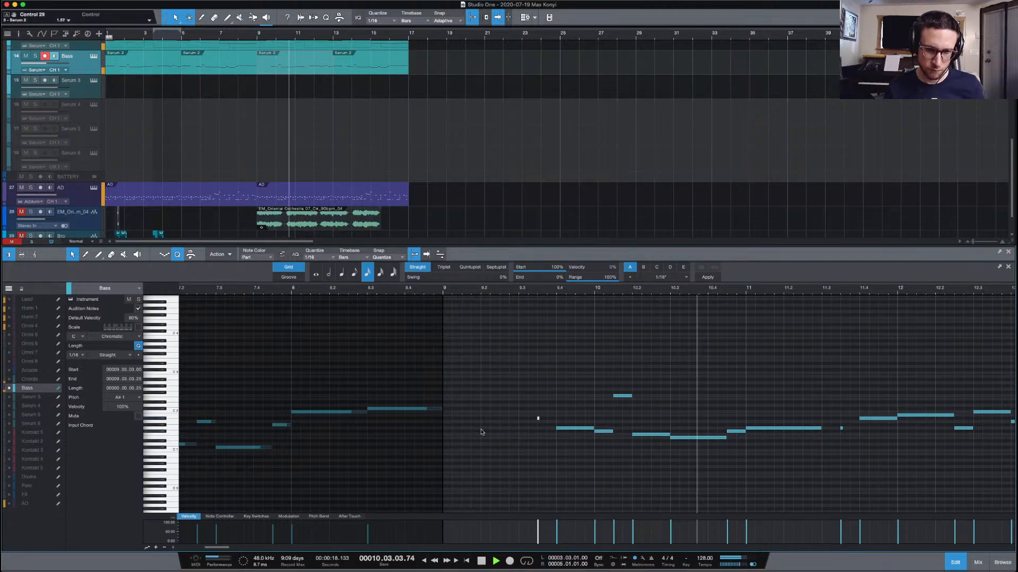
pyautogui.click(501, 428)
pyautogui.press('space')
pyautogui.press('space')
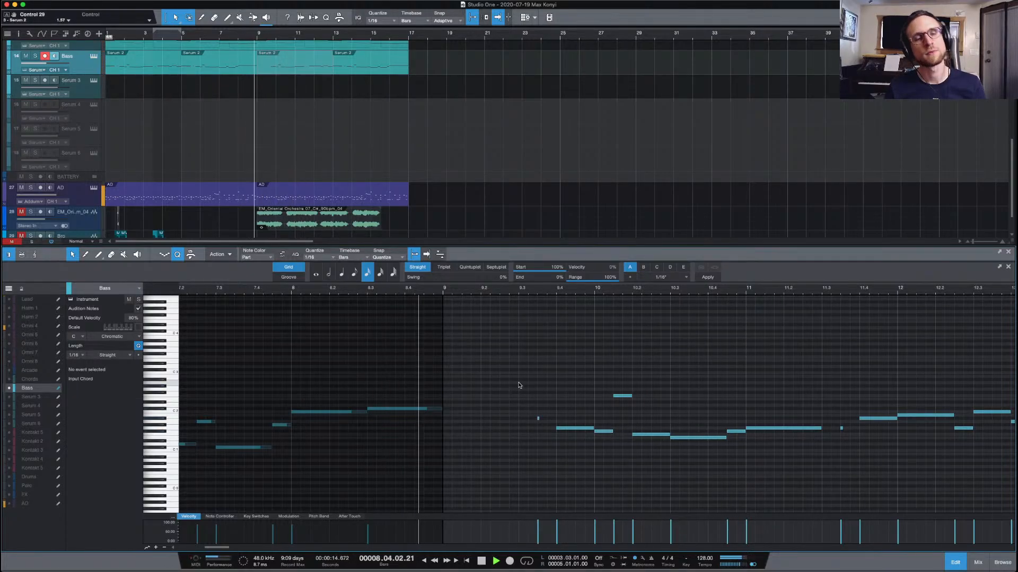
pyautogui.press('space')
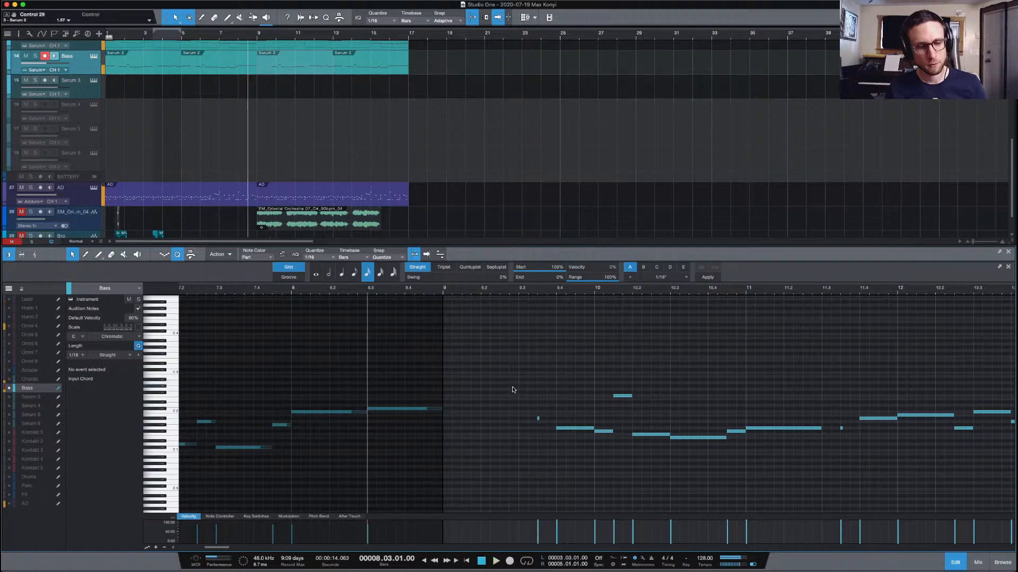
# Try deleting the next two bass notes before bar 10, listen to the transition, and undo the deletion
pyautogui.moveTo(586, 458); pyautogui.dragTo(586, 457)
pyautogui.press('Delete')
pyautogui.press('space')
pyautogui.click(558, 397)
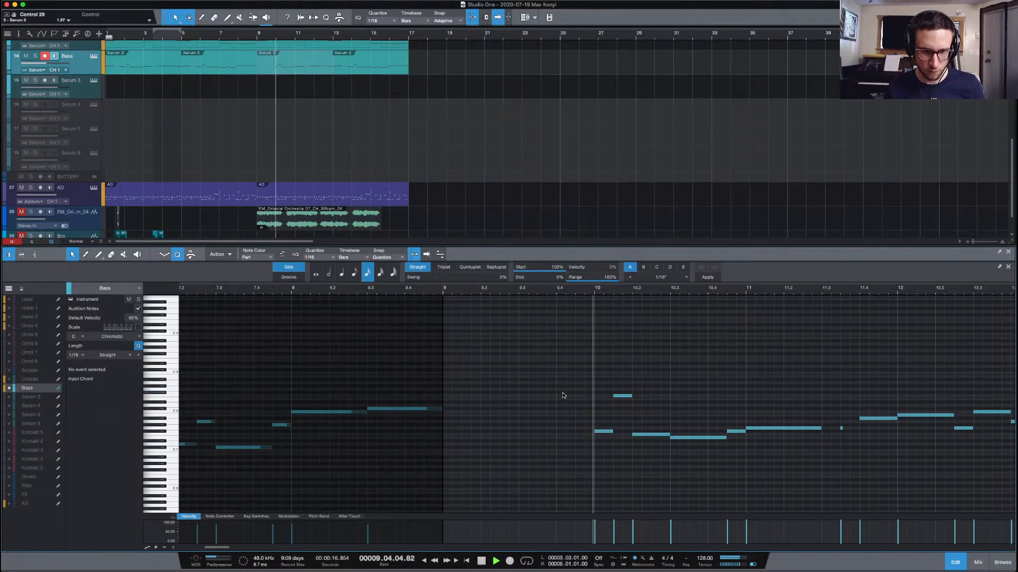
pyautogui.press('space')
pyautogui.hotkey('ctrl', 'z')
# Play across bar 9 to hear the thinned drum and bass entry
pyautogui.press('space')
pyautogui.click(564, 387)
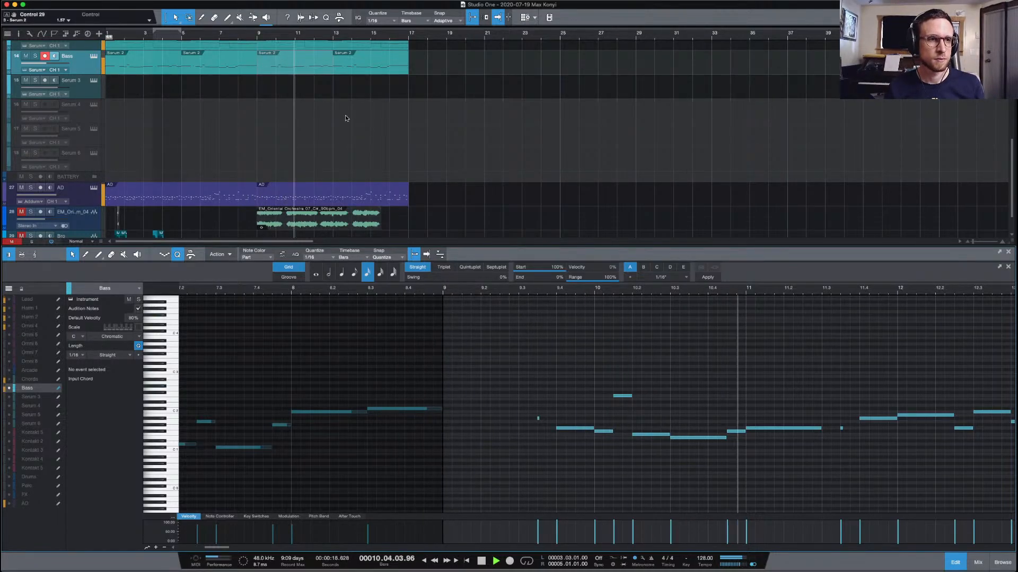
pyautogui.scroll(-2, 329, 132)
pyautogui.press('space')
pyautogui.press('space')
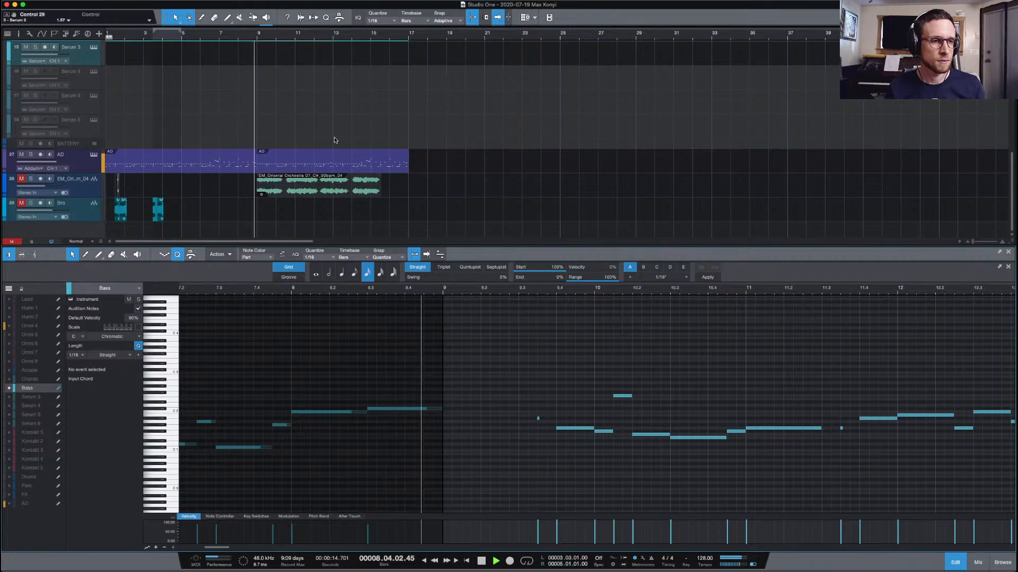
# Remove the hard-left pan automation point at about 11.4.2 on Yeah1, and close the editor and automation view
pyautogui.scroll(8, 335, 142)
pyautogui.scroll(-3, 345, 175)
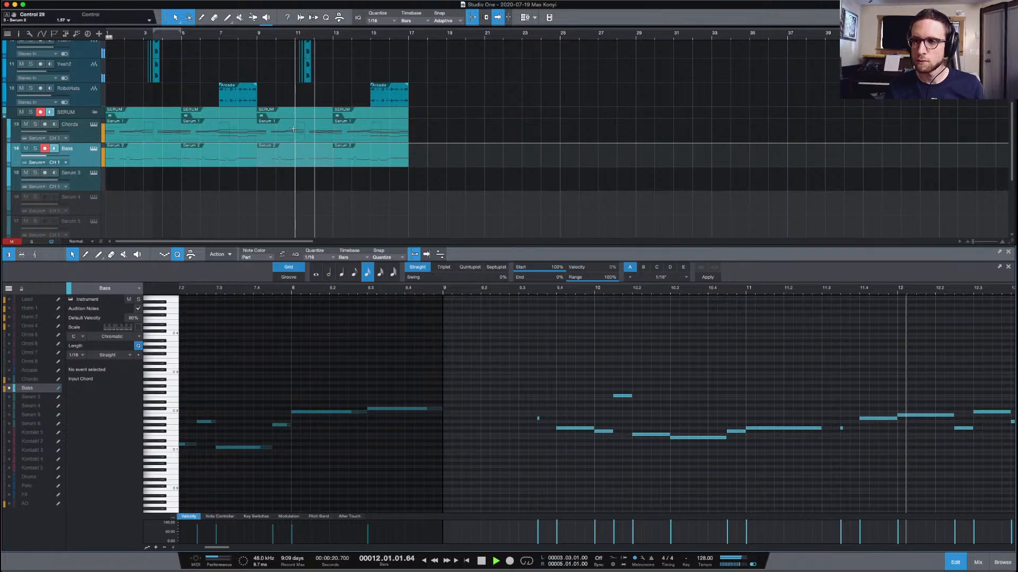
pyautogui.scroll(6, 456, 152)
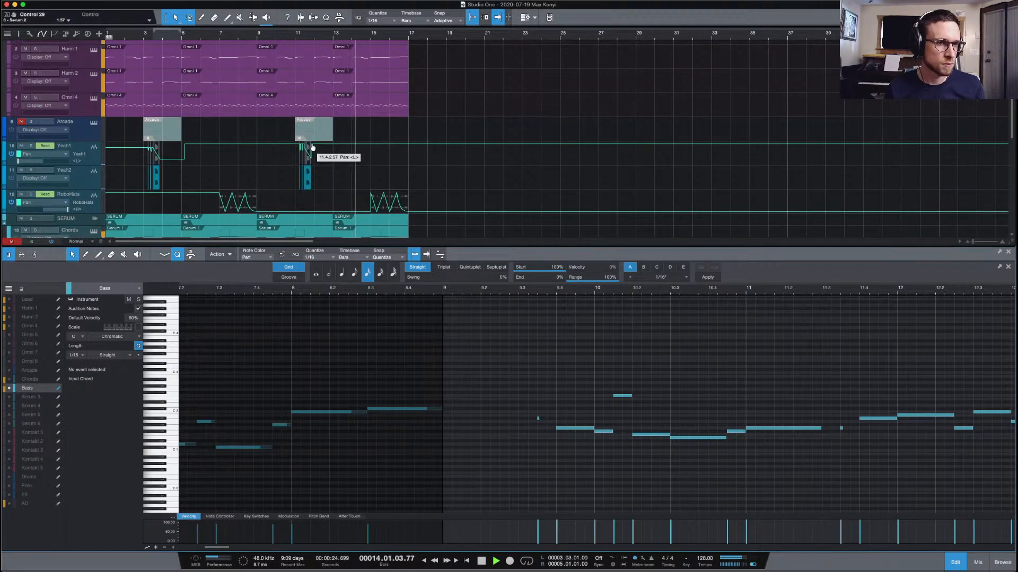
pyautogui.click(312, 147)
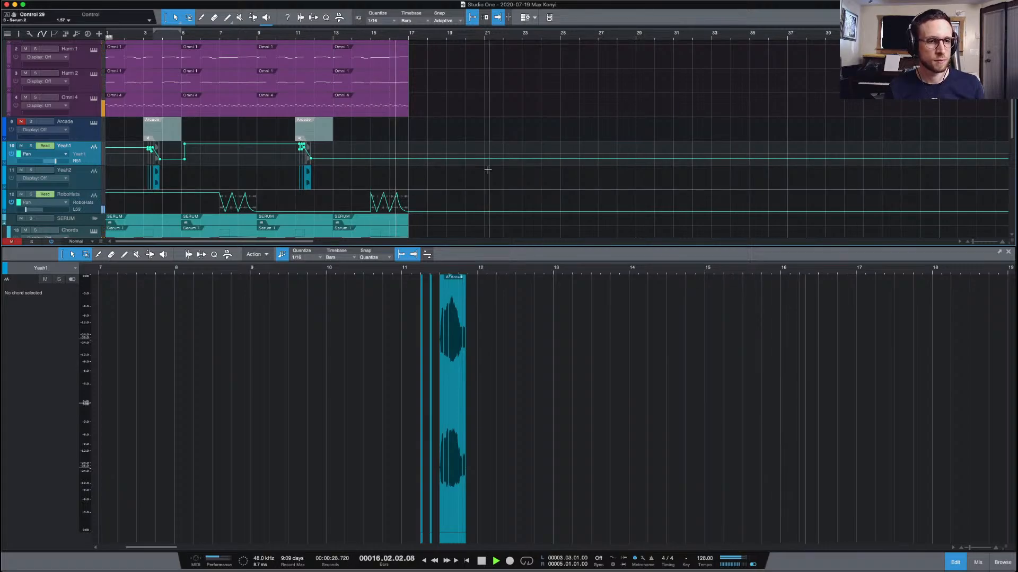
pyautogui.press('space')
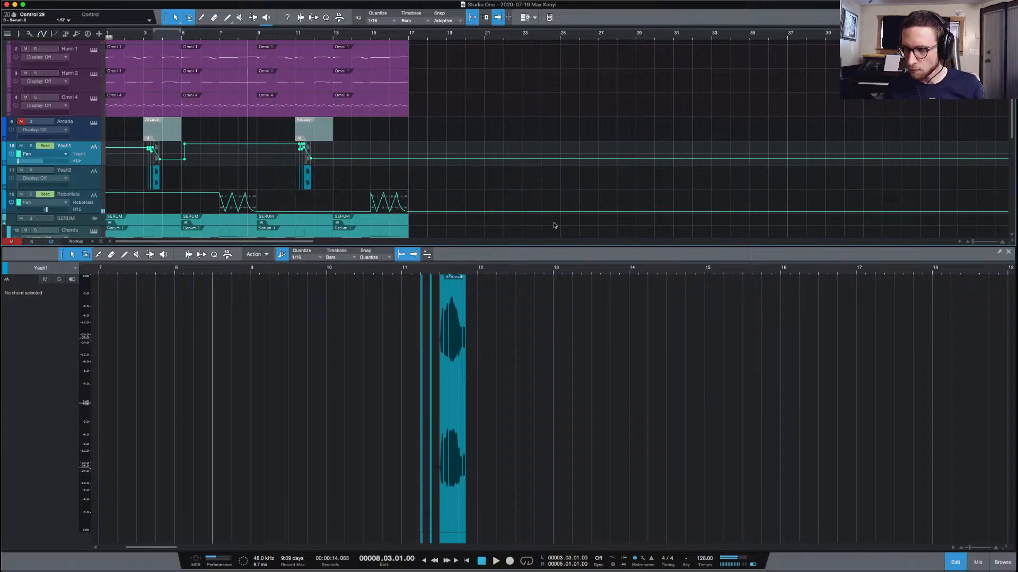
pyautogui.click(965, 565)
pyautogui.press('a')
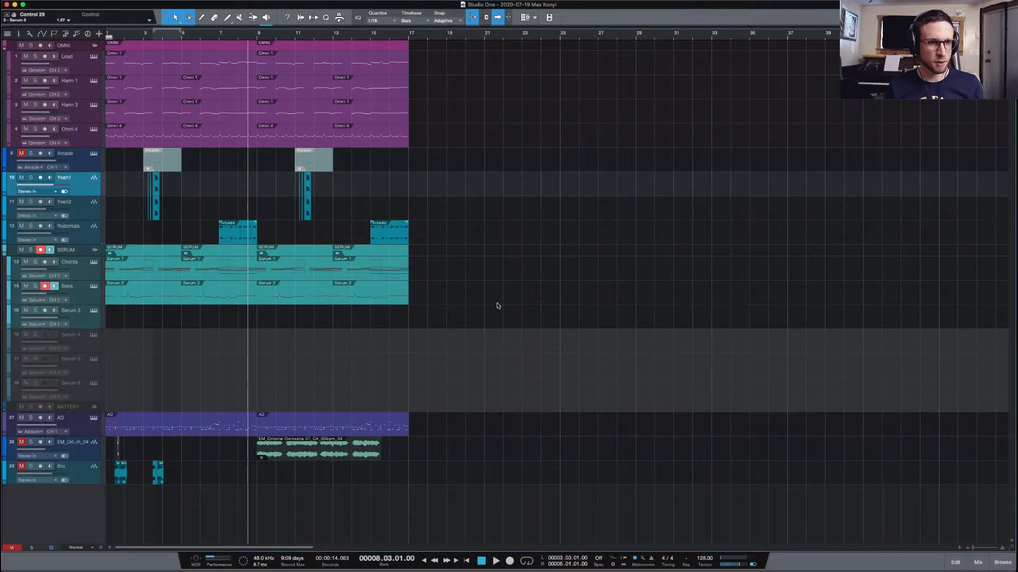
# Set a loop over bars 17 to 21 and copy the first AD clip to bar 17, shortened to four bars
pyautogui.click(408, 40)
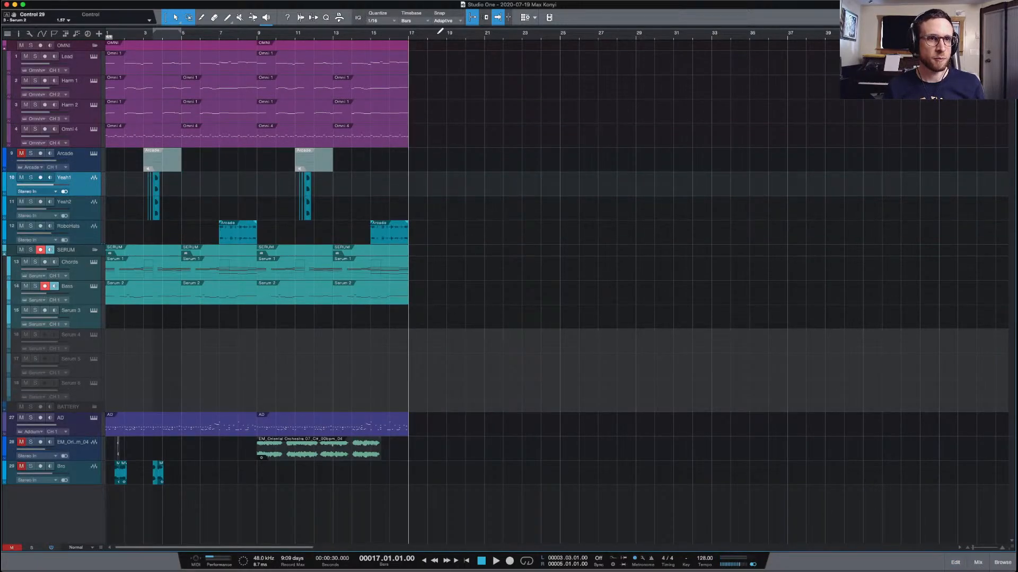
pyautogui.moveTo(439, 32); pyautogui.dragTo(483, 38)
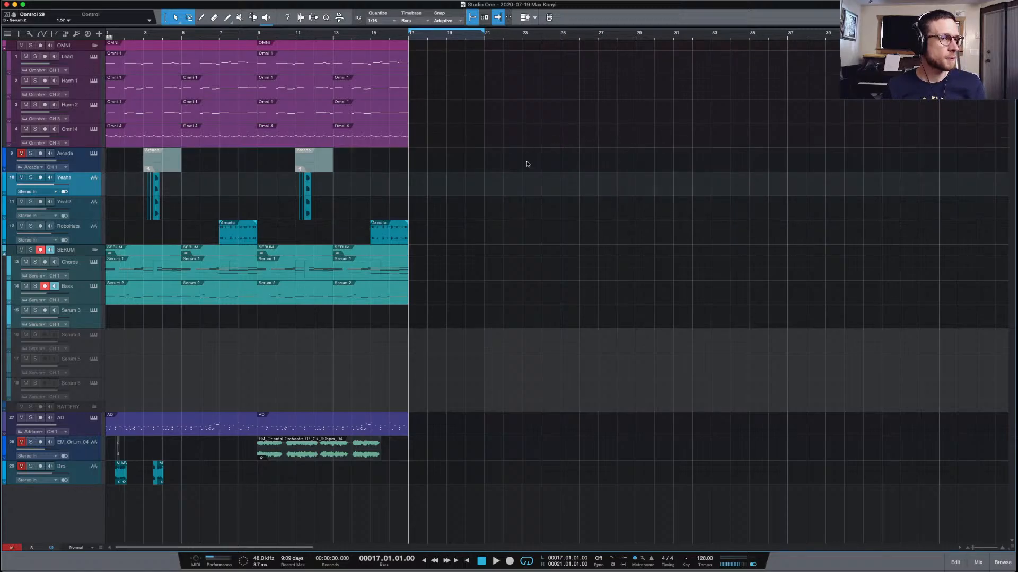
pyautogui.click(40, 418)
pyautogui.click(94, 432)
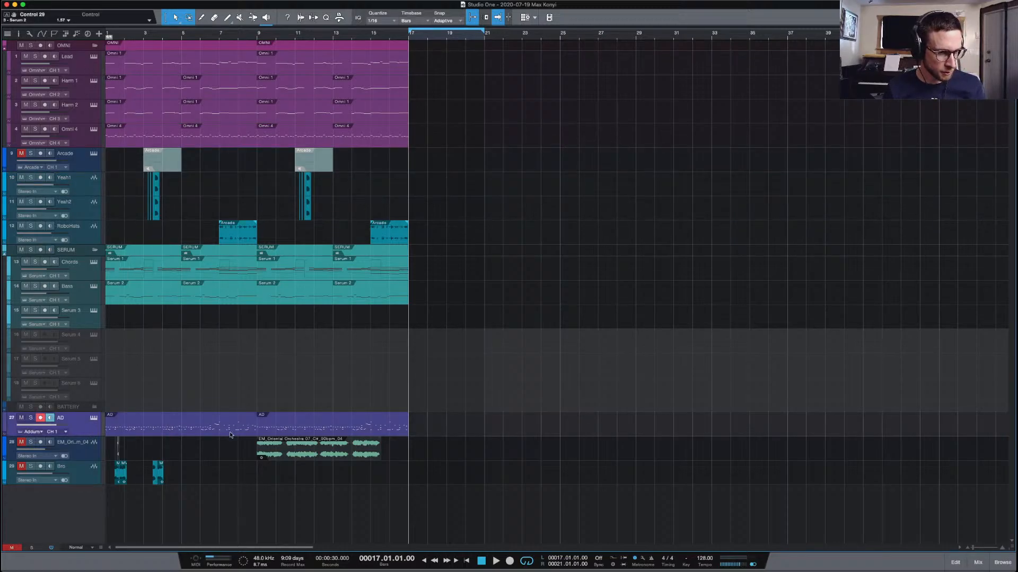
pyautogui.moveTo(139, 430); pyautogui.dragTo(430, 432)
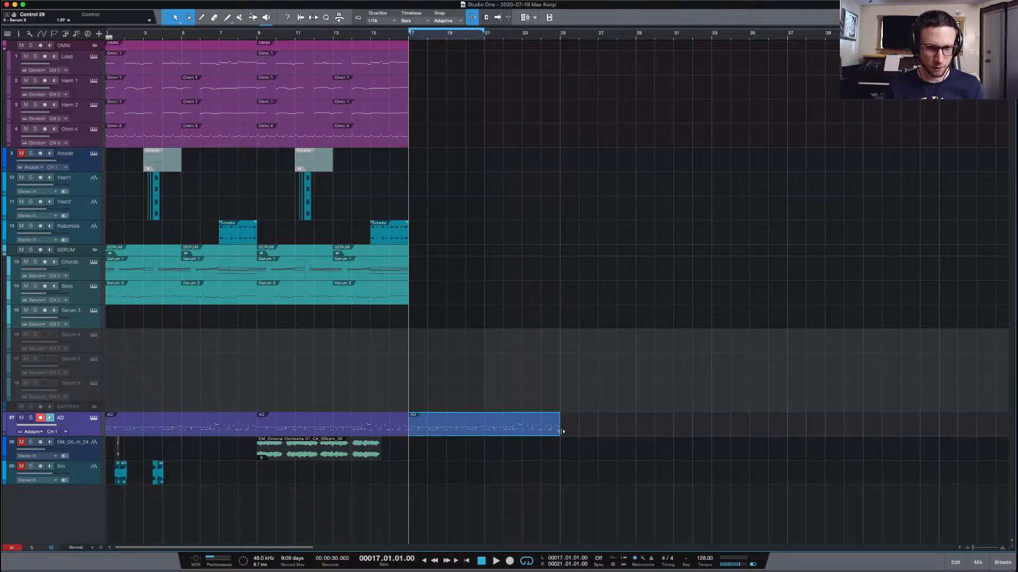
pyautogui.moveTo(560, 432); pyautogui.dragTo(484, 432)
# Play the looped drums from bar 17 and save the song
pyautogui.press('space')
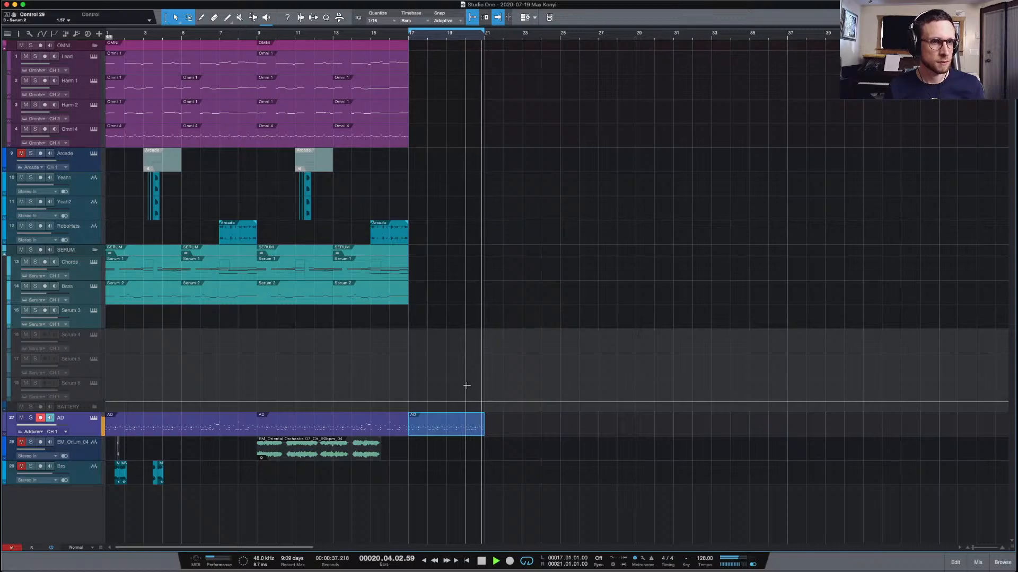
pyautogui.press('space')
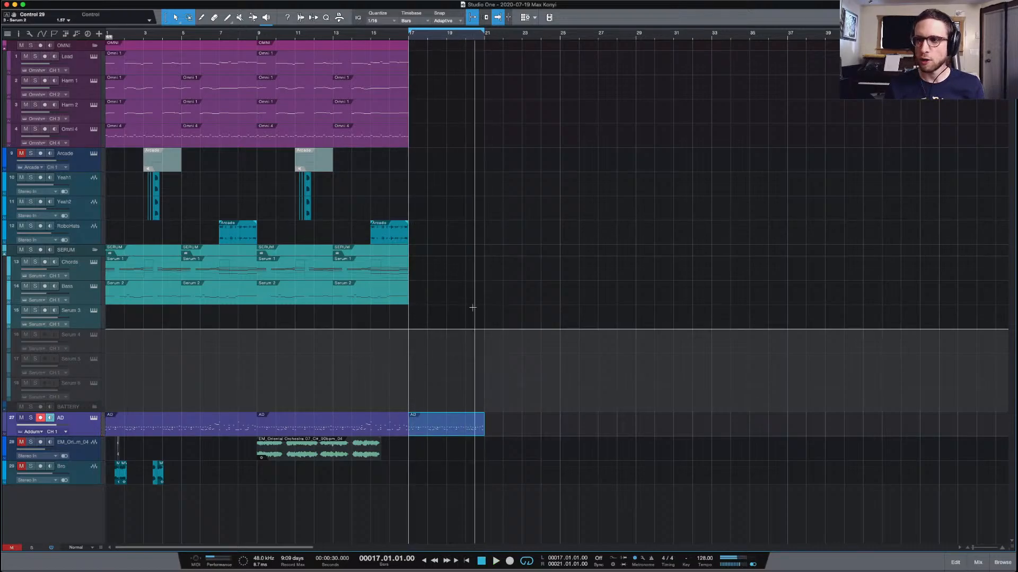
pyautogui.press('super+s')
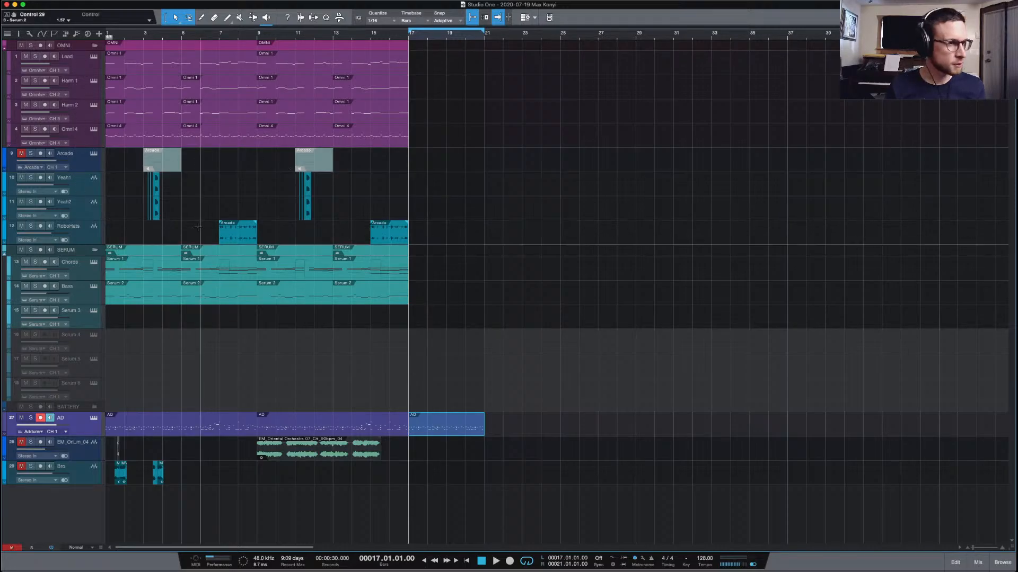
# Open the Serum 3 instrument and load the Pluck - Air Bubbles preset from the Unison Mello Collection
pyautogui.click(90, 316)
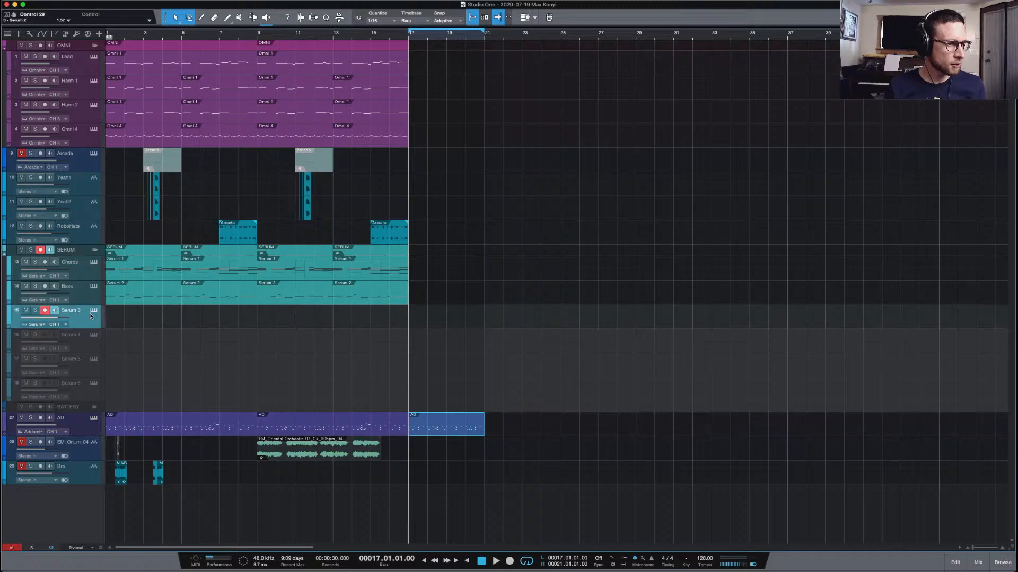
pyautogui.press('F11')
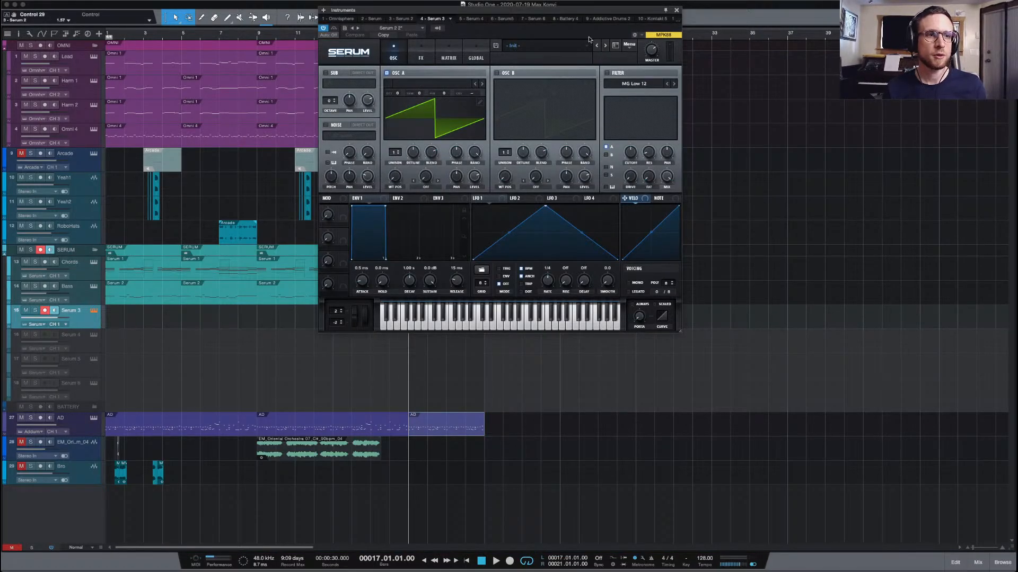
pyautogui.click(570, 48)
pyautogui.moveTo(583, 76)
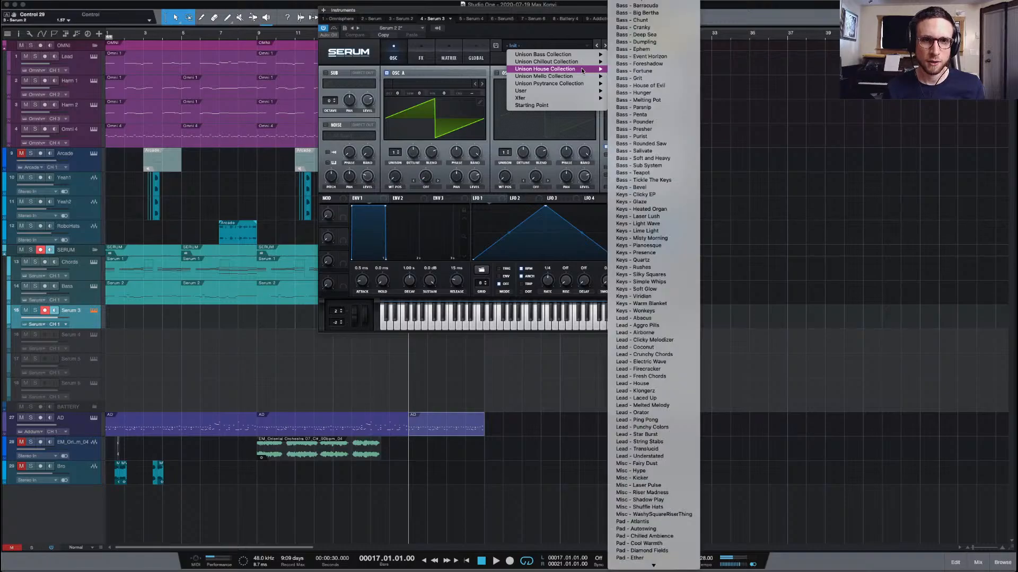
pyautogui.scroll(-5, 647, 273)
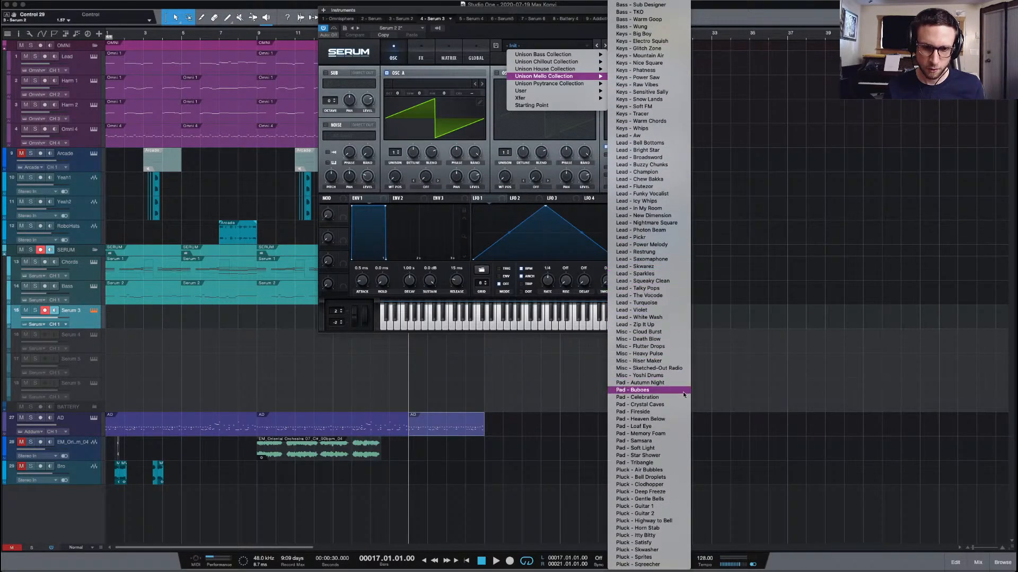
pyautogui.click(687, 472)
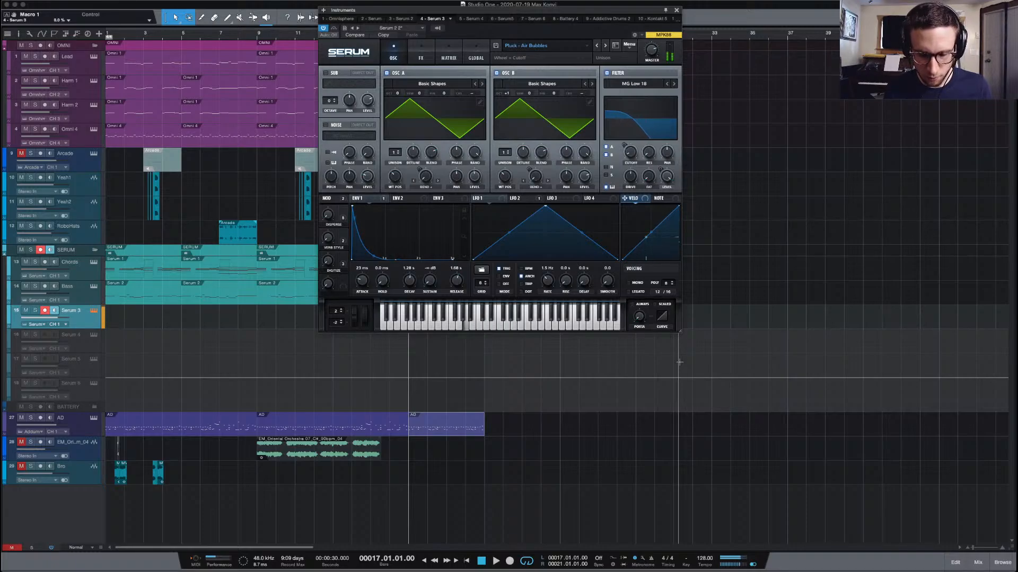
# Rehearse over the looped drums, and record a two-bar Serum 3 pluck part from bar 17
pyautogui.press('space')
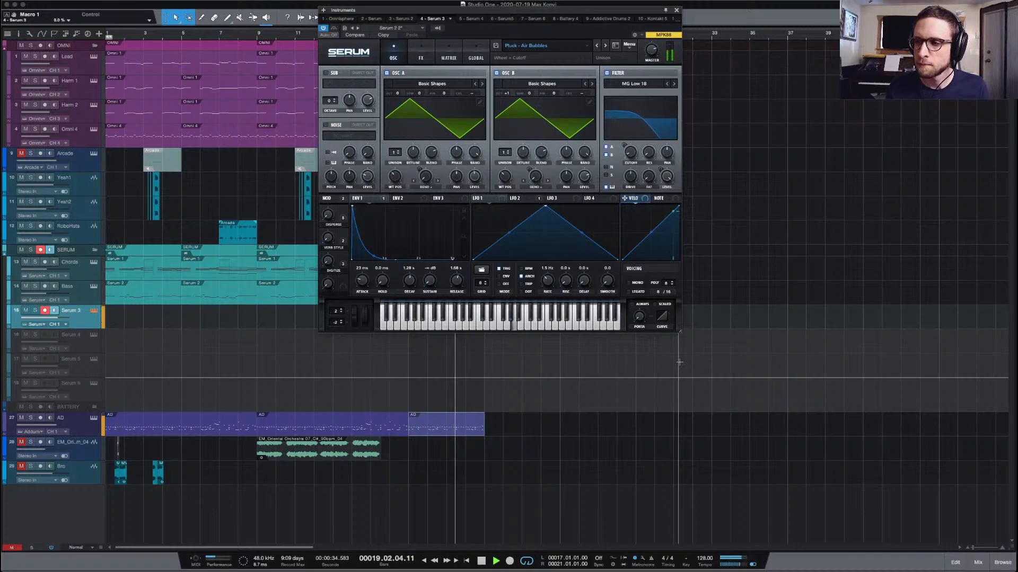
pyautogui.press('space')
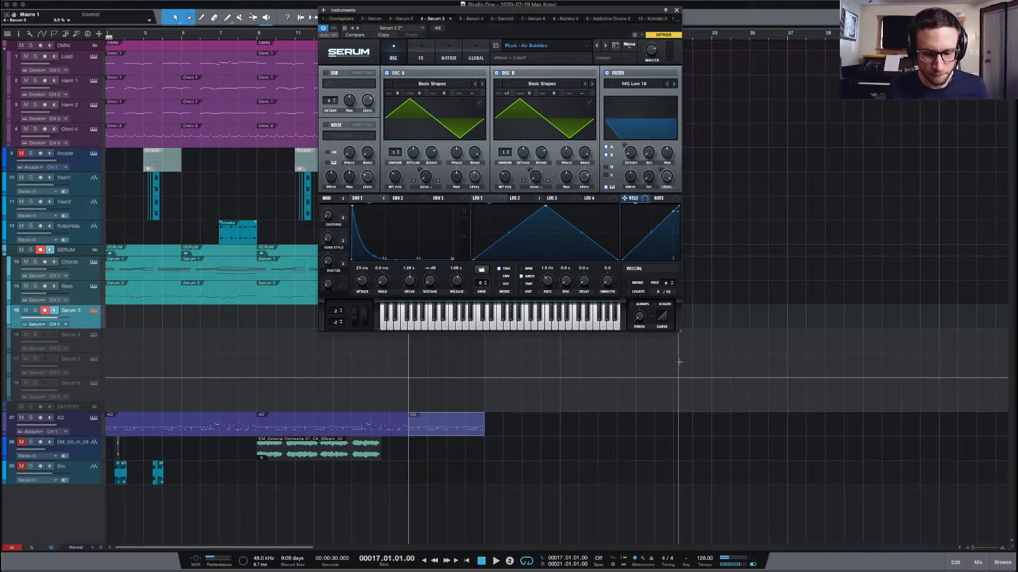
pyautogui.press('KP_Multiply')
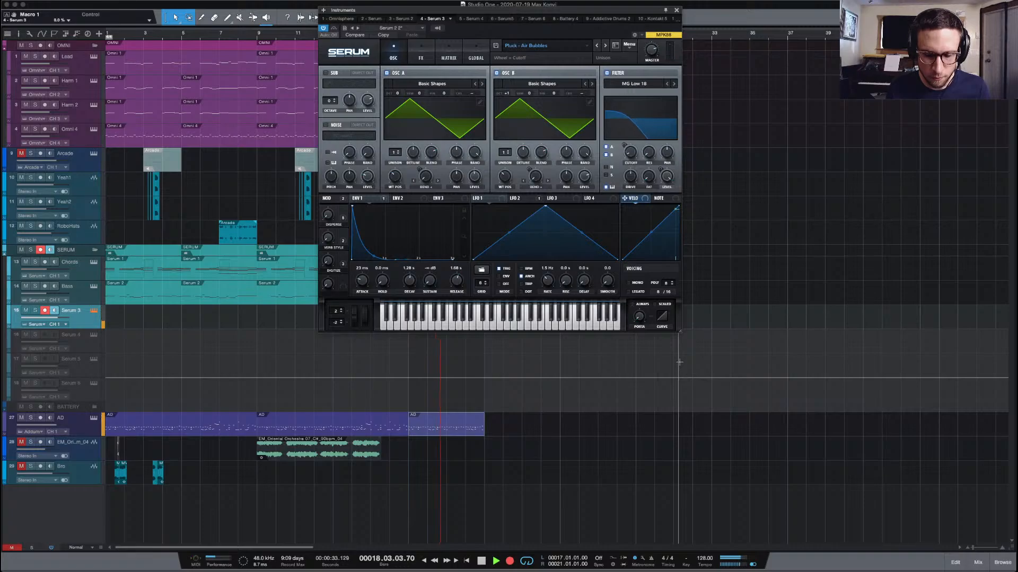
pyautogui.press('space')
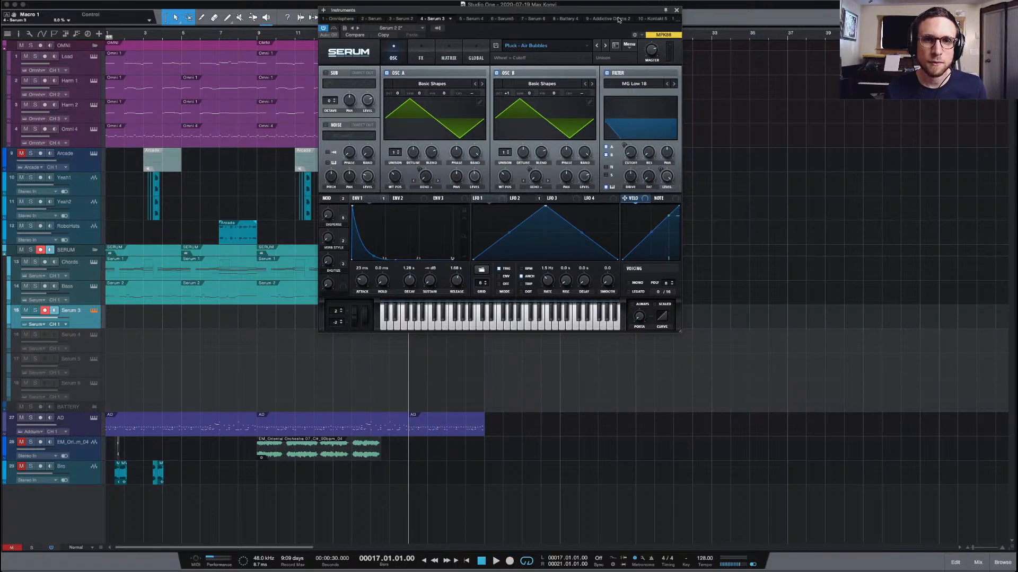
# Open the recorded Serum 3 clip in the note editor, move the A2 notes to 17.4.2 and 18.2.2, and audition them
pyautogui.moveTo(618, 19); pyautogui.dragTo(956, 70)
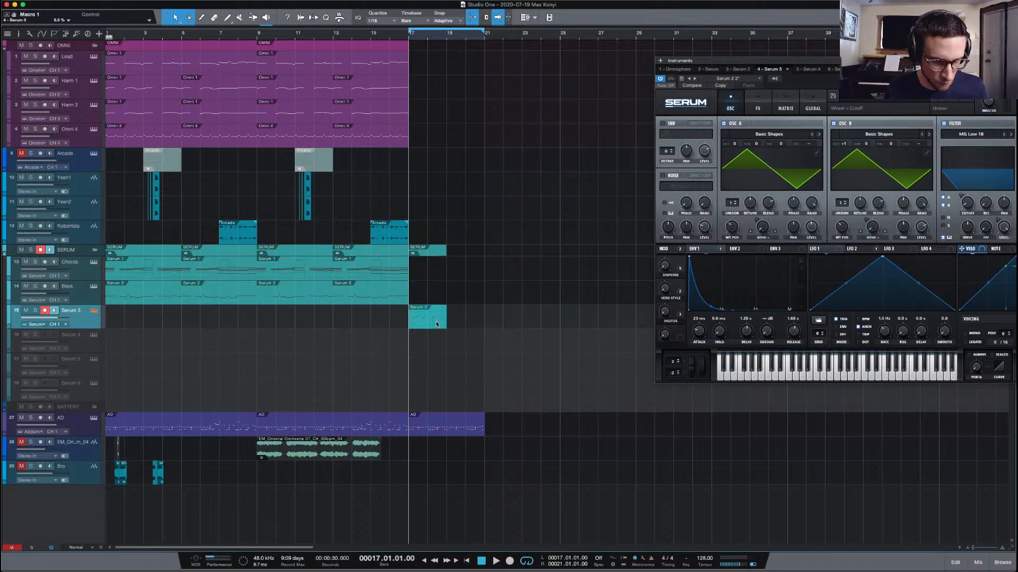
pyautogui.press('F2')
pyautogui.press('space')
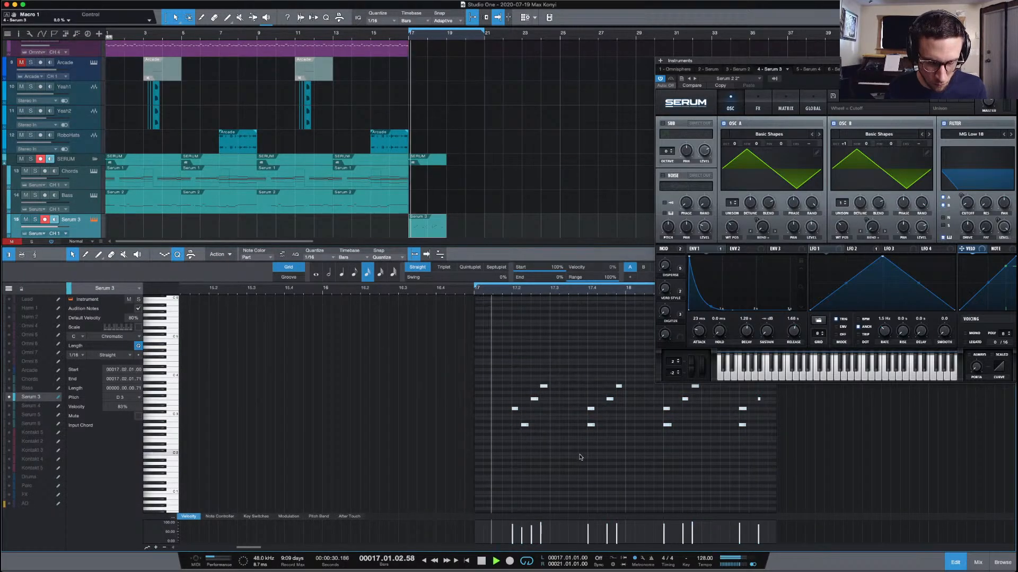
pyautogui.moveTo(595, 426); pyautogui.dragTo(604, 426)
pyautogui.moveTo(672, 427); pyautogui.dragTo(682, 427)
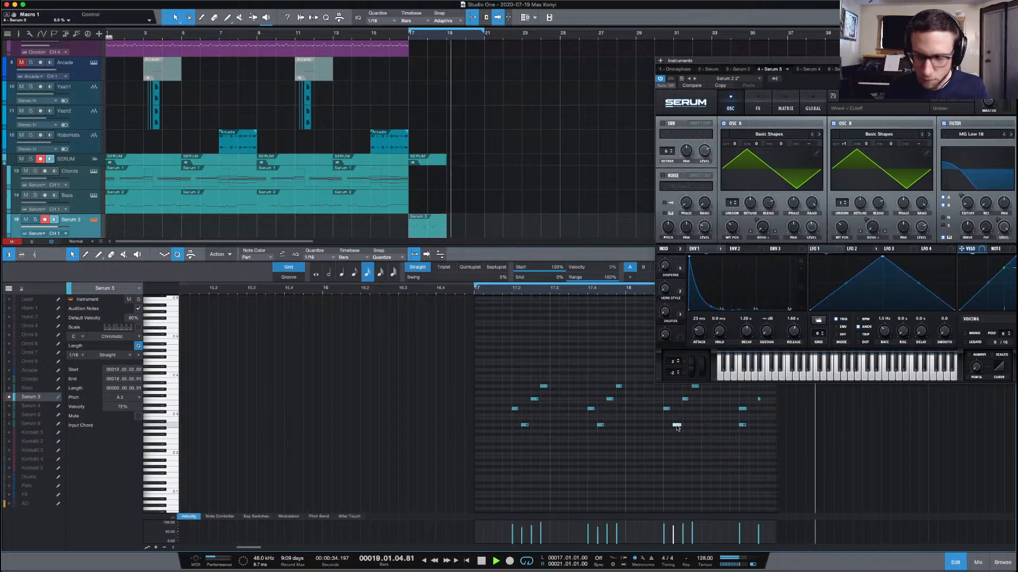
pyautogui.click(660, 465)
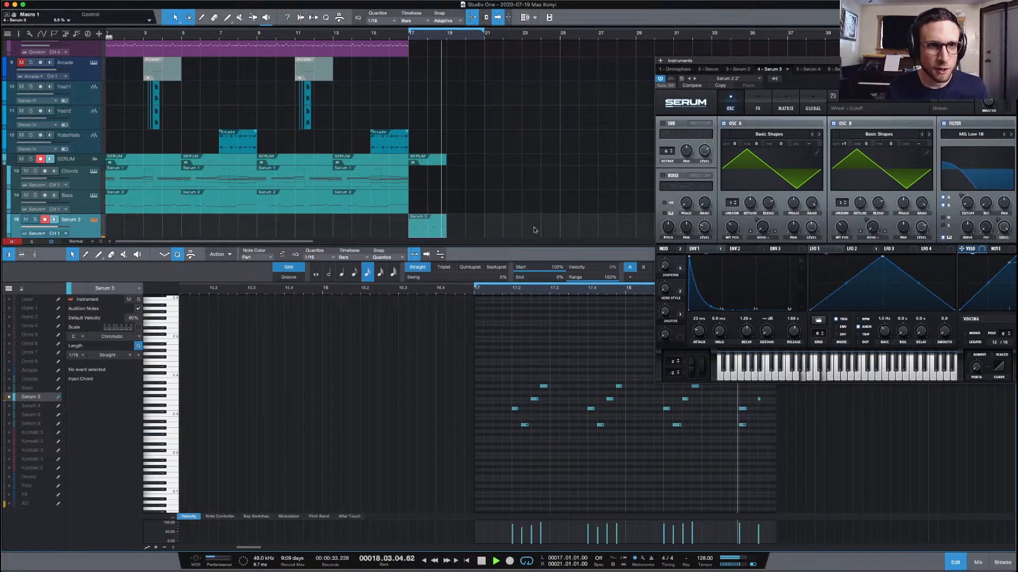
pyautogui.press('space')
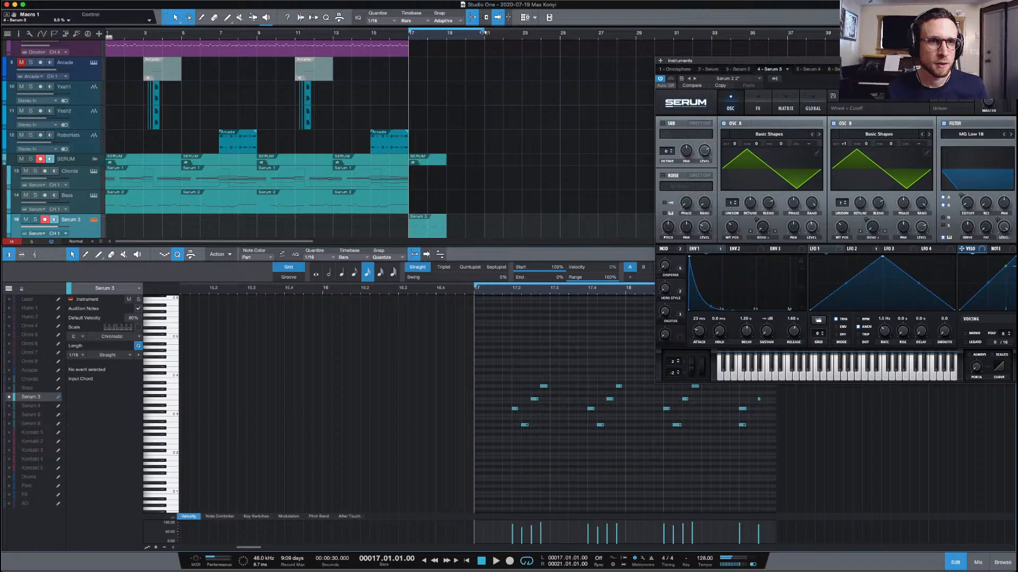
# Duplicate the two-bar Serum 3 clip to bar 19 and play the result
pyautogui.hotkey('ctrl', 'd')
pyautogui.press('space')
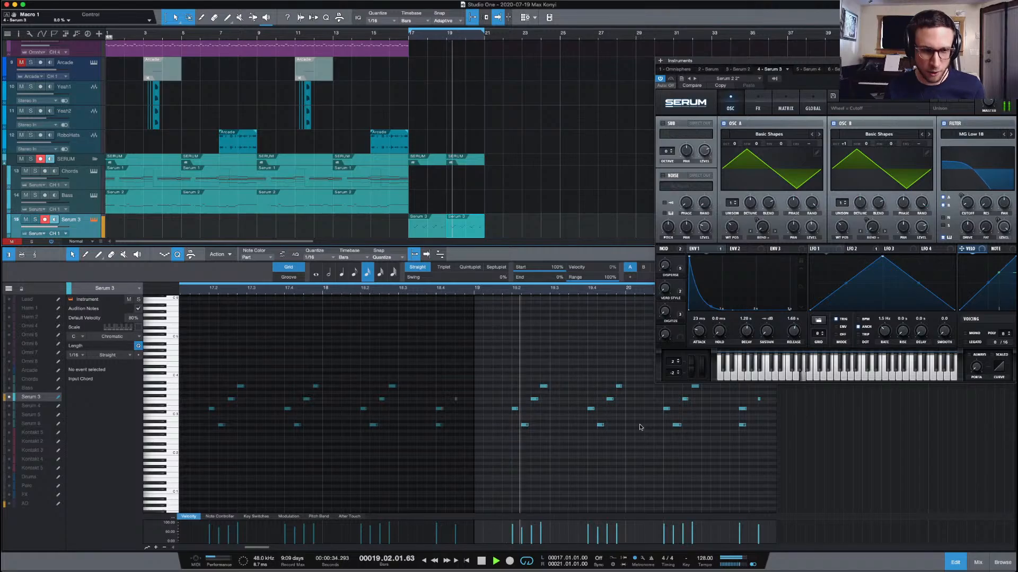
pyautogui.press('space')
# In the bar 17 Serum 3 clip, move the last A2 note one sixteenth later and place the F3 note at 18.4.3
pyautogui.moveTo(440, 426); pyautogui.dragTo(464, 404)
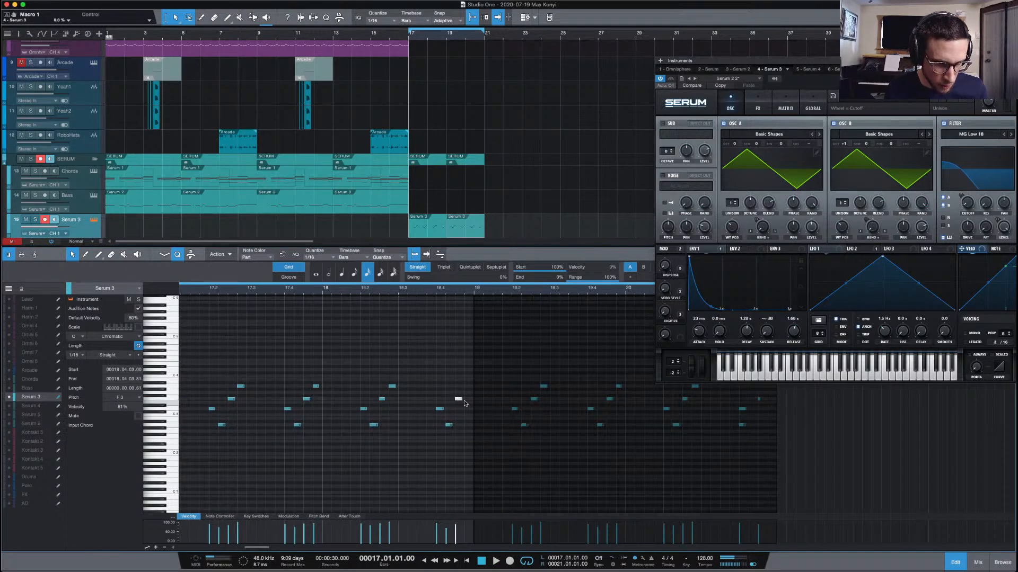
pyautogui.click(460, 235)
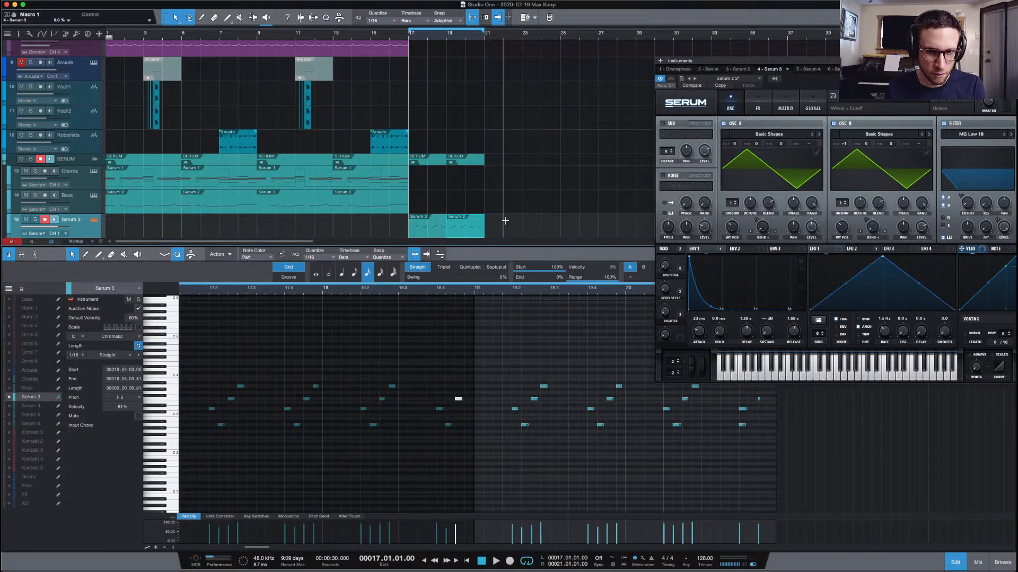
pyautogui.click(438, 235)
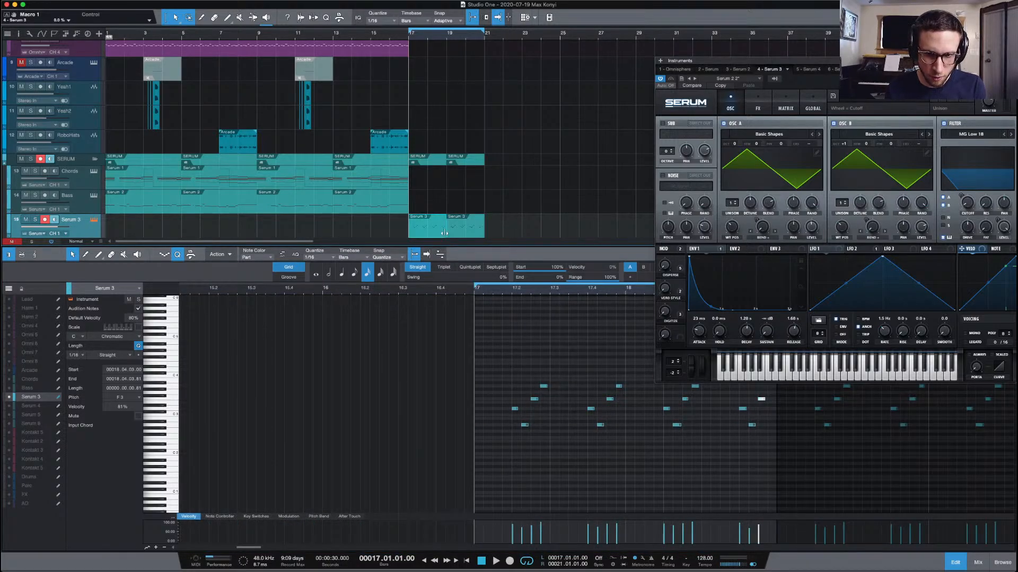
# Delete the old Serum 3 copy at bar 19 and replace it with a duplicate of the corrected bar 17 clip
pyautogui.click(476, 231)
pyautogui.press('Delete')
pyautogui.click(438, 235)
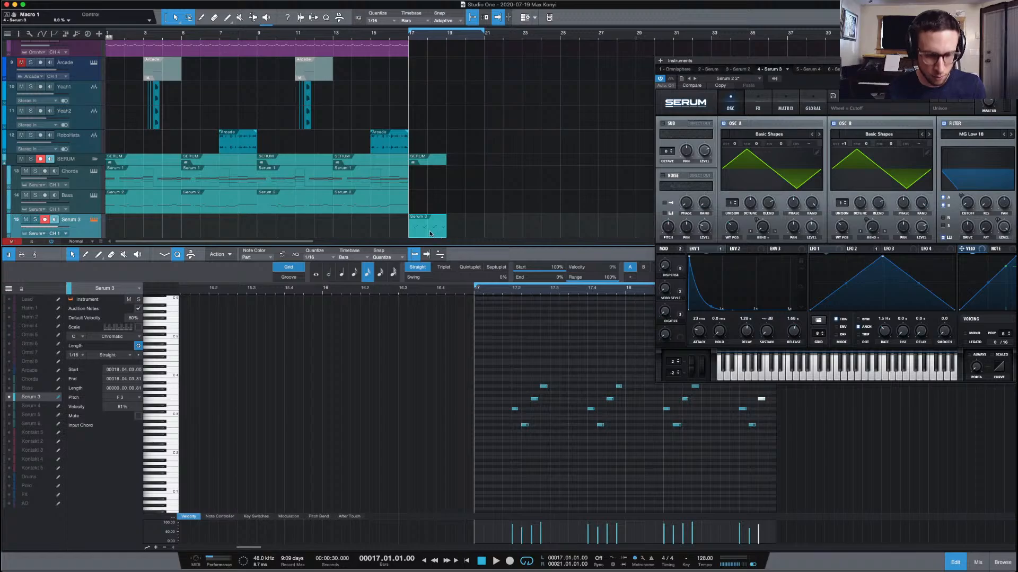
pyautogui.press('super+d')
# Play the looped section while stepping through Serum 3's following pluck presets, and keep Pluck - Guitar 2
pyautogui.press(',')
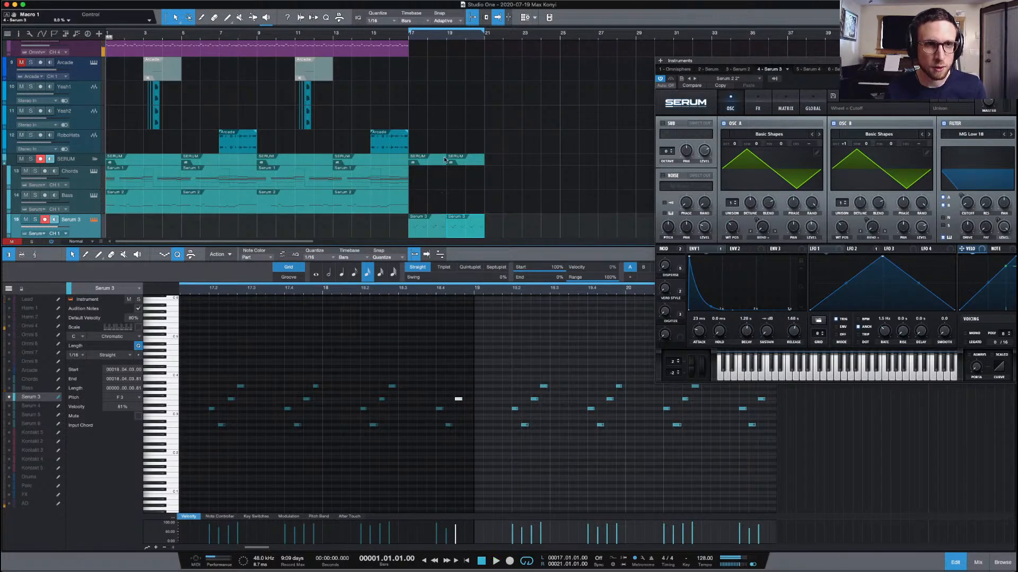
pyautogui.press('space')
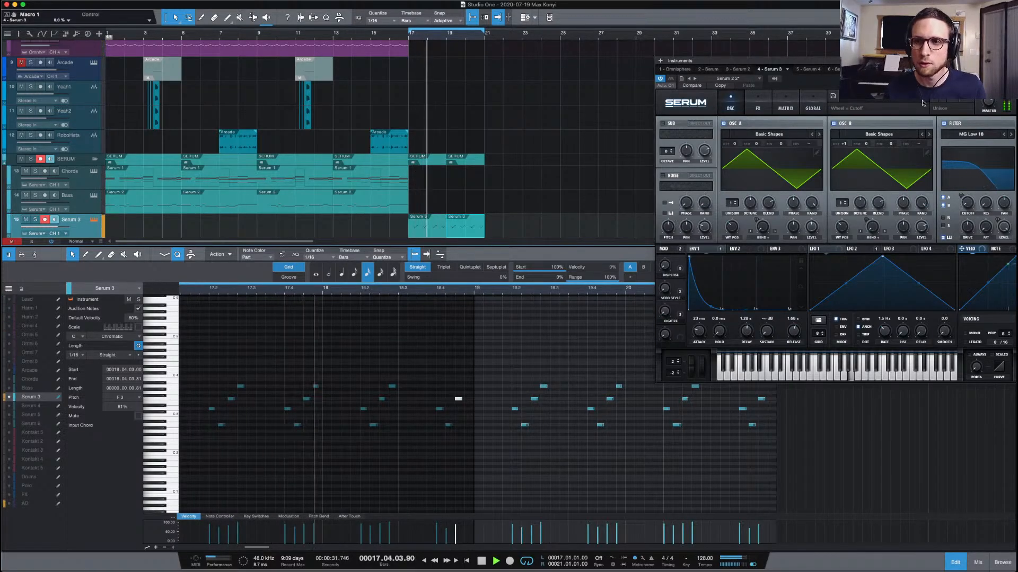
pyautogui.click(943, 100)
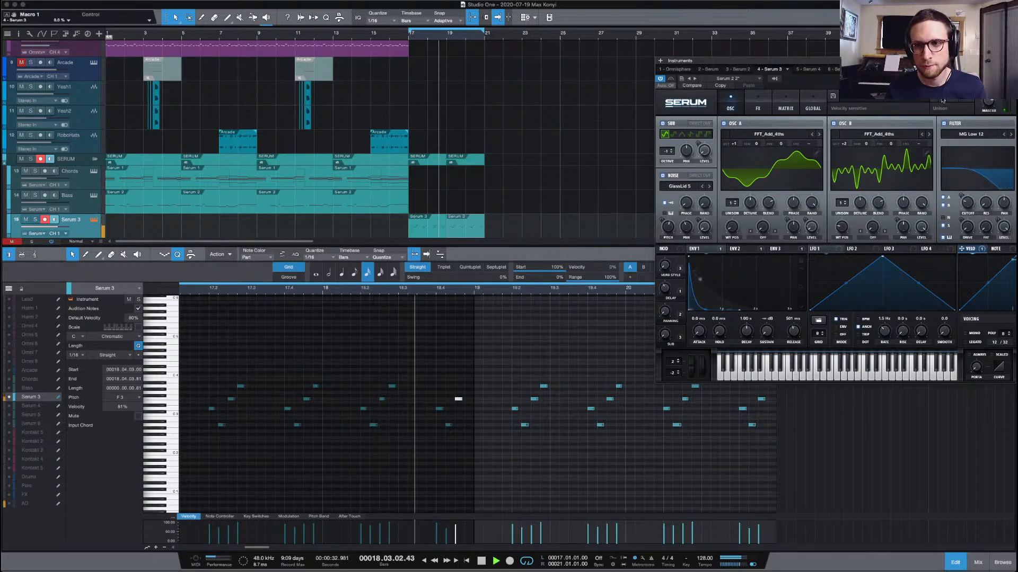
pyautogui.click(943, 101)
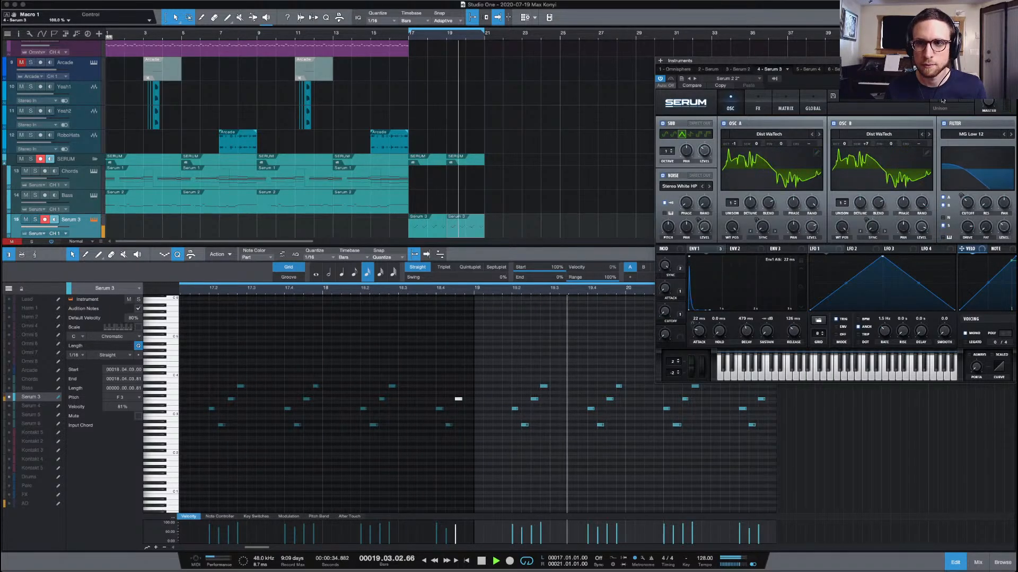
pyautogui.click(943, 100)
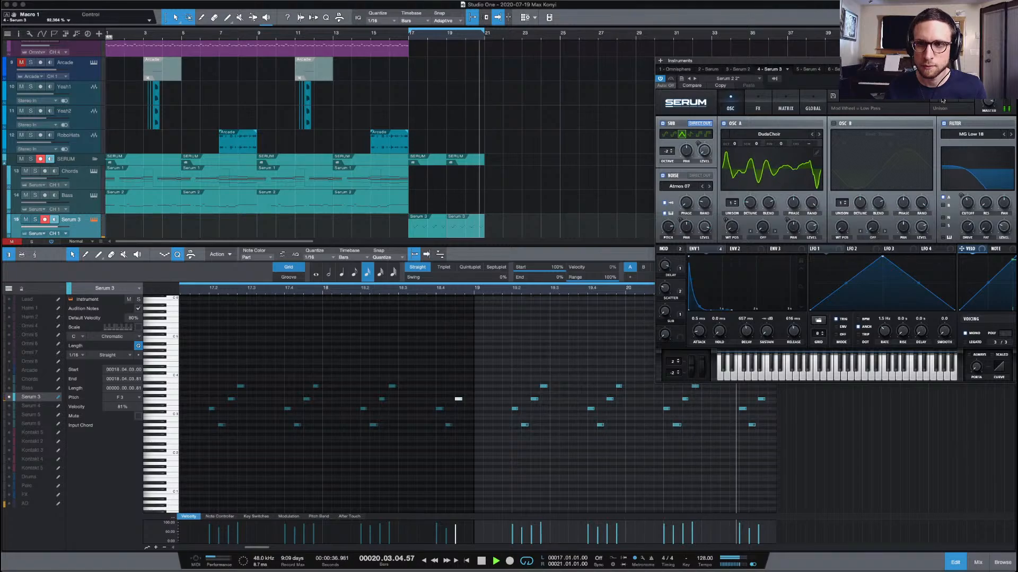
pyautogui.click(943, 101)
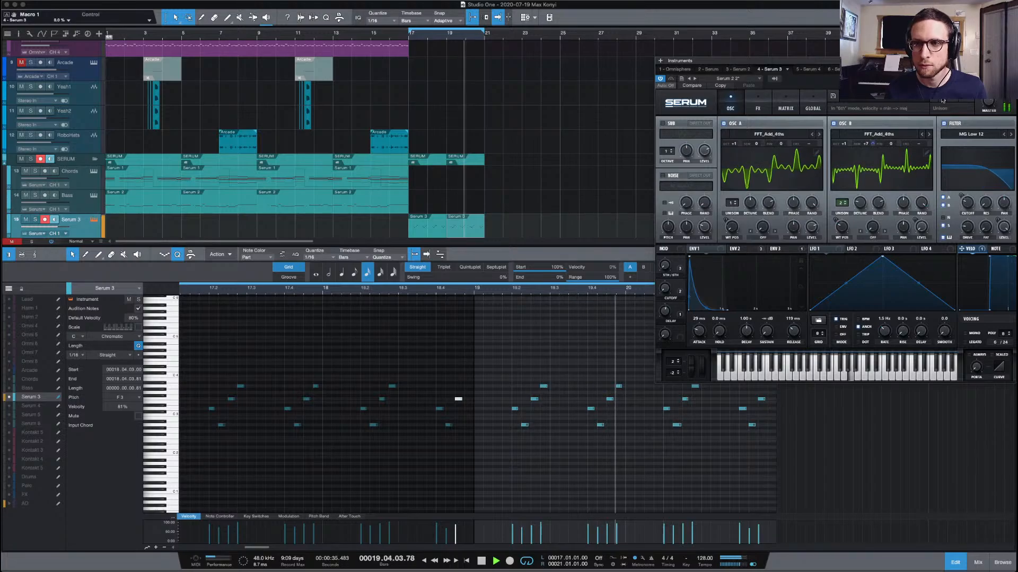
pyautogui.click(942, 101)
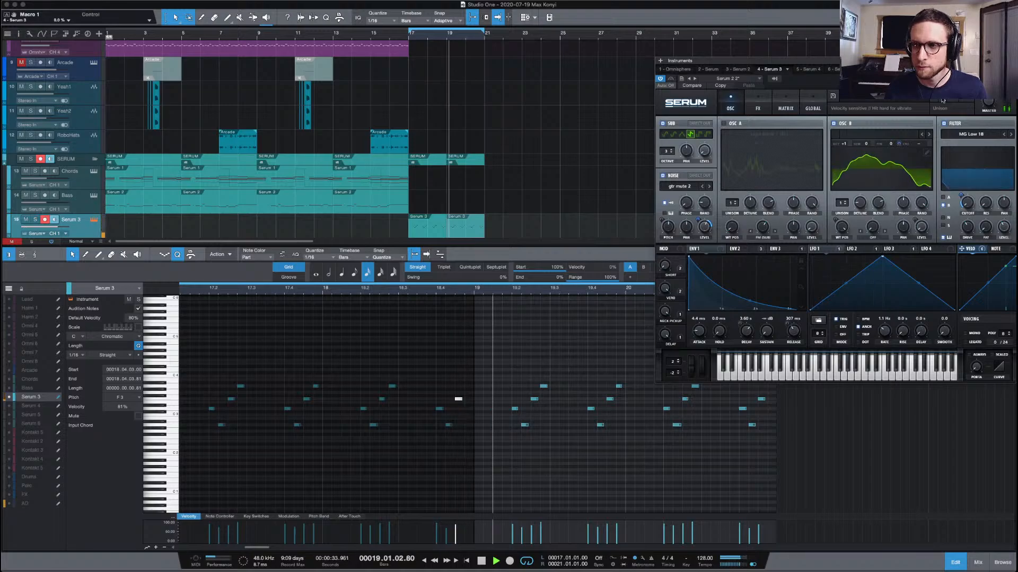
pyautogui.click(943, 101)
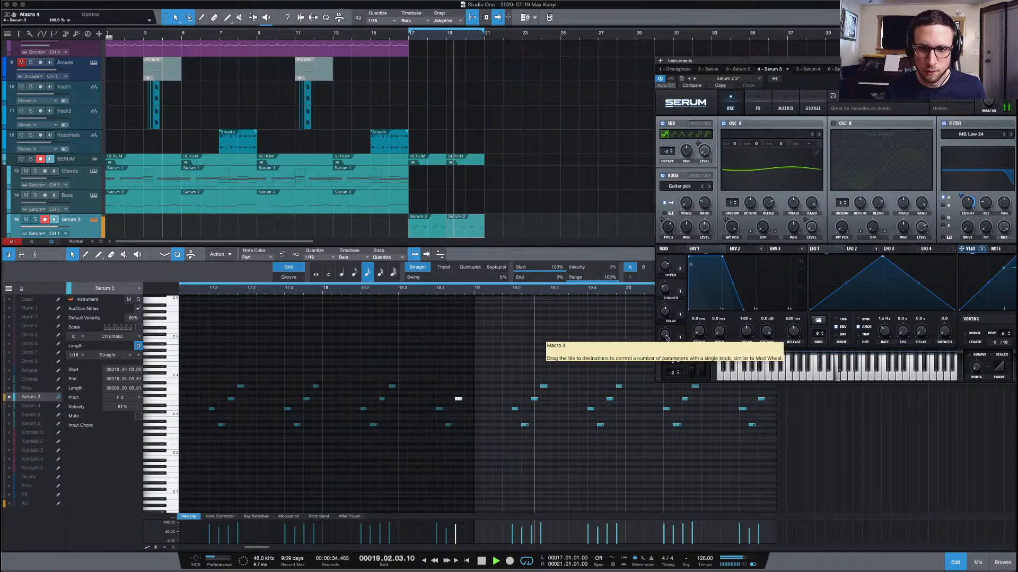
# Turn the Sub macro of the Guitar 2 preset down to 0%, close the instrument window and stop playback
pyautogui.moveTo(667, 338); pyautogui.dragTo(666, 392)
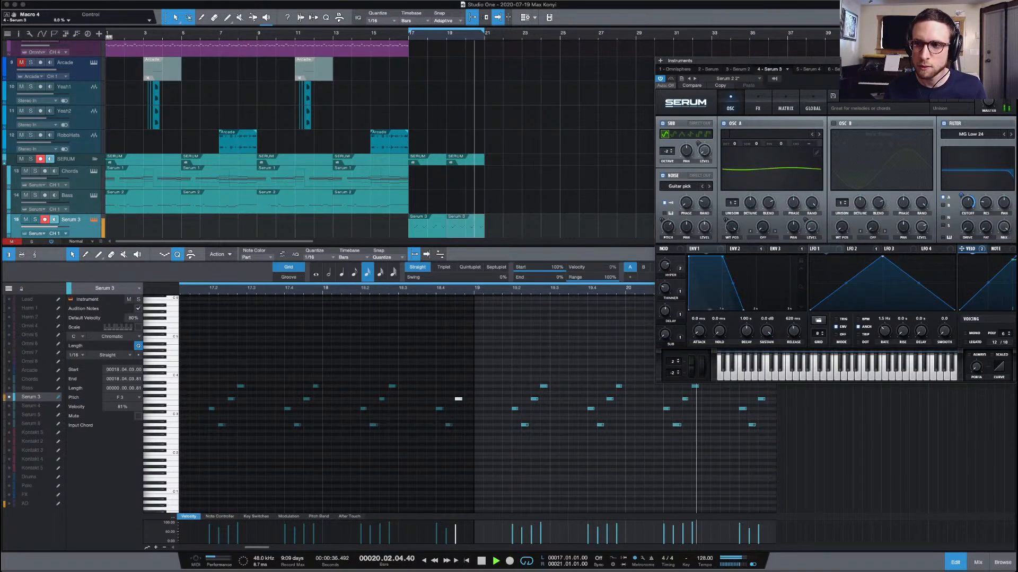
pyautogui.click(1010, 60)
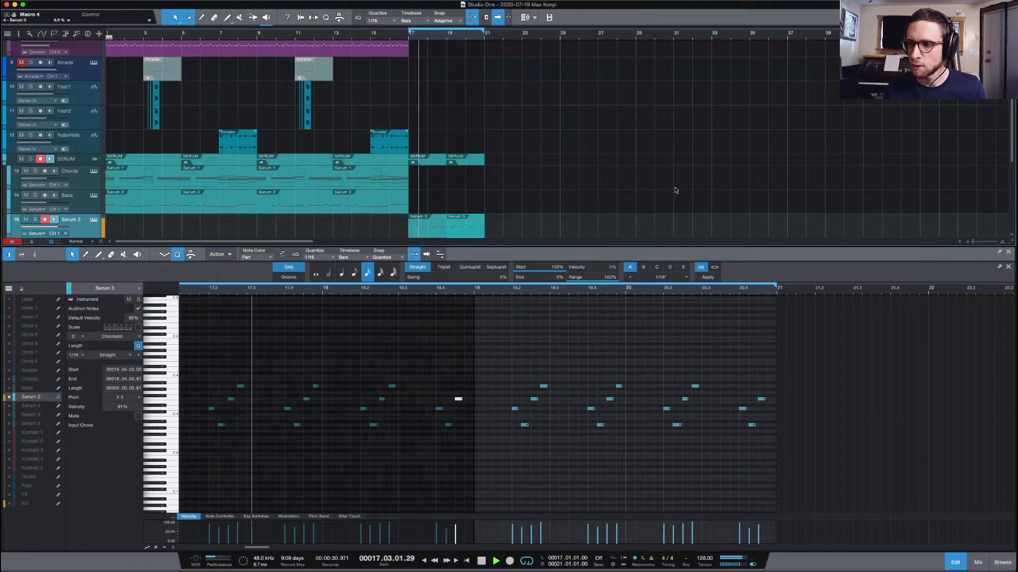
pyautogui.press('space')
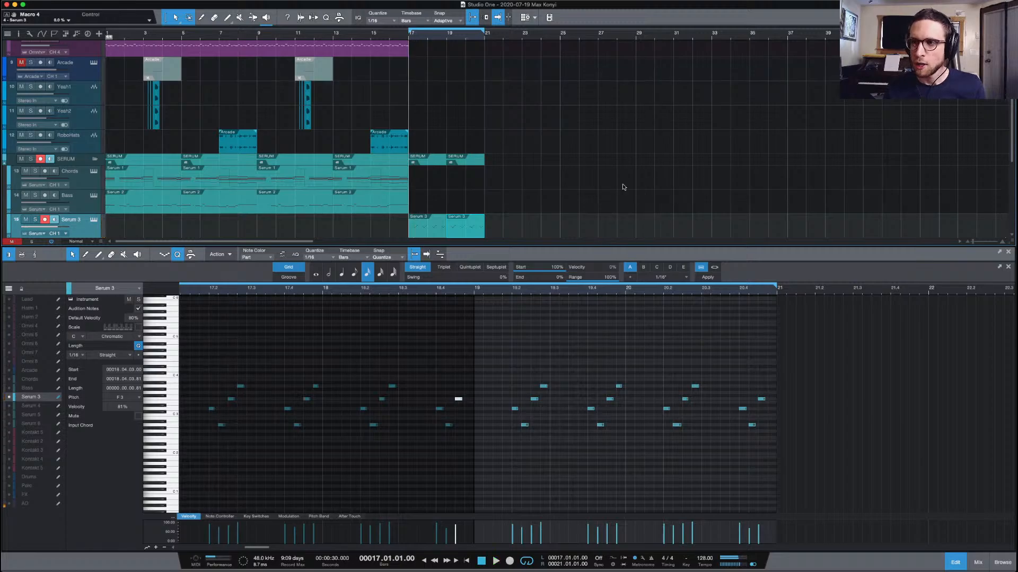
# Reopen the Serum 3 instrument to examine OSC A's wavetable in 3D view and the noise section, and close it and play the loop
pyautogui.click(95, 220)
pyautogui.moveTo(795, 62); pyautogui.dragTo(613, 48)
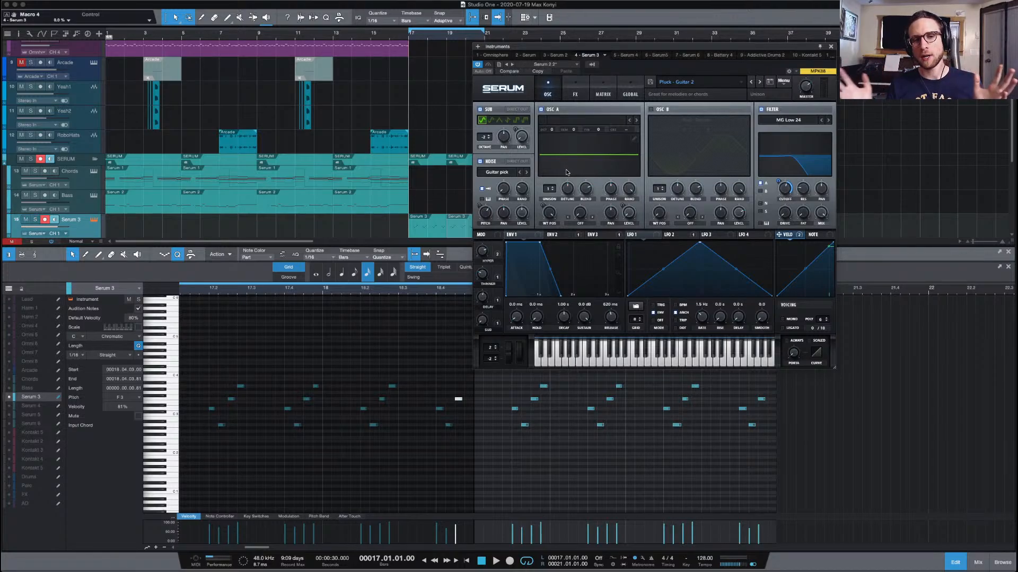
pyautogui.click(574, 151)
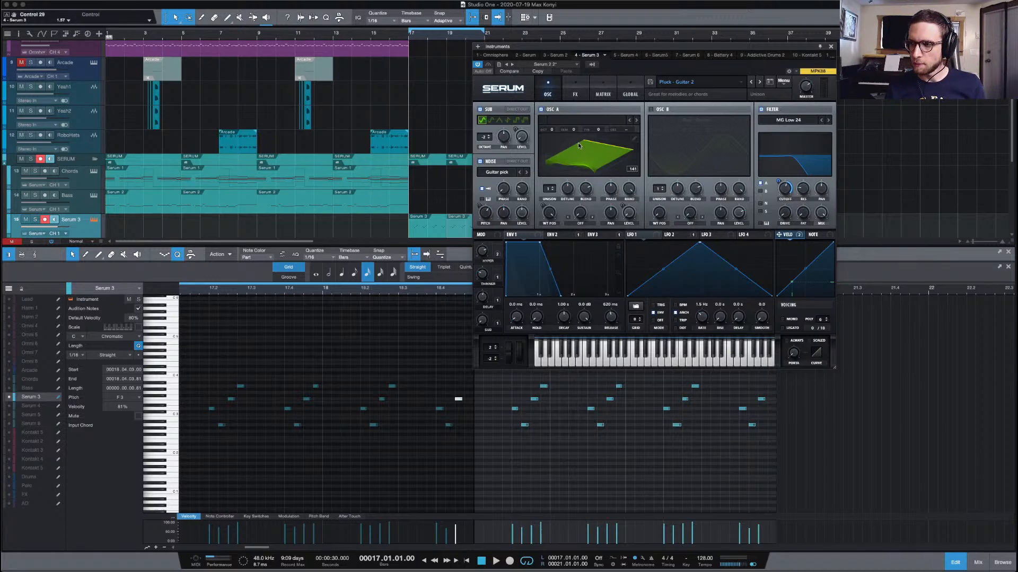
pyautogui.click(480, 162)
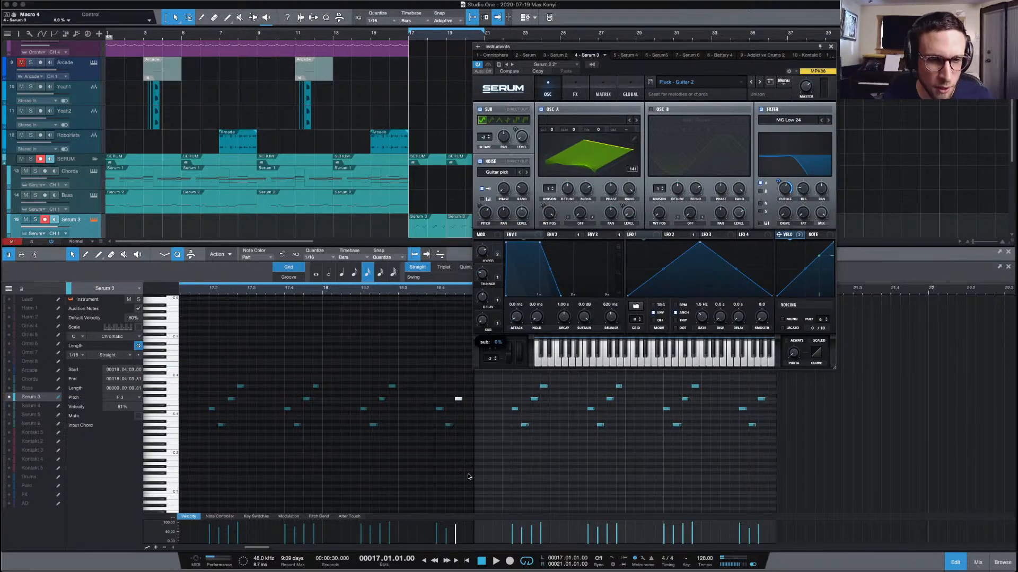
pyautogui.click(831, 47)
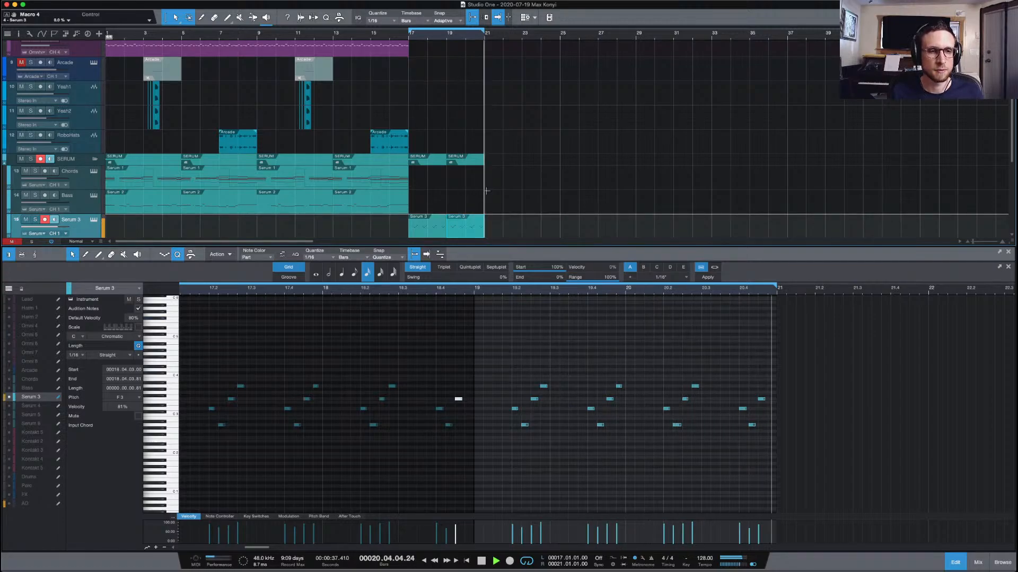
pyautogui.press('space')
# Show the drum notes of the AD clip at bar 17 in the note editor
pyautogui.scroll(-5, 493, 196)
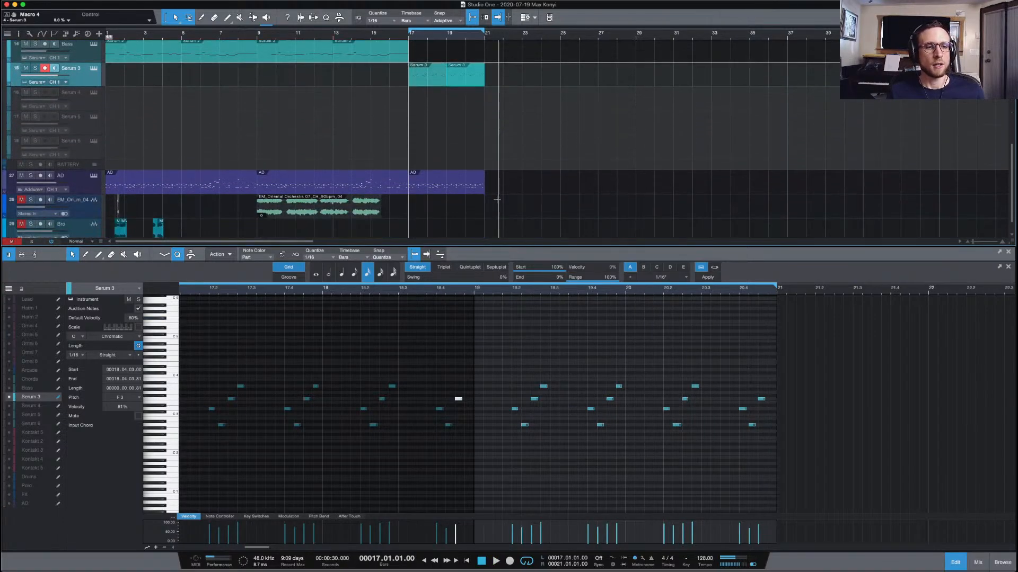
pyautogui.scroll(-1, 497, 200)
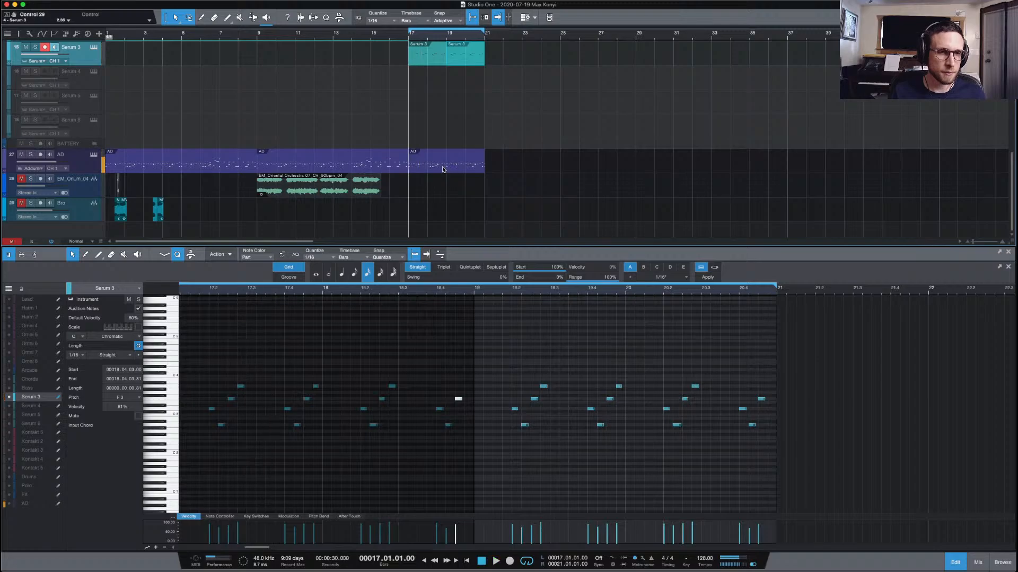
pyautogui.click(461, 168)
pyautogui.scroll(-3, 369, 398)
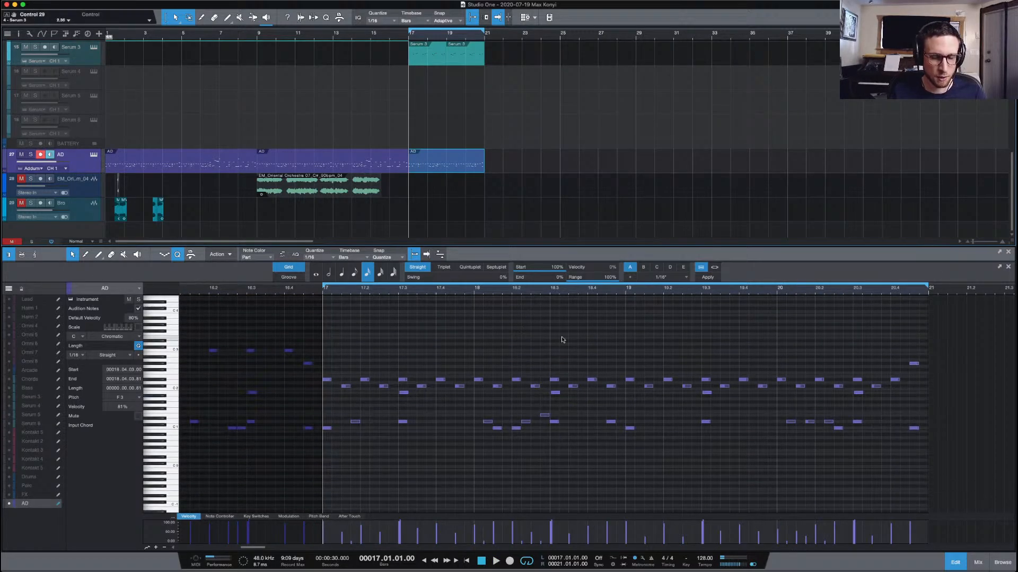
# Play from bar 13 into the new section, raise the Serum 3 track's volume, and stop playback
pyautogui.click(333, 40)
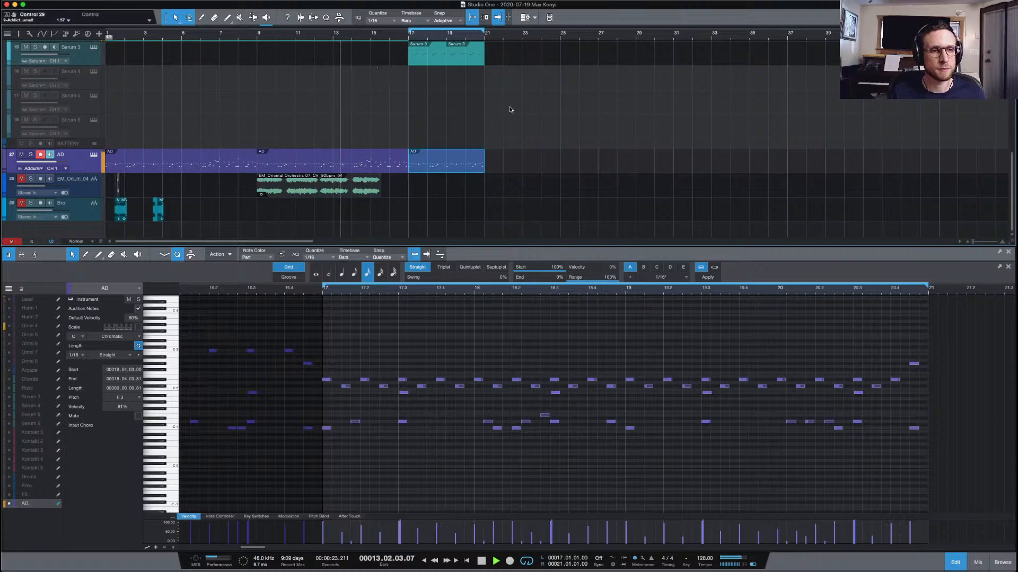
pyautogui.moveTo(38, 57); pyautogui.dragTo(54, 59)
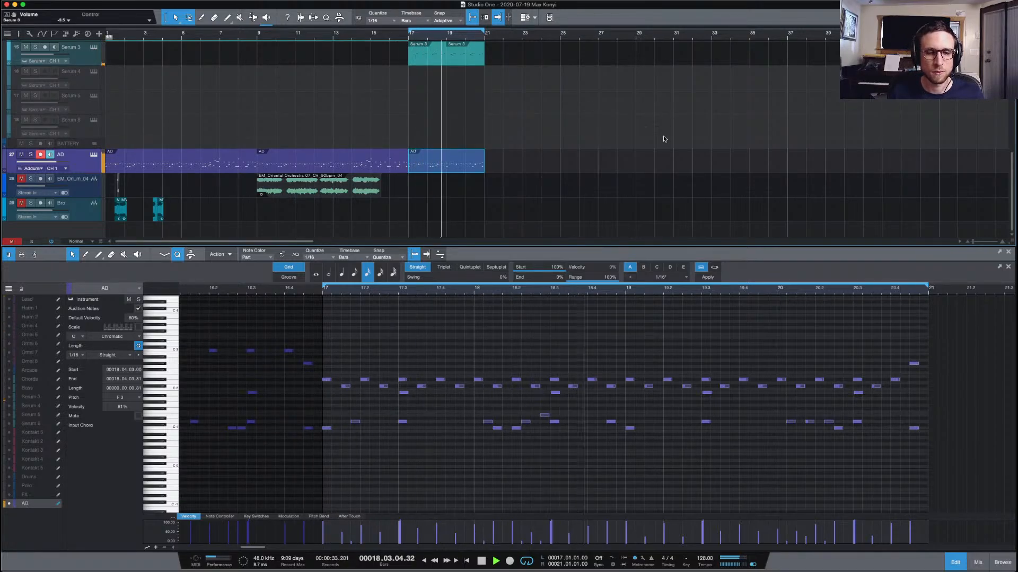
pyautogui.press('space')
pyautogui.click(741, 340)
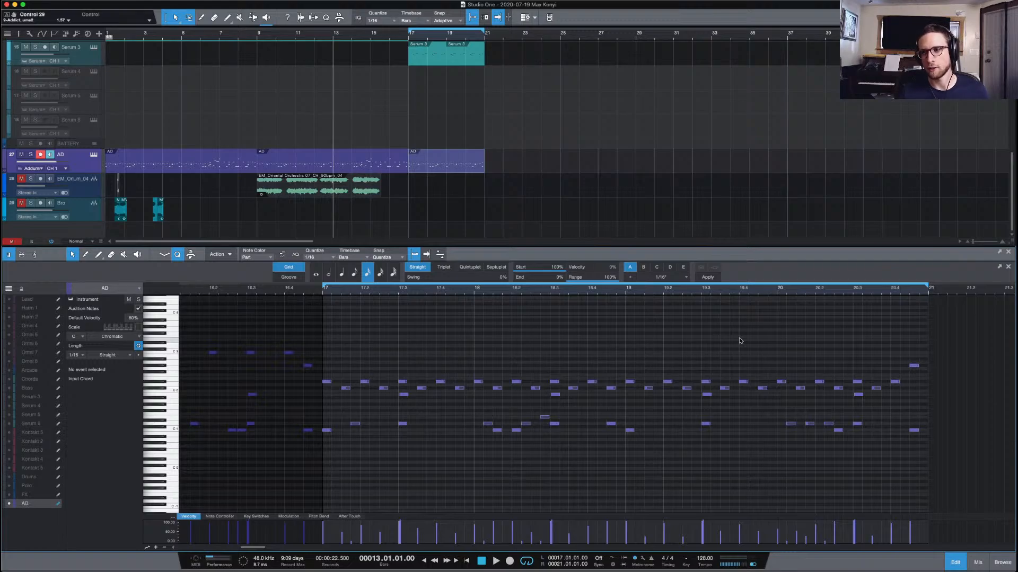
# In the AD clip at bar 17, delete the kick and lower snare notes except the first kick and bar 17's beat-3 snare
pyautogui.click(413, 38)
pyautogui.press('space')
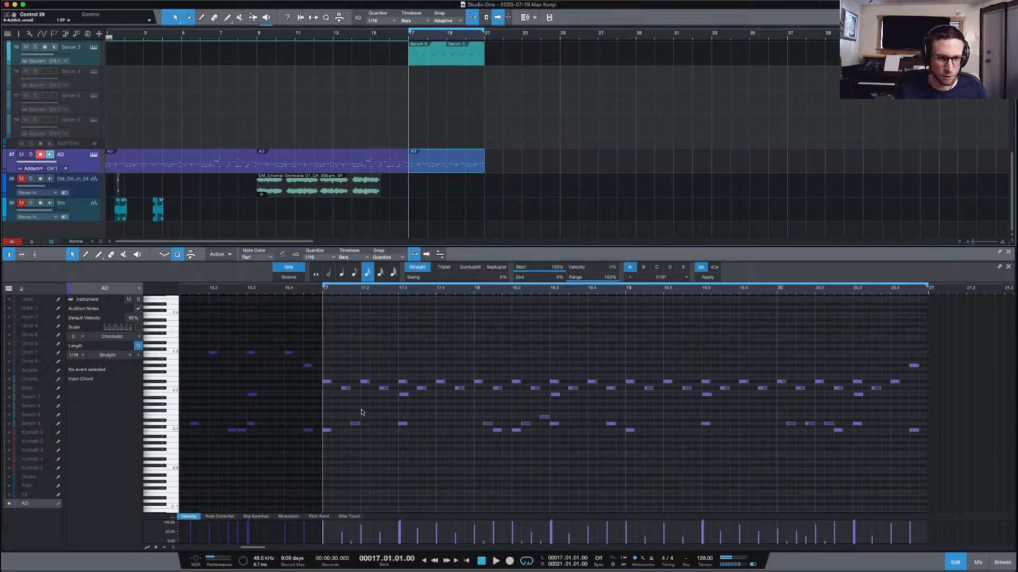
pyautogui.click(358, 423)
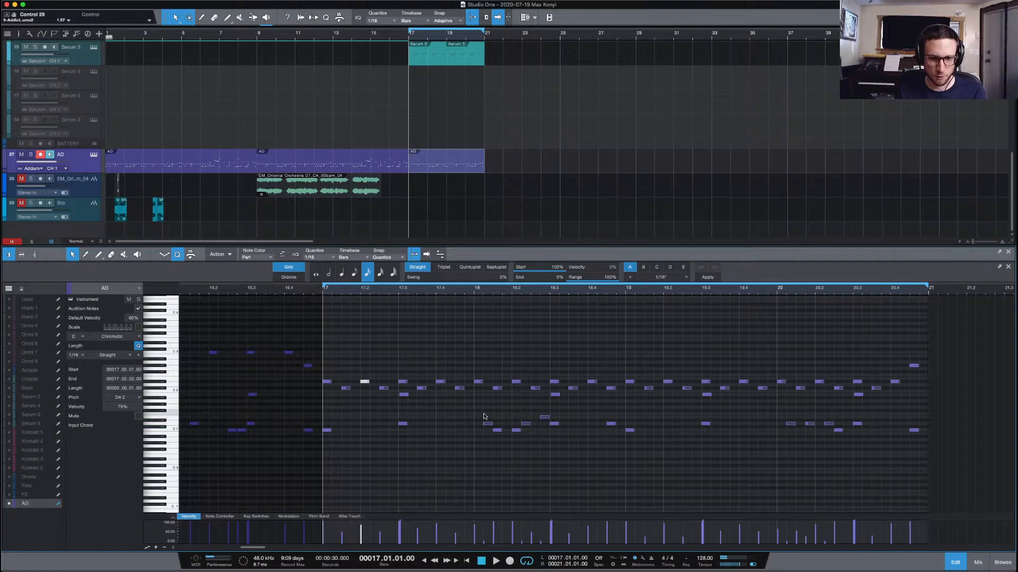
pyautogui.moveTo(464, 406); pyautogui.dragTo(938, 460)
pyautogui.press('Delete')
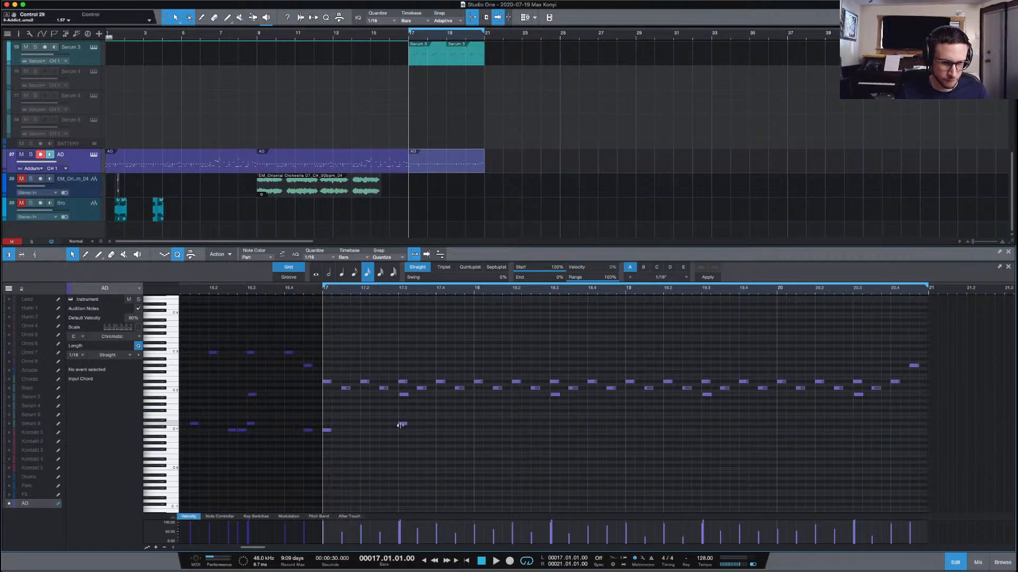
# Duplicate bar 17's beat-3 snare onto beat 3 of bars 18, 19 and 20, and start playback
pyautogui.moveTo(402, 424); pyautogui.dragTo(383, 411)
pyautogui.press('d')
pyautogui.click(496, 449)
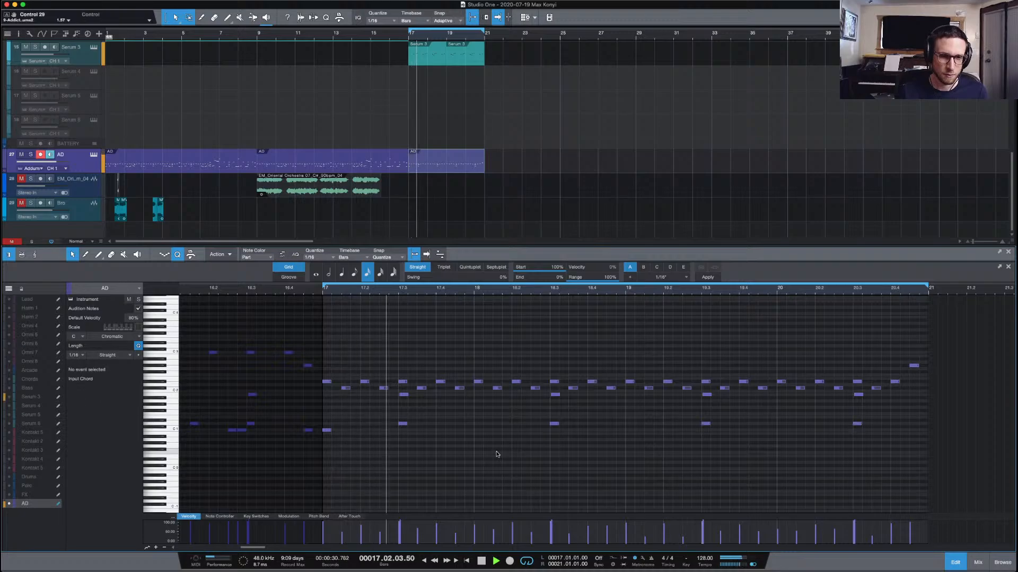
# Copy the C1 kick to 17.3.3, 18.1.3 and 18.1.4, playing the section to check the placement
pyautogui.moveTo(327, 430); pyautogui.dragTo(422, 428)
pyautogui.press('space')
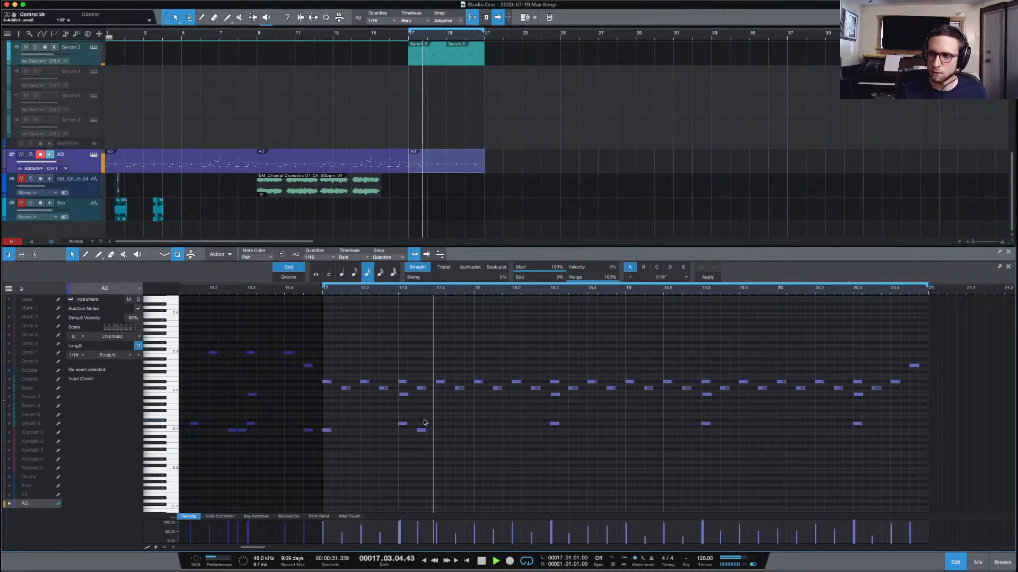
pyautogui.press('space')
pyautogui.moveTo(421, 431); pyautogui.dragTo(495, 430)
pyautogui.press('space')
pyautogui.click(491, 453)
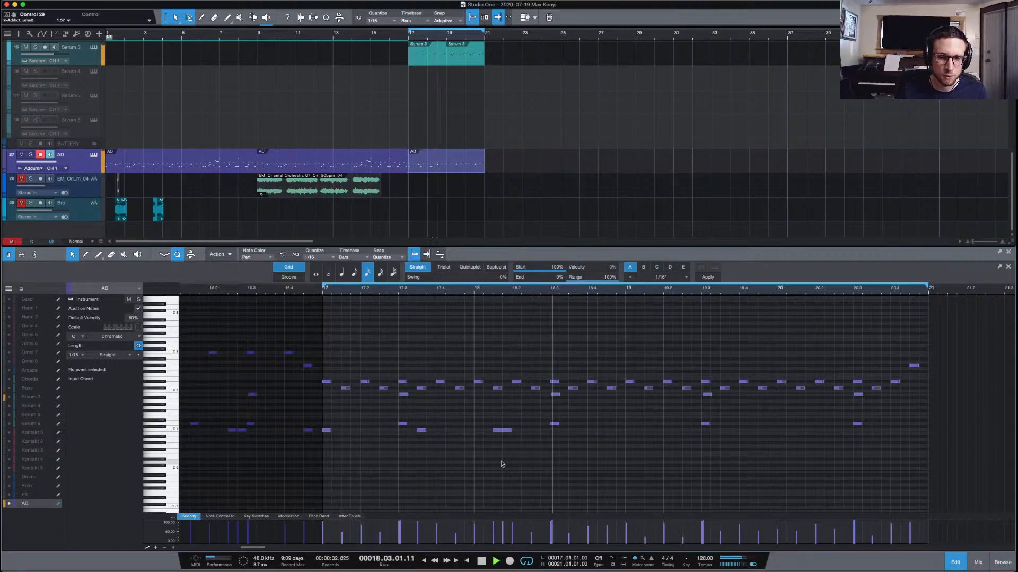
pyautogui.press('space')
# Add further C1 kick copies at 18.3.3 and 18.4.3, auditioning between placements
pyautogui.click(425, 431)
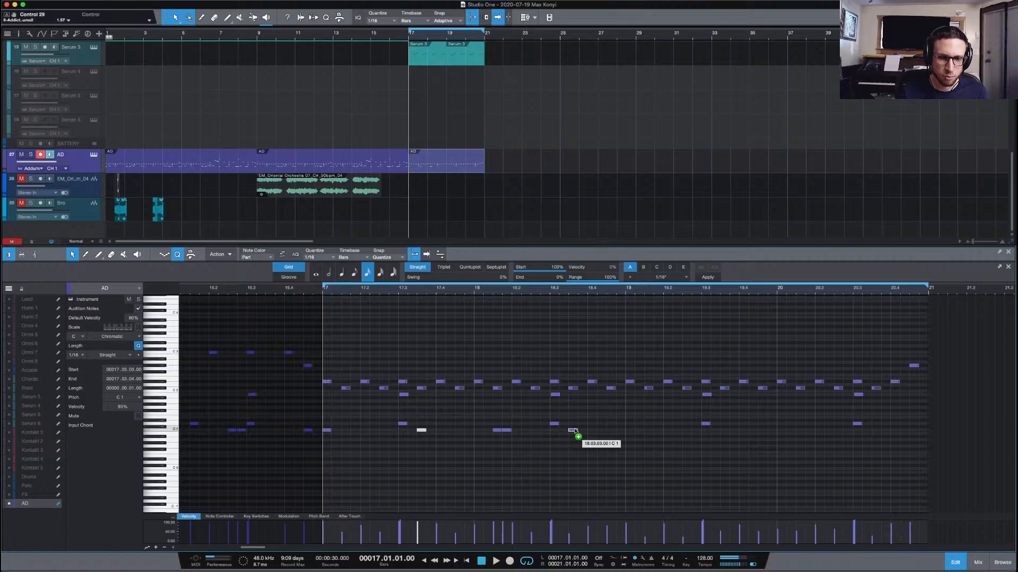
pyautogui.moveTo(574, 431); pyautogui.dragTo(574, 431)
pyautogui.press('space')
pyautogui.click(583, 447)
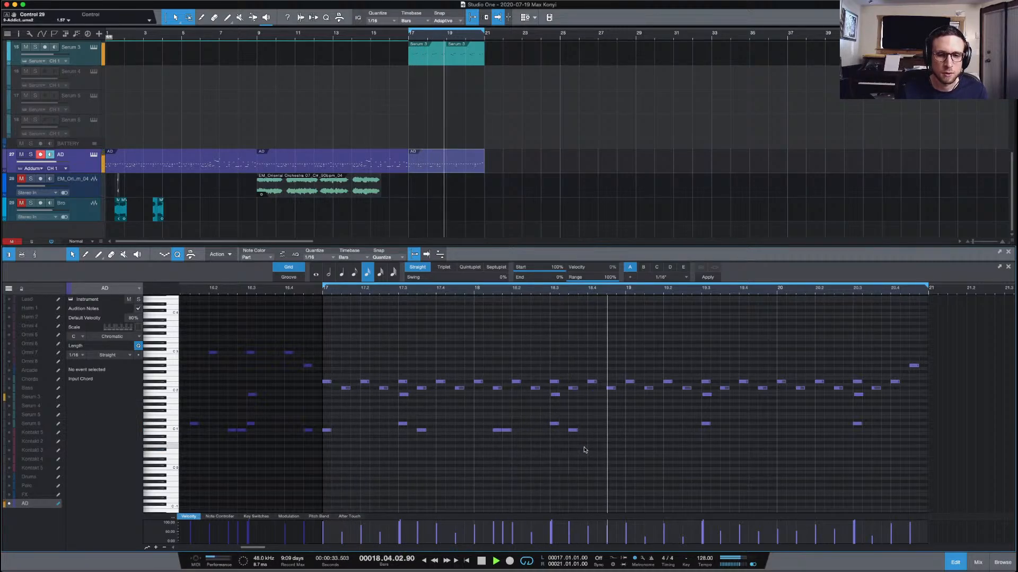
pyautogui.press('space')
pyautogui.moveTo(572, 430); pyautogui.dragTo(620, 431)
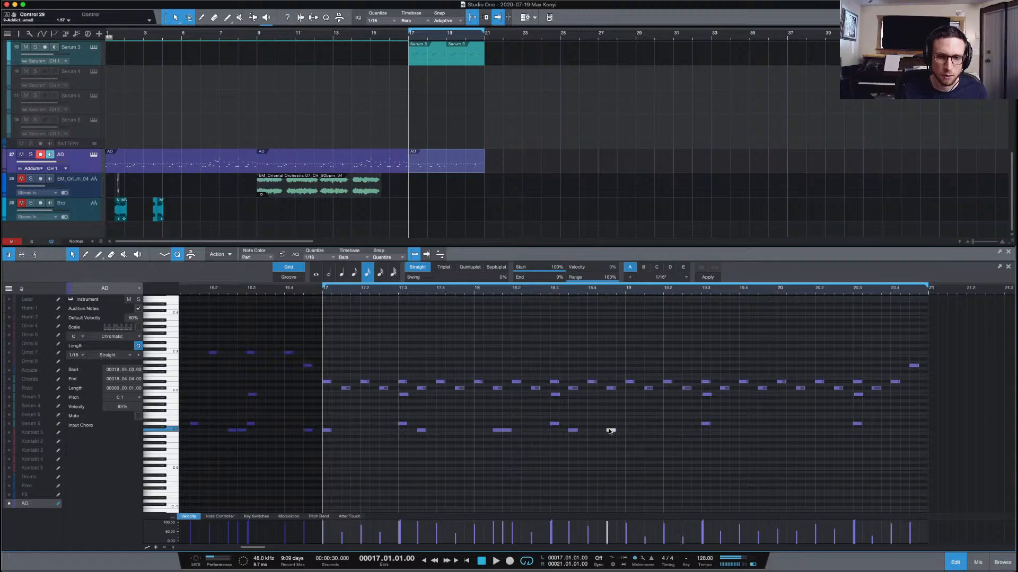
# Move the C#2 hi-hat note at 18.4.3 up to G#2 and play the first two bars
pyautogui.moveTo(613, 388); pyautogui.dragTo(612, 364)
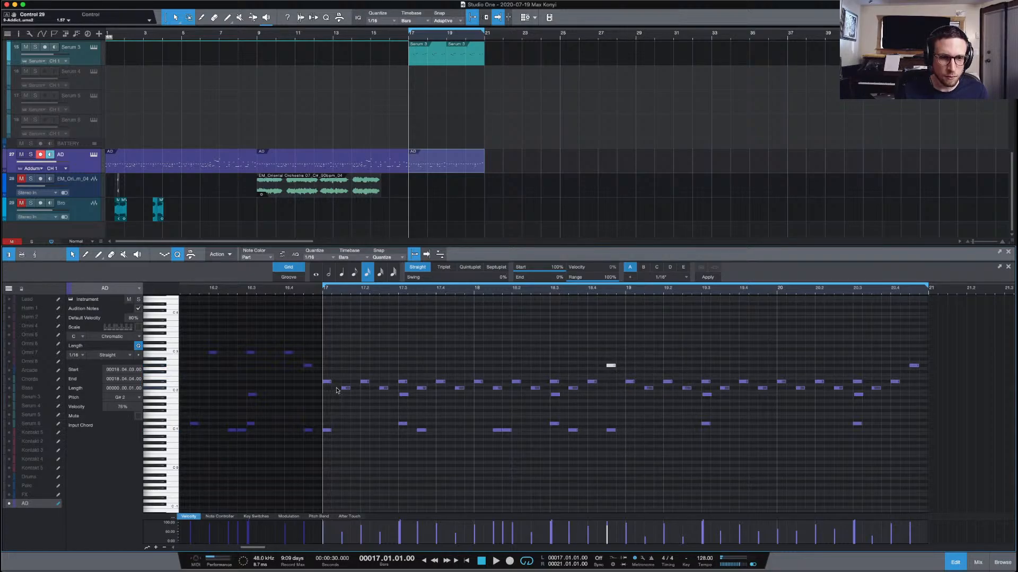
pyautogui.press('space')
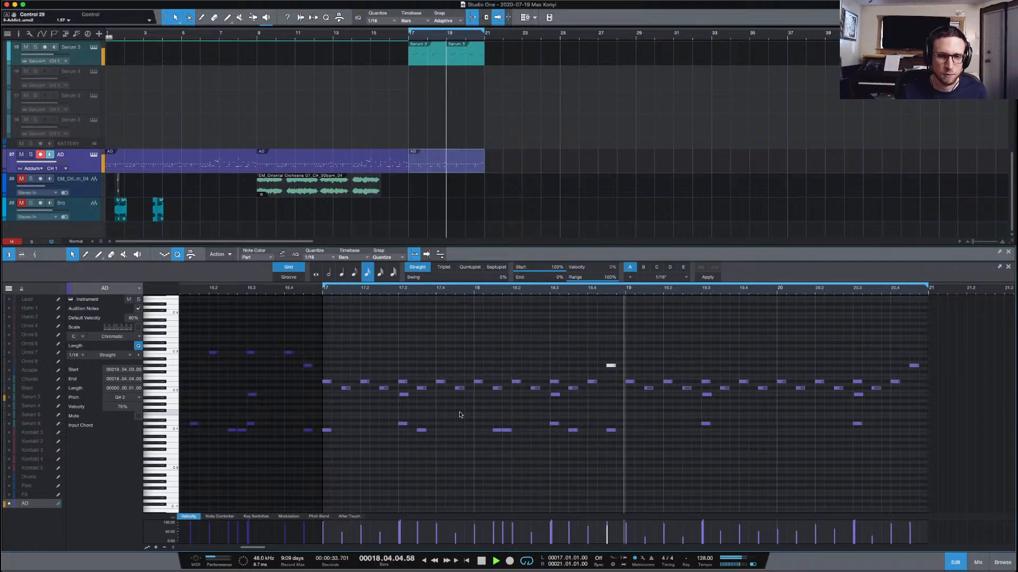
pyautogui.click(627, 410)
pyautogui.press('space')
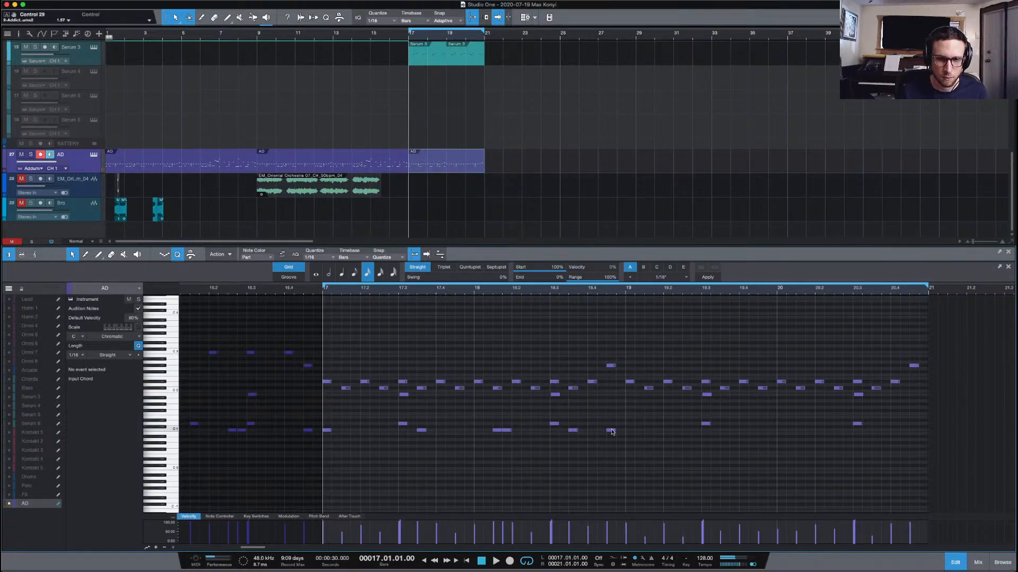
# Duplicate the kick pattern of bars 17 and 18 into bars 19 and 20, and play it back
pyautogui.moveTo(662, 432); pyautogui.dragTo(318, 426)
pyautogui.press('d')
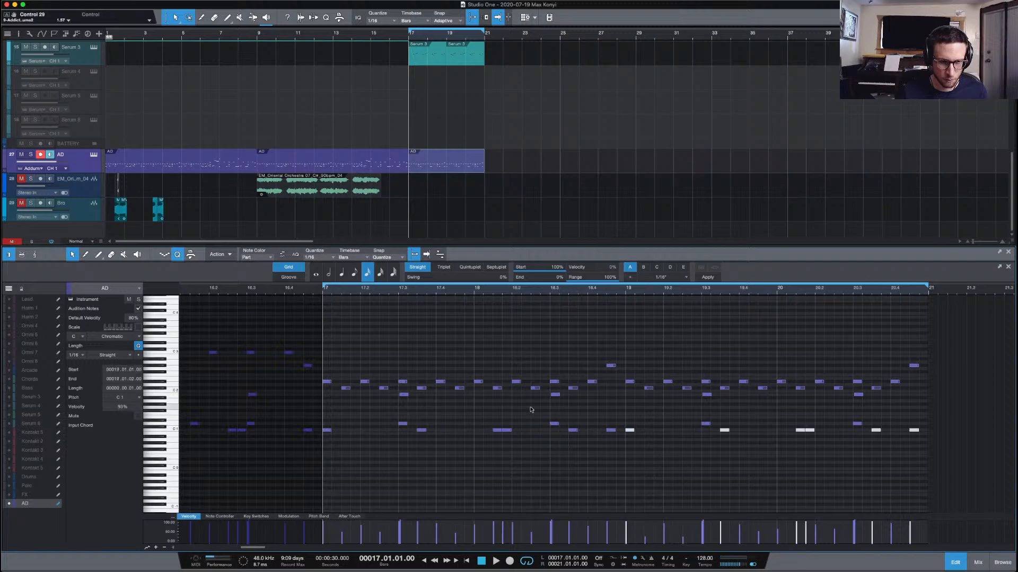
pyautogui.press('space')
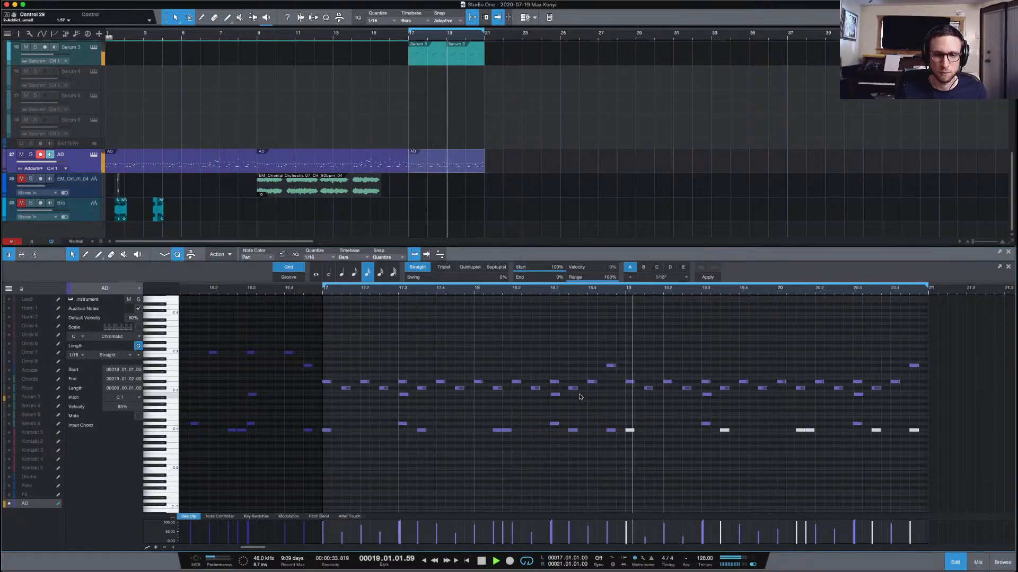
pyautogui.click(651, 416)
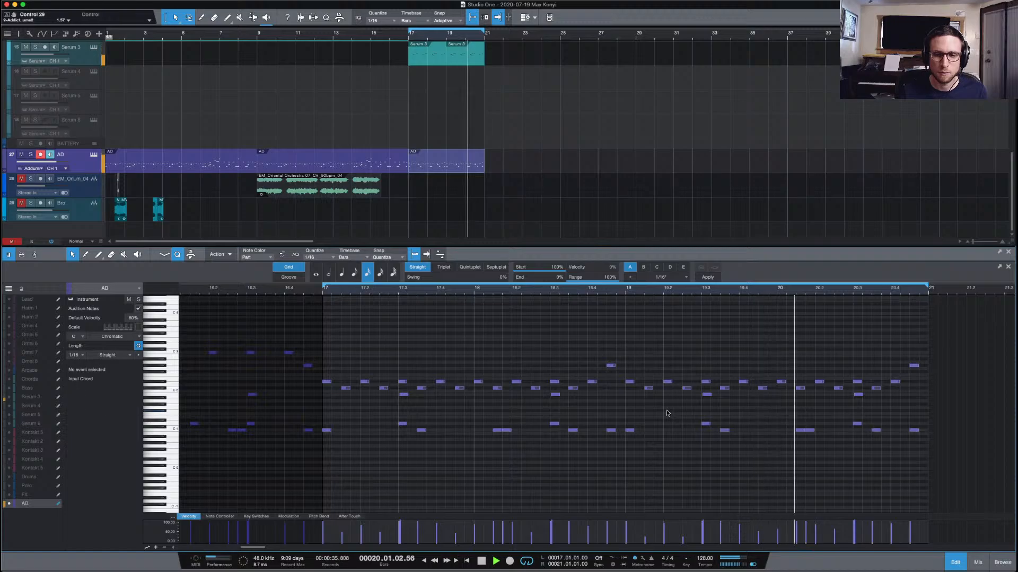
pyautogui.press('space')
# Copy the kick pair at 20.1.3 to 20.2.3 and play the section
pyautogui.moveTo(819, 423); pyautogui.dragTo(850, 432)
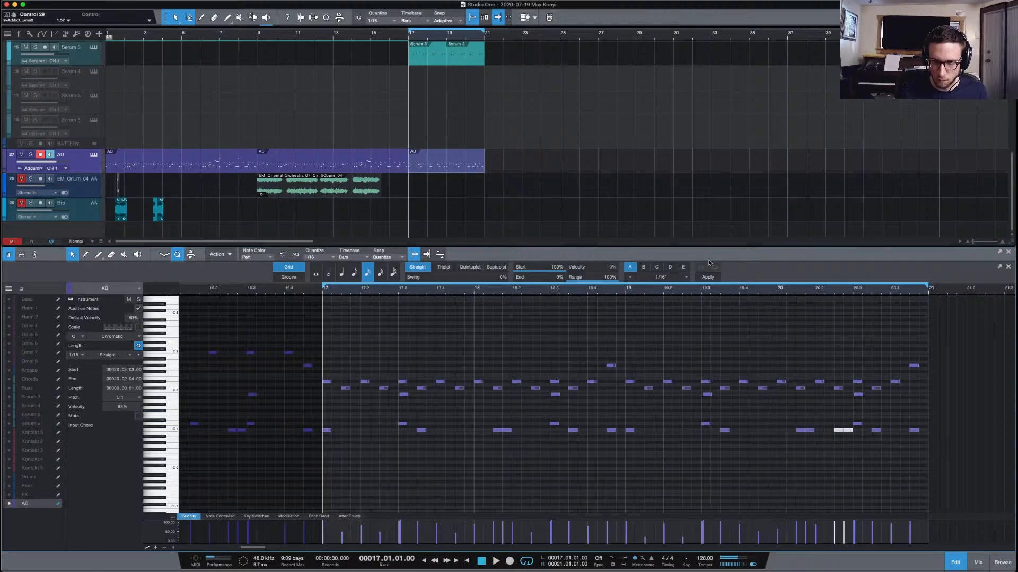
pyautogui.click(713, 291)
pyautogui.press('space')
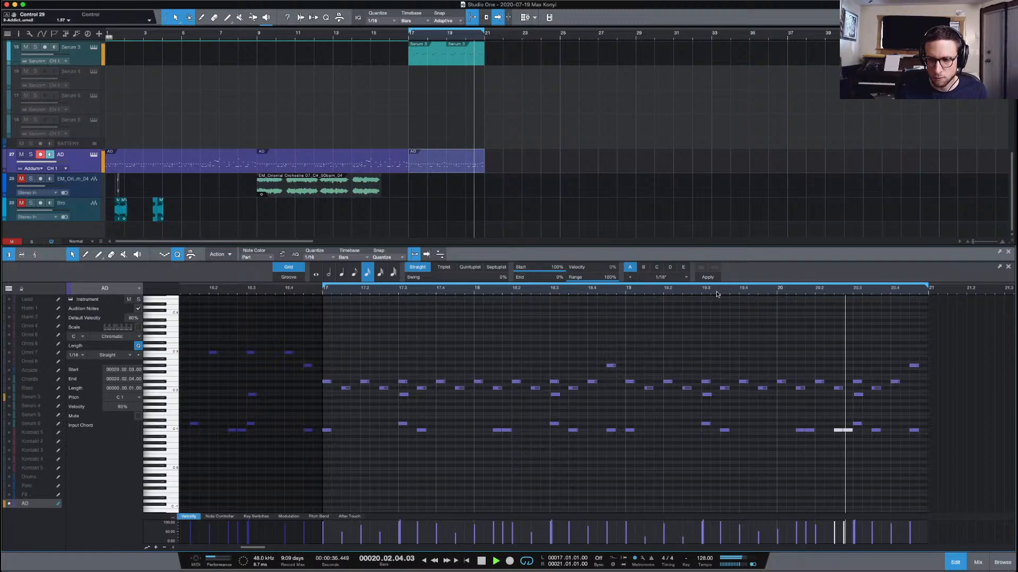
pyautogui.click(726, 325)
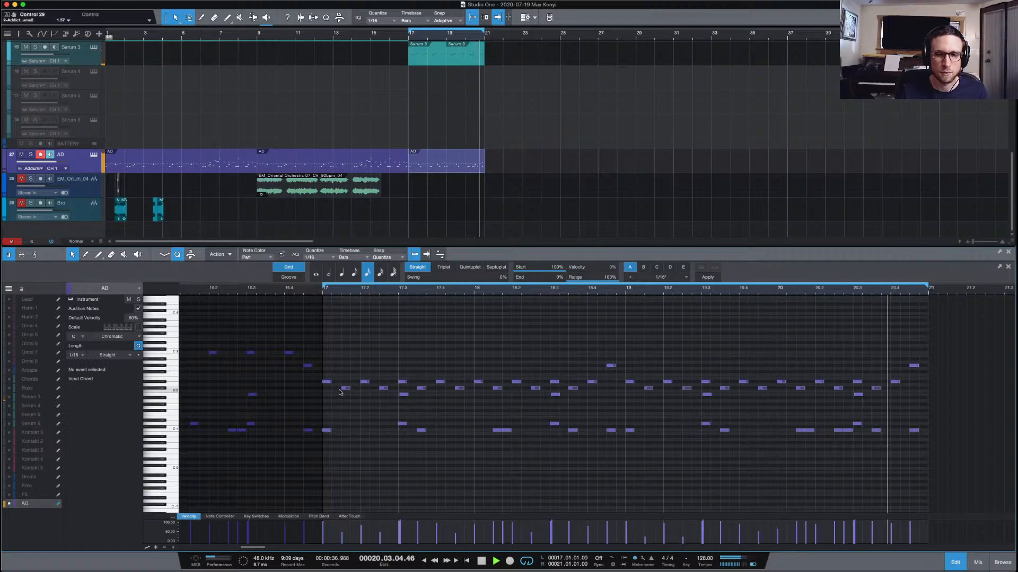
pyautogui.press('space')
# Delete all C#2 hi-hat notes from bar 17 to bar 20 and audition the remaining beat
pyautogui.moveTo(343, 389); pyautogui.dragTo(777, 391)
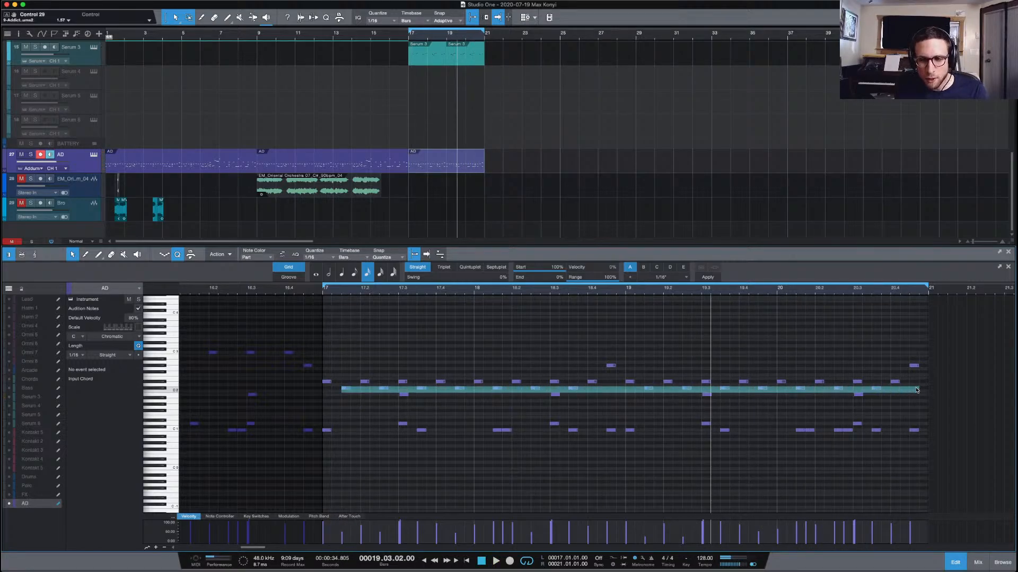
pyautogui.hotkey('ctrl', 'z')
pyautogui.press('space')
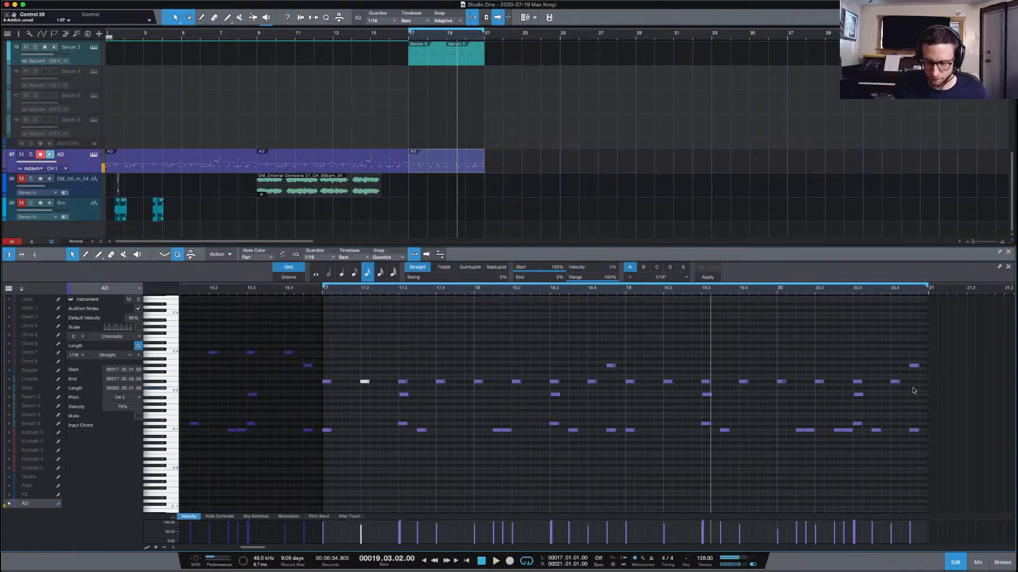
pyautogui.press('space')
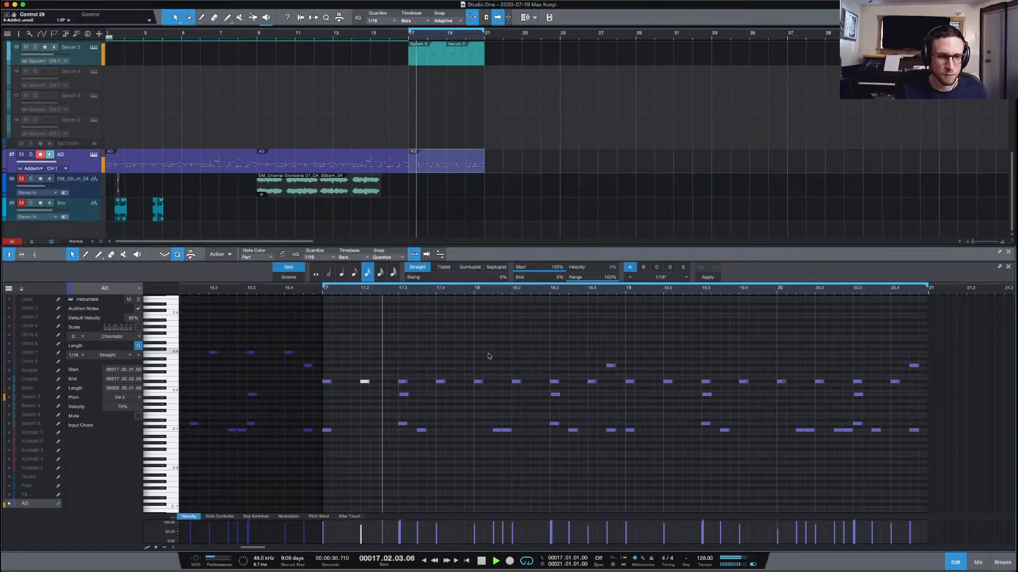
pyautogui.press('space')
# Place three C#2 sixteenth notes of rising velocity from 17.1.2 to 17.1.4 and duplicate the group after every beat through bar 20
pyautogui.moveTo(327, 382); pyautogui.dragTo(335, 385)
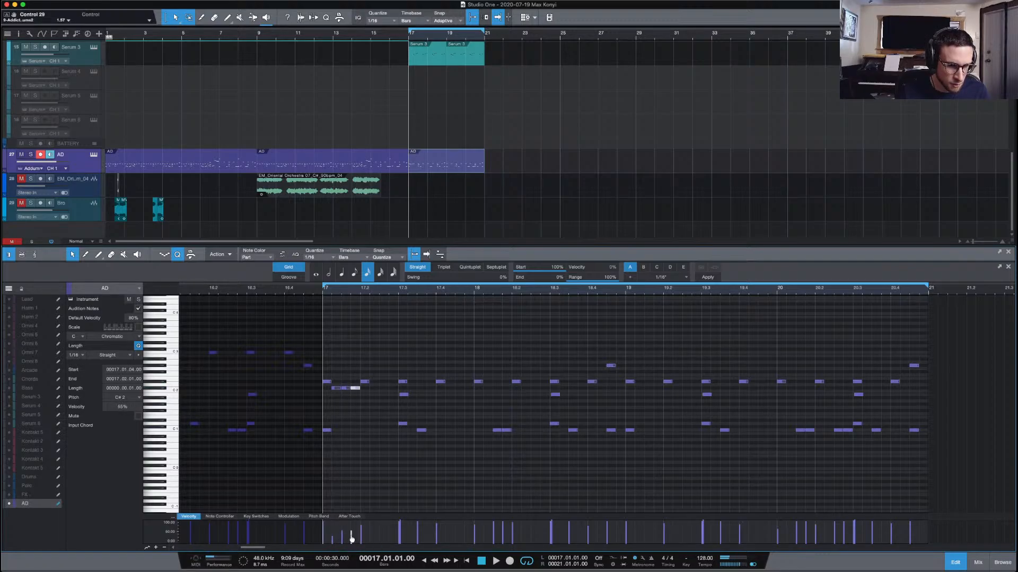
pyautogui.moveTo(370, 391); pyautogui.dragTo(318, 387)
pyautogui.press('d')
pyautogui.press('space')
pyautogui.press('space')
pyautogui.press('d')
pyautogui.press('d')
pyautogui.press('d')
pyautogui.press('d')
pyautogui.press('d')
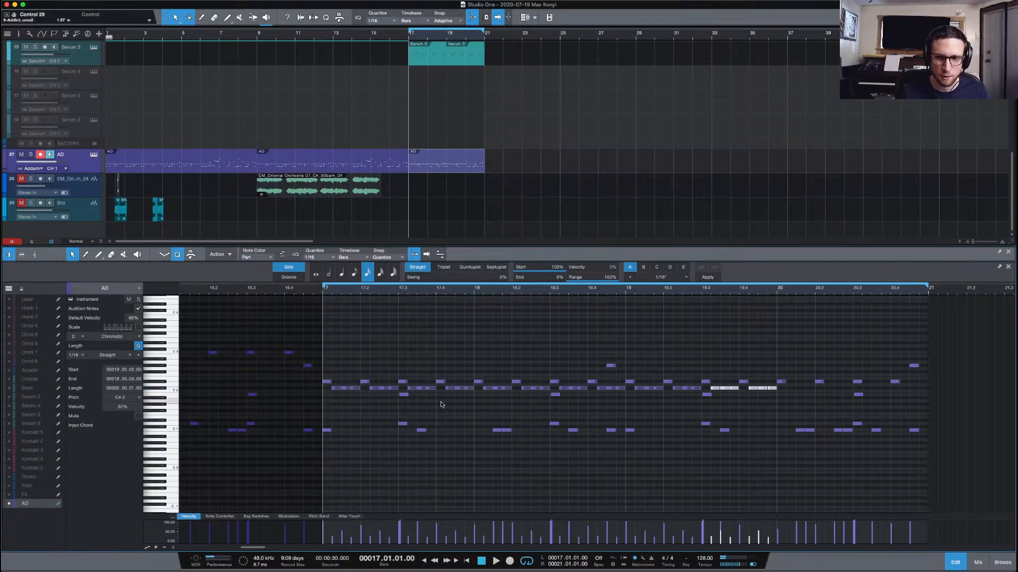
pyautogui.press('d')
pyautogui.press('d')
# Play the section and remove the C#2 notes on the last two sixteenths of bars 18 and 20
pyautogui.press('space')
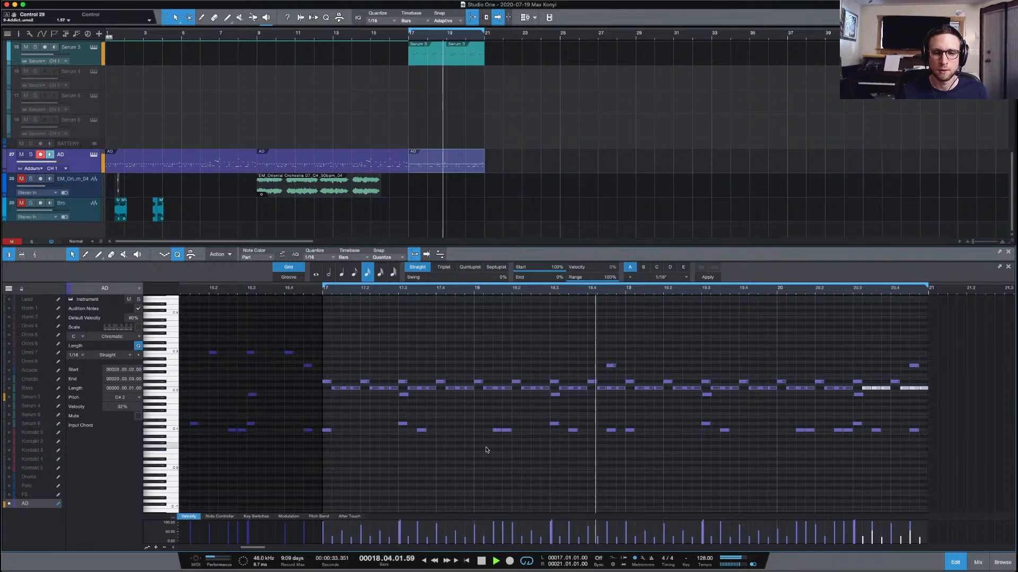
pyautogui.click(615, 388)
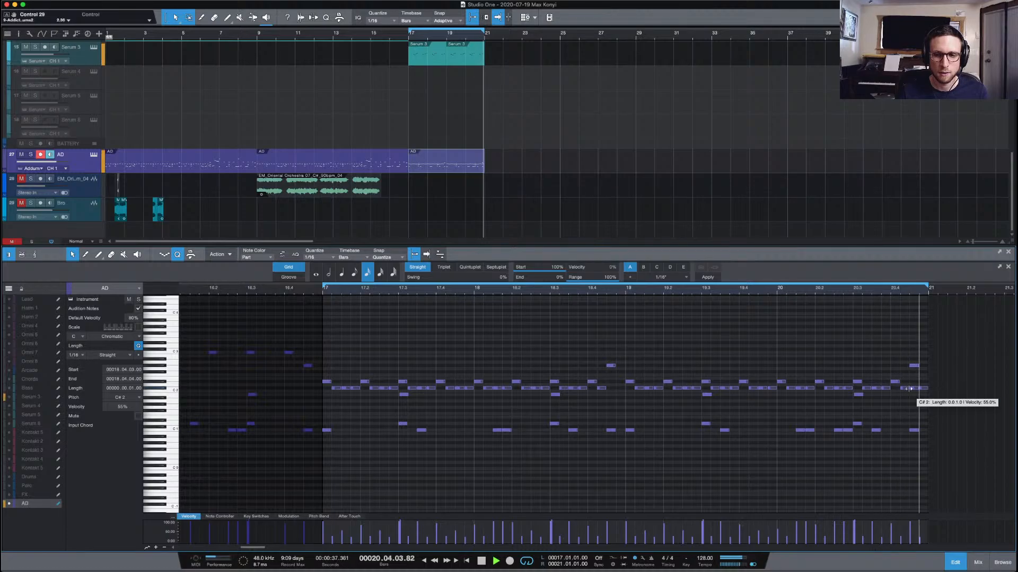
pyautogui.click(913, 365)
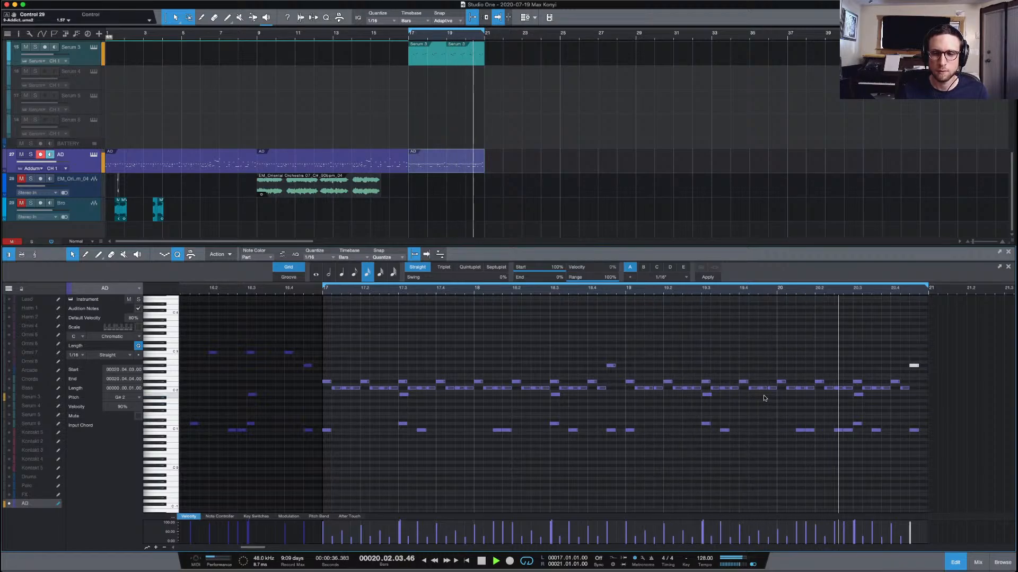
# Delete the second kick of the pair at 20.2.3 while the loop plays
pyautogui.click(837, 451)
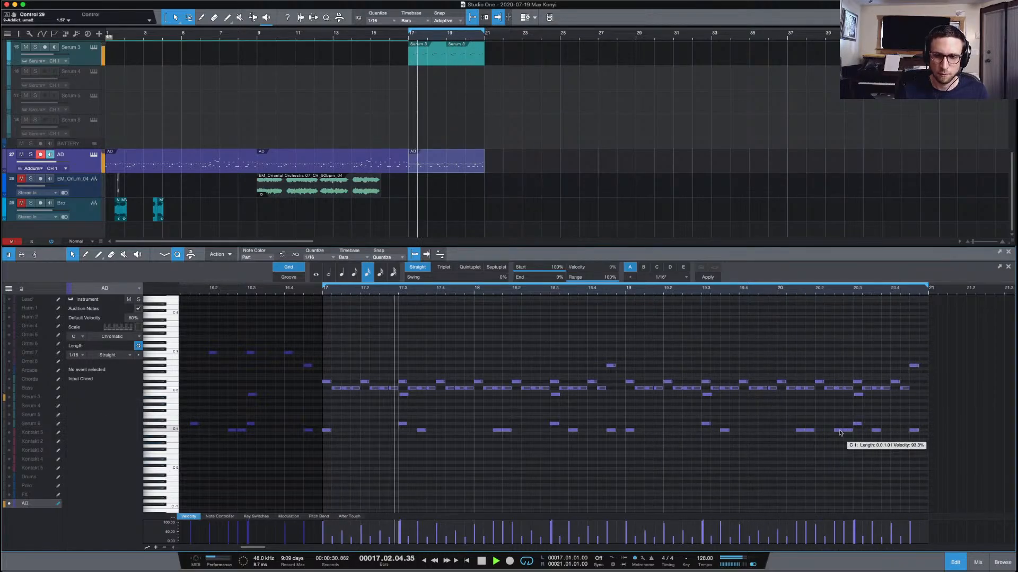
pyautogui.click(847, 430)
pyautogui.press('Delete')
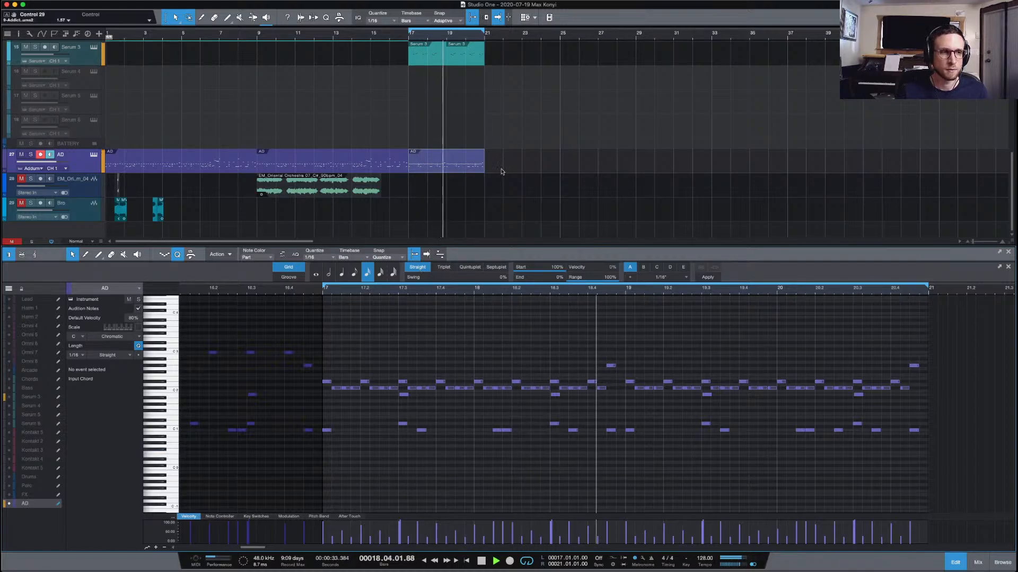
# Review the arrangement's tracks during playback, stop it, and select the Bass track to show its notes in the editor
pyautogui.scroll(3, 516, 172)
pyautogui.scroll(5, 517, 173)
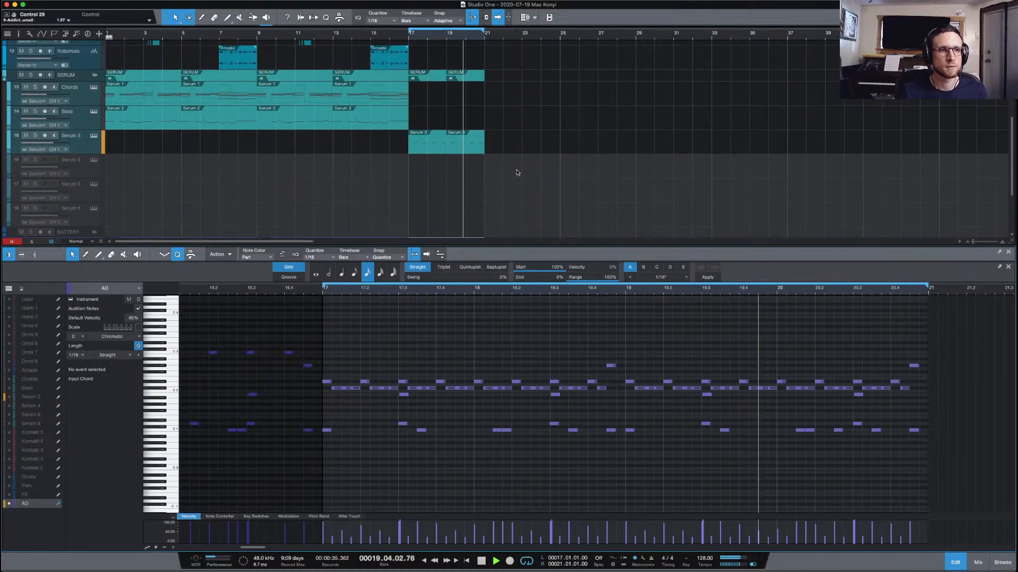
pyautogui.scroll(-2, 533, 138)
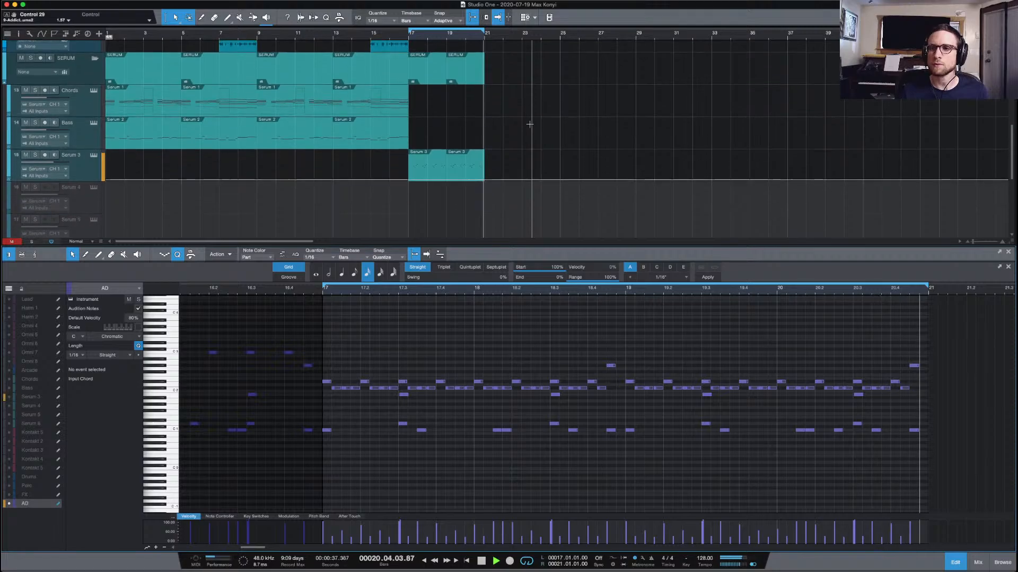
pyautogui.scroll(10, 520, 151)
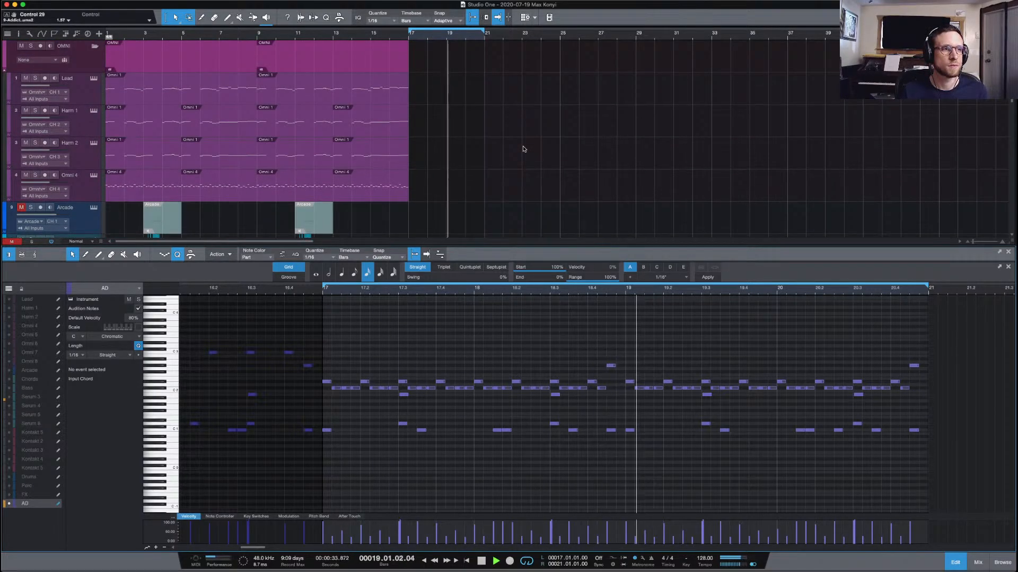
pyautogui.scroll(-6, 523, 149)
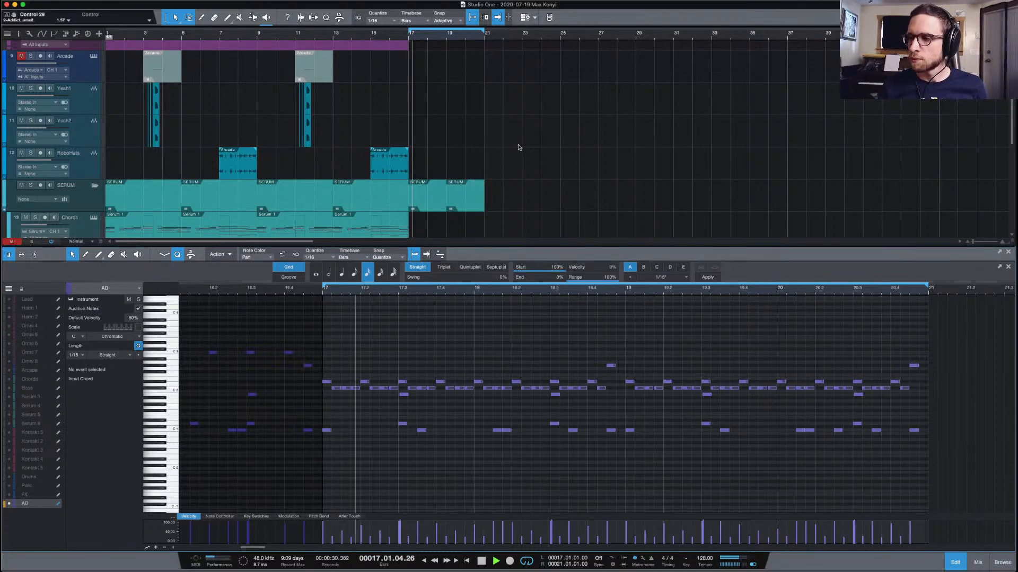
pyautogui.scroll(-1, 554, 151)
pyautogui.scroll(-5, 554, 151)
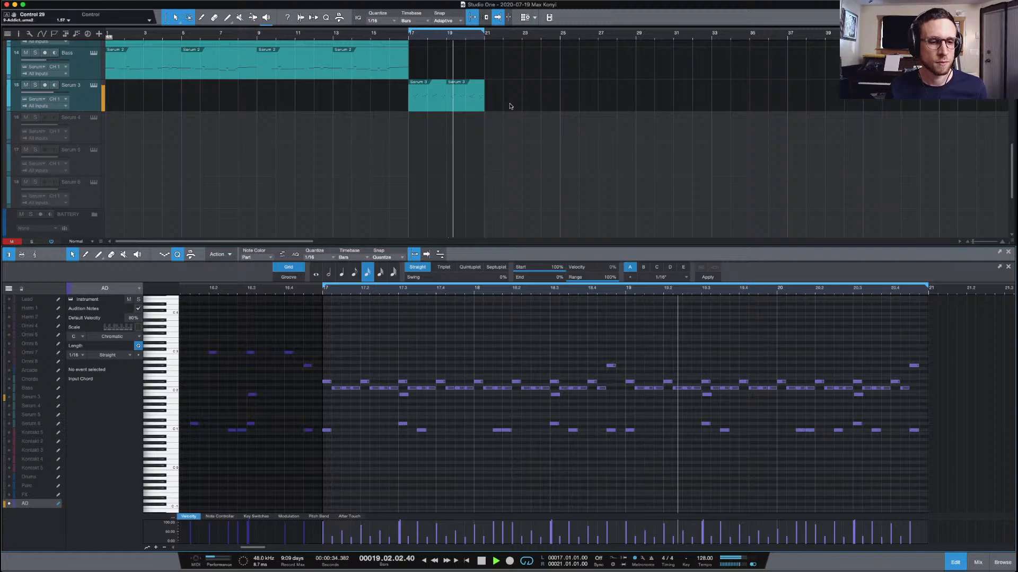
pyautogui.press('space')
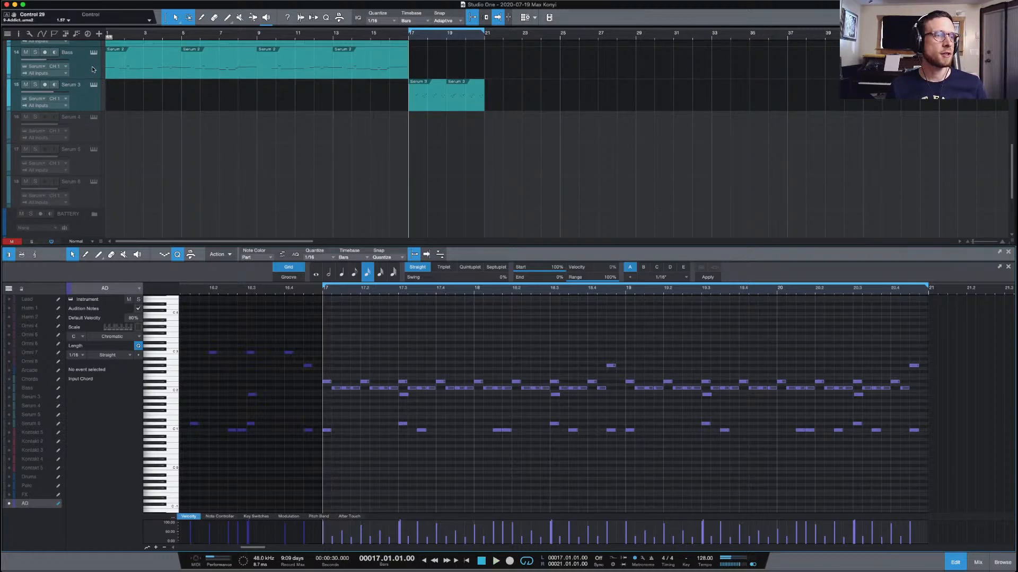
pyautogui.click(115, 66)
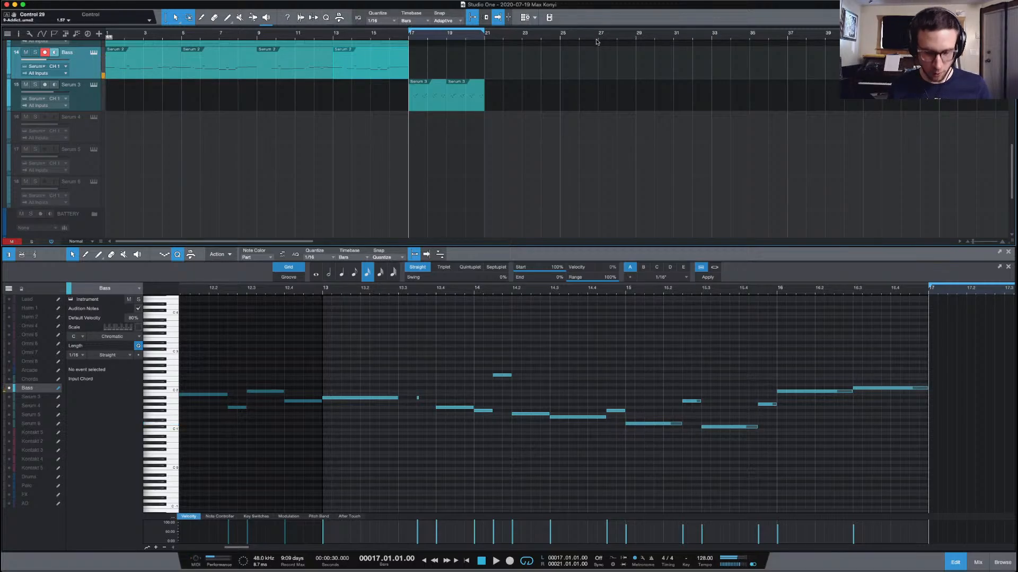
# Rehearse over the loop, record a bass part on the Bass track in bars 17 to 20, and quantize all its notes to 1/16
pyautogui.press('space')
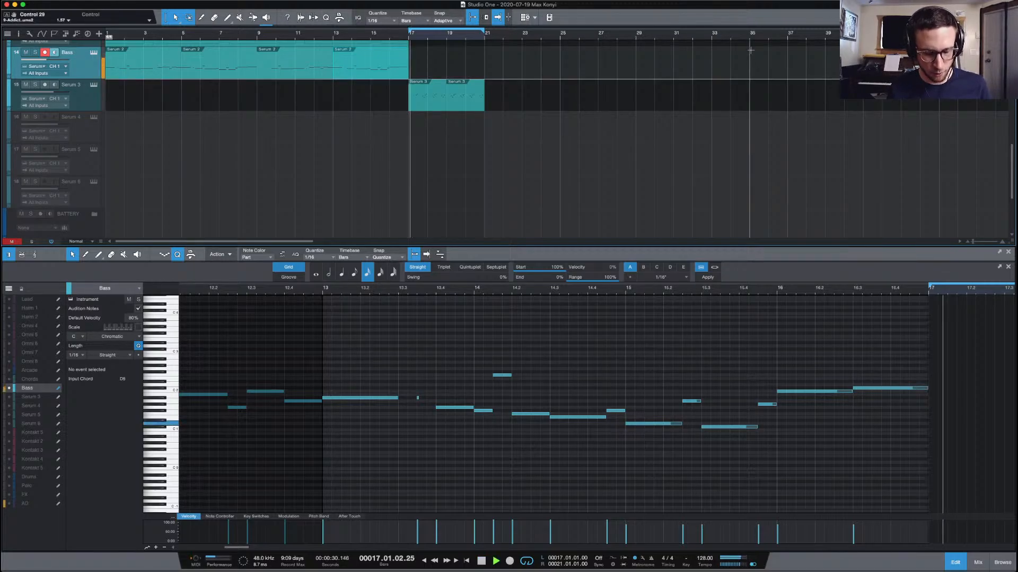
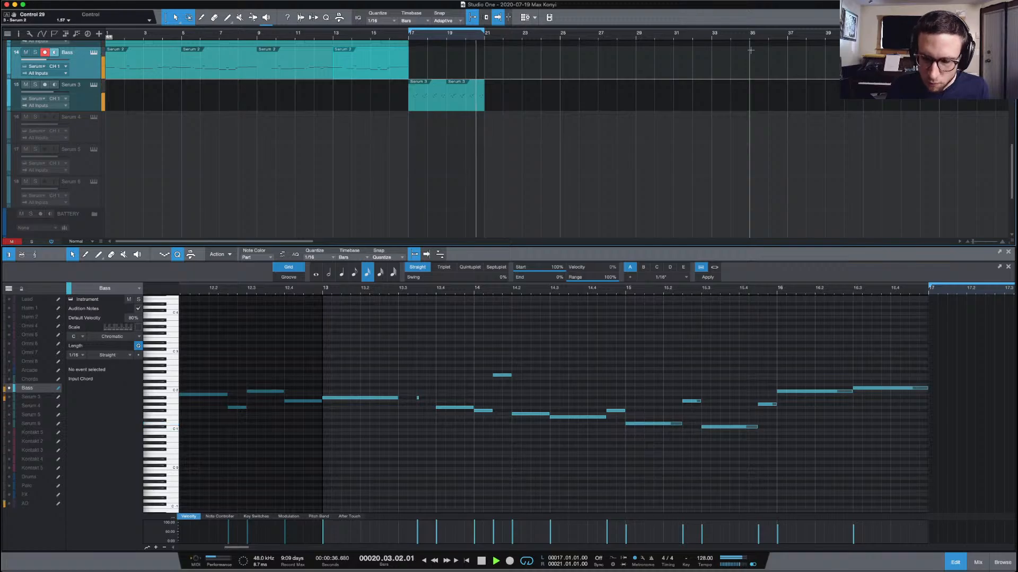
pyautogui.press('space')
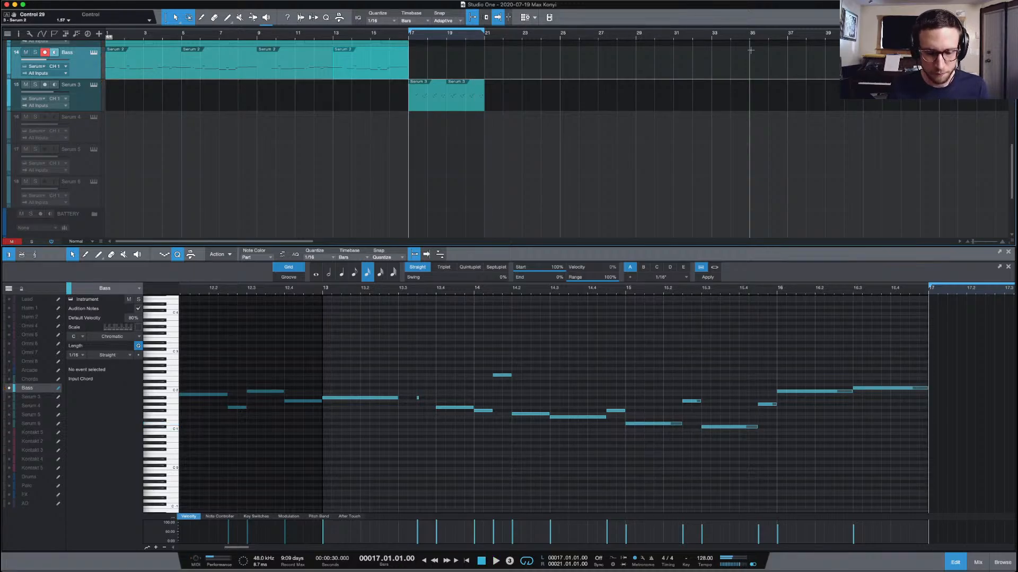
pyautogui.press('KP_Multiply')
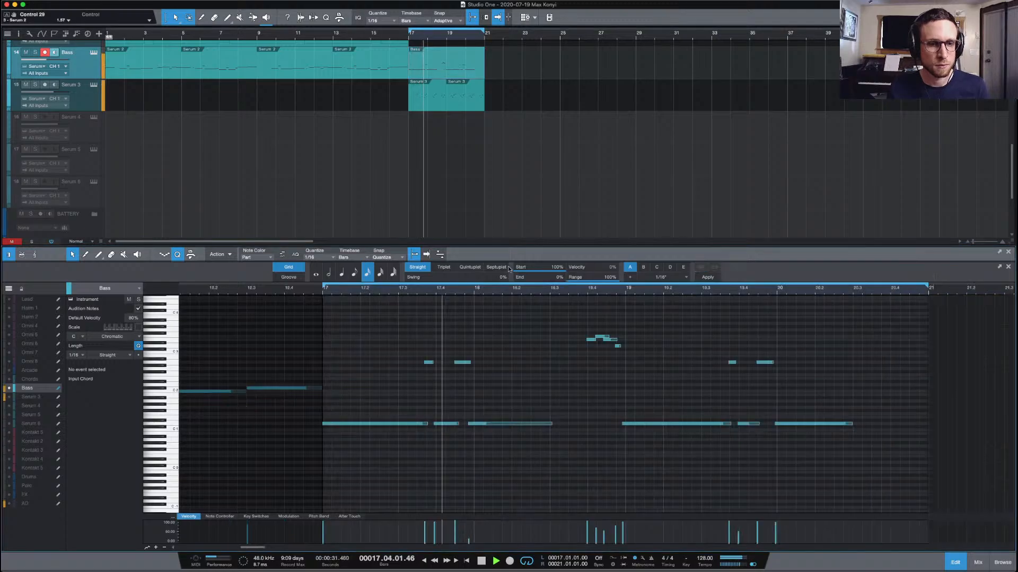
pyautogui.press('super+a')
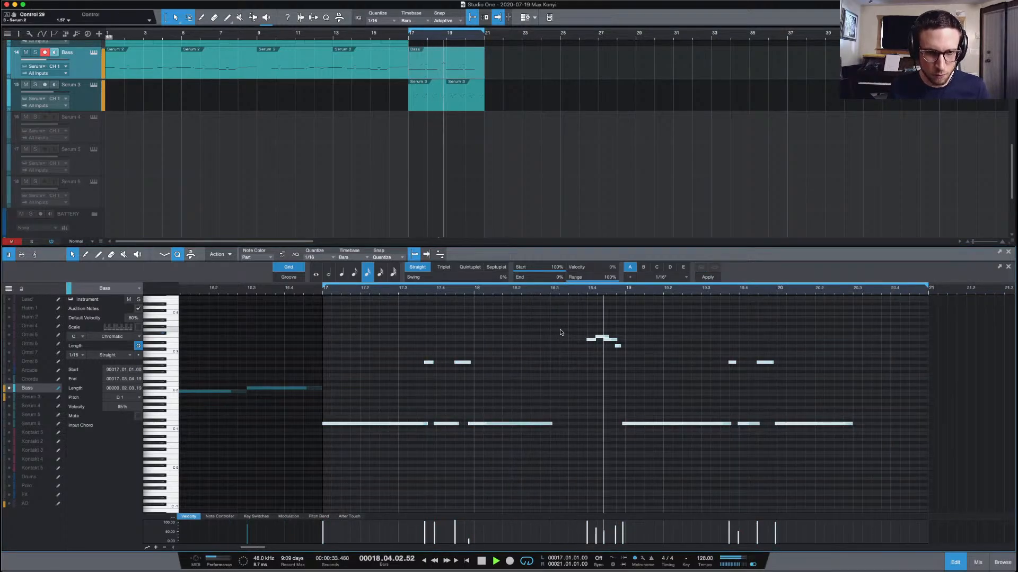
pyautogui.press('q')
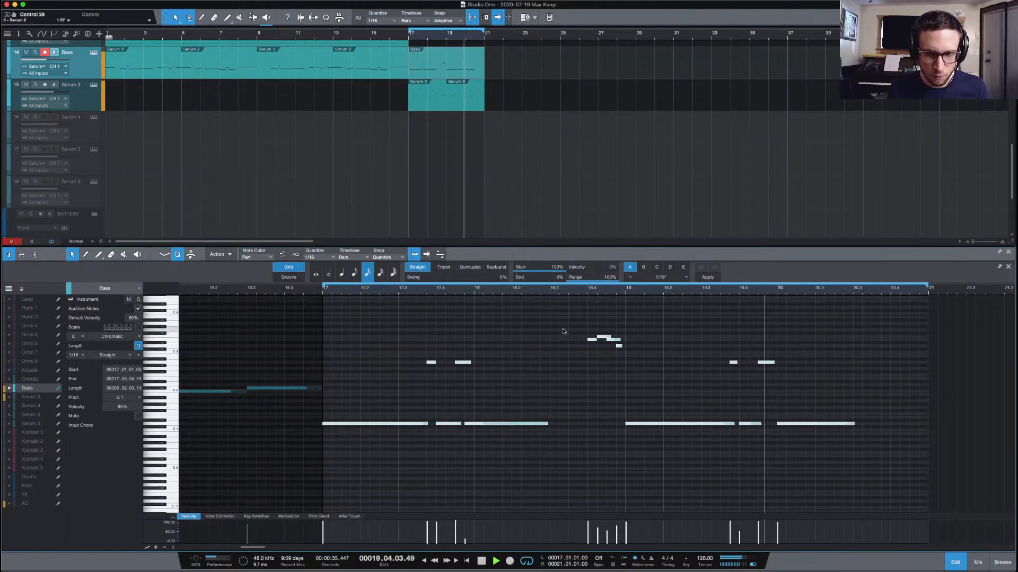
pyautogui.click(484, 415)
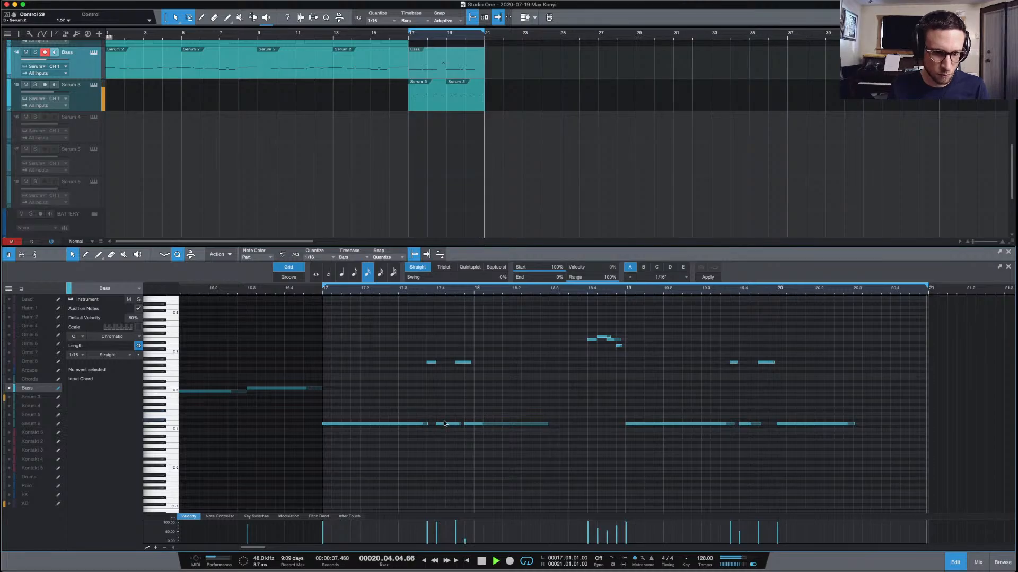
# Delete the two D1 notes following the one at bar 17 and lengthen that first note to end at 18.3.1
pyautogui.doubleClick(438, 424)
pyautogui.doubleClick(465, 424)
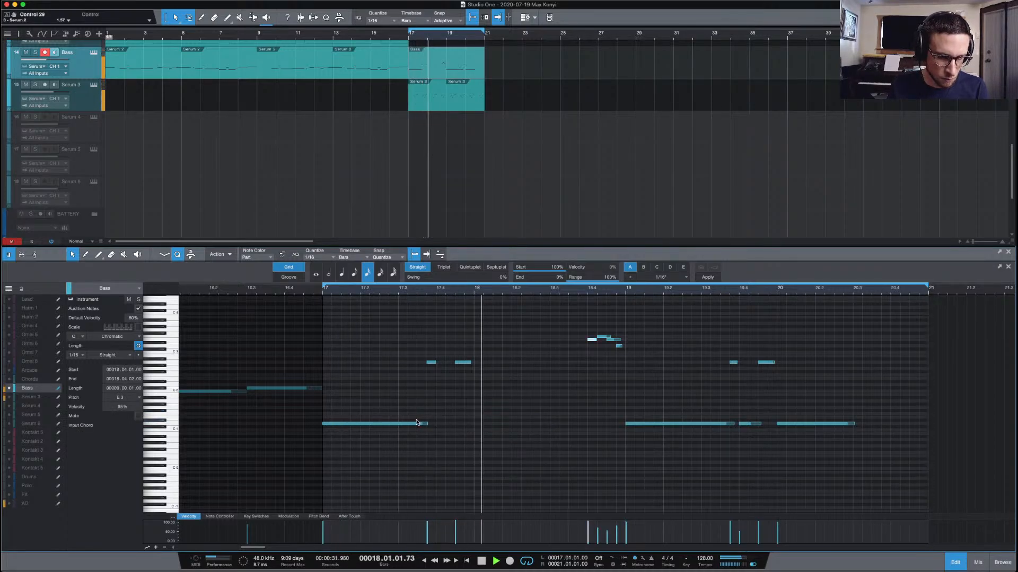
pyautogui.press('space')
pyautogui.moveTo(428, 425); pyautogui.dragTo(546, 430)
pyautogui.press('space')
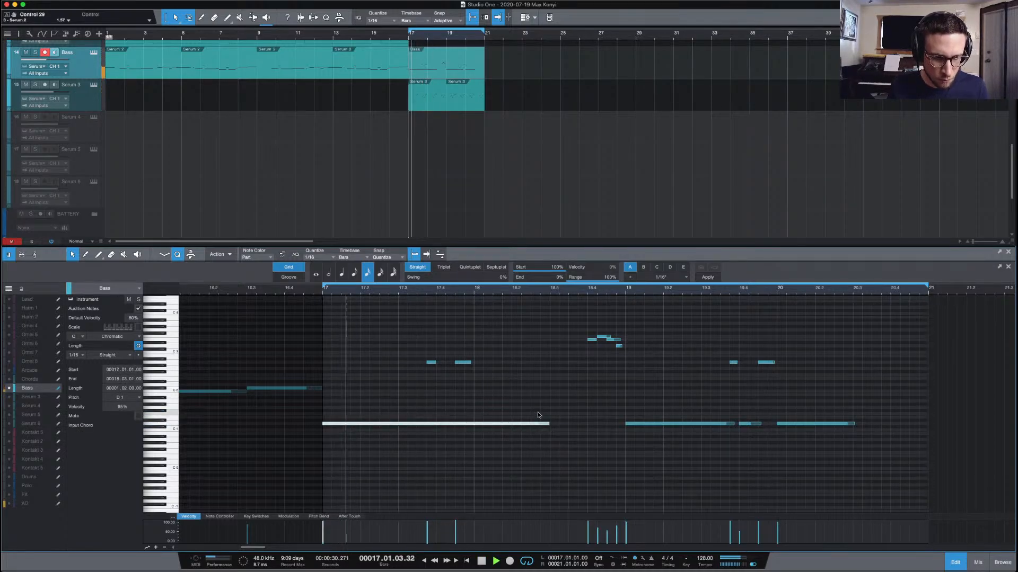
pyautogui.click(502, 402)
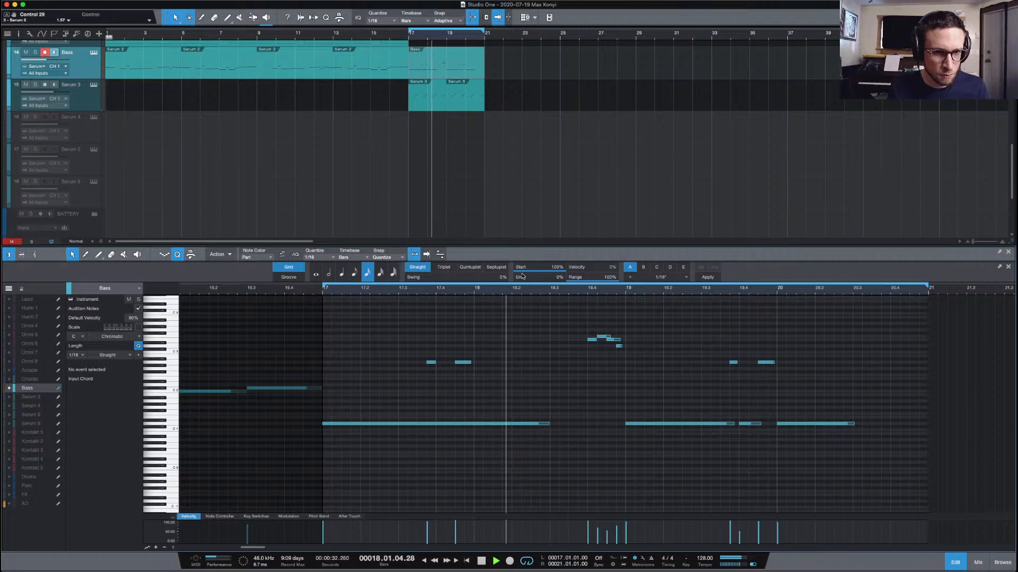
# Replace the D1 notes from bar 19 with a single sustained D1 running from 19.1.1 to 20.3.1
pyautogui.press('space')
pyautogui.press('space')
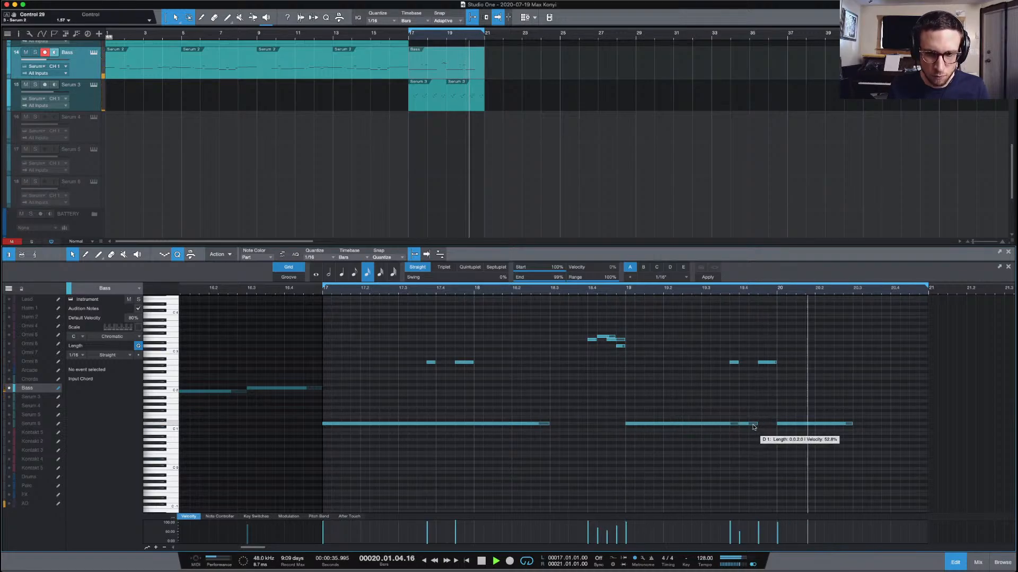
pyautogui.moveTo(744, 417); pyautogui.dragTo(853, 424)
pyautogui.press('Delete')
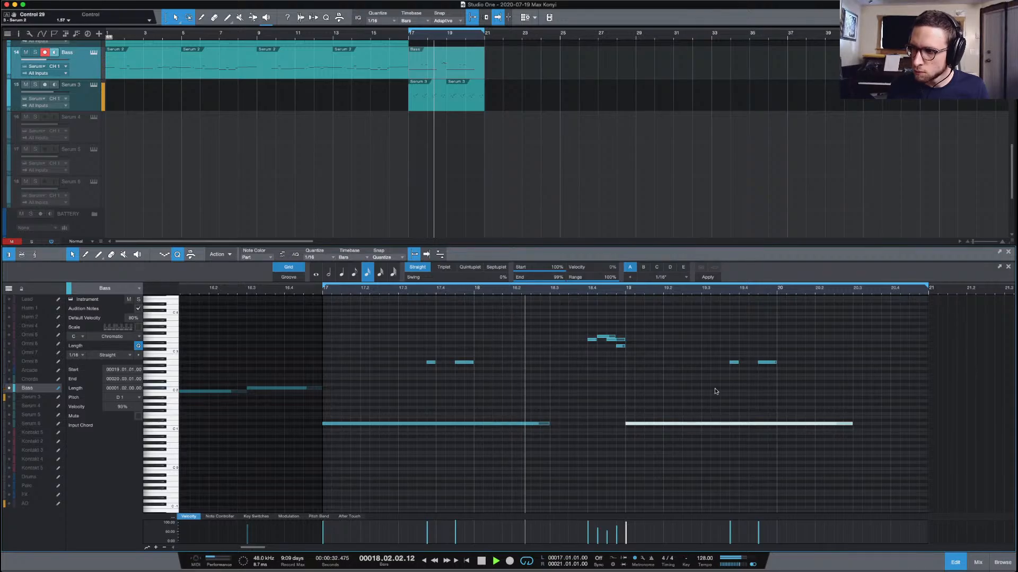
pyautogui.click(742, 393)
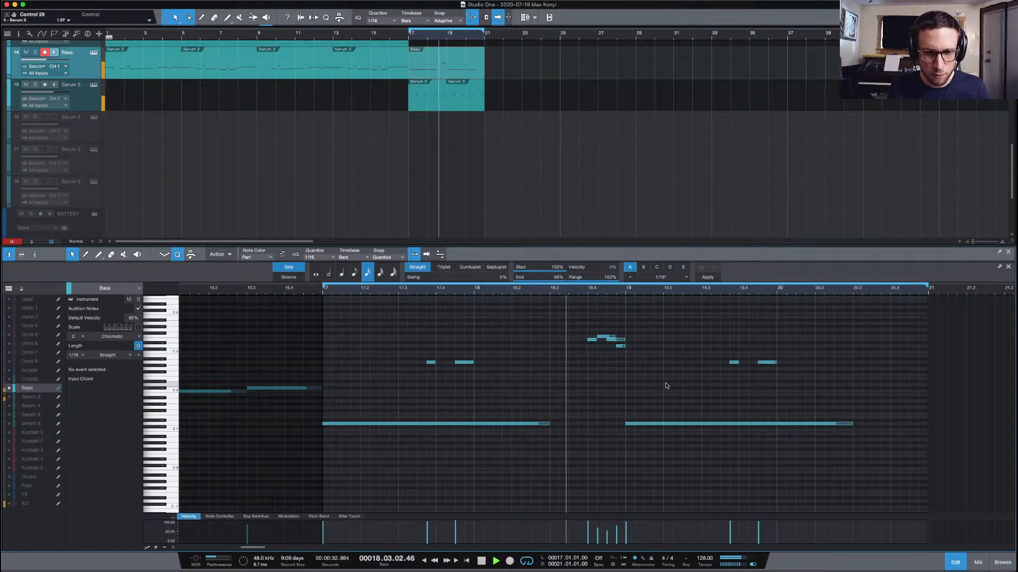
# Stop playback and trim the overlapping notes of the run at beat 18.4 to one sixteenth each, then restart the loop
pyautogui.press('space')
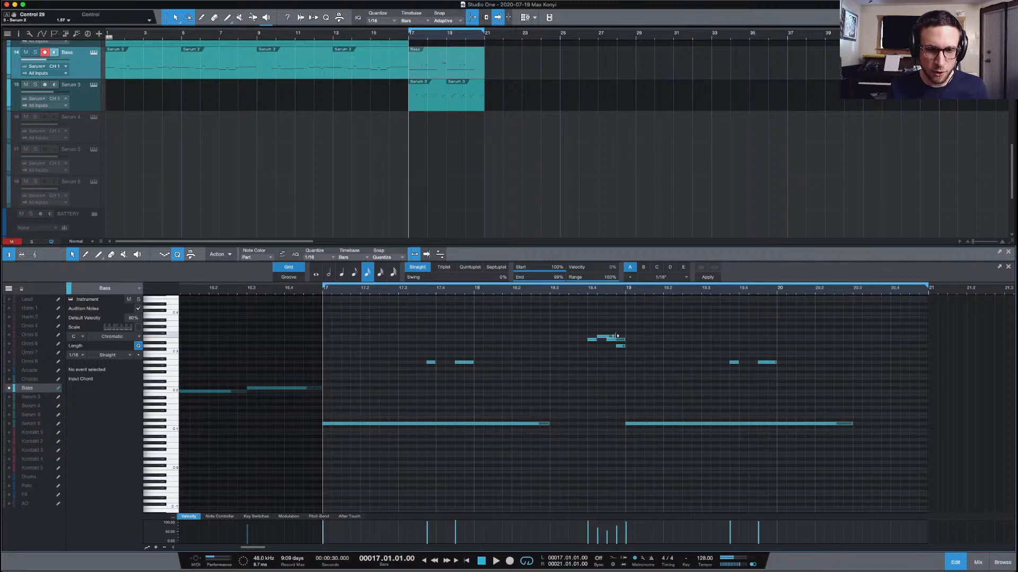
pyautogui.click(613, 339)
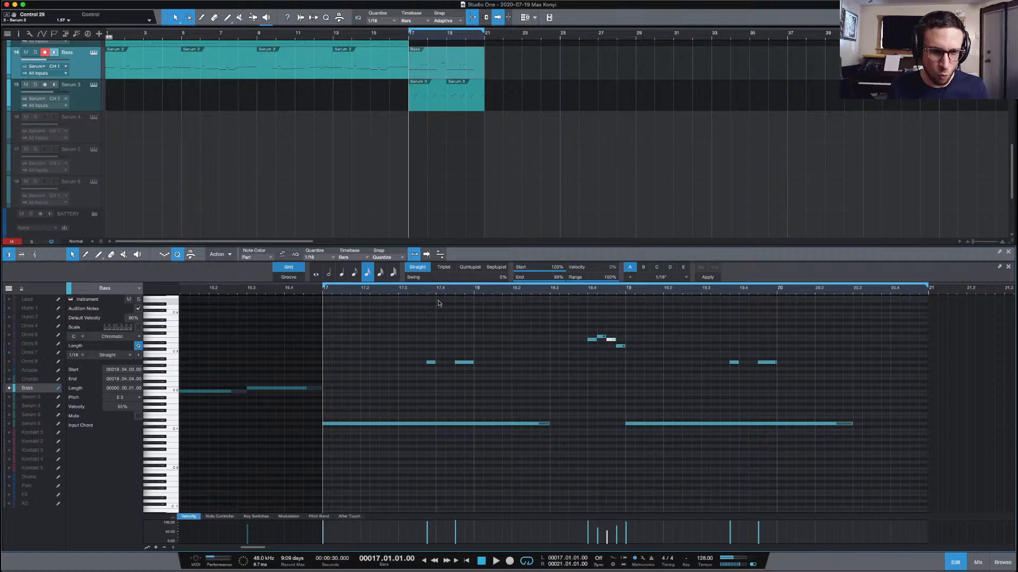
pyautogui.press('space')
pyautogui.click(530, 323)
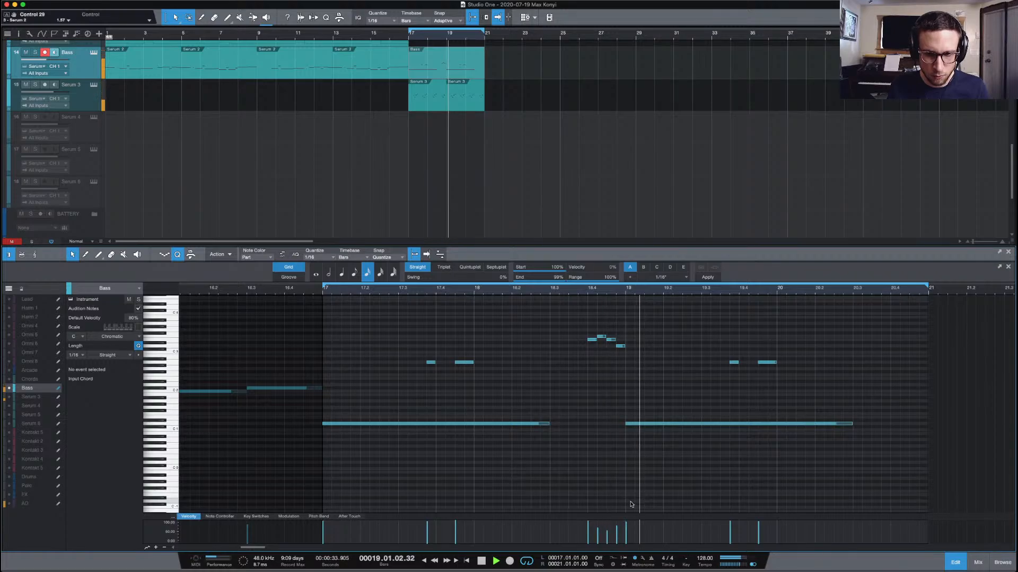
# Audition the bass part in the loop, checking the A2 note at 19.4.3, and stop playback
pyautogui.click(766, 363)
pyautogui.press('space')
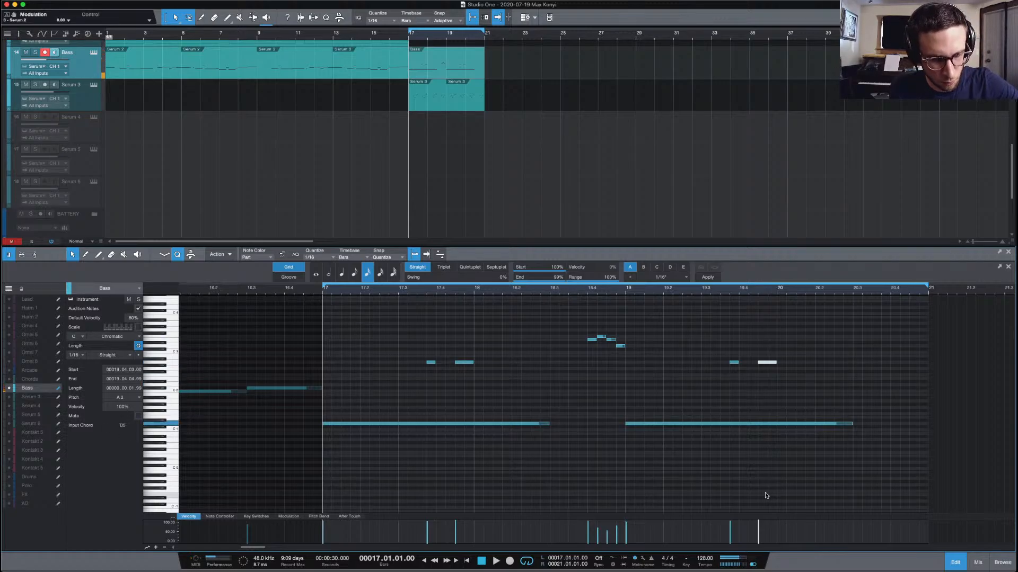
pyautogui.press('space')
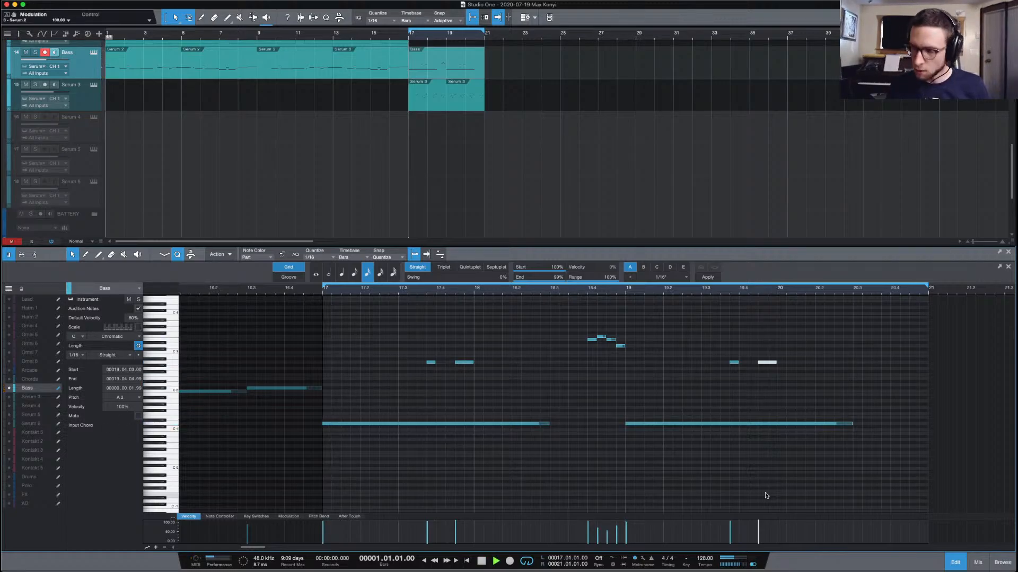
pyautogui.press('space')
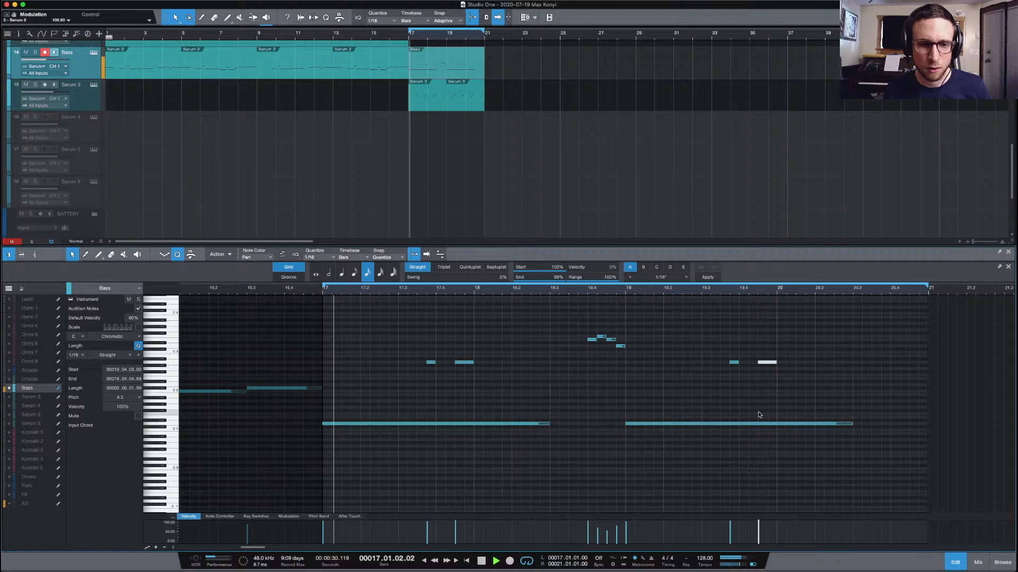
pyautogui.click(605, 377)
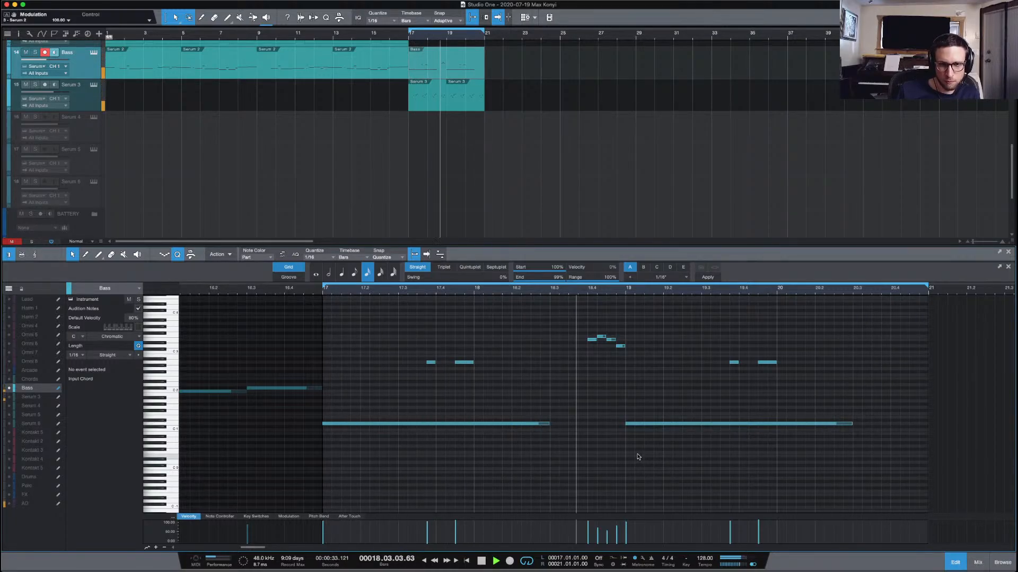
pyautogui.press('space')
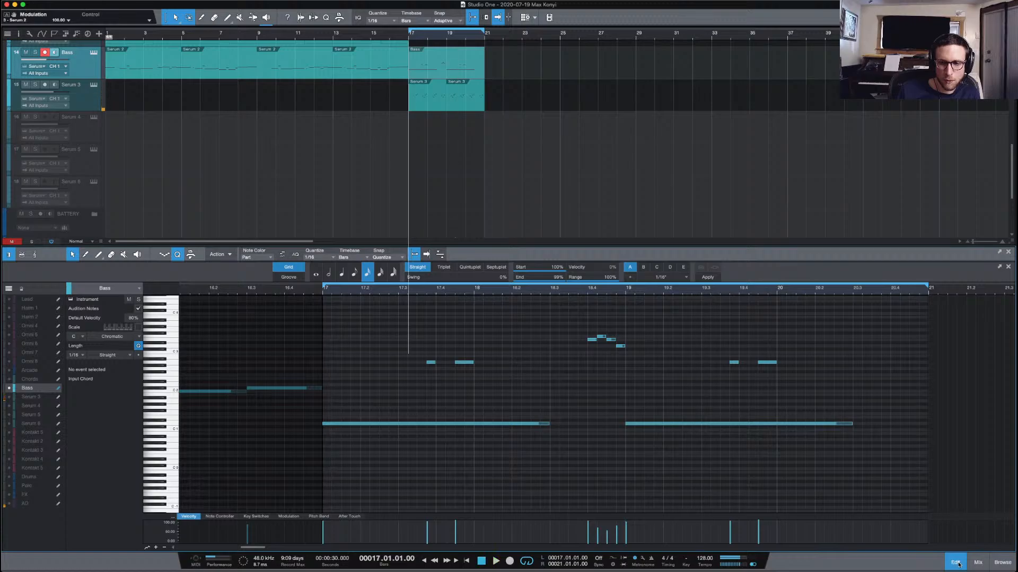
# Close the note editor and bounce the Bass event in bars 17 to 20 to a new audio track
pyautogui.press('F2')
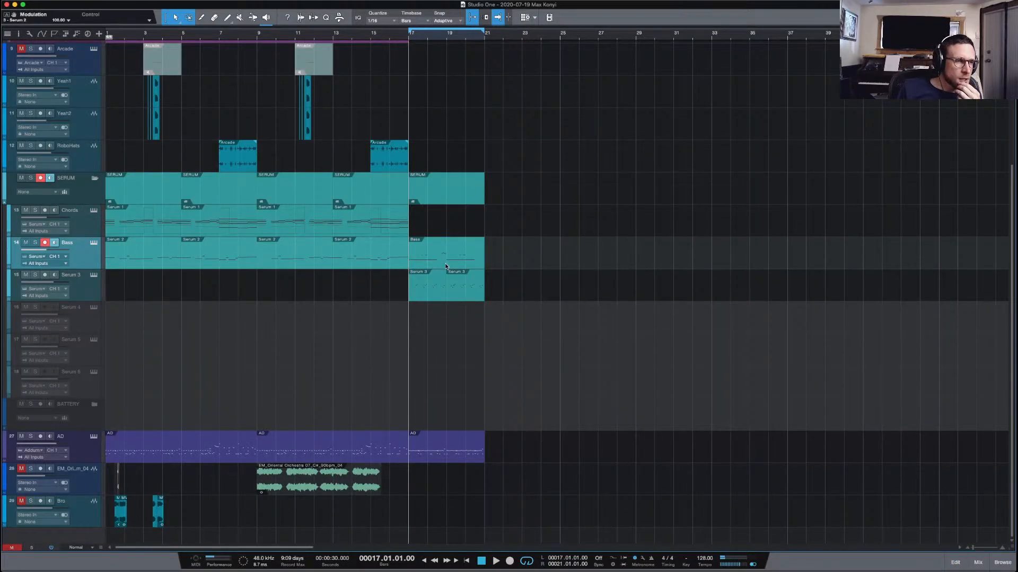
pyautogui.moveTo(555, 263); pyautogui.dragTo(438, 263)
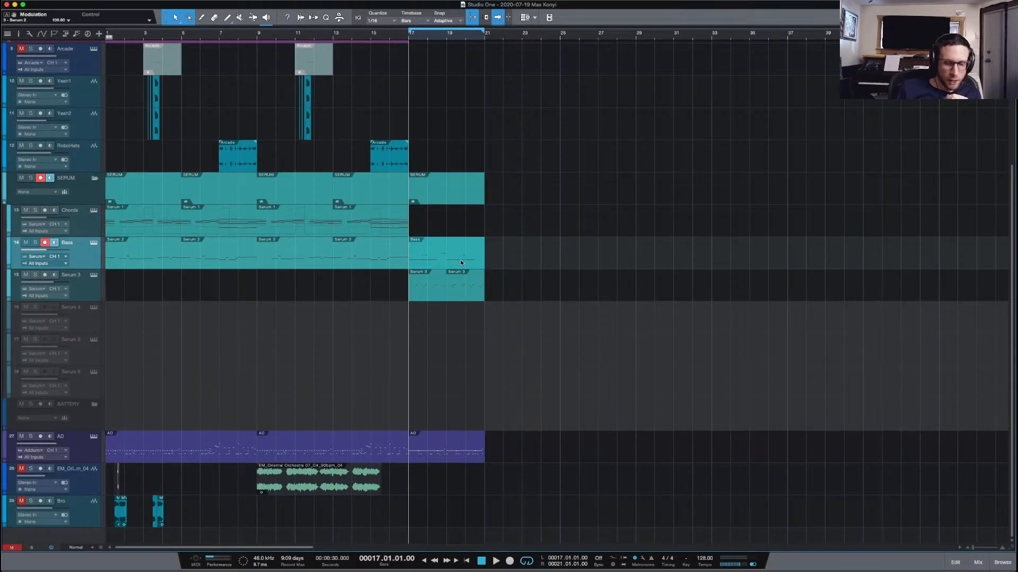
pyautogui.press('super+b')
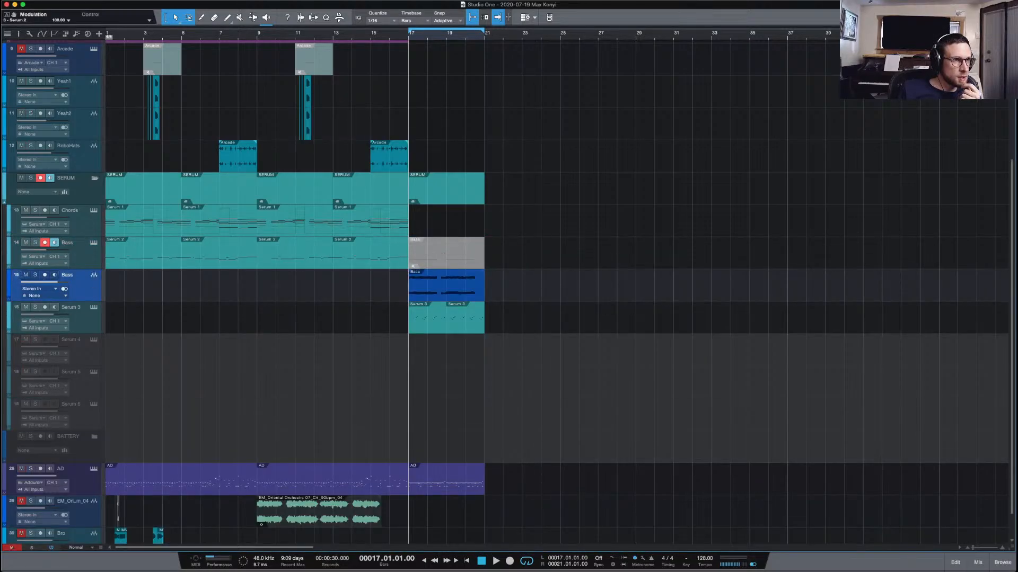
# Check the bounced Bass track's output routing in the inspector and hide the inspector again
pyautogui.click(18, 33)
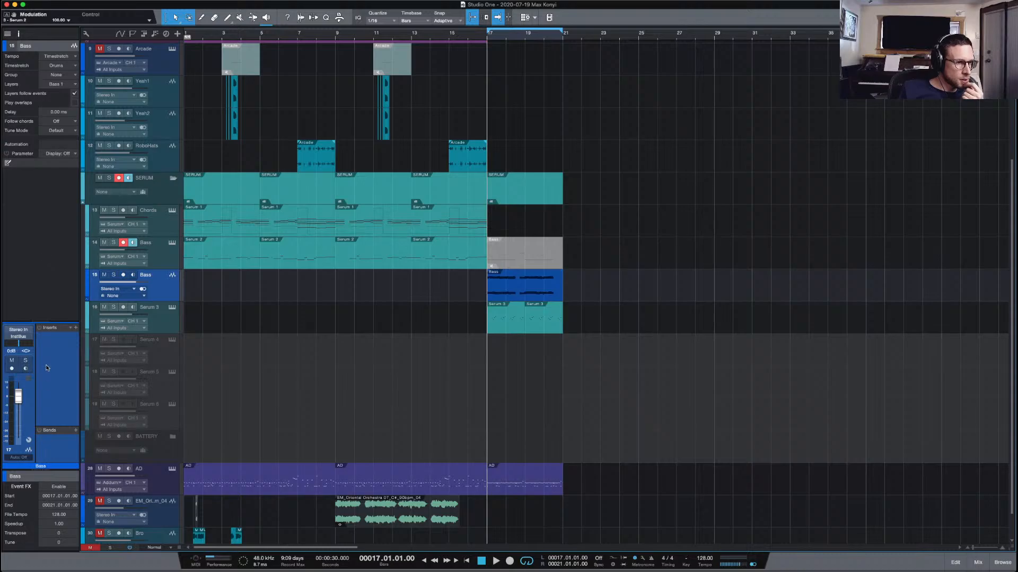
pyautogui.click(23, 337)
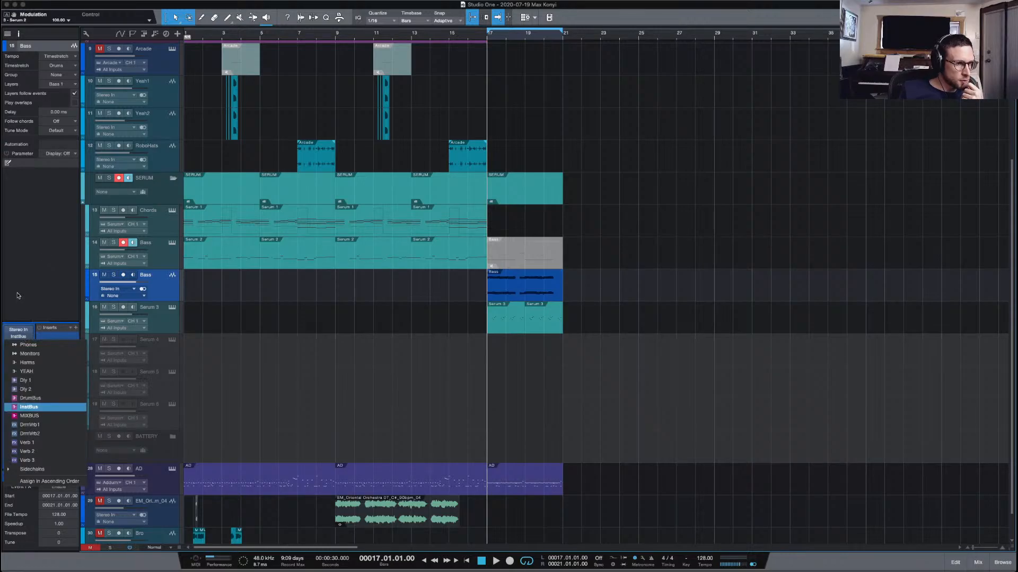
pyautogui.click(166, 289)
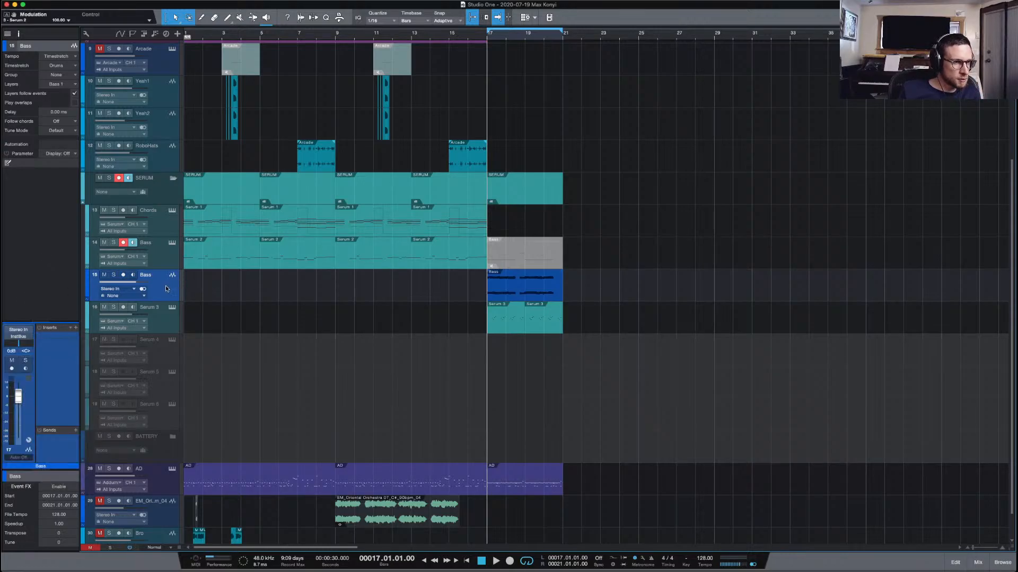
pyautogui.click(18, 34)
# Play the loop, solo the bounced Bass audio track, and stop playback
pyautogui.press('space')
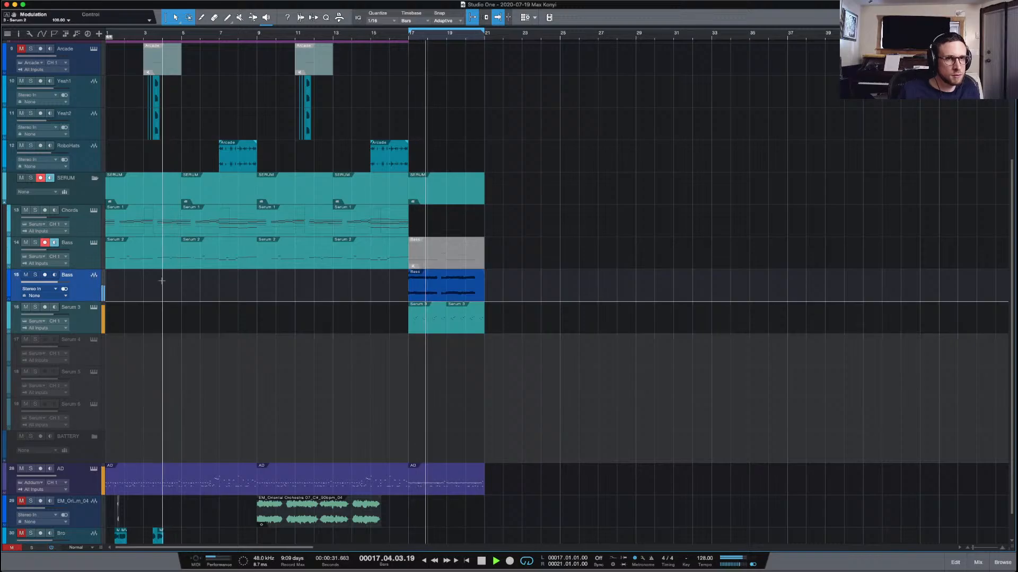
pyautogui.click(35, 275)
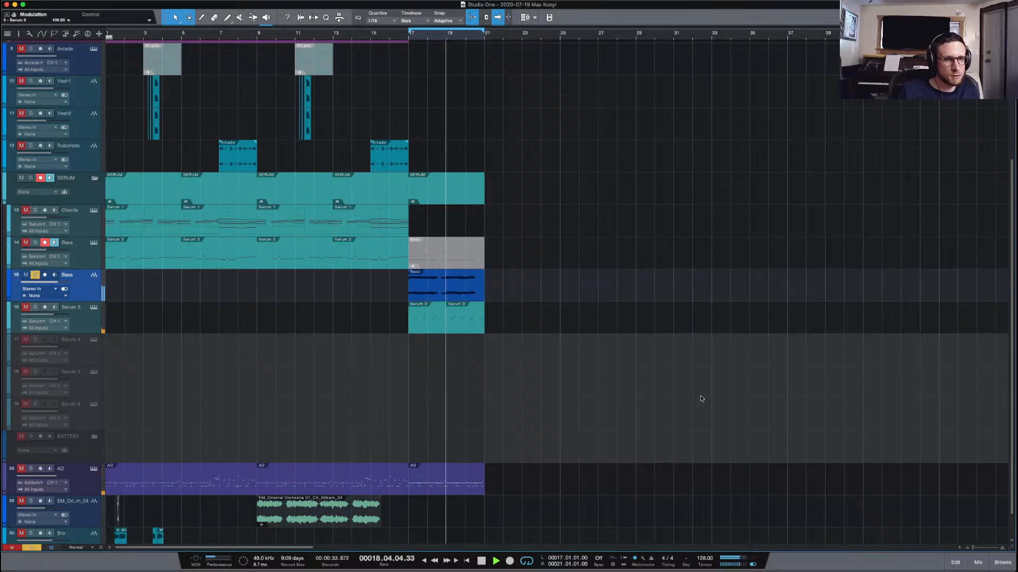
pyautogui.press('space')
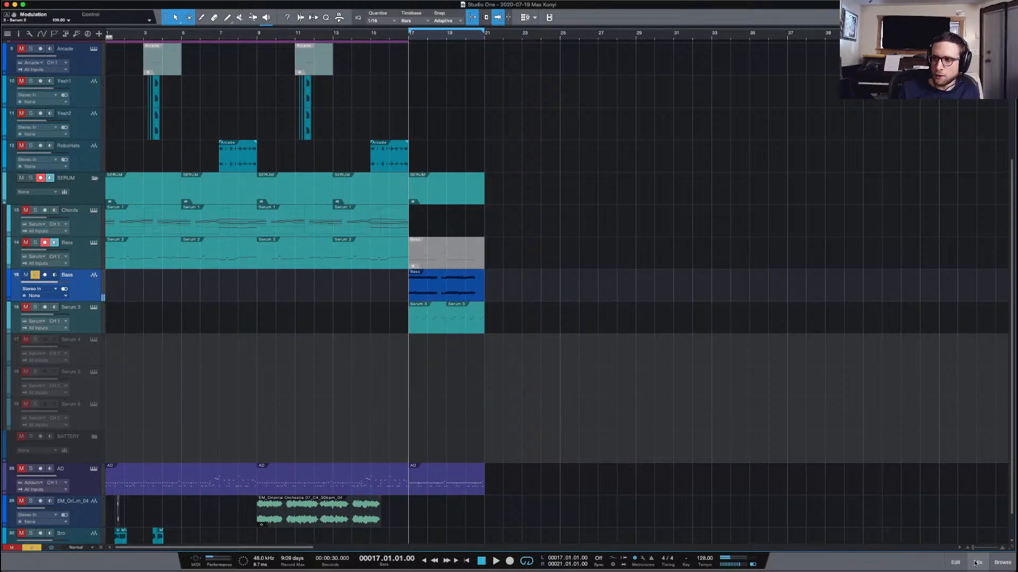
# Save the song and insert FabFilter Saturn on the bounced Bass track's mixer channel
pyautogui.click(978, 562)
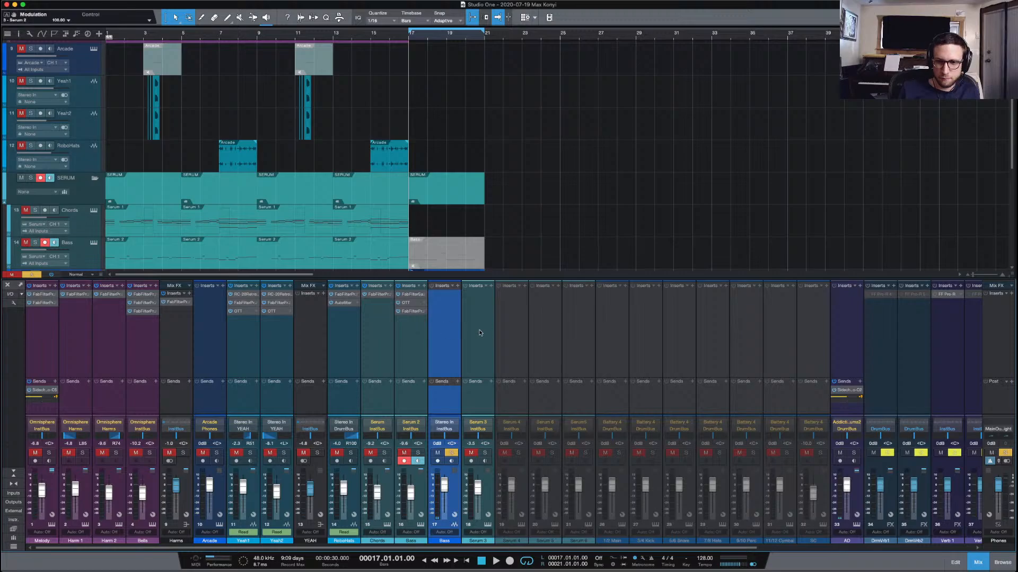
pyautogui.press('super+s')
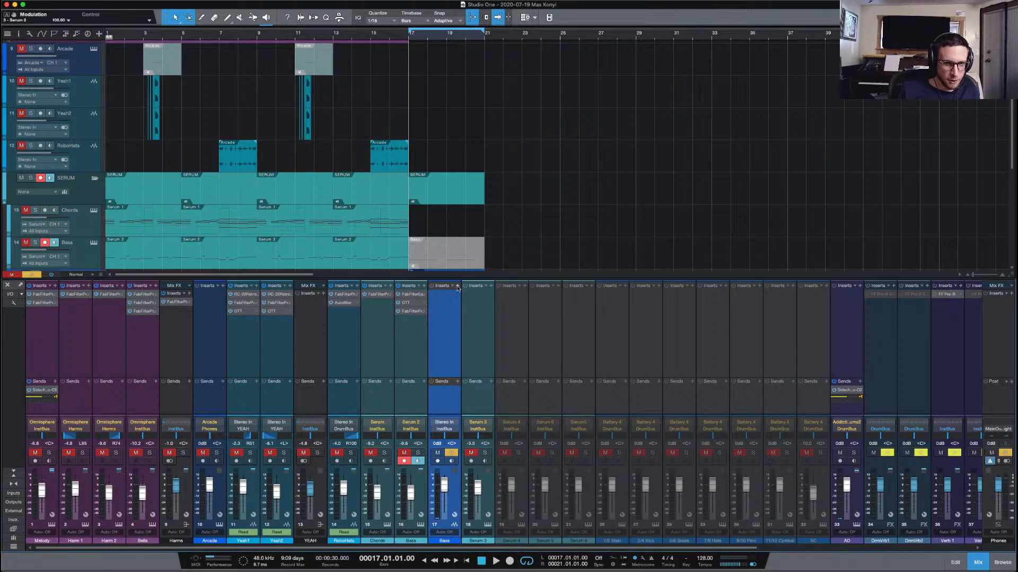
pyautogui.click(458, 288)
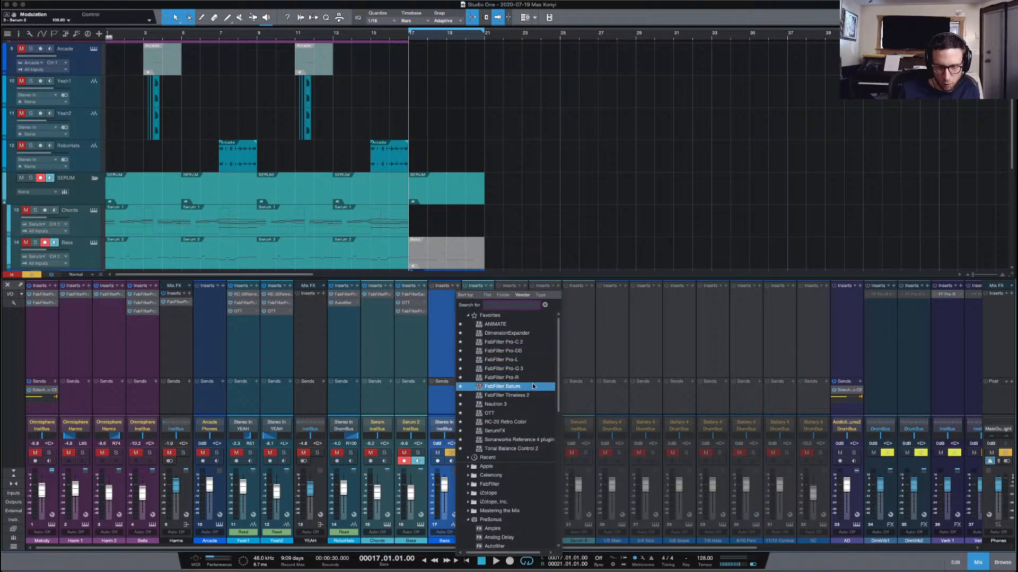
pyautogui.click(532, 387)
# Raise Saturn's Drive on the bounced bass while the soloed loop plays
pyautogui.press('space')
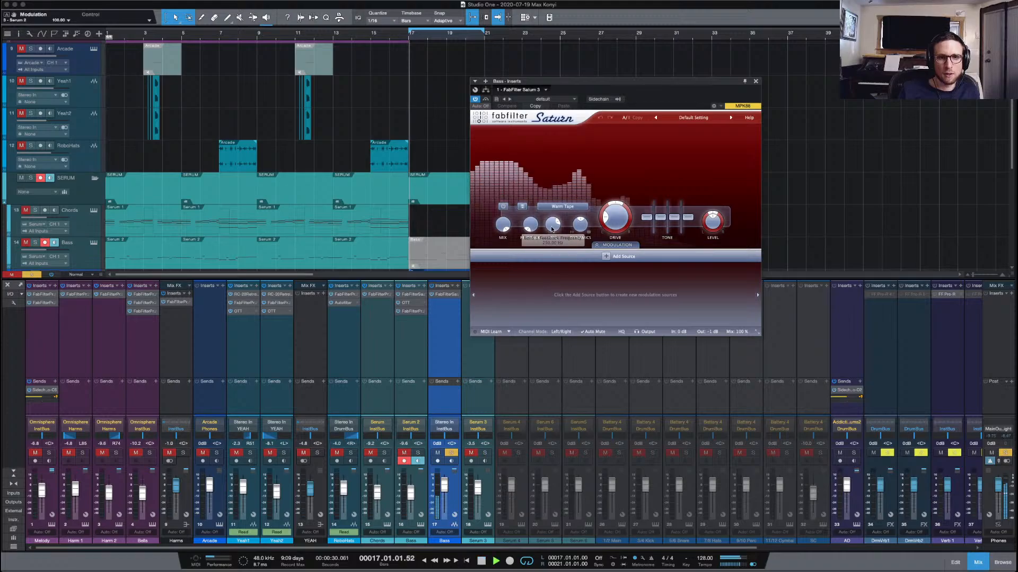
pyautogui.moveTo(614, 213); pyautogui.dragTo(638, 174)
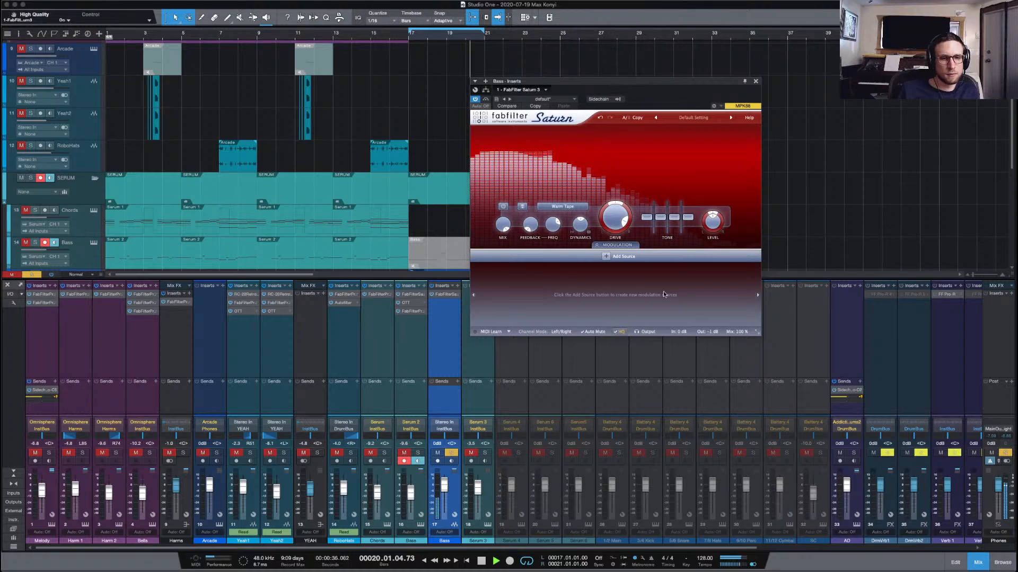
# Adjust Saturn's Feedback amount and Feedback Frequency on the bounced Bass while the soloed loop plays
pyautogui.click(532, 224)
pyautogui.scroll(3, 533, 225)
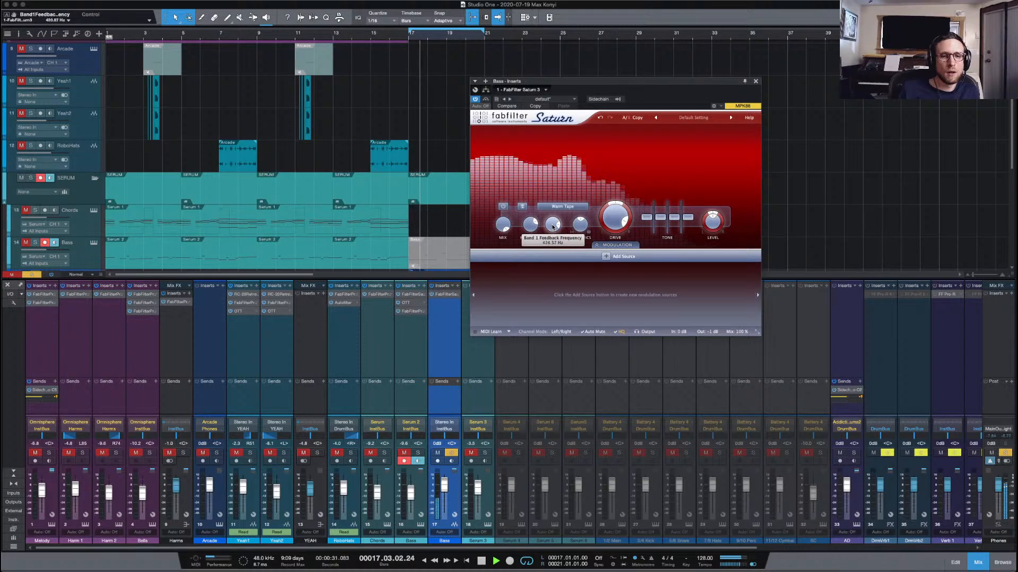
pyautogui.scroll(2, 553, 227)
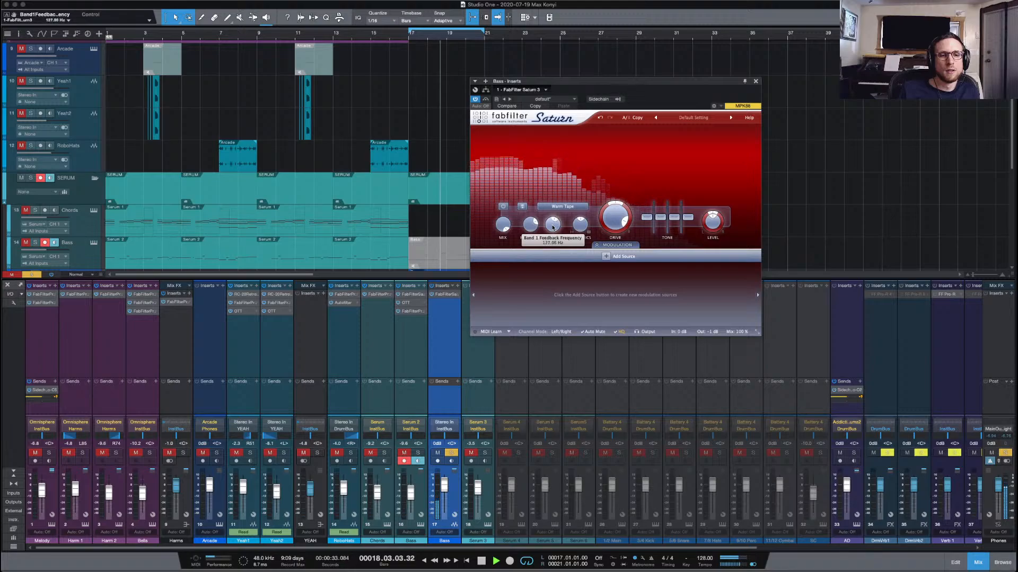
pyautogui.scroll(-1, 553, 233)
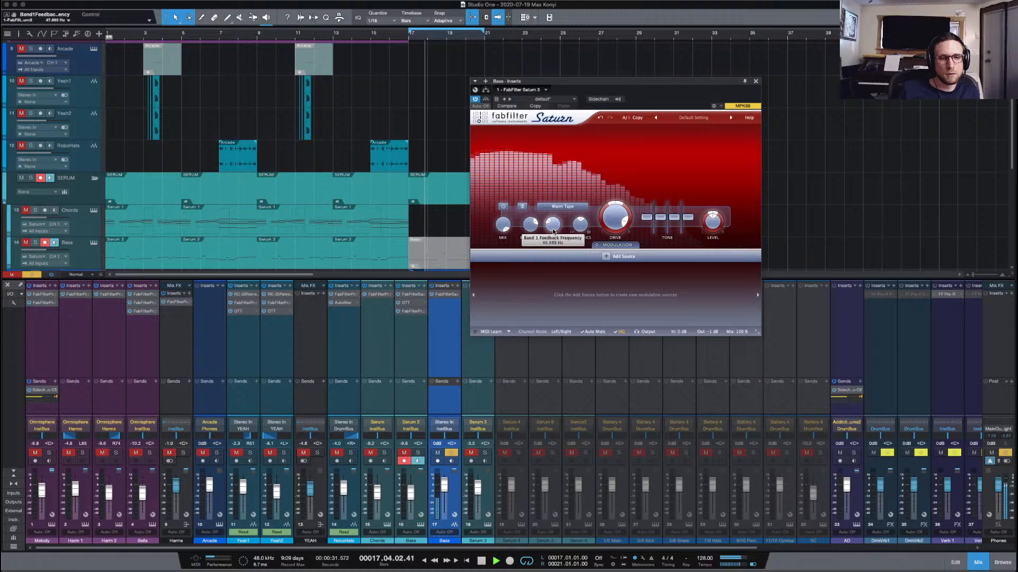
pyautogui.scroll(5, 553, 231)
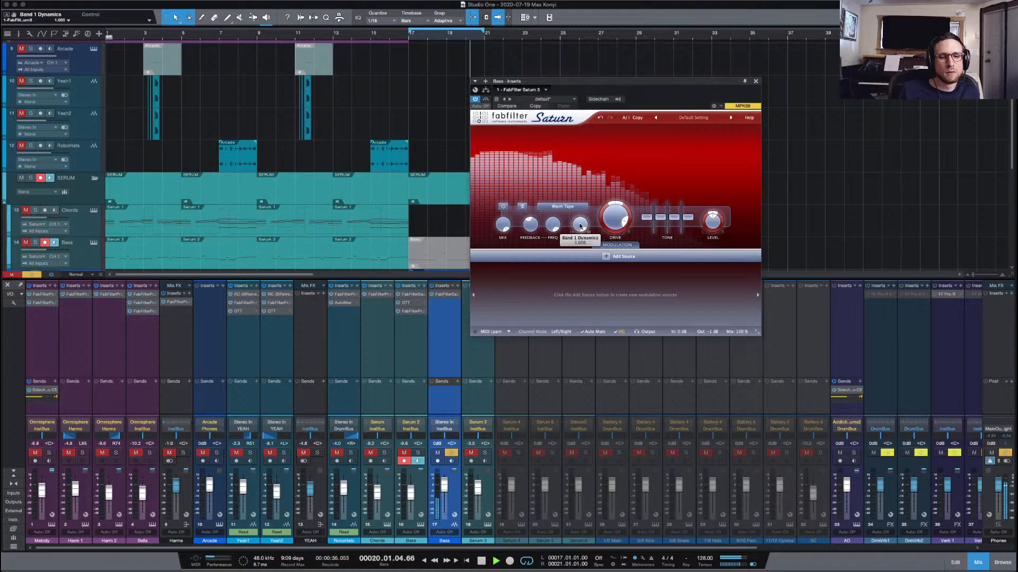
# Sweep Saturn's Dynamics down and back up, nudge the band's Mid tone slightly, and close the plug-in window
pyautogui.scroll(-3, 580, 226)
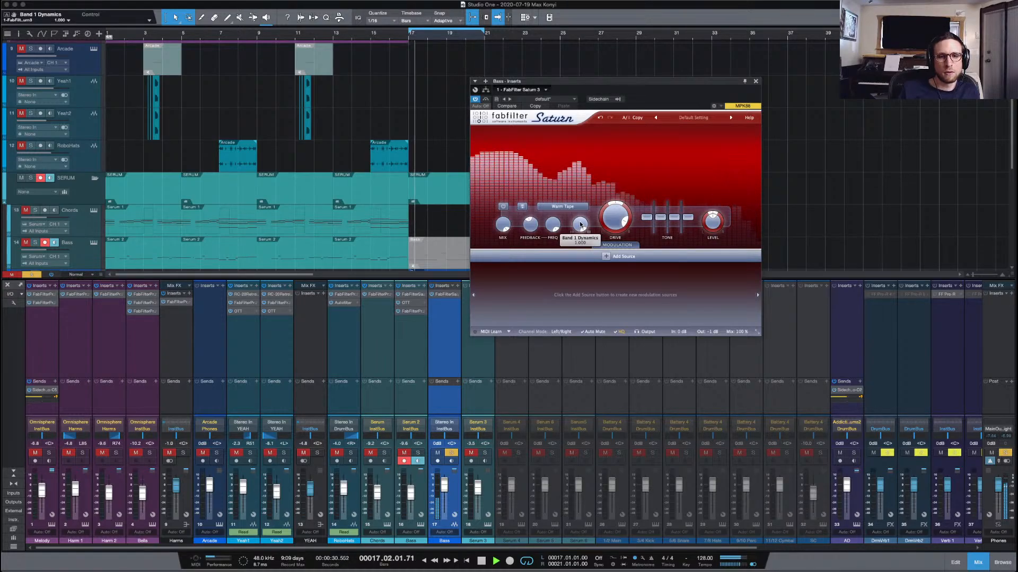
pyautogui.scroll(-10, 580, 225)
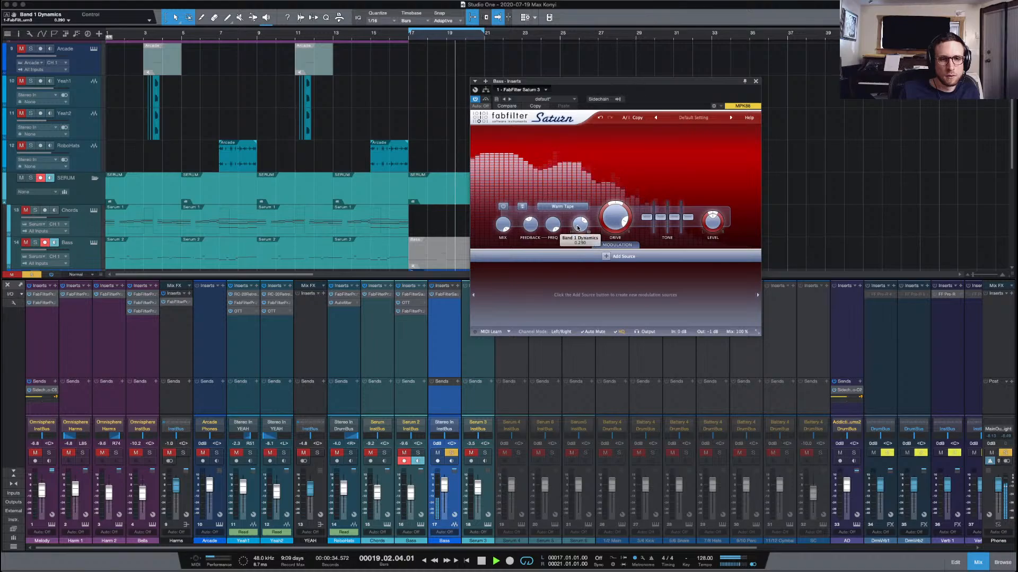
pyautogui.scroll(9, 579, 226)
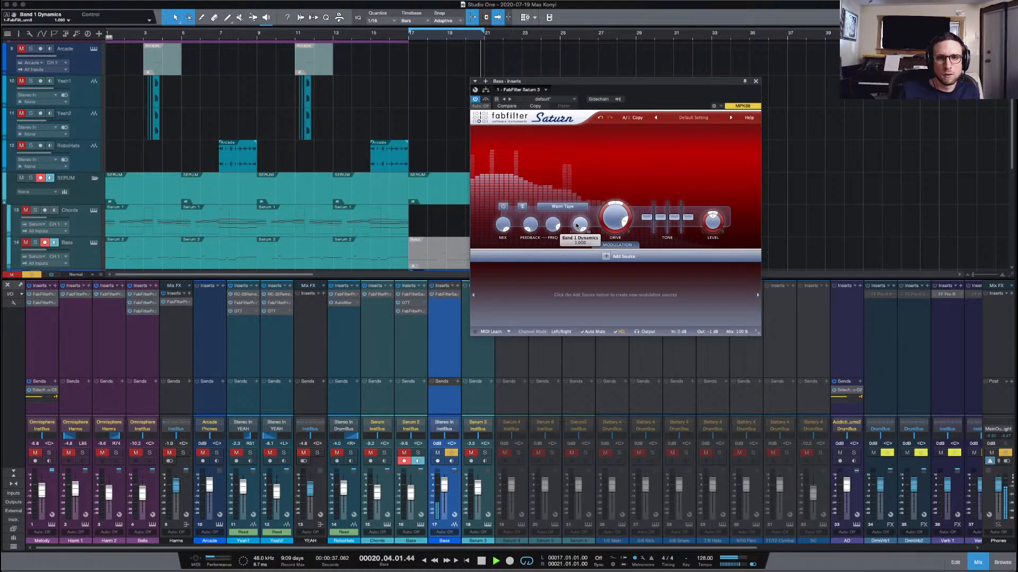
pyautogui.moveTo(660, 217); pyautogui.dragTo(662, 219)
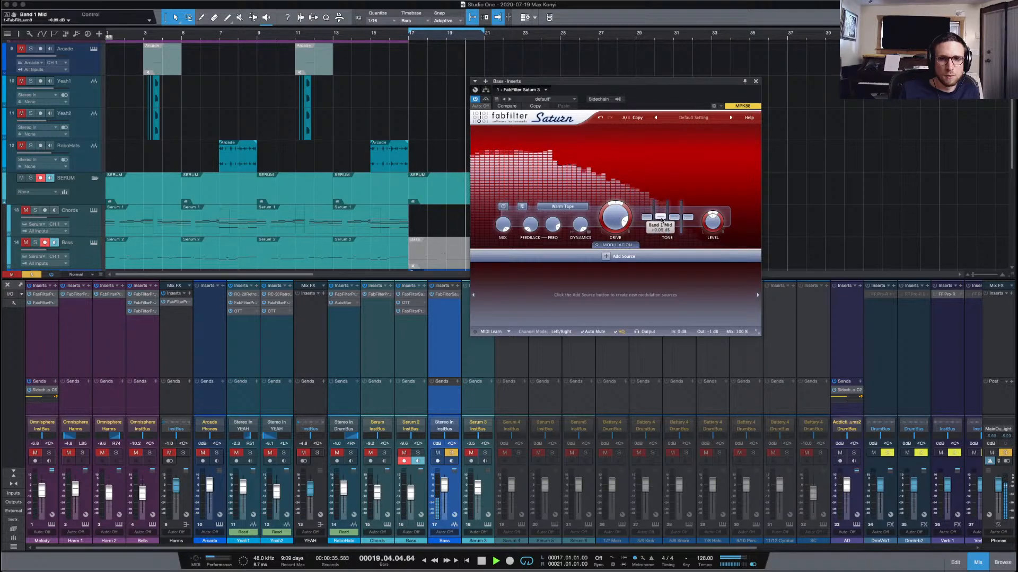
pyautogui.click(755, 81)
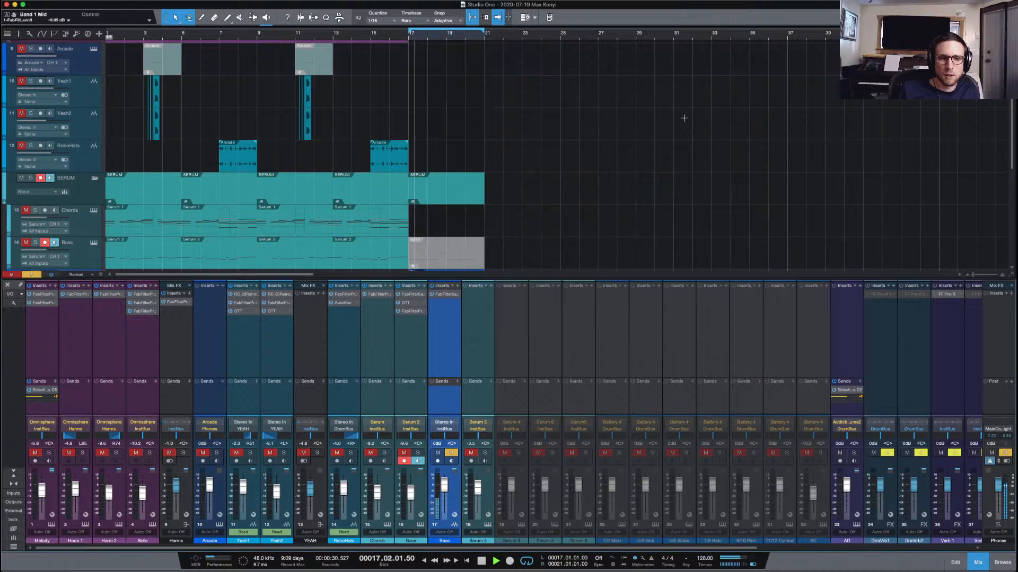
# Insert OTT after Saturn on the bounced Bass channel and lower its low-band gain to about 142 %, closing its window
pyautogui.click(457, 287)
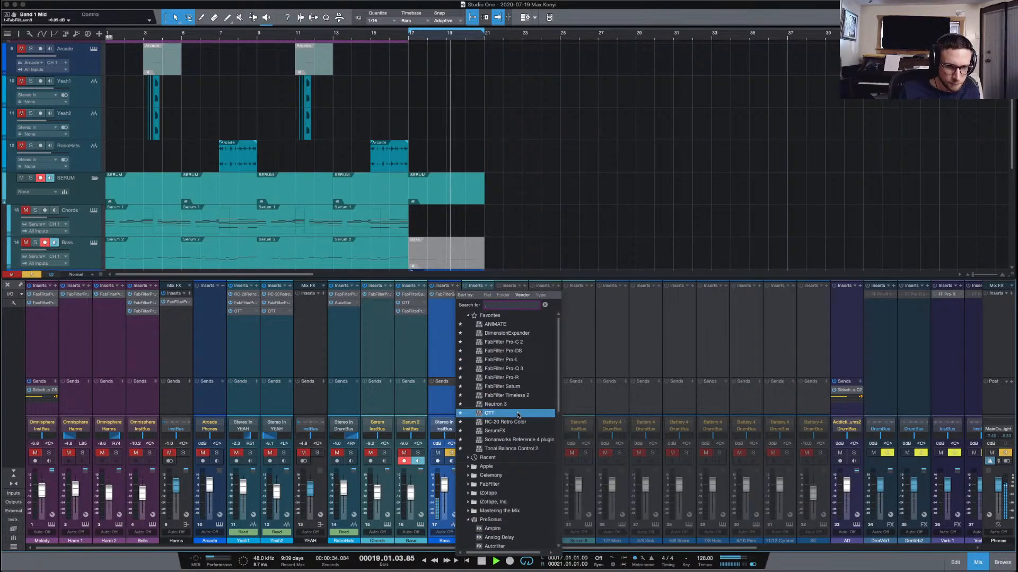
pyautogui.click(514, 415)
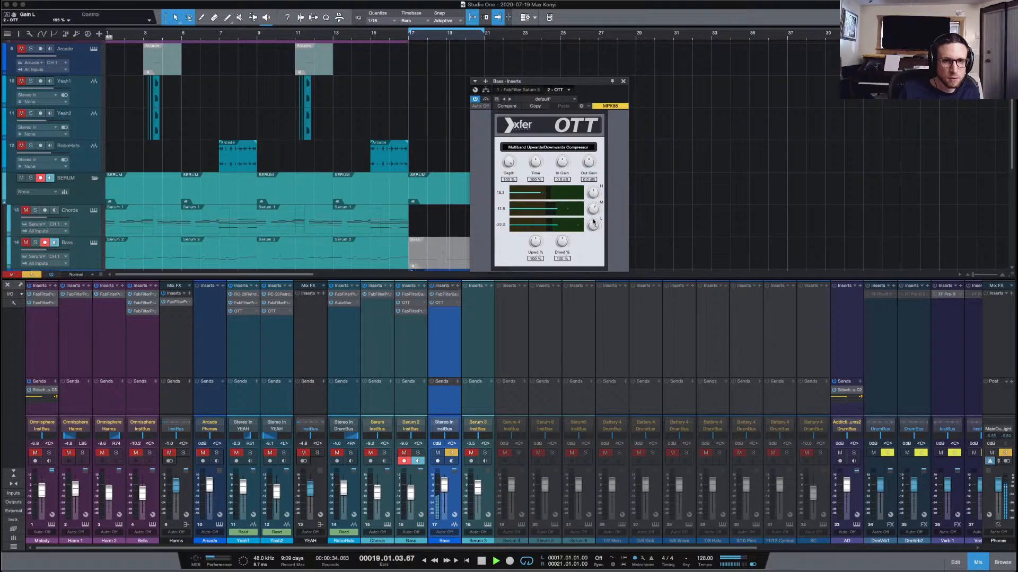
pyautogui.moveTo(593, 227); pyautogui.dragTo(591, 243)
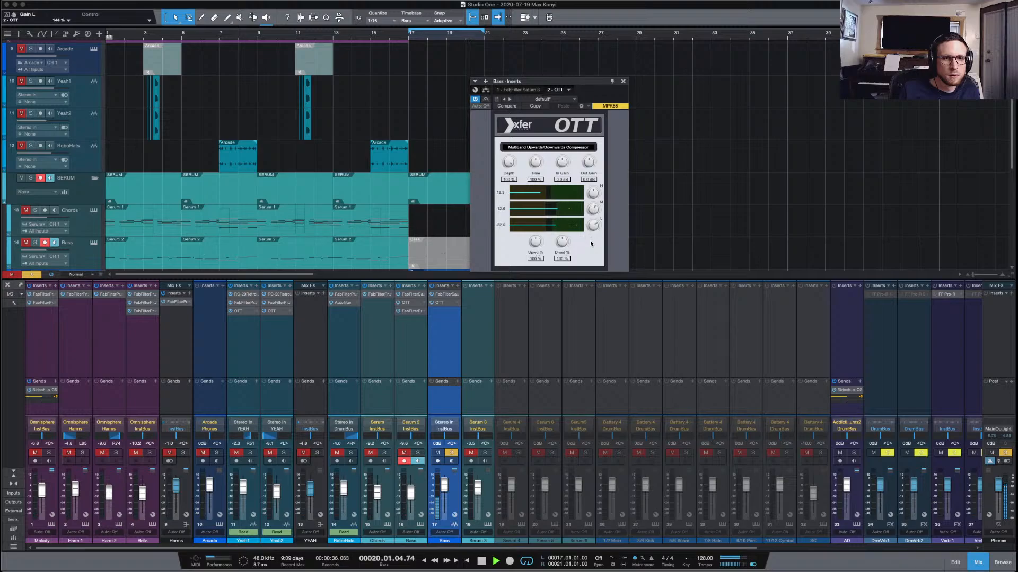
pyautogui.click(623, 82)
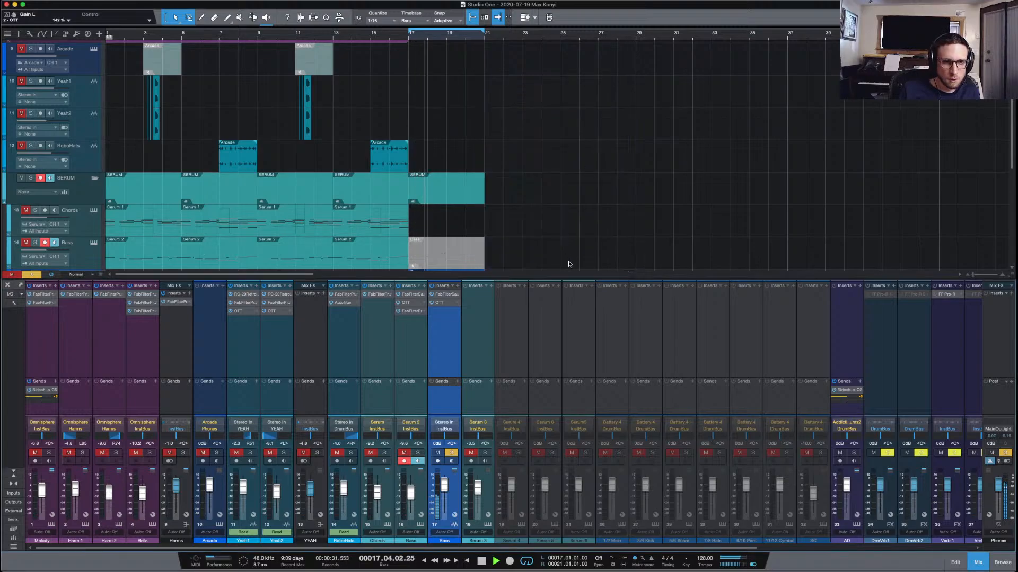
# Insert Autofilter after OTT on the bounced Bass channel from the recently used effects and reposition its window
pyautogui.click(457, 286)
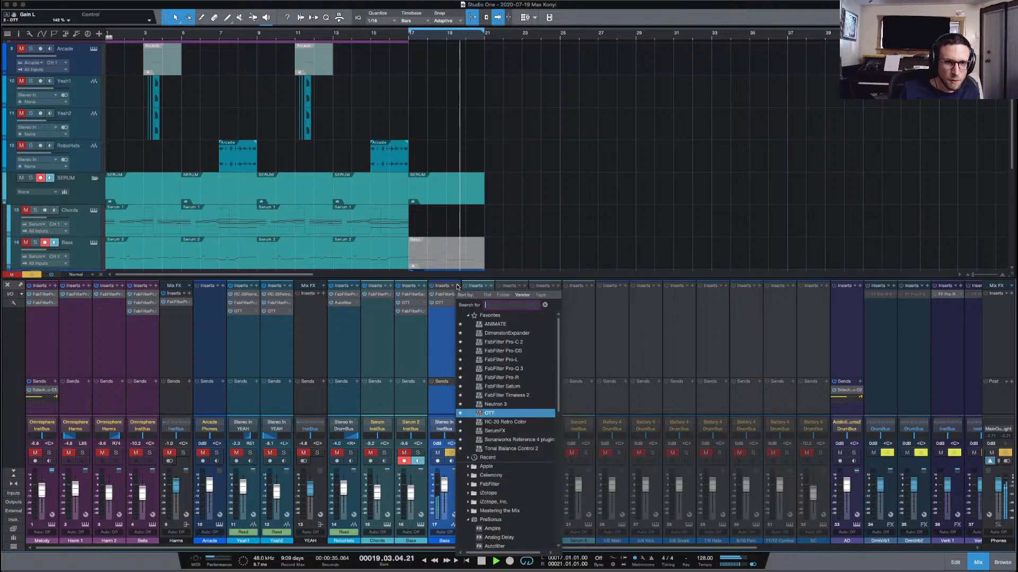
pyautogui.doubleClick(527, 457)
pyautogui.scroll(-2, 529, 478)
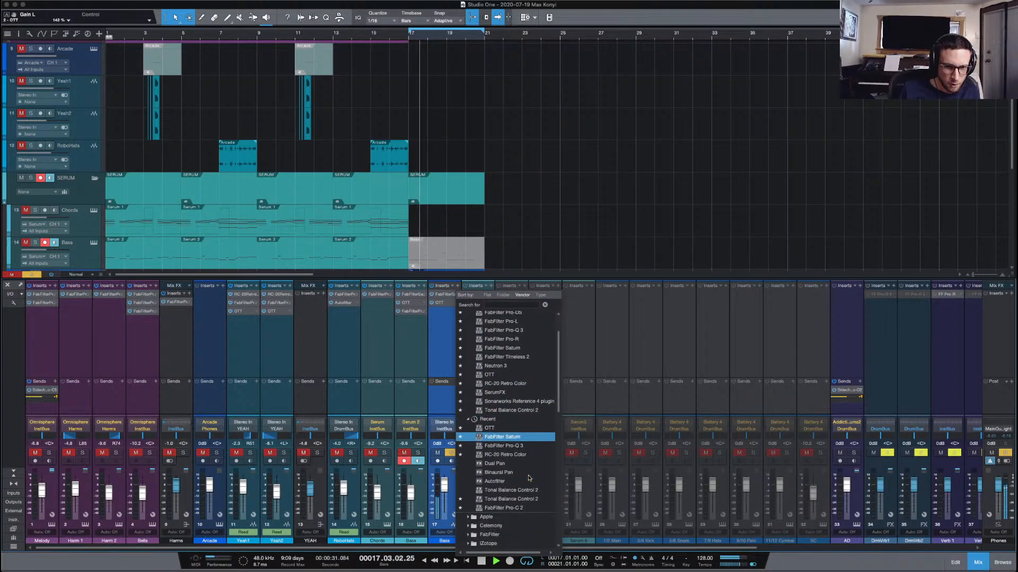
pyautogui.scroll(-1, 528, 477)
pyautogui.click(533, 450)
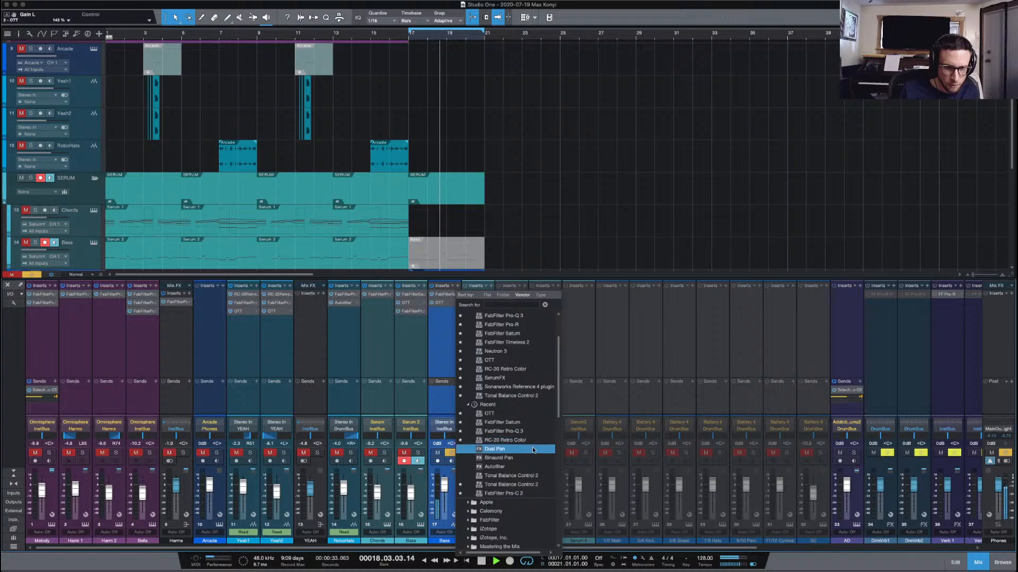
pyautogui.doubleClick(532, 467)
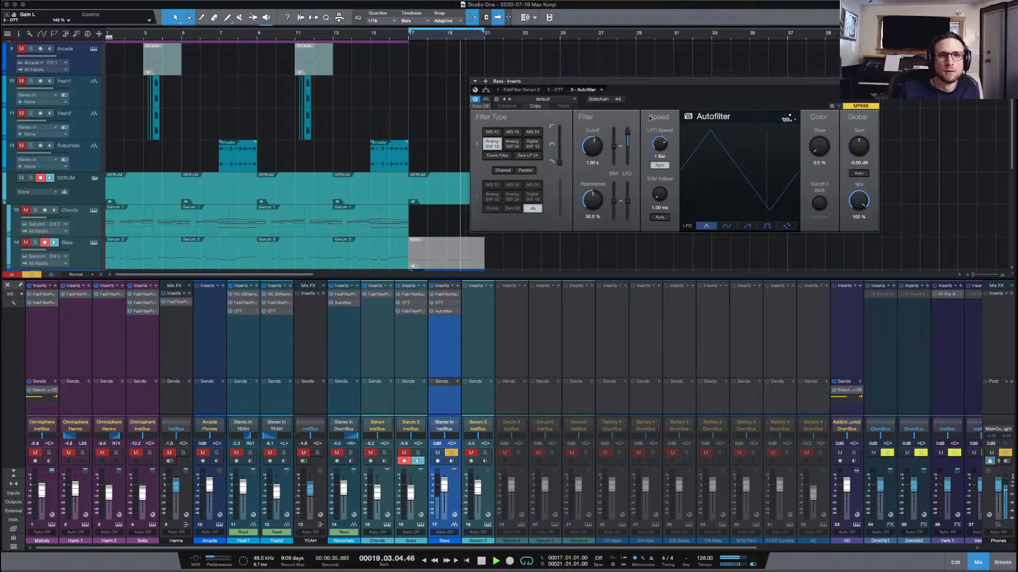
pyautogui.moveTo(649, 81); pyautogui.dragTo(576, 81)
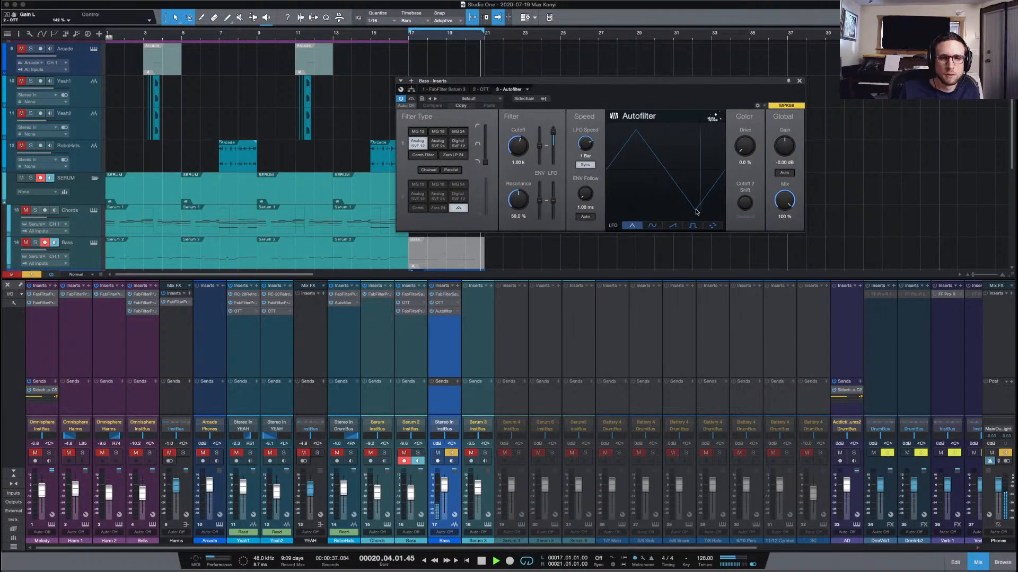
# Give Autofilter an unsynced sine LFO at 0.68 Hz, with Resonance at 0.1 % and Drive at 100 %
pyautogui.click(654, 226)
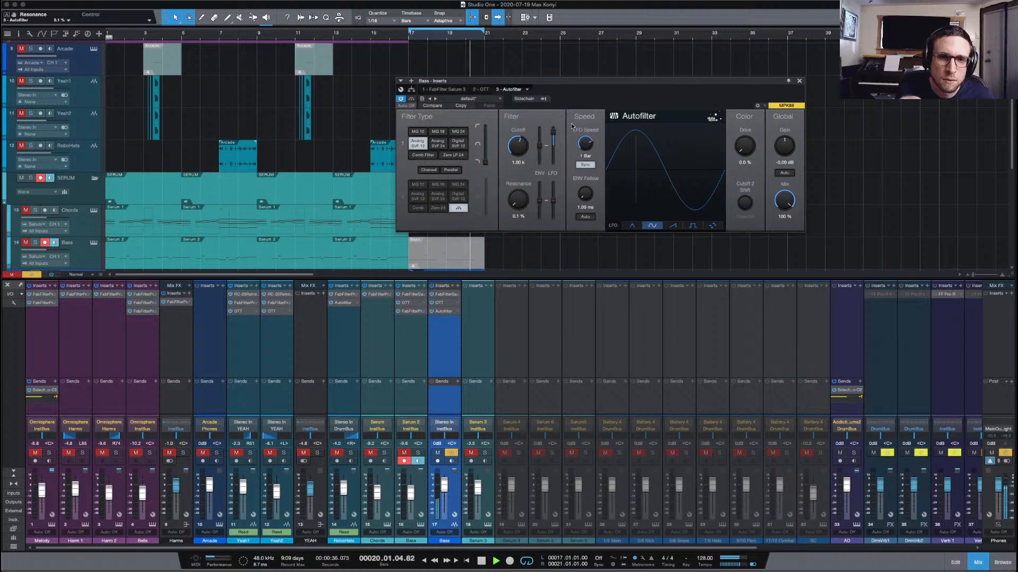
pyautogui.moveTo(586, 154); pyautogui.dragTo(586, 169)
pyautogui.click(585, 166)
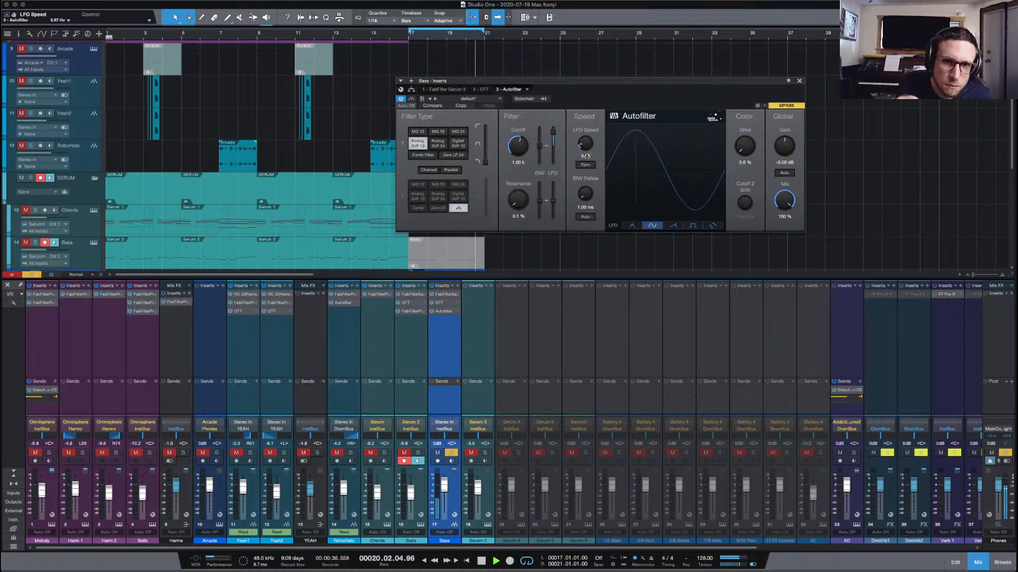
pyautogui.moveTo(586, 157); pyautogui.dragTo(586, 150)
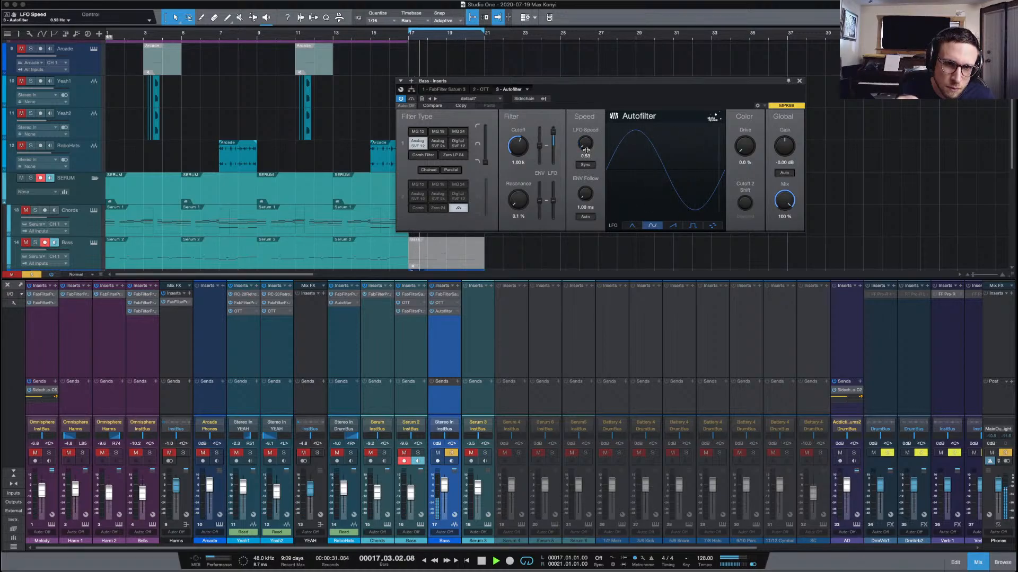
pyautogui.scroll(3, 586, 150)
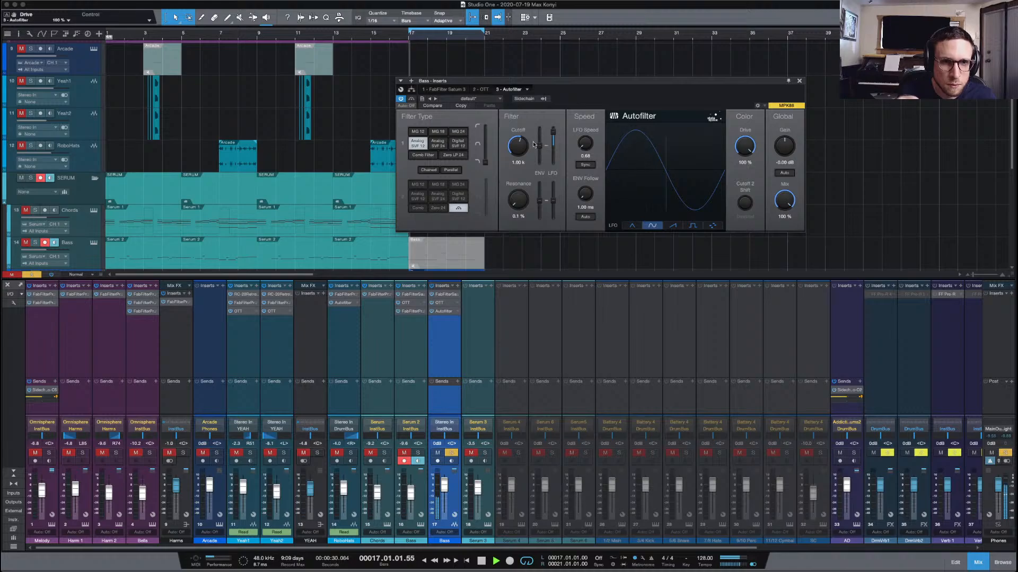
# Switch Autofilter's first filter to MG 18, with LFO-to-Cutoff modulation at 100 % and Cutoff at about 2.36 kHz
pyautogui.click(438, 143)
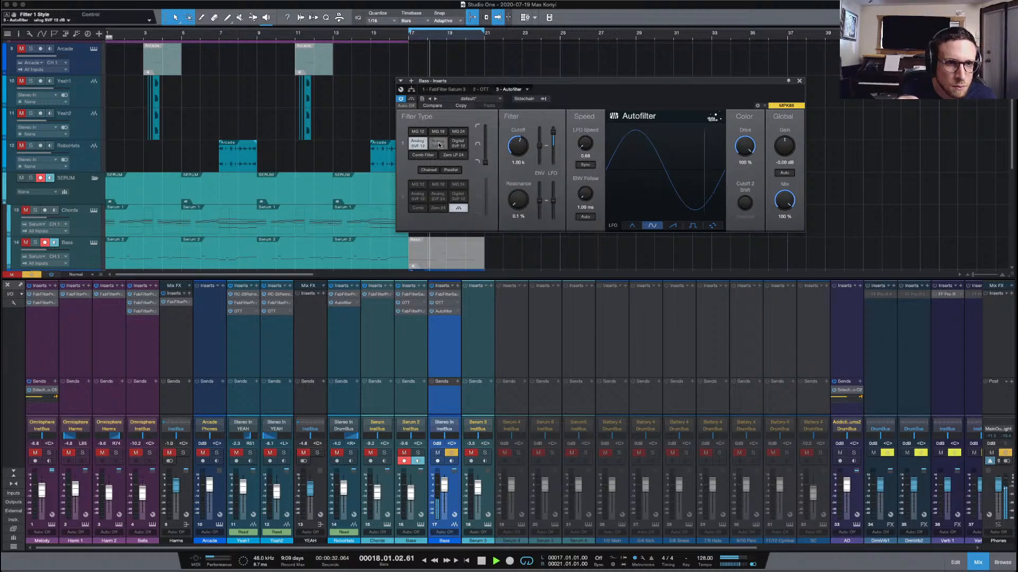
pyautogui.click(438, 132)
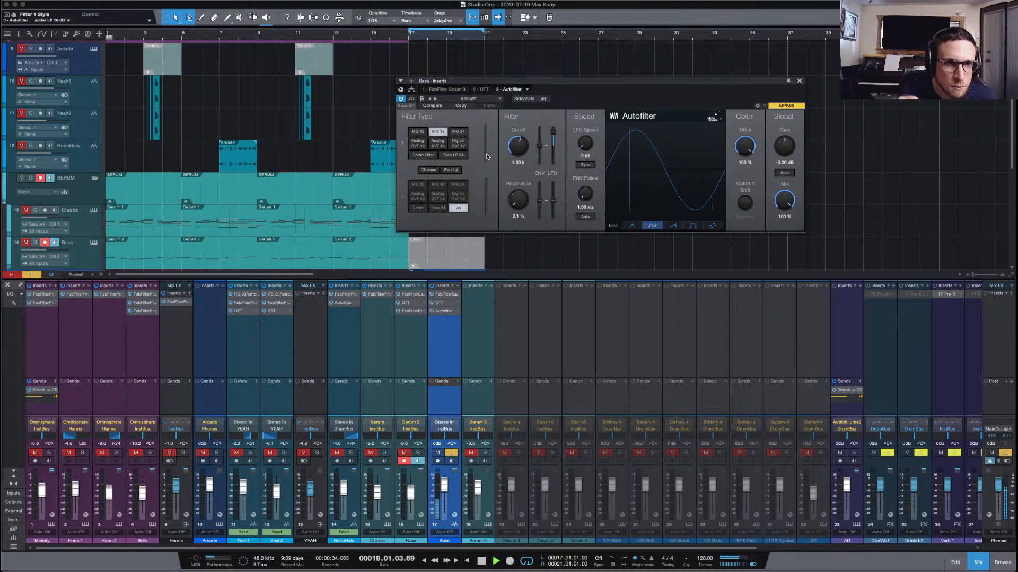
pyautogui.moveTo(520, 149); pyautogui.dragTo(525, 132)
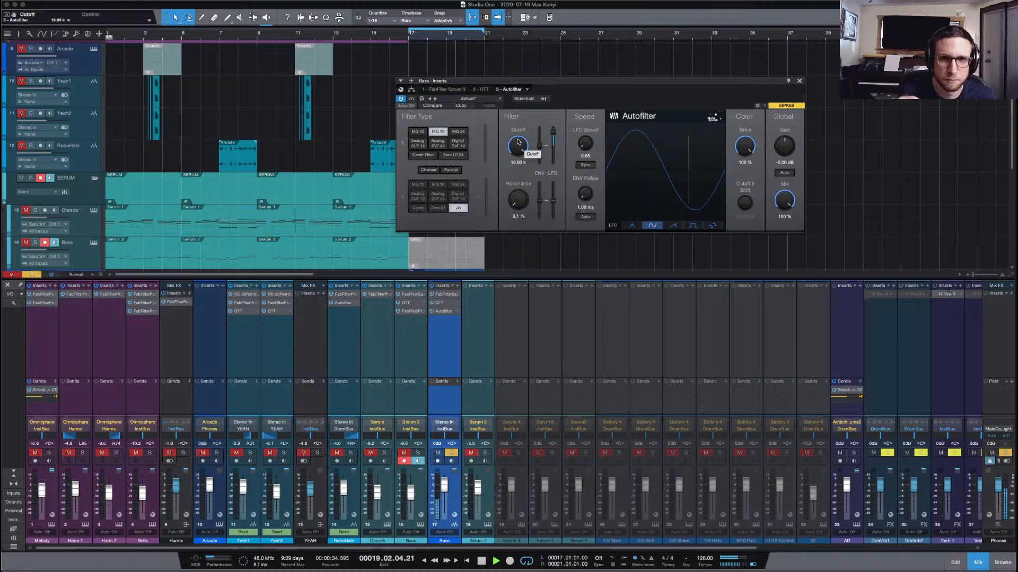
pyautogui.moveTo(518, 141)
pyautogui.mouseDown()
pyautogui.moveTo(516, 200)
pyautogui.moveTo(519, 160)
pyautogui.mouseUp()
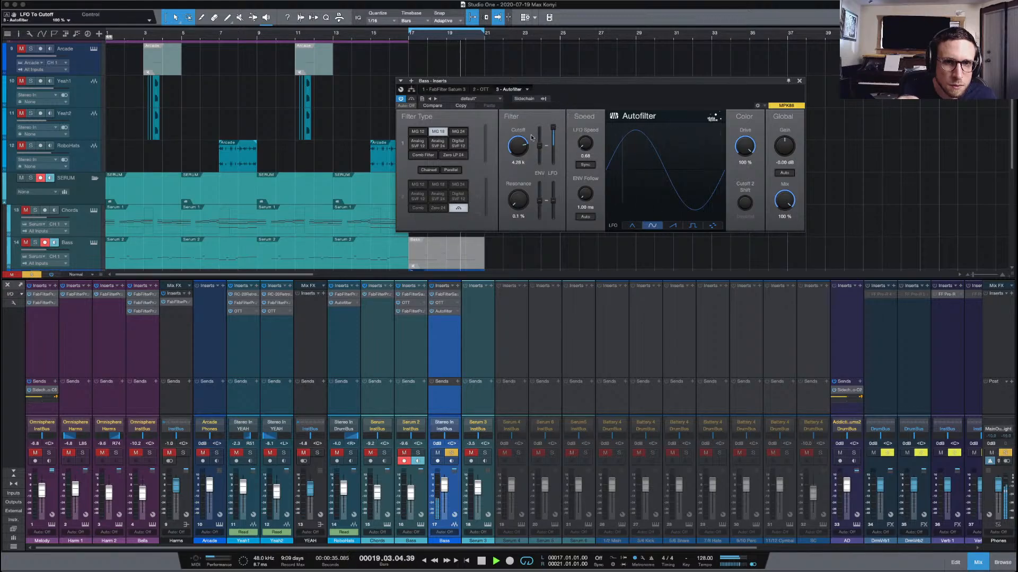
pyautogui.scroll(3, 517, 142)
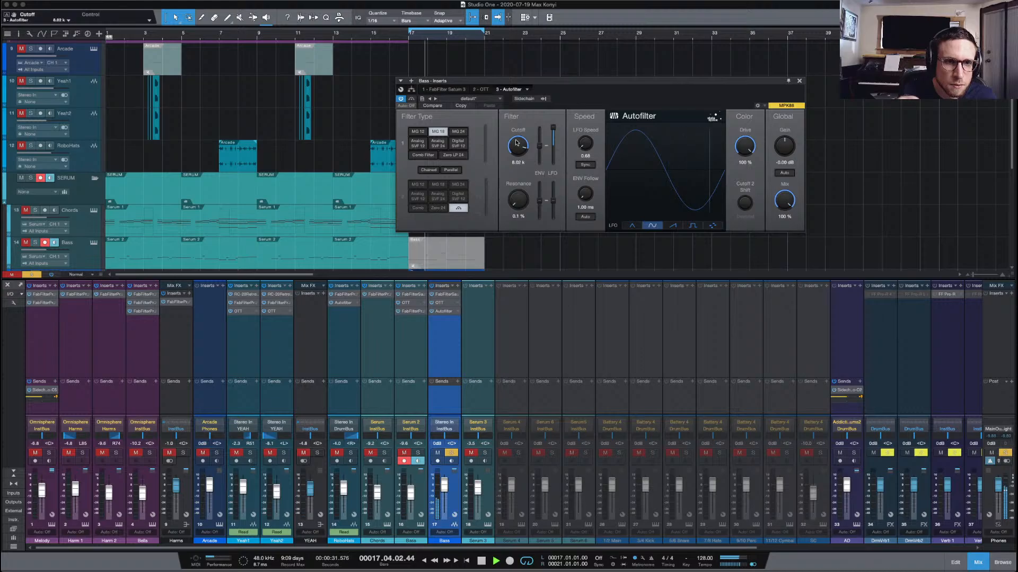
pyautogui.moveTo(517, 142); pyautogui.dragTo(512, 159)
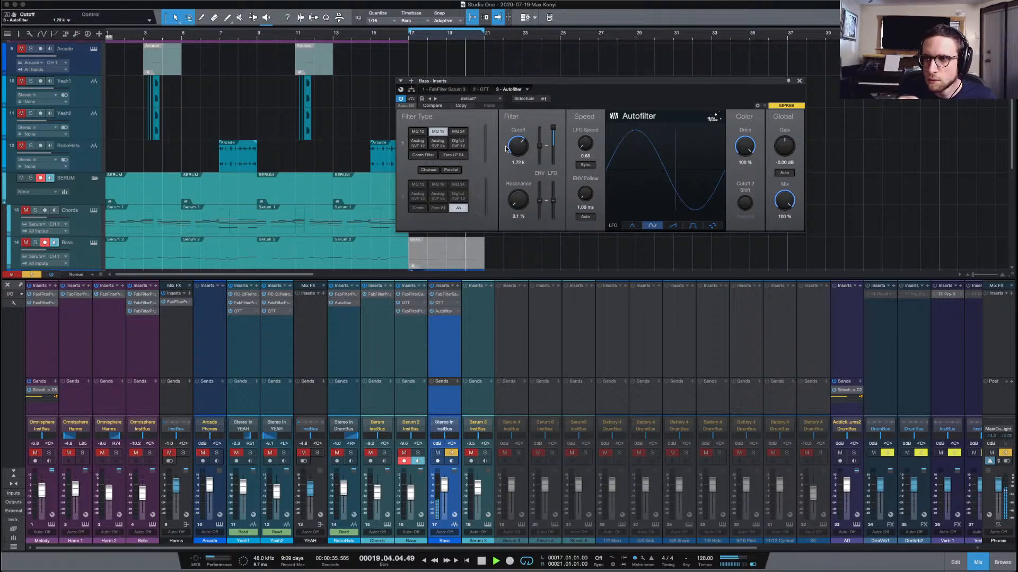
pyautogui.moveTo(514, 150); pyautogui.dragTo(515, 145)
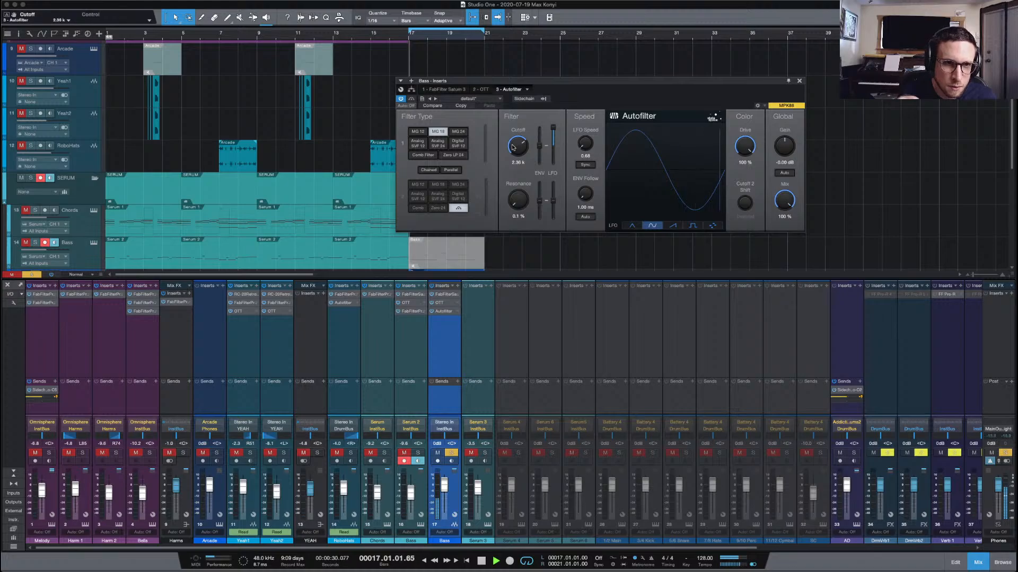
# Change the first filter to Comb Filter, raise Resonance to about 46 %, and slow the LFO Speed to 0.10 Hz
pyautogui.click(431, 156)
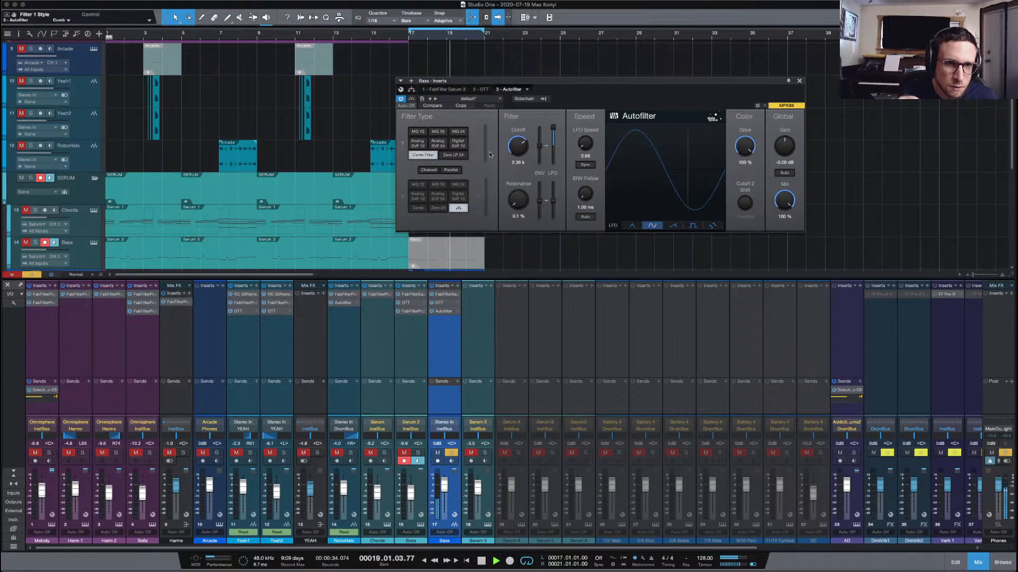
pyautogui.moveTo(520, 200)
pyautogui.mouseDown()
pyautogui.moveTo(523, 144)
pyautogui.moveTo(517, 206)
pyautogui.mouseUp()
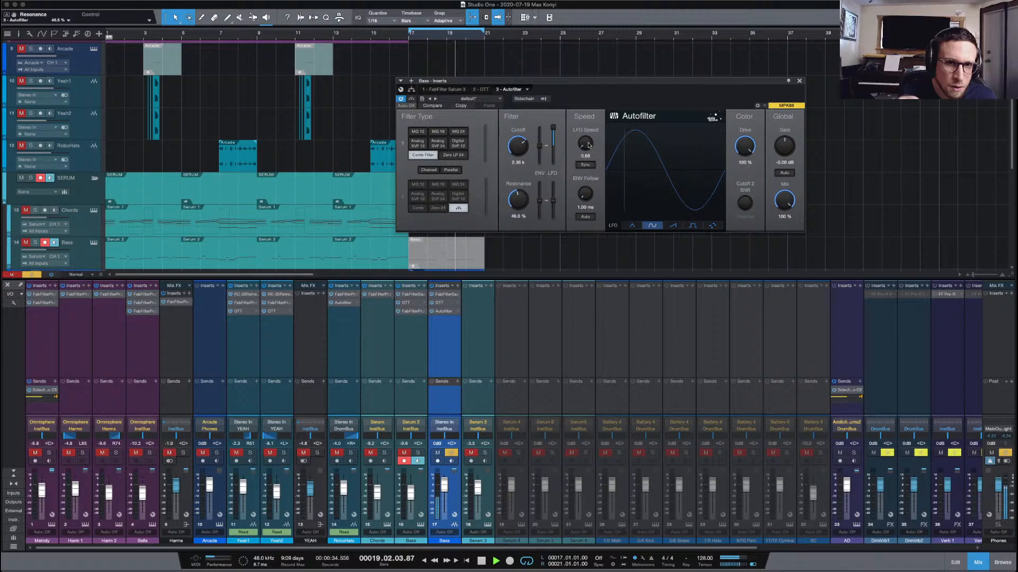
pyautogui.moveTo(585, 142); pyautogui.dragTo(585, 144)
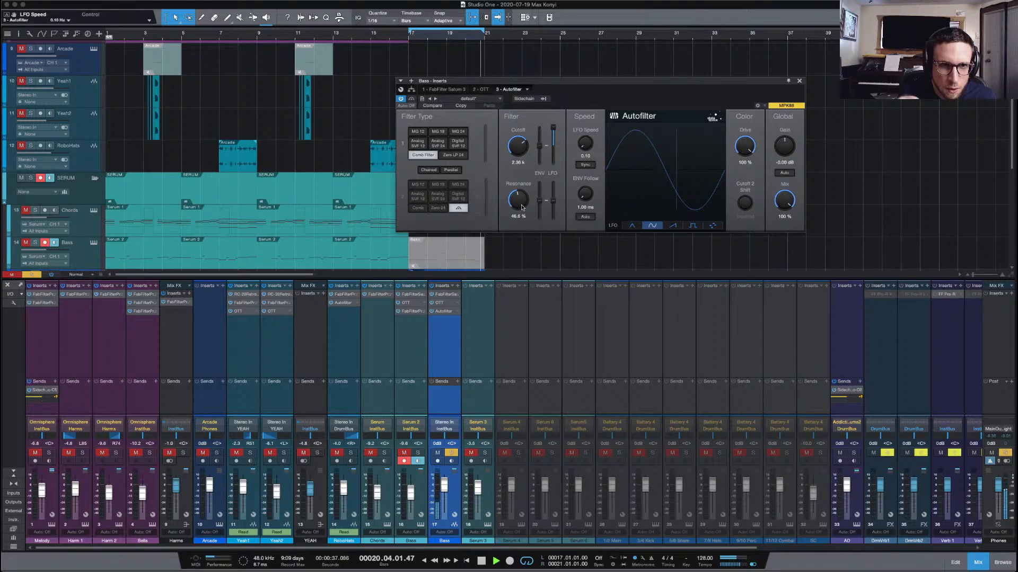
# Compare Zero LP 24 against Comb Filter for the first filter, keep Comb Filter, and chain an MG 18 second filter
pyautogui.click(456, 156)
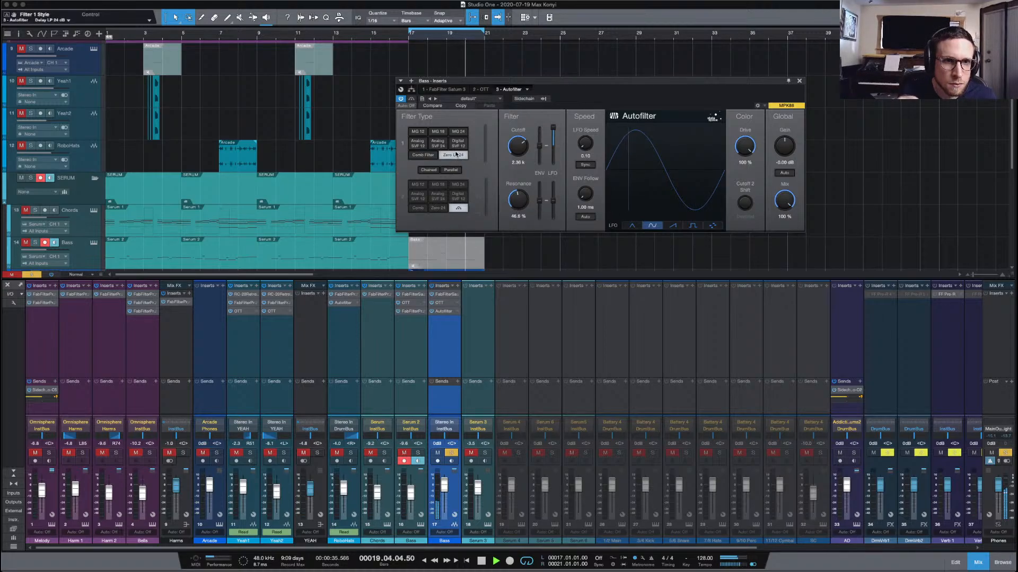
pyautogui.click(425, 155)
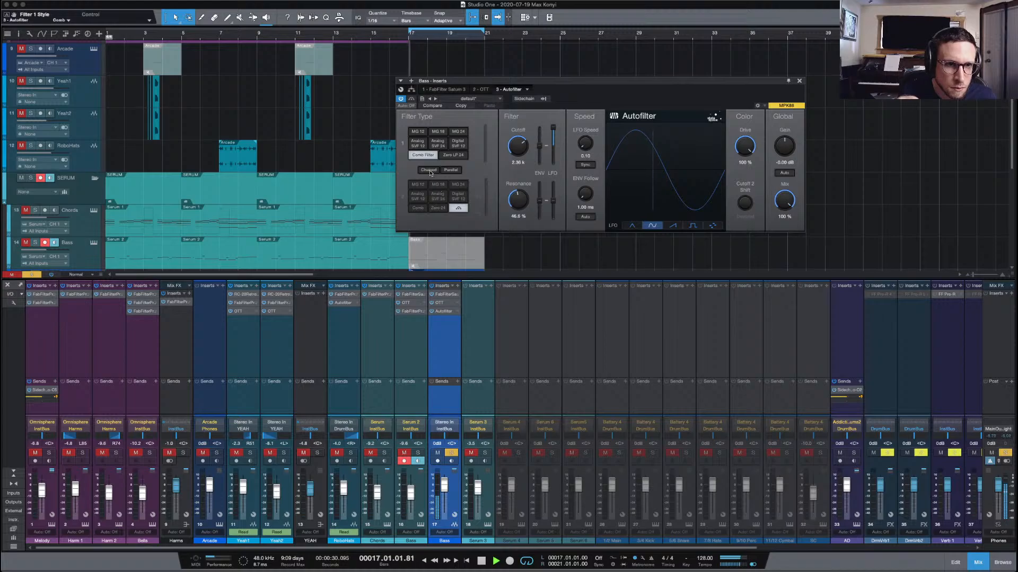
pyautogui.click(429, 170)
pyautogui.click(438, 185)
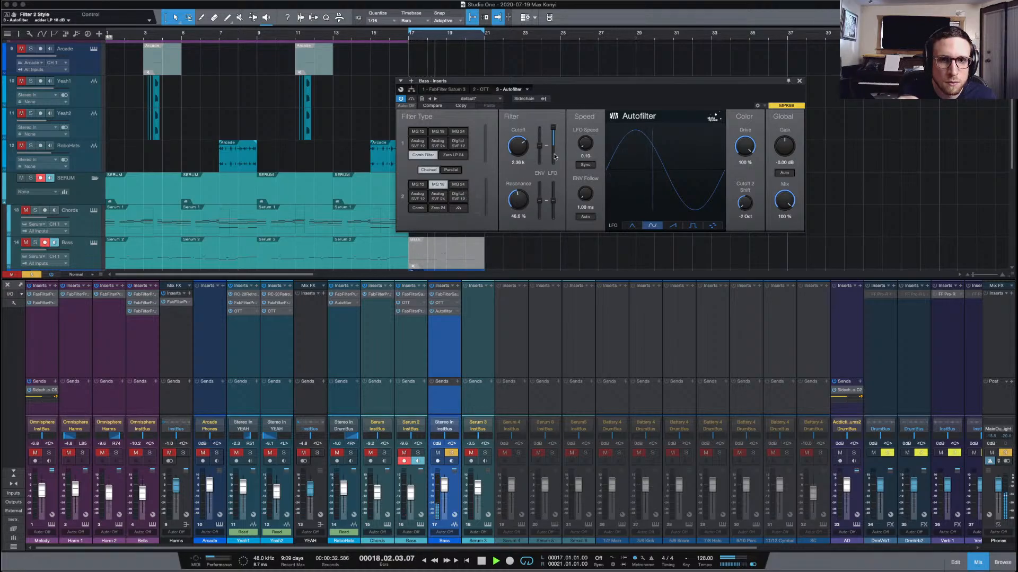
# Lower Autofilter's Resonance to about 43 %, try LFO-to-Resonance modulation at 100 % before reducing it, and speed up the LFO
pyautogui.moveTo(522, 194); pyautogui.dragTo(553, 192)
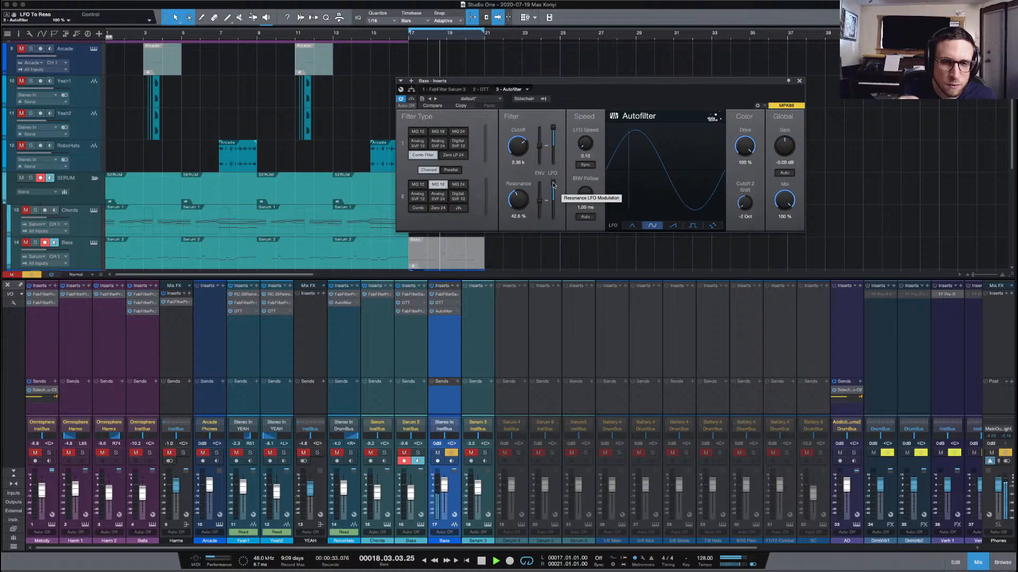
pyautogui.moveTo(554, 184); pyautogui.dragTo(554, 201)
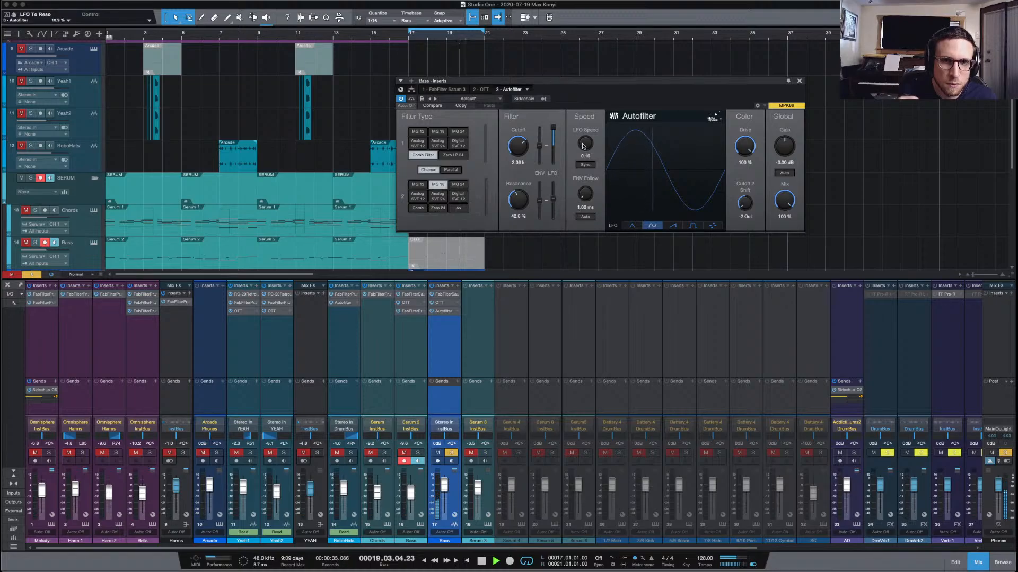
pyautogui.moveTo(586, 142); pyautogui.dragTo(587, 144)
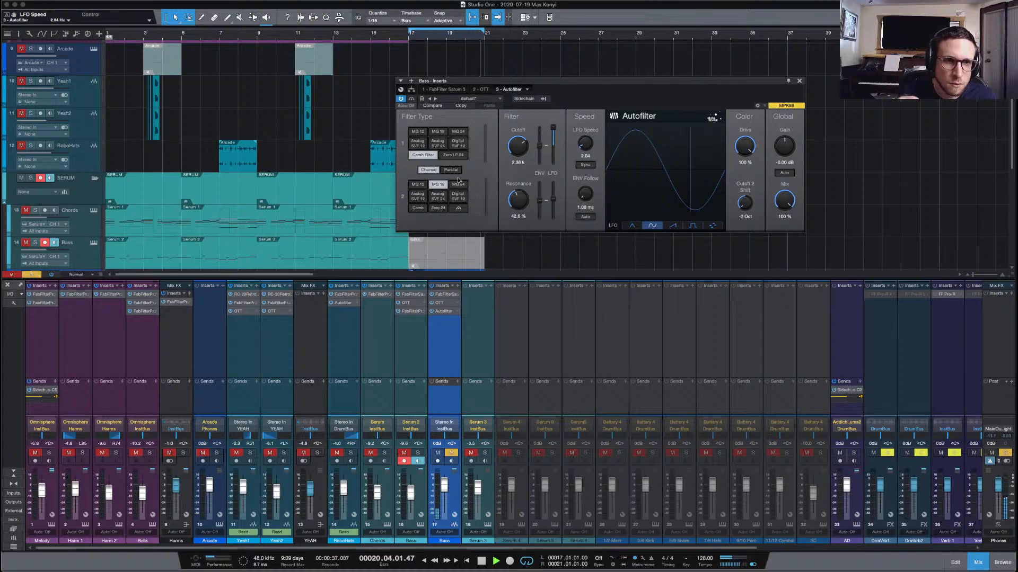
# Run Autofilter's two filters in Parallel with LFO Speed at 0.55 Hz and Cutoff 2 Shift at about -0.53 st, comparing against bypass
pyautogui.click(449, 171)
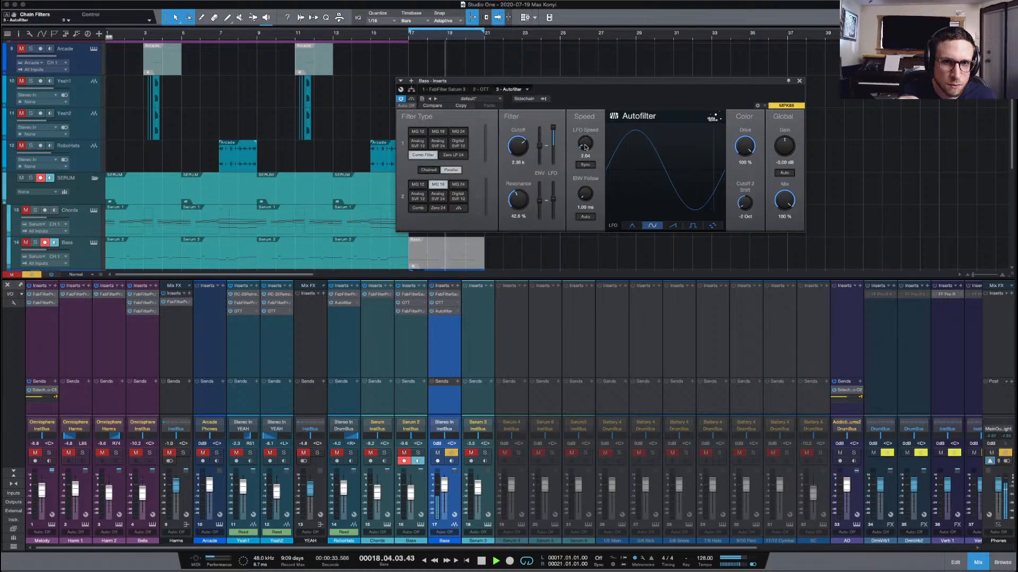
pyautogui.moveTo(585, 148); pyautogui.dragTo(584, 150)
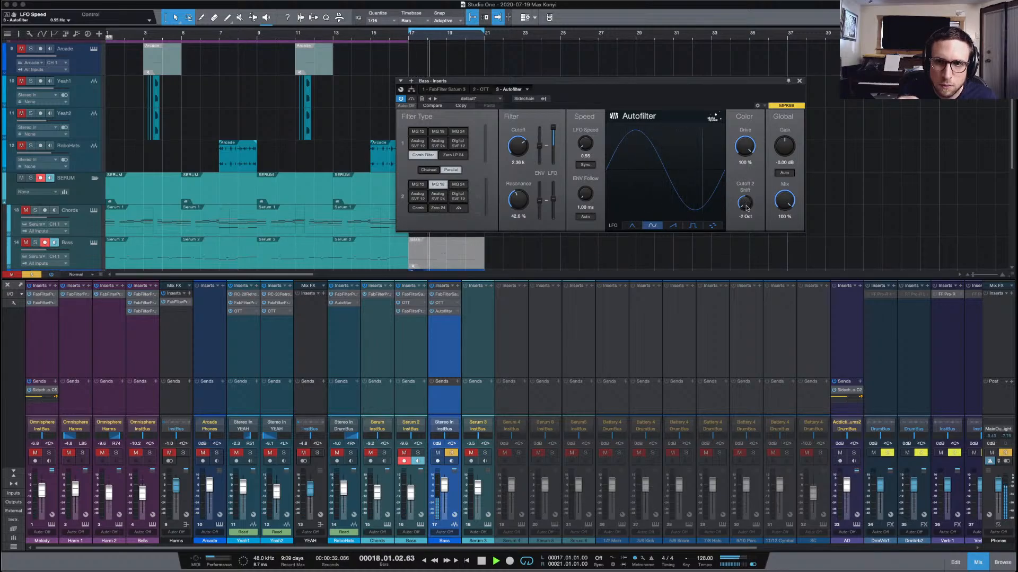
pyautogui.moveTo(746, 198); pyautogui.dragTo(752, 175)
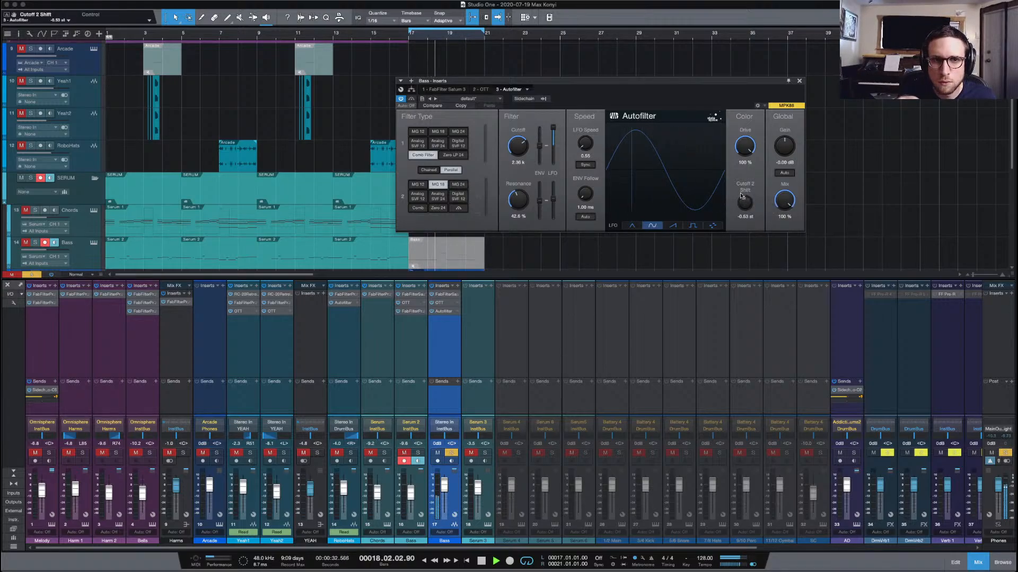
pyautogui.click(401, 98)
pyautogui.click(401, 98)
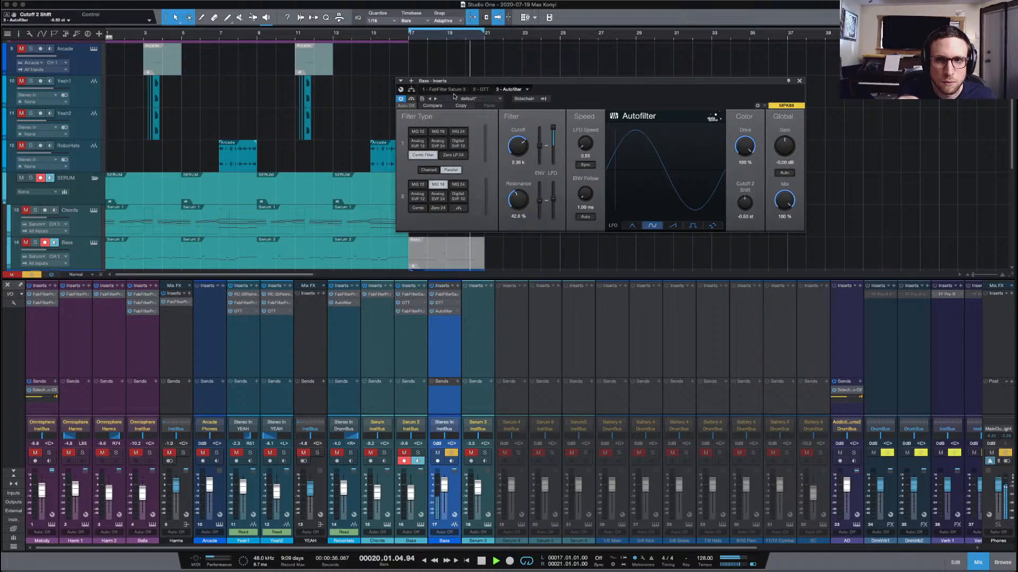
pyautogui.click(799, 82)
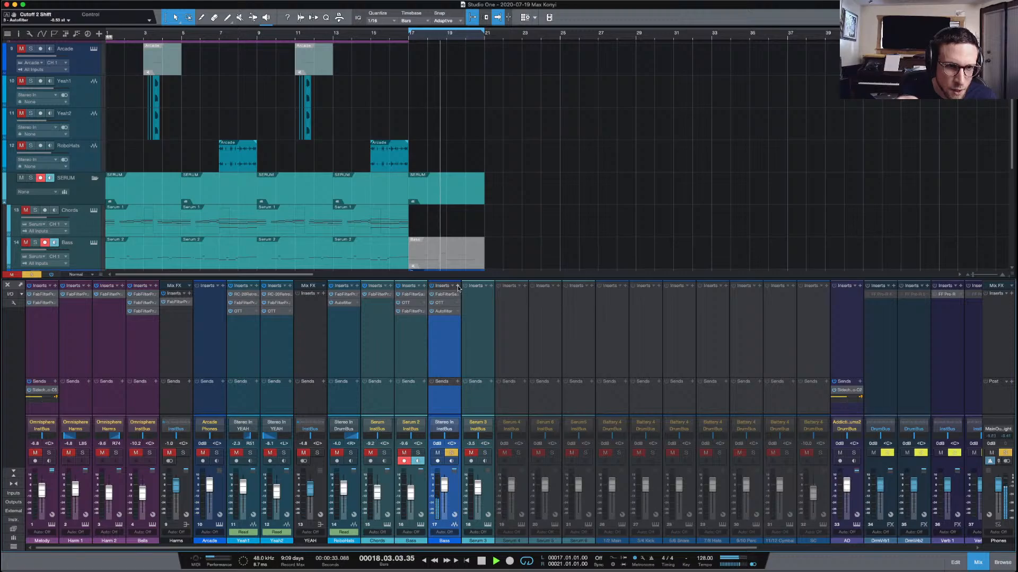
# Add a second OTT after Autofilter on the bounced Bass channel, followed by a SerumFX insert
pyautogui.moveTo(442, 304); pyautogui.dragTo(443, 323)
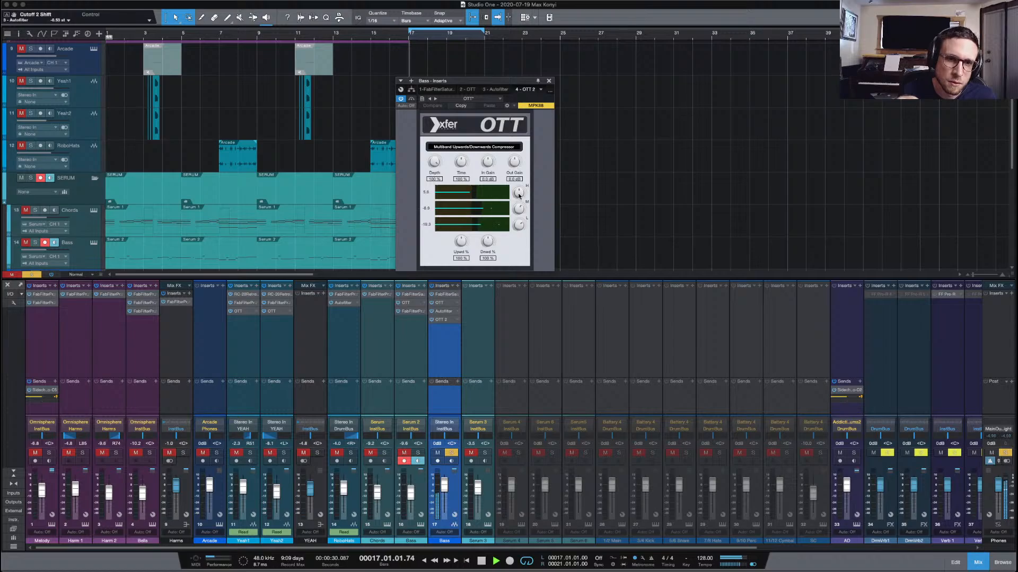
pyautogui.click(549, 81)
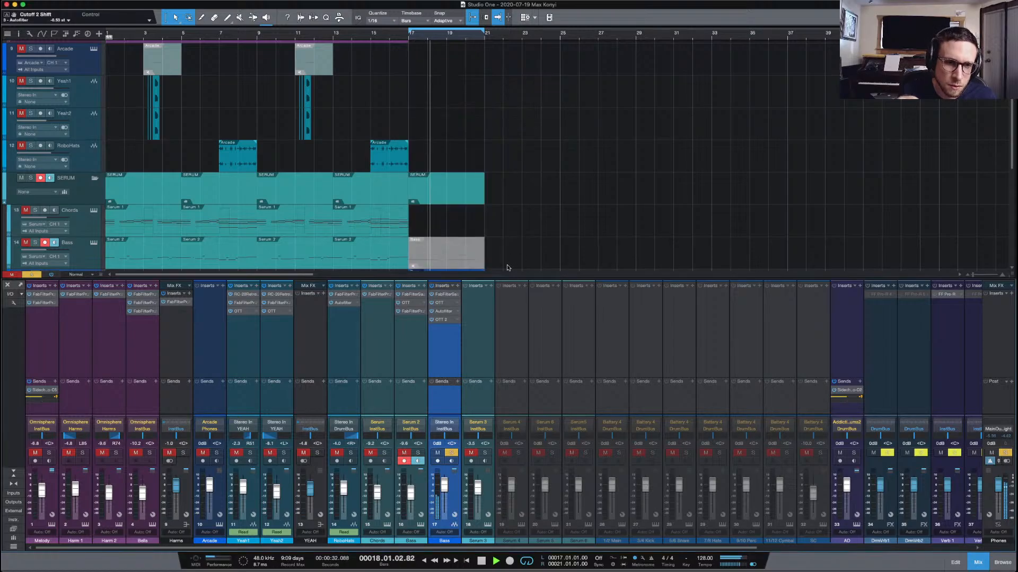
pyautogui.click(479, 297)
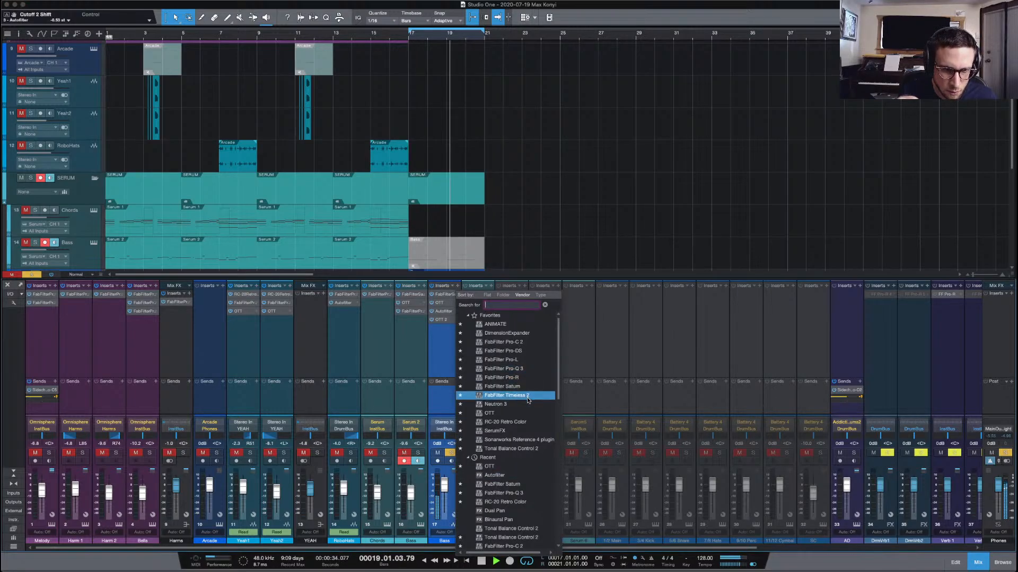
pyautogui.click(522, 427)
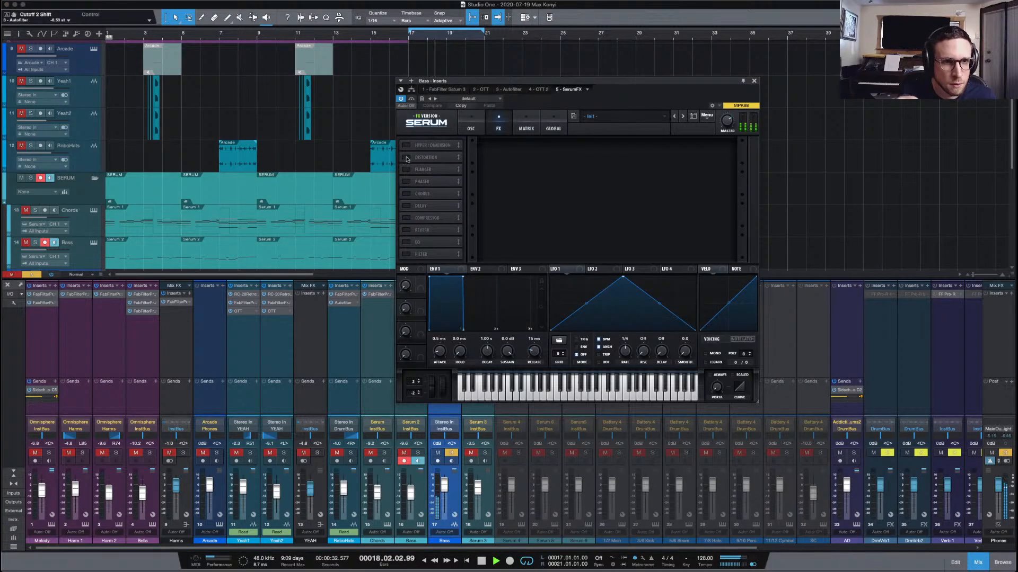
# Enable the Chorus in SerumFX, set its Mix to 100 %, and adjust its Rate and LPF
pyautogui.click(405, 194)
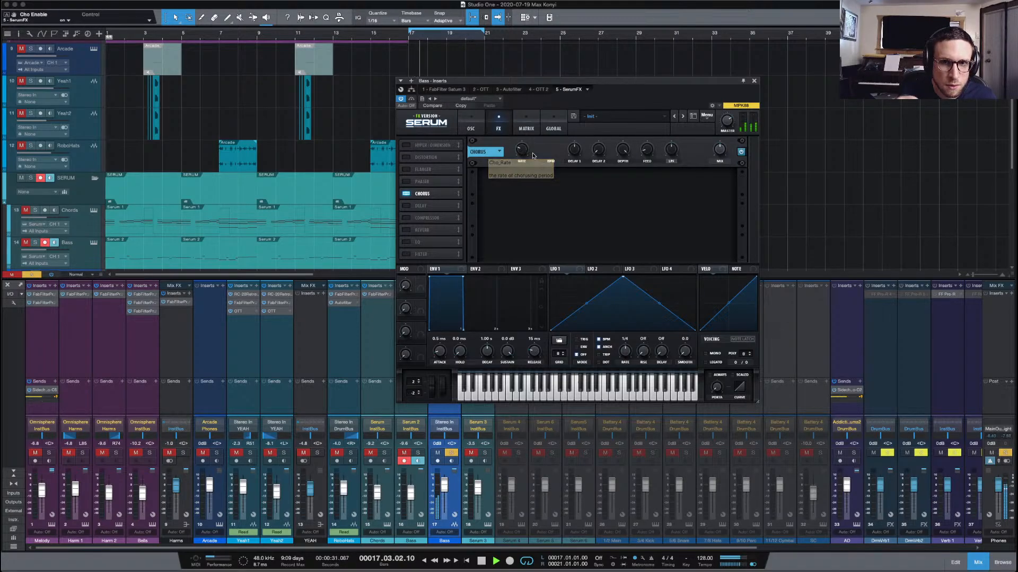
pyautogui.click(719, 150)
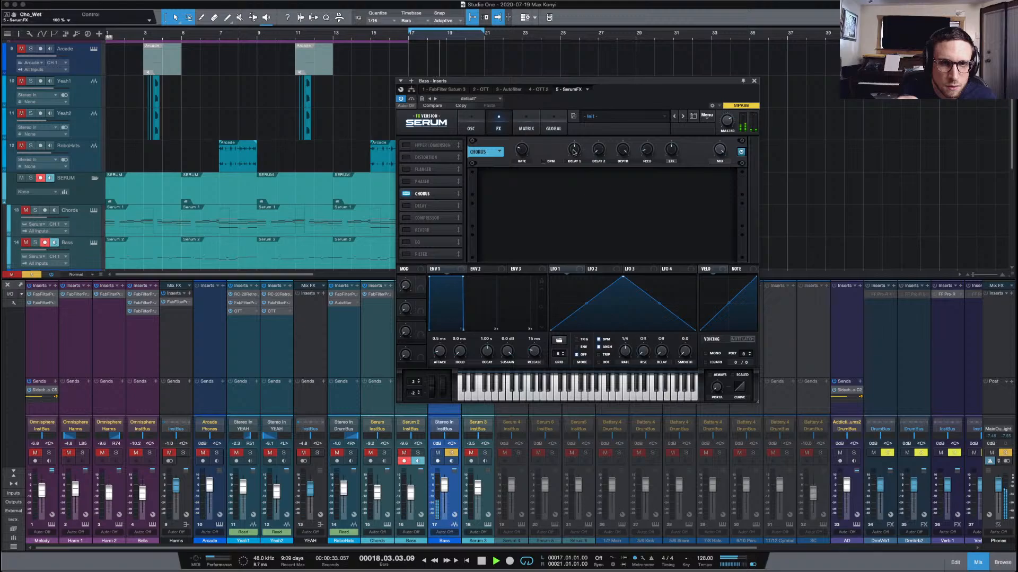
pyautogui.click(523, 140)
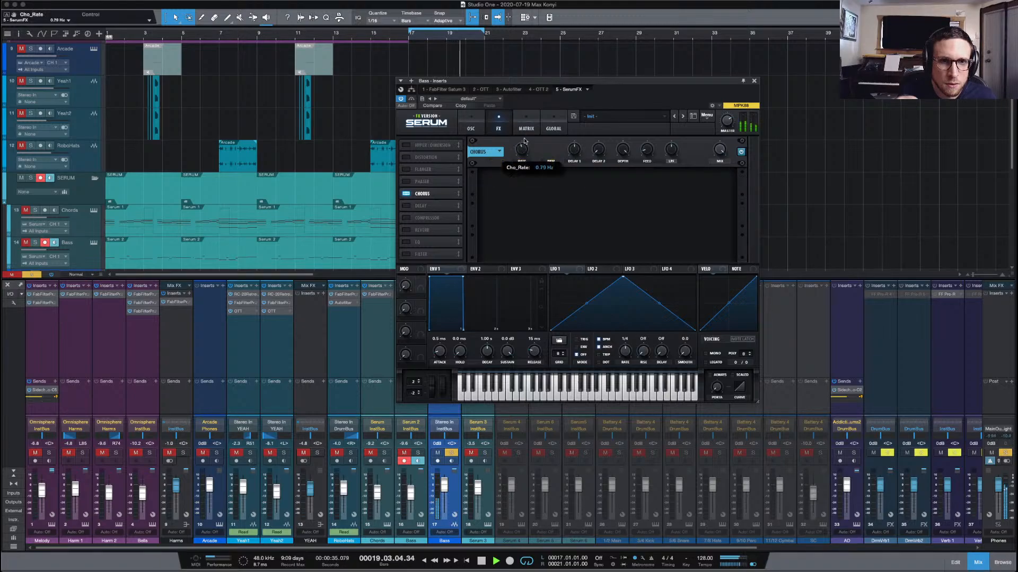
pyautogui.moveTo(518, 149); pyautogui.dragTo(659, 158)
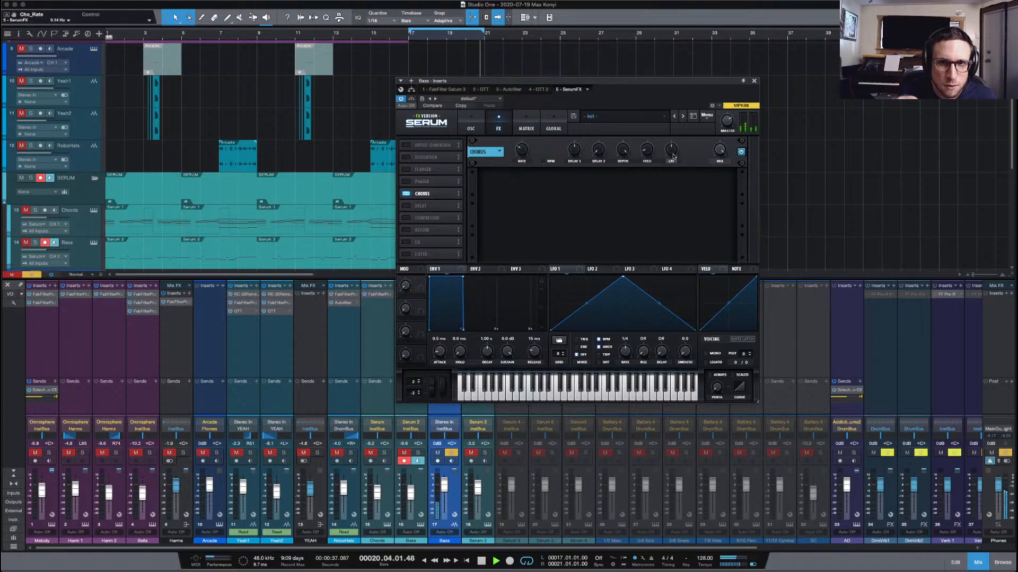
pyautogui.click(673, 156)
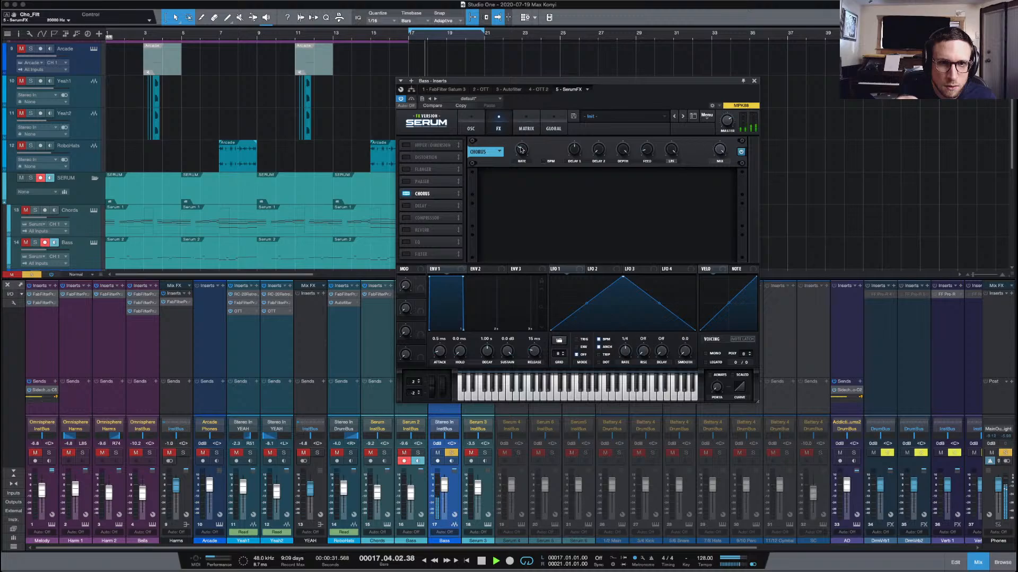
# Adjust the chorus Delay 1 and Rate, and reduce its Mix to about 50 %
pyautogui.click(575, 149)
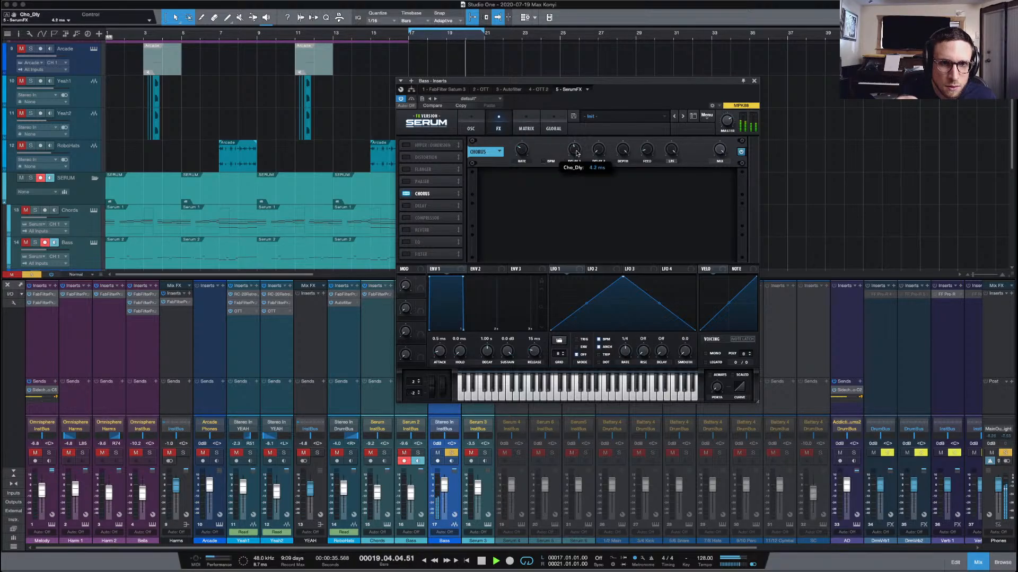
pyautogui.moveTo(577, 153); pyautogui.dragTo(576, 154)
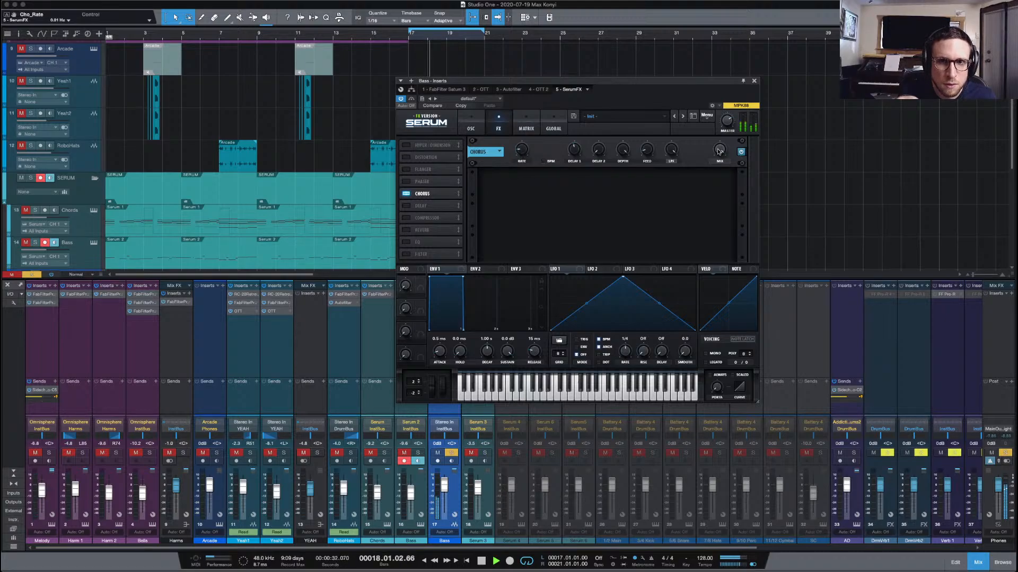
pyautogui.moveTo(720, 150)
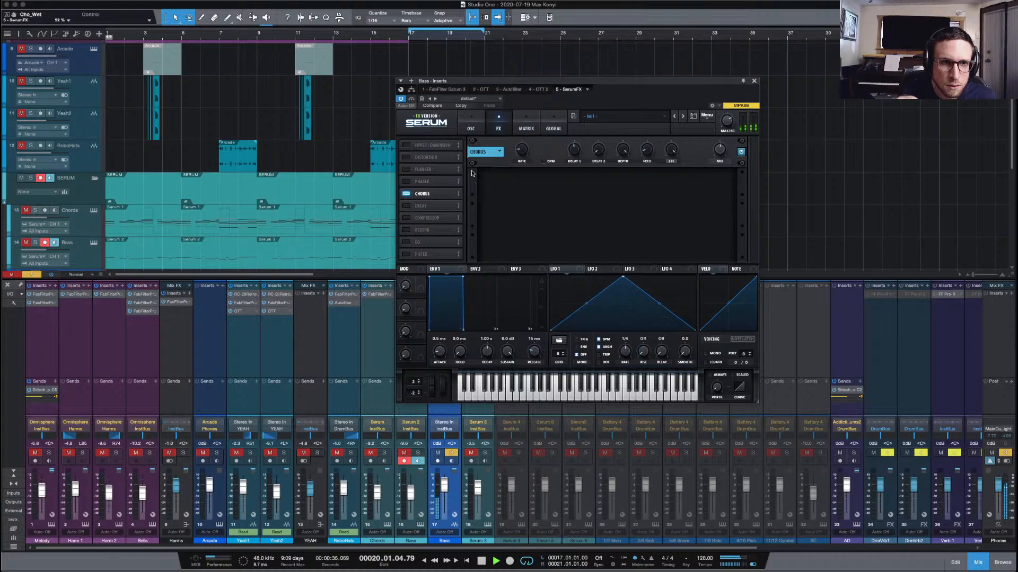
# Enable Hyper/Dimension with Dimension Mix at about 50 %, and add Distortion as the first effect in the SerumFX chain
pyautogui.click(406, 145)
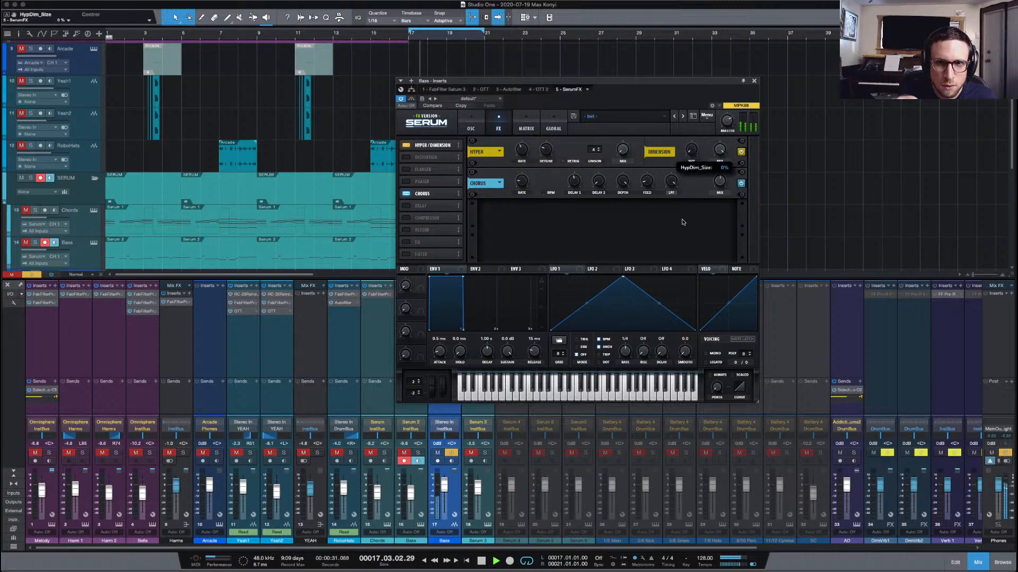
pyautogui.moveTo(719, 151)
pyautogui.mouseDown()
pyautogui.moveTo(713, 160)
pyautogui.moveTo(721, 153)
pyautogui.mouseUp()
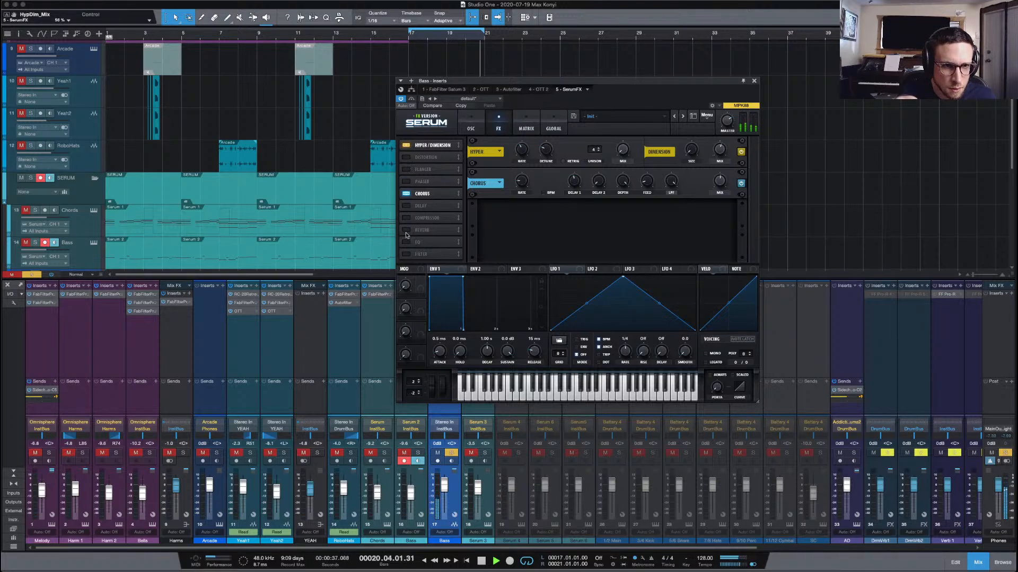
pyautogui.click(406, 157)
pyautogui.moveTo(423, 153); pyautogui.dragTo(443, 148)
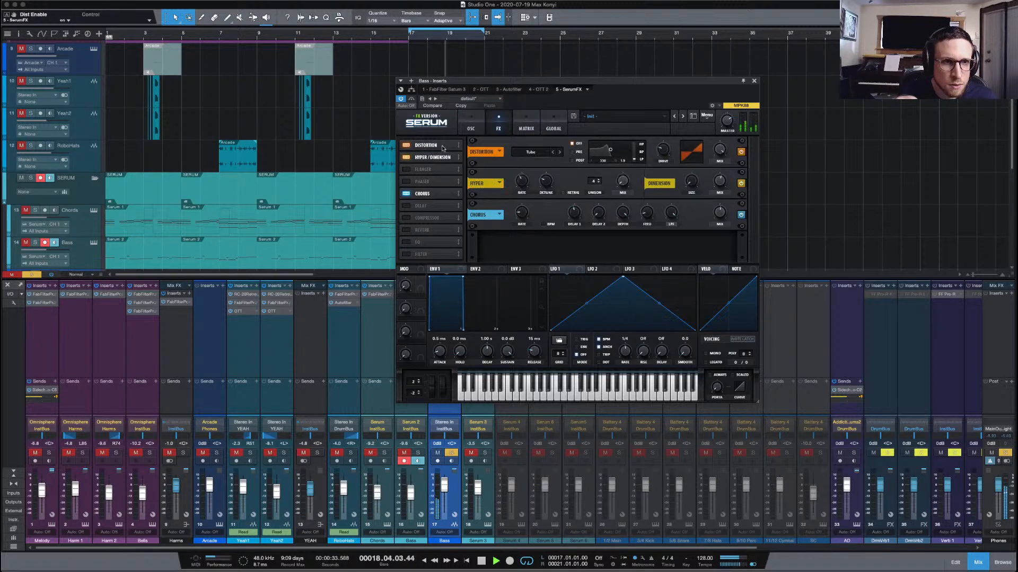
# Set the distortion filter to Pre and its Mix to 75 %, compare Diode 1 against Tube, and keep Tube
pyautogui.click(573, 152)
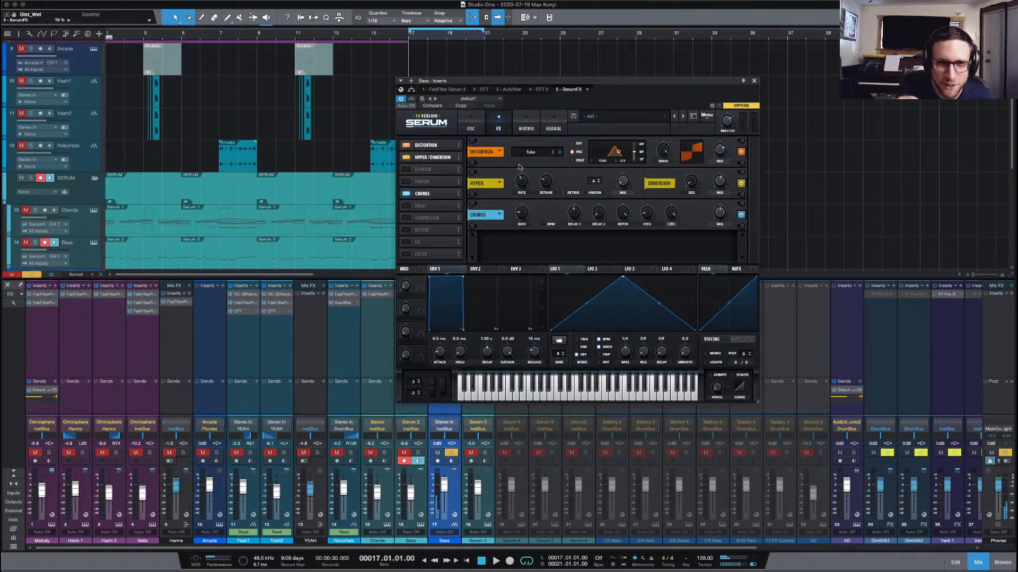
pyautogui.click(540, 154)
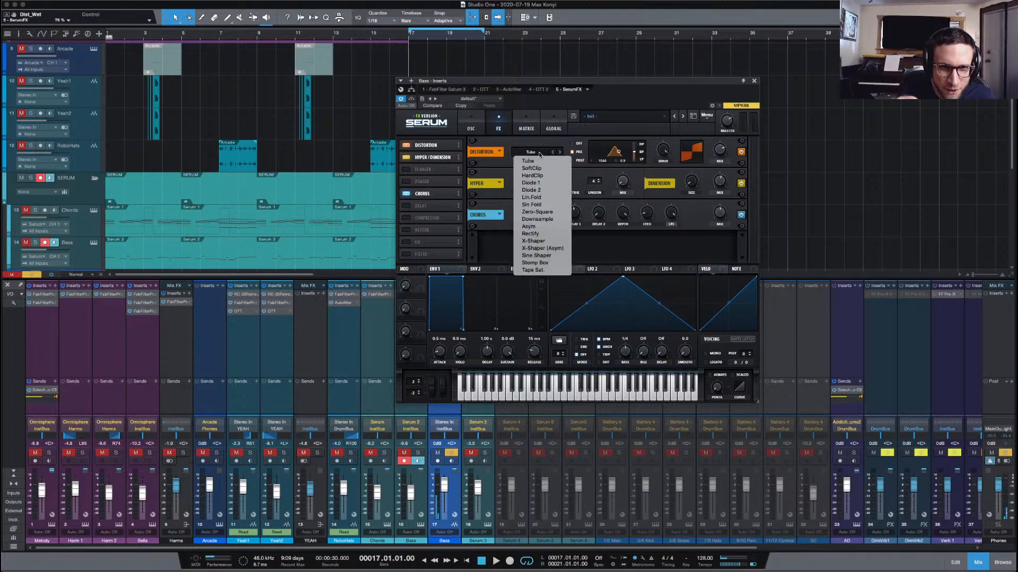
pyautogui.click(546, 184)
pyautogui.press('space')
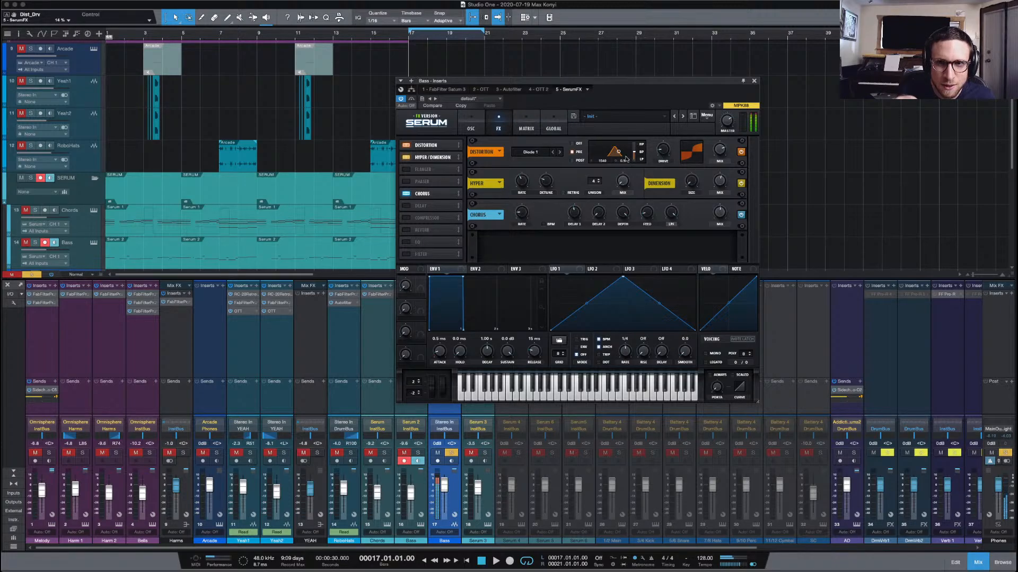
pyautogui.click(536, 152)
pyautogui.click(545, 162)
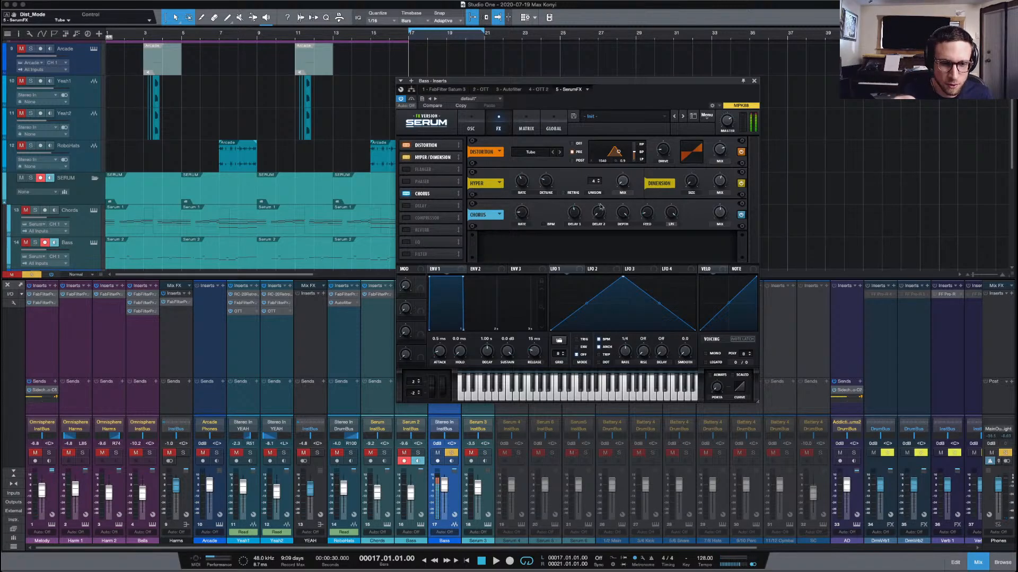
# Save the song and move the SerumFX window clear of the Bass channel's inserts
pyautogui.press('super+s')
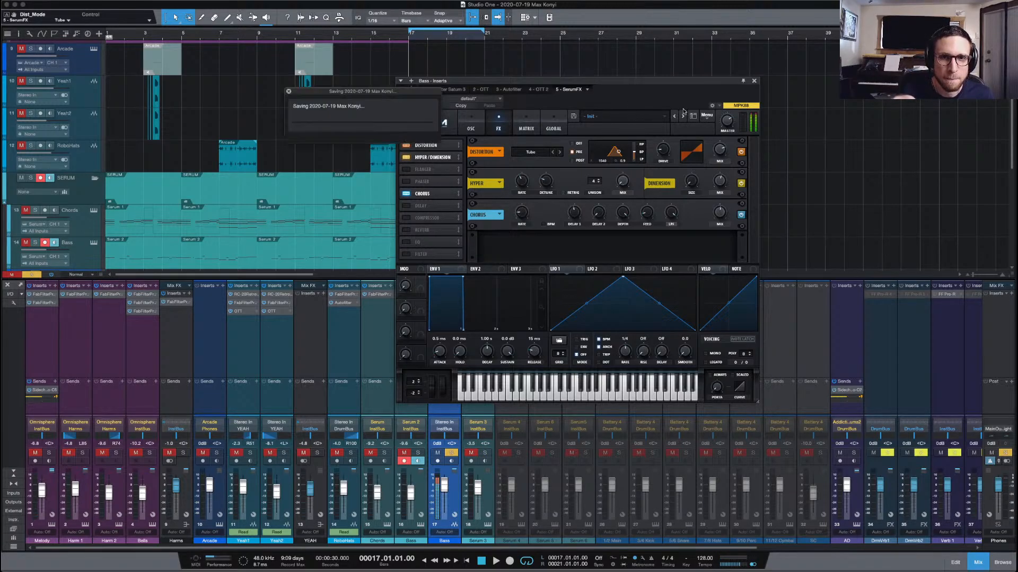
pyautogui.moveTo(680, 83); pyautogui.dragTo(819, 82)
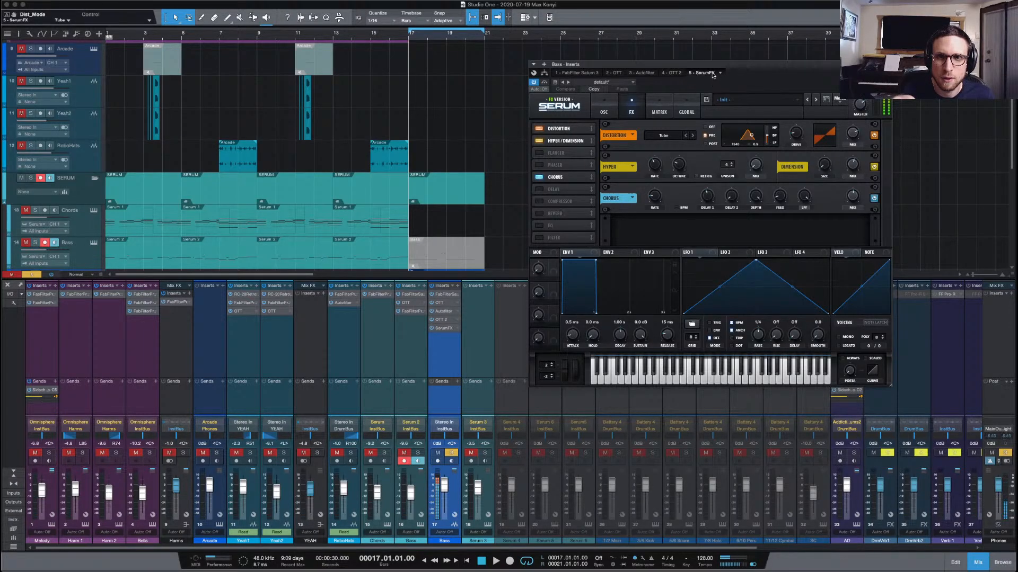
pyautogui.rightClick(442, 329)
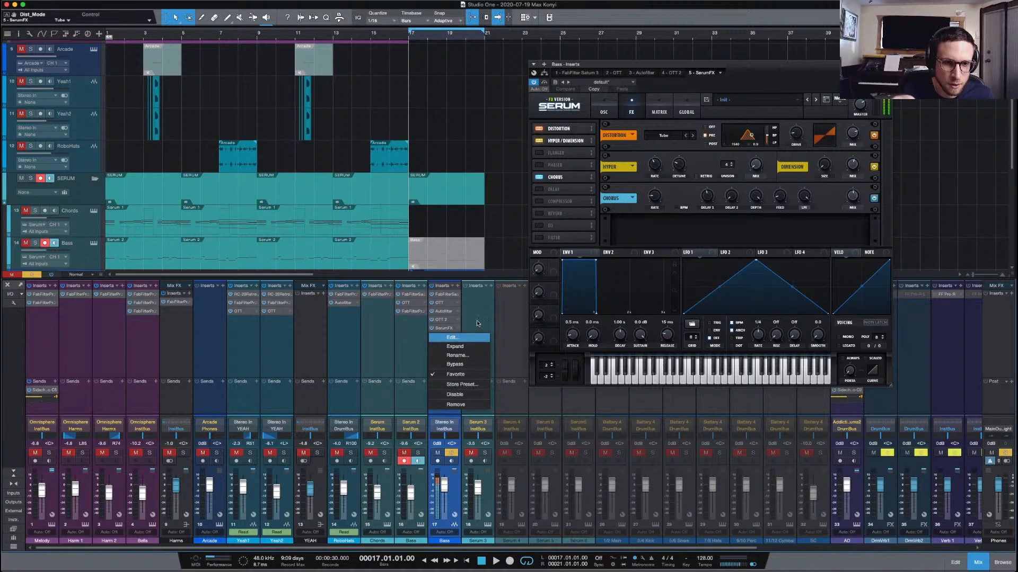
pyautogui.press('Escape')
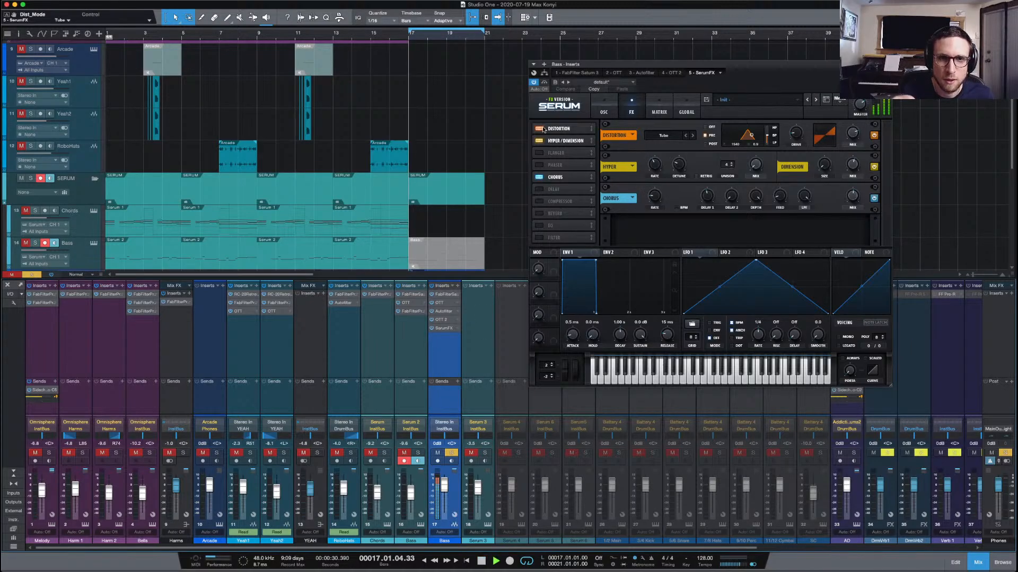
# Compare the sound without Distortion and Hyper/Dimension, keep both enabled, and raise the distortion Drive
pyautogui.click(539, 129)
pyautogui.press('space')
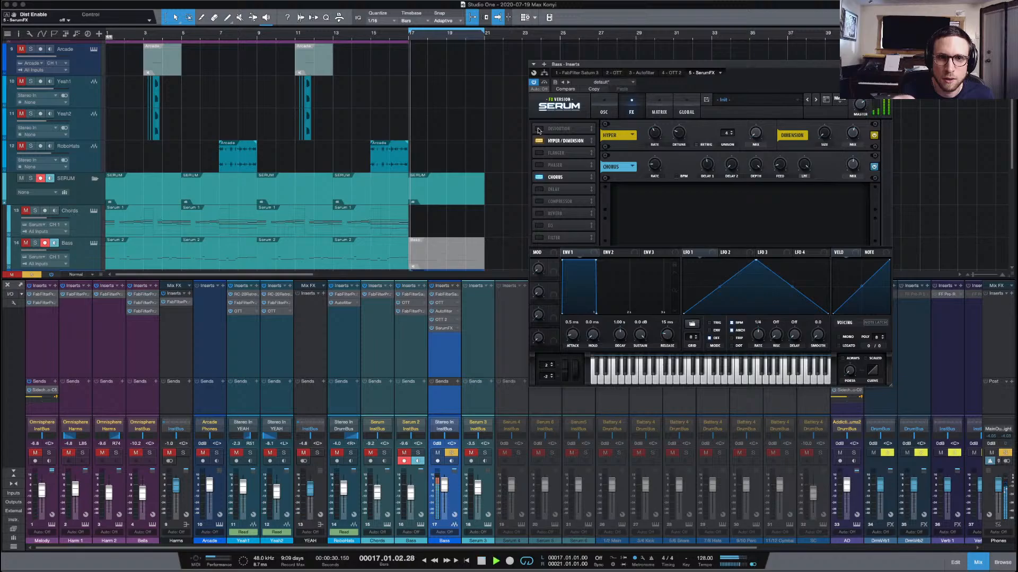
pyautogui.click(539, 141)
pyautogui.click(539, 141)
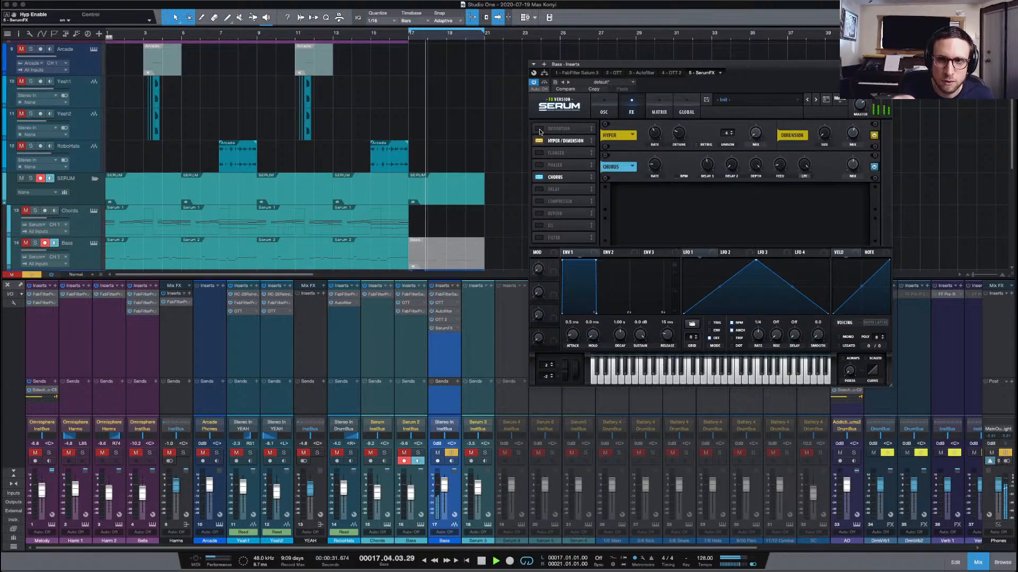
pyautogui.click(539, 129)
pyautogui.press('space')
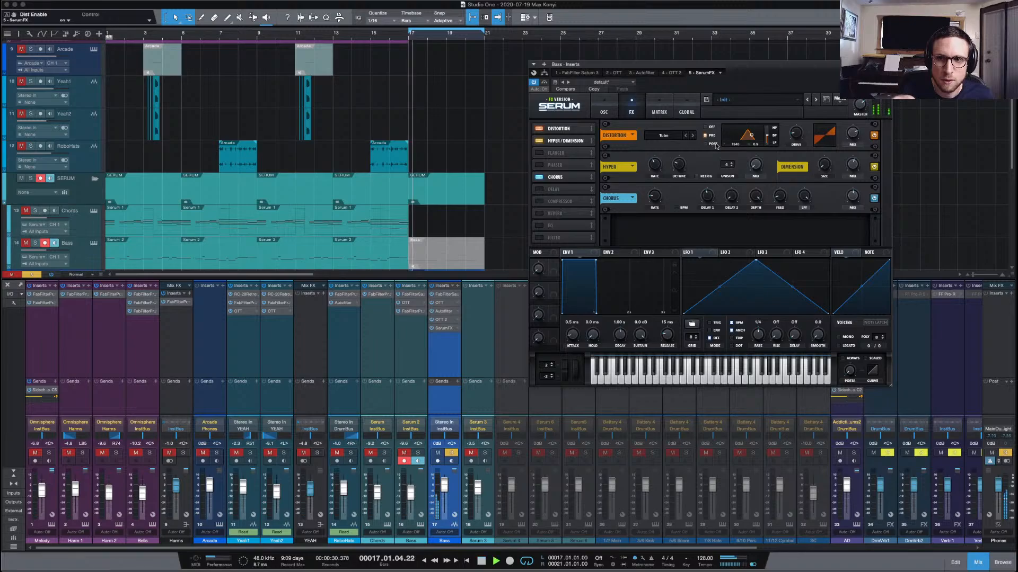
pyautogui.moveTo(793, 134); pyautogui.dragTo(808, 85)
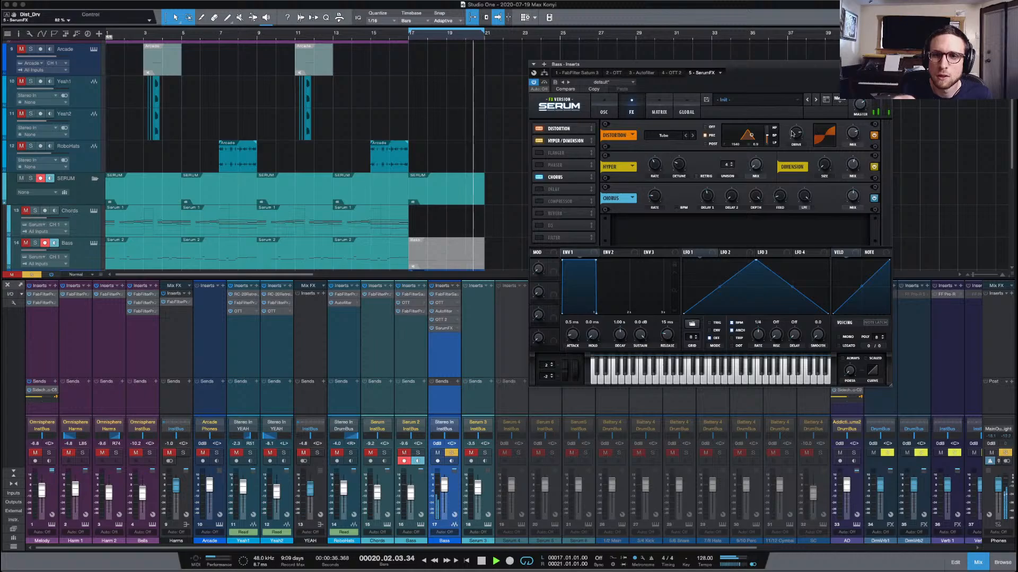
# Disable Distortion in the SerumFX chain and enable the Compressor, trying Multiband mode but leaving it off
pyautogui.moveTo(752, 135); pyautogui.dragTo(750, 131)
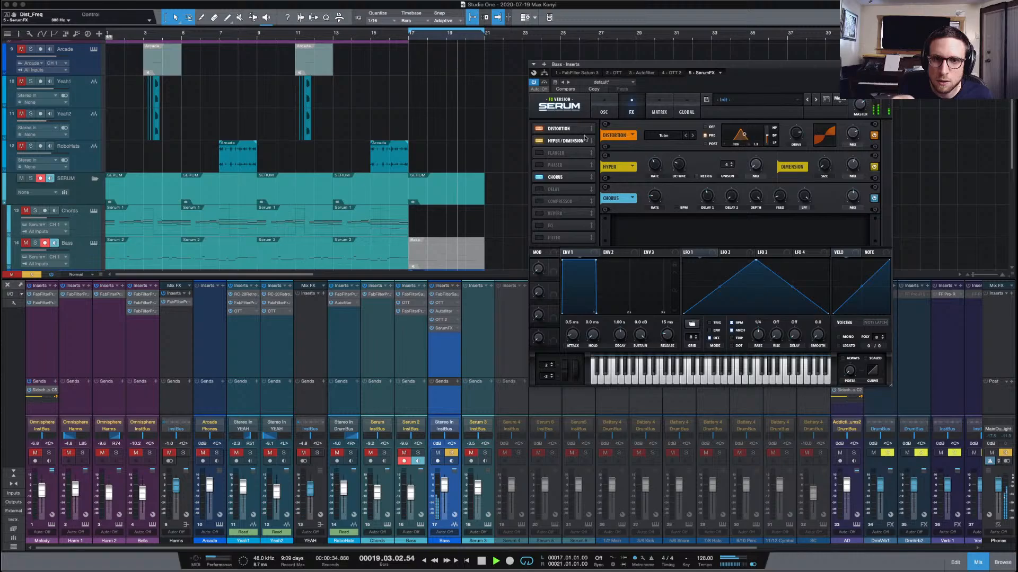
pyautogui.click(540, 129)
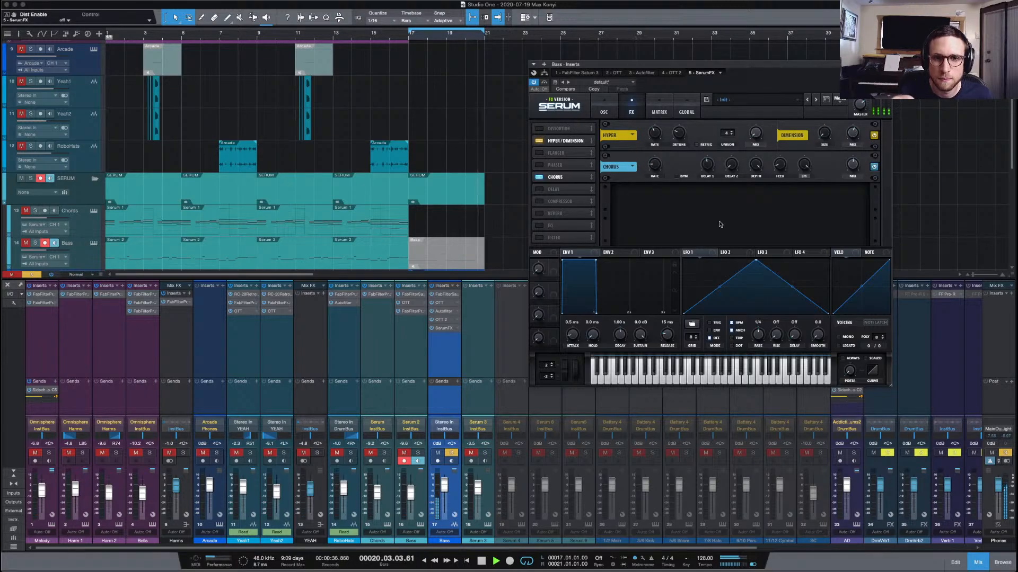
pyautogui.click(539, 201)
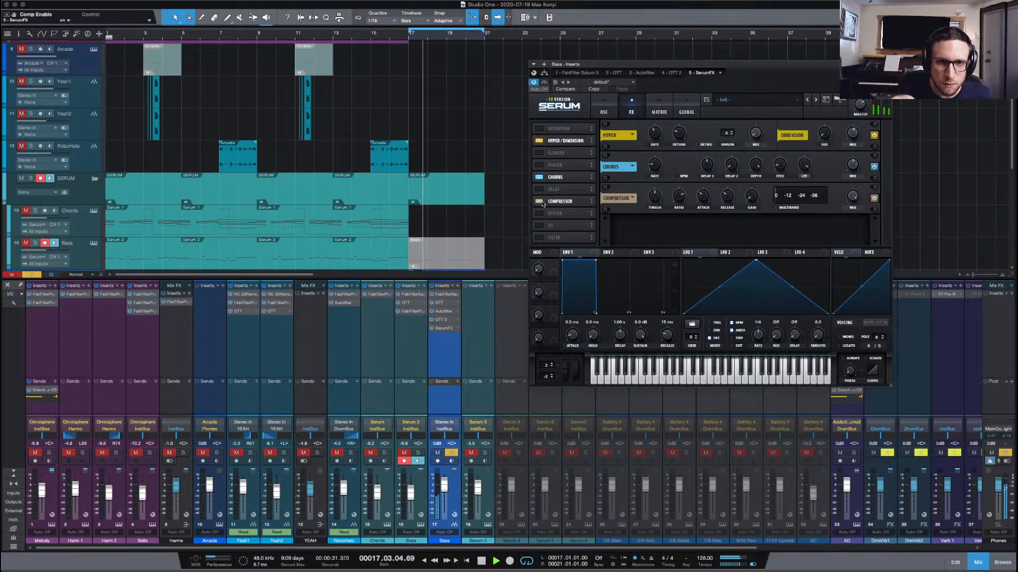
pyautogui.click(776, 208)
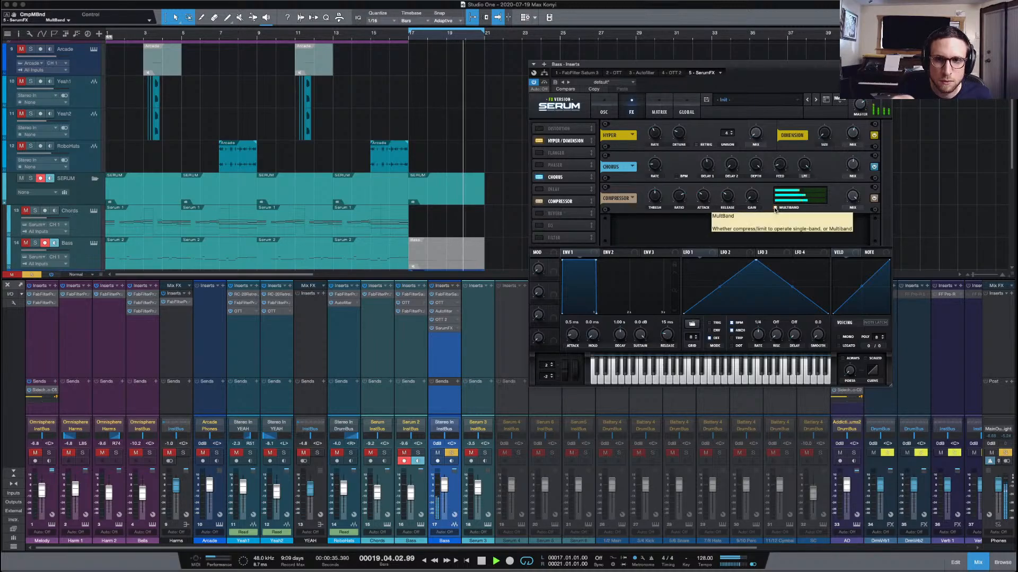
pyautogui.click(776, 208)
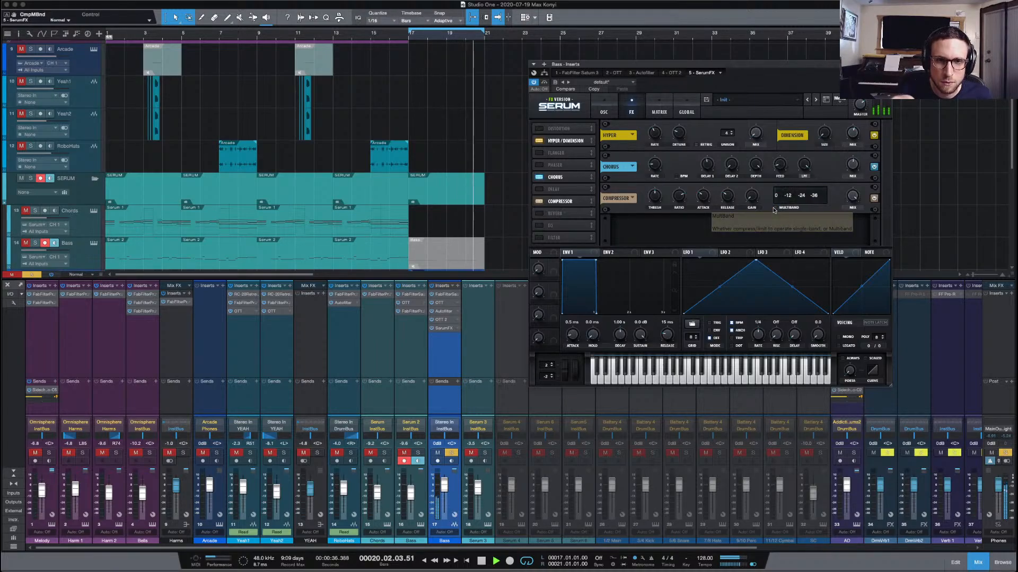
# Enable the EQ ahead of the Compressor, switch its high band to a peak shape, and create a midrange cut
pyautogui.click(539, 227)
pyautogui.moveTo(554, 226); pyautogui.dragTo(569, 199)
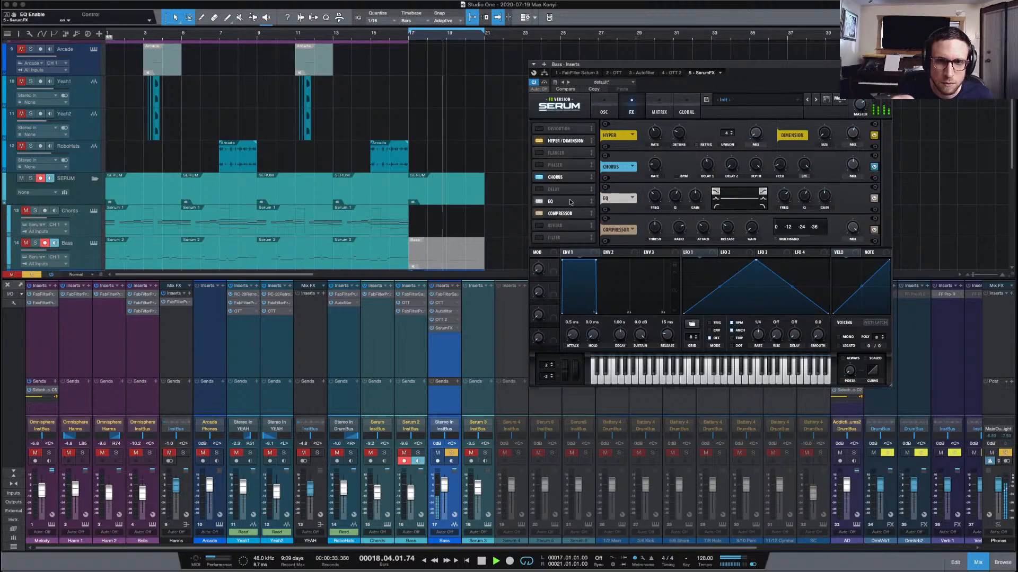
pyautogui.click(763, 199)
pyautogui.moveTo(803, 196); pyautogui.dragTo(783, 213)
pyautogui.press('space')
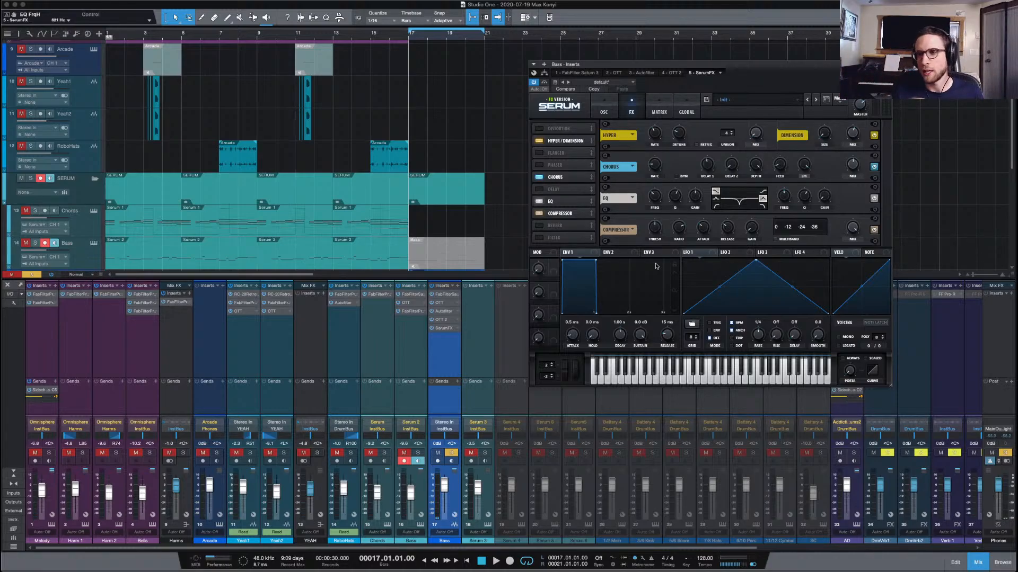
# Assign LFO 1 to the EQ's high-band frequency and play the section from bar 17 to hear the modulation
pyautogui.press('space')
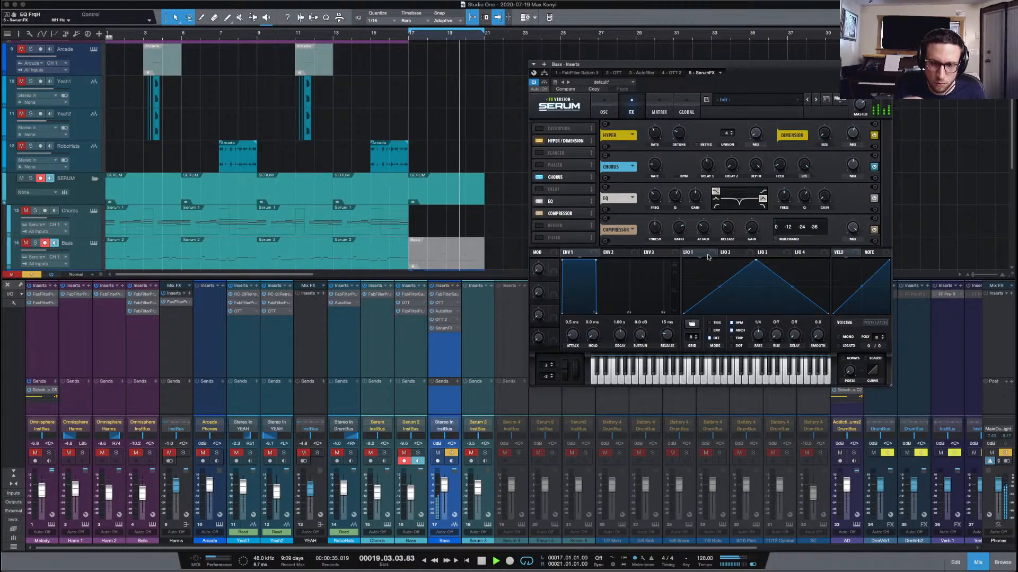
pyautogui.press('space')
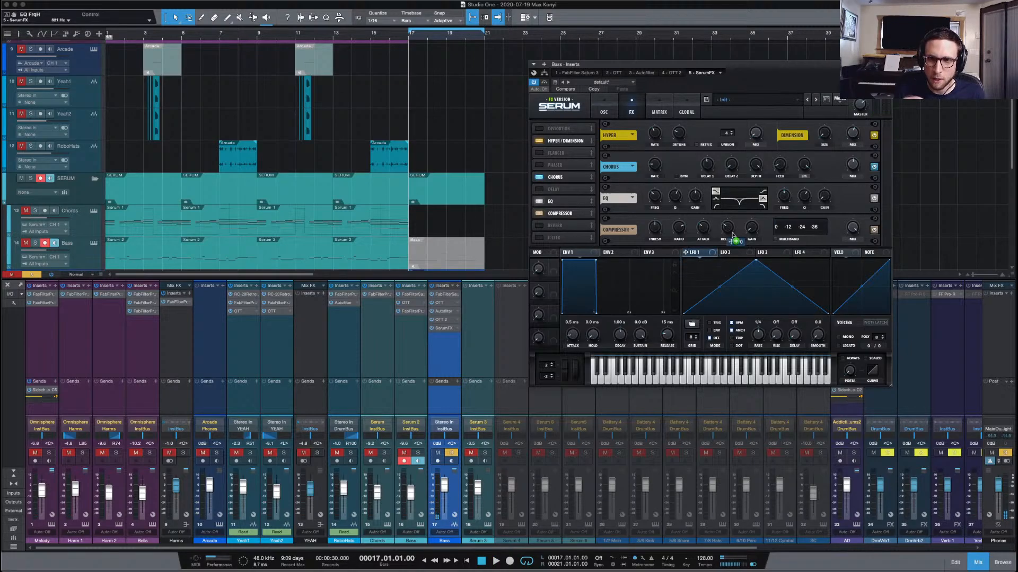
pyautogui.press('space')
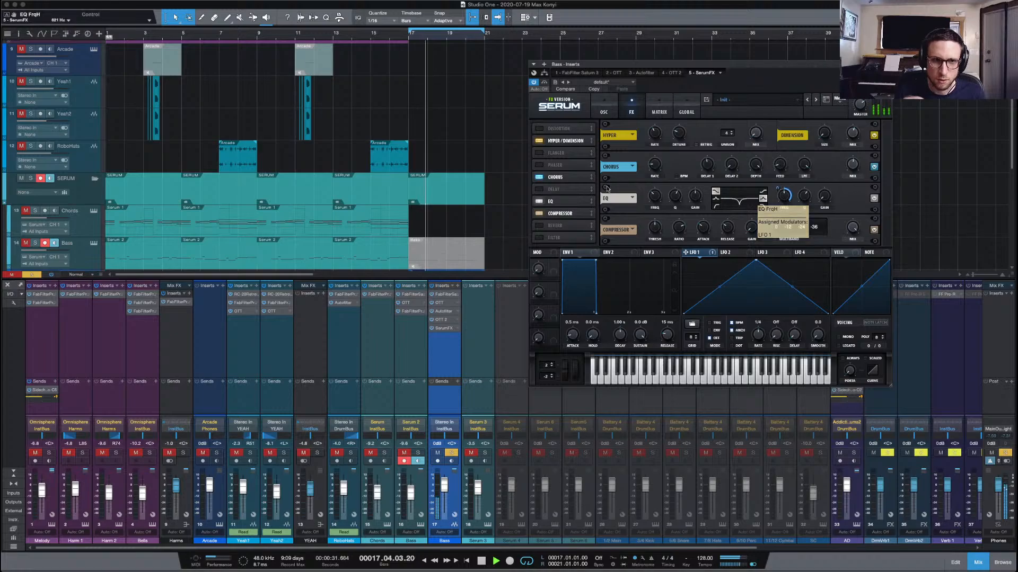
# Remove all LFO 1 destinations in SerumFX and sweep the EQ's high-band frequency by hand during playback
pyautogui.rightClick(697, 253)
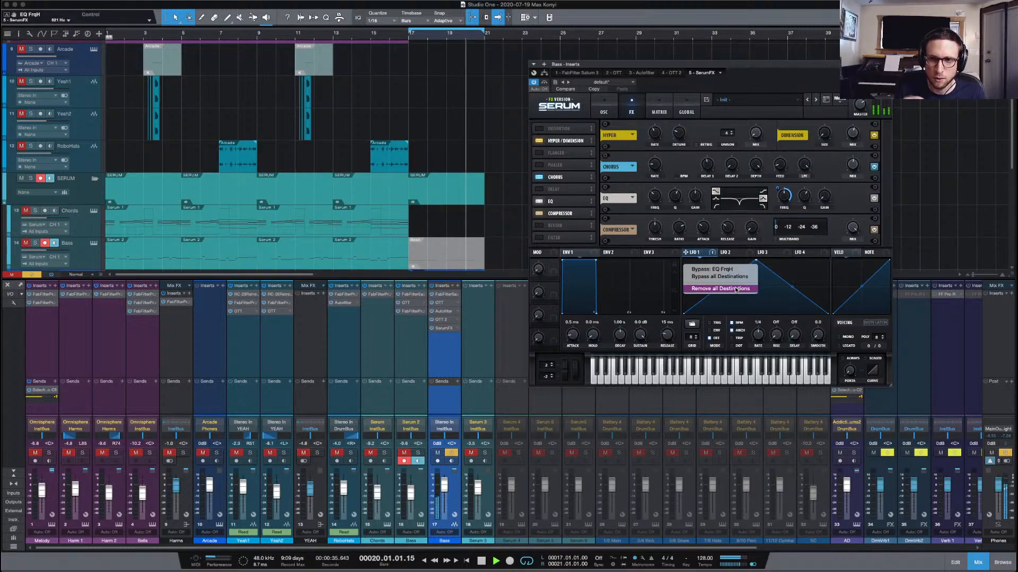
pyautogui.click(735, 288)
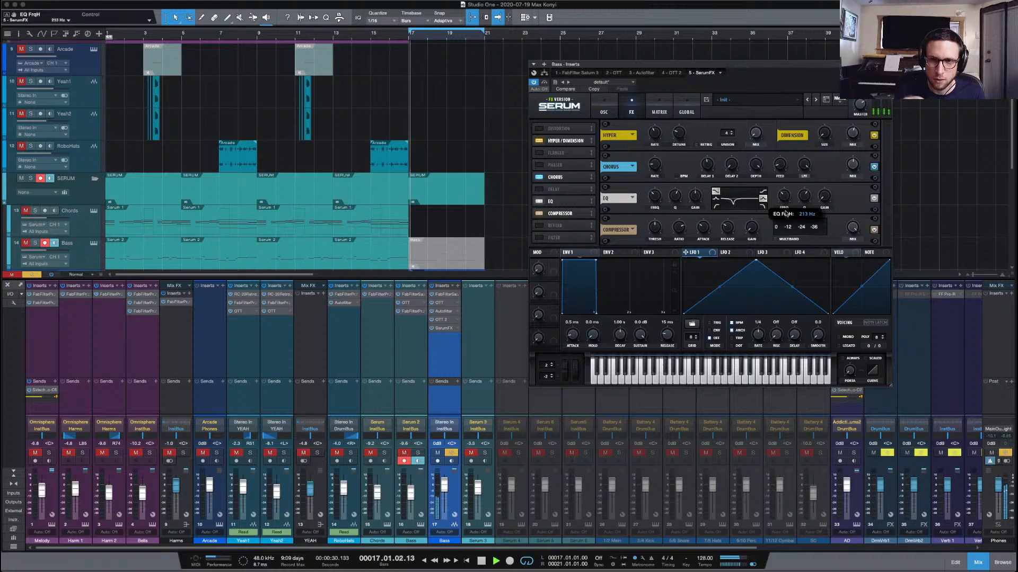
pyautogui.moveTo(786, 199)
pyautogui.mouseDown()
pyautogui.moveTo(793, 175)
pyautogui.moveTo(789, 193)
pyautogui.moveTo(827, 185)
pyautogui.moveTo(786, 207)
pyautogui.moveTo(787, 231)
pyautogui.moveTo(782, 199)
pyautogui.mouseUp()
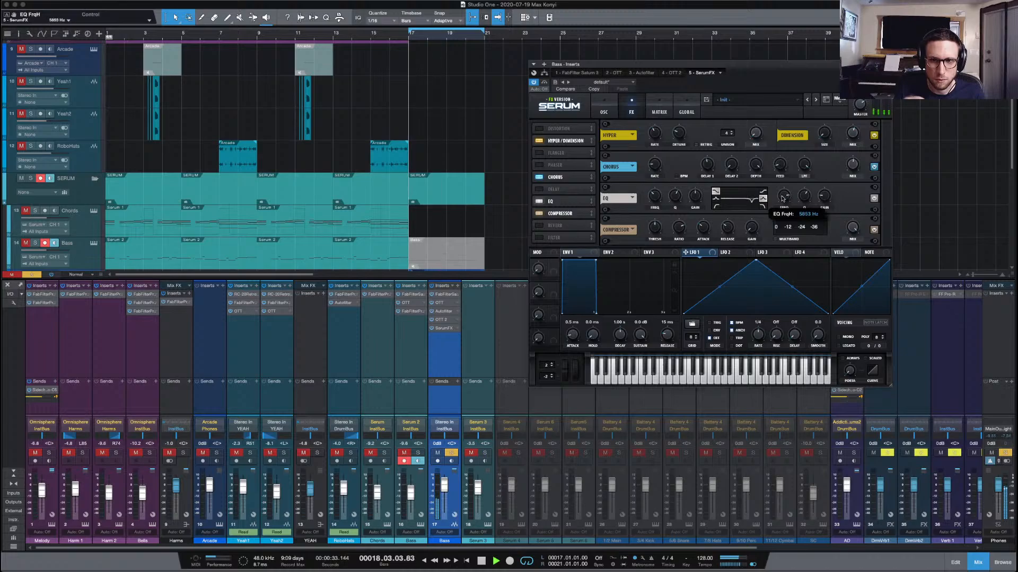
pyautogui.rightClick(786, 200)
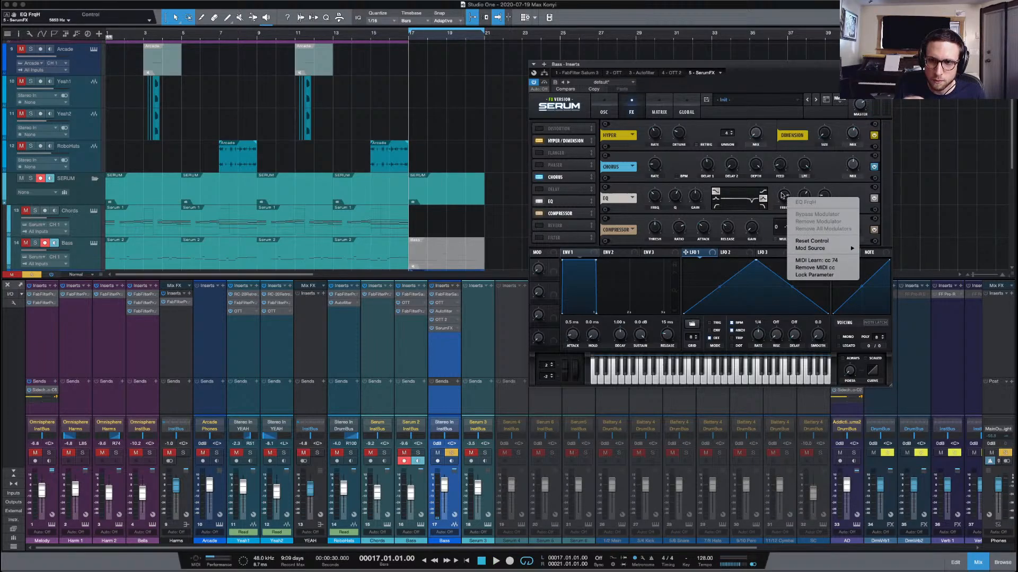
pyautogui.press('Escape')
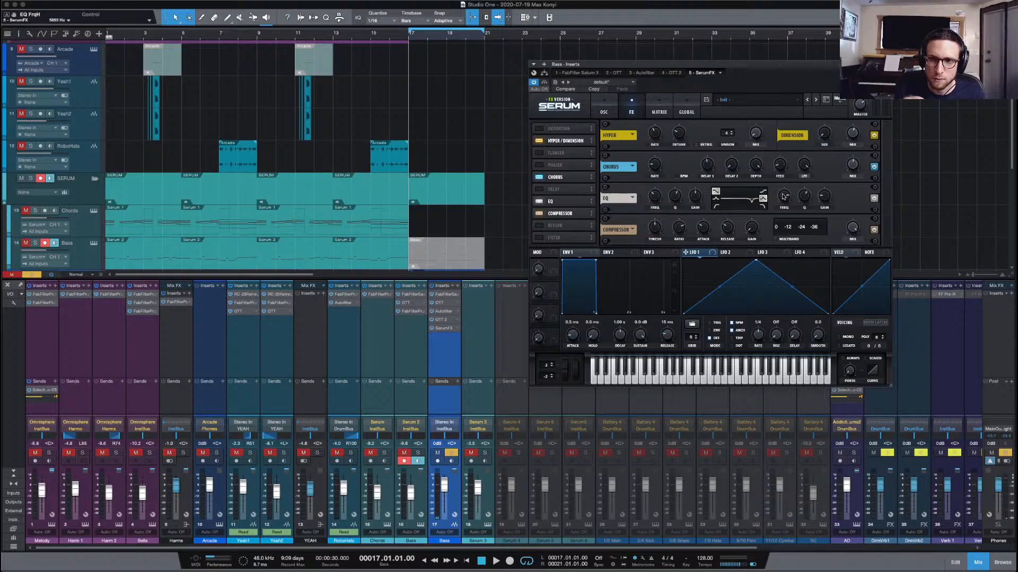
pyautogui.rightClick(784, 196)
pyautogui.press('Escape')
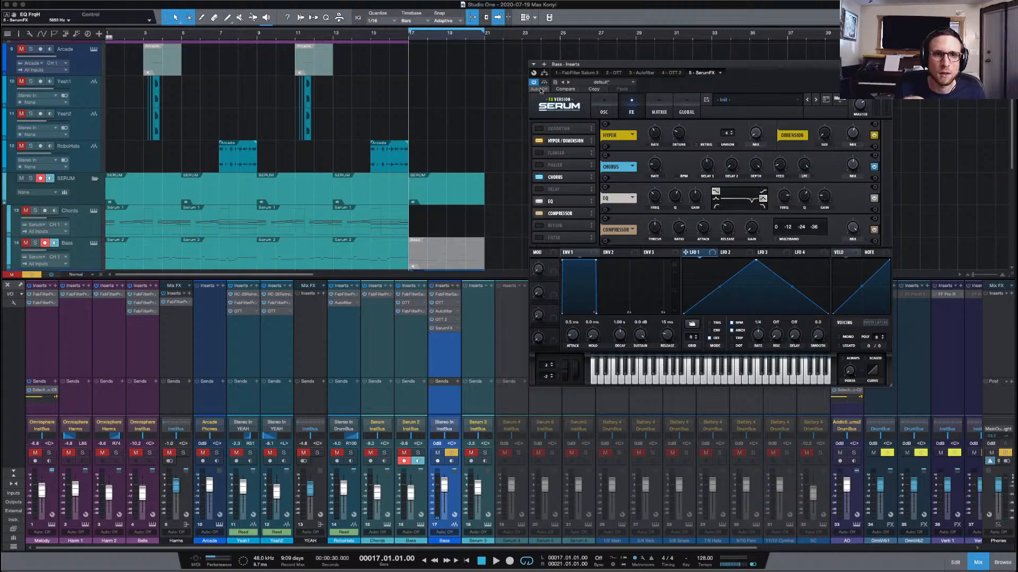
# Try to record sweeps of SerumFX's high-band EQ frequency with automation in Write mode, and switch automation back off
pyautogui.click(540, 90)
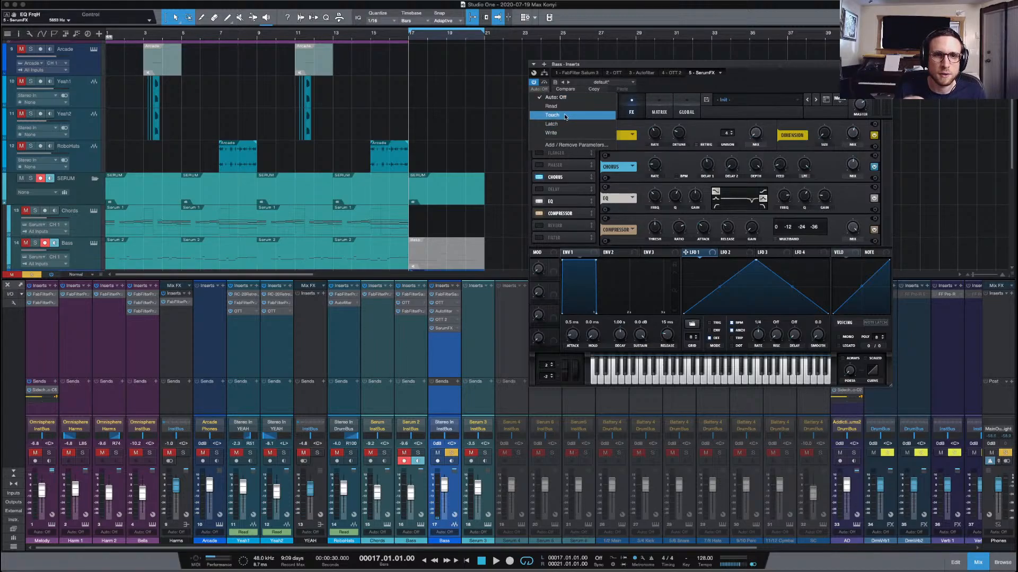
pyautogui.click(551, 132)
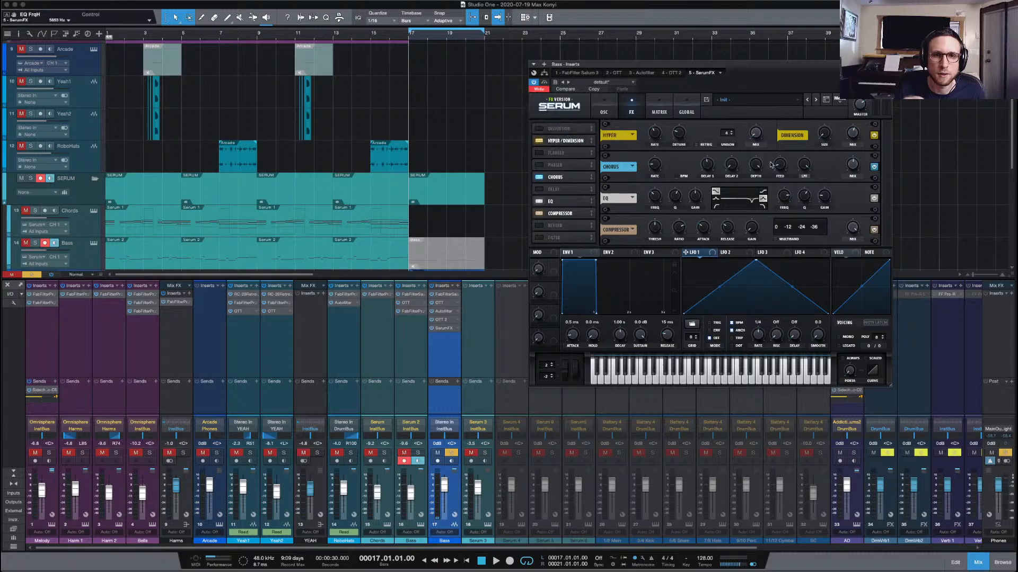
pyautogui.press('space')
pyautogui.moveTo(785, 197); pyautogui.dragTo(784, 229)
pyautogui.press('space')
pyautogui.press('space')
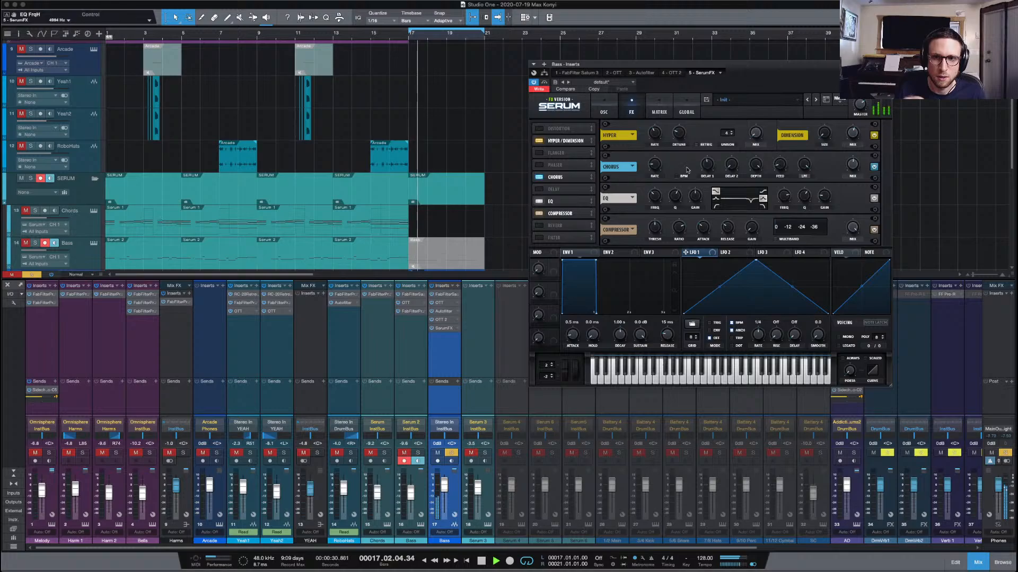
pyautogui.press('space')
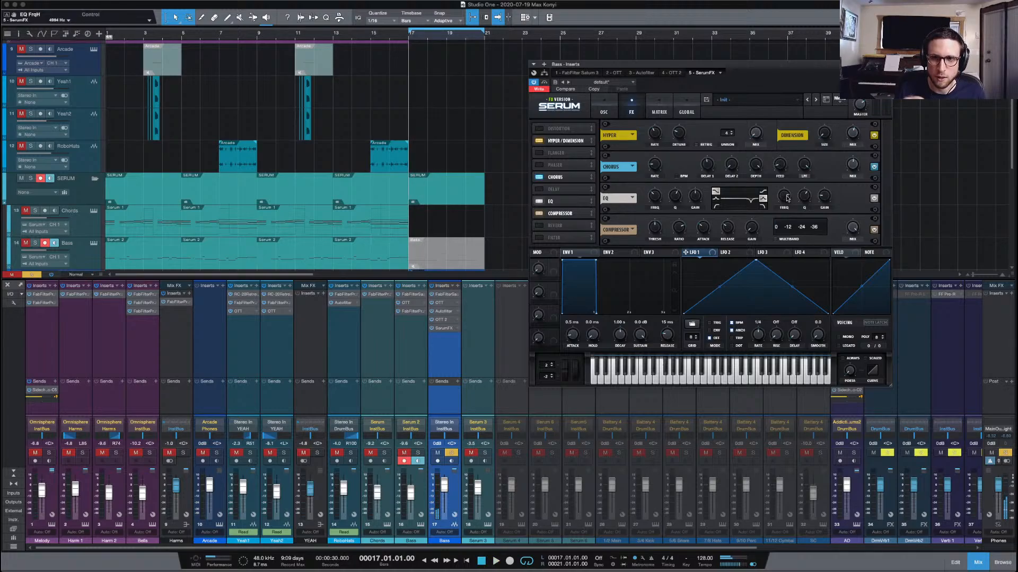
pyautogui.press('space')
pyautogui.moveTo(787, 198); pyautogui.dragTo(784, 232)
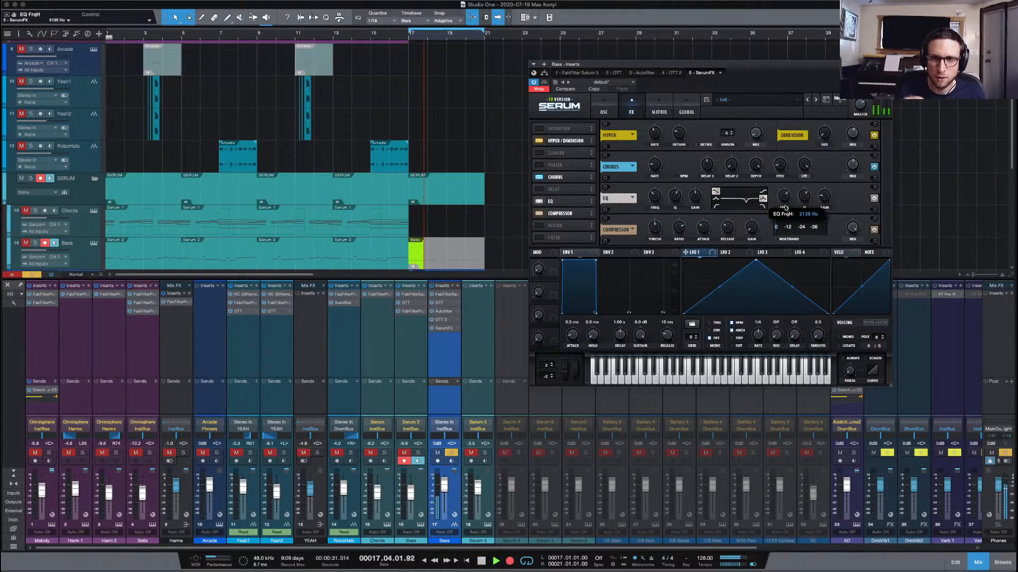
pyautogui.press('space')
pyautogui.press('space')
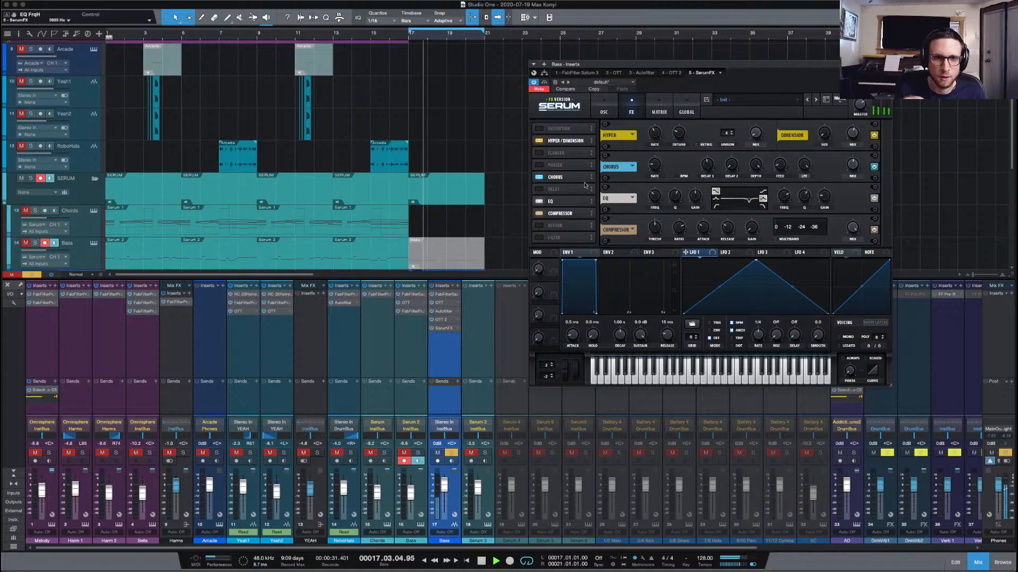
pyautogui.click(538, 91)
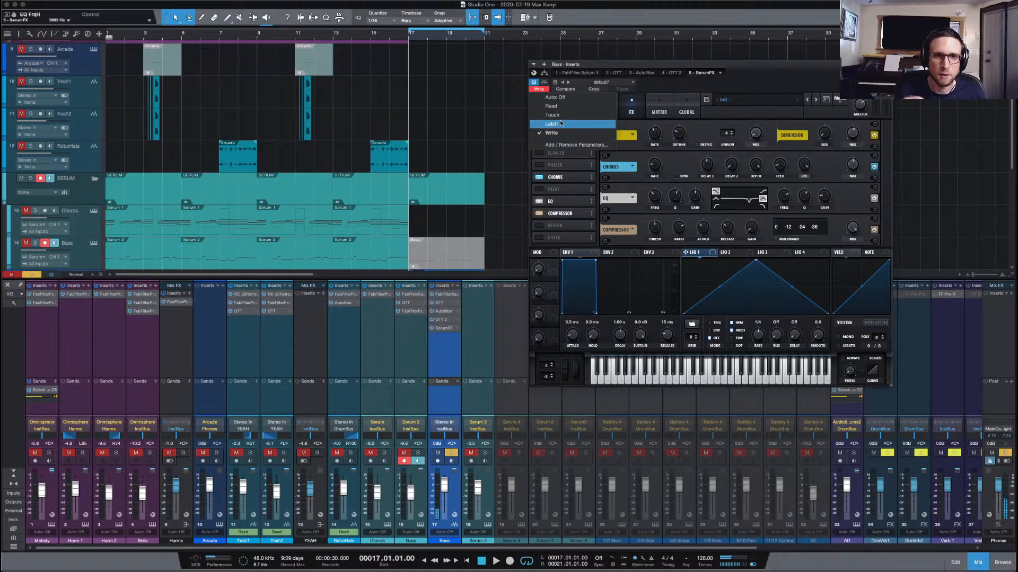
pyautogui.click(564, 107)
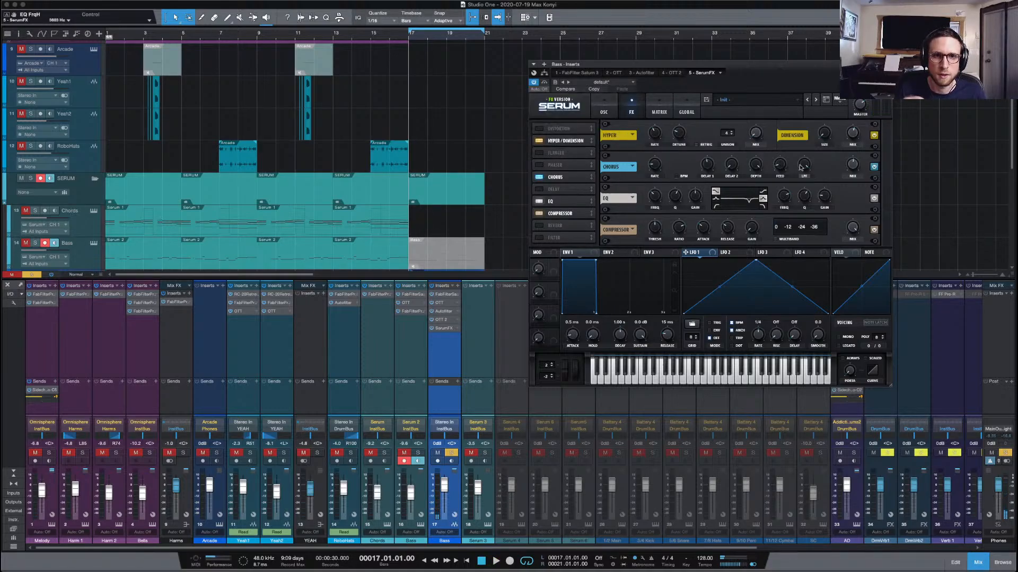
# Assign SerumFX's high-band EQ frequency to a hardware controller with MIDI Learn, using CC 74
pyautogui.rightClick(783, 196)
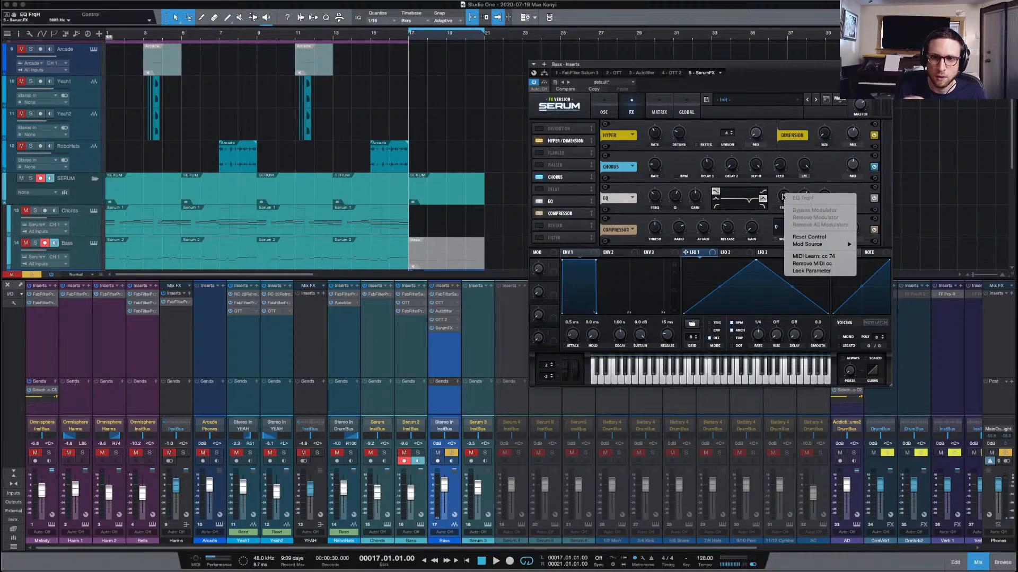
pyautogui.click(840, 258)
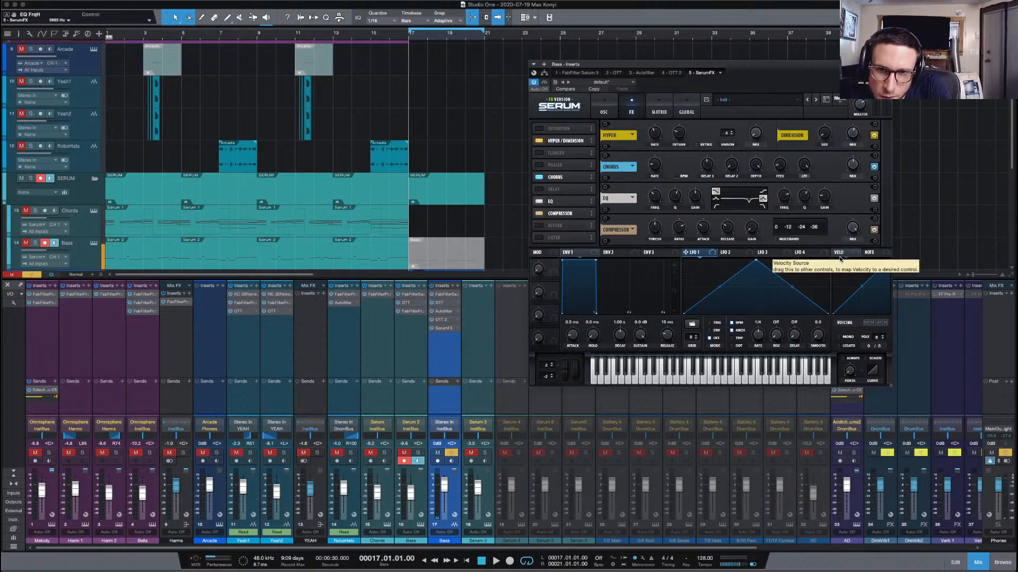
pyautogui.rightClick(785, 195)
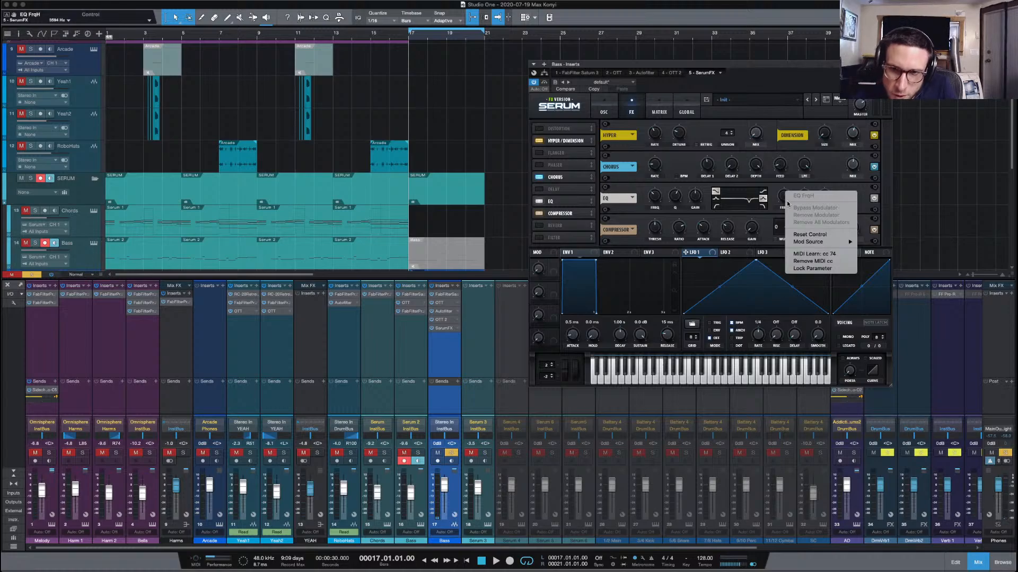
pyautogui.press('Escape')
# Compare the bass sound with SerumFX's EQ disabled and re-enabled during playback, and close the plug-in window
pyautogui.press('space')
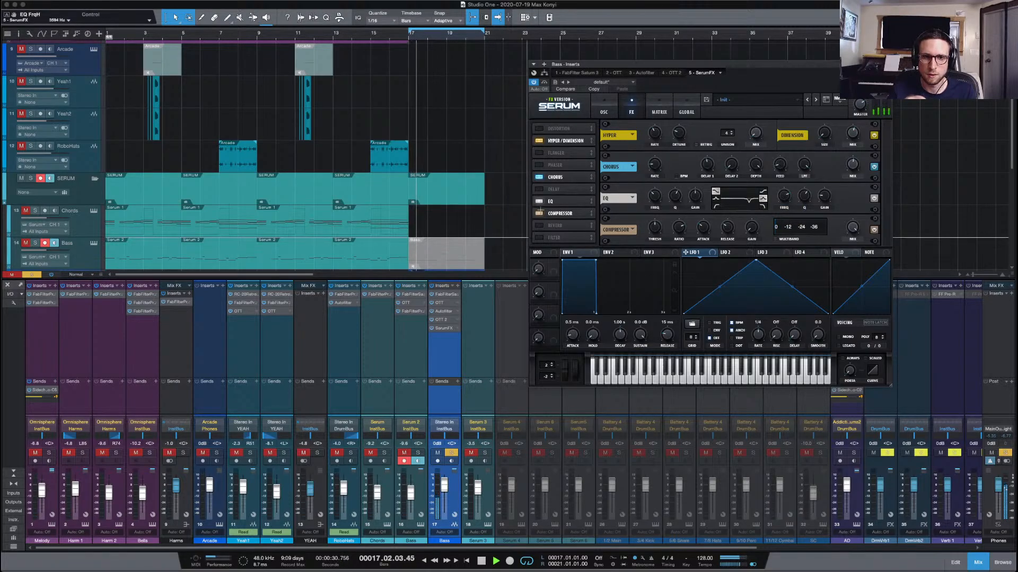
pyautogui.click(539, 202)
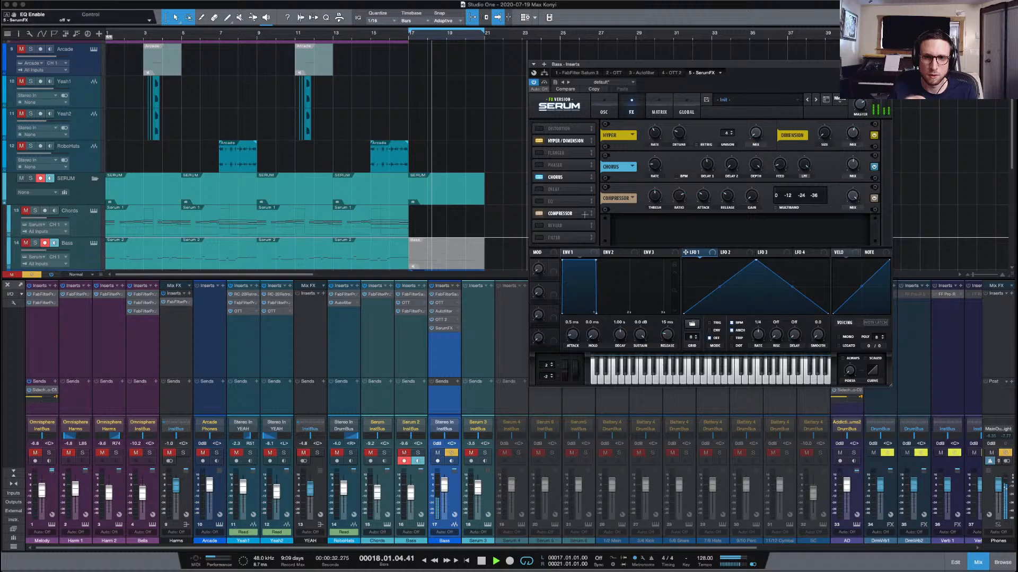
pyautogui.click(539, 201)
pyautogui.moveTo(783, 197)
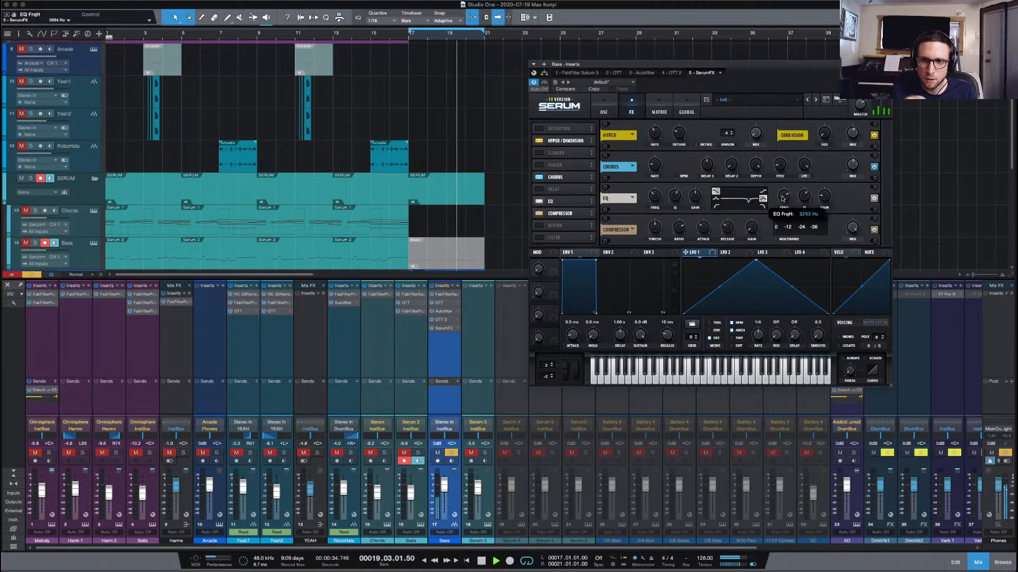
pyautogui.moveTo(826, 199)
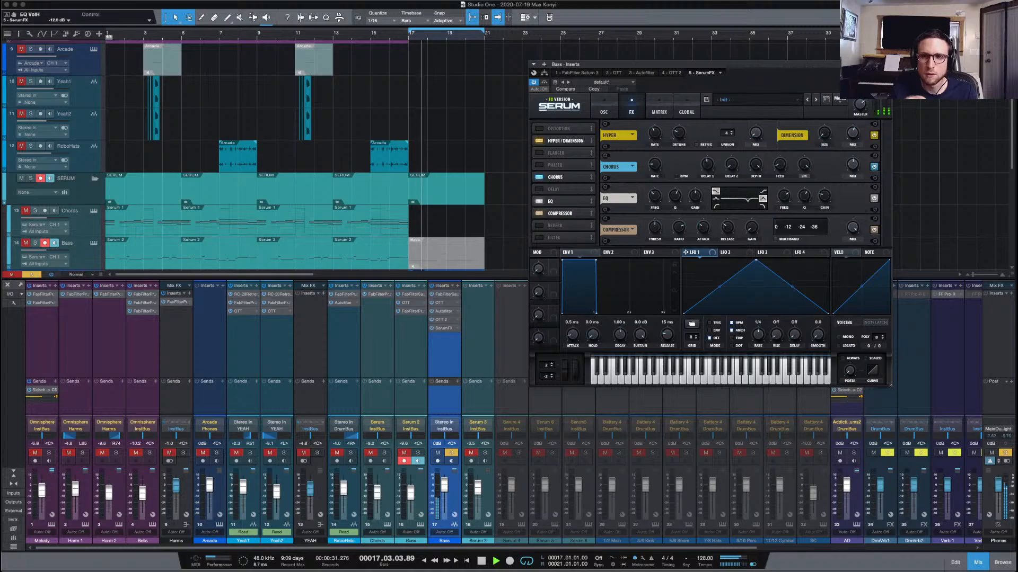
pyautogui.click(887, 64)
# Compare the unmuted instrument Bass clip at bar 17 with the processed audio Bass track using solo, and mute the instrument clip again
pyautogui.scroll(-4, 546, 178)
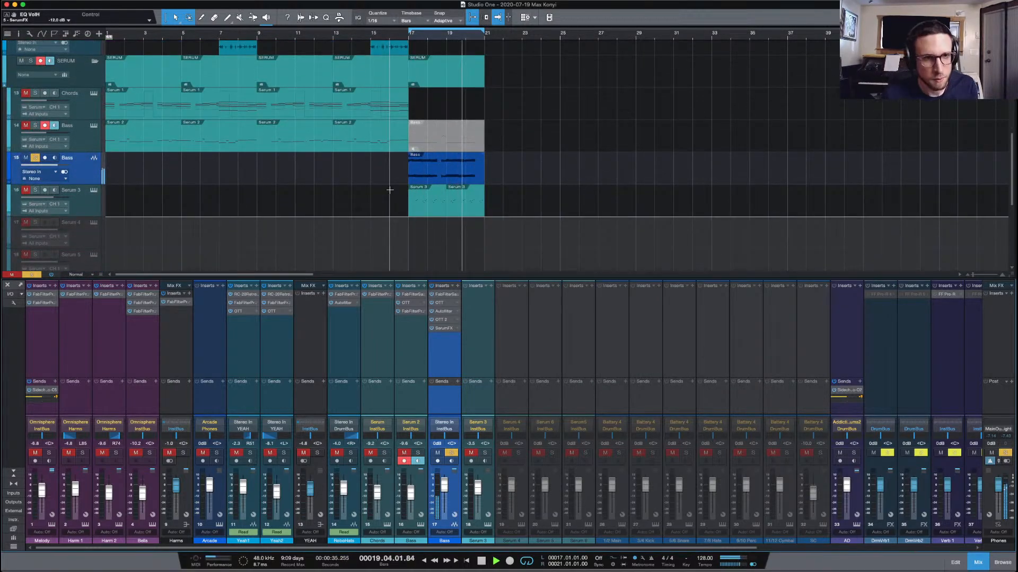
pyautogui.press('space')
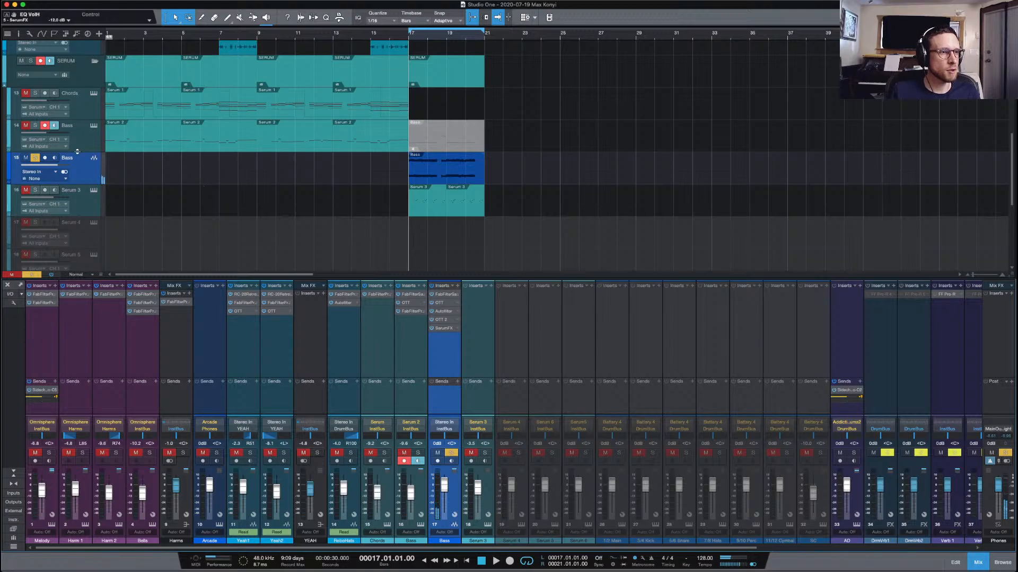
pyautogui.click(35, 158)
pyautogui.click(35, 126)
pyautogui.press('space')
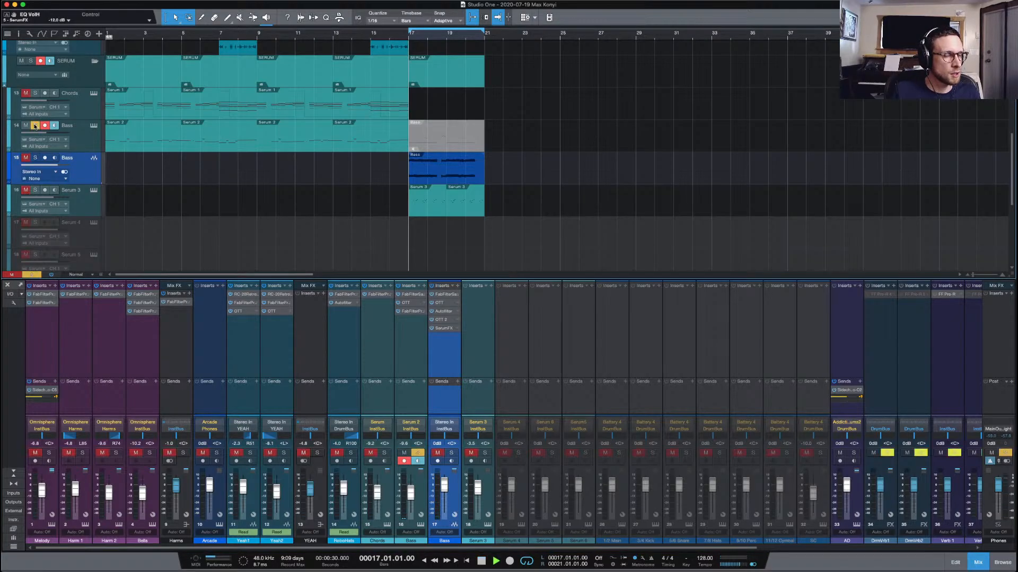
pyautogui.click(440, 143)
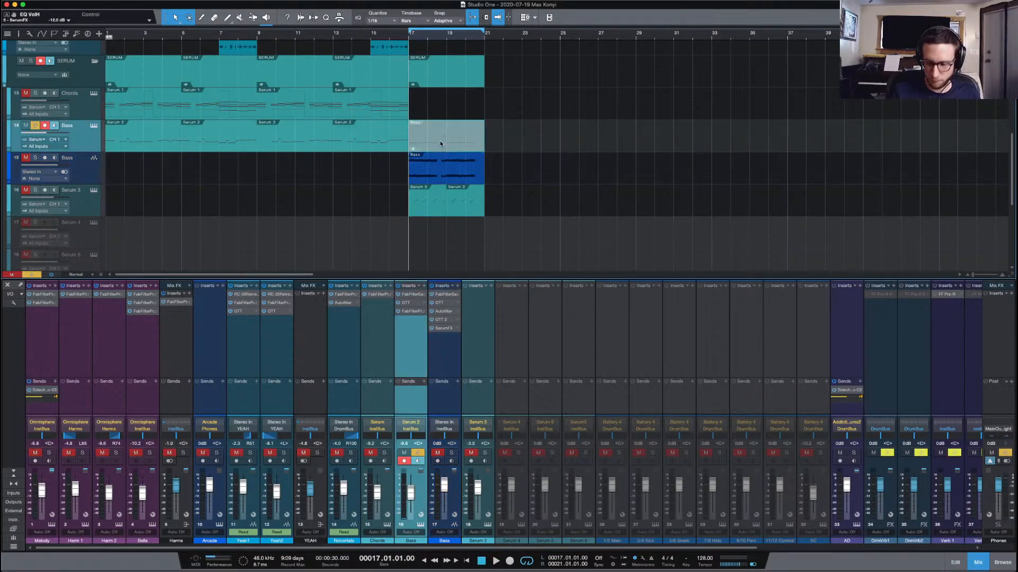
pyautogui.press('space')
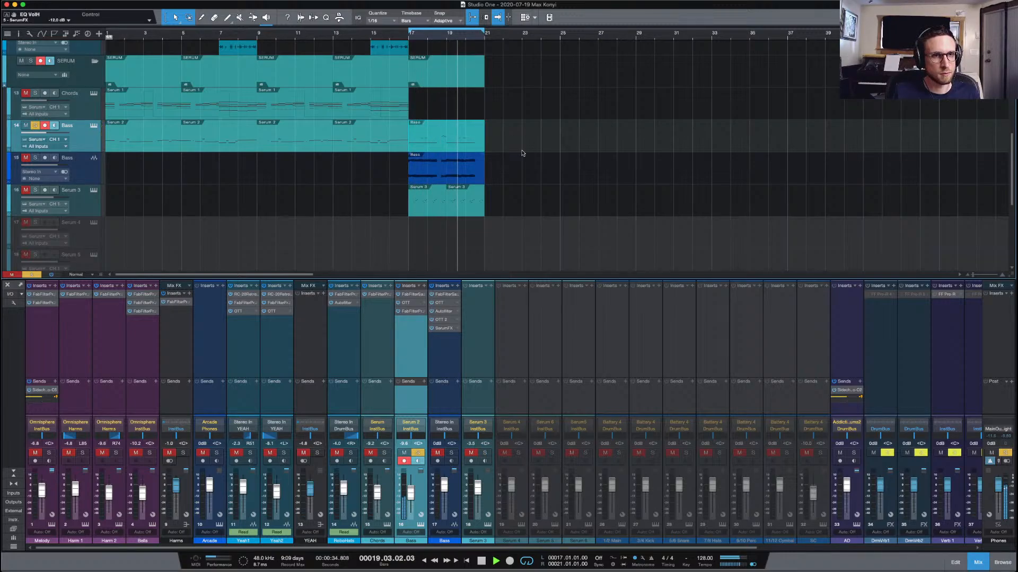
pyautogui.press('space')
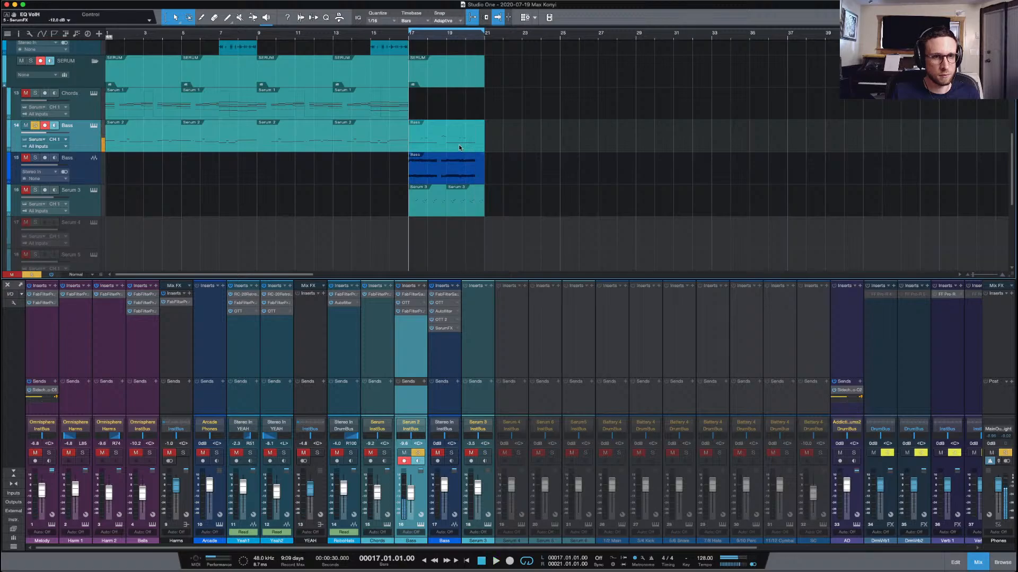
pyautogui.click(459, 144)
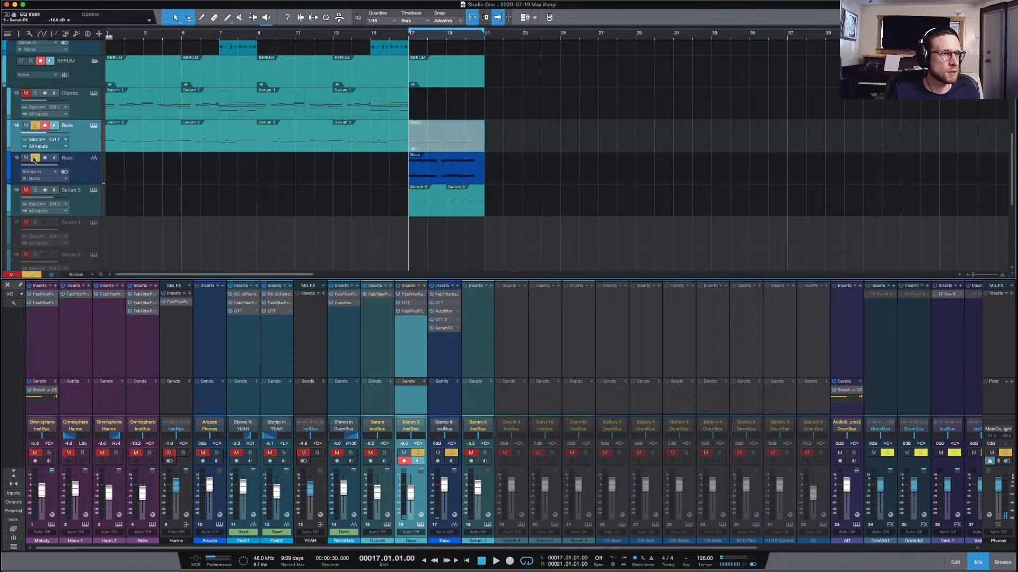
pyautogui.press('space')
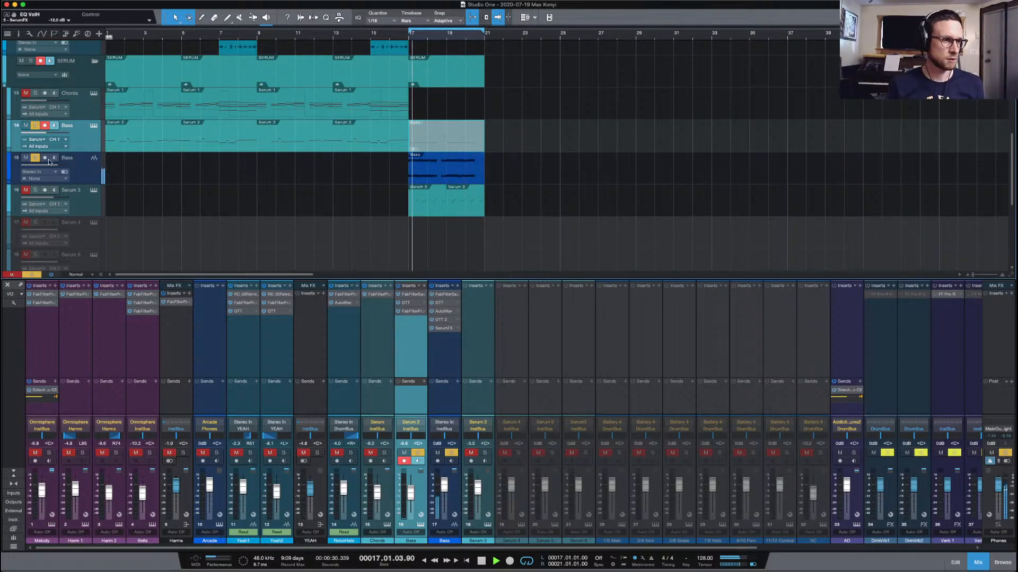
pyautogui.press('space')
# Clear all solos and lower the Serum 3 channel volume to -12.1 dB while playing the full mix
pyautogui.click(31, 275)
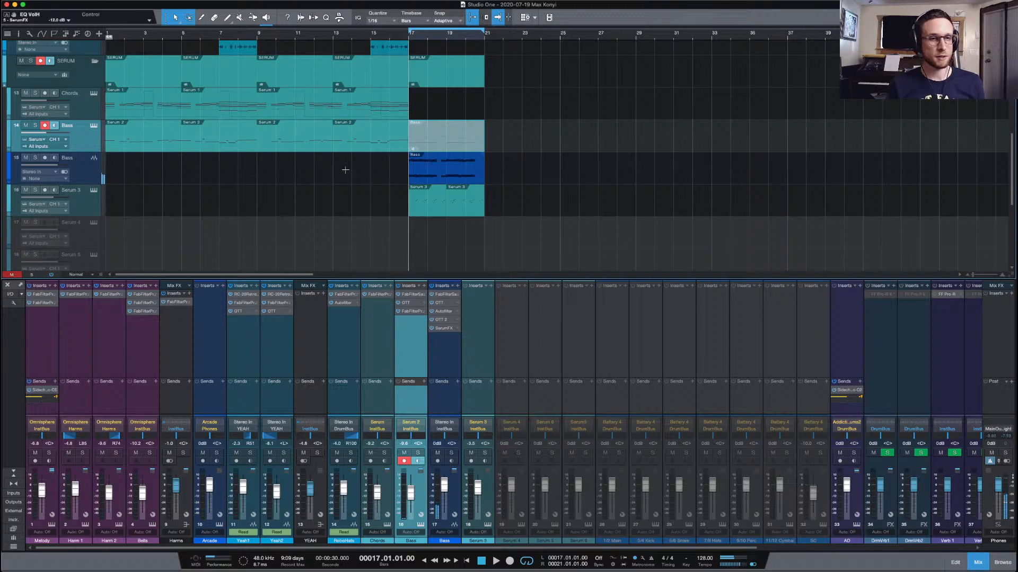
pyautogui.press('Home')
pyautogui.press('space')
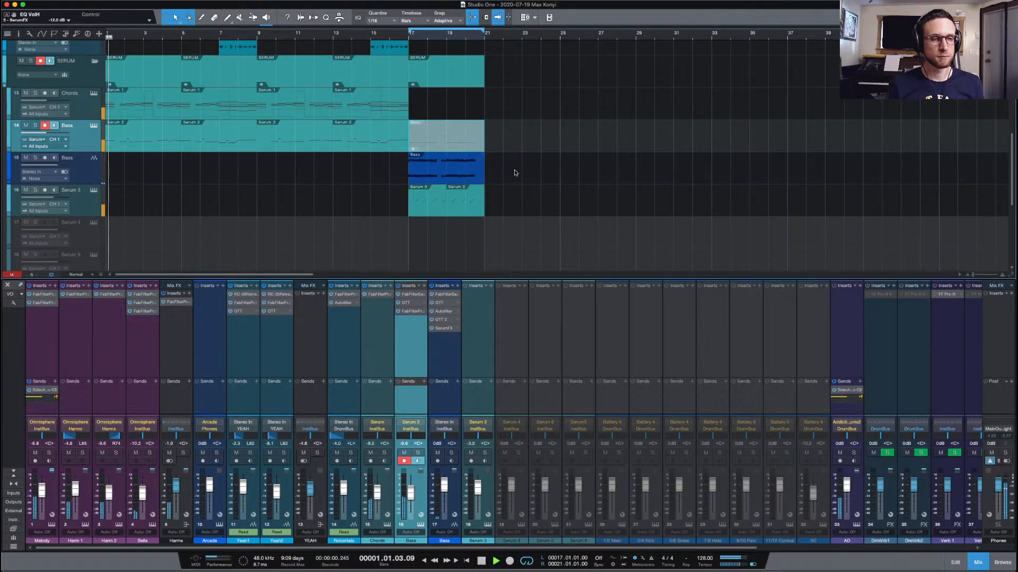
pyautogui.click(409, 36)
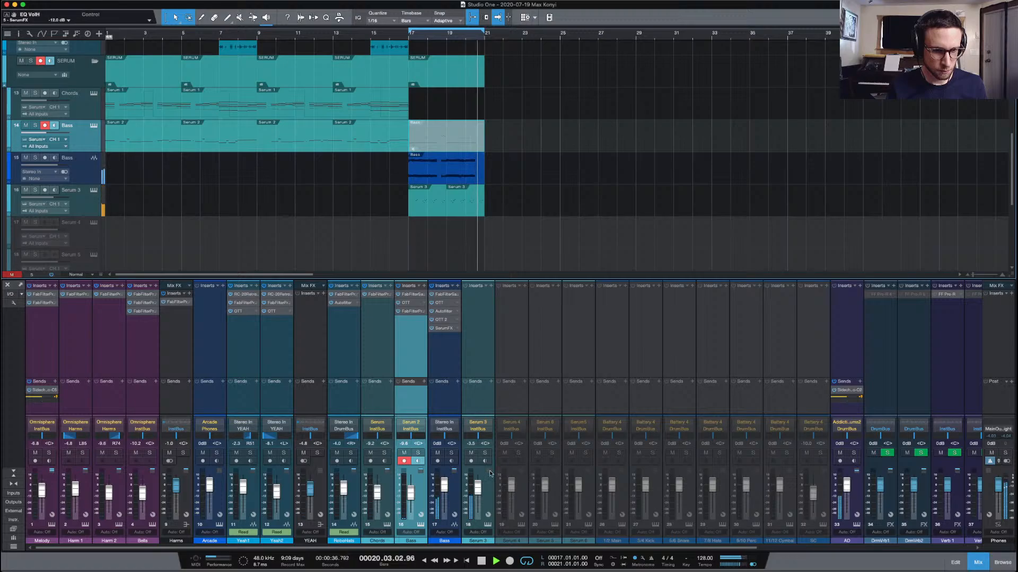
pyautogui.moveTo(477, 486); pyautogui.dragTo(477, 492)
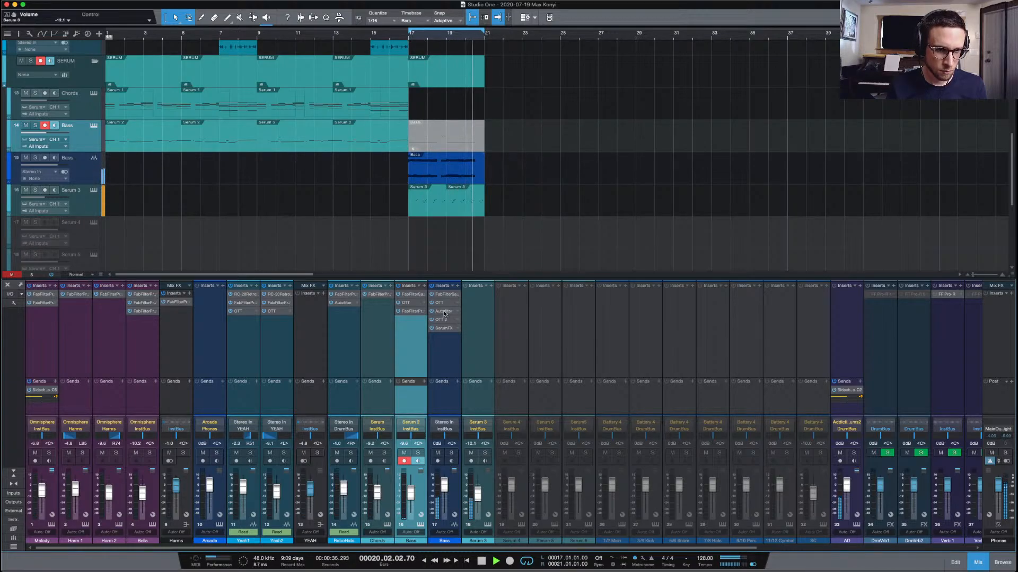
# Duplicate the Bass channel's Autofilter to the end of its insert chain and set the copy's resonance to 0.1 %
pyautogui.moveTo(443, 311); pyautogui.dragTo(445, 345)
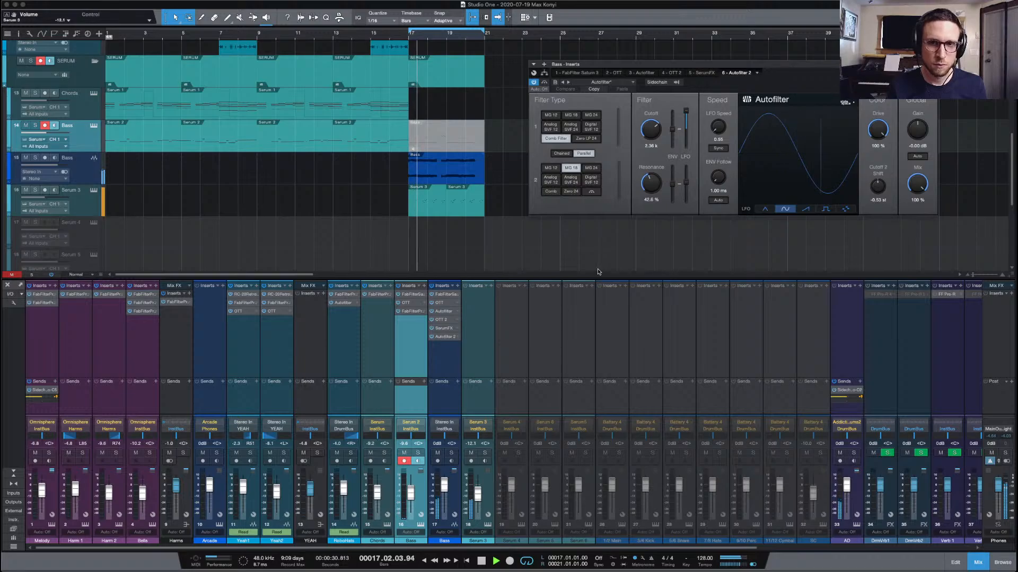
pyautogui.moveTo(648, 179); pyautogui.dragTo(648, 212)
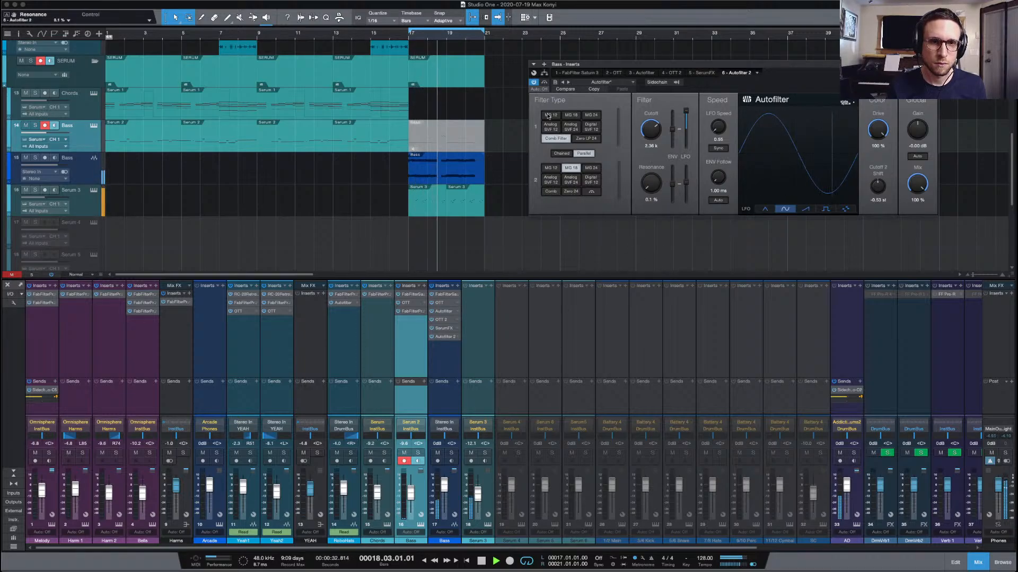
# Reset the second Autofilter on the Bass channel to the default preset and set its first filter to MG 18
pyautogui.click(571, 115)
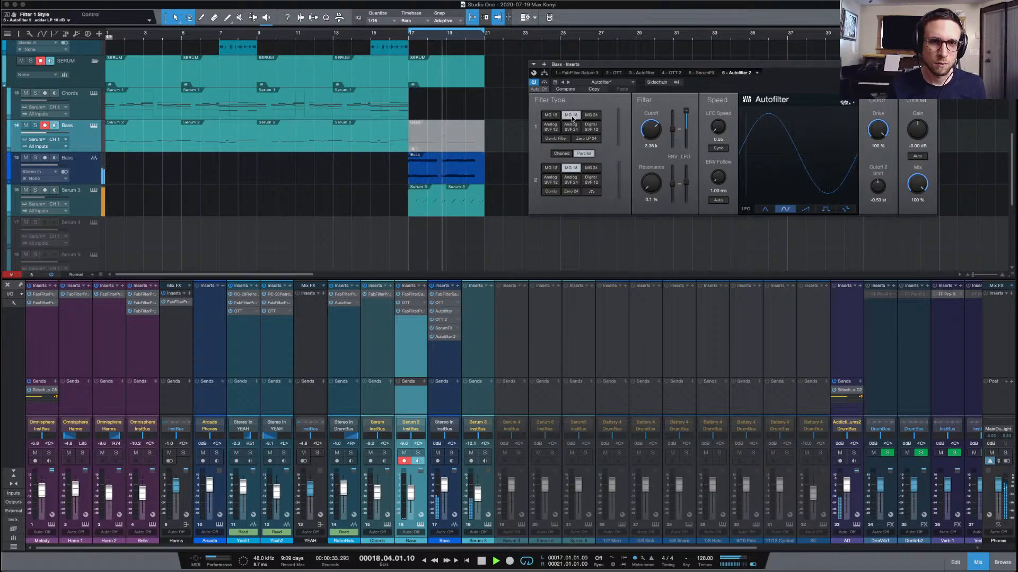
pyautogui.click(561, 154)
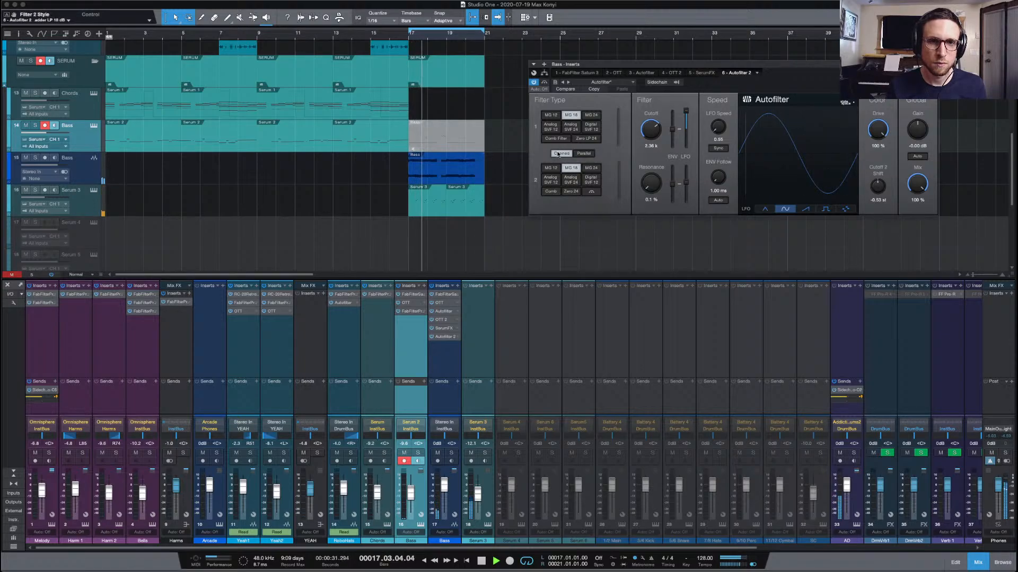
pyautogui.click(621, 83)
pyautogui.click(610, 91)
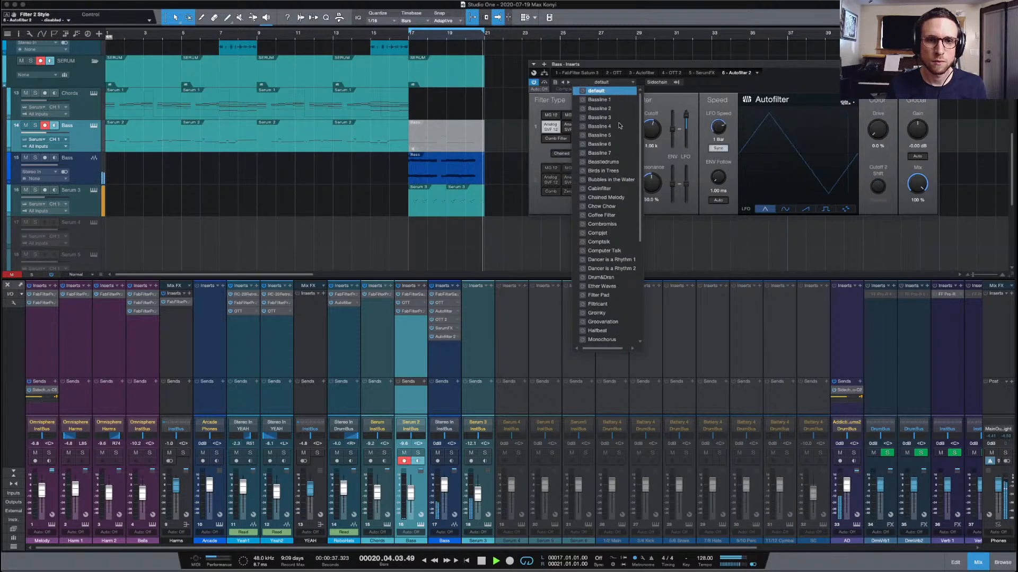
pyautogui.click(546, 147)
pyautogui.click(571, 115)
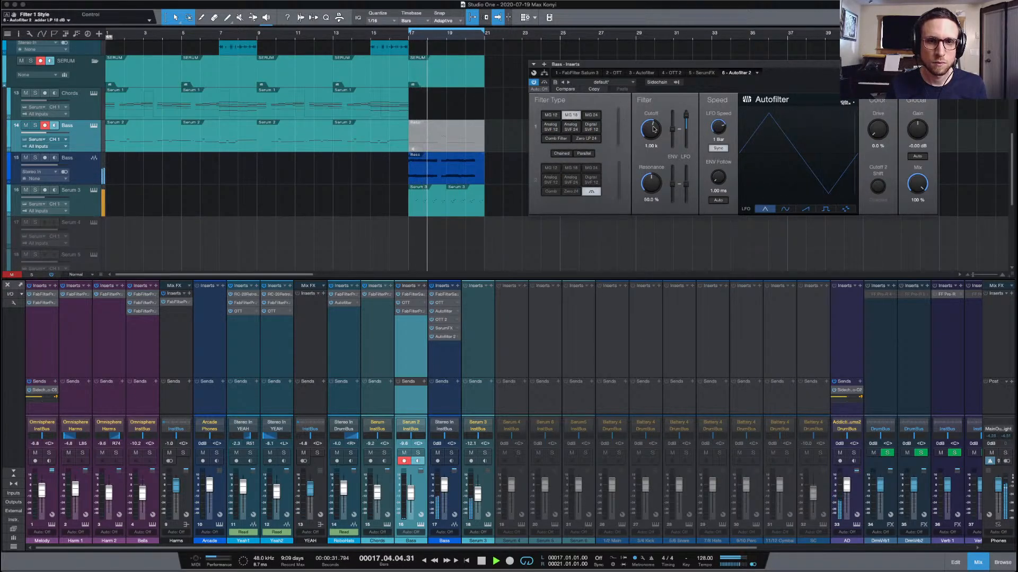
# Set the second Autofilter's resonance to 0.1 %, cutoff to about 3.68 kHz and LFO-to-cutoff amount to 100 %
pyautogui.moveTo(651, 183); pyautogui.dragTo(653, 227)
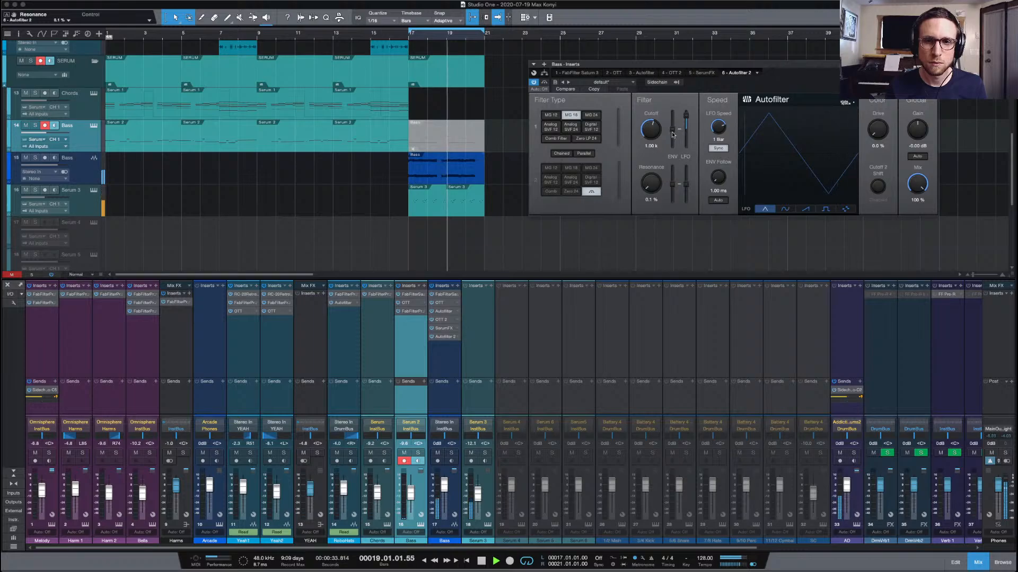
pyautogui.moveTo(651, 128); pyautogui.dragTo(654, 123)
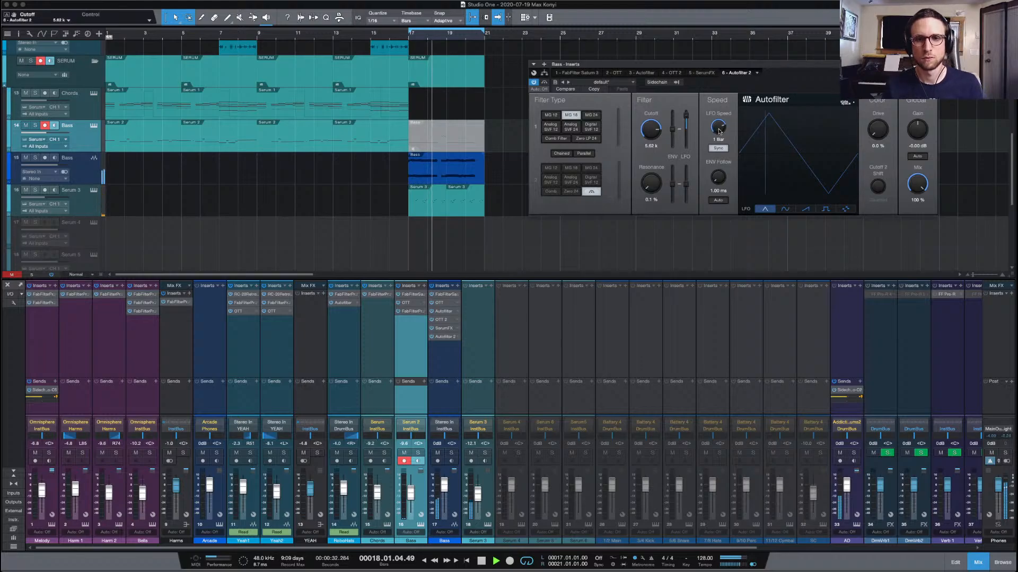
pyautogui.moveTo(652, 129); pyautogui.dragTo(687, 109)
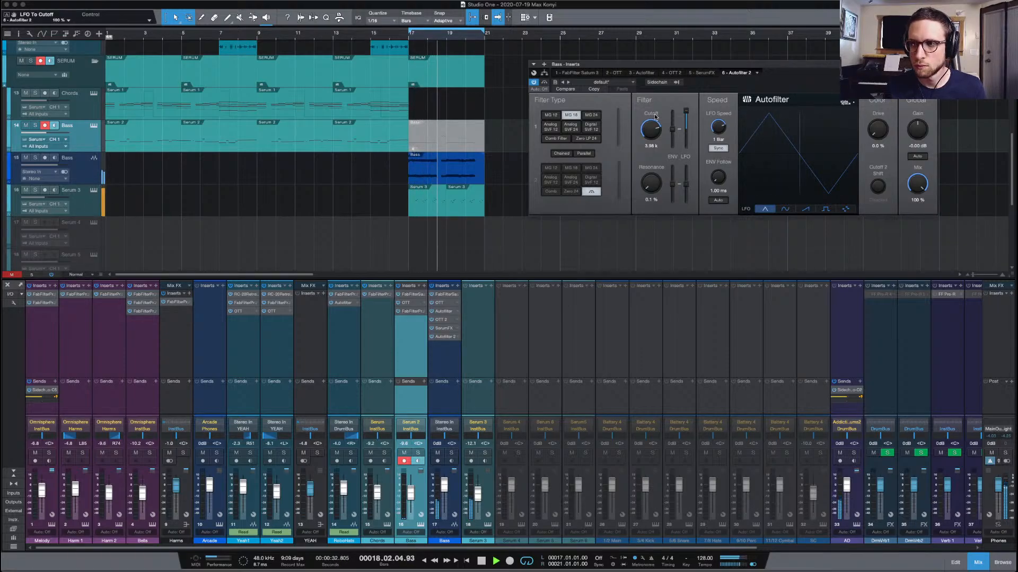
# Turn off the Autofilter's LFO tempo sync, set the LFO speed to about 0.98 Hz and choose the sine waveform
pyautogui.click(718, 148)
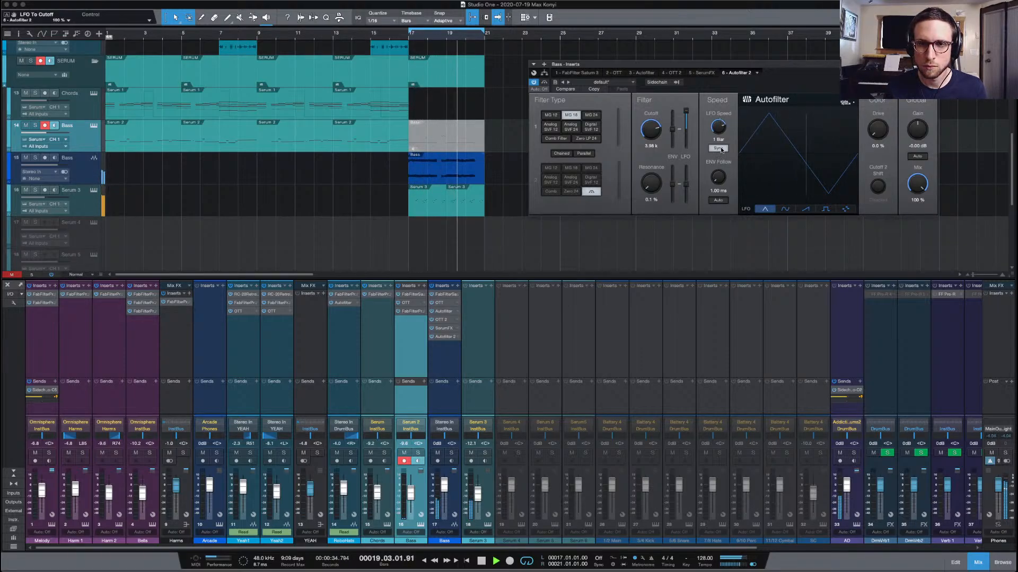
pyautogui.moveTo(716, 128); pyautogui.dragTo(716, 136)
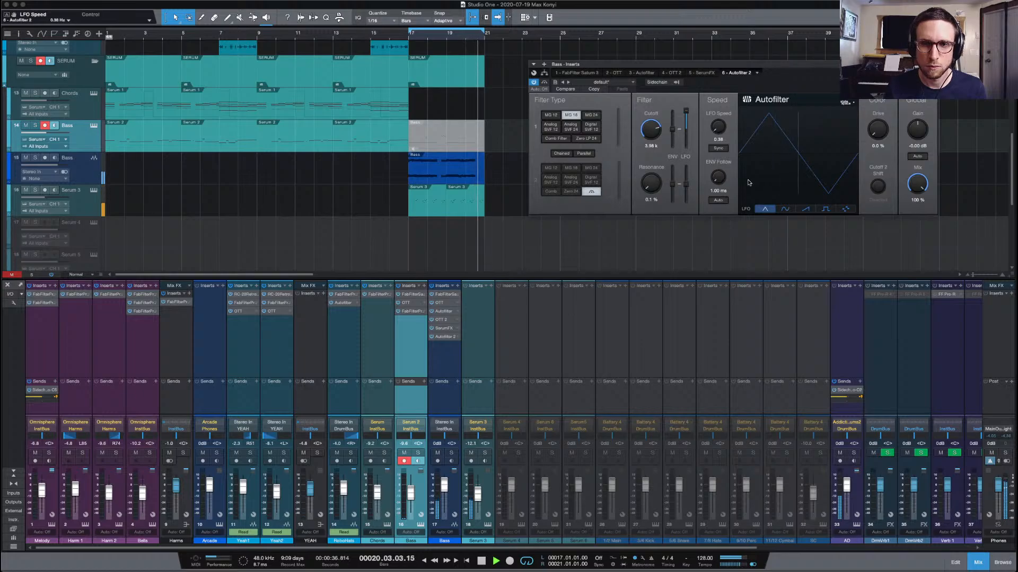
pyautogui.click(785, 209)
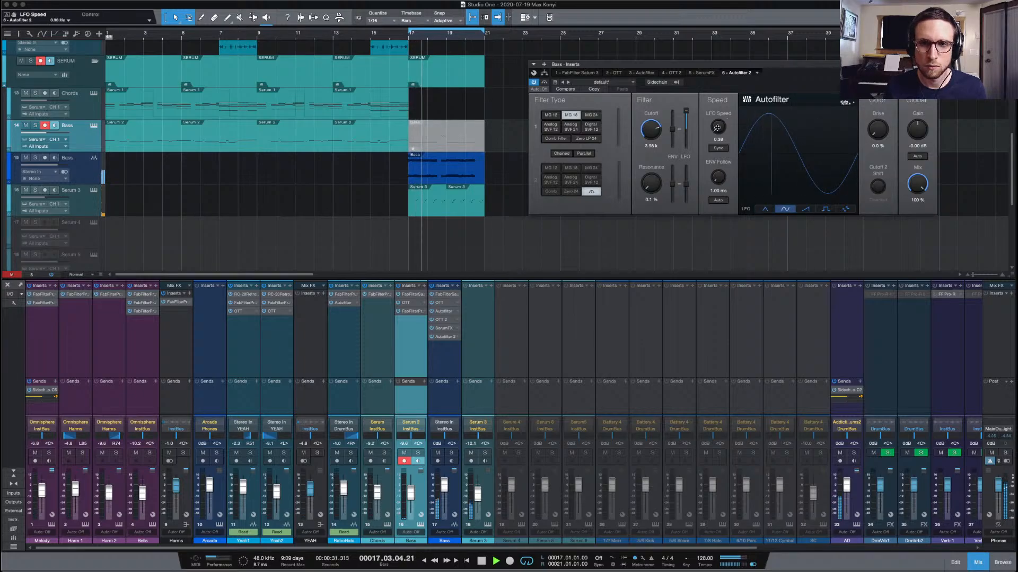
# Set the Autofilter's LFO speed to 0.83 Hz and cutoff to 4.70 kHz, with a negative LFO-to-cutoff amount
pyautogui.moveTo(718, 130); pyautogui.dragTo(647, 133)
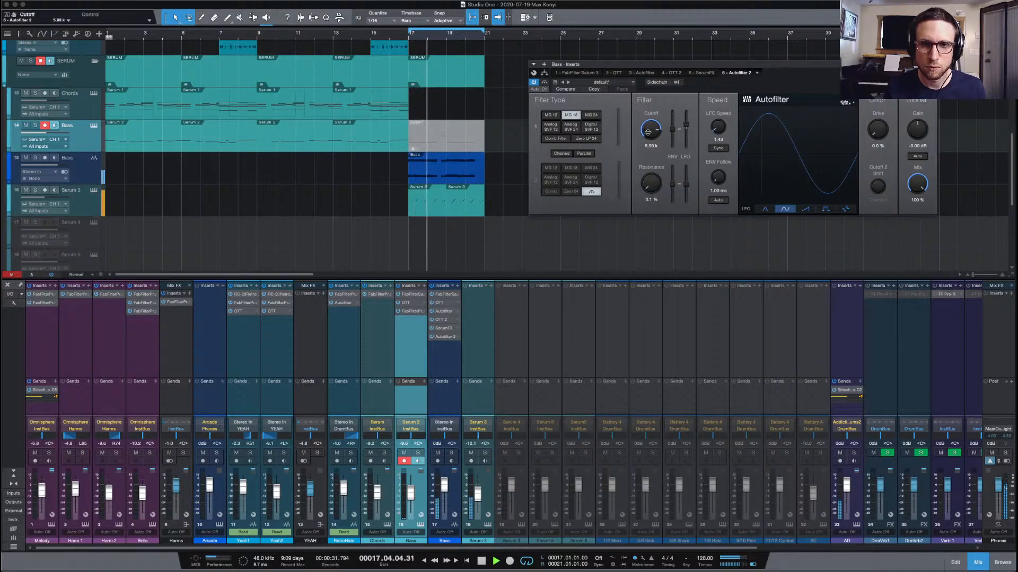
pyautogui.moveTo(717, 127); pyautogui.dragTo(717, 128)
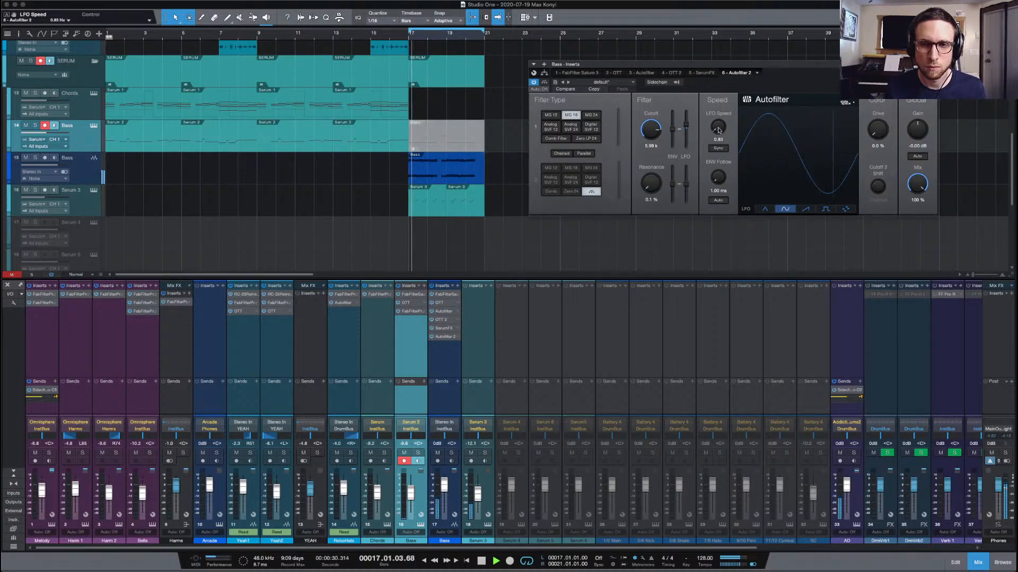
pyautogui.moveTo(654, 132); pyautogui.dragTo(676, 142)
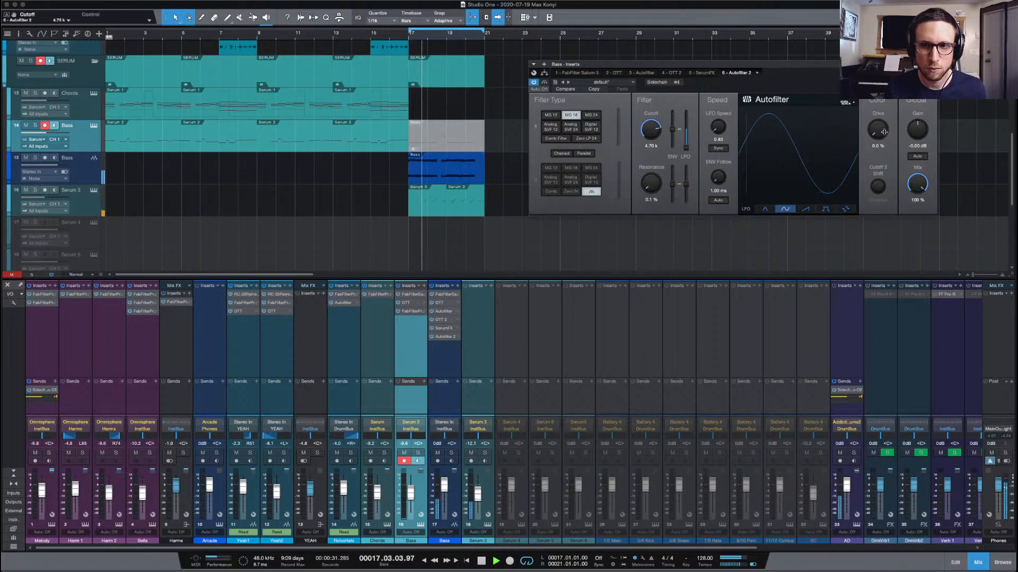
# Raise the Autofilter's drive to 100 %, gain to 8.15 dB and resonance to 21.1 %
pyautogui.moveTo(876, 147); pyautogui.dragTo(876, 135)
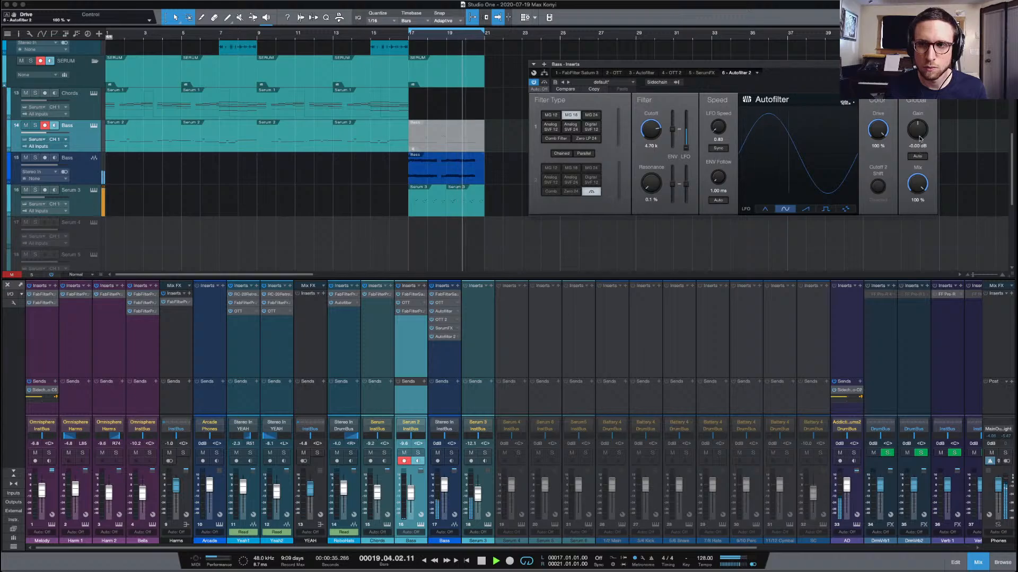
pyautogui.moveTo(919, 150); pyautogui.dragTo(919, 123)
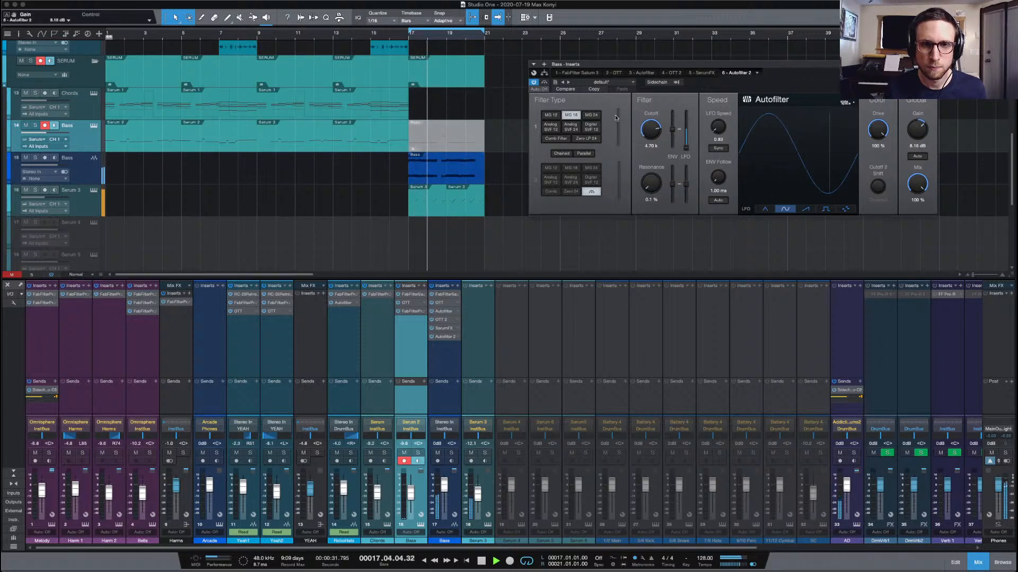
pyautogui.moveTo(651, 181); pyautogui.dragTo(654, 162)
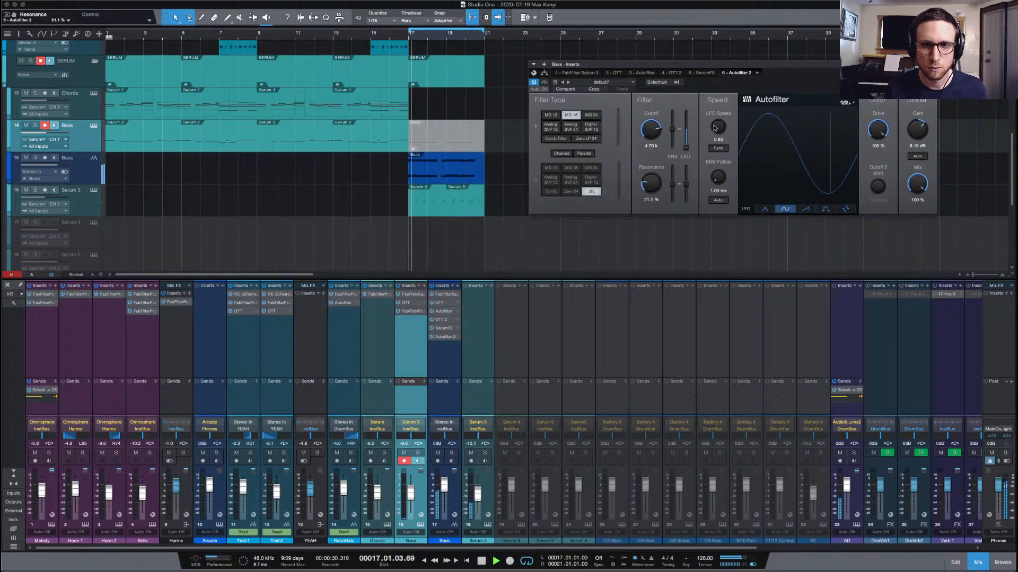
# Slow the Autofilter's LFO speed to 0.25 Hz and lower its gain to 5.04 dB during playback
pyautogui.scroll(-10, 717, 127)
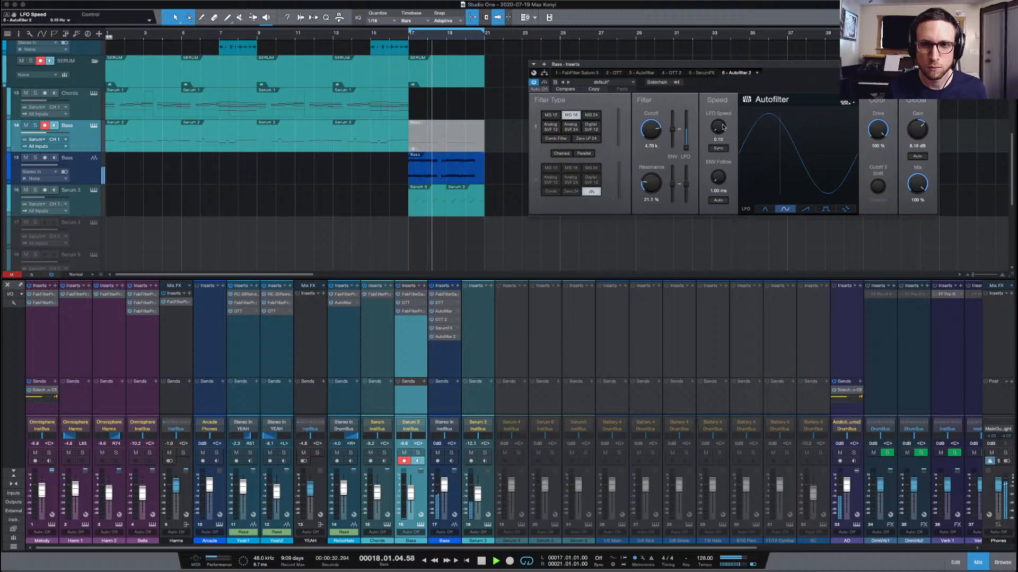
pyautogui.scroll(2, 718, 127)
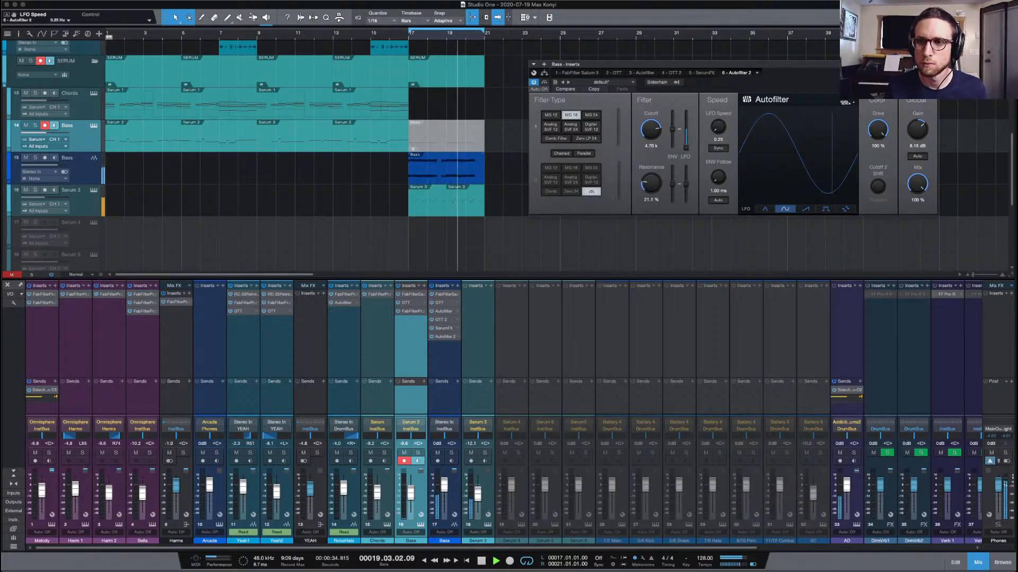
pyautogui.moveTo(913, 130); pyautogui.dragTo(914, 136)
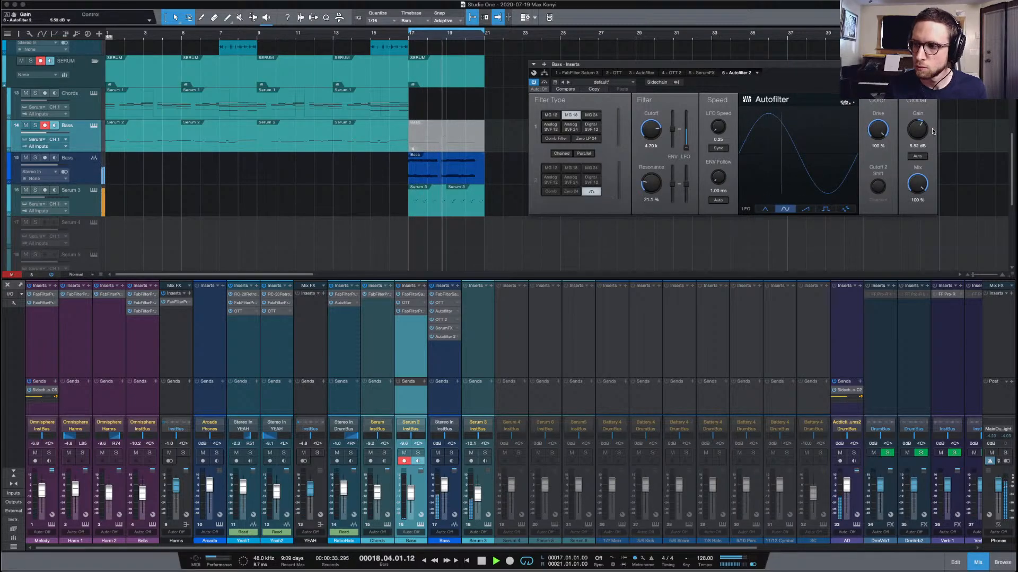
pyautogui.moveTo(913, 133); pyautogui.dragTo(913, 136)
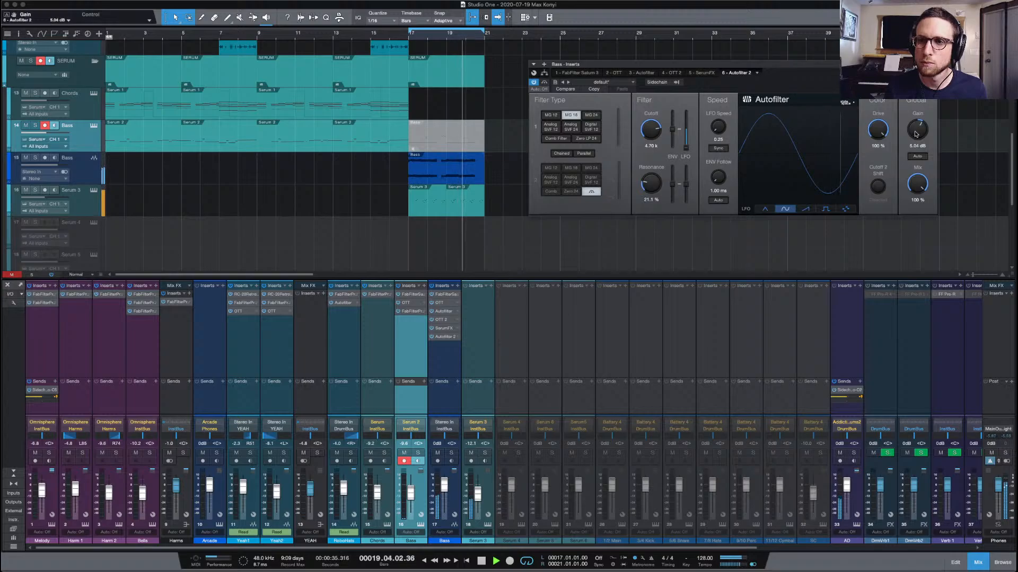
# Close the plug-in window and listen to the whole arrangement from the beginning through the bar 17 section
pyautogui.press('space')
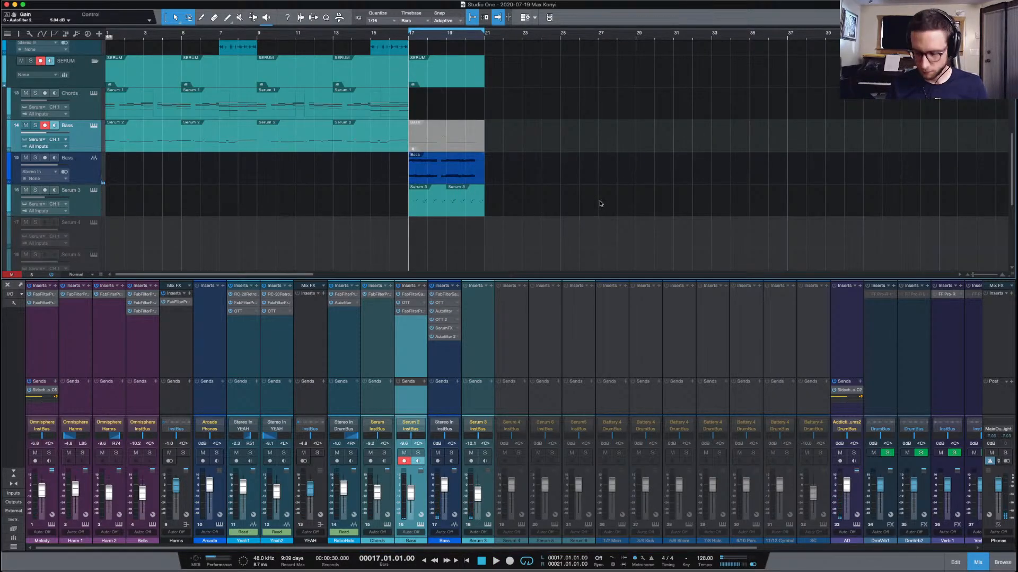
pyautogui.press('Home')
pyautogui.press('space')
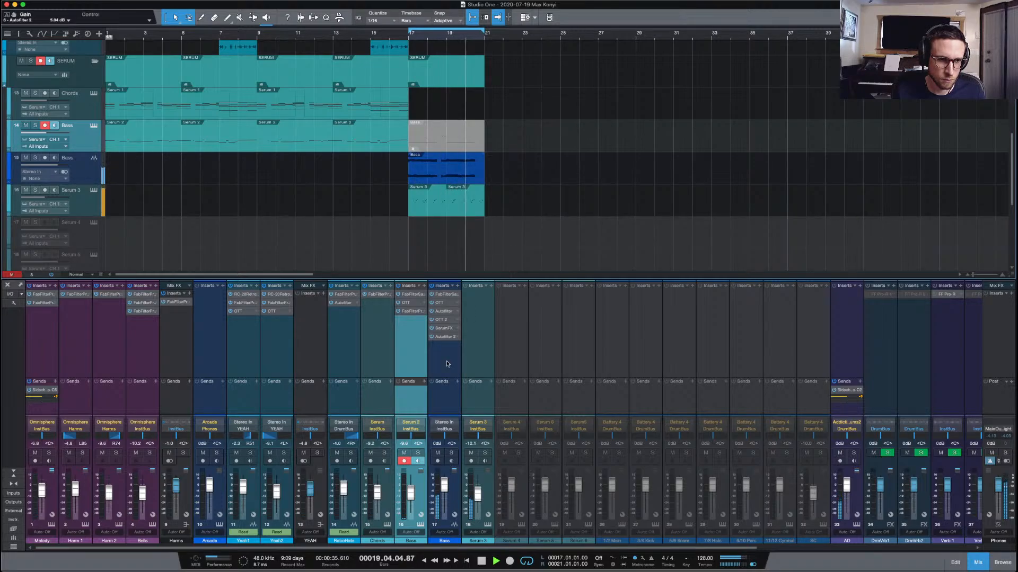
pyautogui.press('space')
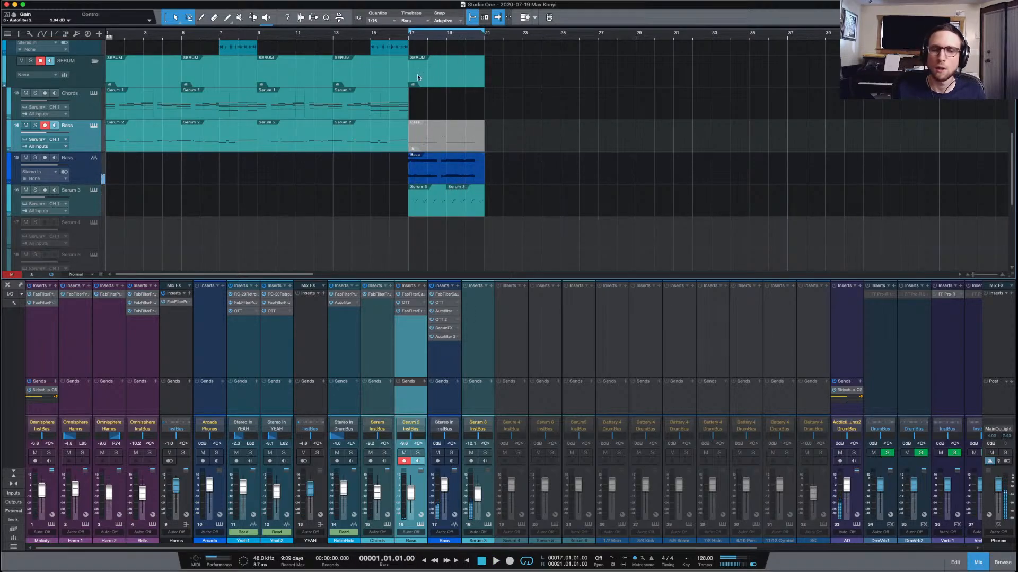
# Bounce the audio Bass clip at bar 17 and play the result from bar 17
pyautogui.click(409, 35)
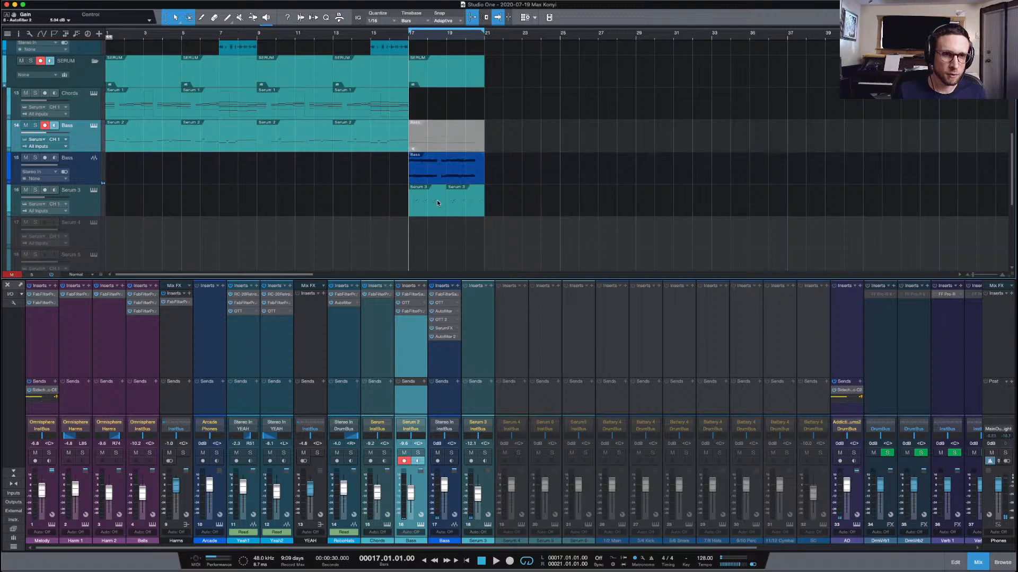
pyautogui.click(442, 177)
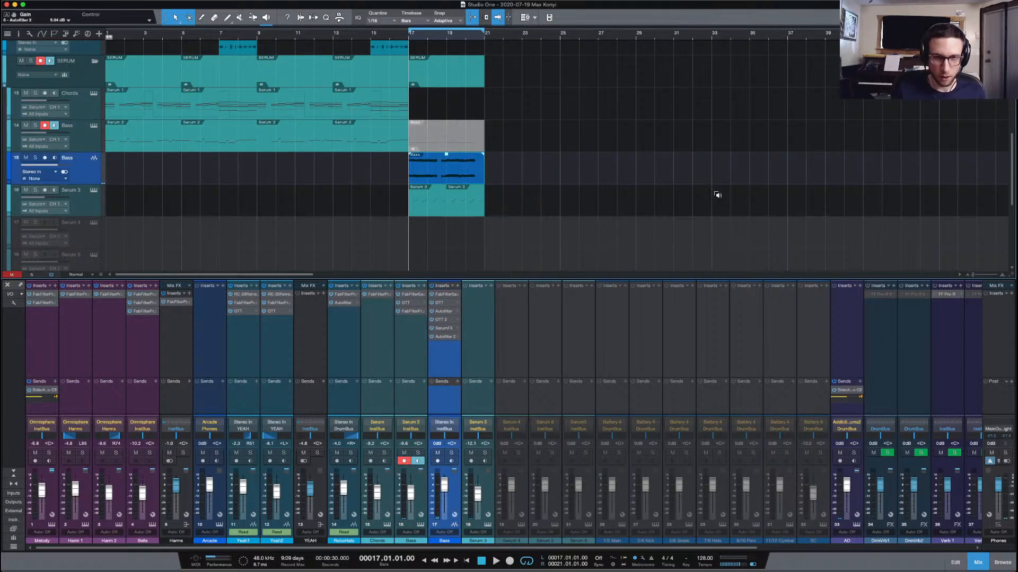
pyautogui.press('super+b')
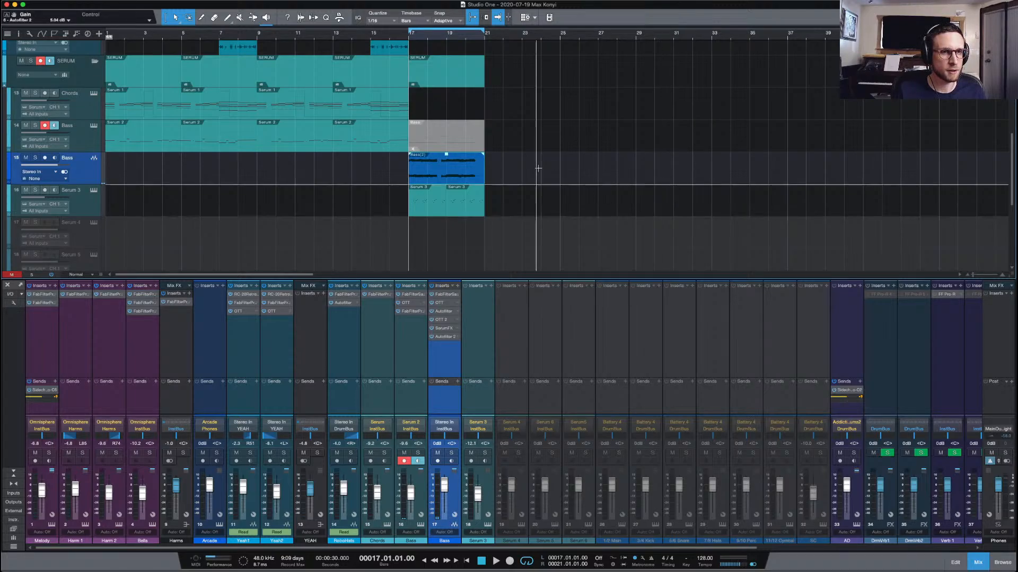
pyautogui.click(461, 176)
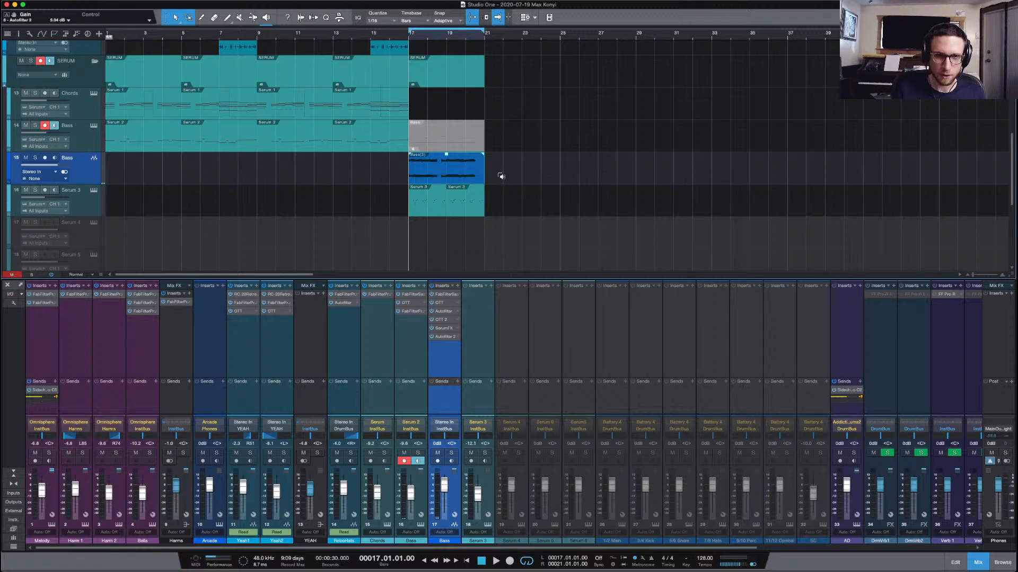
pyautogui.rightClick(464, 178)
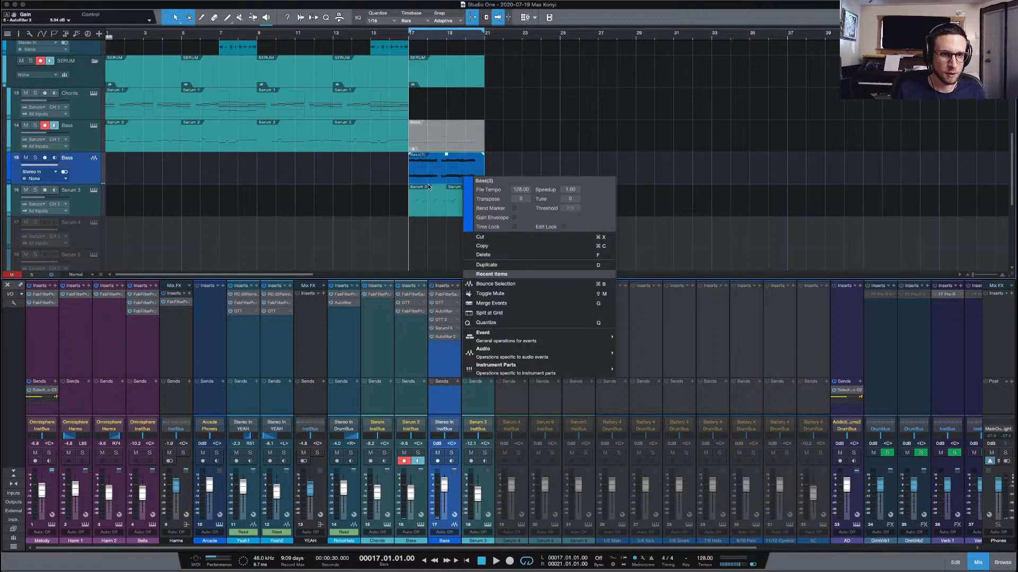
pyautogui.click(363, 206)
pyautogui.press('space')
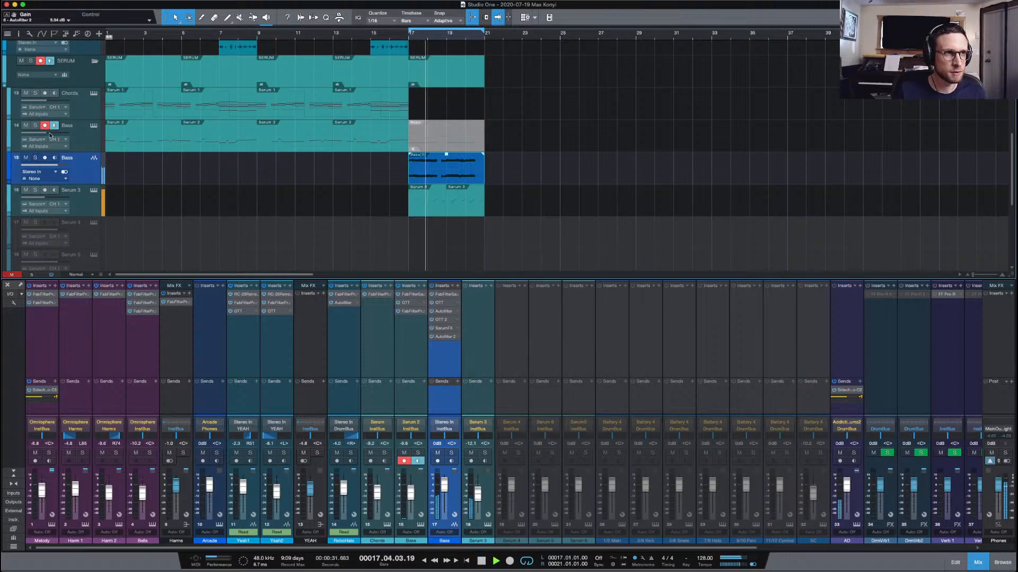
# Undo the bounce of the audio Bass clip
pyautogui.click(85, 1)
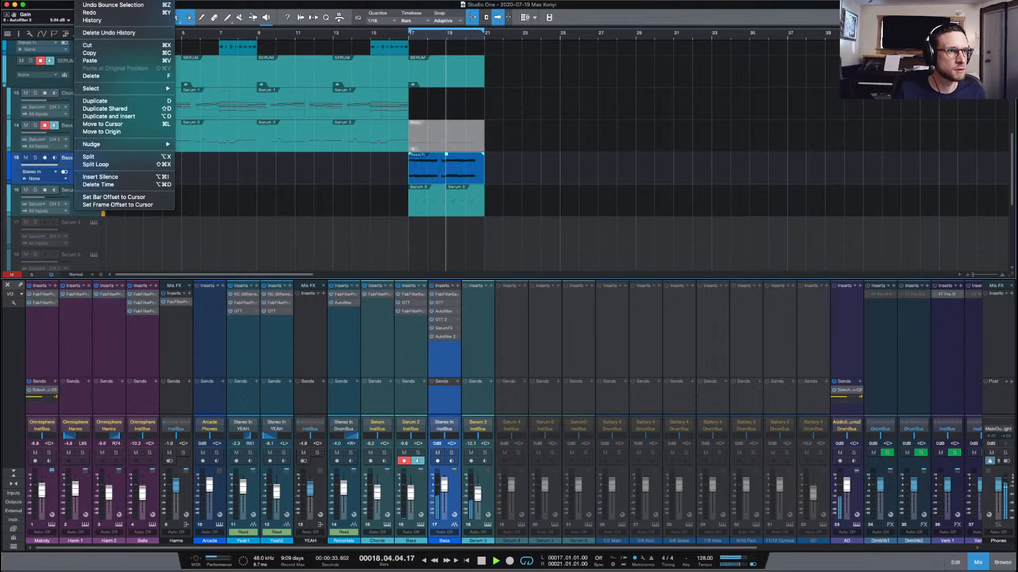
pyautogui.click(85, 1)
pyautogui.click(85, 1)
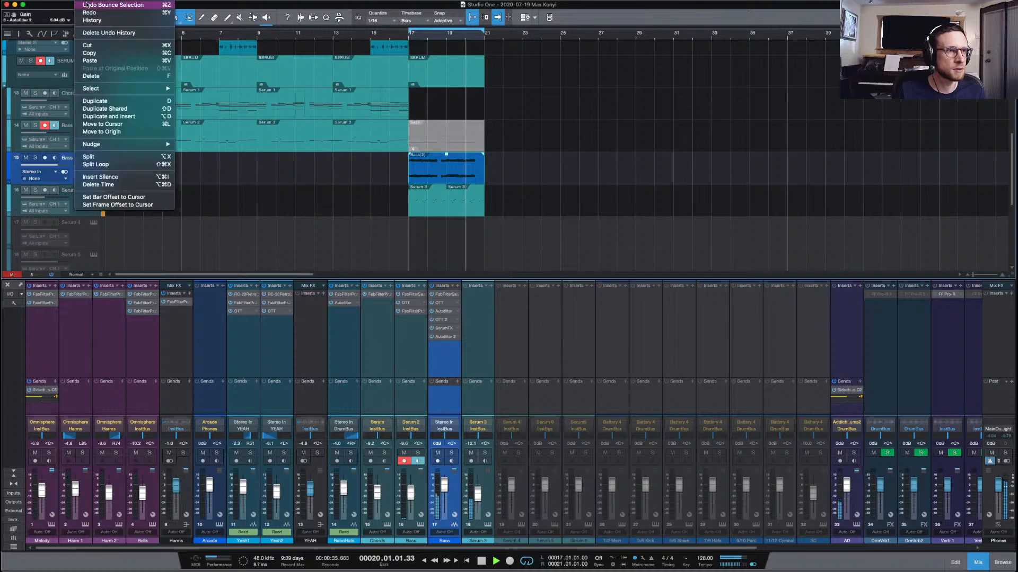
pyautogui.click(87, 4)
pyautogui.click(85, 1)
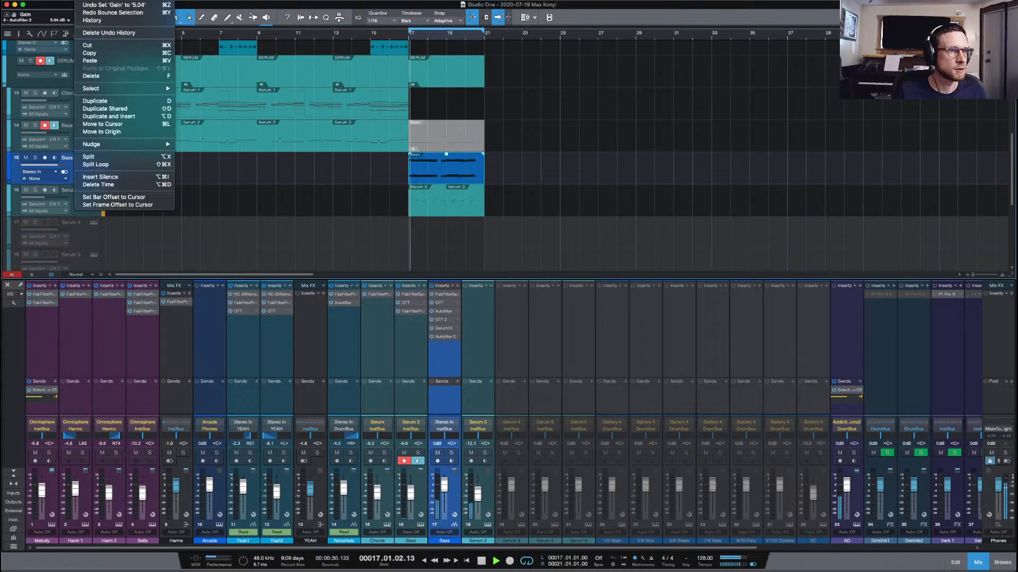
pyautogui.click(620, 167)
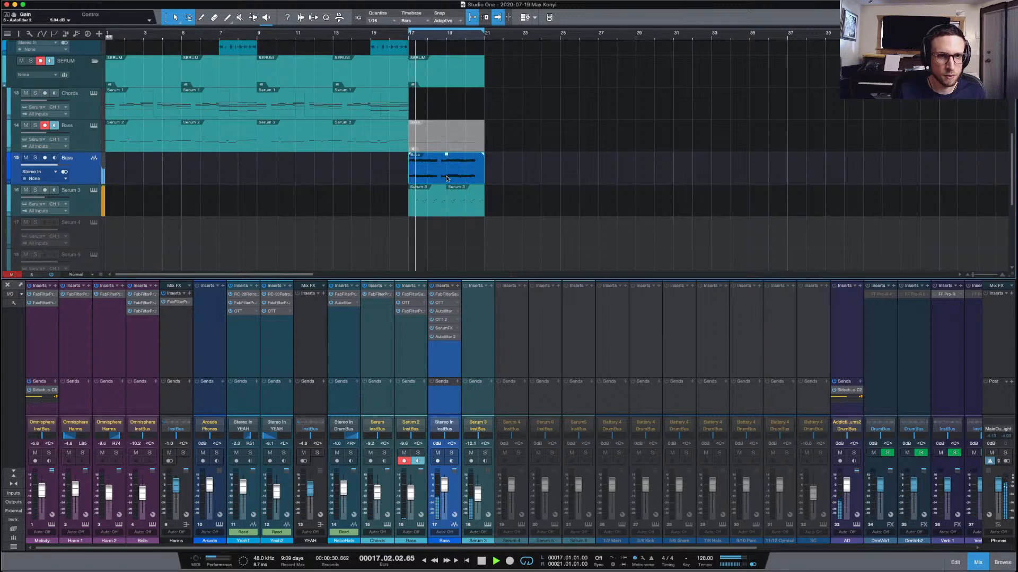
# Bounce the audio Bass clip at bar 17 to a new track and play the result from bar 17
pyautogui.rightClick(447, 179)
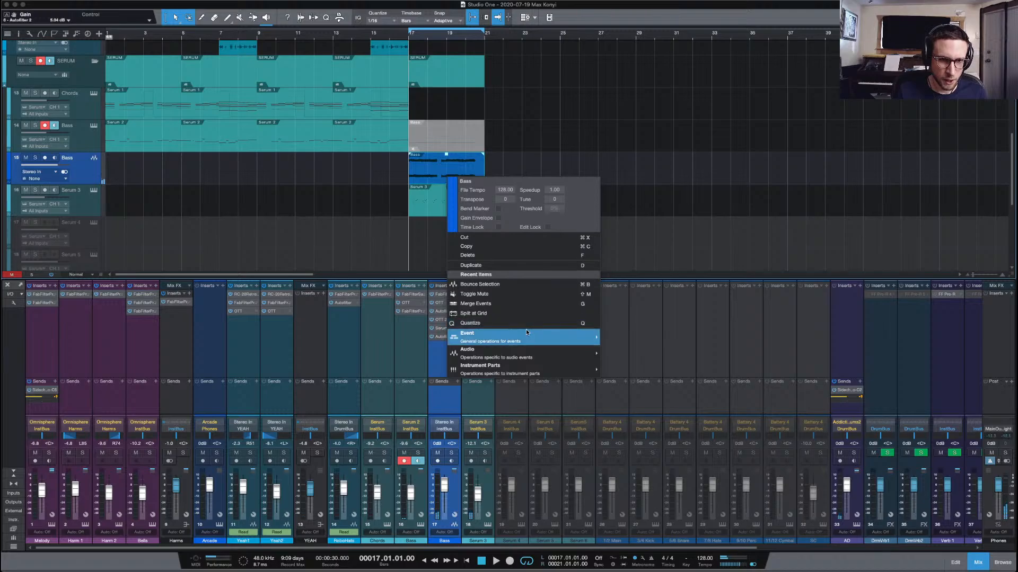
pyautogui.moveTo(530, 346)
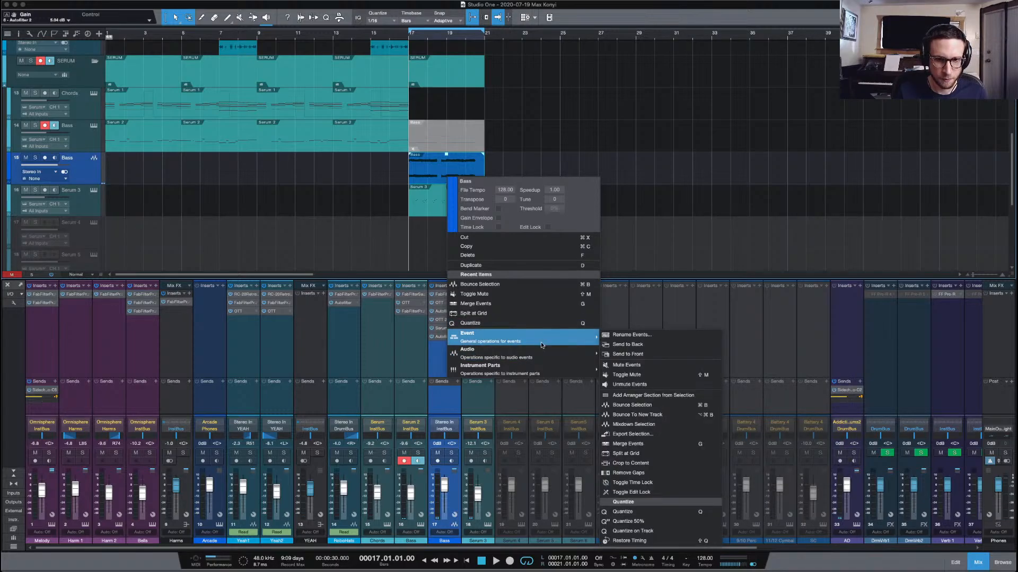
pyautogui.click(665, 414)
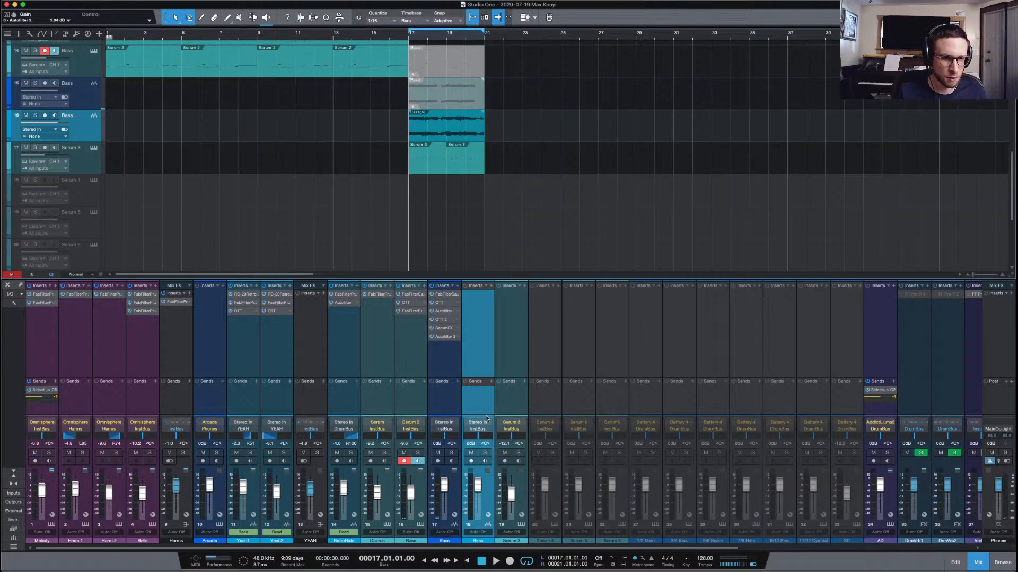
pyautogui.press('space')
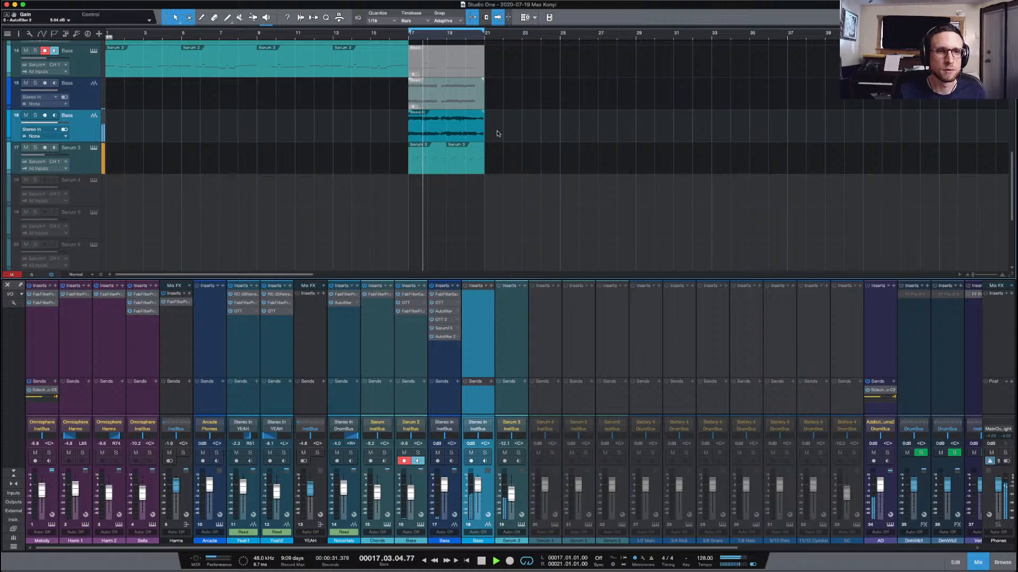
pyautogui.press('space')
# Split the bounced Bass clip at bar 18, shorten its first piece to end at 17.3, and play from bar 17
pyautogui.click(477, 132)
pyautogui.press('z')
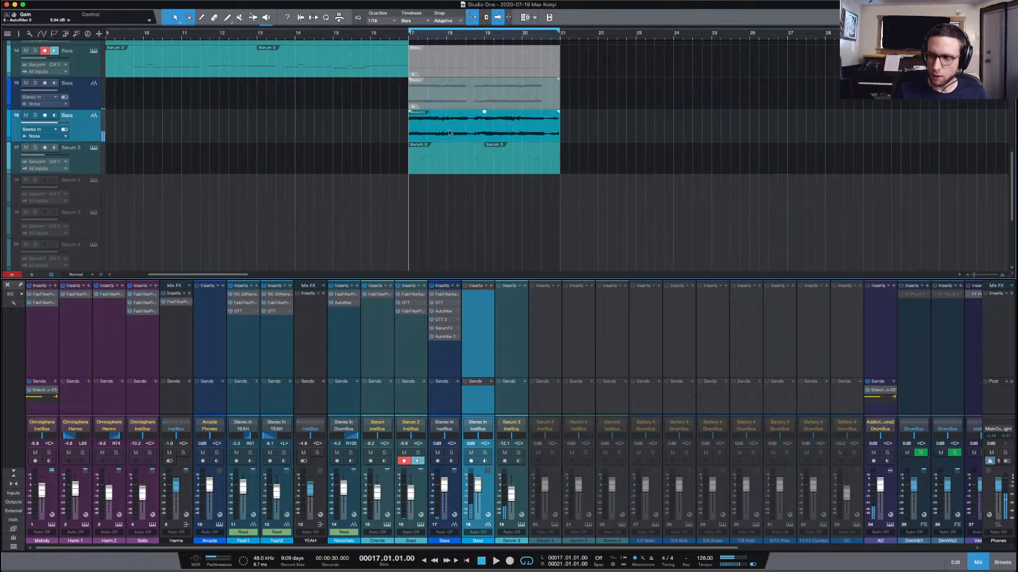
pyautogui.hscroll(2, 518, 132)
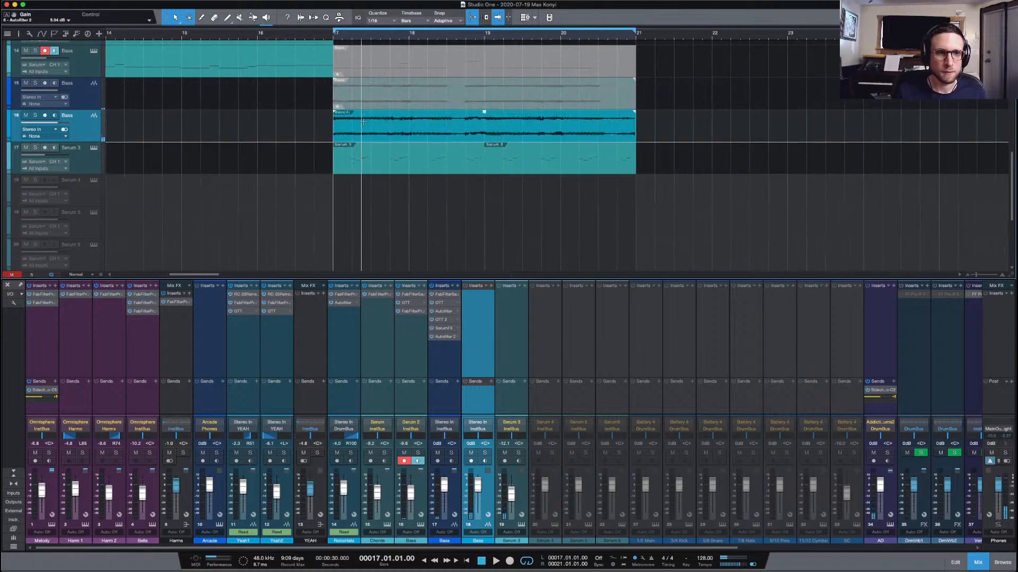
pyautogui.press('space')
pyautogui.keyDown('alt'); pyautogui.click(408, 118); pyautogui.keyUp('alt')
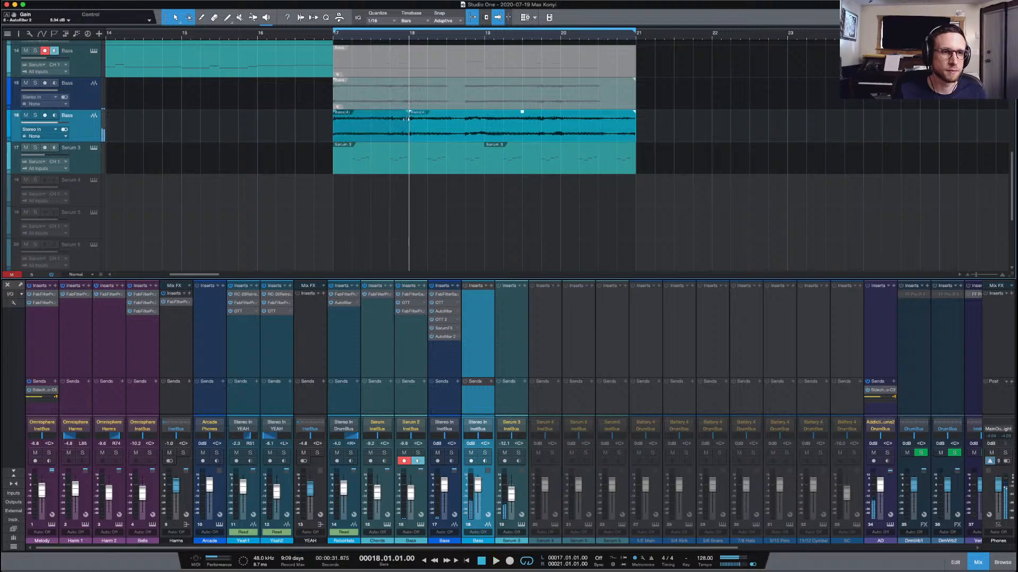
pyautogui.moveTo(407, 132); pyautogui.dragTo(371, 132)
pyautogui.press('space')
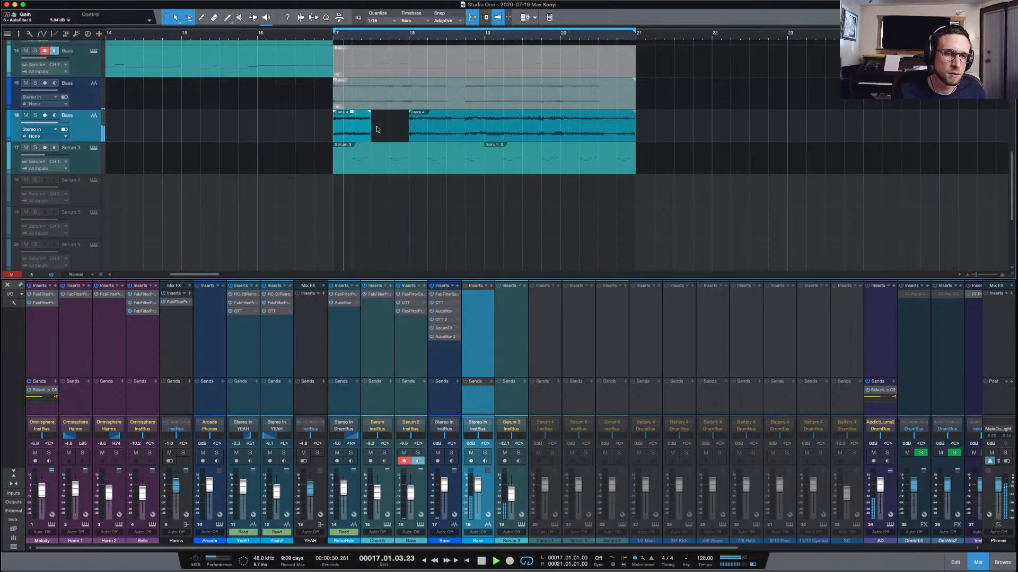
# Extend the second Bass piece's start earlier so only a short gap follows the first piece, and audition it from bar 17
pyautogui.moveTo(409, 127); pyautogui.dragTo(390, 136)
pyautogui.press('space')
pyautogui.press('space')
pyautogui.press('space')
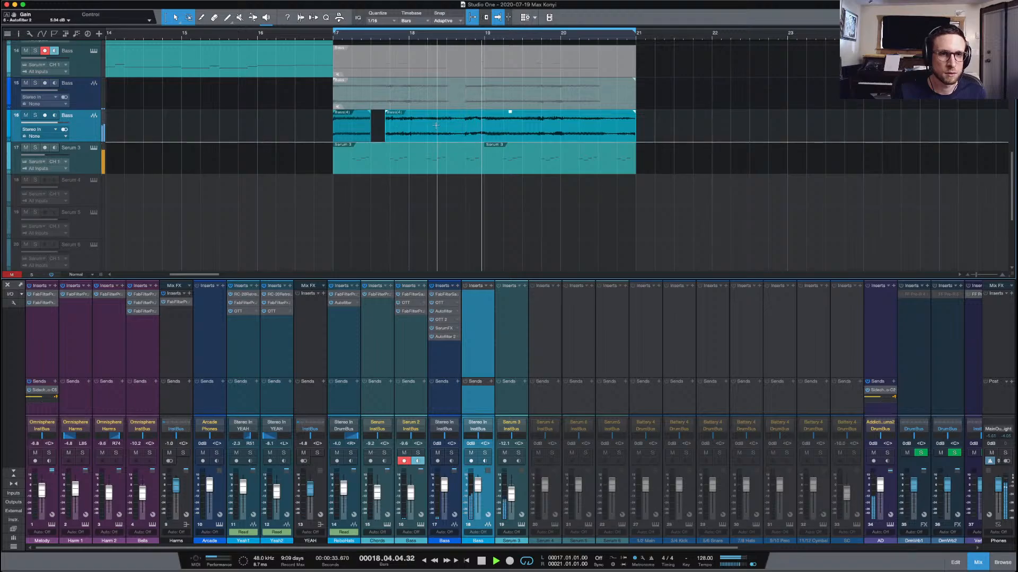
pyautogui.press('space')
# Split the bounced Bass audio at 19.3, trim the last piece's start to leave a short gap, and listen to the cut
pyautogui.keyDown('alt'); pyautogui.click(522, 121); pyautogui.keyUp('alt')
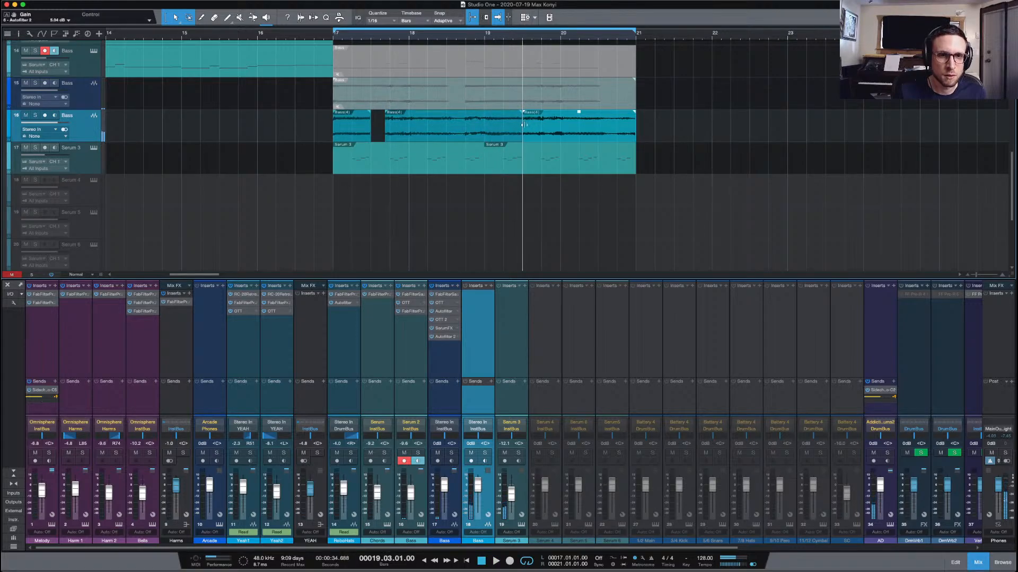
pyautogui.moveTo(524, 125); pyautogui.dragTo(536, 126)
pyautogui.press('space')
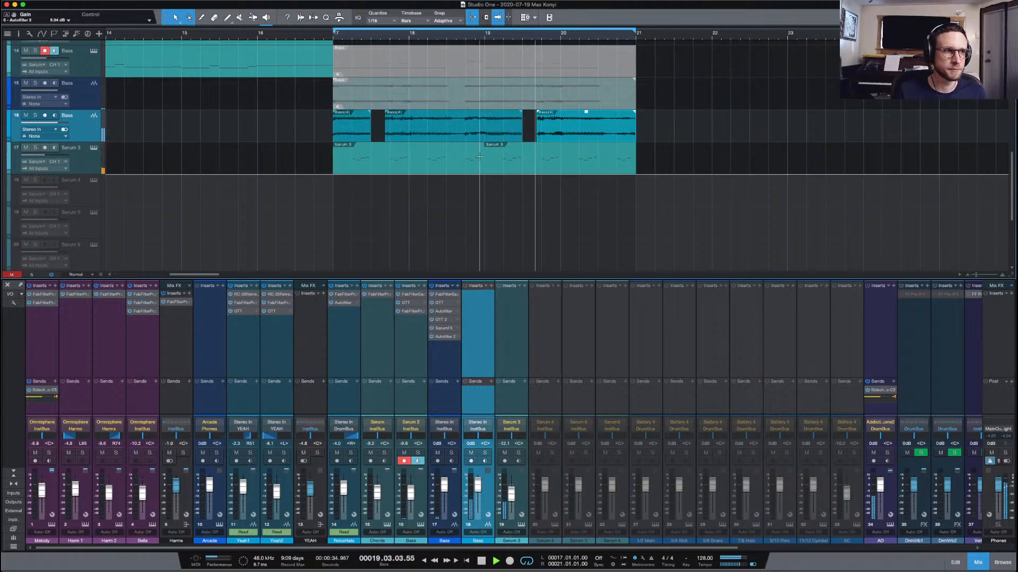
pyautogui.press('space')
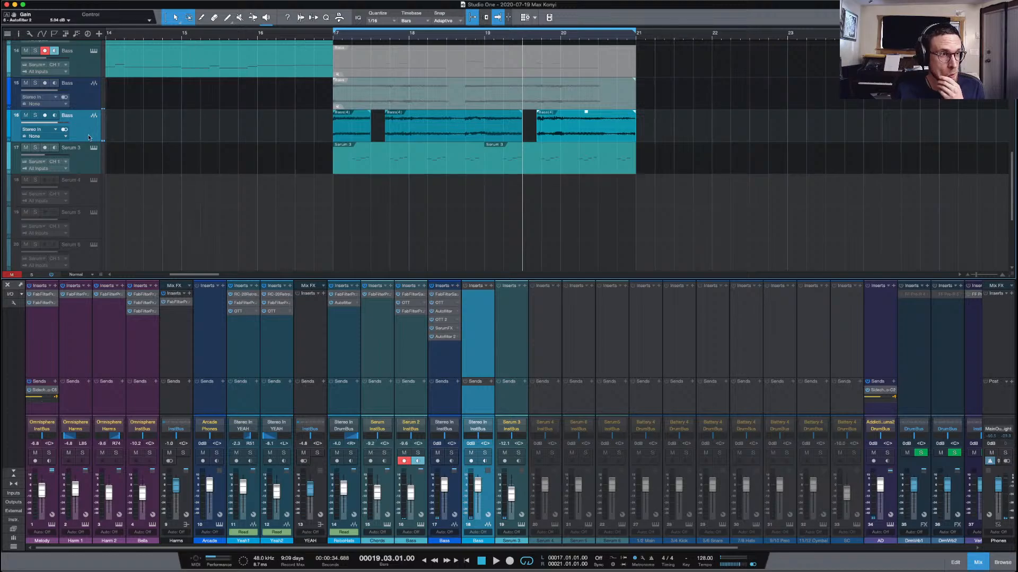
# Send the first bounced Bass piece at bar 17 to a new SampleOne instrument
pyautogui.click(359, 134)
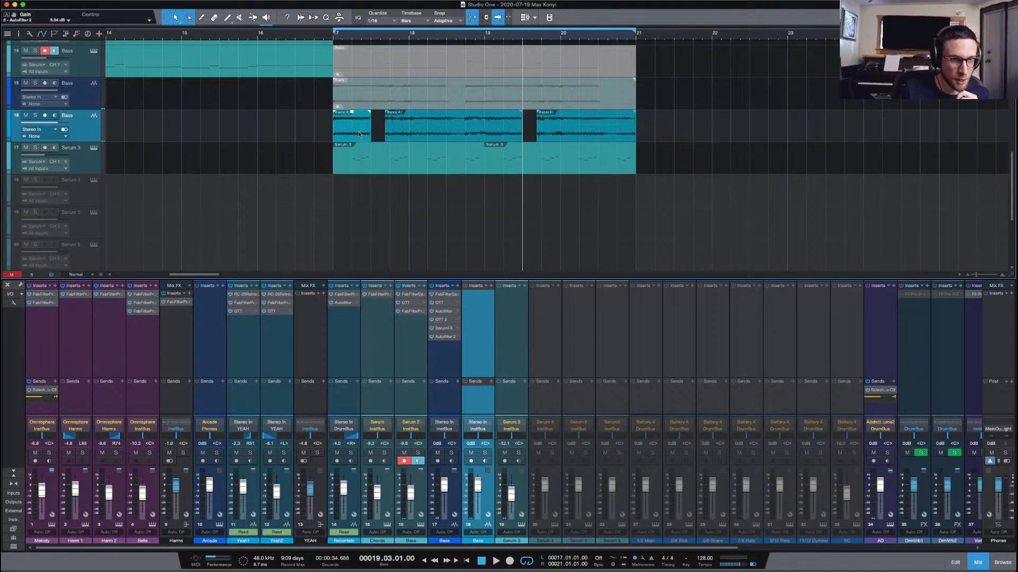
pyautogui.rightClick(359, 134)
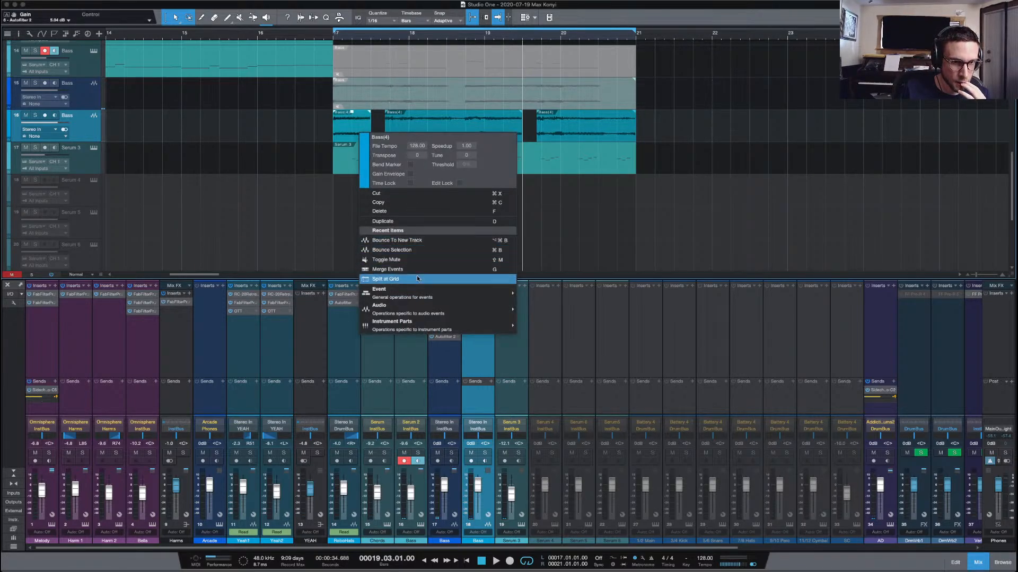
pyautogui.moveTo(429, 301)
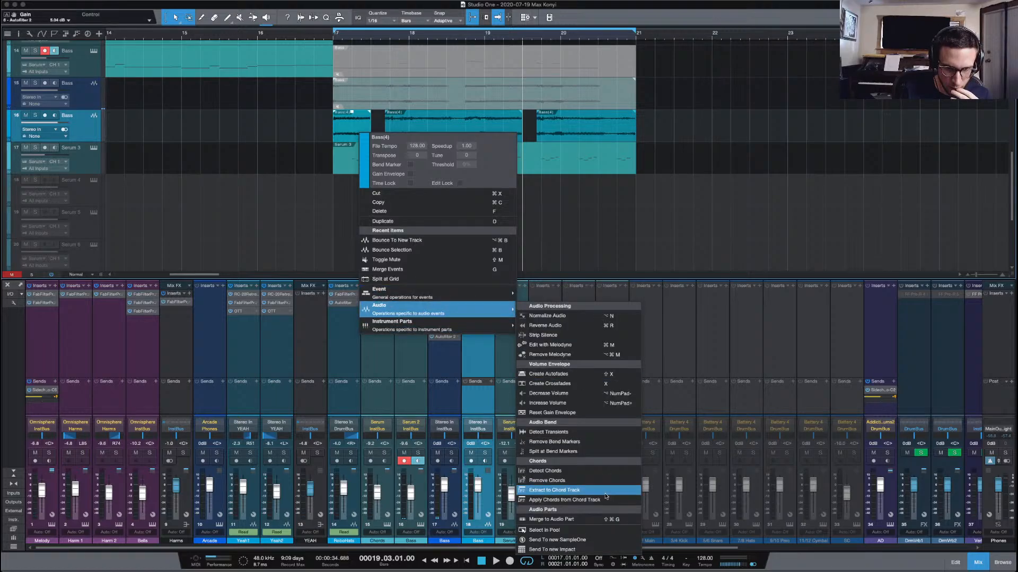
pyautogui.click(604, 540)
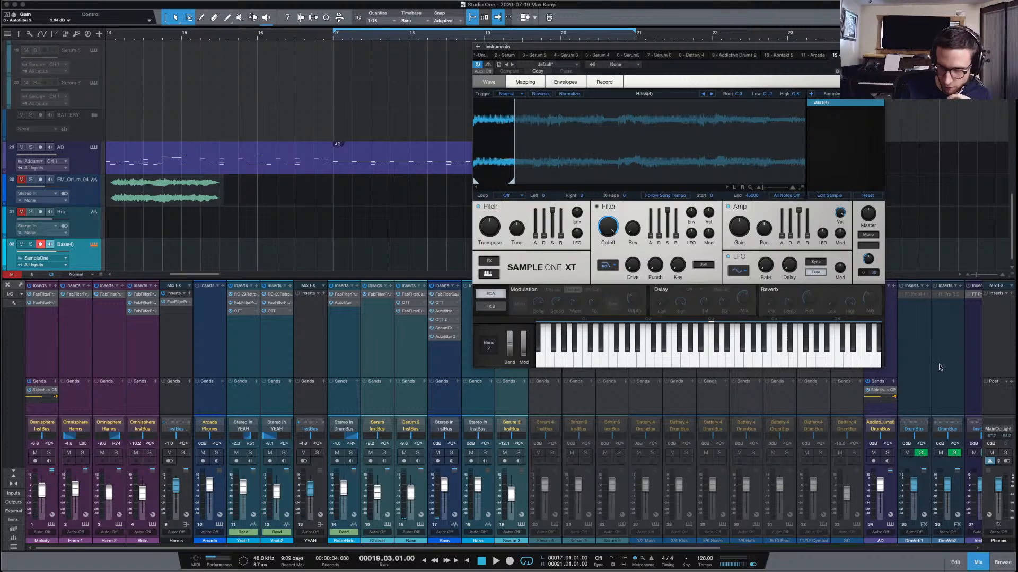
# Route the new Bass(4) SampleOne channel's output to InstBus
pyautogui.hscroll(5, 939, 366)
pyautogui.click(966, 427)
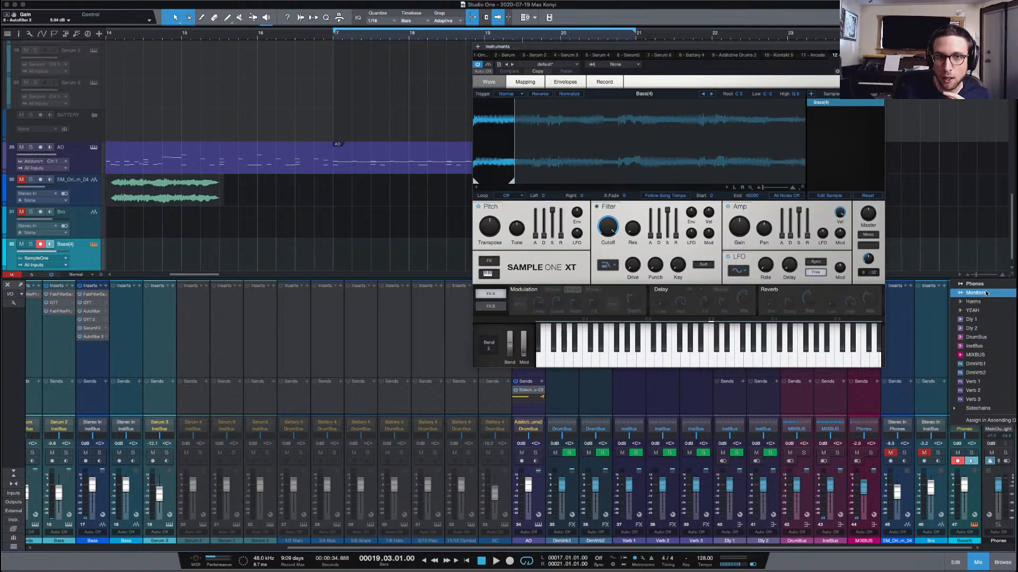
pyautogui.click(988, 345)
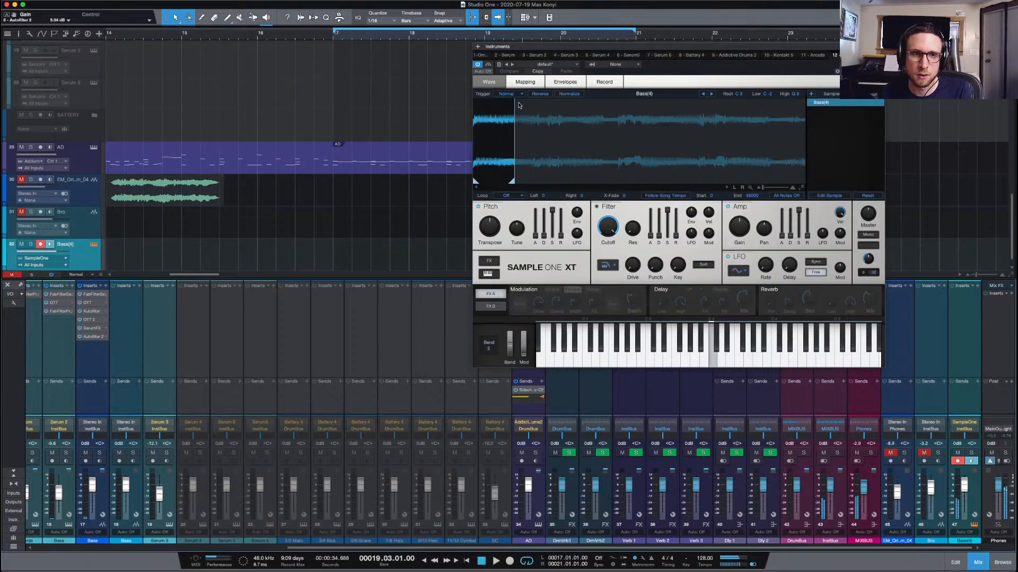
# Extend the sample's end point in SampleOne, move the instrument window clear of the arrangement, and stop playback
pyautogui.moveTo(512, 181); pyautogui.dragTo(532, 183)
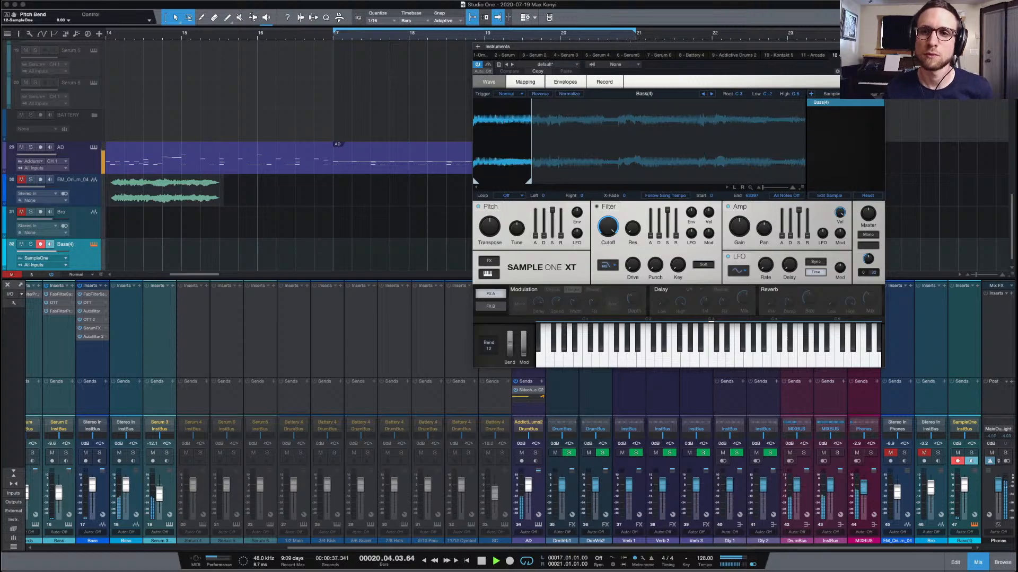
pyautogui.moveTo(530, 46); pyautogui.dragTo(737, 57)
pyautogui.press('space')
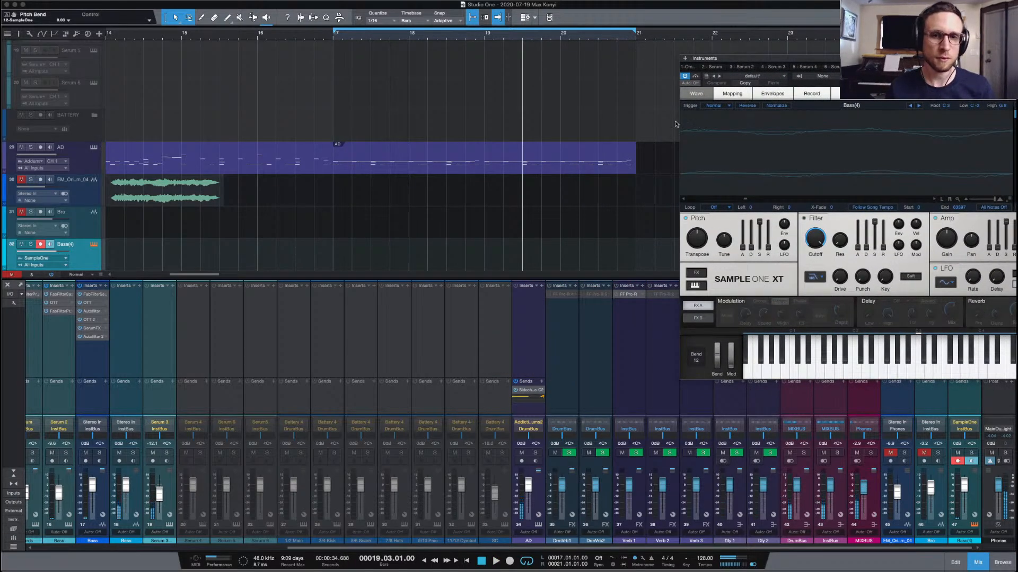
pyautogui.click(734, 123)
# Mute the first piece on the bounced Bass track and record a Bass(4) SampleOne take from bar 17
pyautogui.scroll(4, 461, 115)
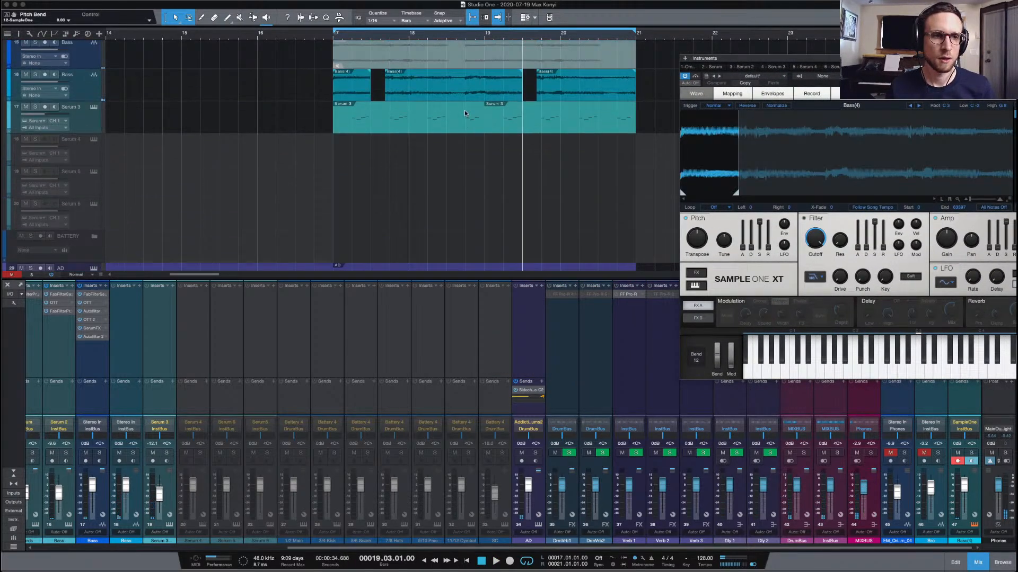
pyautogui.click(355, 91)
pyautogui.hotkey('shift', 'm')
pyautogui.press('KP_1')
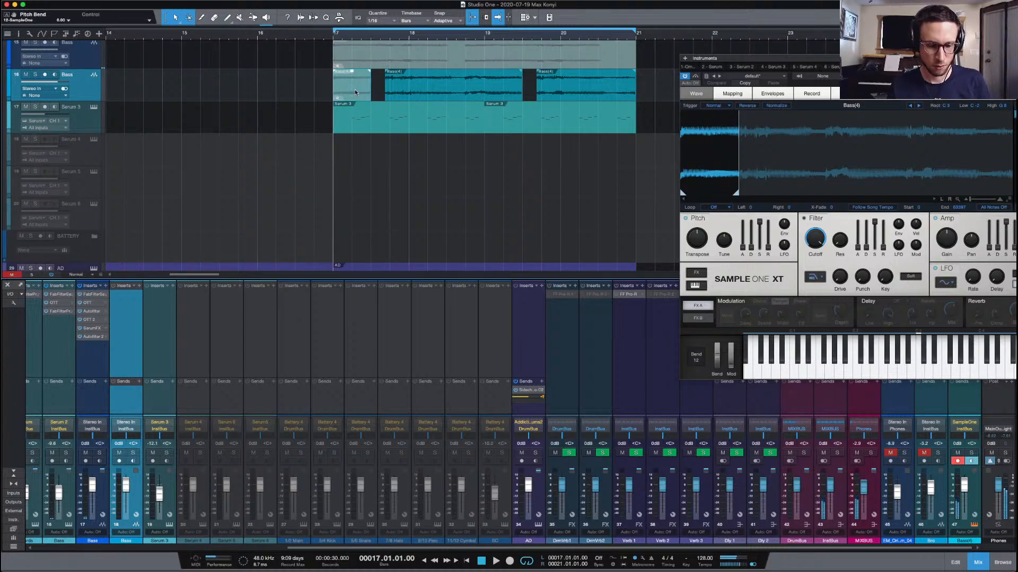
pyautogui.press('space')
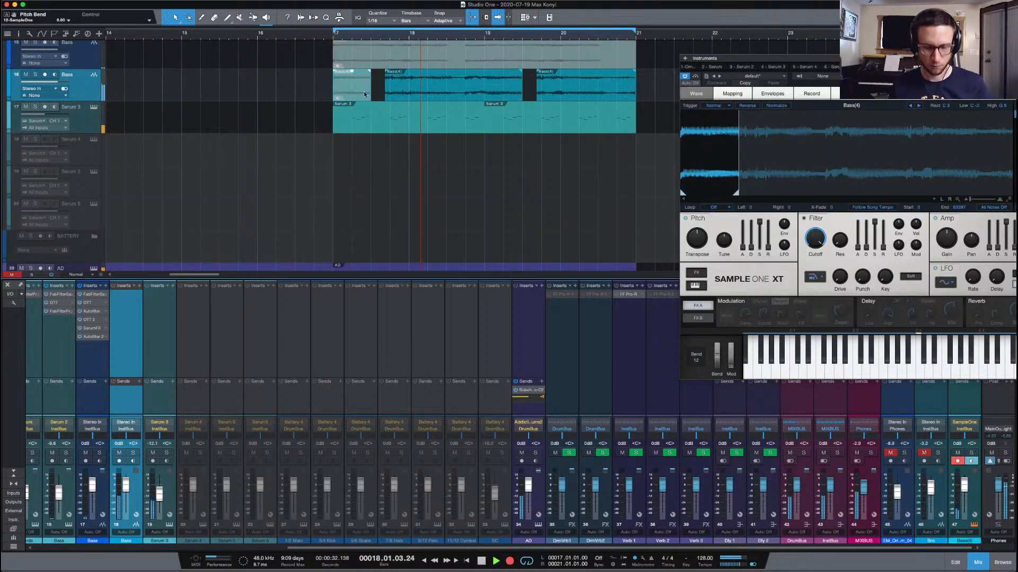
pyautogui.press('space')
# Open the recorded Bass(4) part for note editing, place its single note from 17.1 to 17.3, and play it
pyautogui.scroll(-4, 416, 174)
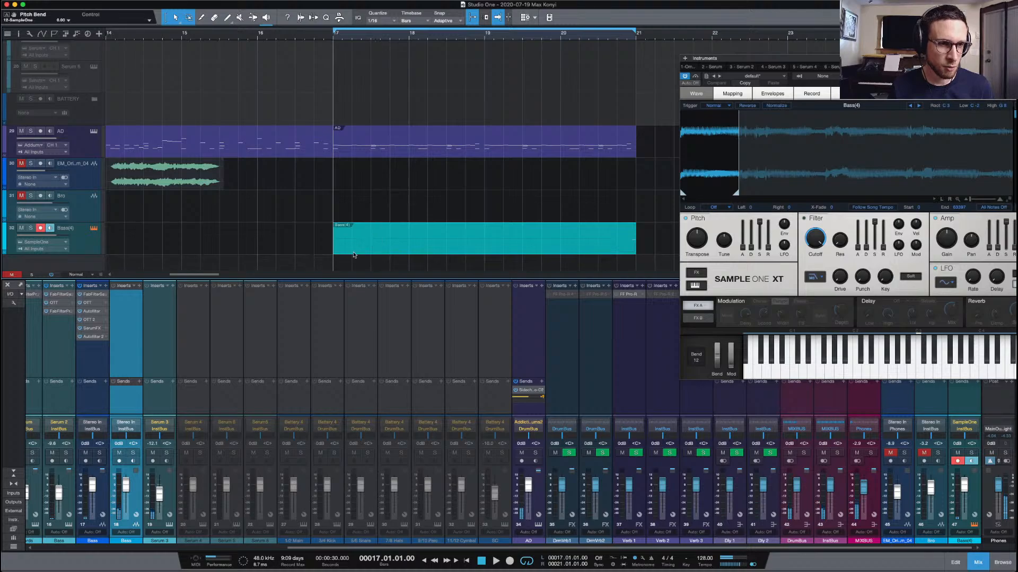
pyautogui.doubleClick(383, 233)
pyautogui.press('space')
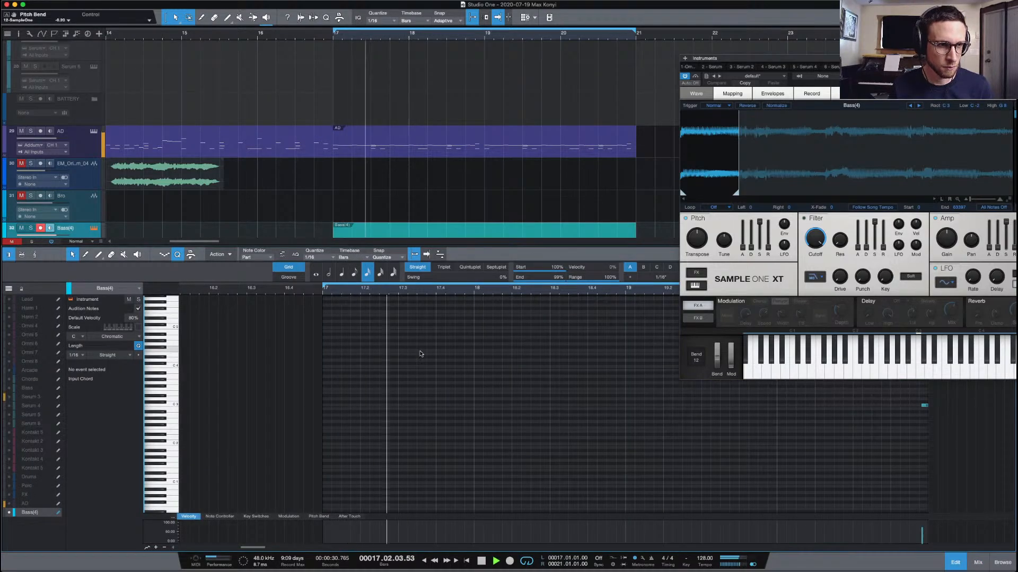
pyautogui.press('space')
pyautogui.scroll(-3, 372, 341)
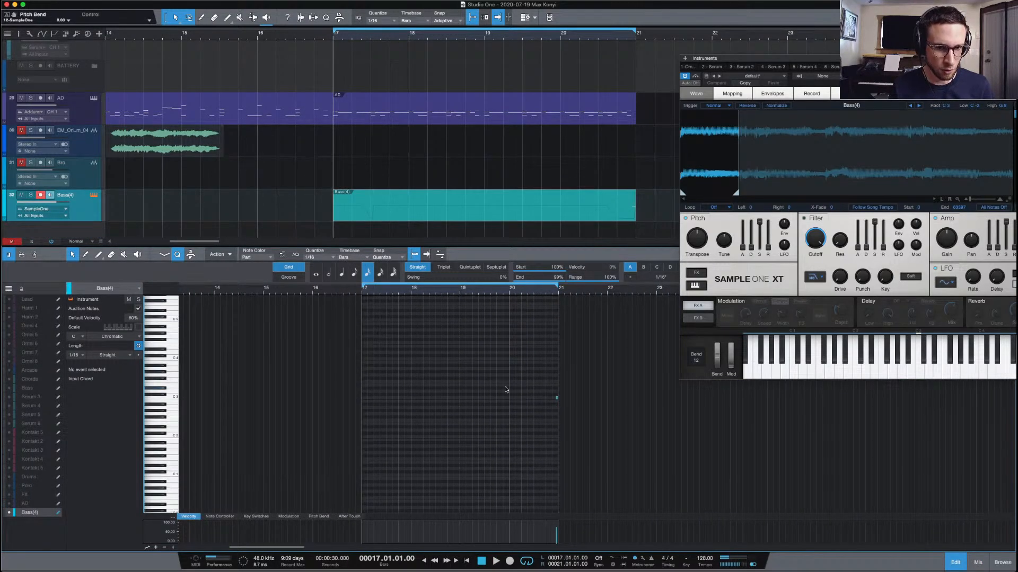
pyautogui.press('super+a')
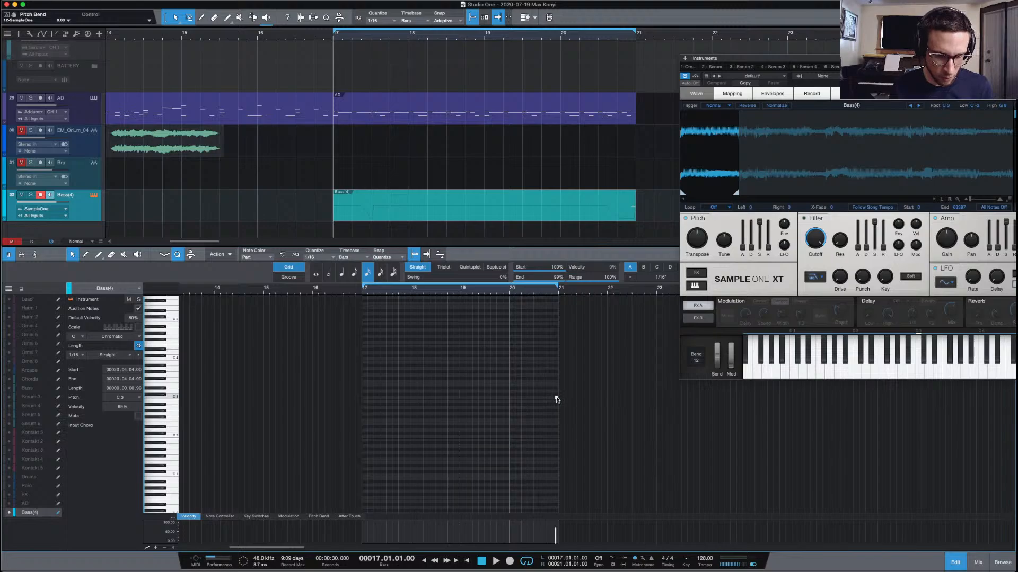
pyautogui.moveTo(557, 399); pyautogui.dragTo(388, 401)
pyautogui.press('space')
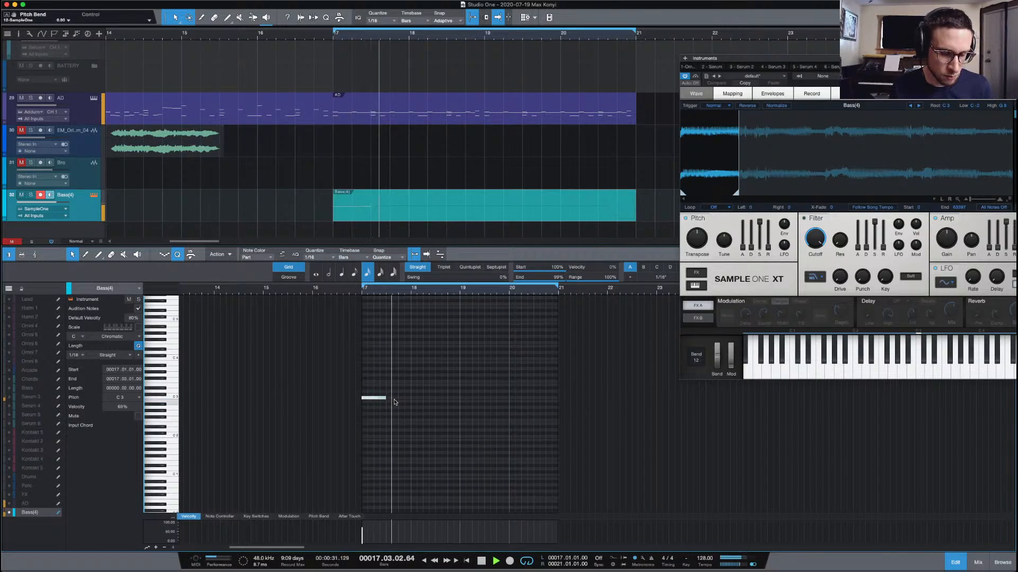
# Show the Bass(4) part's Pitch Bend data in an enlarged lane, zoomed in around bar 17
pyautogui.click(400, 401)
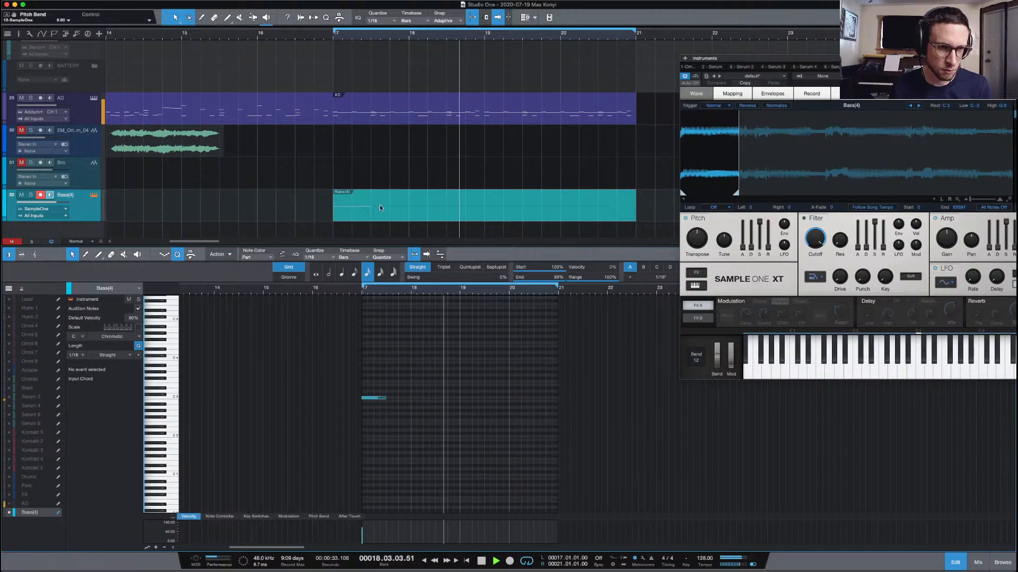
pyautogui.click(323, 516)
pyautogui.moveTo(325, 514); pyautogui.dragTo(326, 415)
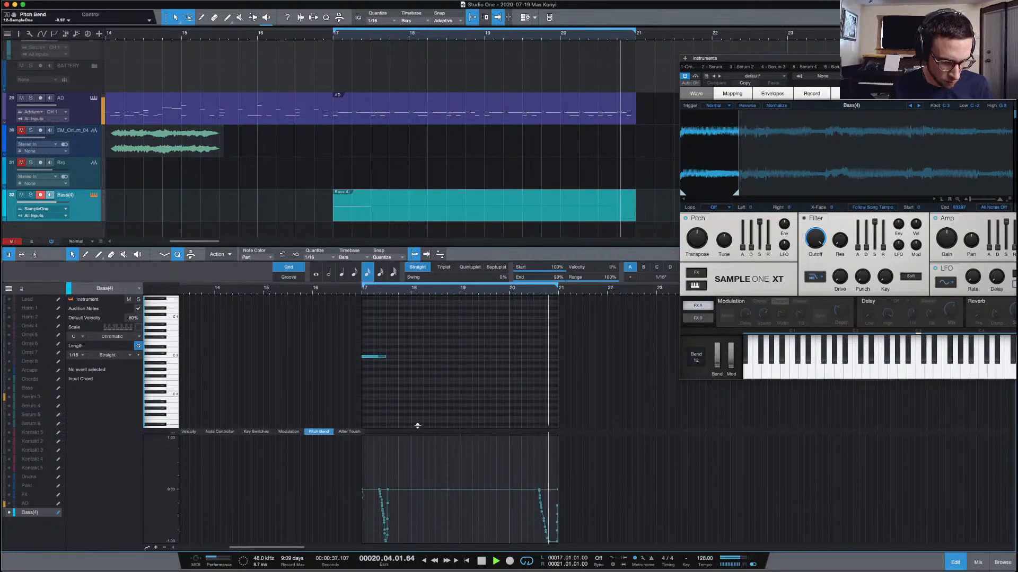
pyautogui.press('e')
pyautogui.press('e')
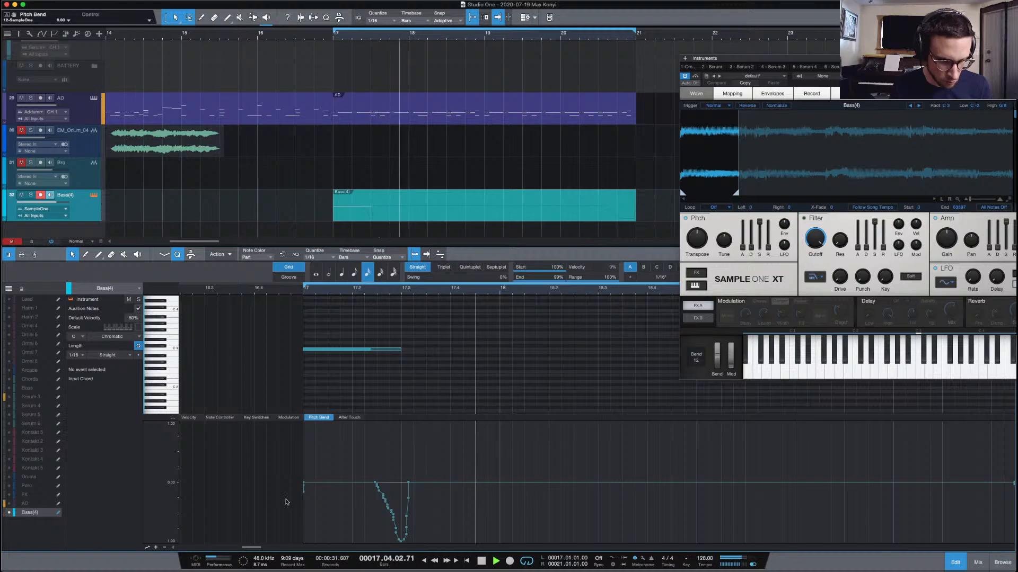
# Shape a curved upward pitch bend into the note's start at bar 17 and audition it repeatedly
pyautogui.press('space')
pyautogui.moveTo(304, 486)
pyautogui.mouseDown()
pyautogui.moveTo(316, 486)
pyautogui.moveTo(303, 507)
pyautogui.moveTo(328, 482)
pyautogui.moveTo(316, 494)
pyautogui.mouseUp()
pyautogui.press('space')
pyautogui.press('space')
pyautogui.press('space')
pyautogui.press('space')
pyautogui.press('space')
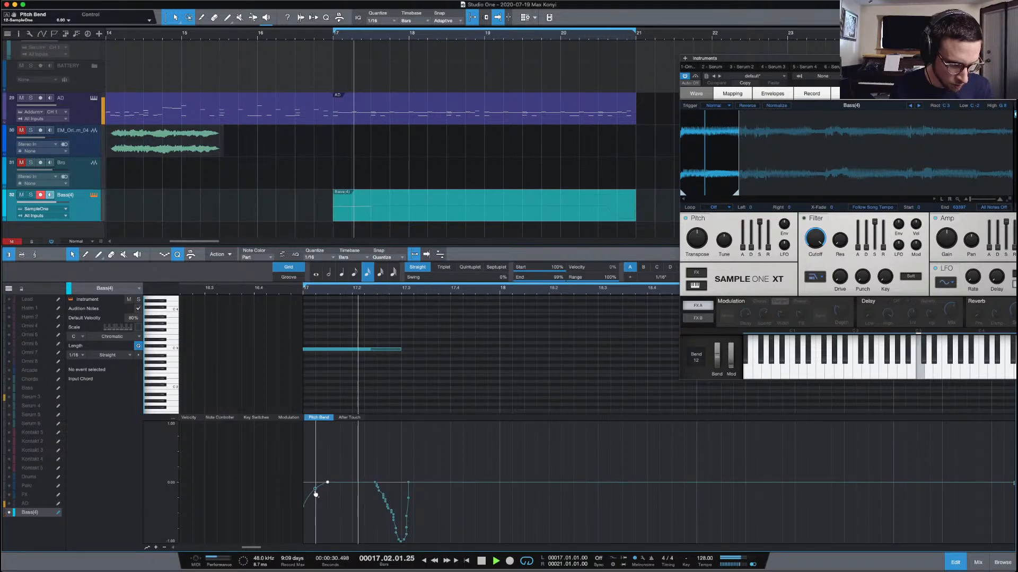
pyautogui.press('space')
pyautogui.press('space')
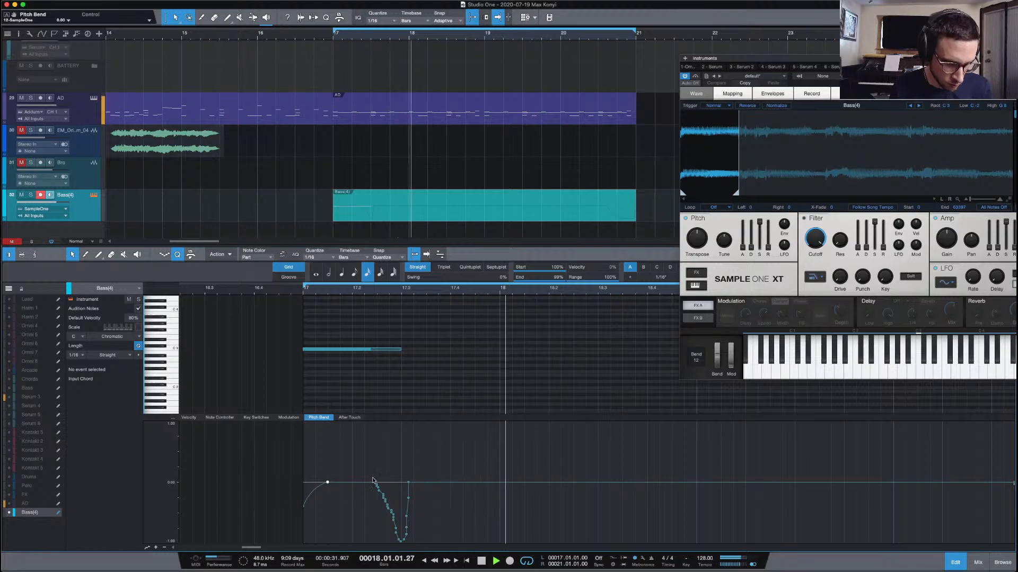
# Reshape the recorded pitch bend dip into a smooth downward curve reaching -0.43 at 17.3, and audition it
pyautogui.press('space')
pyautogui.moveTo(377, 484); pyautogui.dragTo(396, 490)
pyautogui.press('space')
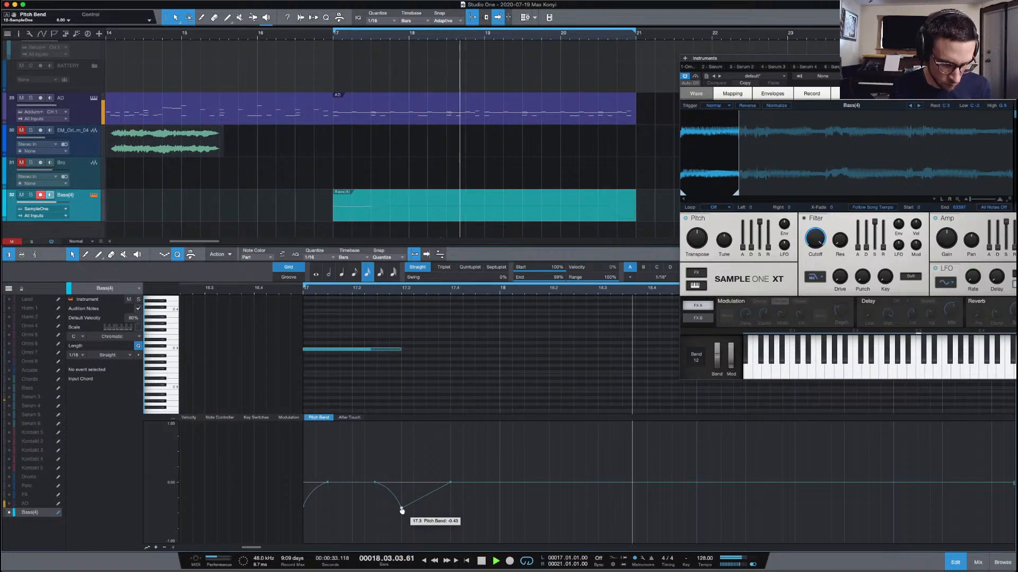
pyautogui.press('space')
pyautogui.press('space')
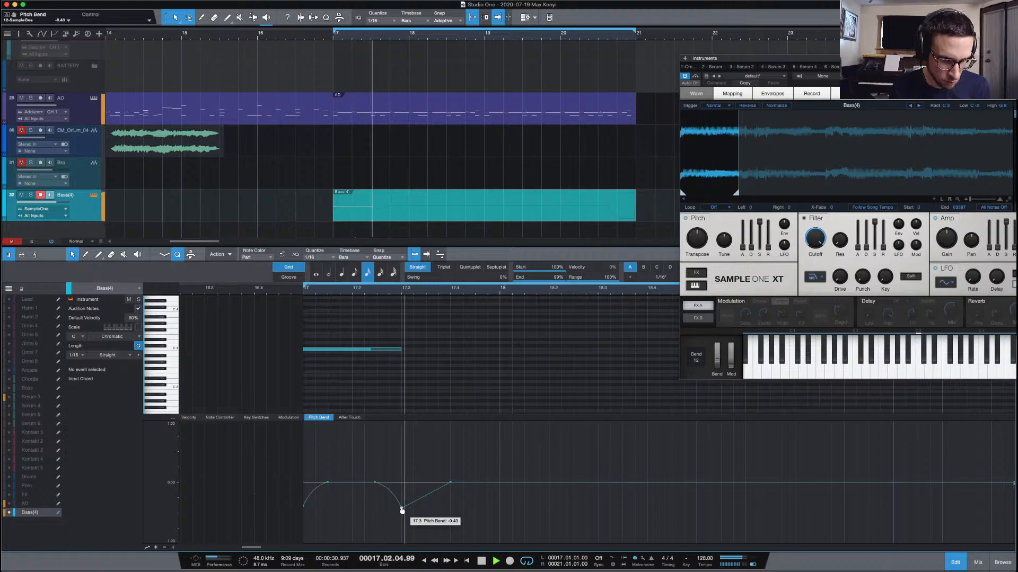
# Play the pitch-bent Bass(4) note from bar 17 repeatedly to audition its two bend curves
pyautogui.press('space')
pyautogui.press('space')
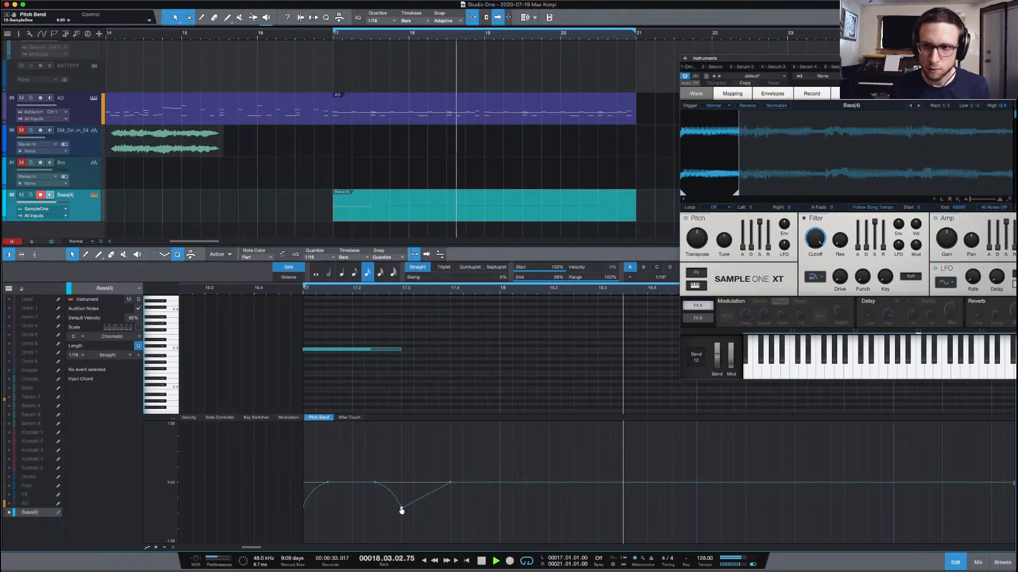
pyautogui.press('space')
pyautogui.press('space')
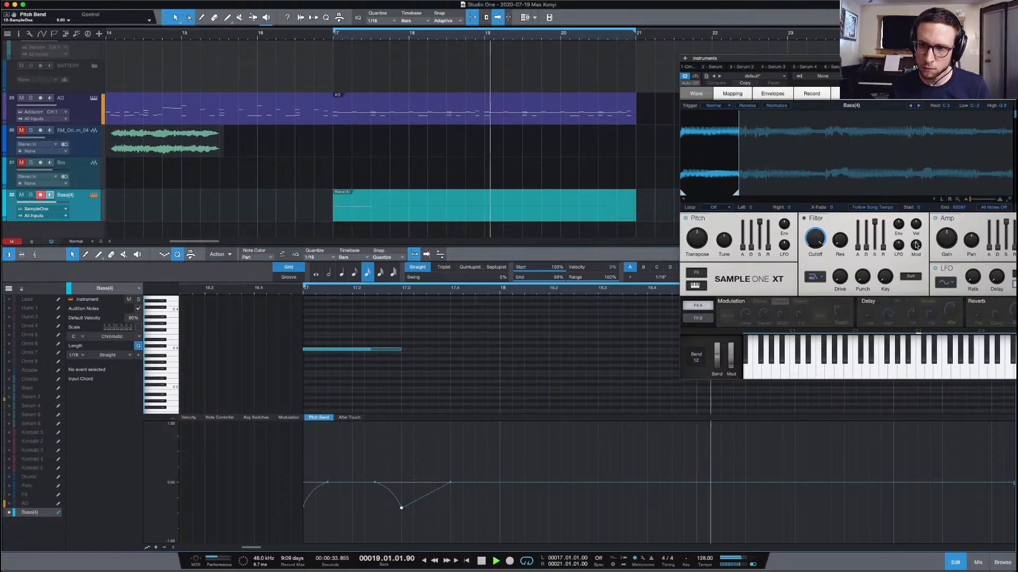
pyautogui.press('space')
# Shorten the SampleOne filter envelope's release to about 4.4 ms during playback, and close the instrument window
pyautogui.moveTo(886, 237)
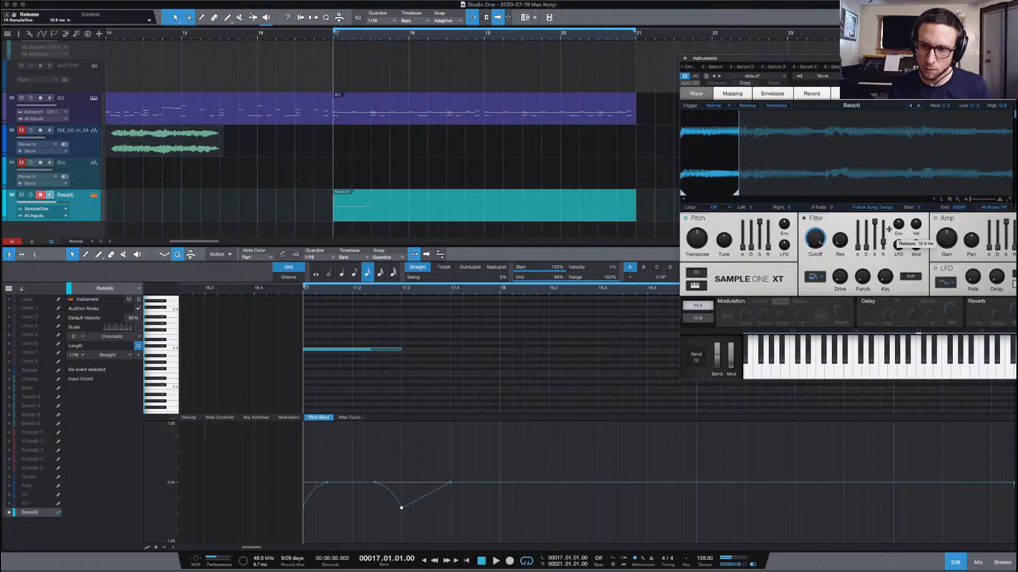
pyautogui.press('space')
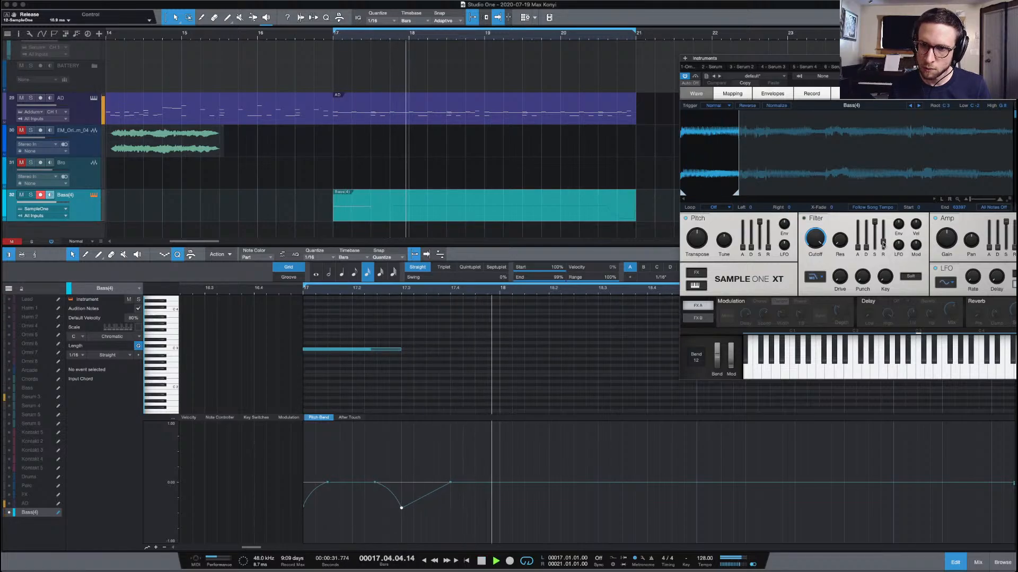
pyautogui.moveTo(882, 244); pyautogui.dragTo(883, 249)
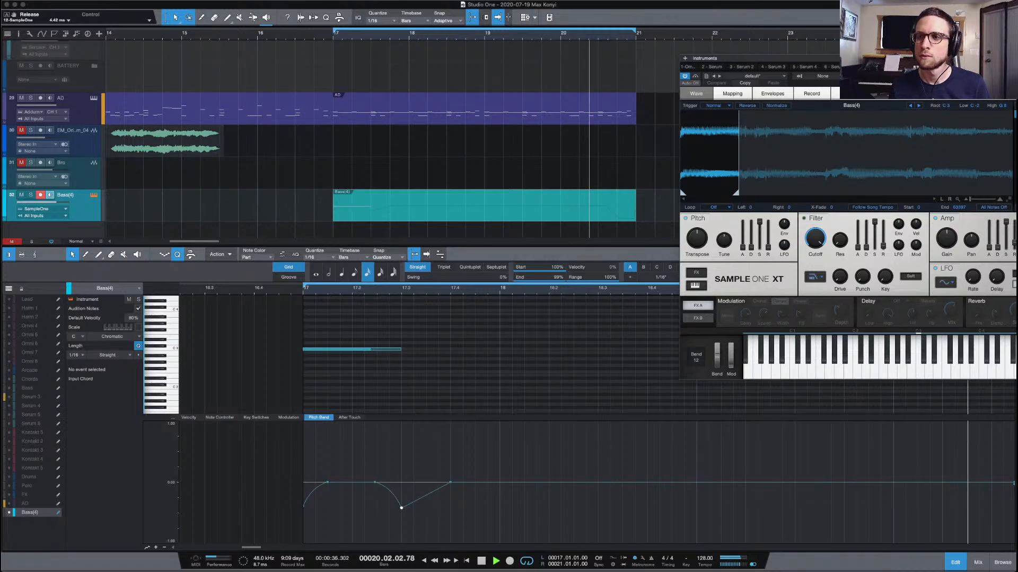
pyautogui.click(1009, 58)
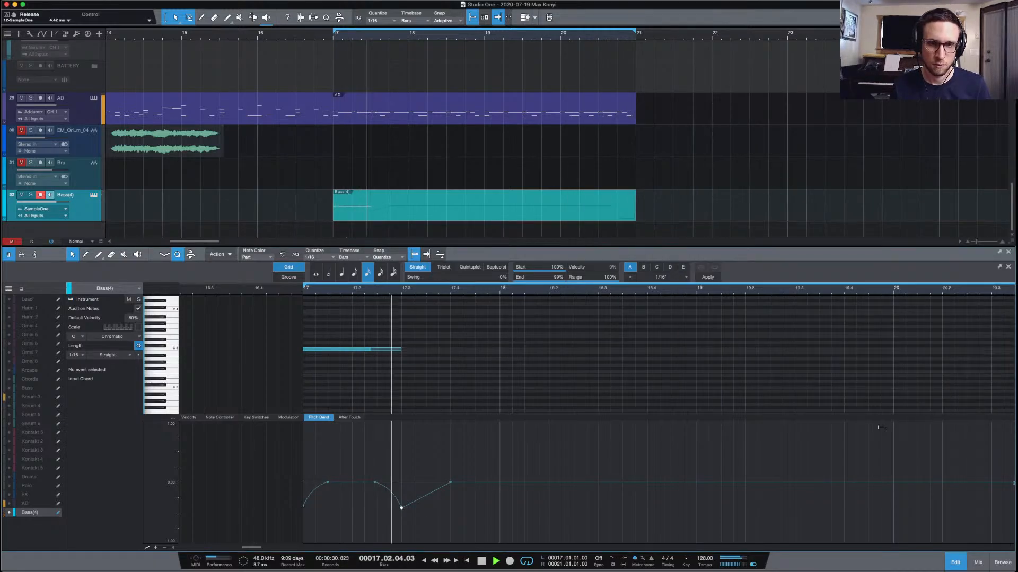
# Show the Bass(4) part's velocity lane and replay the note from bar 17
pyautogui.click(188, 417)
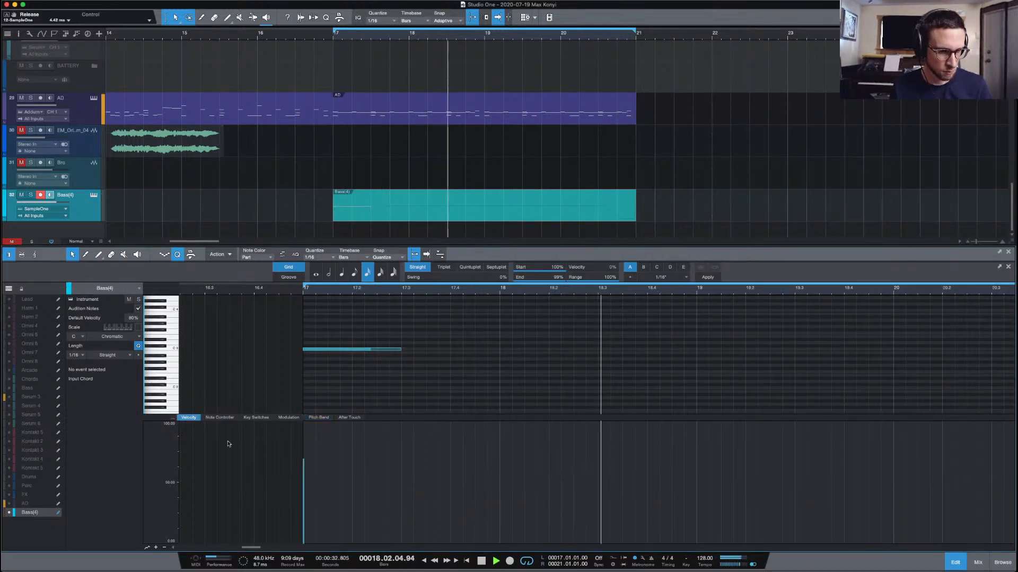
pyautogui.press('space')
pyautogui.press('space')
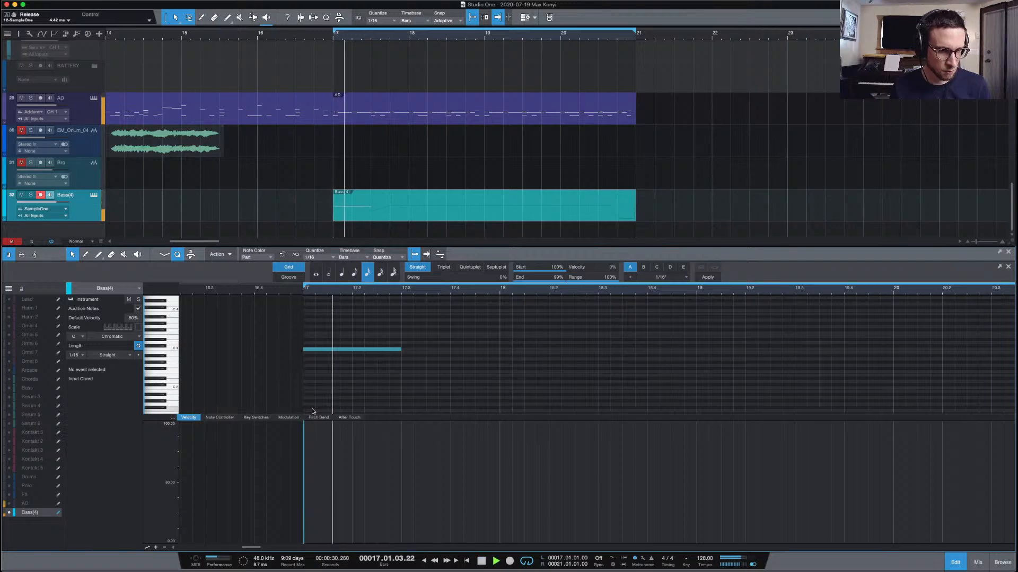
# Show the mixer and move the Bass(4) channel directly after the Serum 3 channel
pyautogui.click(977, 562)
pyautogui.hscroll(-5, 495, 333)
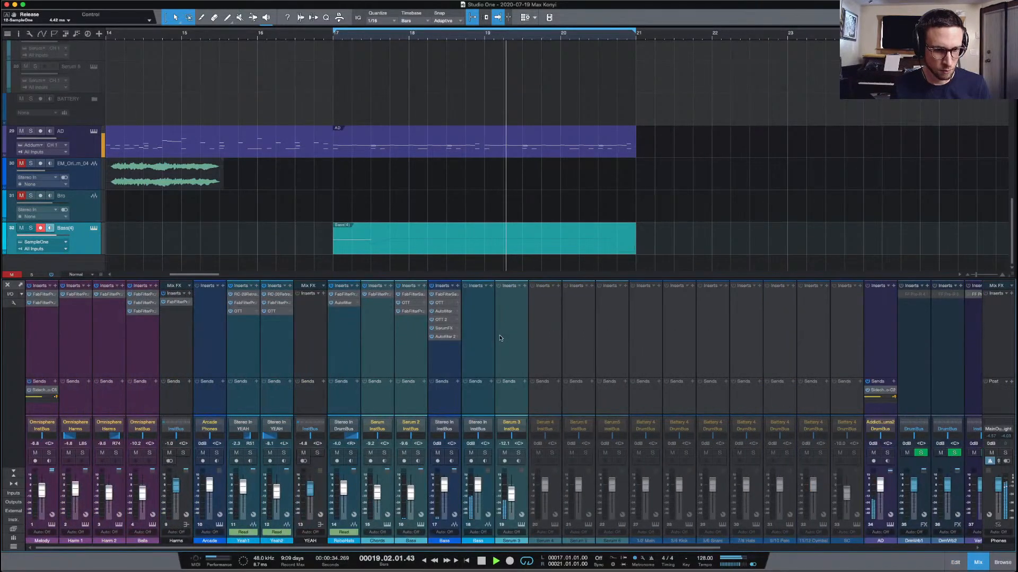
pyautogui.hscroll(5, 534, 300)
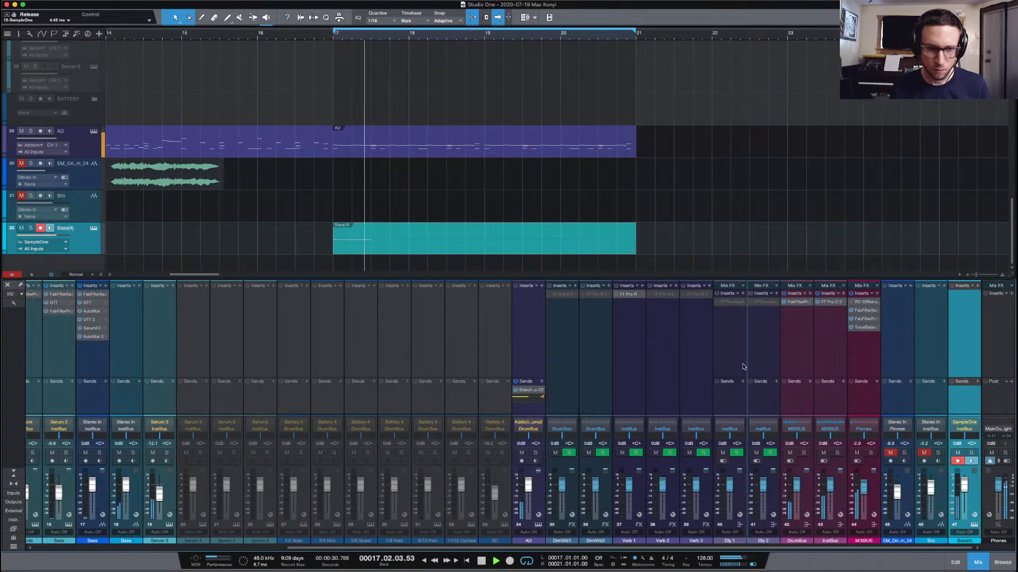
pyautogui.moveTo(180, 353); pyautogui.dragTo(180, 352)
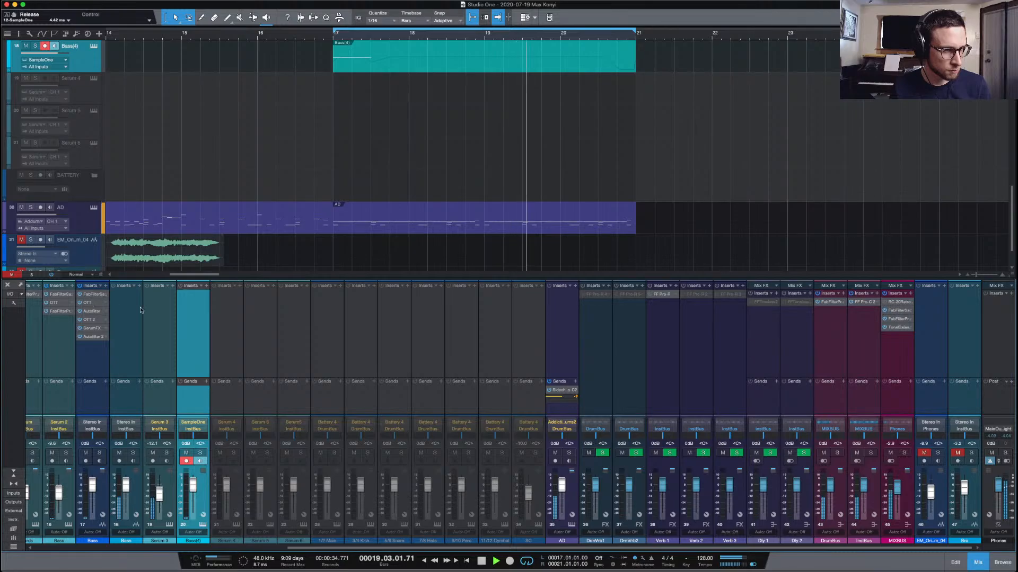
# Try OTT as an insert on the Bass(4) channel, with its high-band gain lowered to 50%
pyautogui.moveTo(140, 307); pyautogui.dragTo(205, 310)
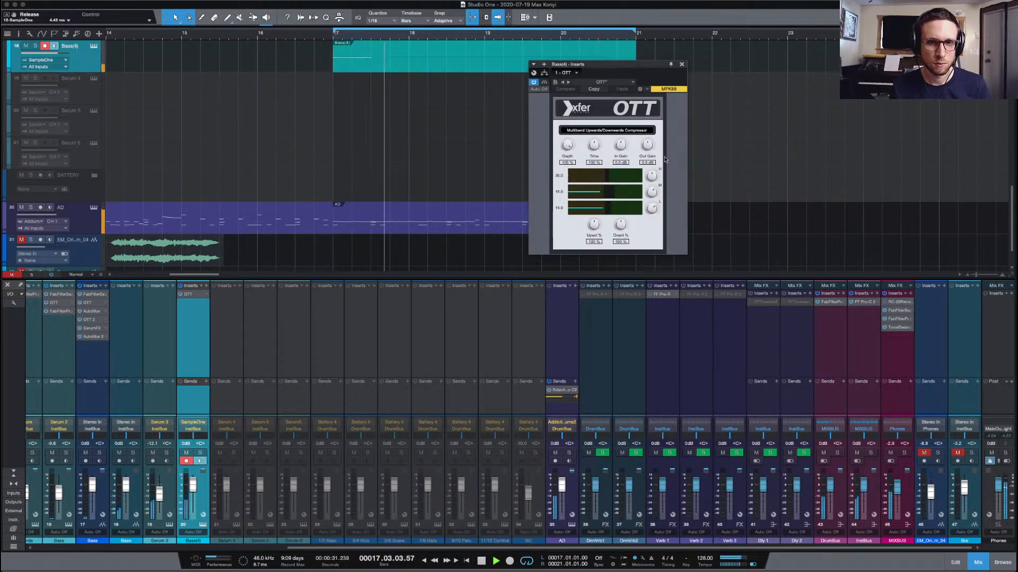
pyautogui.press('space')
pyautogui.press('space')
pyautogui.moveTo(652, 176); pyautogui.dragTo(655, 185)
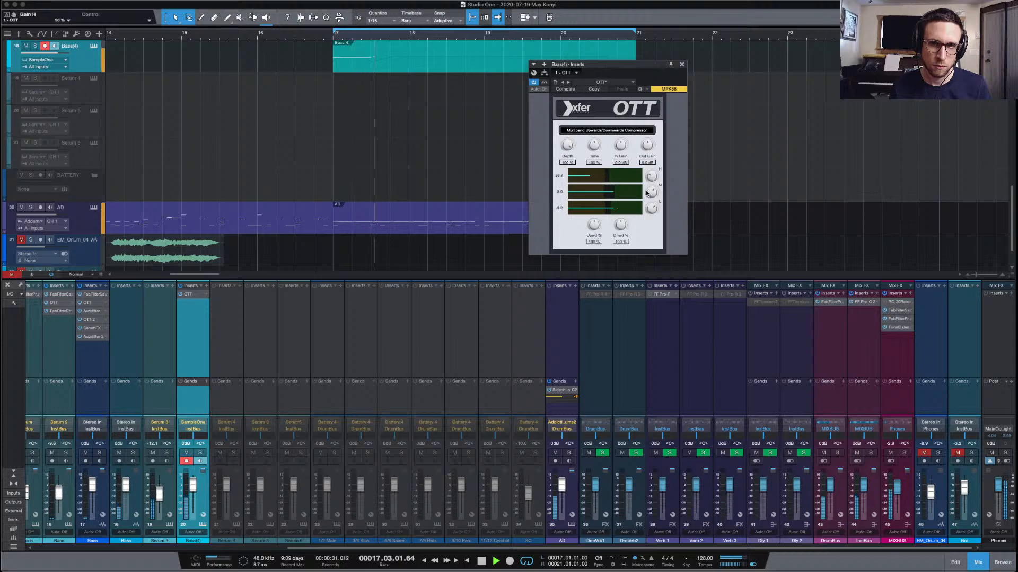
pyautogui.press('space')
pyautogui.press('space')
pyautogui.press('space')
pyautogui.press('space')
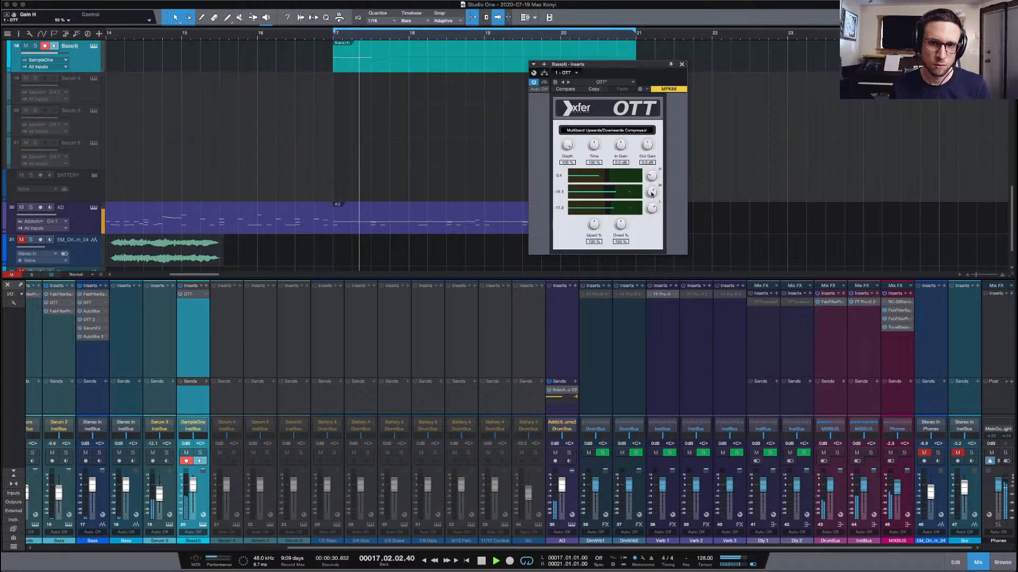
# Try a lower low-band gain in the Bass(4) channel's OTT while replaying from bar 17
pyautogui.press('space')
pyautogui.press('space')
pyautogui.click(650, 208)
pyautogui.press('space')
pyautogui.press('space')
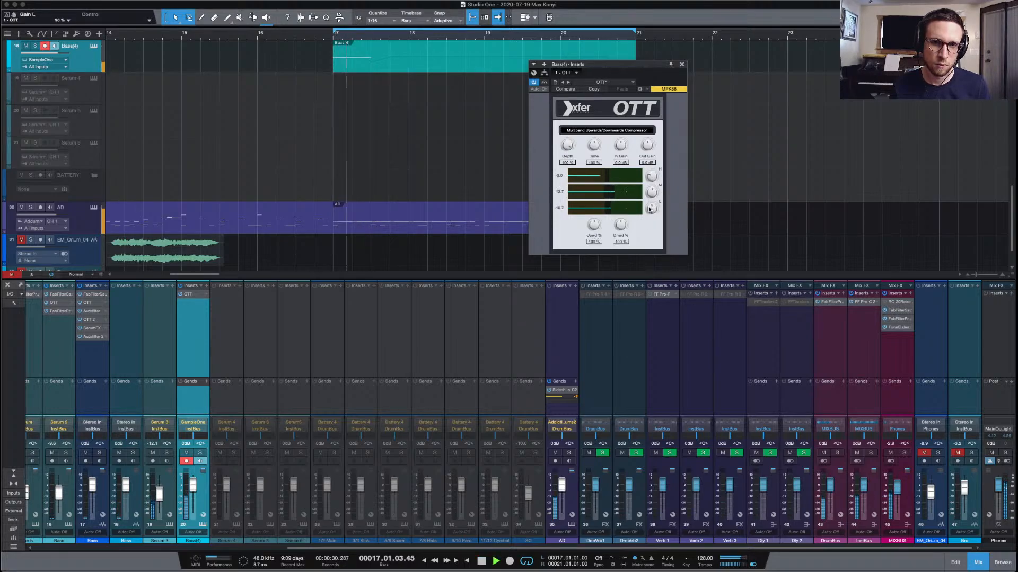
pyautogui.press('space')
pyautogui.press('space')
pyautogui.press('space')
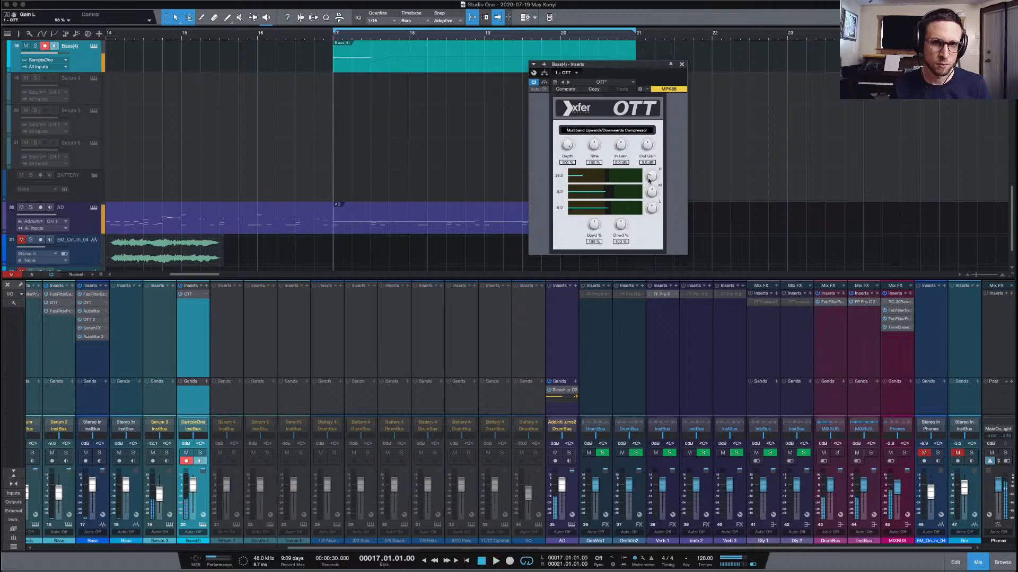
# Try an even lower high-band gain in the Bass(4) channel's OTT and audition the note
pyautogui.click(650, 177)
pyautogui.press('space')
pyautogui.press('space')
pyautogui.press('space')
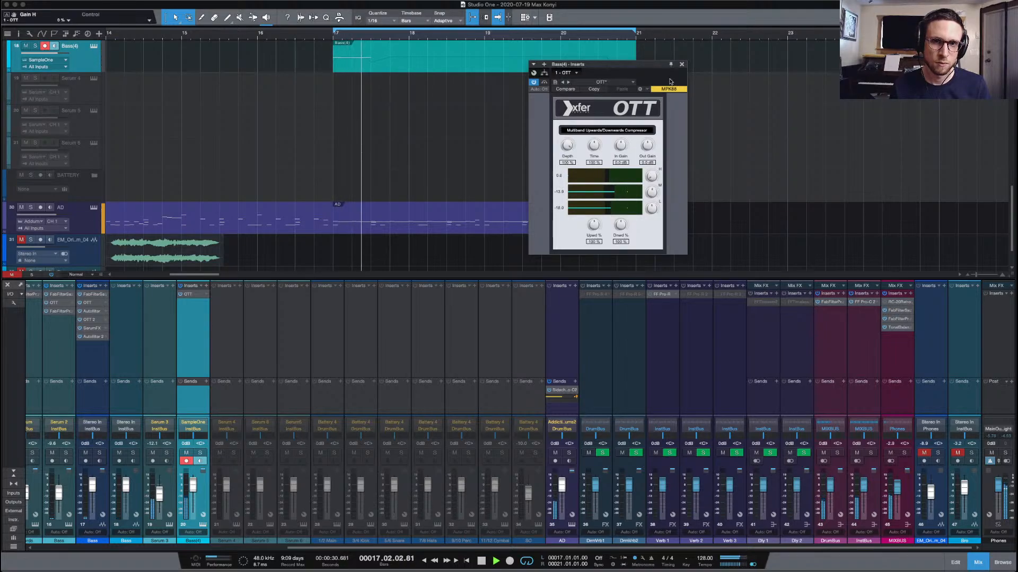
# Close the OTT window, stop playback and remove OTT from the Bass(4) channel
pyautogui.click(682, 65)
pyautogui.press('space')
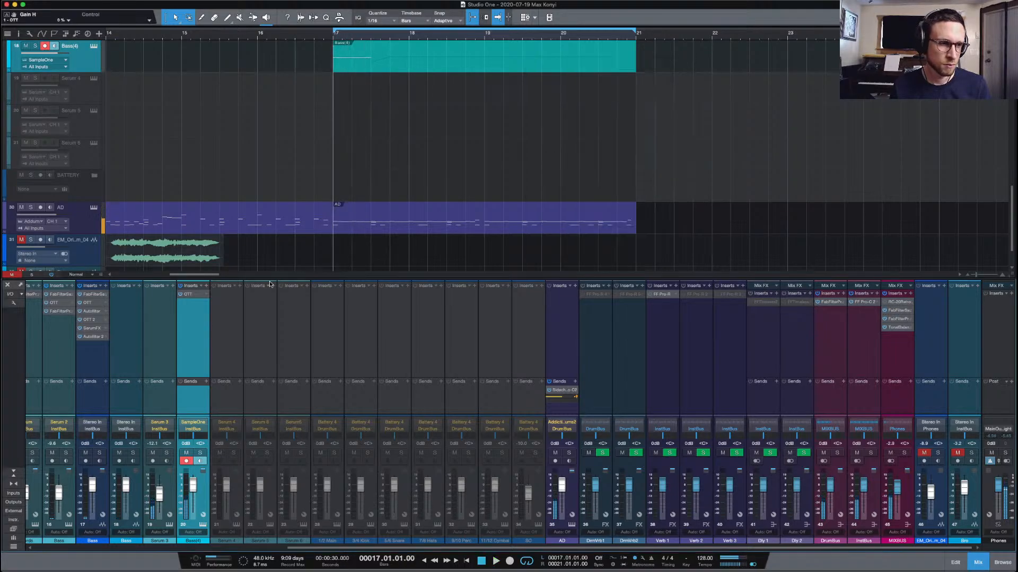
pyautogui.rightClick(193, 300)
pyautogui.click(215, 364)
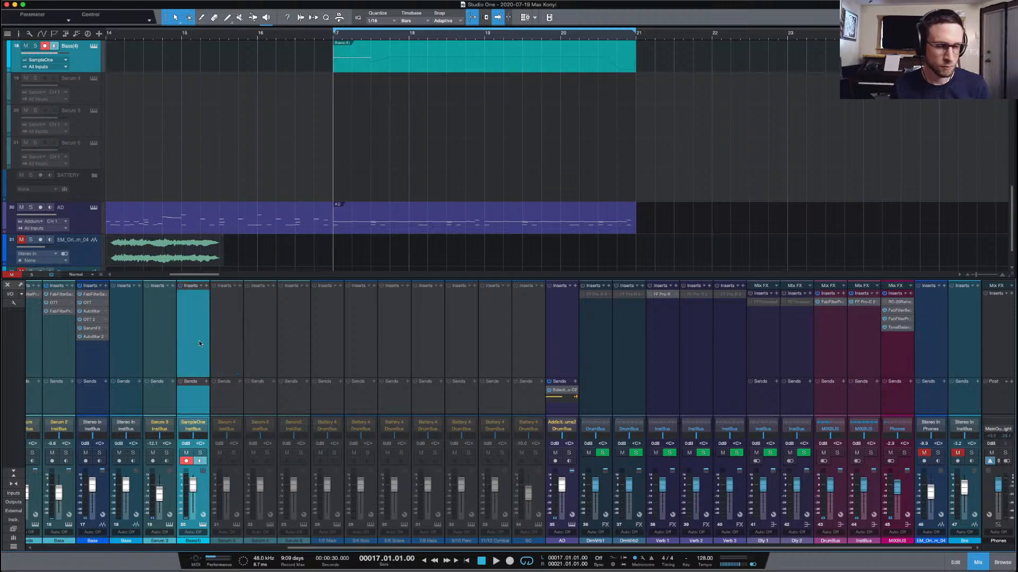
# Play the bar 17 to 21 loop without OTT, close the mixer and save the song
pyautogui.press('space')
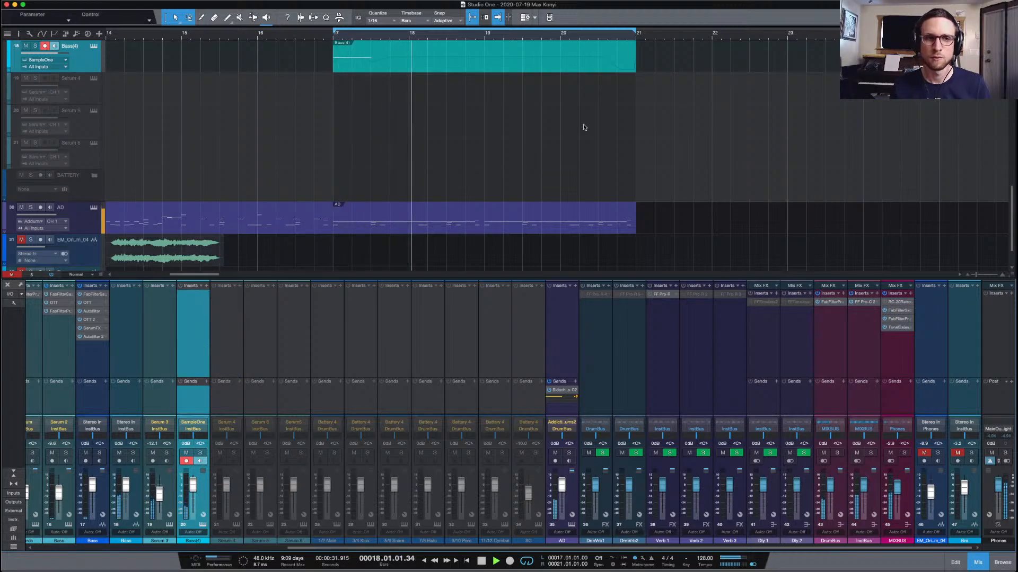
pyautogui.scroll(3, 582, 128)
pyautogui.scroll(2, 419, 178)
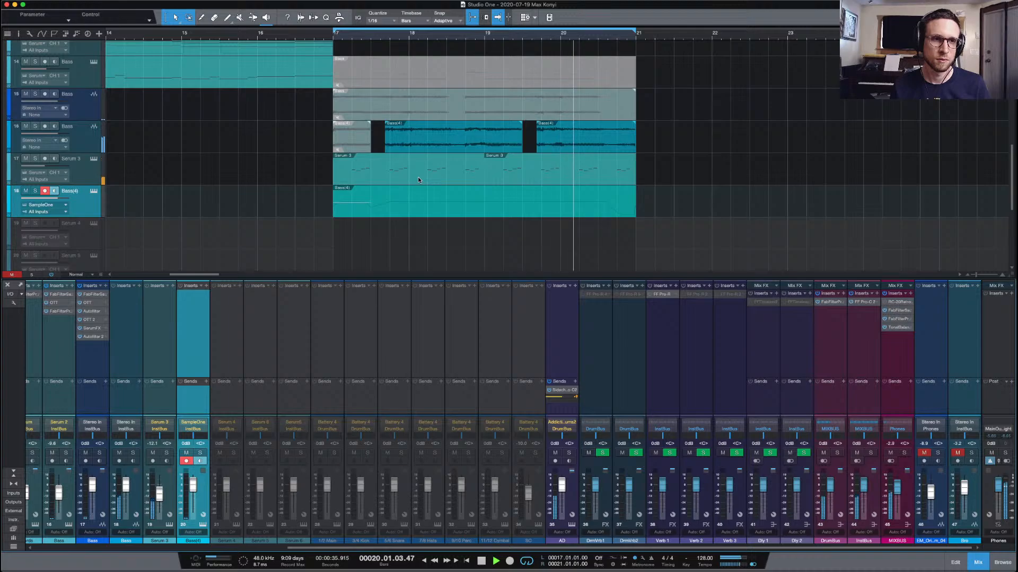
pyautogui.scroll(1, 418, 177)
pyautogui.scroll(1, 418, 177)
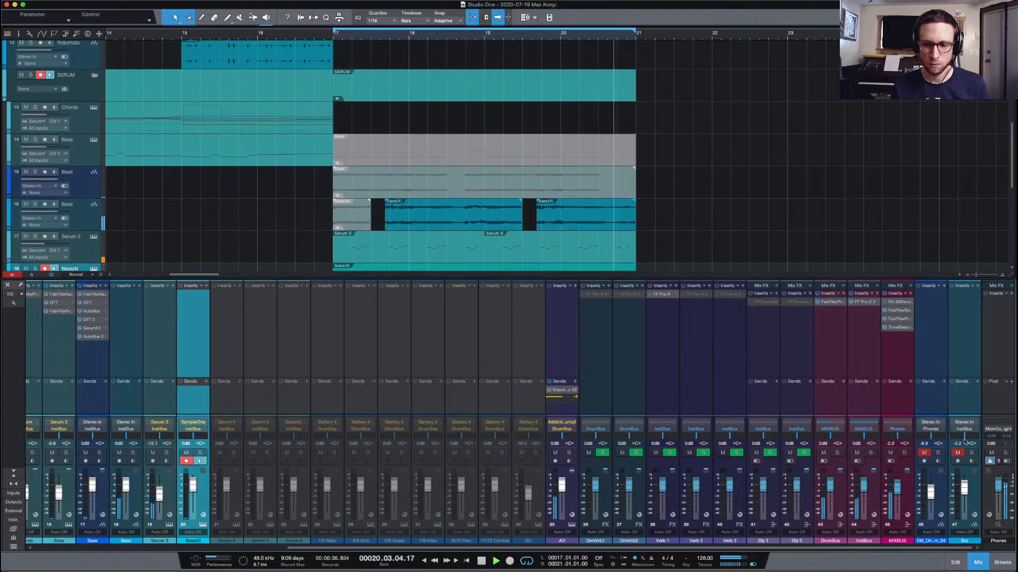
pyautogui.click(978, 563)
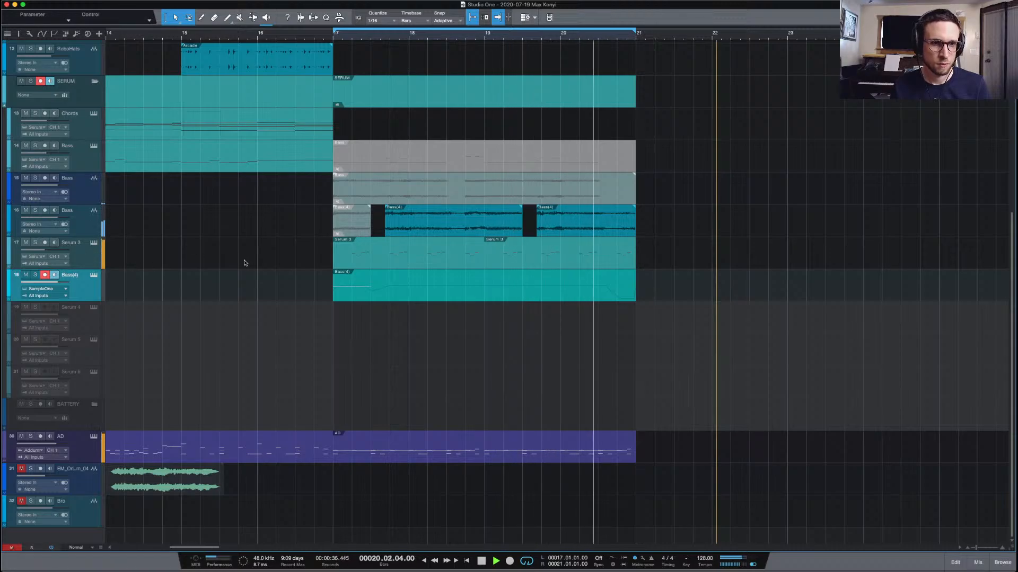
pyautogui.press('space')
pyautogui.press('super+s')
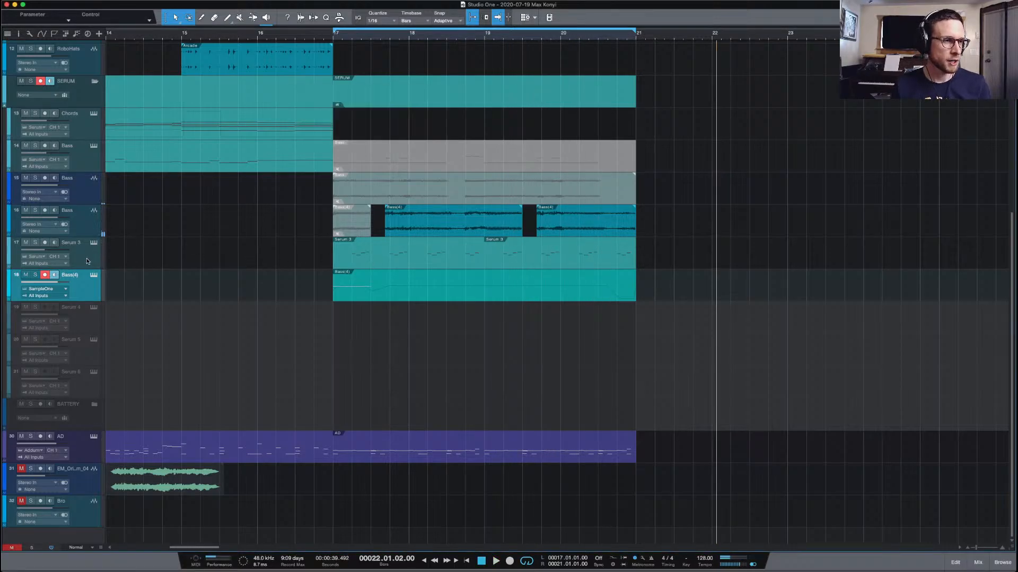
# Make a complete duplicate of the Serum 3 track, including its instrument
pyautogui.click(86, 261)
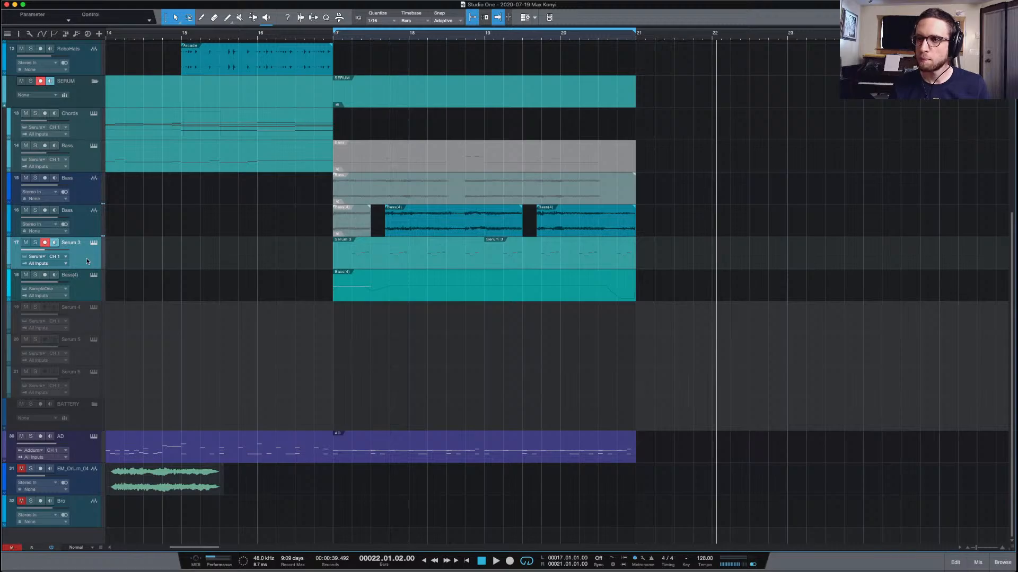
pyautogui.rightClick(86, 259)
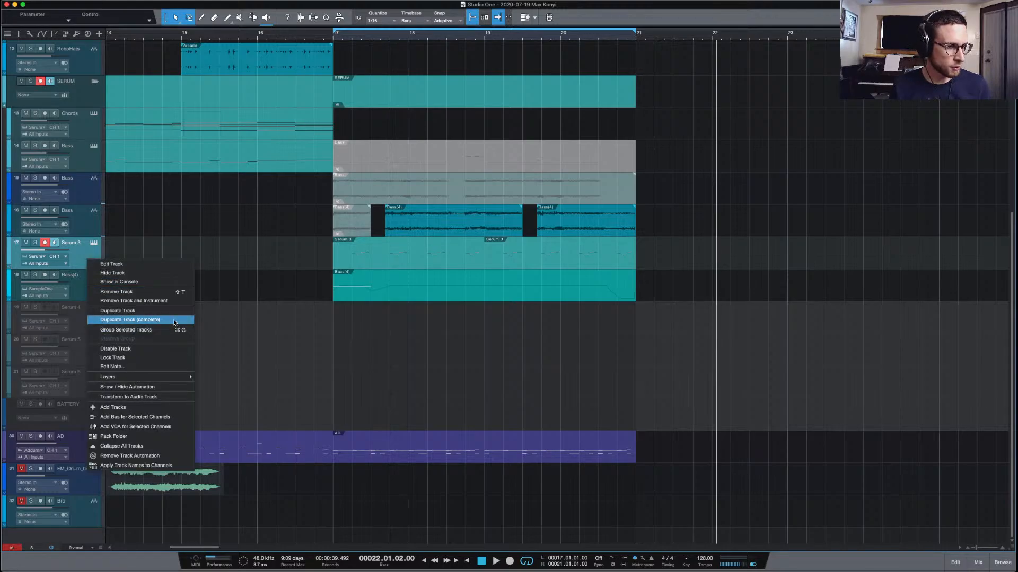
pyautogui.click(175, 321)
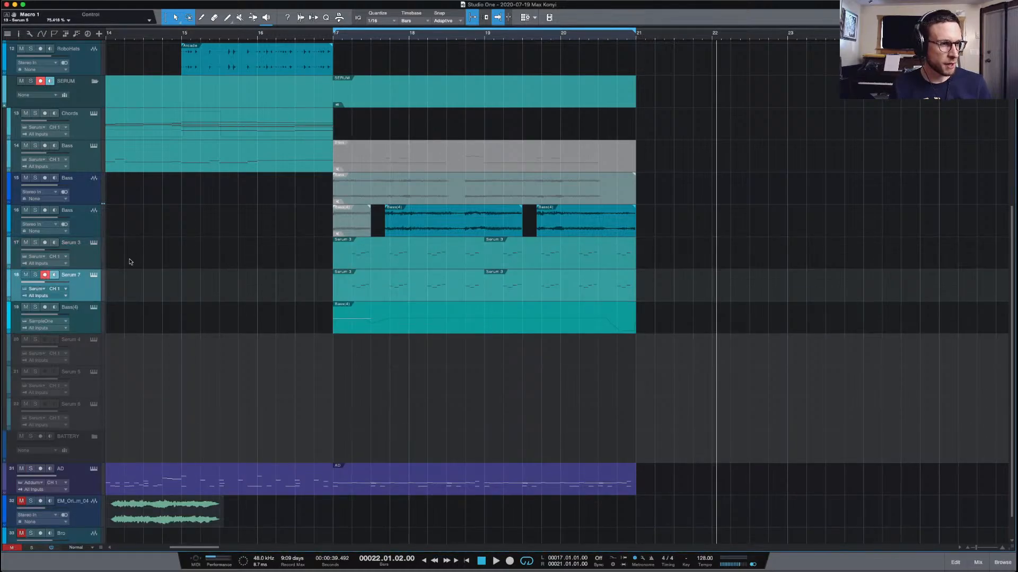
# In the duplicated Serum track's part at bar 17, lower D3 notes to A2, A2 to F2, F3 to D3 and A3 to F3
pyautogui.doubleClick(377, 297)
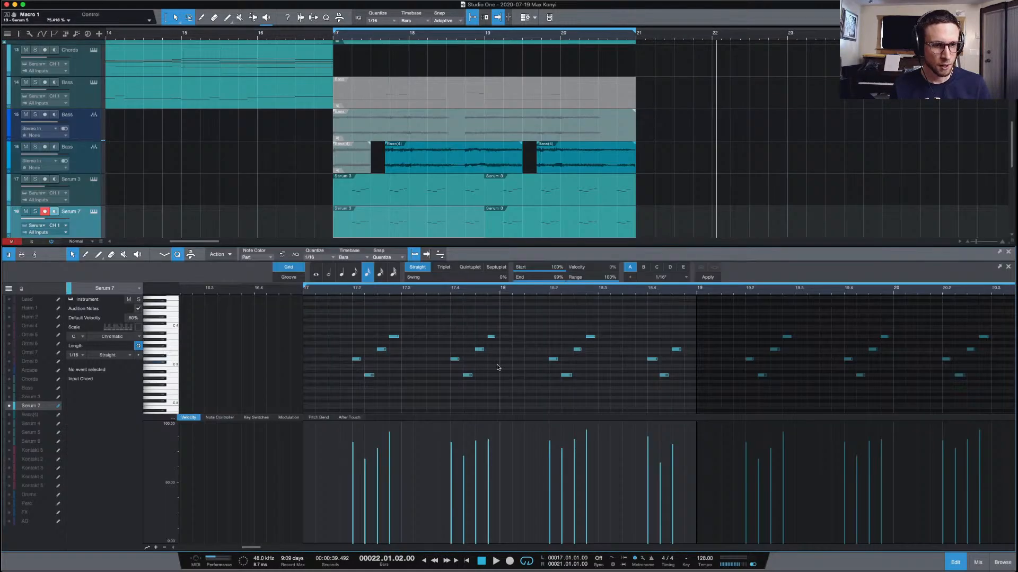
pyautogui.click(355, 359)
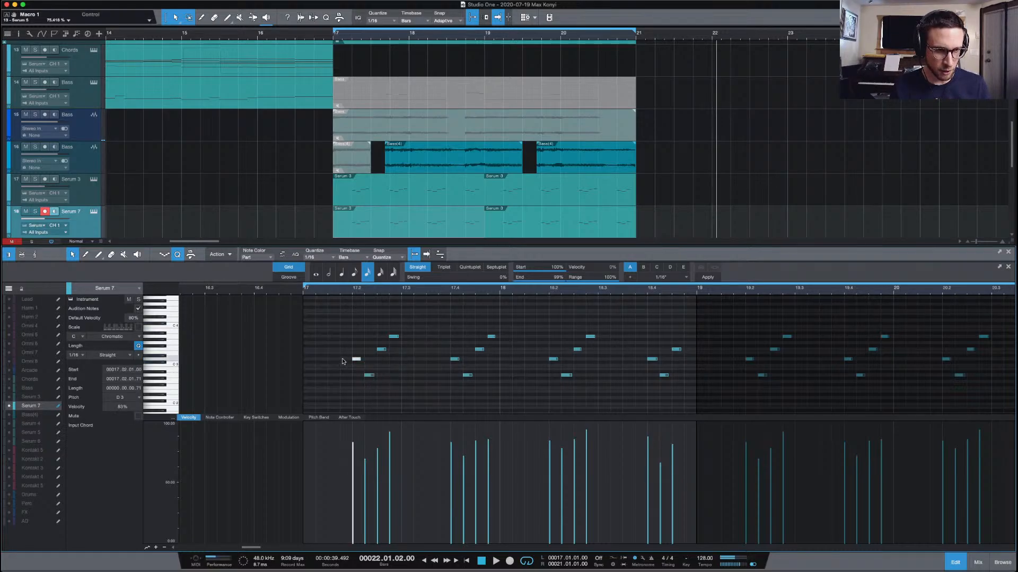
pyautogui.click(366, 376)
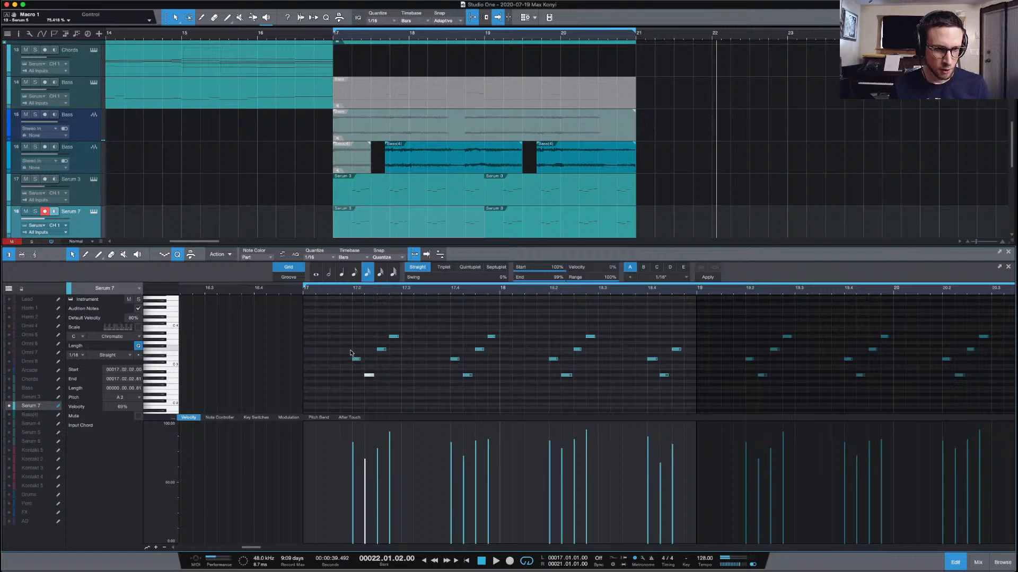
pyautogui.moveTo(340, 361); pyautogui.dragTo(658, 359)
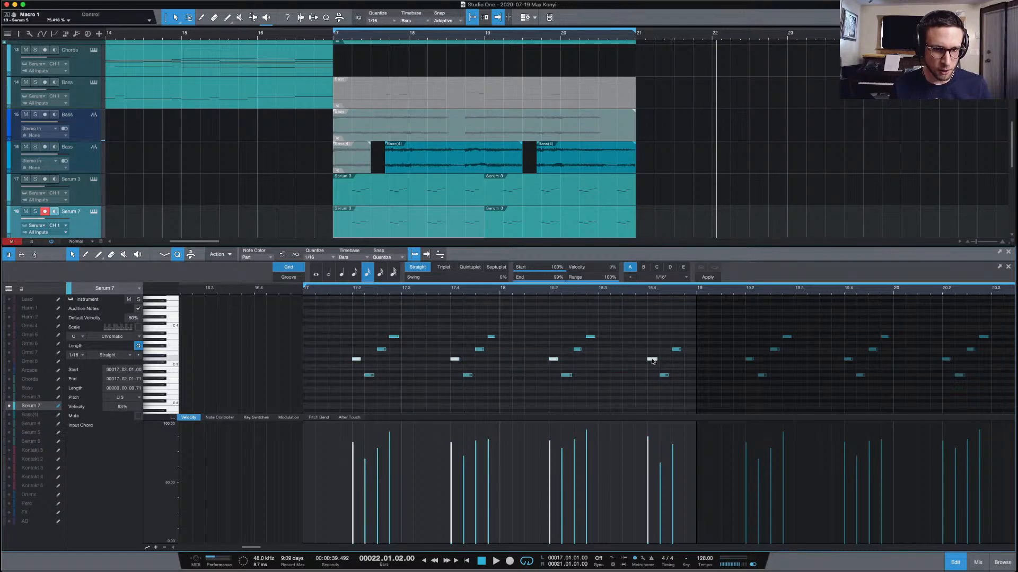
pyautogui.moveTo(329, 353); pyautogui.dragTo(372, 394)
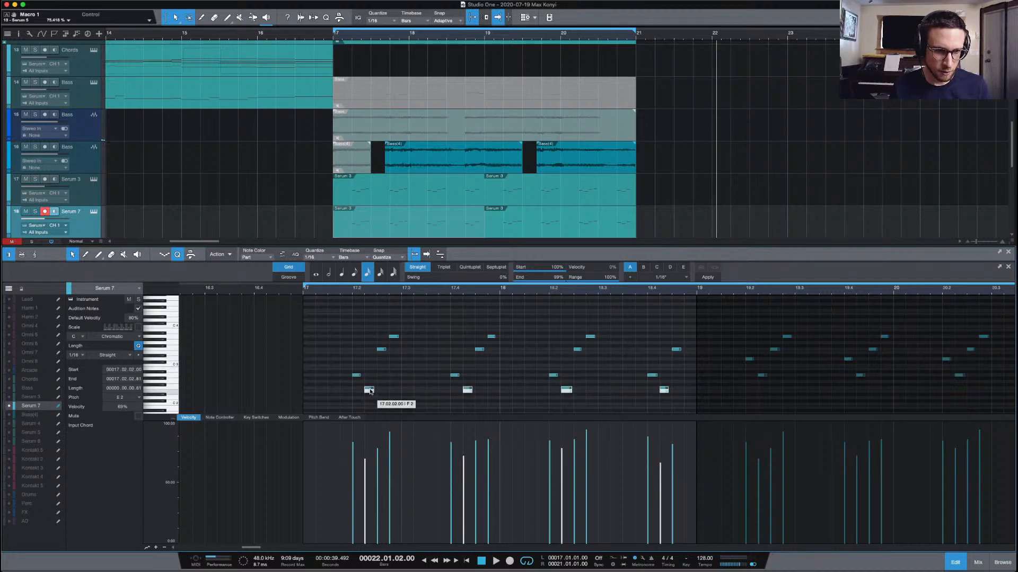
pyautogui.moveTo(353, 342); pyautogui.dragTo(678, 360)
pyautogui.moveTo(647, 321); pyautogui.dragTo(395, 353)
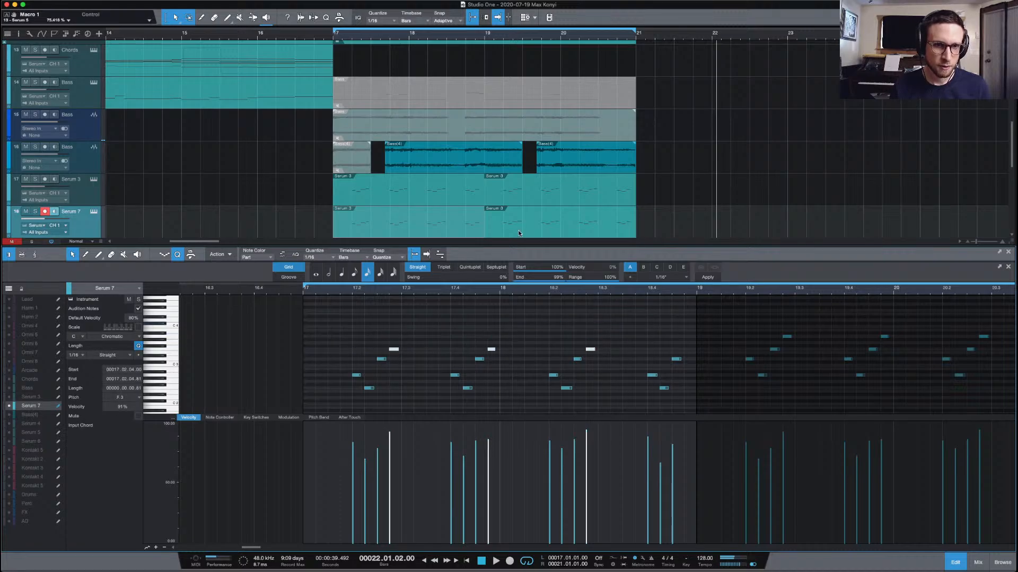
# Replace the duplicated track's part at bar 19 with the edited pattern, and play it soloed together with Serum 3
pyautogui.click(521, 232)
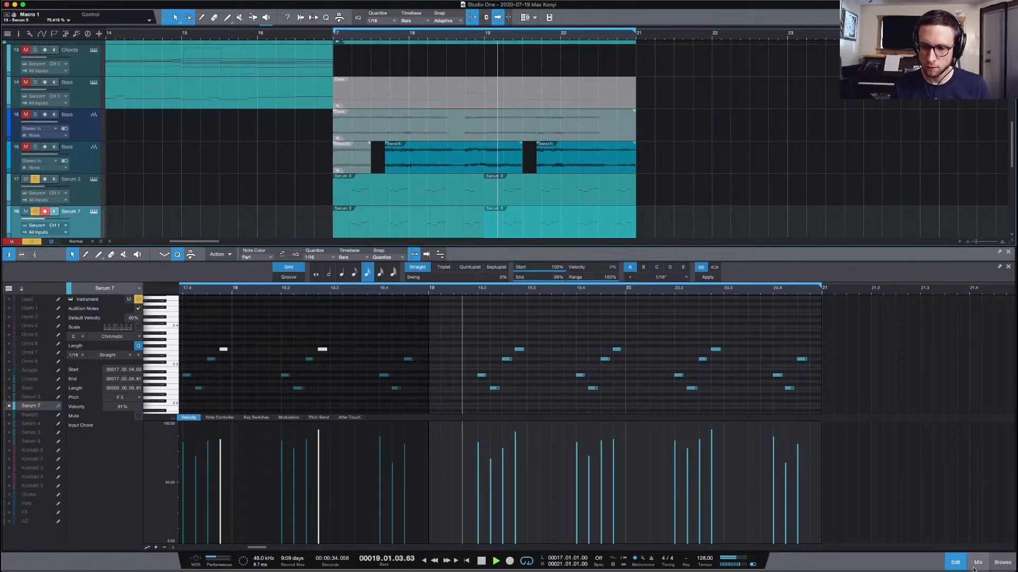
pyautogui.click(636, 335)
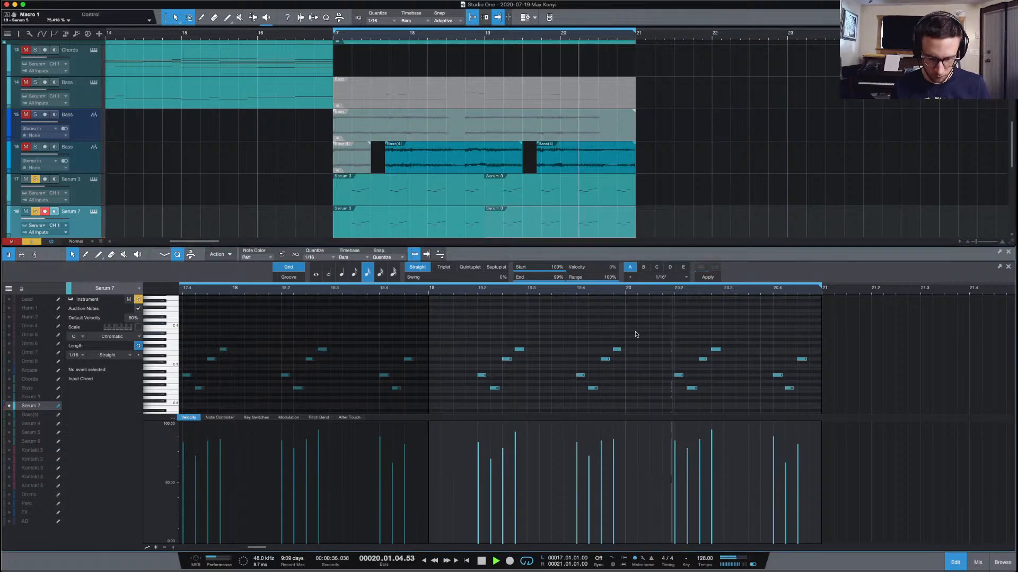
# Merge the Serum 7 track's two parts into one and humanize all its notes with velocity -10% to 10% and note start -0.00.08 to 0.00.10
pyautogui.click(411, 226)
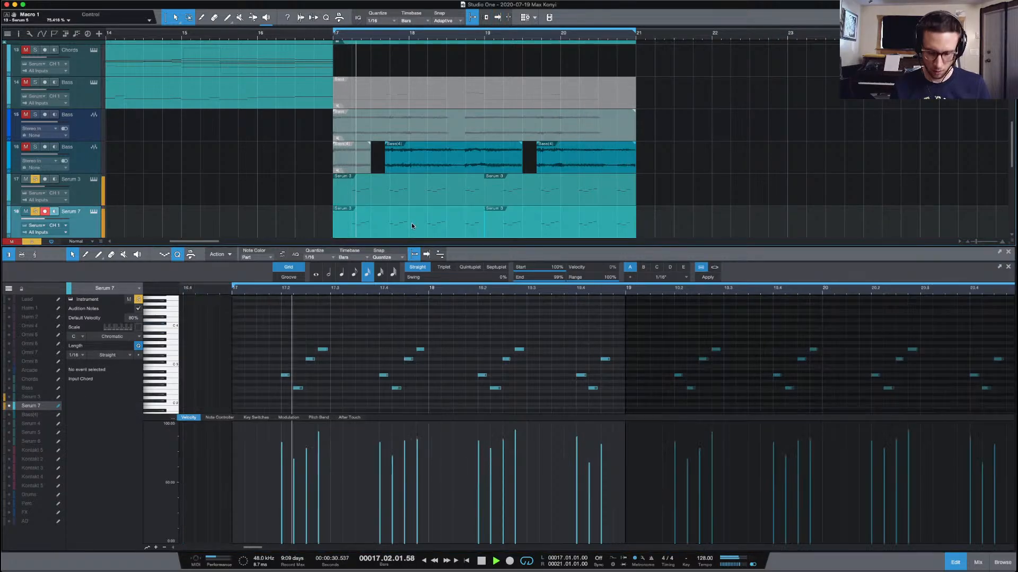
pyautogui.press('g')
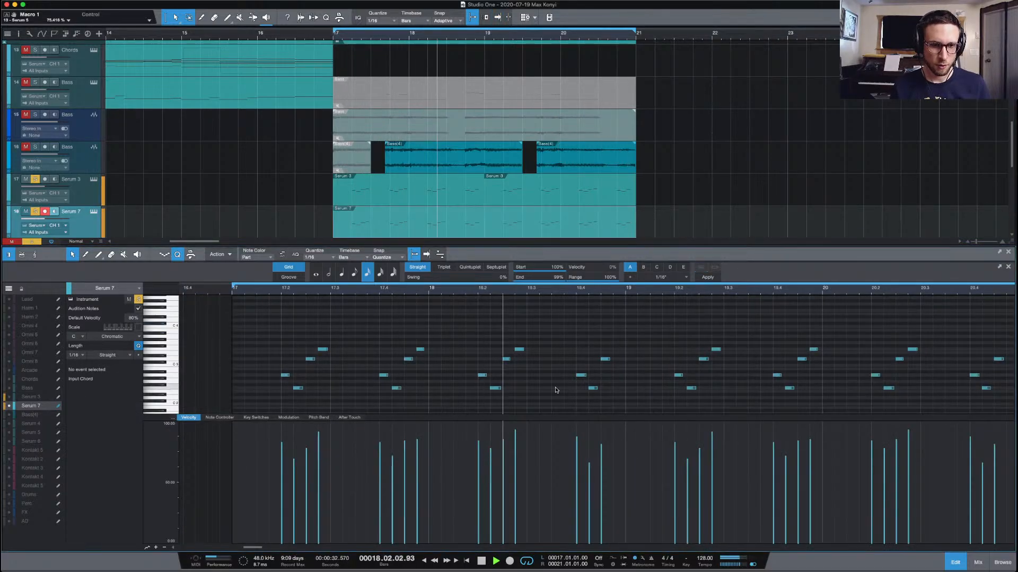
pyautogui.hotkey('ctrl', 'a')
pyautogui.hotkey('alt', 'h')
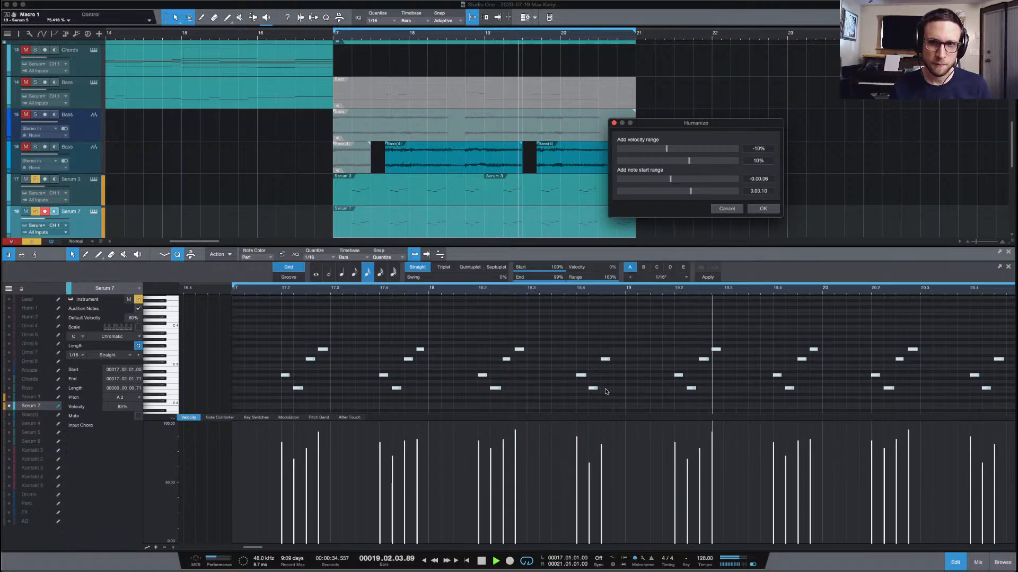
pyautogui.click(756, 209)
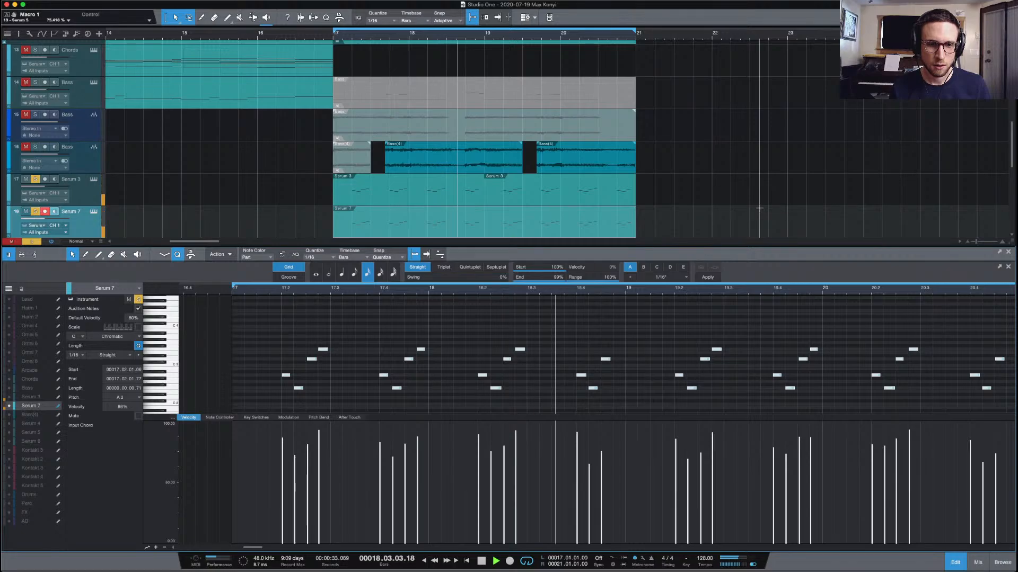
# Pan Serum 3 left and Serum 7 right by about 55 each, and clear all solos to hear the full mix
pyautogui.click(978, 563)
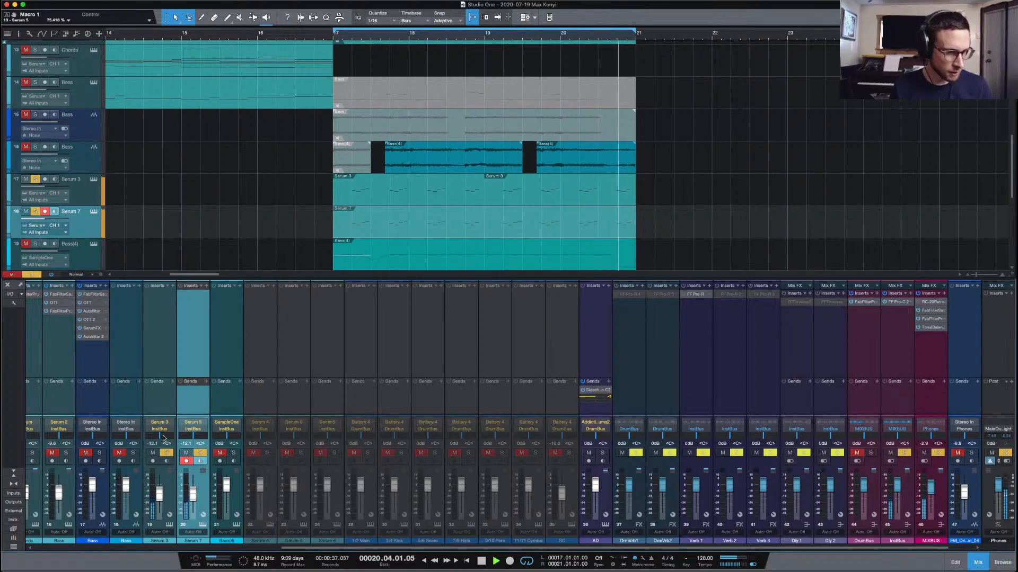
pyautogui.moveTo(164, 437); pyautogui.dragTo(146, 441)
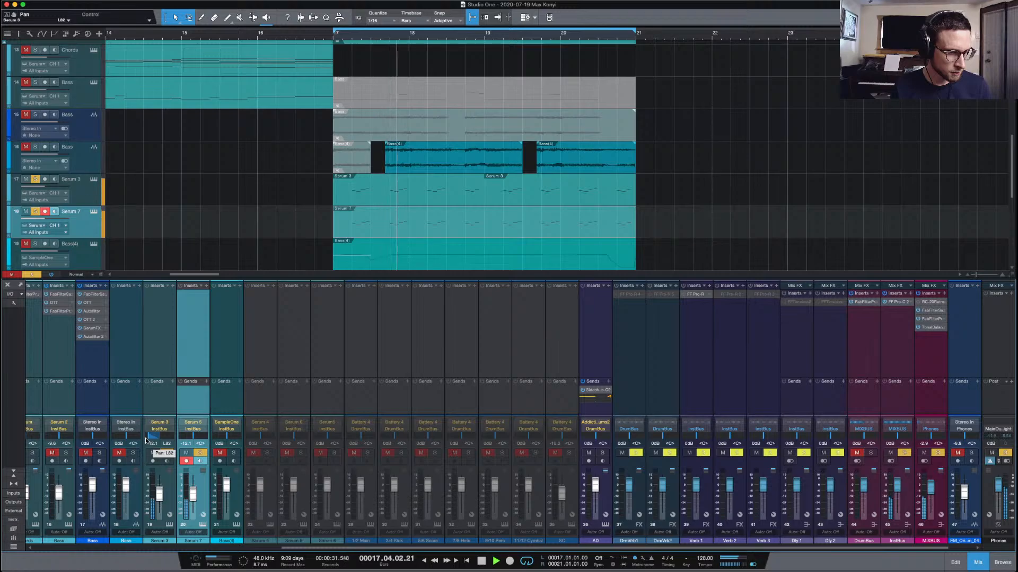
pyautogui.moveTo(192, 437); pyautogui.dragTo(207, 441)
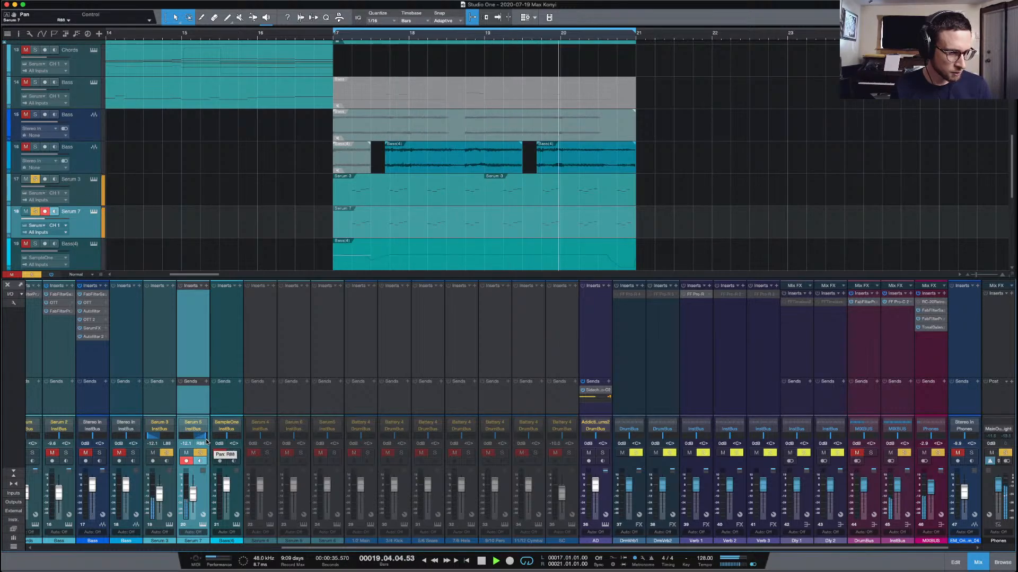
pyautogui.moveTo(207, 442); pyautogui.dragTo(151, 439)
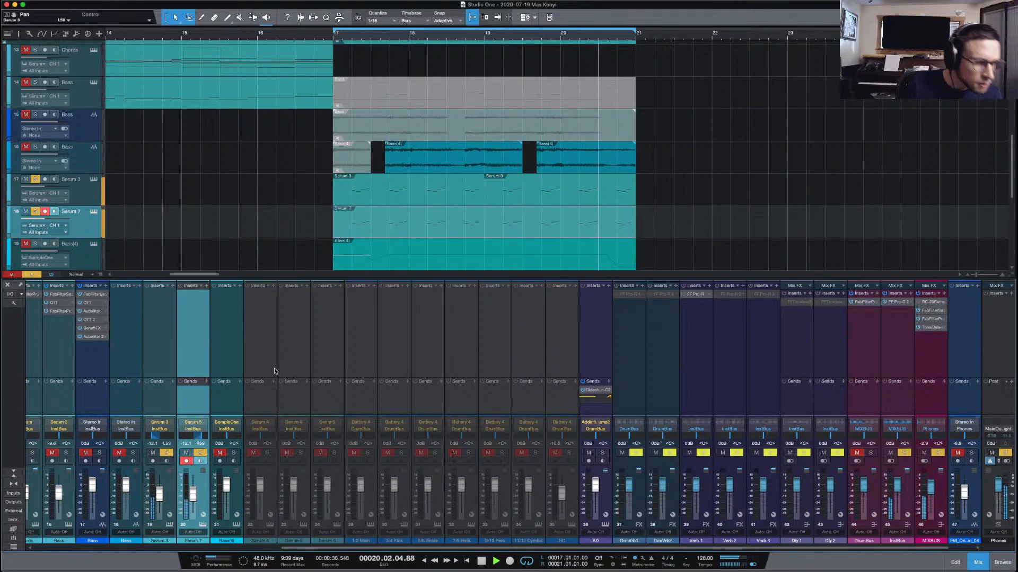
pyautogui.hotkey('shift', 's')
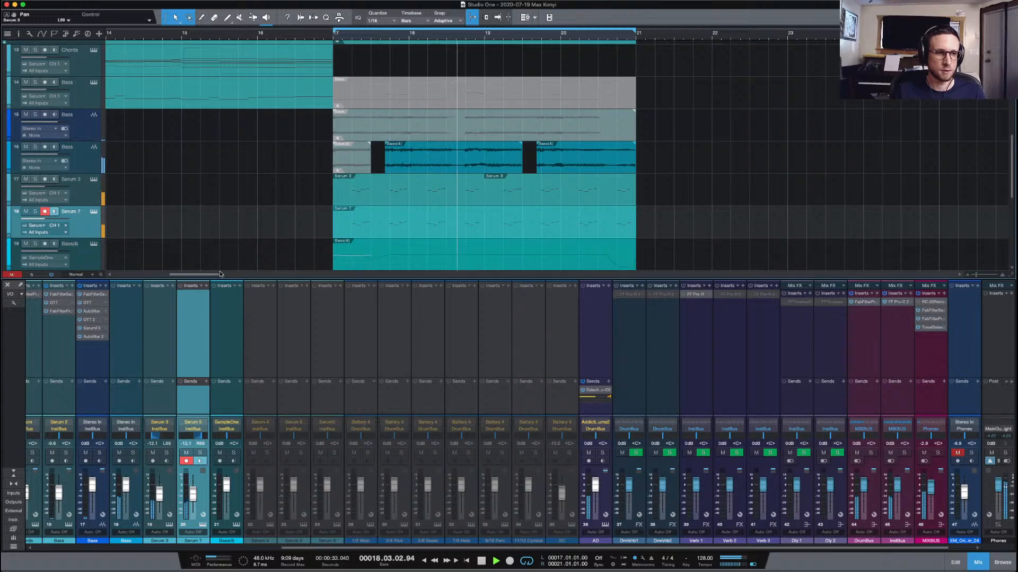
# Route Serum 3 and Serum 7 to a new bus named GtrPlucks, raise it to about +1.9 dB and close the mixer
pyautogui.keyDown('shift'); pyautogui.click(162, 348); pyautogui.keyUp('shift')
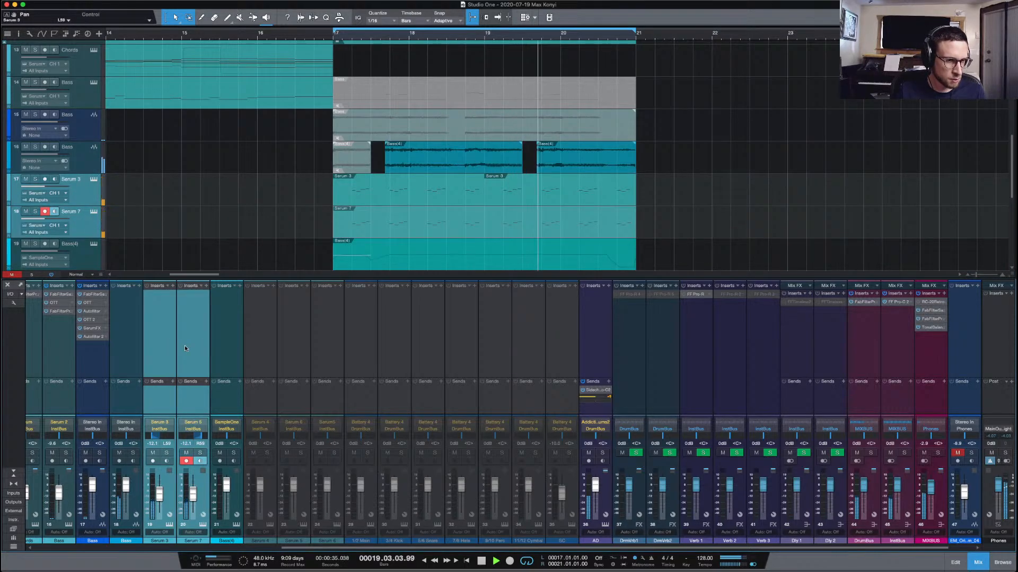
pyautogui.rightClick(184, 345)
pyautogui.click(265, 411)
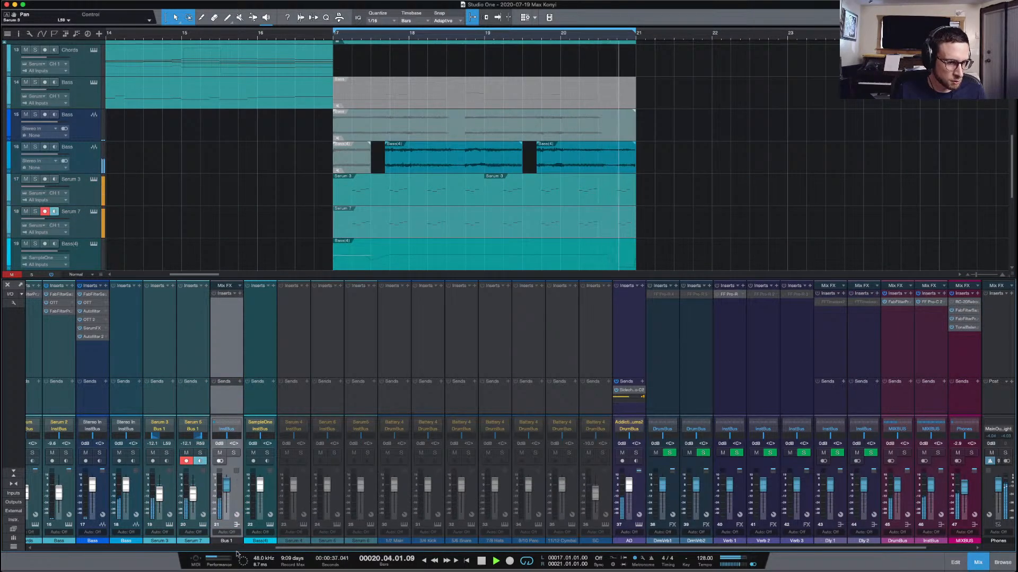
pyautogui.write('GtrPlucks')
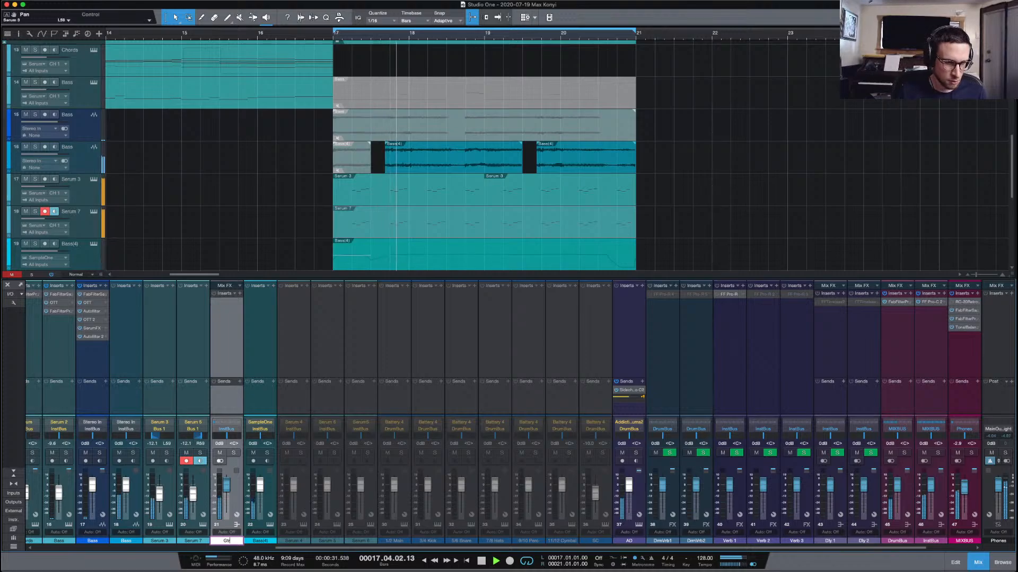
pyautogui.press('Return')
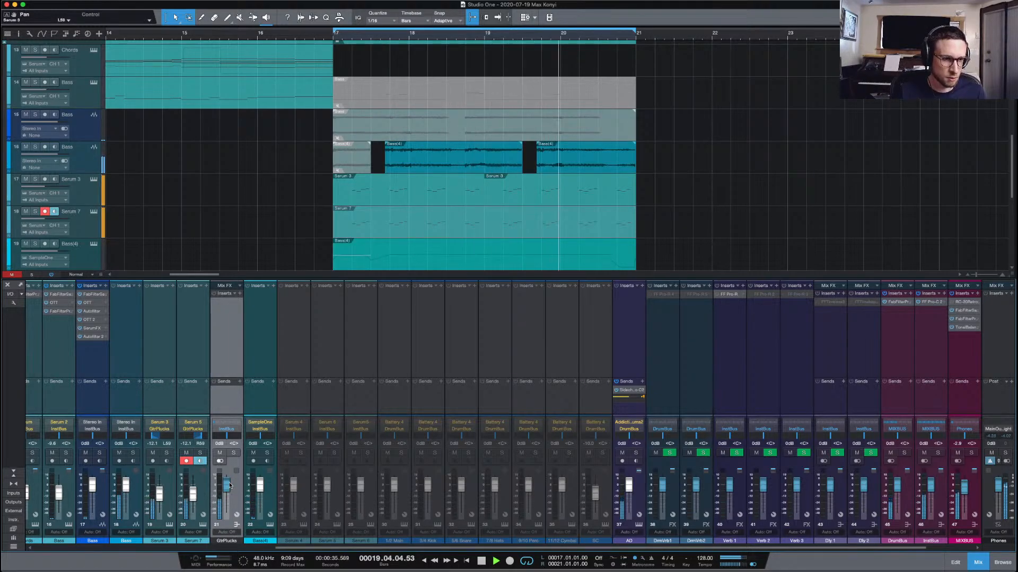
pyautogui.moveTo(229, 485); pyautogui.dragTo(227, 487)
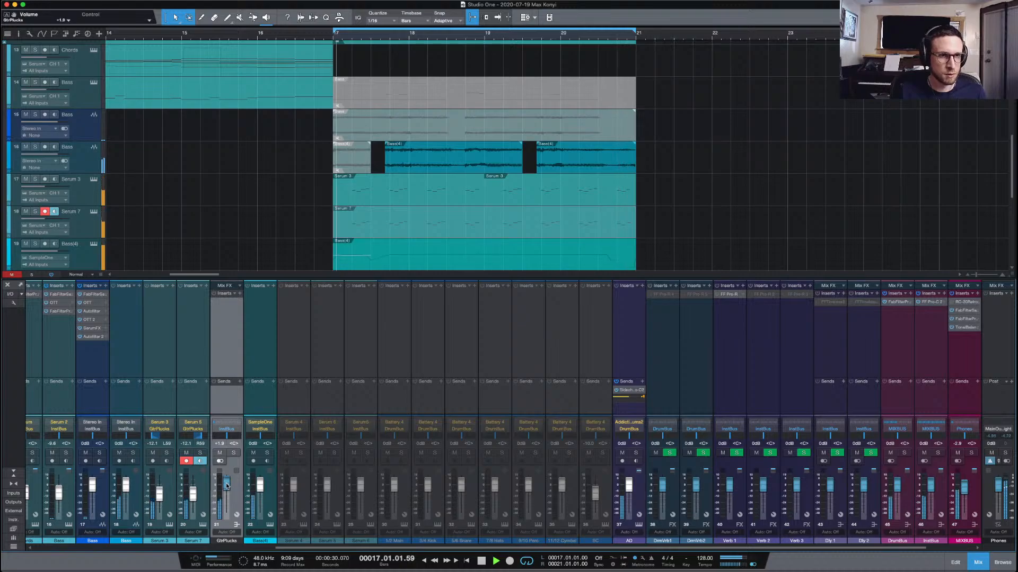
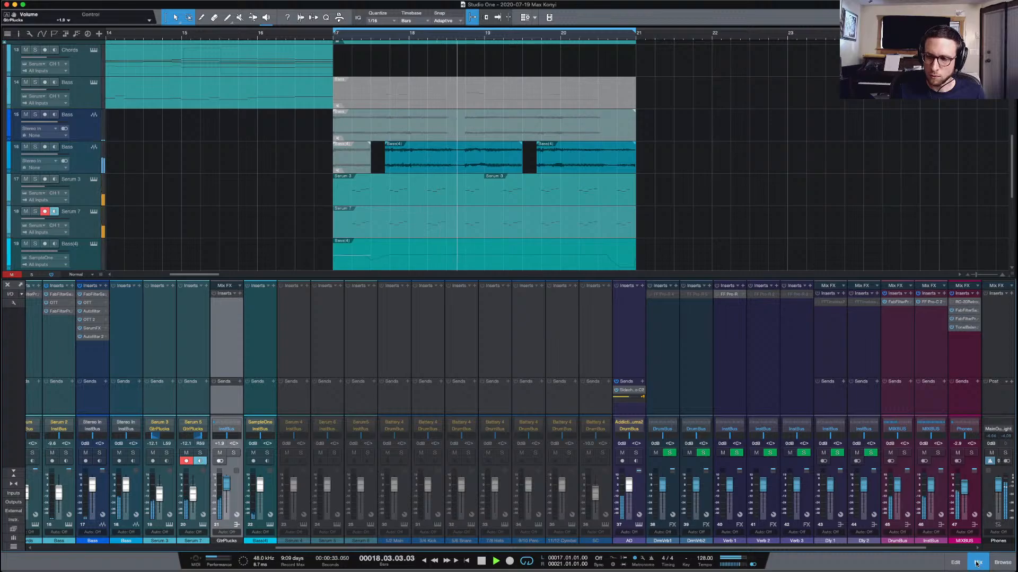
pyautogui.press('space')
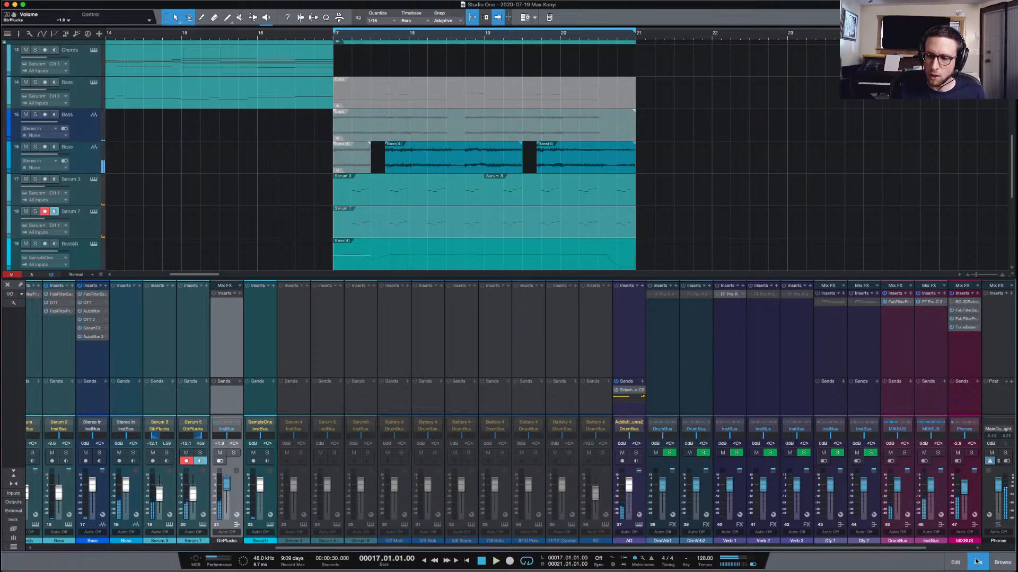
pyautogui.click(977, 562)
# Delete both muted parts on the Arcade track, then unmute and record-arm the track with playback stopped
pyautogui.scroll(1, 660, 115)
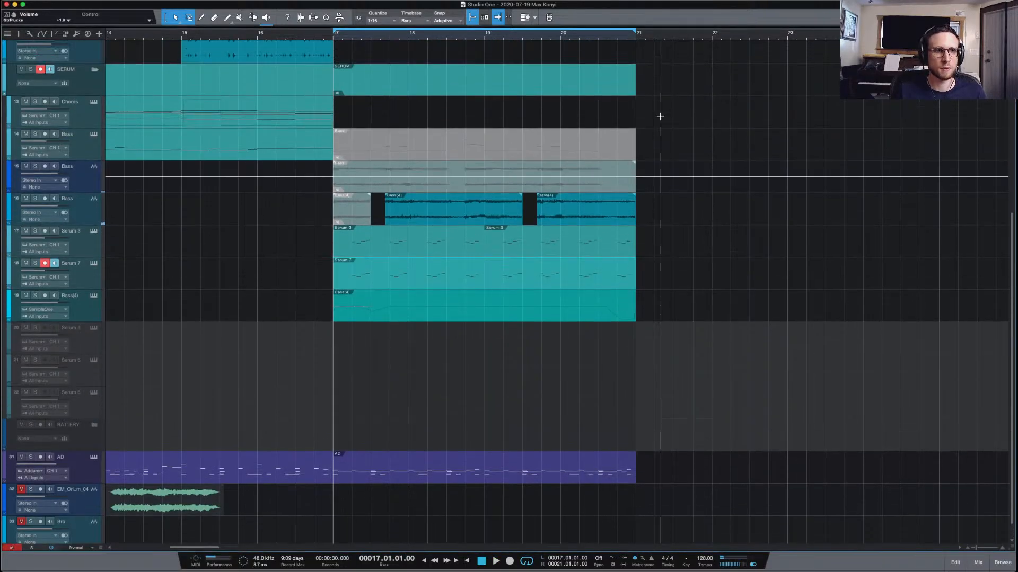
pyautogui.scroll(5, 660, 116)
pyautogui.click(172, 35)
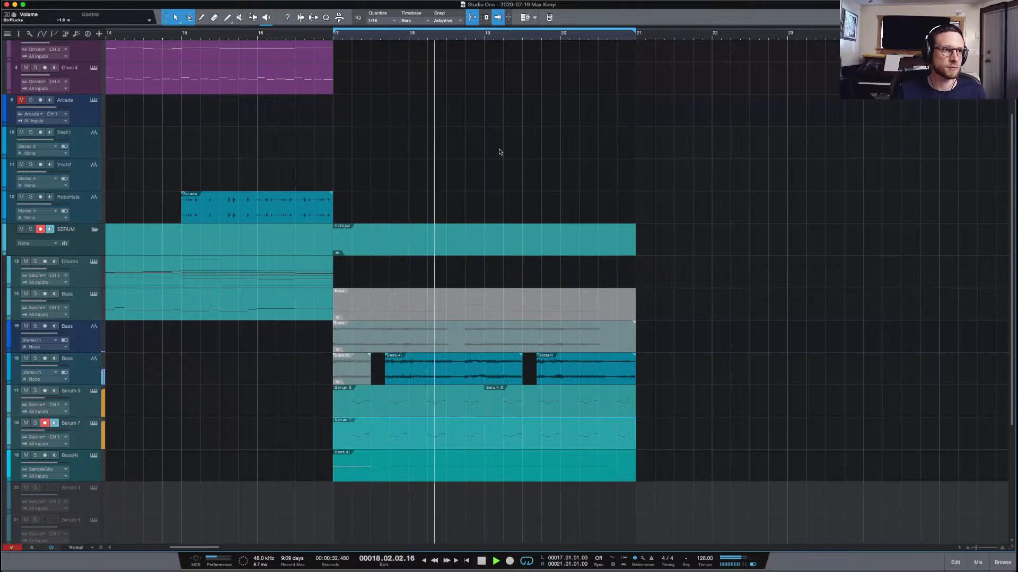
pyautogui.scroll(1, 514, 149)
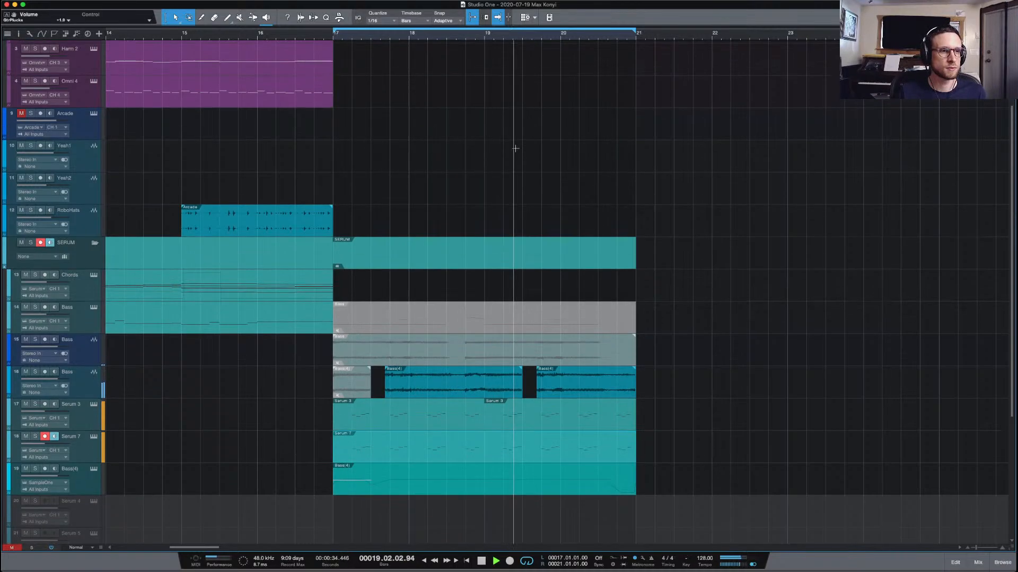
pyautogui.scroll(5, 514, 147)
pyautogui.hscroll(-10, 515, 145)
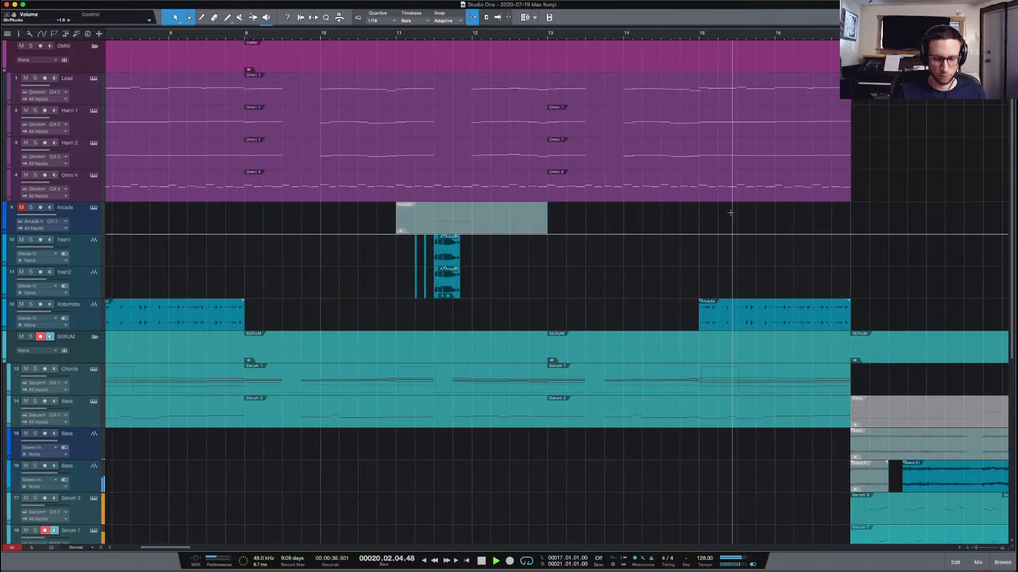
pyautogui.scroll(-5, 264, 222)
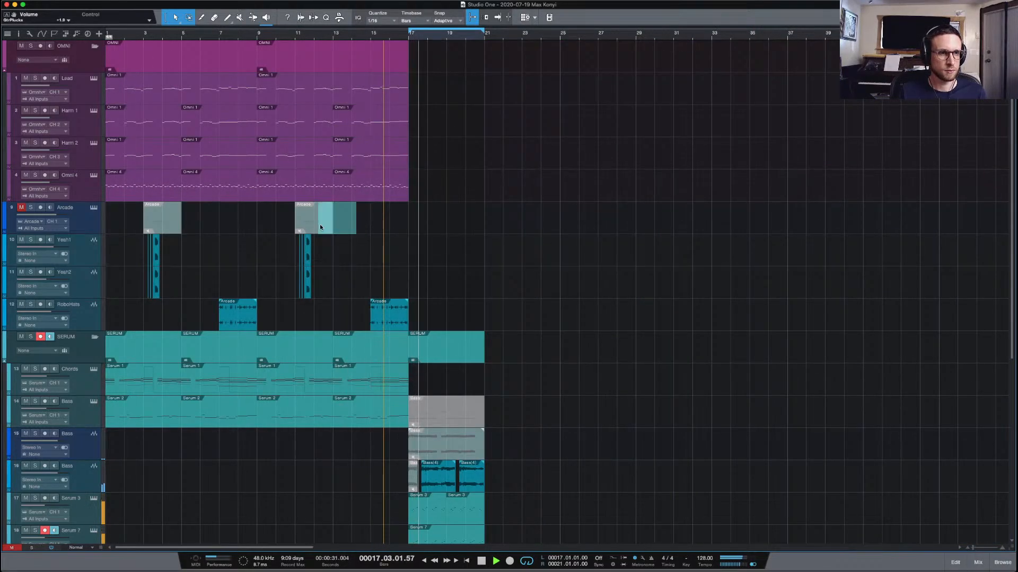
pyautogui.moveTo(319, 227); pyautogui.dragTo(135, 225)
pyautogui.press('Delete')
pyautogui.click(21, 207)
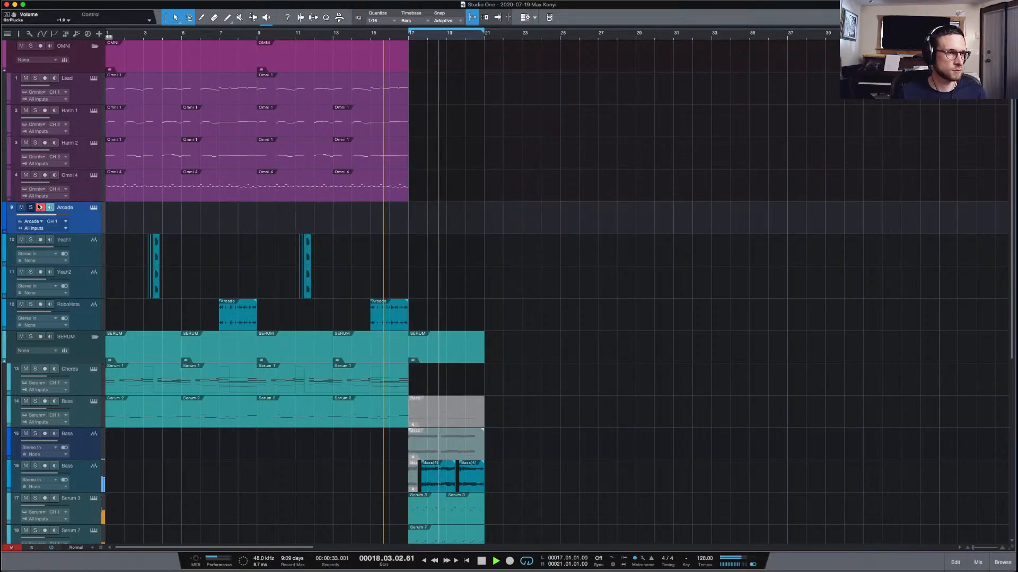
pyautogui.click(38, 207)
pyautogui.press('space')
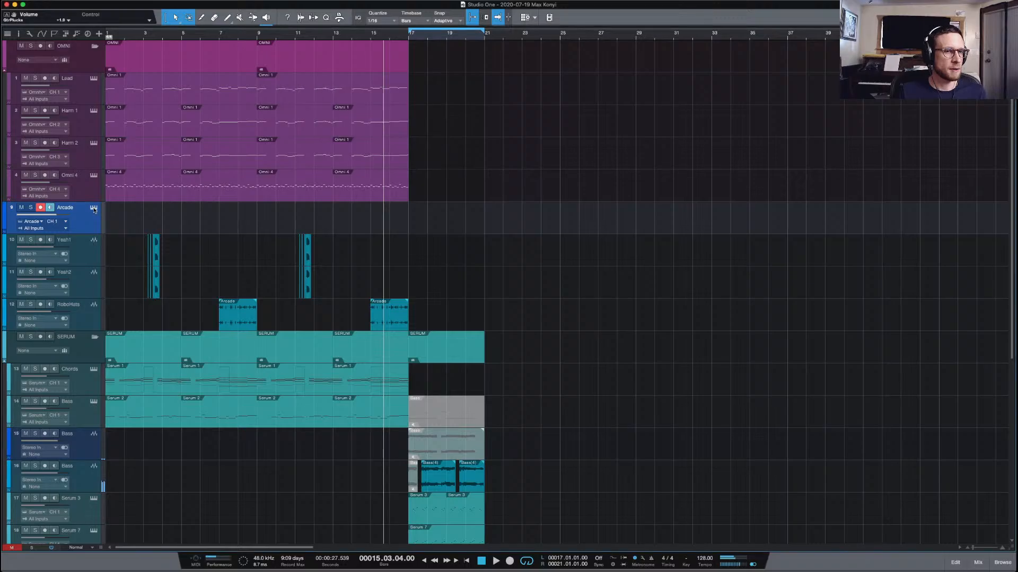
# Open the Arcade instrument and search its lines for "percussion"
pyautogui.press('F11')
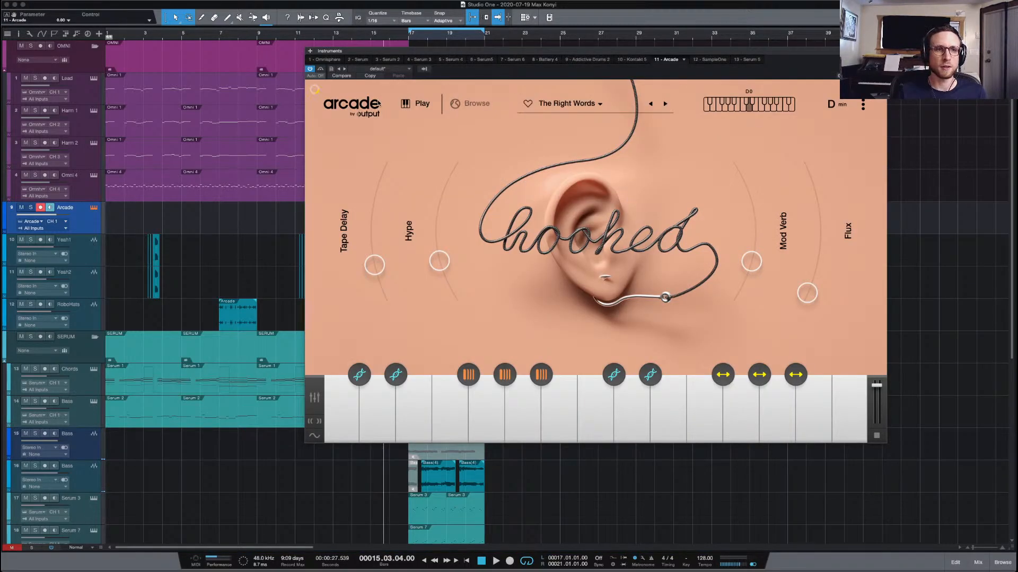
pyautogui.click(475, 104)
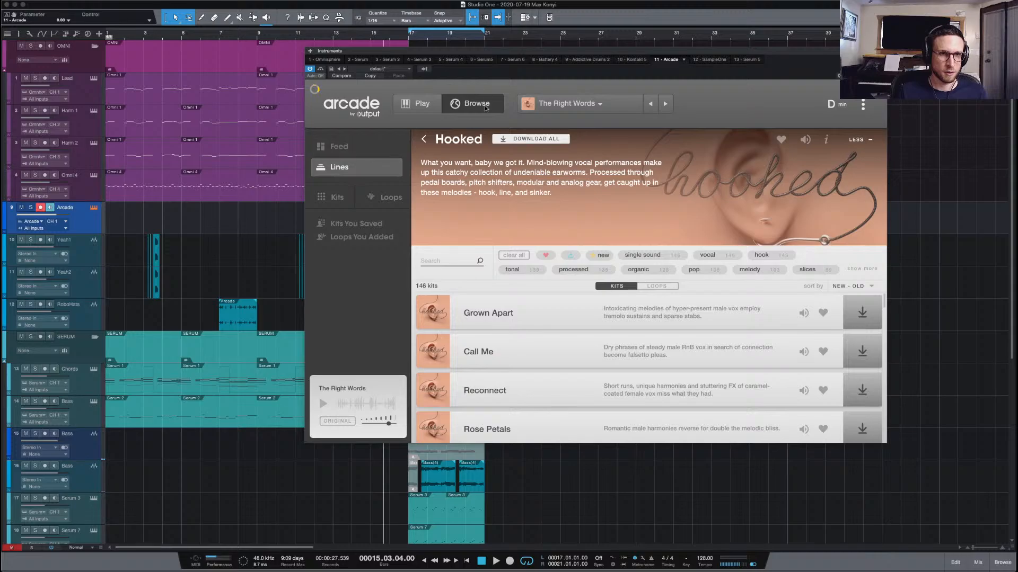
pyautogui.click(359, 168)
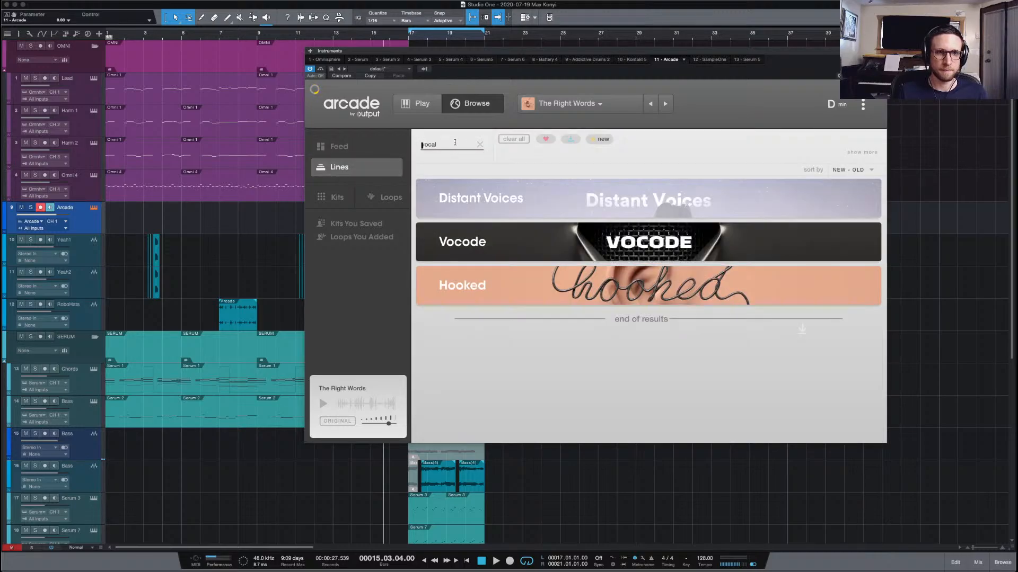
pyautogui.click(454, 142)
pyautogui.write('percussion')
pyautogui.press('Return')
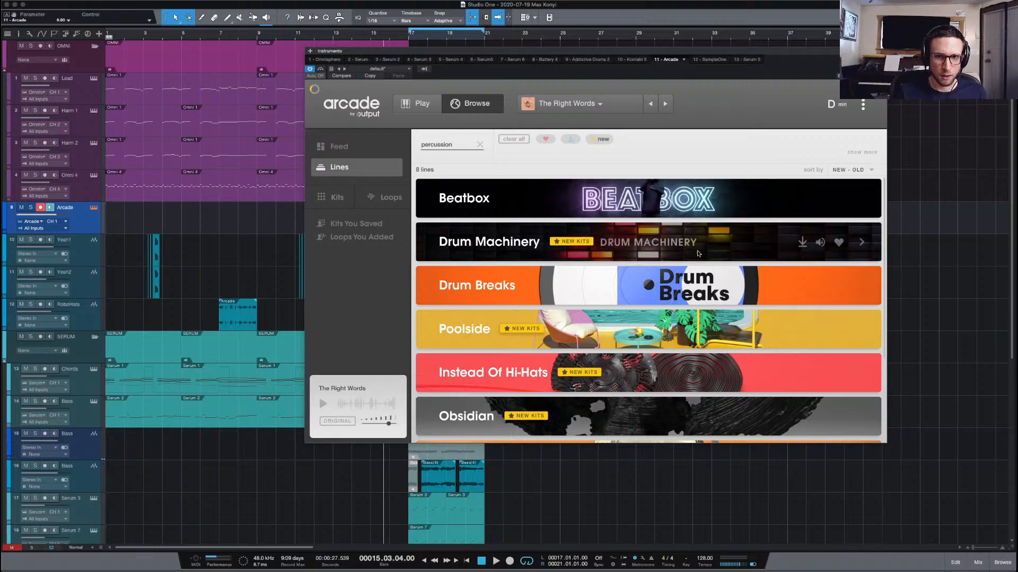
# Open the Beat Elements line and filter its kits by the percussive and percussion tags
pyautogui.scroll(-5, 656, 242)
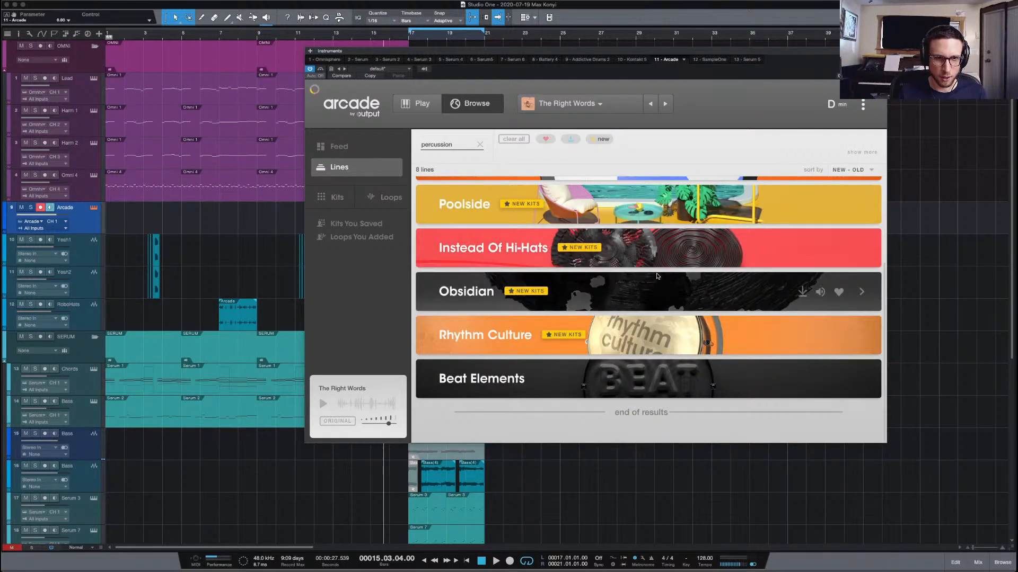
pyautogui.click(640, 382)
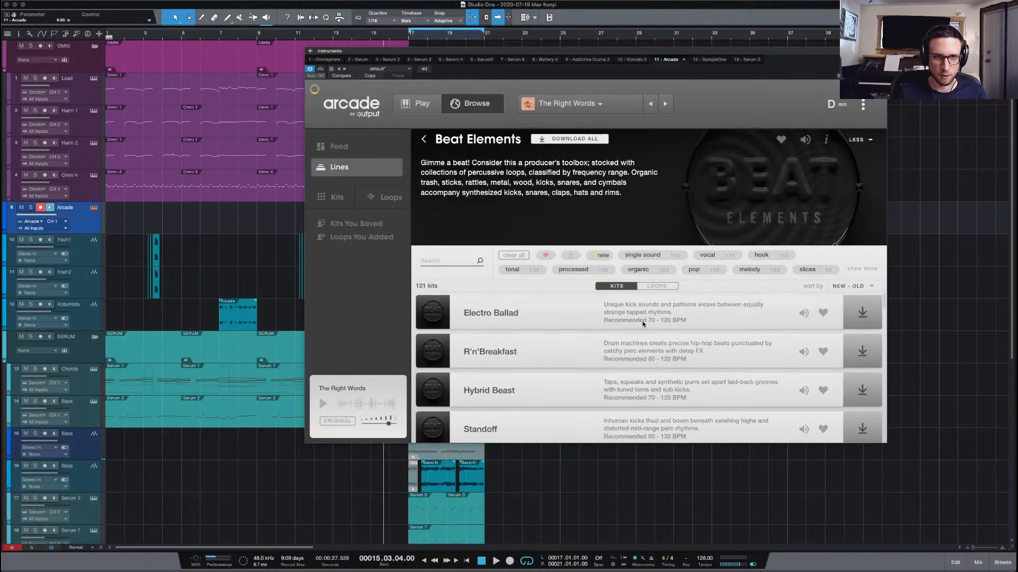
pyautogui.scroll(-1, 643, 324)
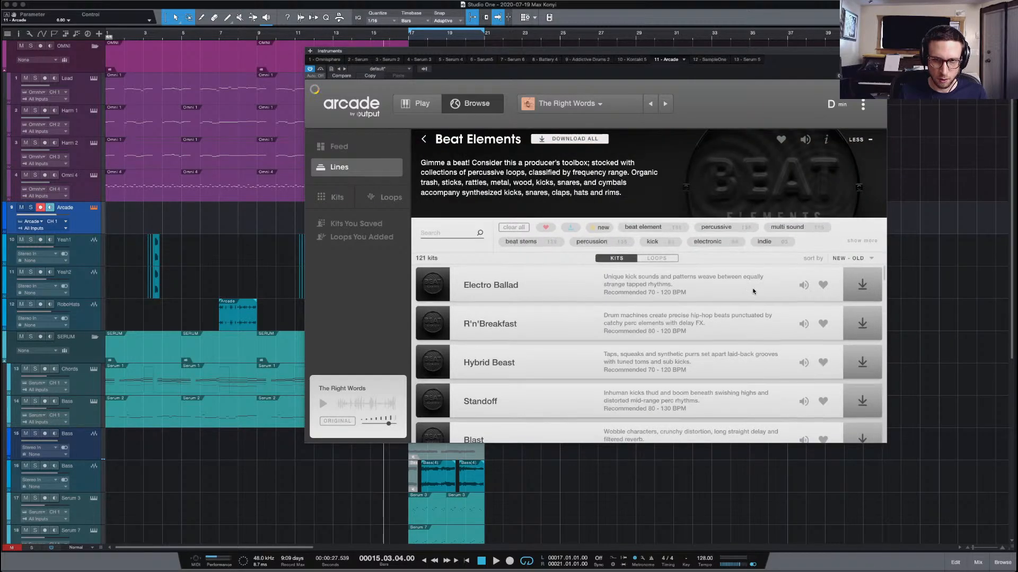
pyautogui.scroll(-1, 752, 291)
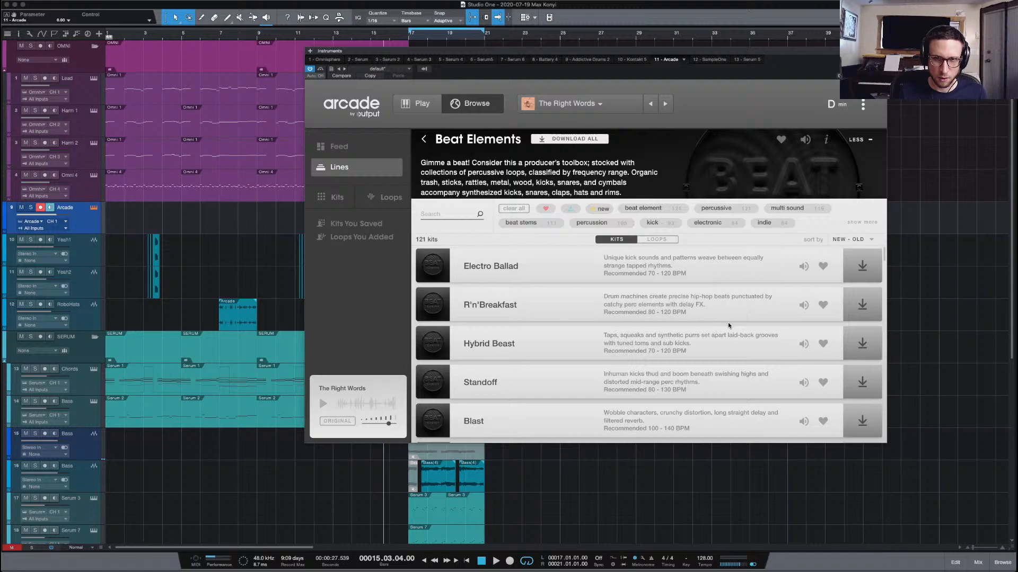
pyautogui.click(735, 212)
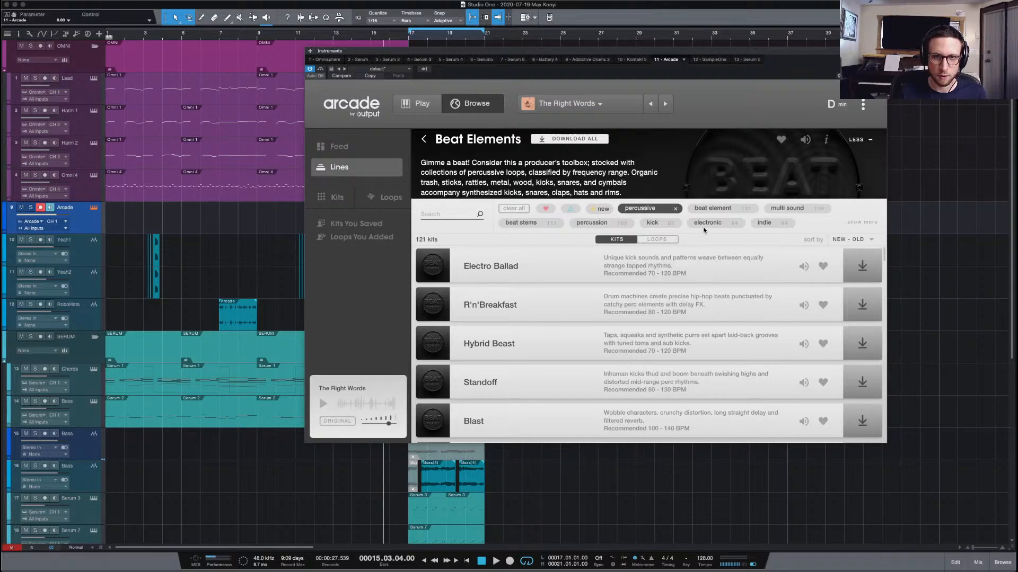
pyautogui.click(596, 224)
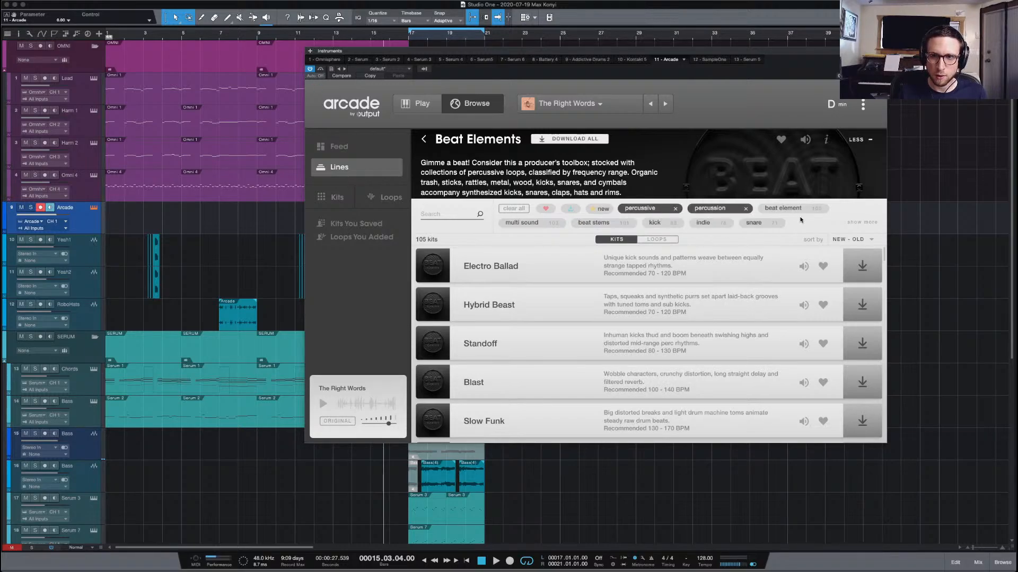
# Preview several Beat Elements kits, including Industrial Flex Drums, Capricious Drums, Filthy Machine and Drops Attack
pyautogui.scroll(-2, 774, 280)
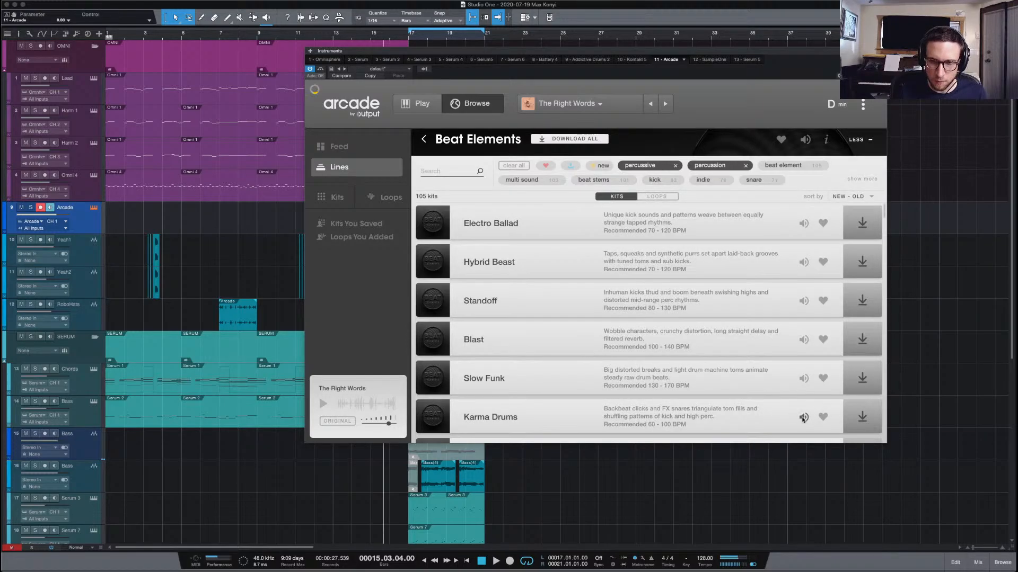
pyautogui.scroll(-10, 751, 373)
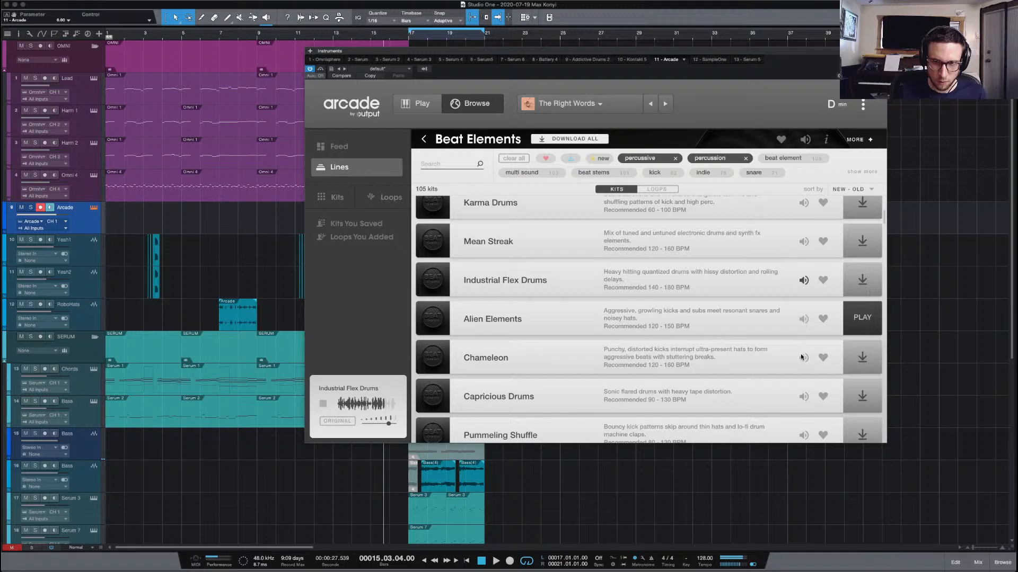
pyautogui.scroll(-3, 803, 361)
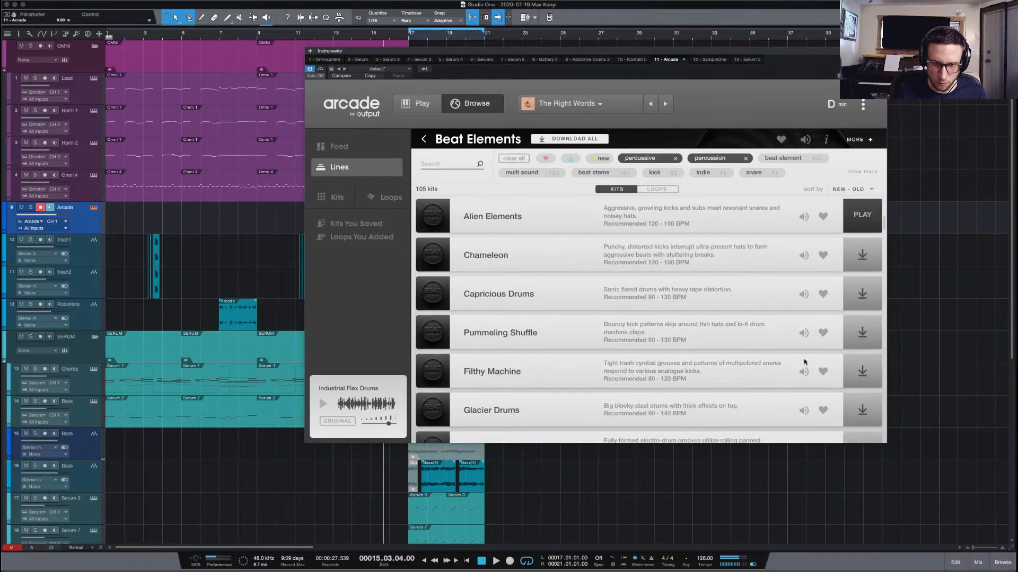
pyautogui.click(804, 294)
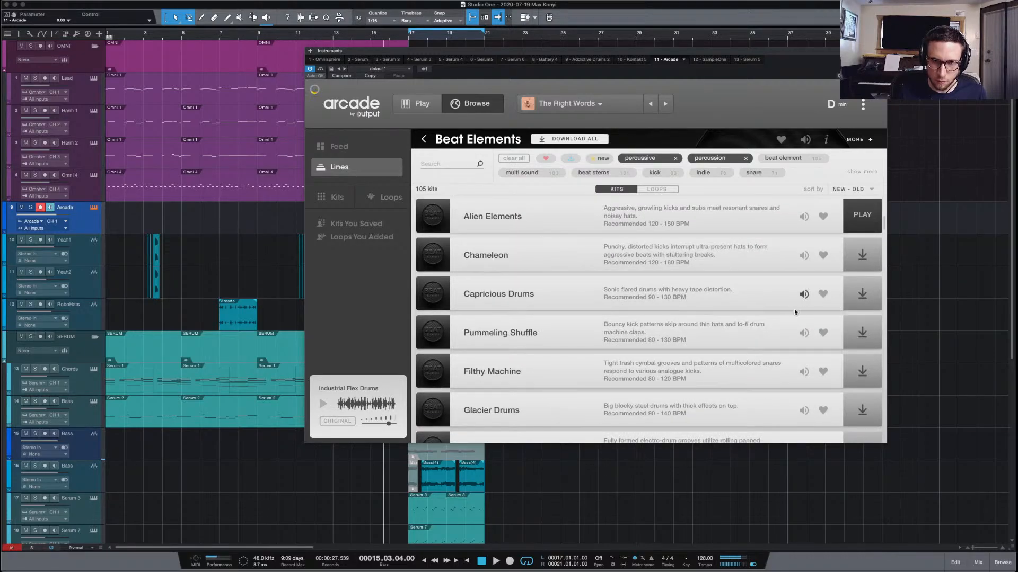
pyautogui.click(803, 373)
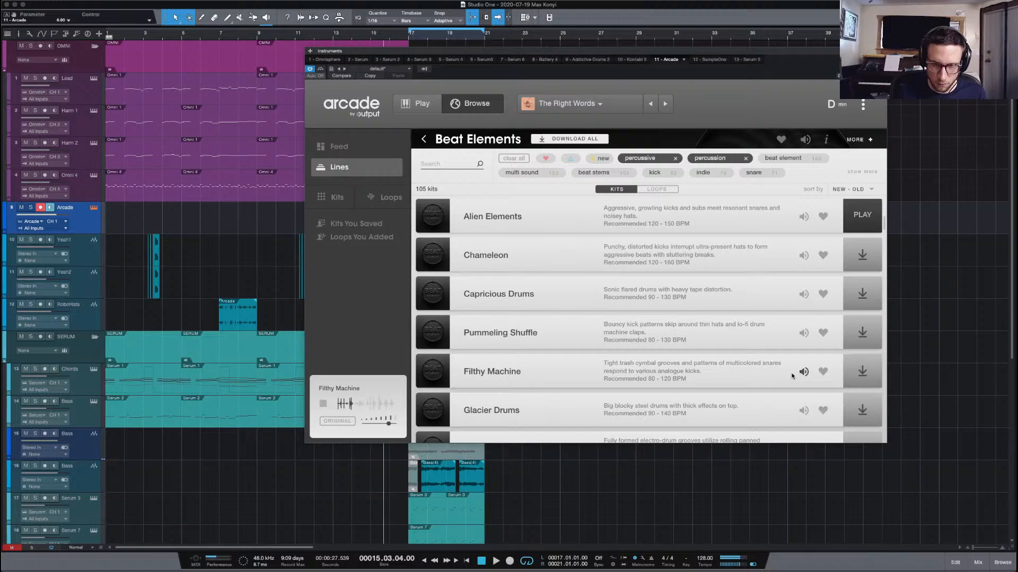
pyautogui.scroll(-2, 795, 376)
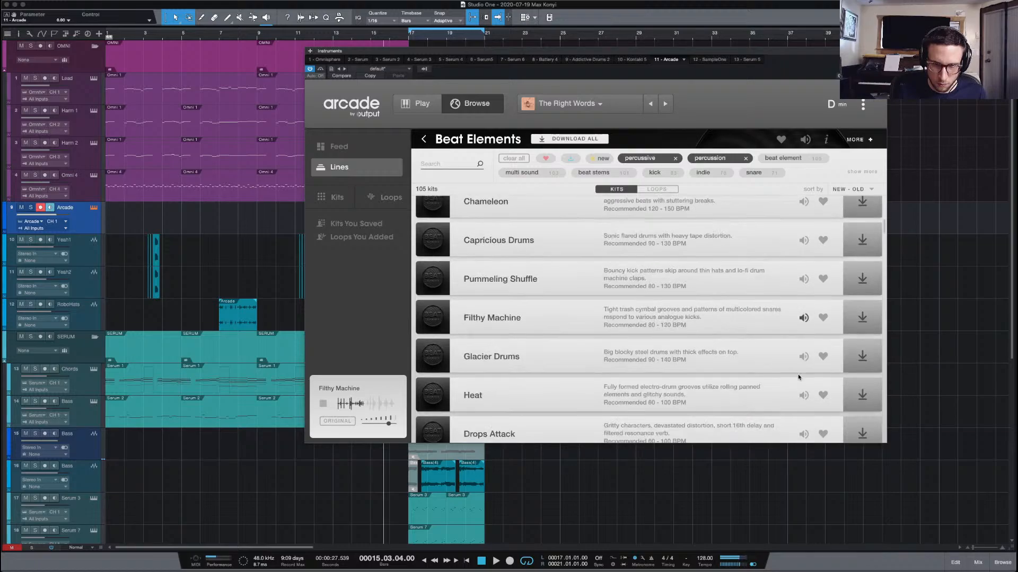
pyautogui.scroll(1, 793, 364)
pyautogui.scroll(-2, 793, 365)
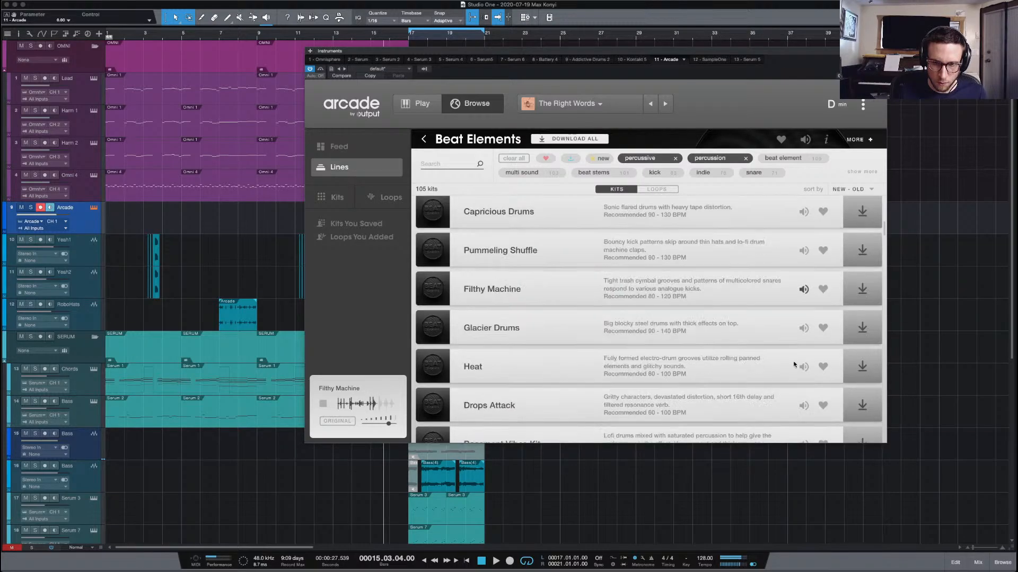
pyautogui.scroll(-1, 793, 364)
pyautogui.scroll(-1, 794, 364)
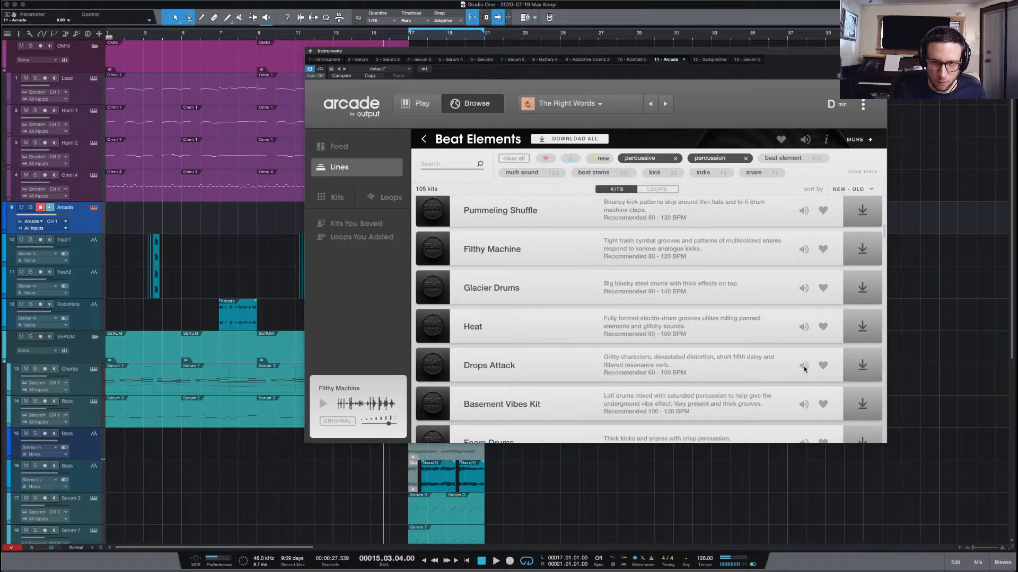
pyautogui.click(804, 367)
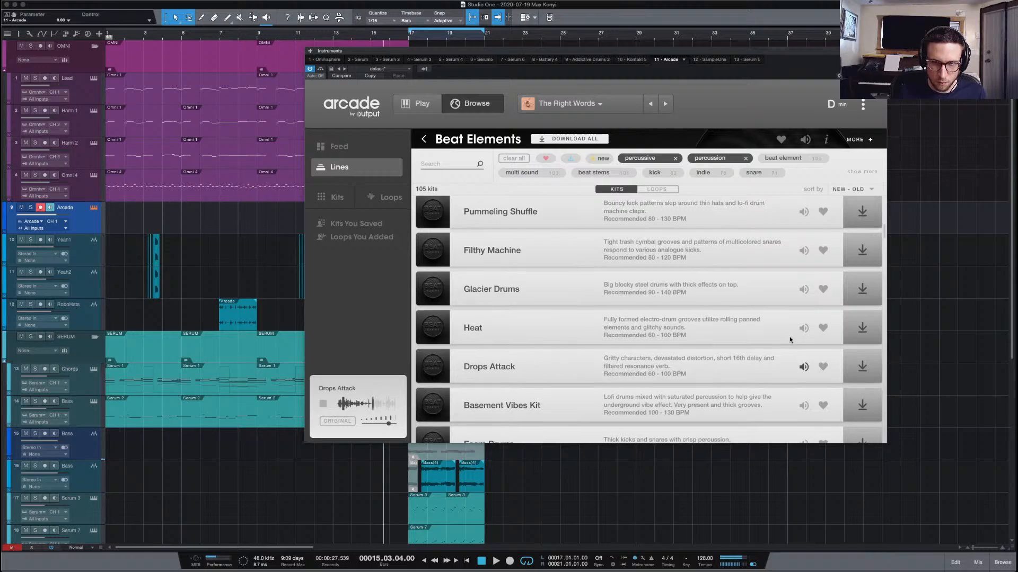
# Preview the Filthy Machine kit again, download it and load it for playing
pyautogui.scroll(3, 790, 337)
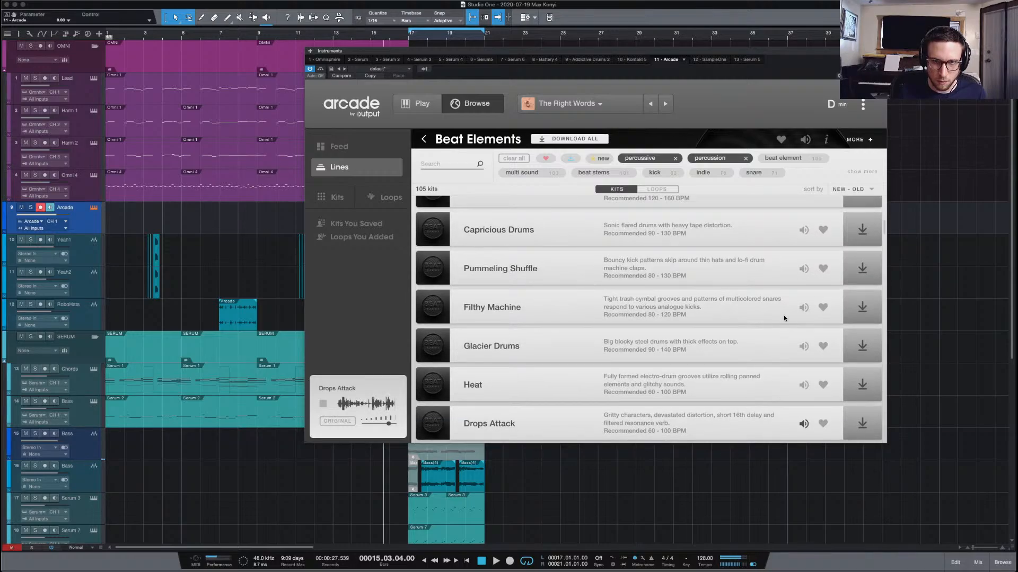
pyautogui.scroll(3, 783, 315)
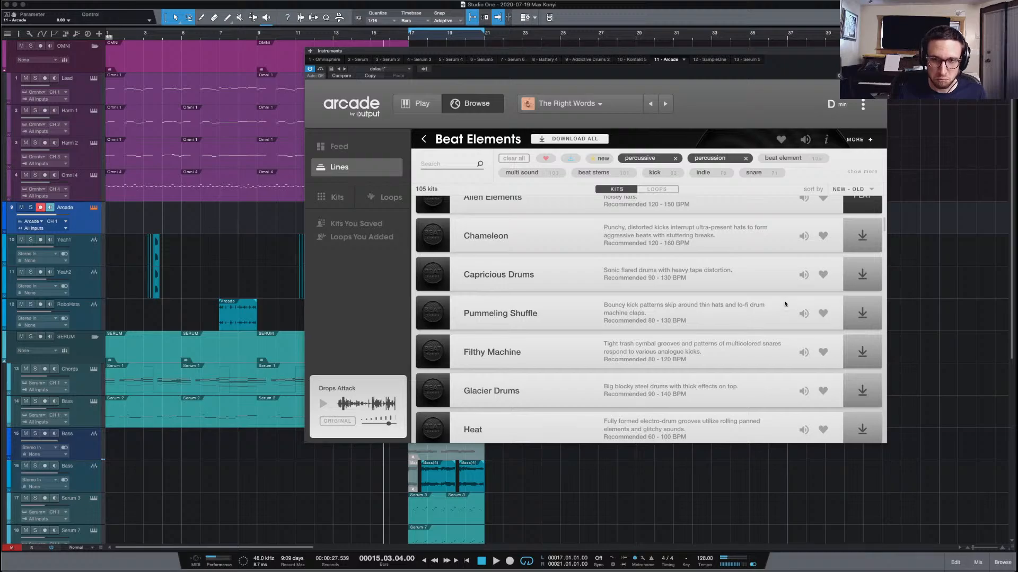
pyautogui.click(802, 352)
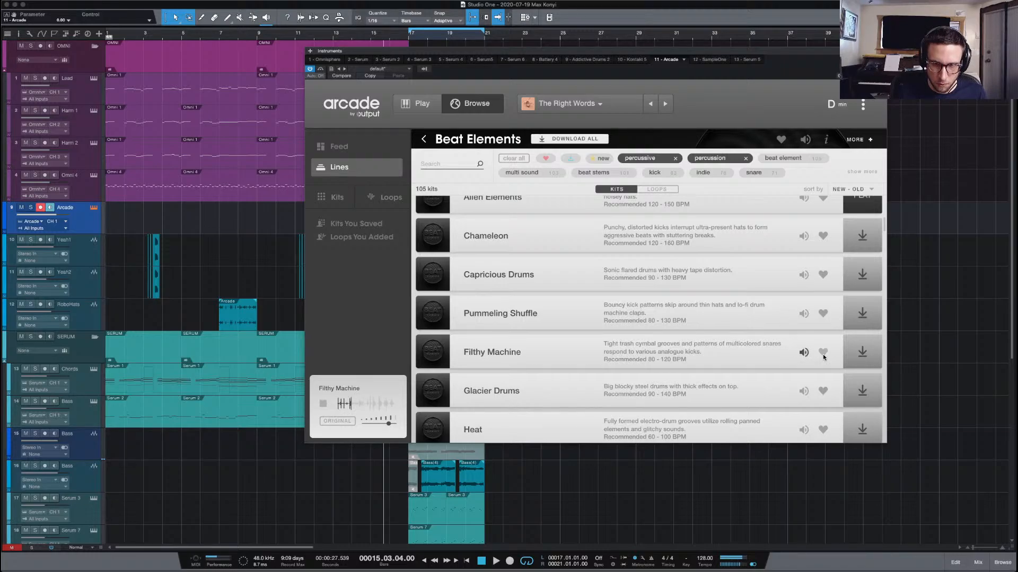
pyautogui.click(861, 351)
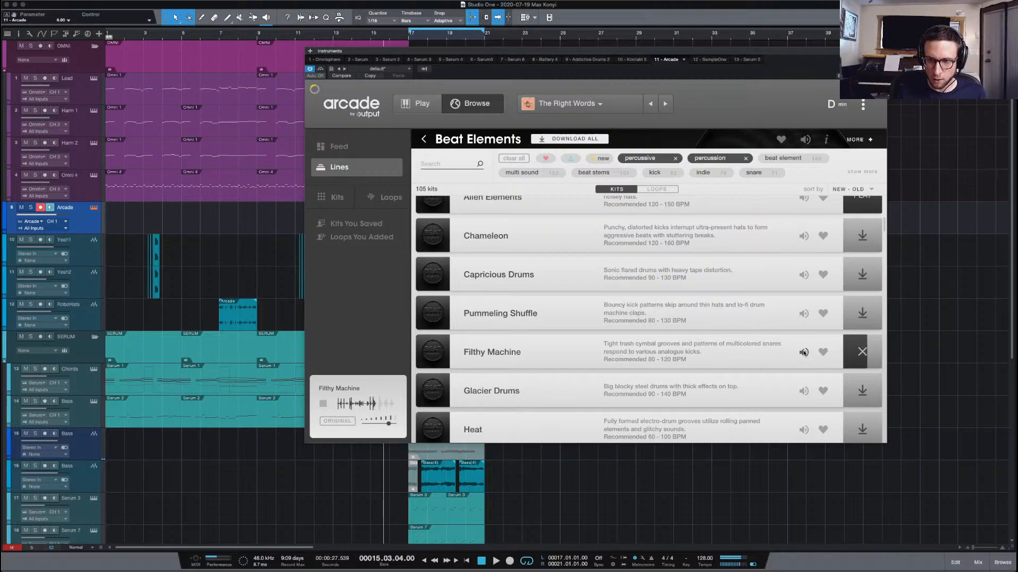
pyautogui.click(862, 352)
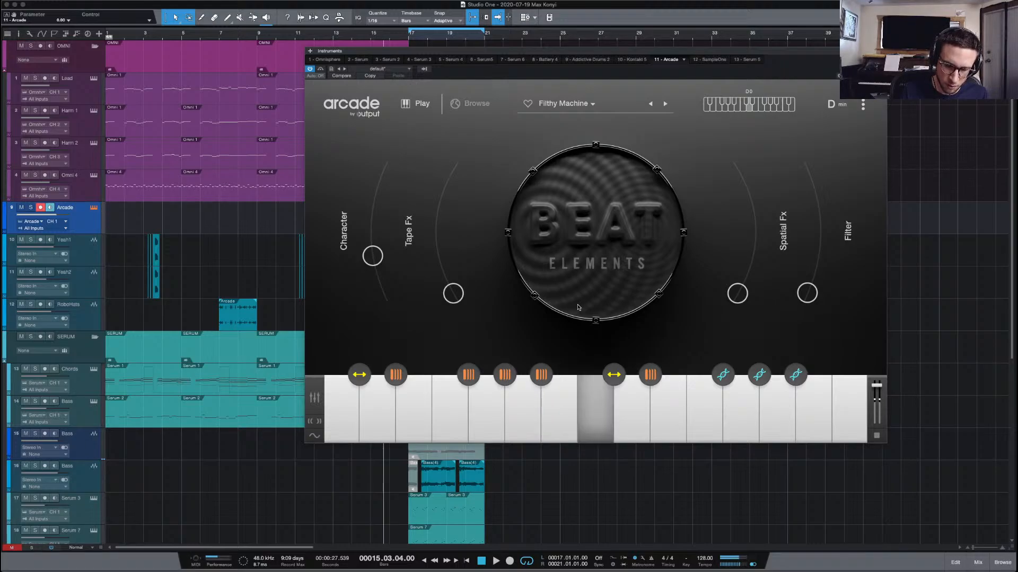
# Audition the Filthy Machine kit over the looped drop, solo the Arcade track, and stop playback
pyautogui.press('space')
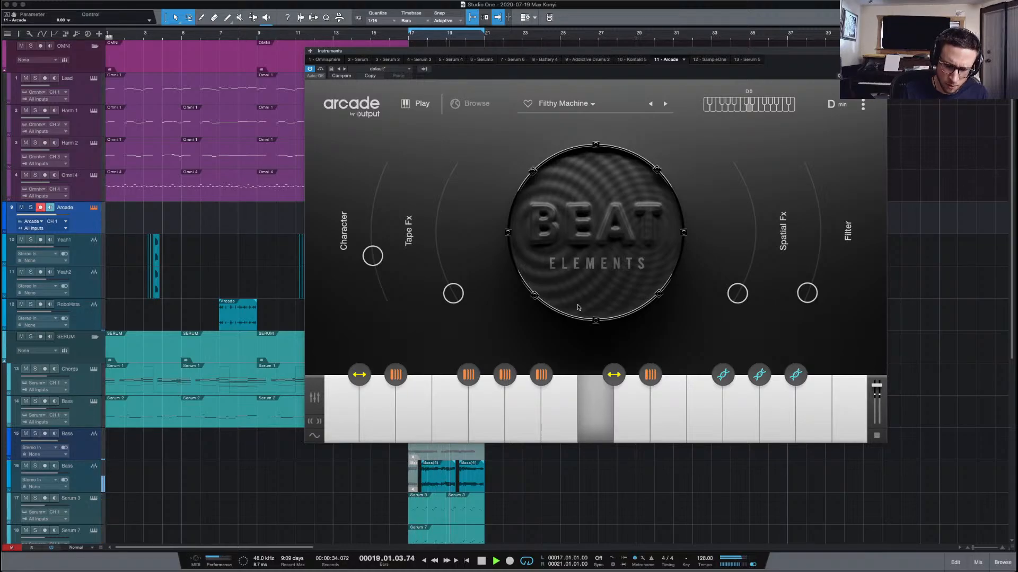
pyautogui.press('s')
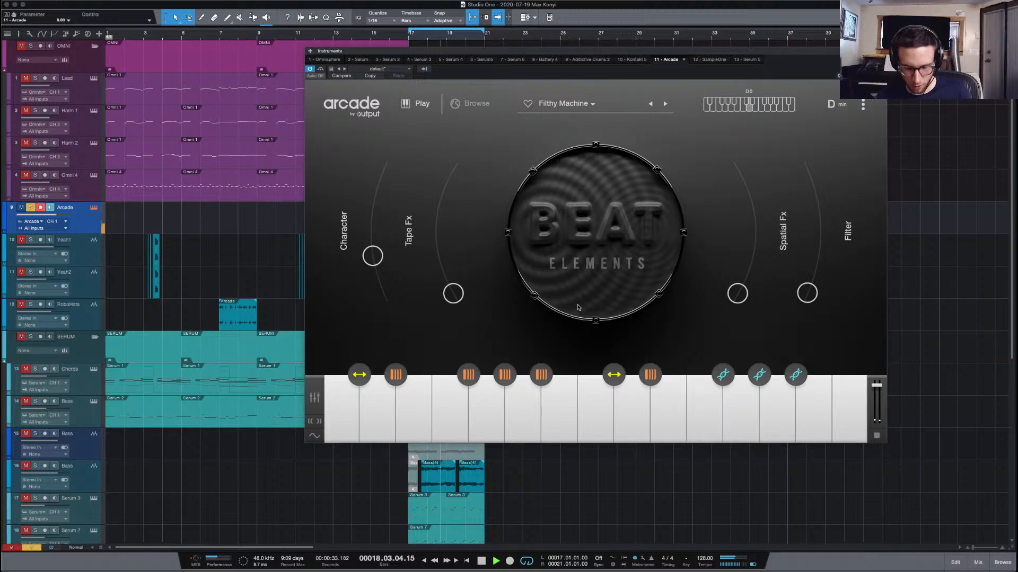
pyautogui.press('space')
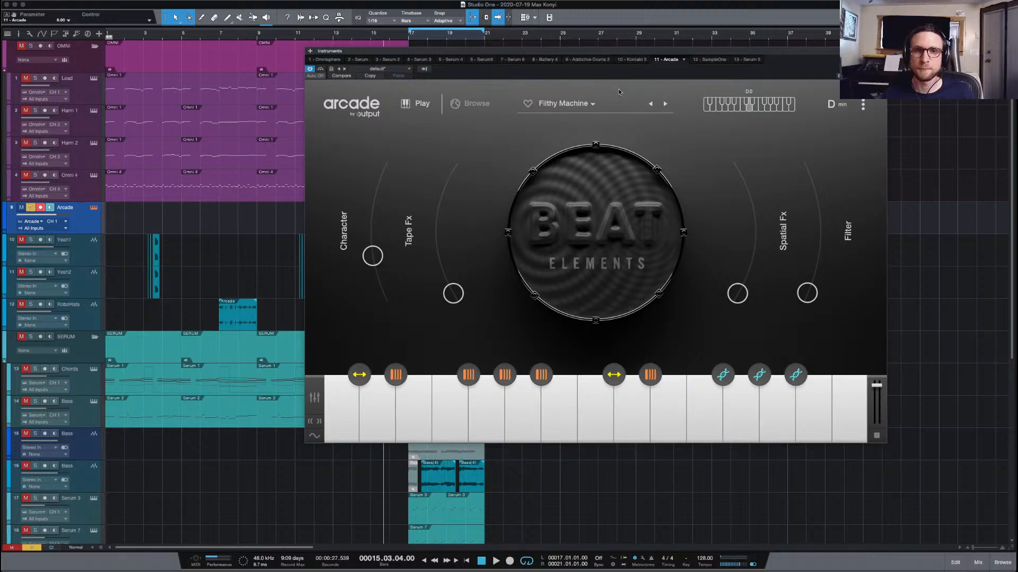
# Move the Arcade window clear of the arrangement and record a two-bar Arcade part starting at bar 17
pyautogui.moveTo(614, 48); pyautogui.dragTo(1017, 130)
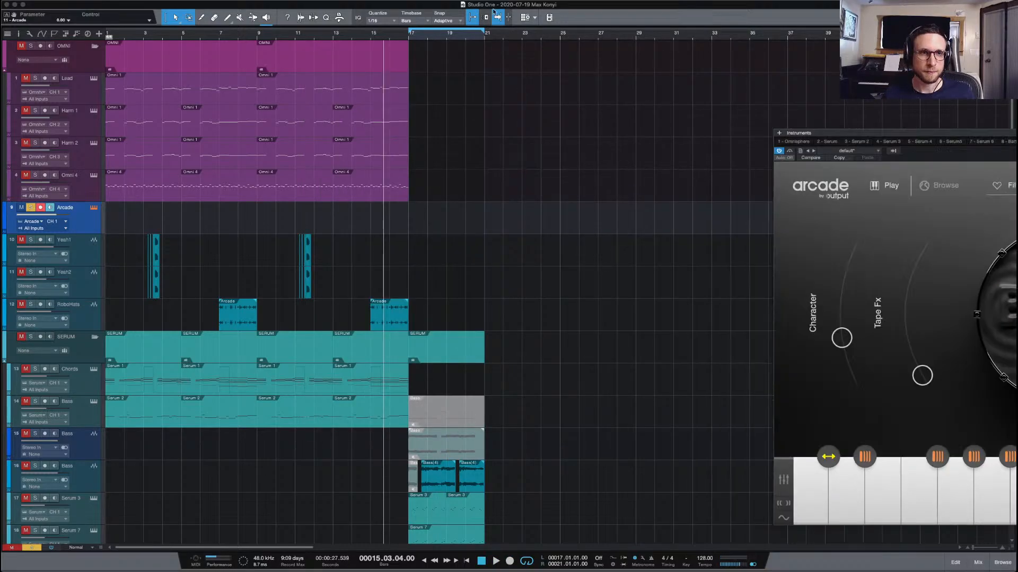
pyautogui.press('KP_1')
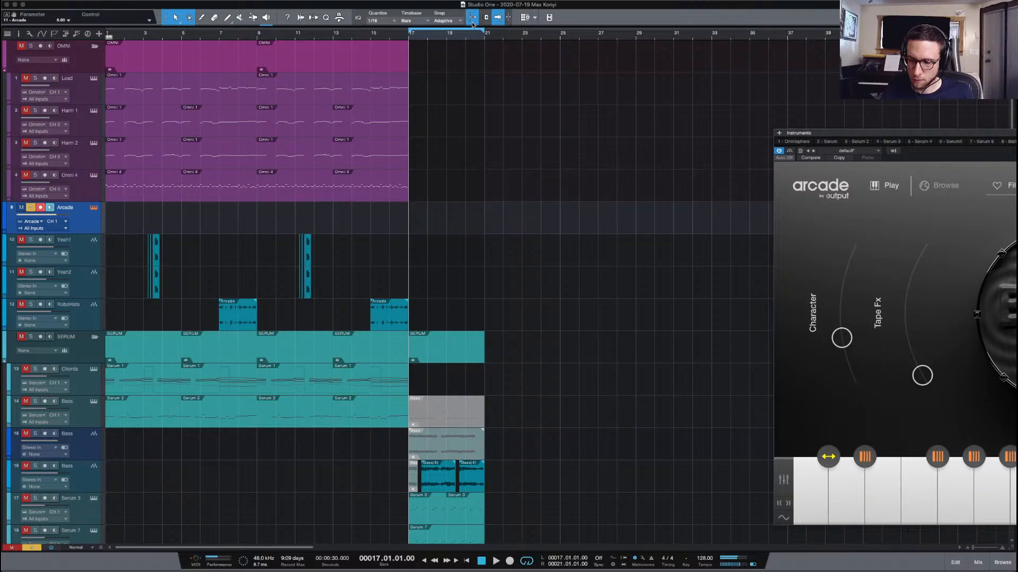
pyautogui.press('KP_Multiply')
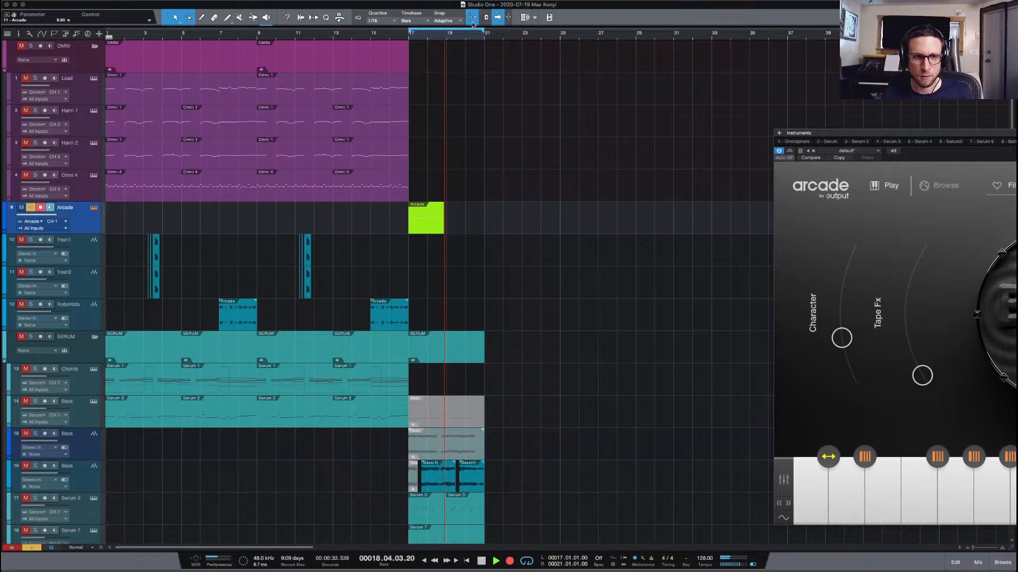
pyautogui.press('space')
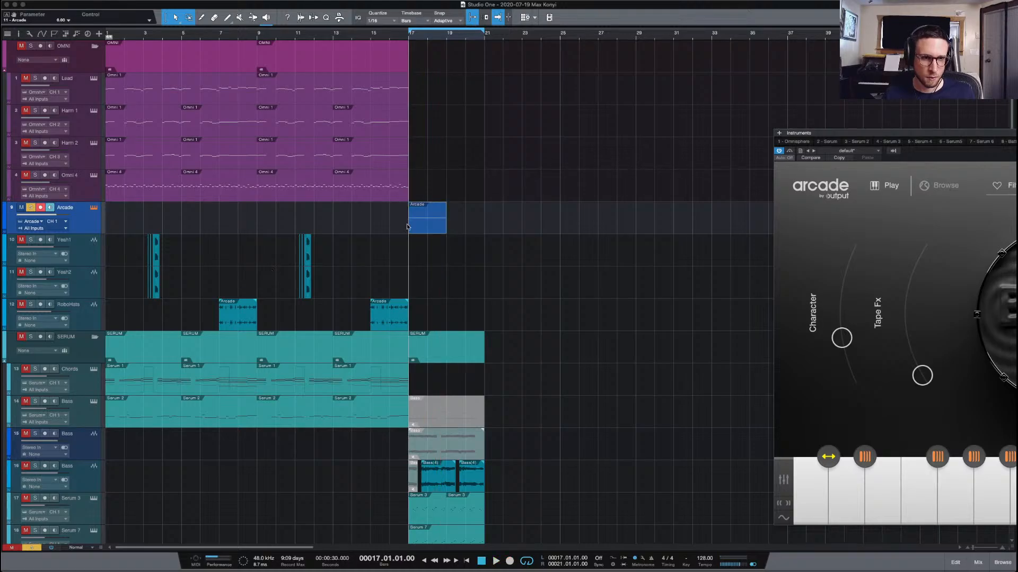
# Open the recorded Arcade part in the note editor and clear the track's solo to hear it in the full mix
pyautogui.doubleClick(432, 233)
pyautogui.hotkey('ctrl', 'a')
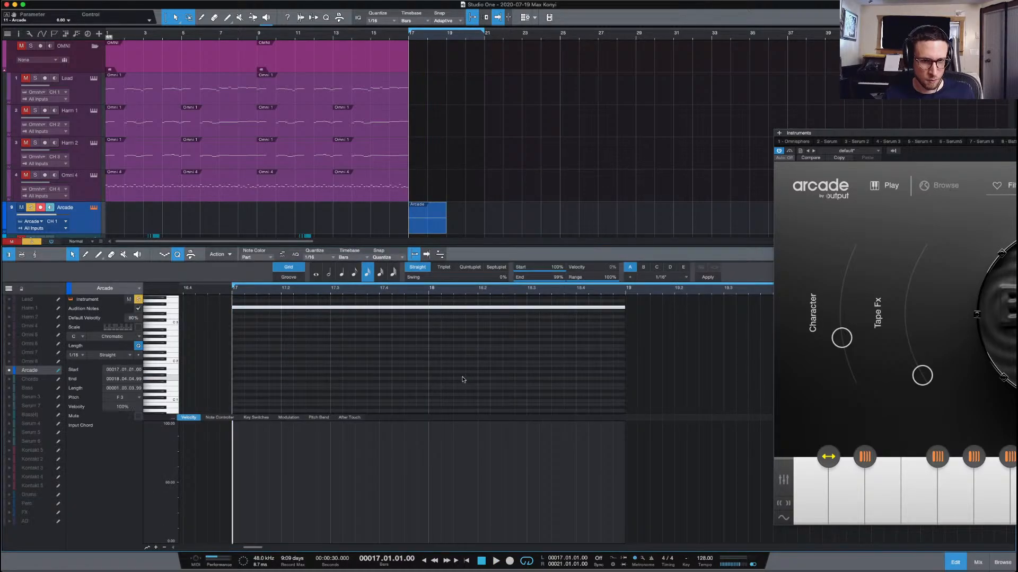
pyautogui.press('space')
pyautogui.press('space')
pyautogui.press('s')
pyautogui.press('space')
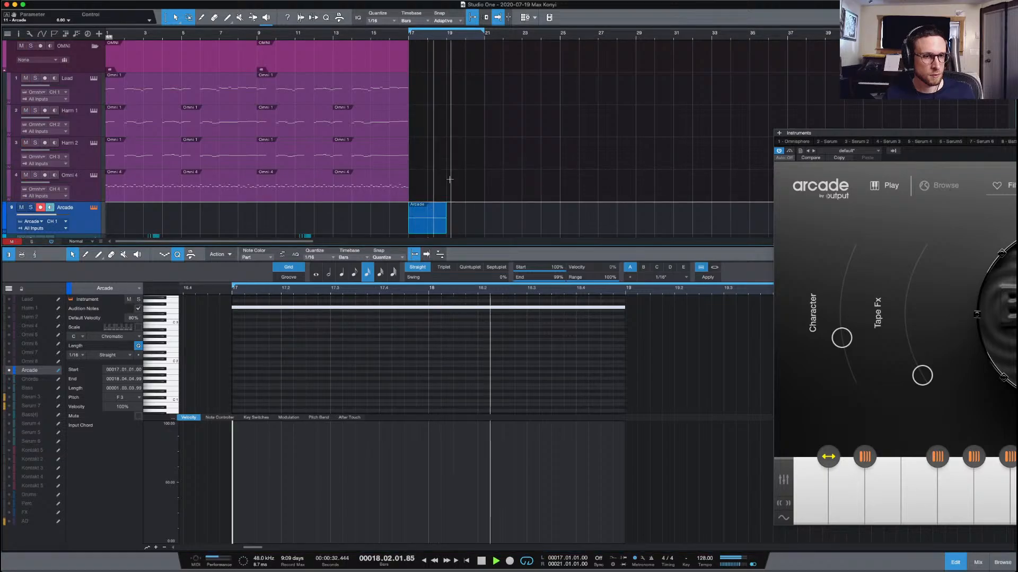
pyautogui.press('space')
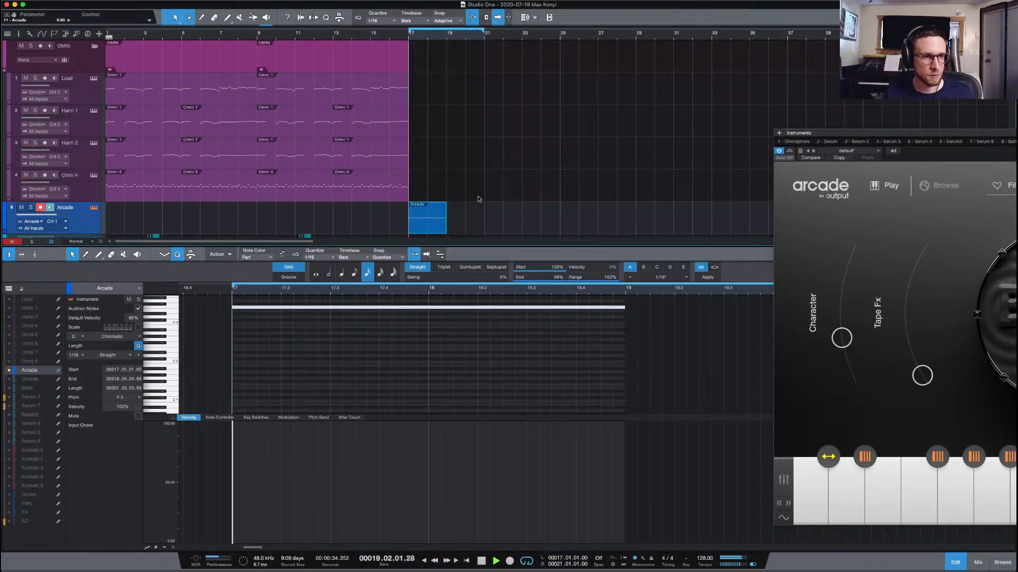
pyautogui.press('space')
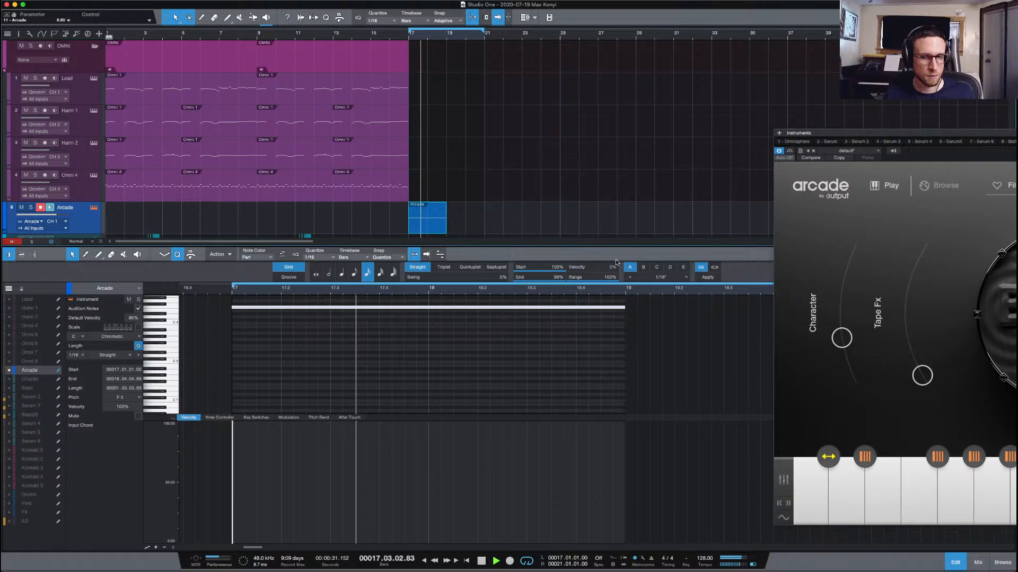
# Bring the Arcade window back into view, solo the track and adjust its Character macro during playback to slightly above its original position
pyautogui.moveTo(833, 132); pyautogui.dragTo(697, 65)
pyautogui.press('space')
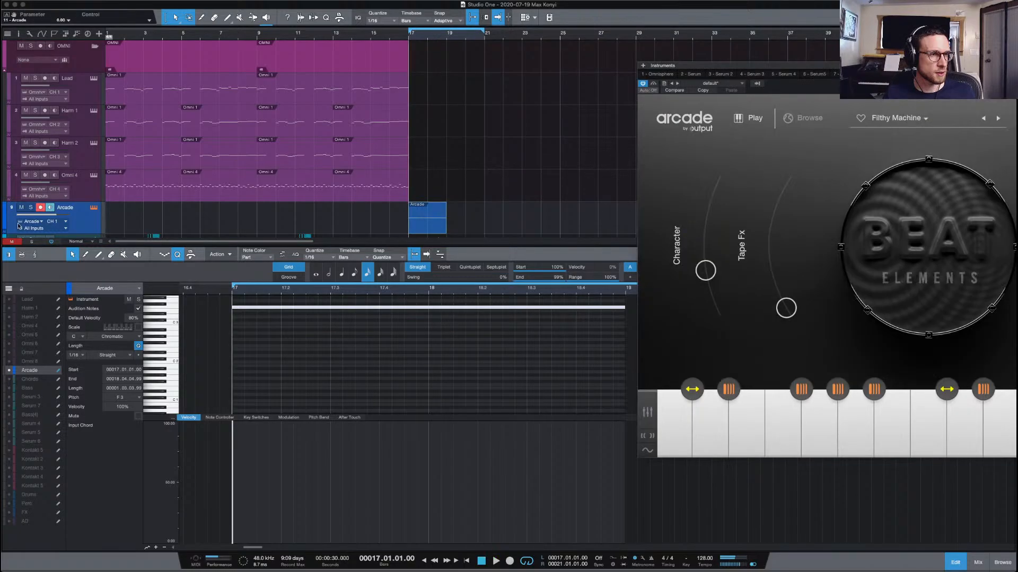
pyautogui.click(31, 207)
pyautogui.press('space')
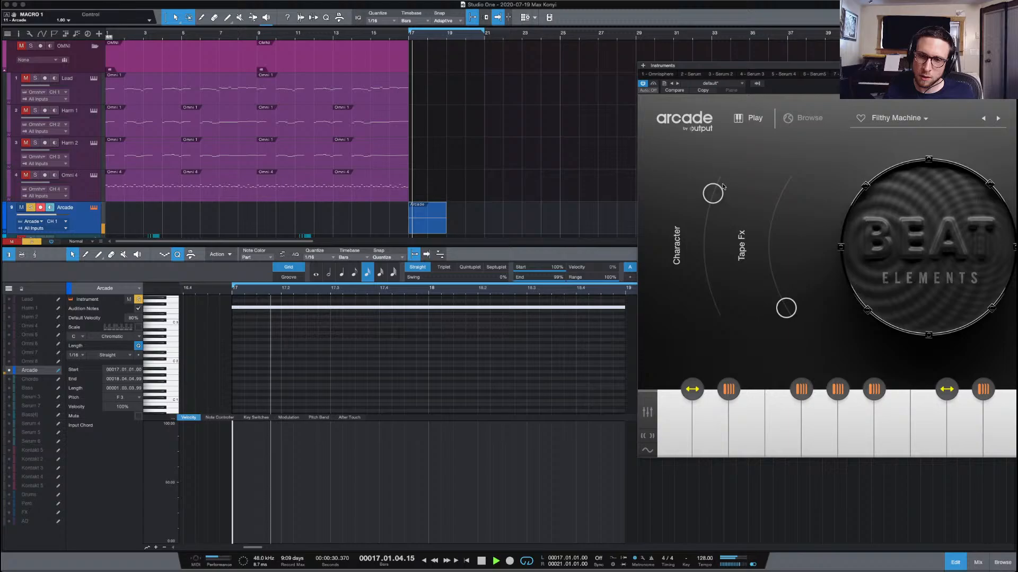
pyautogui.moveTo(723, 187); pyautogui.dragTo(711, 256)
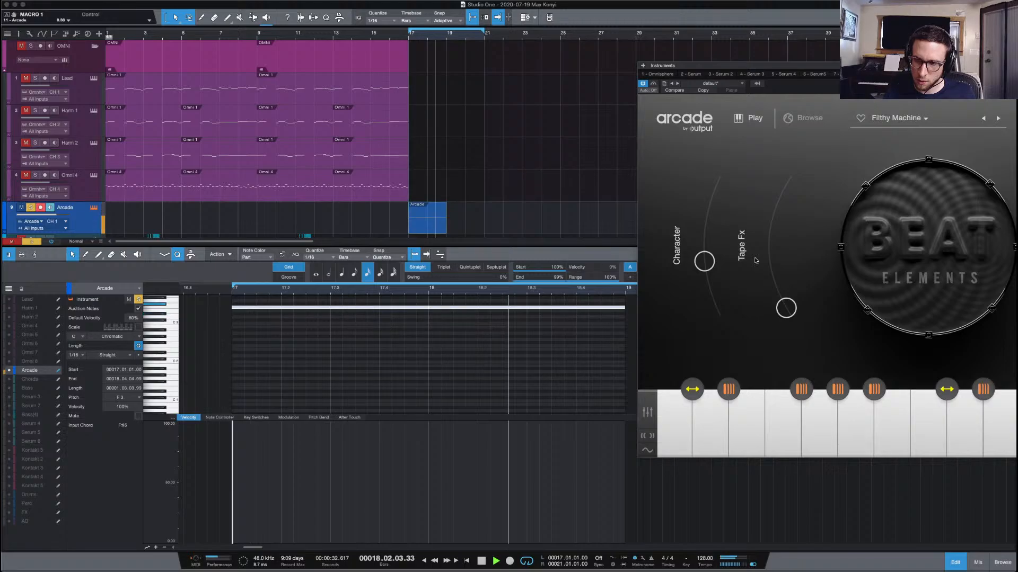
pyautogui.press('space')
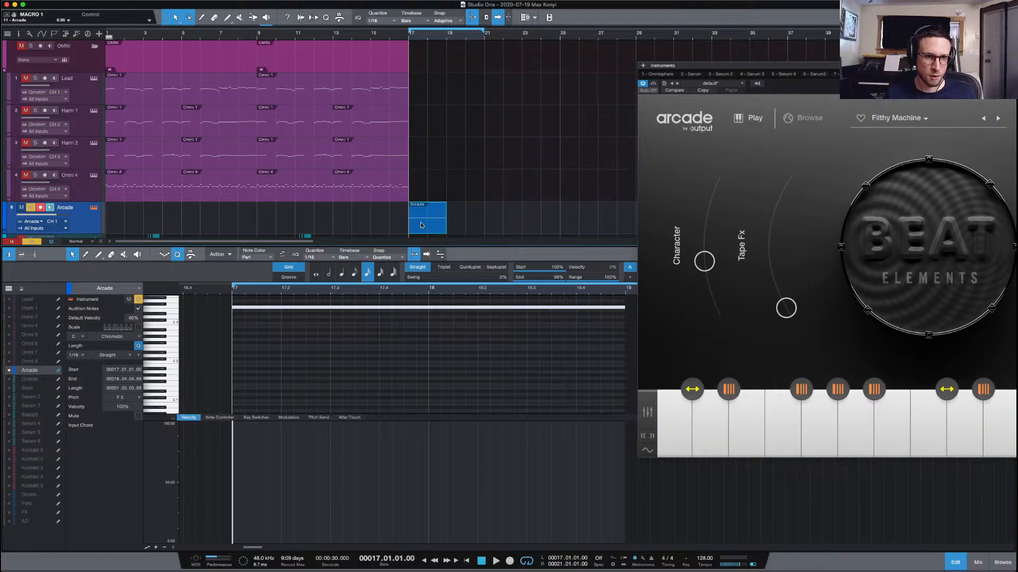
# Duplicate the two-bar Arcade part to fill the loop up to bar 21 and audition it unsoloed in the full mix
pyautogui.press('d')
pyautogui.press('space')
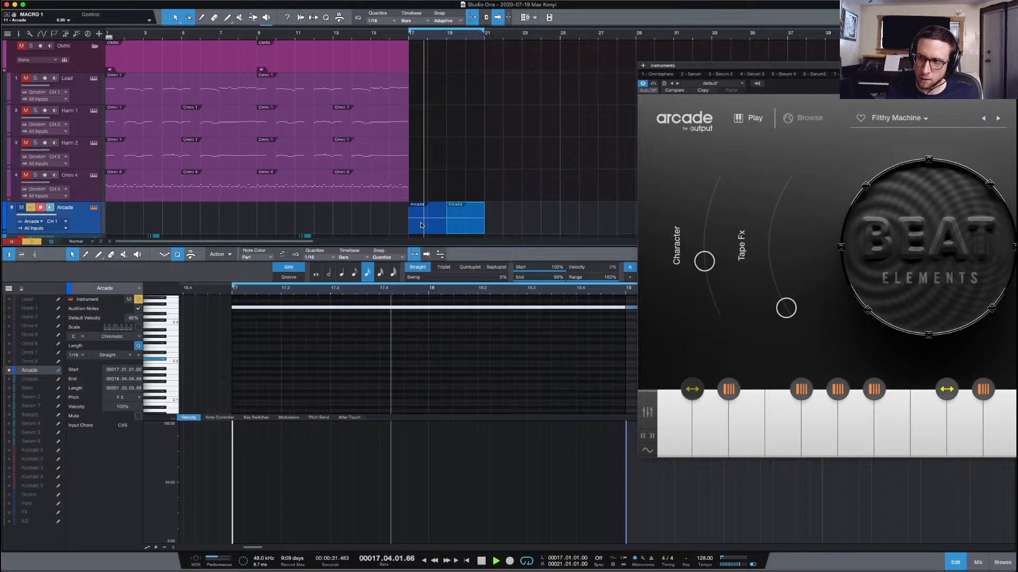
pyautogui.click(31, 208)
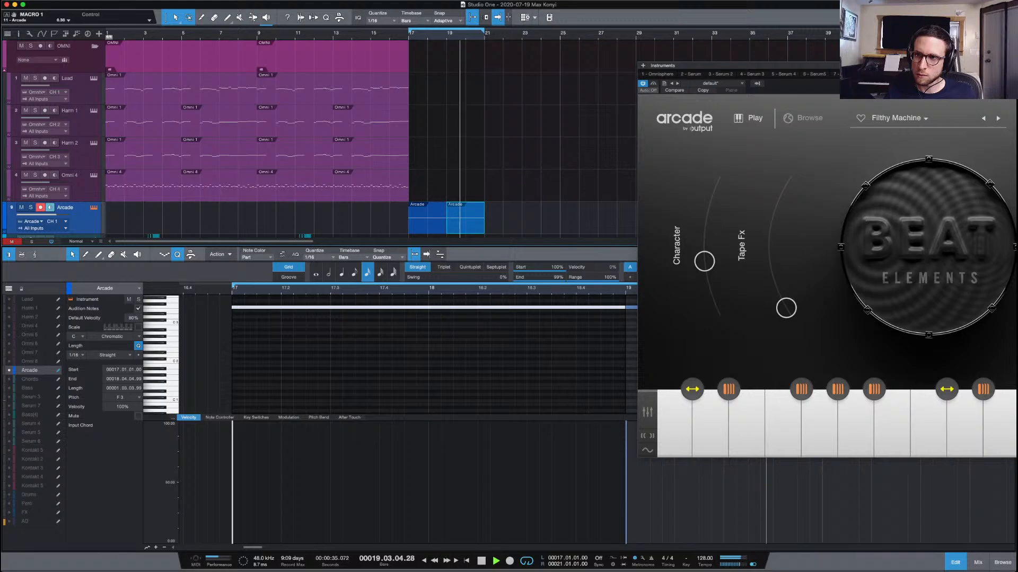
pyautogui.press('F11')
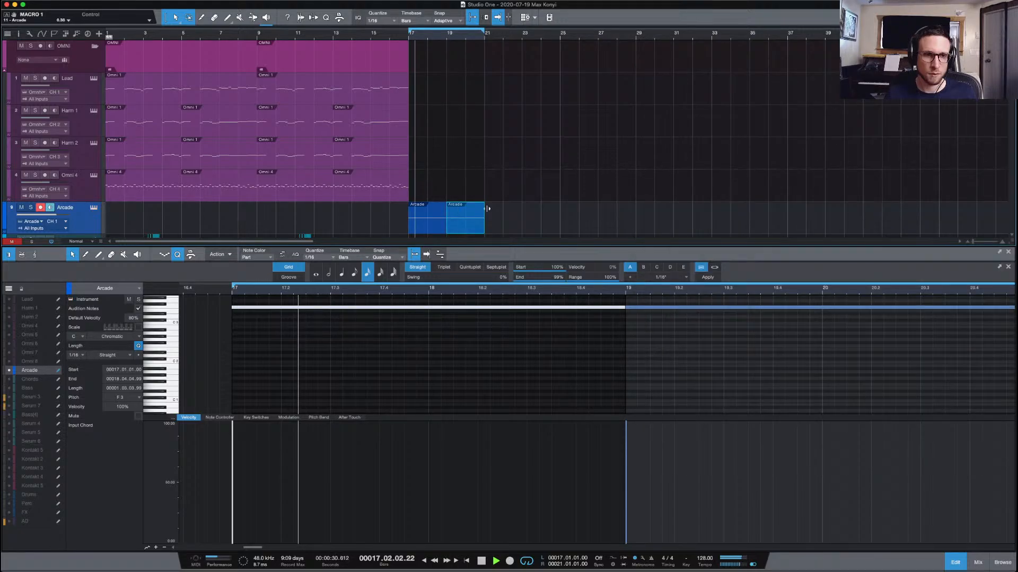
pyautogui.press('space')
# Merge and bounce the two Arcade parts to a new audio track, and route its output to DrumBus
pyautogui.scroll(-2, 467, 170)
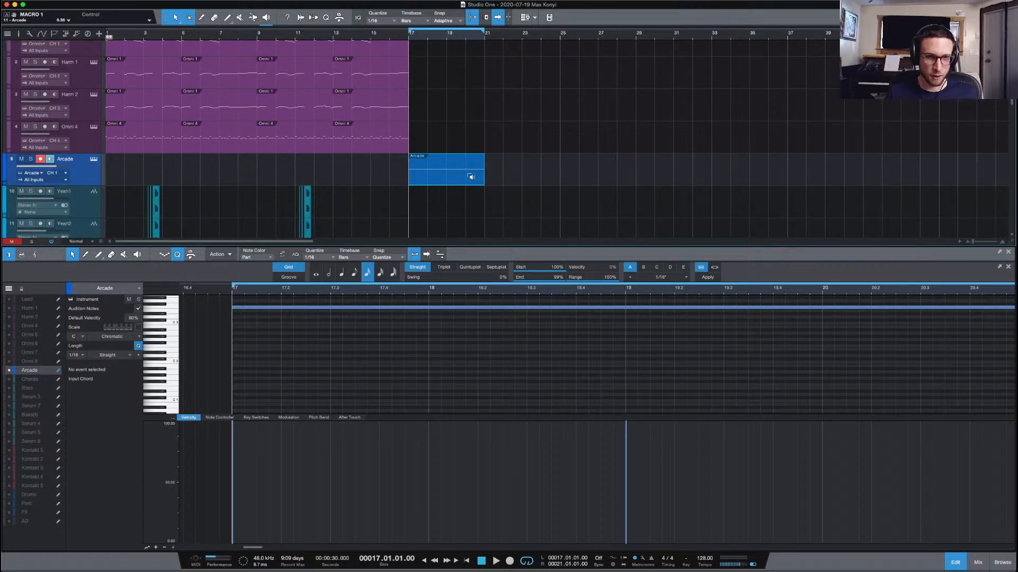
pyautogui.moveTo(470, 177); pyautogui.dragTo(52, 205)
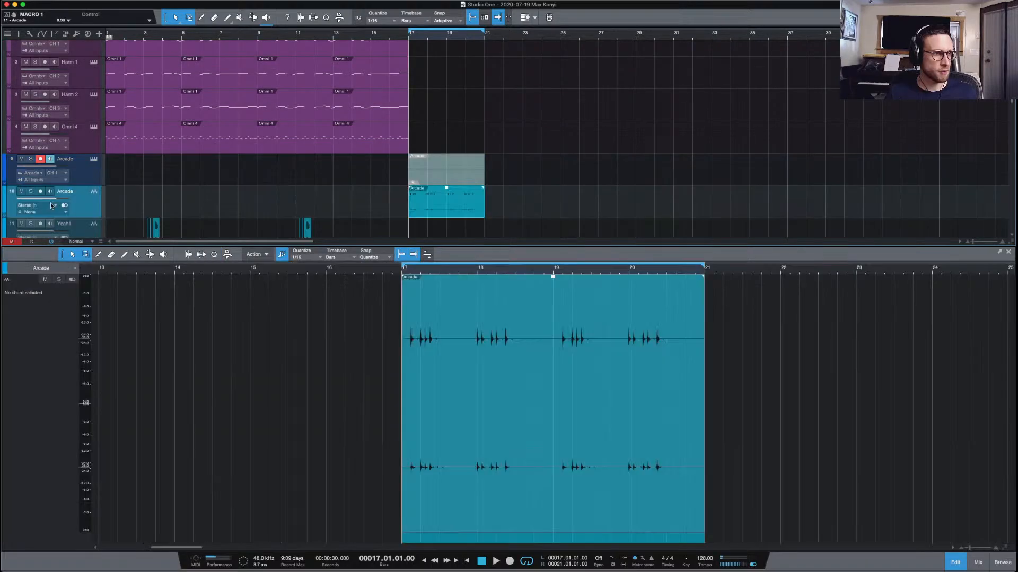
pyautogui.press('F4')
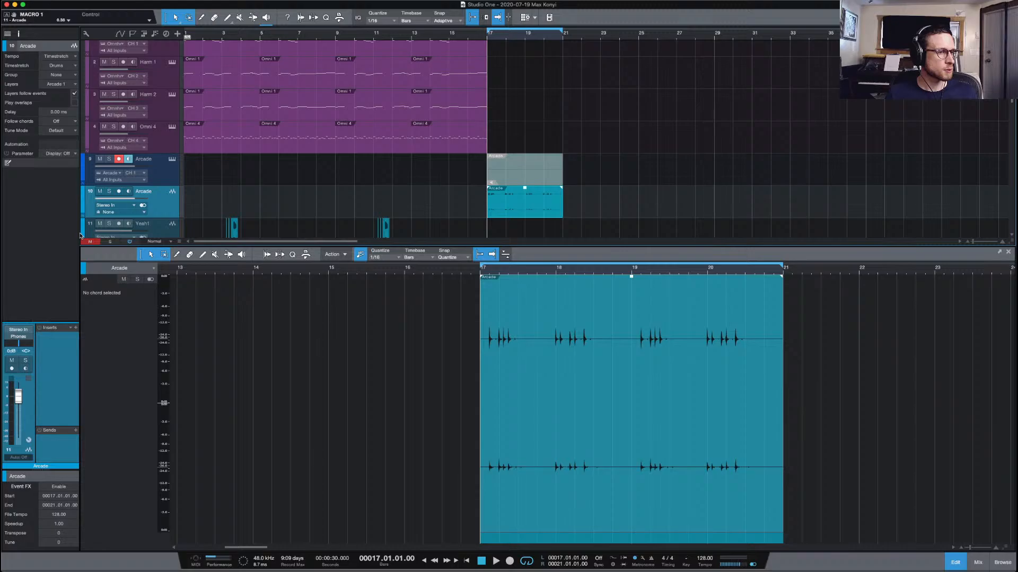
pyautogui.click(21, 341)
pyautogui.click(77, 274)
pyautogui.press('space')
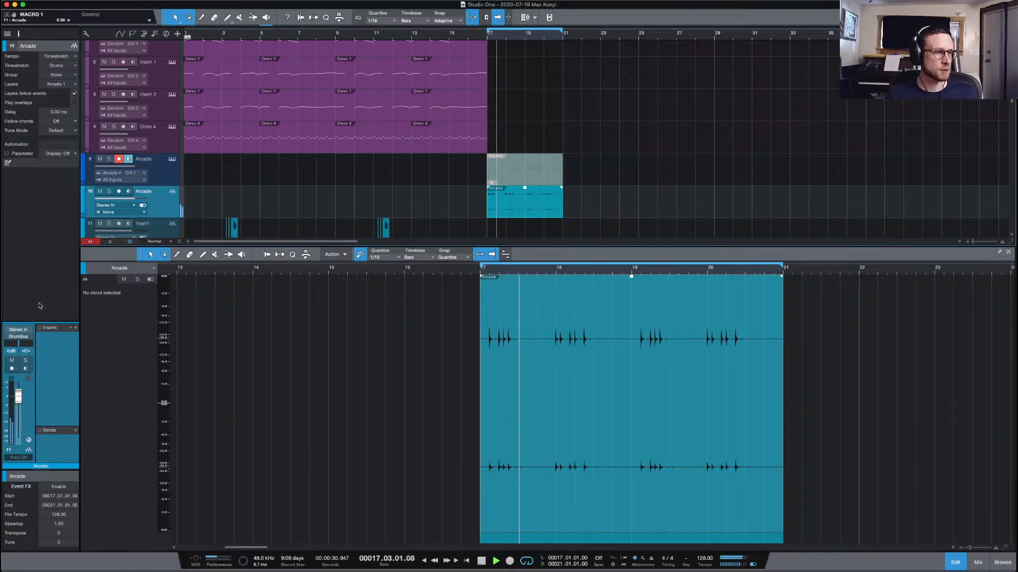
# Solo the new Arcade audio track and insert FabFilter Pro-Q 3 on its mixer channel
pyautogui.click(25, 363)
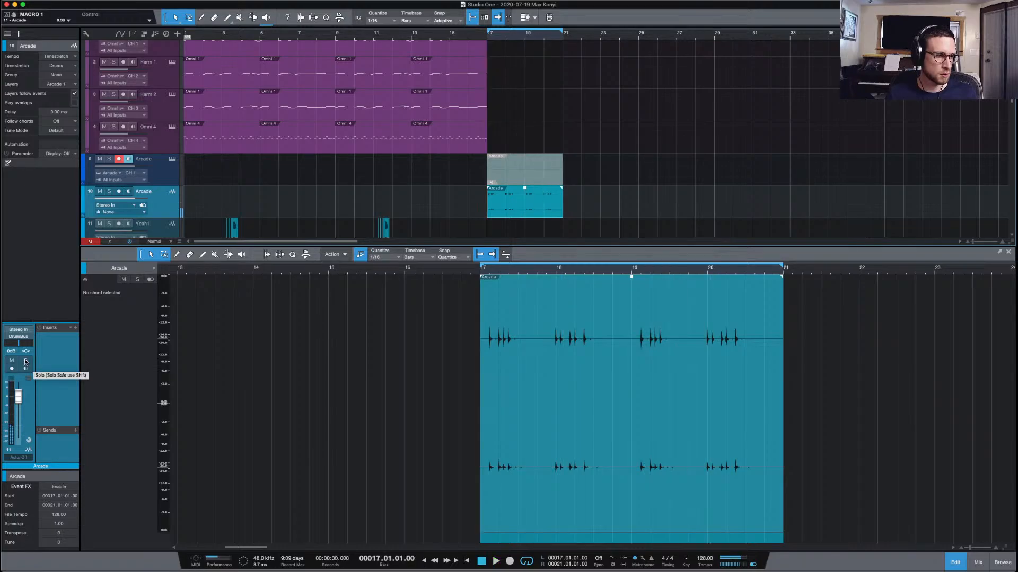
pyautogui.click(976, 563)
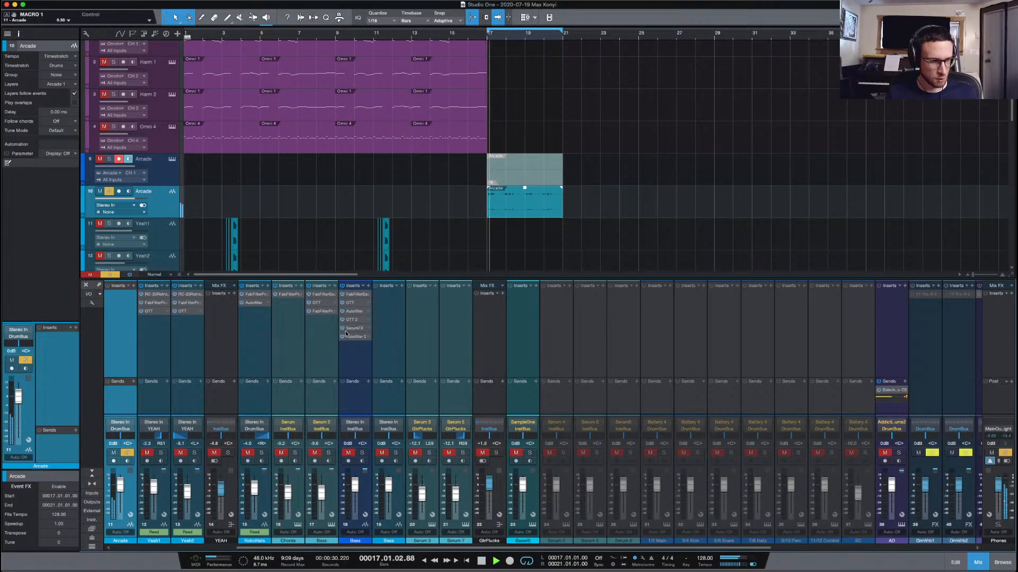
pyautogui.hscroll(-6, 346, 333)
pyautogui.press('space')
pyautogui.click(335, 286)
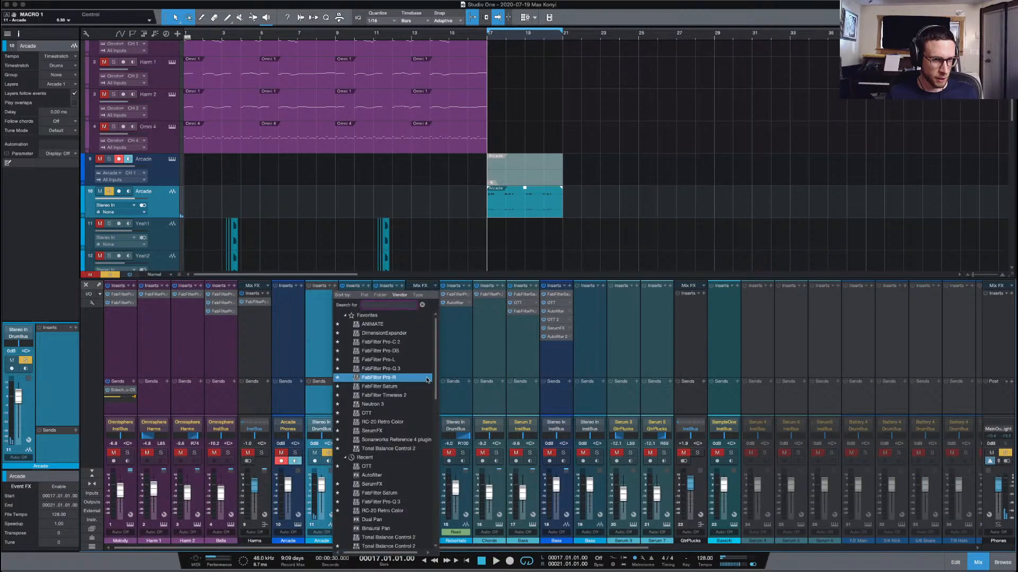
pyautogui.doubleClick(381, 368)
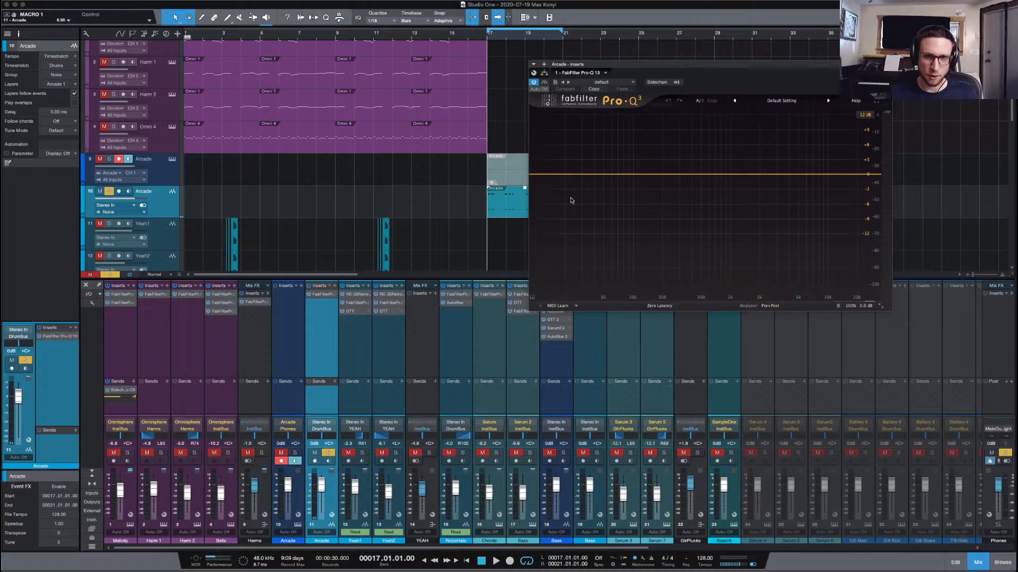
# Shape the Arcade EQ during playback with a low cut, a high-shelf boost of about 6.6 dB and a cut of about 6 dB near 3 kHz
pyautogui.press('space')
pyautogui.moveTo(545, 173); pyautogui.dragTo(705, 189)
pyautogui.moveTo(831, 174)
pyautogui.mouseDown()
pyautogui.moveTo(831, 142)
pyautogui.moveTo(822, 159)
pyautogui.mouseUp()
pyautogui.moveTo(789, 175); pyautogui.dragTo(776, 203)
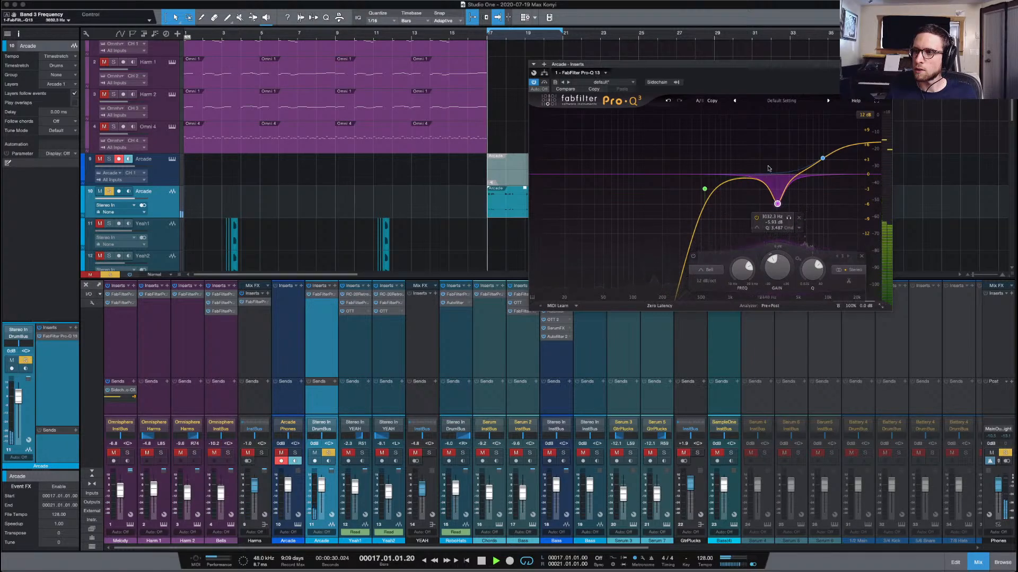
pyautogui.click(887, 64)
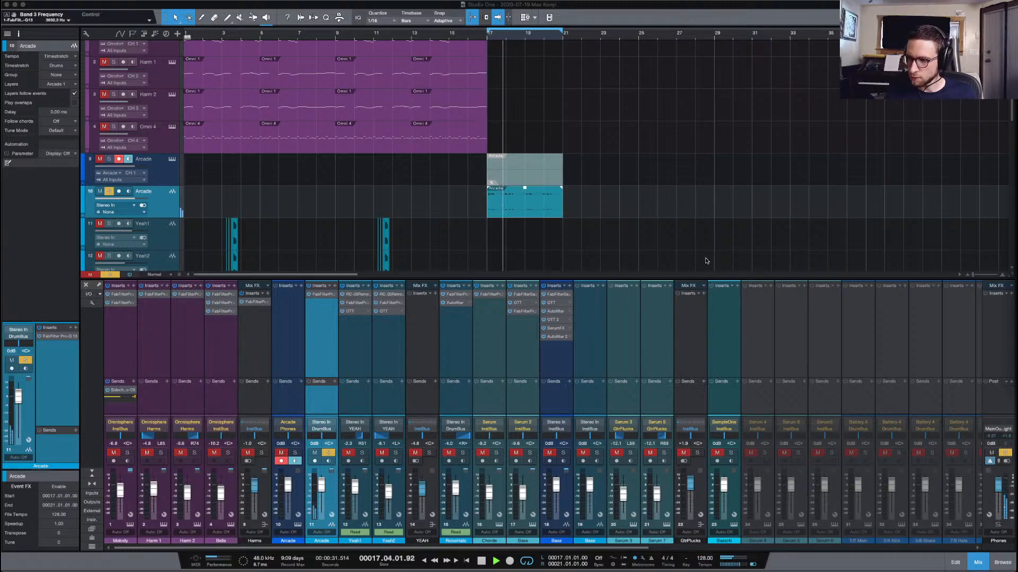
pyautogui.click(588, 193)
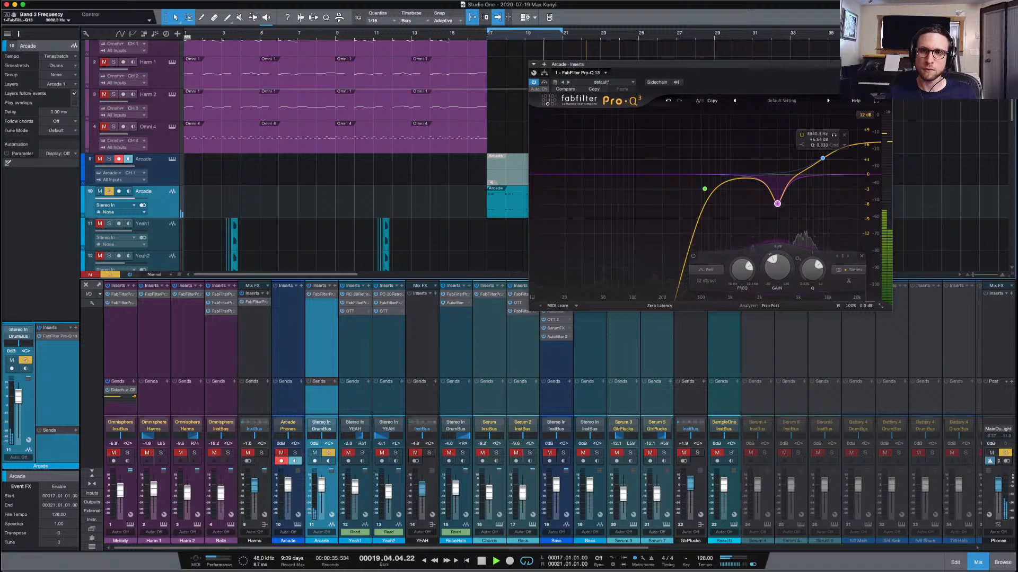
pyautogui.click(886, 64)
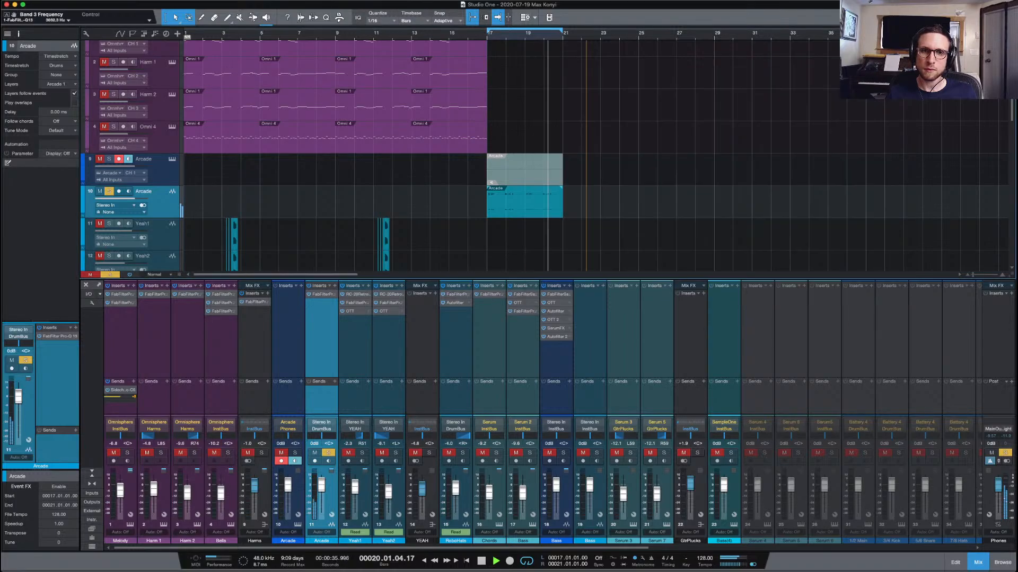
# Insert DimensionExpander on the Arcade audio track and adjust its Size and Dry/Wet amounts during playback
pyautogui.click(334, 287)
pyautogui.click(391, 334)
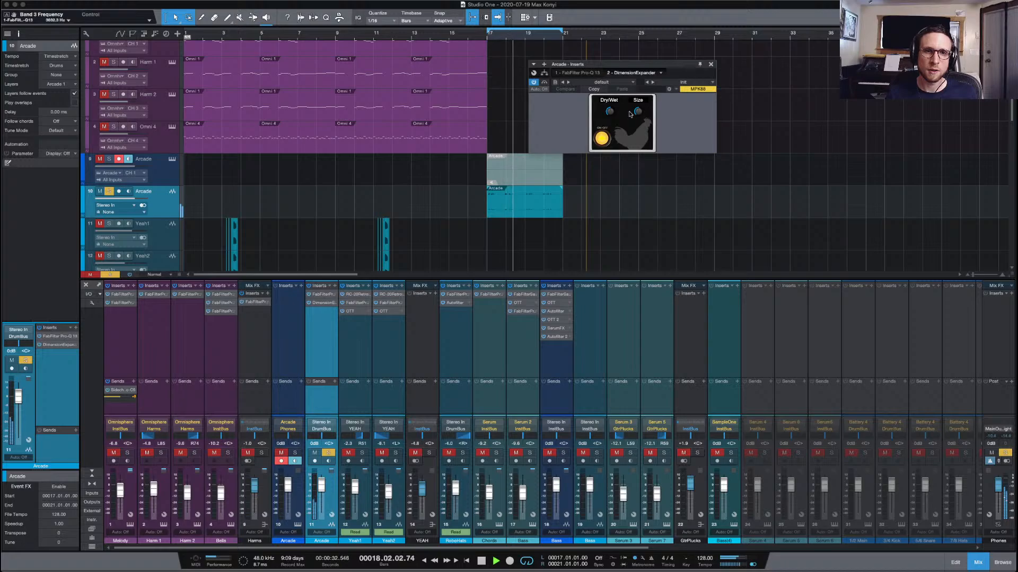
pyautogui.moveTo(637, 112); pyautogui.dragTo(638, 117)
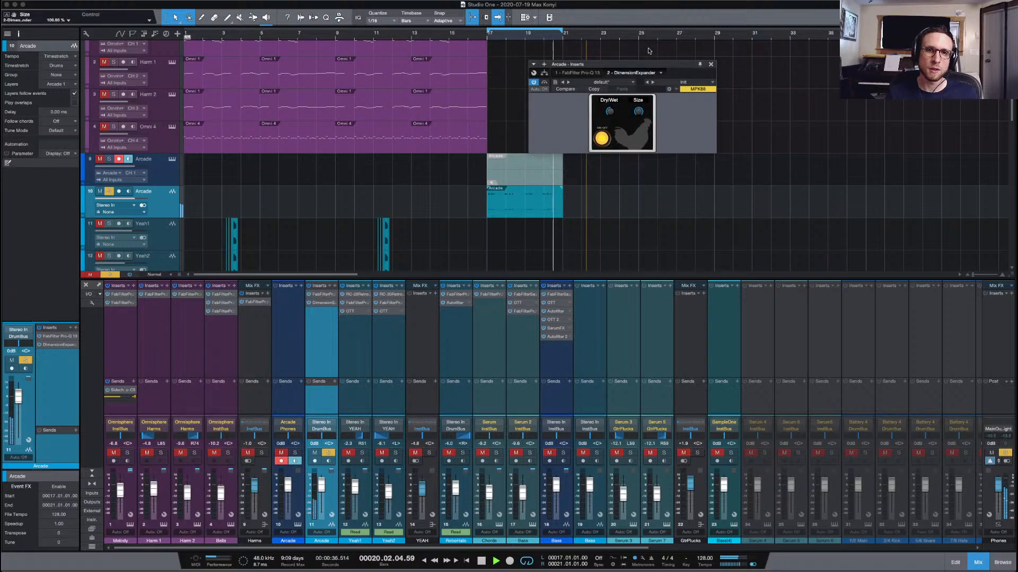
pyautogui.moveTo(639, 113); pyautogui.dragTo(637, 116)
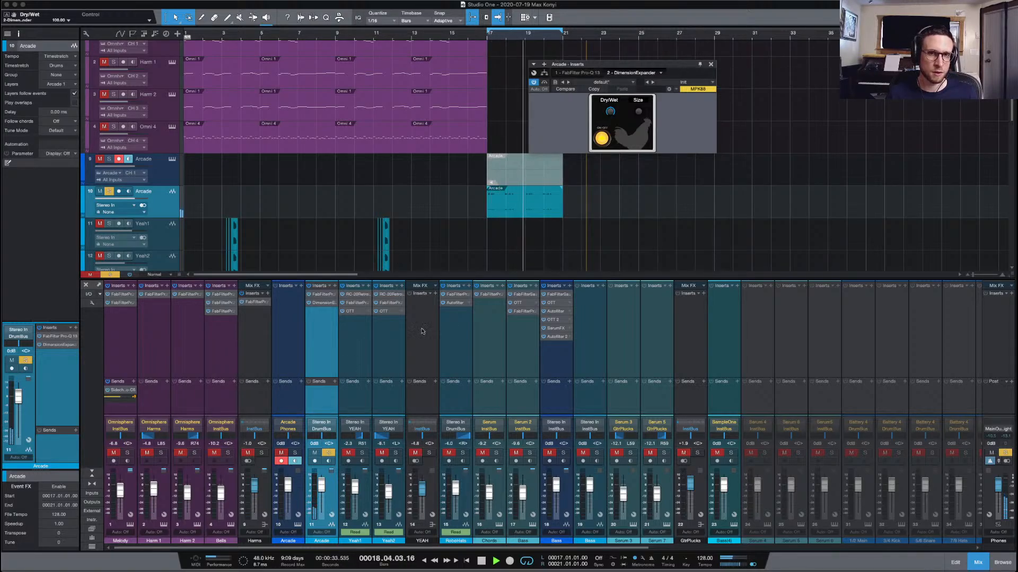
pyautogui.click(711, 65)
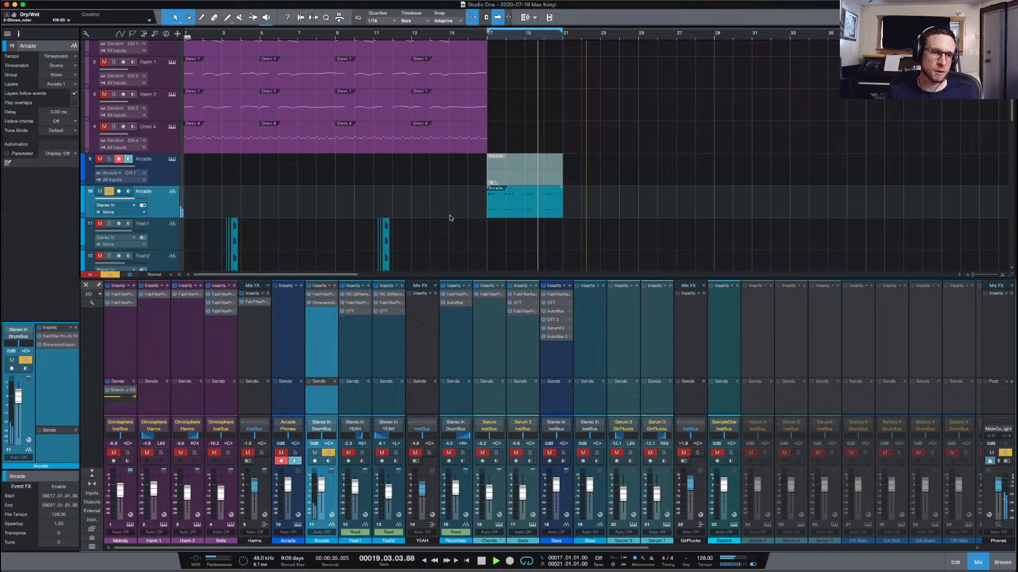
# Insert OTT on the Arcade audio track and clear the solo to hear it in the full mix
pyautogui.click(334, 287)
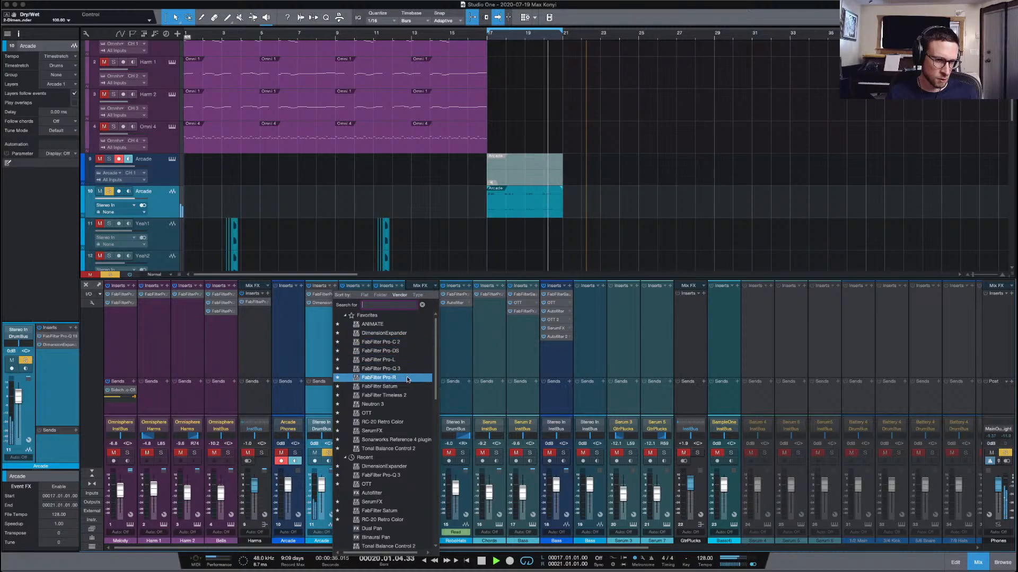
pyautogui.click(399, 413)
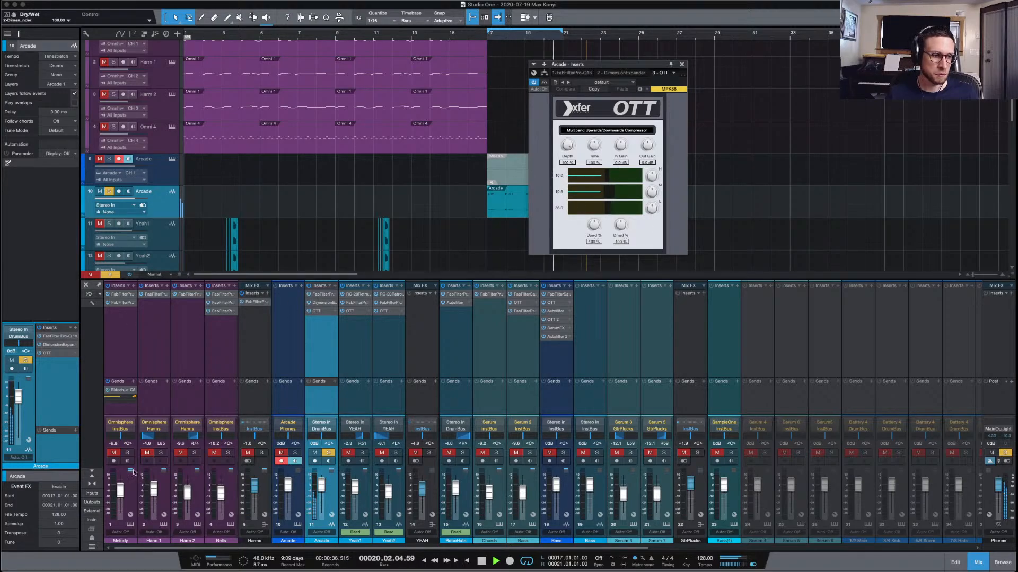
pyautogui.click(113, 275)
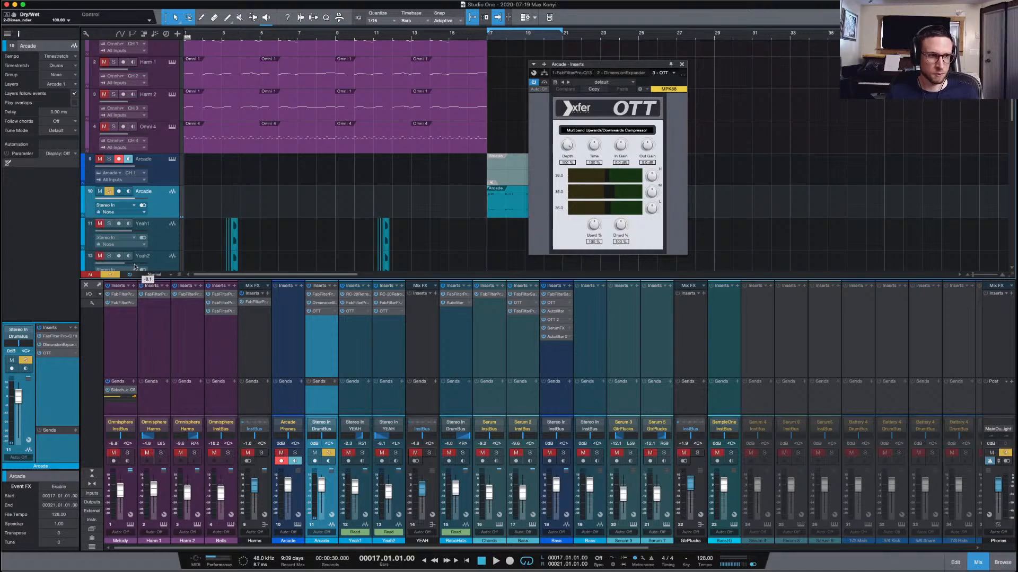
pyautogui.press('space')
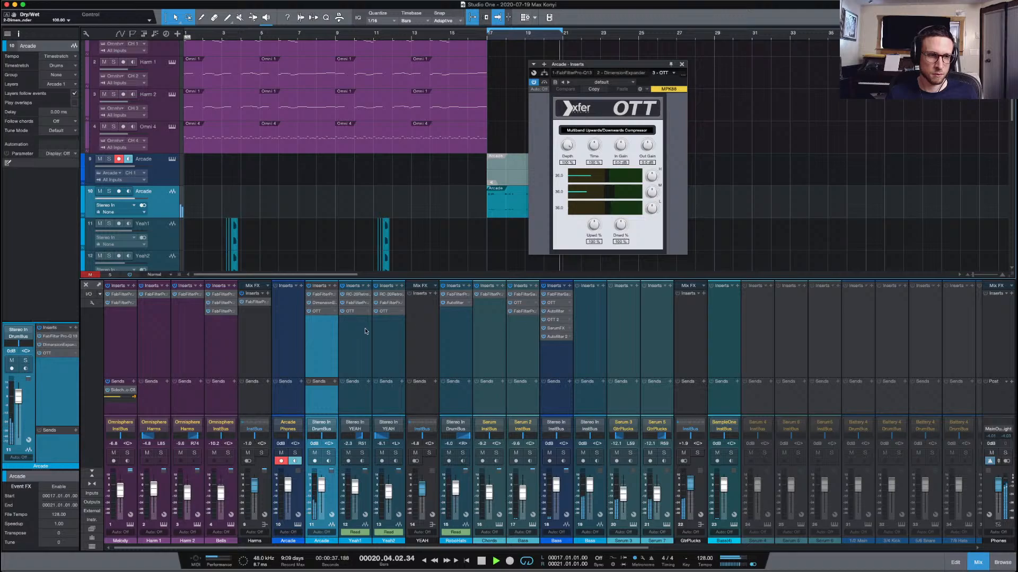
# Bypass OTT on the Arcade audio track for comparison and remove it from the channel
pyautogui.click(309, 311)
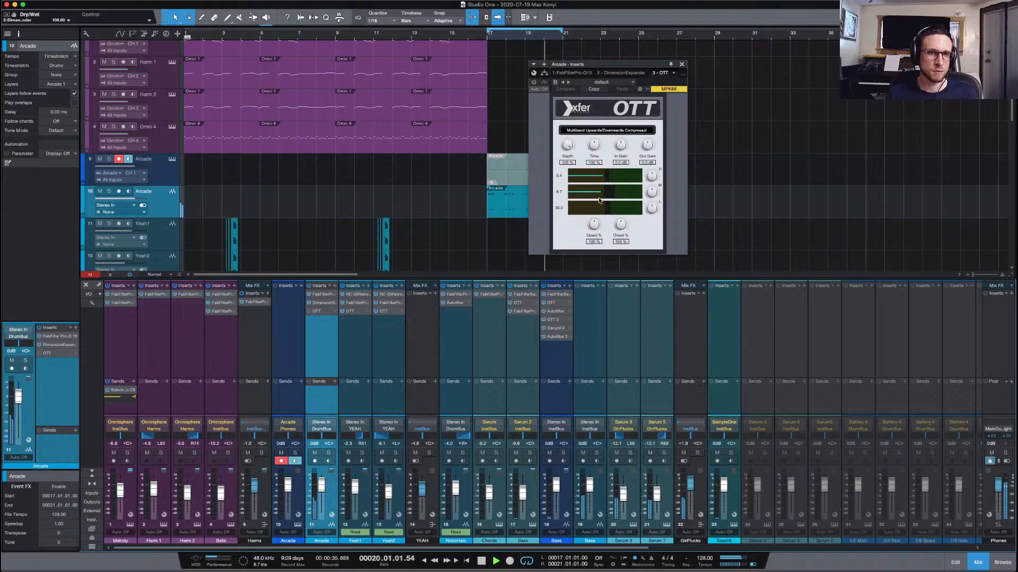
pyautogui.click(683, 64)
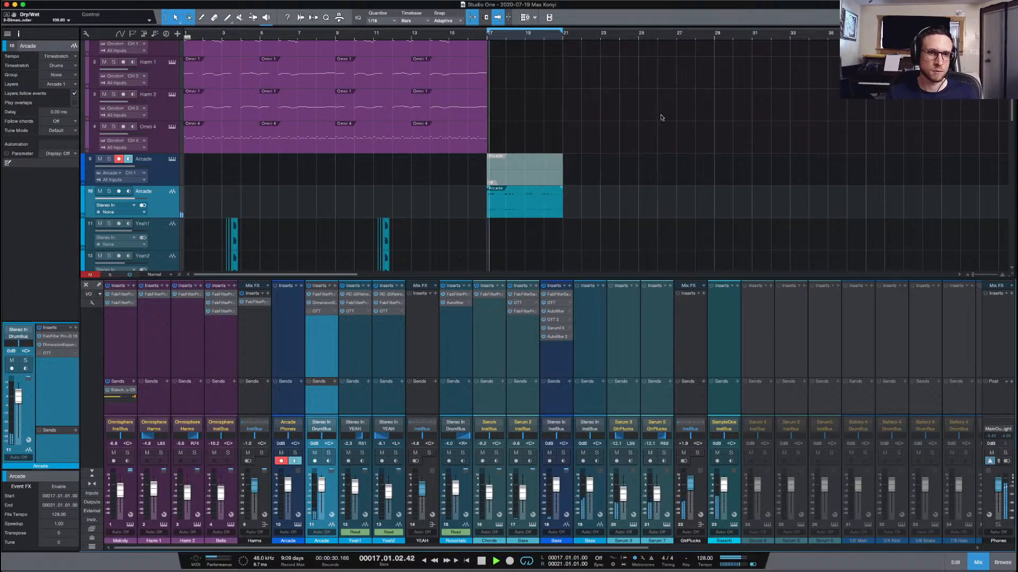
pyautogui.rightClick(334, 312)
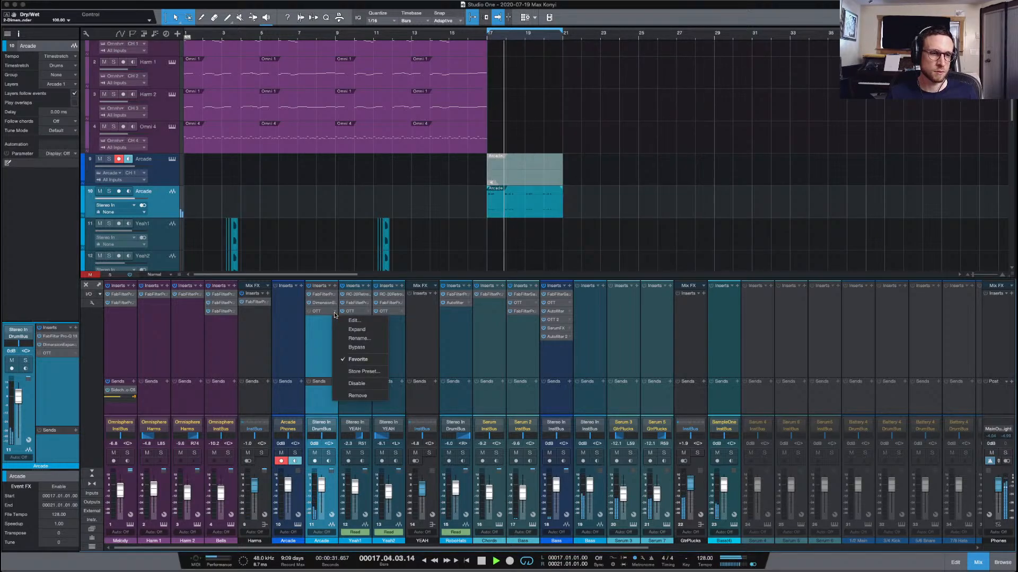
pyautogui.click(357, 396)
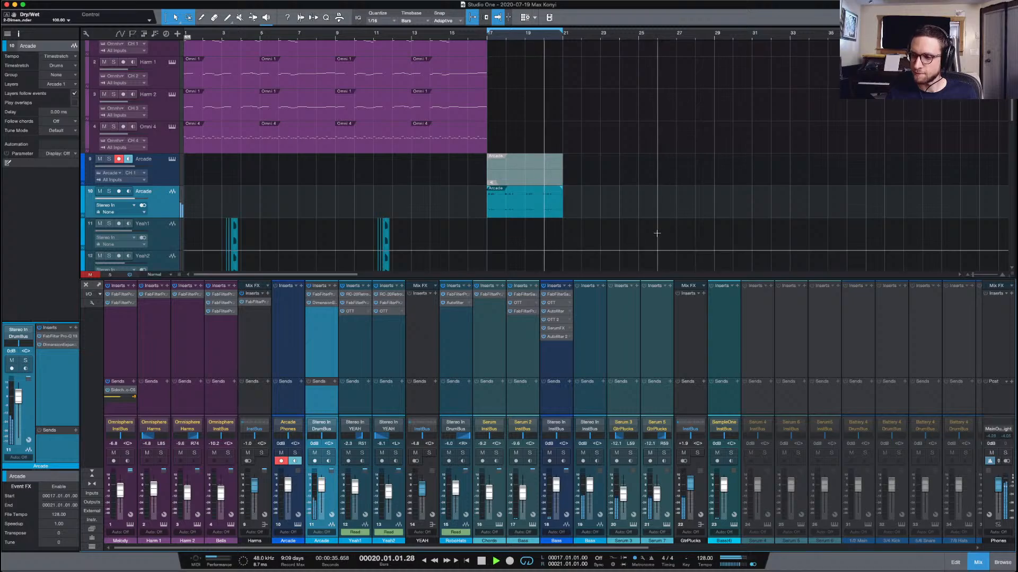
# Split the Arcade audio event at bar 19 while the drop loop plays
pyautogui.press('space')
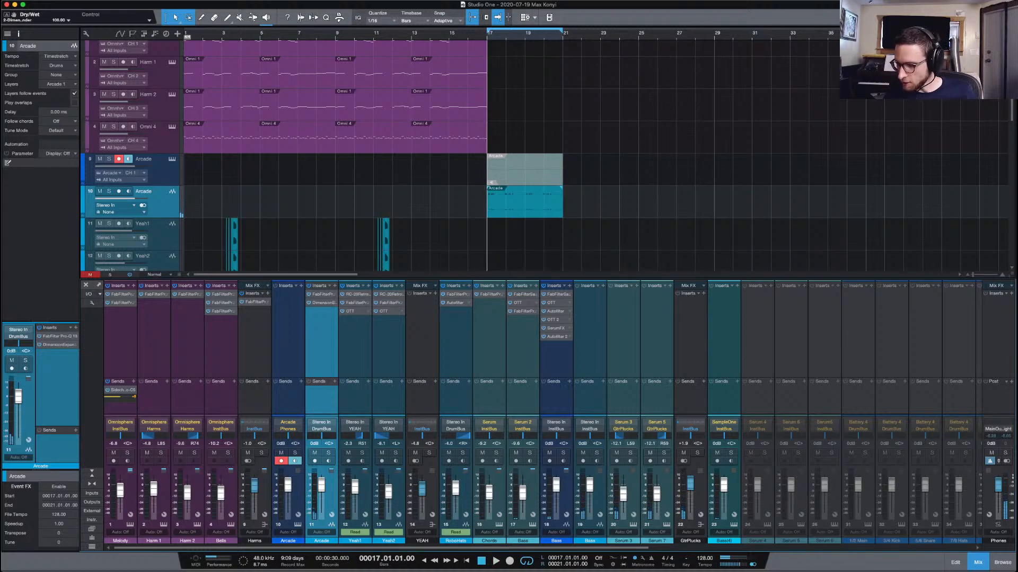
pyautogui.press('super+Tab')
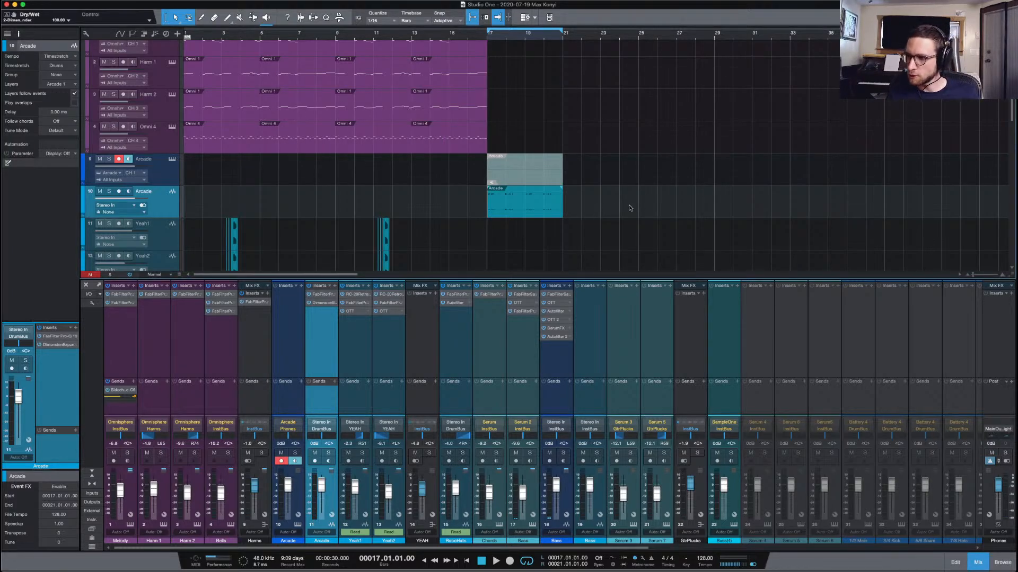
pyautogui.press('space')
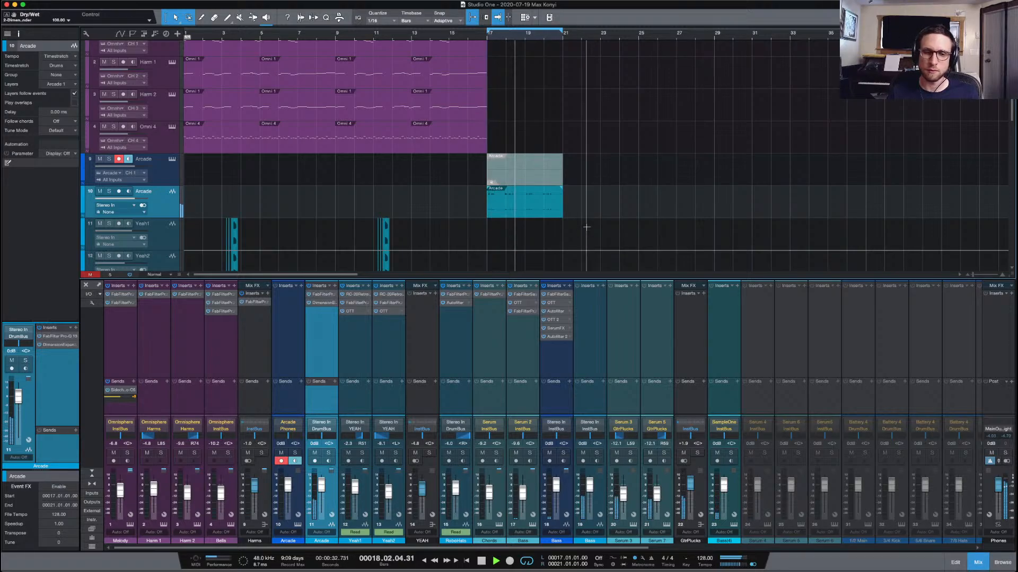
pyautogui.scroll(-2, 591, 226)
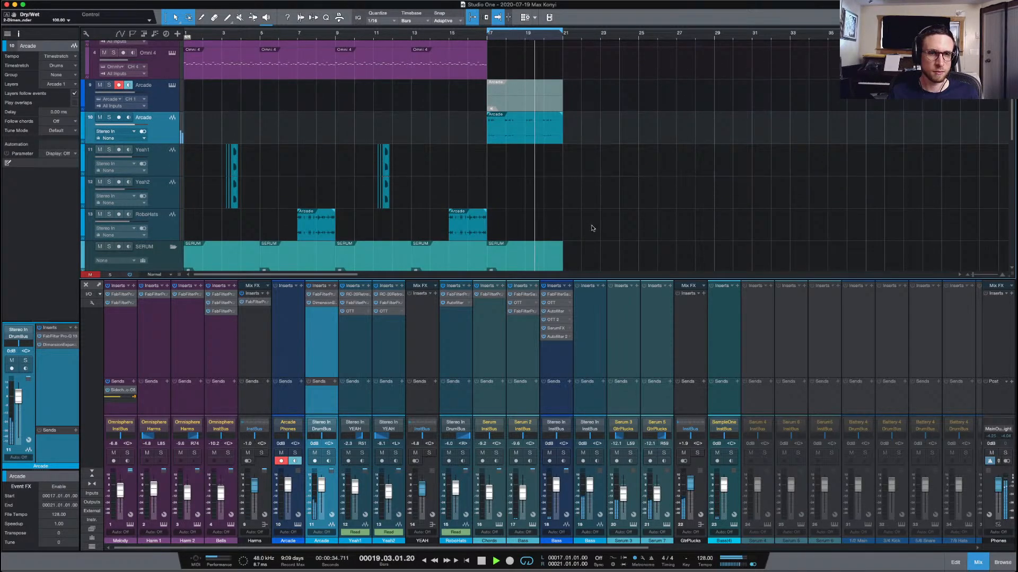
pyautogui.keyDown('alt'); pyautogui.click(526, 119); pyautogui.keyUp('alt')
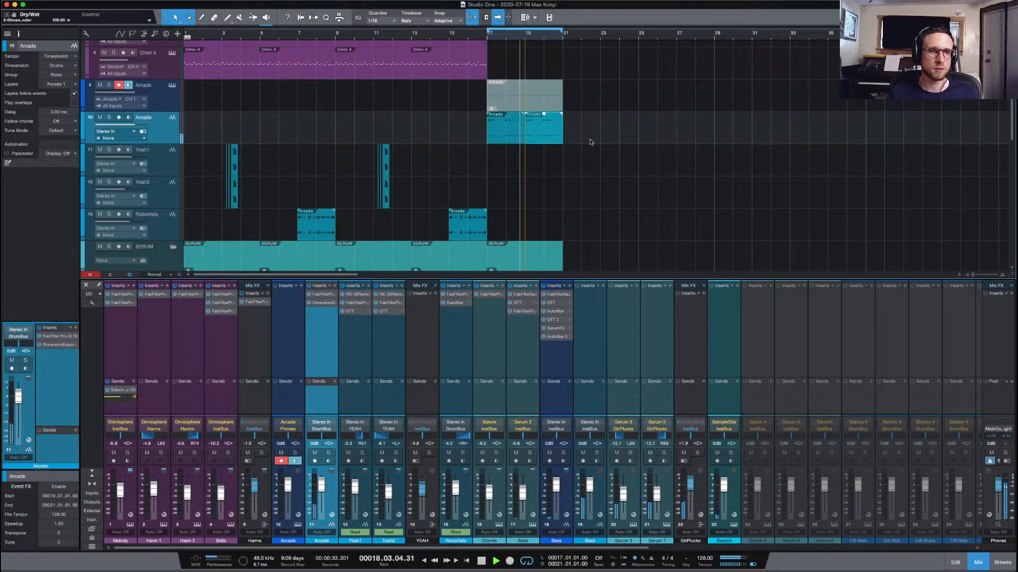
pyautogui.rightClick(551, 140)
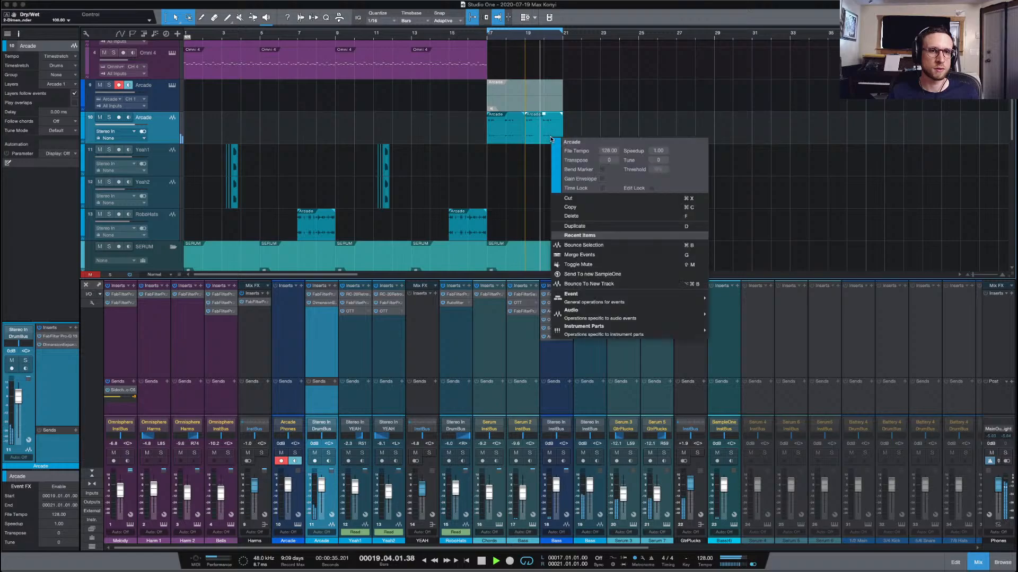
pyautogui.moveTo(655, 318)
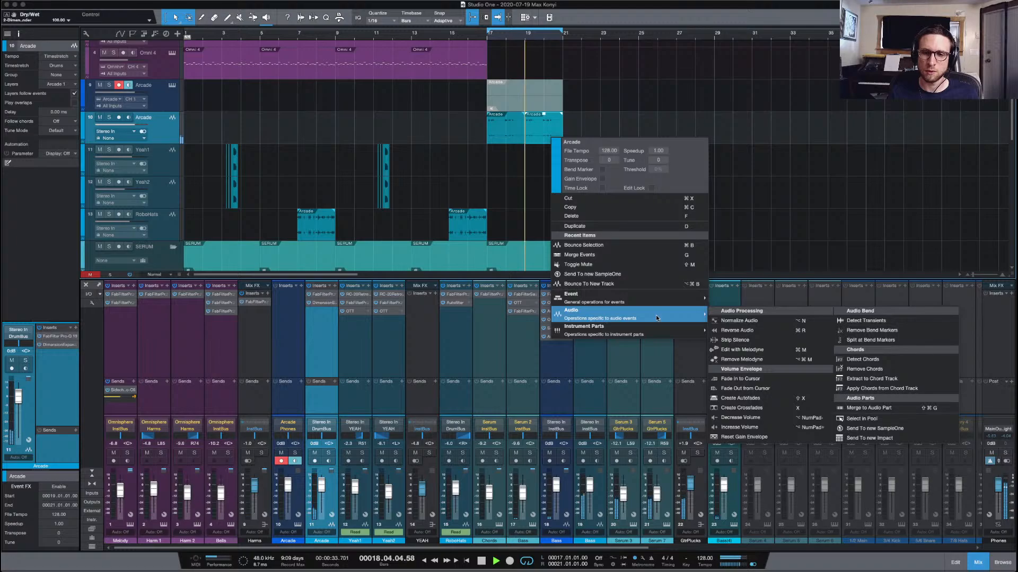
pyautogui.click(717, 202)
# Lower the Arcade audio track's volume to about -4.4 dB
pyautogui.moveTo(321, 485); pyautogui.dragTo(321, 490)
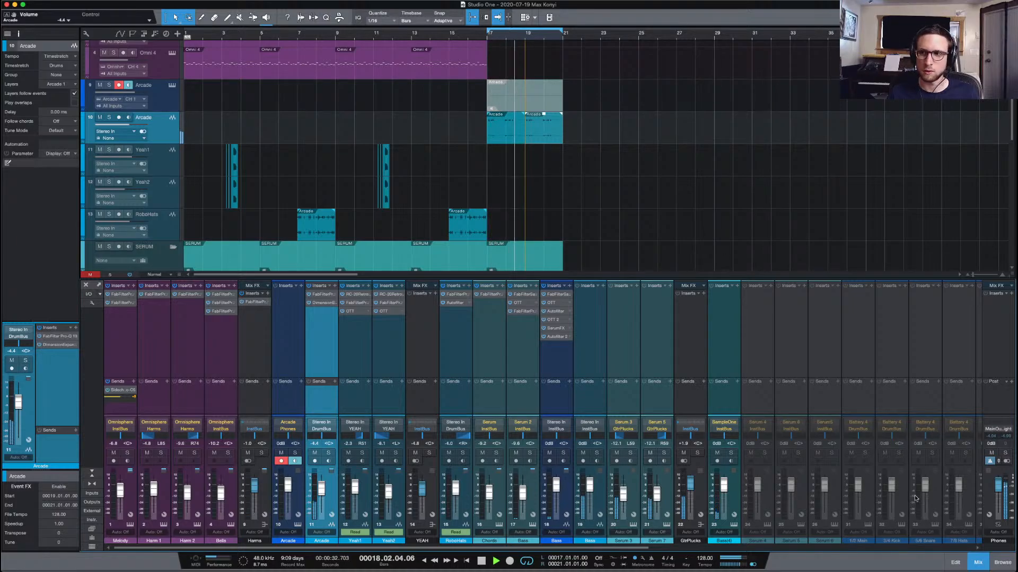
# Play the song from the beginning and open the kick channel's edit page in the AD track's Addictive Drums 2
pyautogui.click(978, 564)
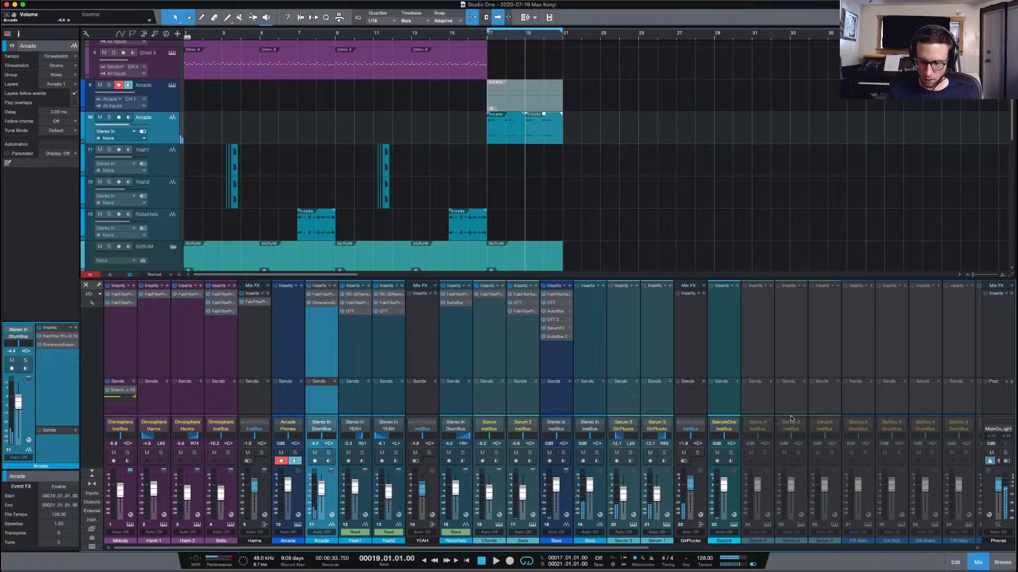
pyautogui.press('Home')
pyautogui.press('space')
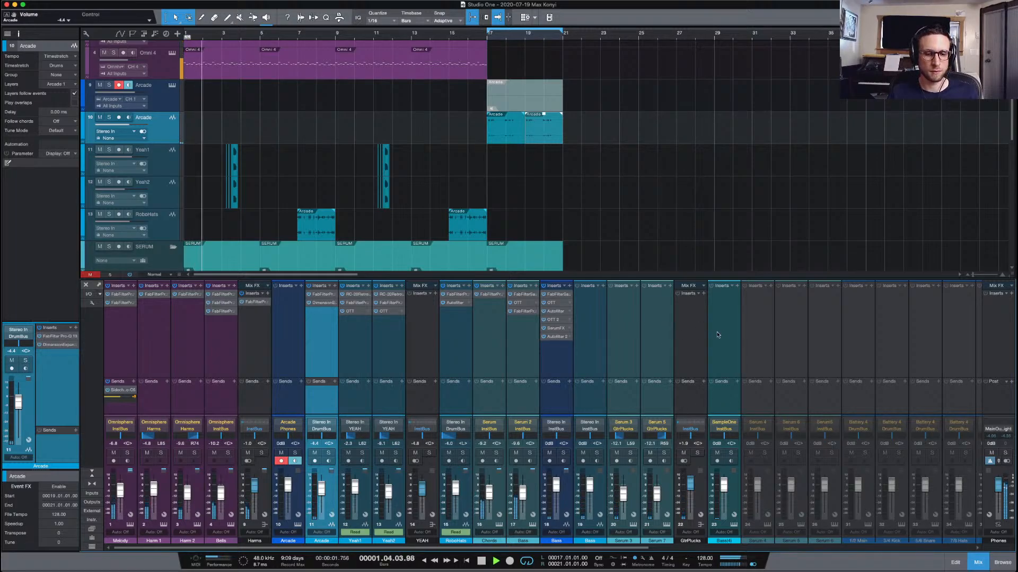
pyautogui.hscroll(3, 728, 338)
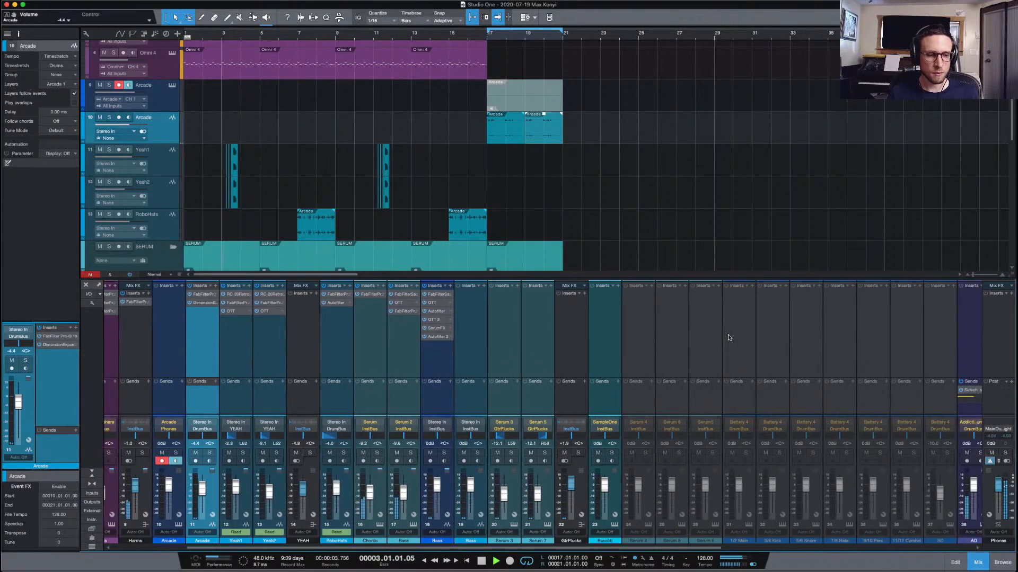
pyautogui.hscroll(5, 729, 338)
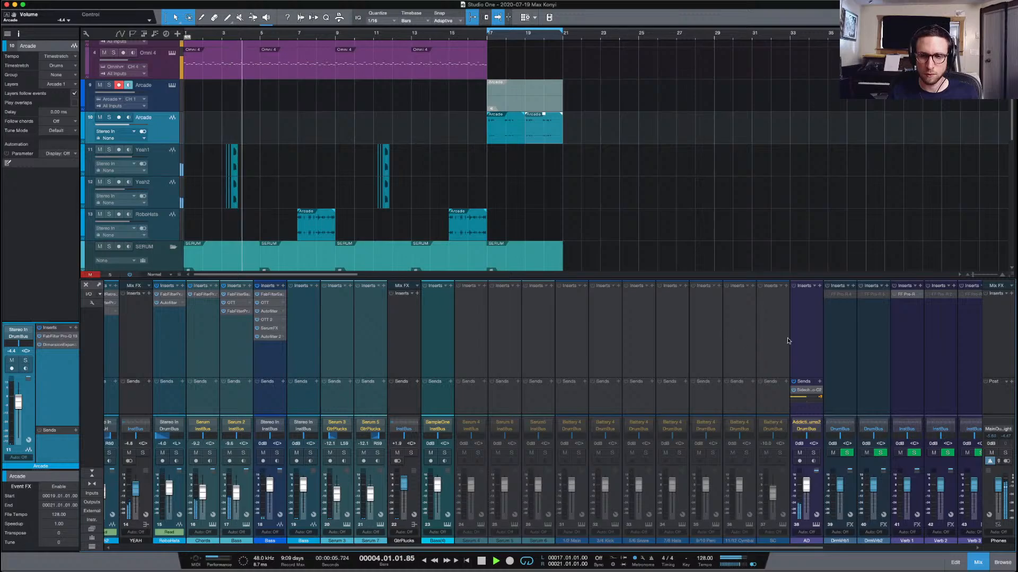
pyautogui.click(817, 523)
pyautogui.click(817, 526)
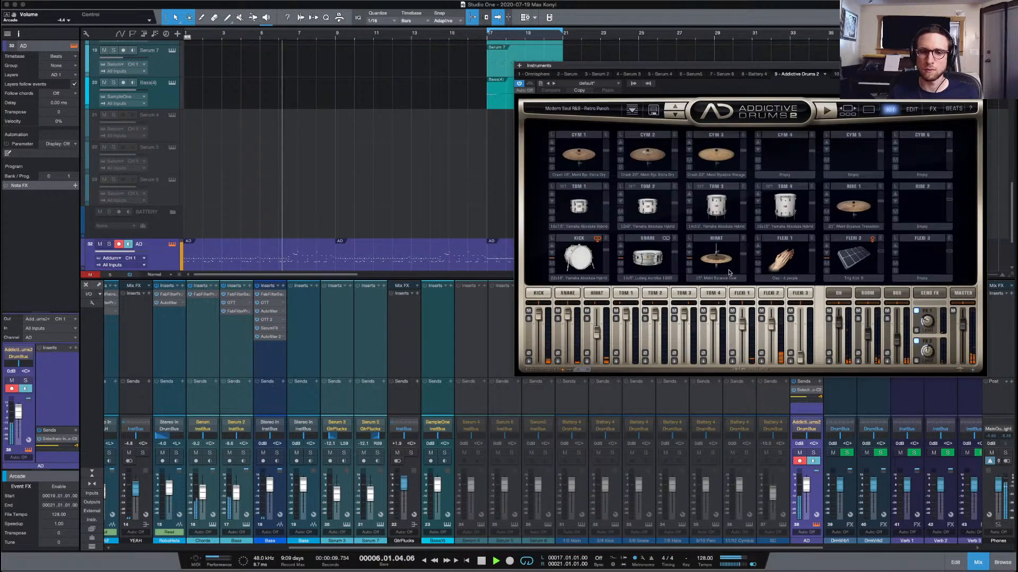
pyautogui.click(540, 295)
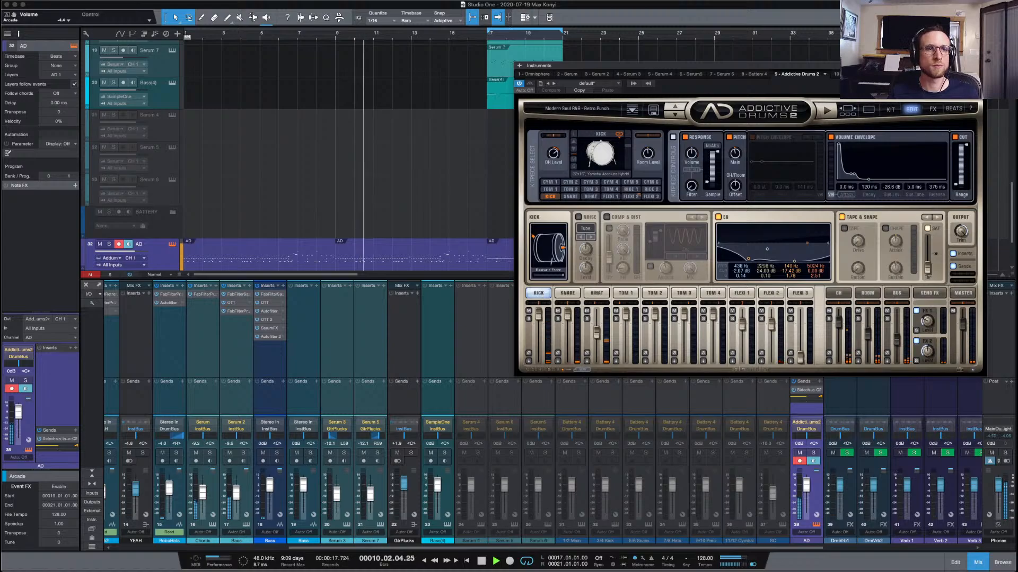
# Set the loop range from bar 1 to bar 17 and play it from the start
pyautogui.click(484, 30)
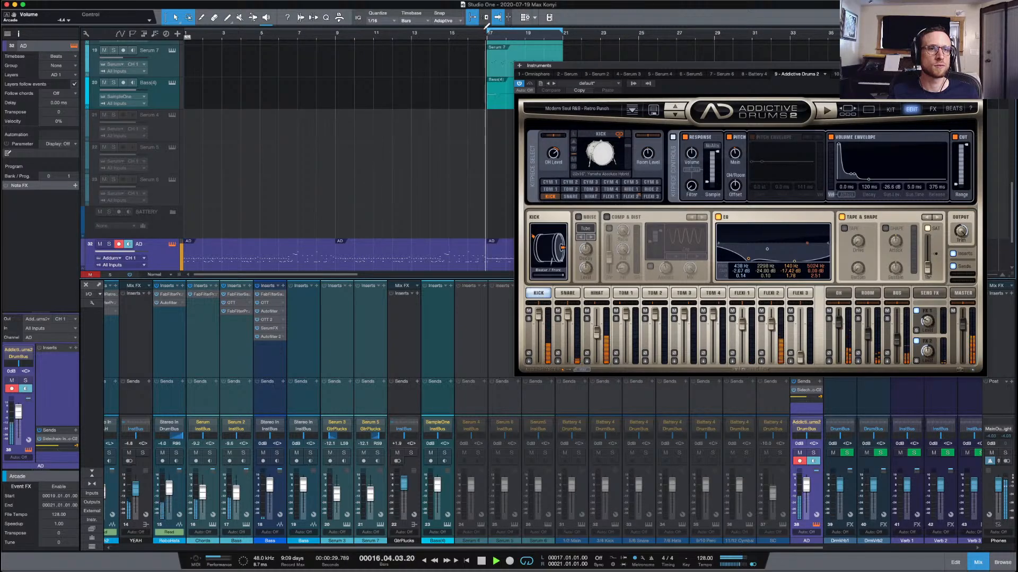
pyautogui.press('space')
pyautogui.moveTo(484, 27); pyautogui.dragTo(187, 31)
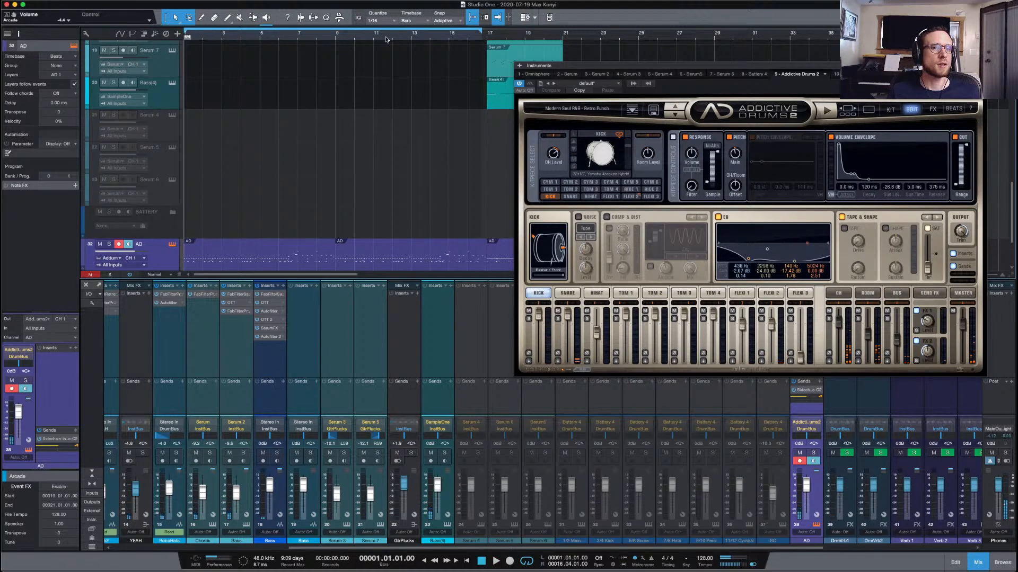
pyautogui.click(482, 32)
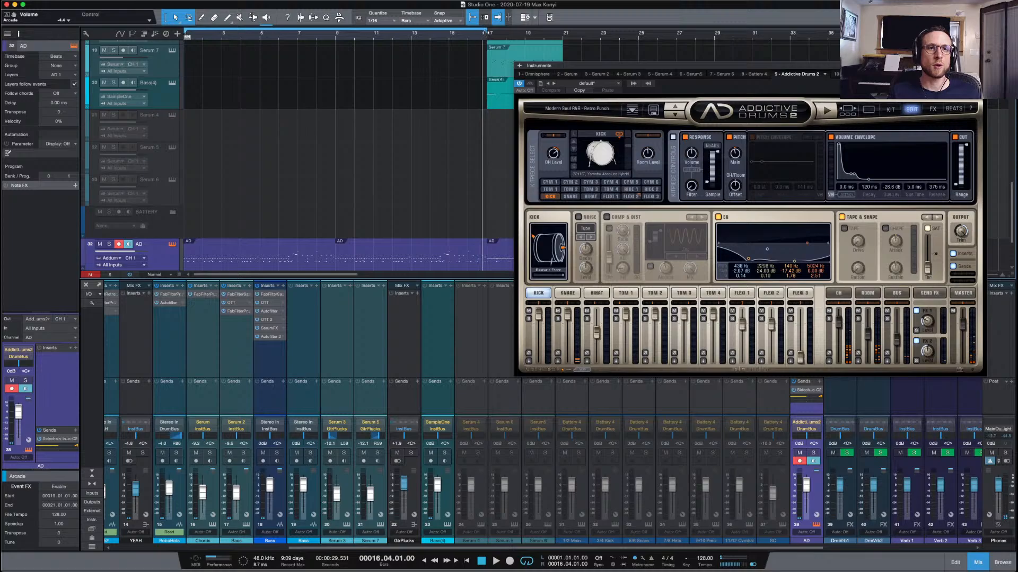
pyautogui.press('Home')
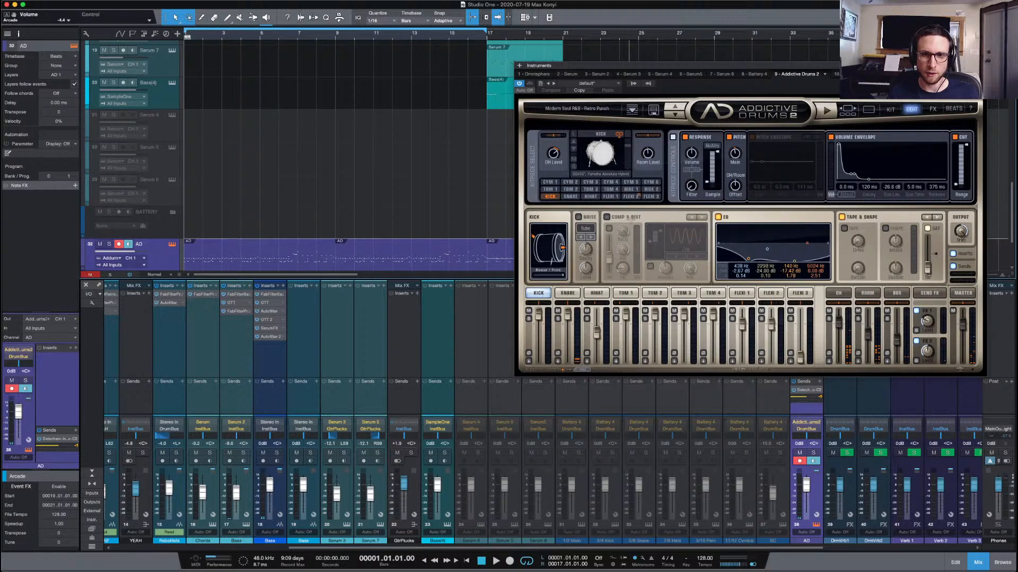
pyautogui.press('space')
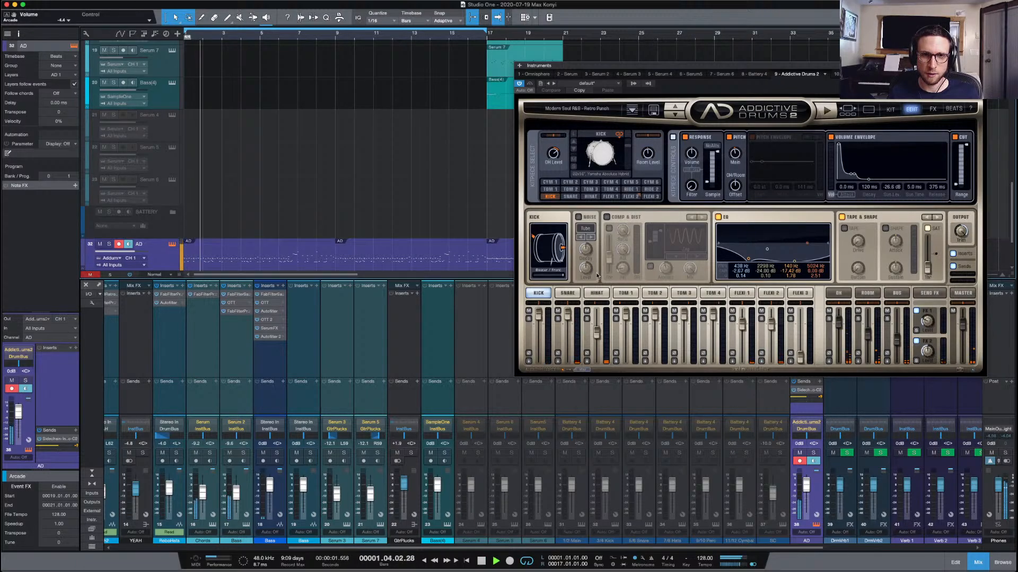
# Mute and unmute the kick in Addictive Drums 2 to compare the groove with and without it
pyautogui.click(529, 312)
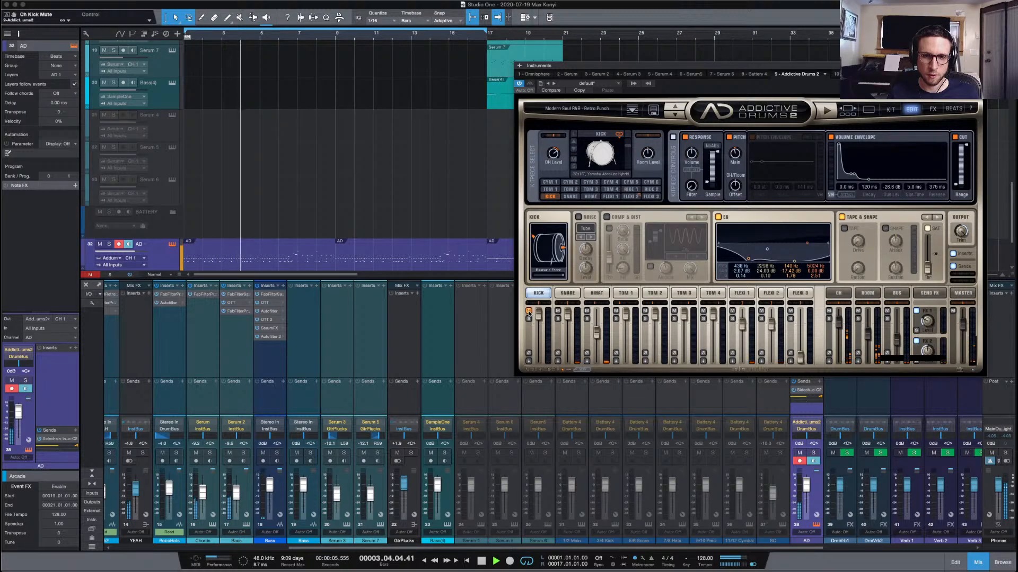
pyautogui.click(528, 312)
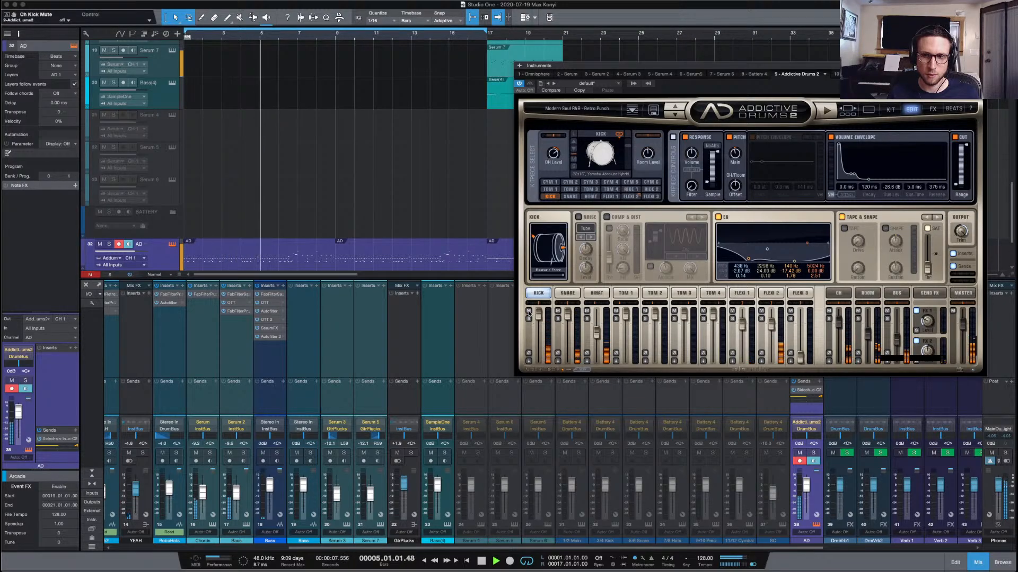
pyautogui.moveTo(539, 314)
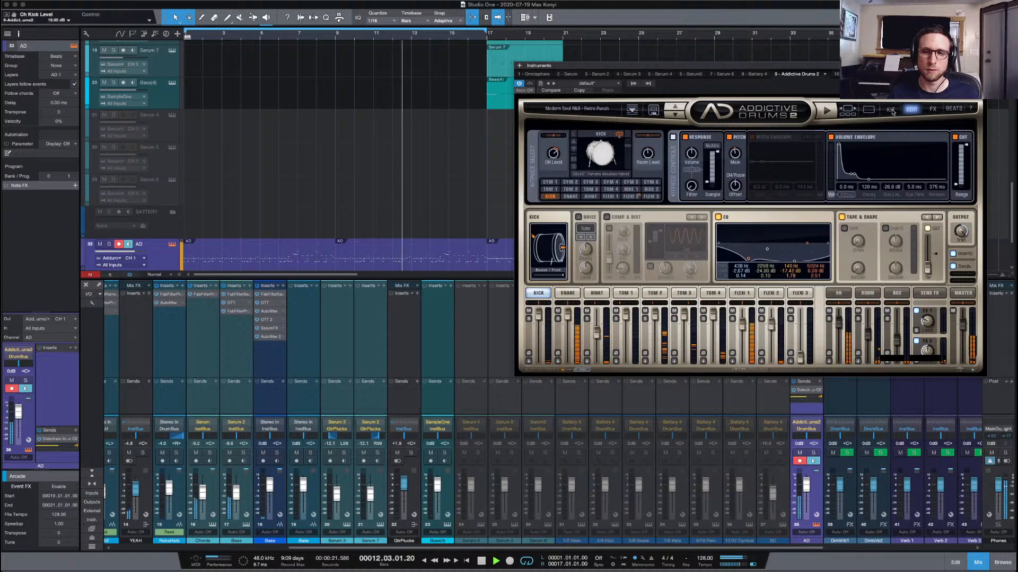
# Switch on Tape for the kick, adjust its drive, and close the Addictive Drums 2 editor
pyautogui.click(845, 228)
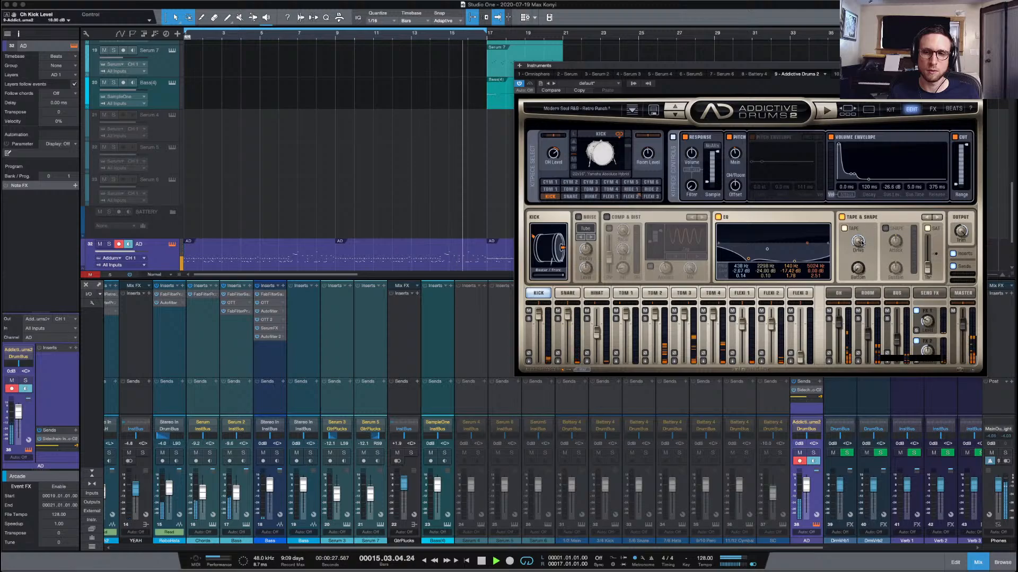
pyautogui.moveTo(858, 242); pyautogui.dragTo(853, 301)
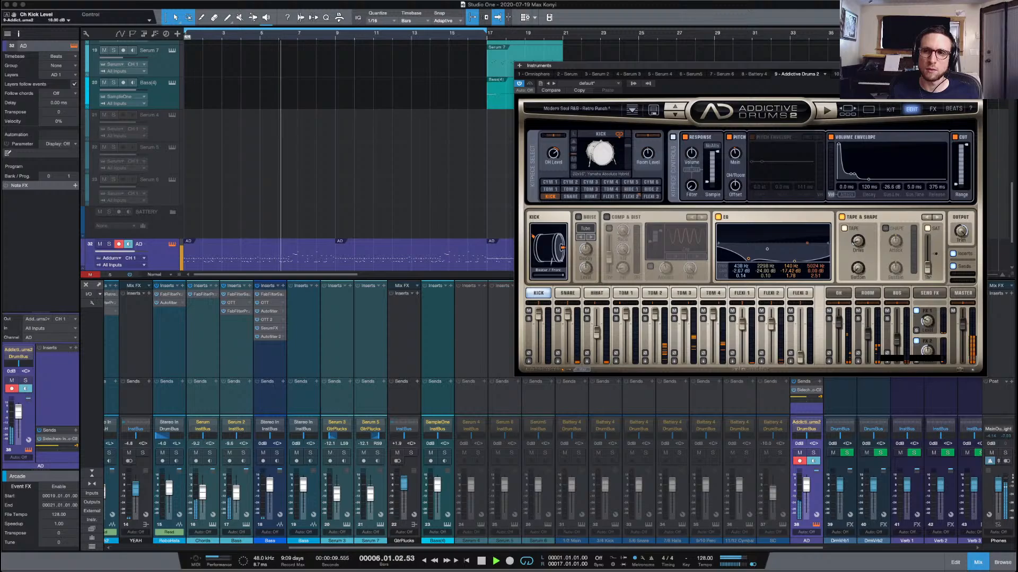
pyautogui.press('super+w')
# Insert FabFilter Pro-Q 3 on the AD drum channel
pyautogui.hscroll(5, 878, 340)
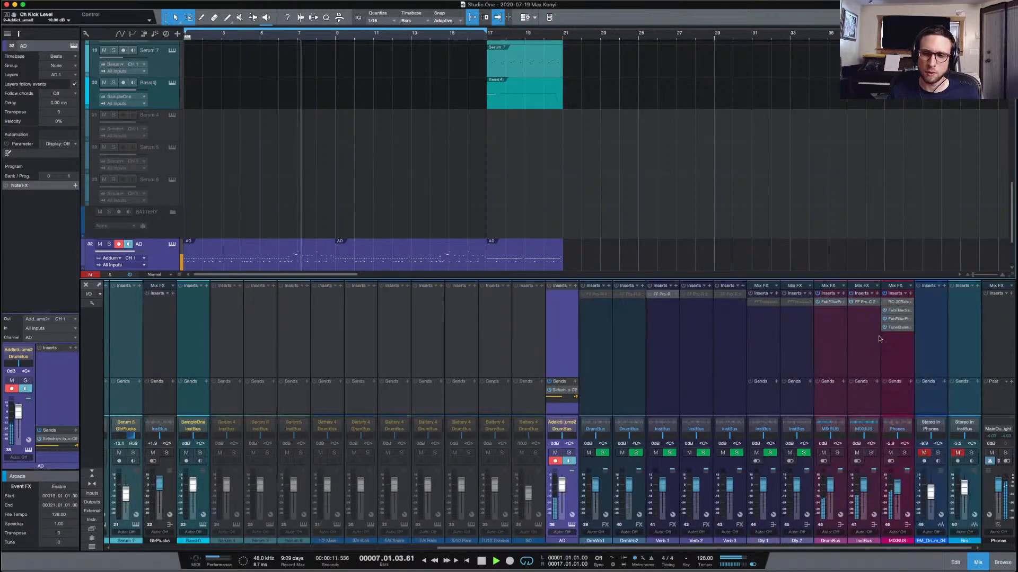
pyautogui.click(835, 303)
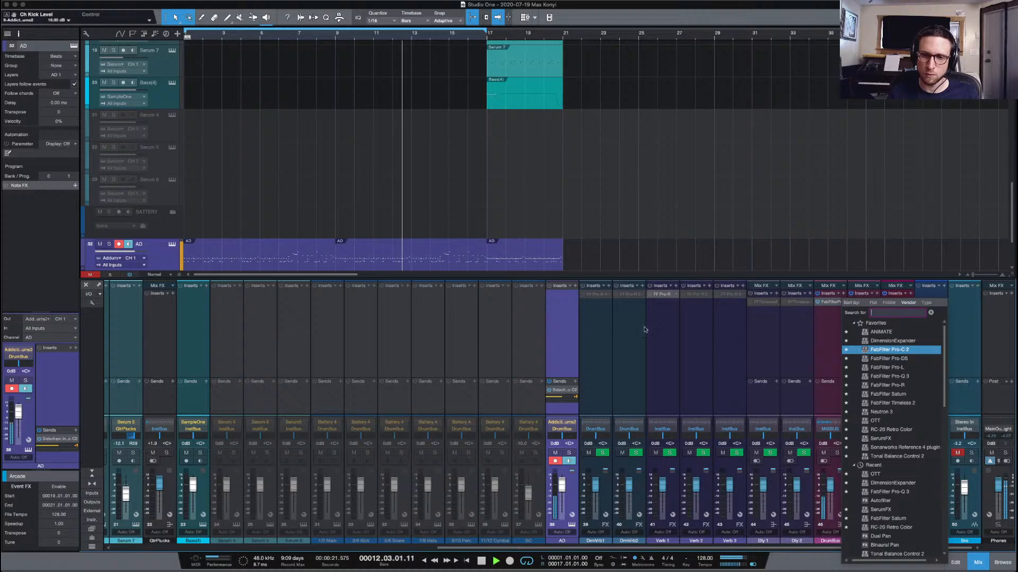
pyautogui.click(914, 354)
pyautogui.click(576, 287)
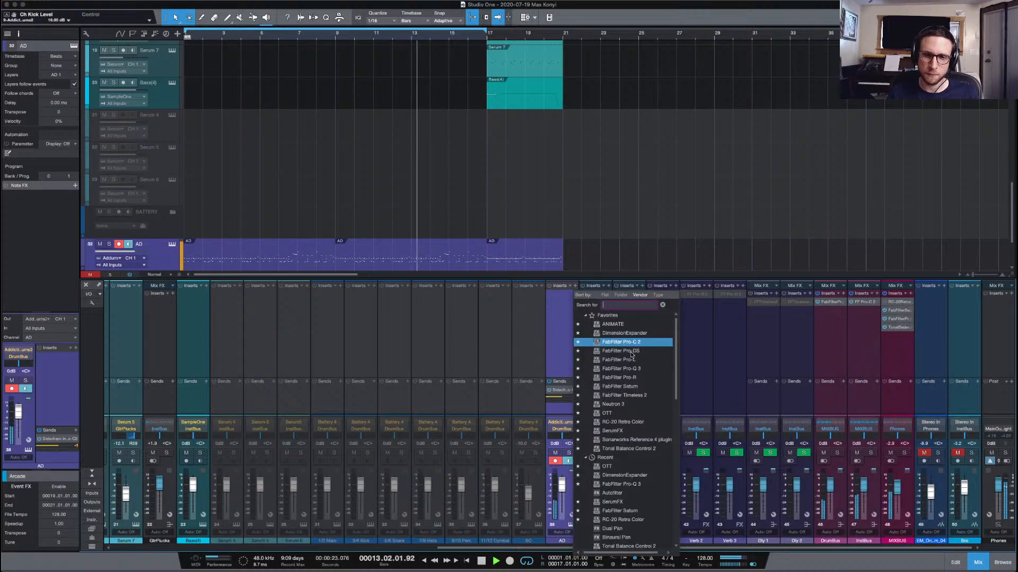
pyautogui.click(660, 370)
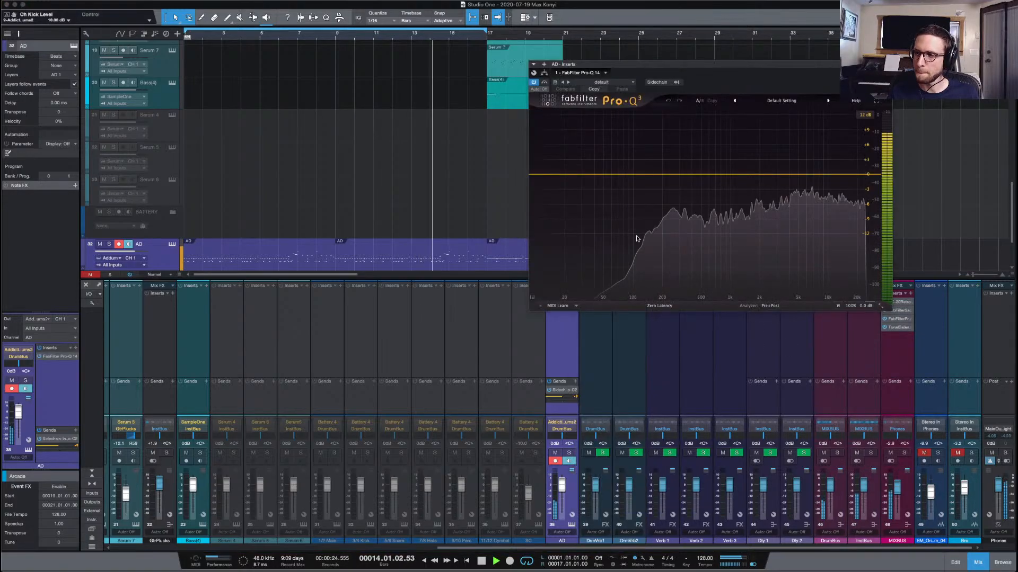
# Add a low cut and a bell boost of about +3 dB near 60 Hz to the AD drum EQ
pyautogui.doubleClick(540, 173)
pyautogui.moveTo(542, 175); pyautogui.dragTo(614, 157)
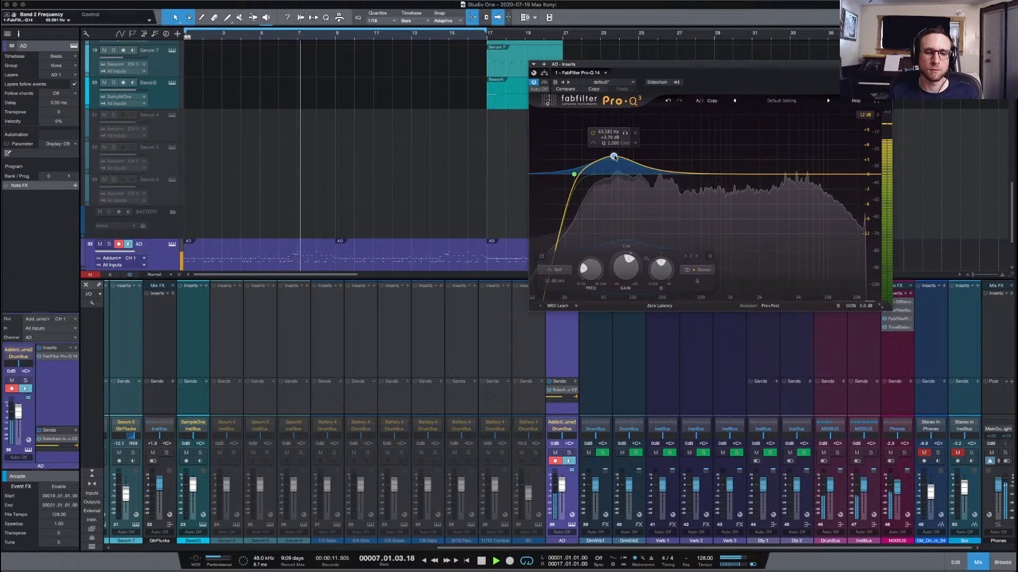
pyautogui.moveTo(613, 157); pyautogui.dragTo(609, 159)
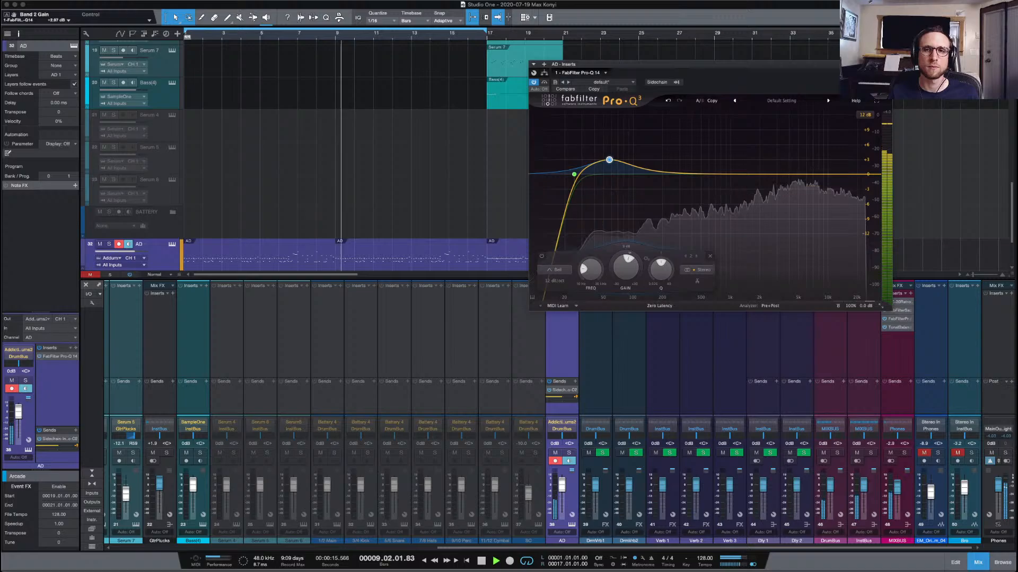
pyautogui.click(887, 64)
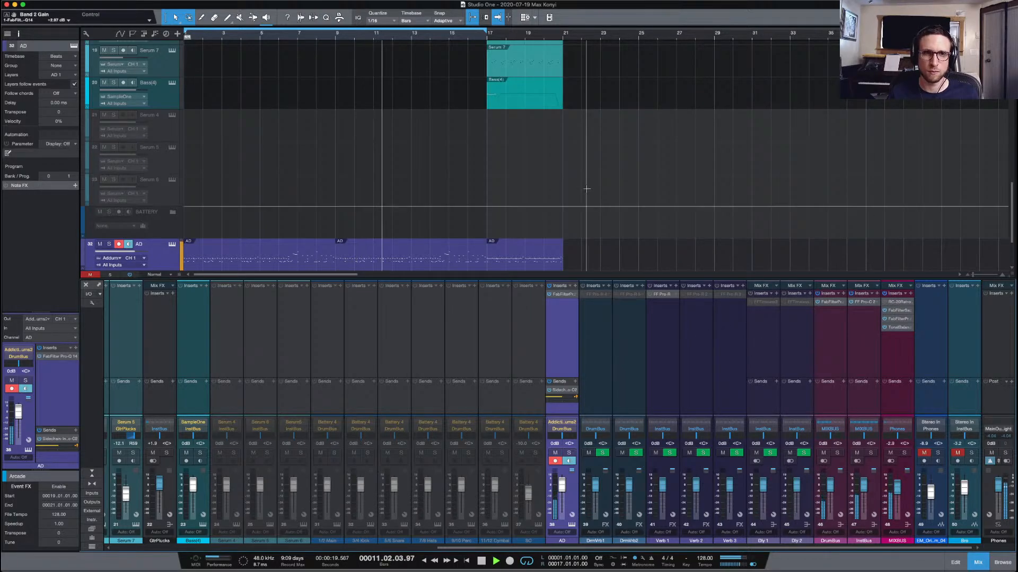
# Loop bars 17 to 21 around the Bass(4) event and play the drop section
pyautogui.press('space')
pyautogui.click(543, 103)
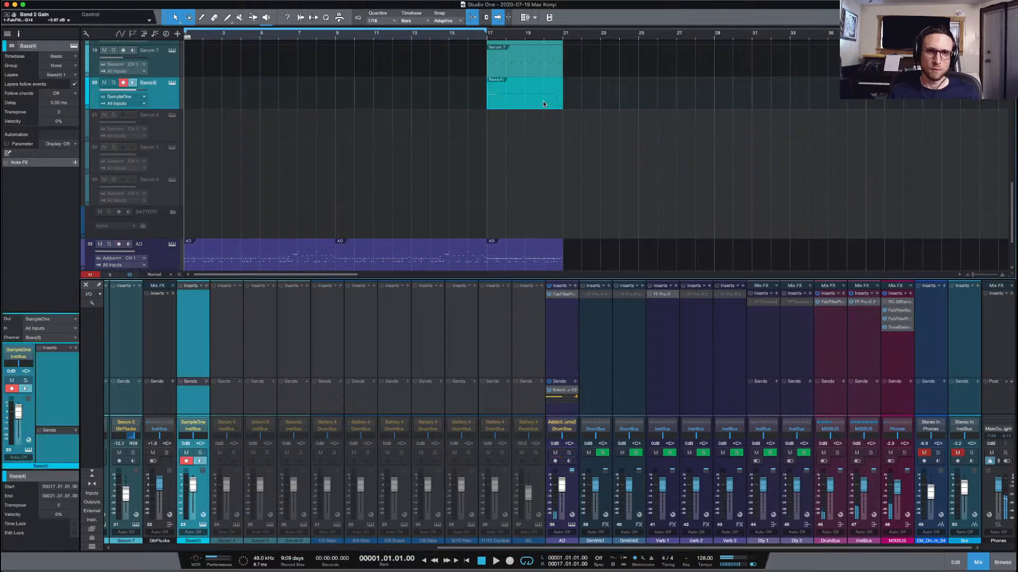
pyautogui.press('p')
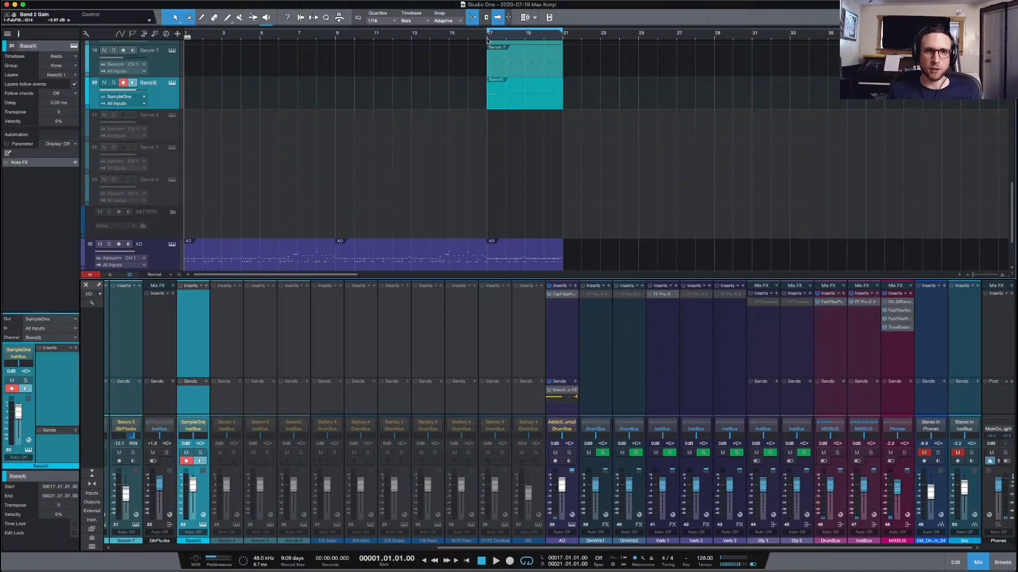
pyautogui.press('space')
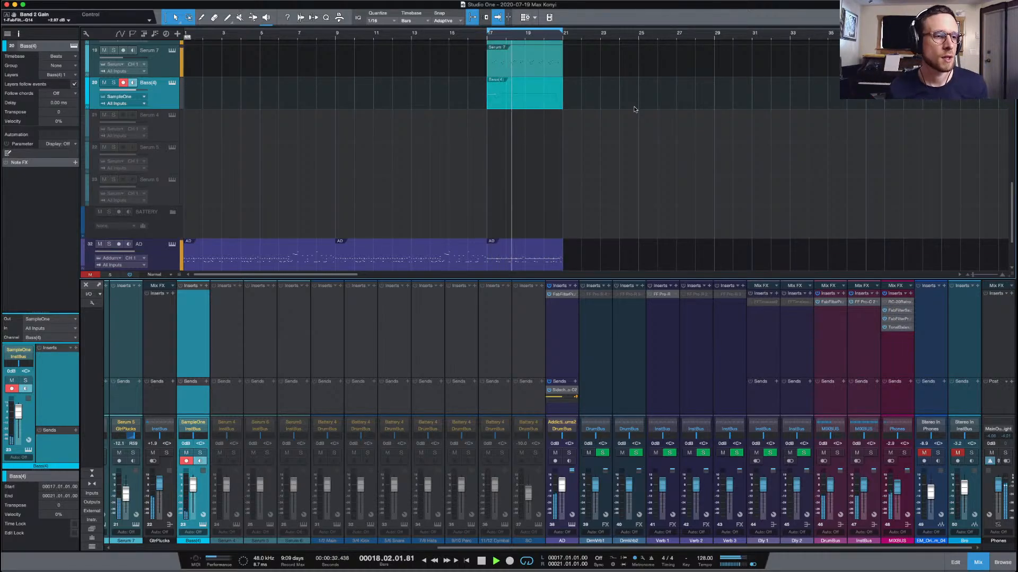
pyautogui.press('space')
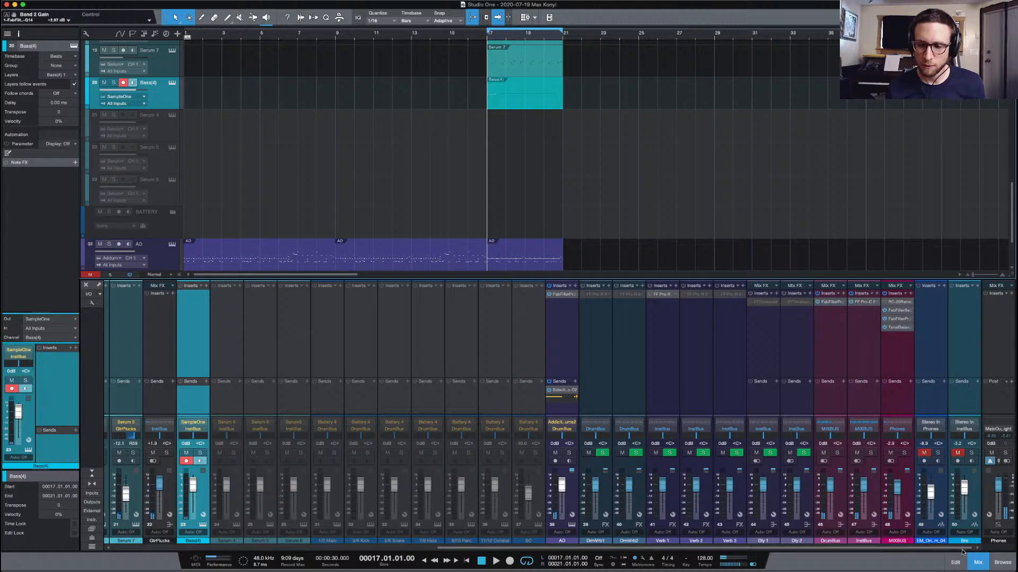
# Hide the mixer and collapse the OMNI and SERUM folder tracks in the arrangement
pyautogui.click(978, 563)
pyautogui.scroll(10, 354, 300)
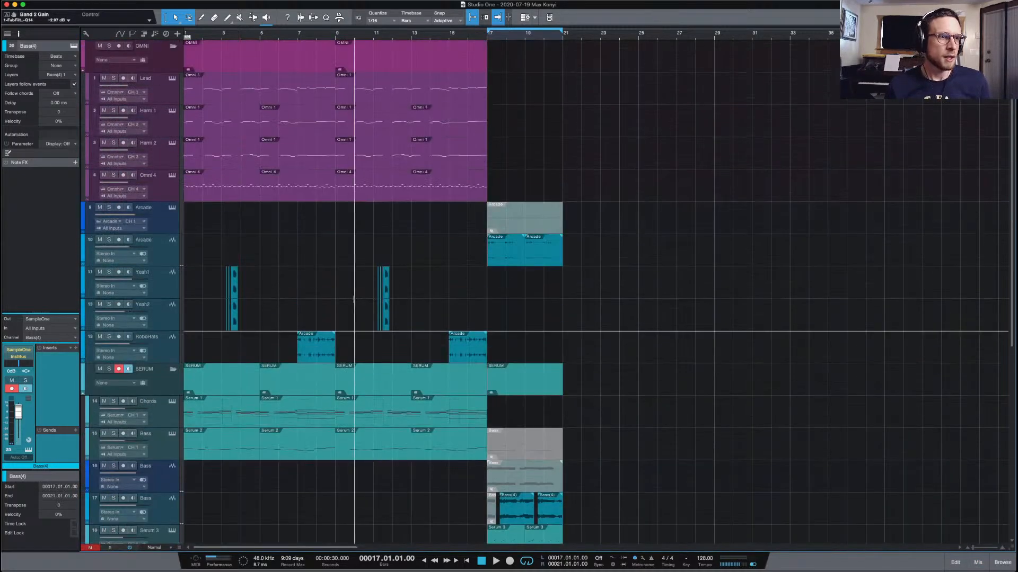
pyautogui.click(174, 46)
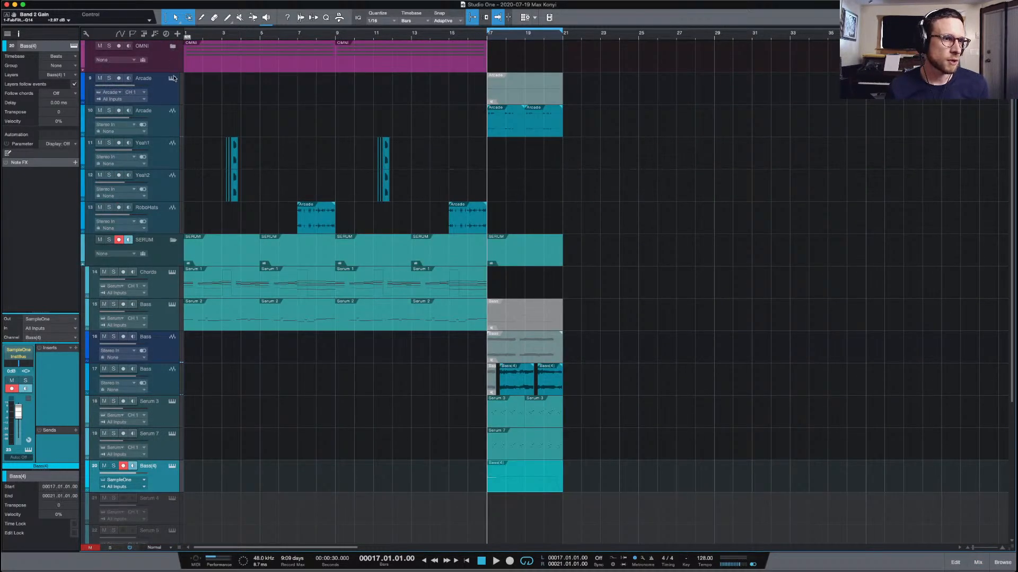
pyautogui.click(173, 240)
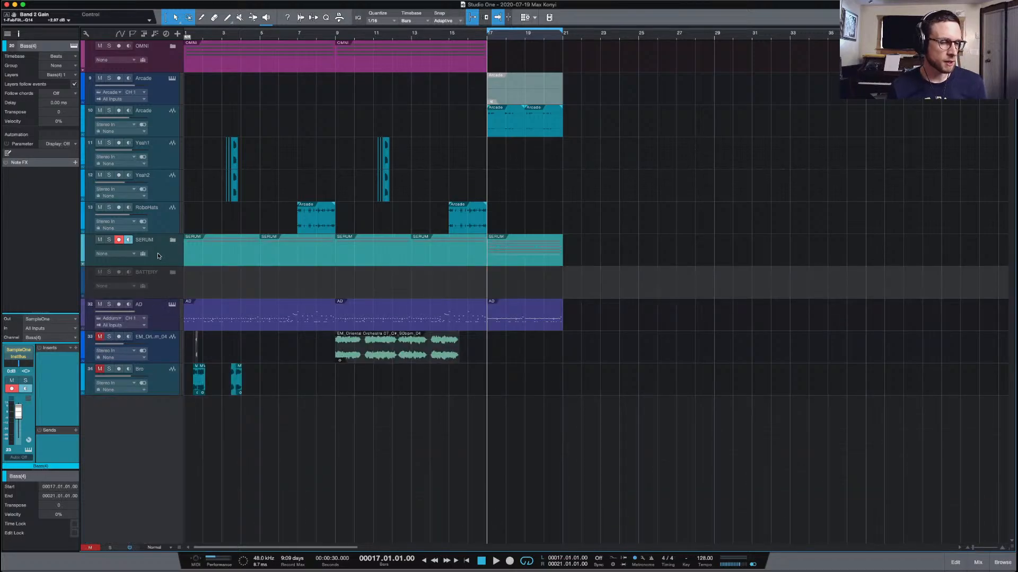
# Remove the two muted audio tracks below AD, the Oriental Orchestra sample and the Bro track
pyautogui.click(167, 357)
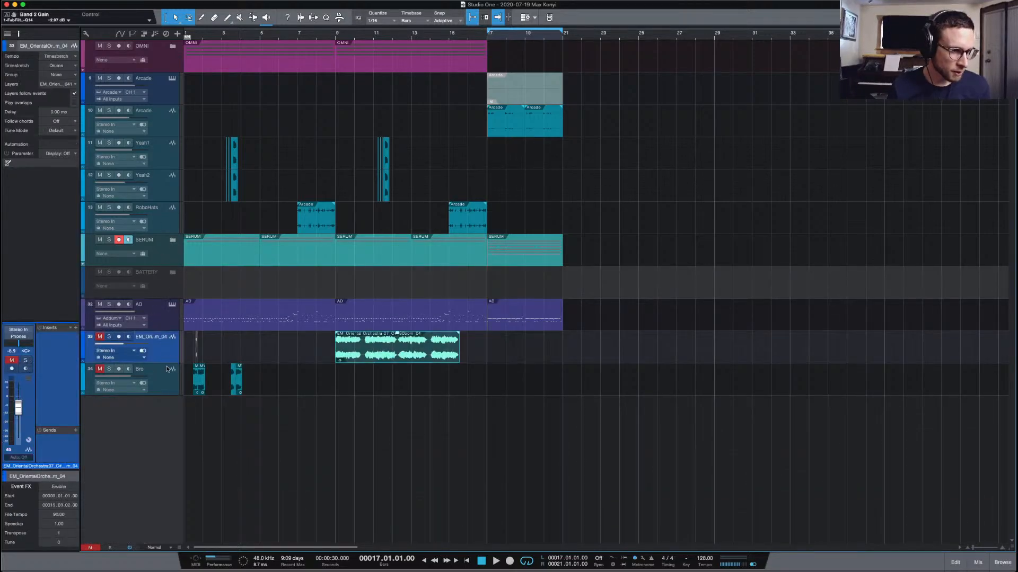
pyautogui.click(168, 391)
pyautogui.rightClick(167, 389)
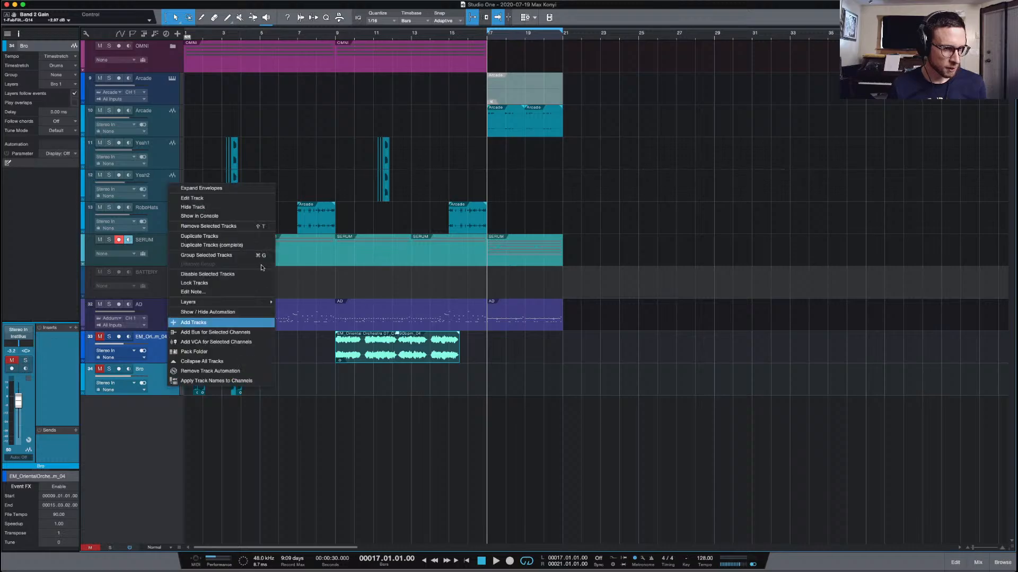
pyautogui.click(228, 224)
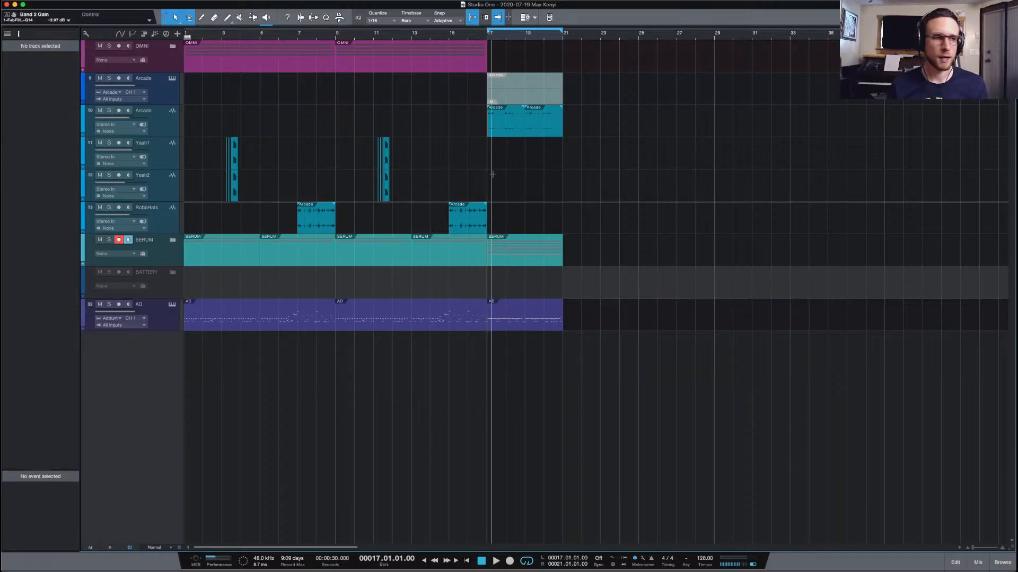
# Hide the editor and mixer views and play the whole arrangement from bar 1
pyautogui.click(171, 61)
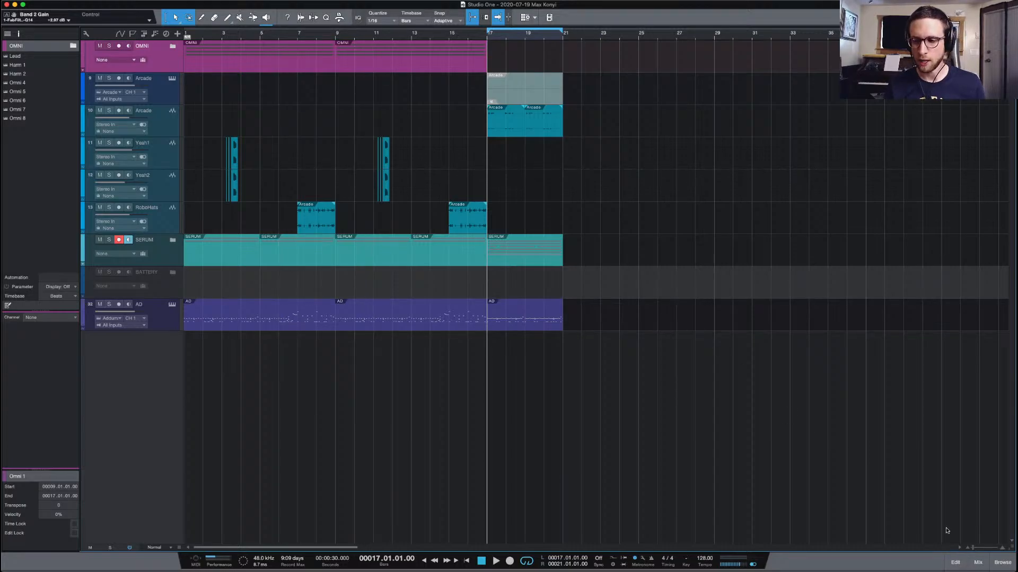
pyautogui.click(961, 563)
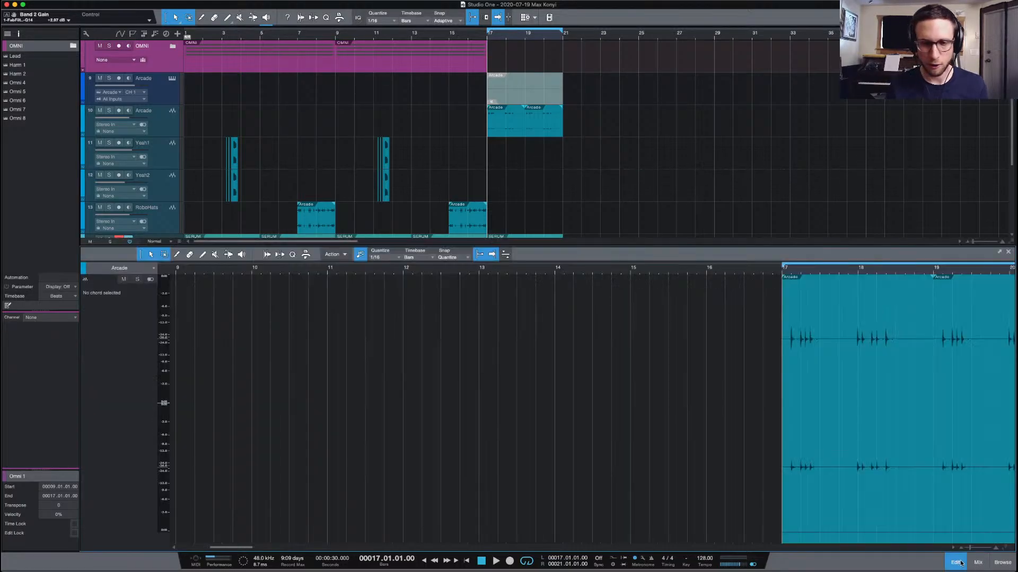
pyautogui.click(978, 563)
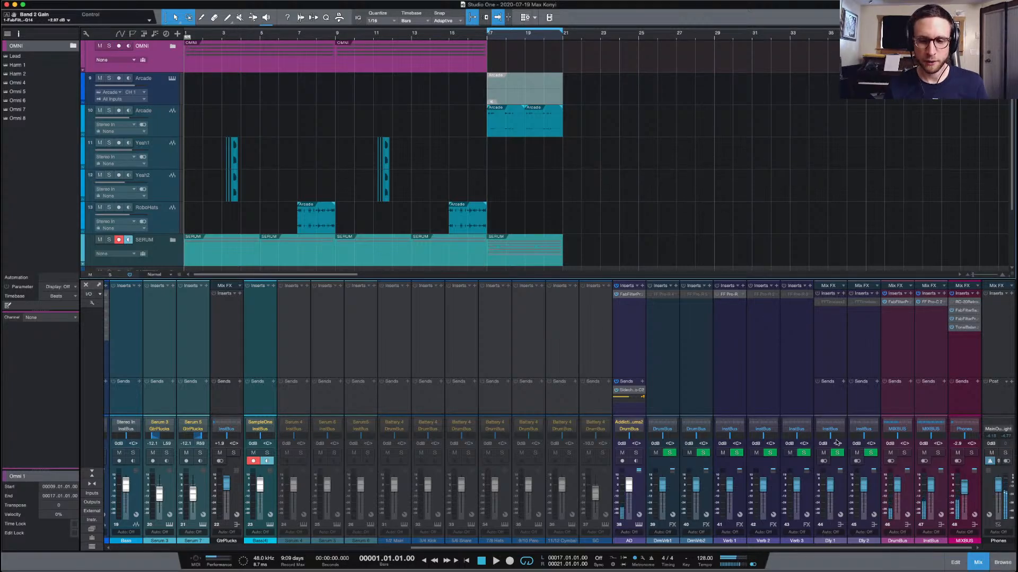
pyautogui.click(977, 563)
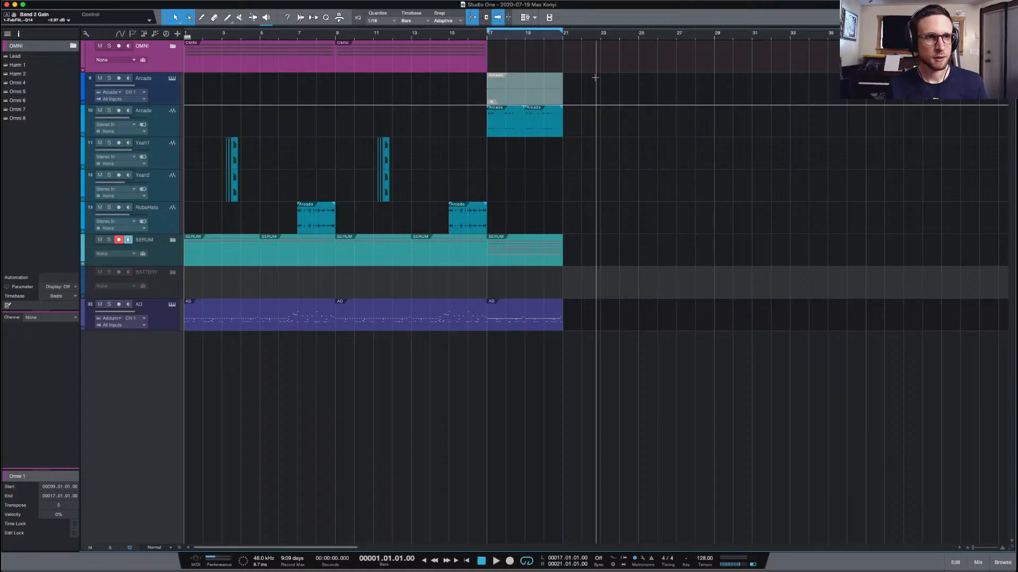
pyautogui.press('space')
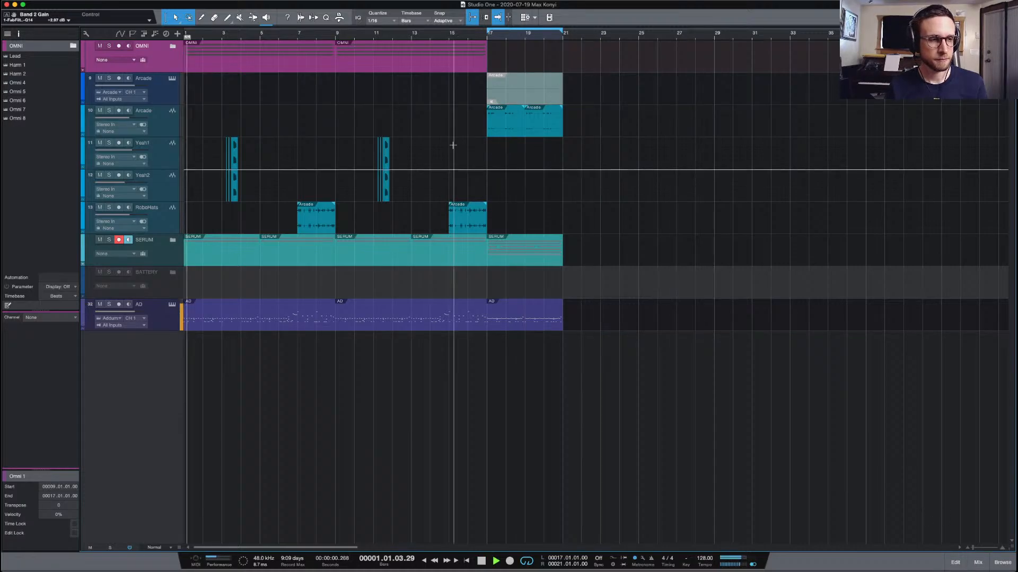
# Expand the OMNI and SERUM folder tracks in the arrangement
pyautogui.click(173, 47)
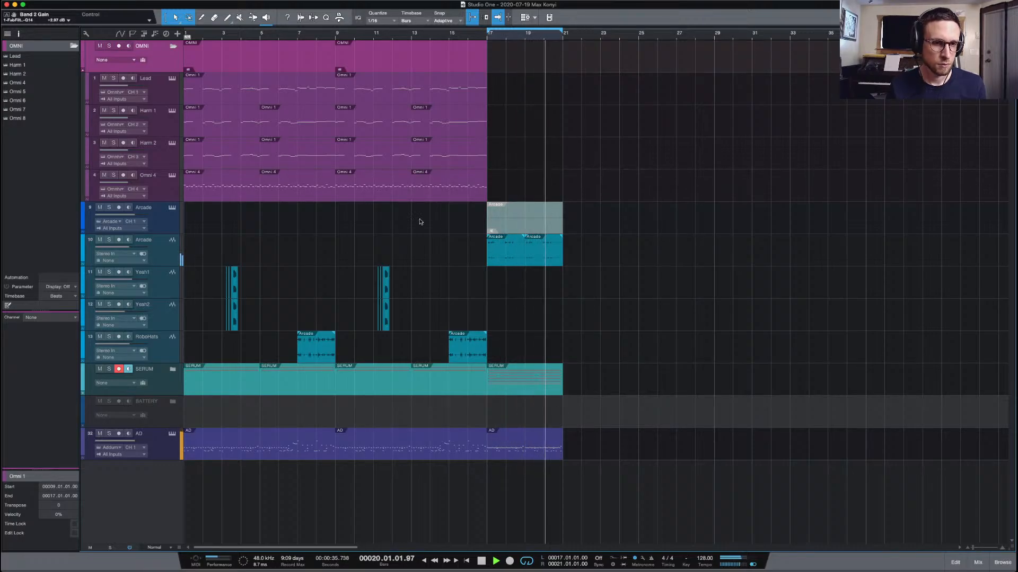
pyautogui.click(189, 370)
pyautogui.scroll(-2, 582, 352)
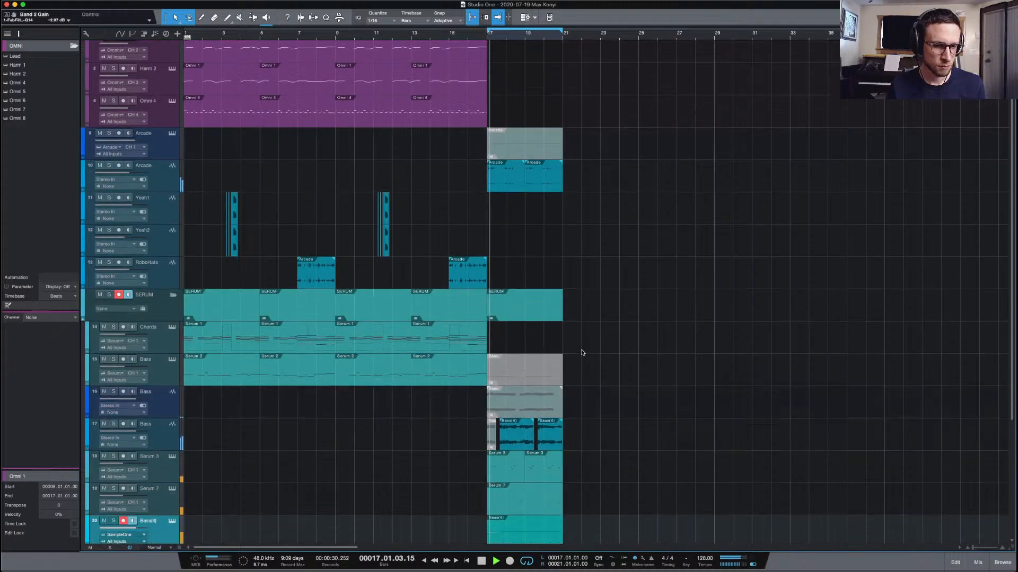
pyautogui.scroll(-5, 581, 352)
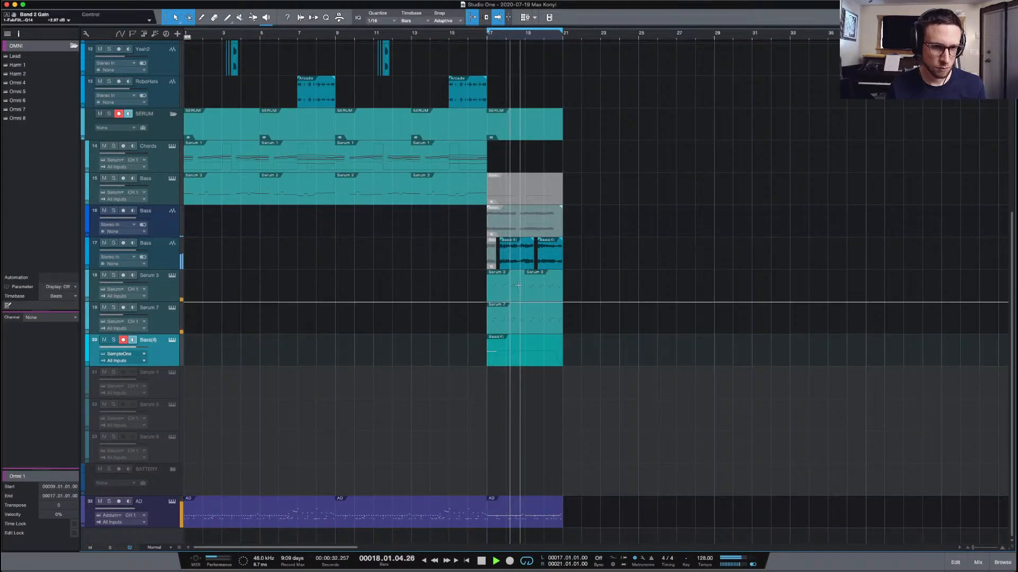
# Open the Serum 3 part in the note editor and merge its two events between bars 17 and 21 into one
pyautogui.click(508, 289)
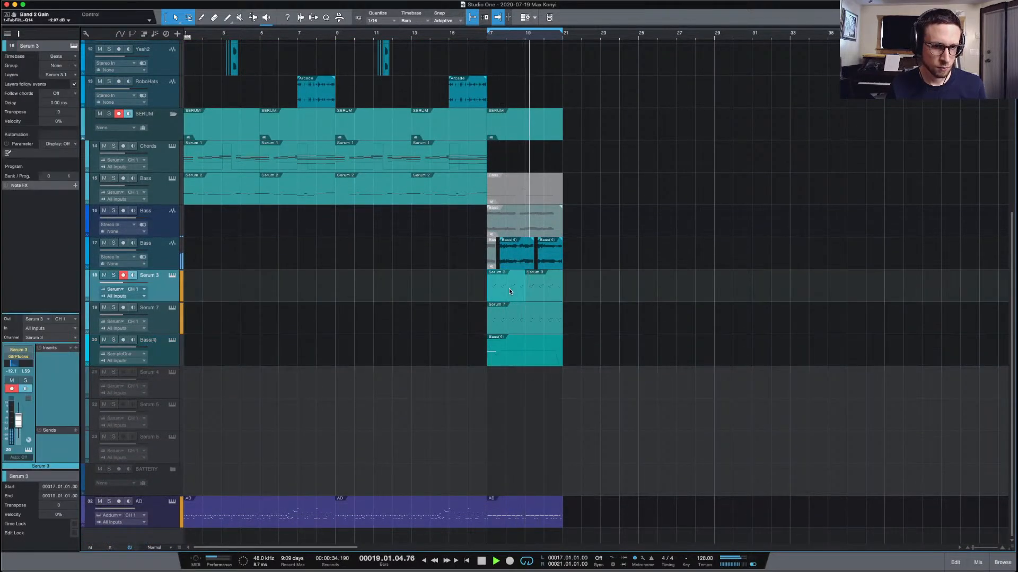
pyautogui.doubleClick(509, 289)
pyautogui.scroll(-1, 572, 199)
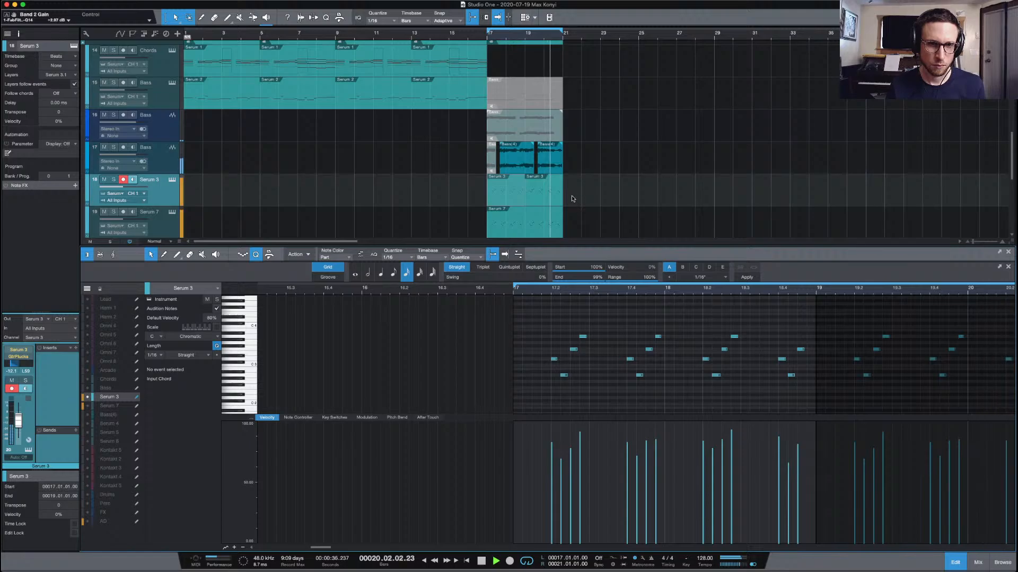
pyautogui.moveTo(572, 199); pyautogui.dragTo(500, 187)
pyautogui.press('g')
# In the Serum 3 part, mute the three notes on beat 4 of bar 18 and delete those on beat 4 of bar 20
pyautogui.moveTo(626, 332); pyautogui.dragTo(659, 395)
pyautogui.hotkey('shift', 'm')
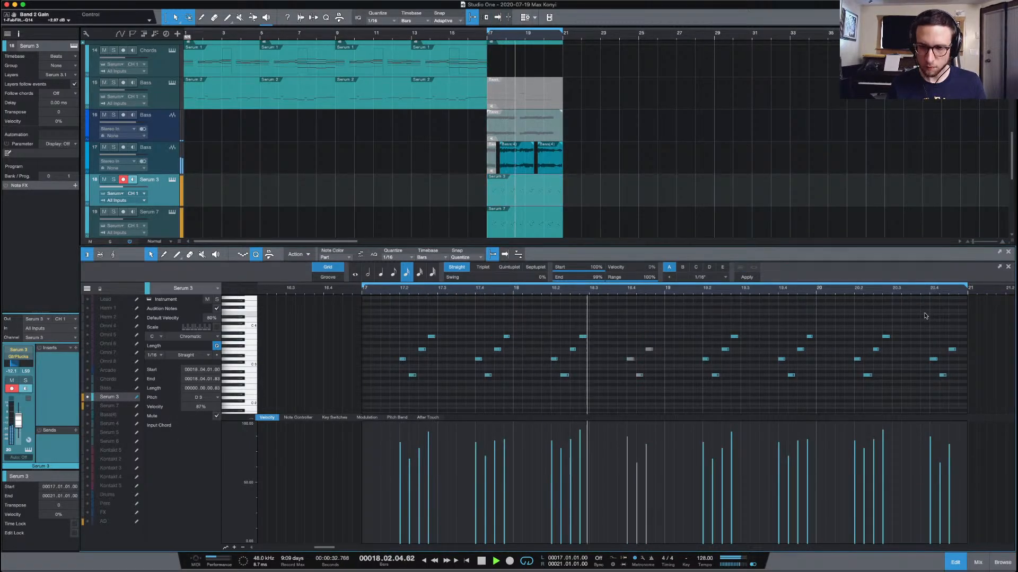
pyautogui.moveTo(920, 324); pyautogui.dragTo(968, 401)
pyautogui.press('Delete')
pyautogui.scroll(-1, 529, 188)
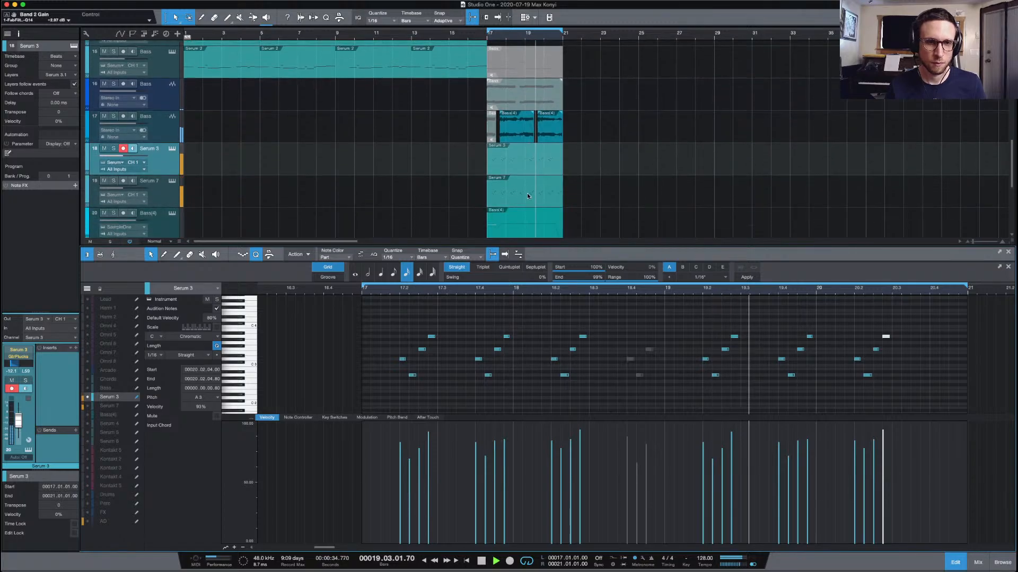
# In the Serum 7 part, mute the three beat 4 notes of bar 18 and delete the three beat 4 notes of bar 20
pyautogui.click(529, 191)
pyautogui.moveTo(615, 335); pyautogui.dragTo(659, 399)
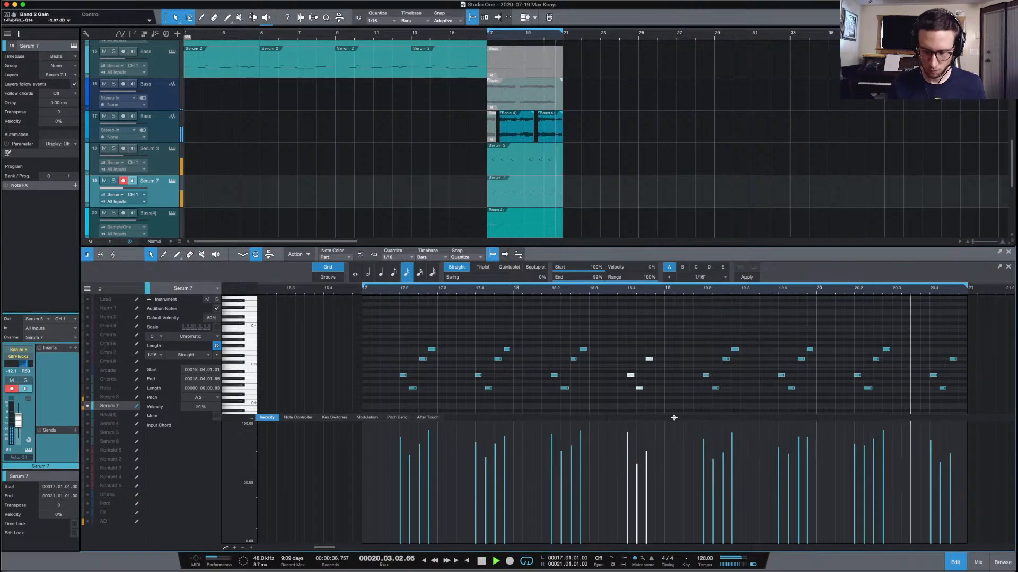
pyautogui.hotkey('shift', 'm')
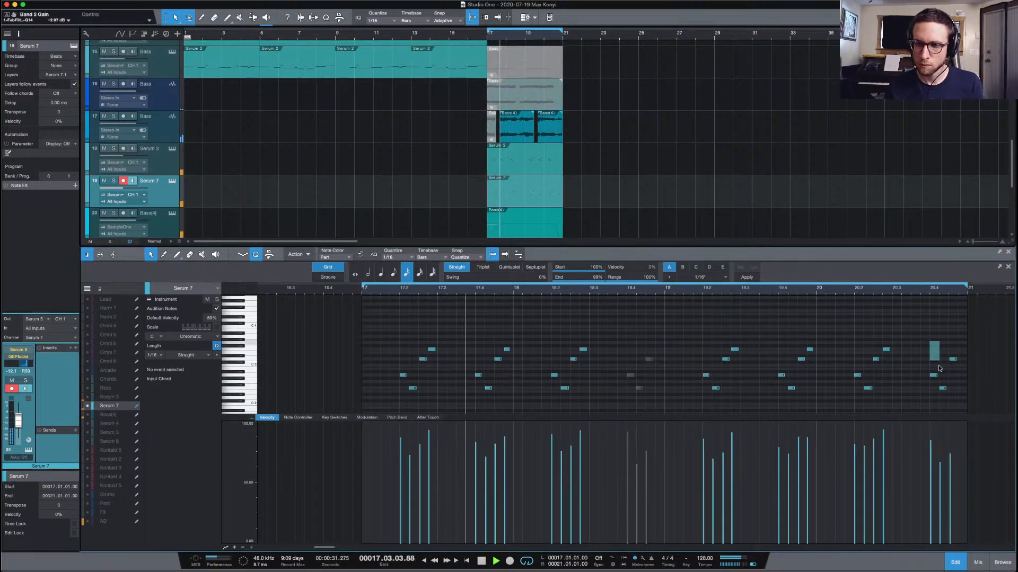
pyautogui.moveTo(978, 410); pyautogui.dragTo(928, 340)
pyautogui.press('Delete')
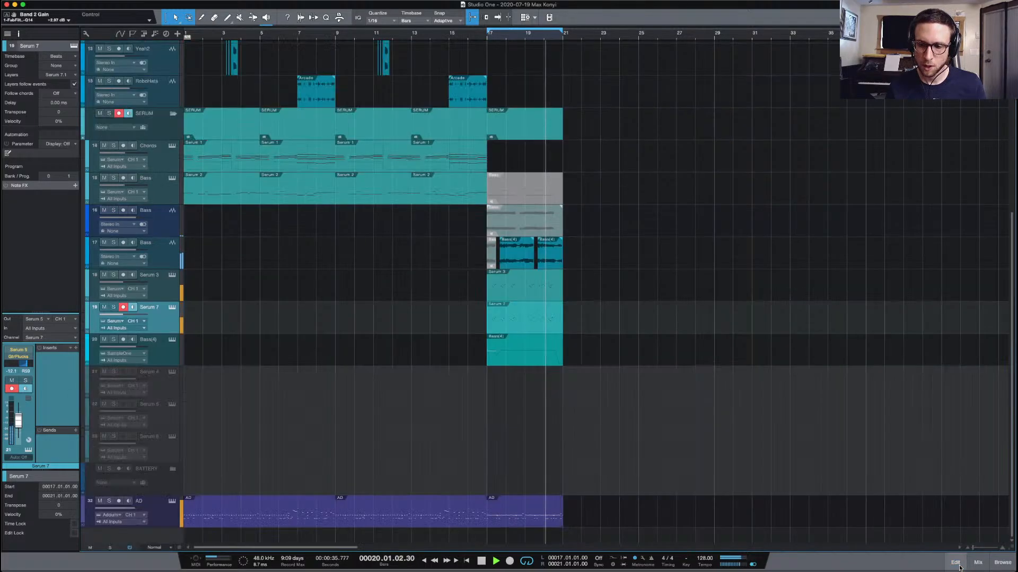
# Show the mixer instead of the note editor, stop playback and place the playback cursor at bar 17
pyautogui.click(955, 563)
pyautogui.click(978, 564)
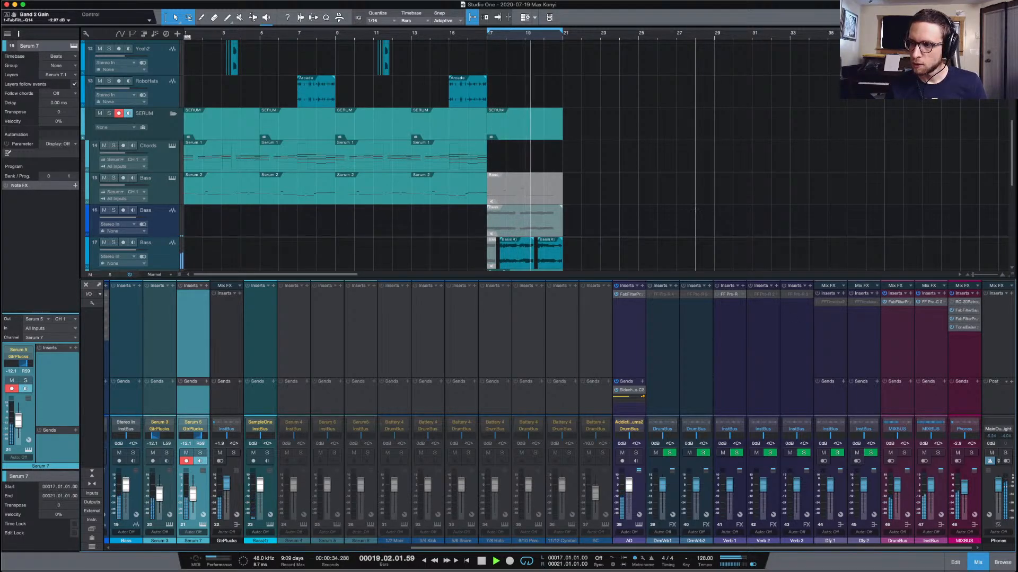
pyautogui.press('space')
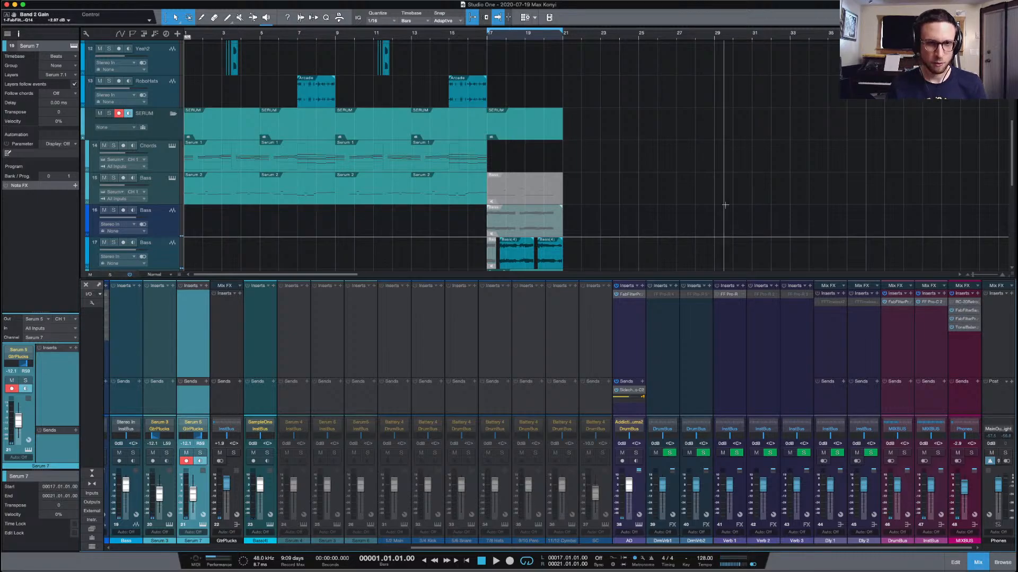
pyautogui.scroll(-3, 724, 205)
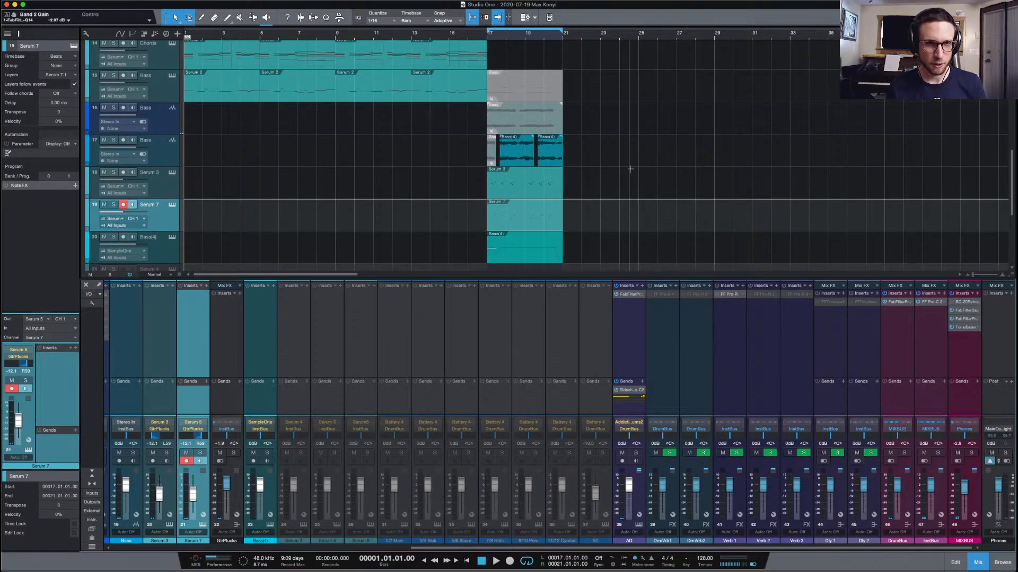
pyautogui.click(488, 42)
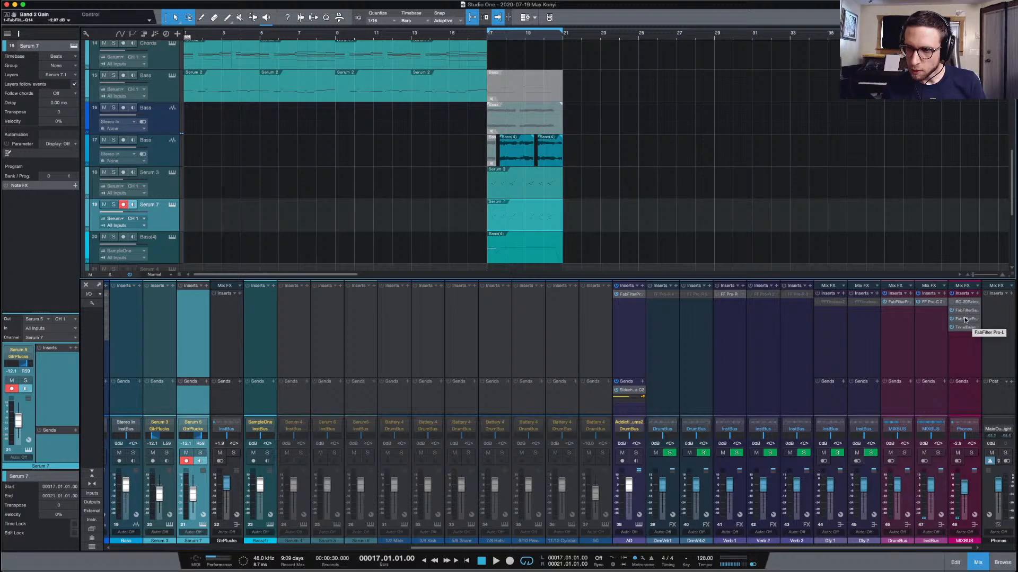
# Lower the threshold of the sidechained FabFilter Pro-C 2 on InstBus while playing the drop, then close the plug-in
pyautogui.click(932, 303)
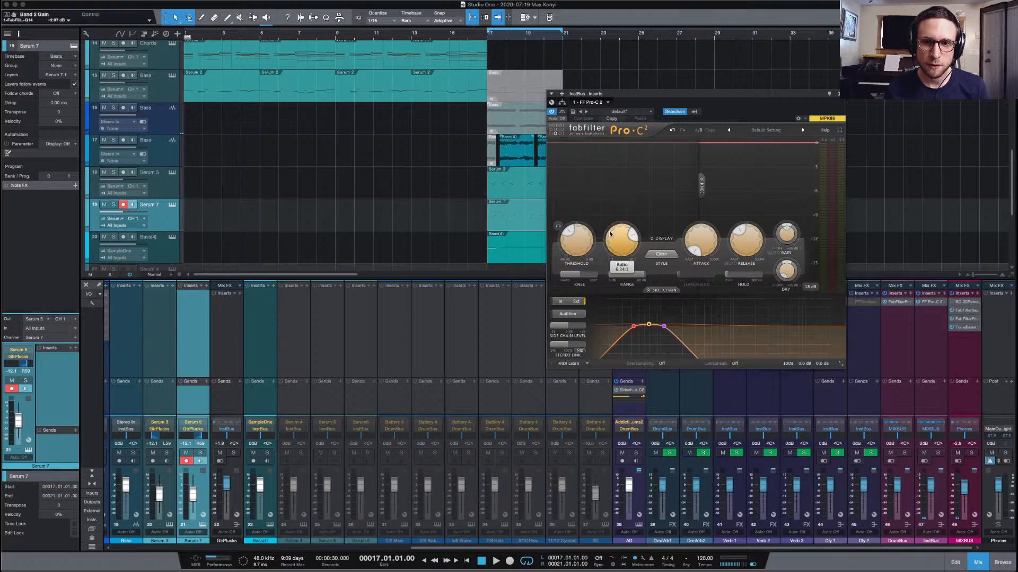
pyautogui.press('space')
pyautogui.moveTo(594, 241); pyautogui.dragTo(579, 258)
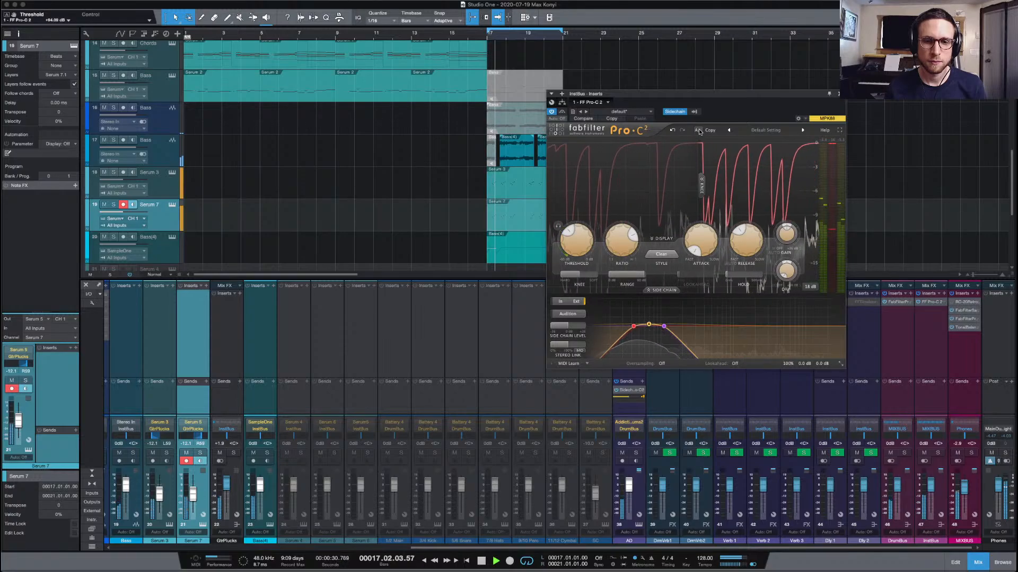
pyautogui.press('space')
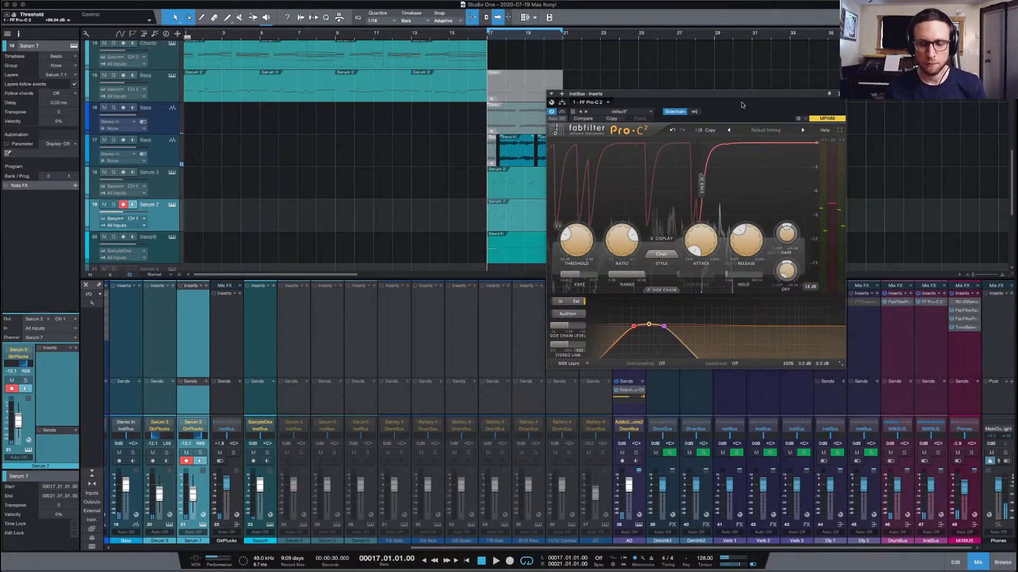
pyautogui.press('space')
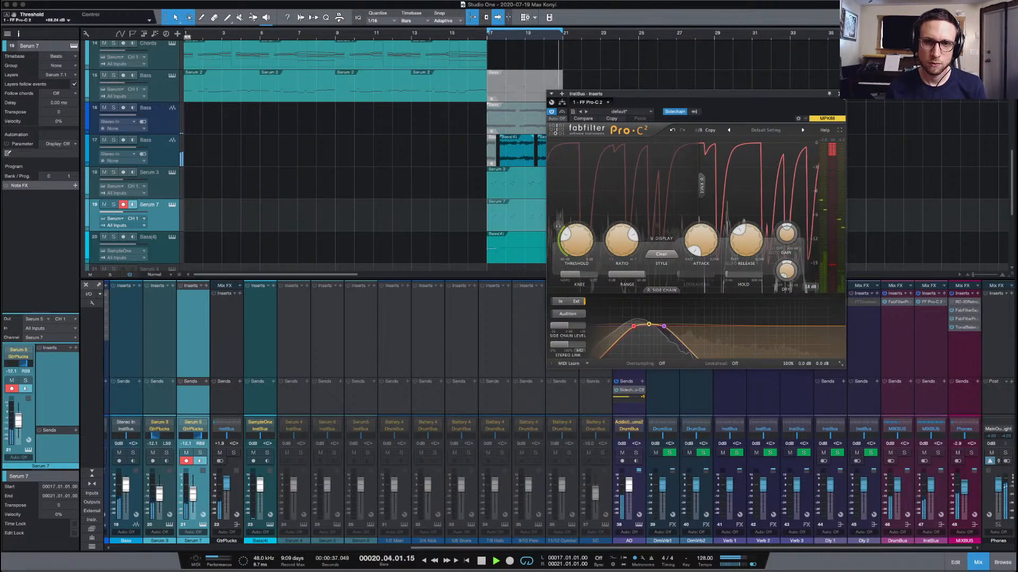
pyautogui.click(839, 94)
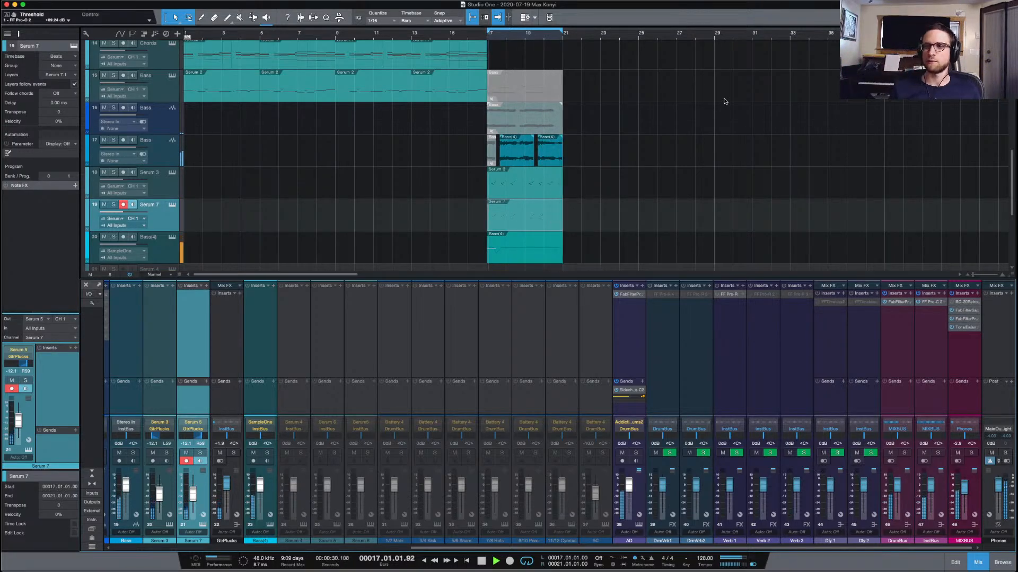
# Play from about bar 15 into the drop and review the tracks that sound there
pyautogui.scroll(8, 596, 98)
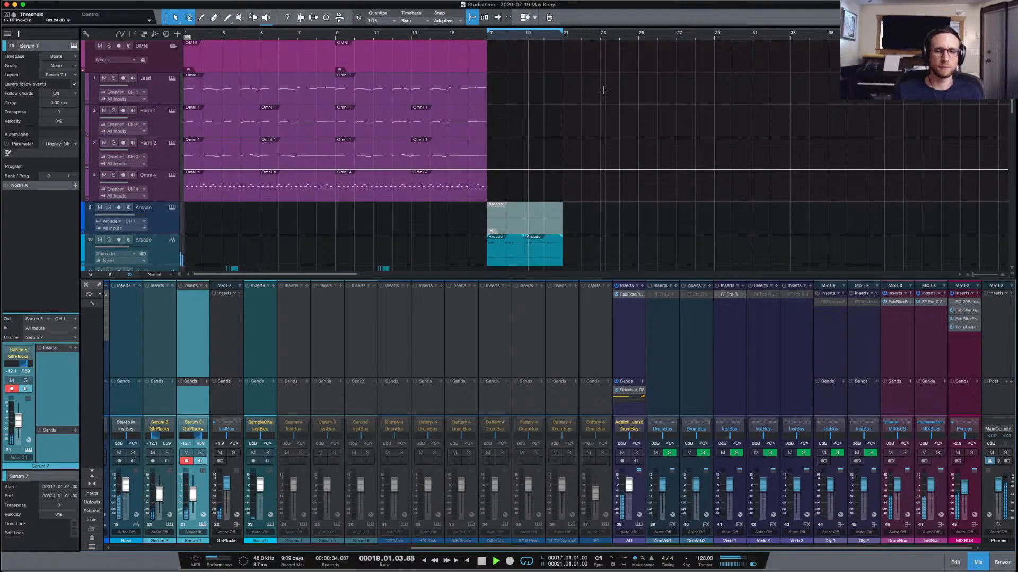
pyautogui.scroll(-6, 603, 90)
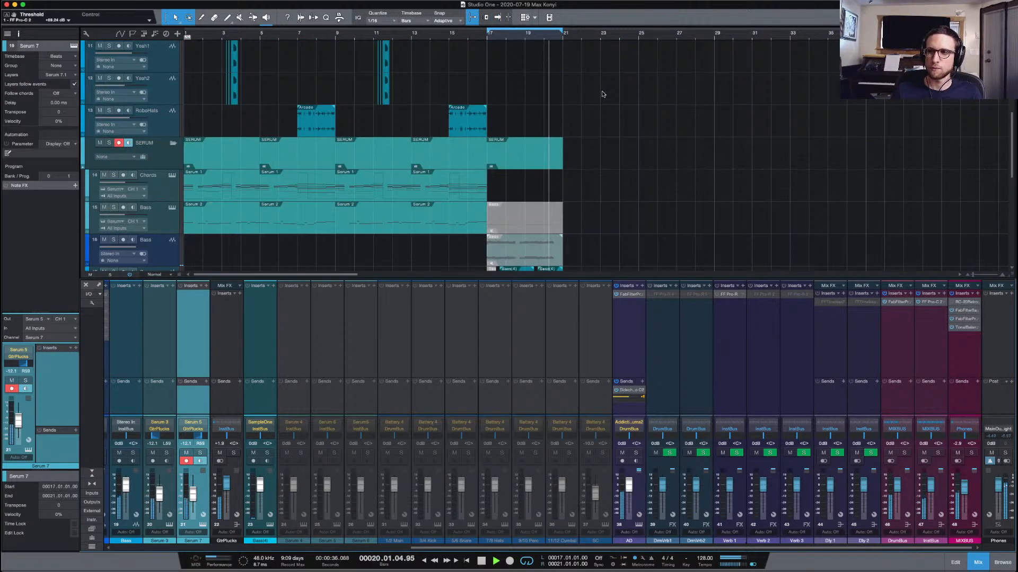
pyautogui.click(447, 36)
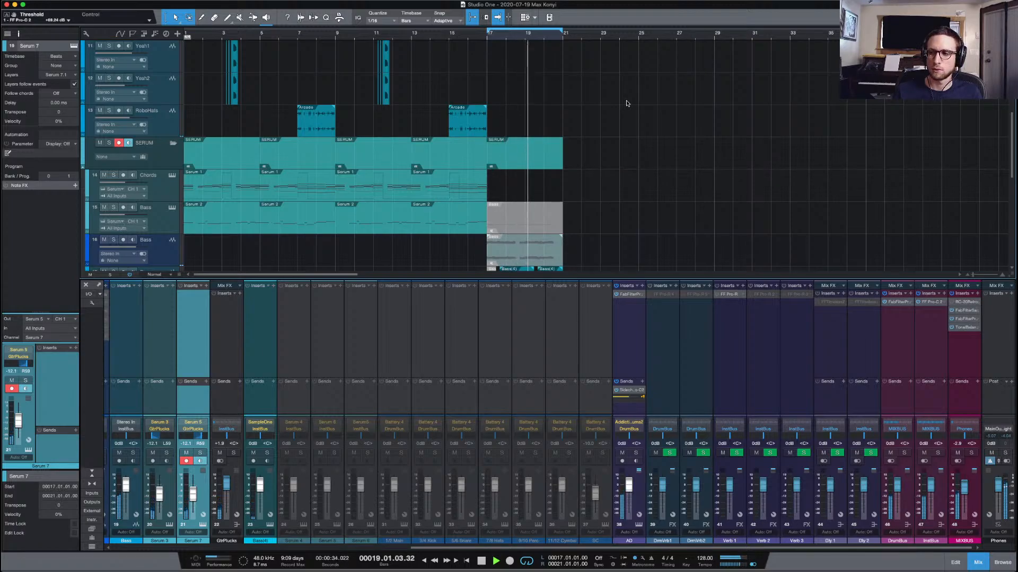
pyautogui.scroll(-6, 627, 103)
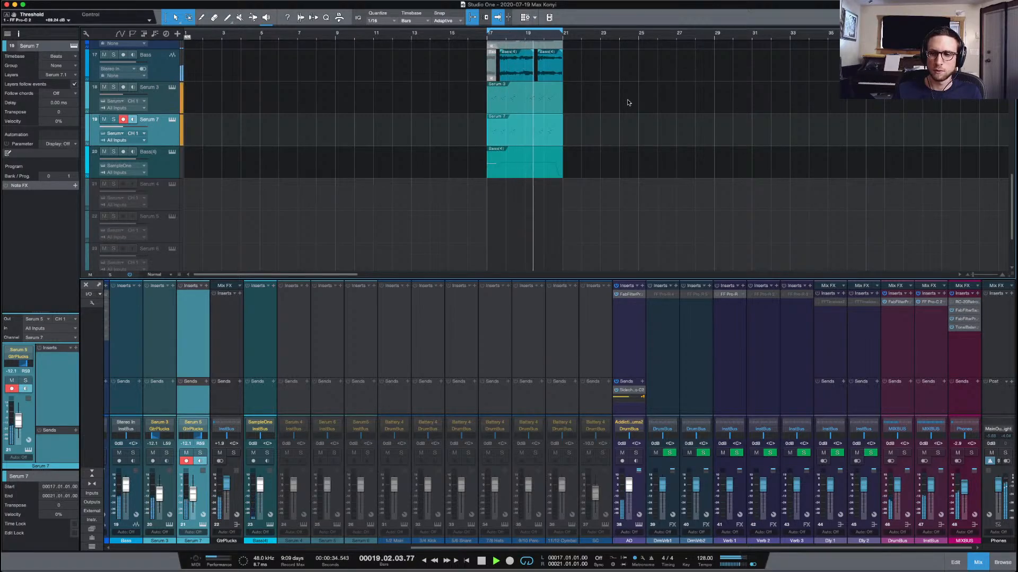
# Audition RC-20 Retro Color on MIXBUS at full Magnitude, raise its master low cut to about 388 Hz and bring Magnitude back down
pyautogui.doubleClick(965, 302)
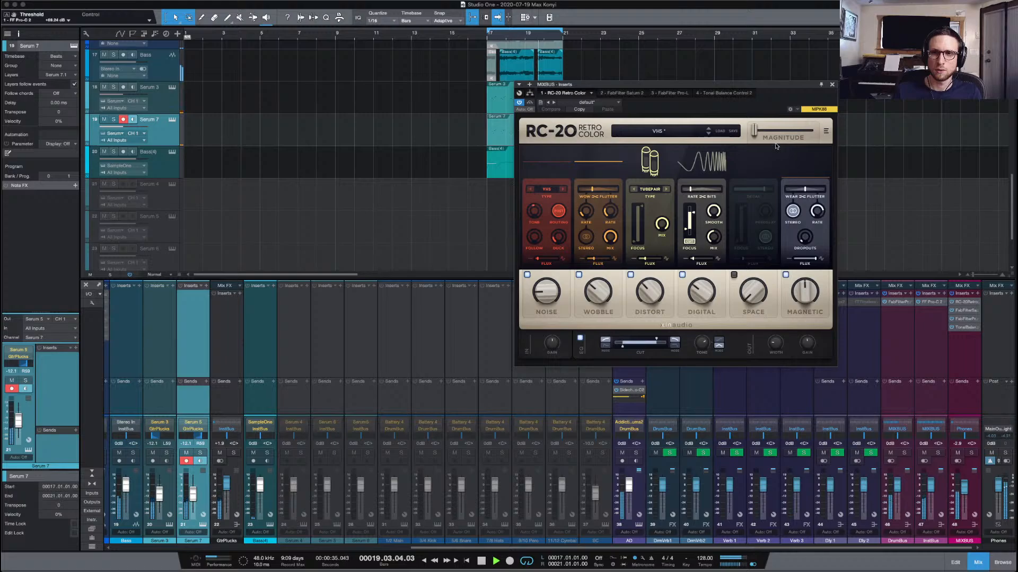
pyautogui.moveTo(776, 131); pyautogui.dragTo(849, 137)
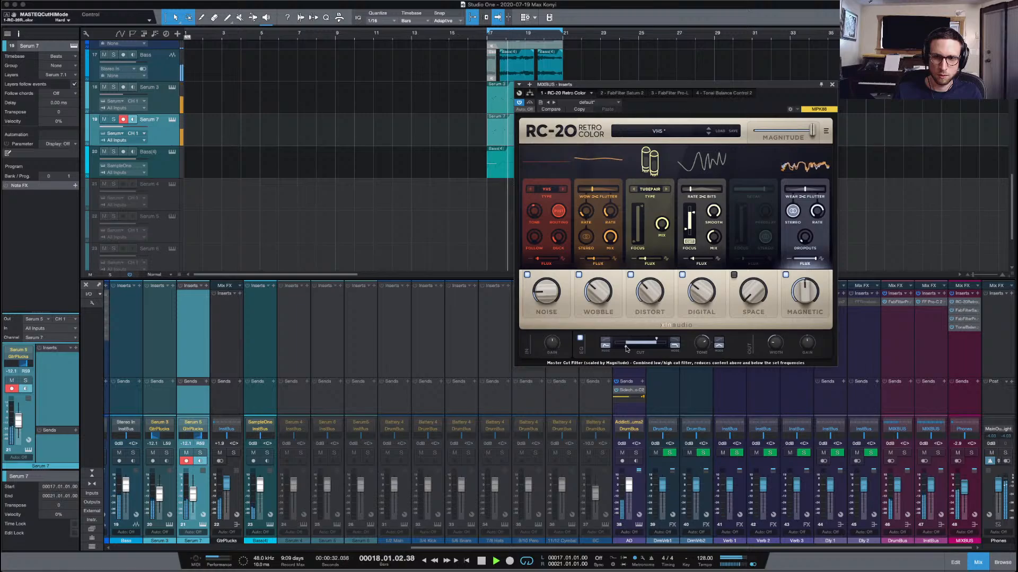
pyautogui.moveTo(626, 348); pyautogui.dragTo(632, 348)
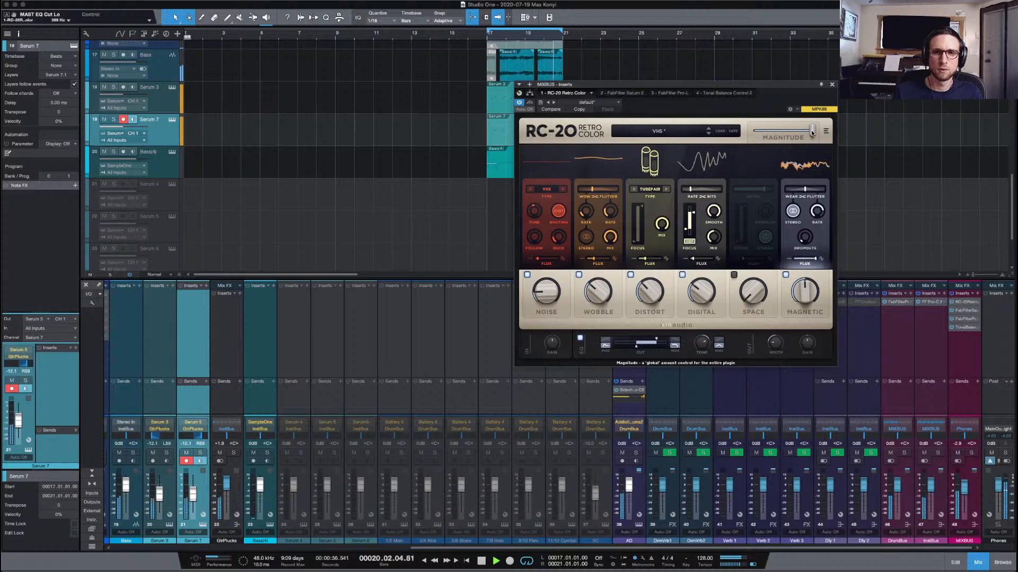
pyautogui.moveTo(810, 132); pyautogui.dragTo(748, 133)
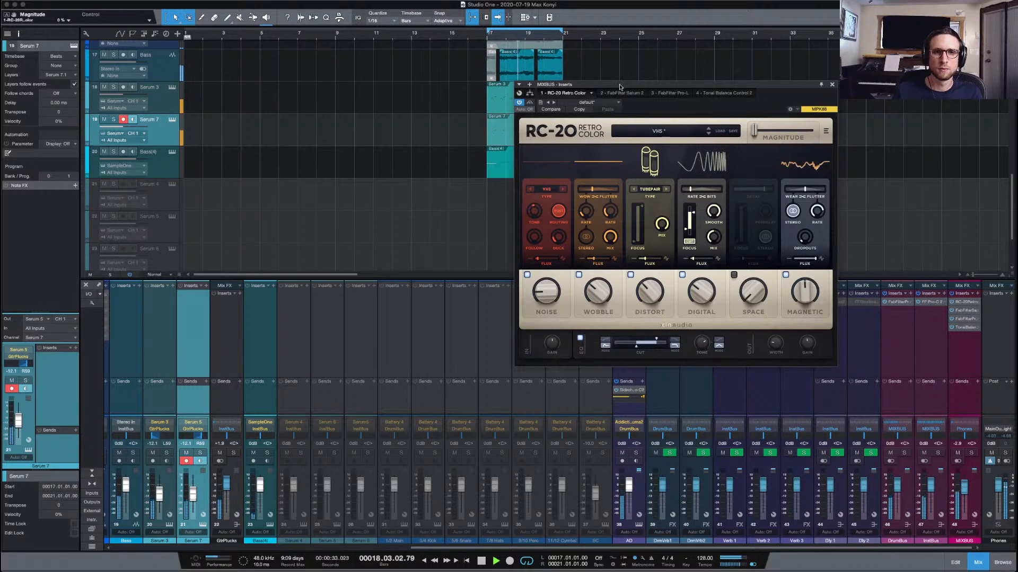
# Replay the transition into the bar 17 drop and raise the RC-20 Magnitude to 100%
pyautogui.moveTo(620, 87); pyautogui.dragTo(681, 77)
pyautogui.scroll(5, 468, 93)
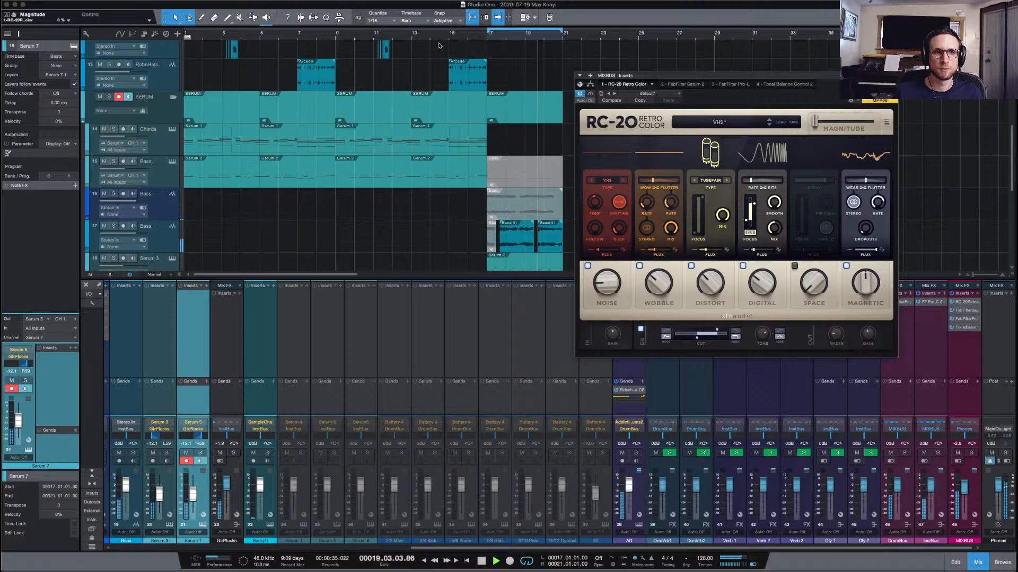
pyautogui.press('space')
pyautogui.press('space')
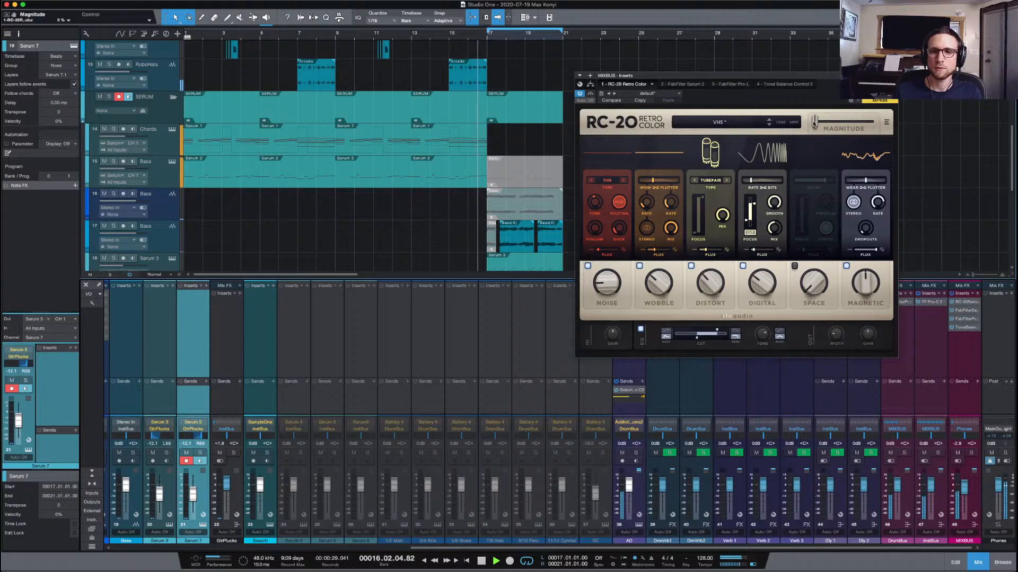
pyautogui.moveTo(815, 123); pyautogui.dragTo(874, 123)
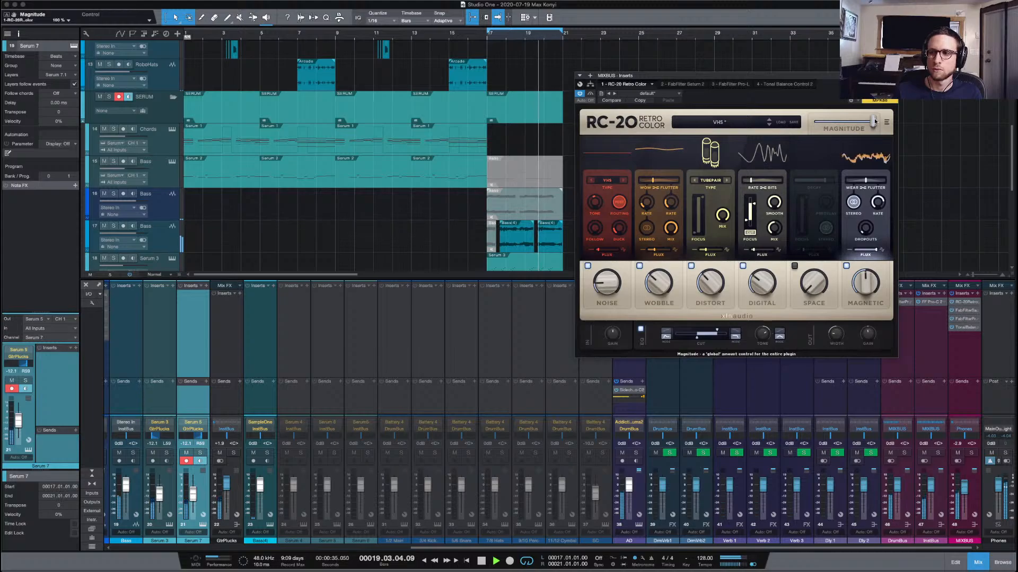
# Bring the RC-20 Magnitude back to 0% and duplicate the drop events of bars 17–21 on all tracks to bar 21
pyautogui.moveTo(875, 122); pyautogui.dragTo(815, 121)
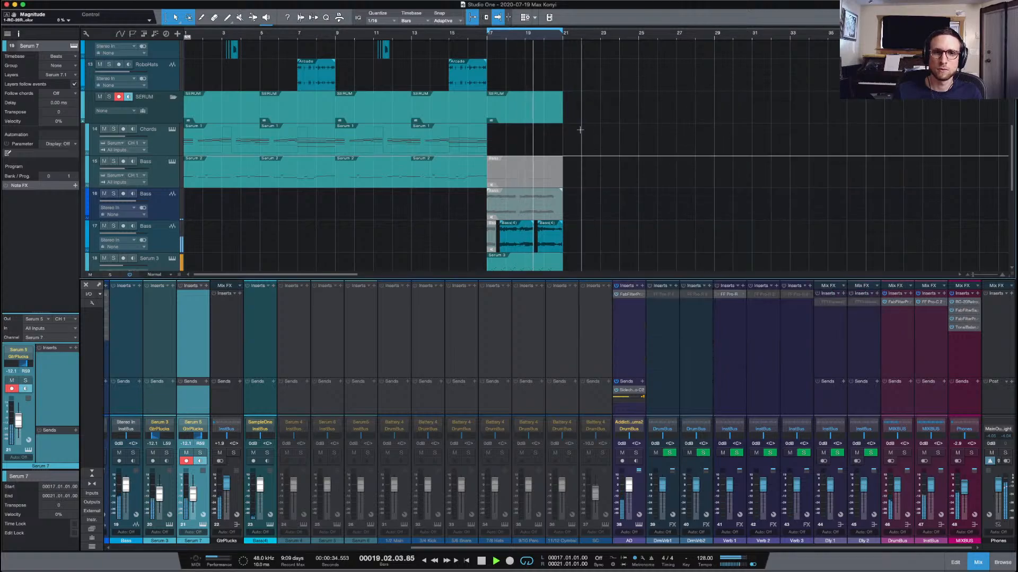
pyautogui.scroll(-8, 606, 136)
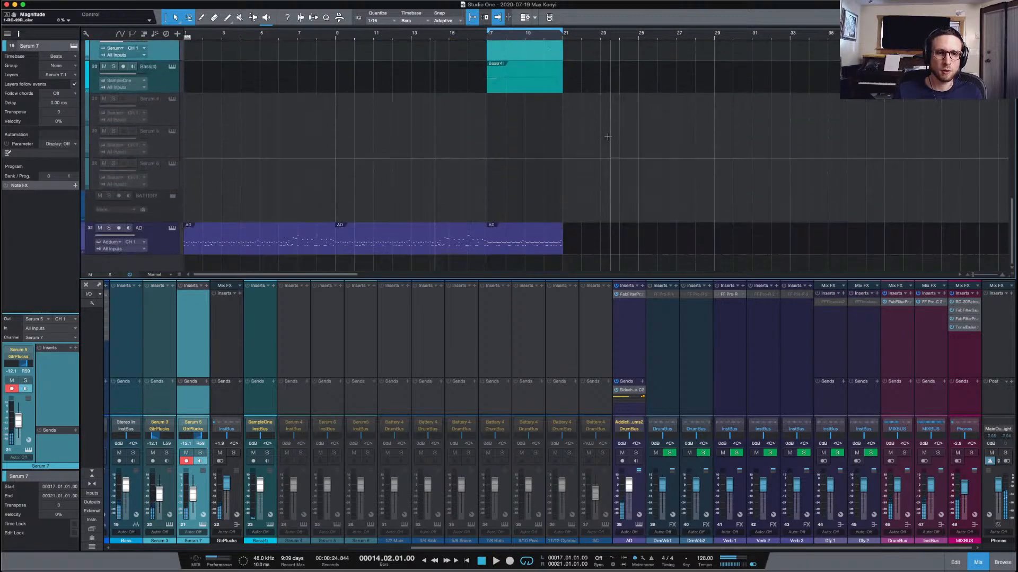
pyautogui.moveTo(571, 226); pyautogui.dragTo(487, 38)
pyautogui.press('d')
pyautogui.scroll(-4, 641, 143)
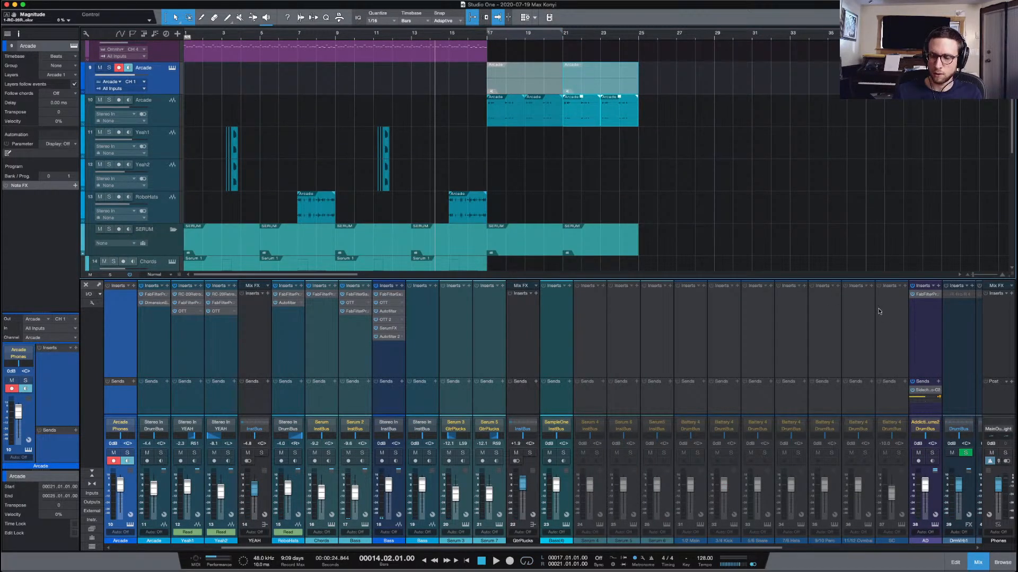
# Reopen RC-20 Retro Color on MIXBUS and set its output gain to about -3.9 dB during playback
pyautogui.hscroll(6, 879, 311)
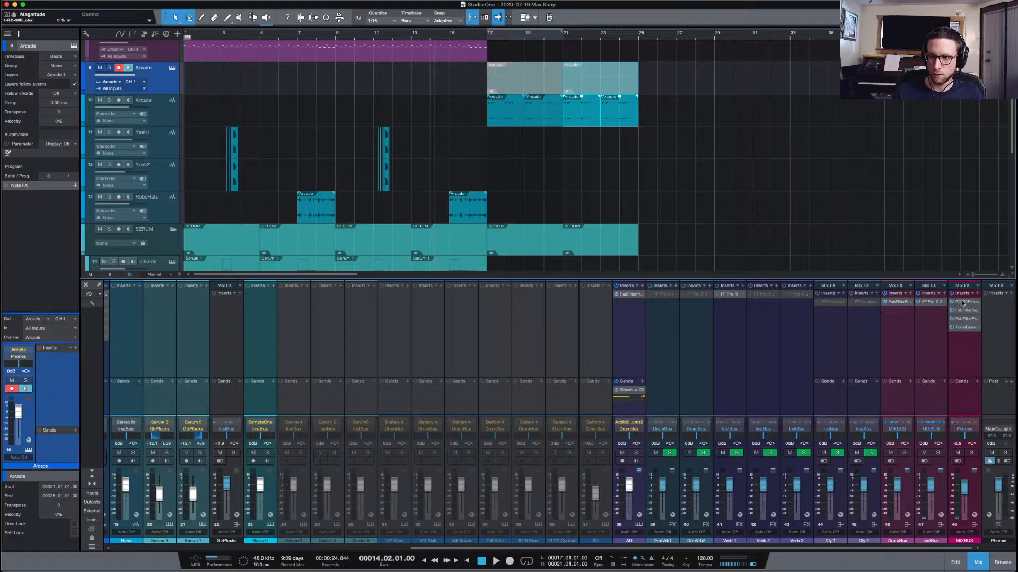
pyautogui.click(963, 302)
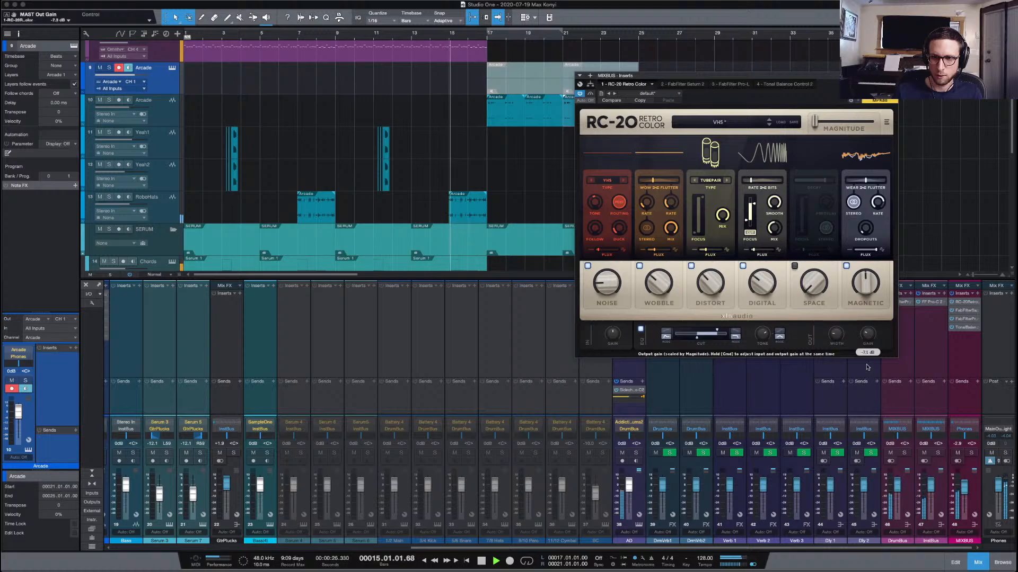
pyautogui.moveTo(867, 349); pyautogui.dragTo(866, 358)
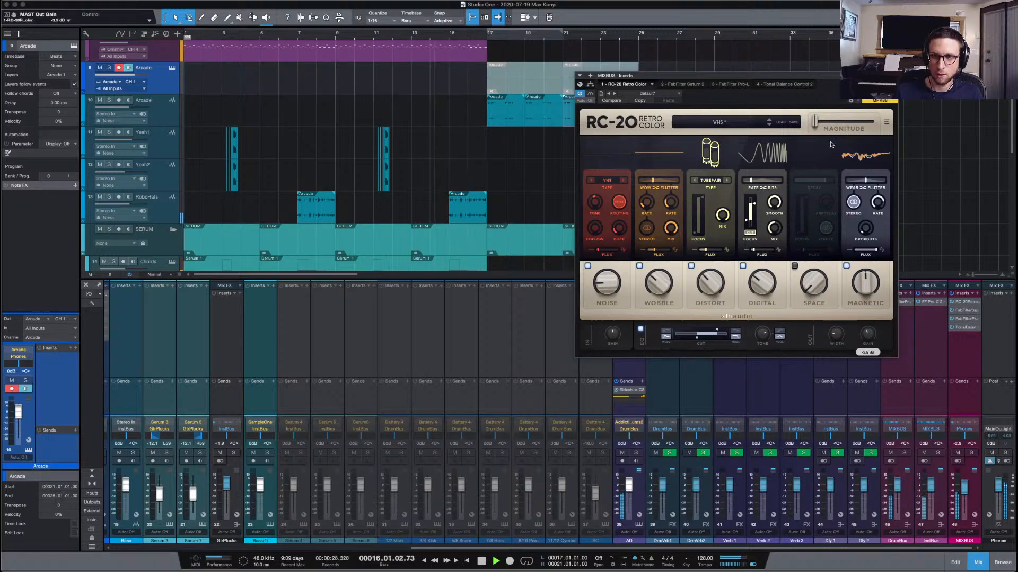
# Record RC-20 Magnitude automation in Write mode from 0% up to 100% and back down, and switch the plug-in's automation to Read
pyautogui.click(587, 100)
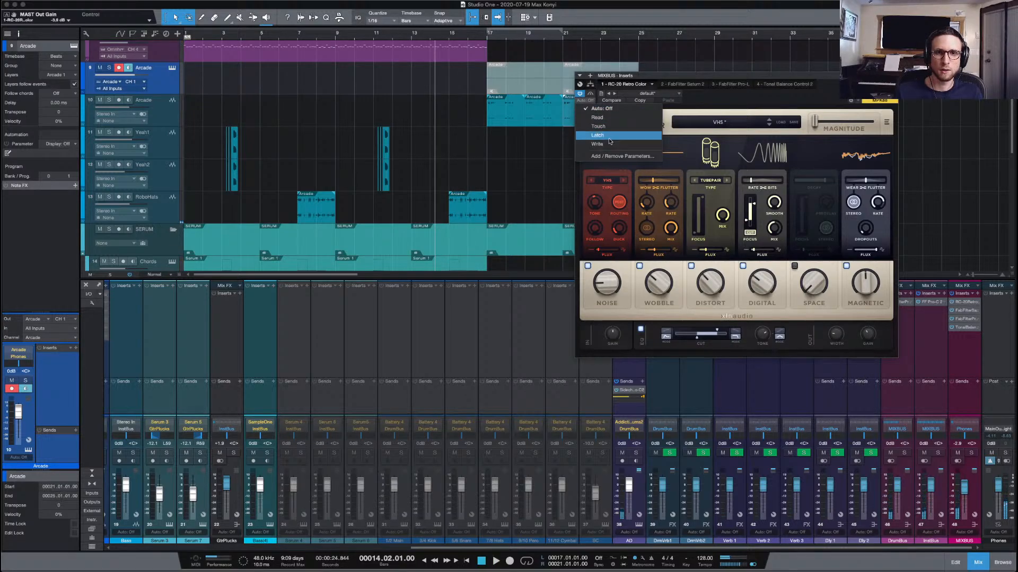
pyautogui.click(599, 157)
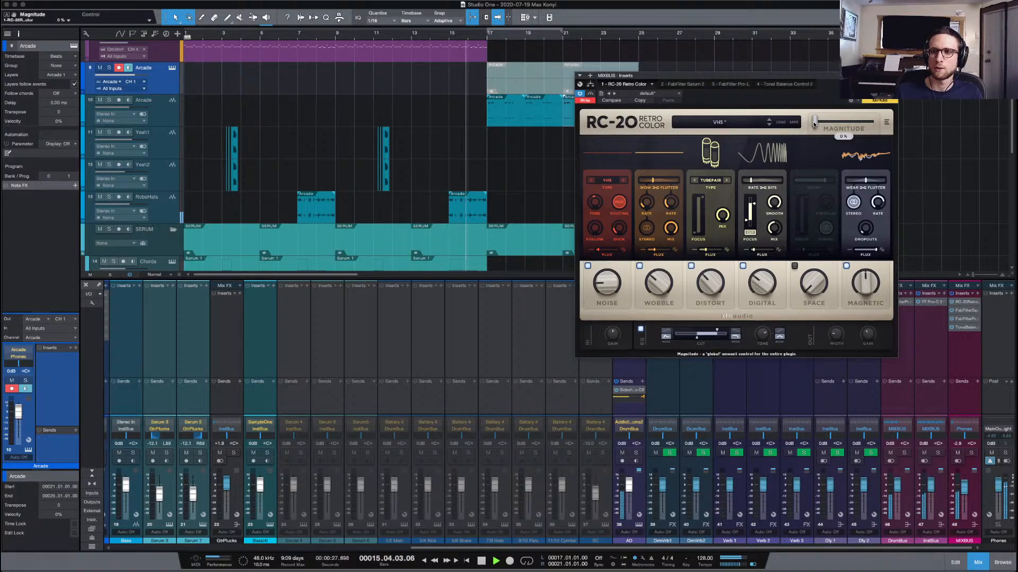
pyautogui.moveTo(814, 124); pyautogui.dragTo(895, 129)
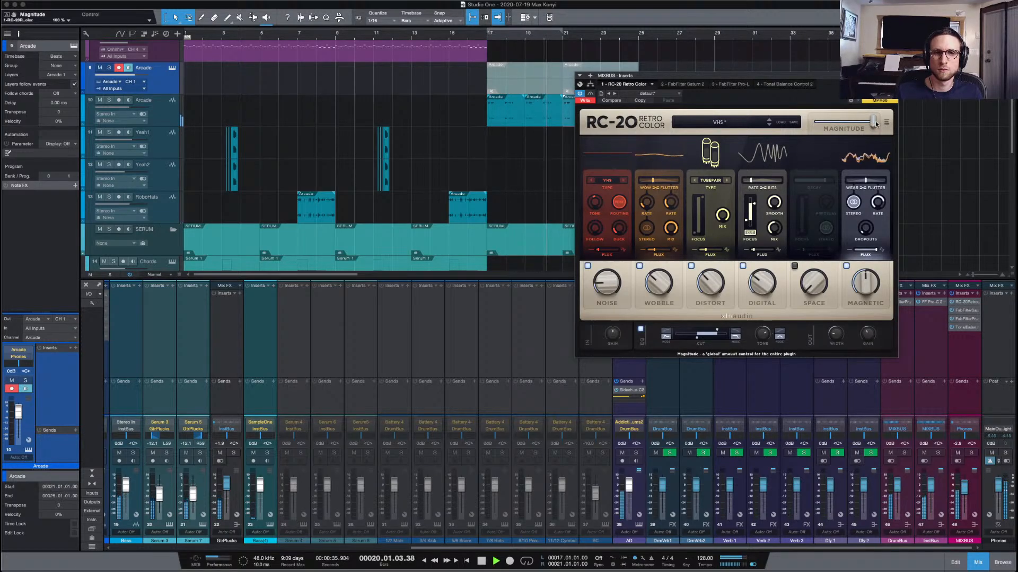
pyautogui.moveTo(875, 123); pyautogui.dragTo(803, 124)
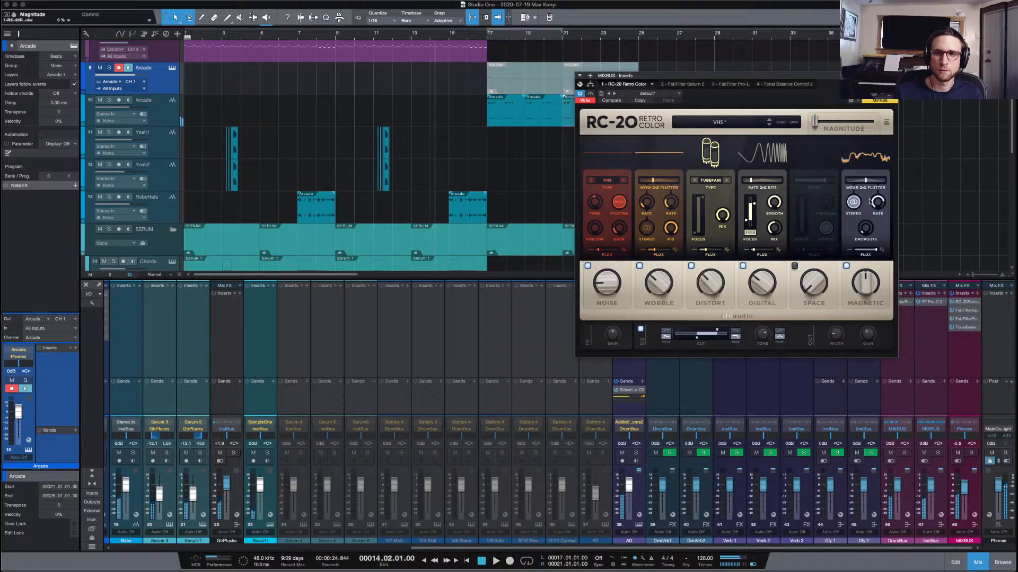
pyautogui.click(583, 101)
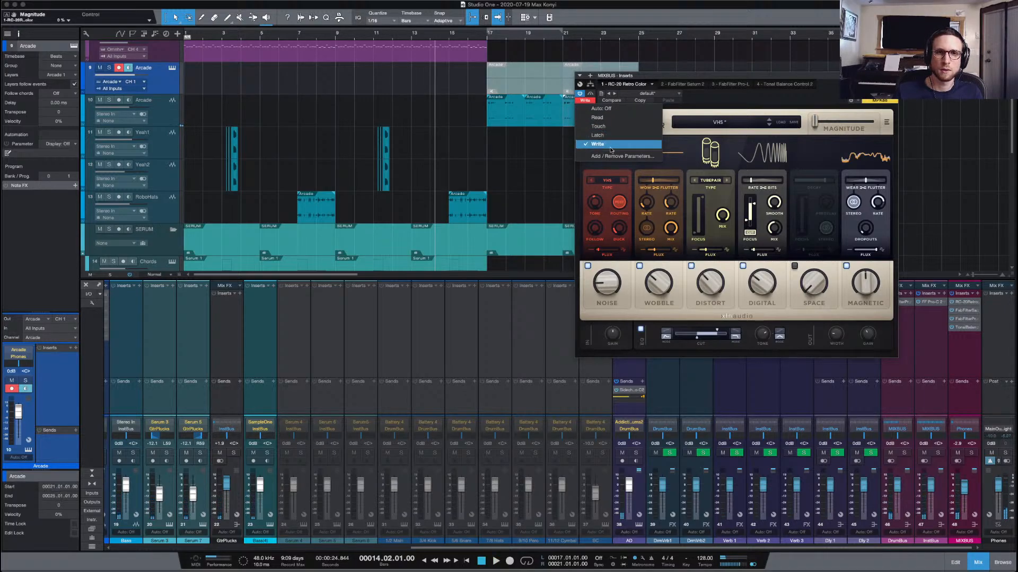
pyautogui.click(609, 115)
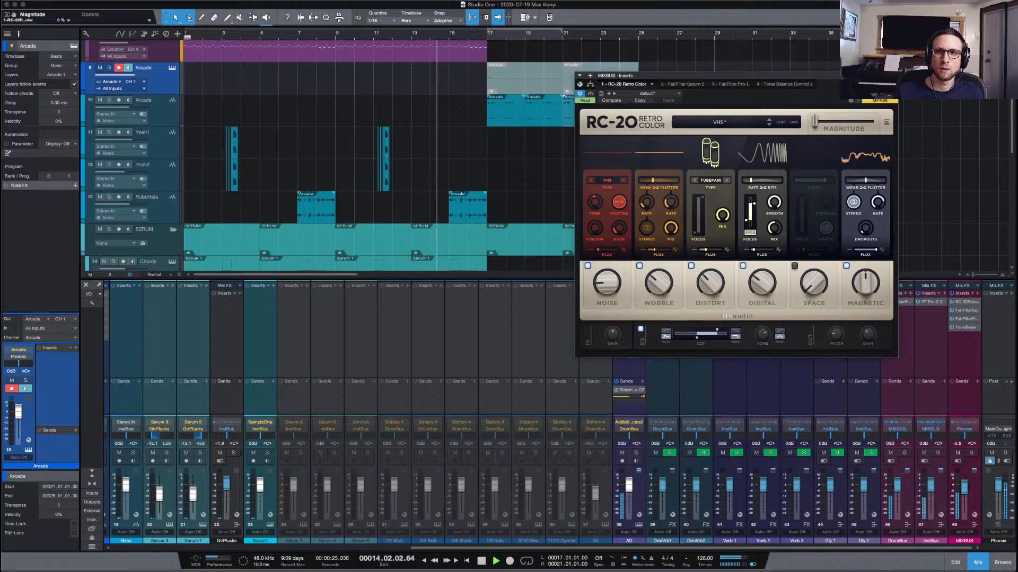
# Close RC-20, play from bar 14 towards the drop and review the duplicated events across the tracks
pyautogui.press('Escape')
pyautogui.scroll(-2, 720, 108)
pyautogui.scroll(-8, 719, 108)
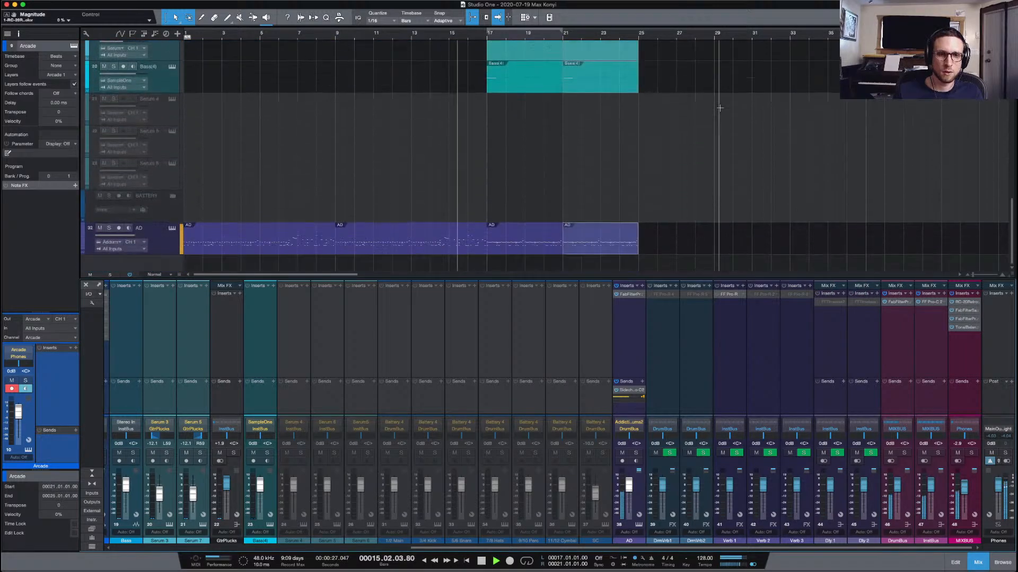
pyautogui.scroll(4, 717, 112)
pyautogui.scroll(7, 716, 112)
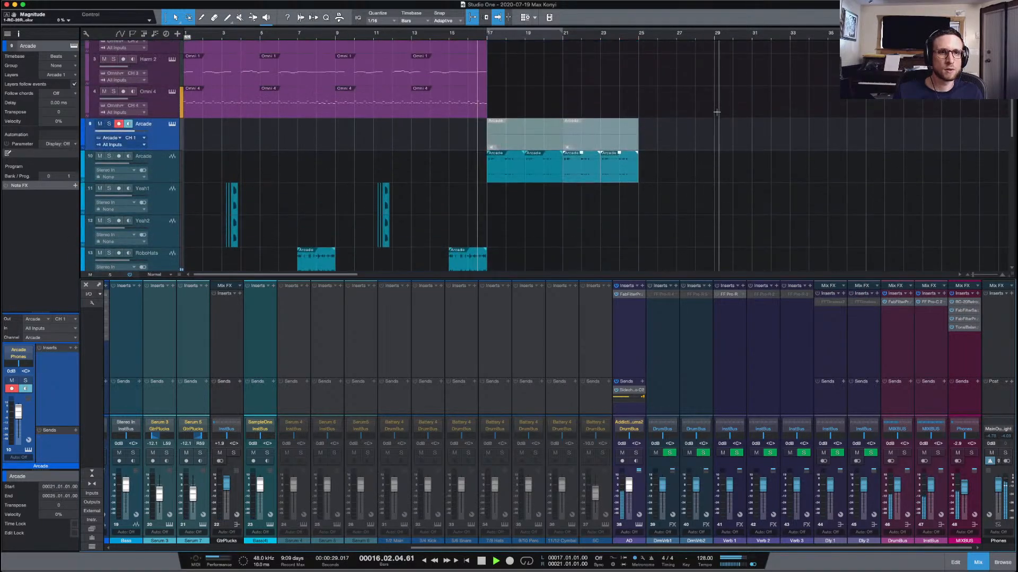
pyautogui.scroll(-2, 717, 112)
pyautogui.press('space')
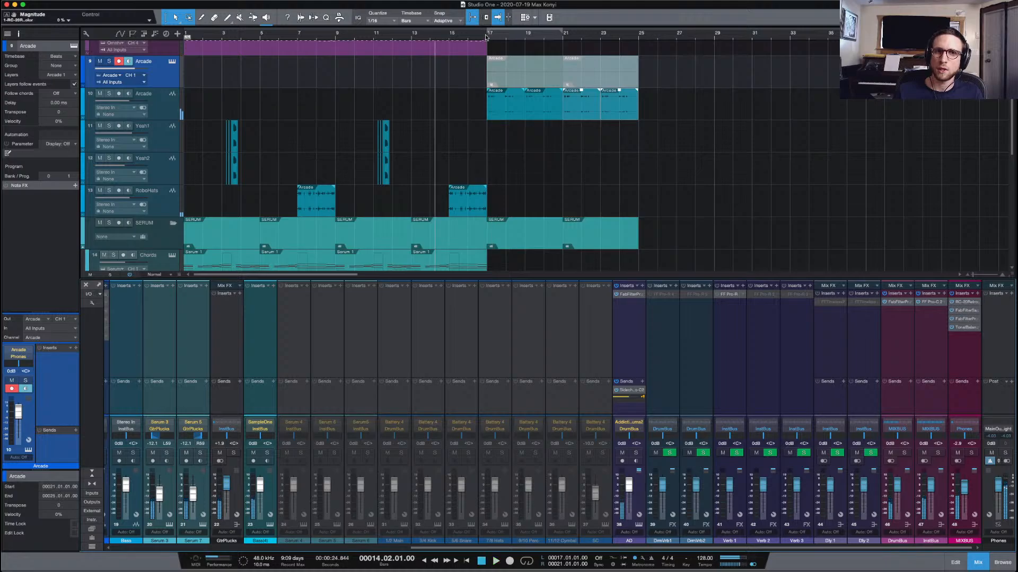
# Look for an automation option for Magnitude in the options of the MIXBUS channel, its RC-20 insert and the plug-in itself
pyautogui.click(931, 348)
pyautogui.click(960, 359)
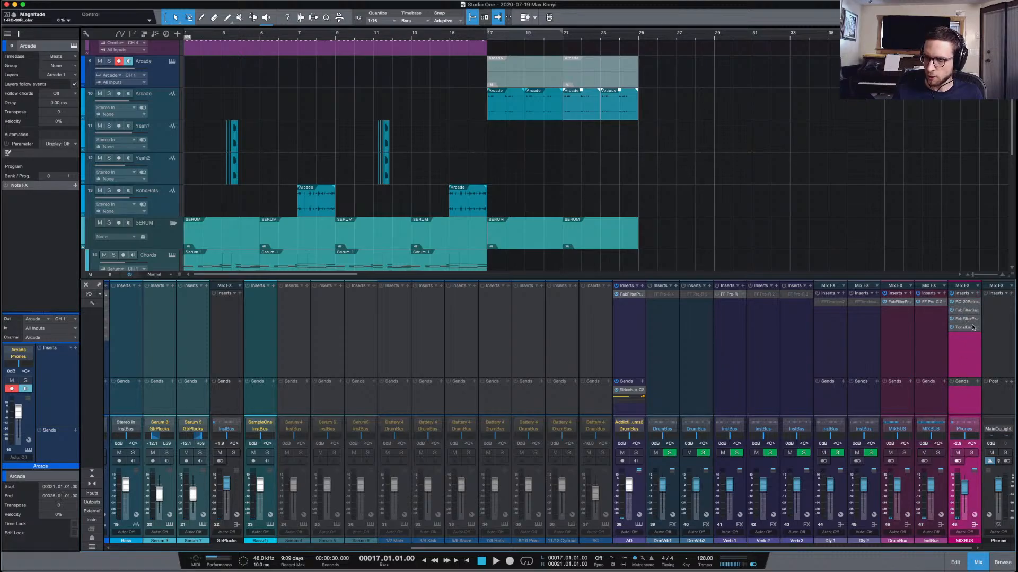
pyautogui.rightClick(965, 303)
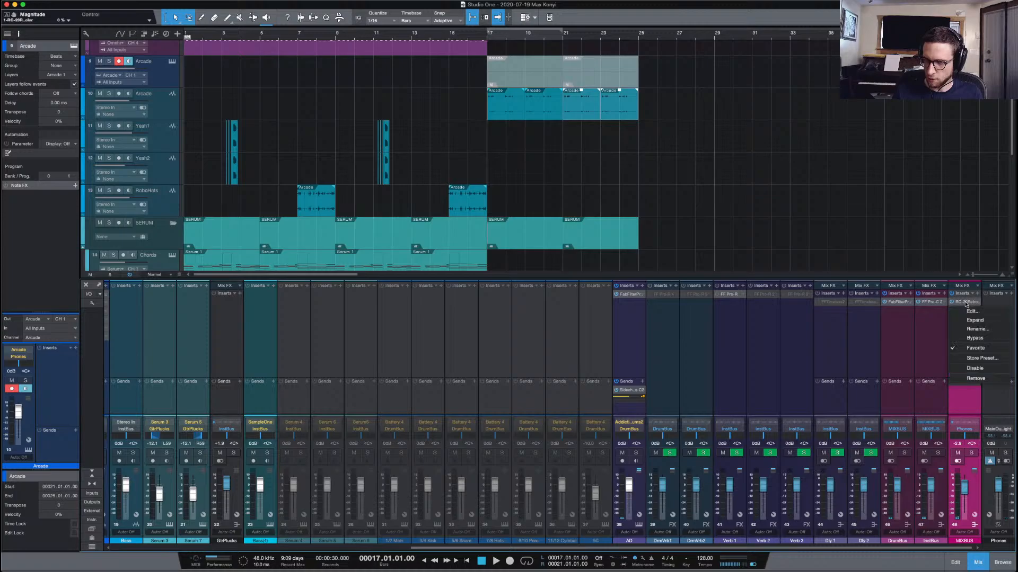
pyautogui.click(919, 330)
pyautogui.rightClick(965, 345)
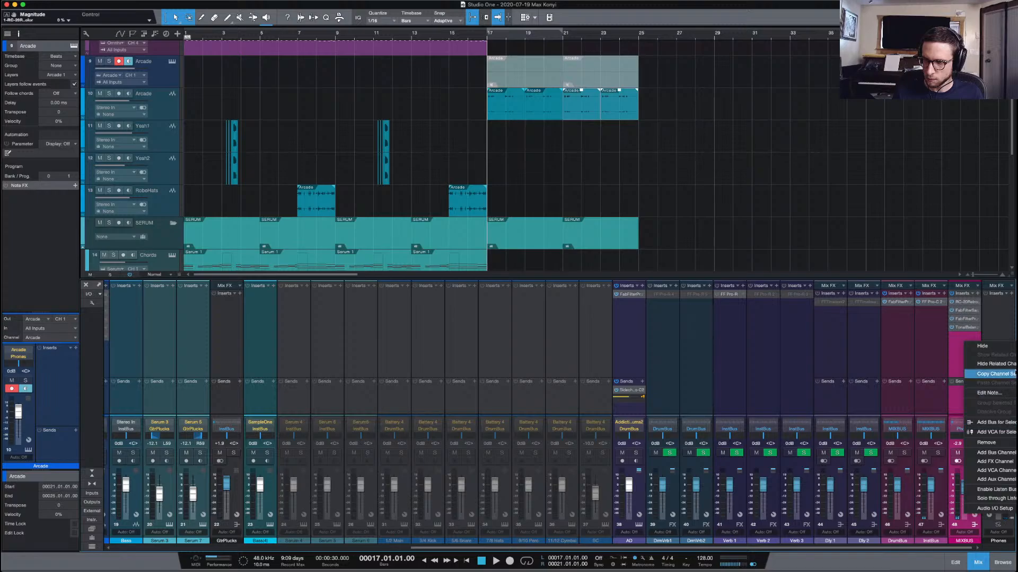
pyautogui.click(918, 330)
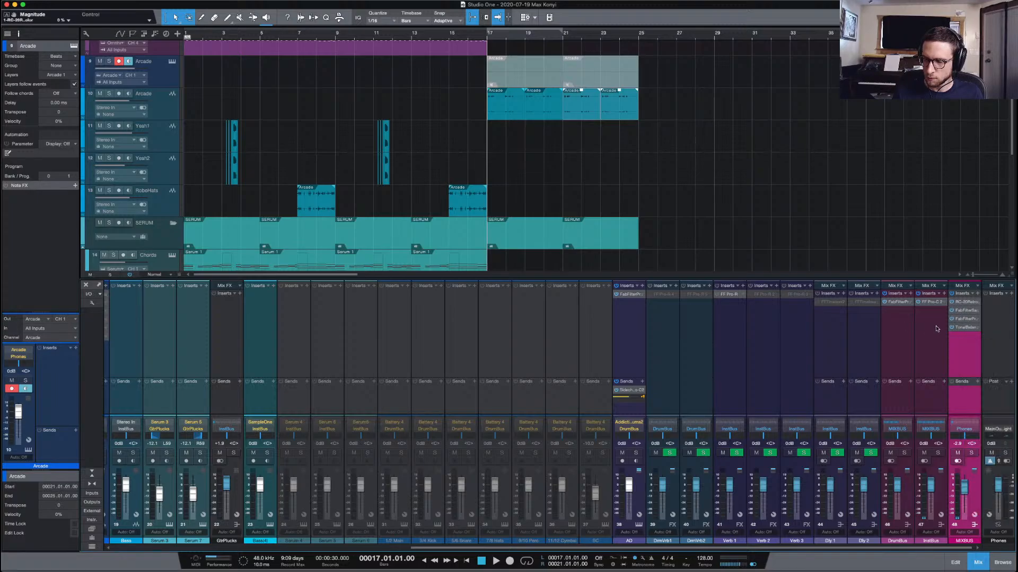
pyautogui.click(963, 303)
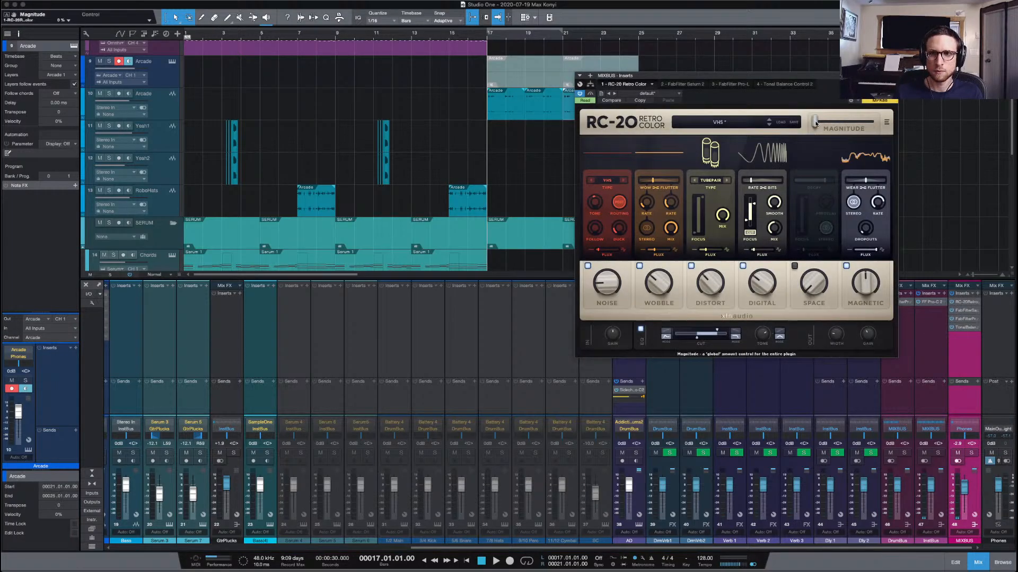
pyautogui.click(887, 123)
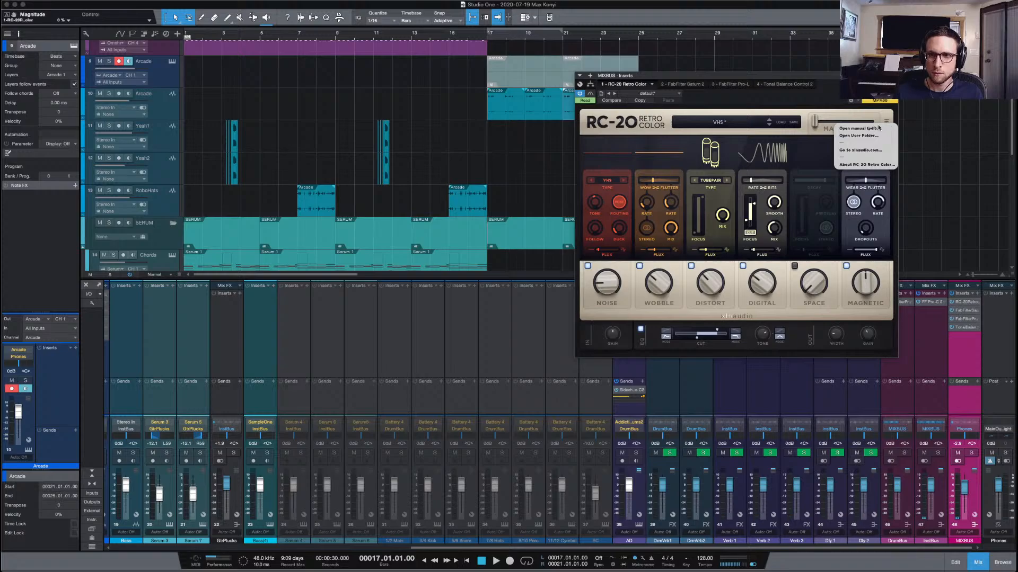
pyautogui.click(662, 133)
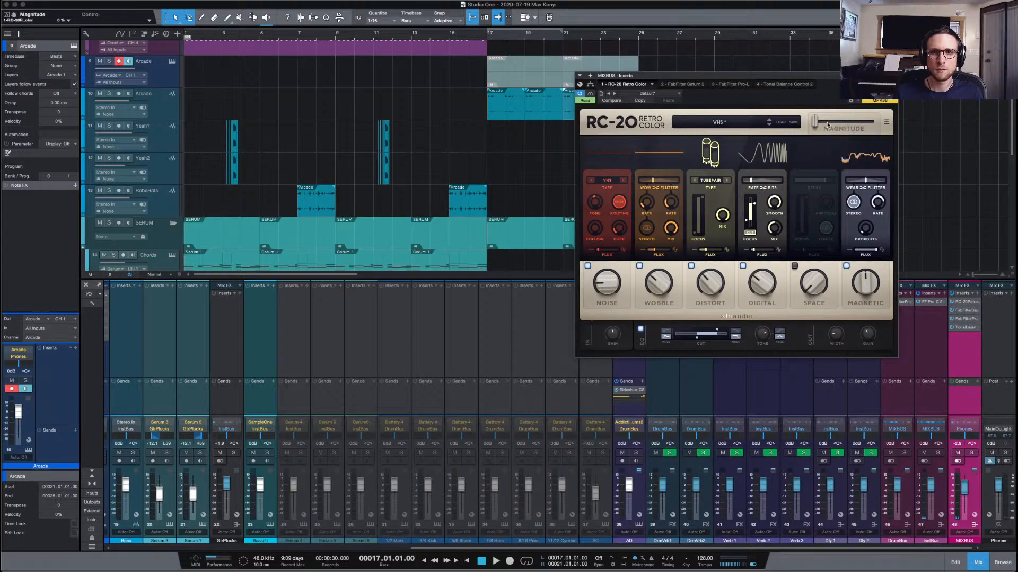
# Try recording a Magnitude move to 100% and back to 0% at bar 17 in Touch mode, return to Read and close RC-20
pyautogui.click(587, 103)
pyautogui.click(594, 127)
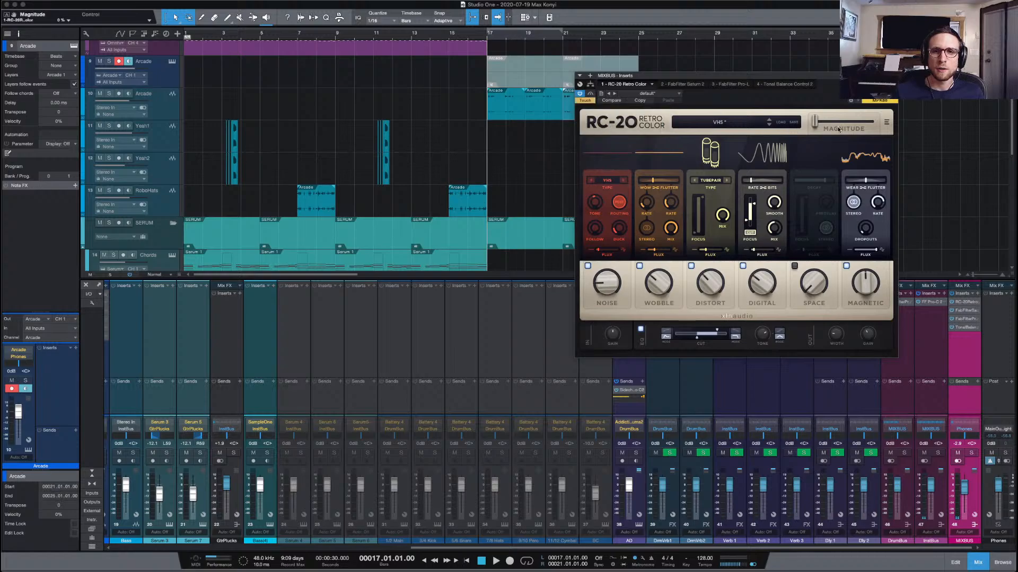
pyautogui.press('space')
pyautogui.moveTo(815, 125); pyautogui.dragTo(866, 126)
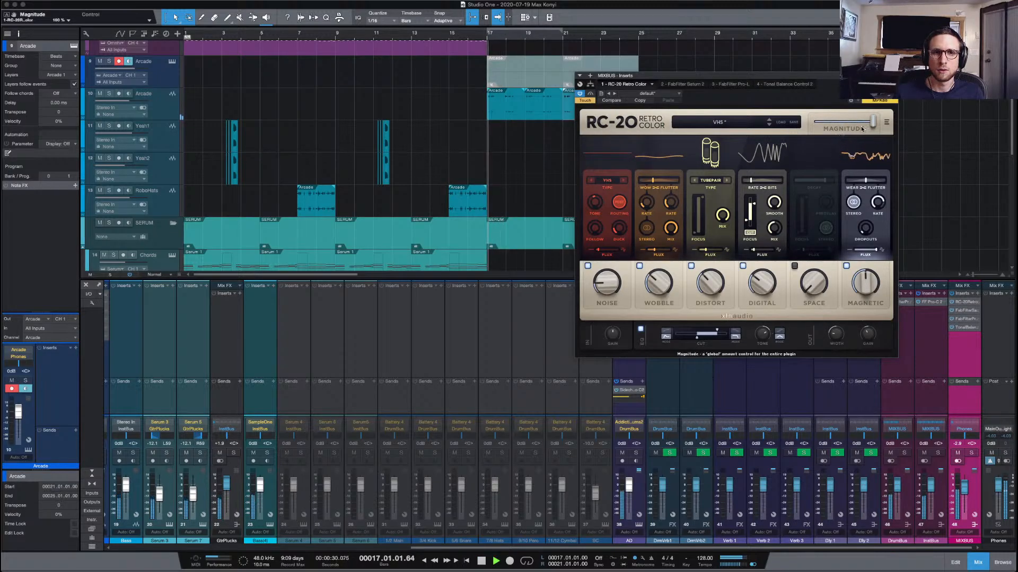
pyautogui.press('space')
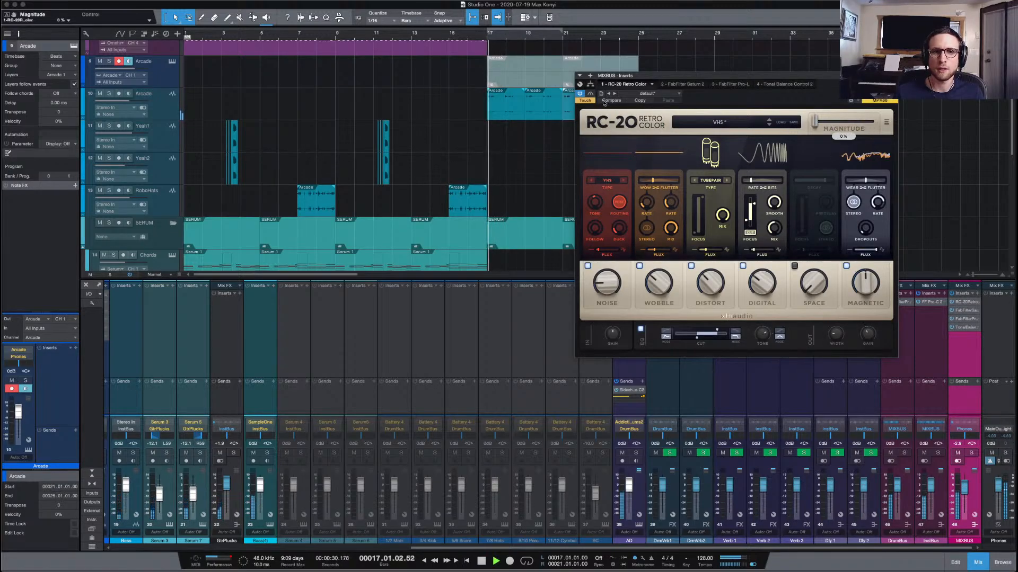
pyautogui.click(586, 101)
pyautogui.click(596, 117)
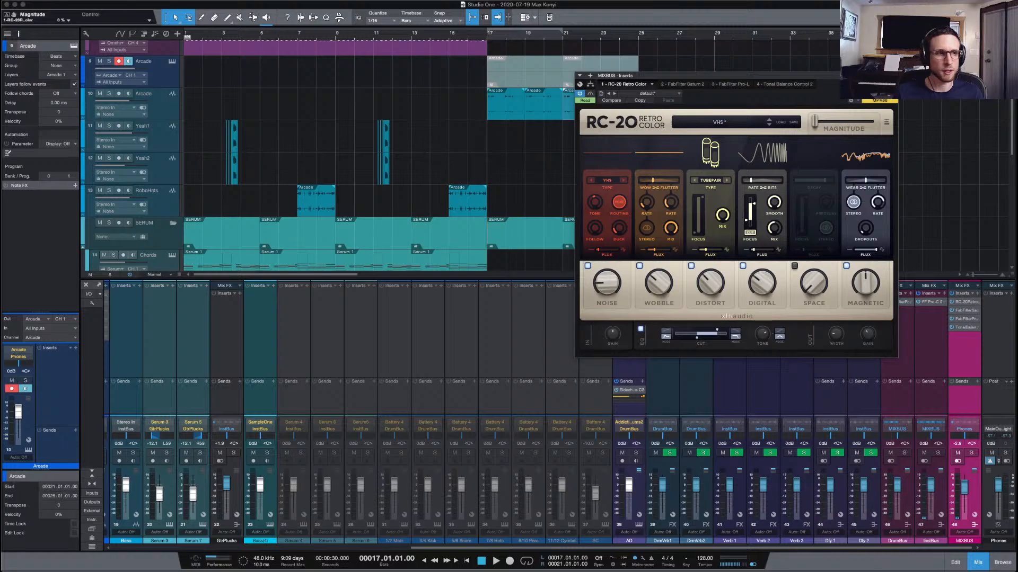
pyautogui.click(892, 76)
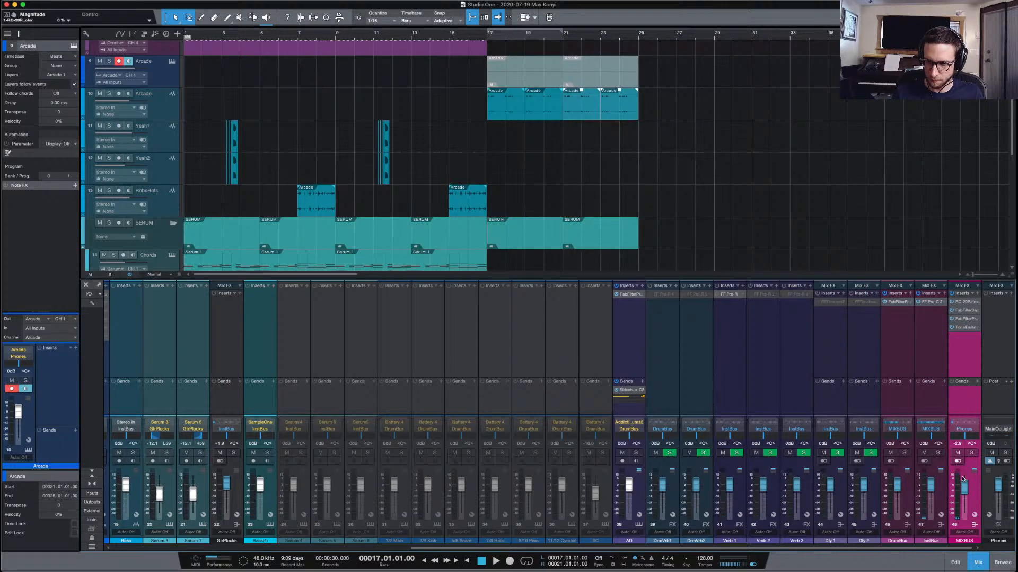
# Show the MIXBUS Pan automation as a track in the arrangement
pyautogui.rightClick(970, 439)
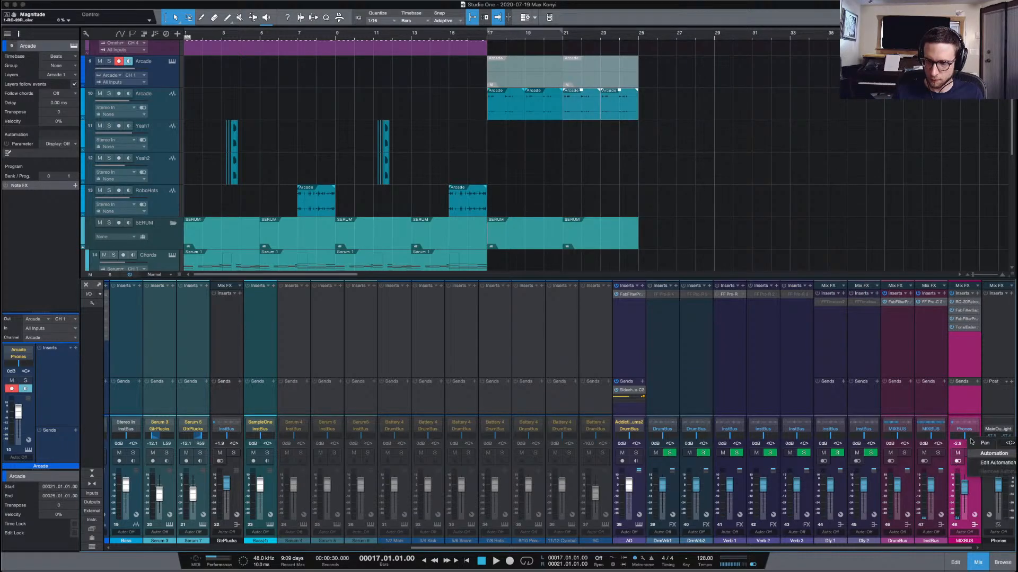
pyautogui.click(983, 463)
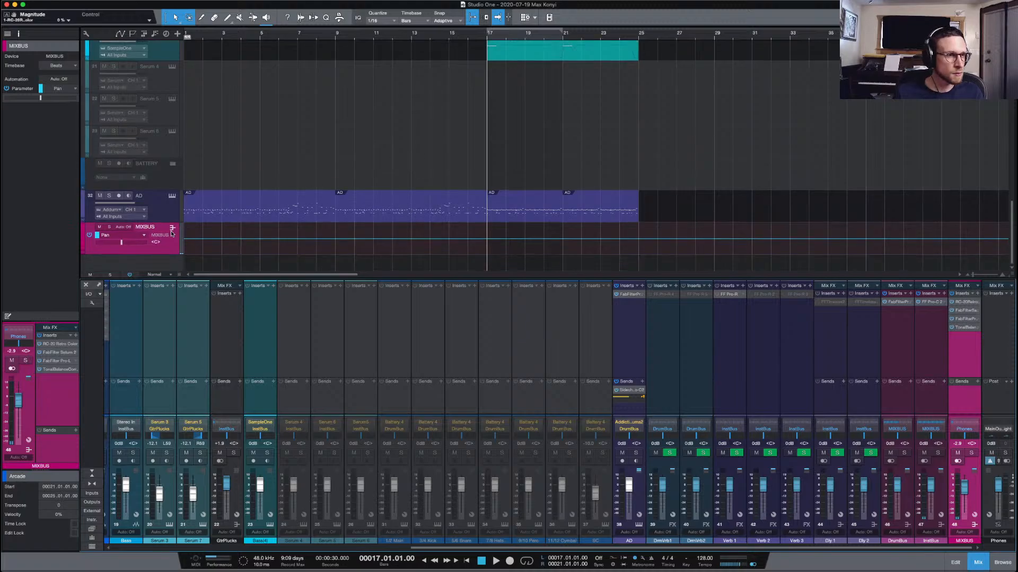
# Add the Magnitude parameter of the RC-20 Retro Color insert to the MIXBUS automation track
pyautogui.click(136, 235)
pyautogui.click(133, 264)
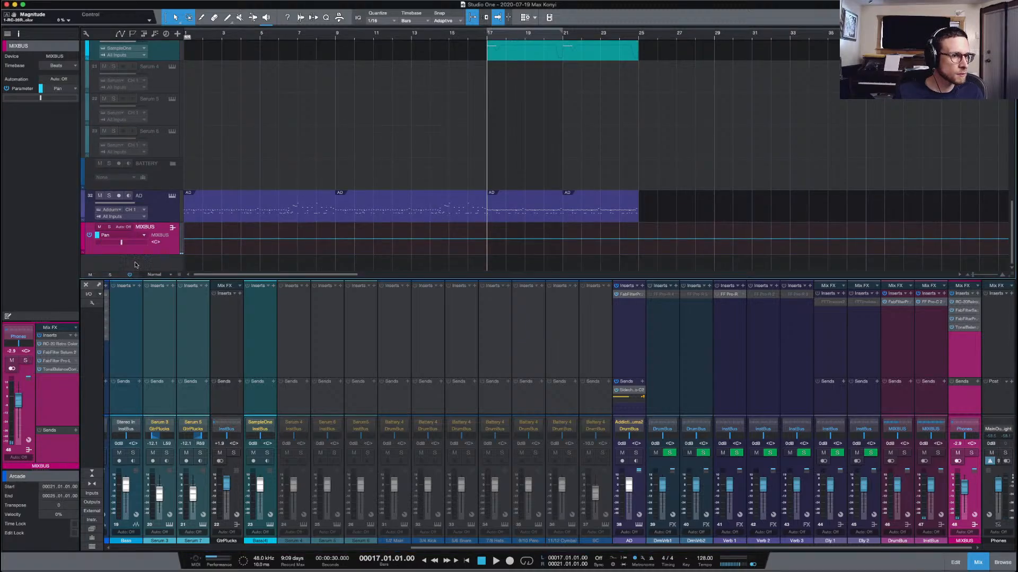
pyautogui.click(725, 144)
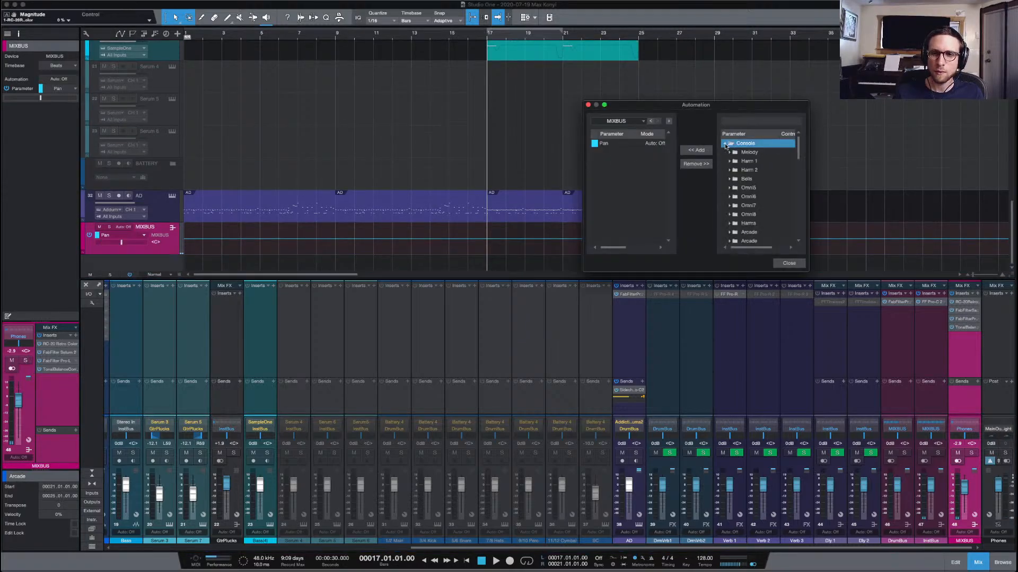
pyautogui.scroll(-10, 771, 176)
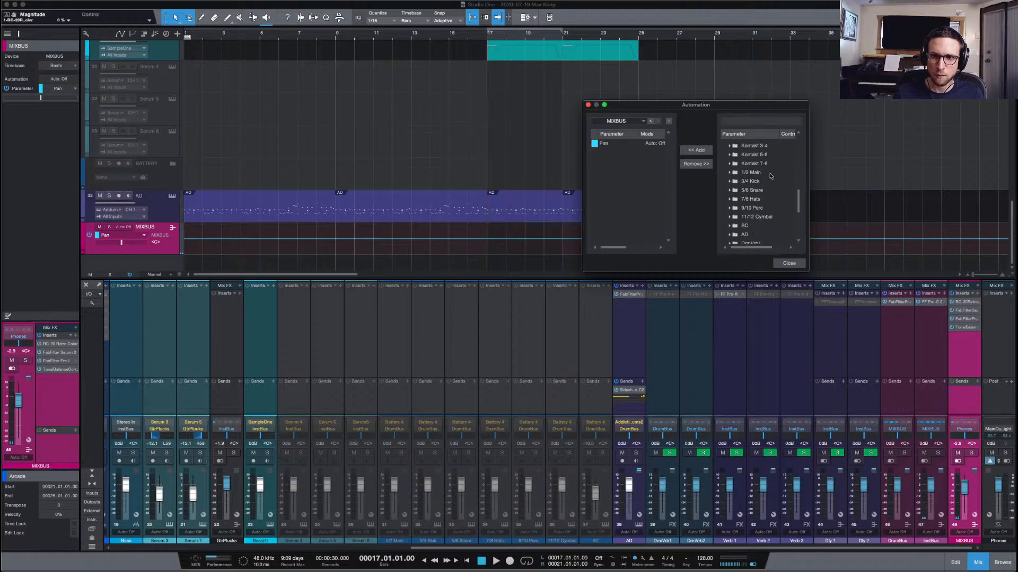
pyautogui.click(731, 214)
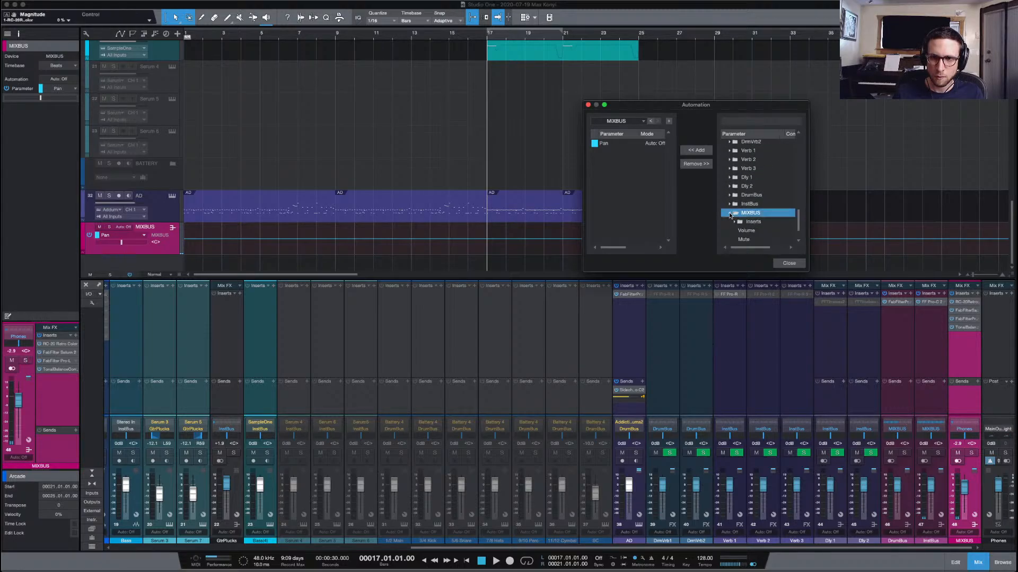
pyautogui.click(740, 205)
pyautogui.scroll(-1, 743, 207)
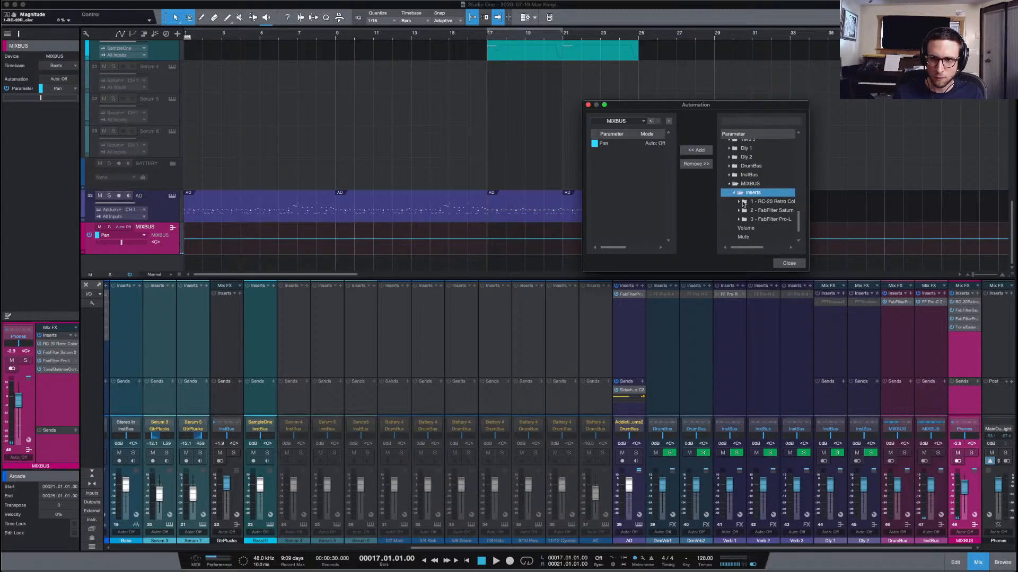
pyautogui.click(741, 203)
pyautogui.scroll(-2, 749, 206)
pyautogui.doubleClick(764, 202)
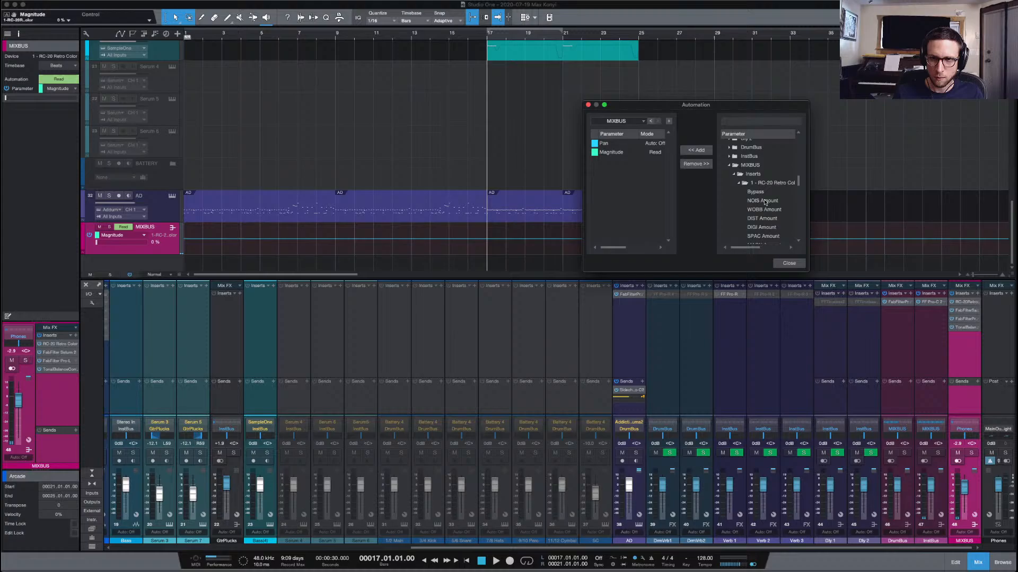
# Shape the MIXBUS Magnitude automation to rise from 0% at bar 16 to 100% at bar 17 and fall from bar 20 to 0% at bar 21
pyautogui.click(790, 264)
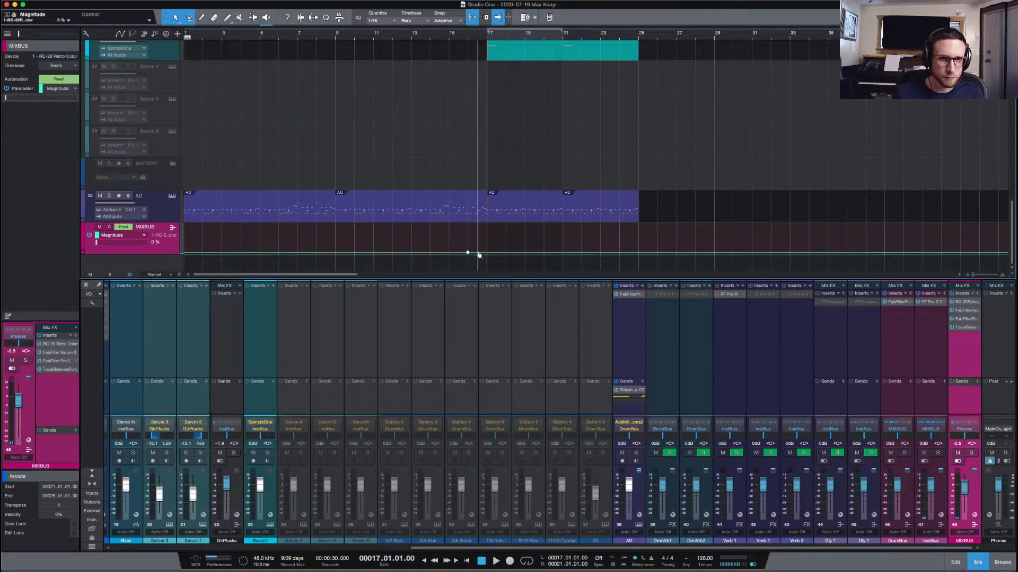
pyautogui.moveTo(468, 252); pyautogui.dragTo(469, 224)
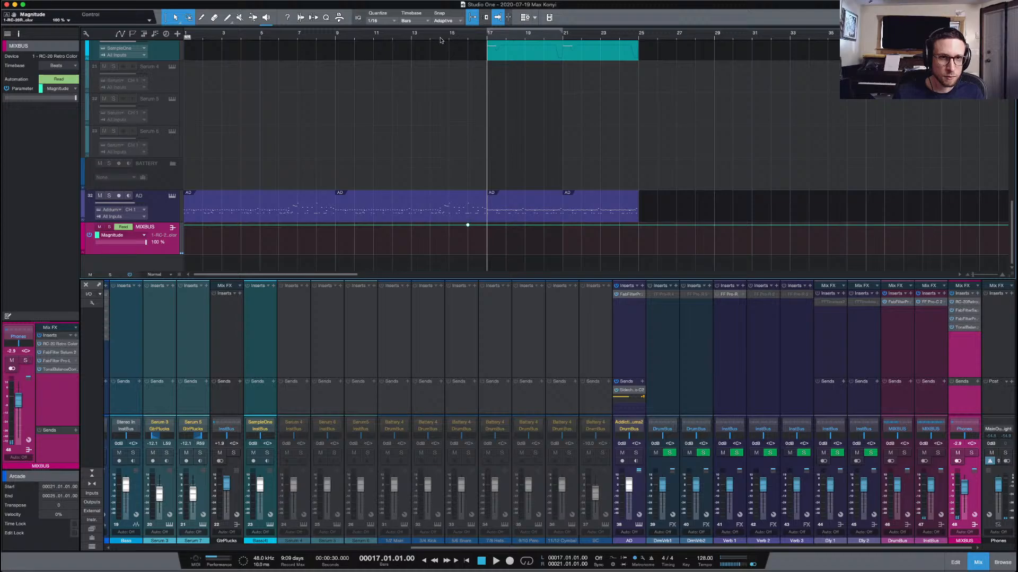
pyautogui.moveTo(468, 225)
pyautogui.mouseDown()
pyautogui.moveTo(472, 272)
pyautogui.moveTo(487, 220)
pyautogui.mouseUp()
pyautogui.click(486, 255)
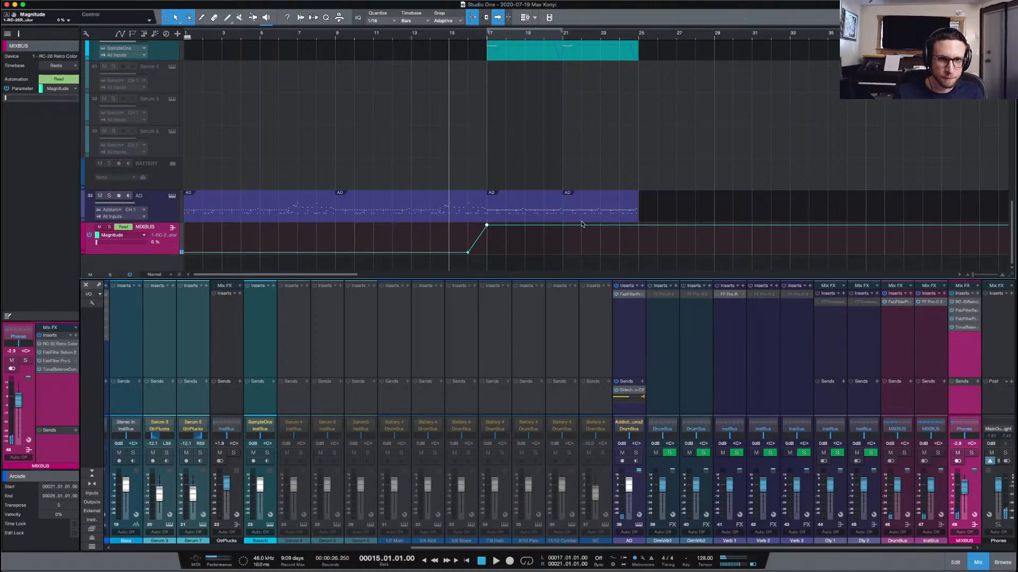
pyautogui.click(543, 226)
pyautogui.moveTo(563, 227); pyautogui.dragTo(563, 257)
# Curve both Magnitude ramps during playback, making the rise steepen toward bar 17 and the fall steepen toward bar 21
pyautogui.press('space')
pyautogui.click(477, 239)
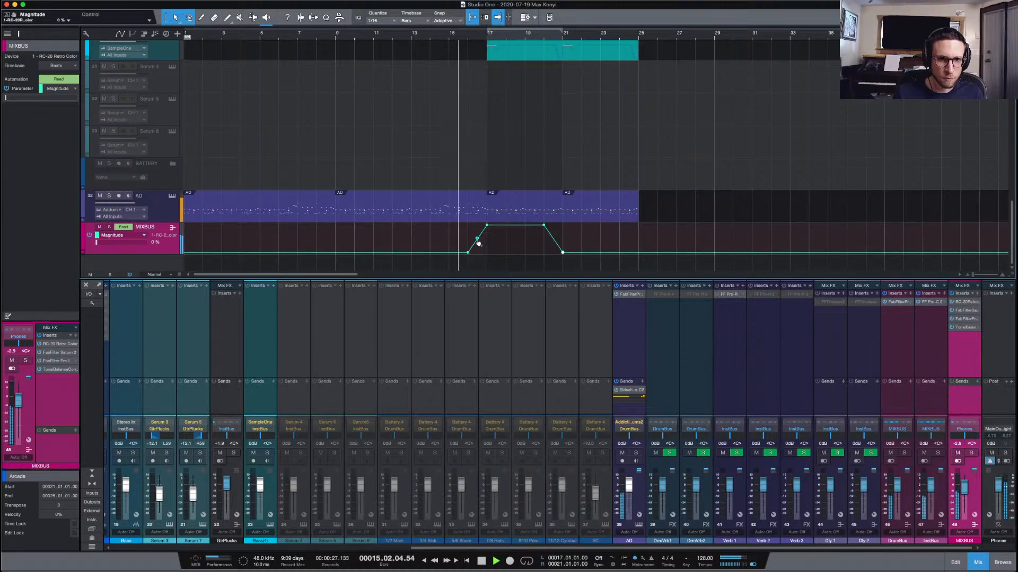
pyautogui.moveTo(478, 240); pyautogui.dragTo(481, 253)
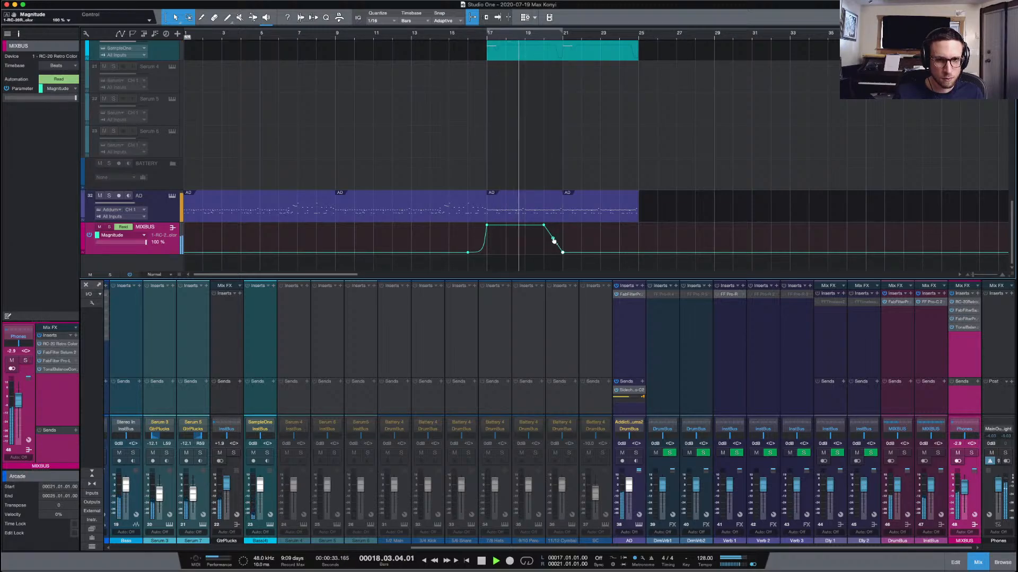
pyautogui.moveTo(554, 241); pyautogui.dragTo(555, 231)
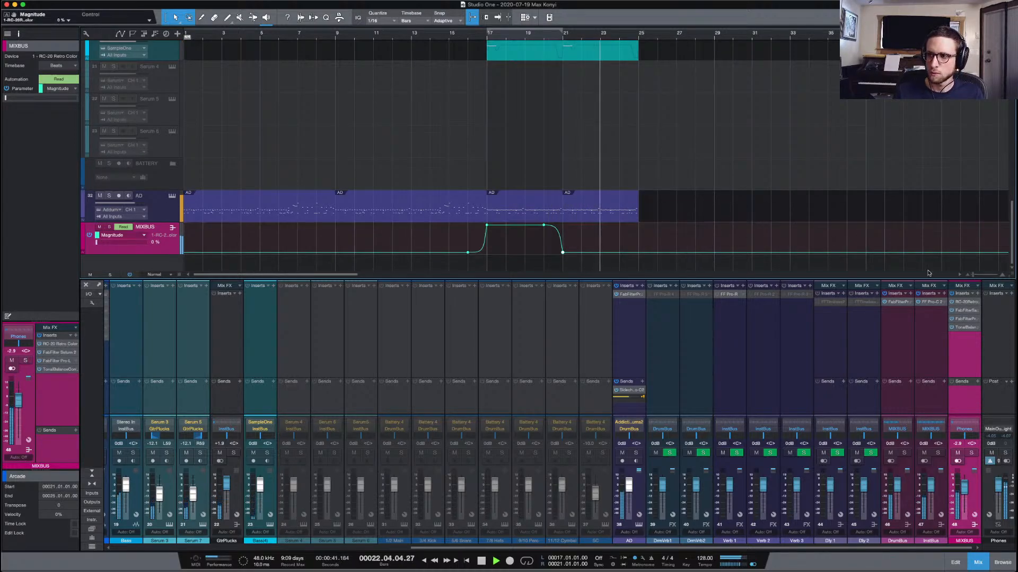
# Adjust the master output gain of the RC-20 on MIXBUS while playing the end of the drop, and close the plug-in
pyautogui.press('space')
pyautogui.press('space')
pyautogui.doubleClick(966, 302)
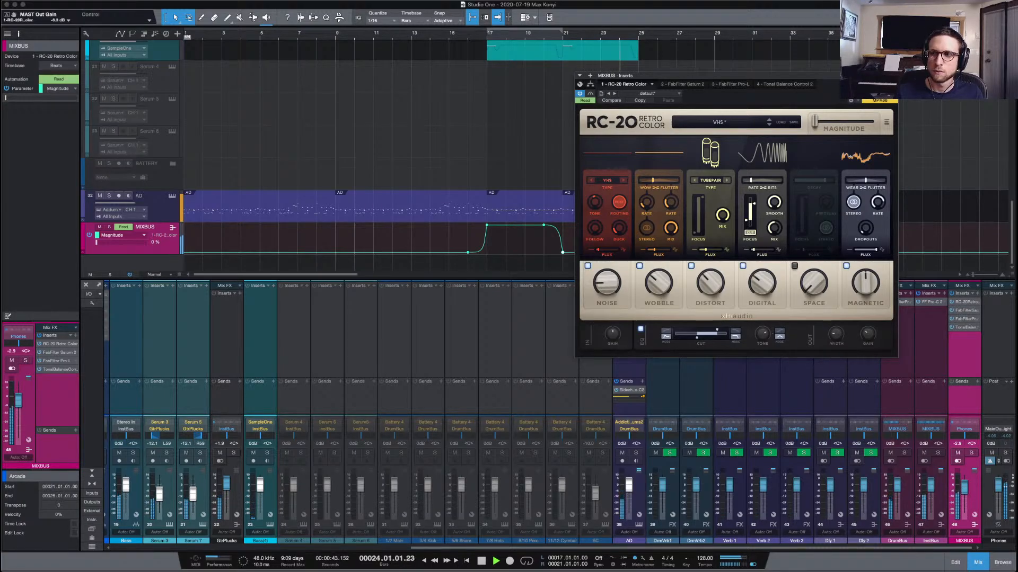
pyautogui.click(863, 101)
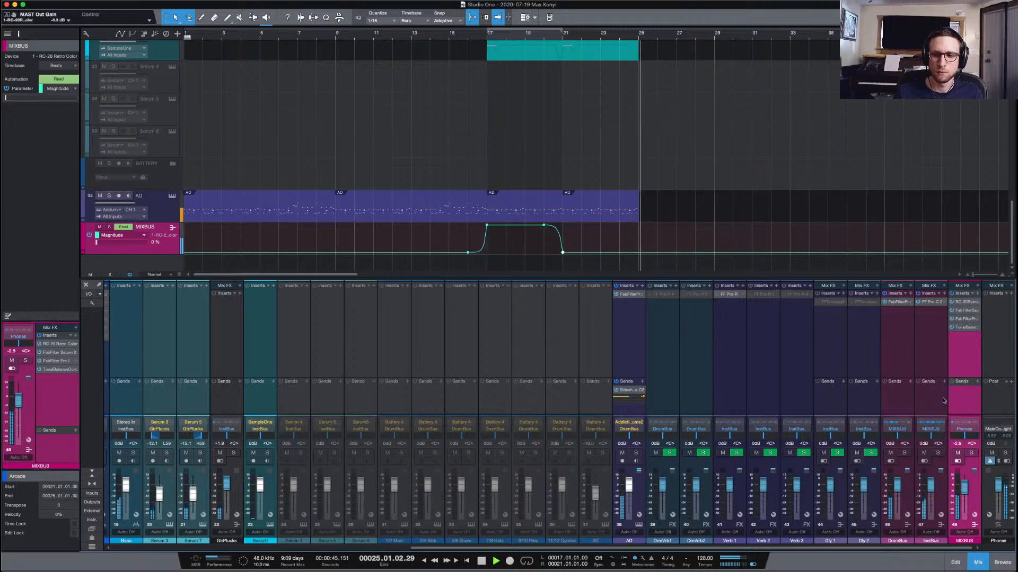
pyautogui.press('space')
# Hide the mixer and play the song from the beginning
pyautogui.press('F3')
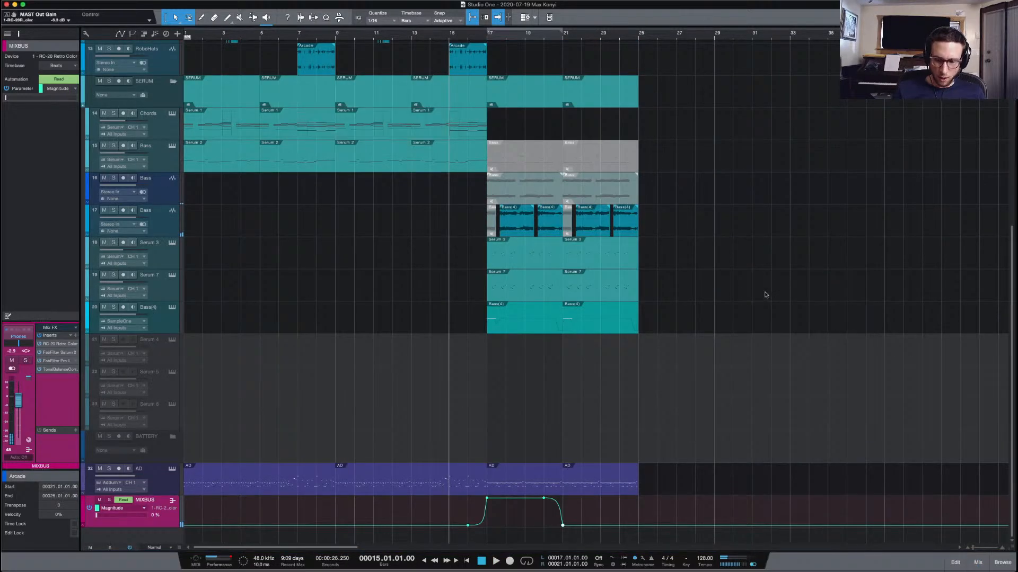
pyautogui.press('Home')
pyautogui.press('space')
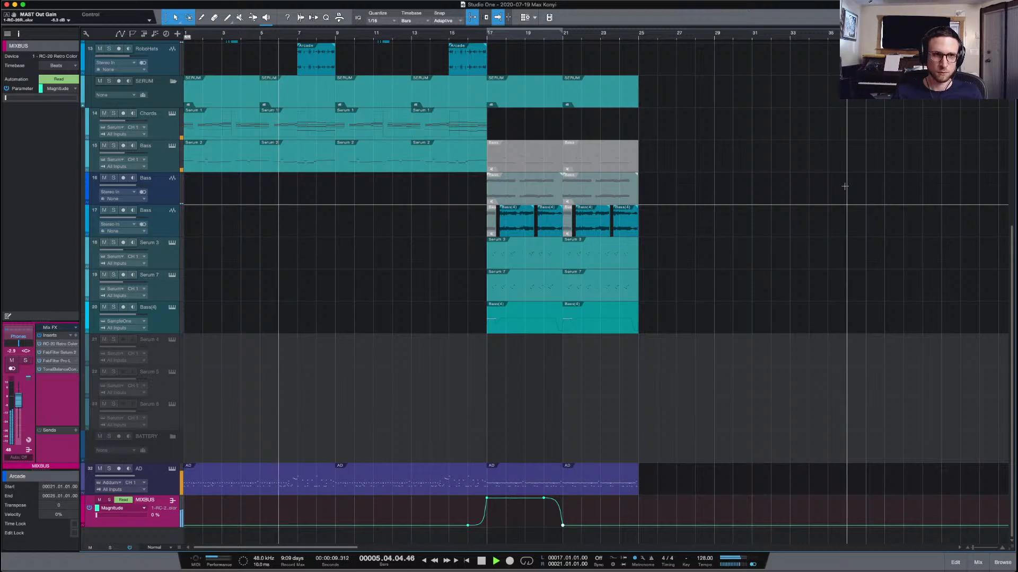
# Set the audio device block size to 1024 samples and play the arrangement through past the drop
pyautogui.press('super+comma')
pyautogui.click(265, 136)
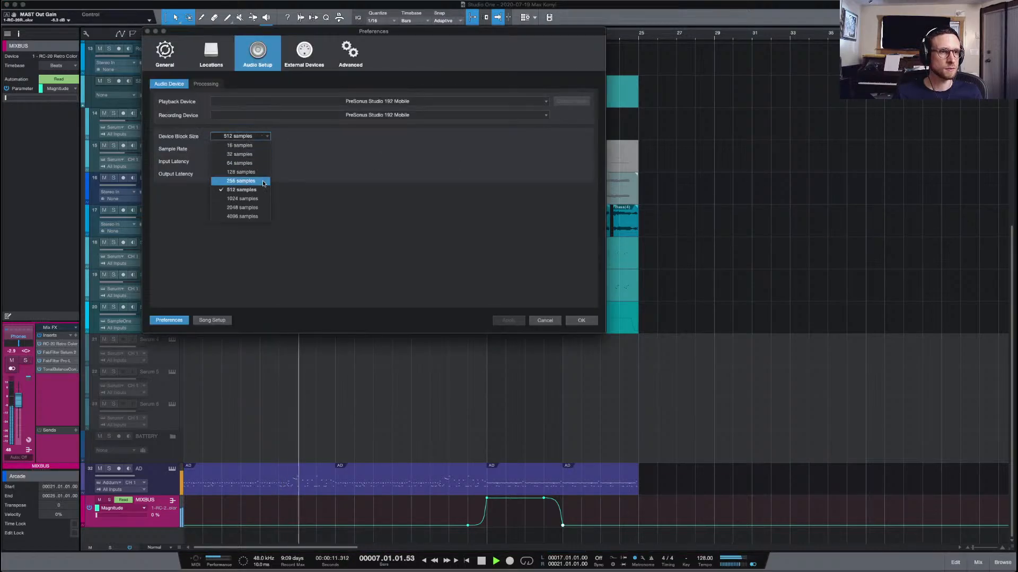
pyautogui.click(261, 199)
pyautogui.click(582, 321)
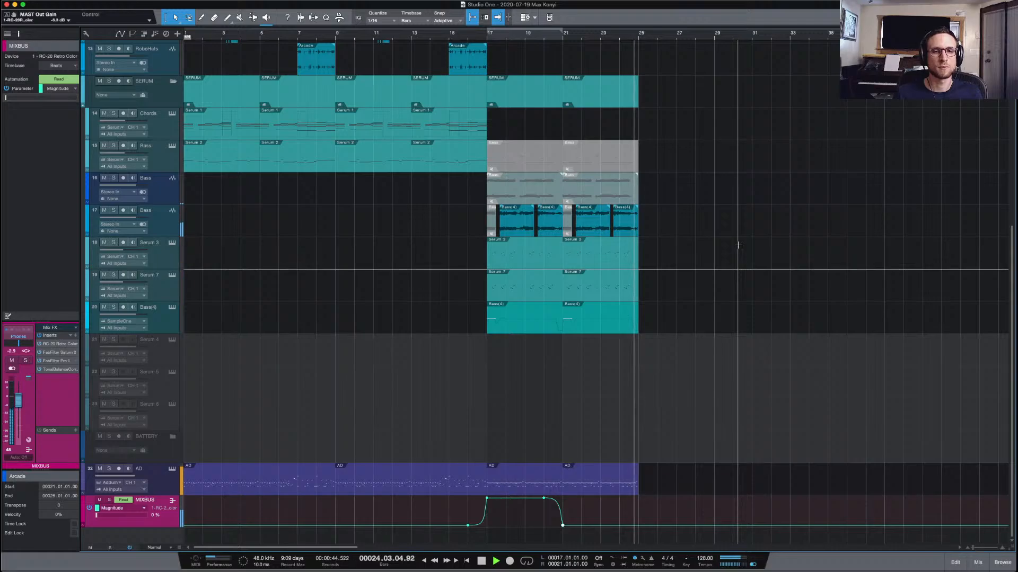
pyautogui.press('space')
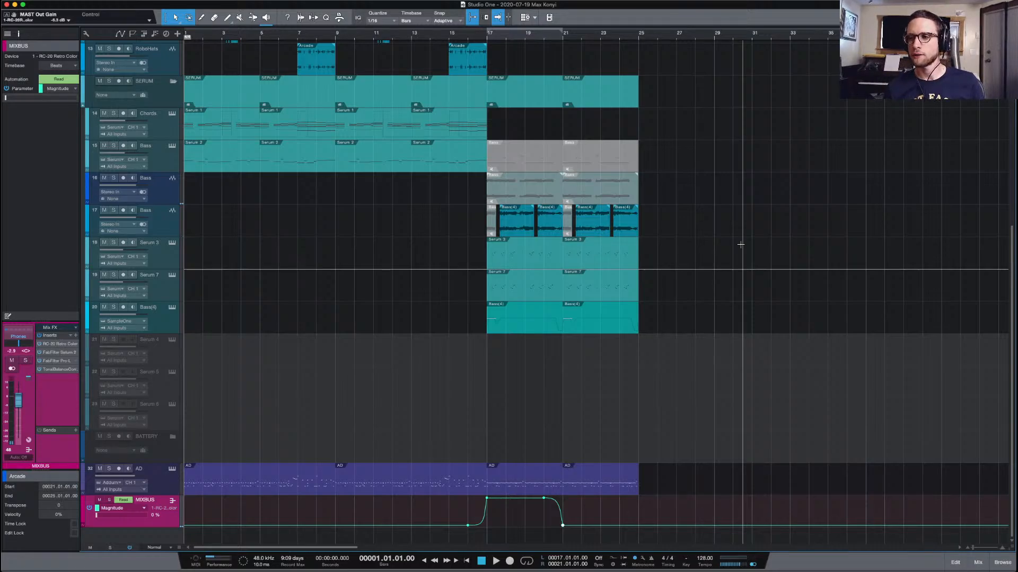
pyautogui.scroll(5, 678, 123)
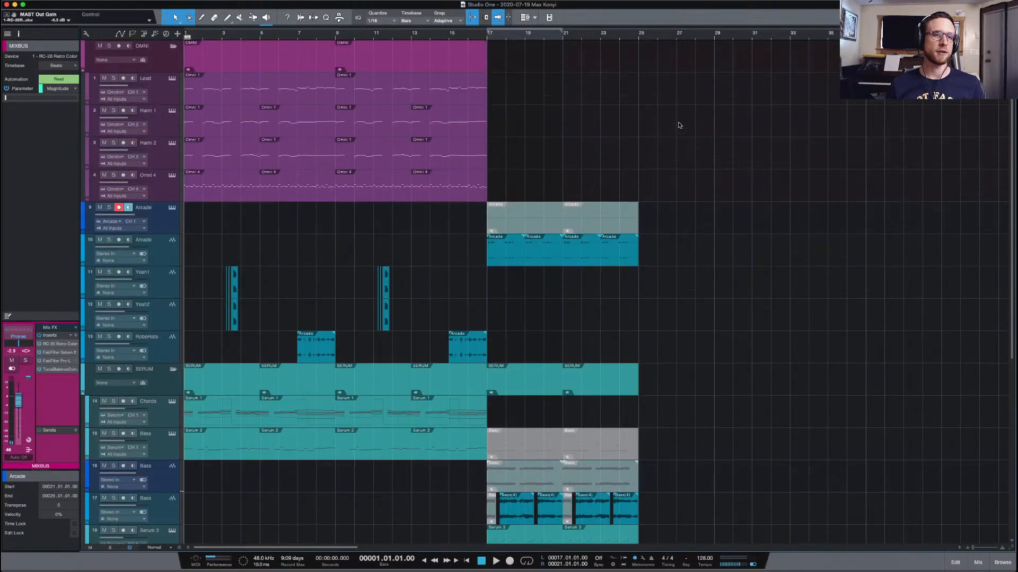